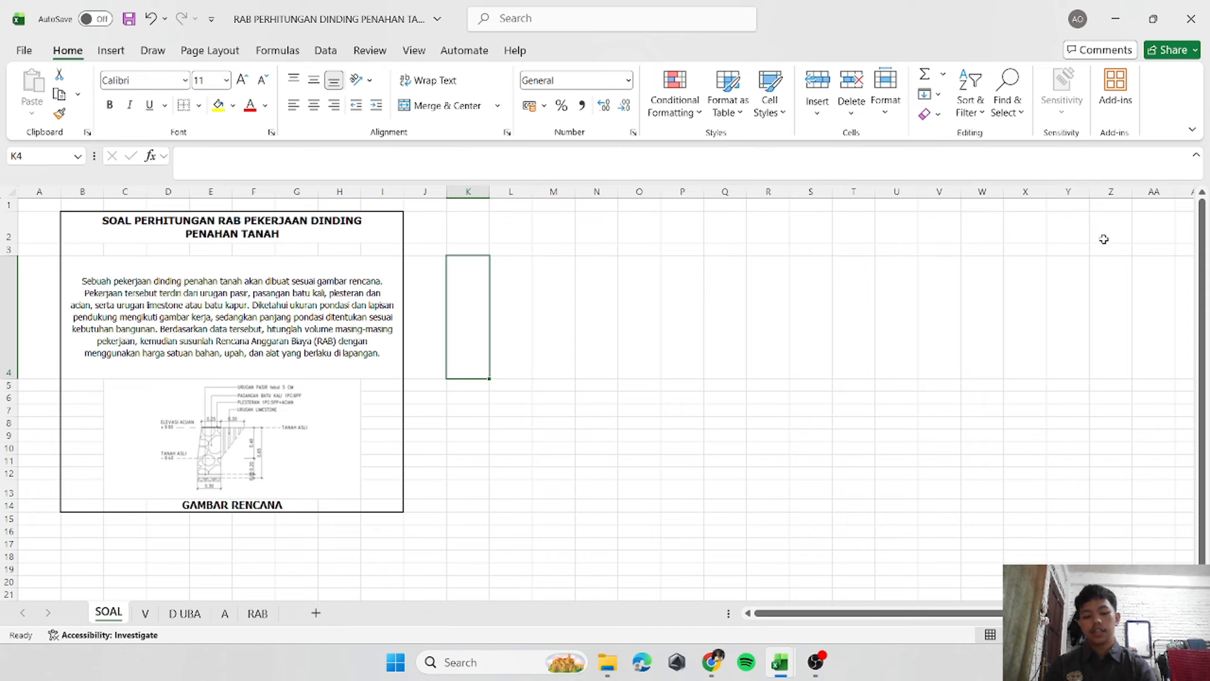
{"action": "key", "text": "Up"}
{"action": "key", "text": "Left"}
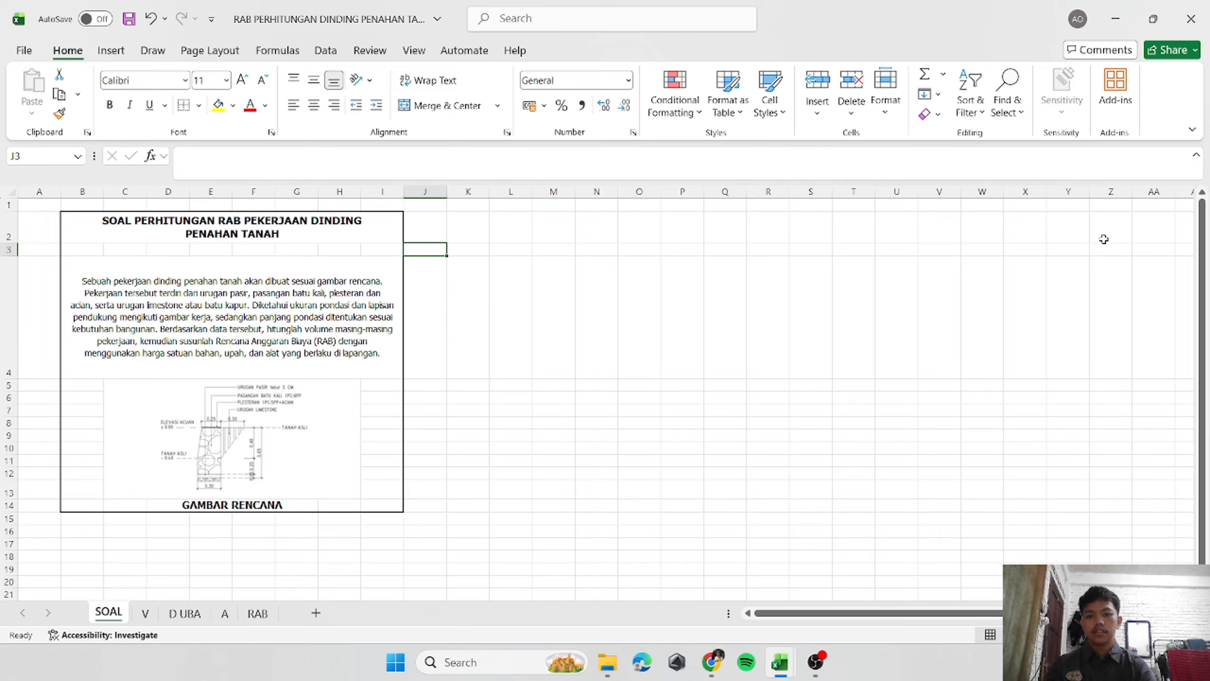
{"action": "key", "text": "Up"}
{"action": "key", "text": "Right"}
{"action": "key", "text": "Right"}
{"action": "key", "text": "Left"}
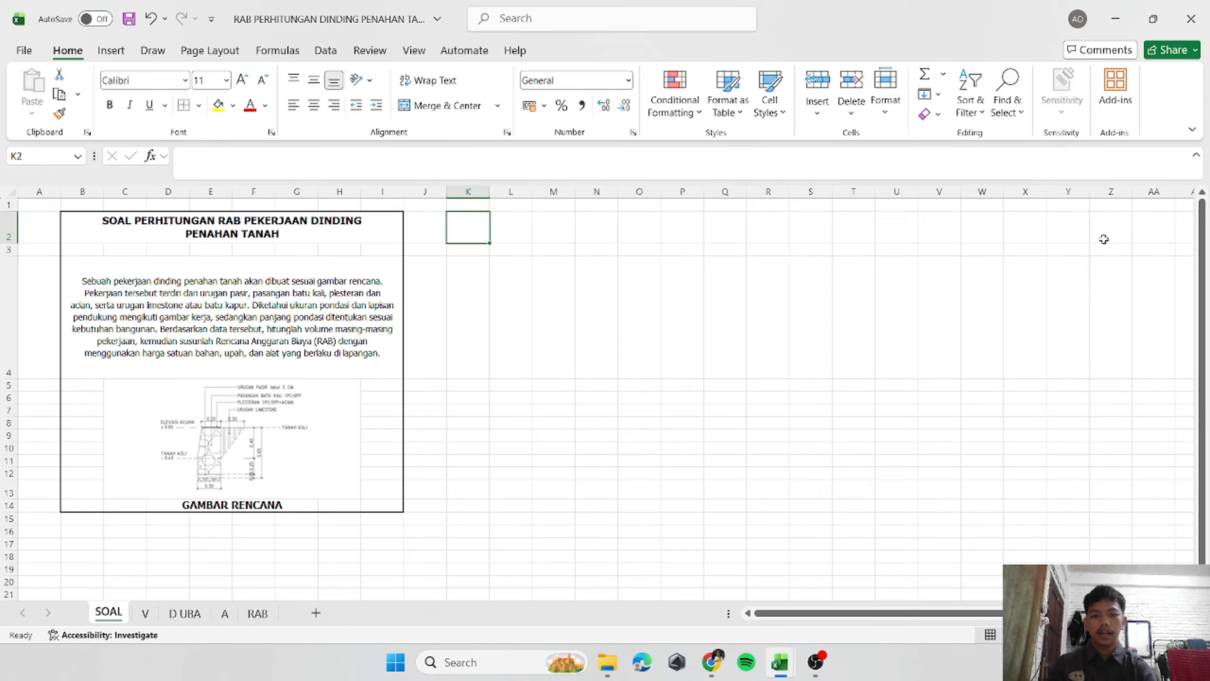
{"action": "key", "text": "Right"}
{"action": "key", "text": "Right"}
{"action": "key", "text": "Left"}
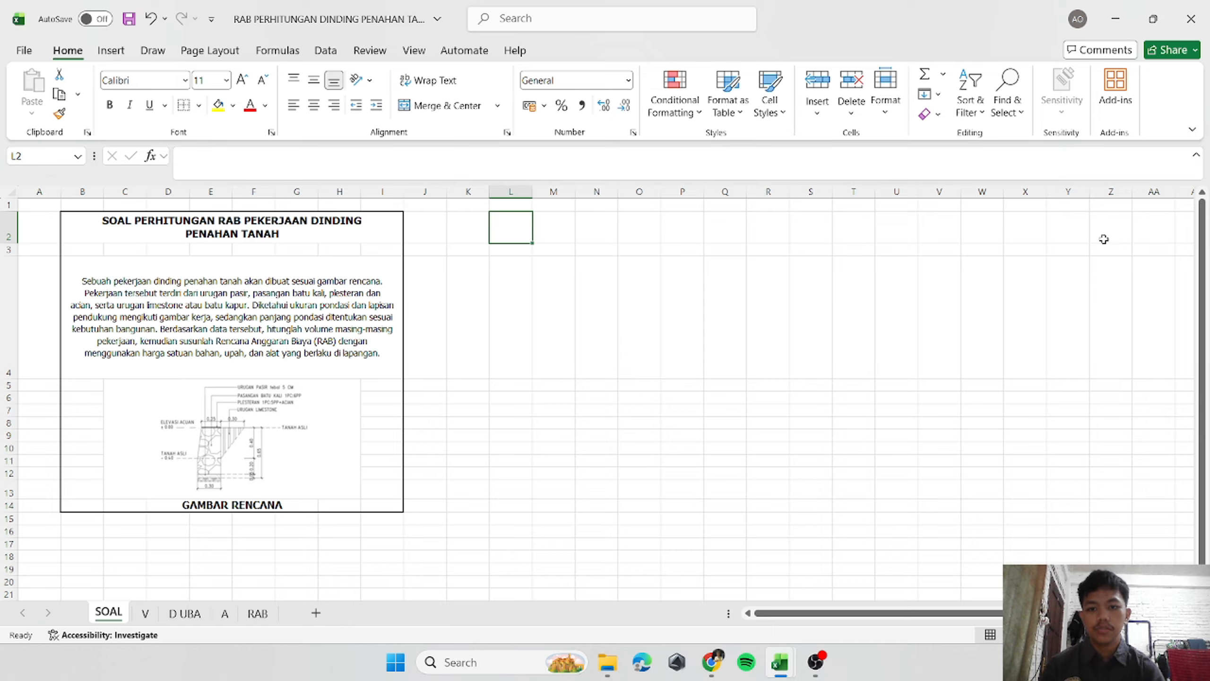
{"action": "key", "text": "Left"}
{"action": "key", "text": "Right"}
{"action": "key", "text": "Right"}
{"action": "key", "text": "Left"}
{"action": "key", "text": "Left"}
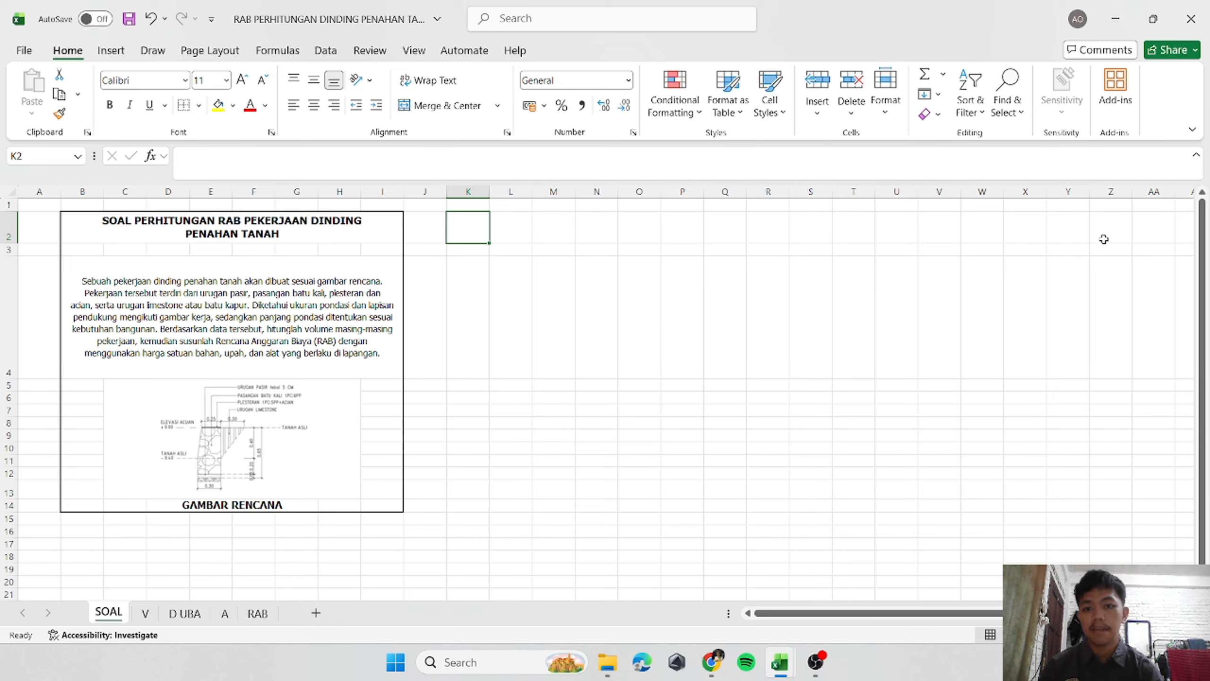
{"action": "key", "text": "Right"}
{"action": "key", "text": "Left"}
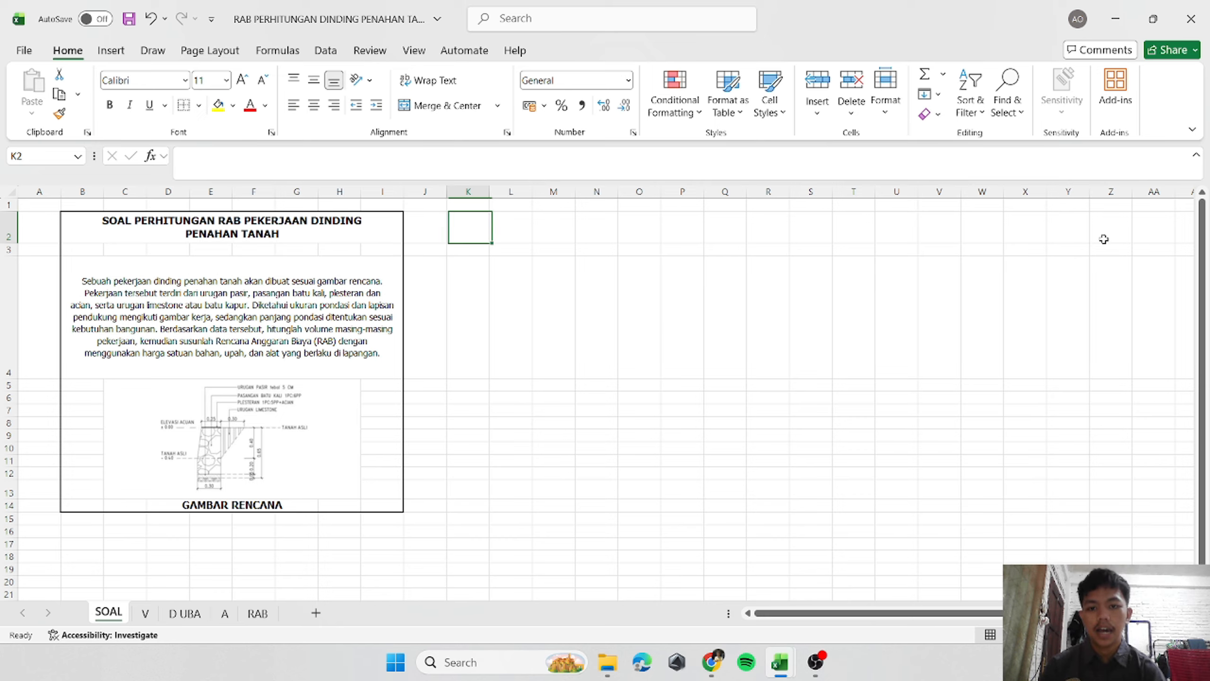
{"action": "key", "text": "shift+Right"}
{"action": "key", "text": "Right"}
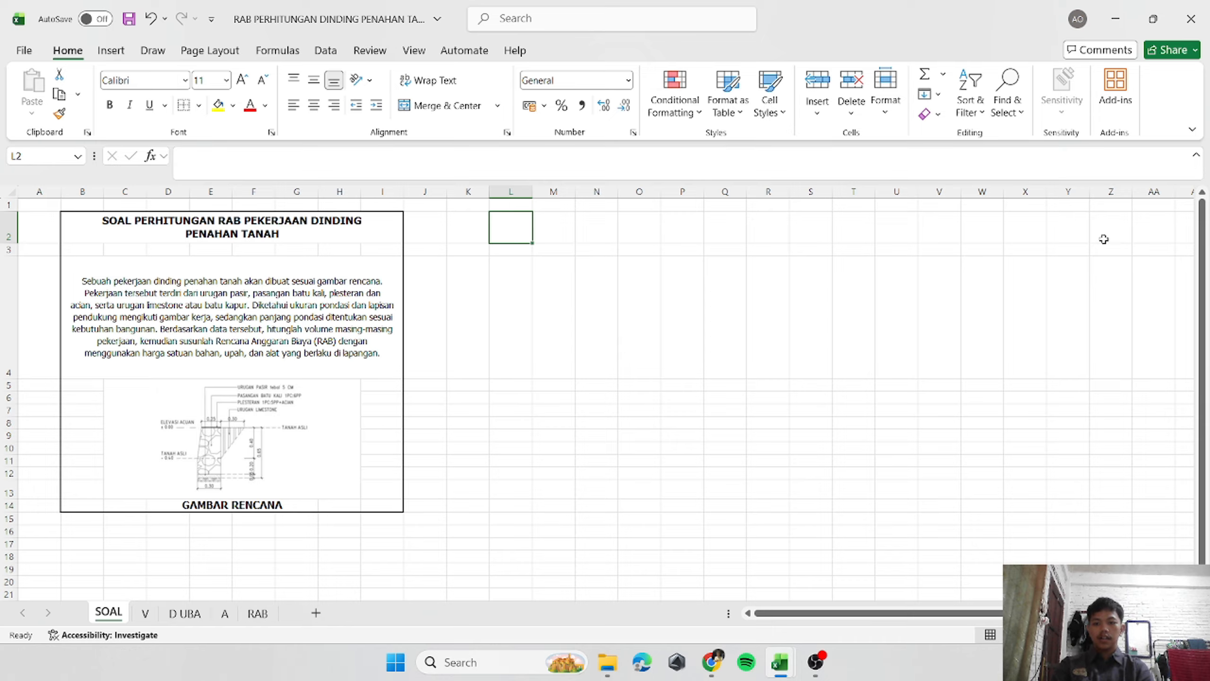
{"action": "key", "text": "Left"}
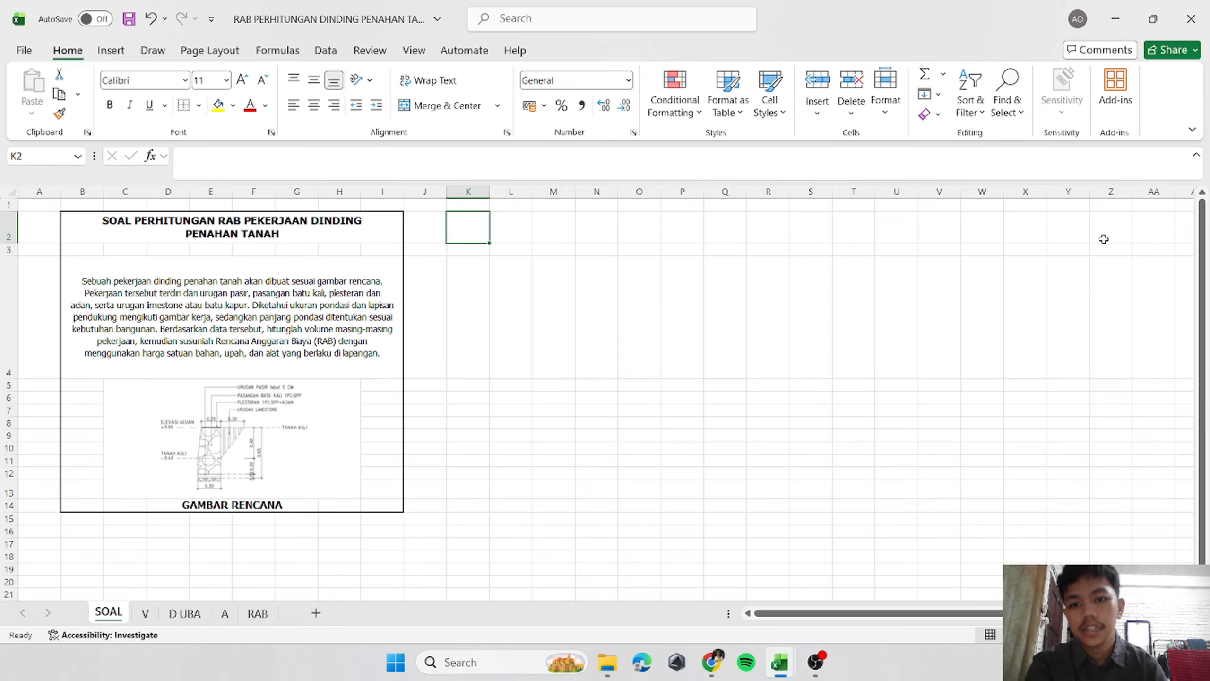
{"action": "key", "text": "Down"}
{"action": "key", "text": "Down"}
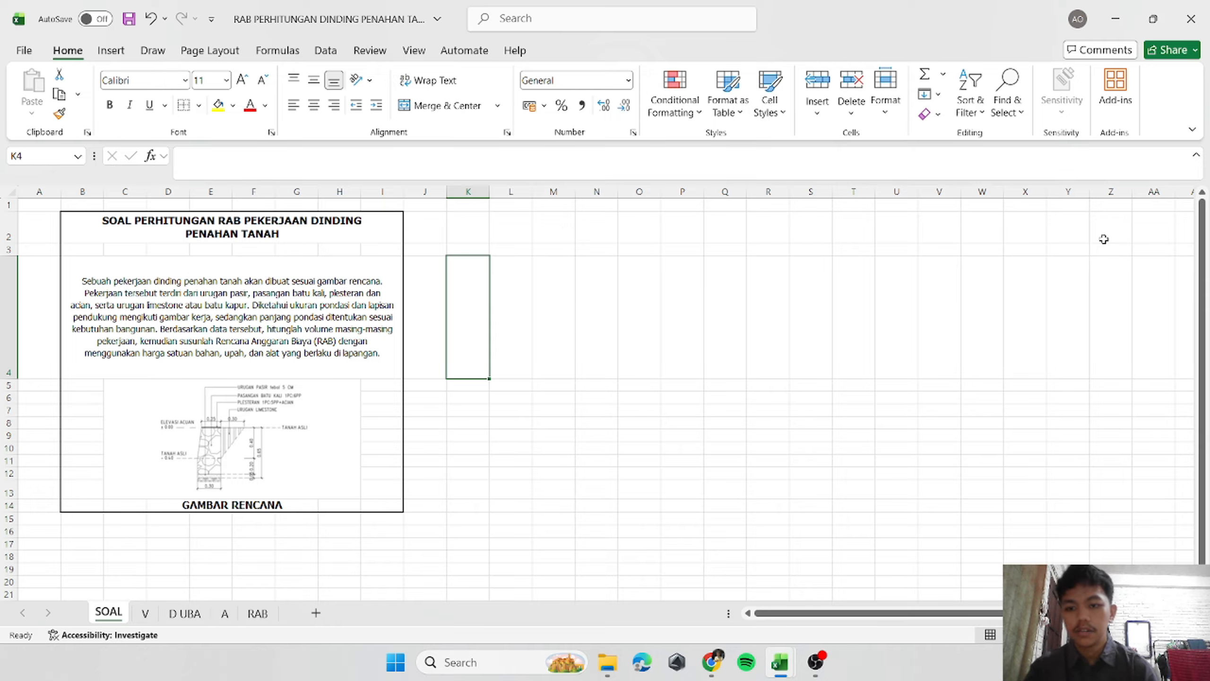
{"action": "key", "text": "Left"}
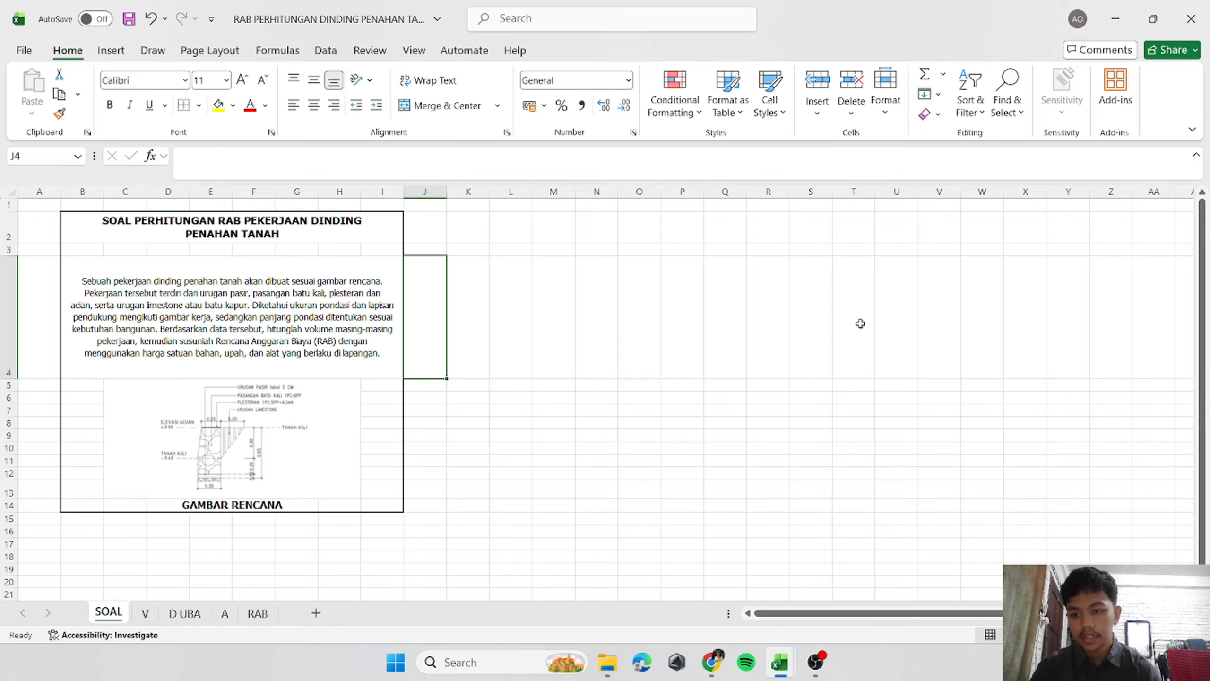
Examine the retaining wall plan drawing below the problem statement on the SOAL sheet.
{"action": "left_click", "coordinate": [288, 416]}
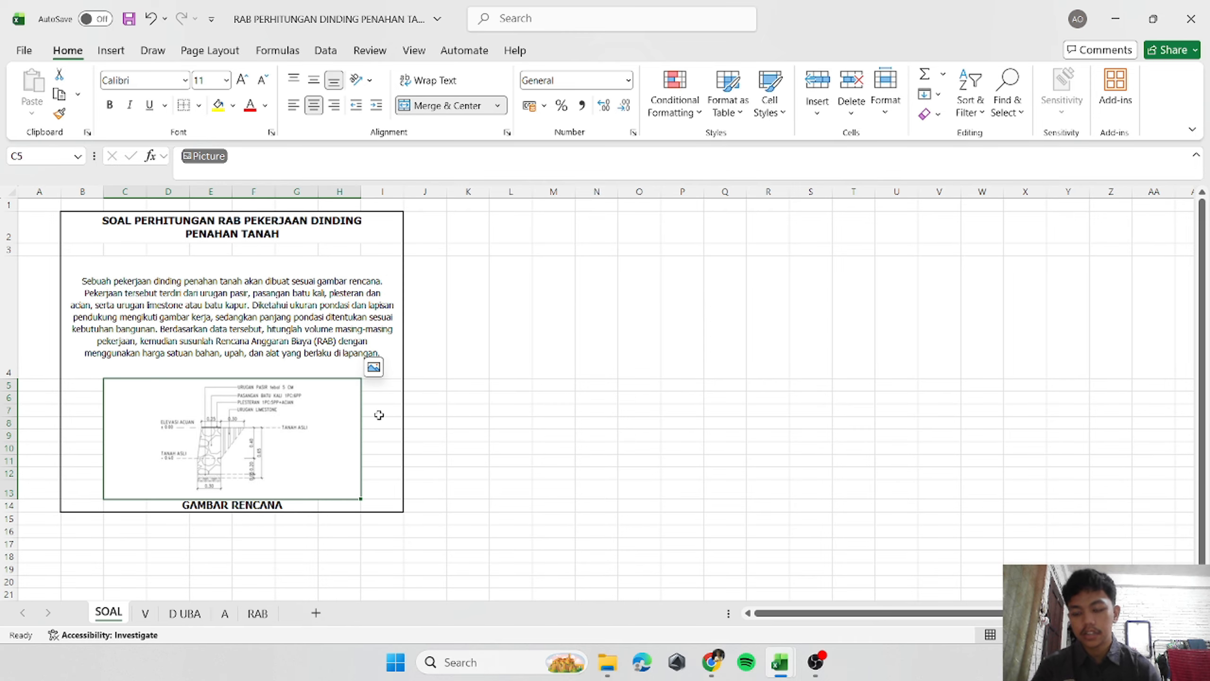
{"action": "left_click", "coordinate": [534, 400]}
{"action": "left_click", "coordinate": [439, 323]}
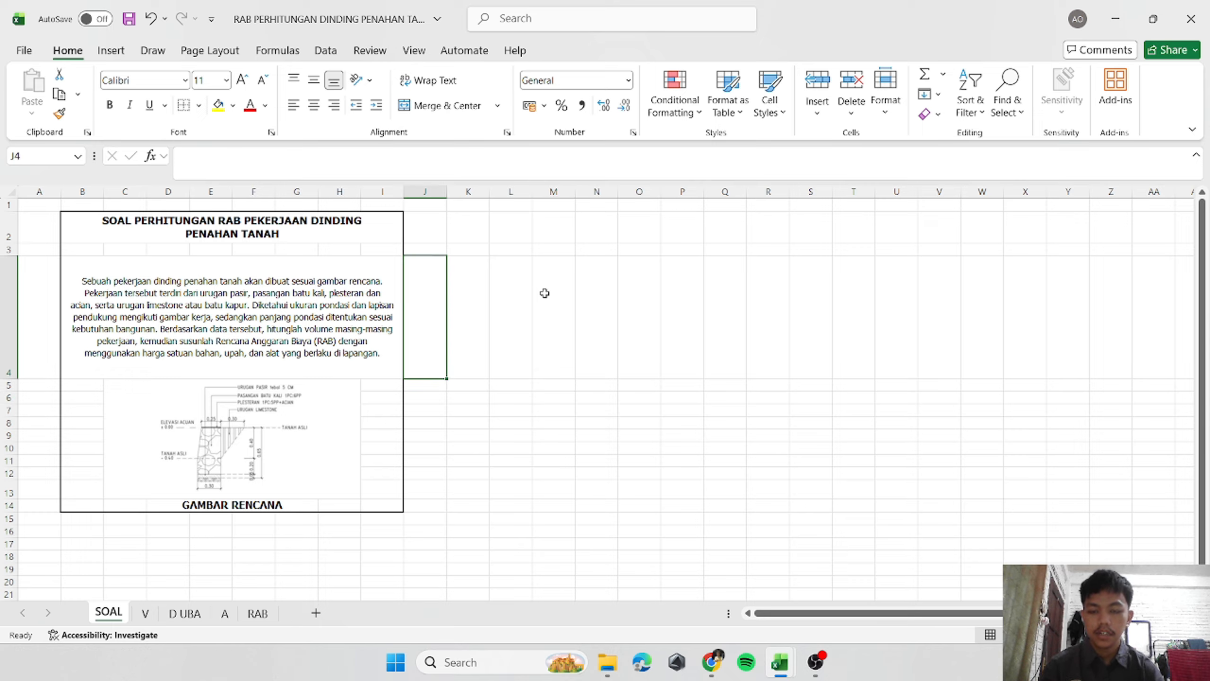
{"action": "left_click", "coordinate": [545, 293]}
{"action": "left_click", "coordinate": [424, 317]}
{"action": "left_click", "coordinate": [179, 431]}
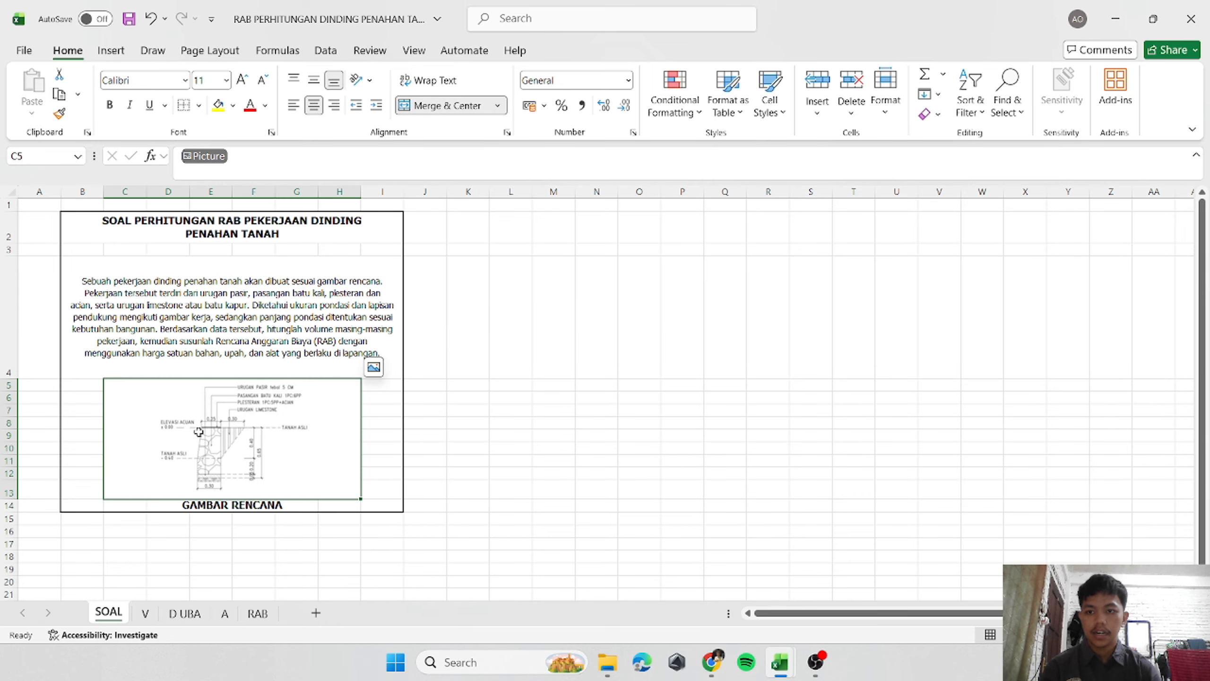
{"action": "left_click", "coordinate": [215, 164]}
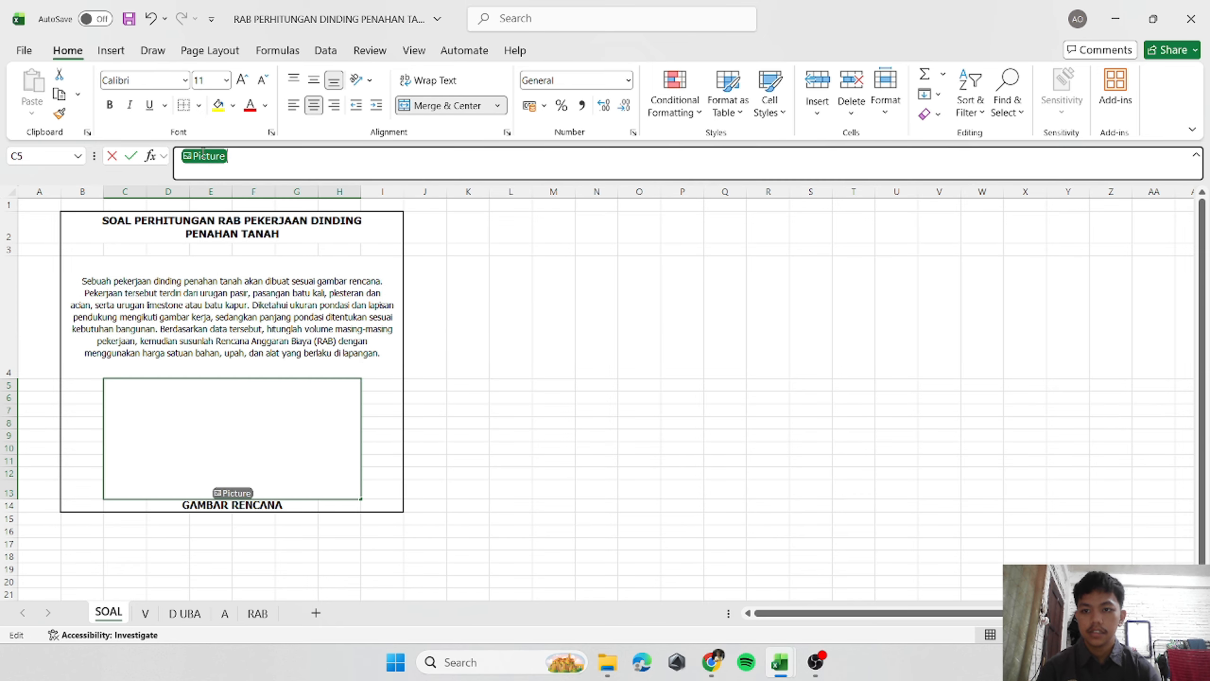
{"action": "left_click", "coordinate": [239, 163]}
{"action": "left_click", "coordinate": [450, 363]}
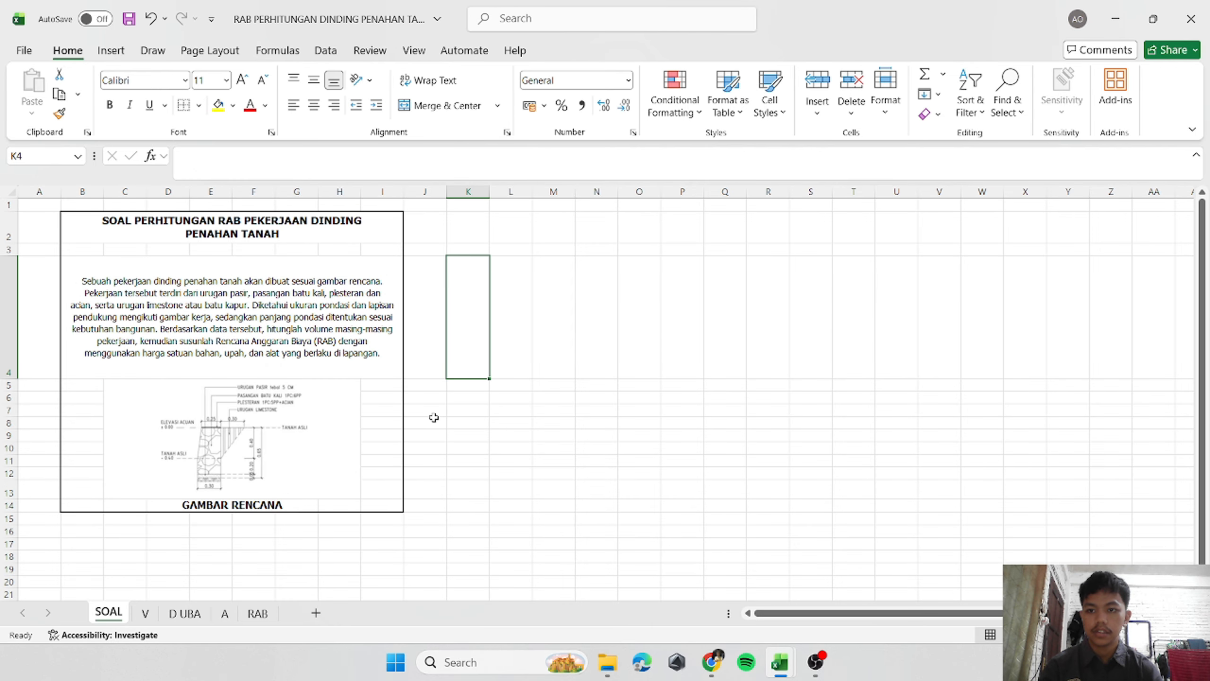
On the V sheet, enter 1 as the item number in cell B15, the first row of the volume table.
{"action": "left_click", "coordinate": [146, 613]}
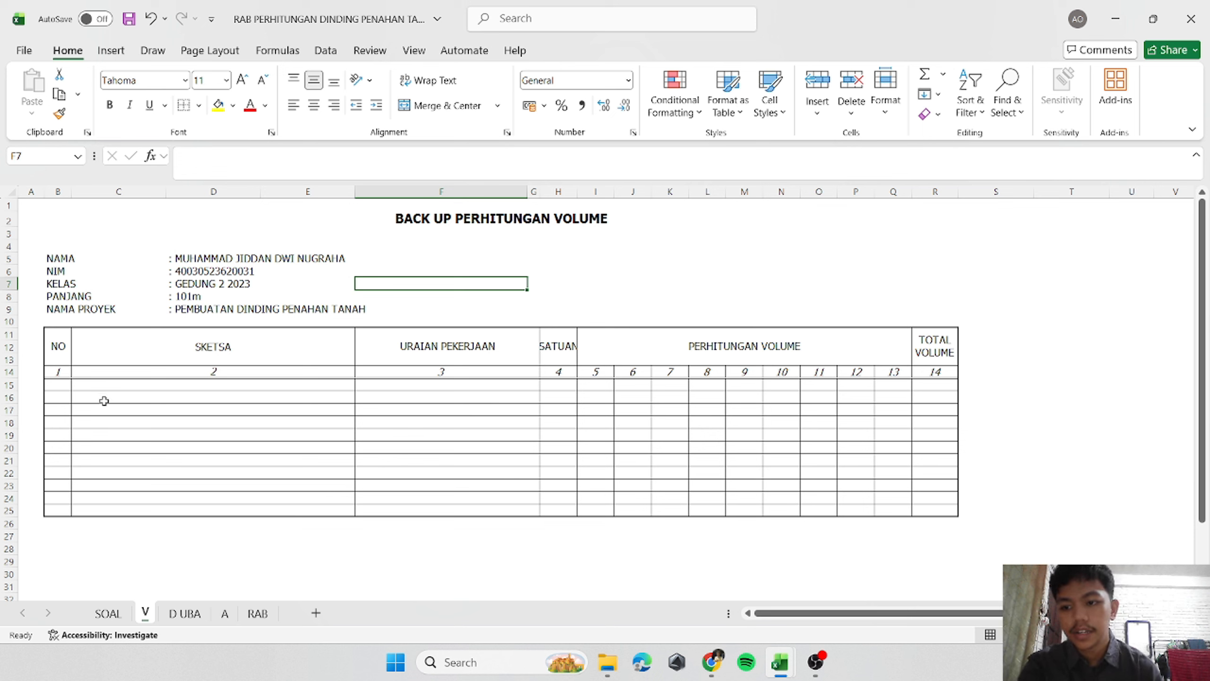
{"action": "left_click_drag", "start_coordinate": [57, 386], "coordinate": [59, 458]}
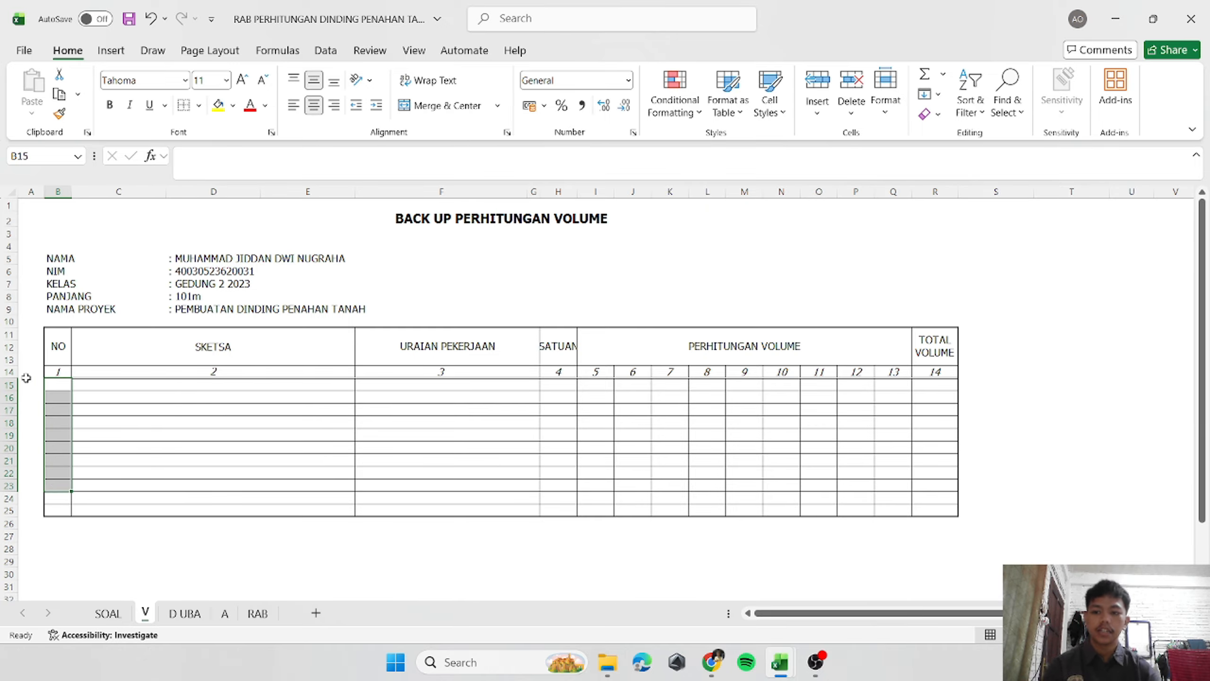
{"action": "left_click", "coordinate": [59, 388]}
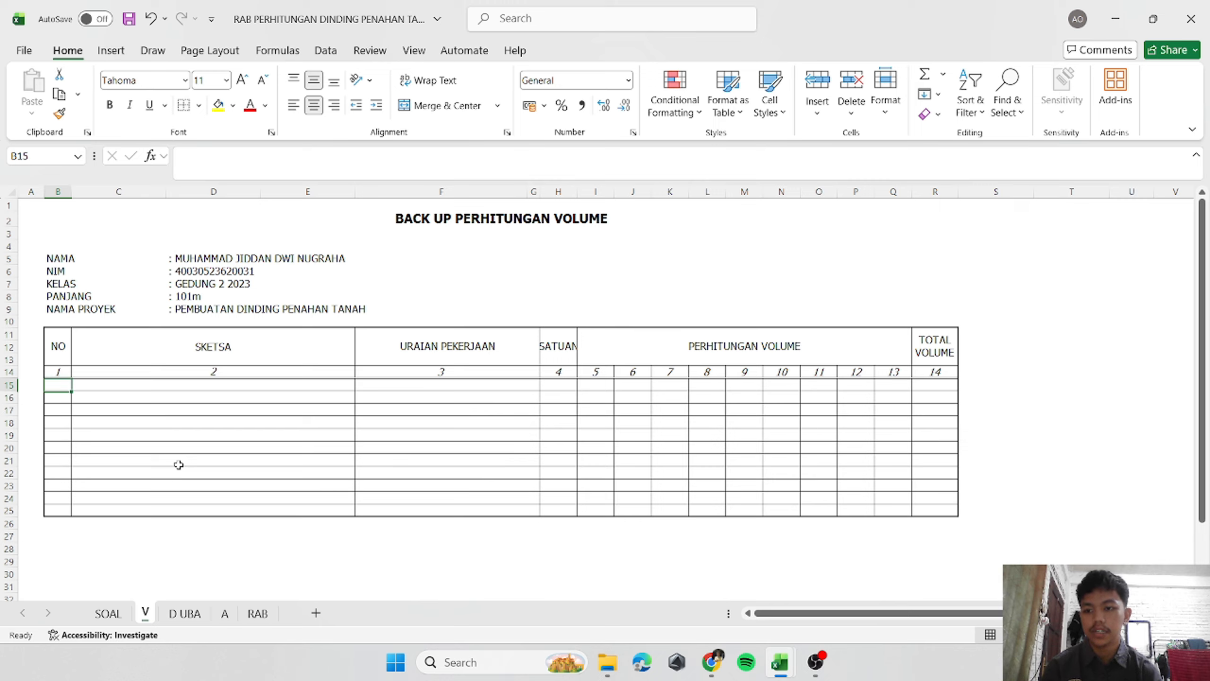
{"action": "key", "text": "Right"}
{"action": "key", "text": "Right"}
{"action": "key", "text": "Right"}
{"action": "key", "text": "Left"}
{"action": "key", "text": "Left"}
{"action": "key", "text": "Left"}
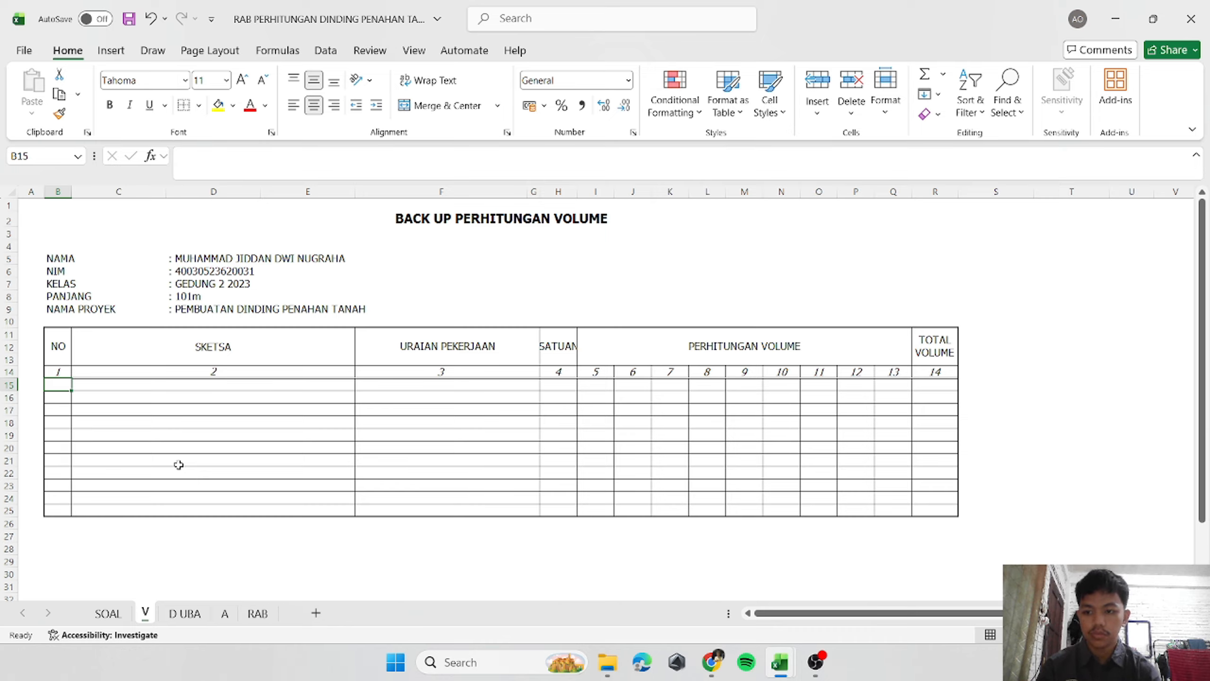
{"action": "type", "text": "1"}
{"action": "key", "text": "Return"}
{"action": "key", "text": "Up"}
Enter "PEKERJAAN DINDING PENAHAN TANAH" as the work description of item 1 in cell F15 and wrap its text.
{"action": "key", "text": "Right"}
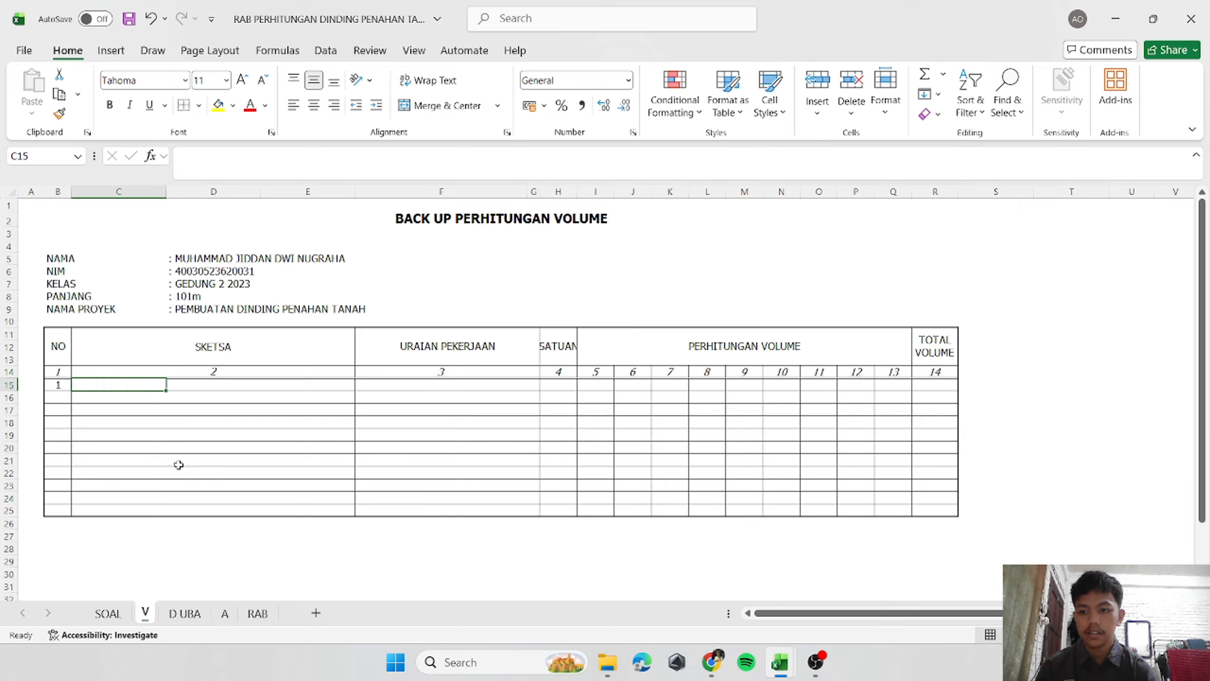
{"action": "key", "text": "Right"}
{"action": "key", "text": "Right"}
{"action": "key", "text": "Right"}
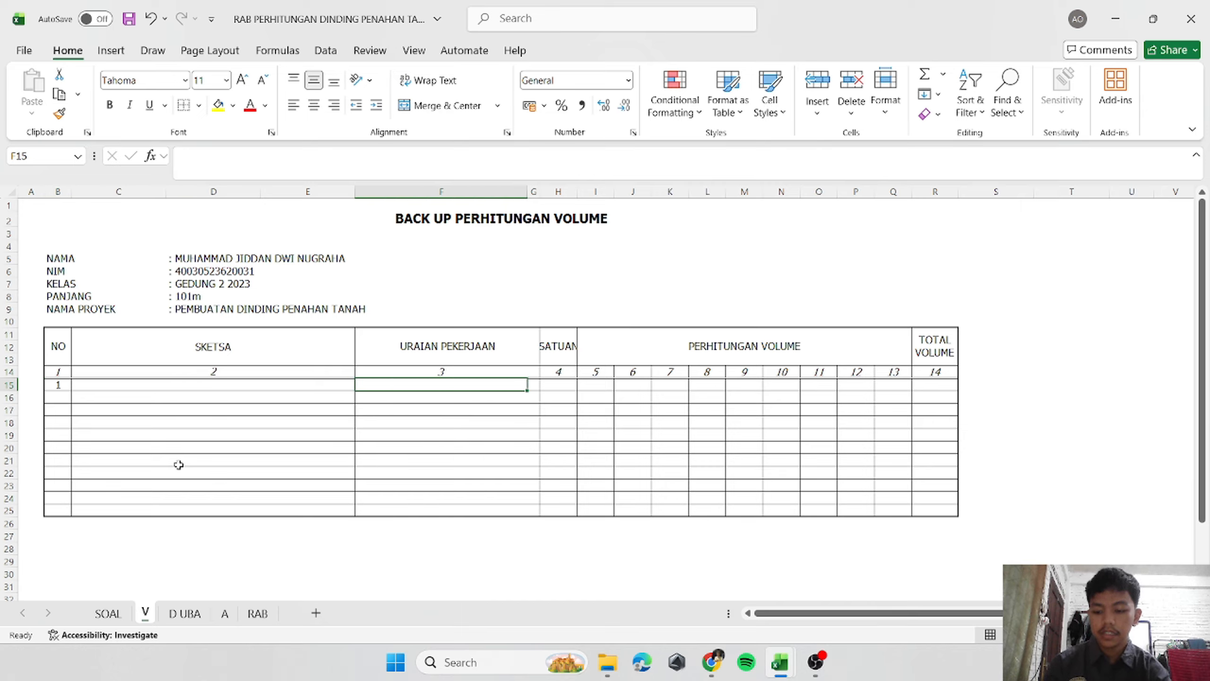
{"action": "type", "text": "PE"}
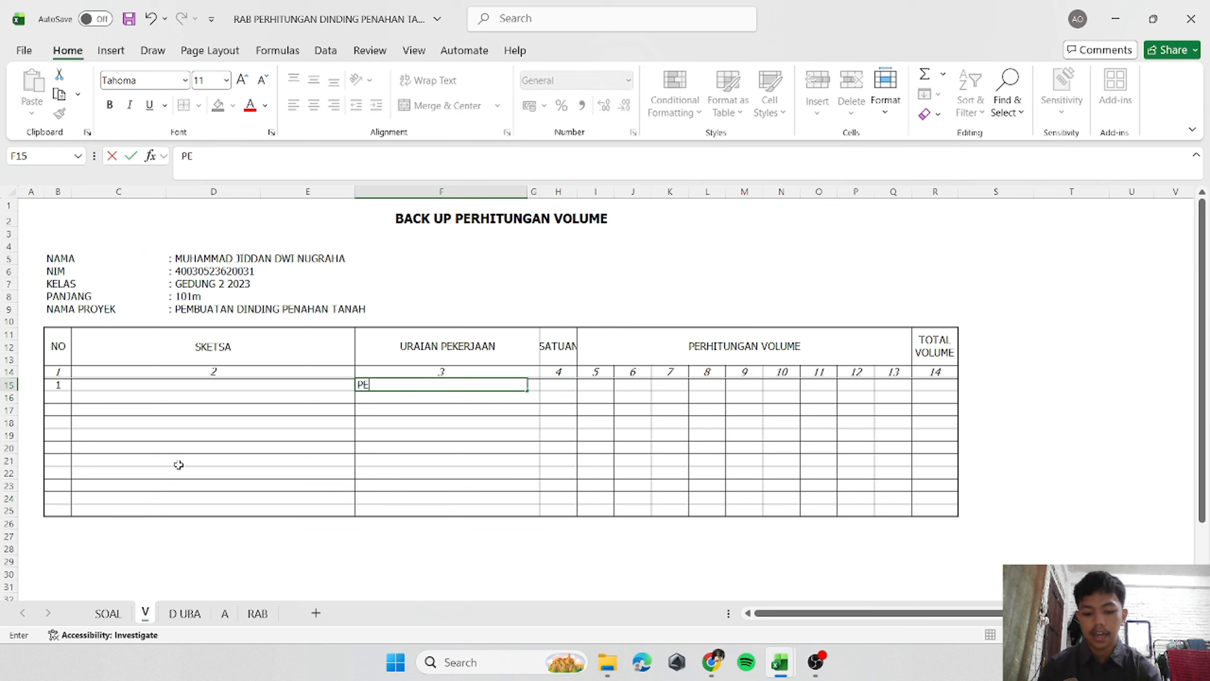
{"action": "type", "text": "KERJAAN D"}
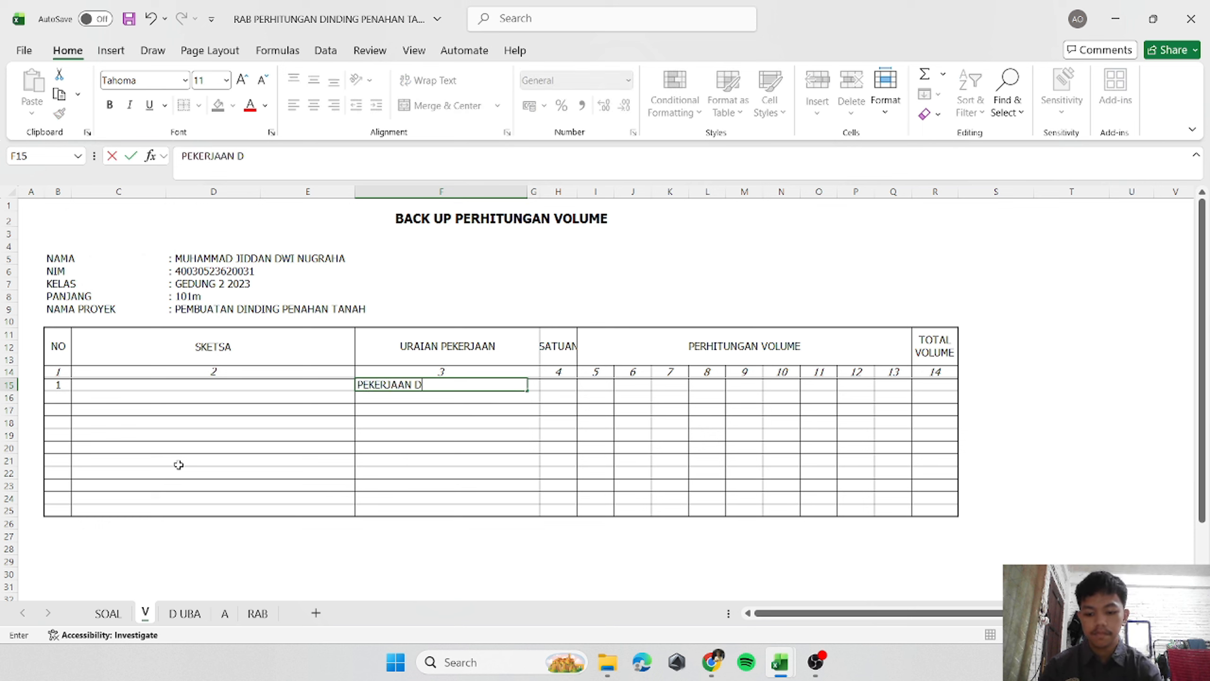
{"action": "type", "text": "INDING"}
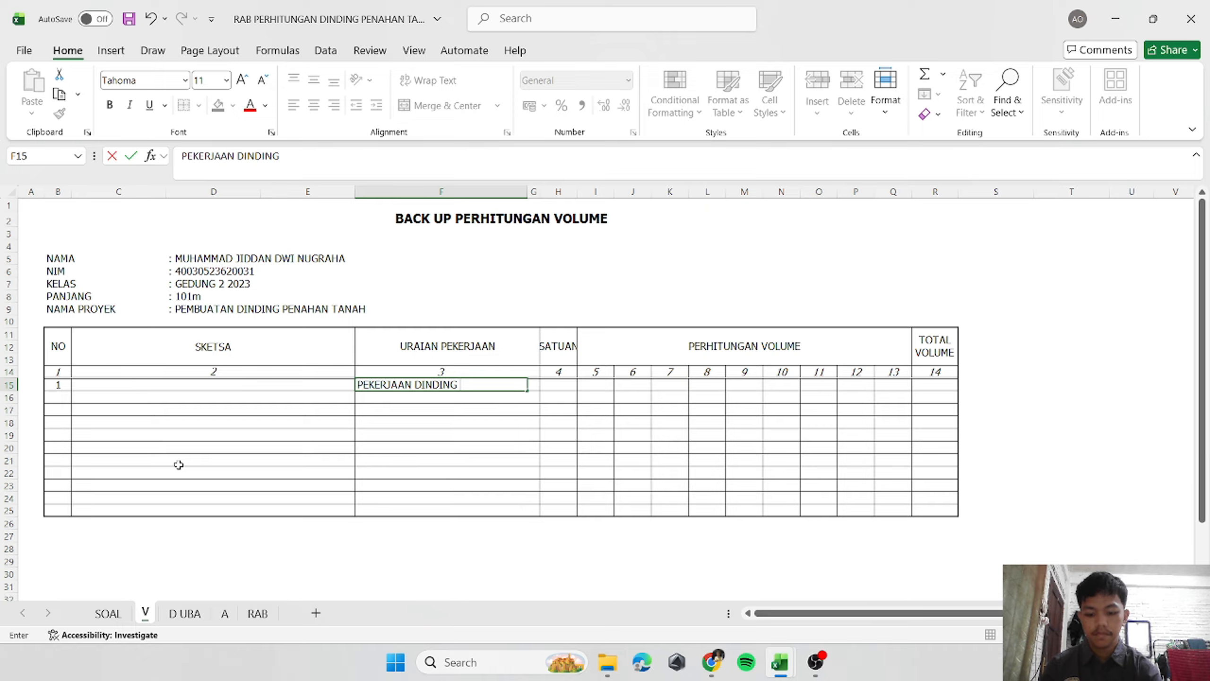
{"action": "type", "text": " PENAHAN"}
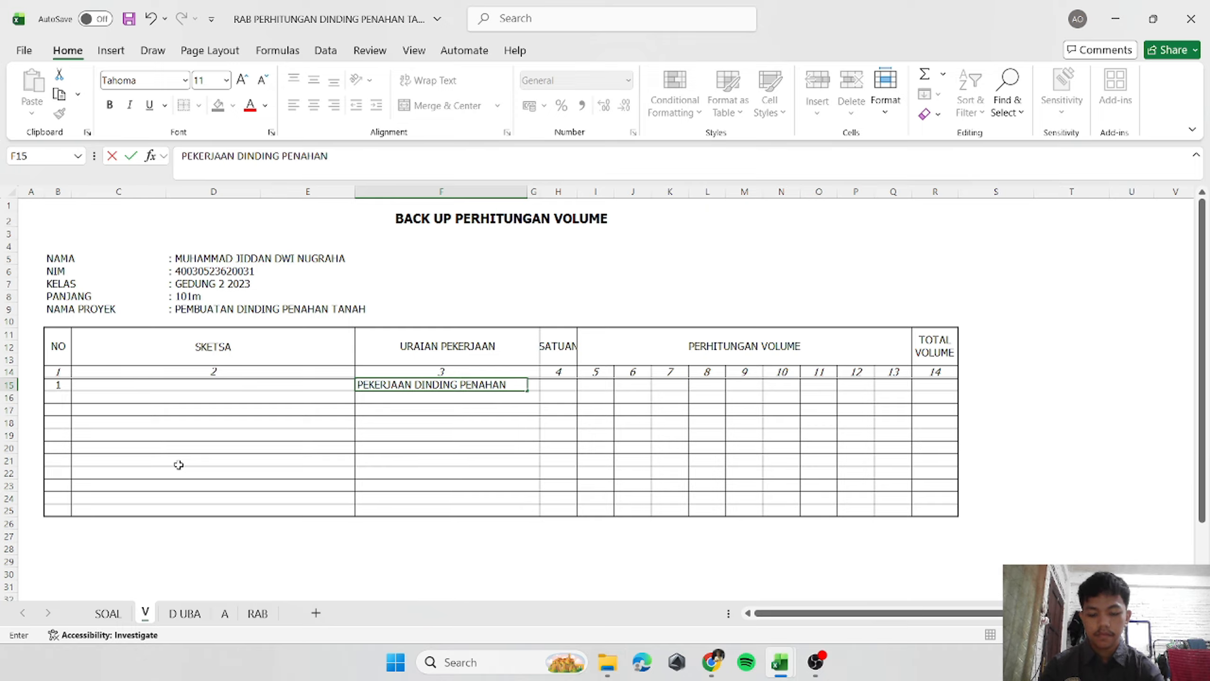
{"action": "type", "text": " ATN"}
{"action": "key", "text": "BackSpace"}
{"action": "key", "text": "BackSpace"}
{"action": "key", "text": "BackSpace"}
{"action": "type", "text": "TAN"}
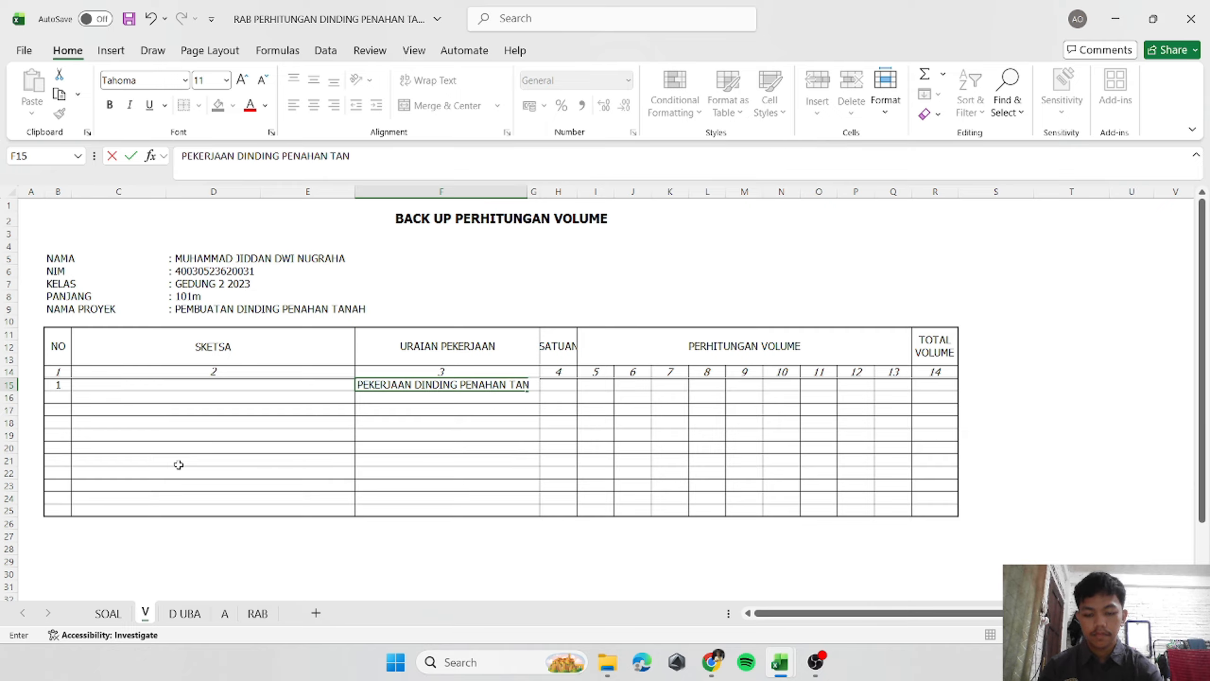
{"action": "type", "text": "AH"}
{"action": "key", "text": "Return"}
{"action": "key", "text": "Up"}
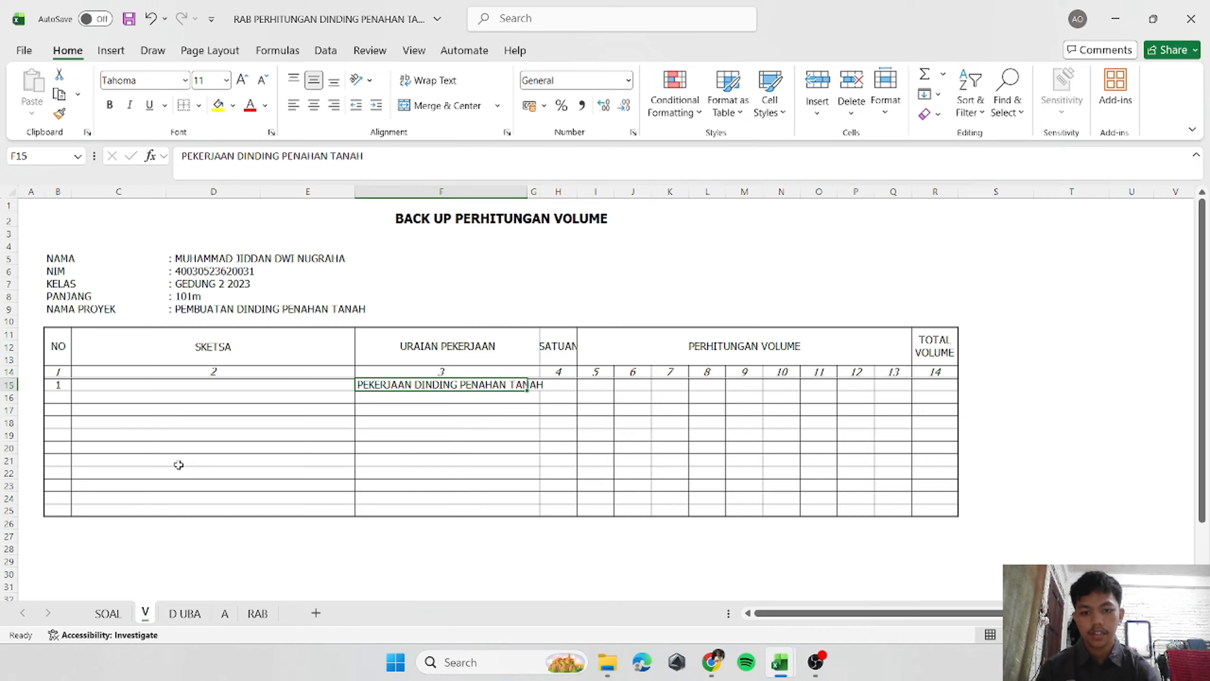
{"action": "left_click", "coordinate": [428, 79]}
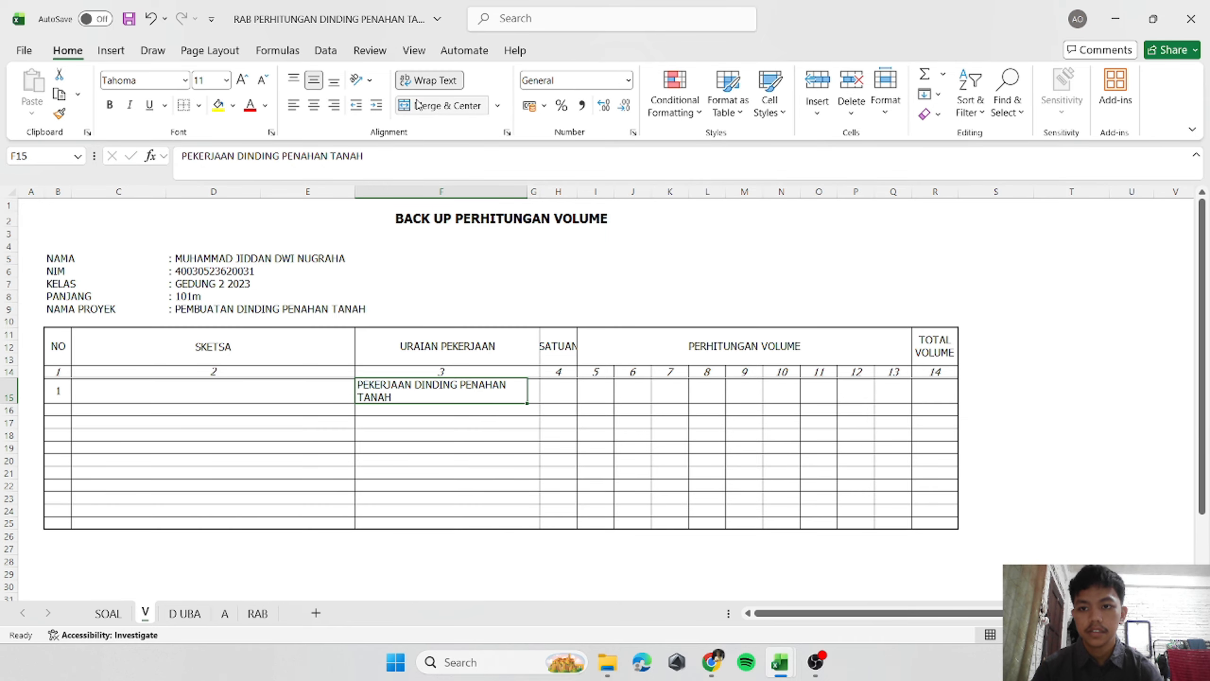
{"action": "left_click", "coordinate": [150, 435]}
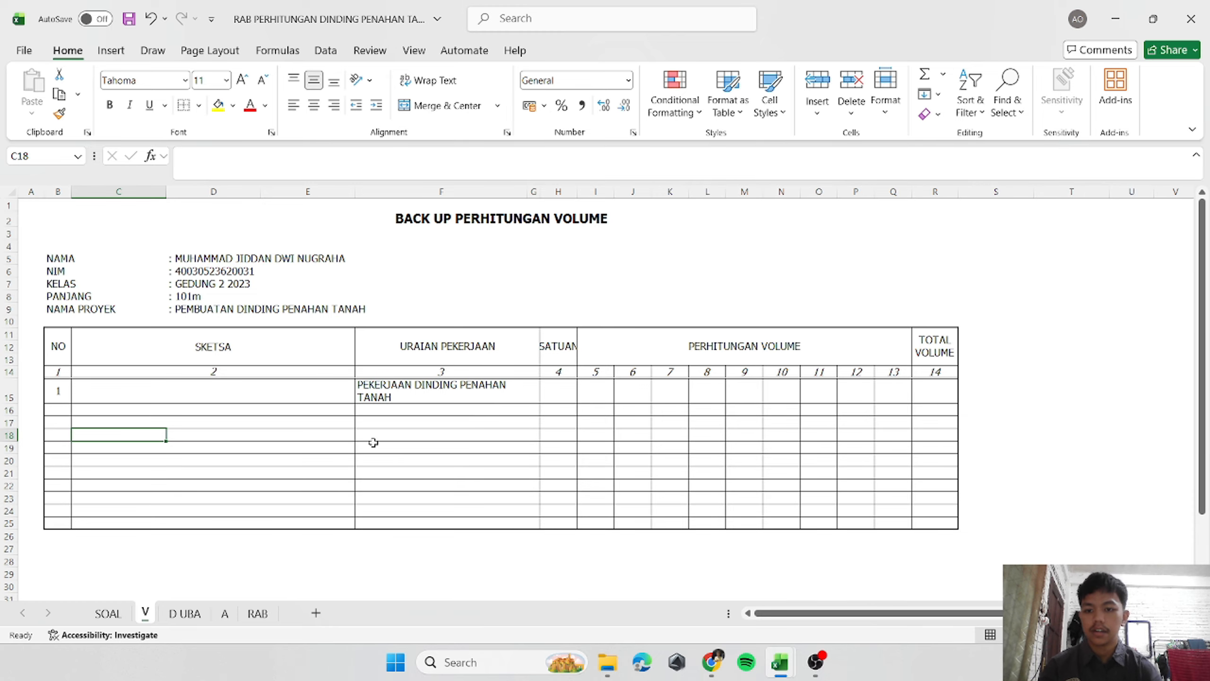
Examine the wall layers and dimensions in the plan drawing on the SOAL sheet up close.
{"action": "left_click", "coordinate": [62, 414]}
{"action": "key", "text": "Down"}
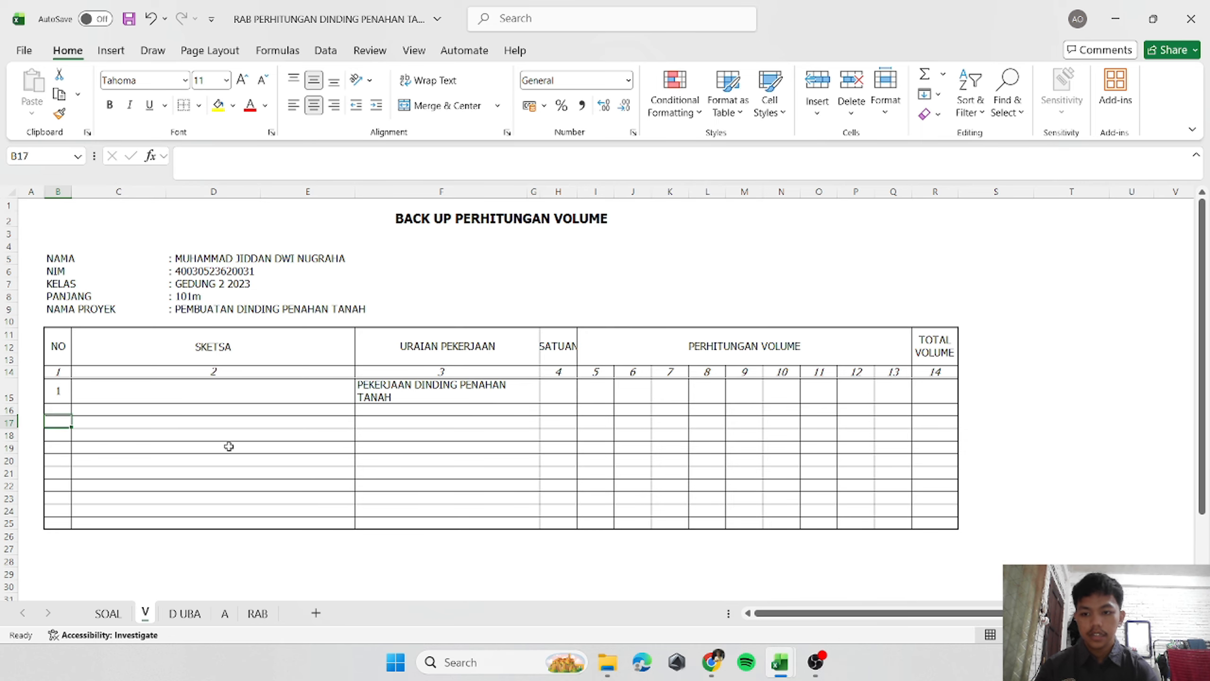
{"action": "left_click", "coordinate": [108, 613]}
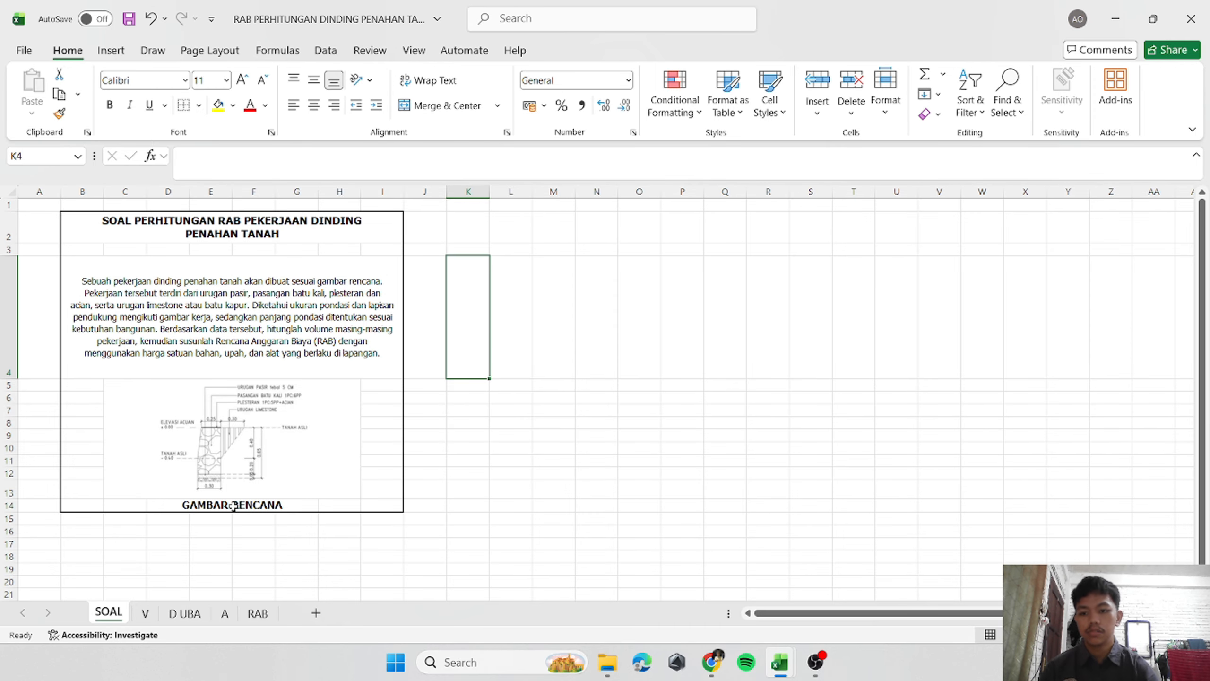
{"action": "scroll", "coordinate": [218, 501], "scroll_direction": "up", "scroll_amount": 3}
{"action": "left_click", "coordinate": [626, 467]}
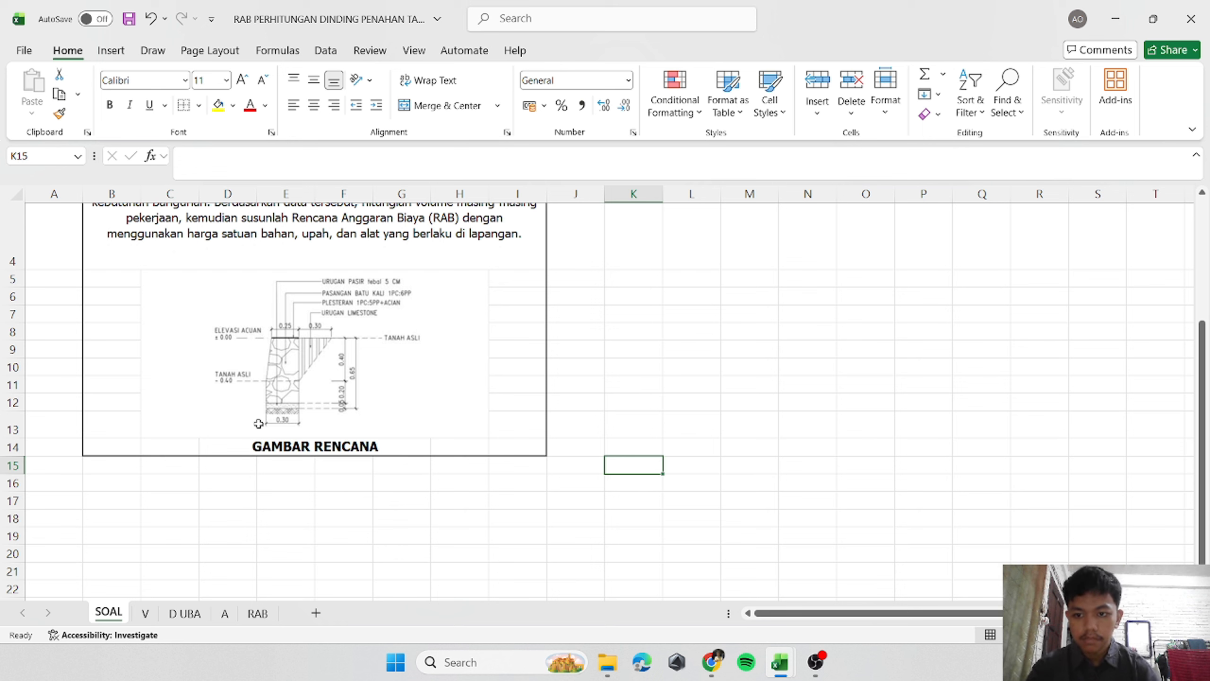
{"action": "left_click", "coordinate": [226, 391]}
{"action": "left_click", "coordinate": [641, 370]}
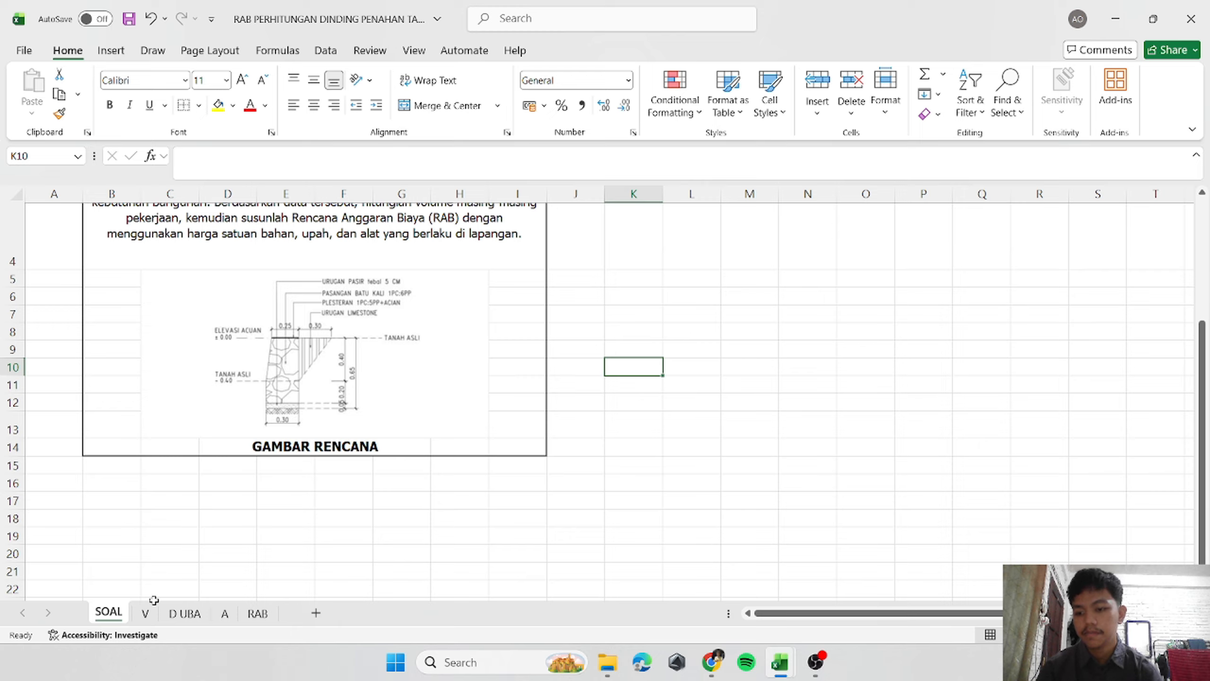
On the V sheet, enter 1.1 as the sub-item number in cell B16.
{"action": "left_click", "coordinate": [147, 614]}
{"action": "left_click", "coordinate": [58, 411]}
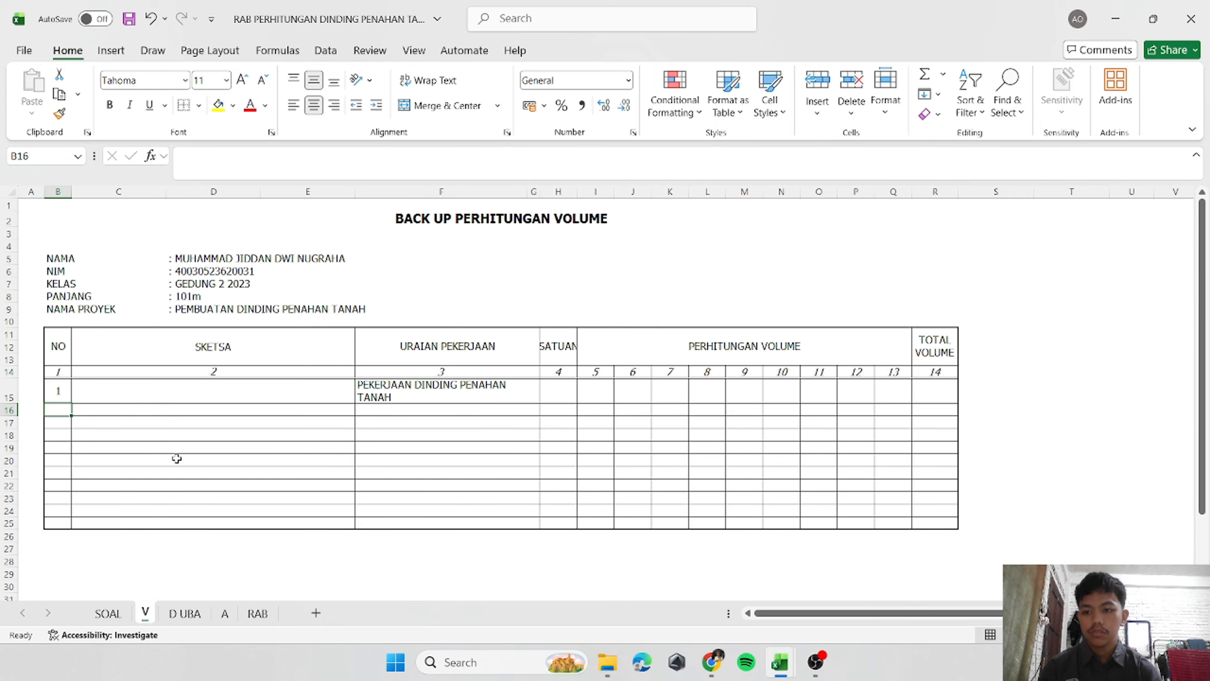
{"action": "type", "text": "1.1"}
{"action": "key", "text": "Tab"}
Enter "Pekerjaan galian tanah" as the work description of sub-item 1.1 in cell F16.
{"action": "key", "text": "Tab"}
{"action": "key", "text": "Tab"}
{"action": "key", "text": "Tab"}
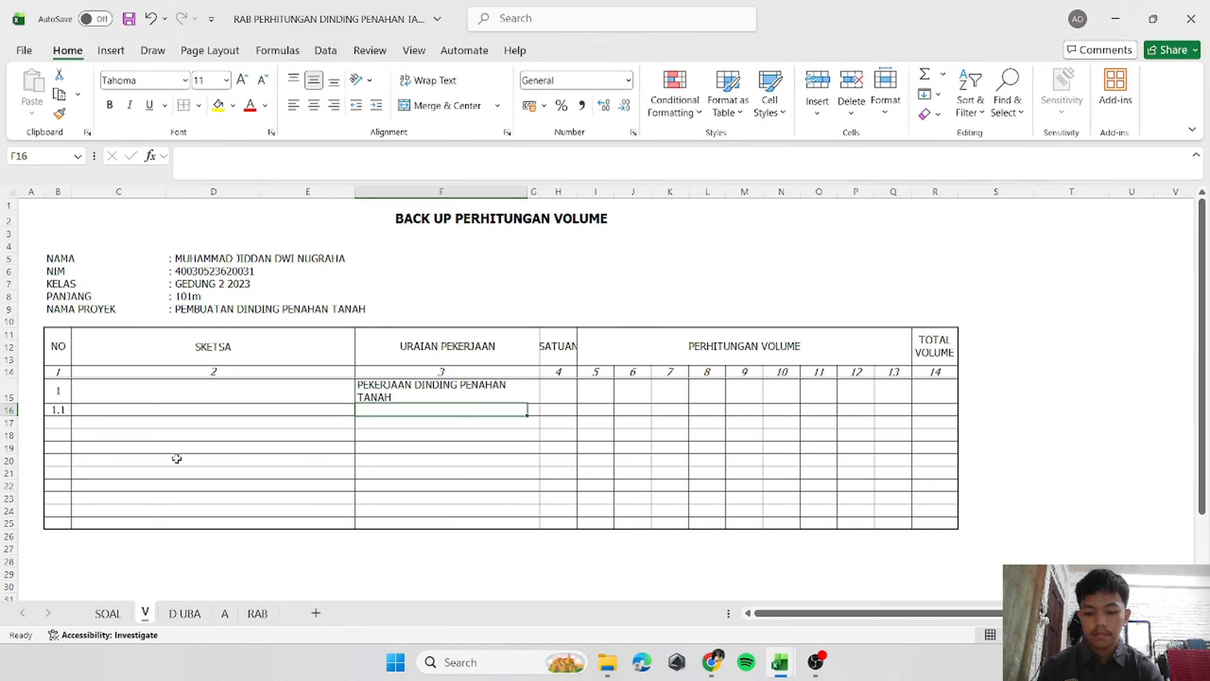
{"action": "type", "text": "Pekerjaan"}
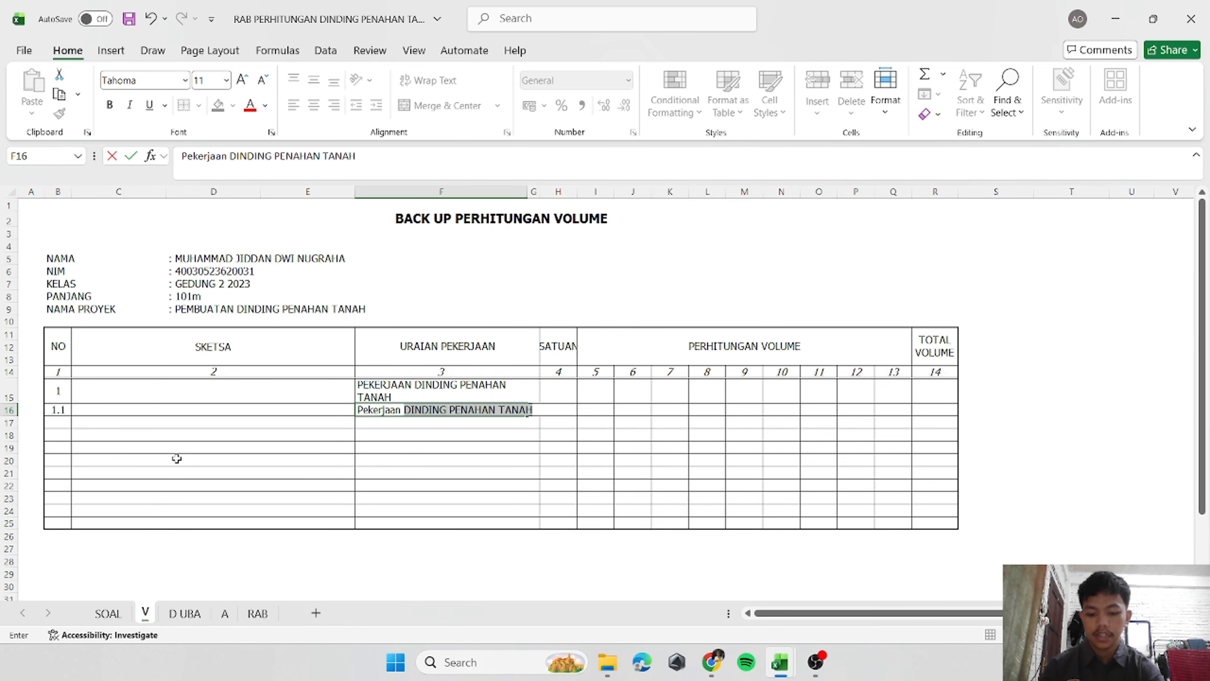
{"action": "type", "text": " galian tanah"}
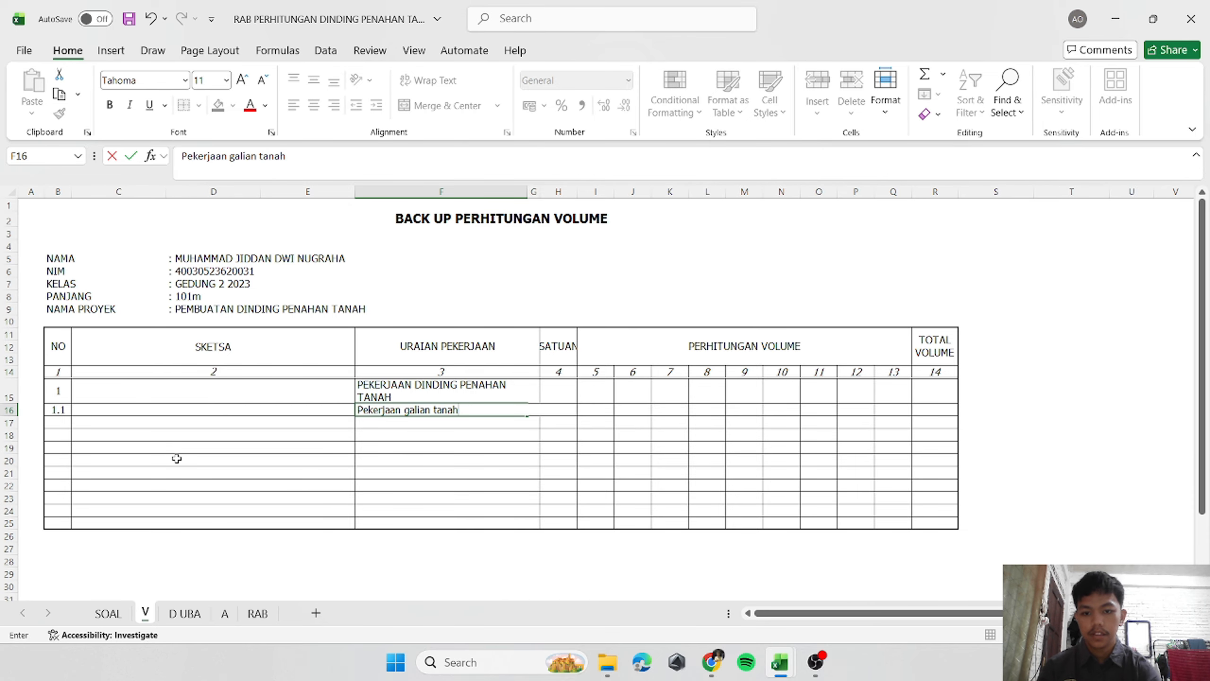
{"action": "key", "text": "Return"}
{"action": "key", "text": "Up"}
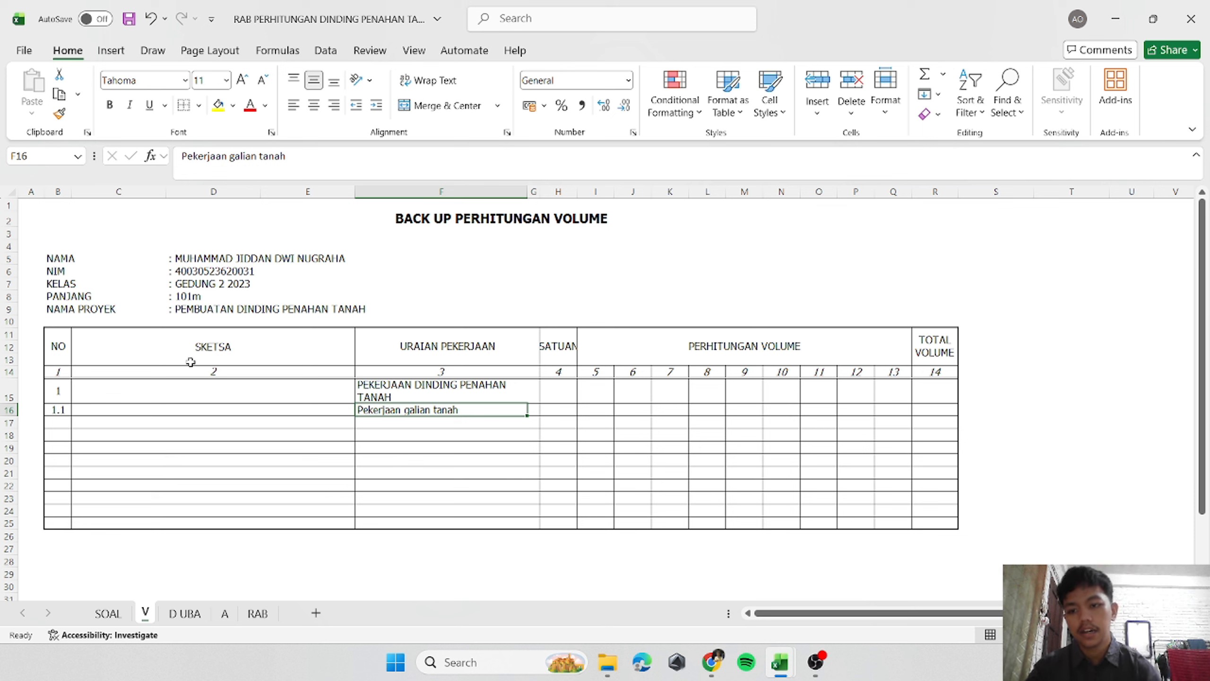
{"action": "left_click_drag", "start_coordinate": [206, 346], "coordinate": [205, 496]}
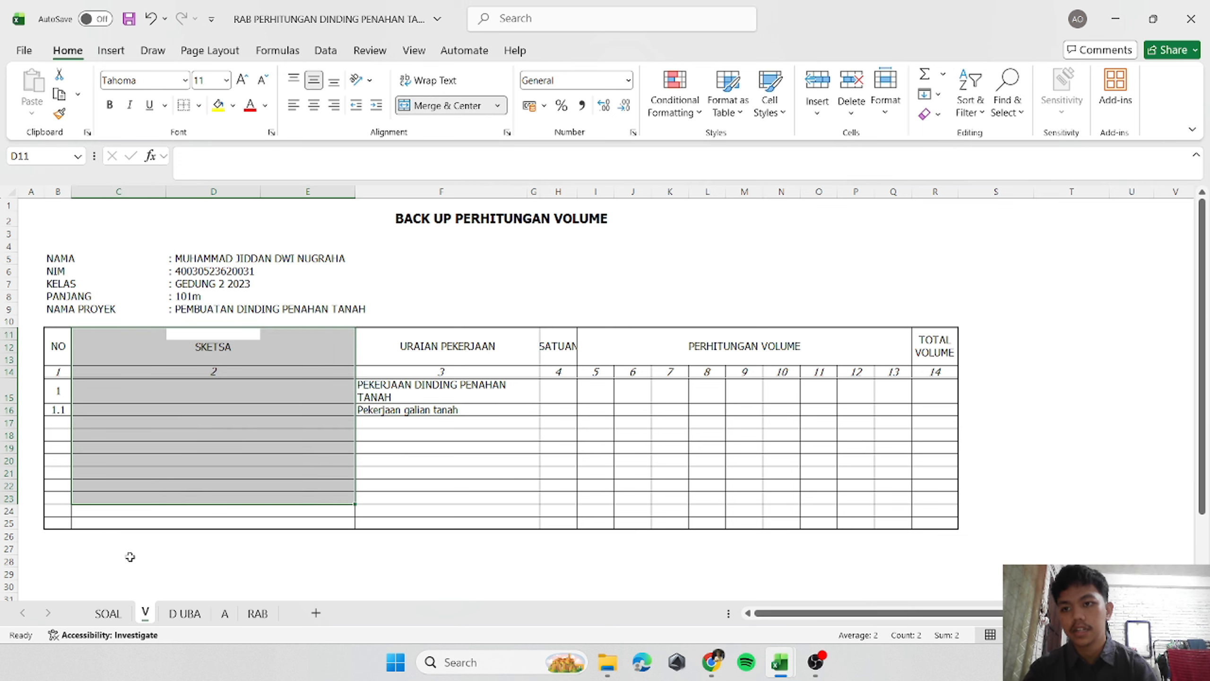
{"action": "left_click", "coordinate": [112, 50]}
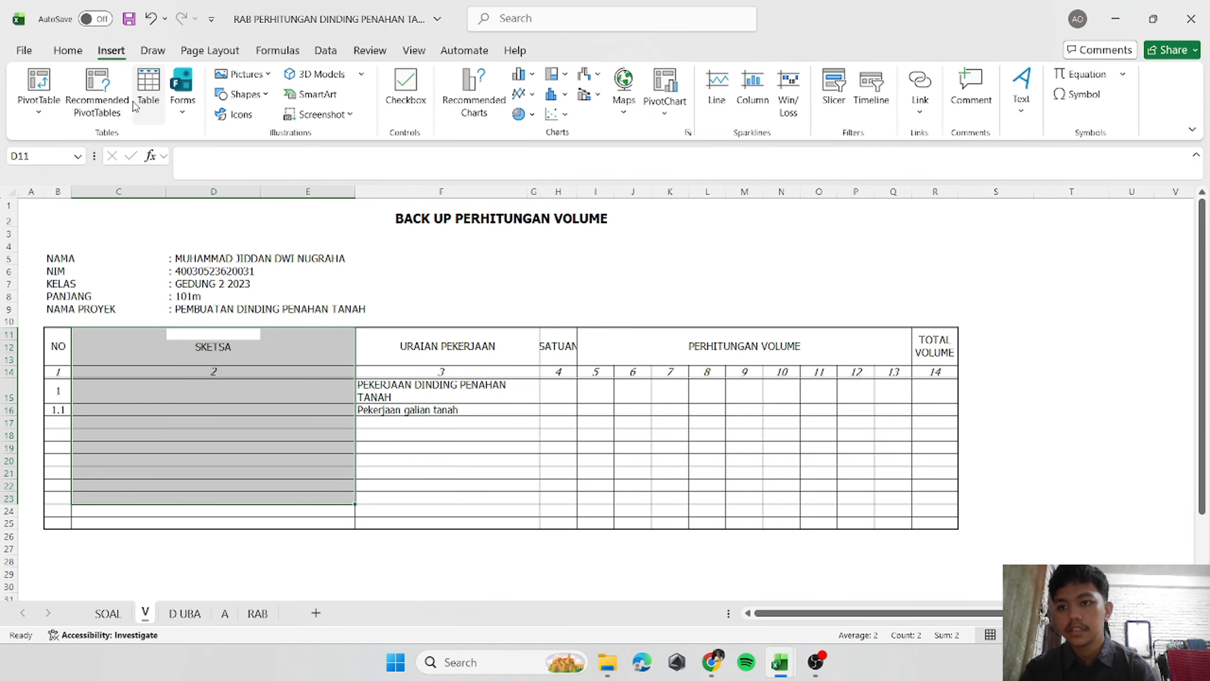
{"action": "left_click", "coordinate": [325, 271]}
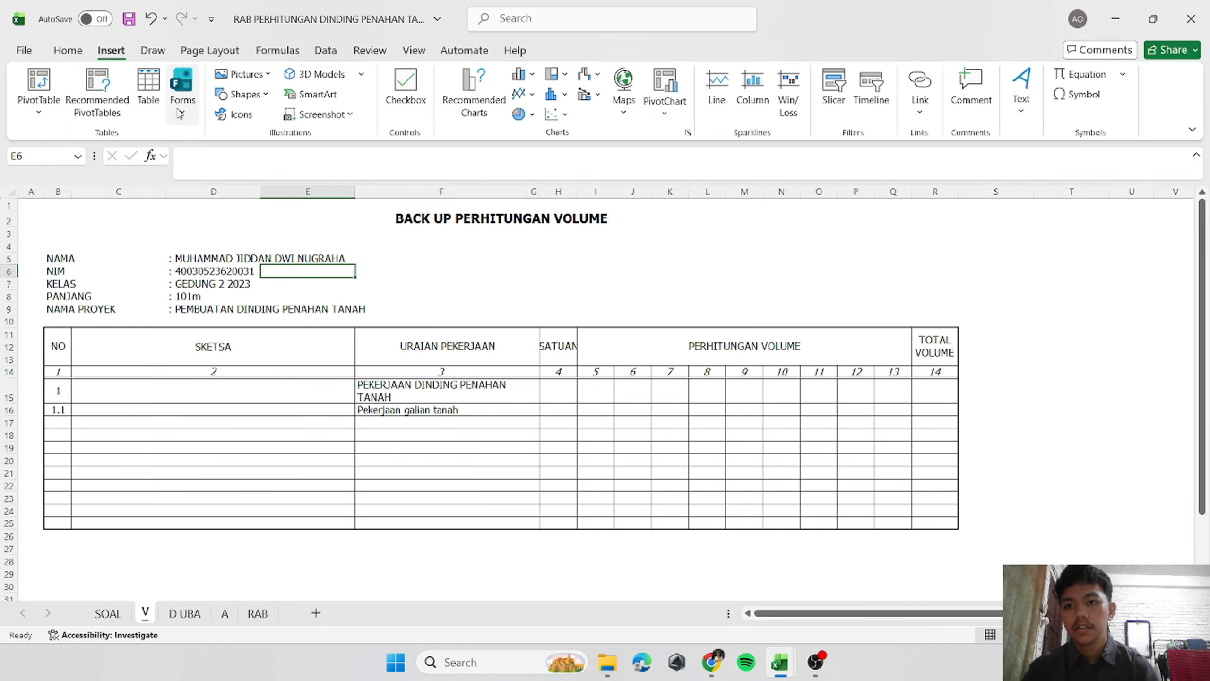
{"action": "left_click", "coordinate": [245, 74]}
{"action": "mouse_move", "coordinate": [293, 126]}
{"action": "left_click", "coordinate": [376, 143]}
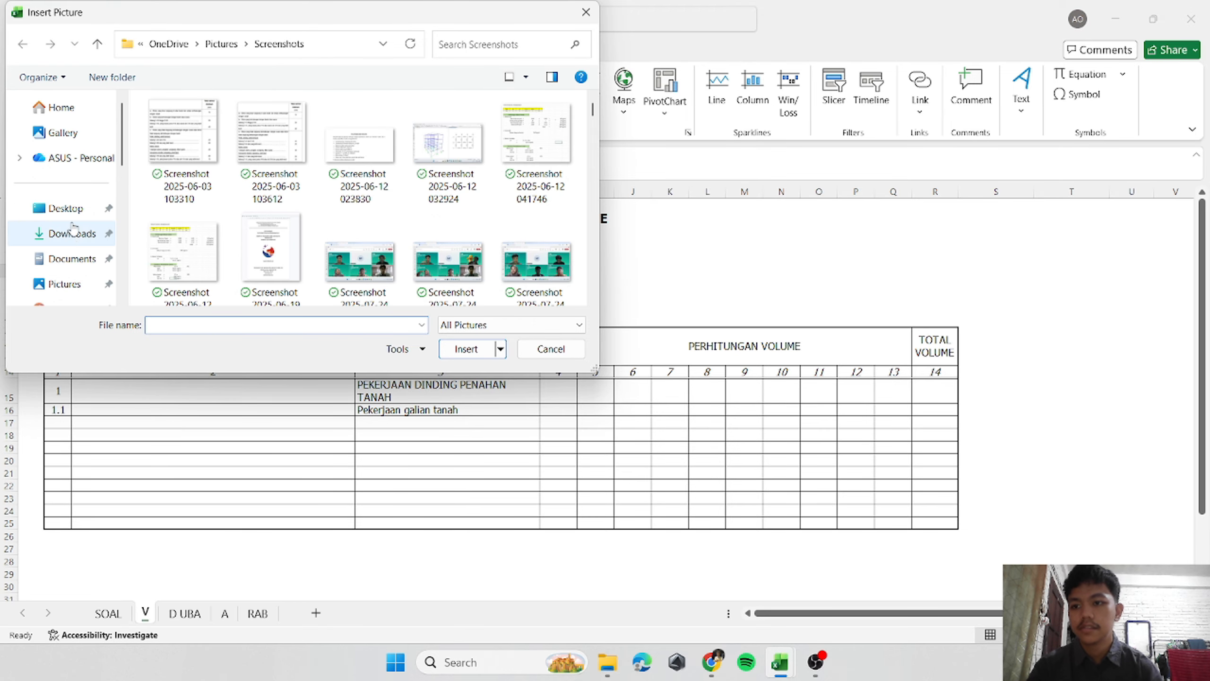
{"action": "left_click", "coordinate": [64, 282]}
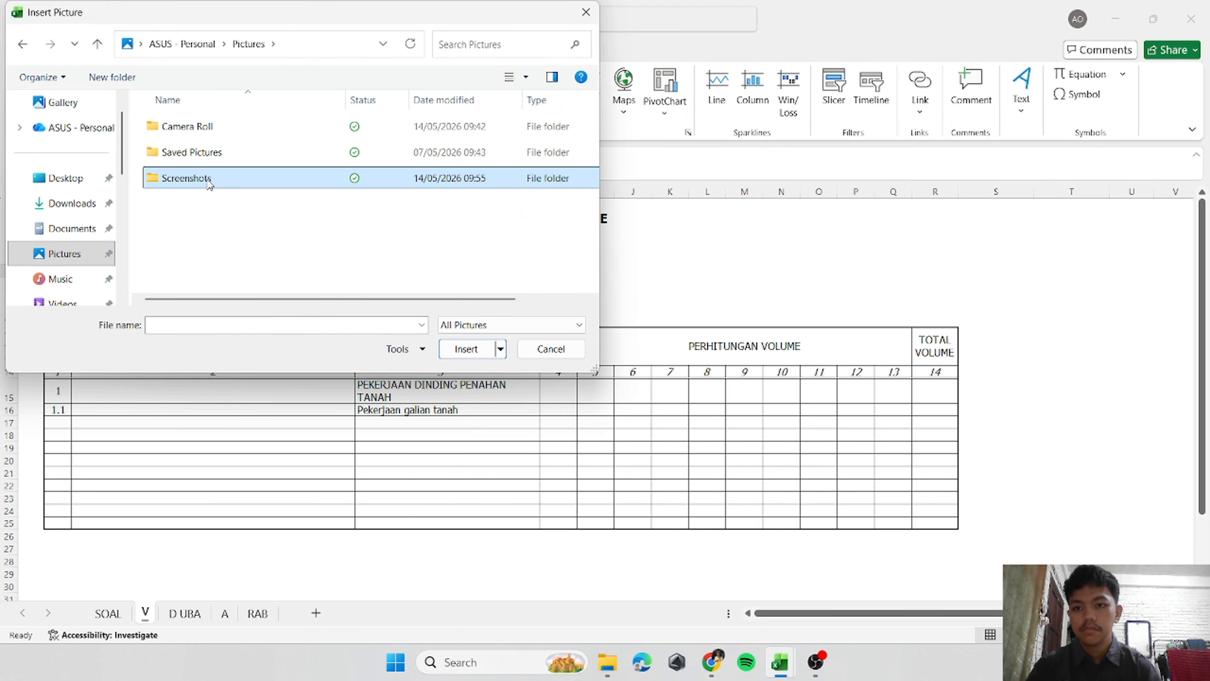
{"action": "double_click", "coordinate": [207, 176]}
{"action": "left_click_drag", "start_coordinate": [592, 113], "coordinate": [582, 316]}
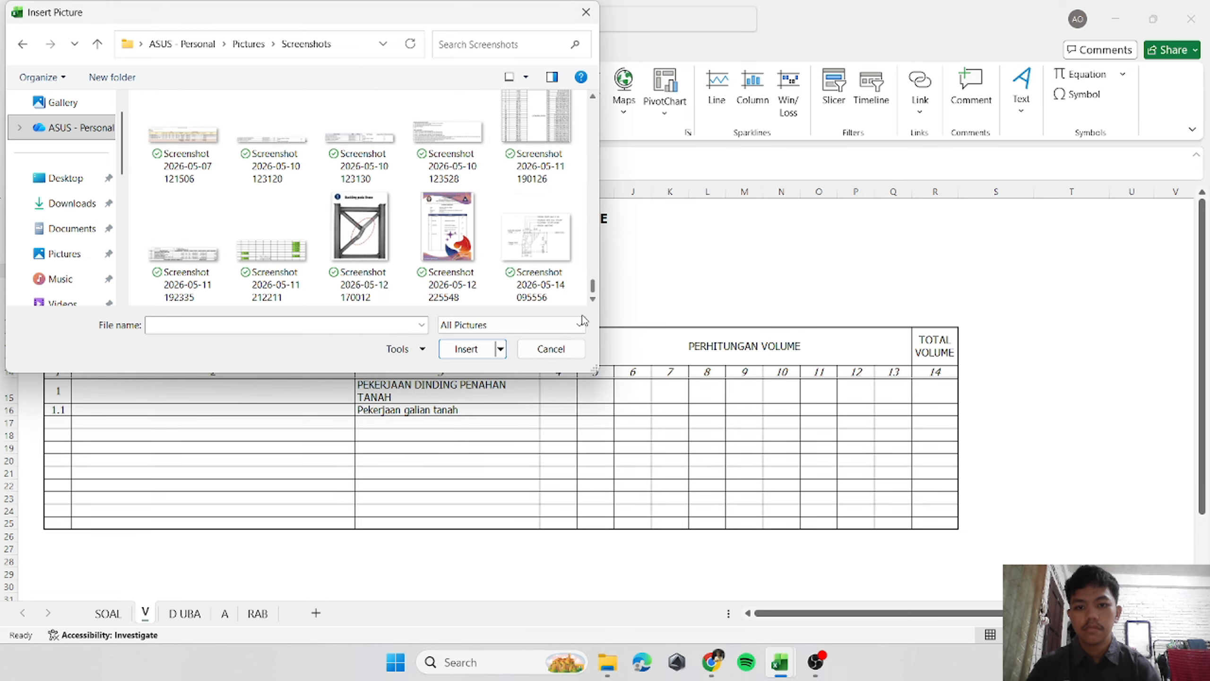
{"action": "left_click", "coordinate": [531, 251]}
{"action": "double_click", "coordinate": [533, 254]}
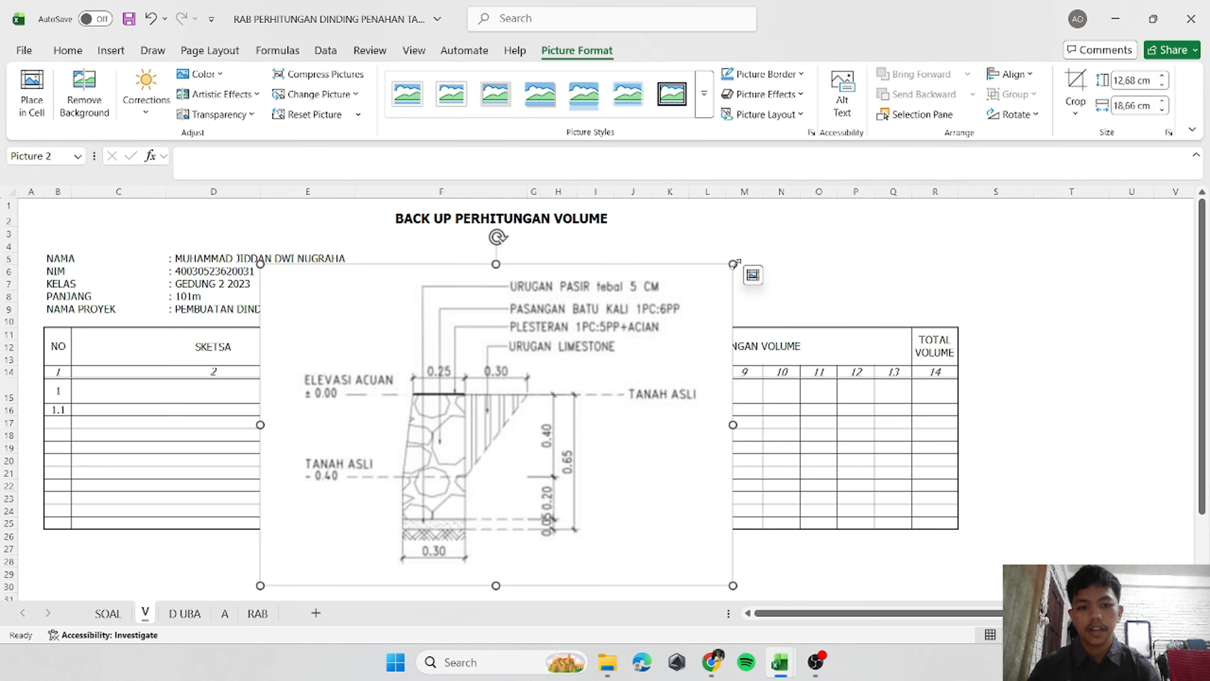
Shrink the wall drawing and place it inside the SKETSA column, spanning about rows 15 to 24.
{"action": "left_click_drag", "start_coordinate": [733, 262], "coordinate": [587, 360]}
{"action": "left_click_drag", "start_coordinate": [520, 464], "coordinate": [428, 464]}
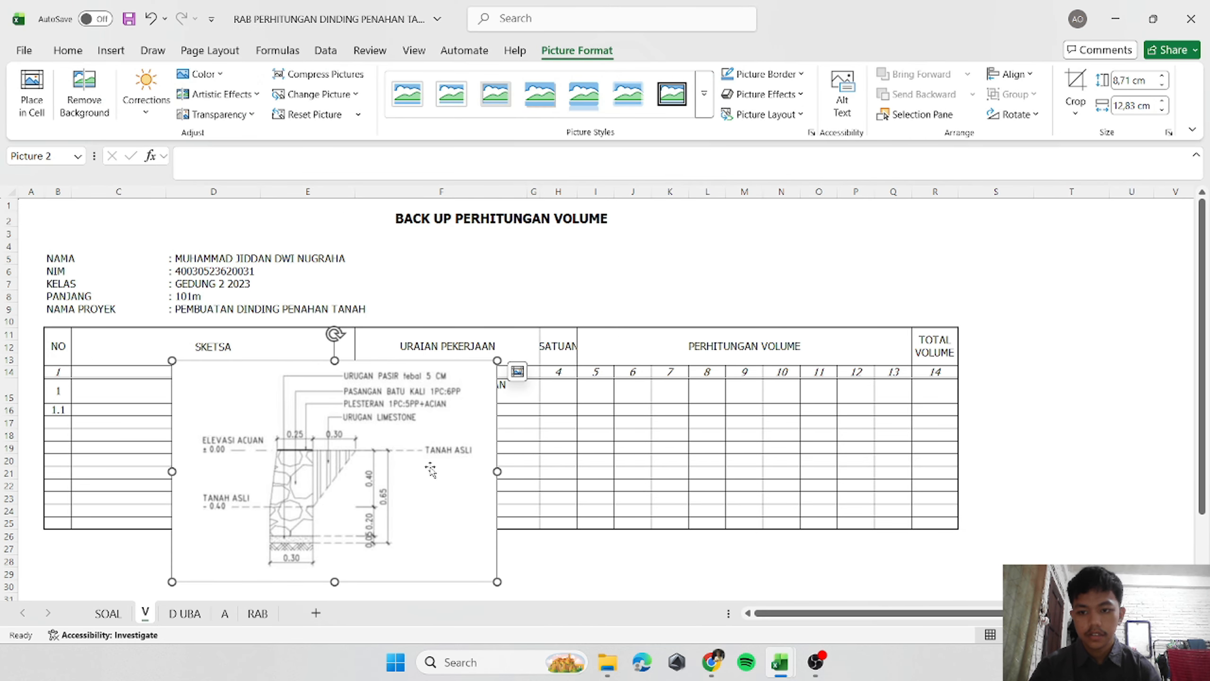
{"action": "left_click_drag", "start_coordinate": [497, 582], "coordinate": [316, 489]}
{"action": "left_click_drag", "start_coordinate": [320, 434], "coordinate": [274, 468]}
{"action": "left_click", "coordinate": [687, 223]}
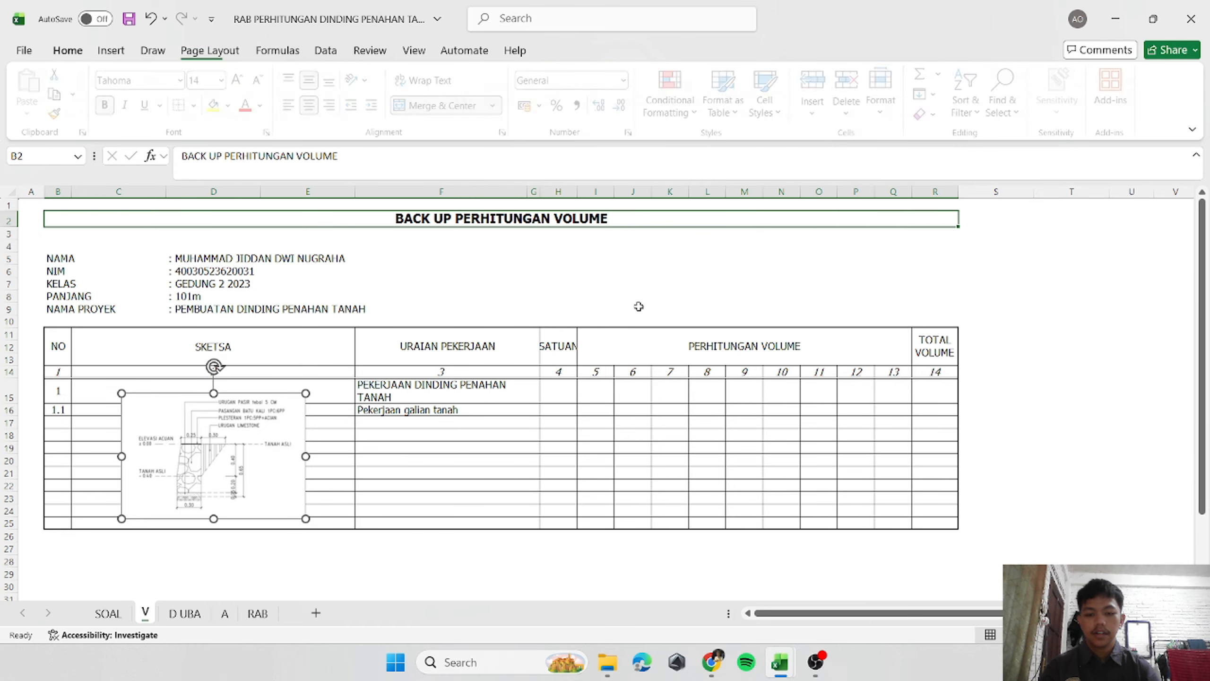
Enter m3 as the unit of the soil excavation work in cell H16.
{"action": "left_click", "coordinate": [550, 402]}
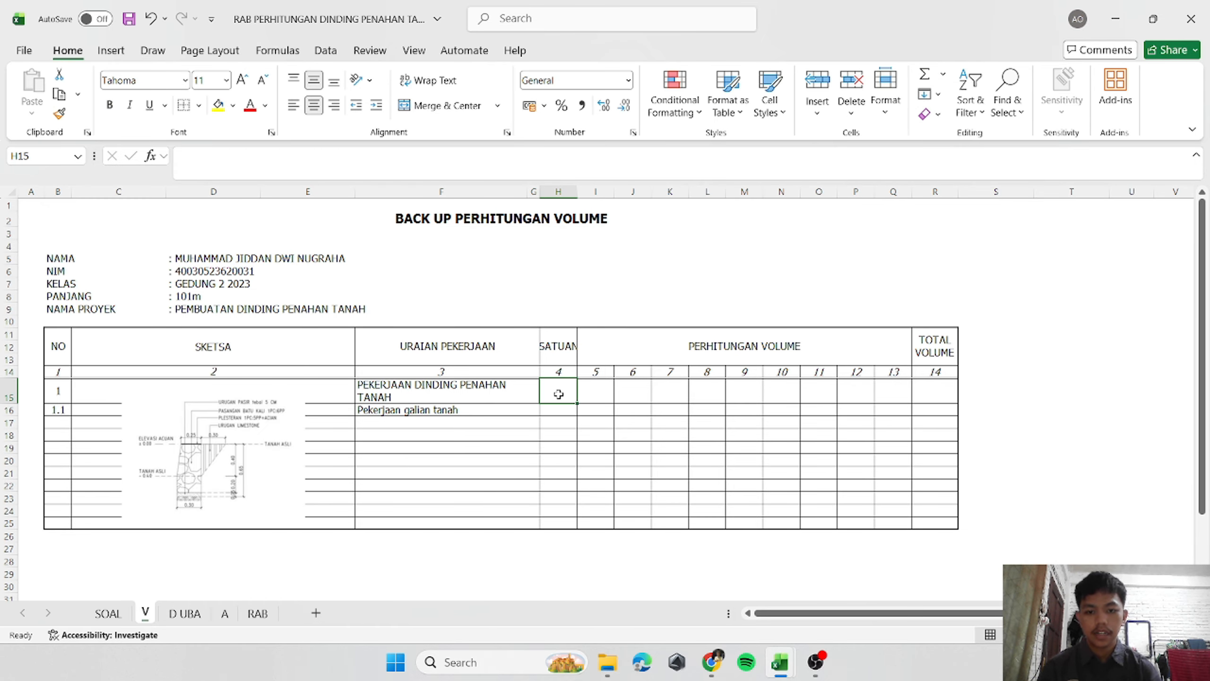
{"action": "left_click", "coordinate": [555, 409]}
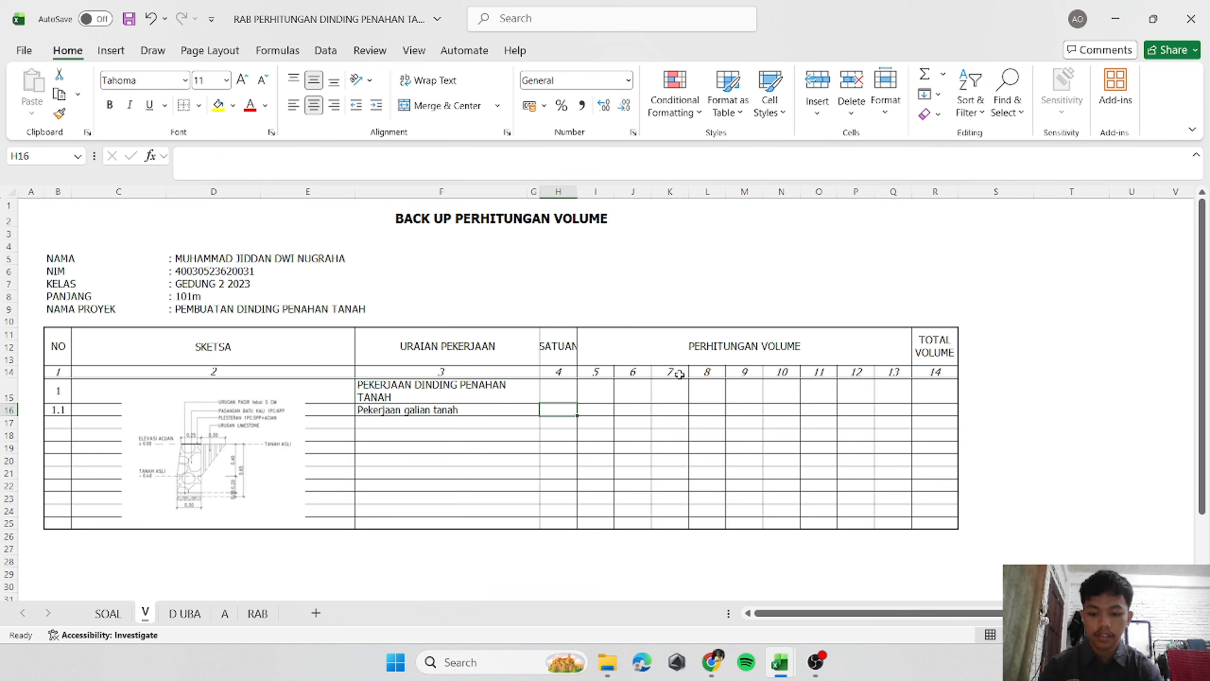
{"action": "type", "text": "m3"}
{"action": "key", "text": "Return"}
{"action": "key", "text": "Up"}
{"action": "key", "text": "Up"}
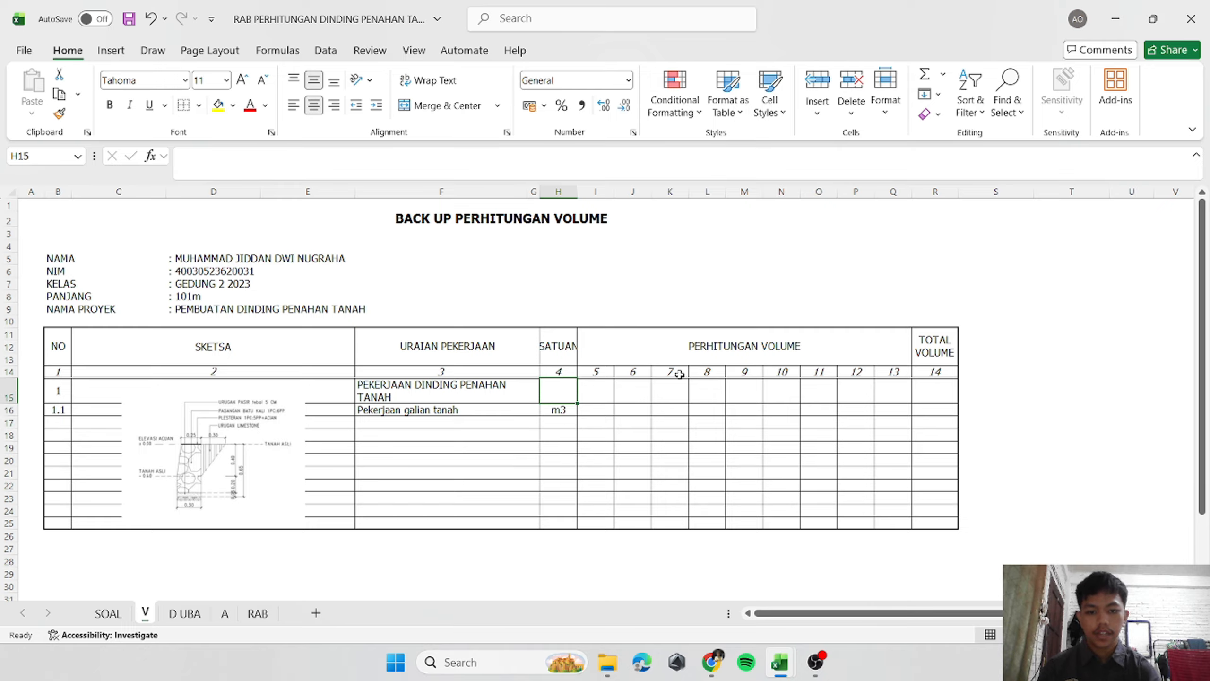
Enter the dimension labels P, T and L in cells I16, J16 and K16 of the volume calculation columns.
{"action": "key", "text": "Right"}
{"action": "key", "text": "Right"}
{"action": "key", "text": "Right"}
{"action": "key", "text": "Left"}
{"action": "key", "text": "Left"}
{"action": "key", "text": "Down"}
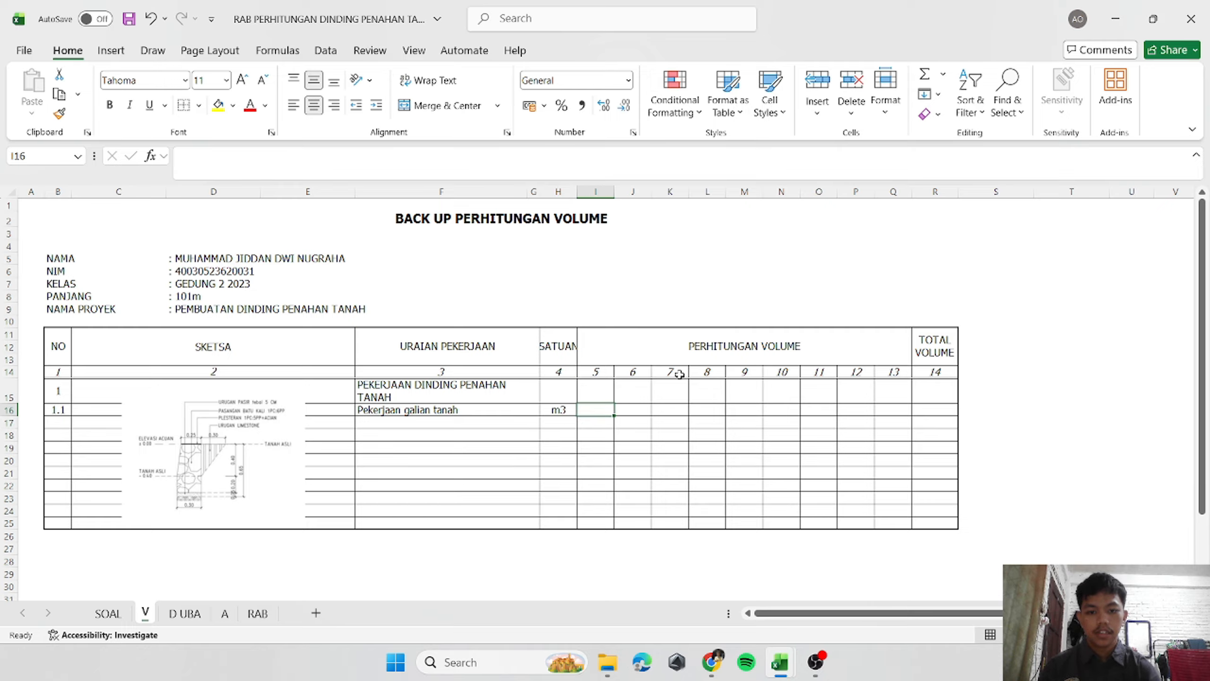
{"action": "key", "text": "Right"}
{"action": "key", "text": "Up"}
{"action": "key", "text": "Left"}
{"action": "key", "text": "Down"}
{"action": "key", "text": "Down"}
{"action": "key", "text": "Up"}
{"action": "key", "text": "Down"}
{"action": "key", "text": "Up"}
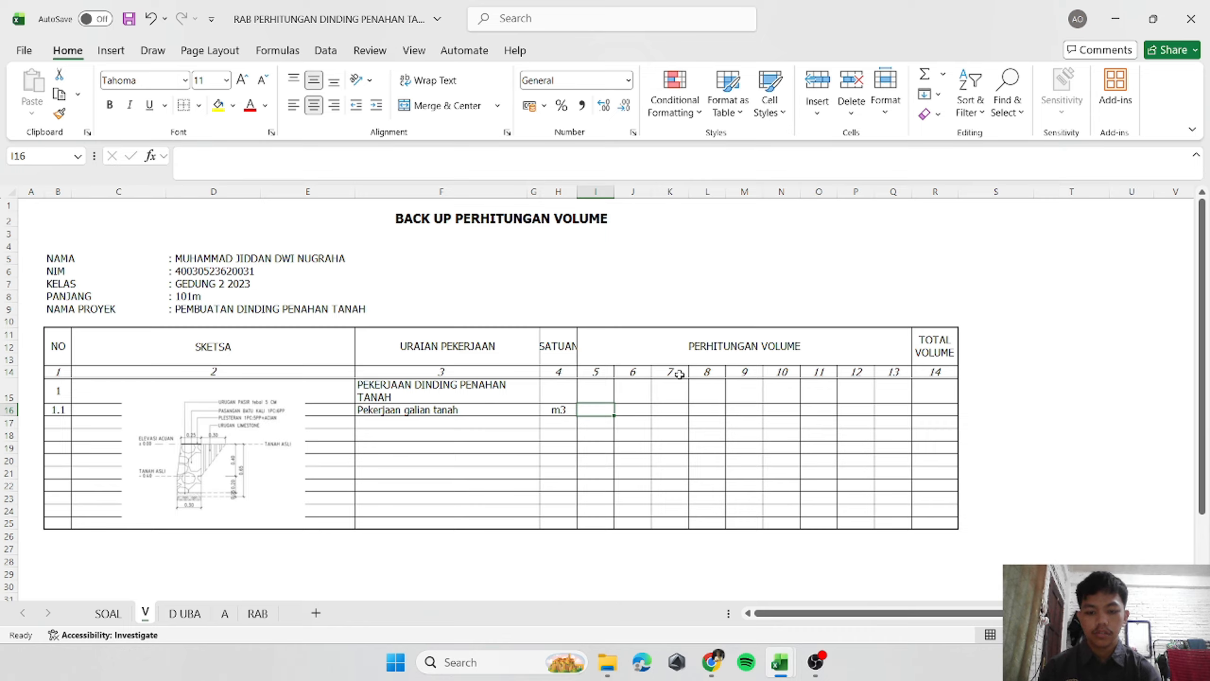
{"action": "type", "text": "P"}
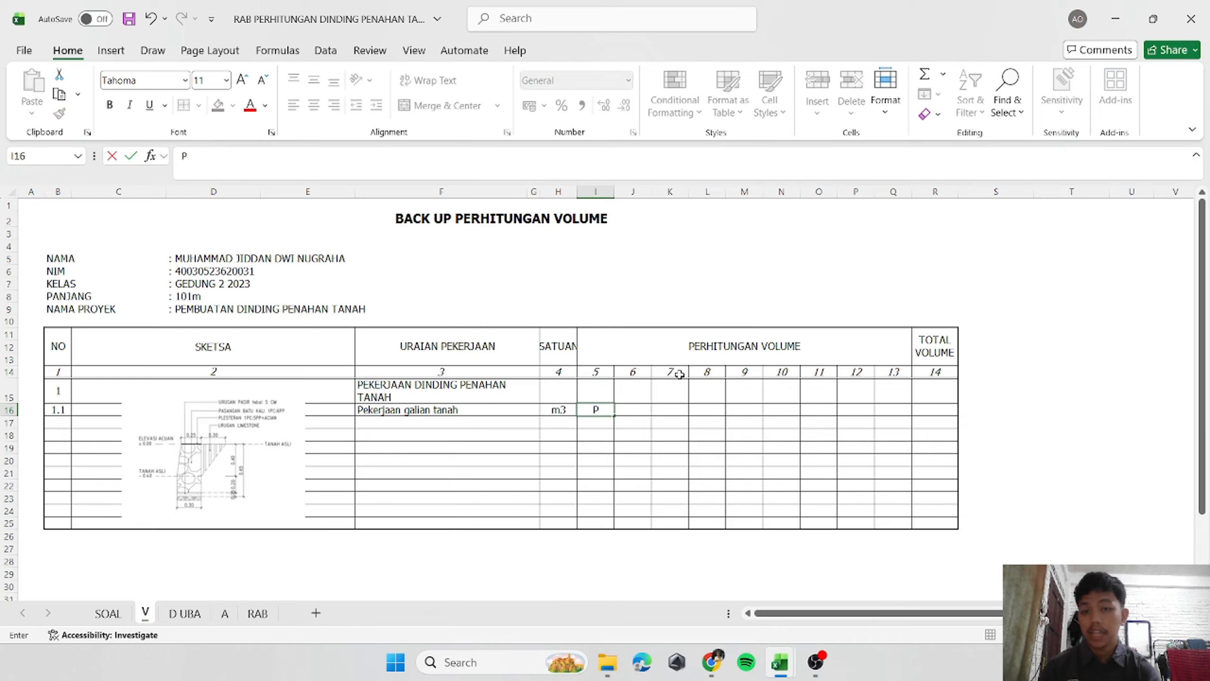
{"action": "key", "text": "Right"}
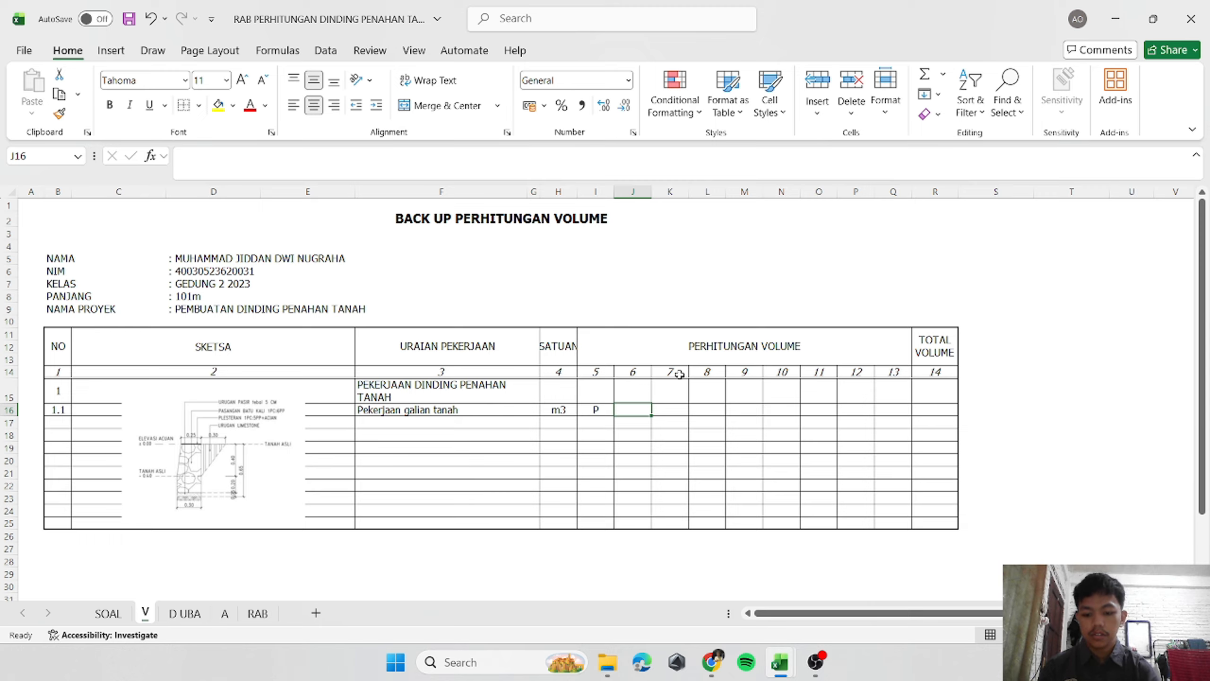
{"action": "type", "text": "T"}
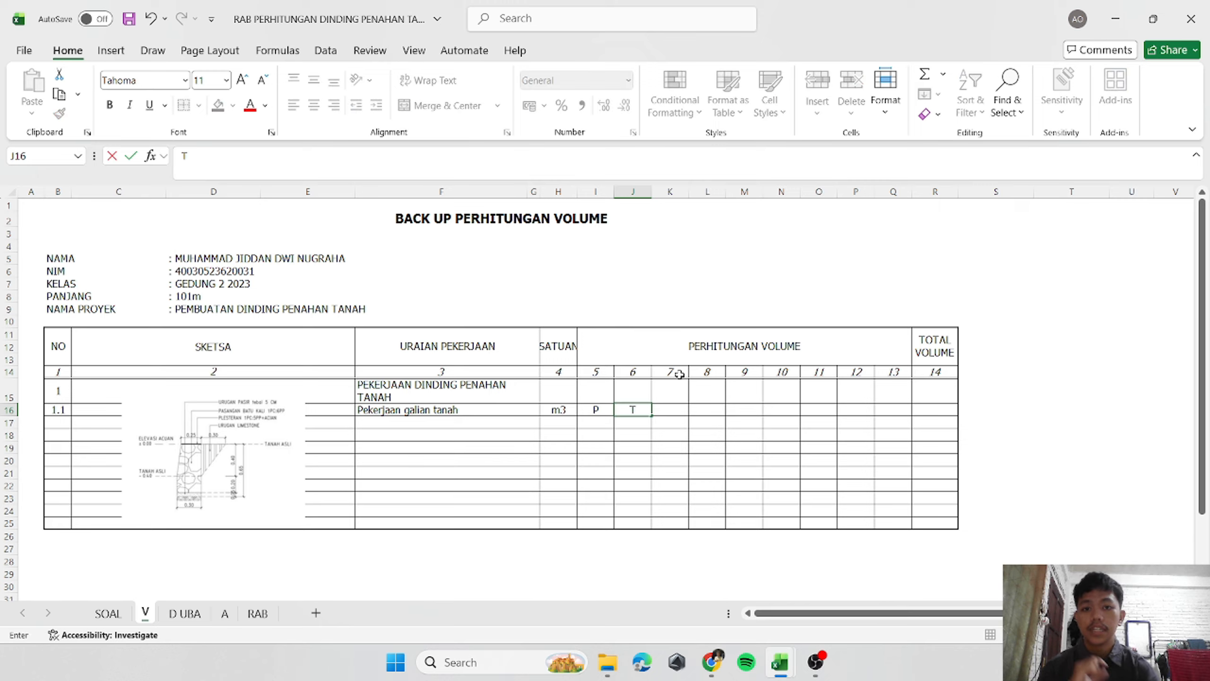
{"action": "key", "text": "Right"}
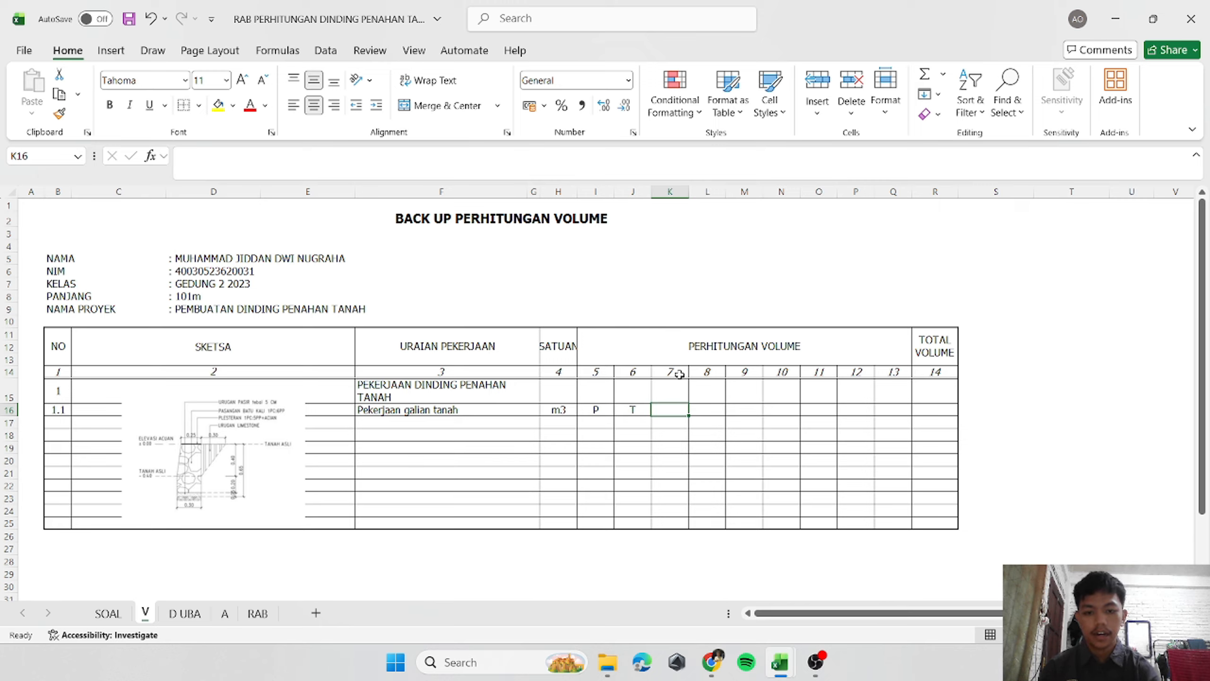
{"action": "type", "text": "L"}
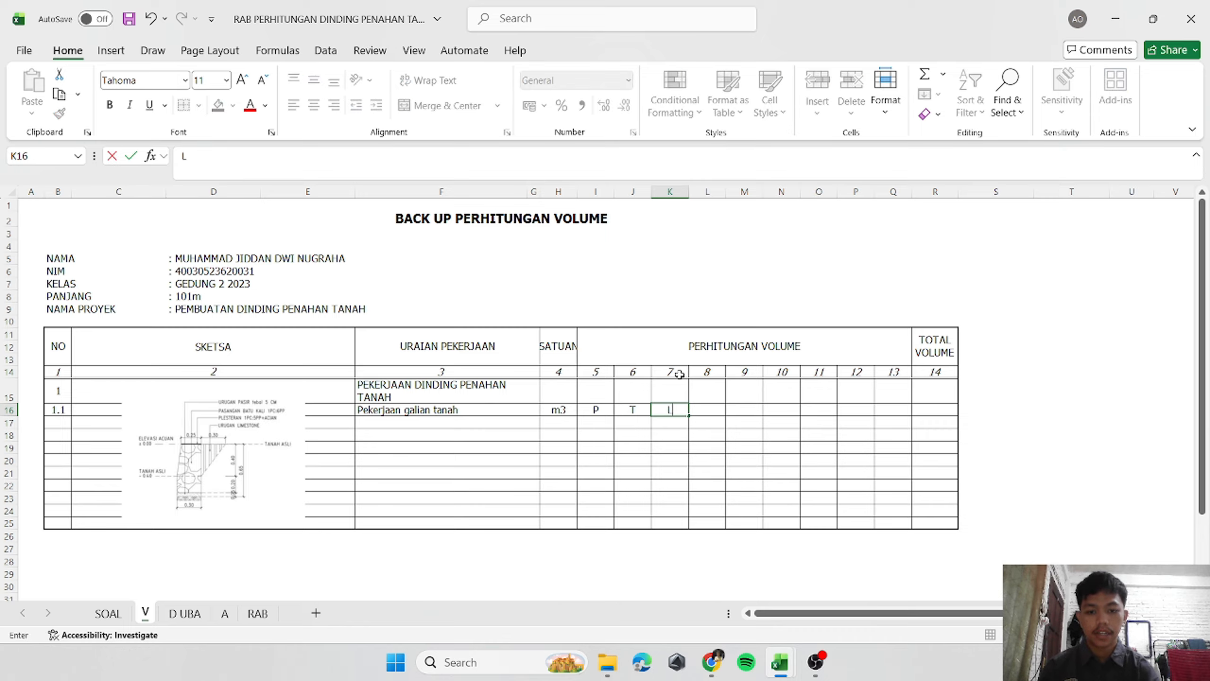
{"action": "key", "text": "Return"}
{"action": "key", "text": "Left"}
{"action": "key", "text": "Left"}
{"action": "key", "text": "Left"}
{"action": "key", "text": "Left"}
{"action": "key", "text": "Left"}
{"action": "key", "text": "Left"}
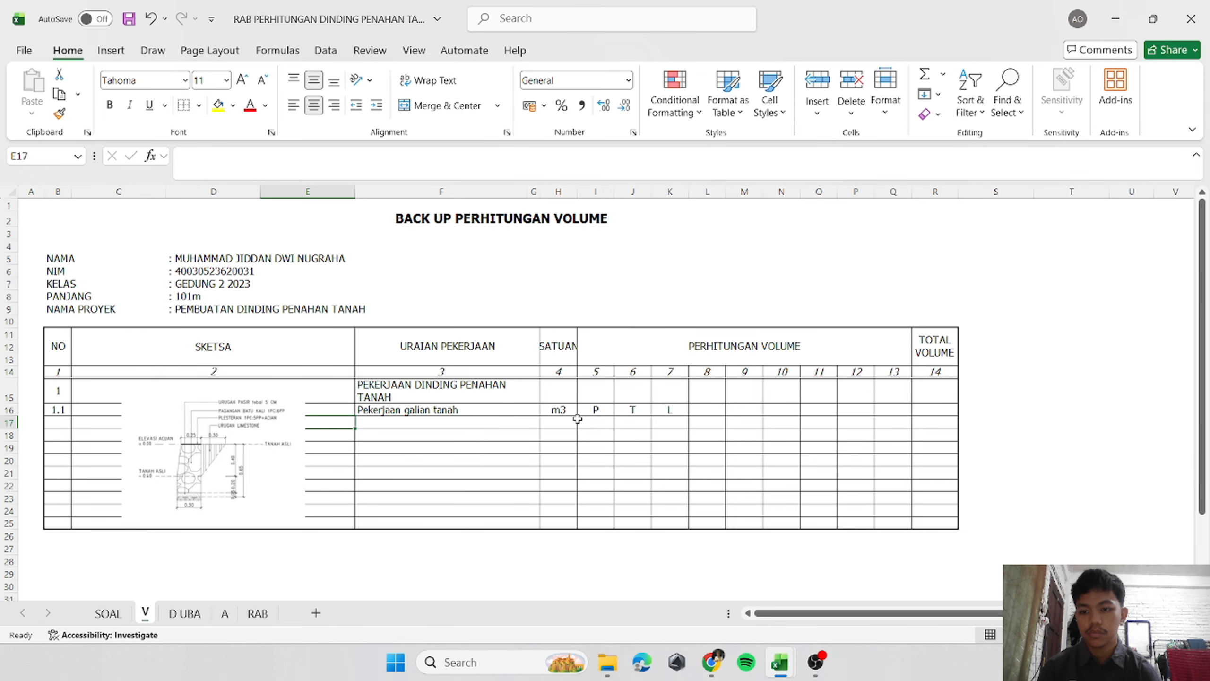
Check the wall's base width in the SOAL sheet drawing and enter 0.3 under L in cell K17 of the V sheet.
{"action": "left_click", "coordinate": [108, 613]}
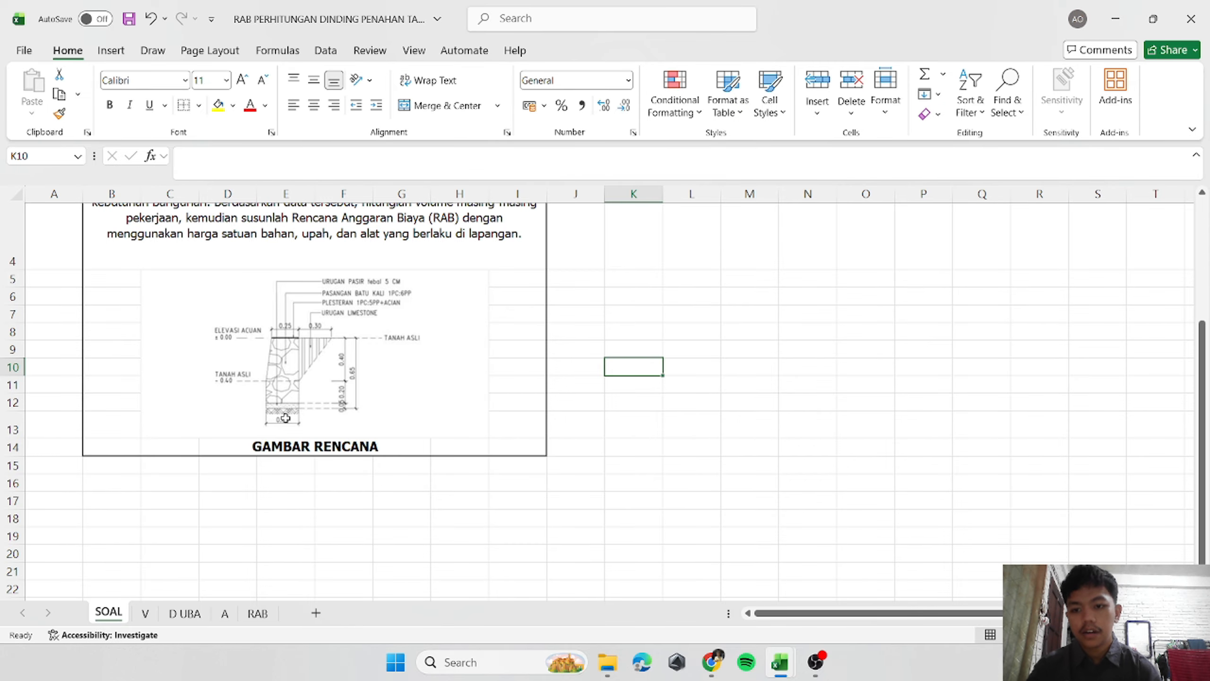
{"action": "left_click", "coordinate": [160, 614]}
{"action": "left_click", "coordinate": [660, 424]}
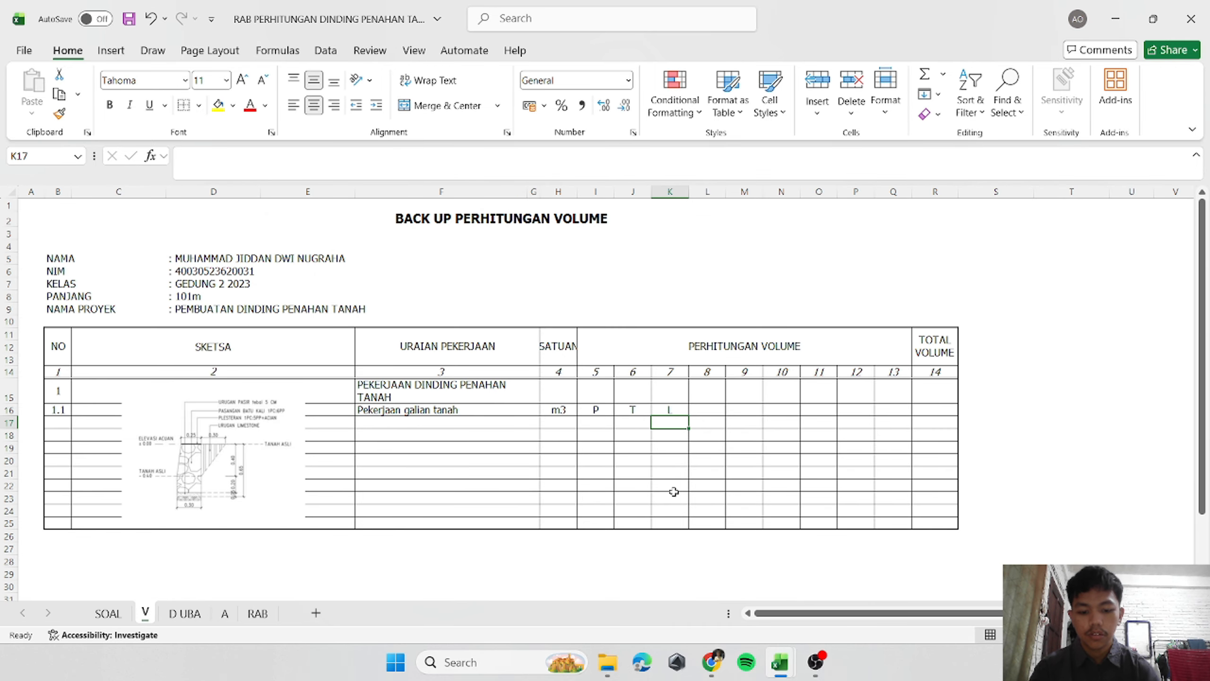
{"action": "type", "text": "0.3"}
{"action": "key", "text": "Return"}
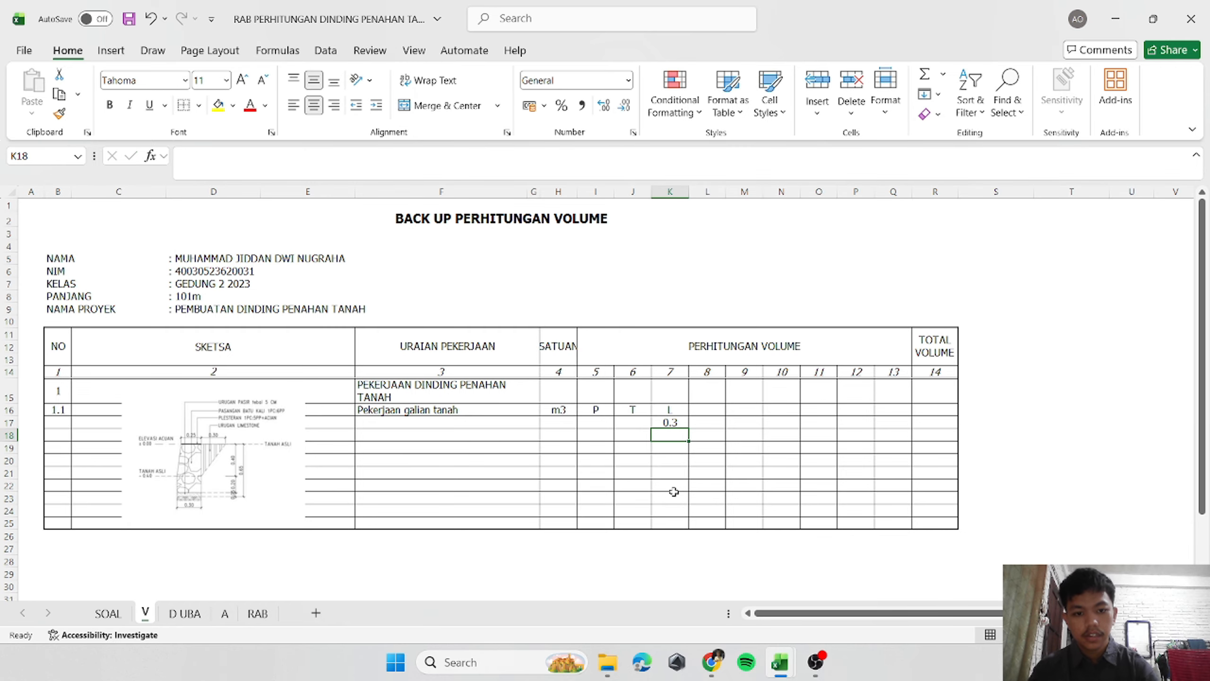
After consulting the SOAL drawing again, enter 0.25 under T in cell J17 and 101 under P in cell I17 of the V sheet.
{"action": "left_click", "coordinate": [109, 613]}
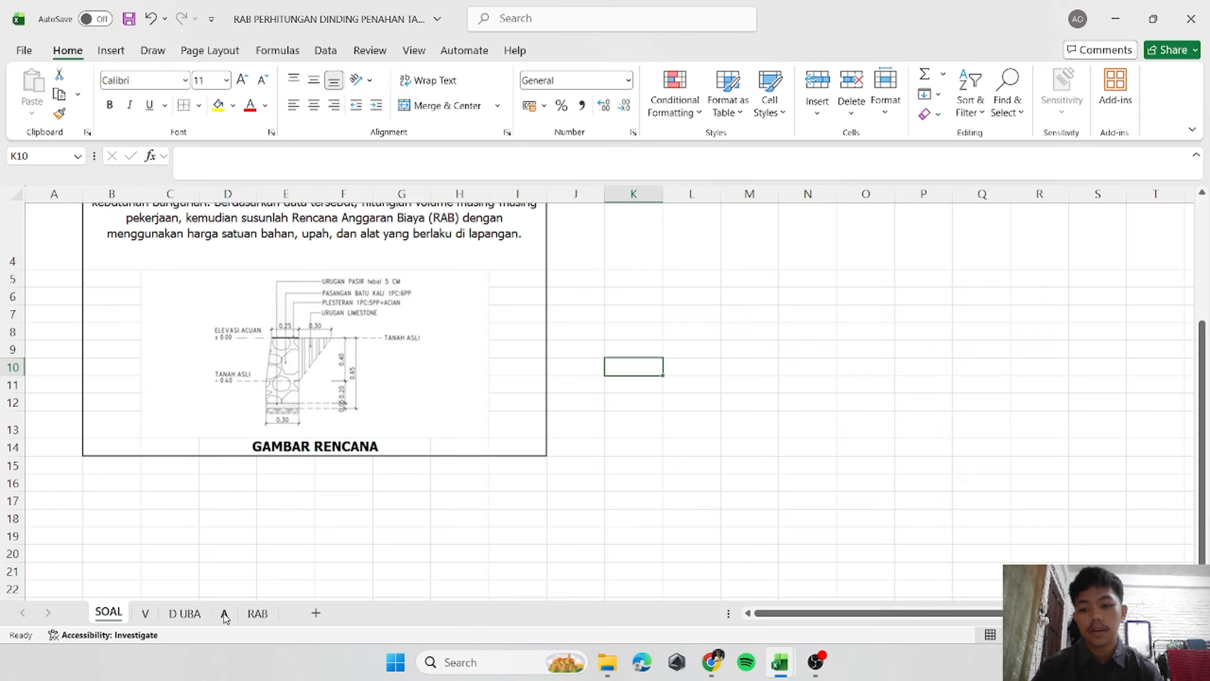
{"action": "left_click", "coordinate": [145, 613]}
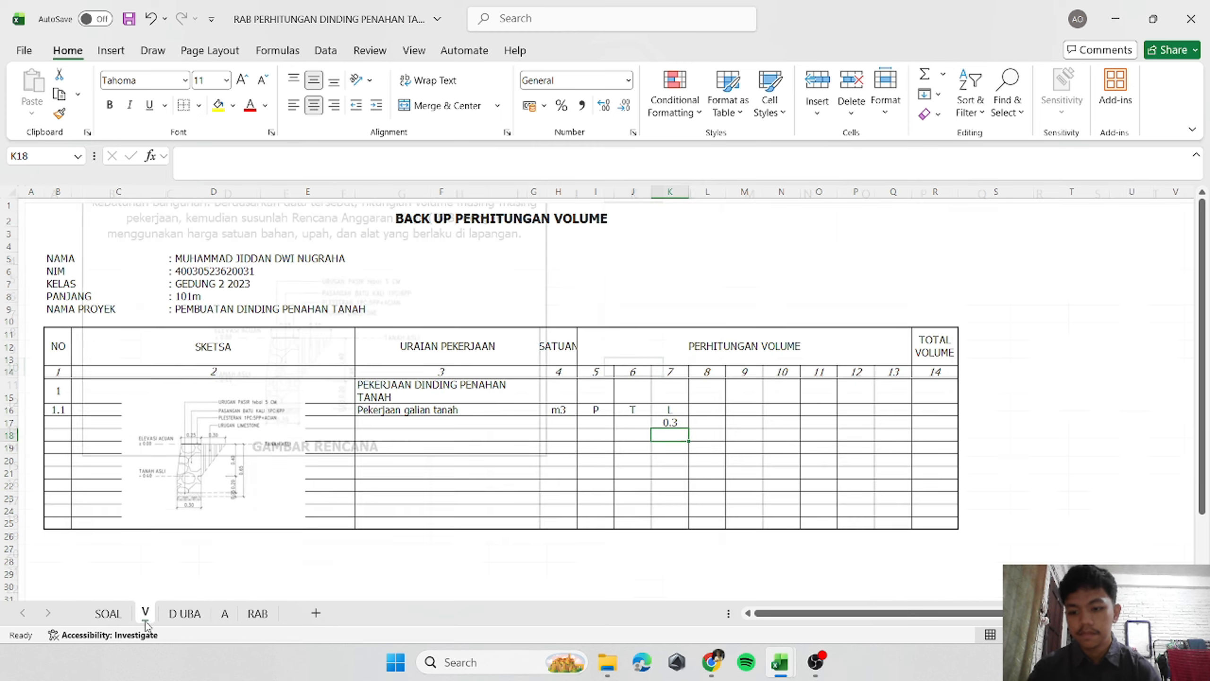
{"action": "left_click", "coordinate": [632, 423]}
{"action": "type", "text": "0."}
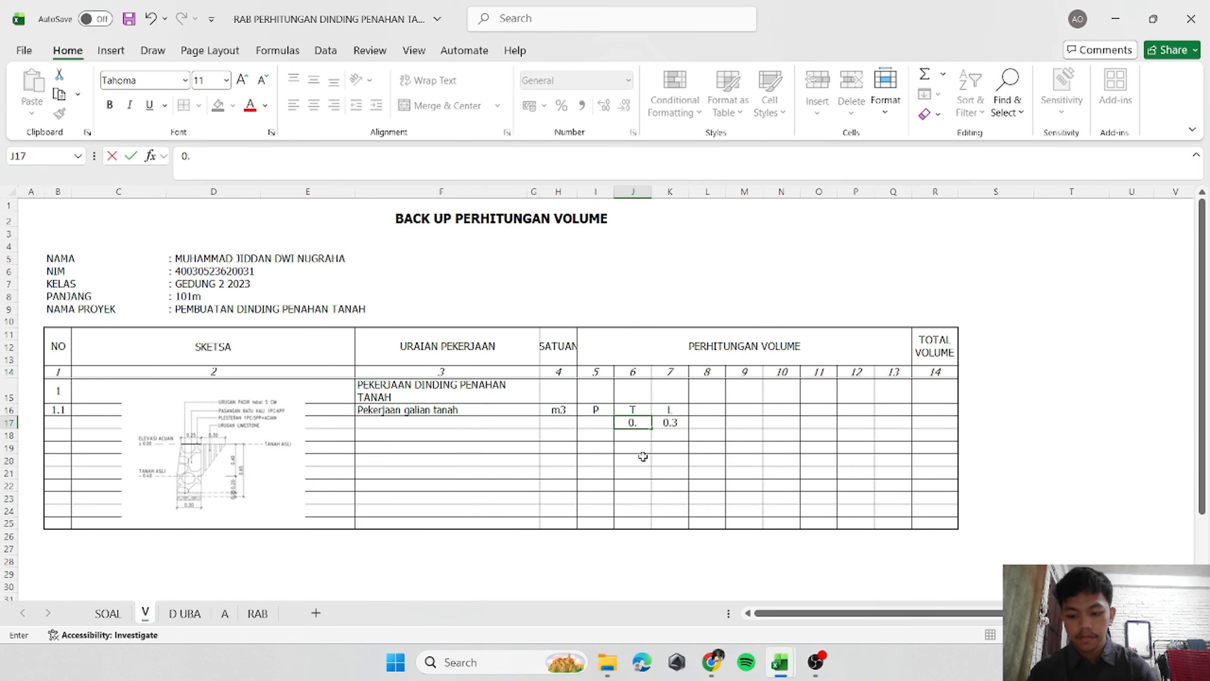
{"action": "type", "text": "25"}
{"action": "key", "text": "Return"}
{"action": "left_click", "coordinate": [597, 422]}
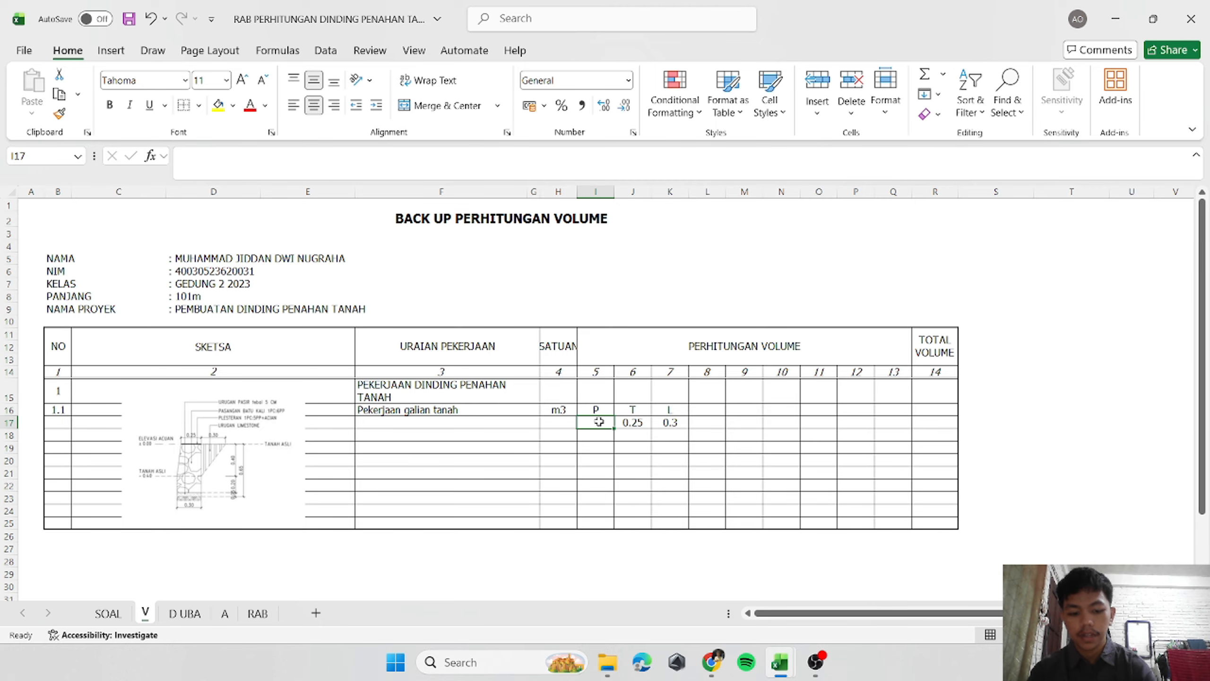
{"action": "type", "text": "101"}
{"action": "key", "text": "Tab"}
Calculate the soil excavation volume in cell Q17 with the formula =I17*J17*K17.
{"action": "key", "text": "Tab"}
{"action": "key", "text": "Tab"}
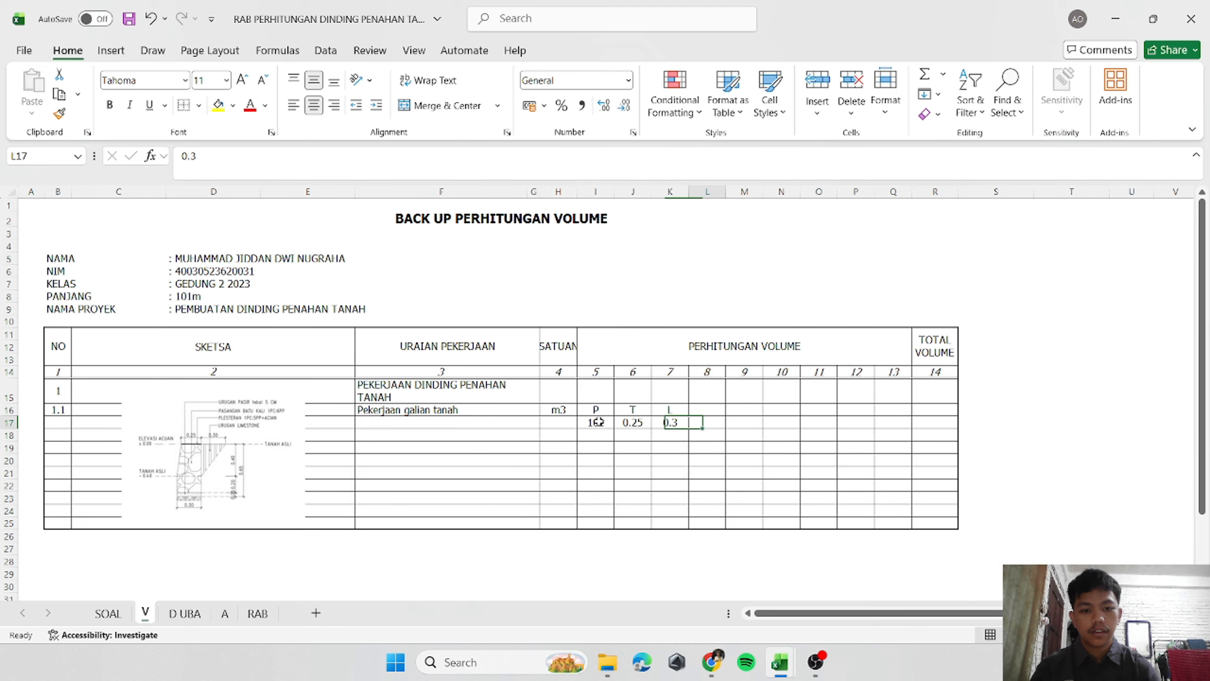
{"action": "key", "text": "Tab"}
{"action": "key", "text": "Tab"}
{"action": "key", "text": "Tab"}
{"action": "key", "text": "Tab"}
{"action": "key", "text": "Tab"}
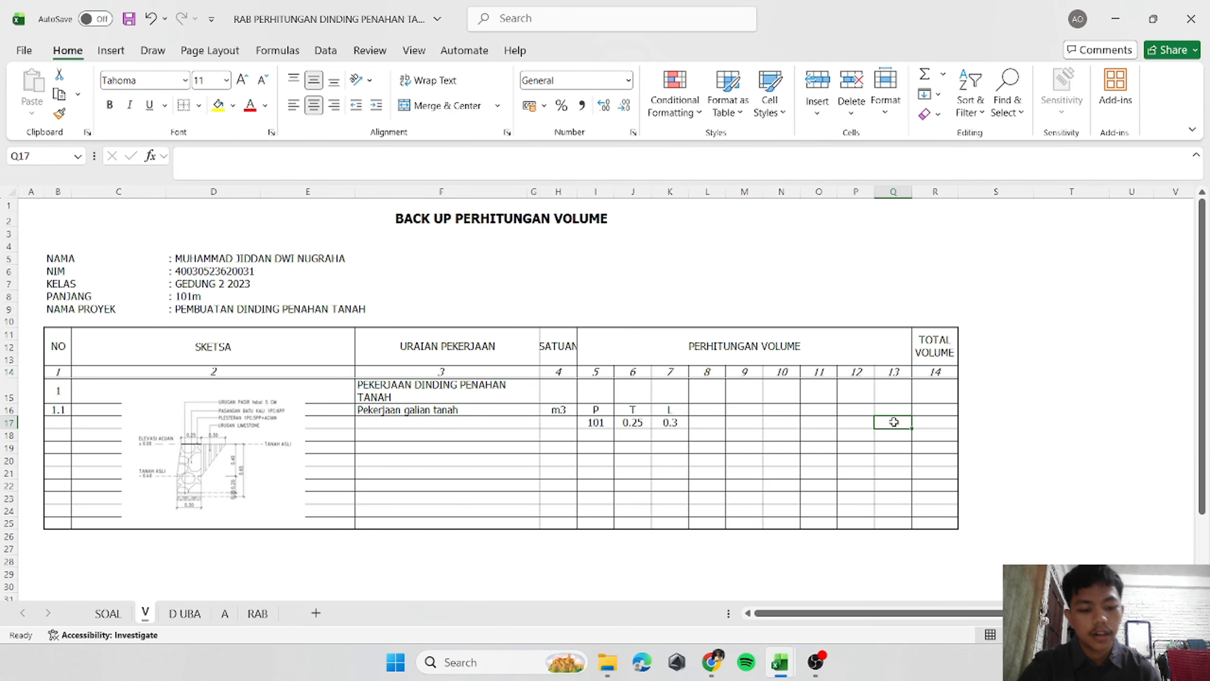
{"action": "type", "text": "="}
{"action": "key", "text": "Left"}
{"action": "key", "text": "Left"}
{"action": "key", "text": "Left"}
{"action": "key", "text": "Left"}
{"action": "key", "text": "Left"}
{"action": "key", "text": "Left"}
{"action": "key", "text": "Left"}
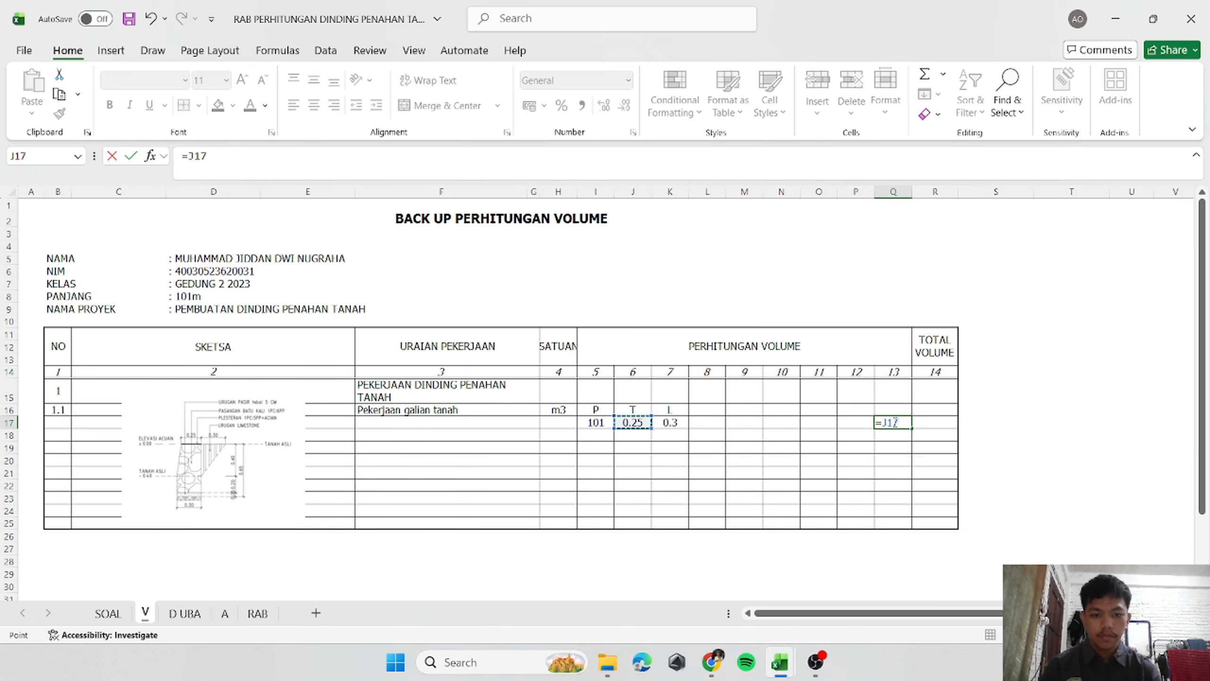
{"action": "key", "text": "Left"}
{"action": "type", "text": "*"}
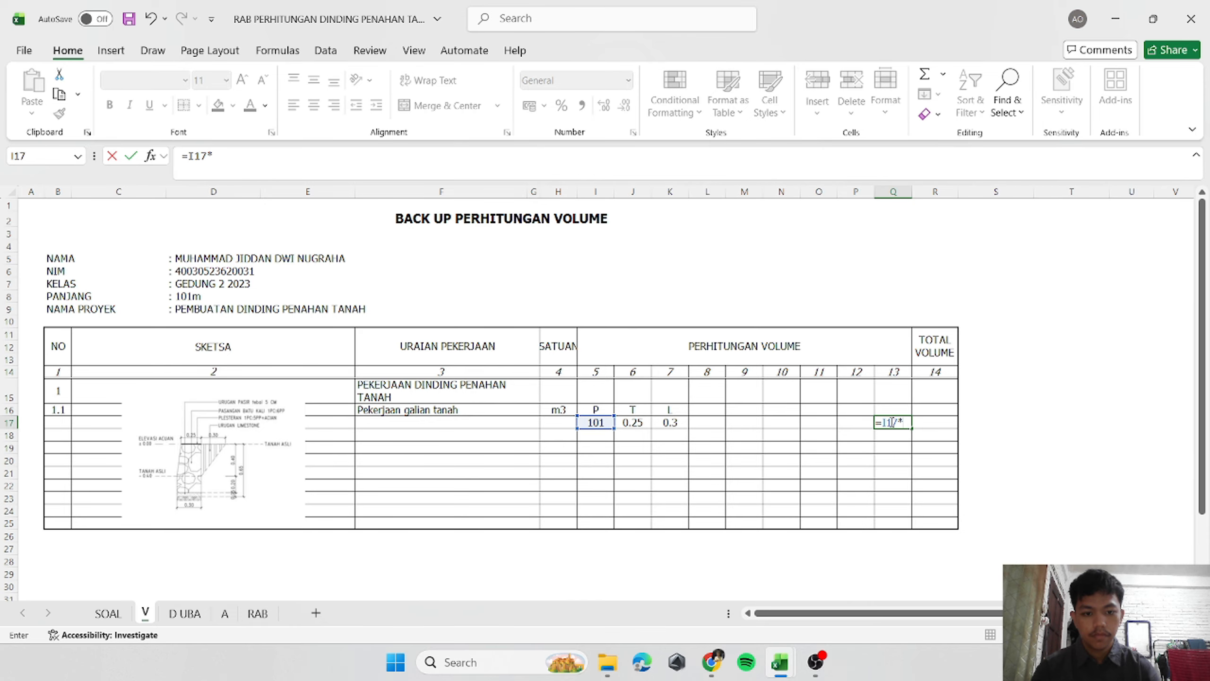
{"action": "left_click", "coordinate": [629, 423]}
{"action": "type", "text": "*"}
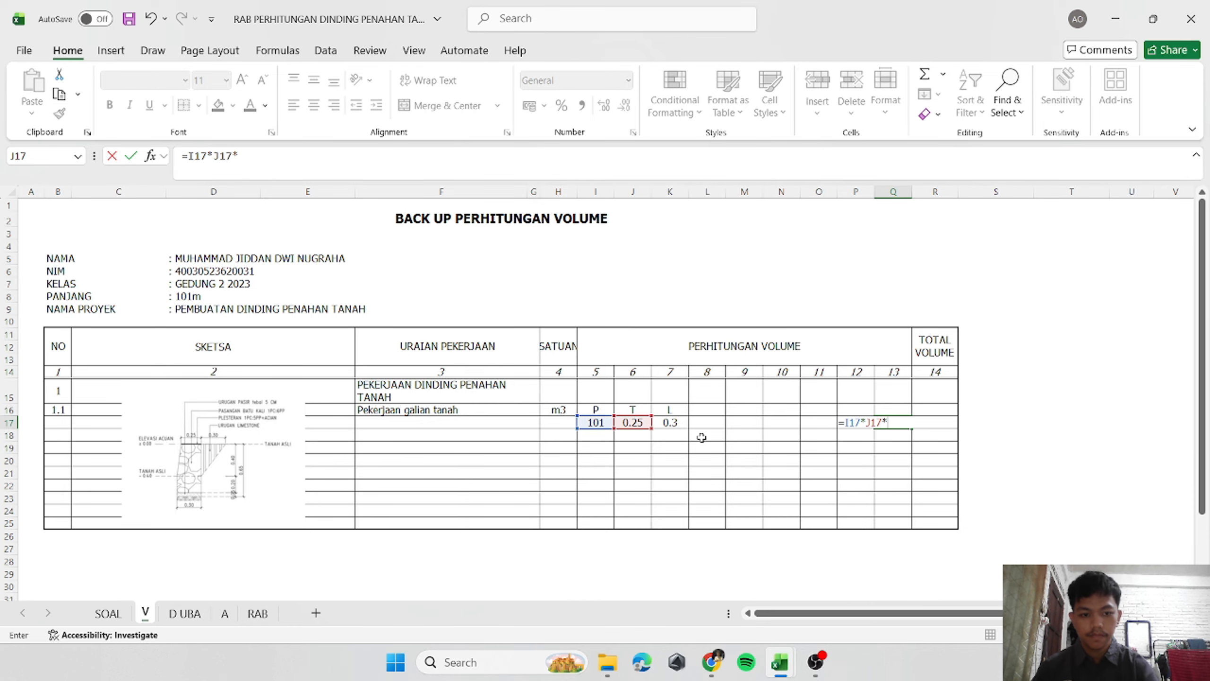
{"action": "left_click", "coordinate": [672, 422]}
{"action": "key", "text": "Return"}
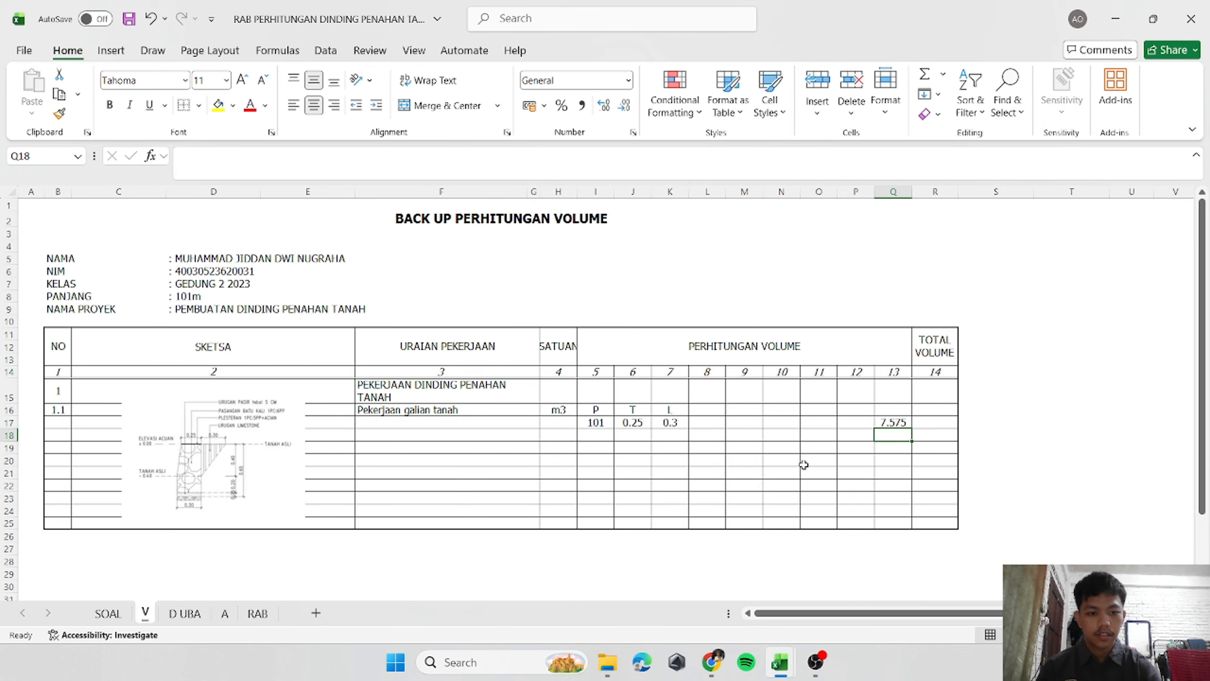
Link the total volume of the soil excavation work in cell R16 to the result in Q17.
{"action": "left_click", "coordinate": [925, 411]}
{"action": "type", "text": "="}
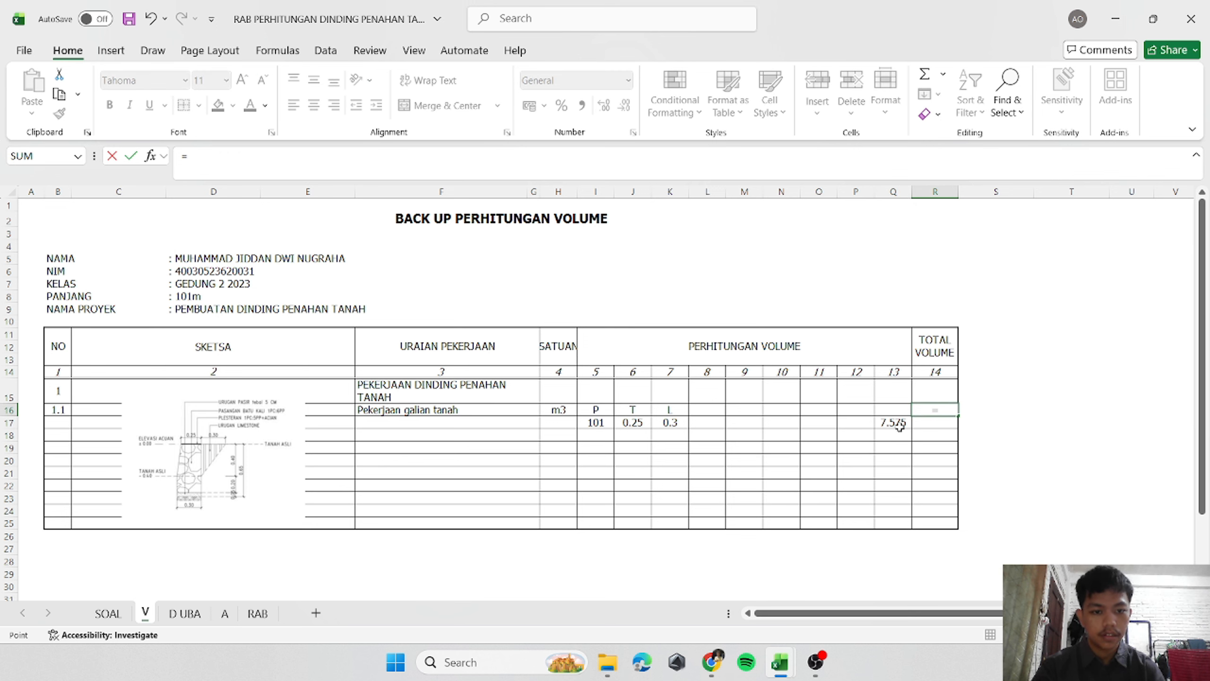
{"action": "left_click", "coordinate": [900, 423]}
{"action": "key", "text": "Return"}
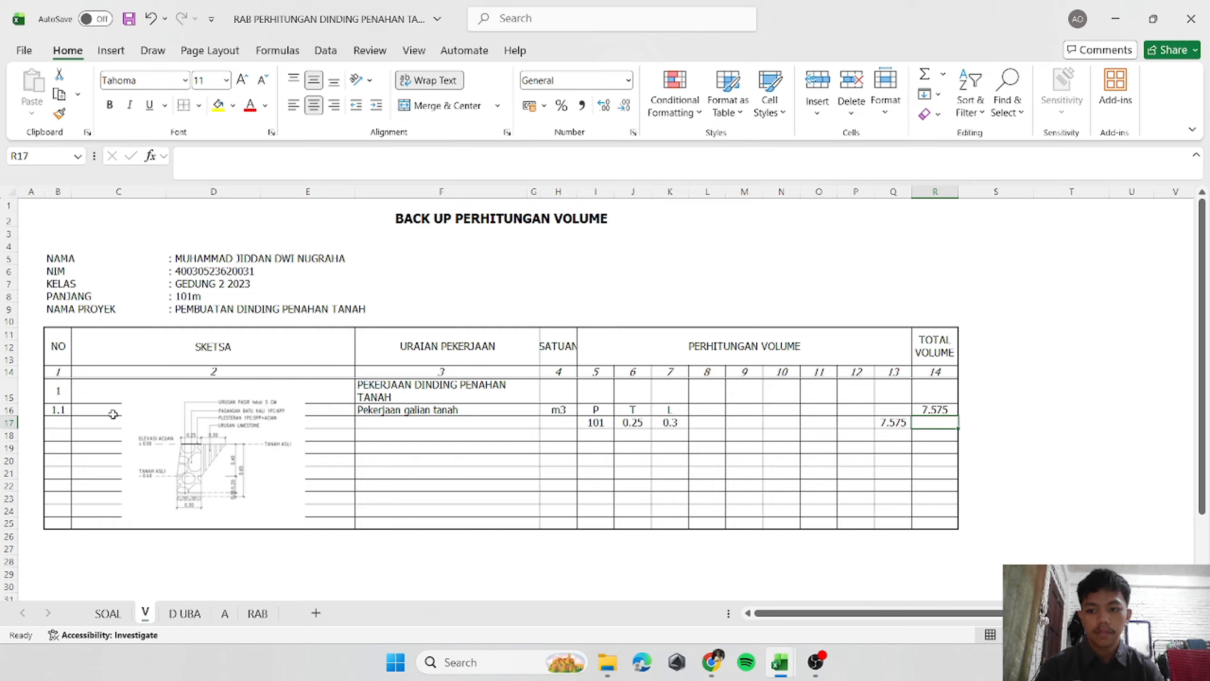
Make row 16 with the soil excavation item and row 15 with the main work heading bold.
{"action": "left_click", "coordinate": [10, 410]}
{"action": "key", "text": "ctrl+b"}
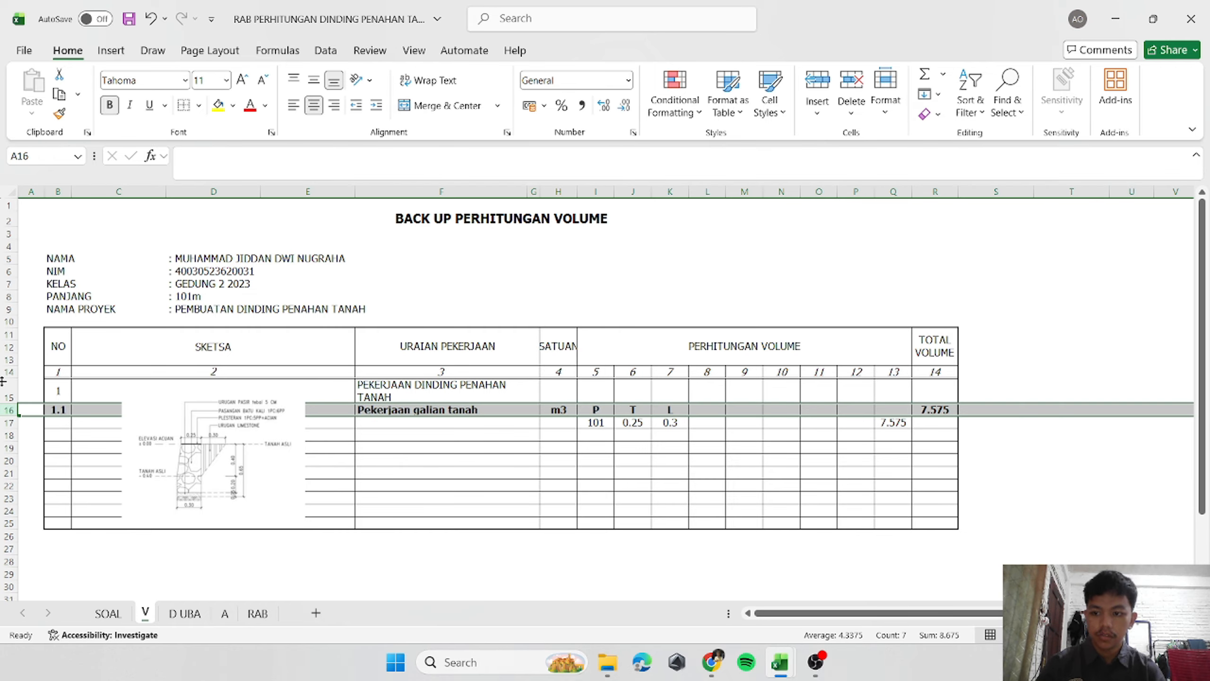
{"action": "left_click", "coordinate": [7, 391]}
{"action": "key", "text": "ctrl+b"}
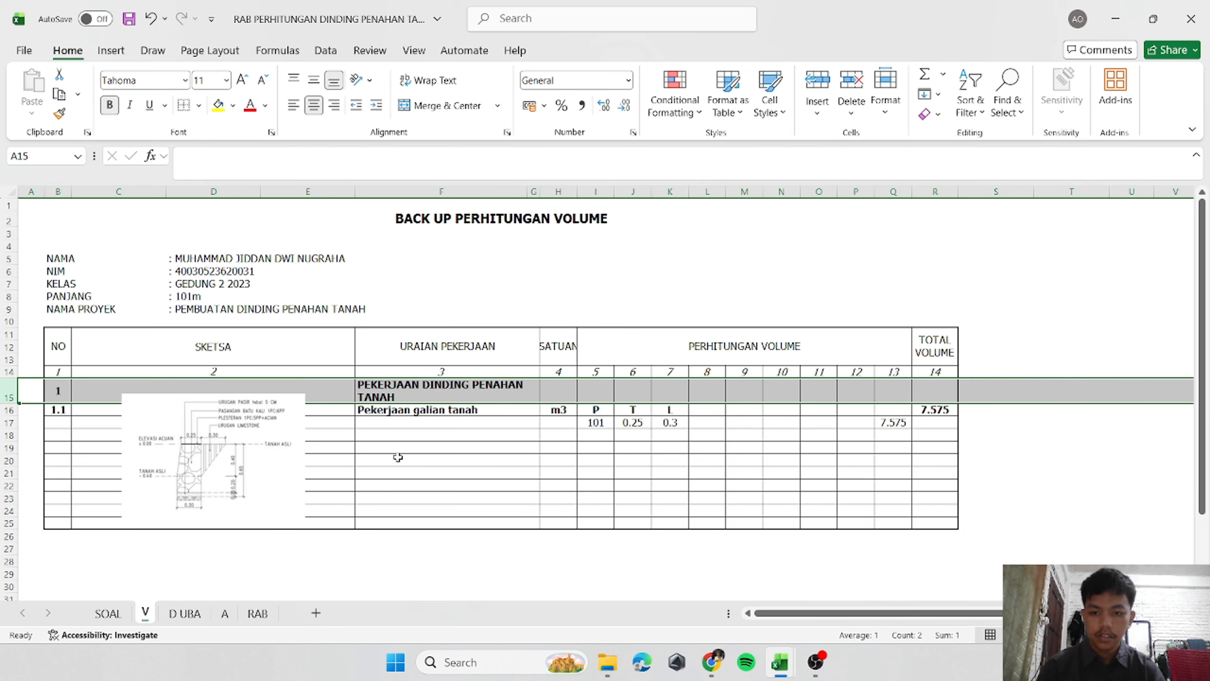
Enter 1.2 as the next item number in cell B18.
{"action": "left_click", "coordinate": [58, 434]}
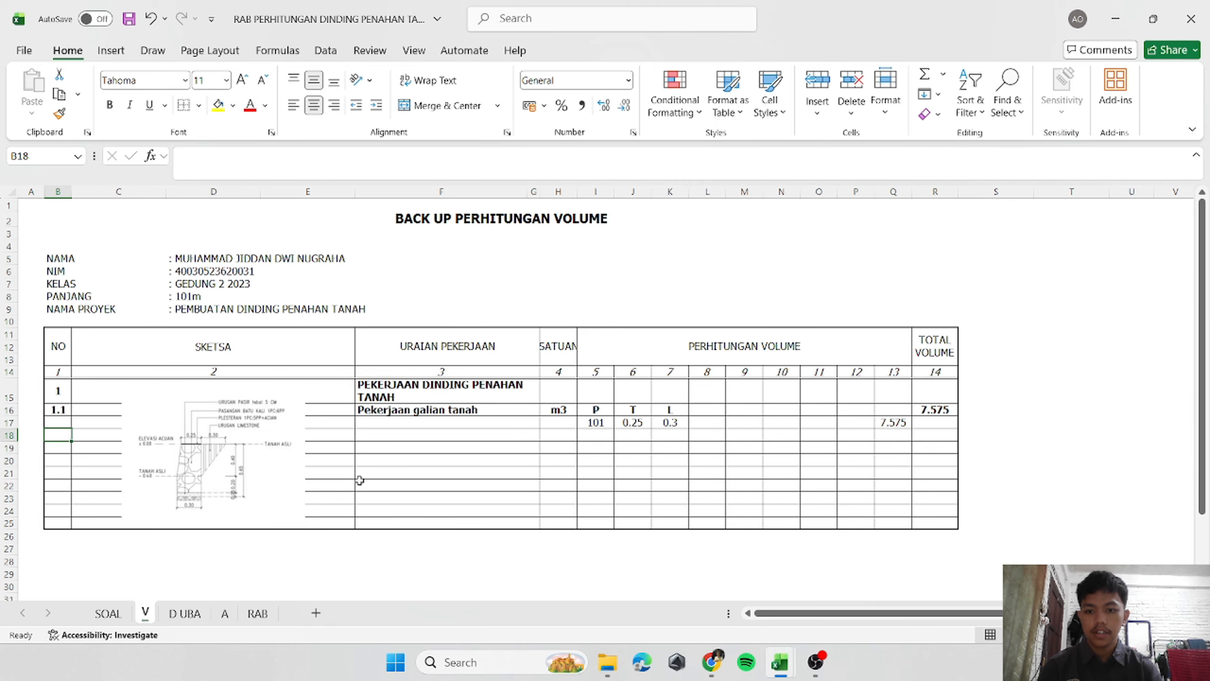
{"action": "type", "text": "1.1"}
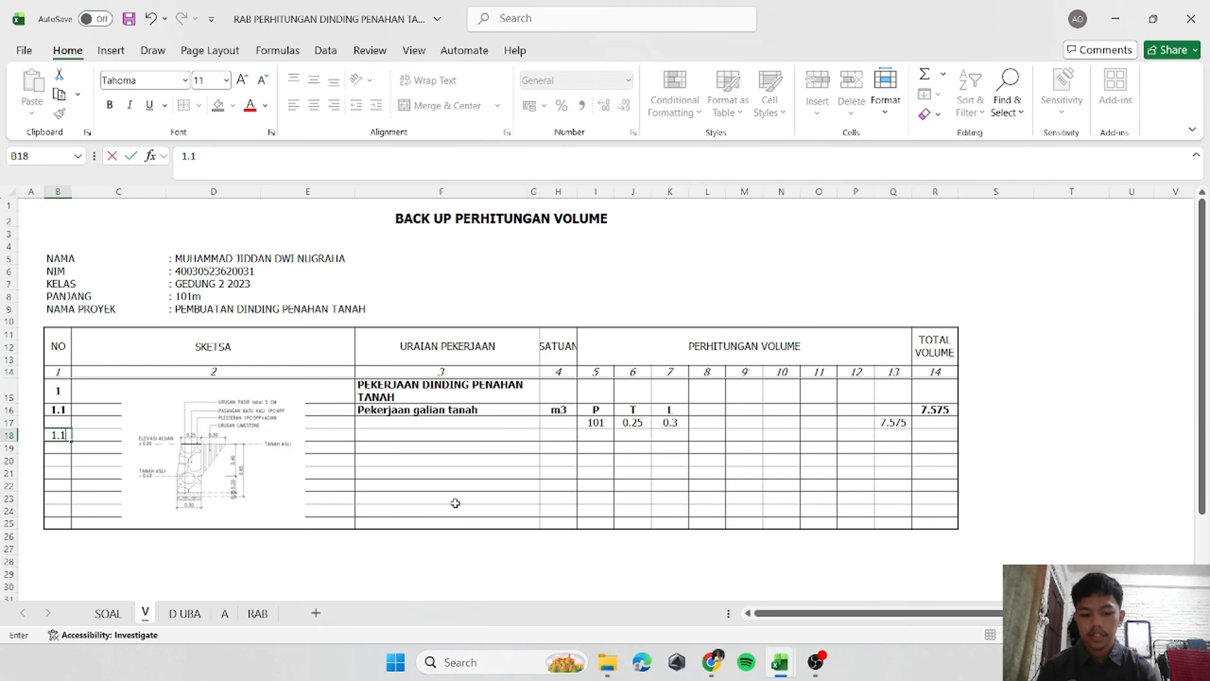
{"action": "type", "text": "2"}
{"action": "key", "text": "ctrl+Return"}
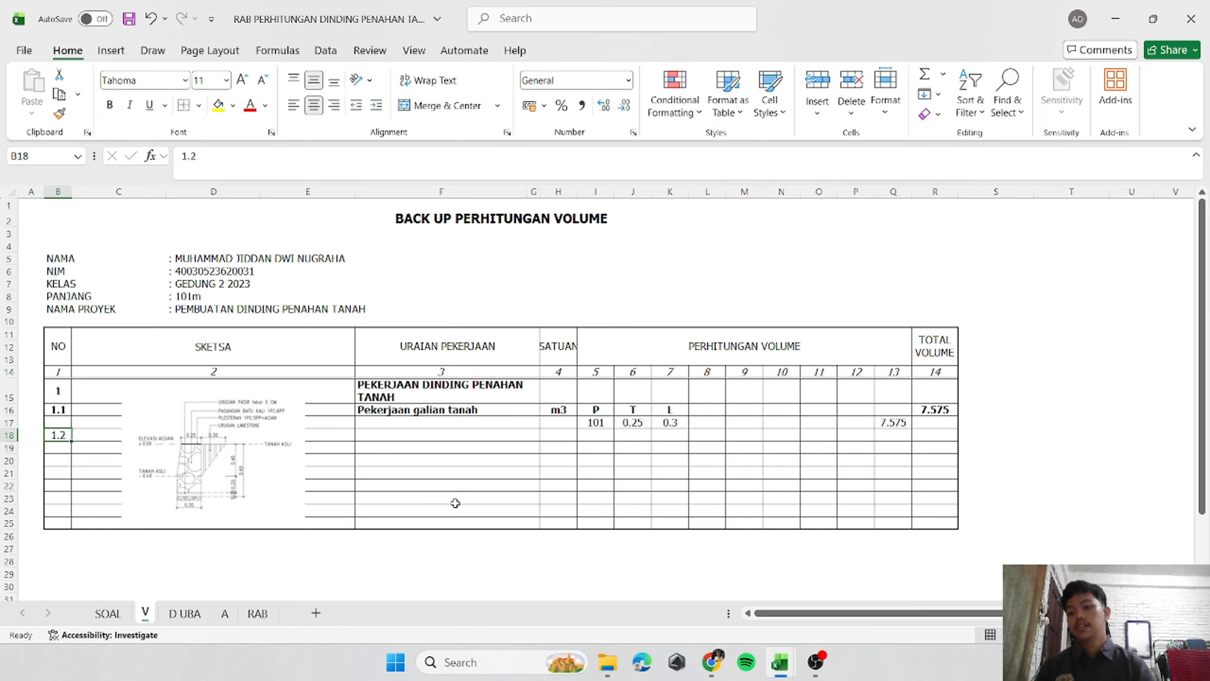
Enter Pekerjaan urugan pasir as the work description in cell F18 and m3 as its unit in H18.
{"action": "key", "text": "Right"}
{"action": "key", "text": "Right"}
{"action": "key", "text": "Right"}
{"action": "key", "text": "Right"}
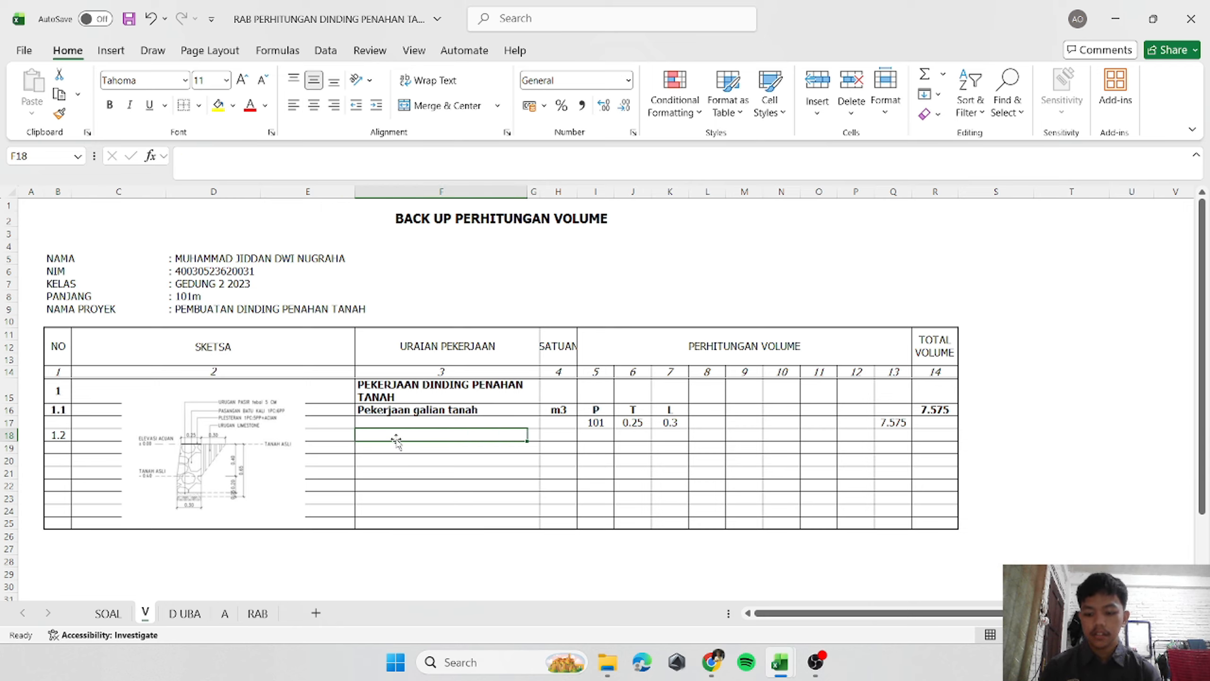
{"action": "type", "text": "Pekerjaan"}
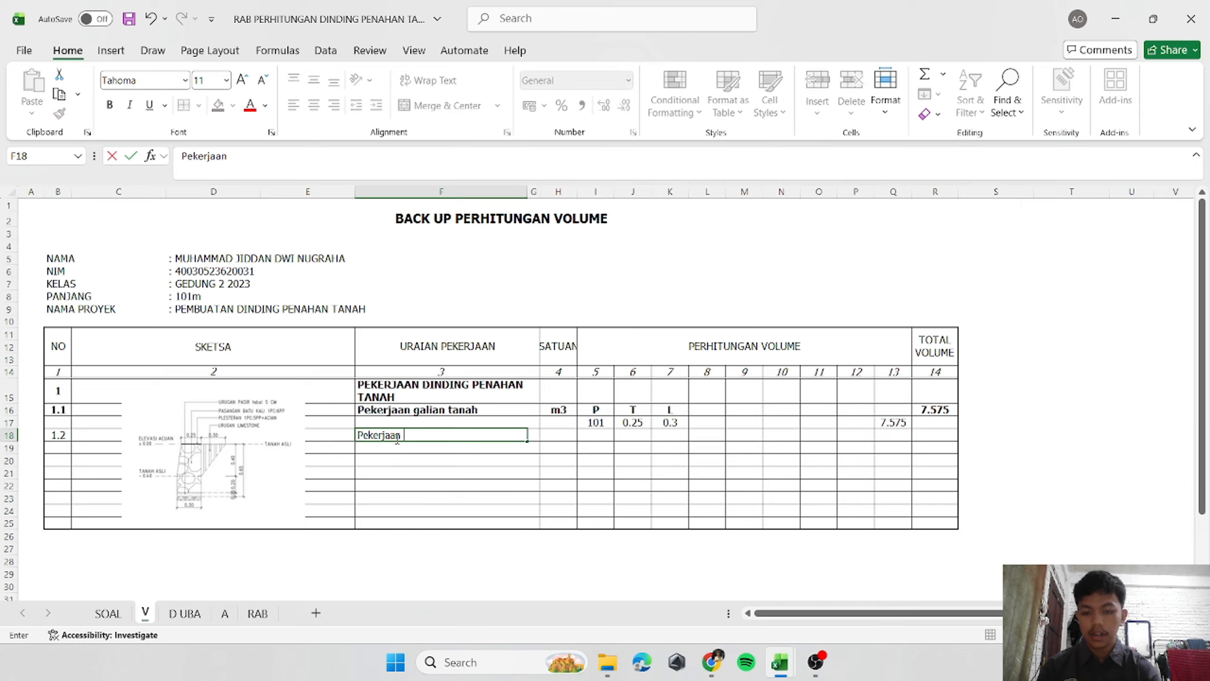
{"action": "type", "text": " urugan"}
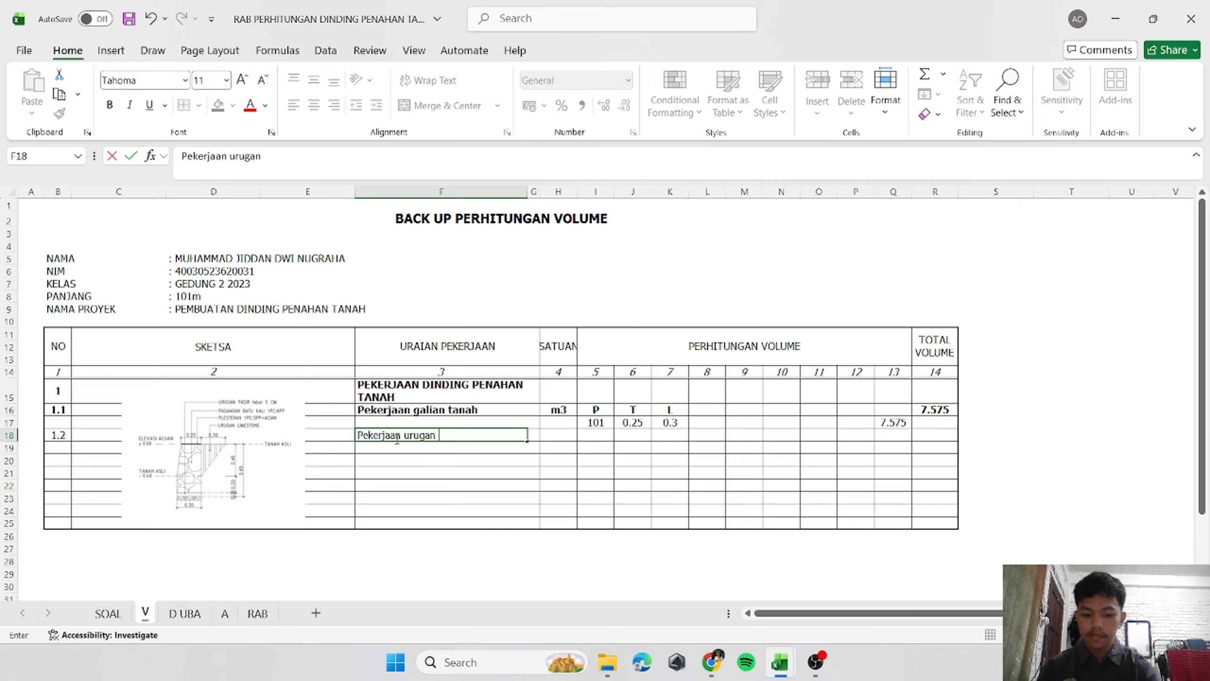
{"action": "type", "text": " pasir"}
{"action": "key", "text": "Tab"}
{"action": "key", "text": "Tab"}
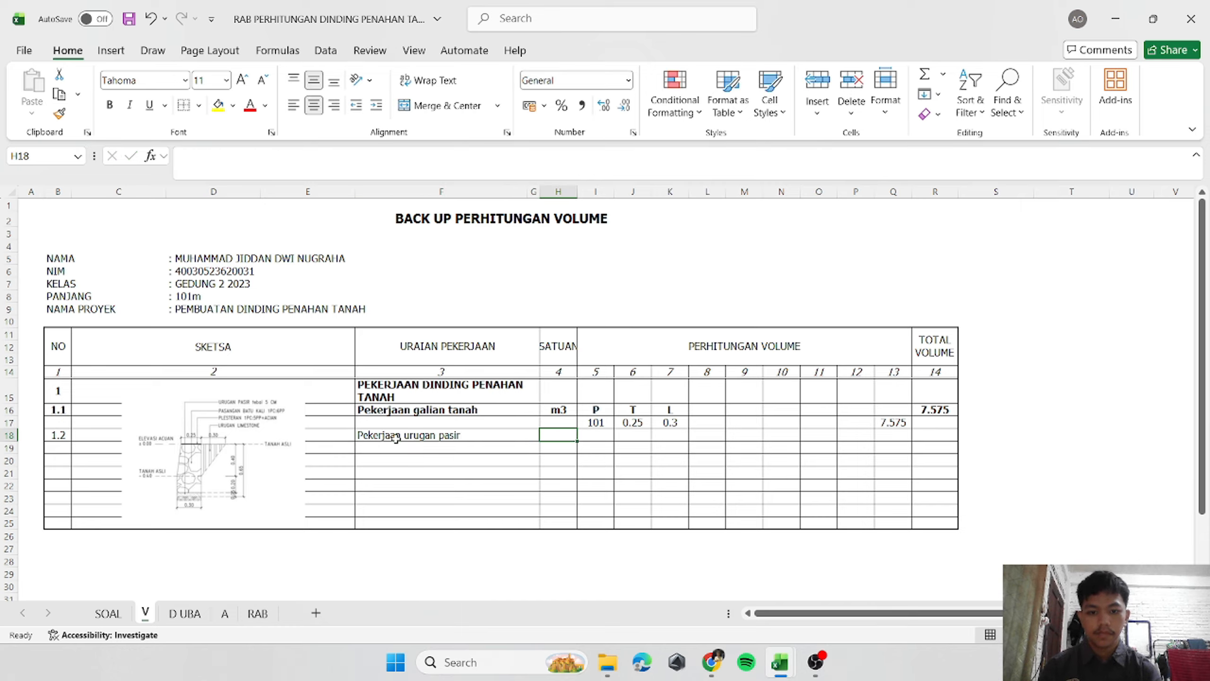
{"action": "type", "text": "m3"}
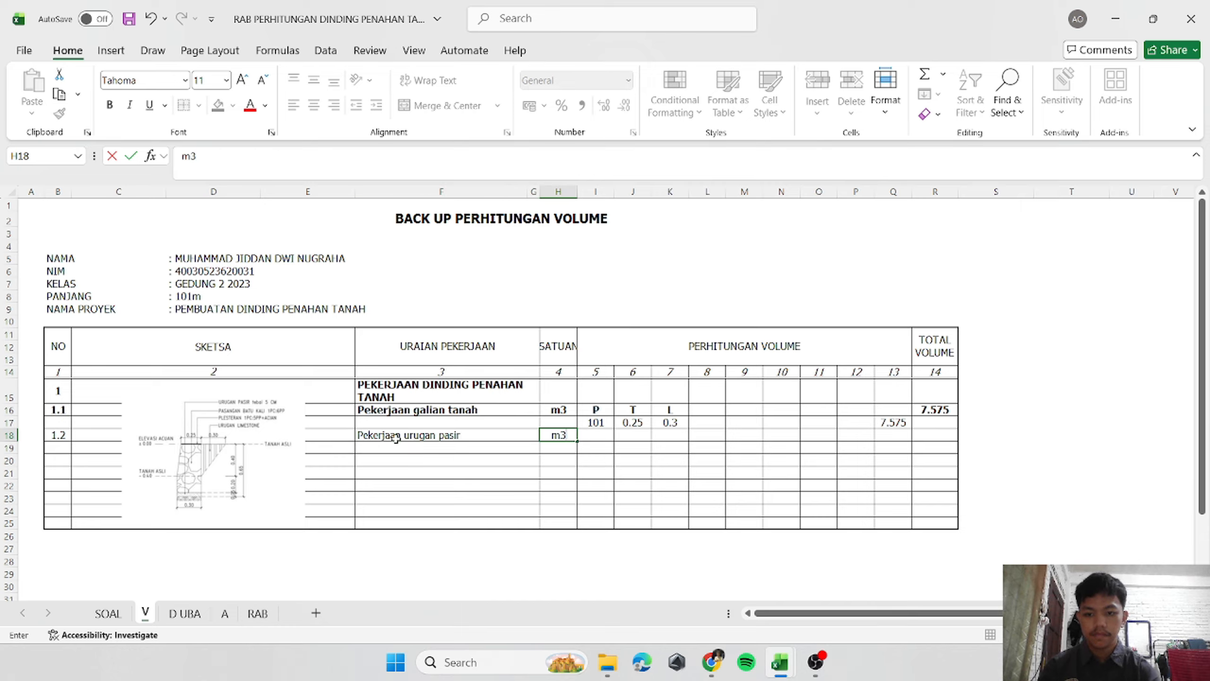
{"action": "key", "text": "Return"}
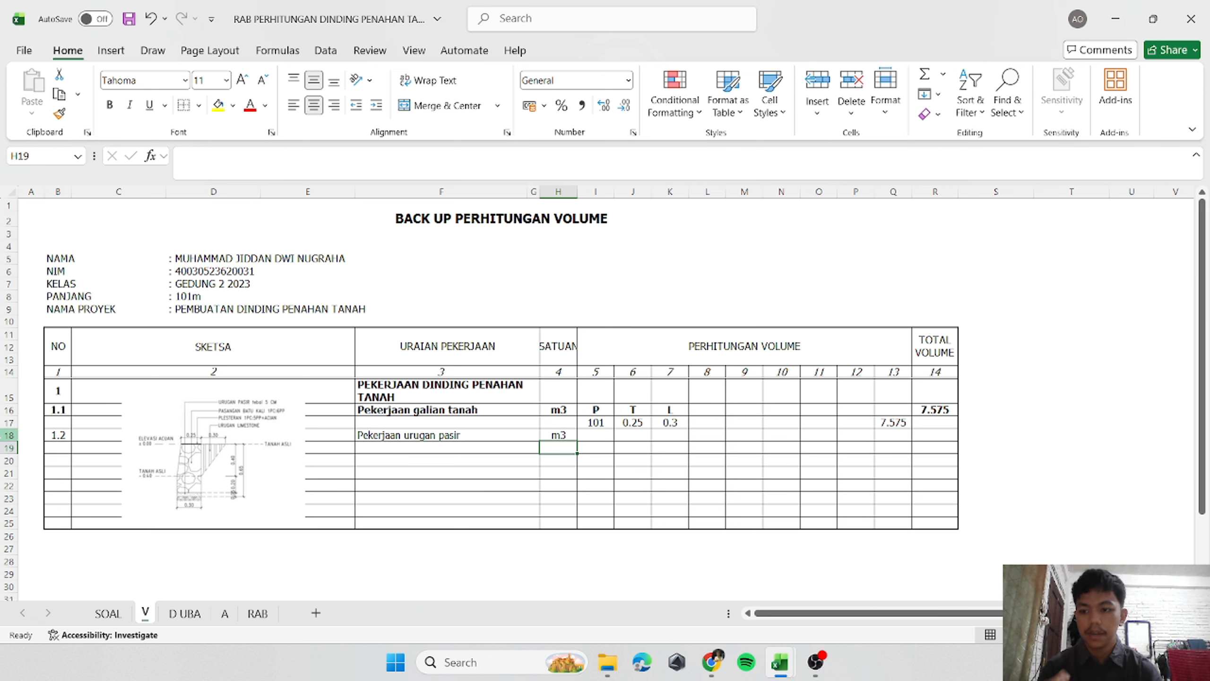
Insert a blank row above item 1.2 and enter the dimension labels P, T and L in cells I19, J19 and K19.
{"action": "left_click", "coordinate": [9, 435]}
{"action": "key", "text": "ctrl+plus"}
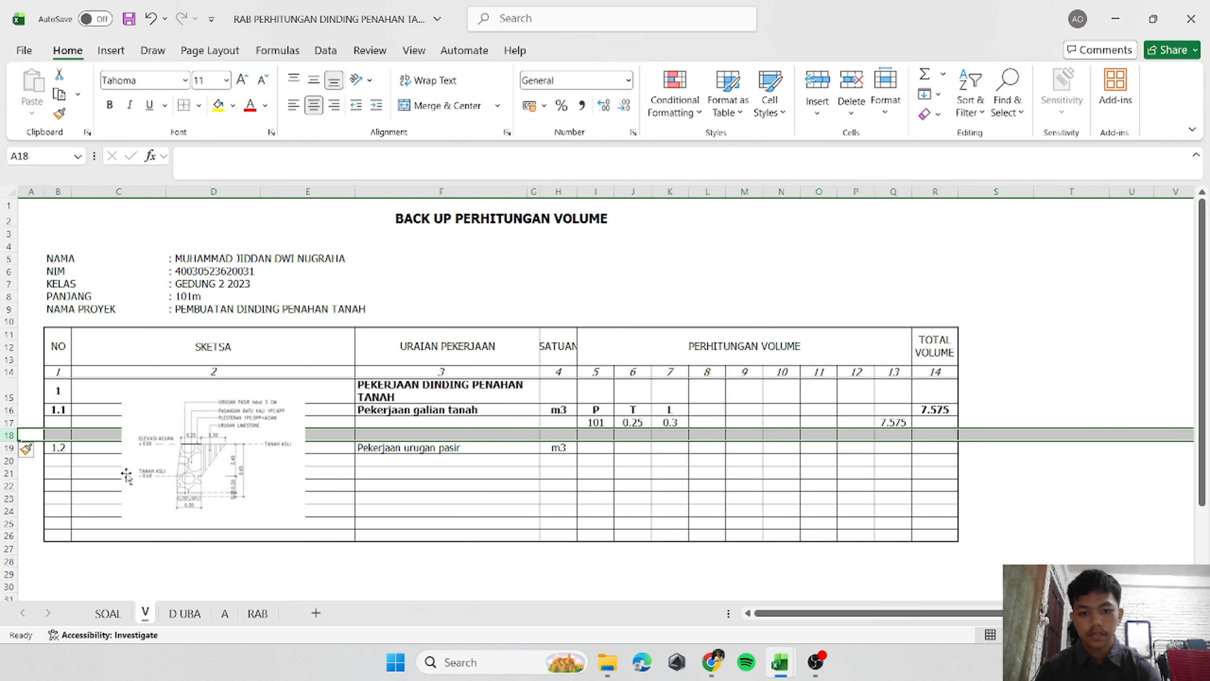
{"action": "left_click", "coordinate": [594, 449]}
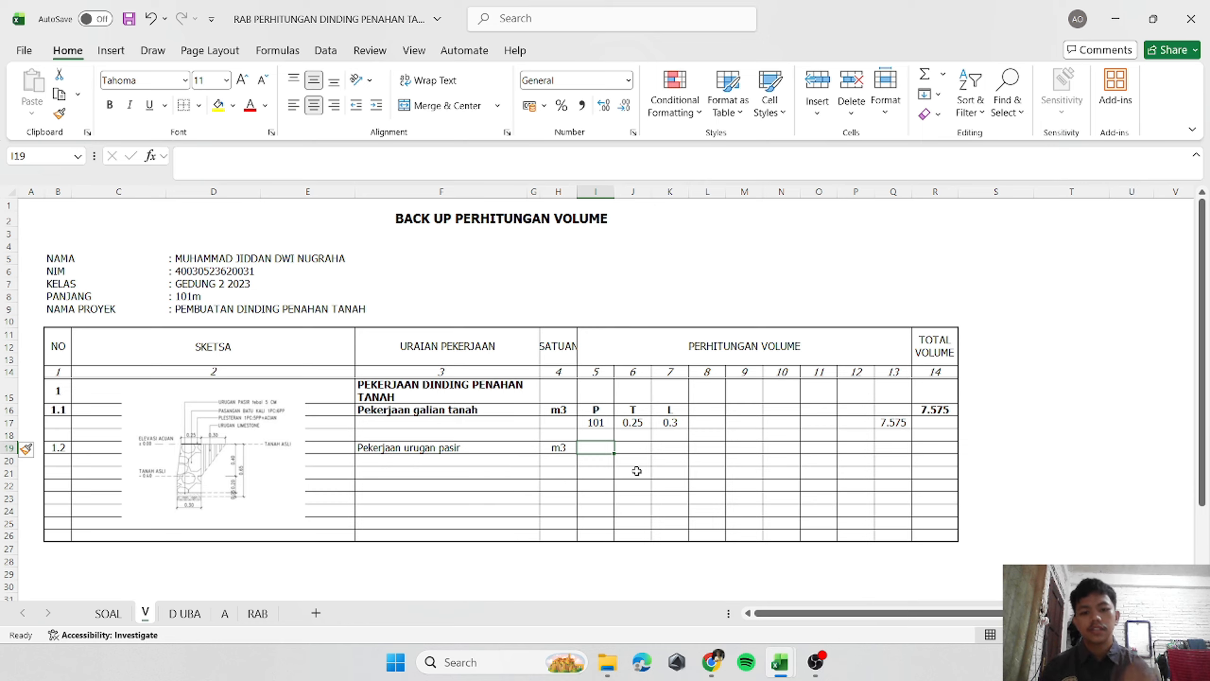
{"action": "type", "text": "P"}
{"action": "key", "text": "Tab"}
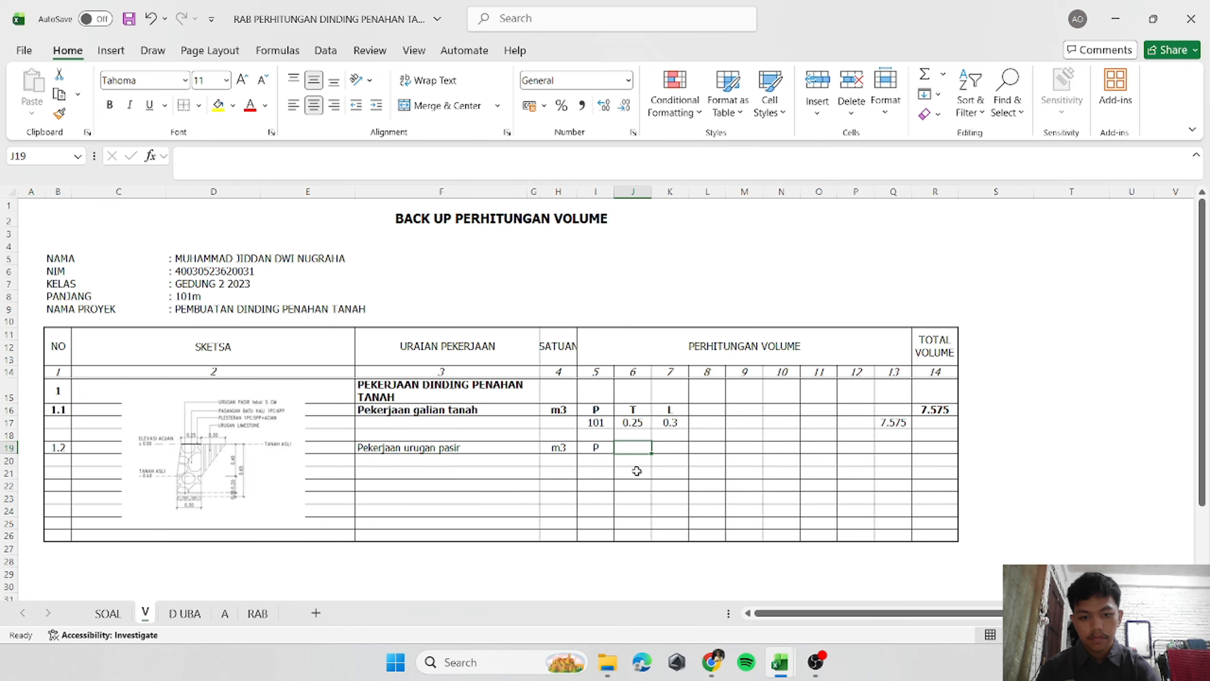
{"action": "type", "text": "T"}
{"action": "key", "text": "Tab"}
{"action": "type", "text": "L"}
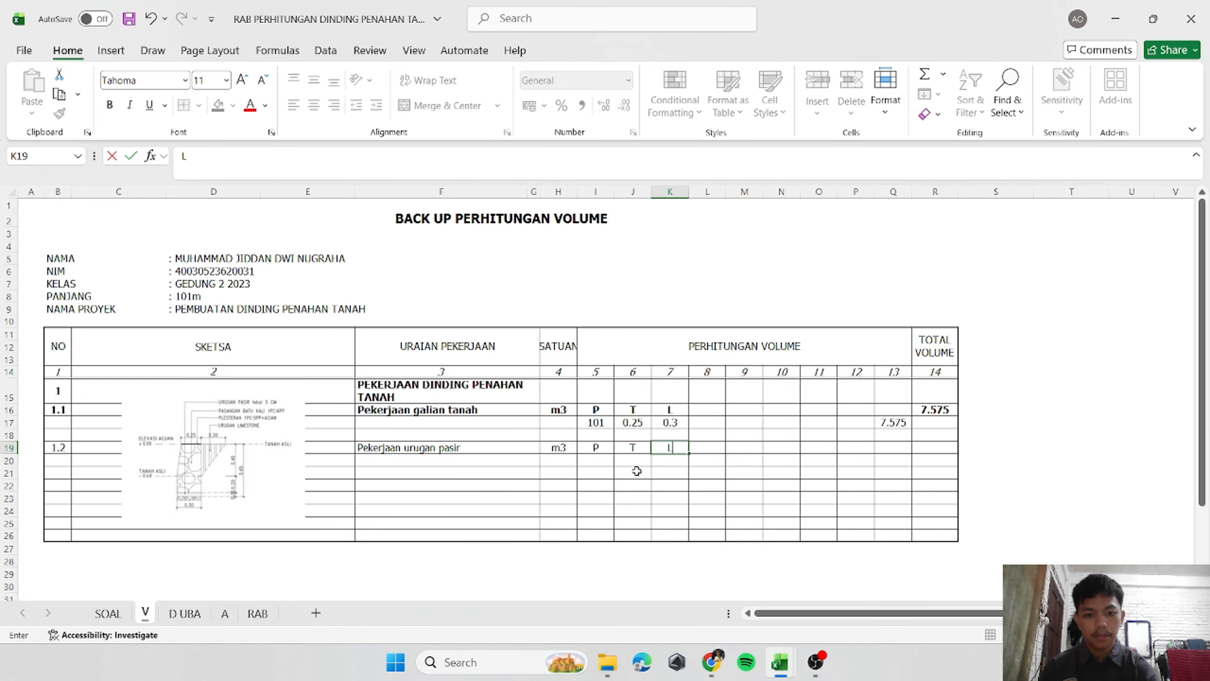
{"action": "key", "text": "Down"}
After checking the SOAL drawing, enter the sand fill dimensions 101, 0.05 and 0.3 in cells I20, J20 and K20 of the V sheet.
{"action": "key", "text": "Left"}
{"action": "key", "text": "Left"}
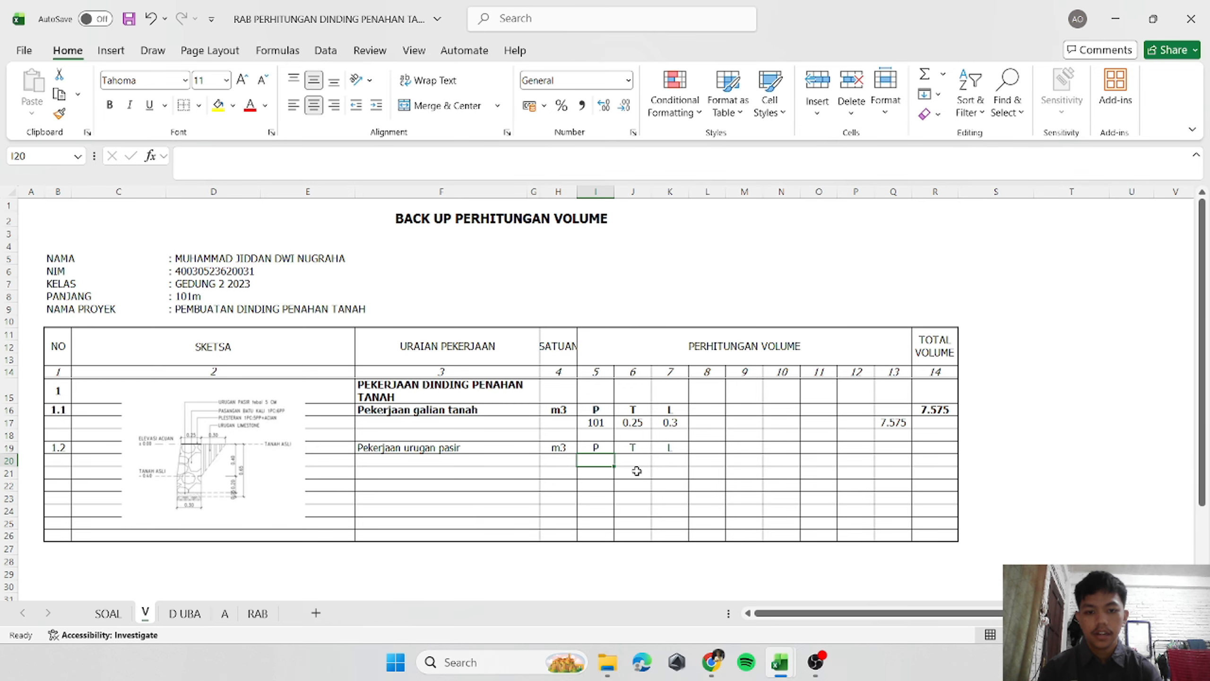
{"action": "left_click", "coordinate": [109, 614]}
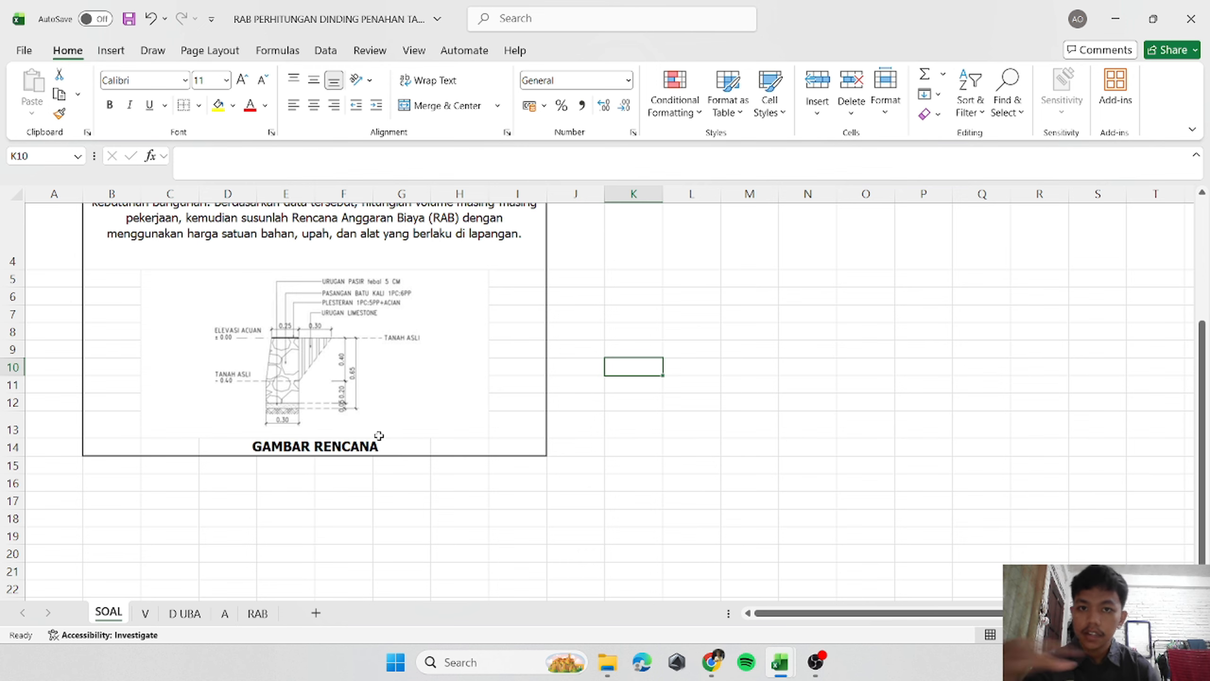
{"action": "left_click", "coordinate": [148, 613]}
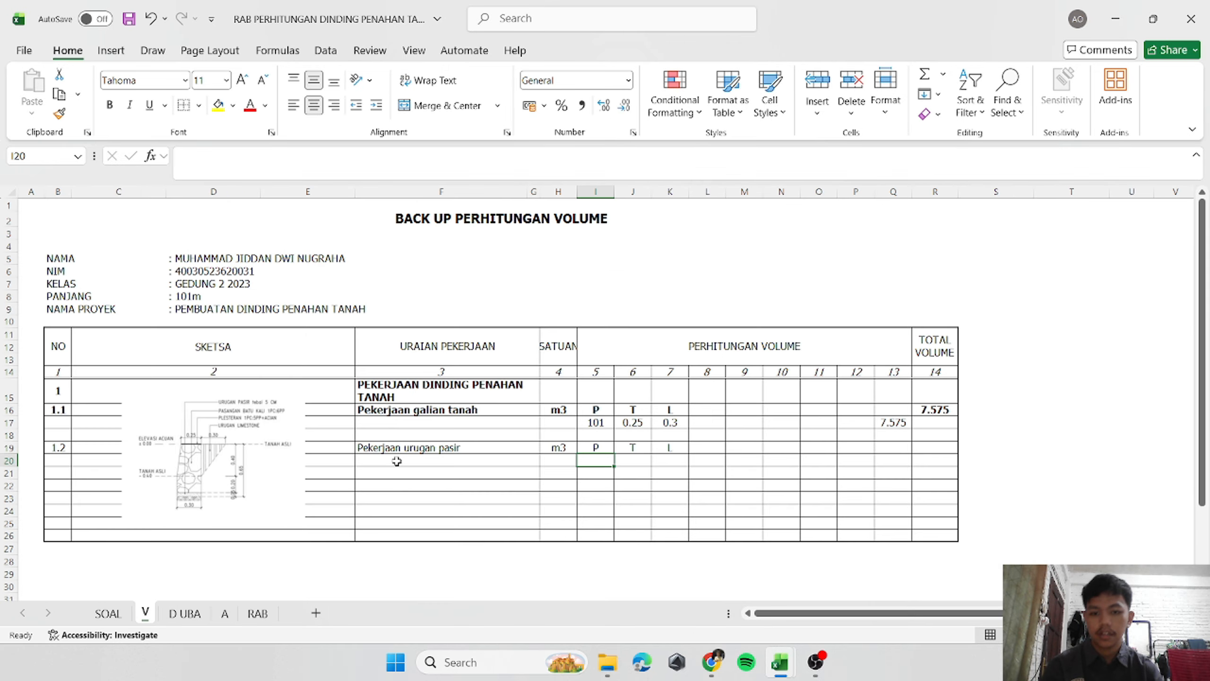
{"action": "type", "text": "101"}
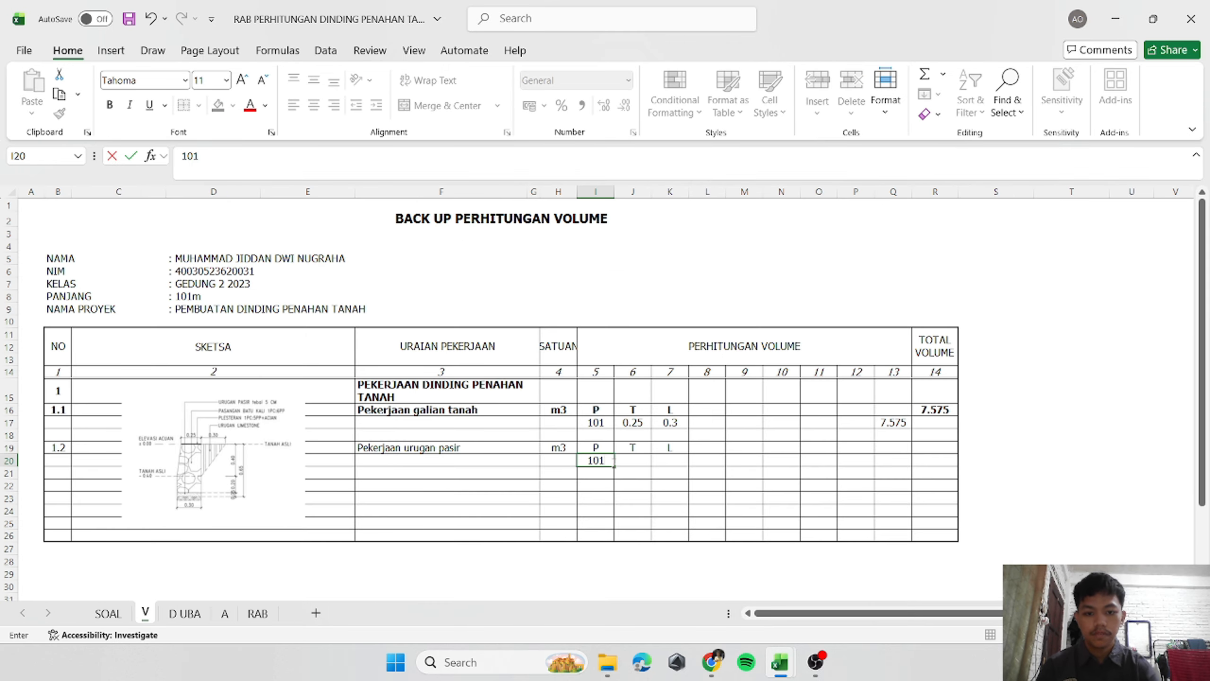
{"action": "key", "text": "Tab"}
{"action": "type", "text": "0"}
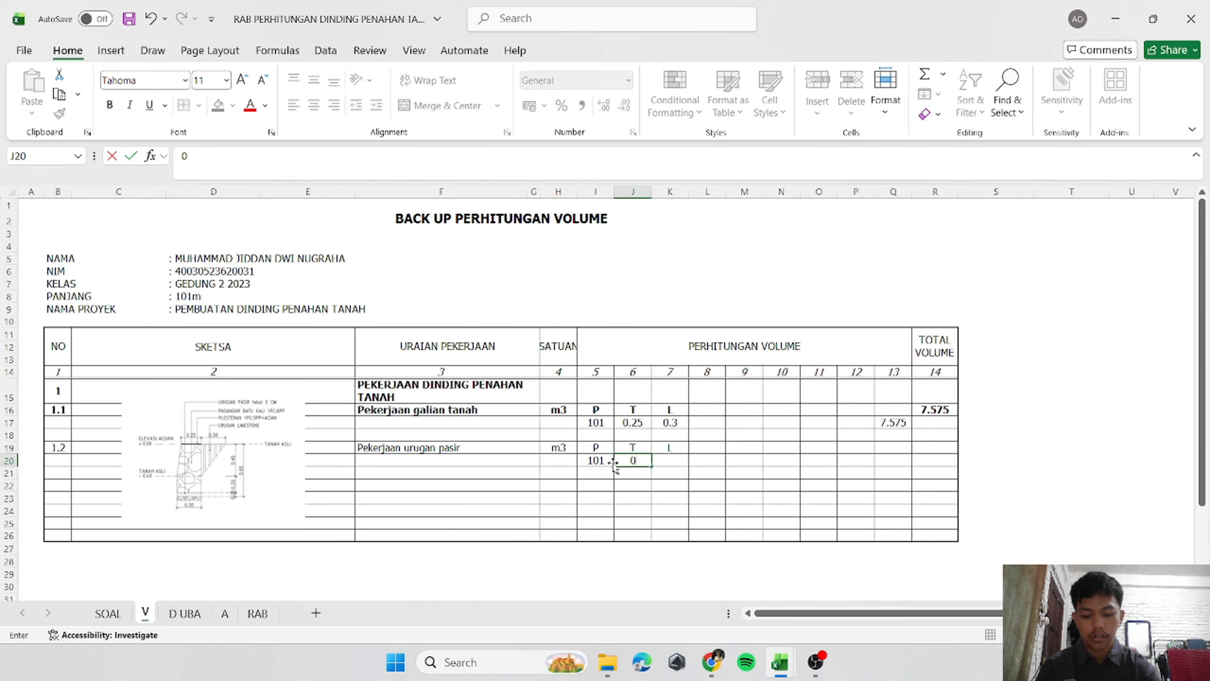
{"action": "type", "text": ".0"}
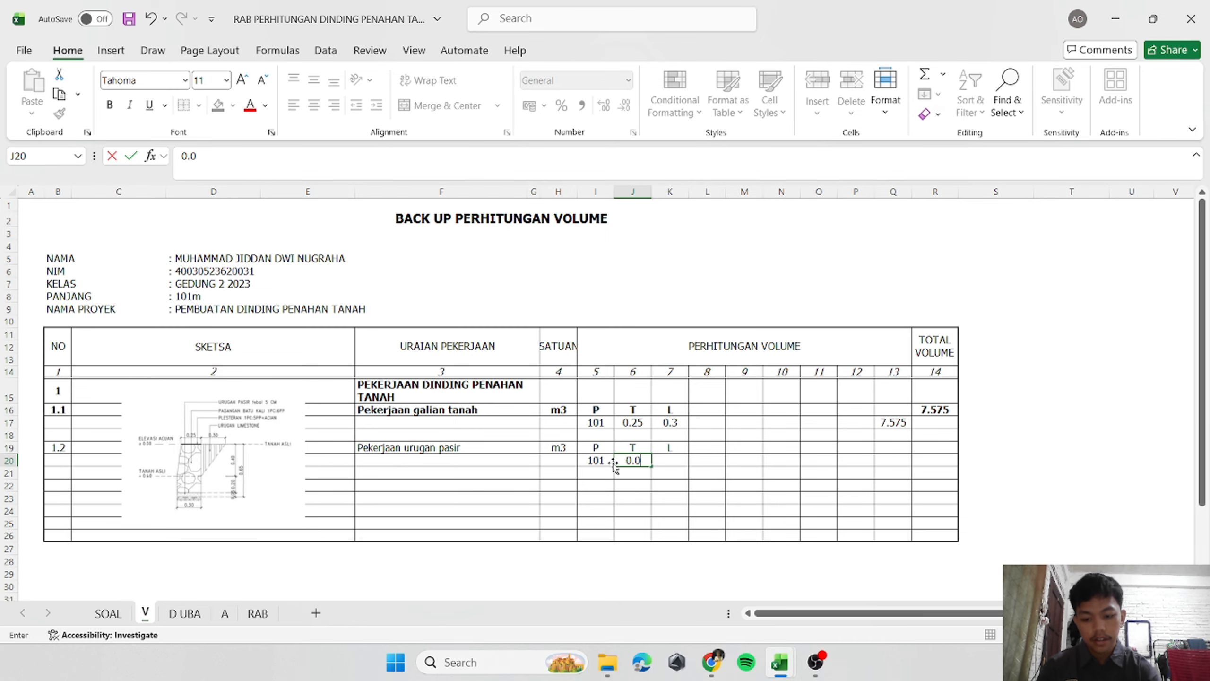
{"action": "type", "text": "5"}
{"action": "key", "text": "Return"}
{"action": "key", "text": "Up"}
{"action": "key", "text": "Right"}
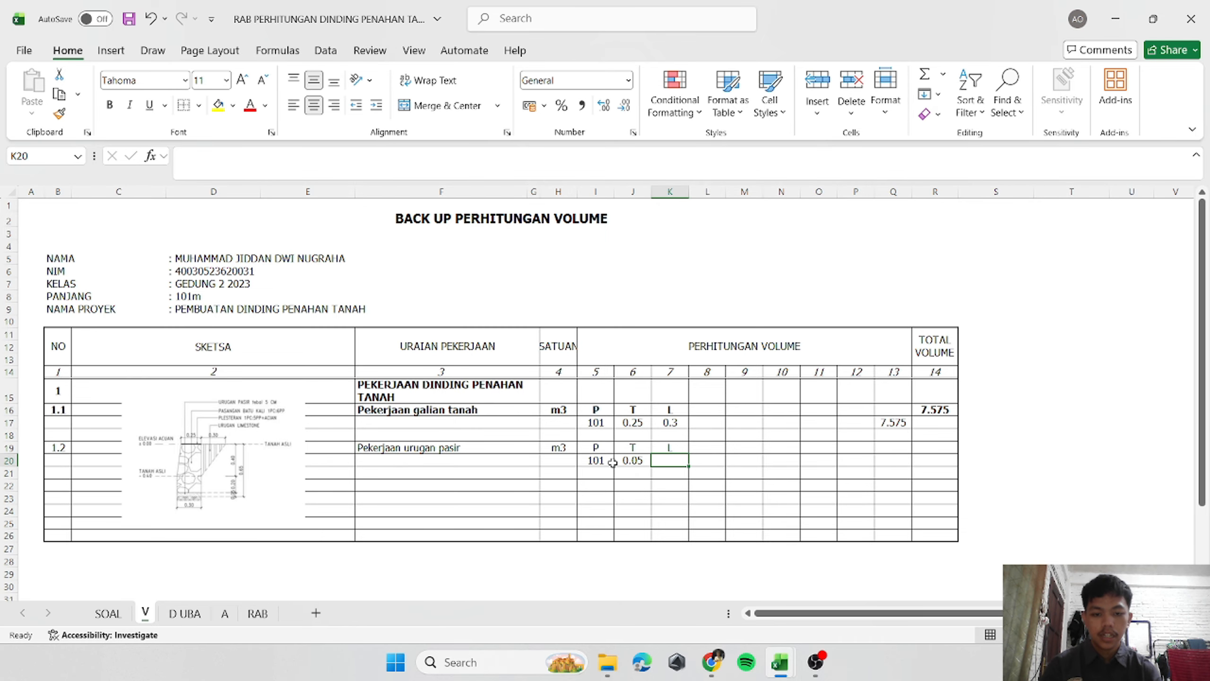
{"action": "type", "text": "0."}
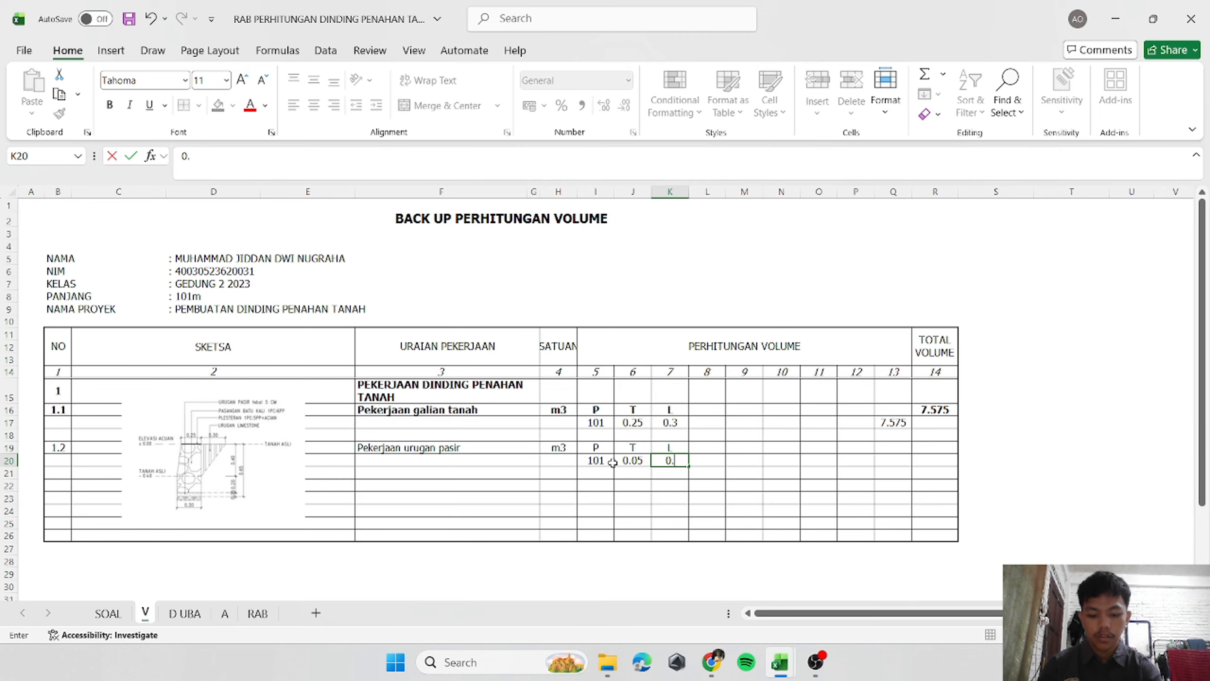
{"action": "type", "text": "3"}
{"action": "key", "text": "Return"}
Calculate the sand fill volume in cell Q20 with the formula =I20*J20*K20.
{"action": "key", "text": "Up"}
{"action": "key", "text": "Up"}
{"action": "key", "text": "Right"}
{"action": "key", "text": "Right"}
{"action": "key", "text": "Right"}
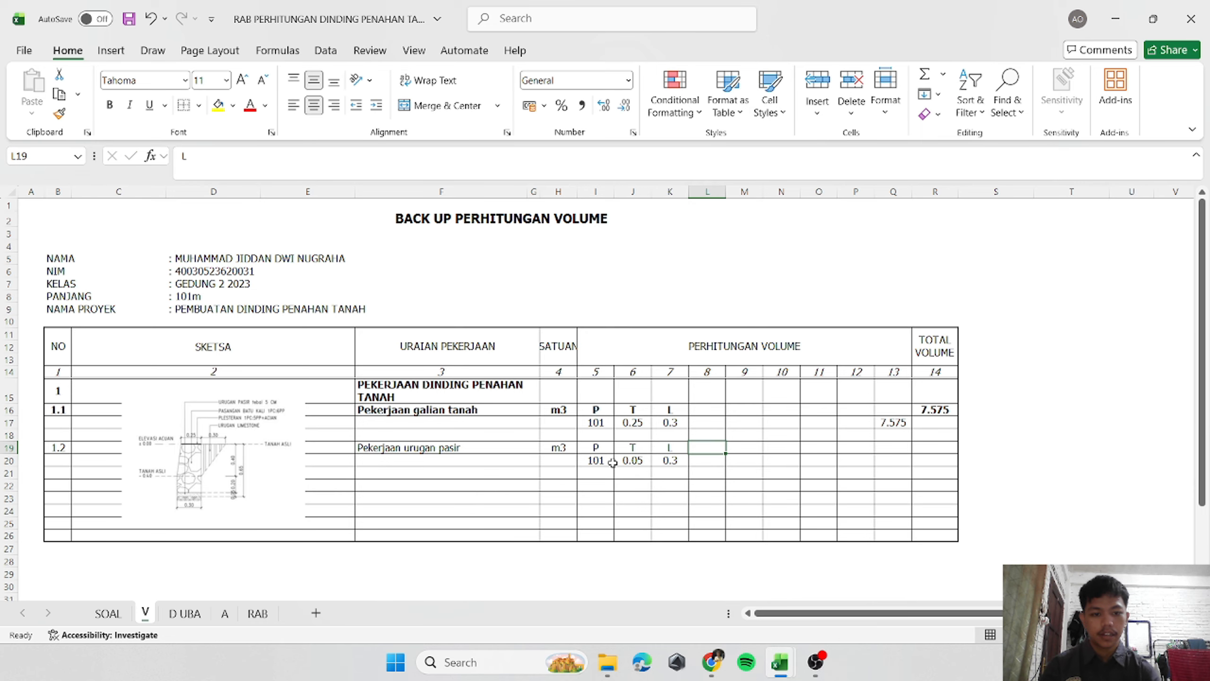
{"action": "key", "text": "Right"}
{"action": "key", "text": "Right"}
{"action": "key", "text": "Right"}
{"action": "key", "text": "Down"}
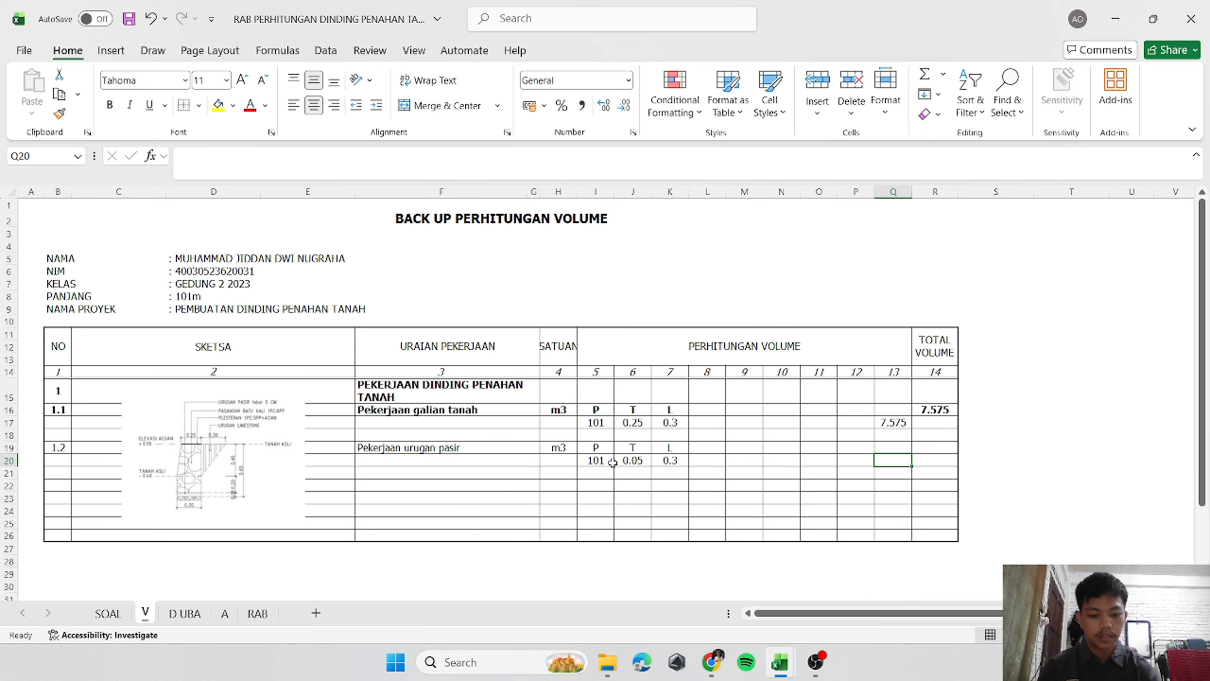
{"action": "type", "text": "="}
{"action": "key", "text": "Left"}
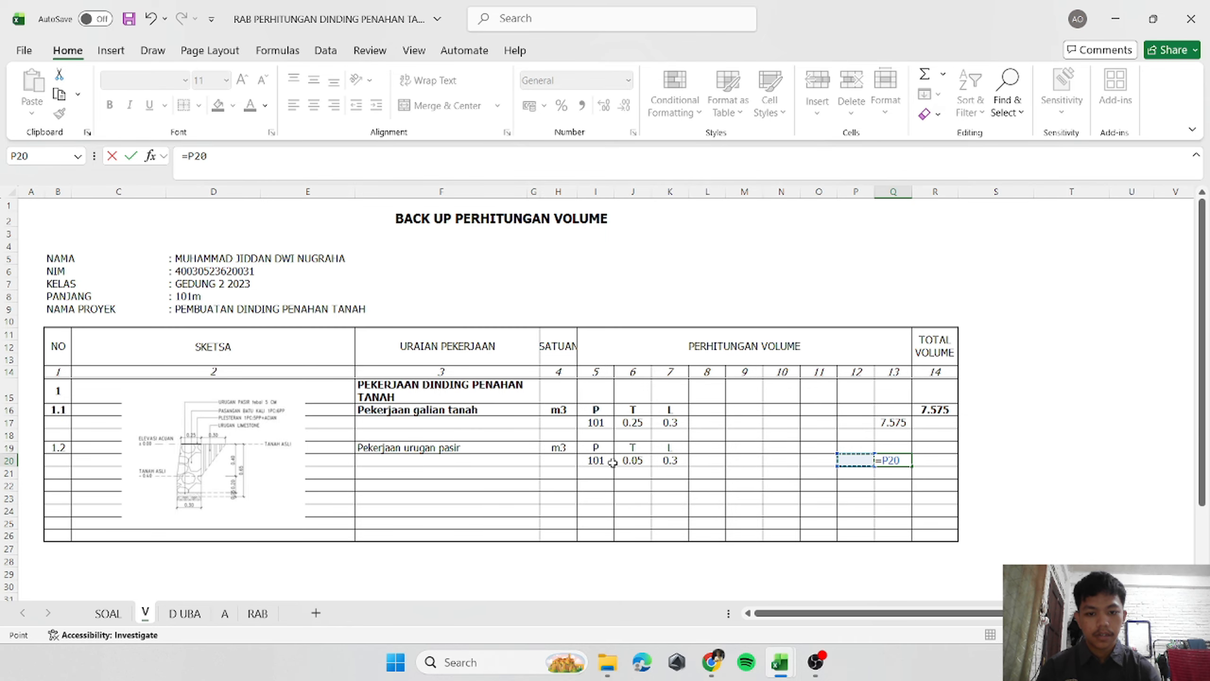
{"action": "key", "text": "Left"}
{"action": "key", "text": "Left"}
{"action": "key", "text": "Left"}
{"action": "key", "text": "Left"}
{"action": "key", "text": "Left"}
{"action": "key", "text": "Left"}
{"action": "key", "text": "Left"}
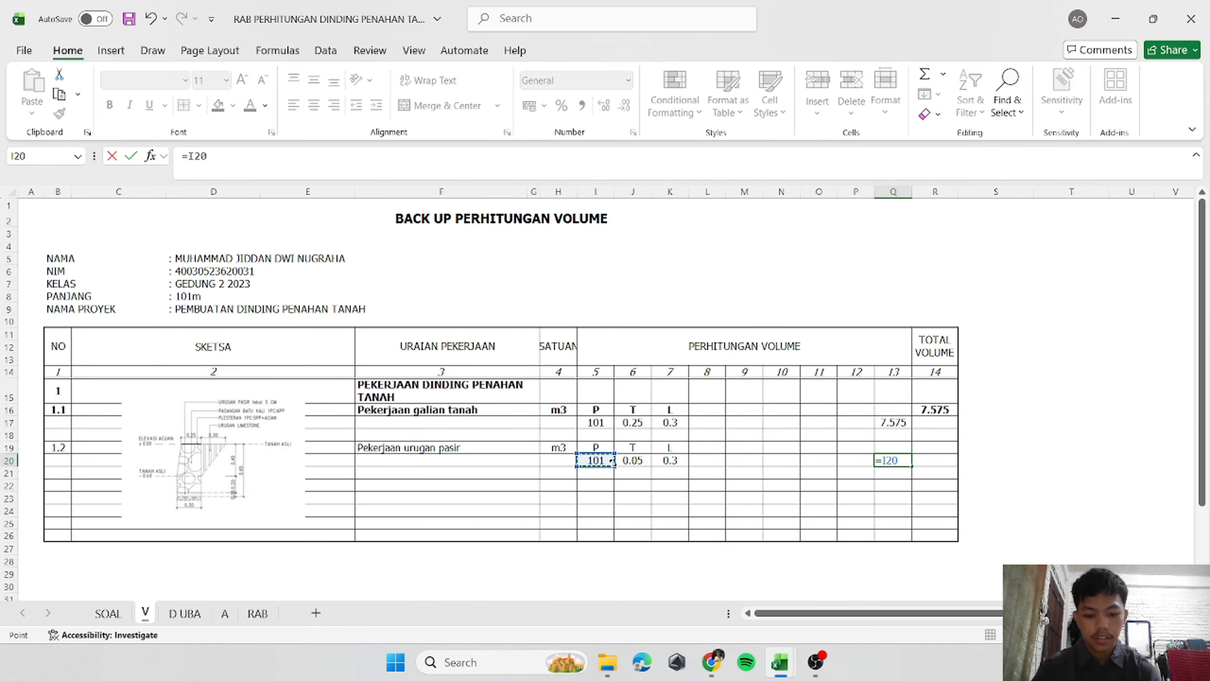
{"action": "type", "text": "*"}
{"action": "key", "text": "Left"}
{"action": "key", "text": "Left"}
{"action": "key", "text": "Left"}
{"action": "key", "text": "Left"}
{"action": "key", "text": "Left"}
{"action": "key", "text": "Left"}
{"action": "key", "text": "Left"}
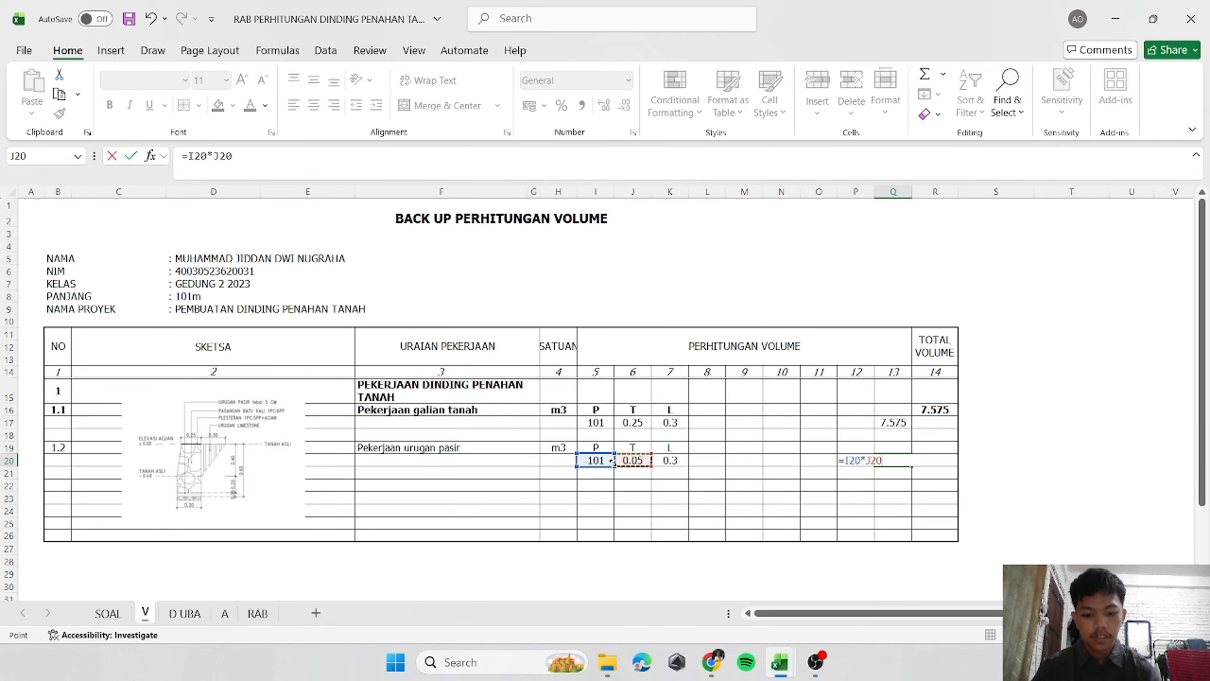
{"action": "type", "text": "*"}
{"action": "key", "text": "Left"}
{"action": "key", "text": "Left"}
{"action": "key", "text": "Left"}
{"action": "key", "text": "Left"}
{"action": "key", "text": "Left"}
{"action": "key", "text": "Left"}
{"action": "key", "text": "Return"}
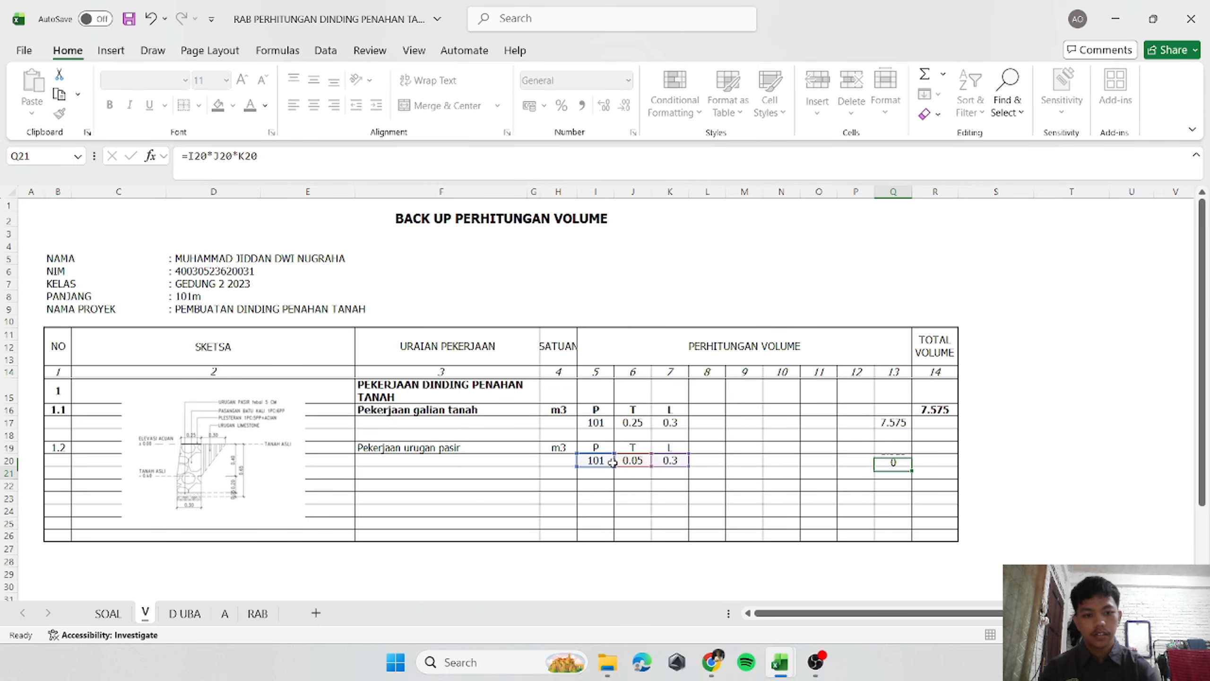
Link the total volume of item 1.2 in cell R19 to the result with the formula =Q20.
{"action": "key", "text": "Up"}
{"action": "key", "text": "Up"}
{"action": "key", "text": "Right"}
{"action": "type", "text": "="}
{"action": "key", "text": "Left"}
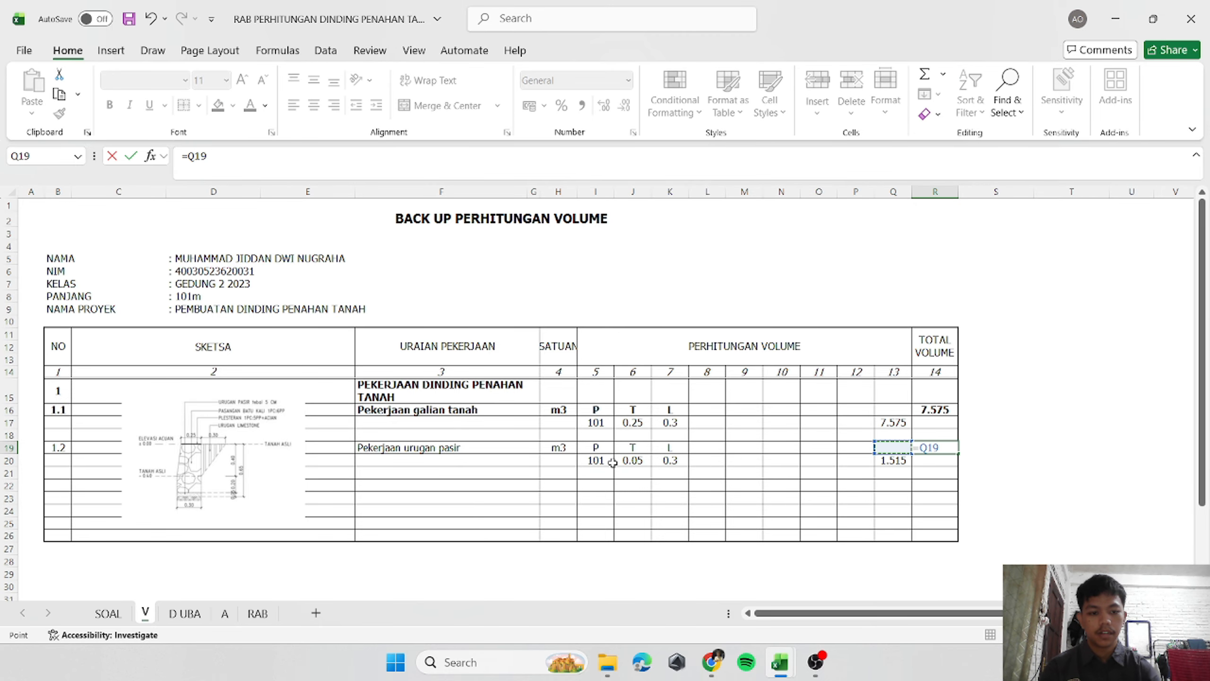
{"action": "key", "text": "Return"}
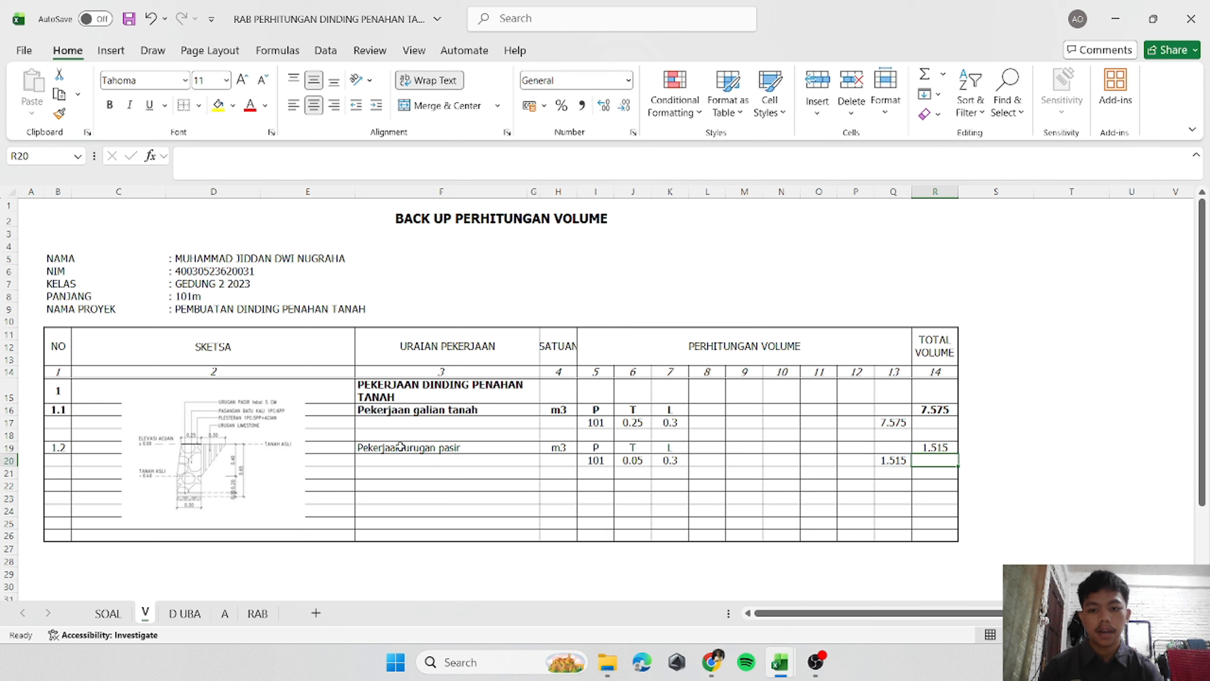
Make the whole of row 19, the sand fill item, bold.
{"action": "left_click", "coordinate": [10, 448]}
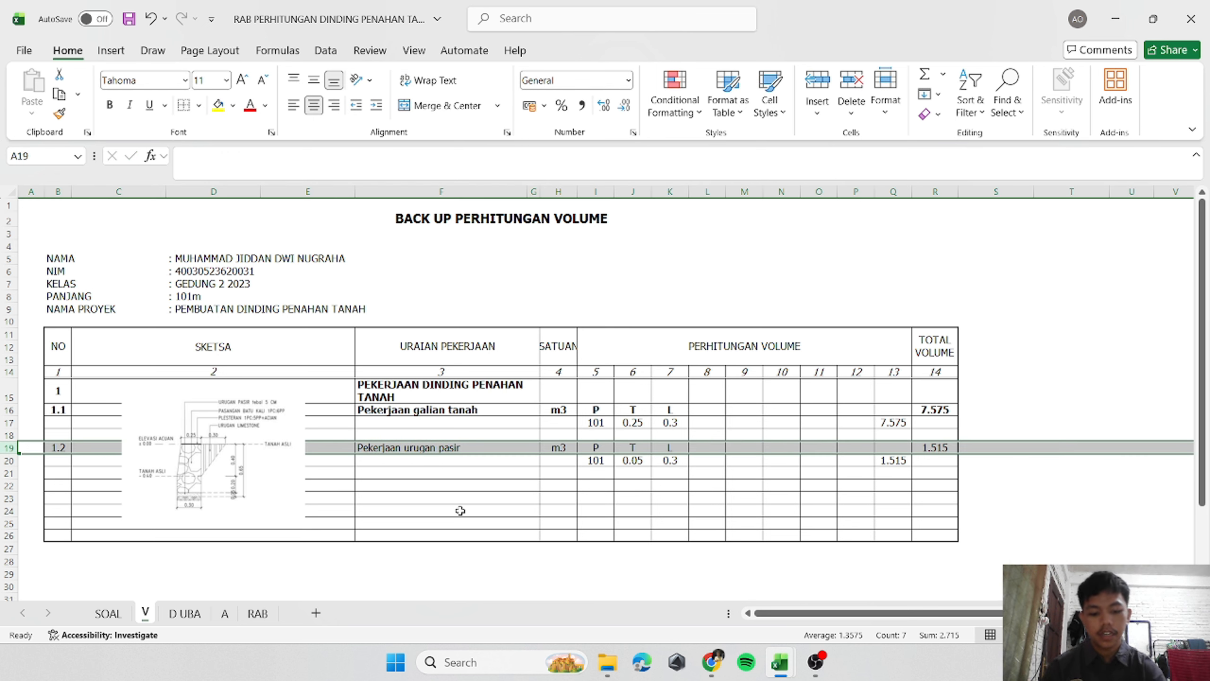
{"action": "key", "text": "ctrl+b"}
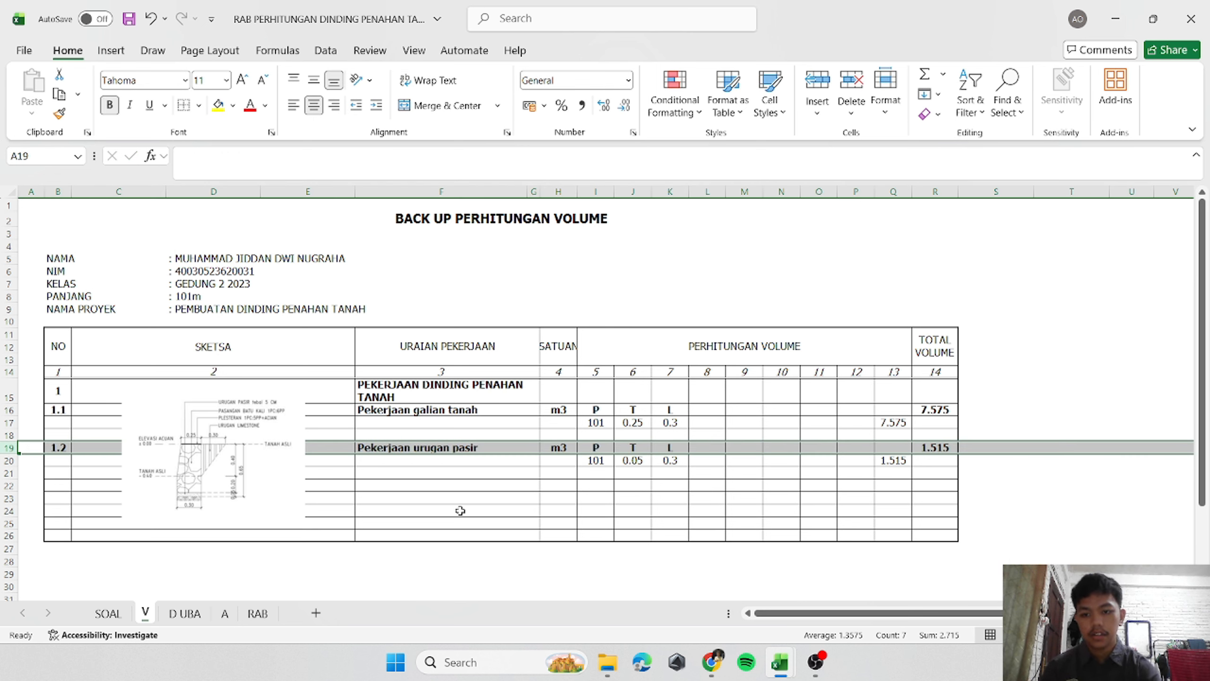
{"action": "left_click", "coordinate": [926, 447]}
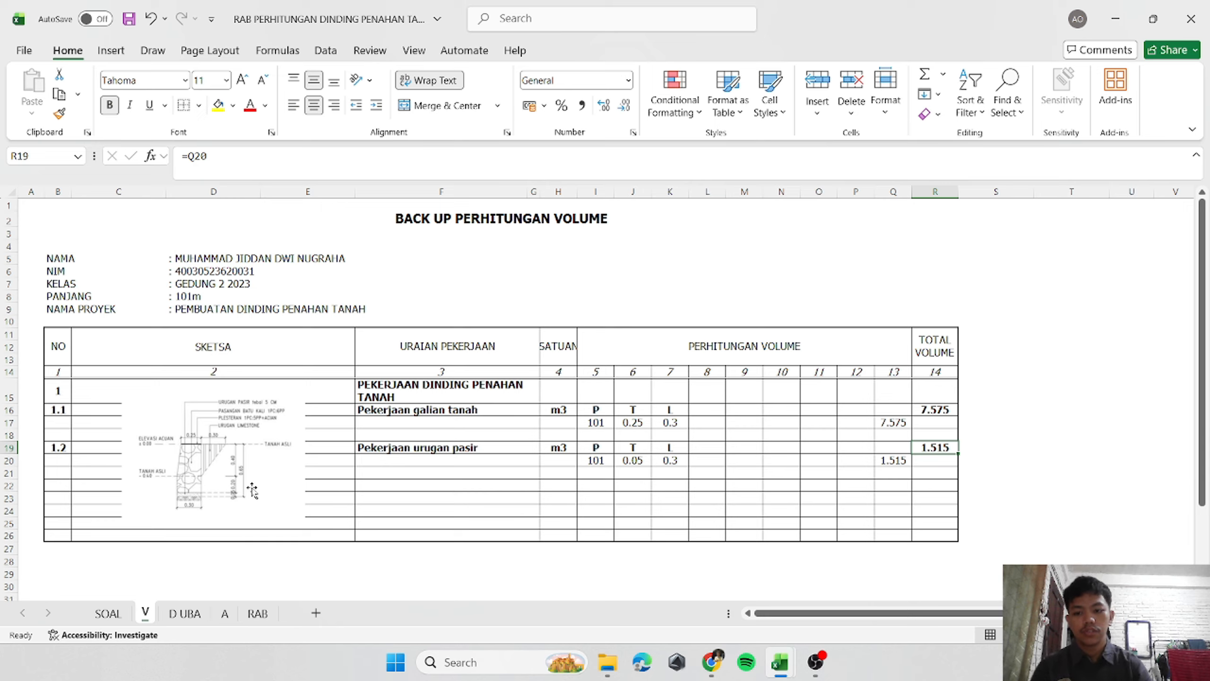
Enter 1.3 as the next item number in cell B22 and consult the wall drawing on the SOAL sheet.
{"action": "left_click", "coordinate": [59, 489]}
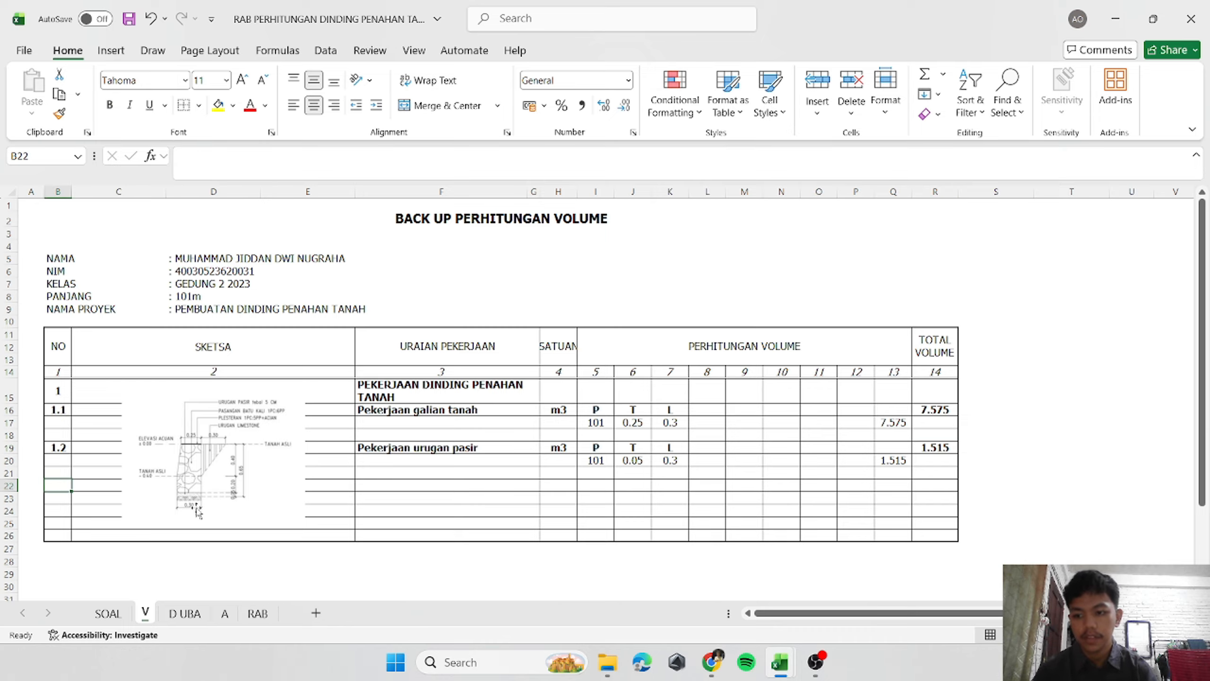
{"action": "type", "text": "1.3"}
{"action": "key", "text": "ctrl+Return"}
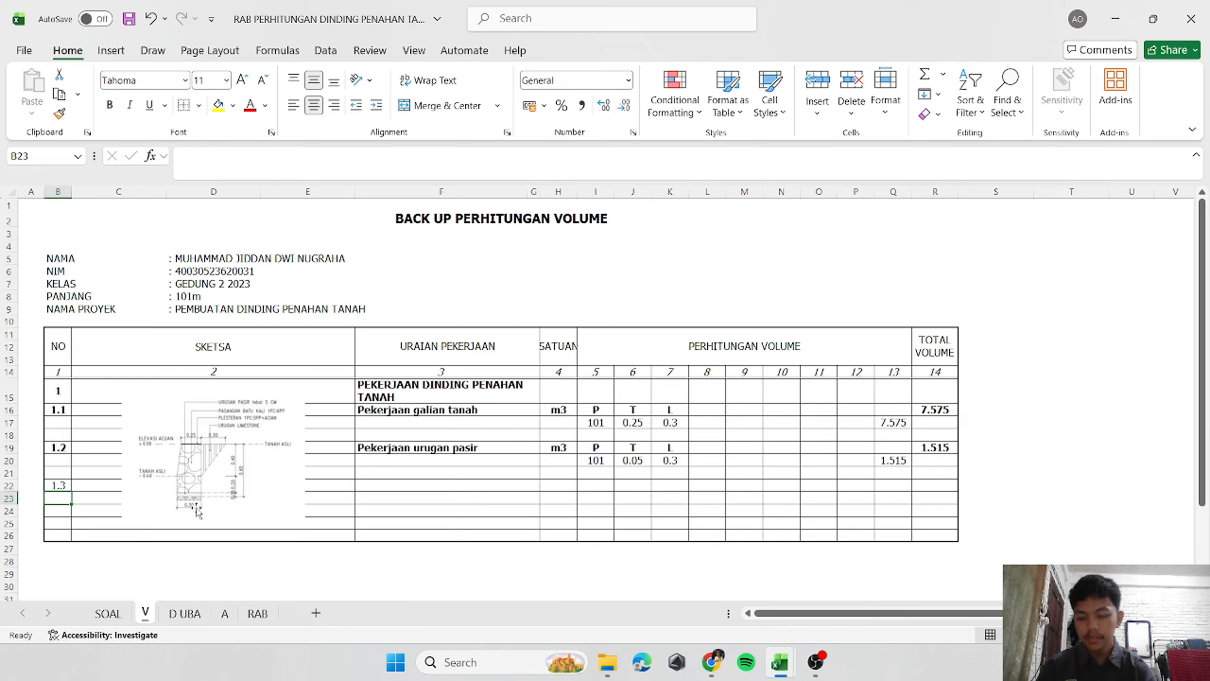
{"action": "key", "text": "Right"}
{"action": "key", "text": "Right"}
{"action": "key", "text": "Right"}
{"action": "key", "text": "Right"}
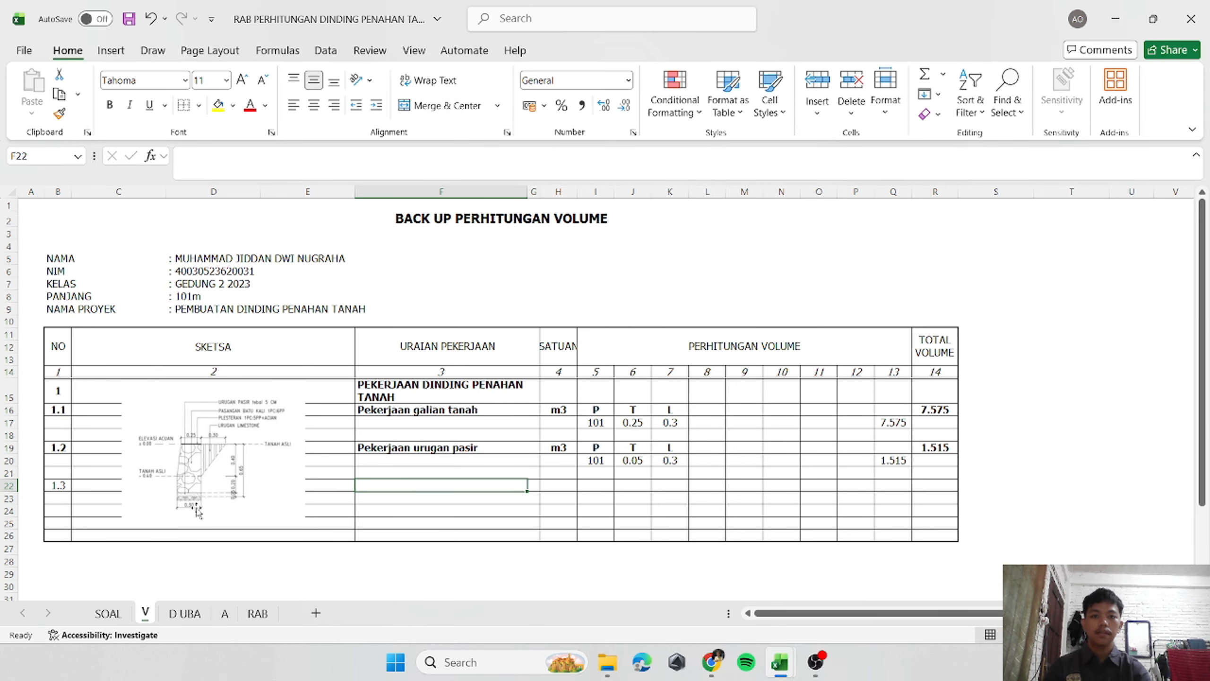
{"action": "left_click", "coordinate": [98, 613]}
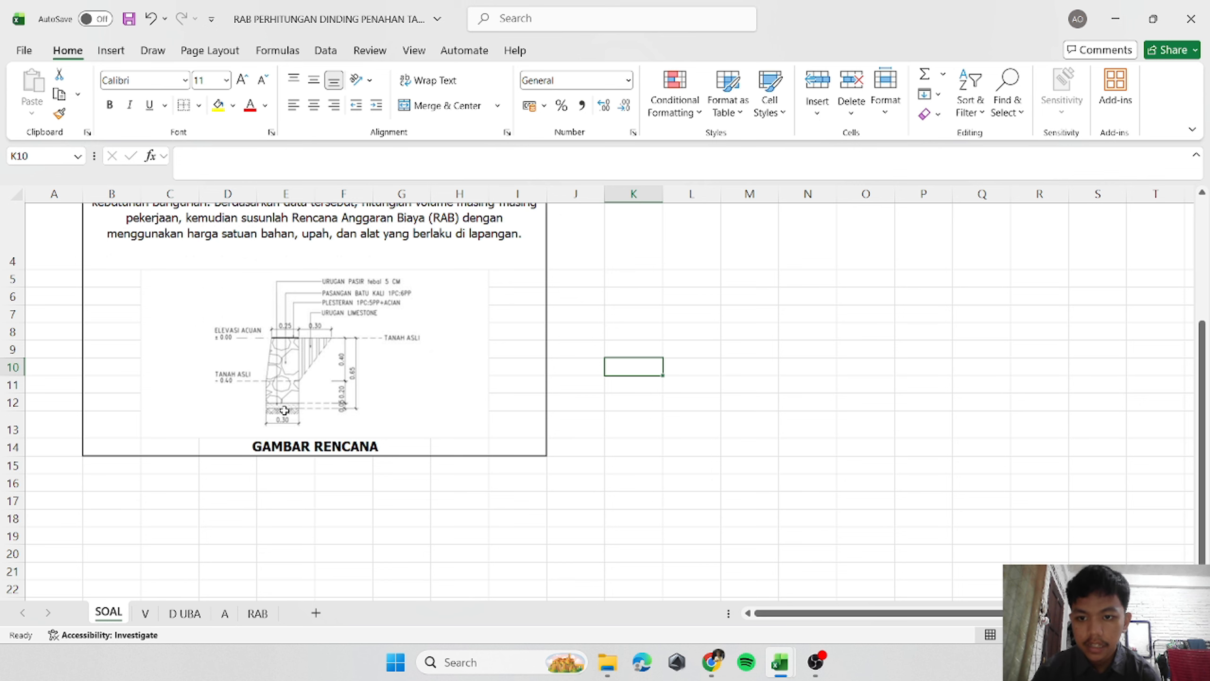
{"action": "scroll", "coordinate": [284, 410], "scroll_direction": "up", "scroll_amount": 1}
{"action": "scroll", "coordinate": [368, 443], "scroll_direction": "down", "scroll_amount": 1}
{"action": "scroll", "coordinate": [368, 442], "scroll_direction": "down", "scroll_amount": 1}
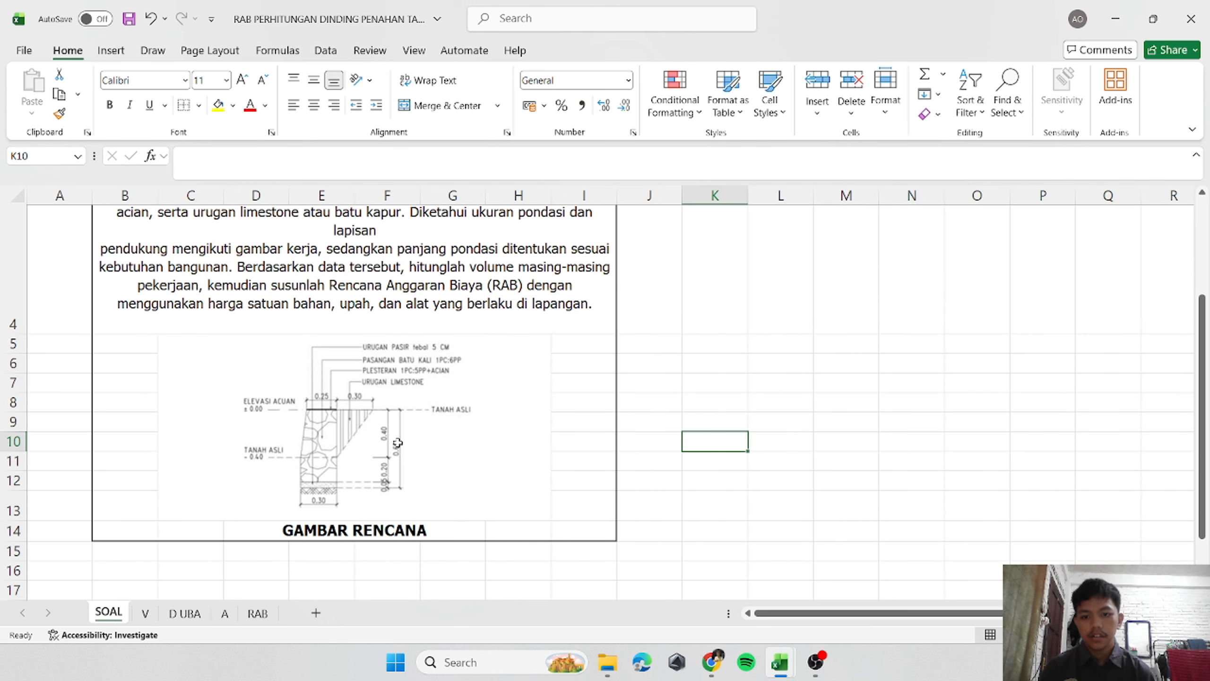
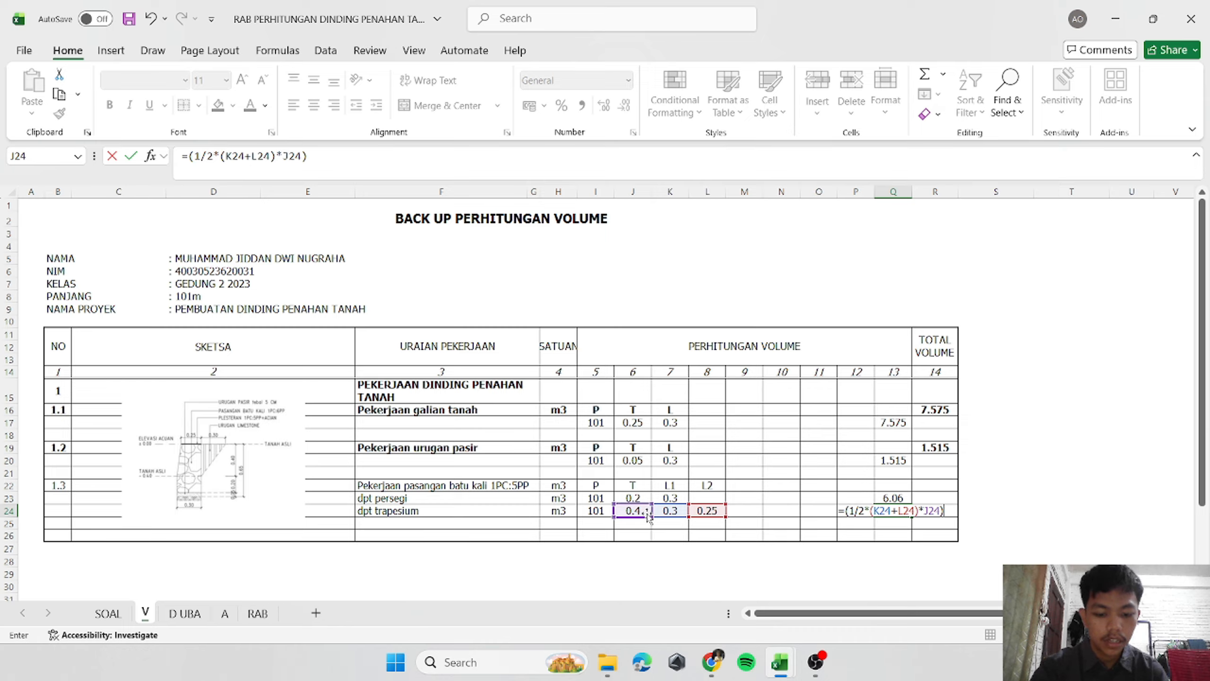
Complete the dpt trapesium formula in Q24 as =(1/2*(K24+L24)*J24)*I24 and total Q23:Q24 with SUM in cell R22.
{"action": "left_click", "coordinate": [592, 512]}
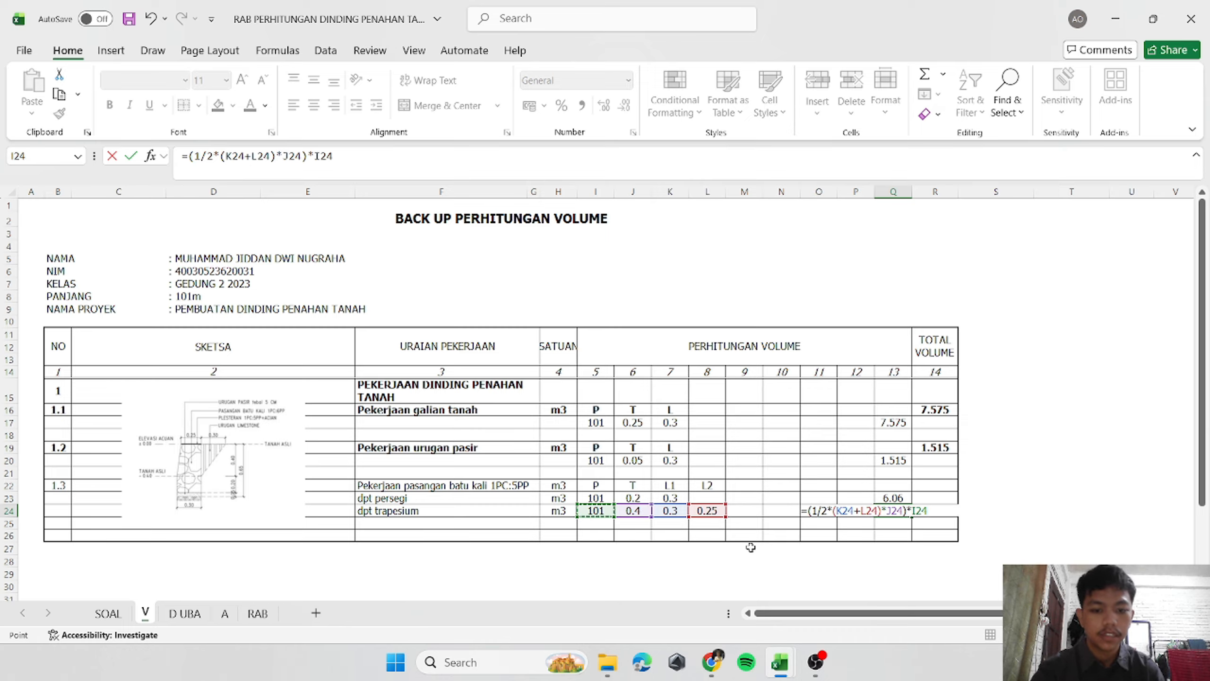
{"action": "key", "text": "Return"}
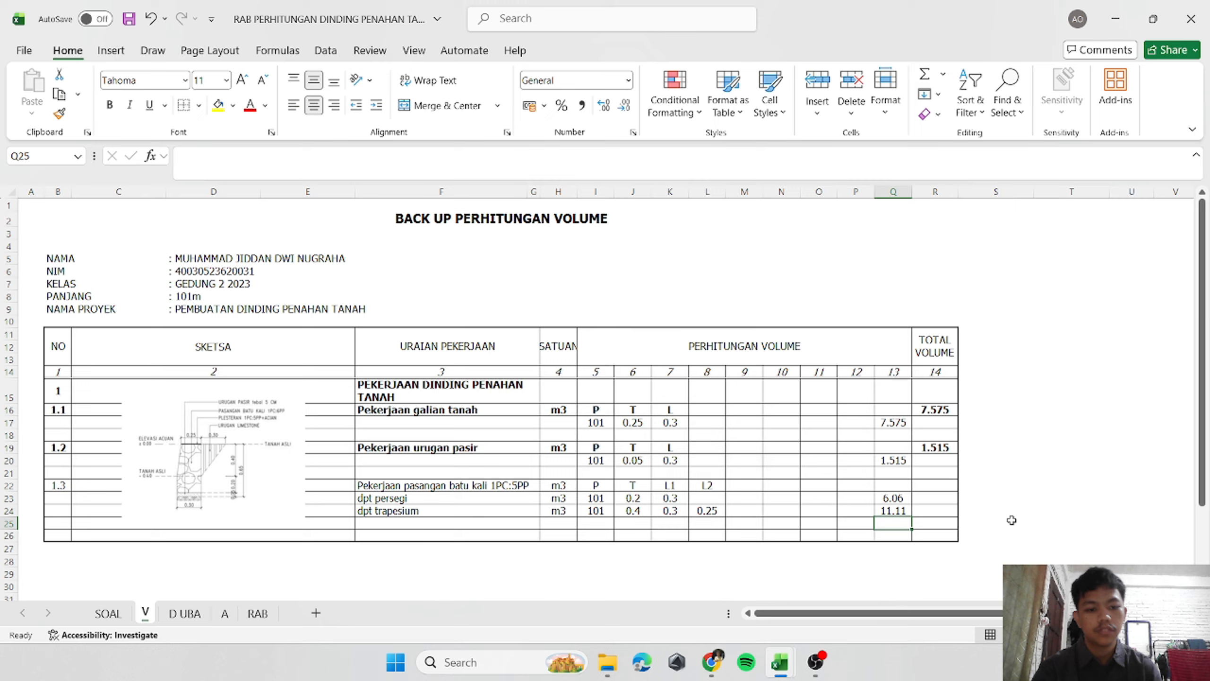
{"action": "left_click", "coordinate": [925, 485]}
{"action": "type", "text": "=sum("}
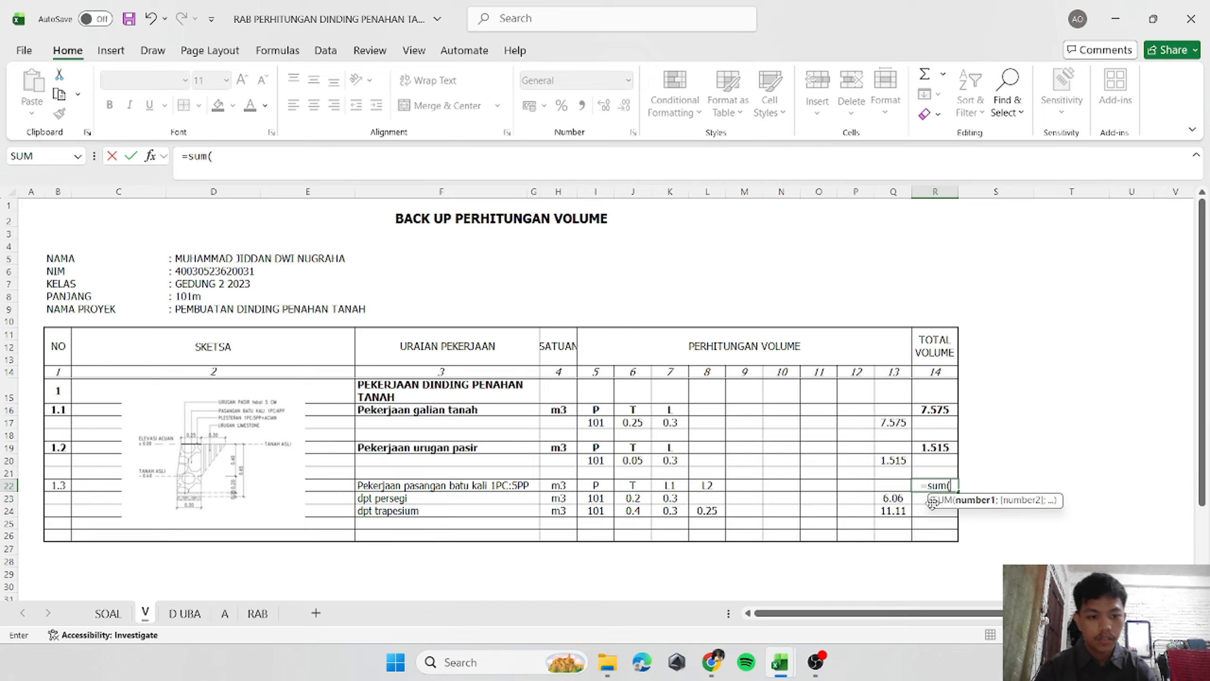
{"action": "key", "text": "Left"}
{"action": "key", "text": "Down"}
{"action": "key", "text": "shift+Down"}
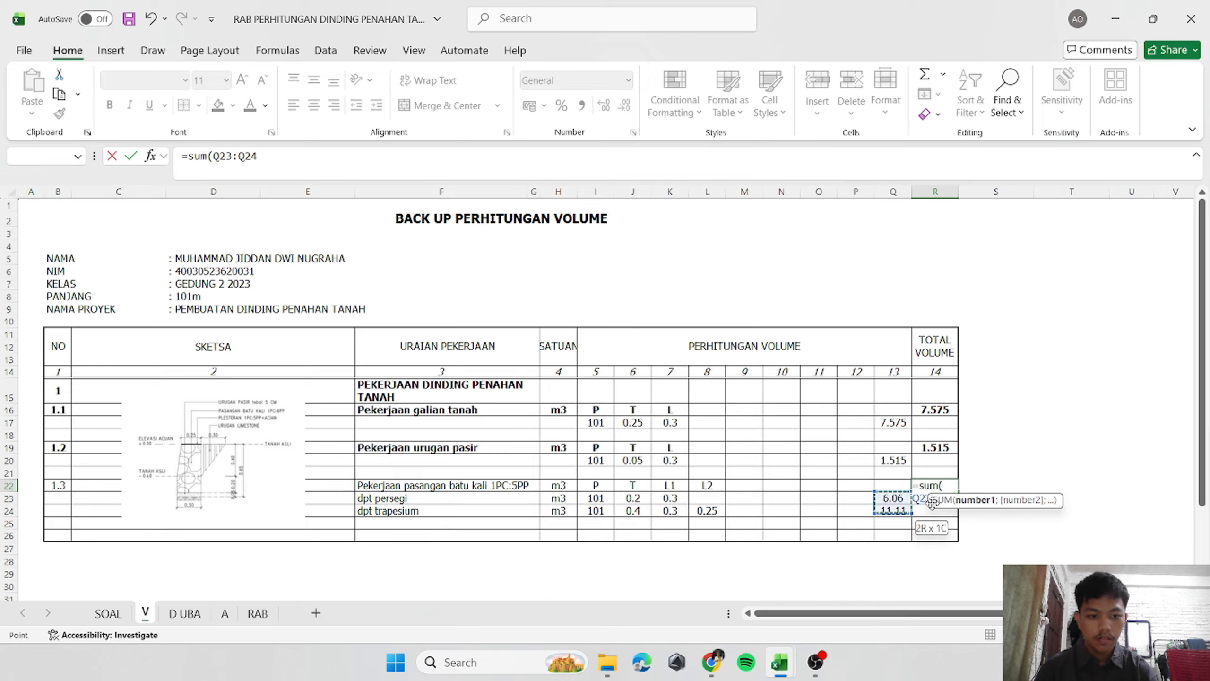
{"action": "key", "text": "Return"}
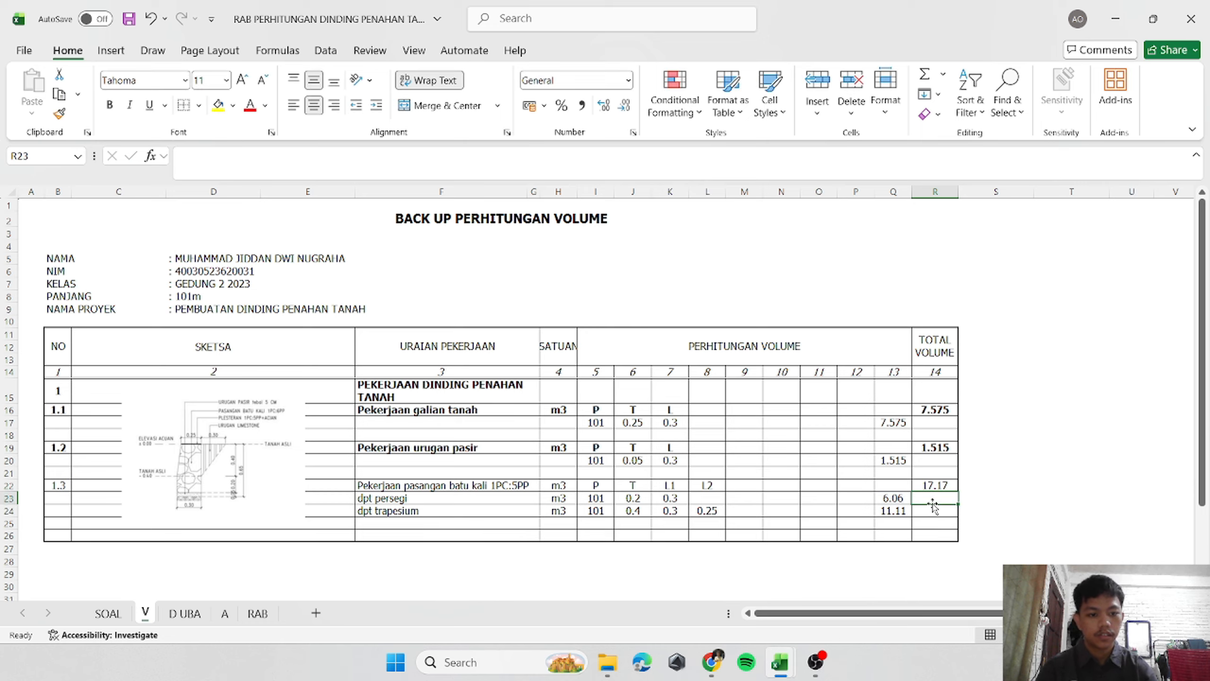
Make row 22 bold and insert four blank rows above row 25 of the table.
{"action": "left_click", "coordinate": [9, 485]}
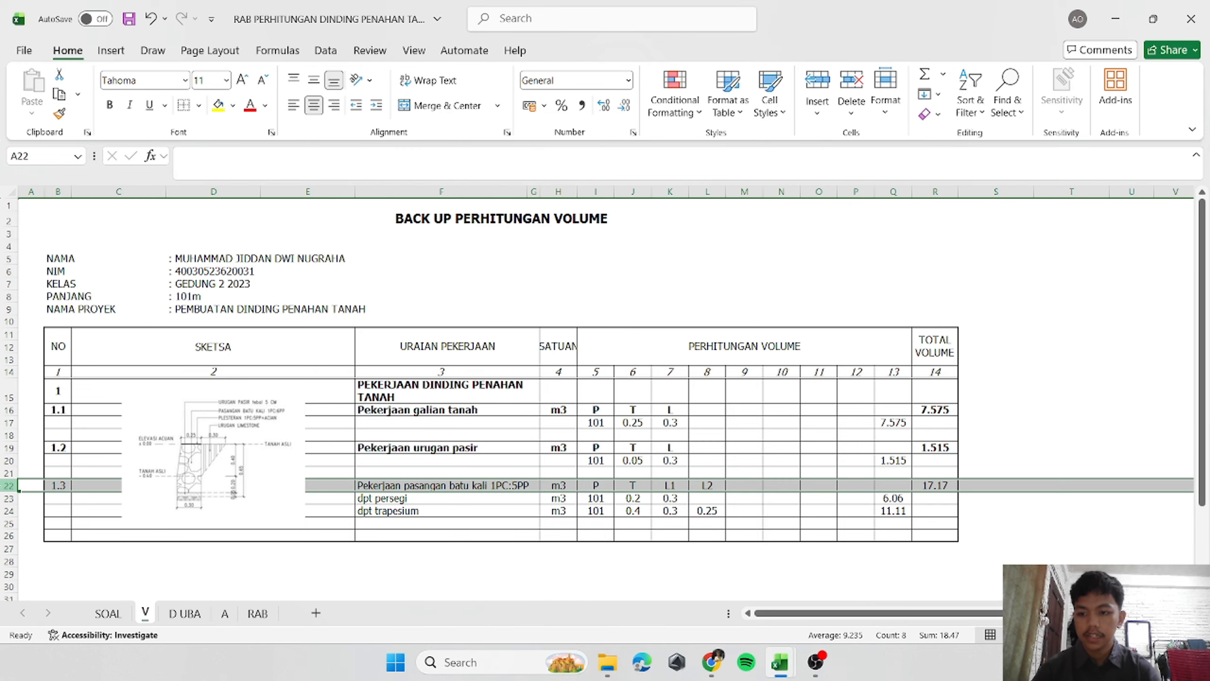
{"action": "key", "text": "ctrl+b"}
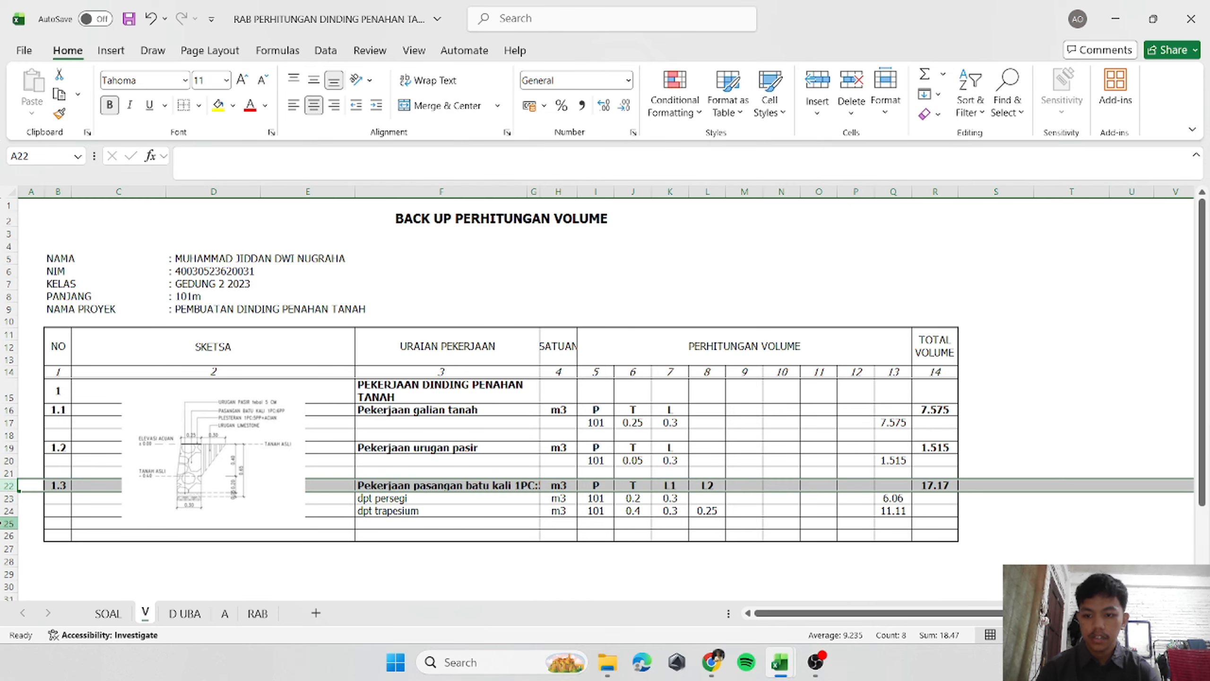
{"action": "left_click", "coordinate": [9, 523]}
{"action": "key", "text": "ctrl+plus"}
{"action": "key", "text": "ctrl+plus"}
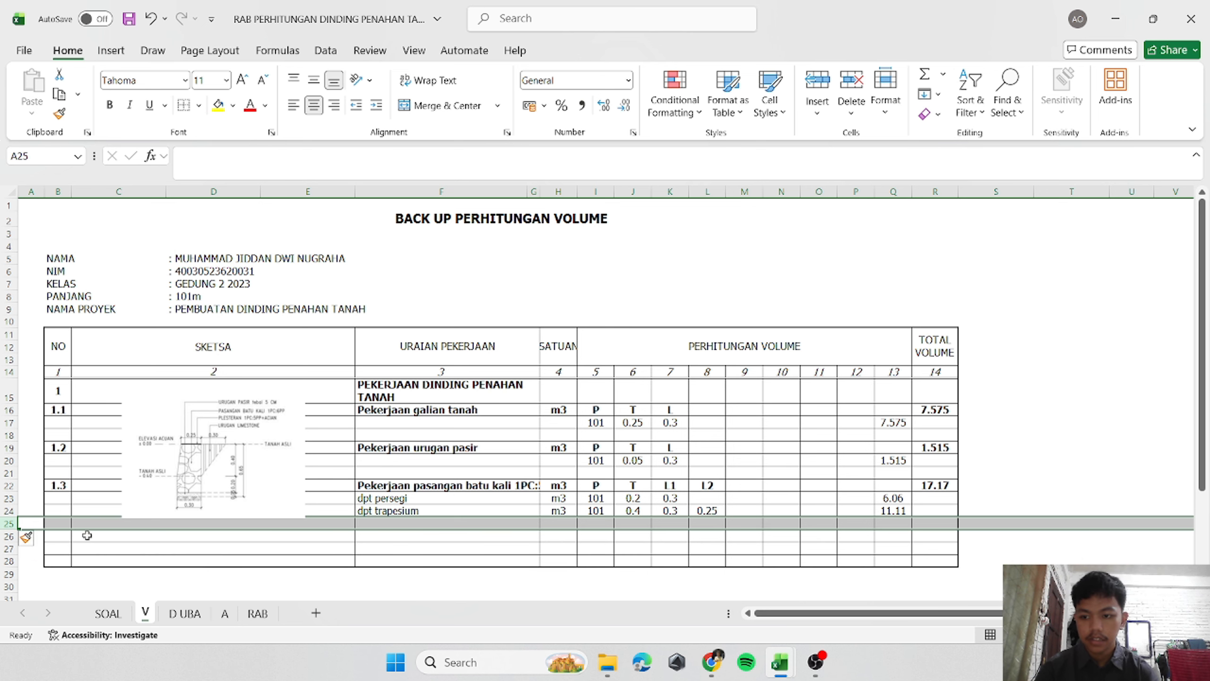
{"action": "key", "text": "ctrl+plus"}
{"action": "key", "text": "ctrl+plus"}
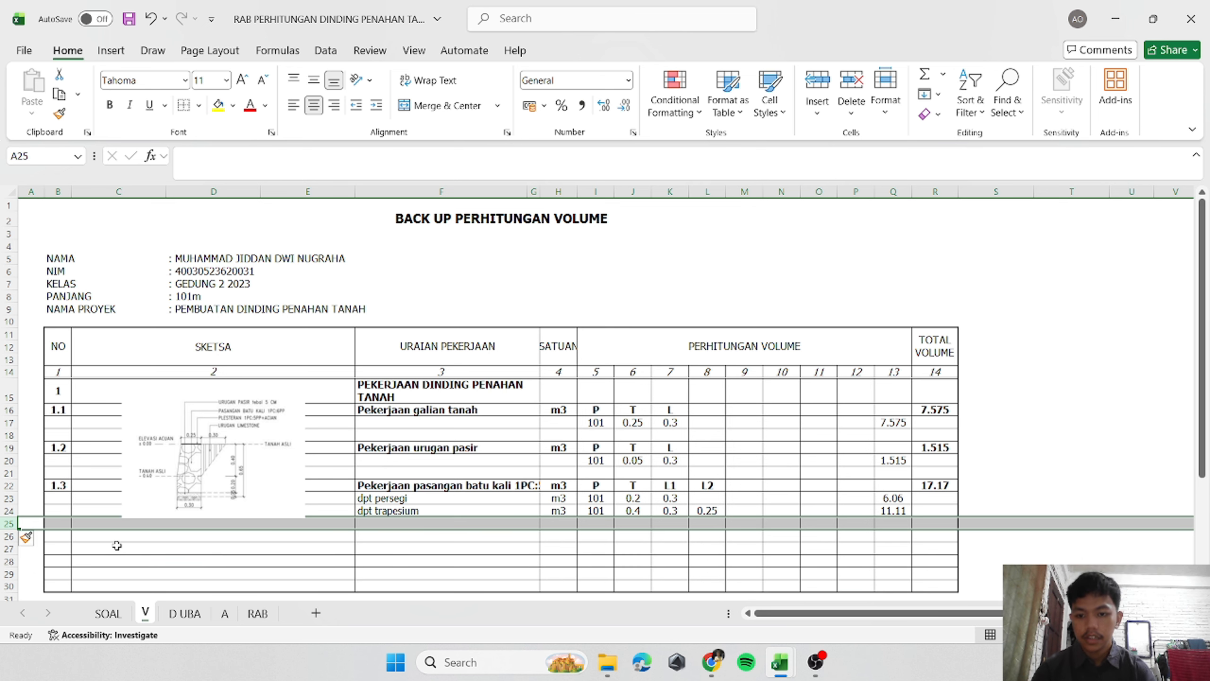
After checking the SOAL drawing, enter 1.4 as the next item number in cell B26 of the V sheet.
{"action": "left_click", "coordinate": [107, 612]}
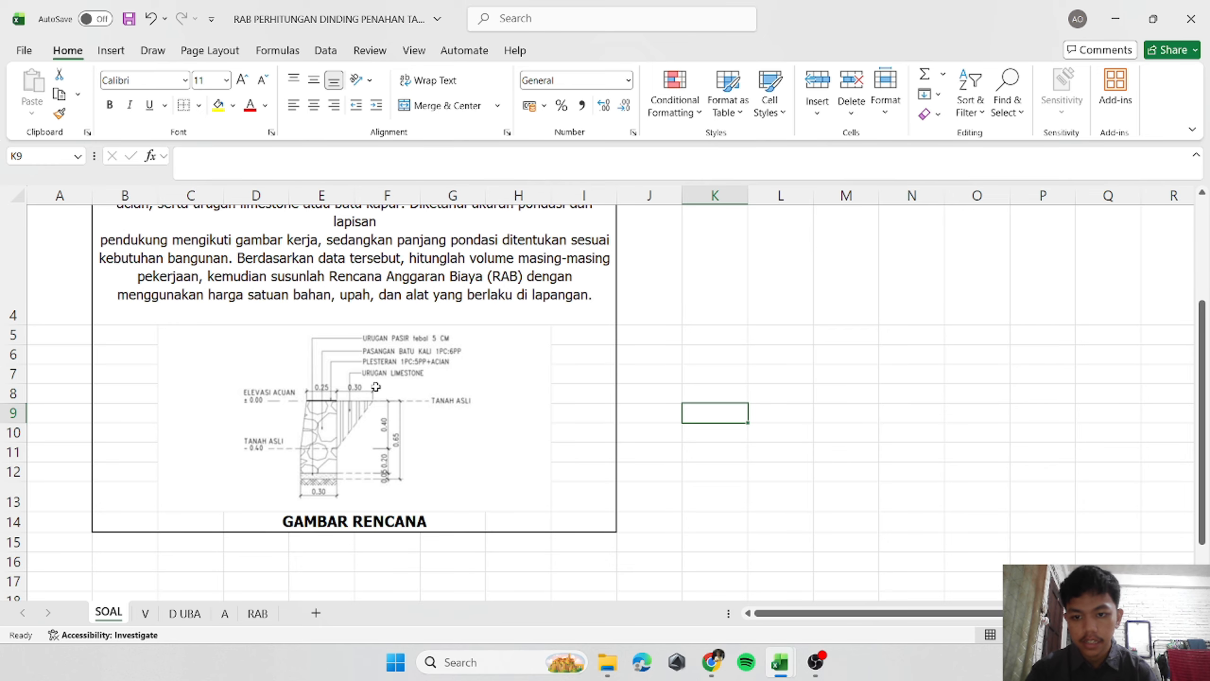
{"action": "left_click", "coordinate": [145, 613]}
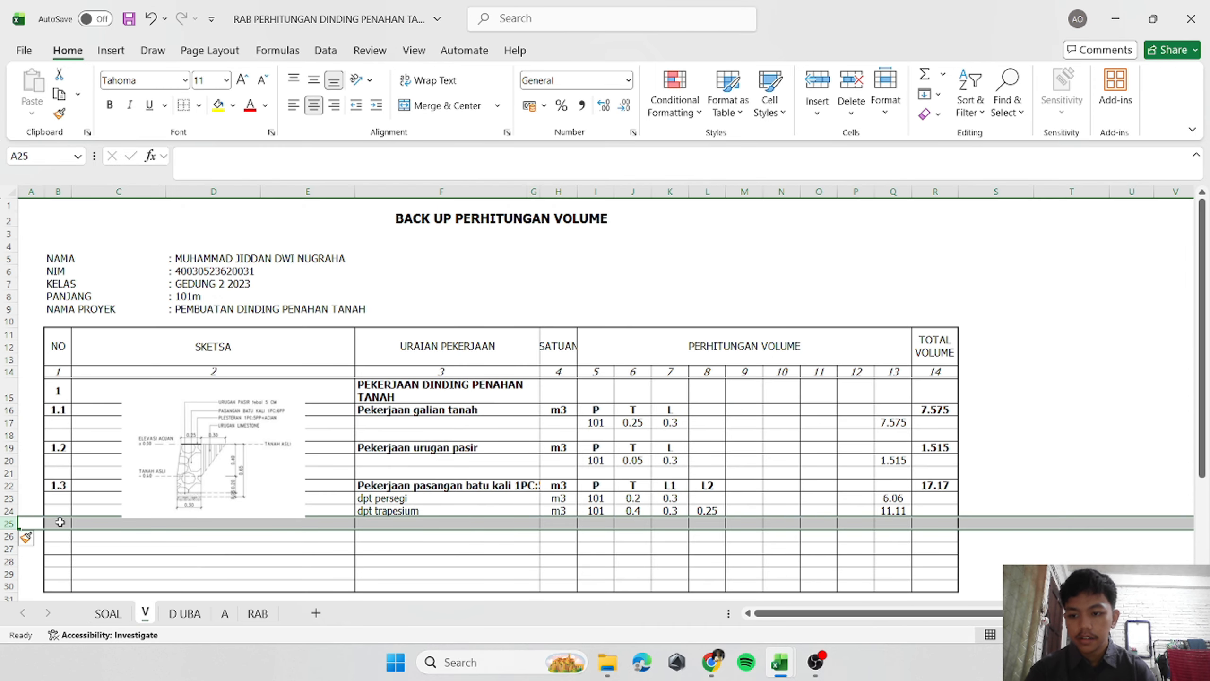
{"action": "left_click", "coordinate": [62, 547]}
{"action": "left_click", "coordinate": [62, 526]}
{"action": "left_click", "coordinate": [64, 535]}
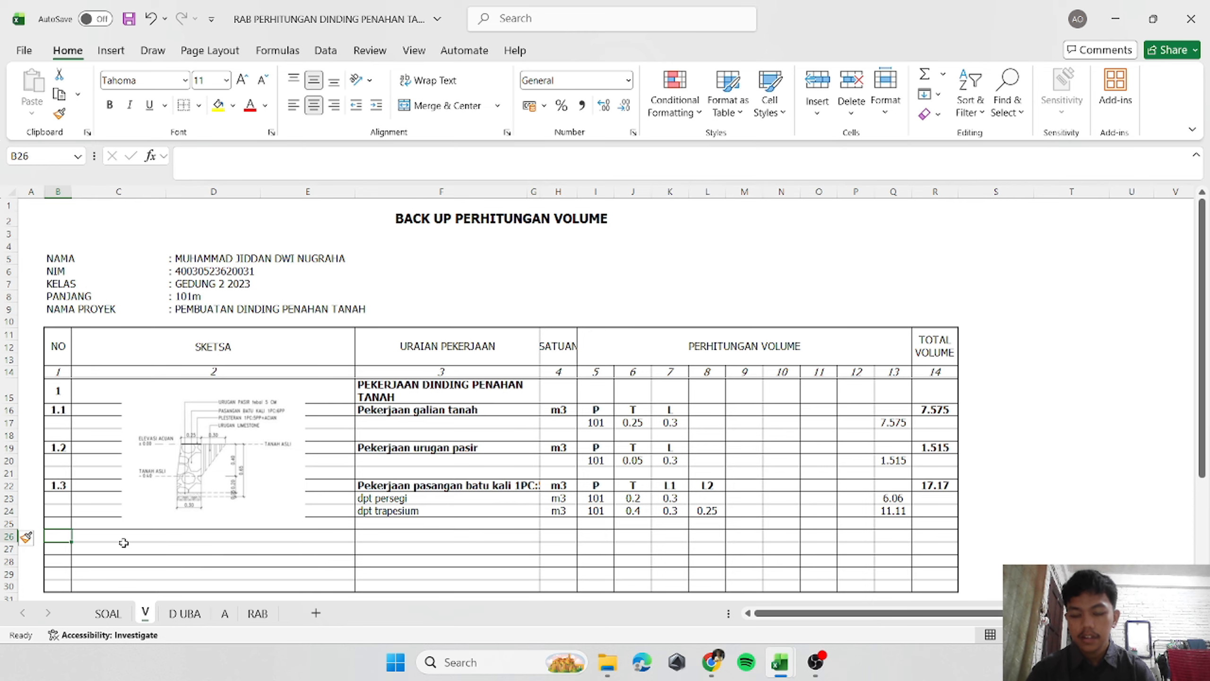
{"action": "type", "text": "1.4"}
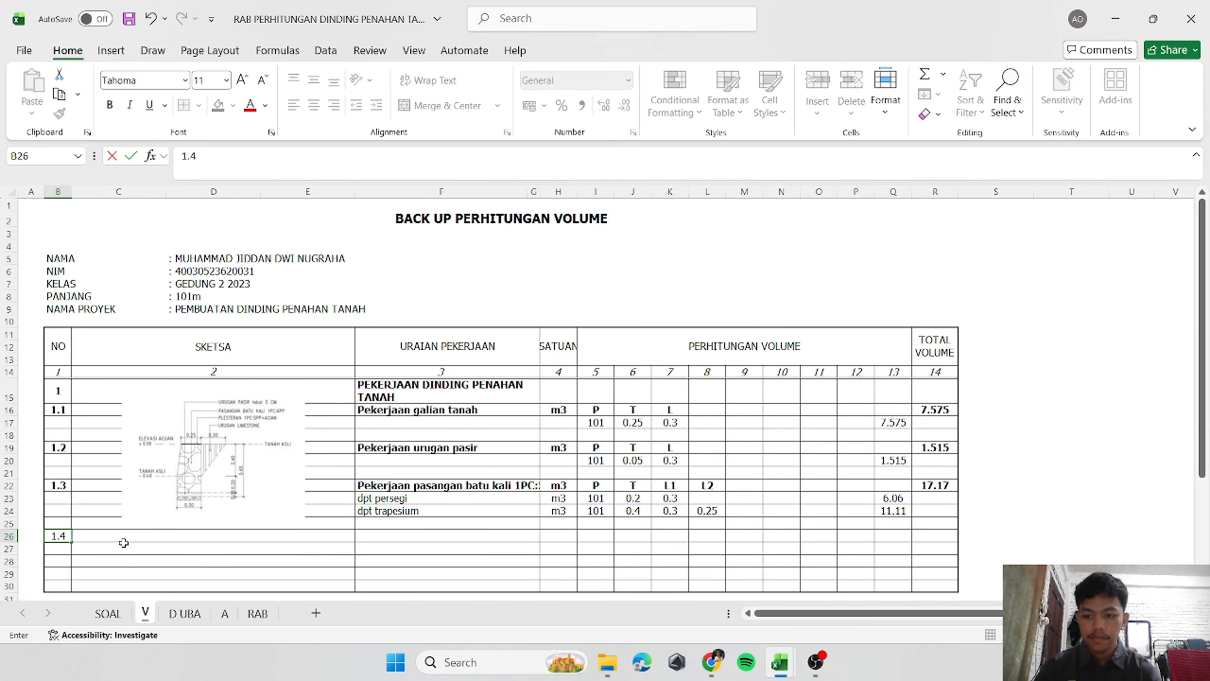
{"action": "key", "text": "Tab"}
{"action": "key", "text": "Tab"}
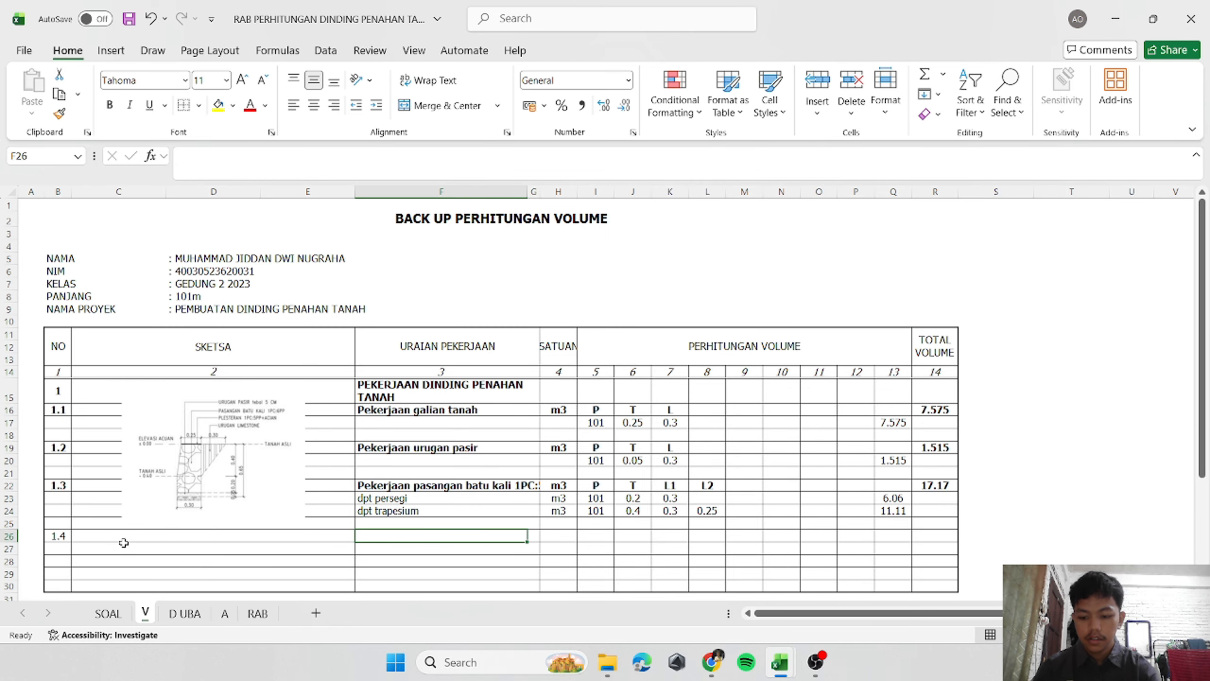
Enter Pekerjaan plesteran as the work description in cell F26 and m2 as its unit in H26.
{"action": "type", "text": "Pekerjaan pleste"}
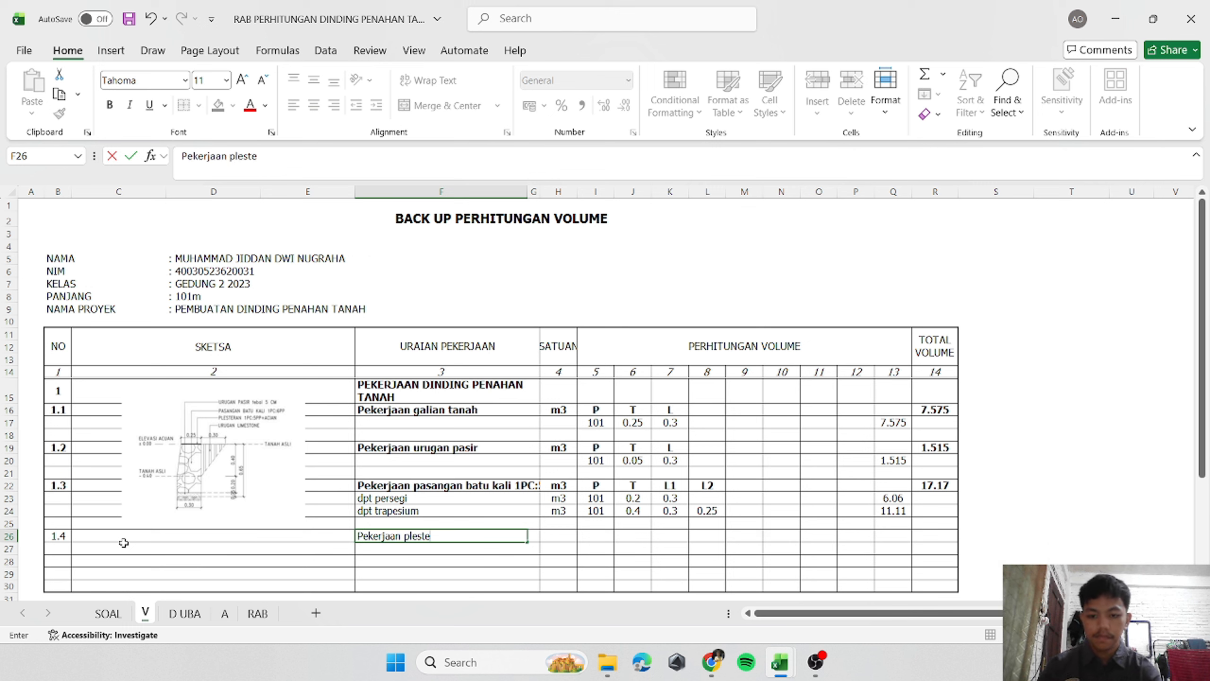
{"action": "type", "text": "ran"}
{"action": "key", "text": "Tab"}
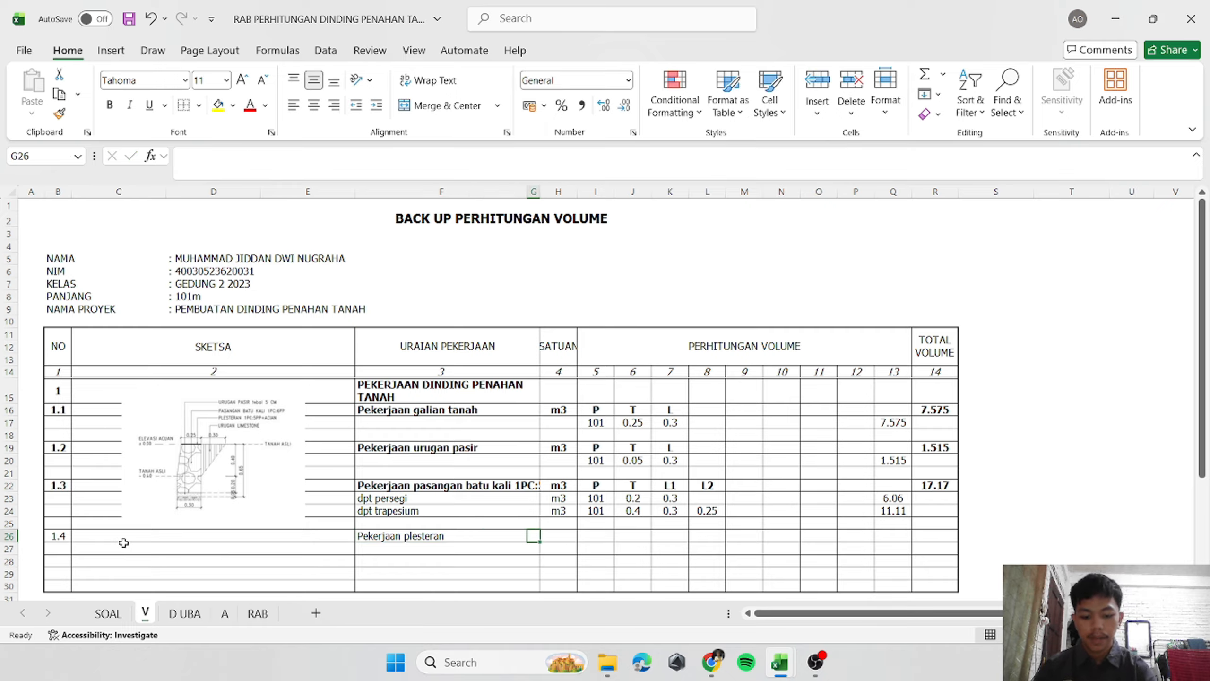
{"action": "key", "text": "Tab"}
{"action": "type", "text": "m"}
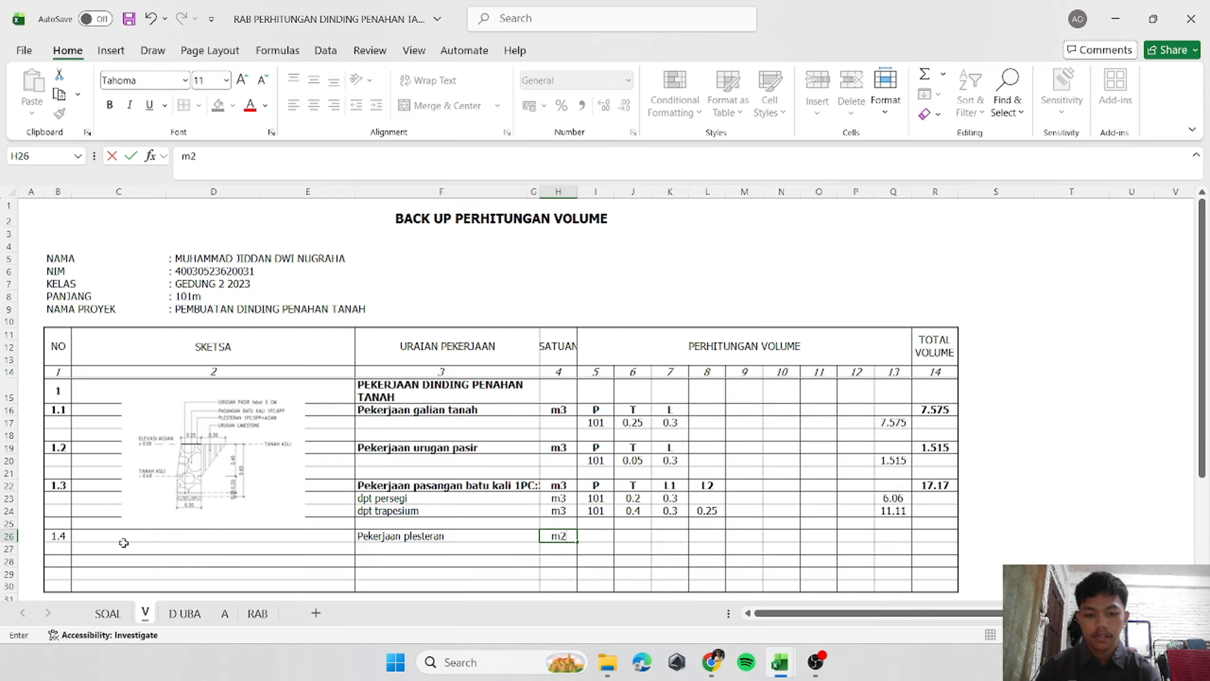
{"action": "key", "text": "Tab"}
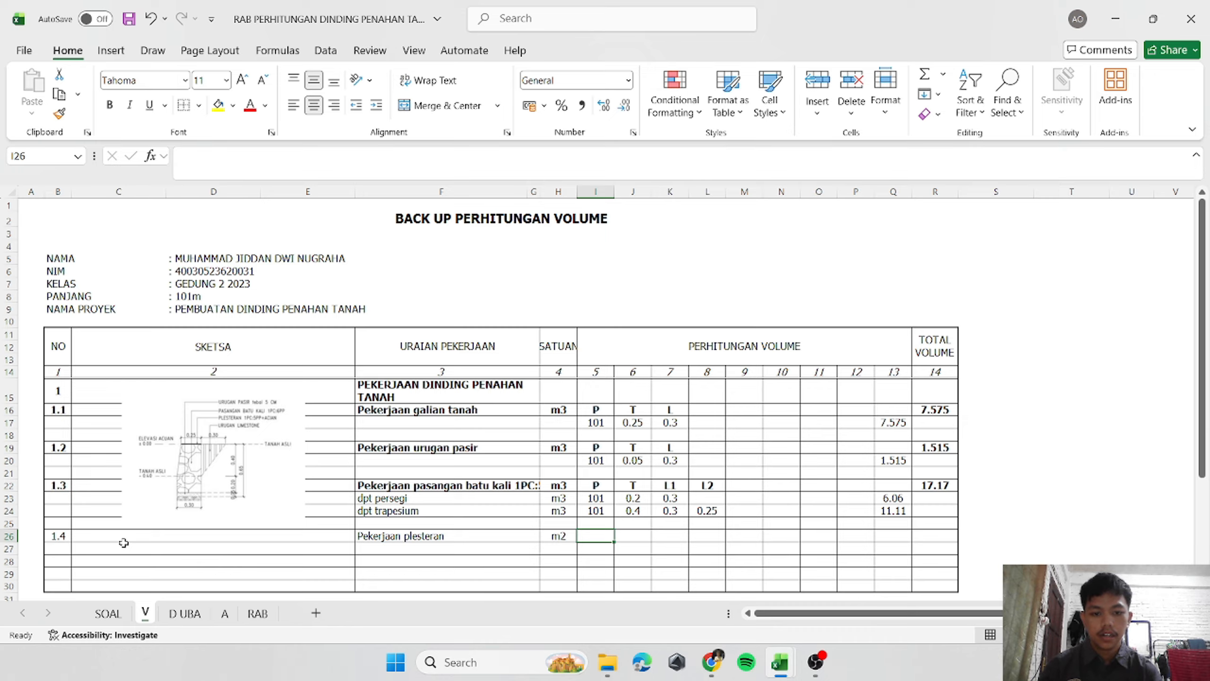
Label the plesteran dimension columns P in I26 and L in J26, and enter a length of 101 in I27.
{"action": "key", "text": "Left"}
{"action": "key", "text": "Left"}
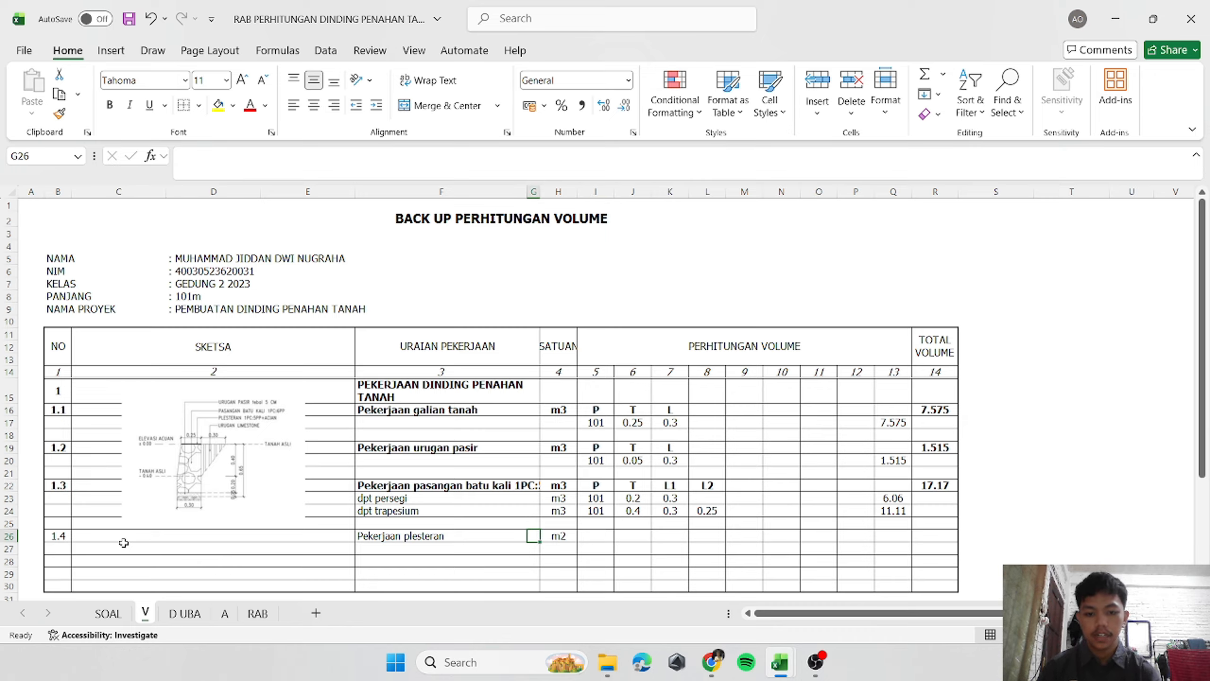
{"action": "key", "text": "Right"}
{"action": "key", "text": "Right"}
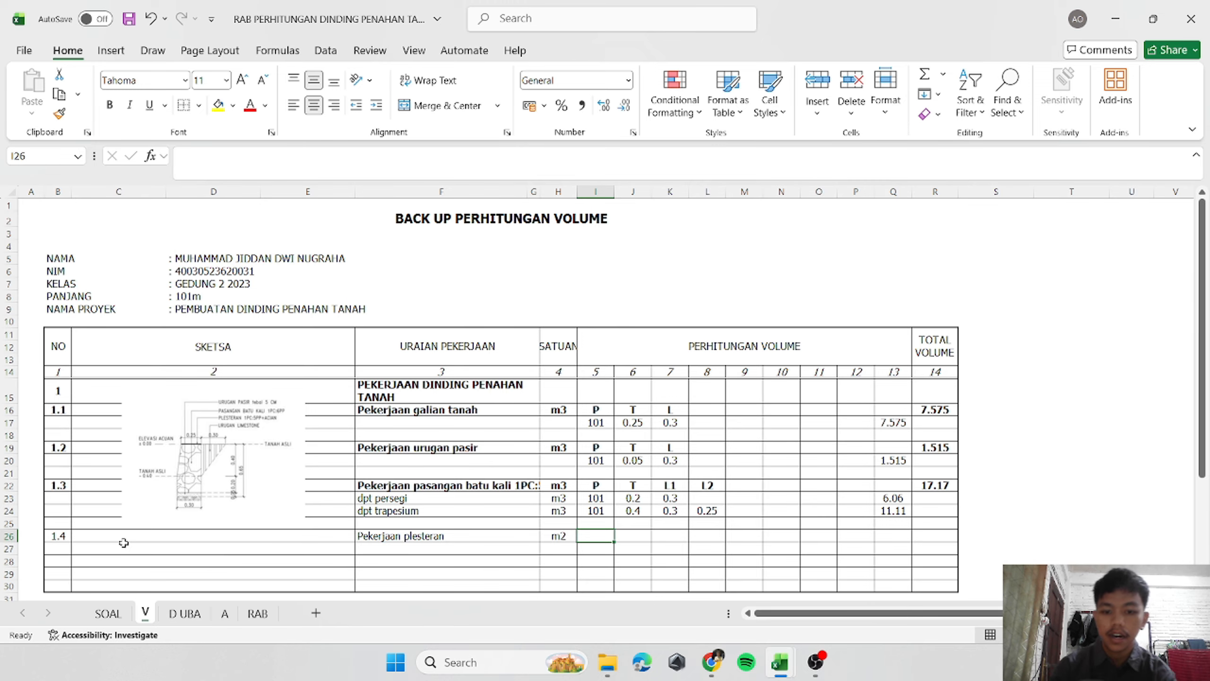
{"action": "type", "text": "P"}
{"action": "key", "text": "Tab"}
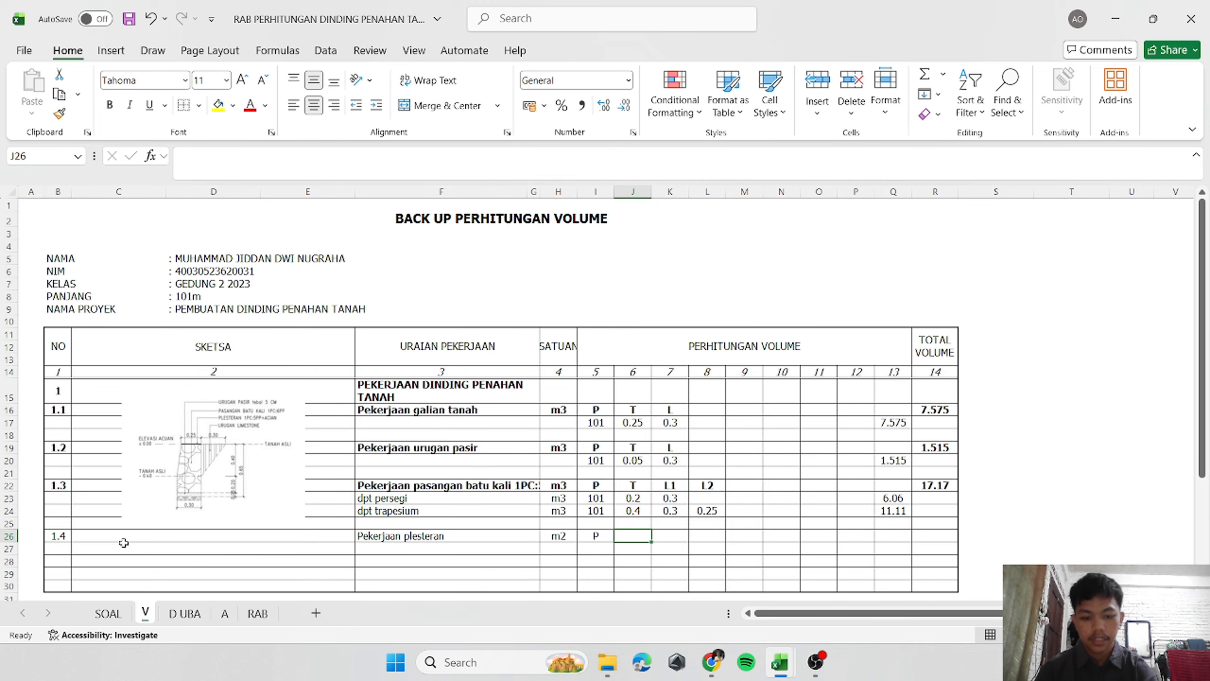
{"action": "type", "text": "L"}
{"action": "key", "text": "Return"}
{"action": "type", "text": "101"}
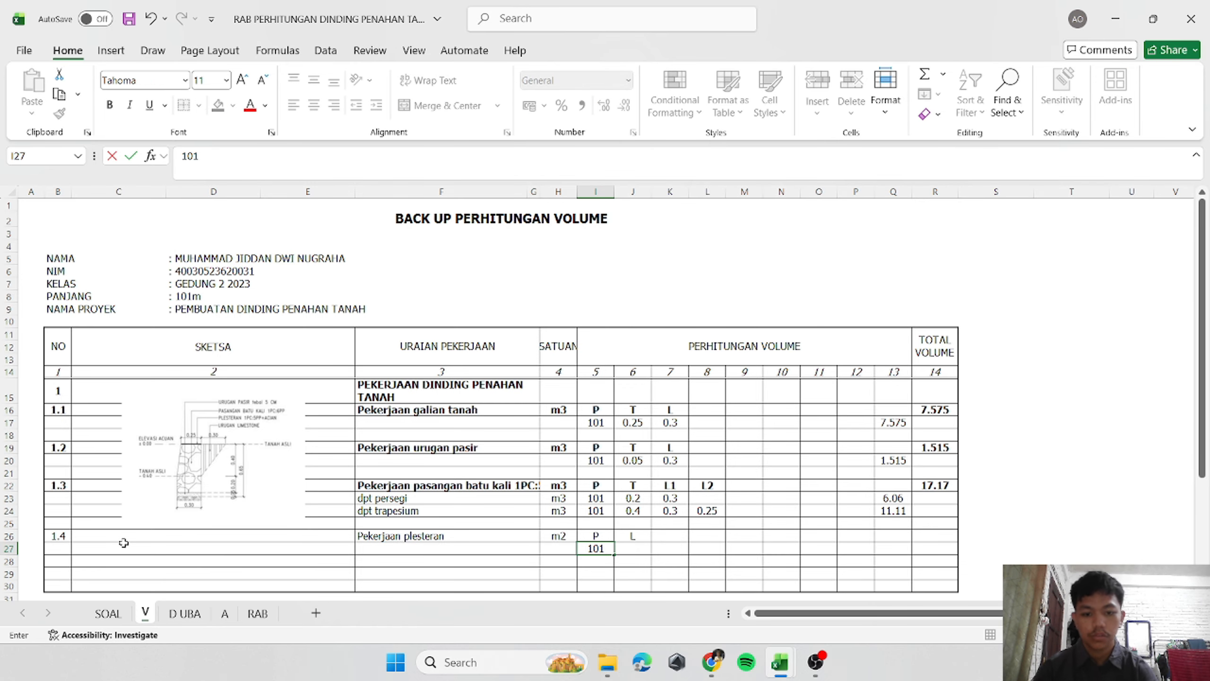
{"action": "key", "text": "Tab"}
Check the wall's top width in the SOAL drawing and enter 0.25 in cell J27 of the V sheet.
{"action": "left_click", "coordinate": [108, 613]}
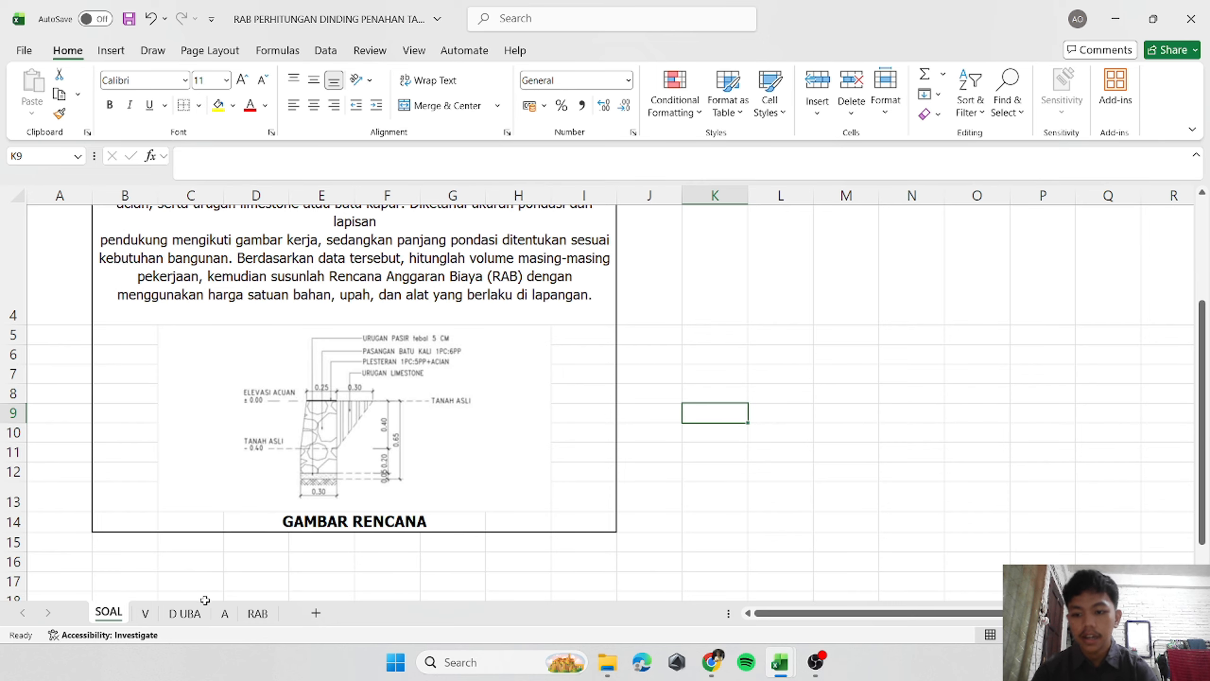
{"action": "left_click", "coordinate": [145, 613]}
{"action": "type", "text": "0."}
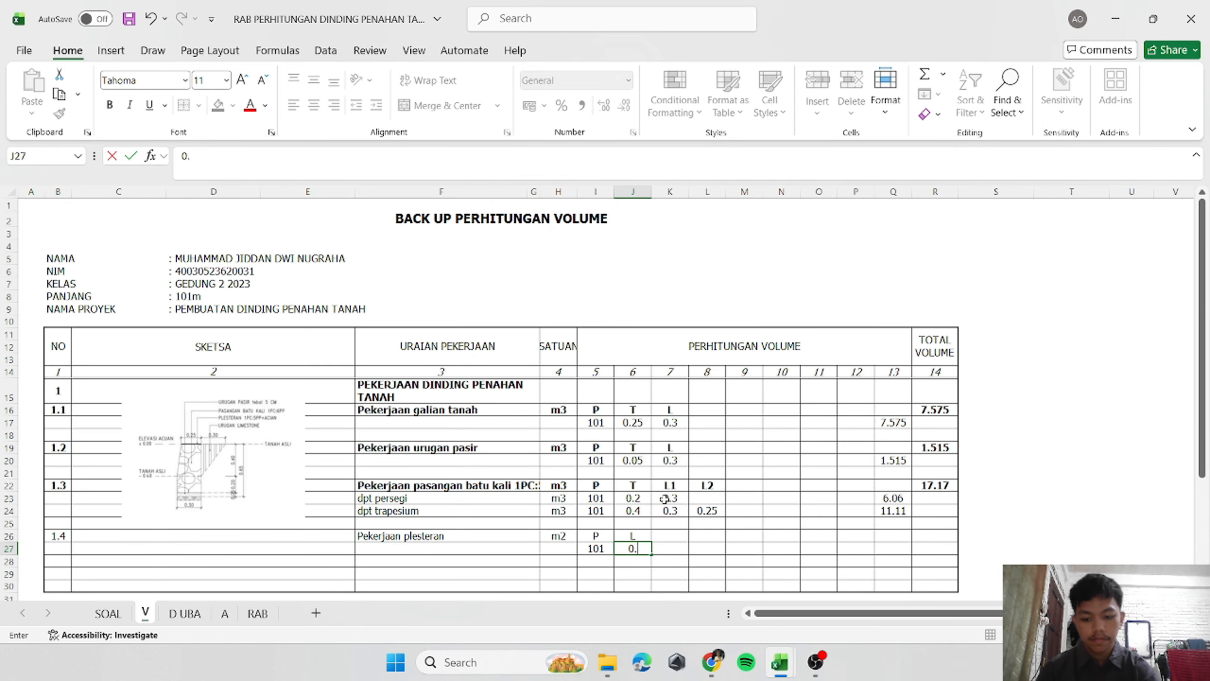
{"action": "type", "text": "25"}
{"action": "key", "text": "Return"}
{"action": "key", "text": "Up"}
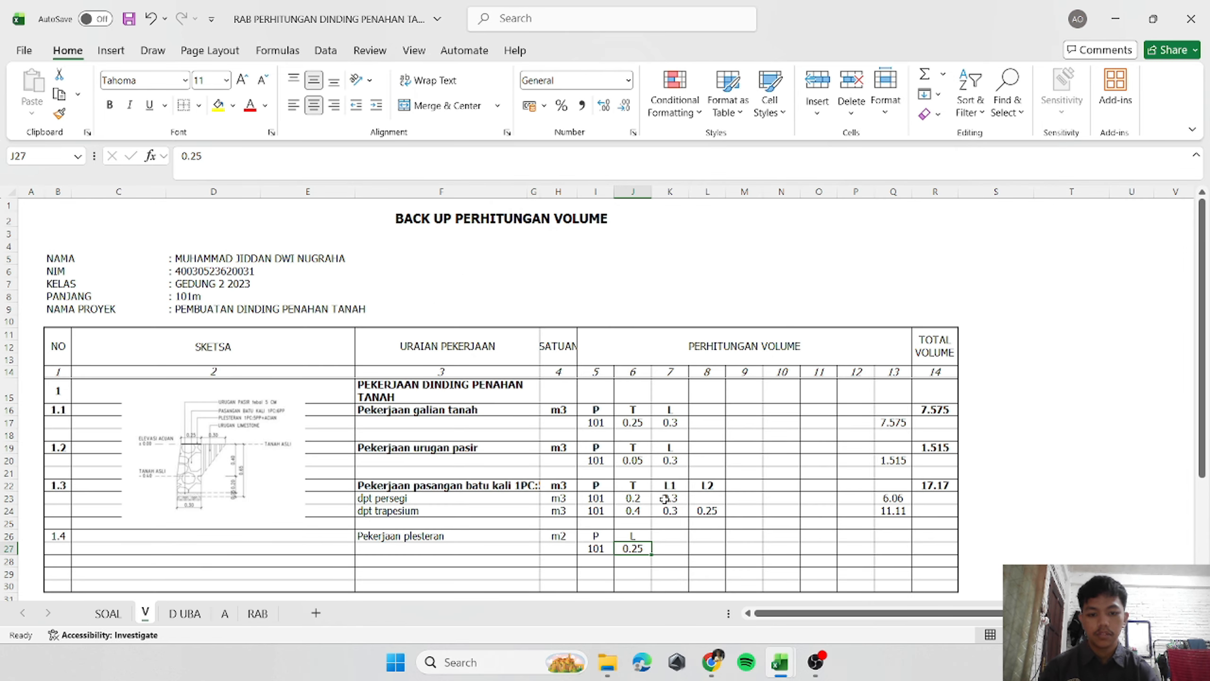
Calculate the plesteran area in cell Q27 with the formula =I27*J27.
{"action": "key", "text": "Left"}
{"action": "key", "text": "Up"}
{"action": "key", "text": "Down"}
{"action": "key", "text": "Right"}
{"action": "key", "text": "Right"}
{"action": "key", "text": "Right"}
{"action": "key", "text": "Right"}
{"action": "key", "text": "Right"}
{"action": "key", "text": "Right"}
{"action": "key", "text": "Right"}
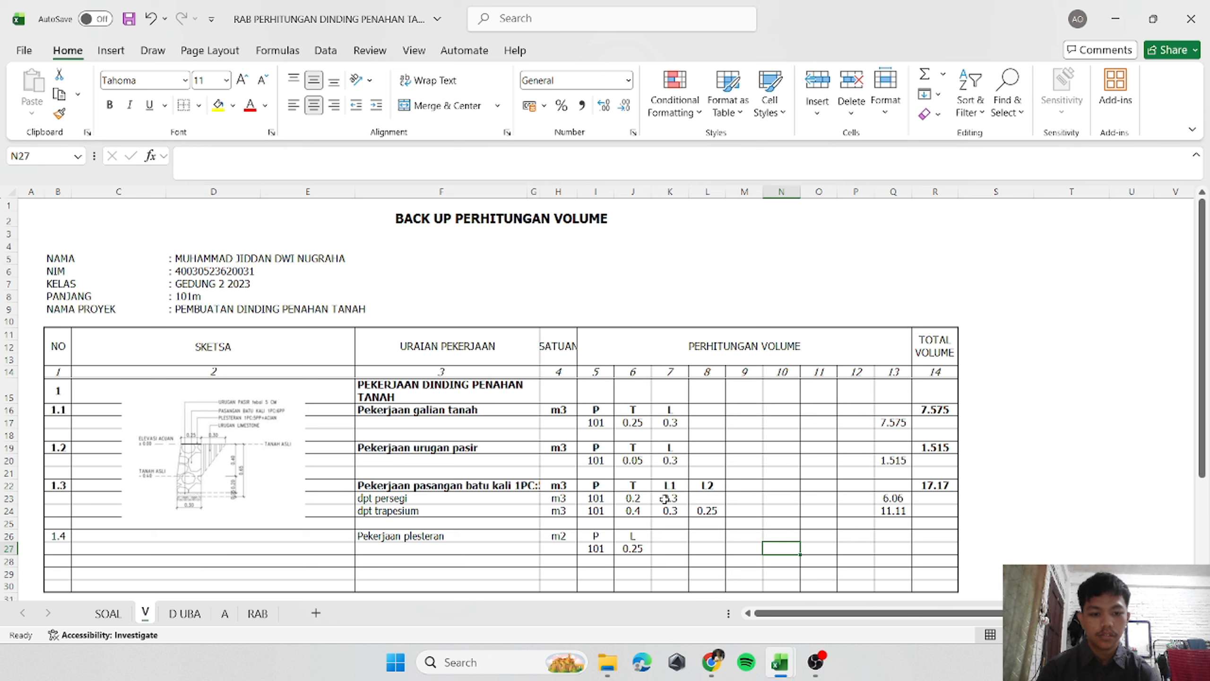
{"action": "key", "text": "Right"}
{"action": "type", "text": "="}
{"action": "key", "text": "Left"}
{"action": "key", "text": "Left"}
{"action": "key", "text": "Left"}
{"action": "key", "text": "Left"}
{"action": "key", "text": "Left"}
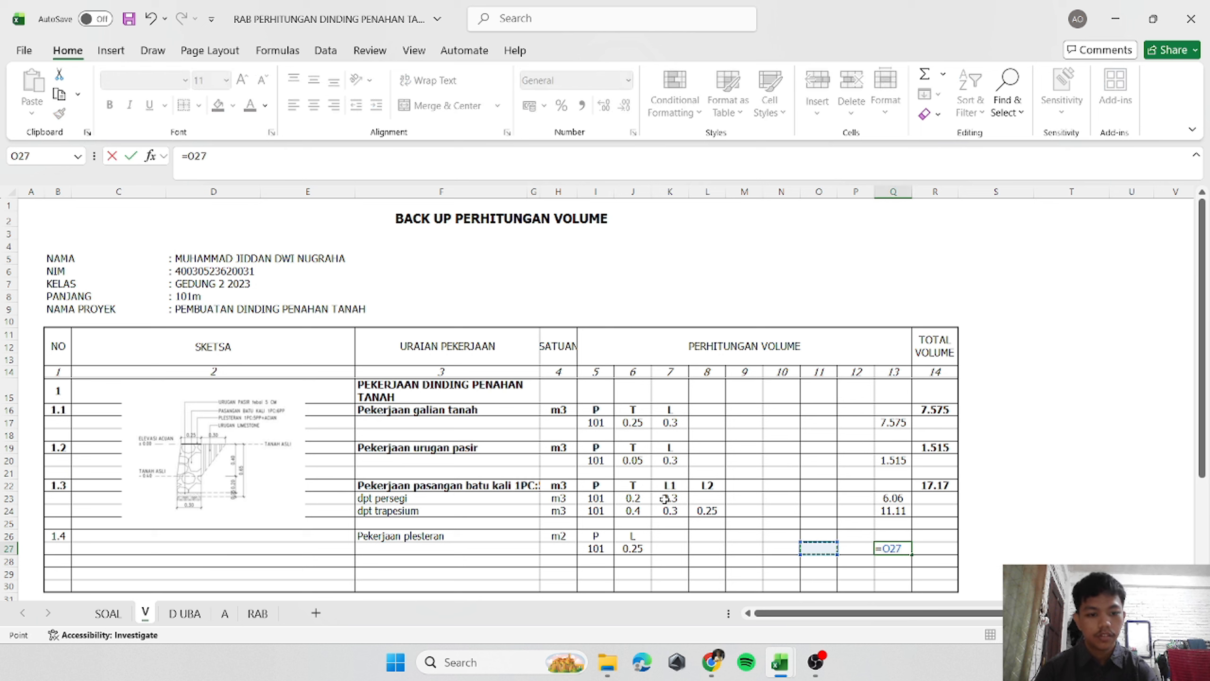
{"action": "key", "text": "Left"}
{"action": "key", "text": "Left"}
{"action": "key", "text": "Left"}
{"action": "type", "text": "*"}
{"action": "key", "text": "Left"}
{"action": "key", "text": "Left"}
{"action": "key", "text": "Left"}
{"action": "key", "text": "Left"}
{"action": "key", "text": "Left"}
{"action": "key", "text": "Left"}
{"action": "key", "text": "Left"}
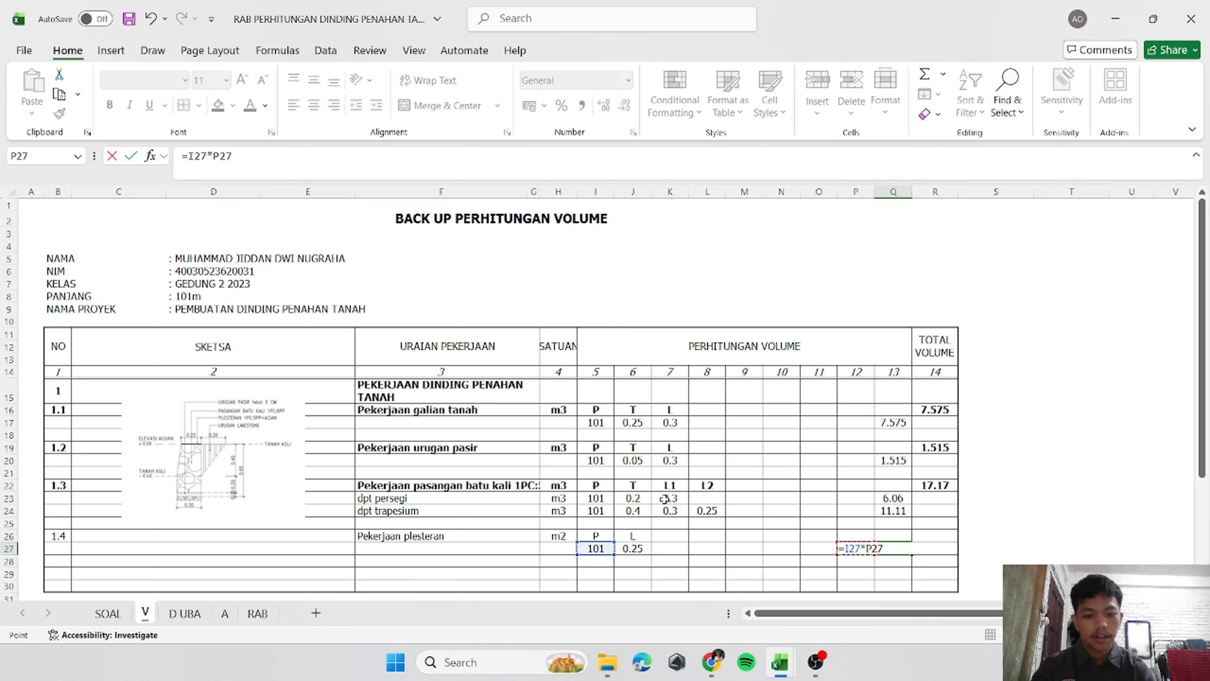
{"action": "key", "text": "Return"}
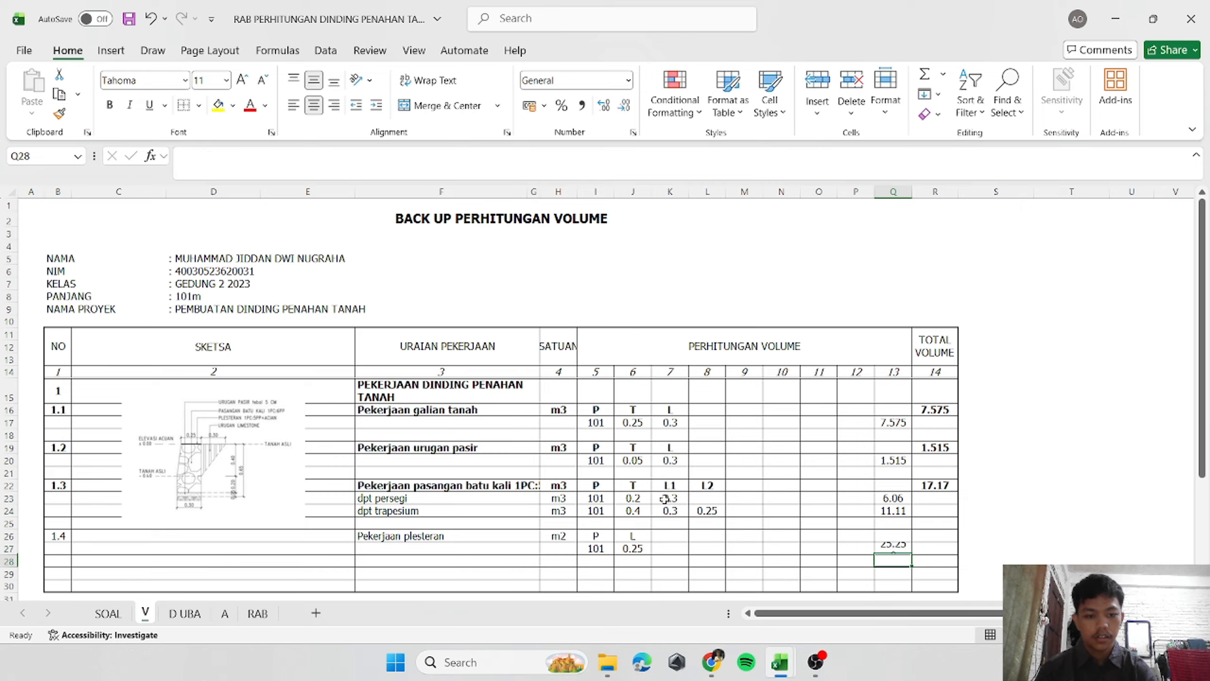
Link the plesteran total in cell R26 to the calculated area with =Q27.
{"action": "key", "text": "Up"}
{"action": "key", "text": "Up"}
{"action": "key", "text": "Right"}
{"action": "type", "text": "="}
{"action": "key", "text": "Left"}
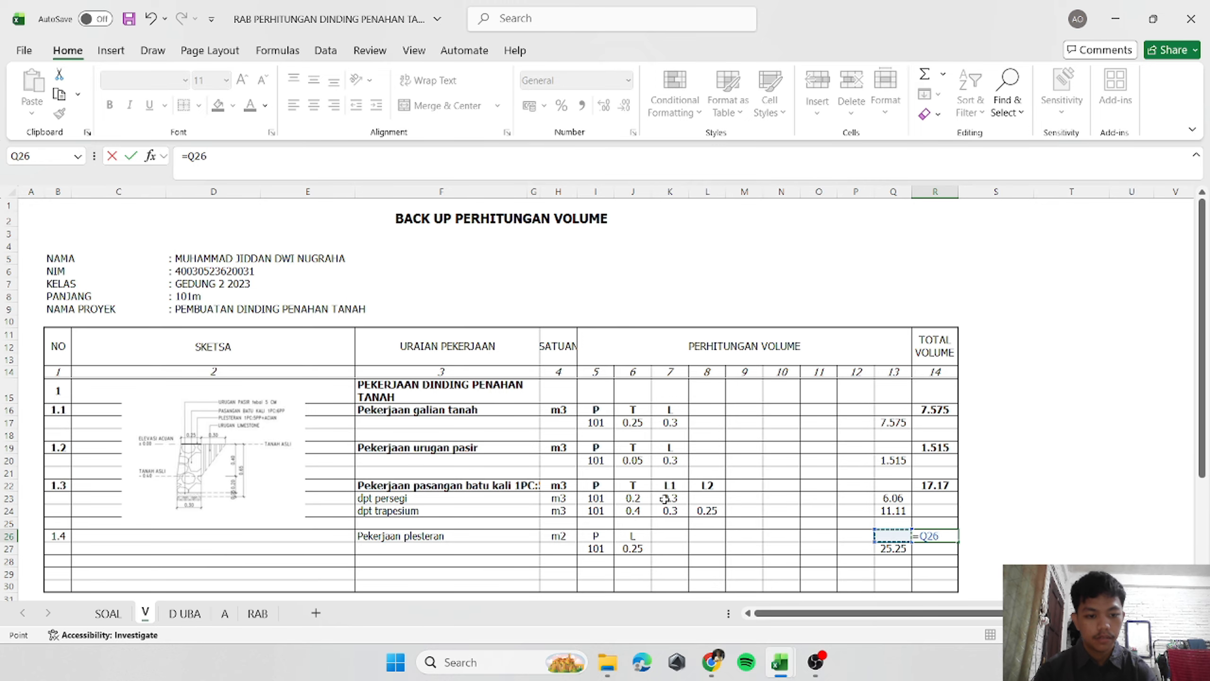
{"action": "key", "text": "Down"}
{"action": "key", "text": "Return"}
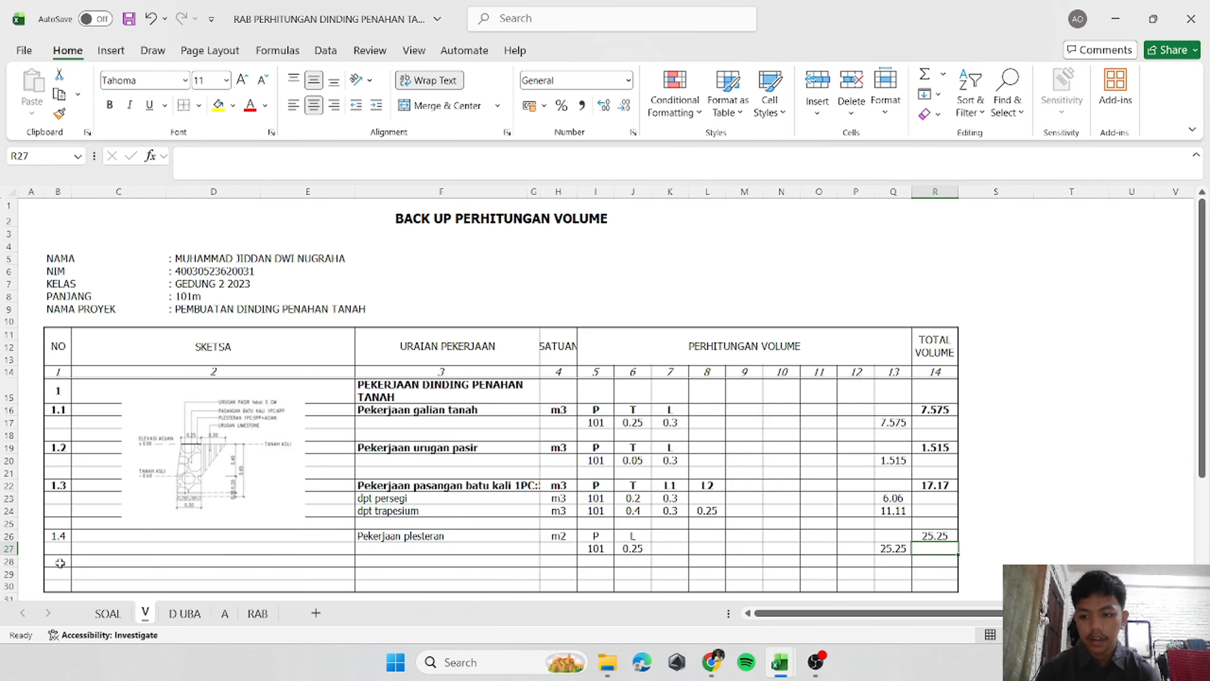
Insert two blank rows above row 29 of the table.
{"action": "left_click", "coordinate": [9, 575]}
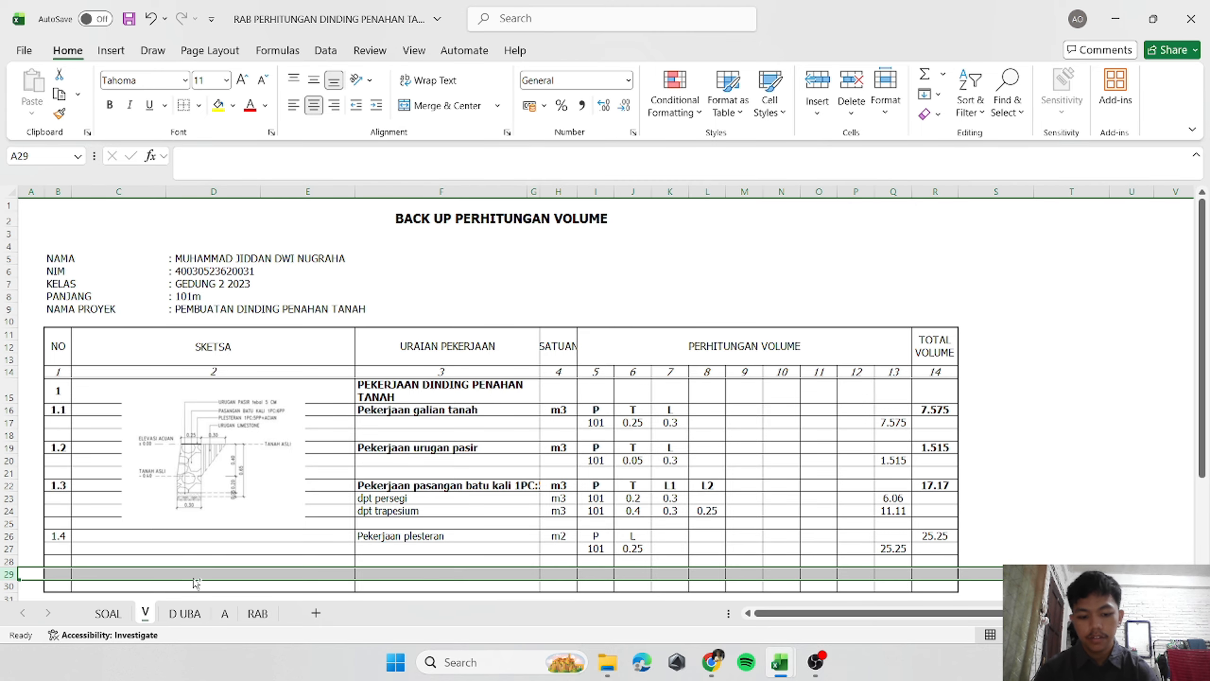
{"action": "key", "text": "ctrl+shift+plus"}
{"action": "scroll", "coordinate": [319, 507], "scroll_direction": "down", "scroll_amount": 3}
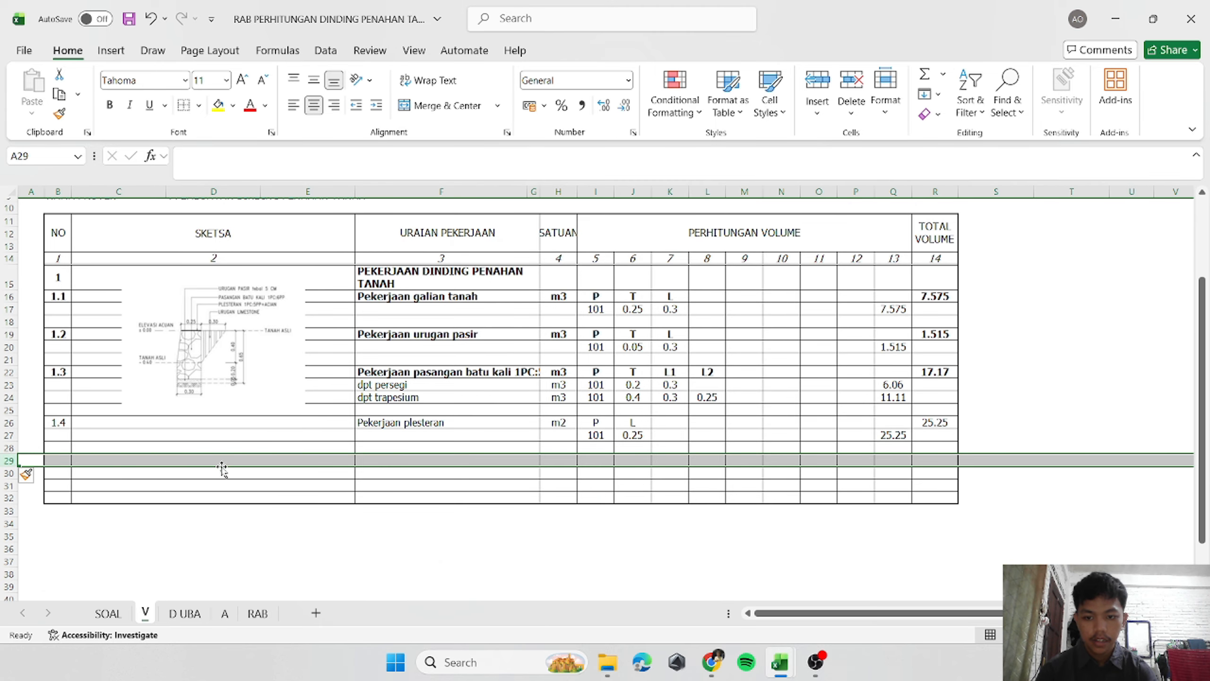
Add item 1.5 in B29 with the description Pekerjaan acian in F29 and the unit m2 in H29.
{"action": "left_click", "coordinate": [50, 458]}
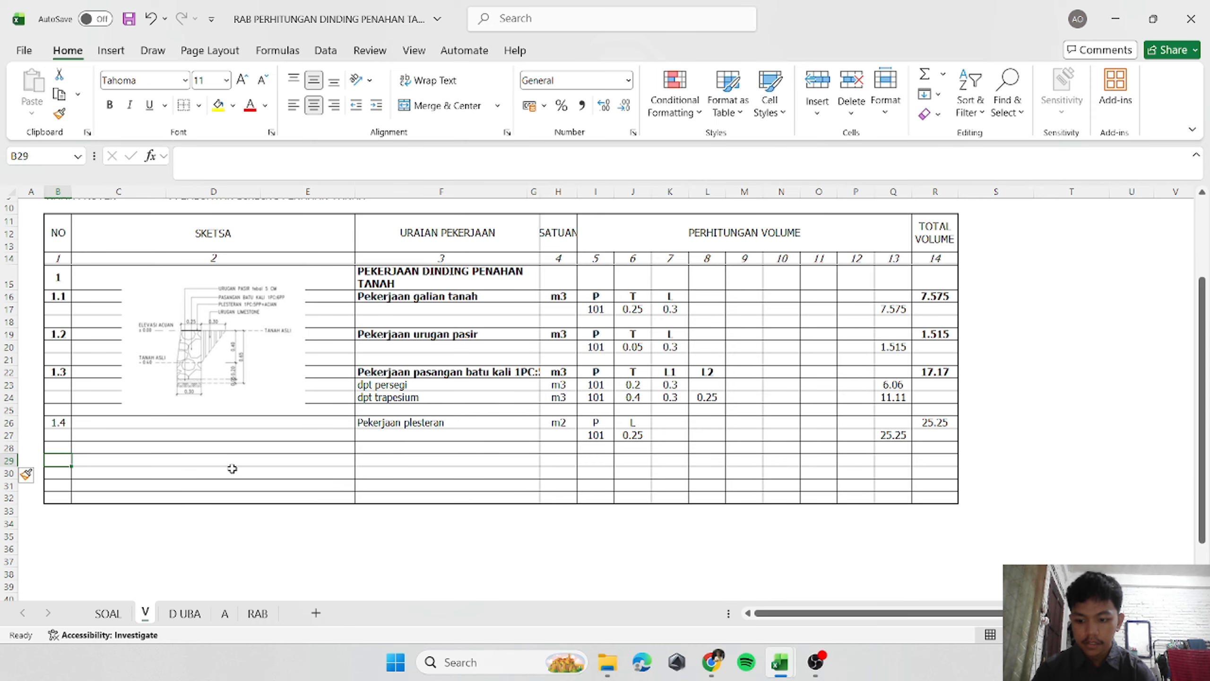
{"action": "type", "text": "1."}
{"action": "key", "text": "Tab"}
{"action": "key", "text": "Tab"}
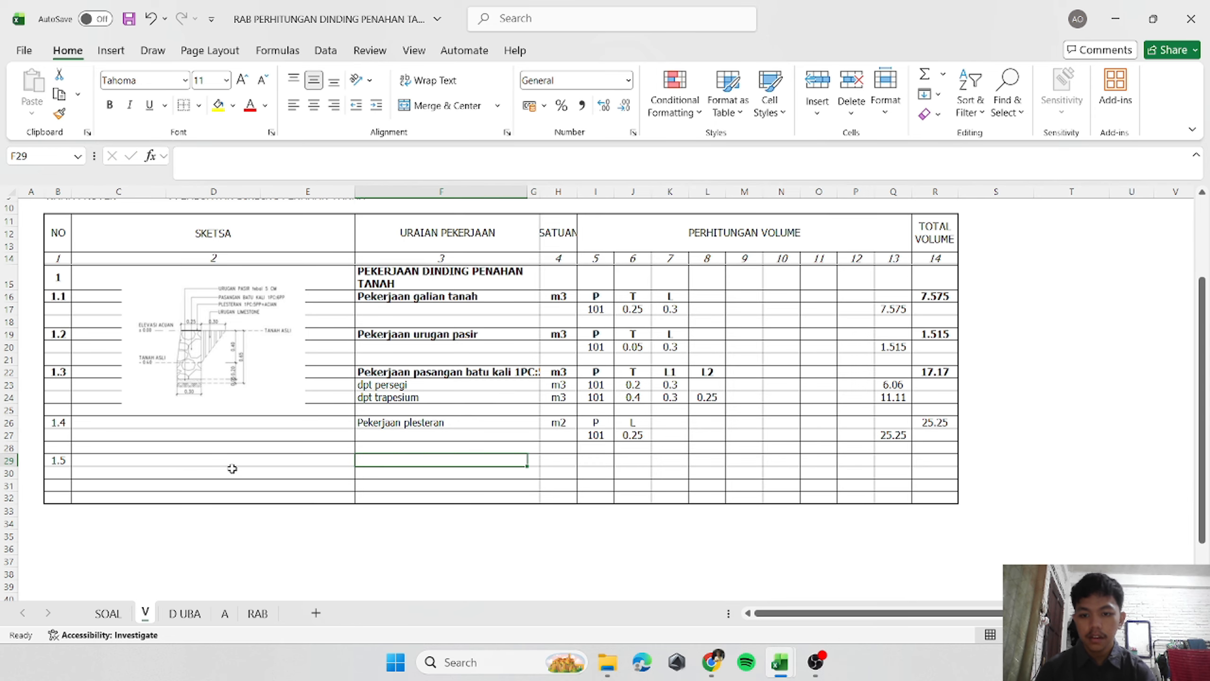
{"action": "type", "text": "Pe"}
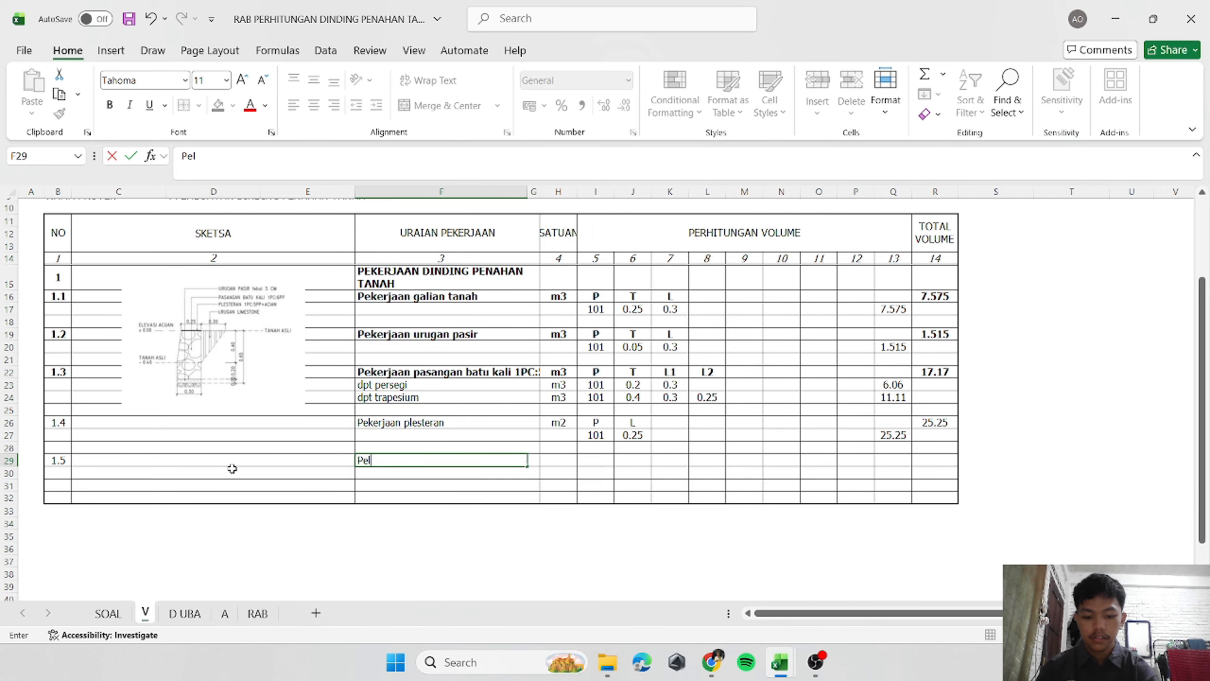
{"action": "type", "text": "kerjaan"}
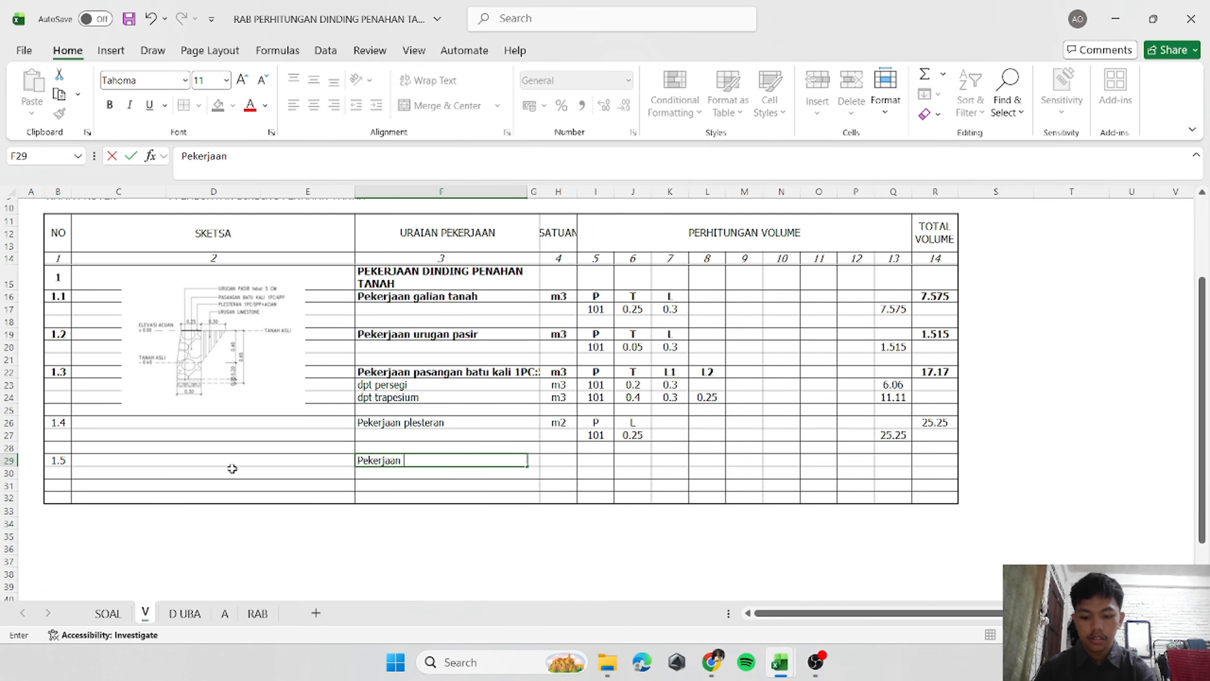
{"action": "type", "text": " acian"}
{"action": "key", "text": "Tab"}
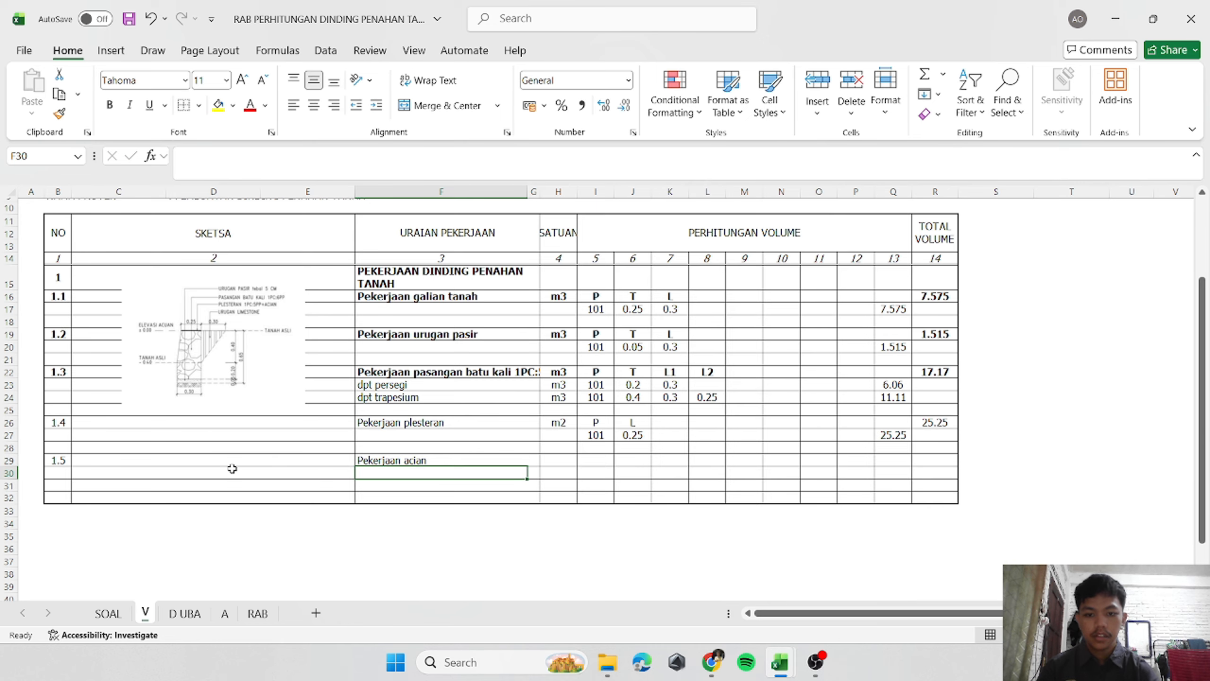
{"action": "key", "text": "Tab"}
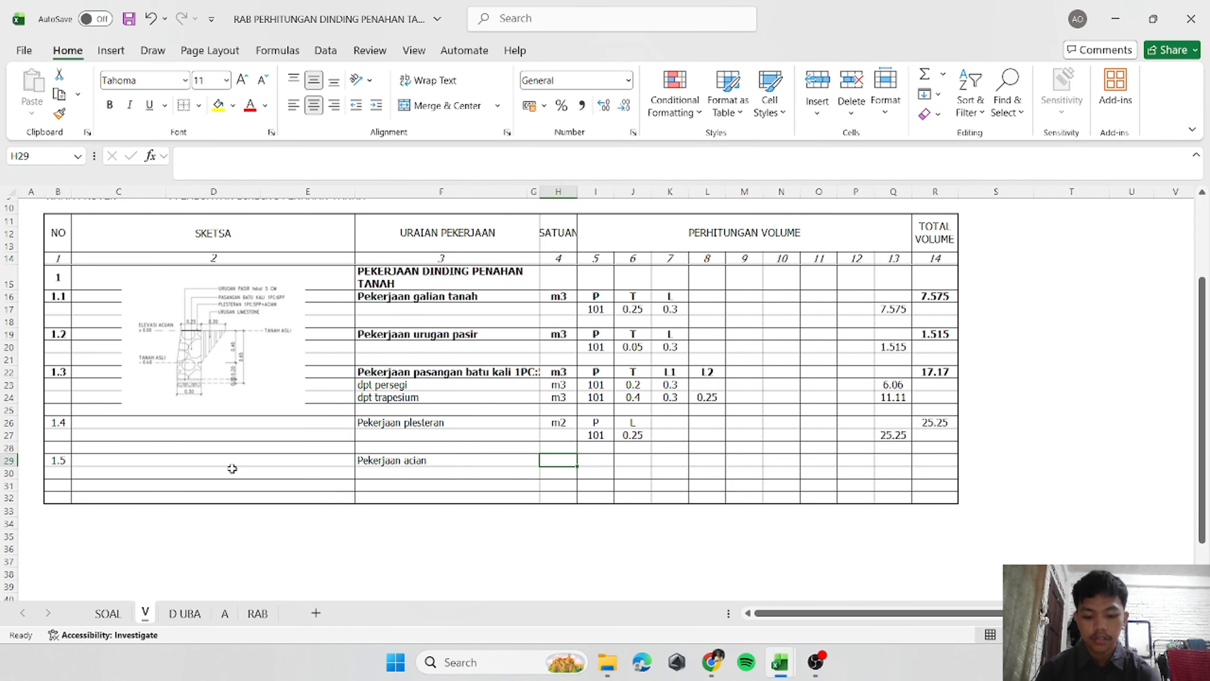
{"action": "type", "text": "m2"}
{"action": "key", "text": "Tab"}
Label the acian dimension columns P in I29 and L in J29.
{"action": "type", "text": "P"}
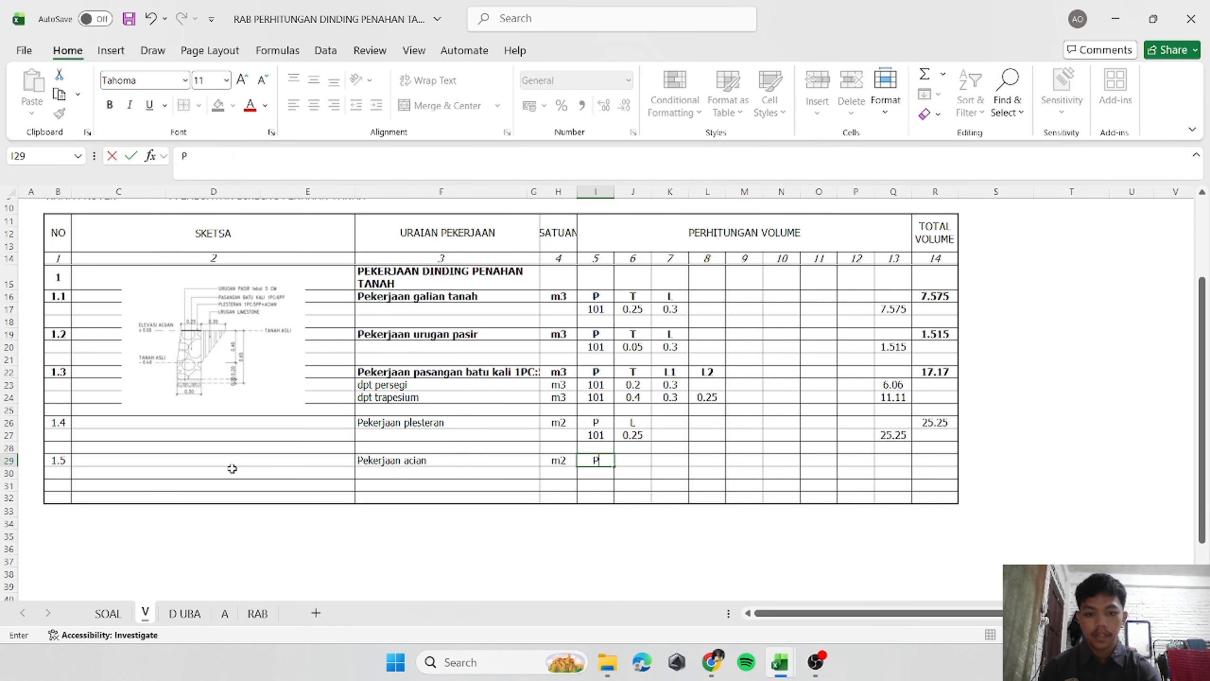
{"action": "key", "text": "Tab"}
{"action": "type", "text": "L"}
{"action": "key", "text": "Return"}
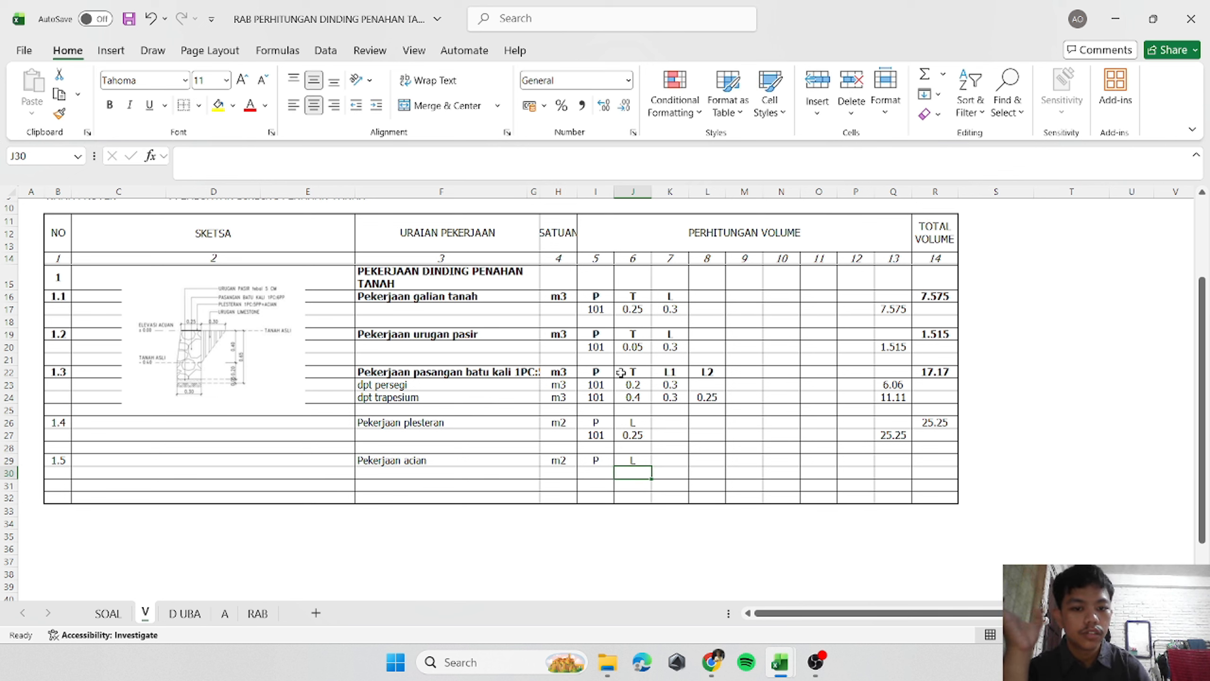
After comparing the dimension headings of items 1.3 and 1.1, enter 101 in I30 and 0.25 in J30 for acian.
{"action": "left_click_drag", "start_coordinate": [597, 372], "coordinate": [709, 371]}
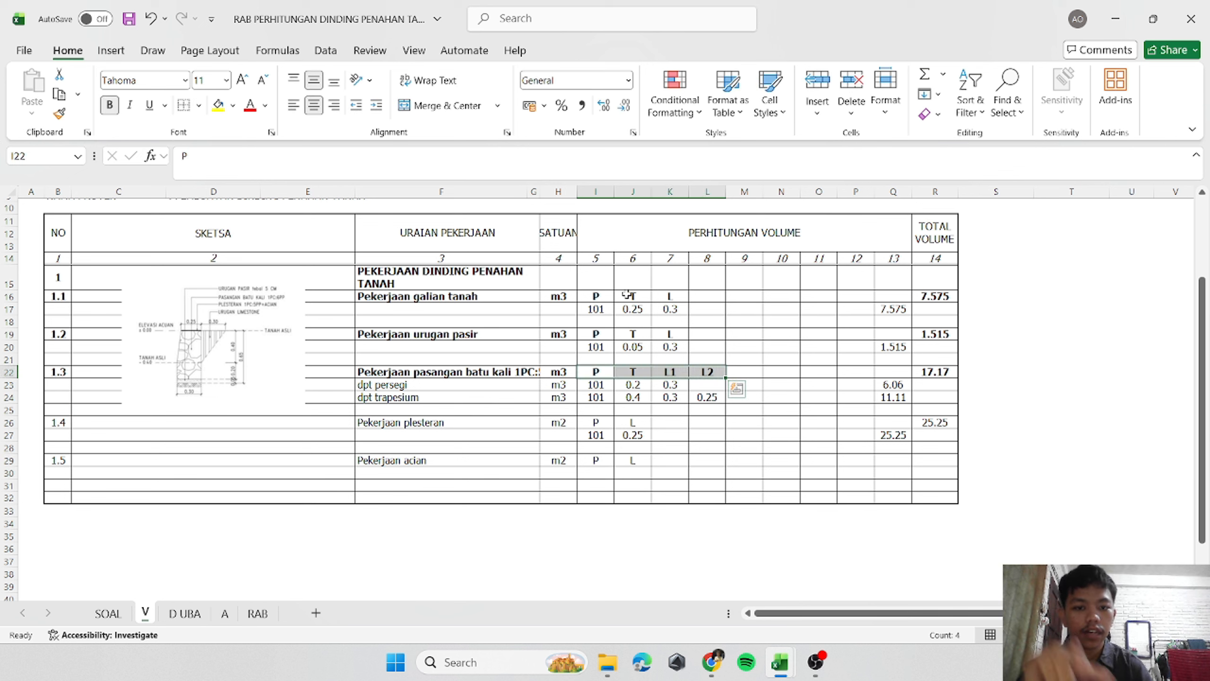
{"action": "left_click_drag", "start_coordinate": [595, 296], "coordinate": [791, 296]}
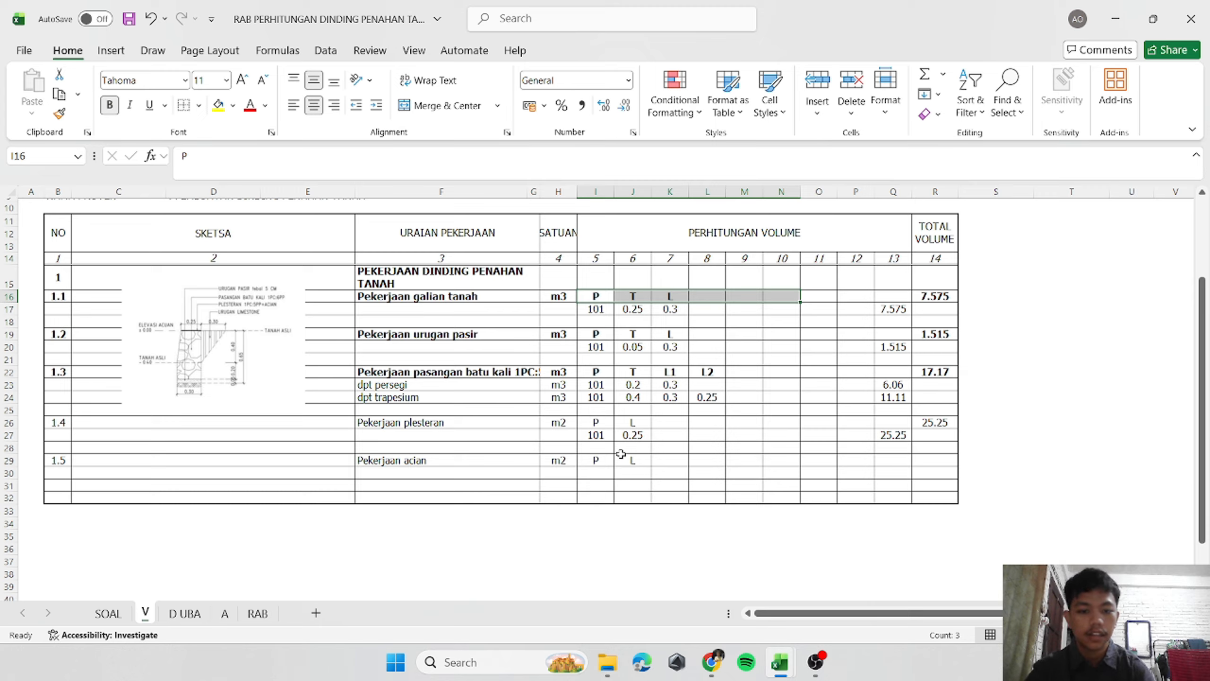
{"action": "left_click", "coordinate": [608, 473]}
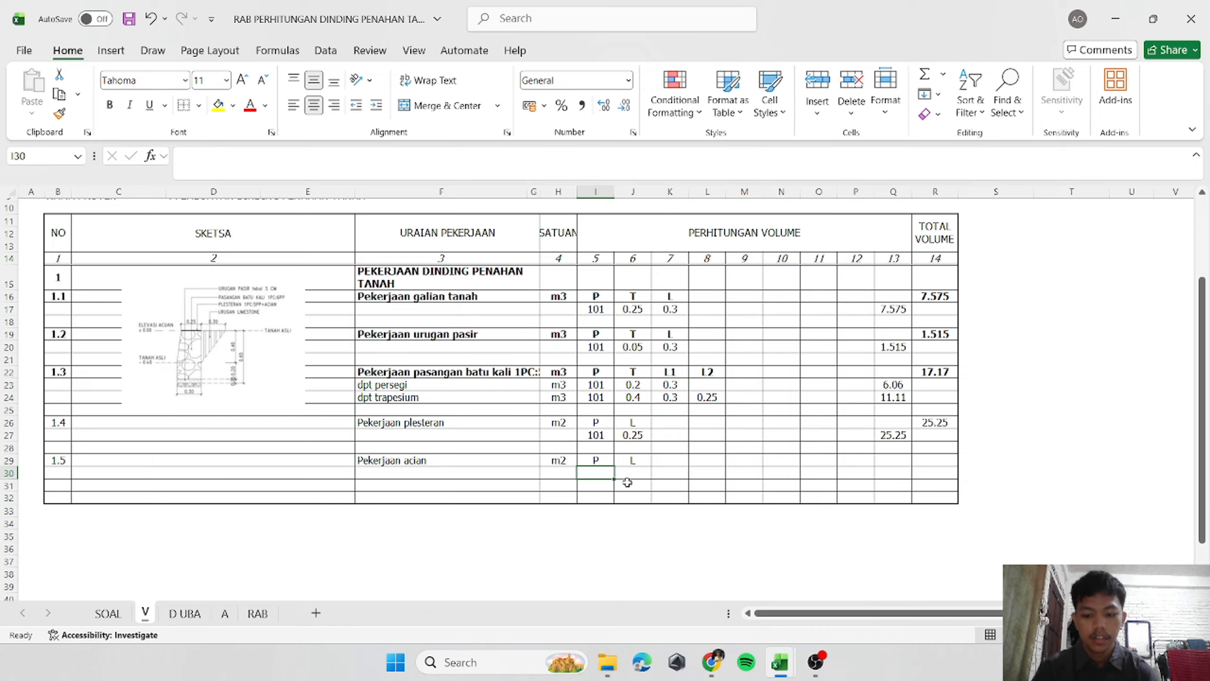
{"action": "type", "text": "101"}
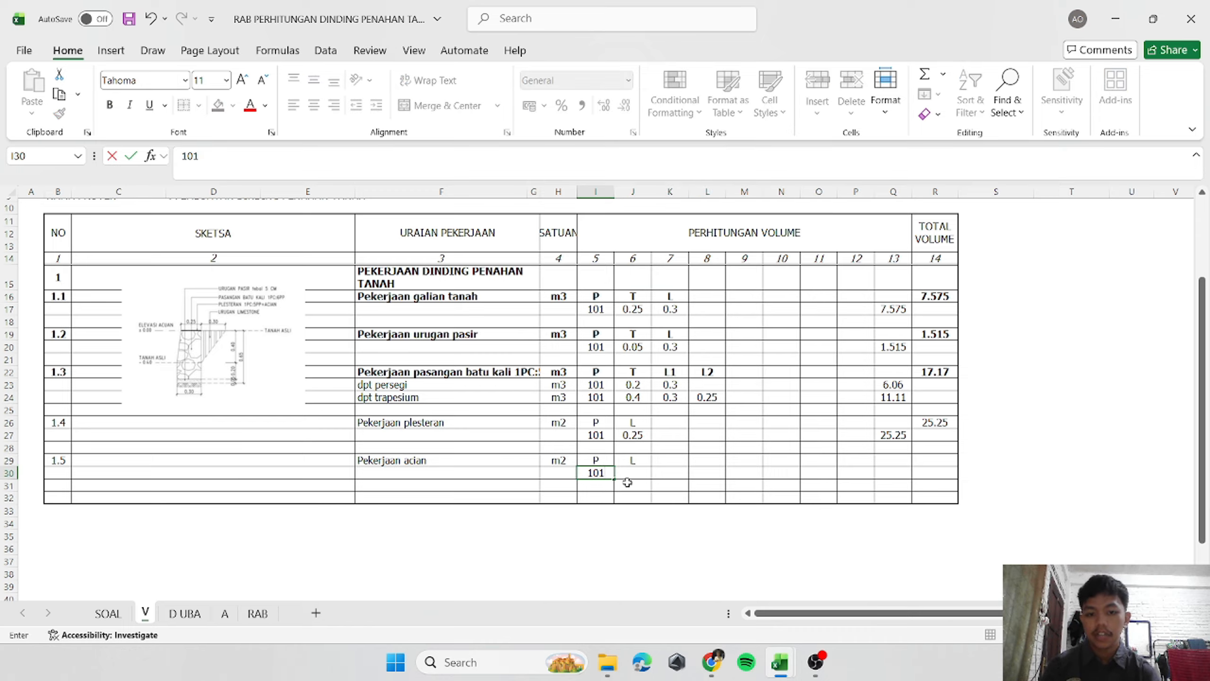
{"action": "key", "text": "Tab"}
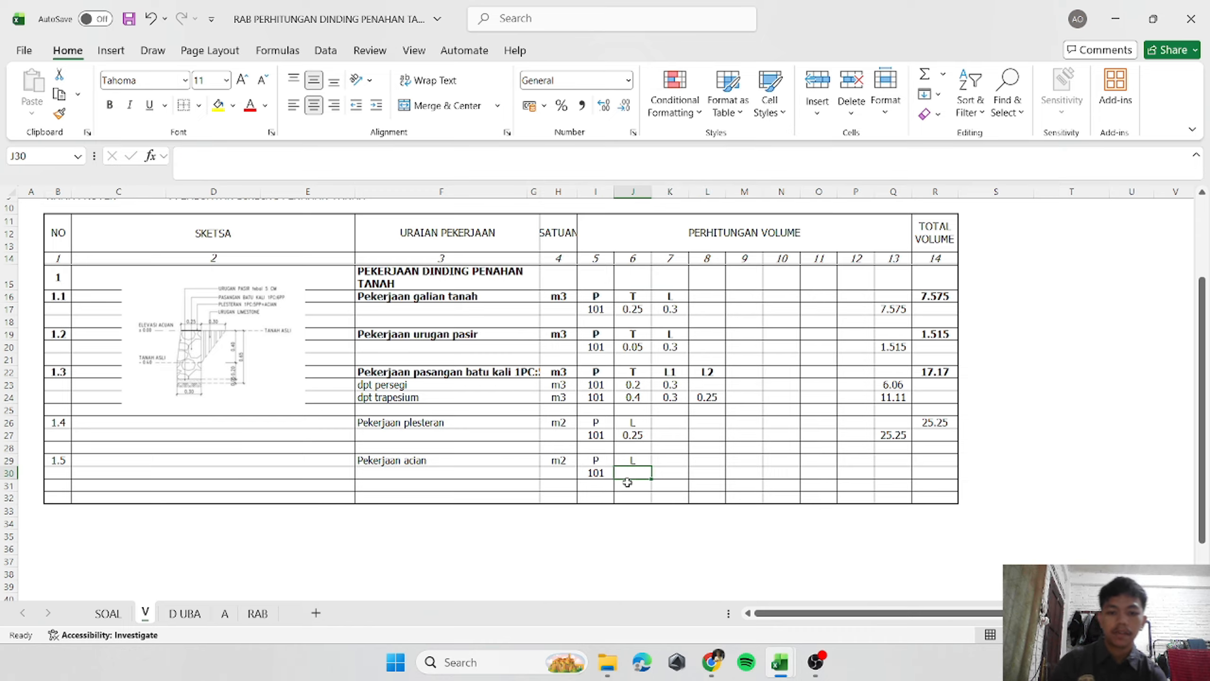
{"action": "type", "text": "0.25"}
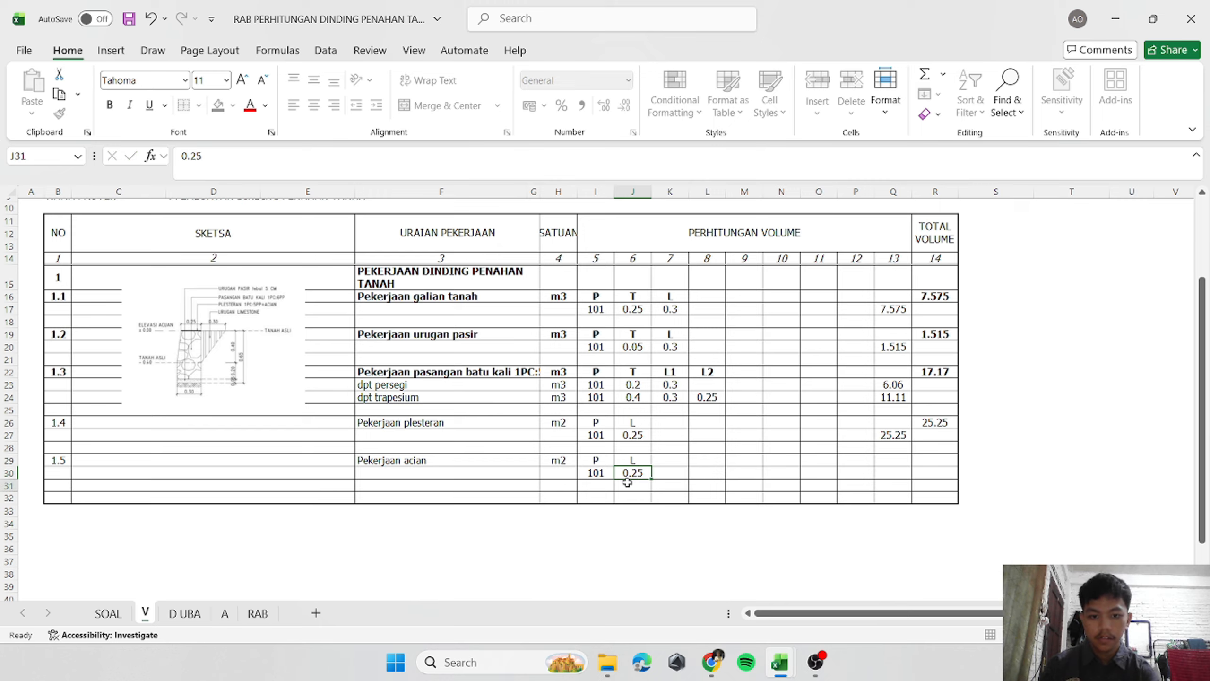
{"action": "key", "text": "Tab"}
Calculate the acian area in cell Q30 with the formula =I30*J30.
{"action": "key", "text": "Right"}
{"action": "key", "text": "Right"}
{"action": "key", "text": "Right"}
{"action": "key", "text": "Right"}
{"action": "key", "text": "Right"}
{"action": "key", "text": "Right"}
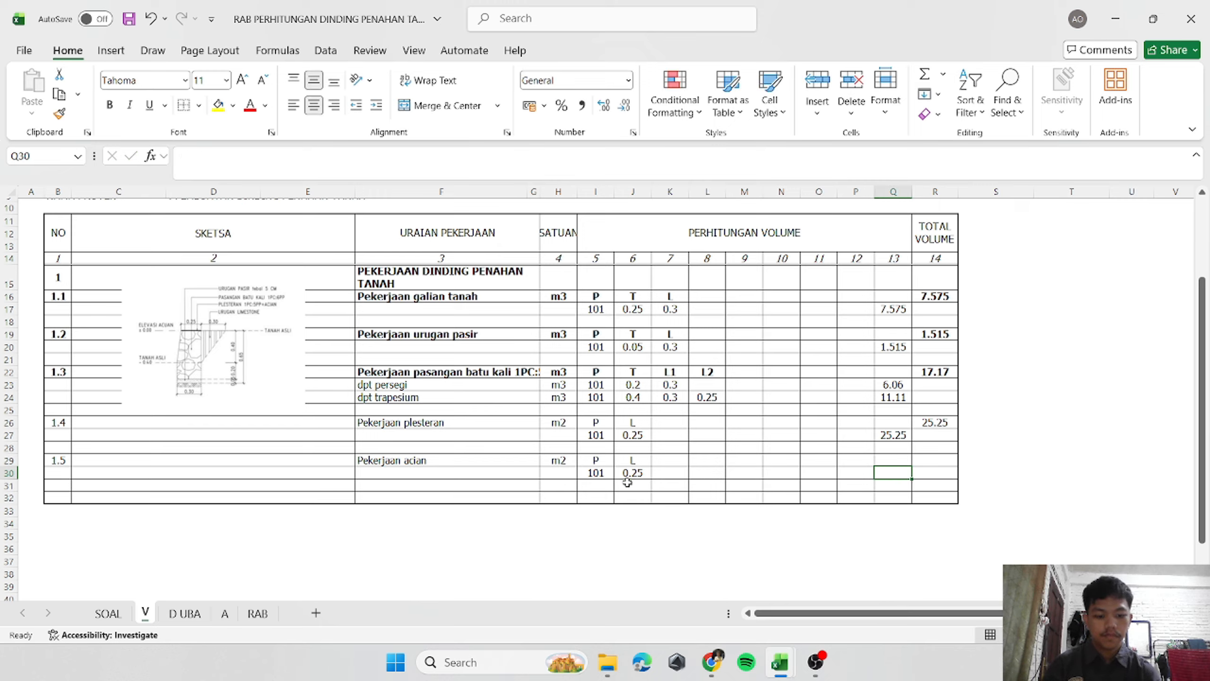
{"action": "type", "text": "="}
{"action": "key", "text": "Left"}
{"action": "key", "text": "Left"}
{"action": "key", "text": "Left"}
{"action": "key", "text": "Left"}
{"action": "key", "text": "Left"}
{"action": "key", "text": "Left"}
{"action": "key", "text": "Left"}
{"action": "key", "text": "Left"}
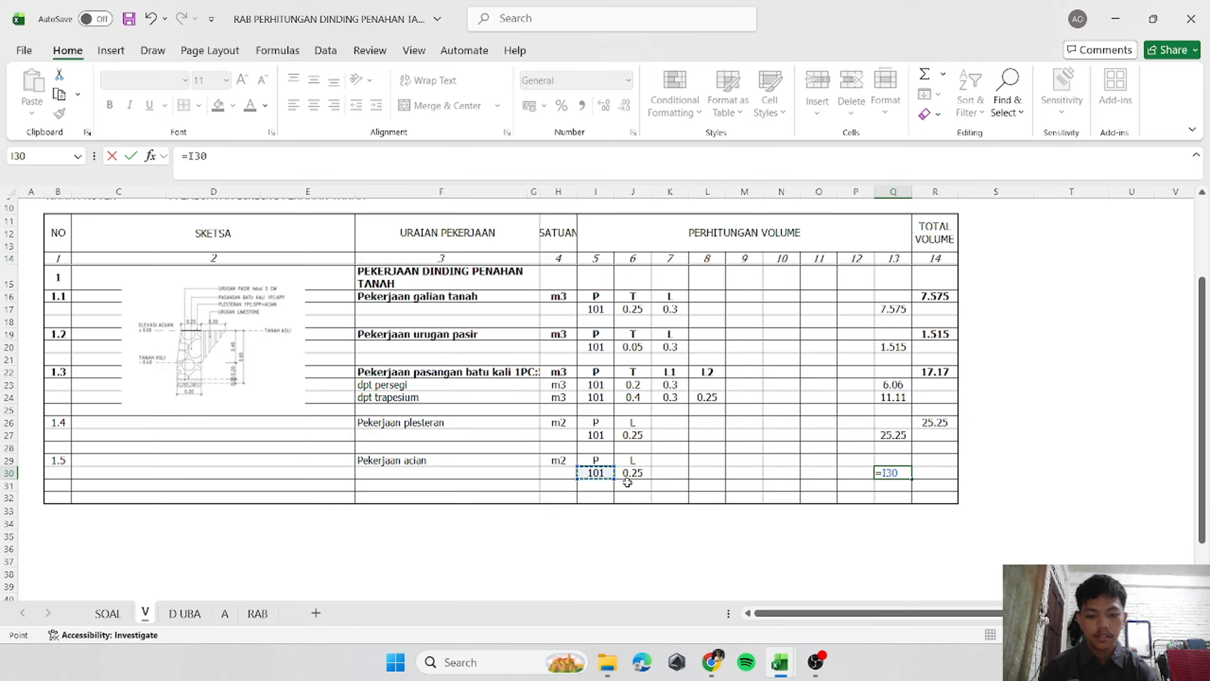
{"action": "type", "text": "*"}
{"action": "key", "text": "Left"}
{"action": "key", "text": "Left"}
{"action": "key", "text": "Left"}
{"action": "key", "text": "Left"}
{"action": "key", "text": "Left"}
{"action": "key", "text": "Left"}
{"action": "key", "text": "Left"}
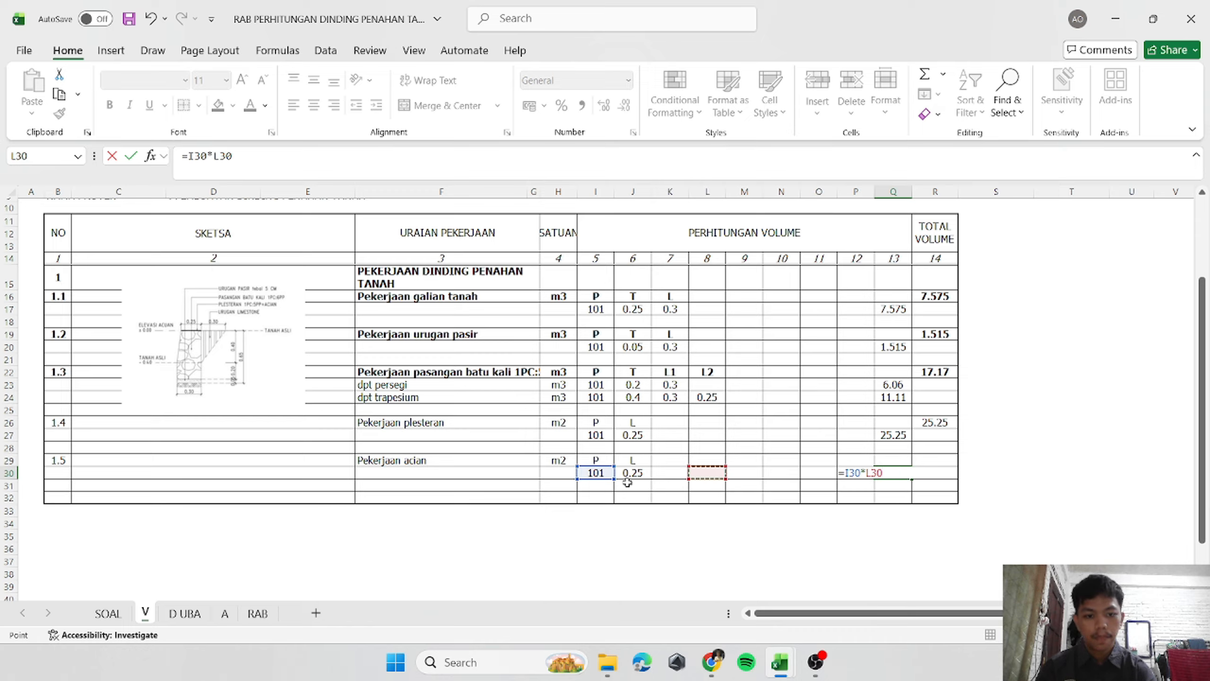
{"action": "key", "text": "Return"}
Link the acian total in cell R29 to the calculated area with =Q30.
{"action": "key", "text": "Right"}
{"action": "key", "text": "Up"}
{"action": "key", "text": "Up"}
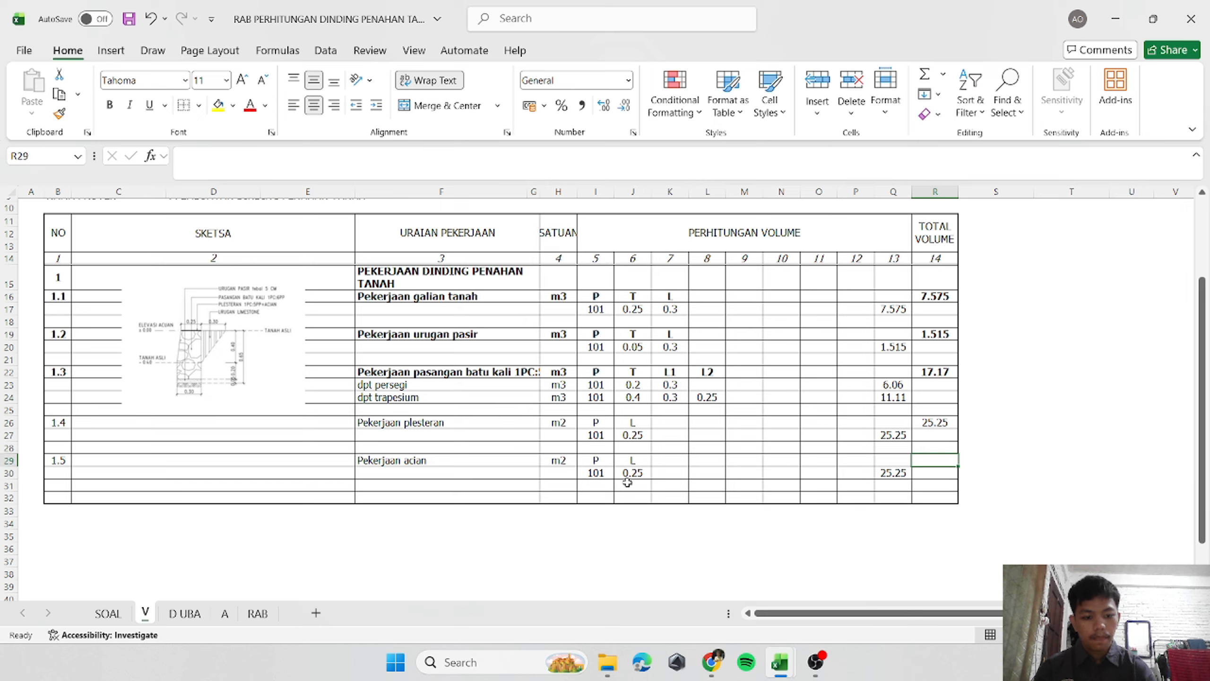
{"action": "type", "text": "="}
{"action": "key", "text": "Left"}
{"action": "key", "text": "Down"}
{"action": "key", "text": "Return"}
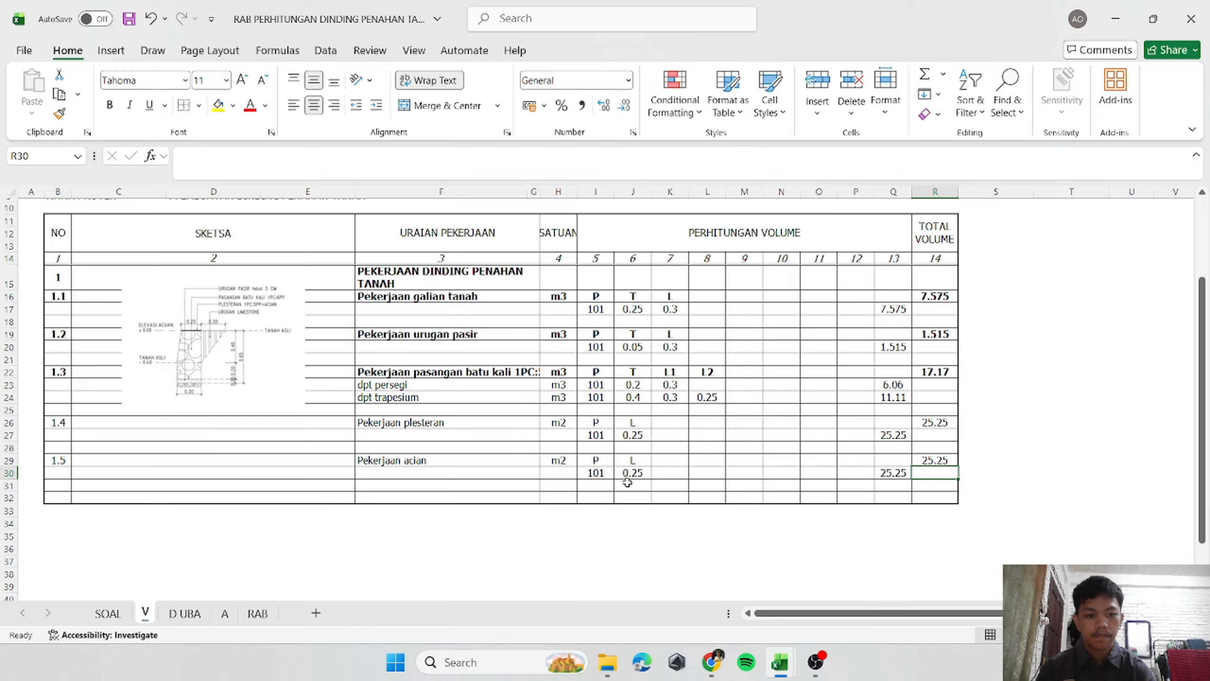
Insert a blank row above row 31 and enter item number 1.6 in B32.
{"action": "left_click", "coordinate": [9, 485]}
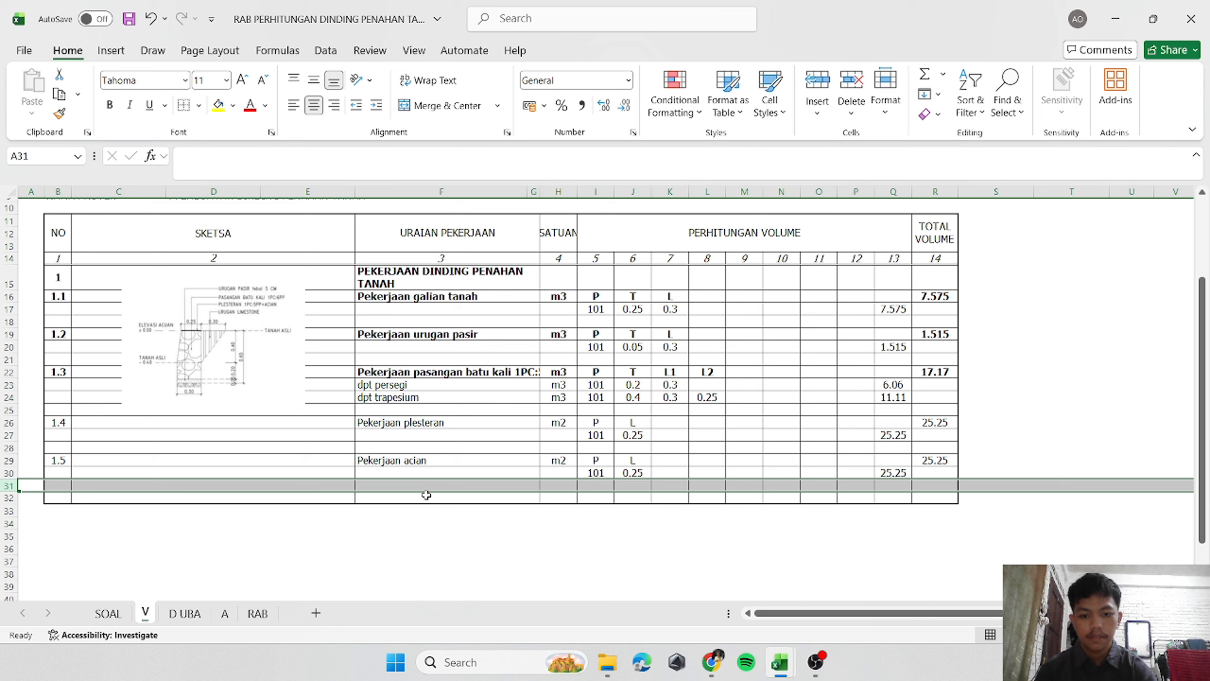
{"action": "key", "text": "ctrl+plus"}
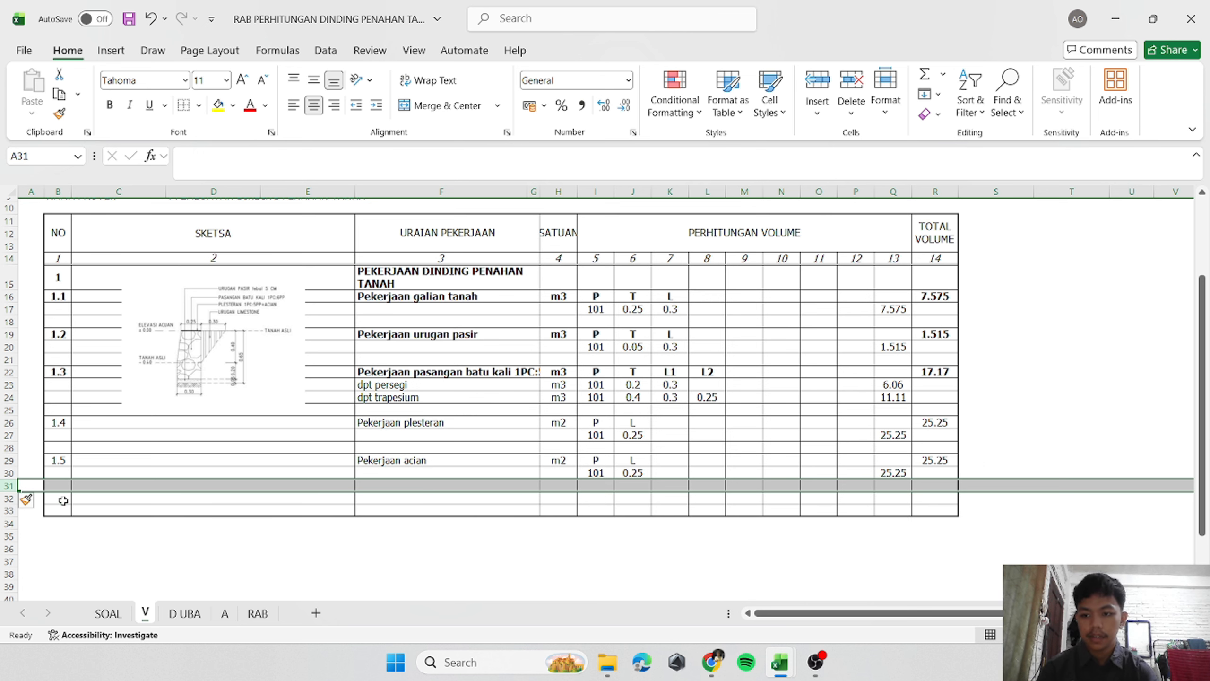
{"action": "left_click", "coordinate": [60, 498]}
{"action": "type", "text": "1.6"}
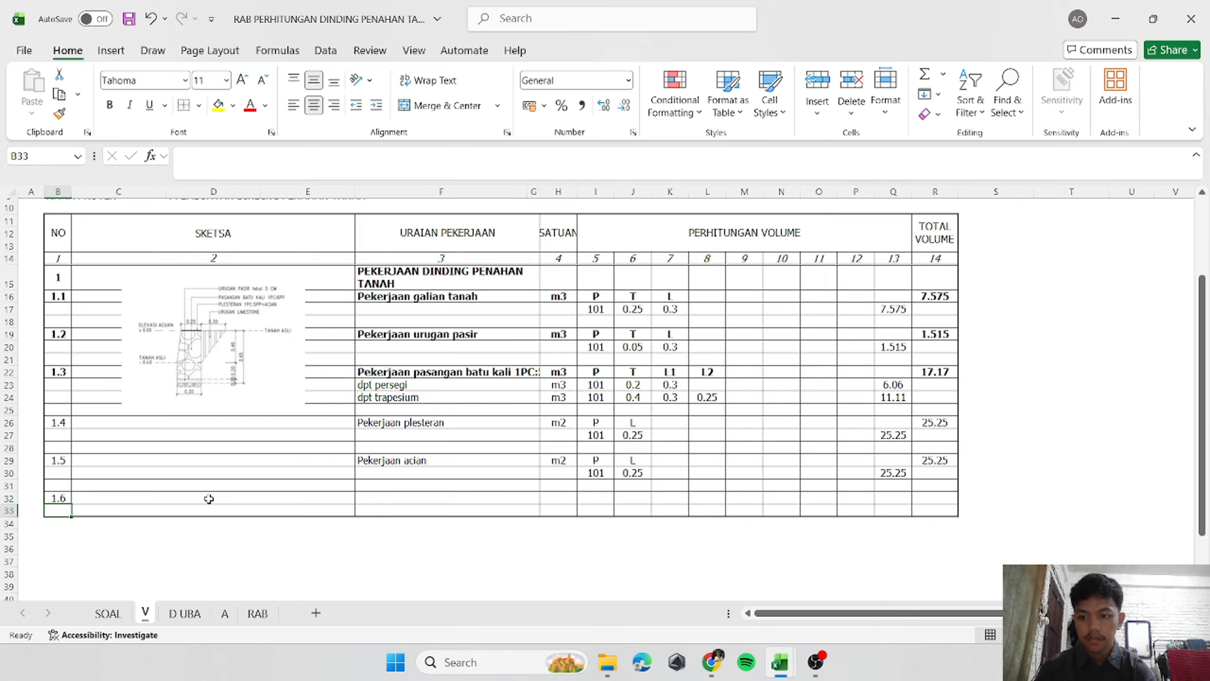
After checking the drawing on the SOAL sheet, describe item 1.6 as "Pekerjaan urugan limestone" in F32 with unit m3 in H32.
{"action": "key", "text": "Tab"}
{"action": "key", "text": "Tab"}
{"action": "key", "text": "Tab"}
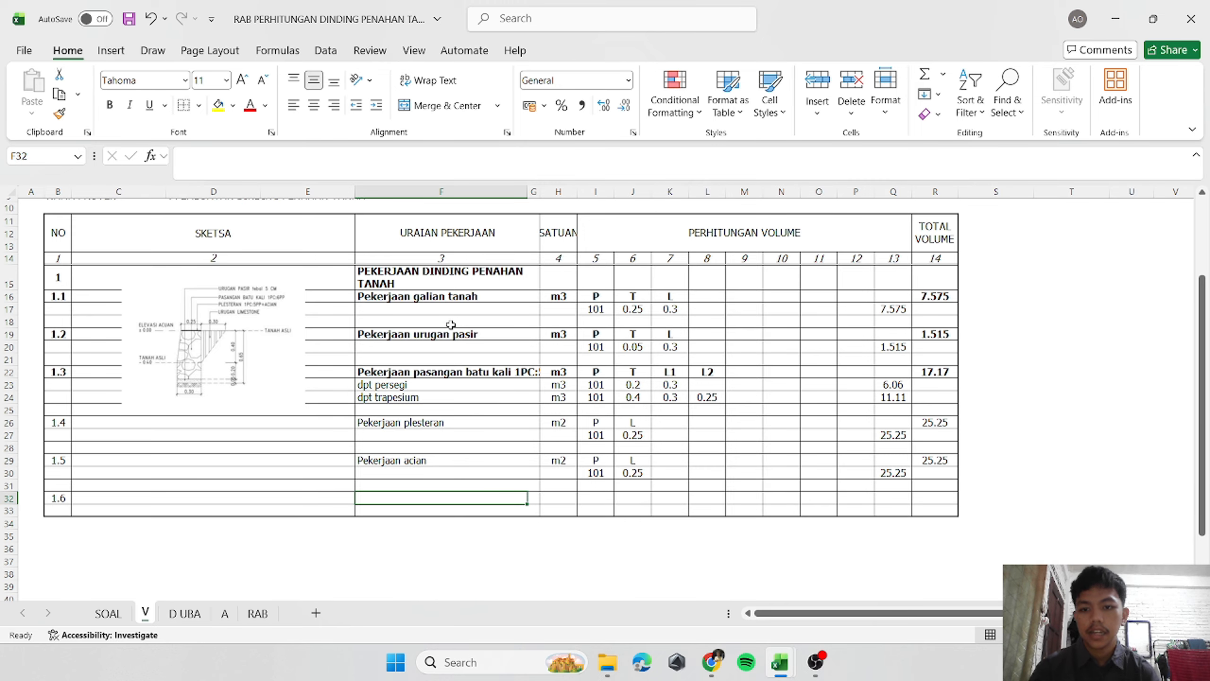
{"action": "left_click", "coordinate": [473, 307]}
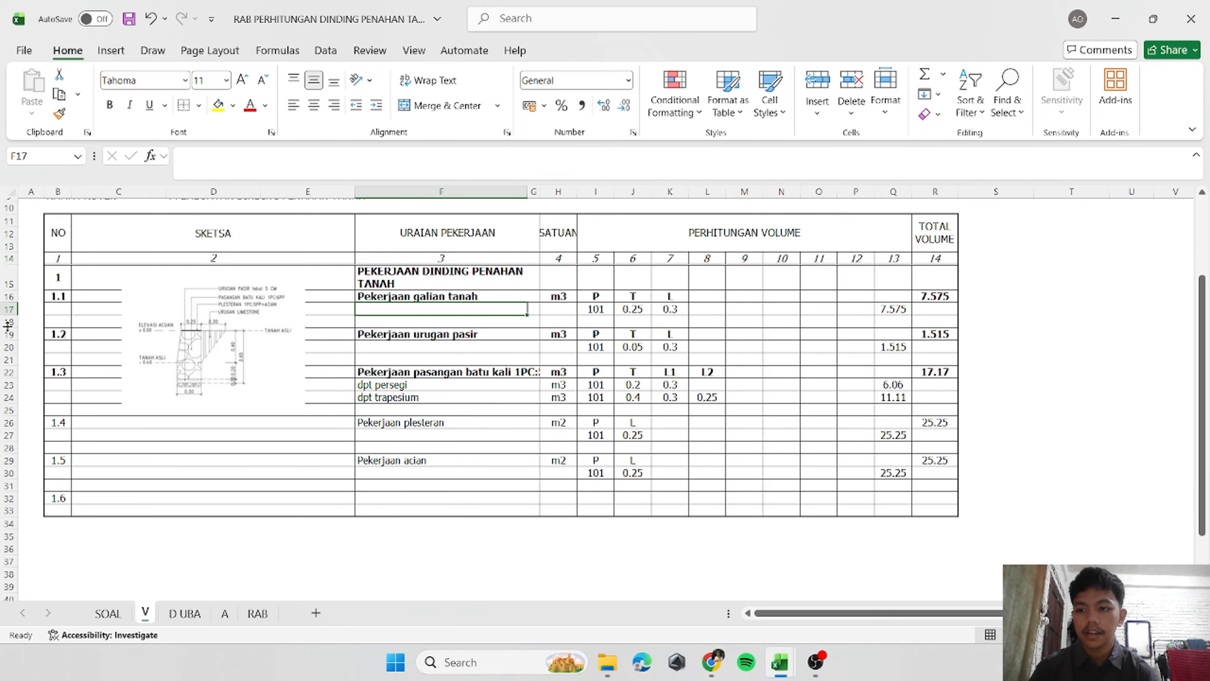
{"action": "left_click", "coordinate": [109, 614]}
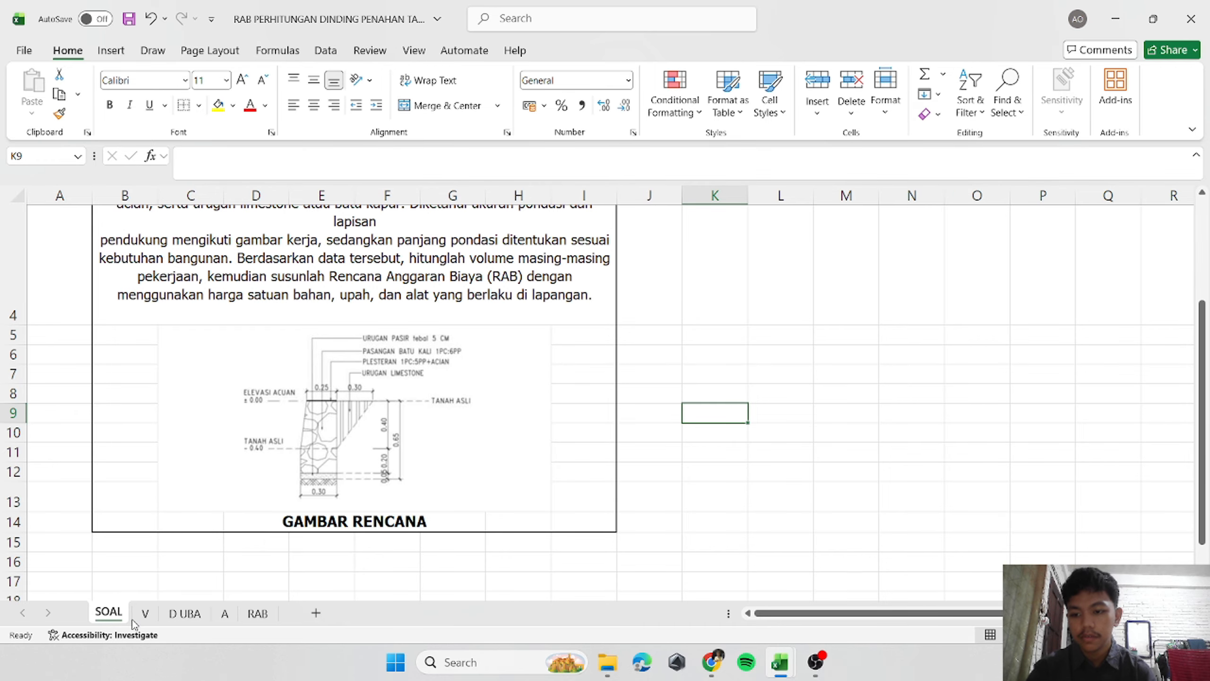
{"action": "left_click", "coordinate": [147, 614]}
{"action": "left_click", "coordinate": [372, 498]}
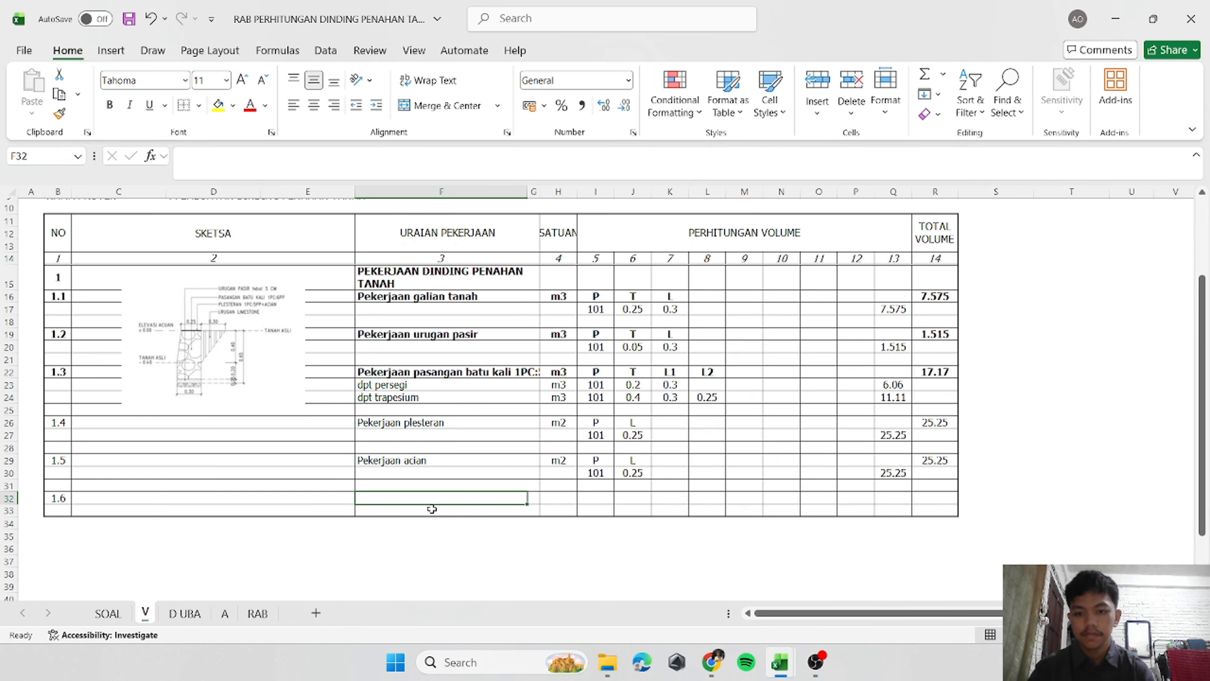
{"action": "type", "text": "Pe"}
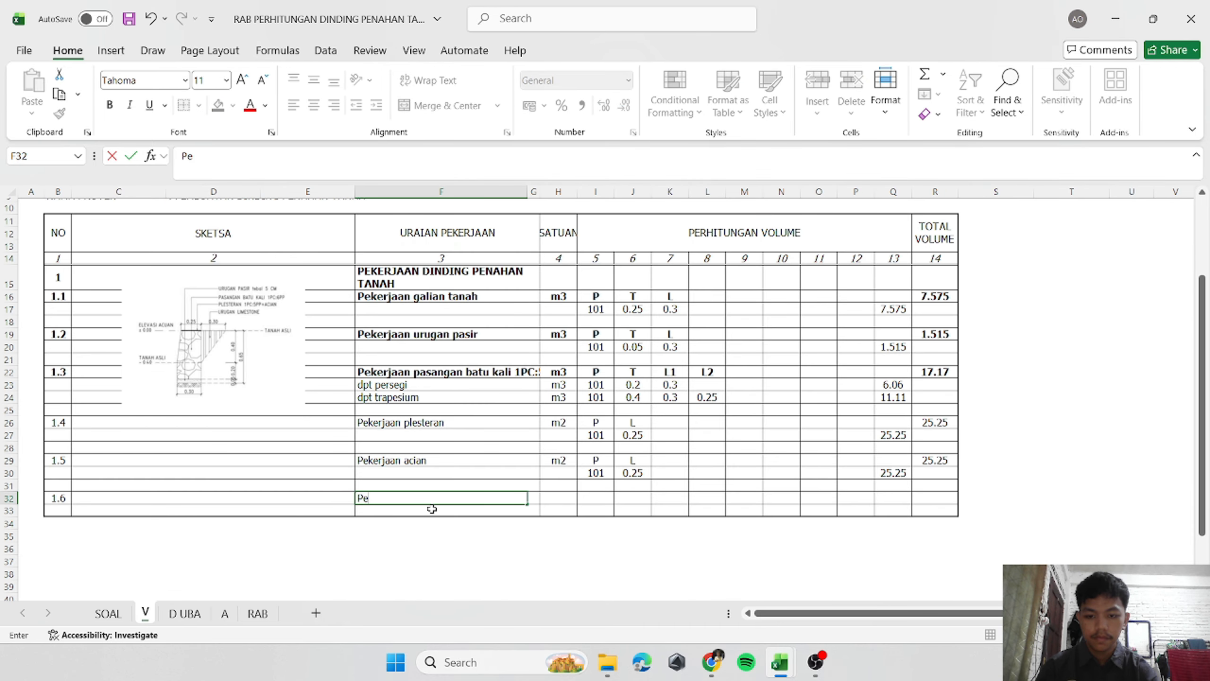
{"action": "type", "text": "kerjaan ur"}
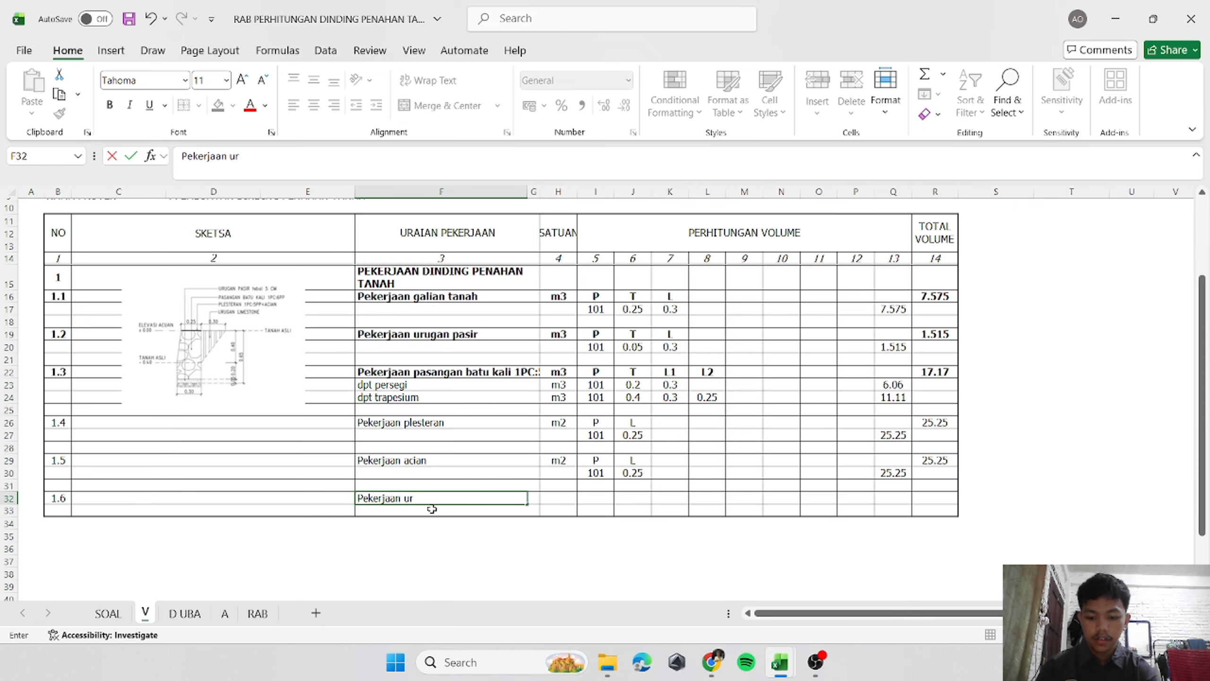
{"action": "type", "text": "ugan limes"}
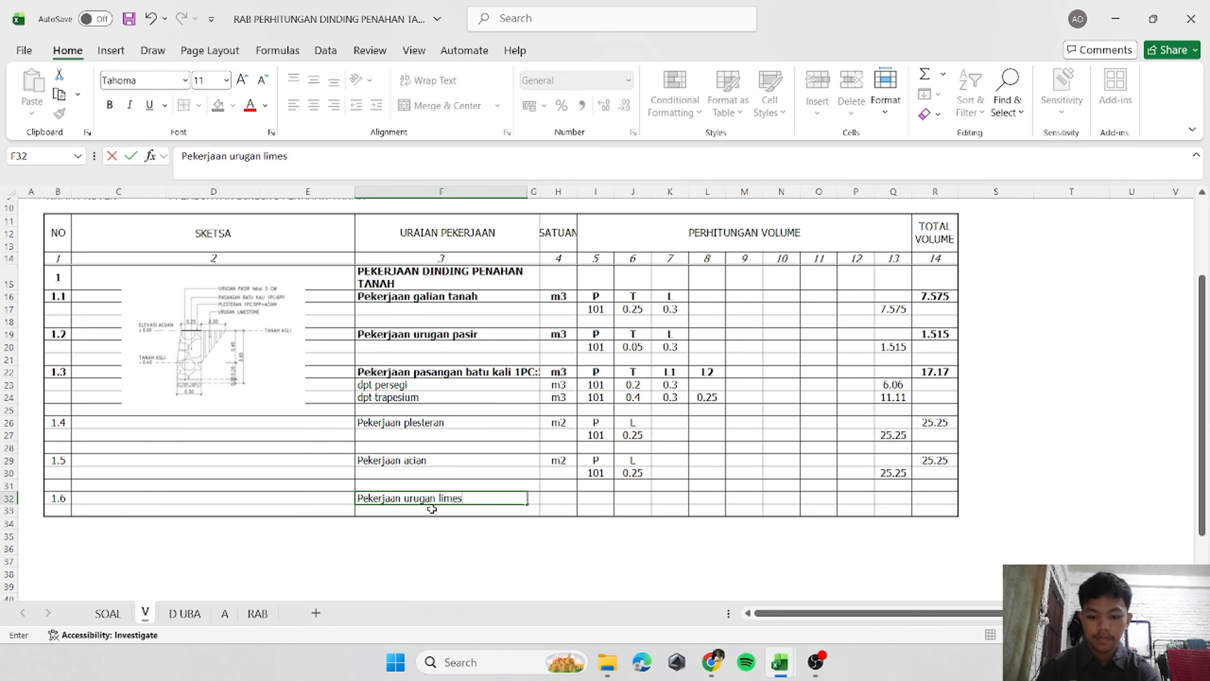
{"action": "type", "text": "tone"}
{"action": "key", "text": "Tab"}
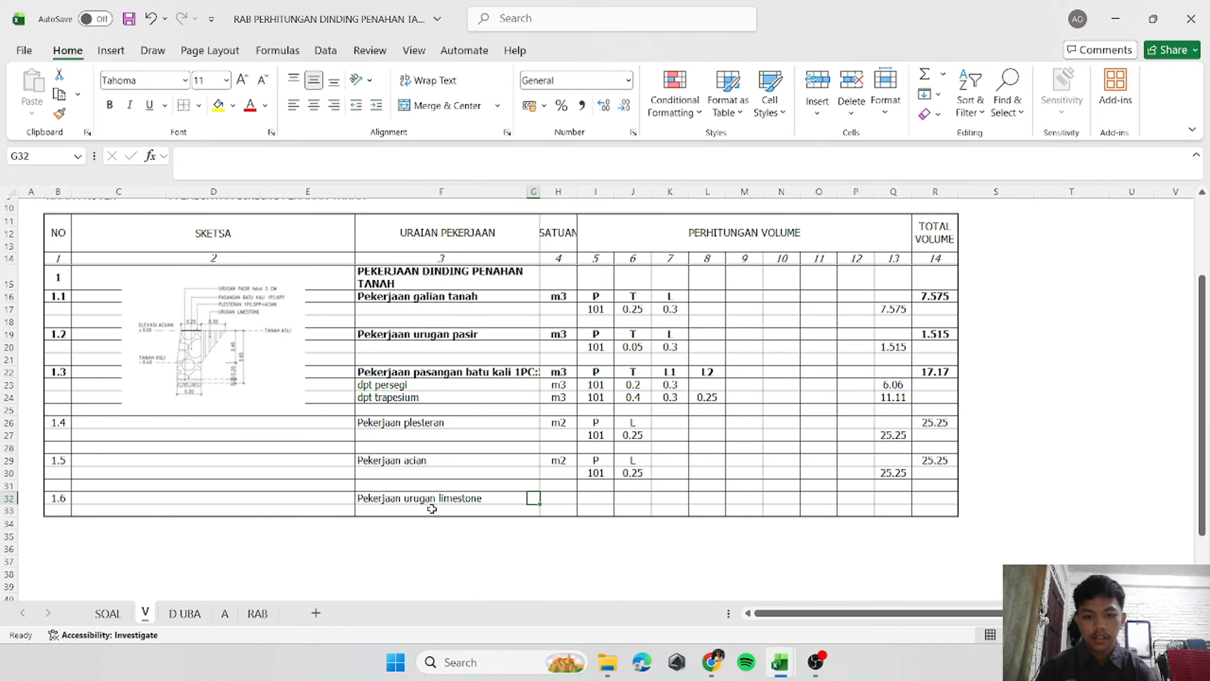
{"action": "type", "text": "m3"}
{"action": "key", "text": "Tab"}
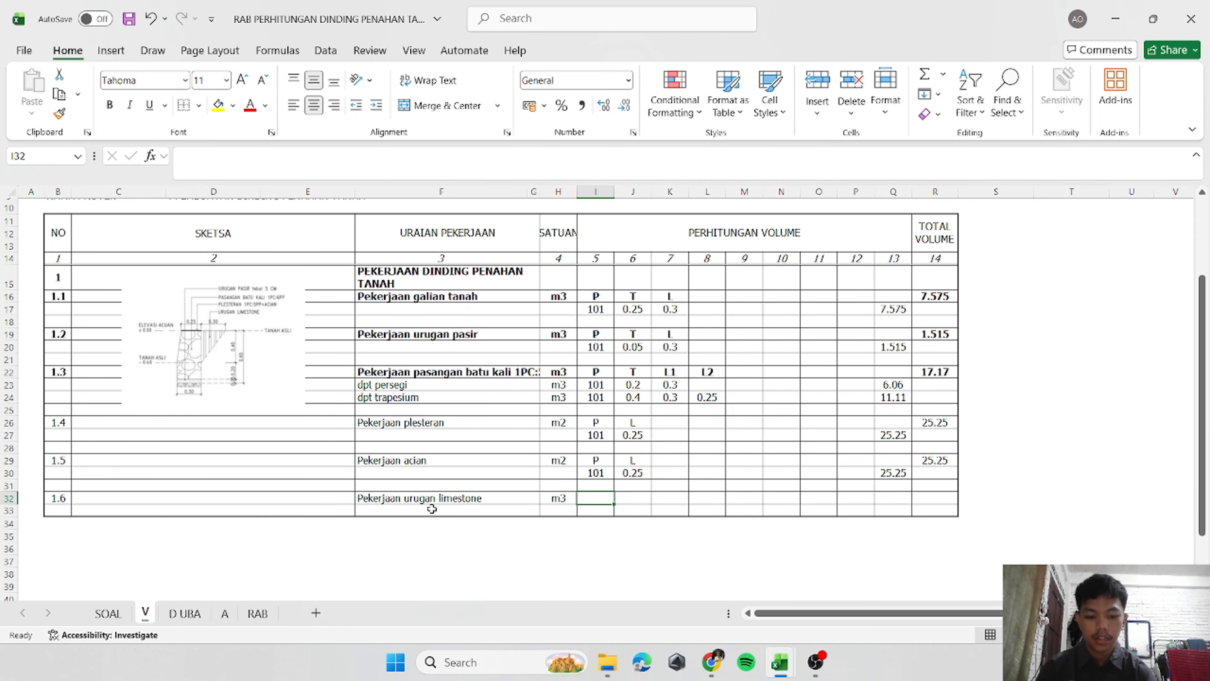
Label the limestone fill dimension columns P in I32, L in J32 and T in K32.
{"action": "type", "text": "P"}
{"action": "key", "text": "Tab"}
{"action": "type", "text": "L"}
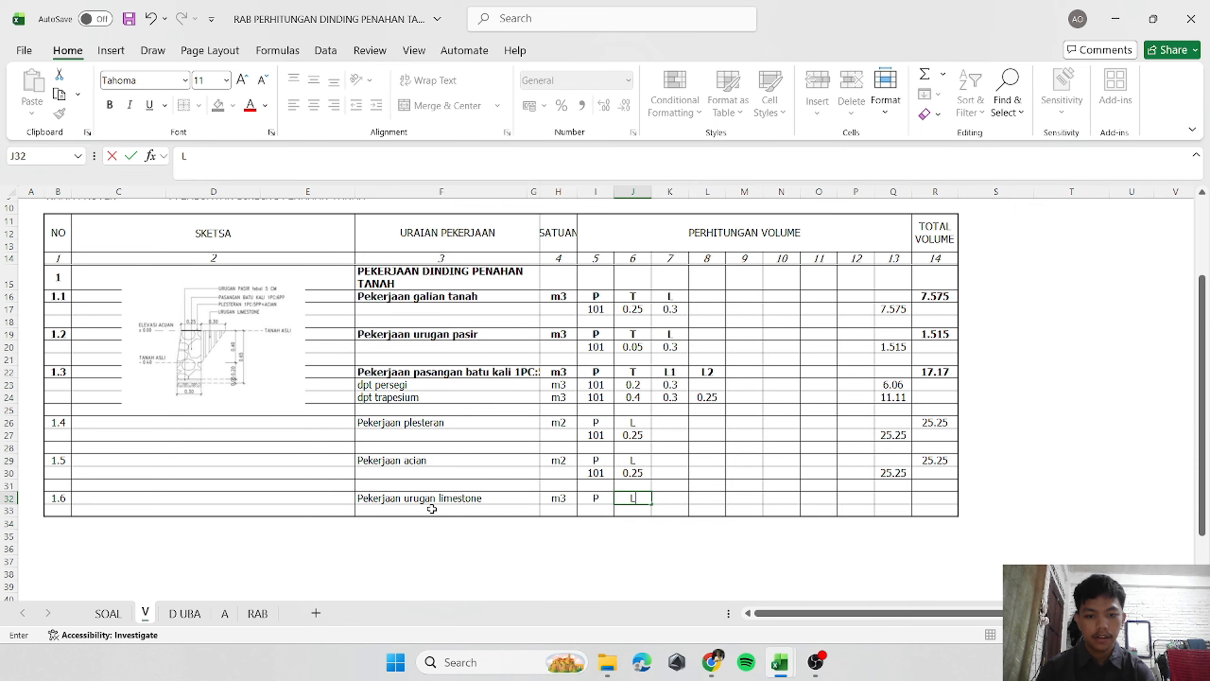
{"action": "key", "text": "Tab"}
{"action": "type", "text": "T"}
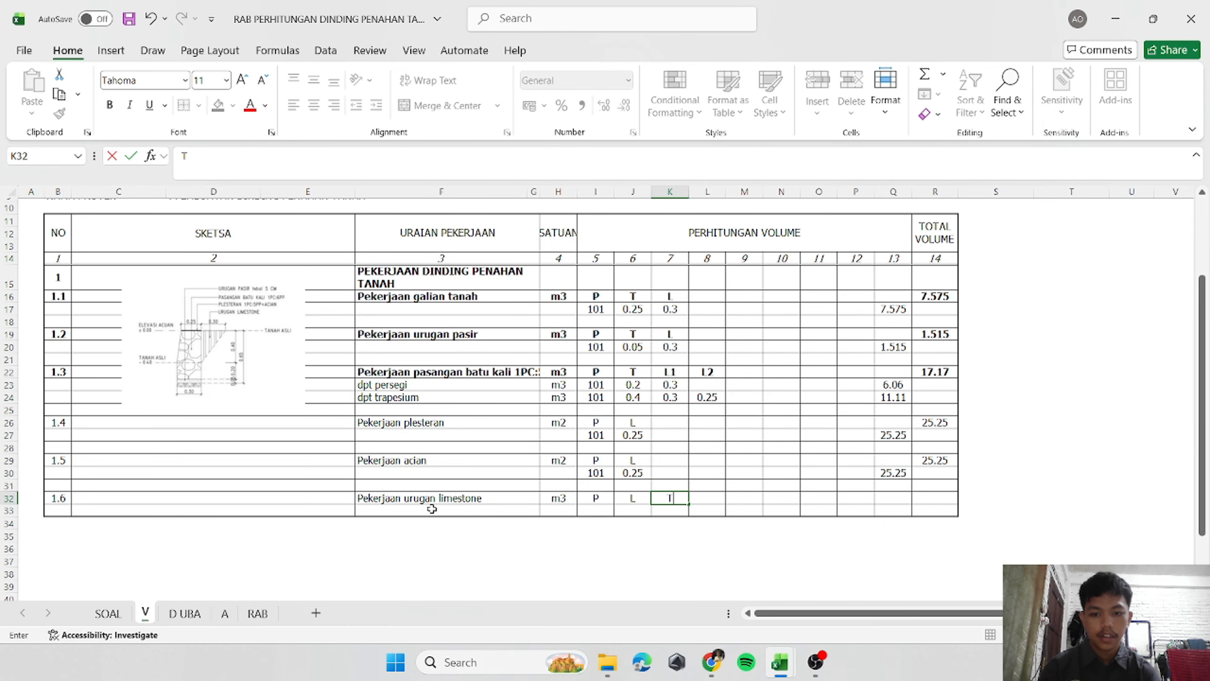
{"action": "key", "text": "Left"}
{"action": "key", "text": "Left"}
{"action": "key", "text": "Left"}
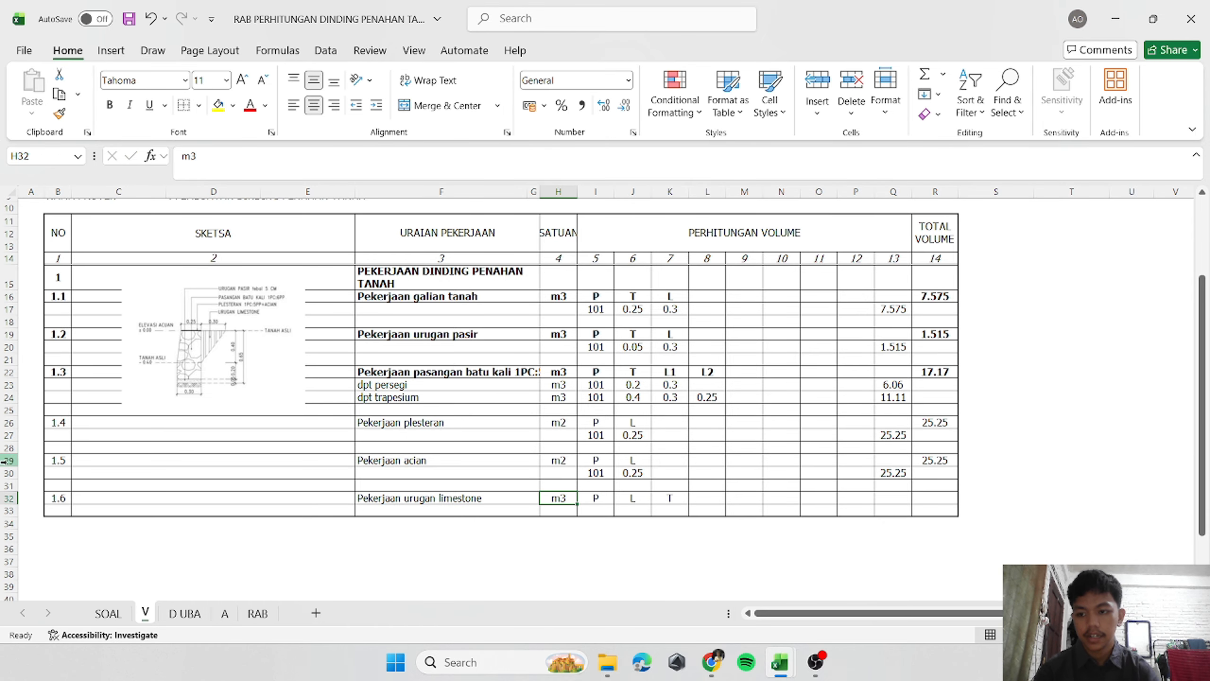
Make the acian row 29 and the plesteran row 26 bold.
{"action": "left_click", "coordinate": [4, 461]}
{"action": "key", "text": "ctrl+b"}
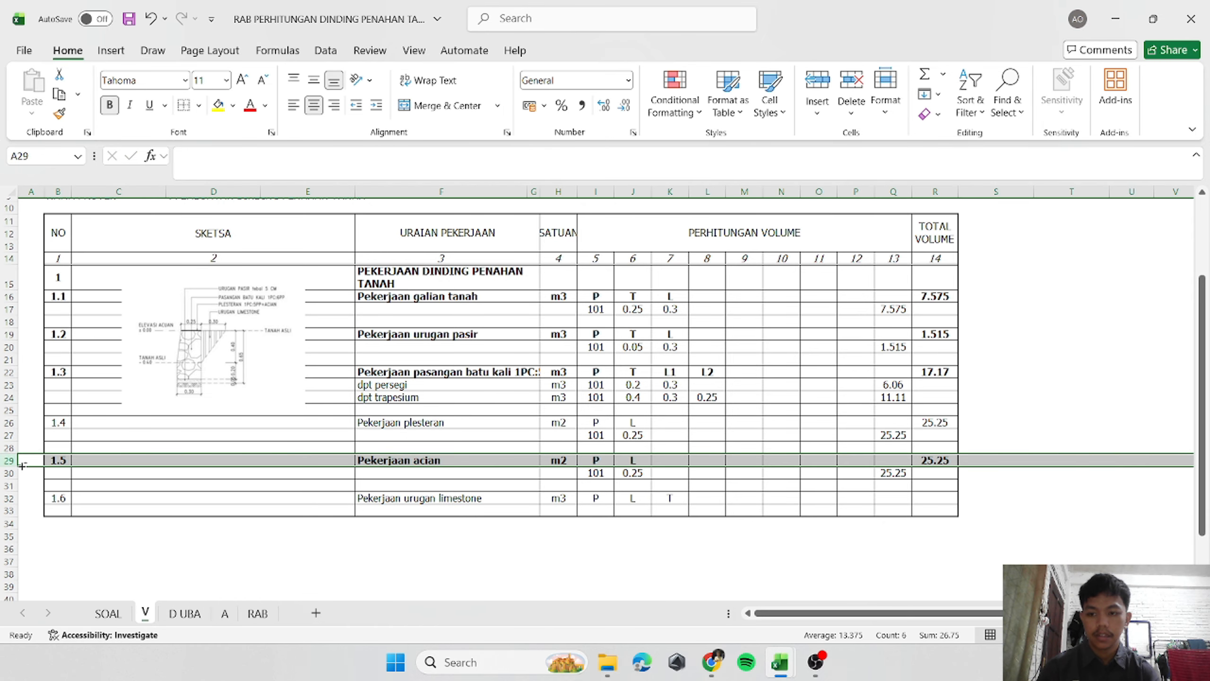
{"action": "left_click", "coordinate": [9, 422]}
{"action": "key", "text": "ctrl+b"}
{"action": "left_click", "coordinate": [506, 459]}
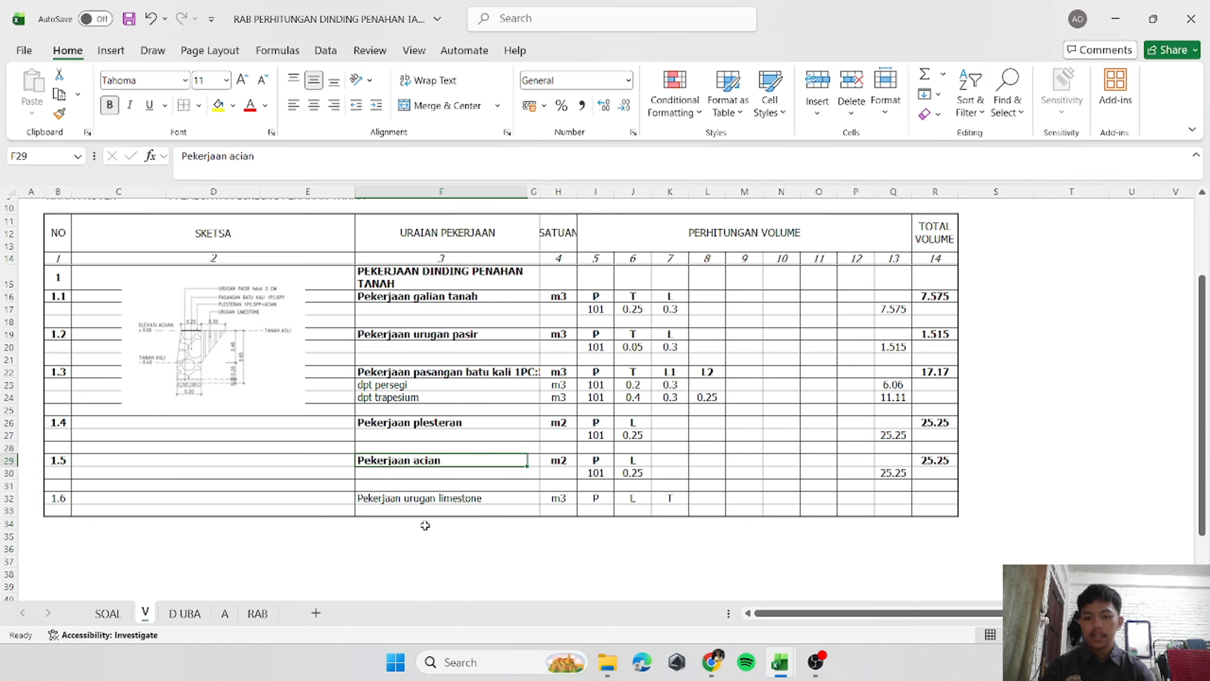
After consulting the SOAL drawing, enter the limestone fill dimensions 101 in I33, 0.3 in J33 and 0.4 in K33.
{"action": "left_click", "coordinate": [111, 614]}
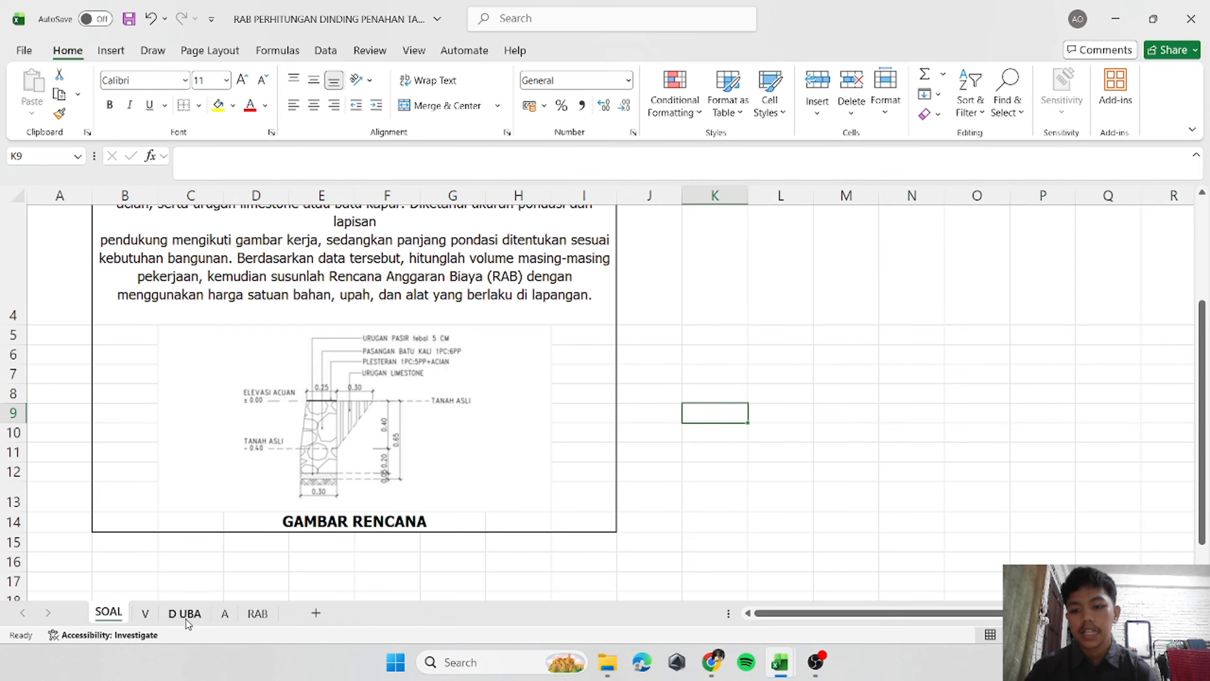
{"action": "left_click", "coordinate": [144, 613]}
{"action": "left_click", "coordinate": [603, 511]}
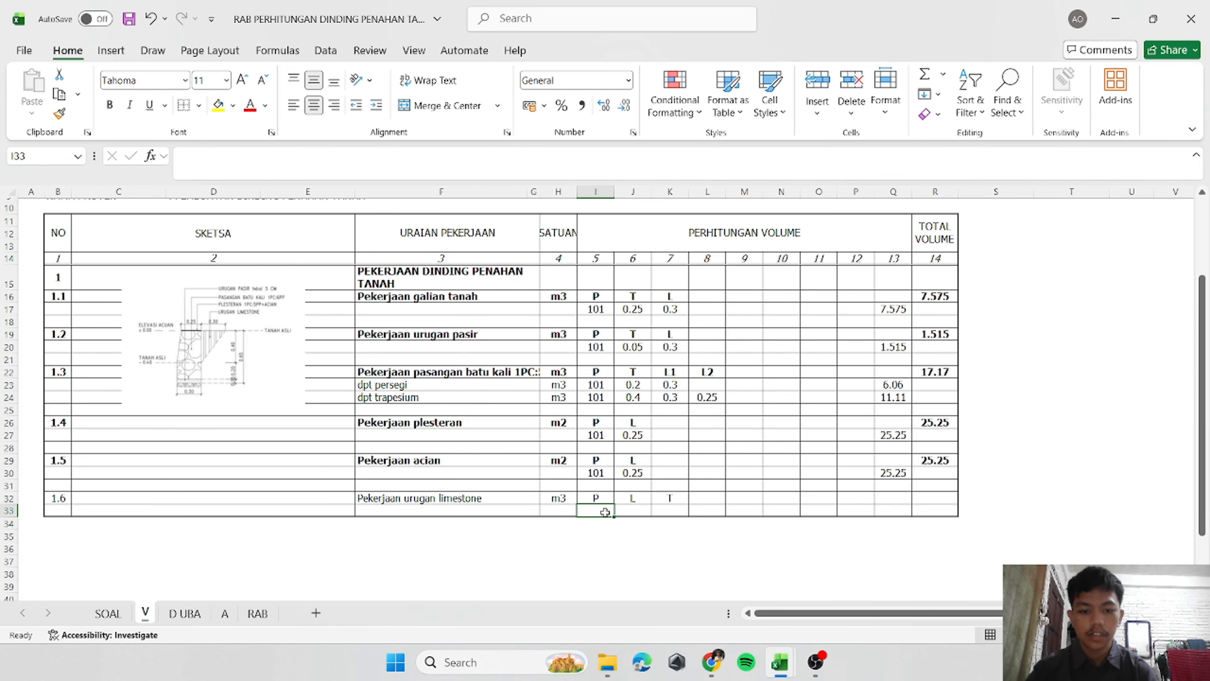
{"action": "type", "text": "101"}
{"action": "key", "text": "Tab"}
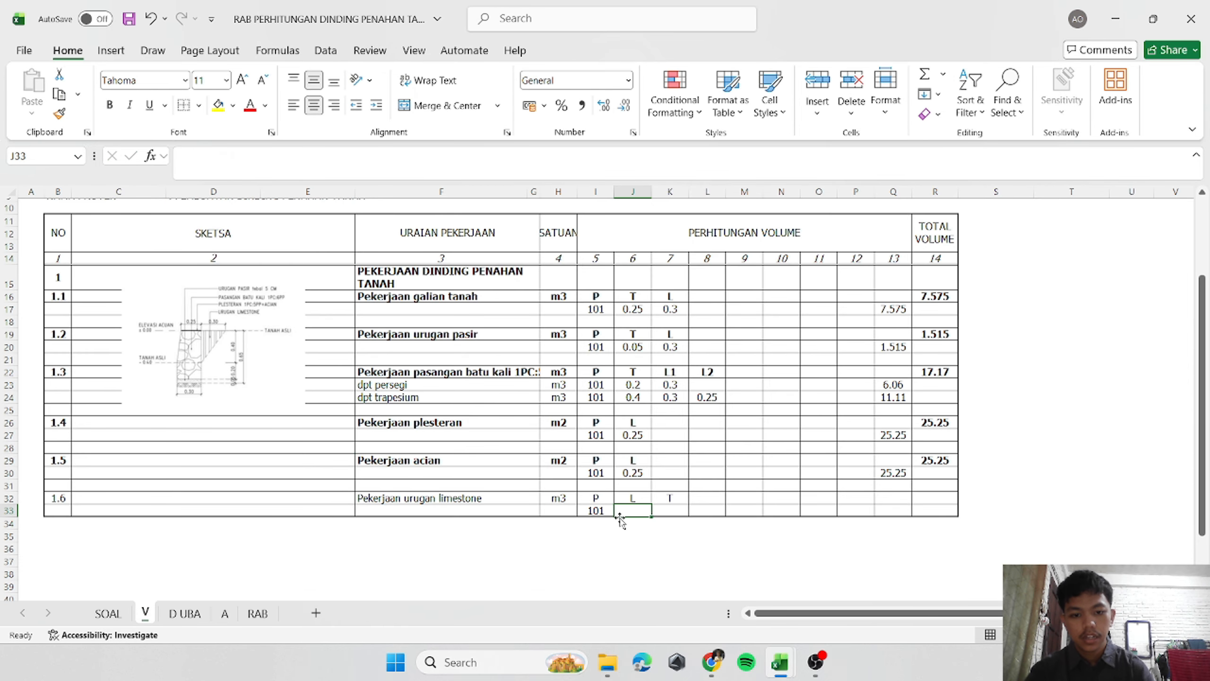
{"action": "type", "text": "0."}
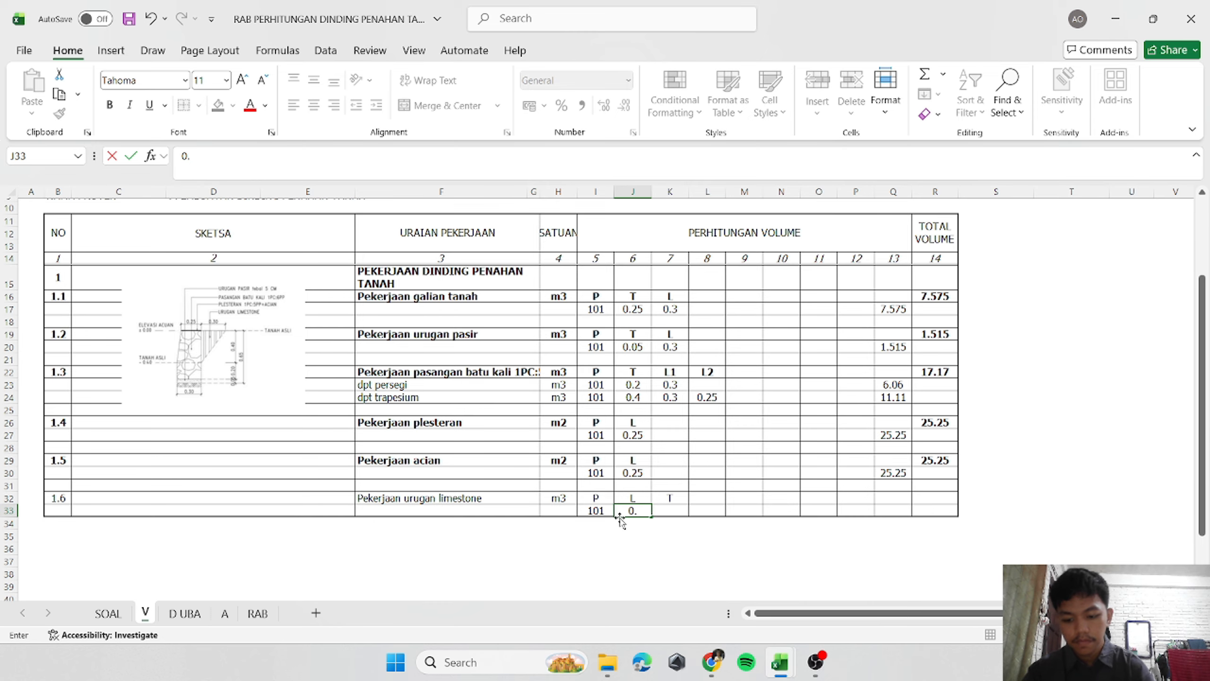
{"action": "type", "text": "3"}
{"action": "key", "text": "Tab"}
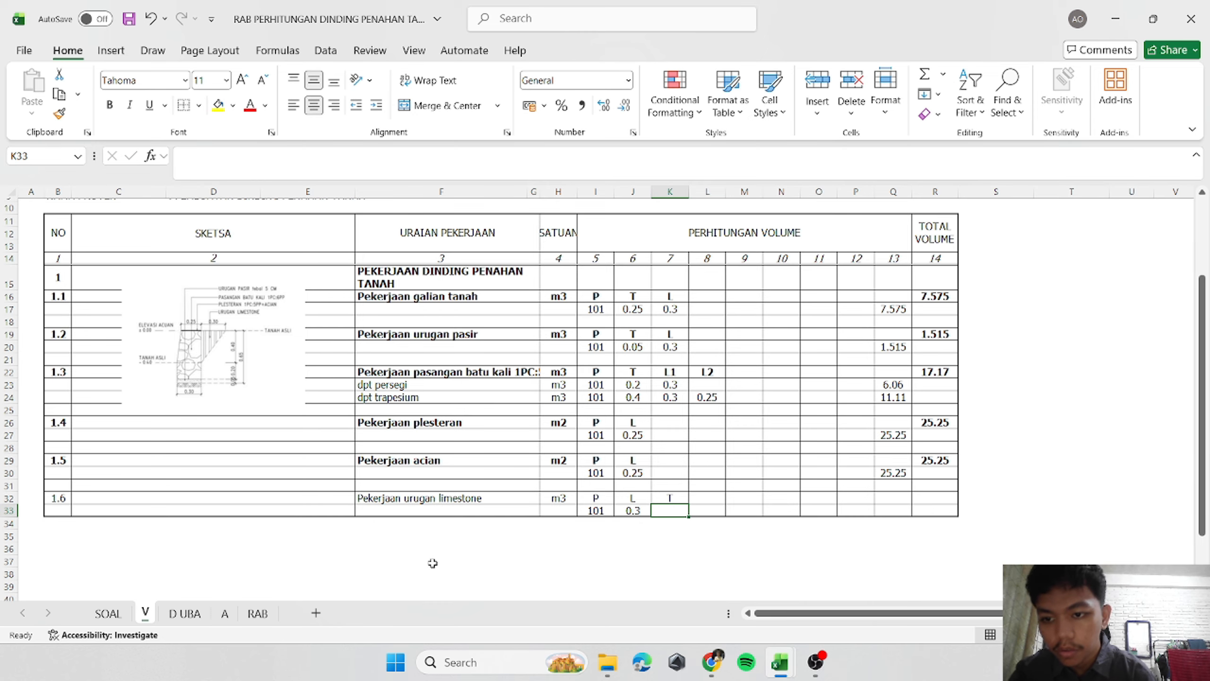
{"action": "type", "text": "0."}
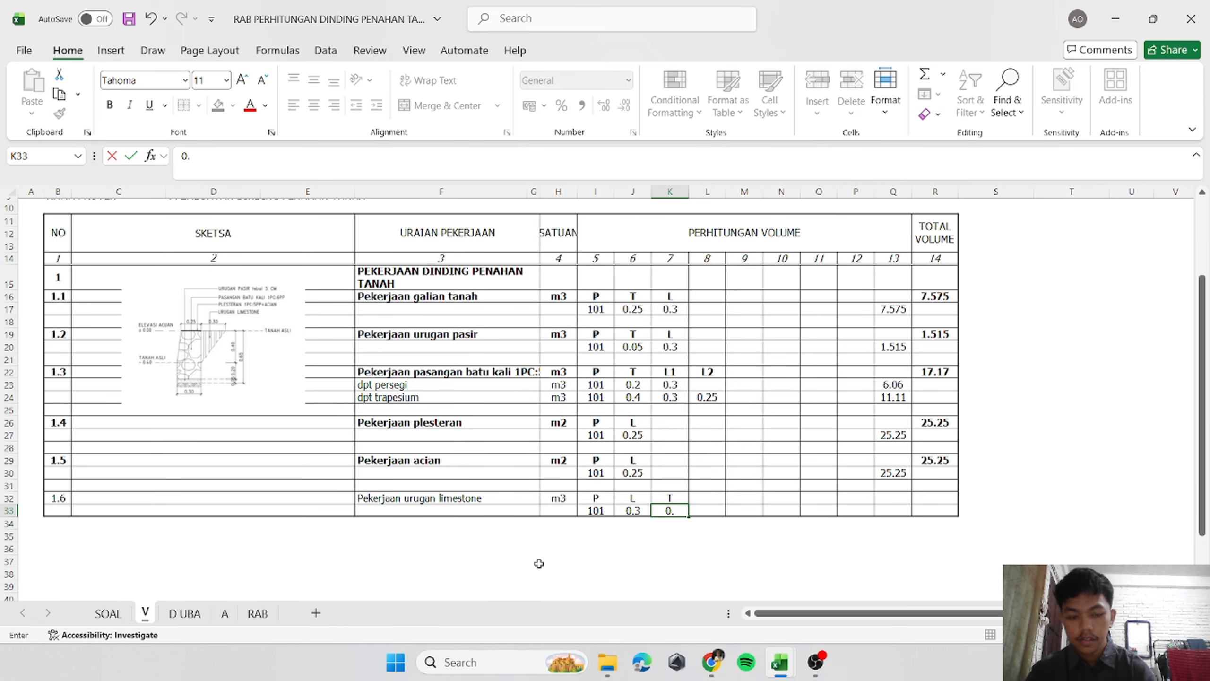
{"action": "type", "text": "4"}
{"action": "key", "text": "Tab"}
{"action": "key", "text": "Tab"}
{"action": "key", "text": "Tab"}
{"action": "key", "text": "Tab"}
{"action": "key", "text": "Tab"}
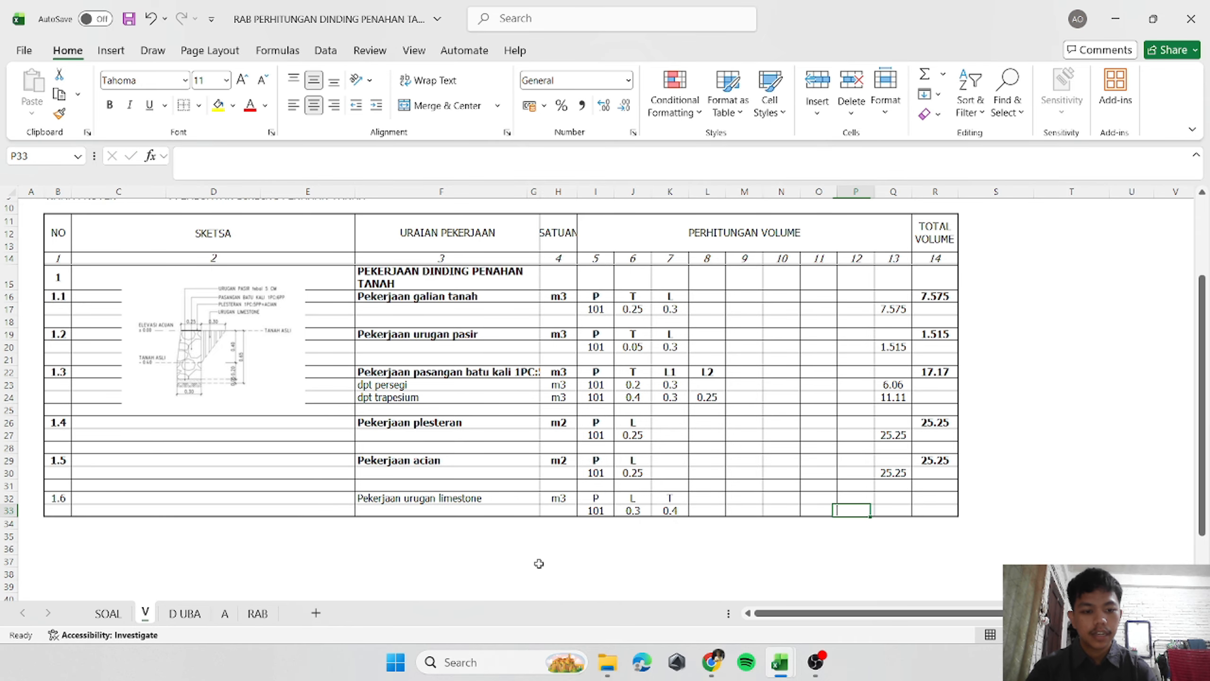
{"action": "key", "text": "Tab"}
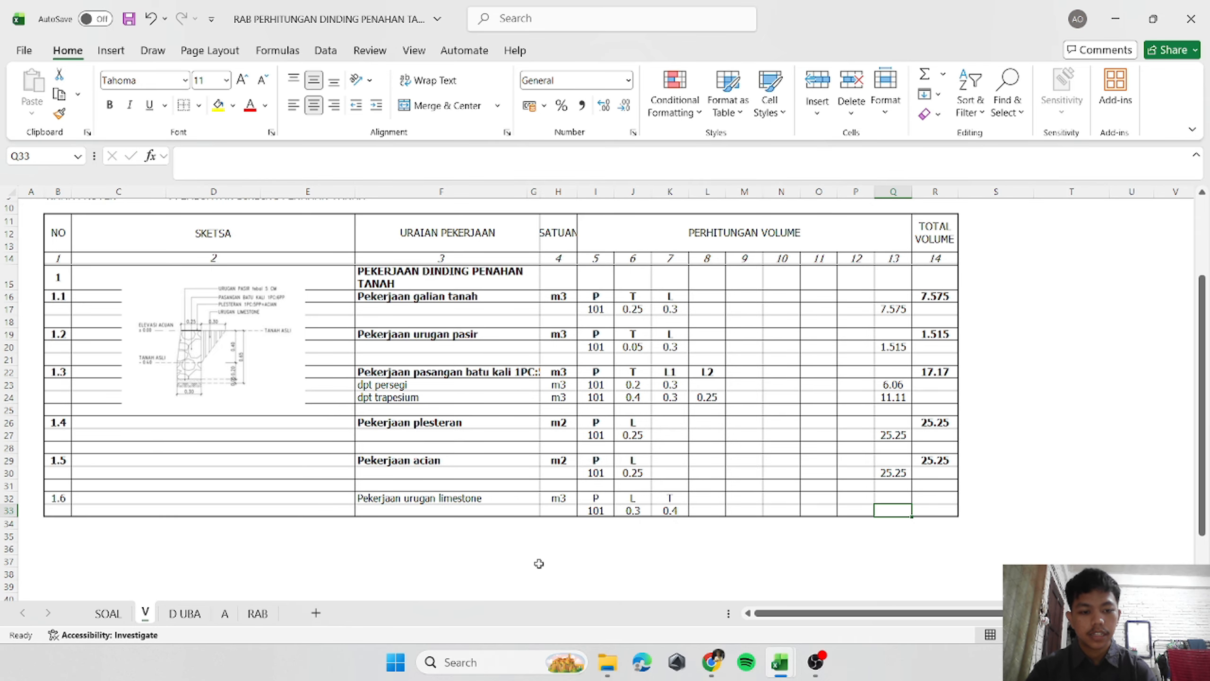
Switch to Chrome, search Yahoo images for "luas segitiga siku siku" and open the picture showing the right-triangle area formula L = 1/2 x a x b.
{"action": "left_click", "coordinate": [720, 676]}
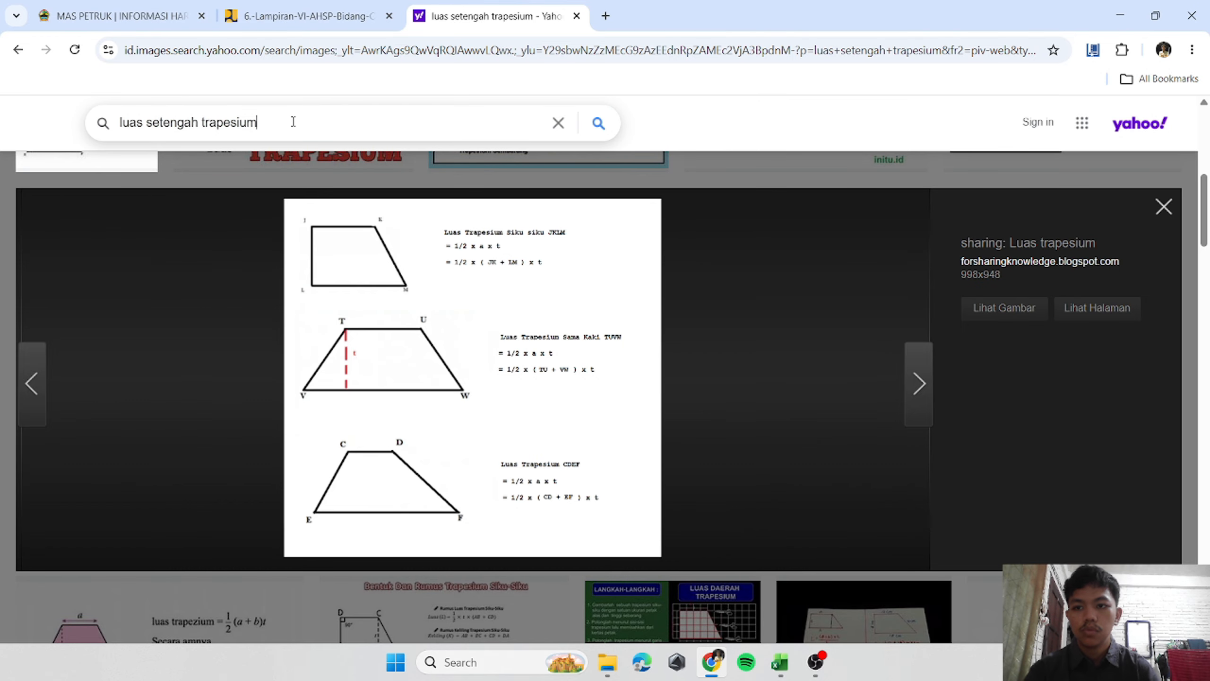
{"action": "left_click_drag", "start_coordinate": [293, 121], "coordinate": [171, 123]}
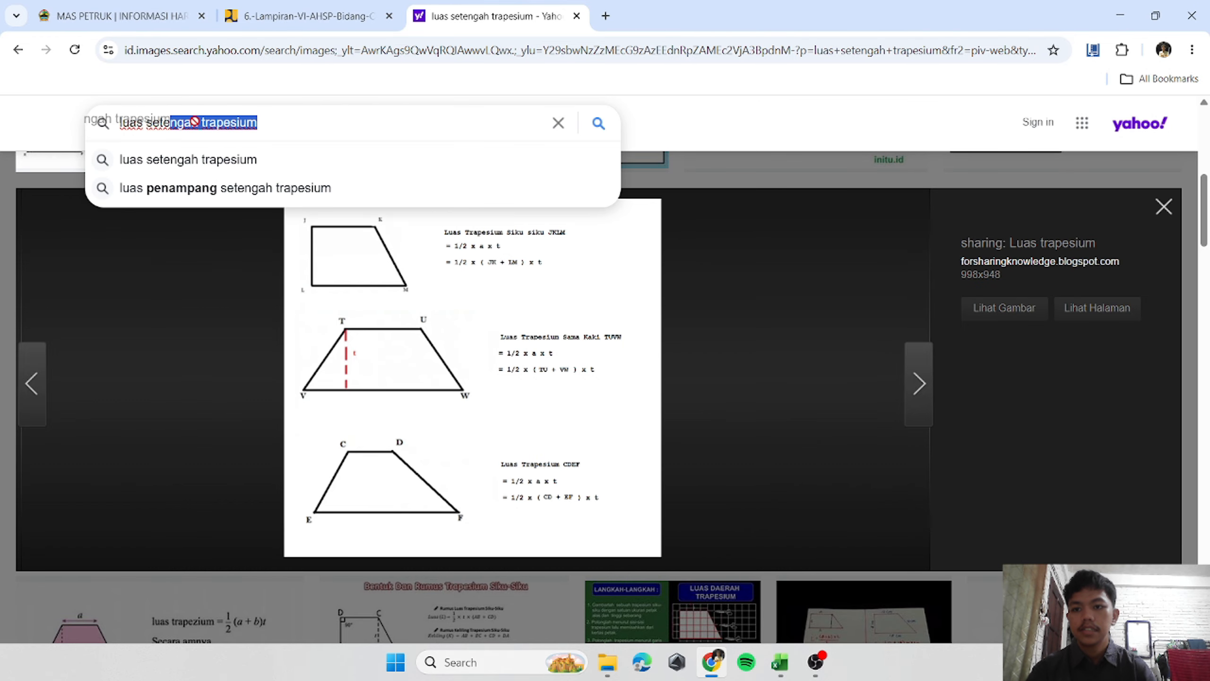
{"action": "left_click", "coordinate": [263, 123]}
{"action": "key", "text": "ctrl+shift+Left"}
{"action": "key", "text": "ctrl+shift+Left"}
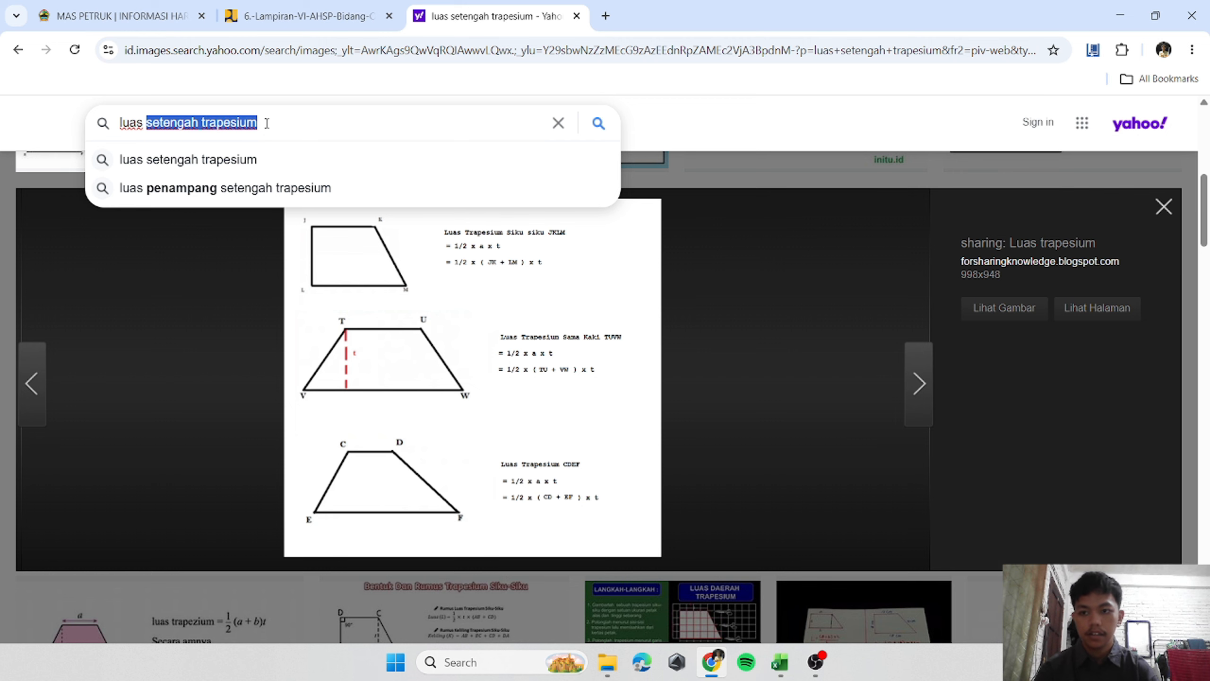
{"action": "type", "text": "segitiga"}
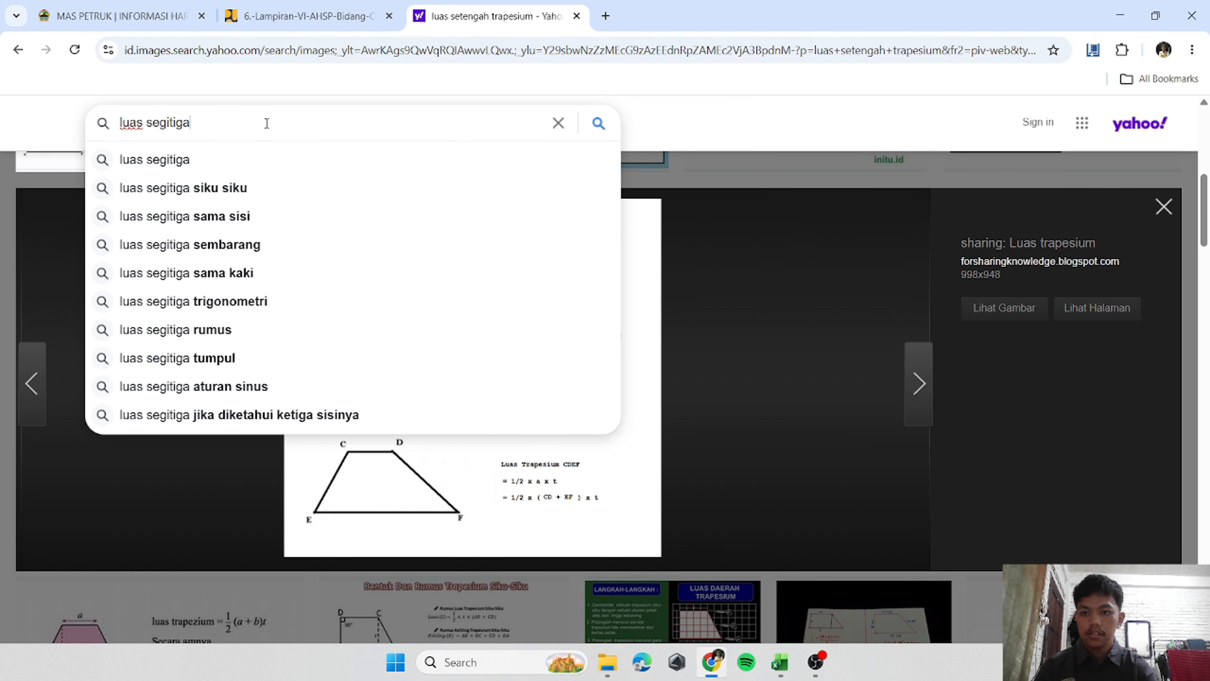
{"action": "left_click", "coordinate": [237, 199]}
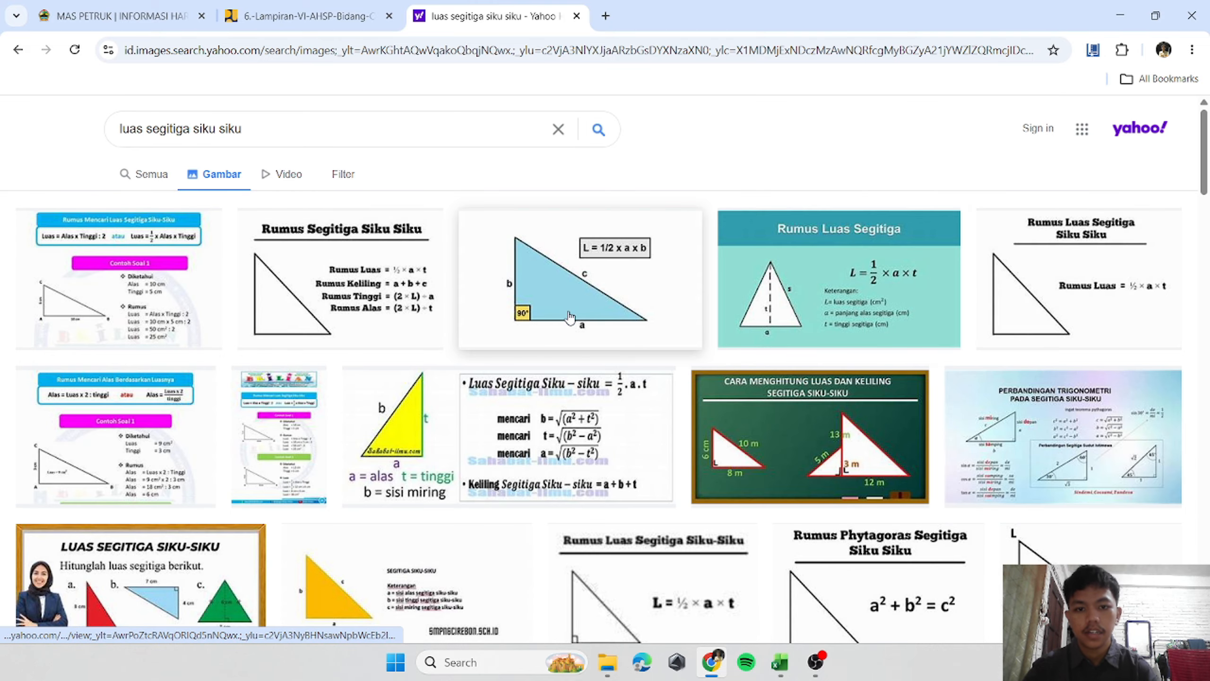
{"action": "left_click", "coordinate": [634, 260]}
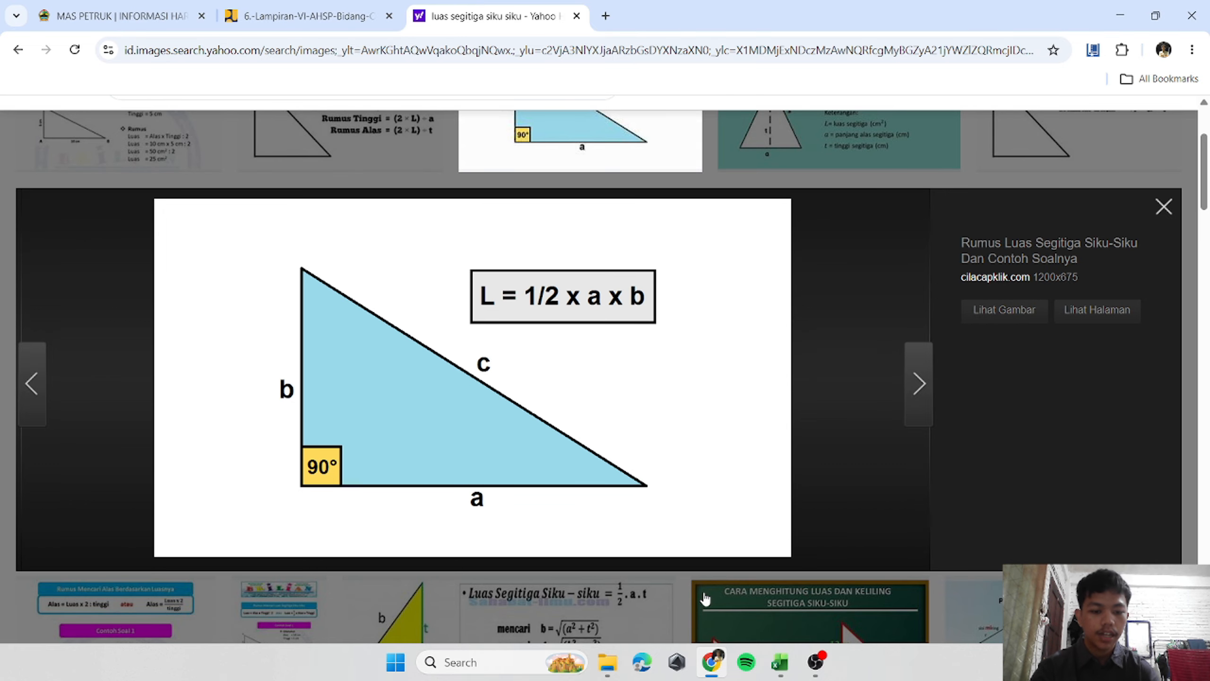
Return to the RAB PERHITUNGAN workbook and enter the limestone fill volume formula =(1/2*K33*J33)*I33 in Q33.
{"action": "mouse_move", "coordinate": [779, 660]}
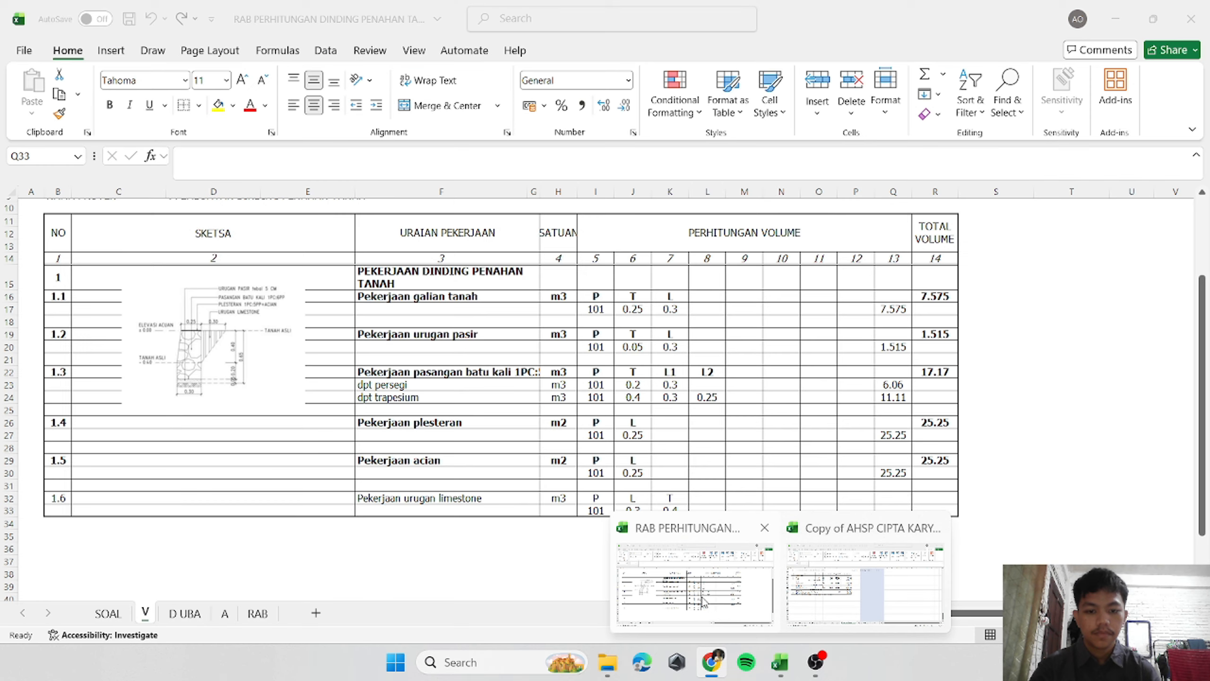
{"action": "left_click", "coordinate": [759, 565]}
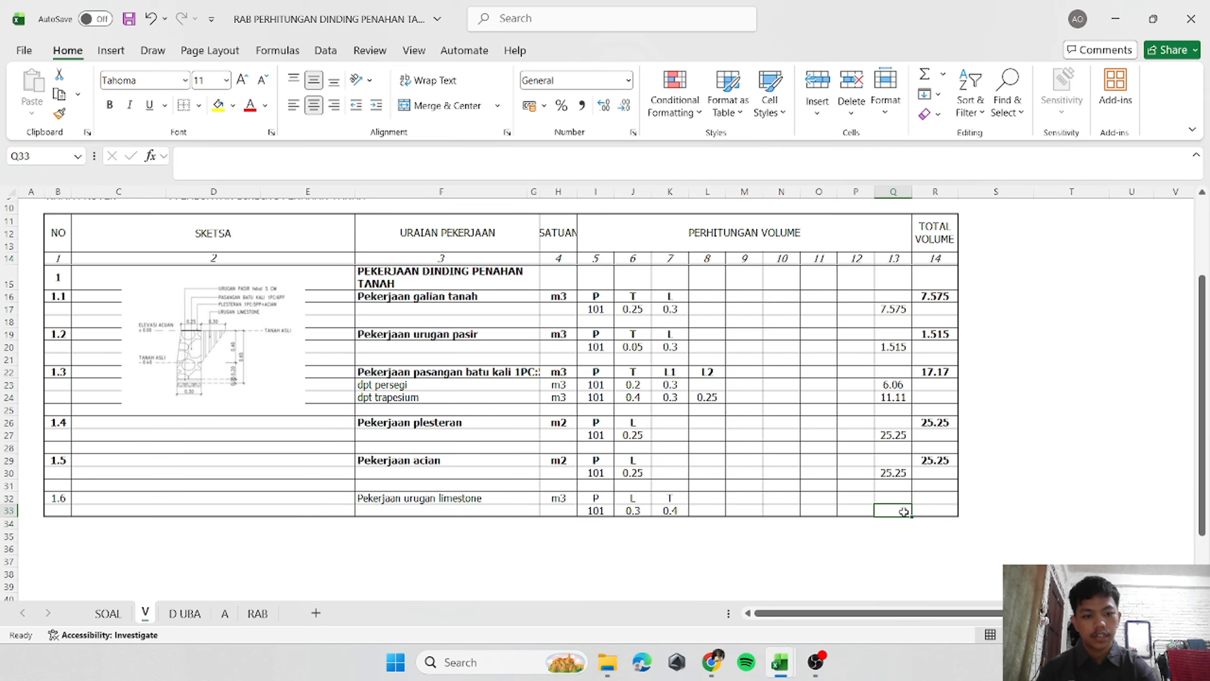
{"action": "type", "text": "=("}
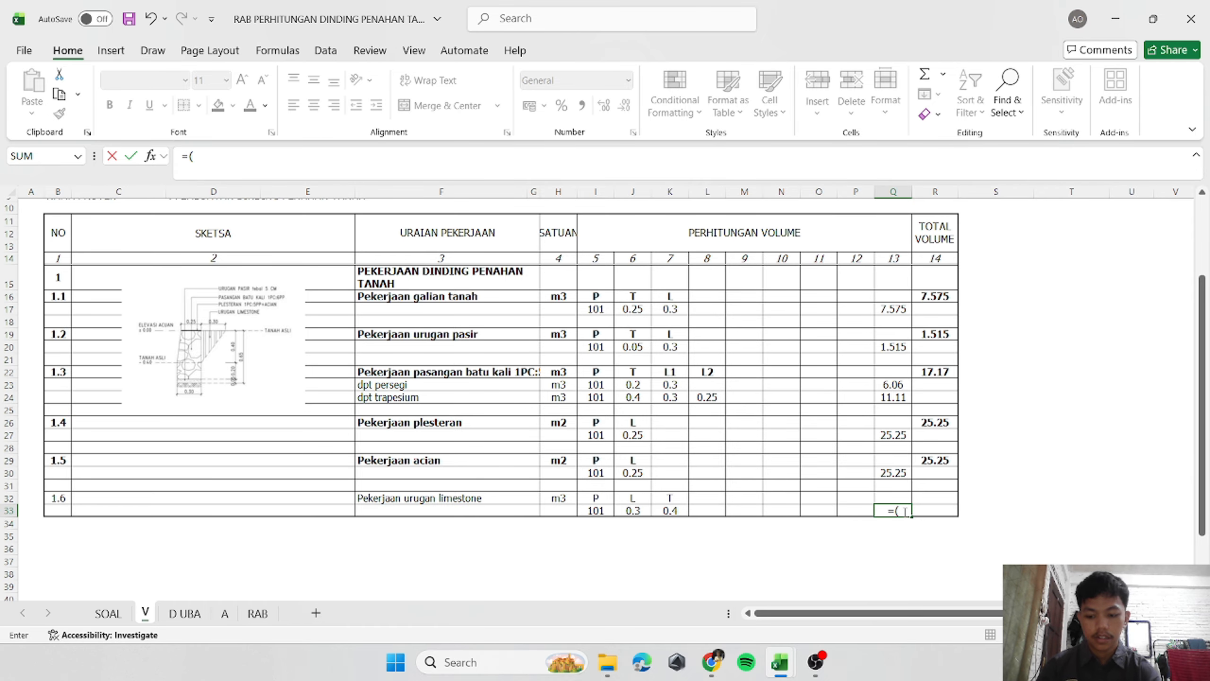
{"action": "type", "text": "1/2*"}
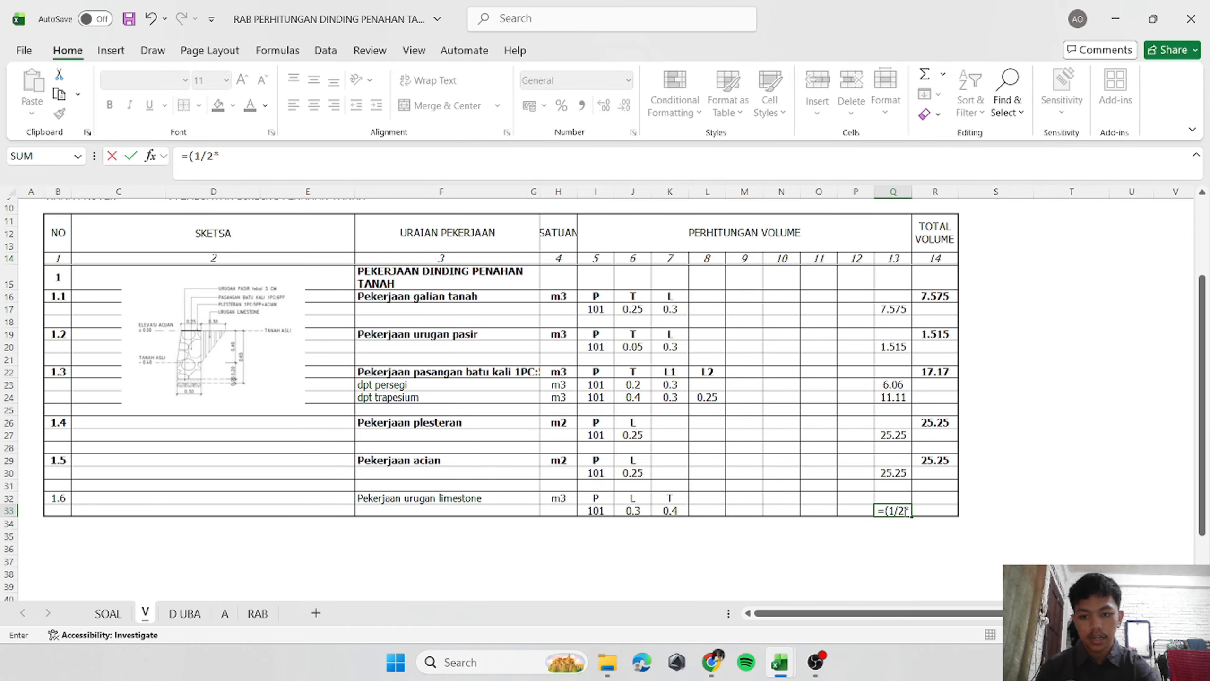
{"action": "key", "text": "Left"}
{"action": "key", "text": "Left"}
{"action": "key", "text": "Left"}
{"action": "key", "text": "Left"}
{"action": "key", "text": "Left"}
{"action": "key", "text": "Left"}
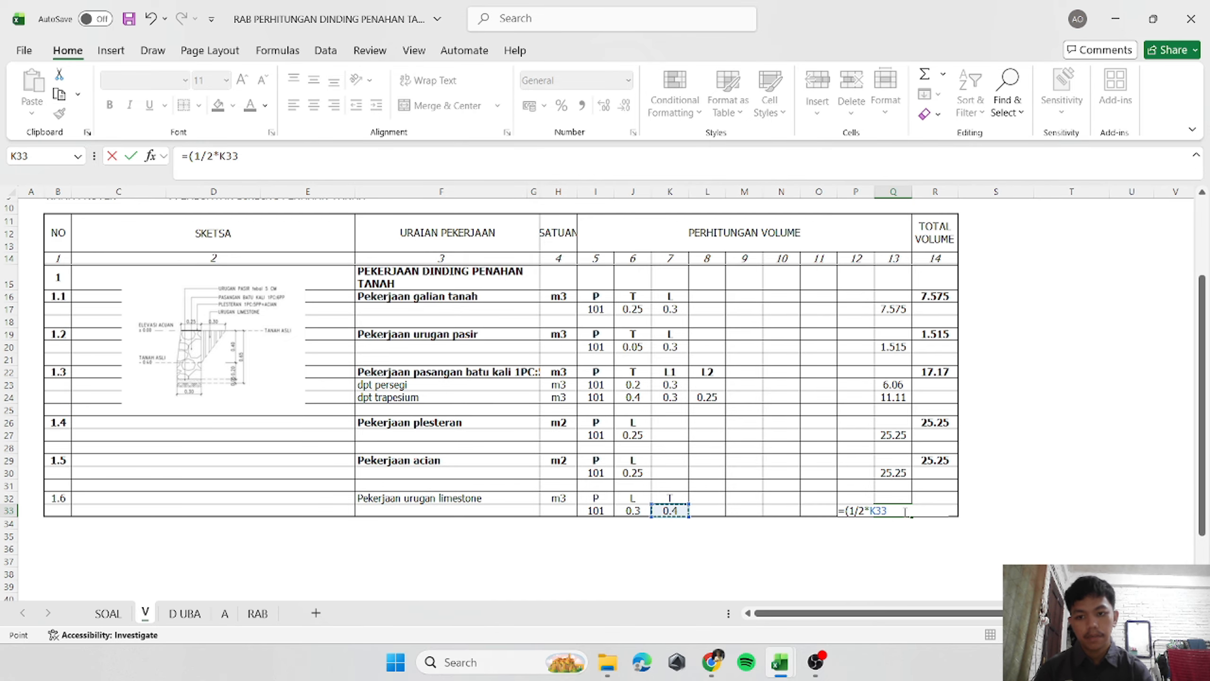
{"action": "type", "text": "*"}
{"action": "key", "text": "Left"}
{"action": "key", "text": "Left"}
{"action": "key", "text": "Left"}
{"action": "key", "text": "Left"}
{"action": "key", "text": "Left"}
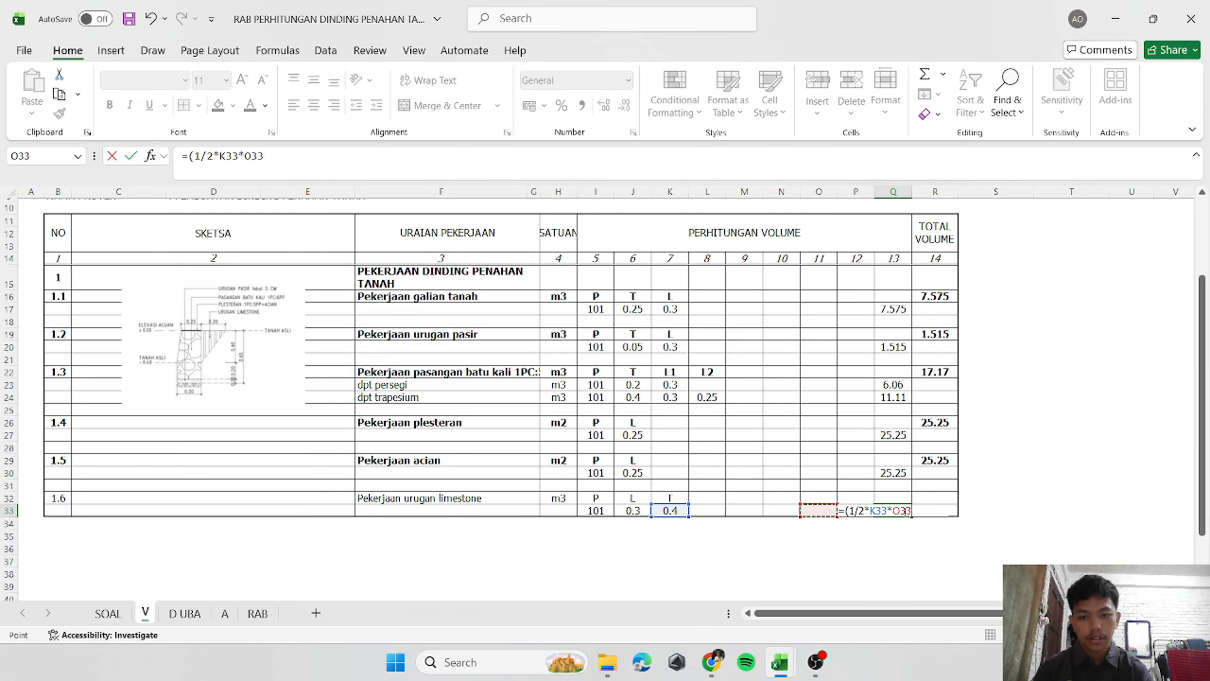
{"action": "key", "text": "Left"}
{"action": "key", "text": "Left"}
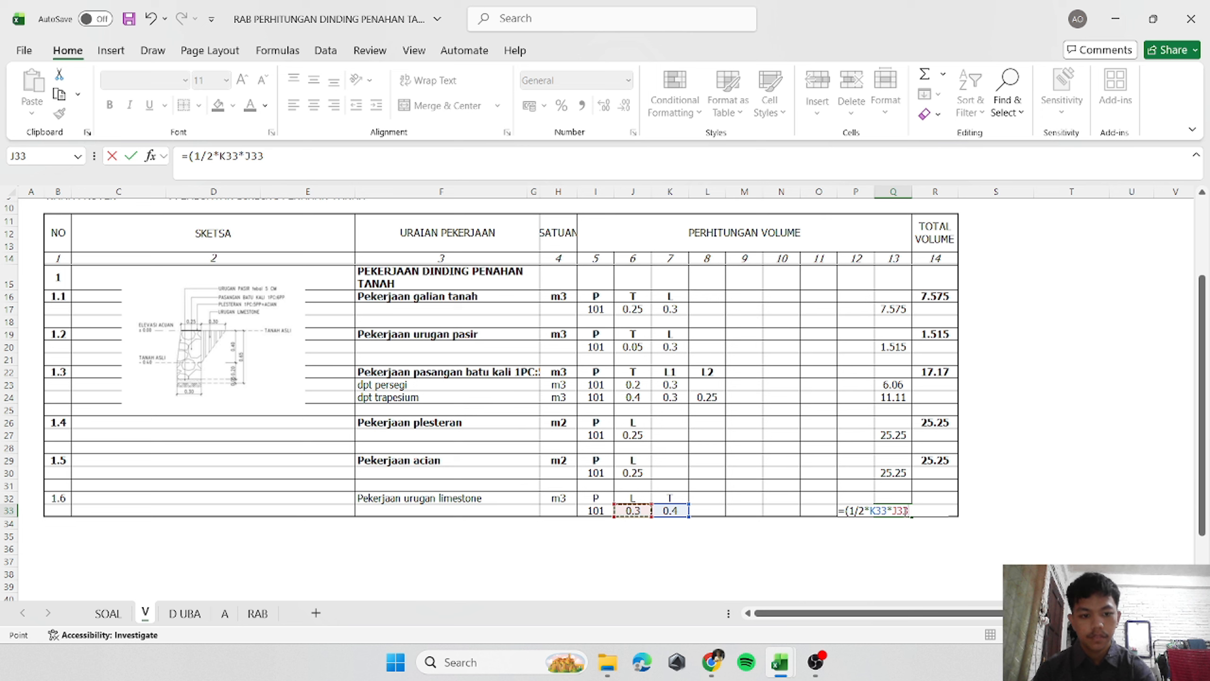
{"action": "type", "text": ")"}
{"action": "key", "text": "Left"}
{"action": "key", "text": "Left"}
{"action": "key", "text": "Left"}
{"action": "key", "text": "Left"}
{"action": "key", "text": "Left"}
{"action": "key", "text": "Left"}
{"action": "key", "text": "Left"}
{"action": "key", "text": "Left"}
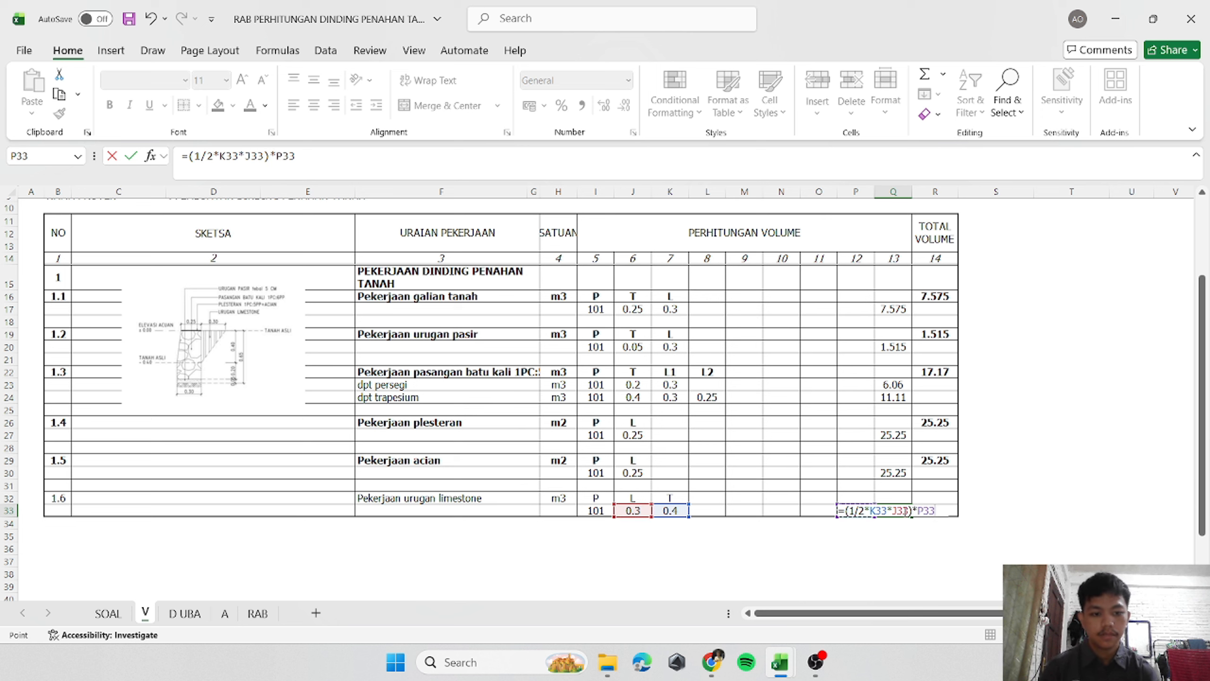
{"action": "key", "text": "Return"}
Link the limestone fill's total volume in R32 to the calculated volume with =Q33.
{"action": "key", "text": "Up"}
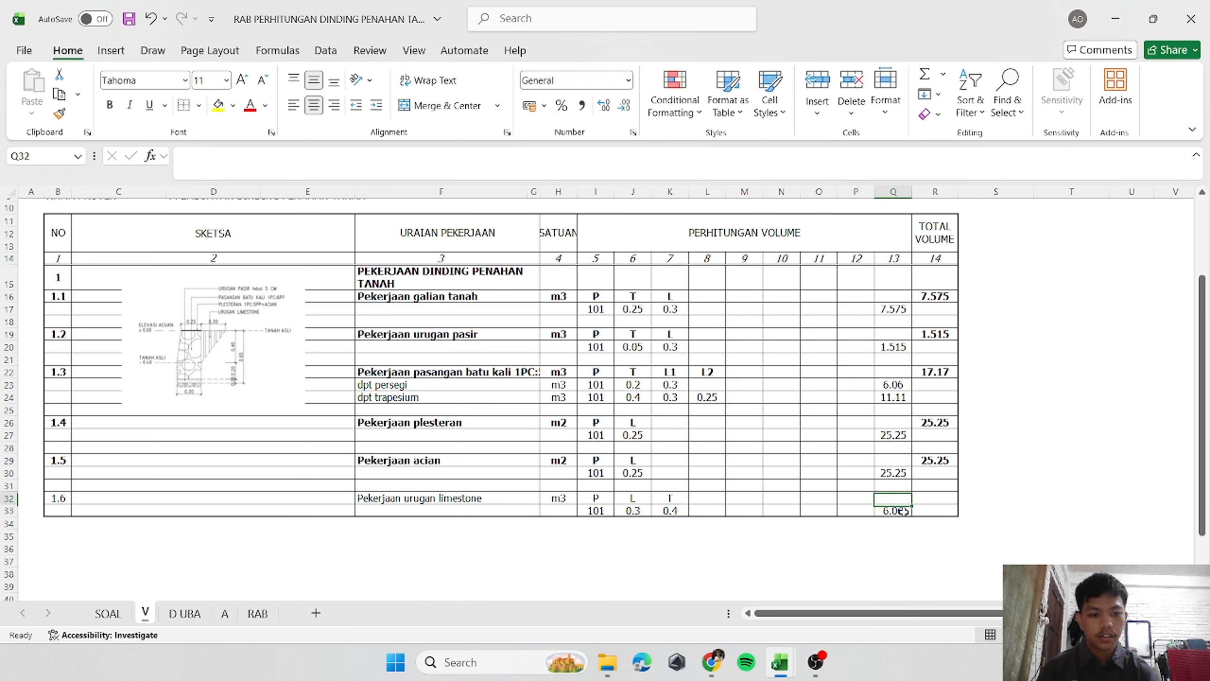
{"action": "key", "text": "Right"}
{"action": "key", "text": "Up"}
{"action": "type", "text": "="}
{"action": "key", "text": "Left"}
{"action": "key", "text": "Down"}
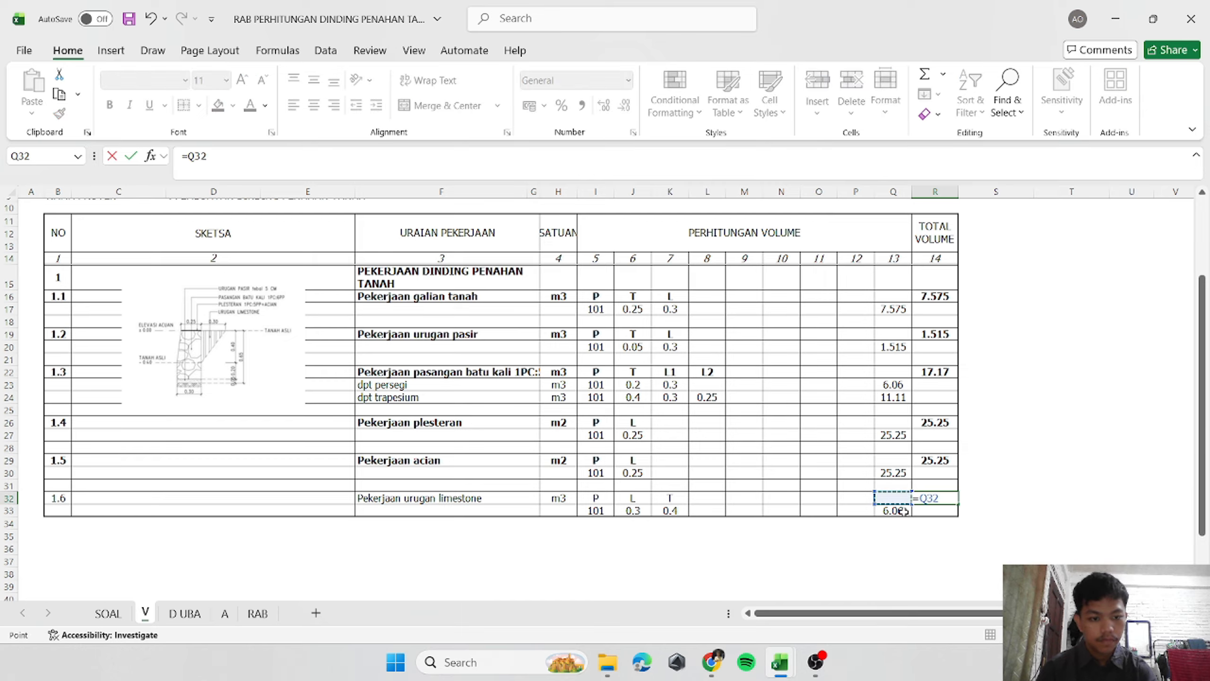
{"action": "key", "text": "Return"}
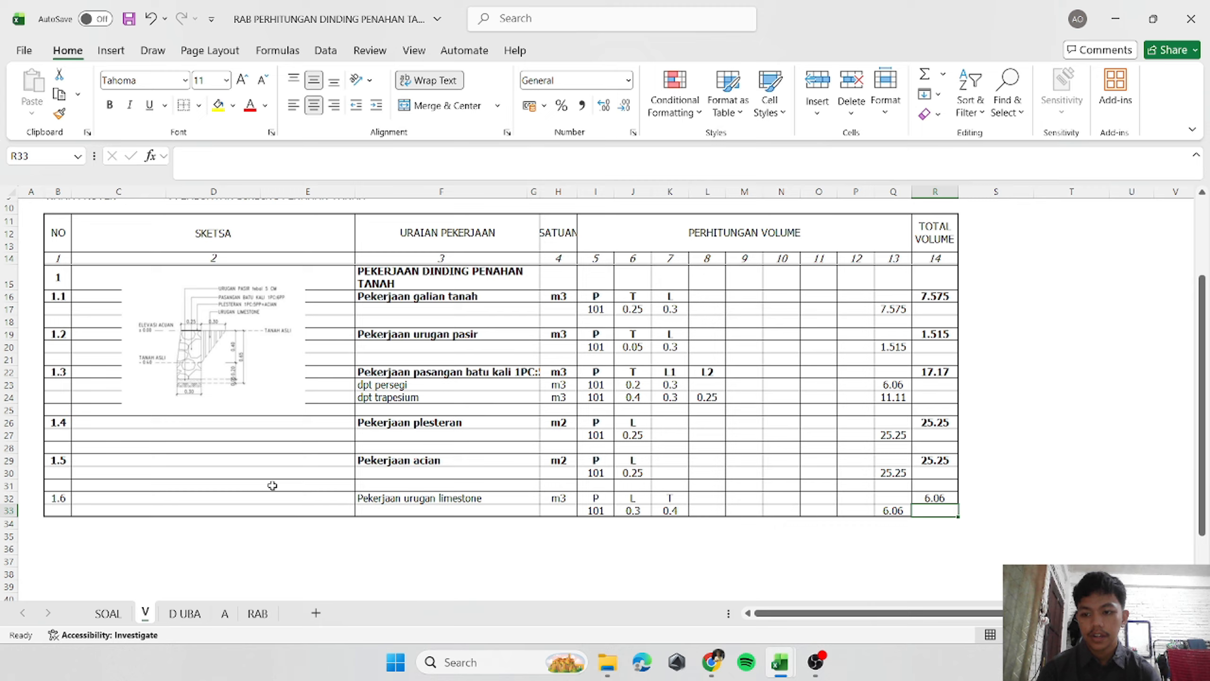
Make the limestone fill row 32 bold.
{"action": "left_click", "coordinate": [9, 497]}
{"action": "key", "text": "ctrl+b"}
{"action": "left_click", "coordinate": [320, 561]}
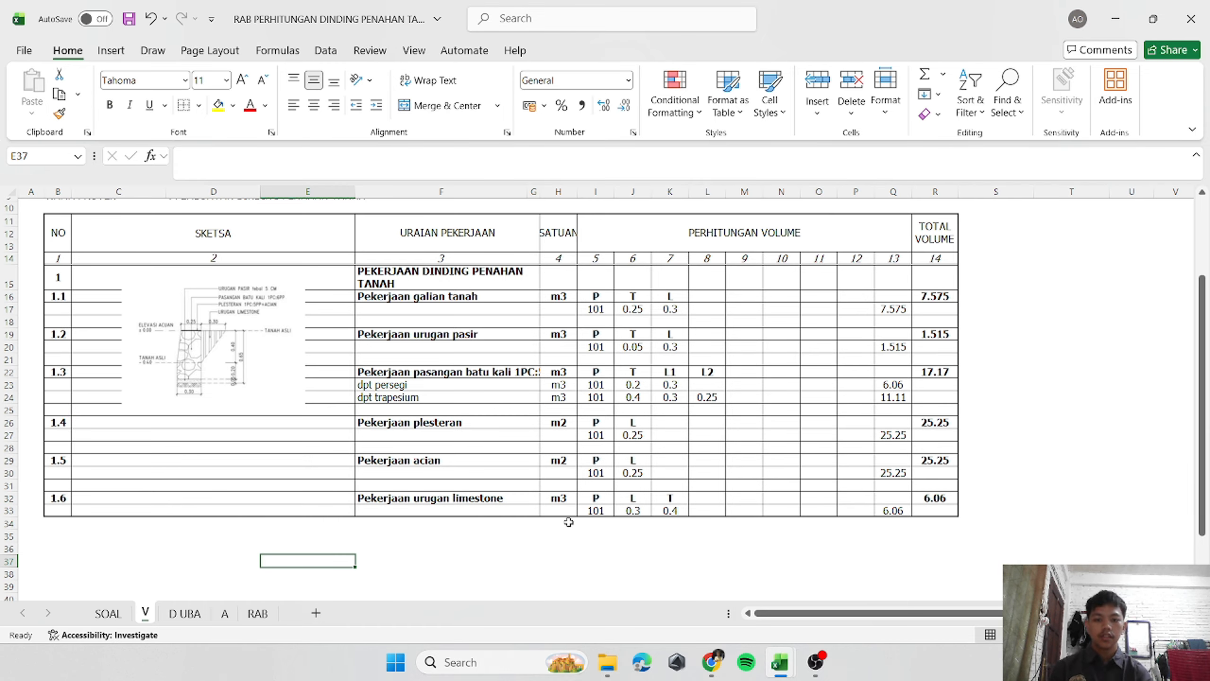
Wrap the text of the batu kali masonry description in F22 and move the wall sketch slightly lower in the SKETSA column.
{"action": "left_click", "coordinate": [413, 372]}
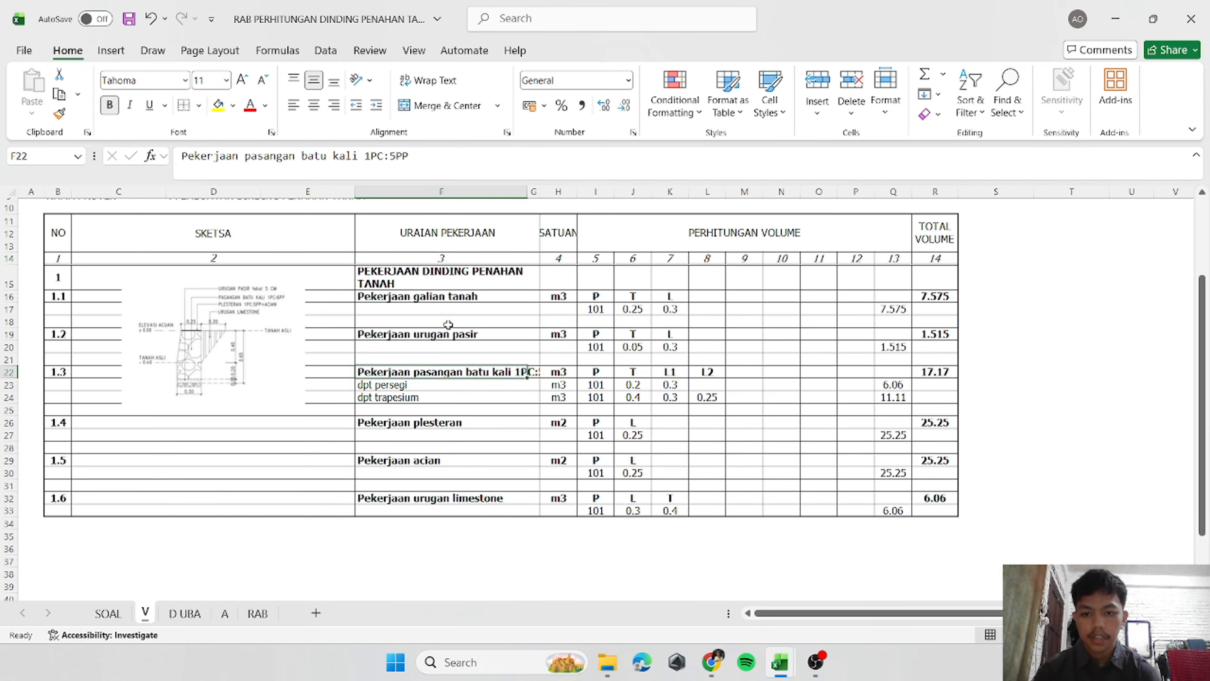
{"action": "left_click", "coordinate": [451, 88]}
{"action": "left_click", "coordinate": [708, 574]}
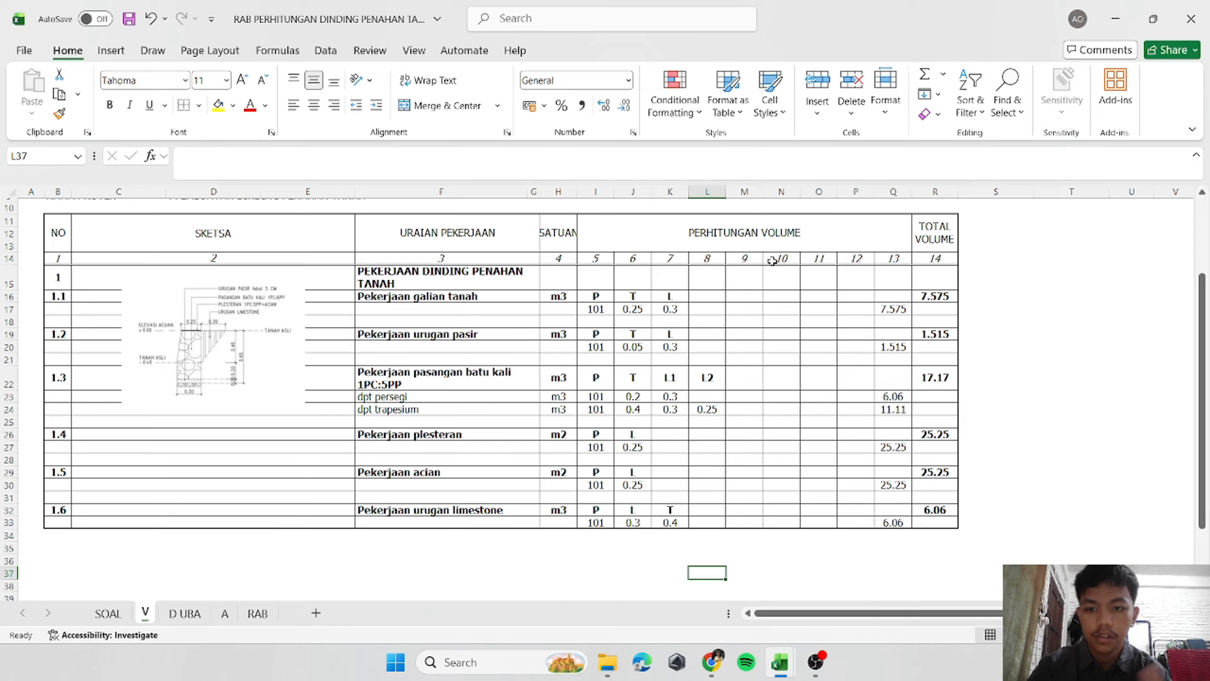
{"action": "left_click_drag", "start_coordinate": [212, 336], "coordinate": [205, 374]}
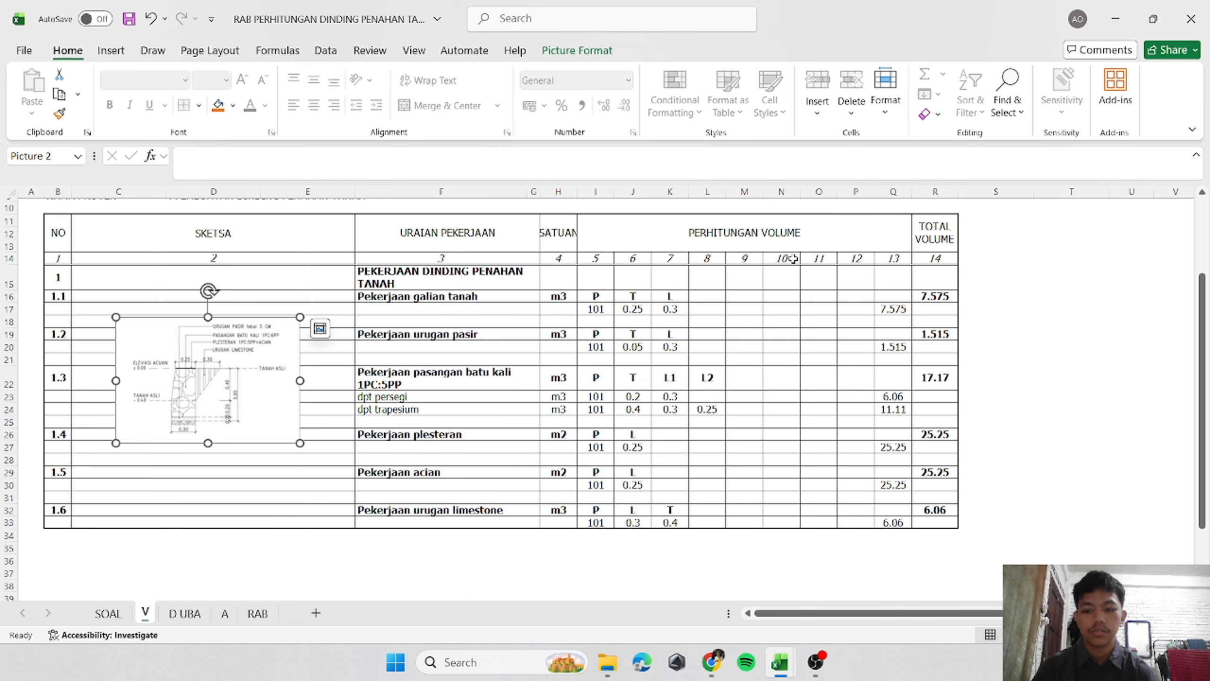
Open the D UBA sheet and review the wage items in the Upah section, from Pekerja to Mandor.
{"action": "left_click", "coordinate": [185, 614]}
{"action": "left_click", "coordinate": [829, 343]}
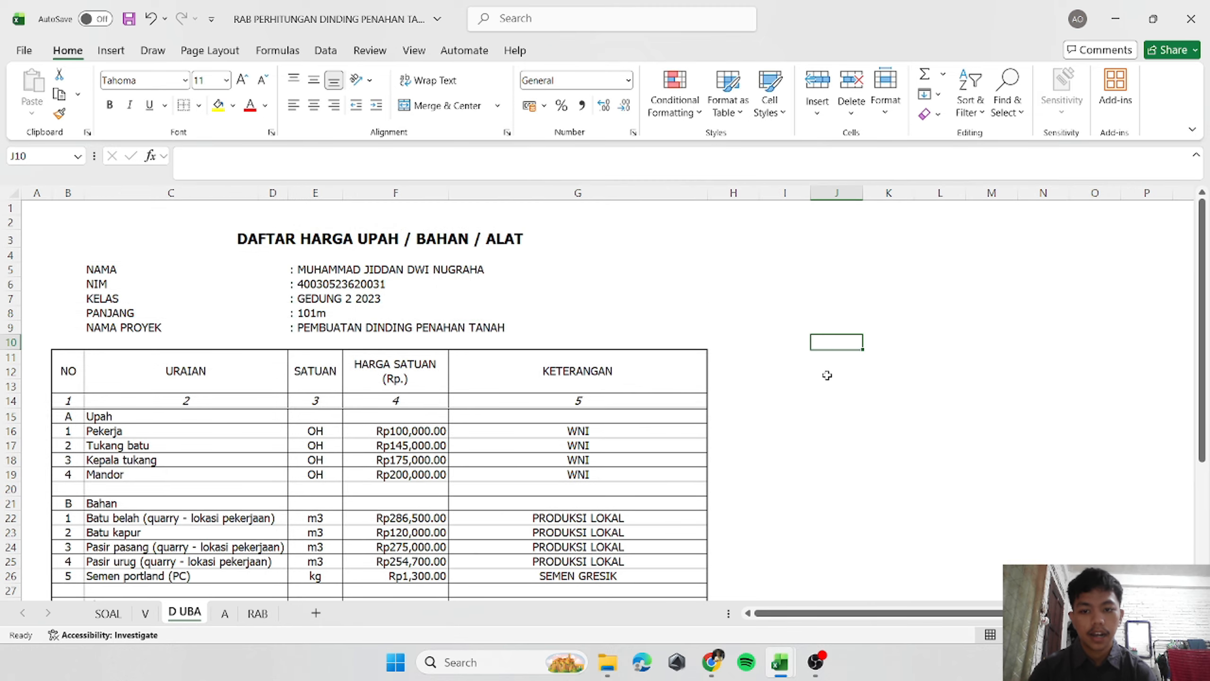
{"action": "scroll", "coordinate": [827, 376], "scroll_direction": "down", "scroll_amount": 1}
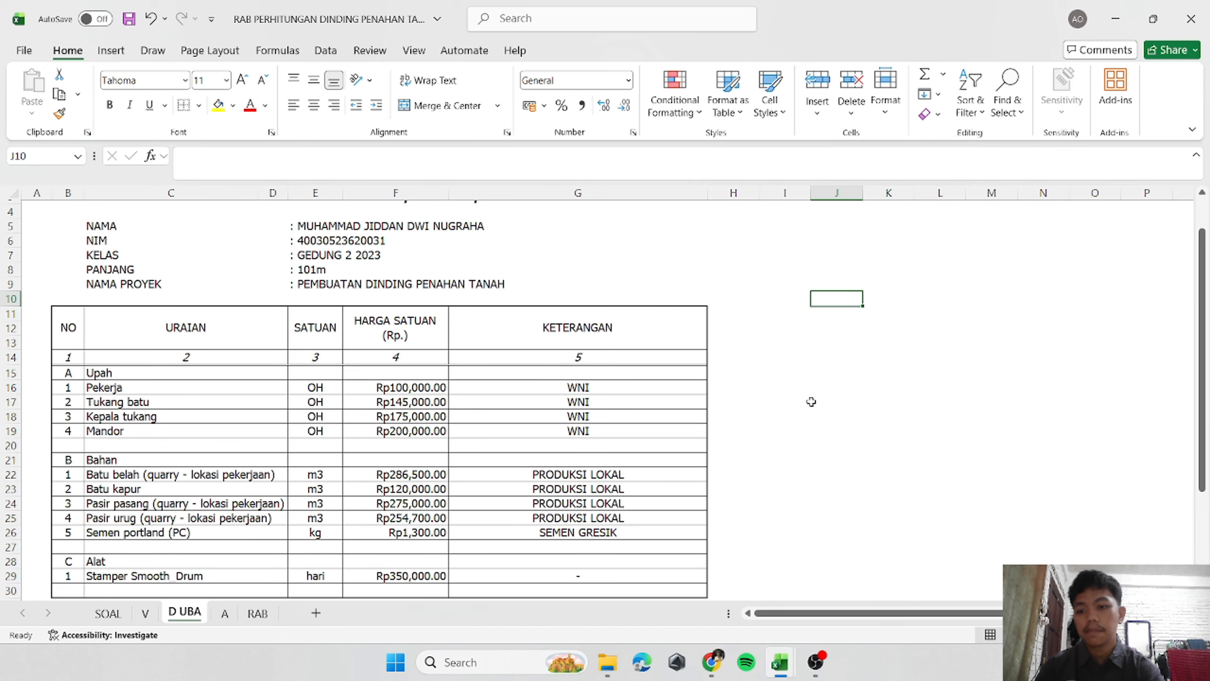
{"action": "scroll", "coordinate": [794, 410], "scroll_direction": "down", "scroll_amount": 2}
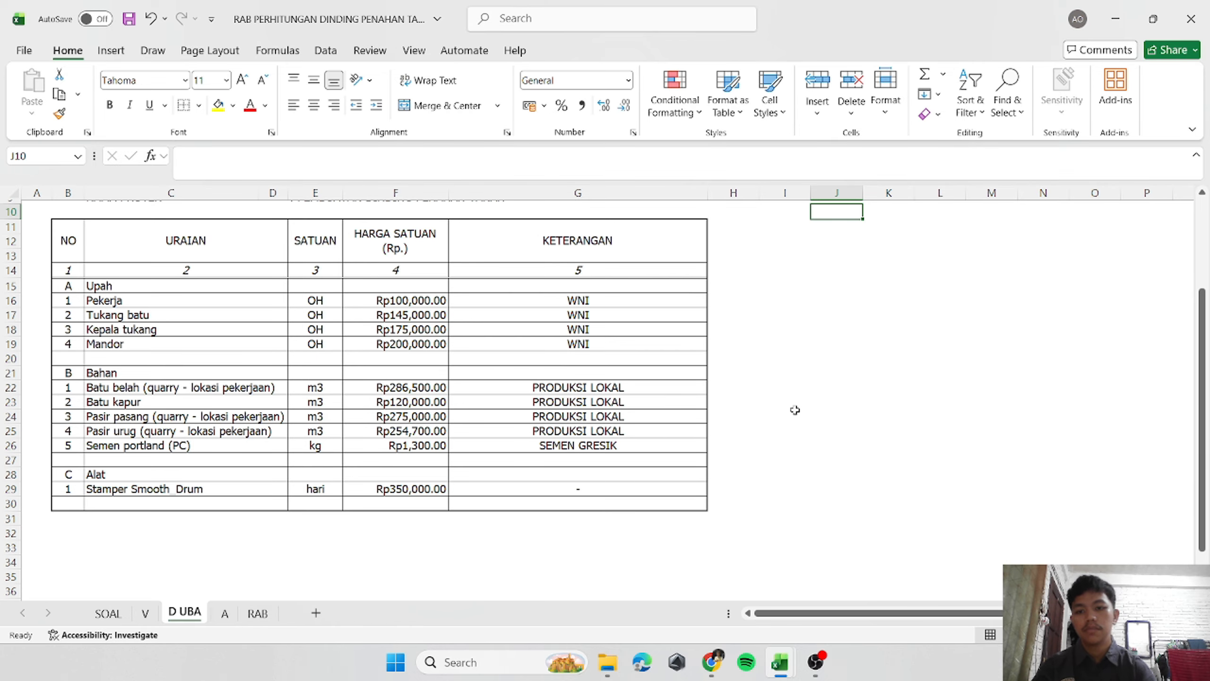
{"action": "scroll", "coordinate": [796, 411], "scroll_direction": "up", "scroll_amount": 3}
{"action": "scroll", "coordinate": [796, 408], "scroll_direction": "down", "scroll_amount": 1}
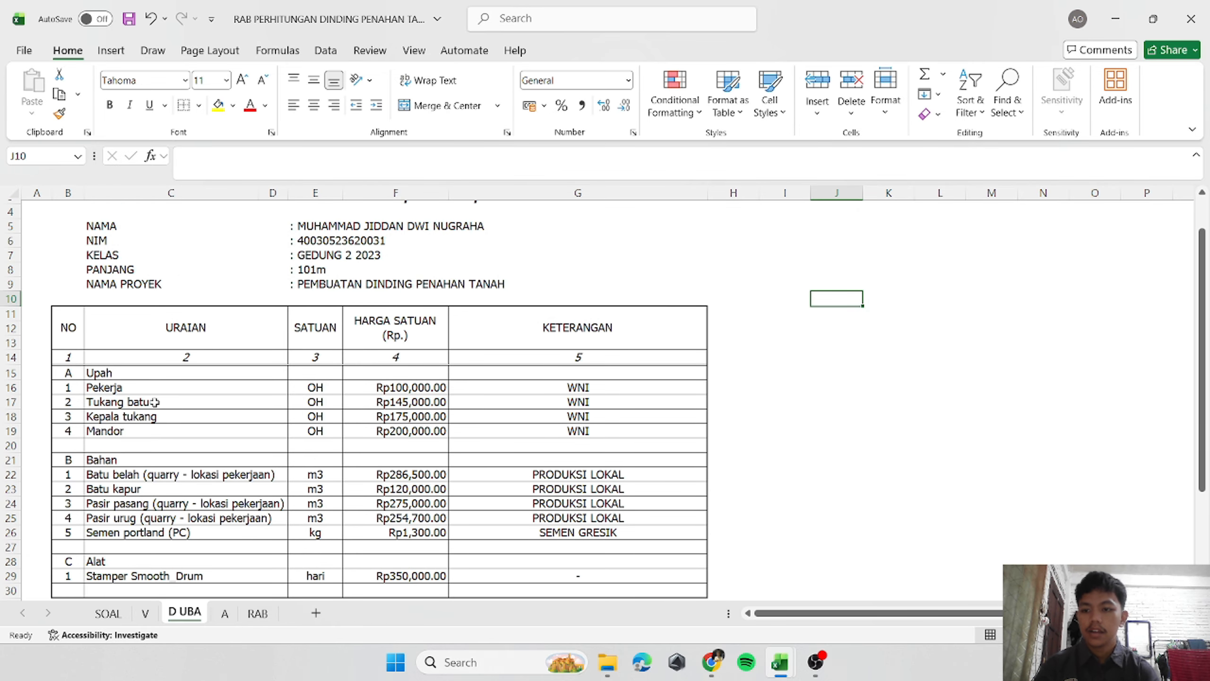
{"action": "left_click", "coordinate": [132, 386]}
{"action": "left_click", "coordinate": [152, 401]}
{"action": "left_click", "coordinate": [163, 417]}
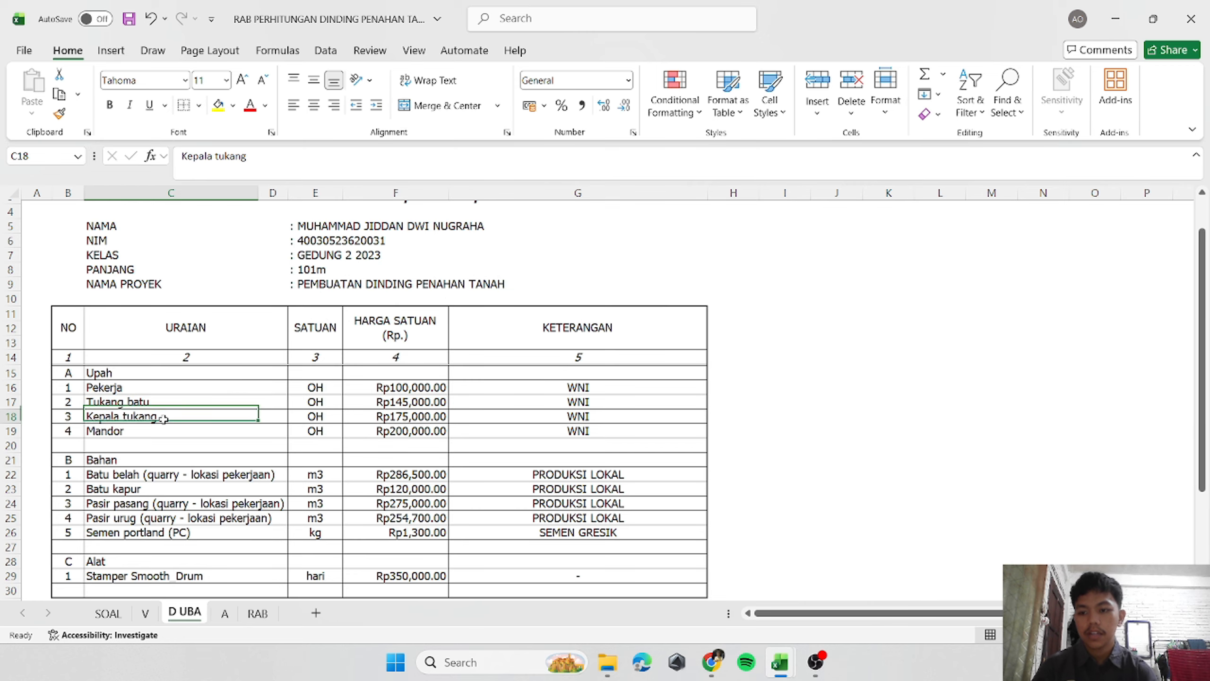
{"action": "left_click", "coordinate": [168, 442]}
Review the Bahan items from Batu belah to Semen portland and the Stamper Smooth_Drum item under Alat.
{"action": "scroll", "coordinate": [282, 424], "scroll_direction": "down", "scroll_amount": 2}
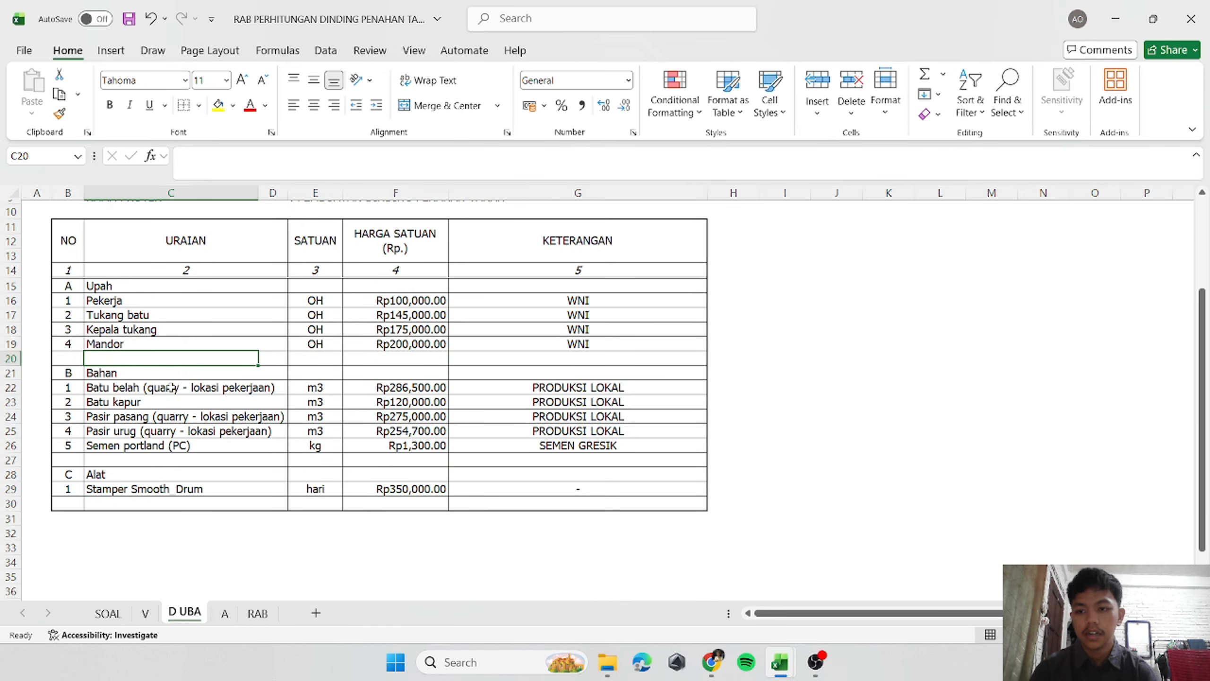
{"action": "left_click", "coordinate": [162, 388]}
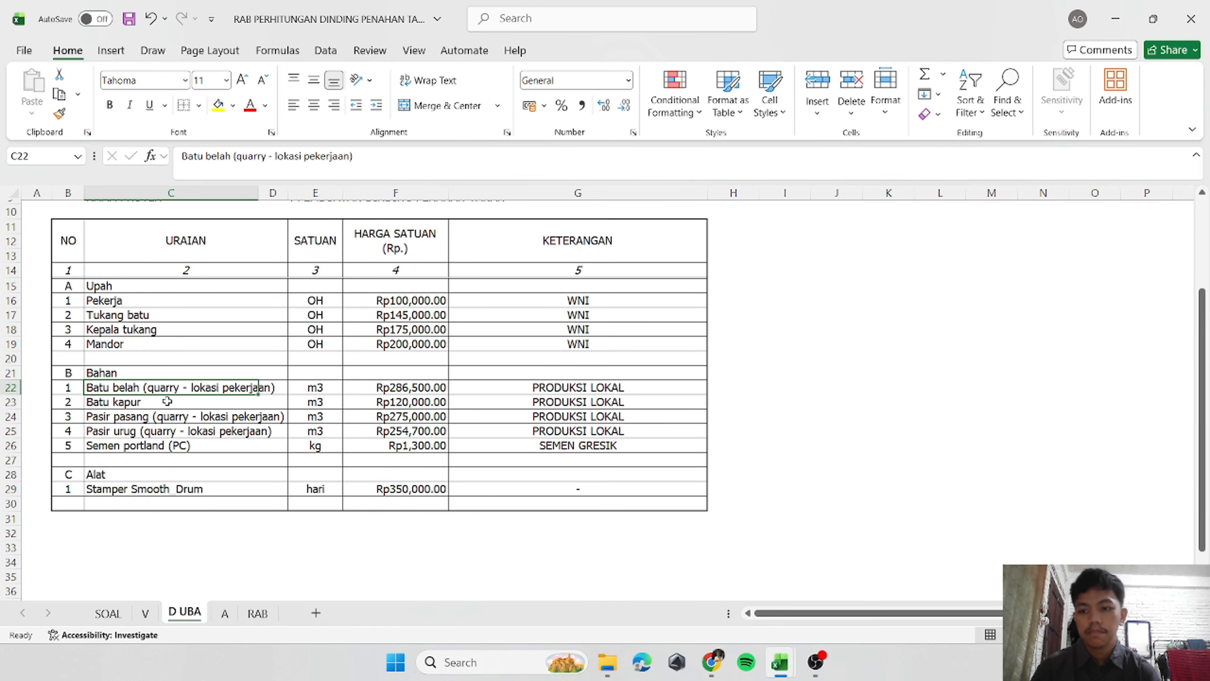
{"action": "left_click", "coordinate": [172, 402]}
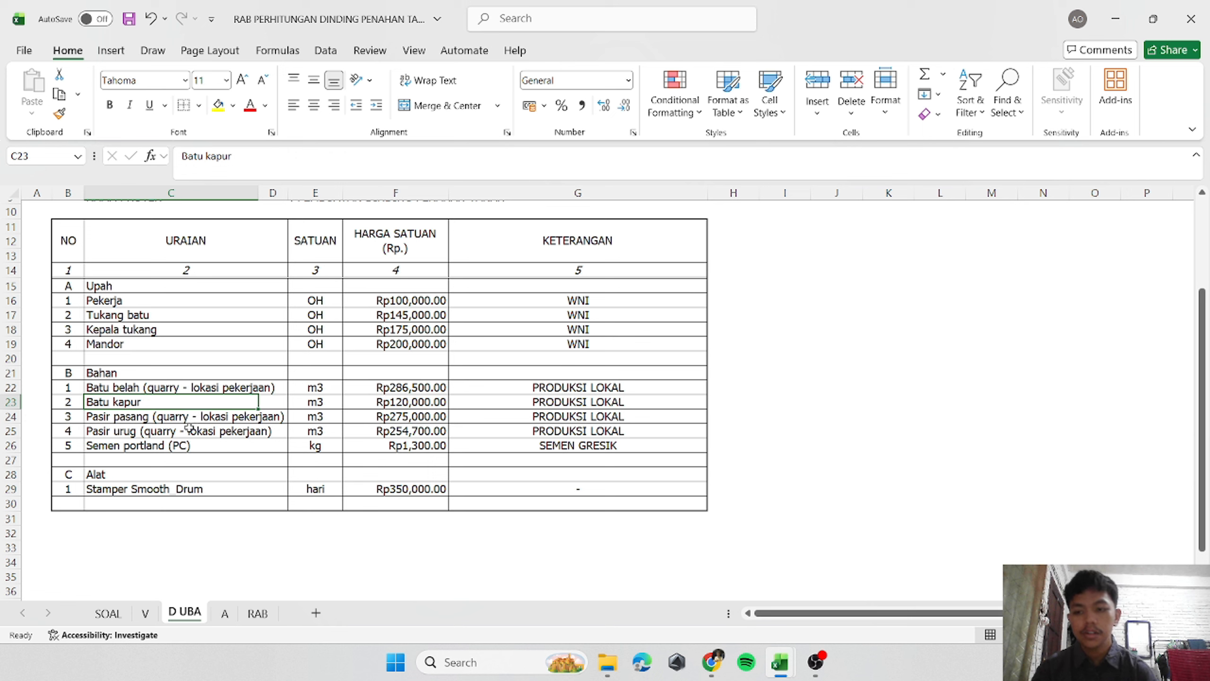
{"action": "left_click", "coordinate": [176, 415]}
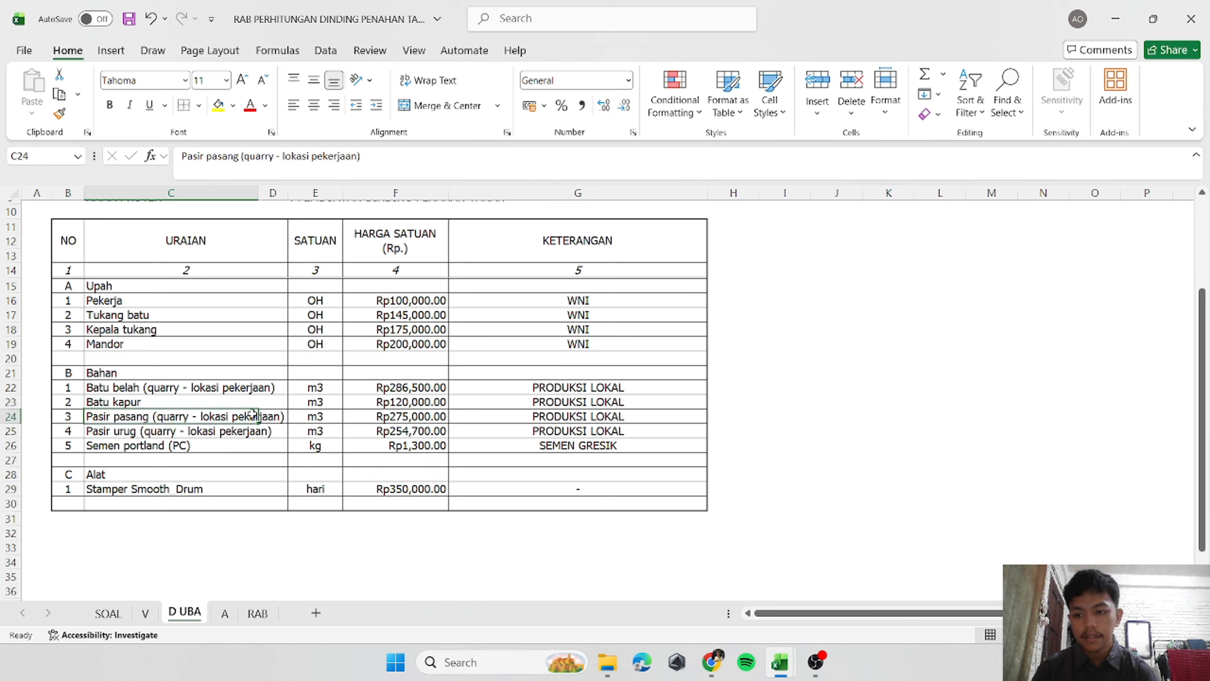
{"action": "left_click", "coordinate": [170, 429]}
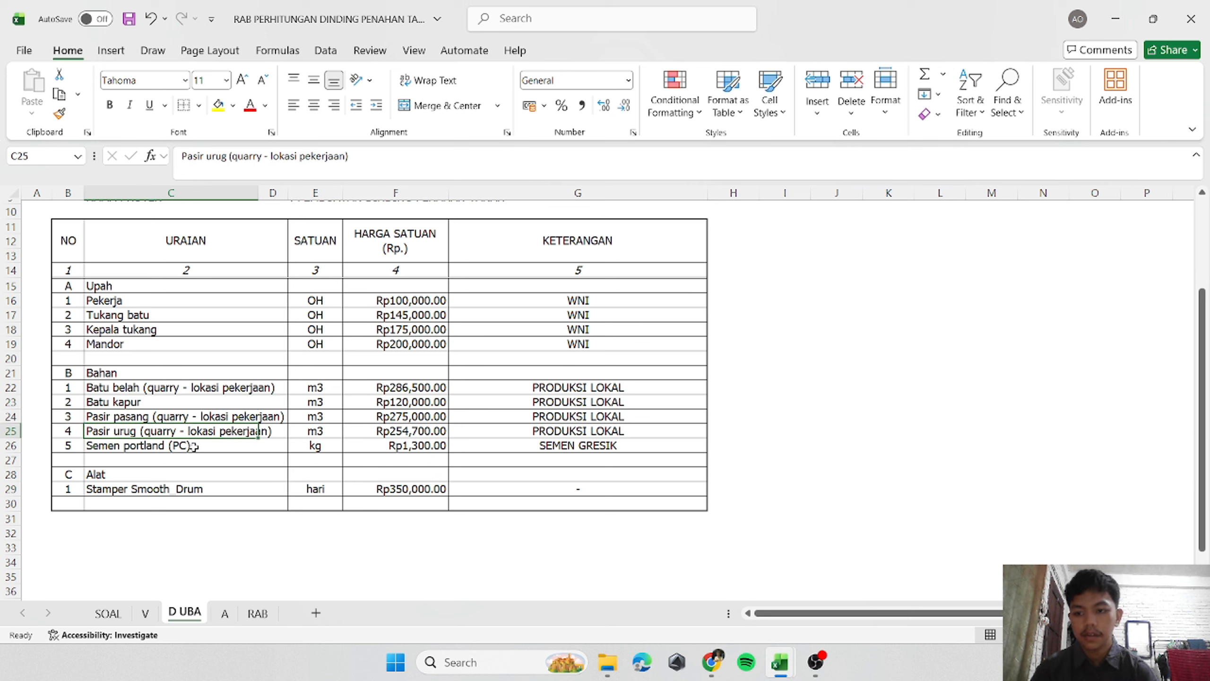
{"action": "left_click", "coordinate": [176, 448]}
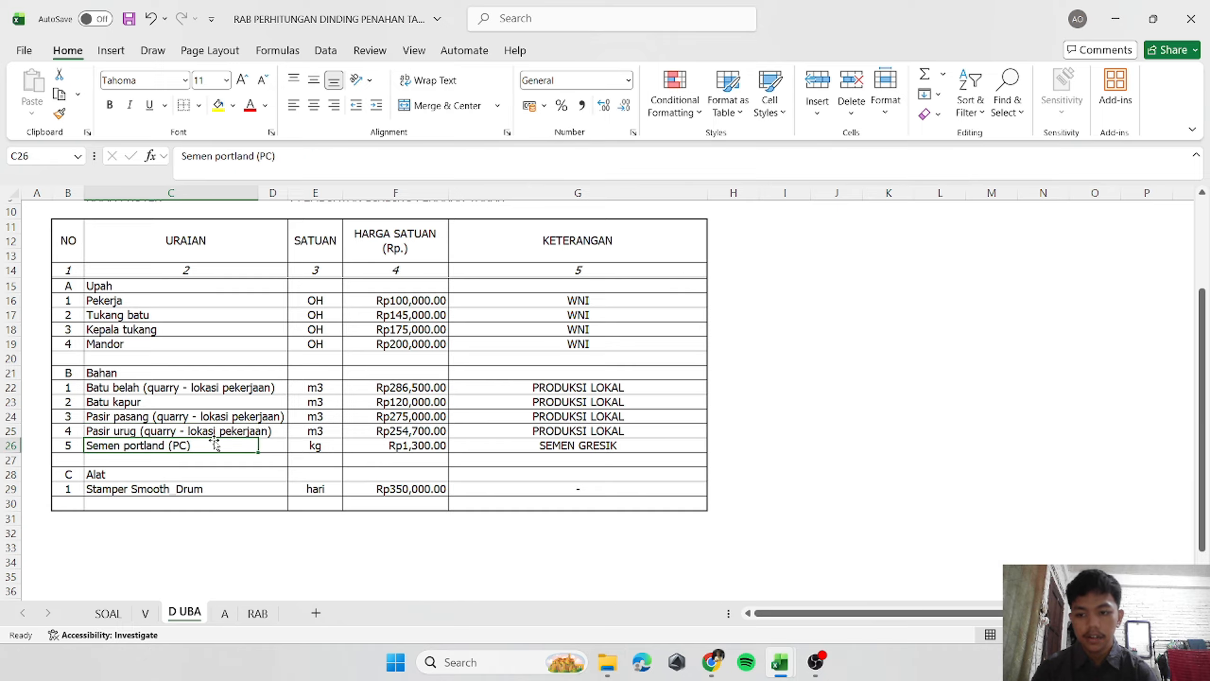
{"action": "left_click", "coordinate": [150, 489]}
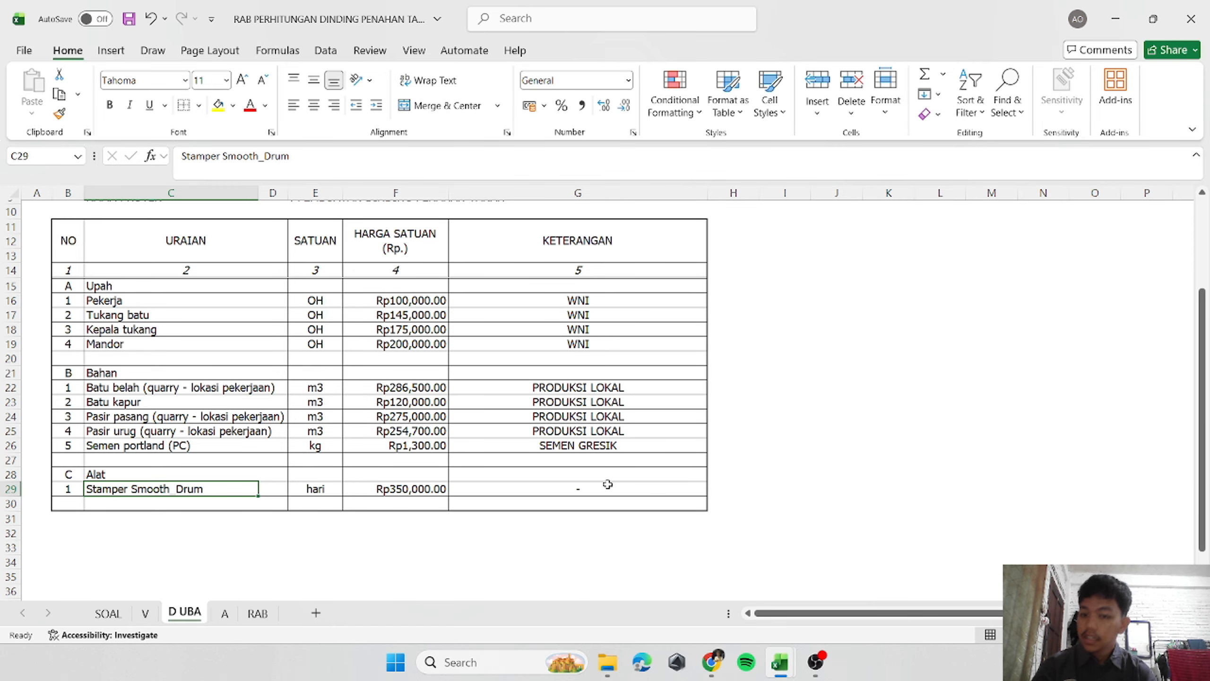
{"action": "scroll", "coordinate": [610, 472], "scroll_direction": "up", "scroll_amount": 3}
{"action": "scroll", "coordinate": [613, 464], "scroll_direction": "down", "scroll_amount": 2}
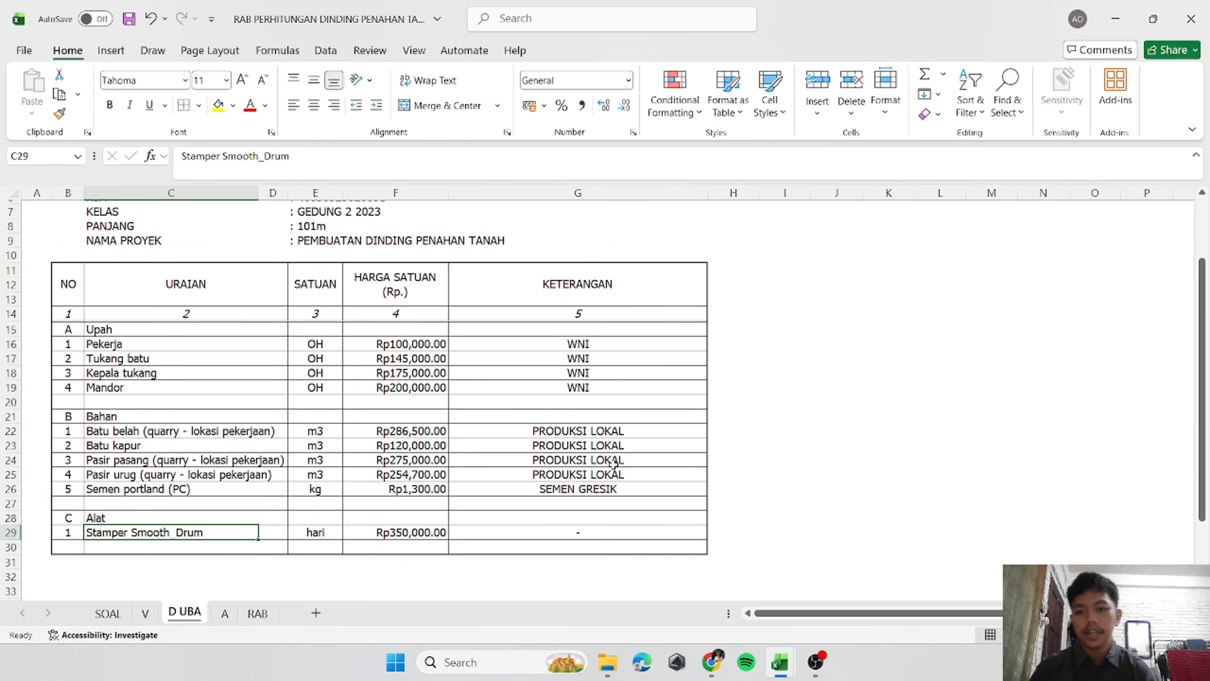
{"action": "scroll", "coordinate": [613, 463], "scroll_direction": "up", "scroll_amount": 1}
{"action": "scroll", "coordinate": [615, 461], "scroll_direction": "down", "scroll_amount": 1, "text": "ctrl"}
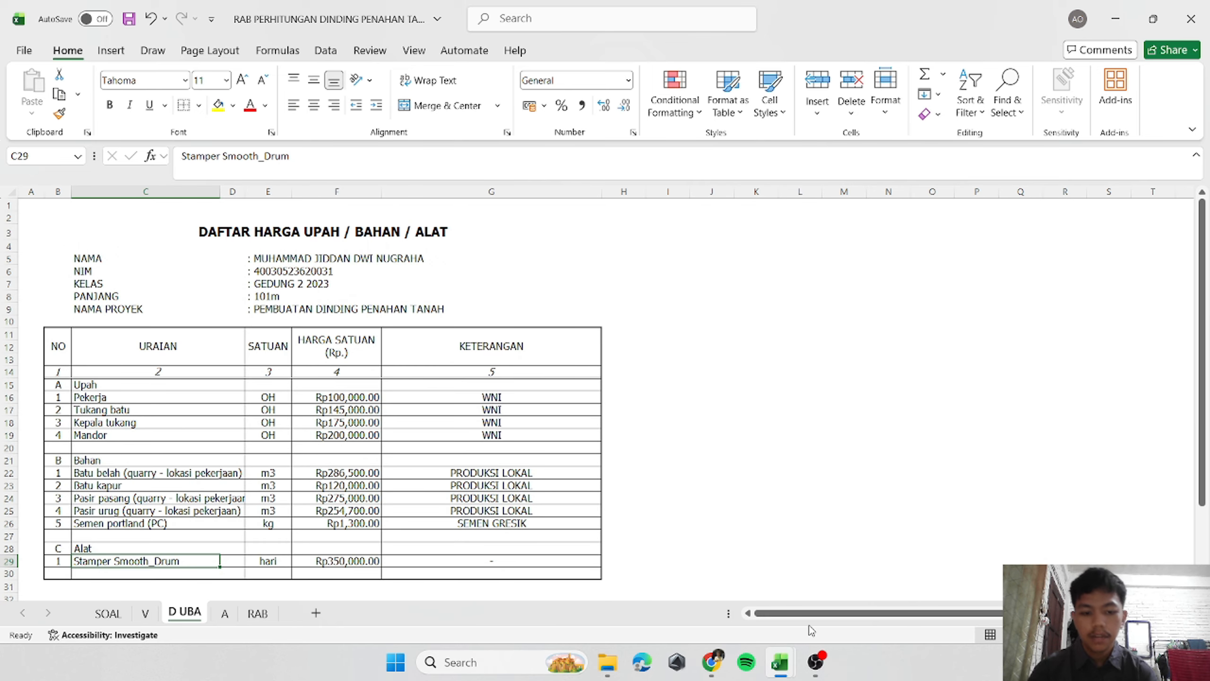
Switch to Chrome and look through the general construction unit price (HSP) table on the MAS PETRUK site.
{"action": "left_click", "coordinate": [712, 663]}
{"action": "left_click", "coordinate": [111, 23]}
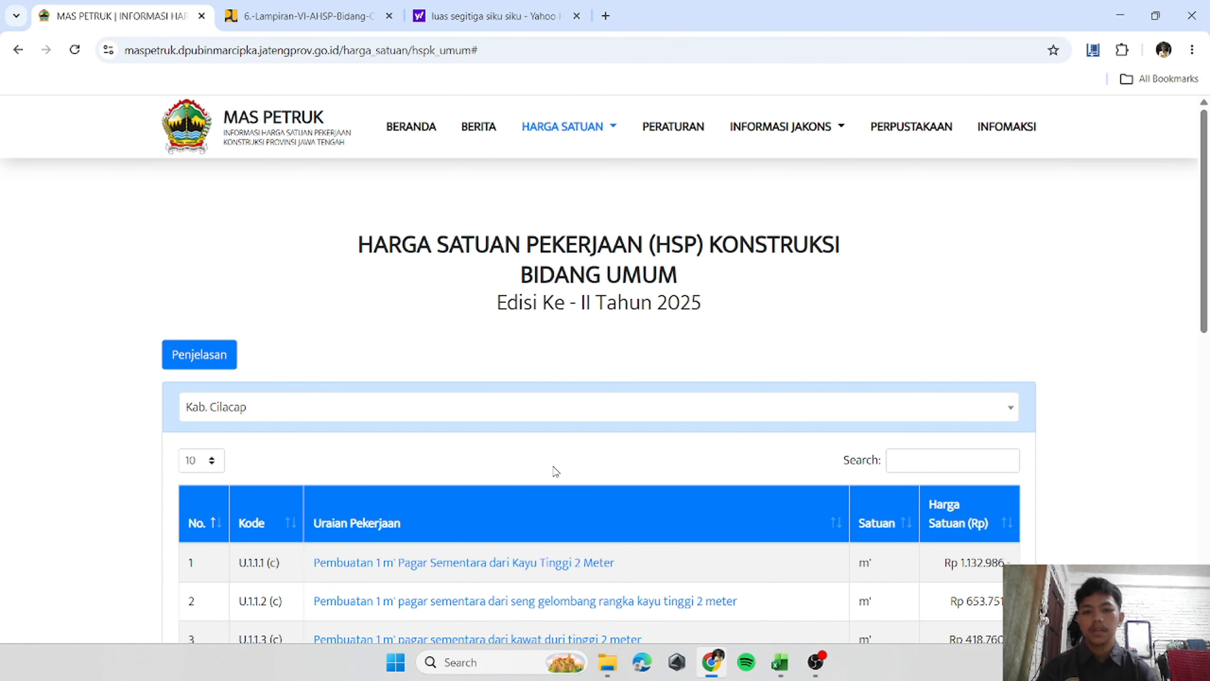
{"action": "scroll", "coordinate": [702, 467], "scroll_direction": "down", "scroll_amount": 5}
{"action": "scroll", "coordinate": [737, 462], "scroll_direction": "up", "scroll_amount": 5}
{"action": "scroll", "coordinate": [739, 462], "scroll_direction": "down", "scroll_amount": 3}
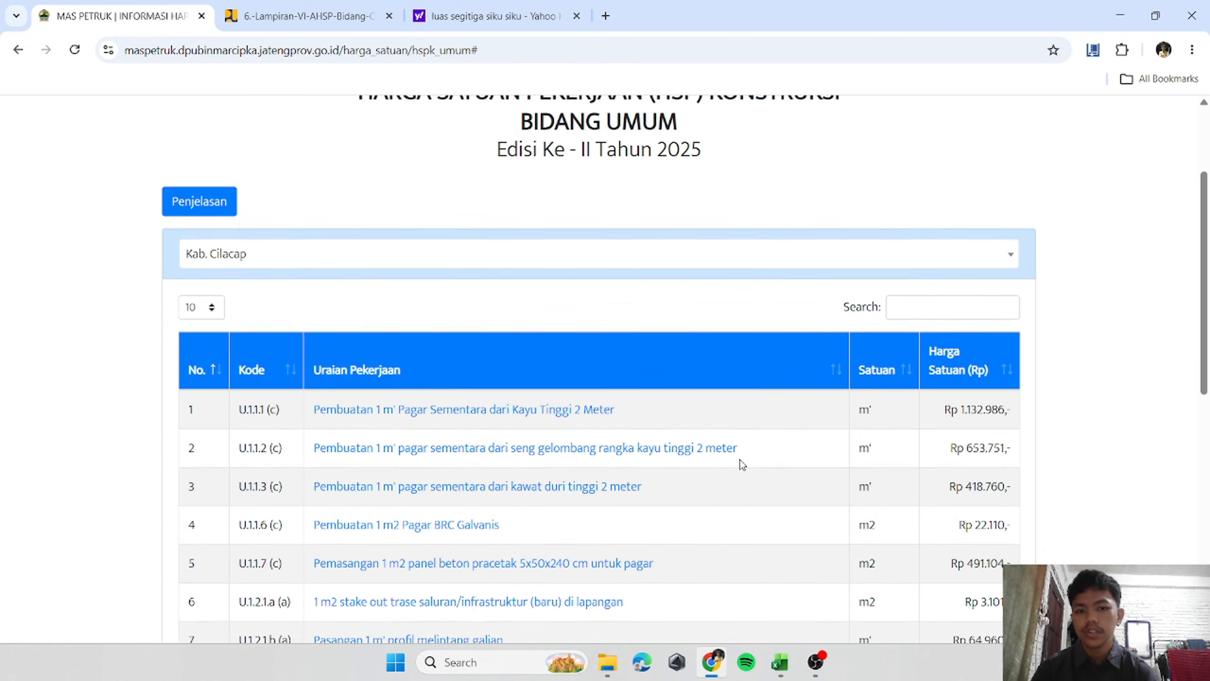
{"action": "scroll", "coordinate": [742, 464], "scroll_direction": "down", "scroll_amount": 5}
{"action": "scroll", "coordinate": [744, 455], "scroll_direction": "up", "scroll_amount": 6}
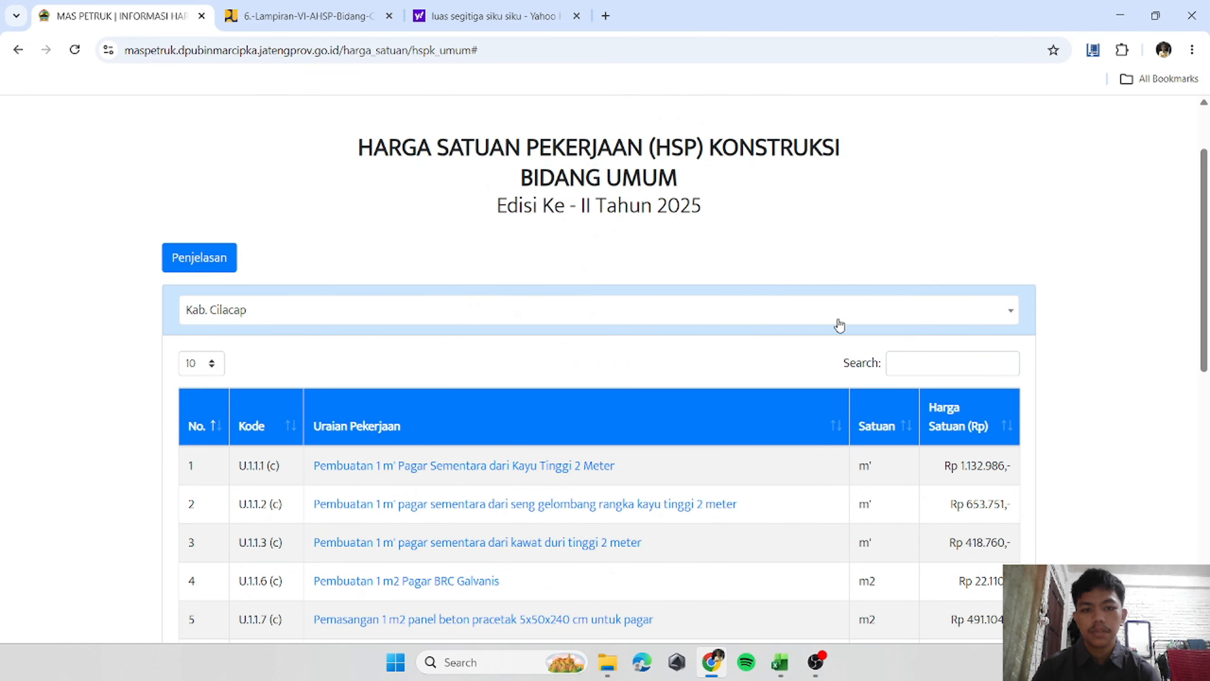
Set the region of the MAS PETRUK unit price table to Kota Semarang.
{"action": "left_click", "coordinate": [972, 323]}
{"action": "scroll", "coordinate": [432, 461], "scroll_direction": "down", "scroll_amount": 10}
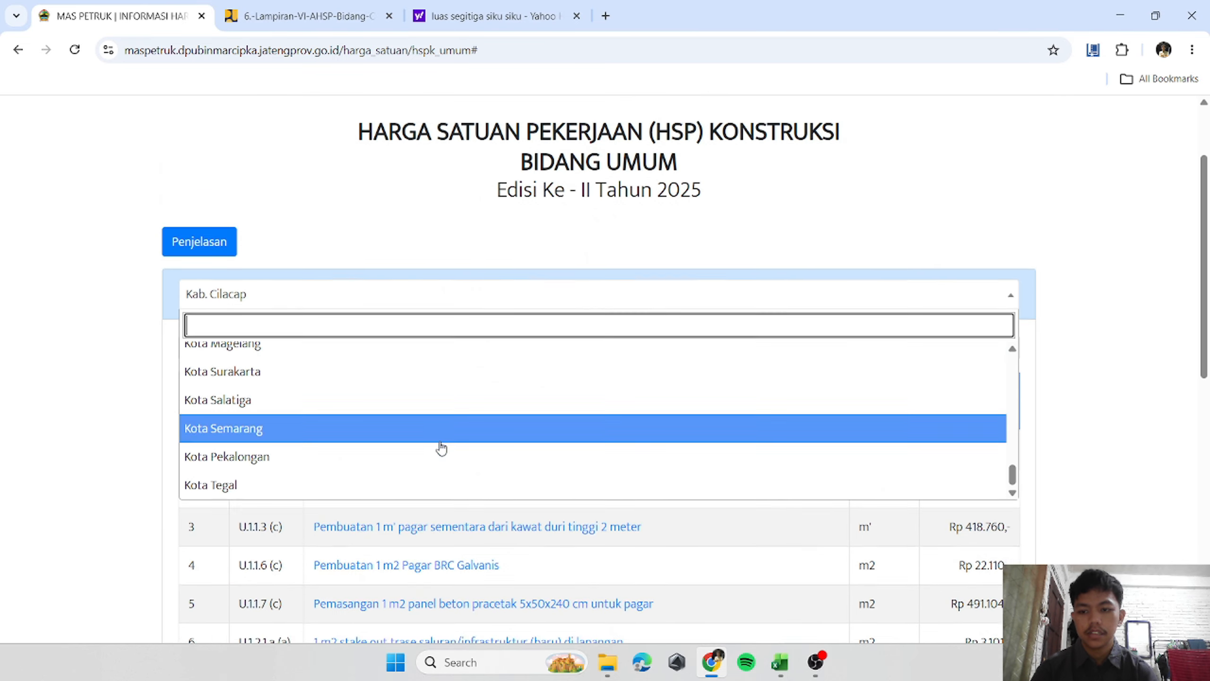
{"action": "scroll", "coordinate": [440, 448], "scroll_direction": "down", "scroll_amount": 9}
{"action": "scroll", "coordinate": [427, 418], "scroll_direction": "up", "scroll_amount": 8}
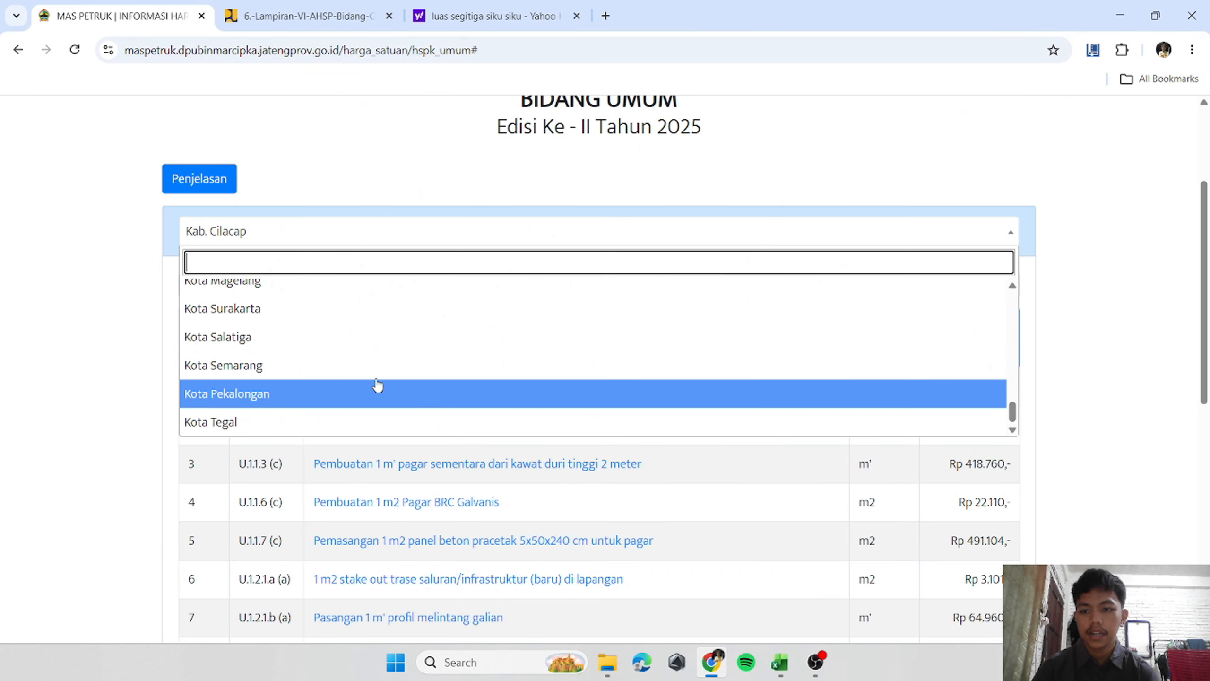
{"action": "left_click", "coordinate": [277, 377]}
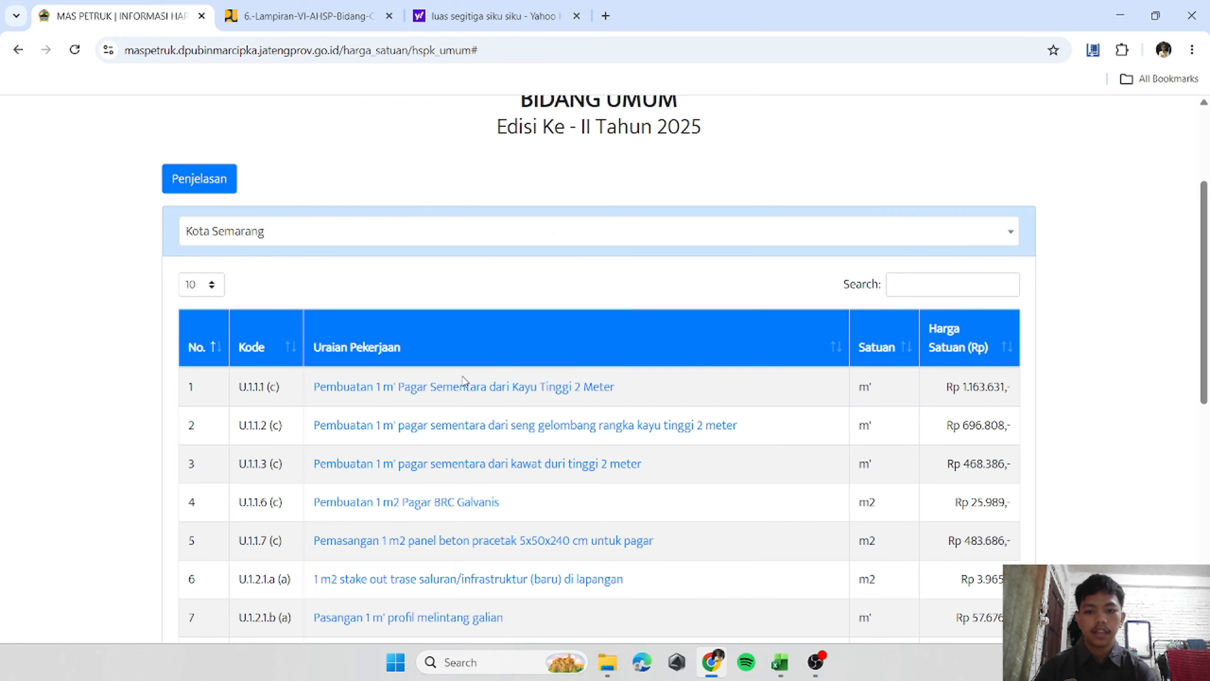
Look through the first ten work items and their unit prices for Kota Semarang.
{"action": "scroll", "coordinate": [655, 412], "scroll_direction": "down", "scroll_amount": 2}
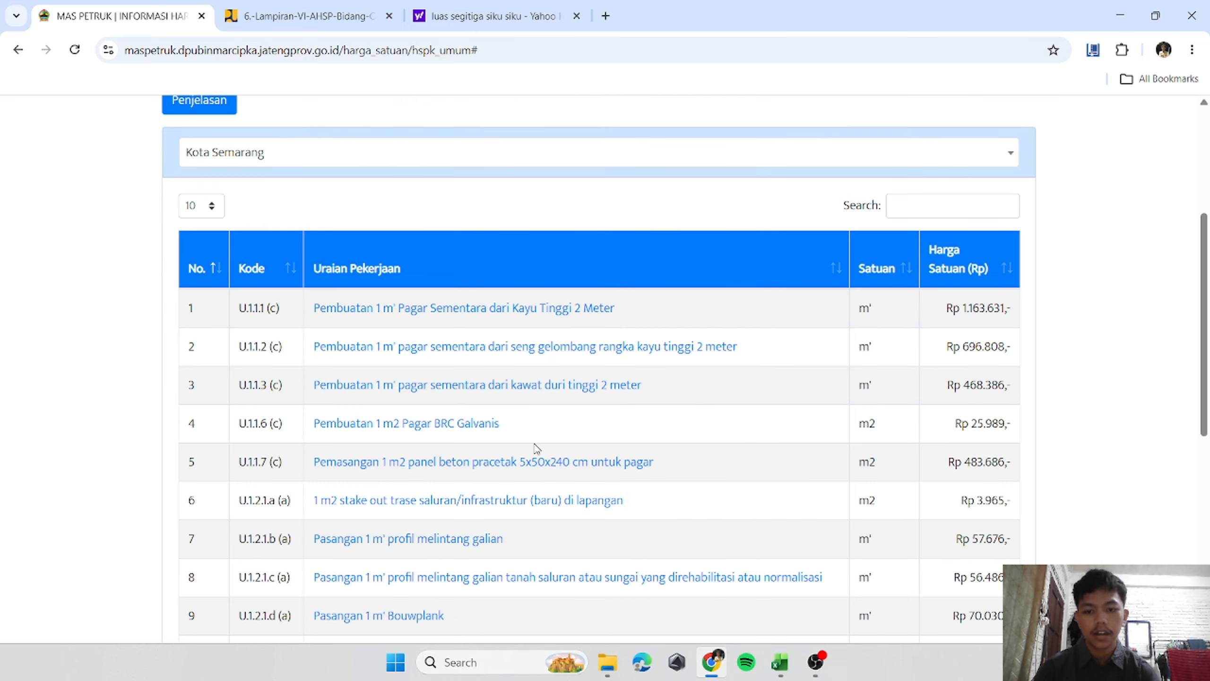
{"action": "scroll", "coordinate": [431, 441], "scroll_direction": "down", "scroll_amount": 5}
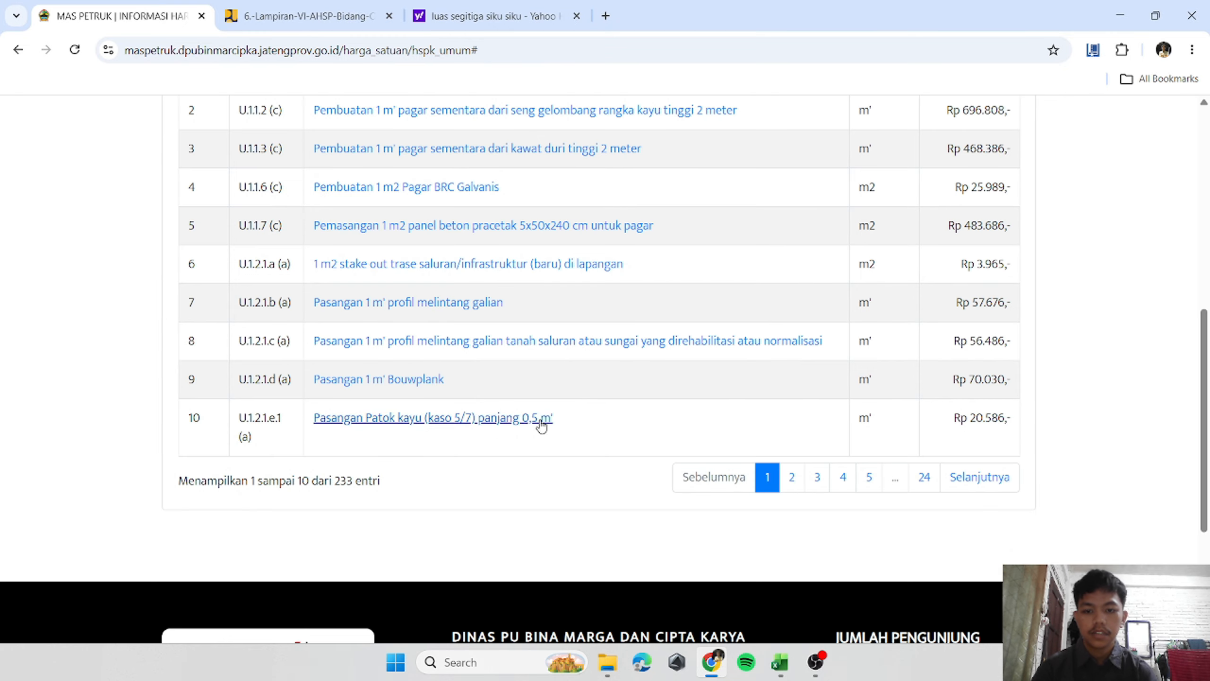
{"action": "scroll", "coordinate": [605, 405], "scroll_direction": "up", "scroll_amount": 10}
{"action": "scroll", "coordinate": [599, 403], "scroll_direction": "up", "scroll_amount": 3}
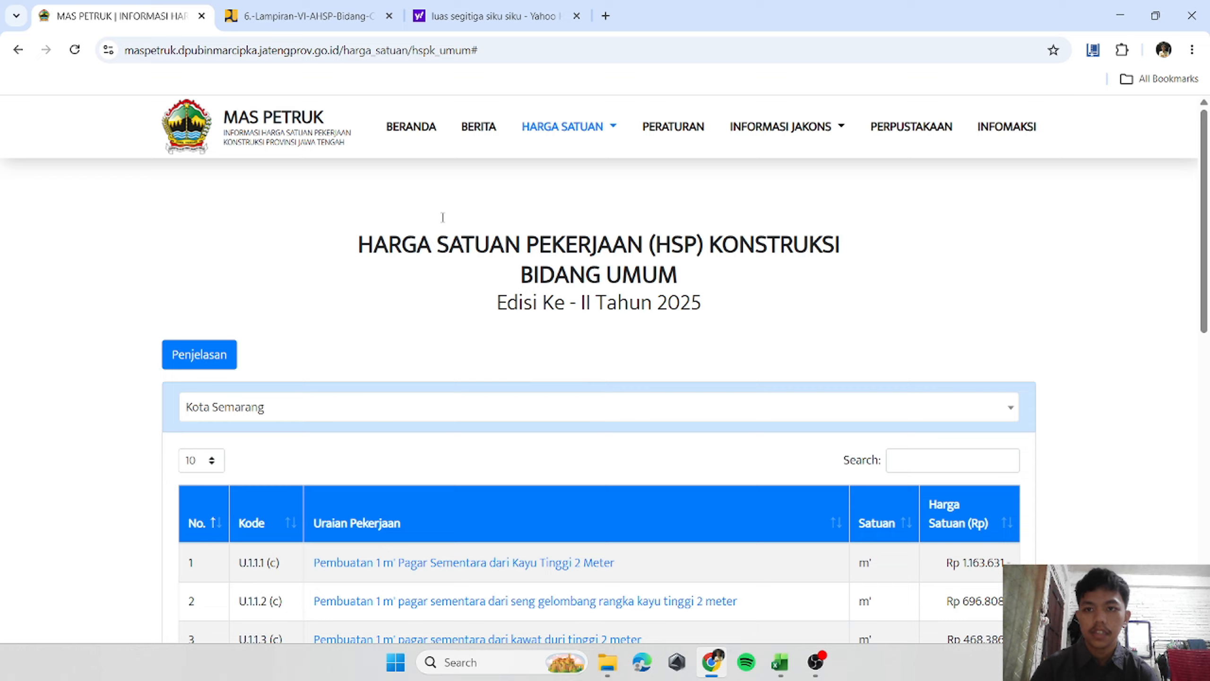
Open the Lampiran VI AHSP Bidang Cipta Karya PDF and look through its productivity and unit price analysis pages.
{"action": "left_click", "coordinate": [305, 15]}
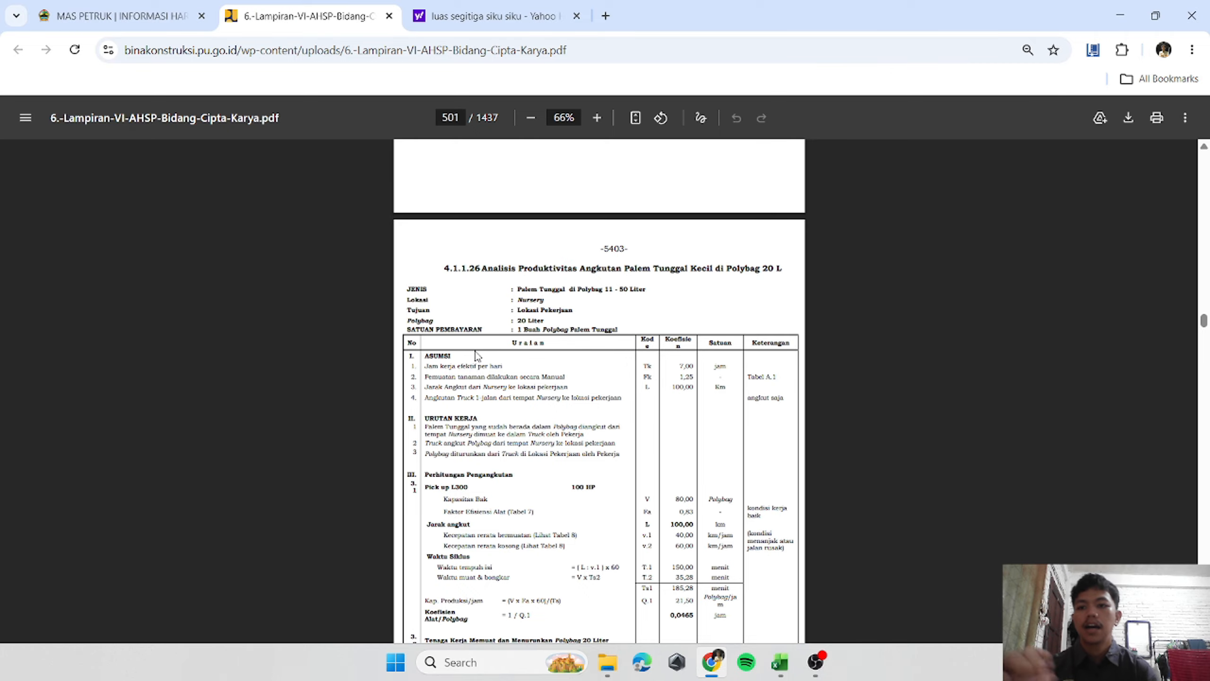
{"action": "scroll", "coordinate": [644, 381], "scroll_direction": "down", "scroll_amount": 20}
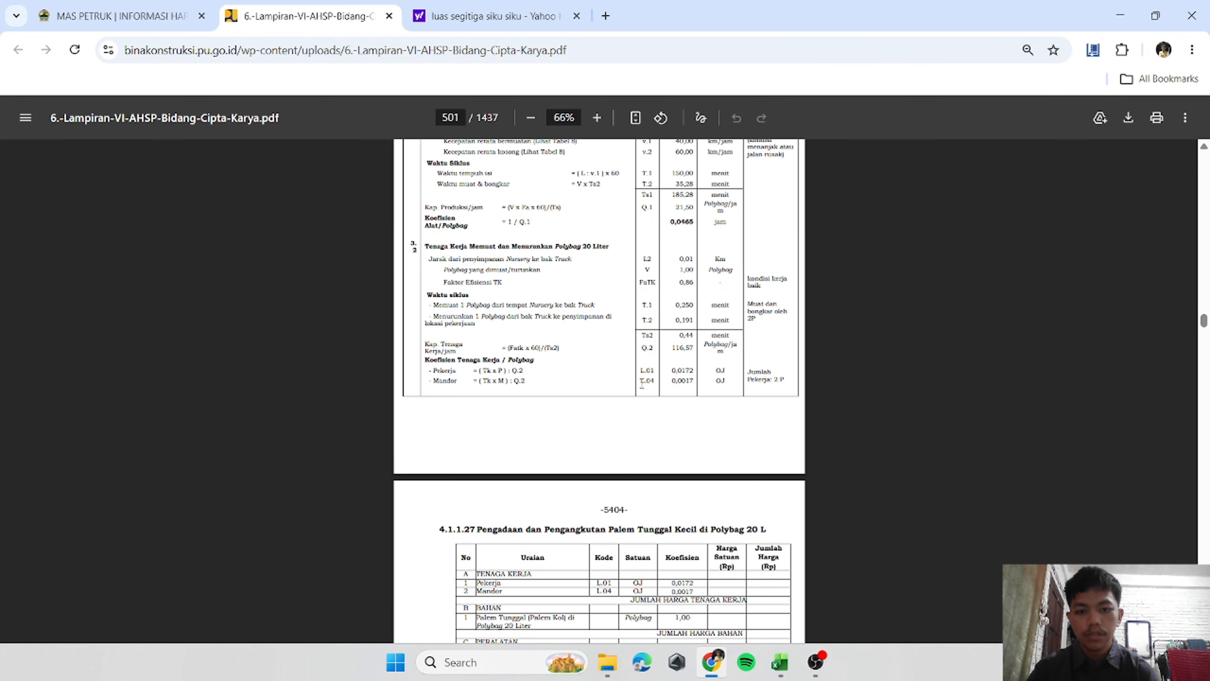
{"action": "scroll", "coordinate": [654, 421], "scroll_direction": "down", "scroll_amount": 18}
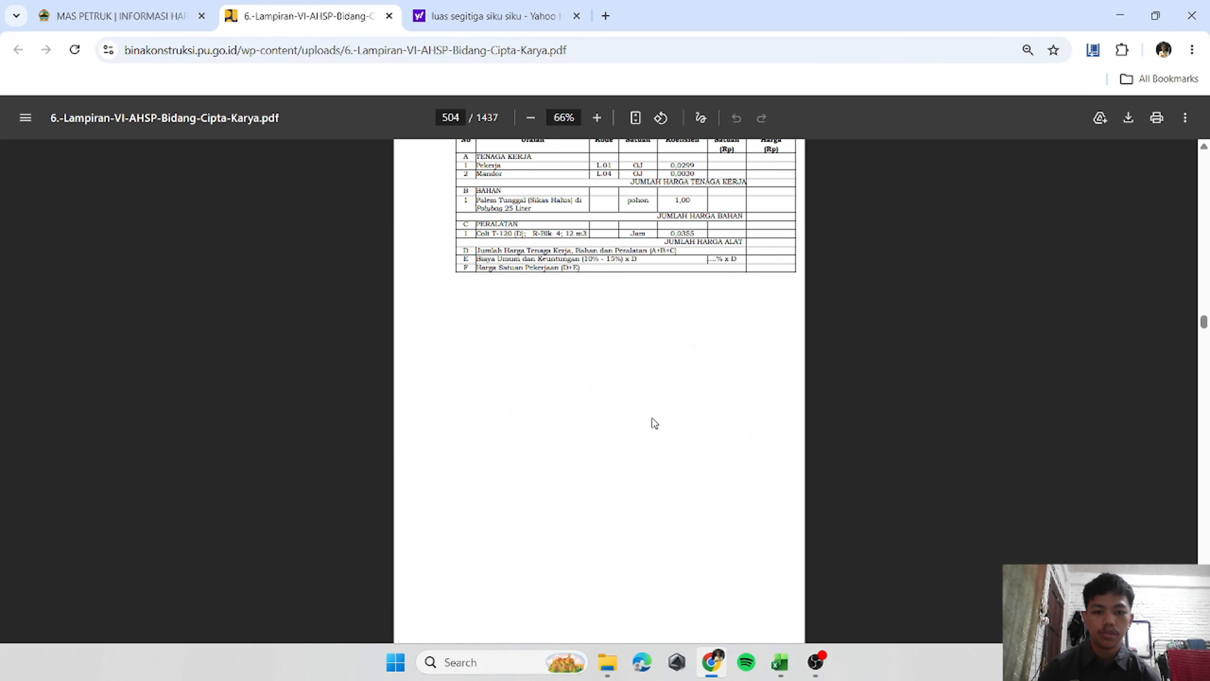
{"action": "scroll", "coordinate": [653, 422], "scroll_direction": "down", "scroll_amount": 20}
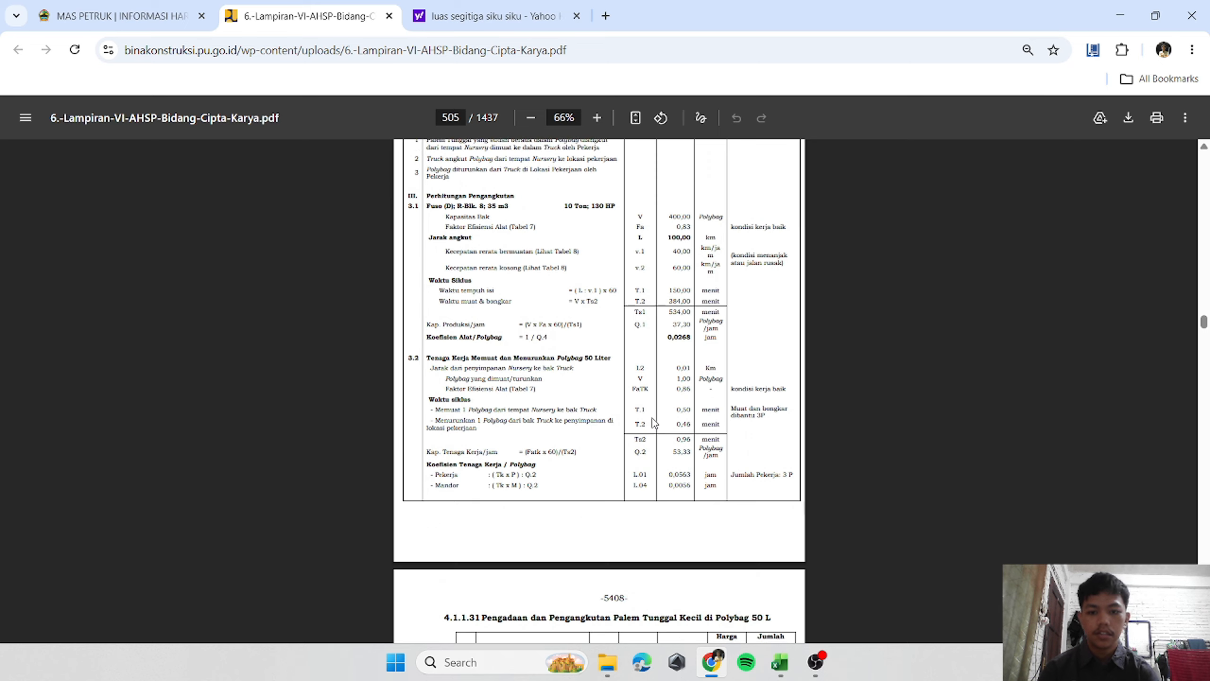
{"action": "scroll", "coordinate": [654, 422], "scroll_direction": "up", "scroll_amount": 20}
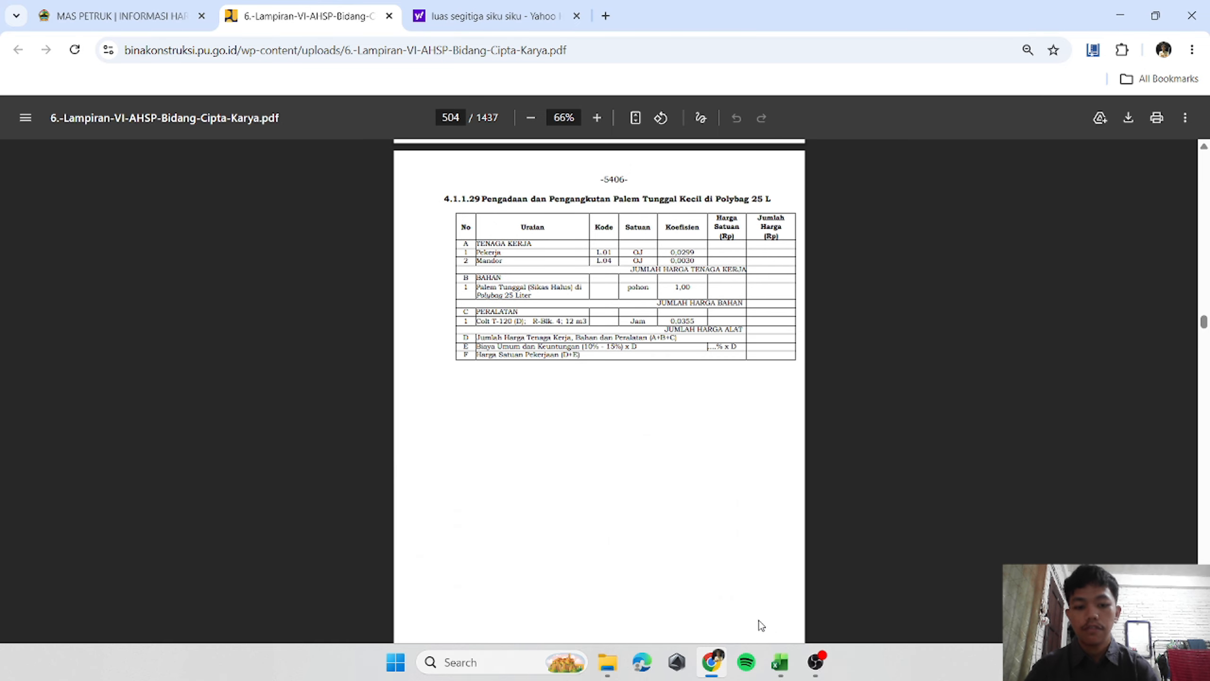
Switch to the AHSP Cipta Karya workbook in Excel and look through the material prices on its Upah Bahan sheet.
{"action": "mouse_move", "coordinate": [774, 660]}
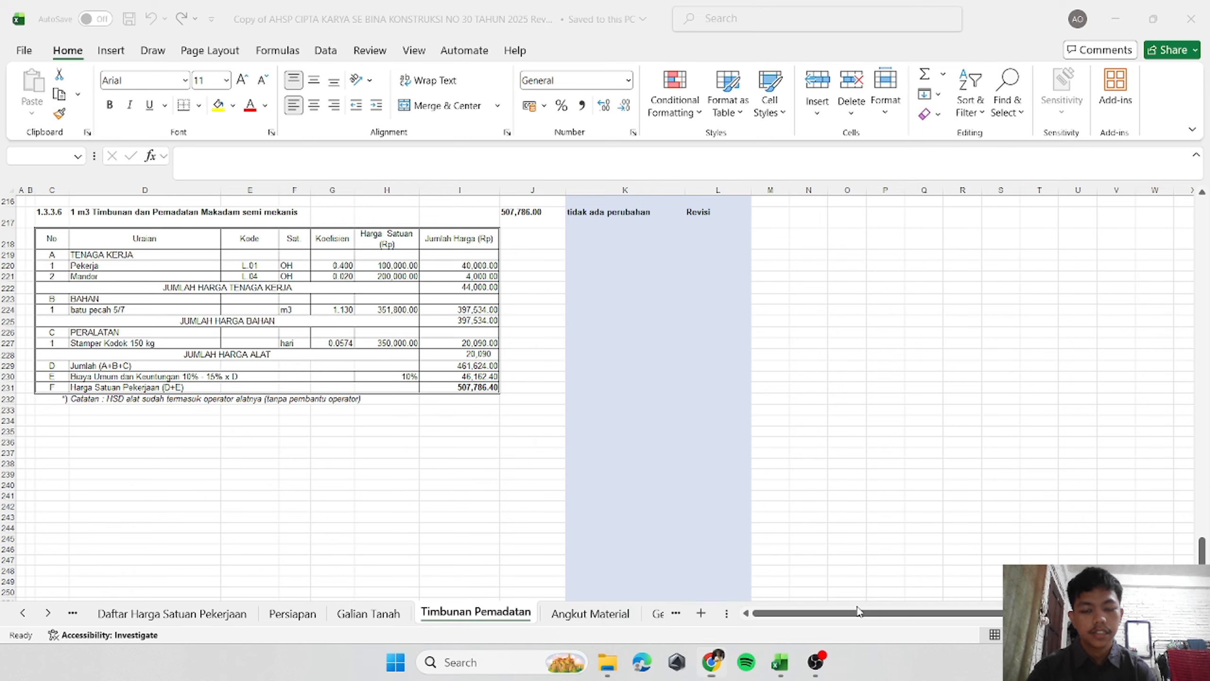
{"action": "left_click", "coordinate": [859, 579]}
{"action": "left_click", "coordinate": [162, 613]}
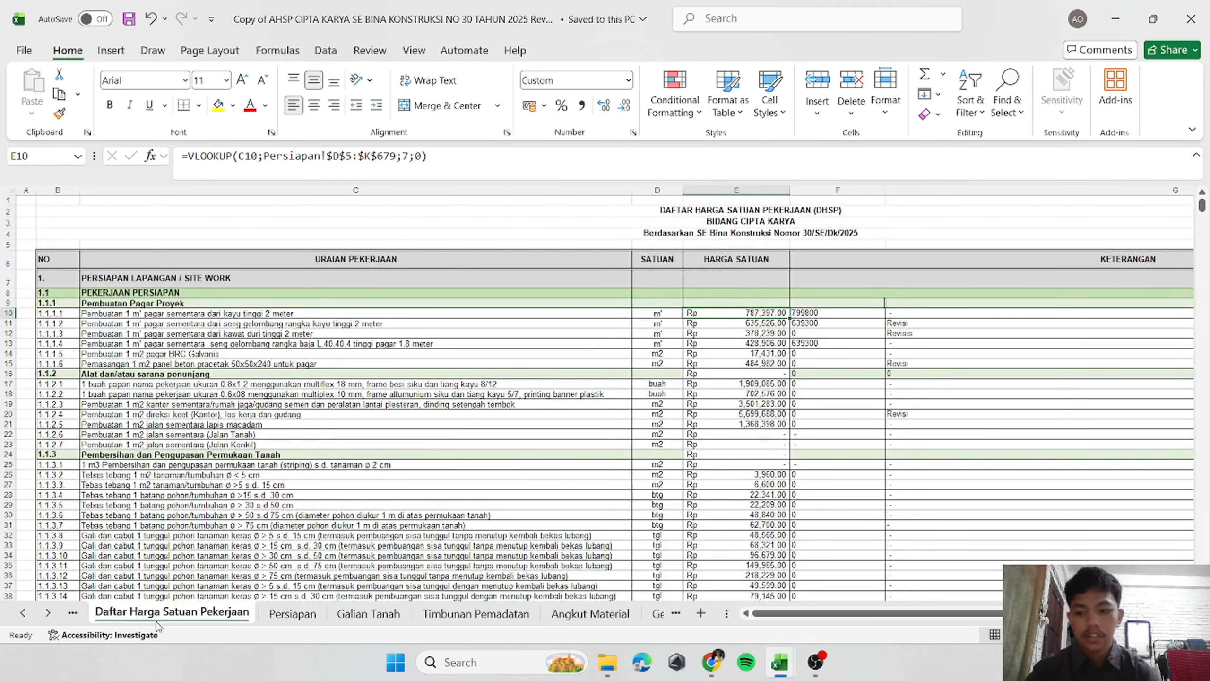
{"action": "left_click", "coordinate": [22, 613]}
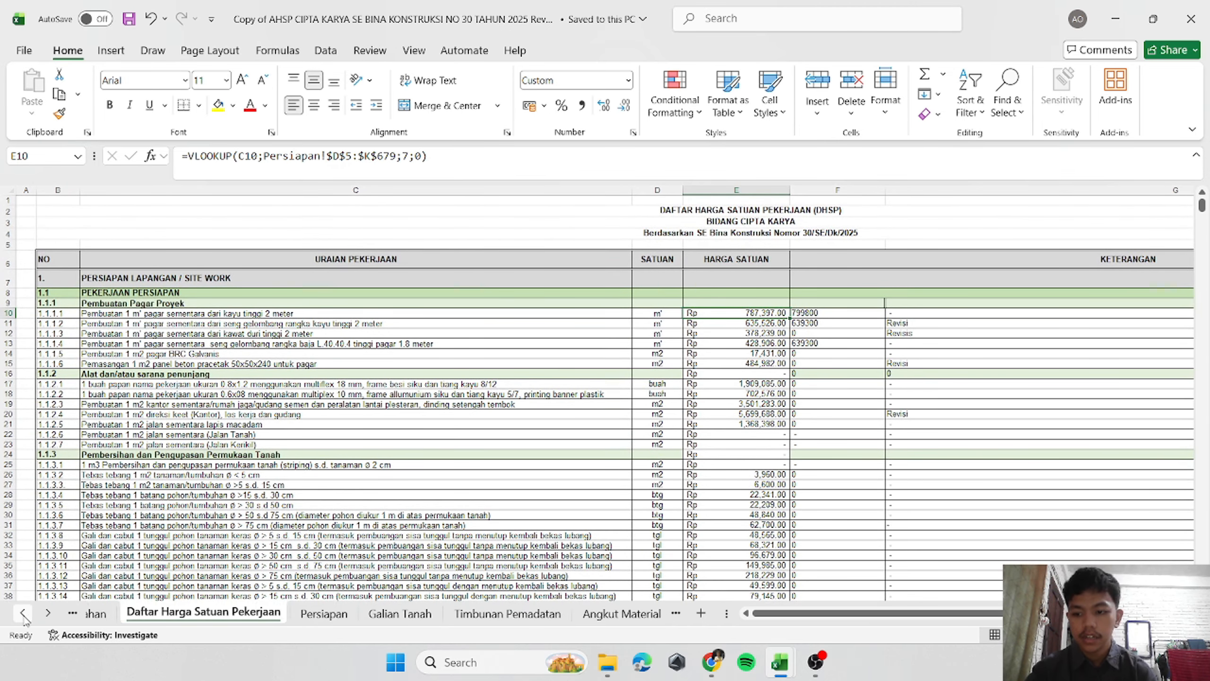
{"action": "left_click", "coordinate": [143, 615]}
{"action": "scroll", "coordinate": [548, 449], "scroll_direction": "up", "scroll_amount": 15}
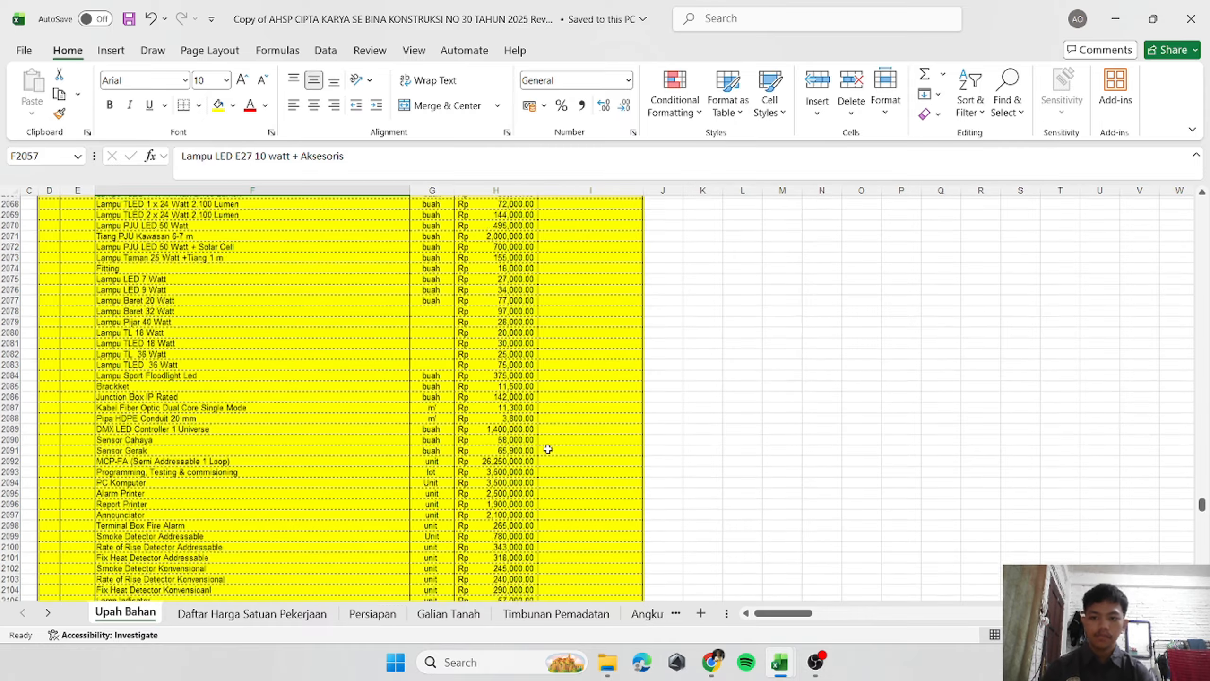
{"action": "scroll", "coordinate": [548, 449], "scroll_direction": "up", "scroll_amount": 20}
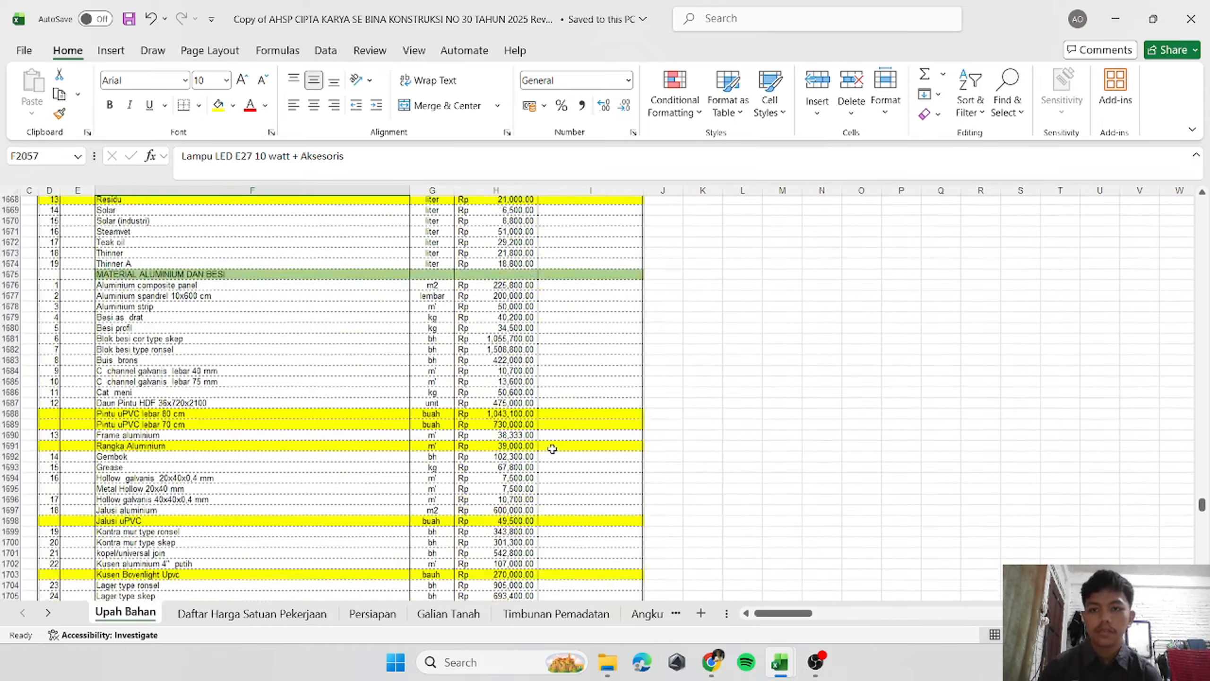
{"action": "scroll", "coordinate": [714, 409], "scroll_direction": "down", "scroll_amount": 20}
{"action": "left_click", "coordinate": [697, 403]}
{"action": "scroll", "coordinate": [691, 414], "scroll_direction": "down", "scroll_amount": 20}
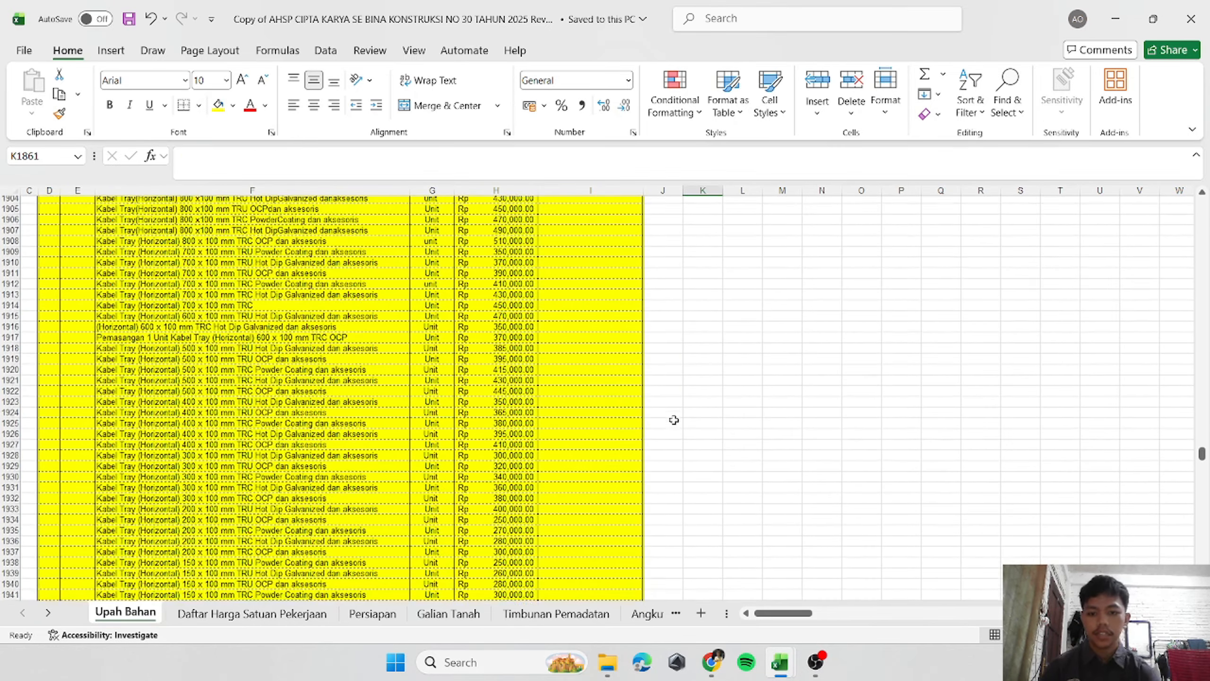
{"action": "scroll", "coordinate": [673, 419], "scroll_direction": "down", "scroll_amount": 1}
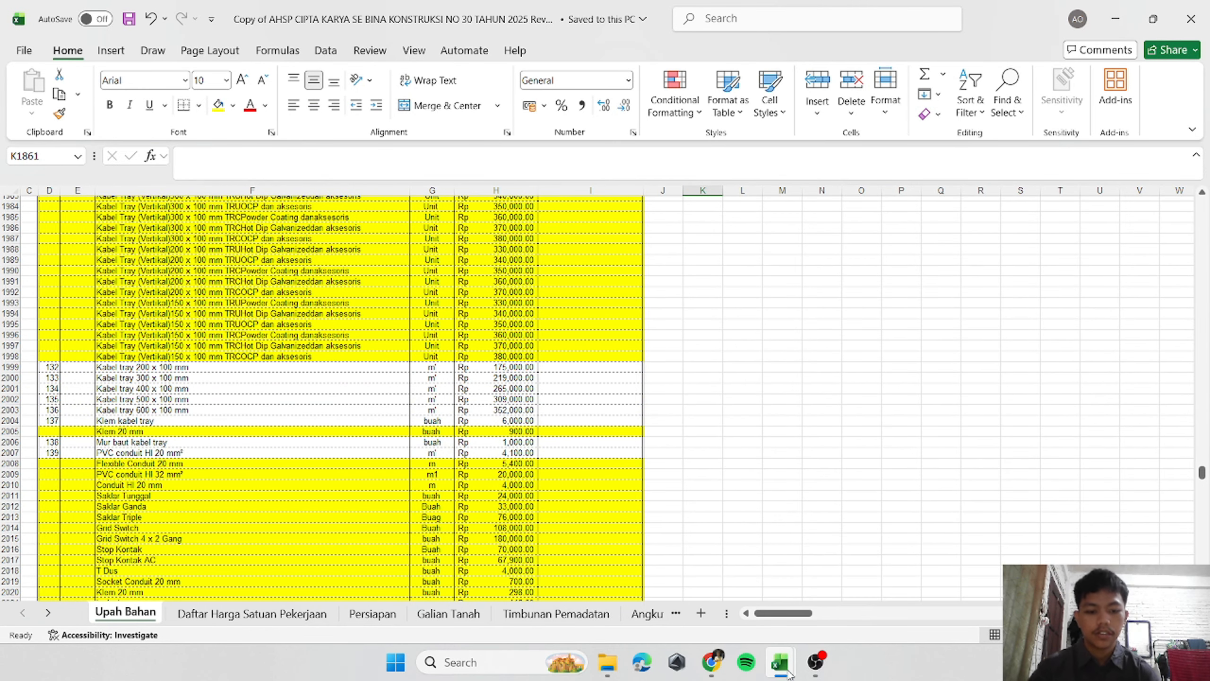
Return to the RAB PERHITUNGAN workbook and review the wage, material and equipment prices on the D UBA sheet.
{"action": "mouse_move", "coordinate": [786, 672]}
{"action": "left_click", "coordinate": [652, 605]}
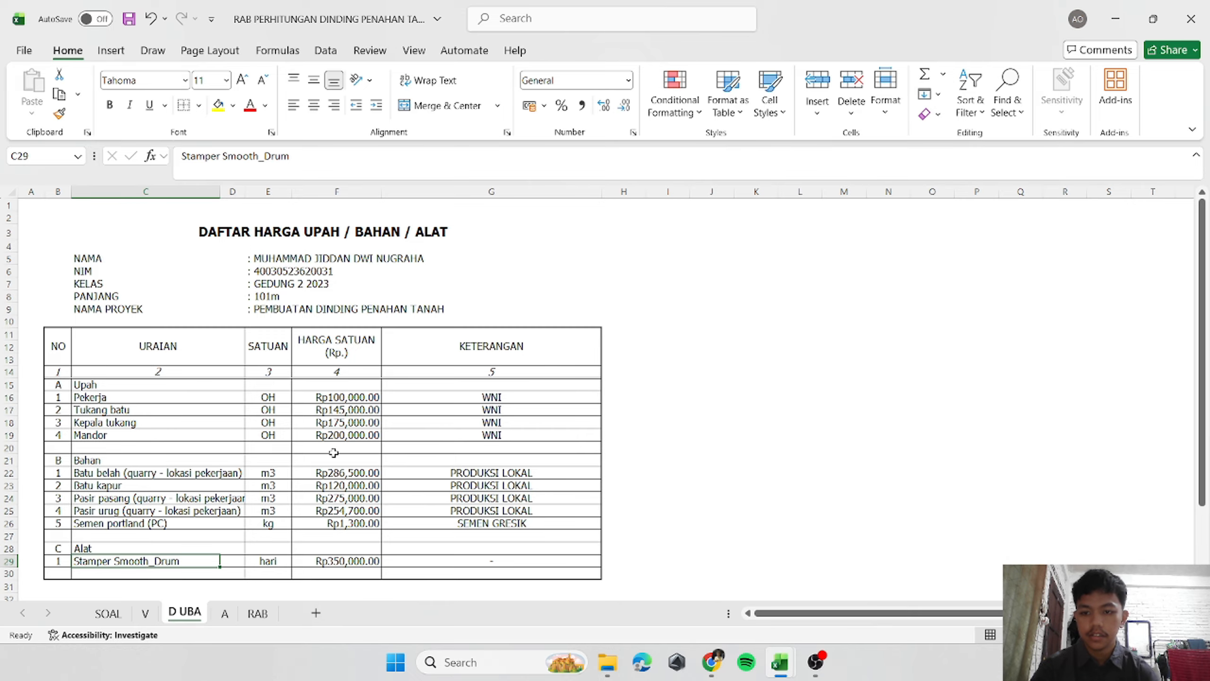
{"action": "left_click", "coordinate": [551, 281]}
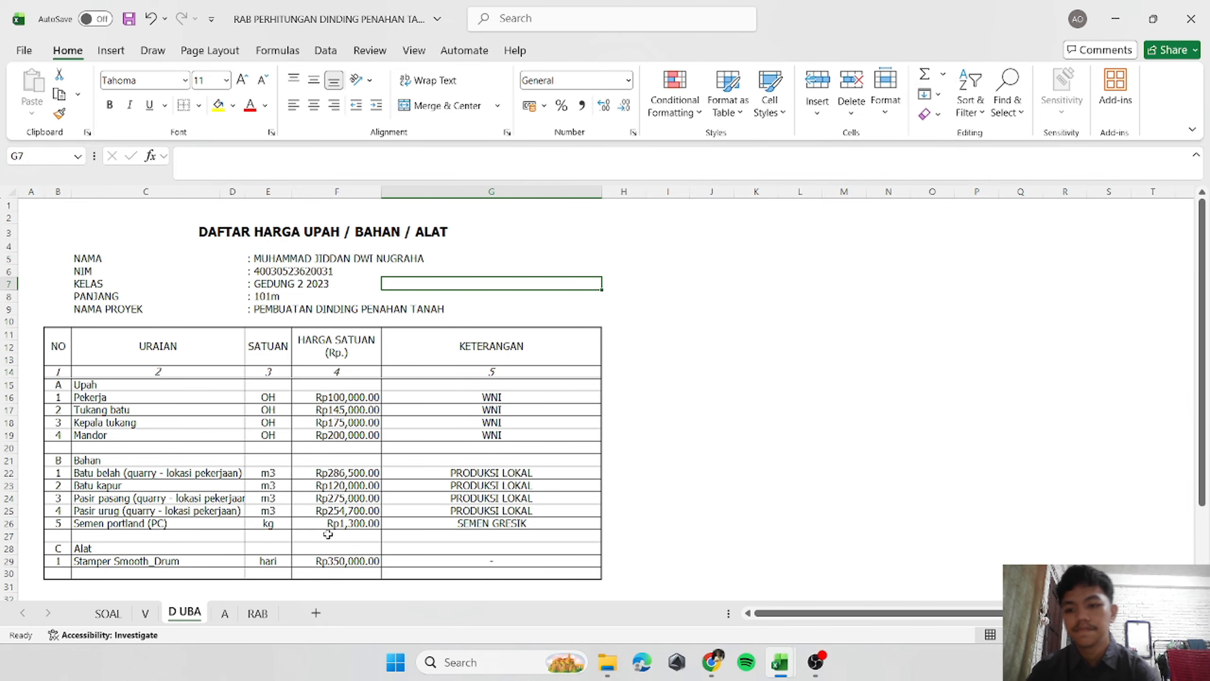
Open sheet A and examine the blank ANALISA HARGA SATUAN PEKERJAAN form from the TENAGA section to the total unit price row.
{"action": "left_click", "coordinate": [226, 614]}
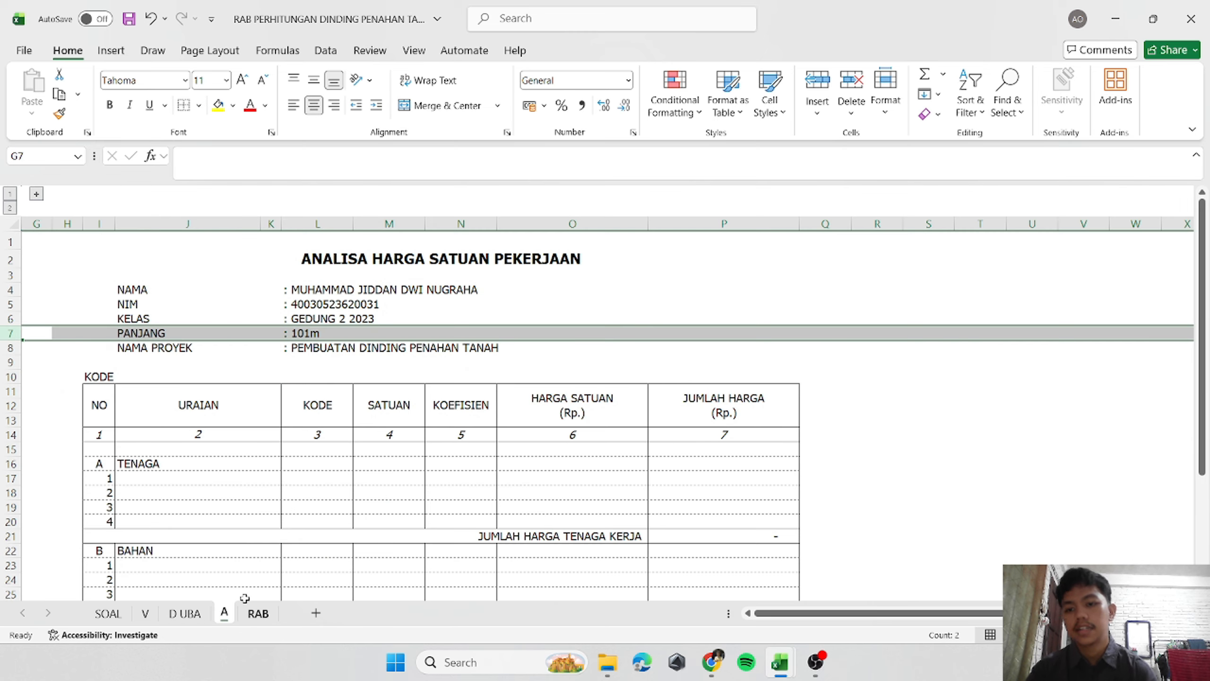
{"action": "left_click", "coordinate": [797, 346]}
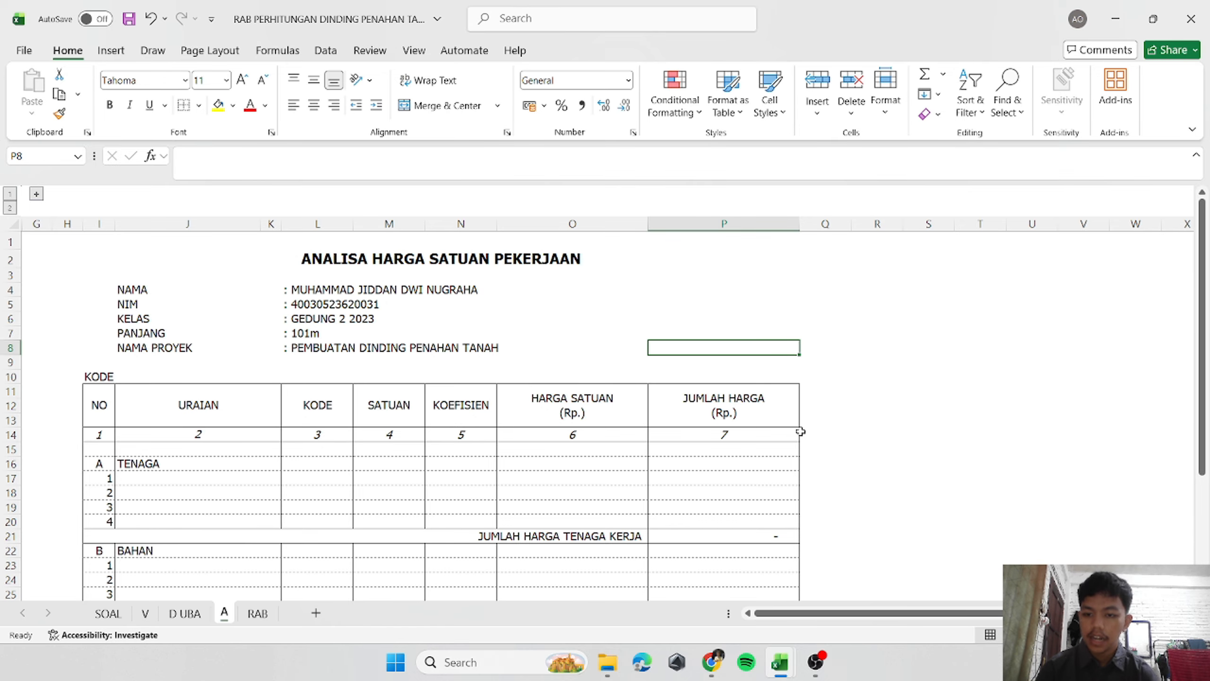
{"action": "scroll", "coordinate": [653, 471], "scroll_direction": "down", "scroll_amount": 4}
{"action": "scroll", "coordinate": [653, 471], "scroll_direction": "down", "scroll_amount": 2}
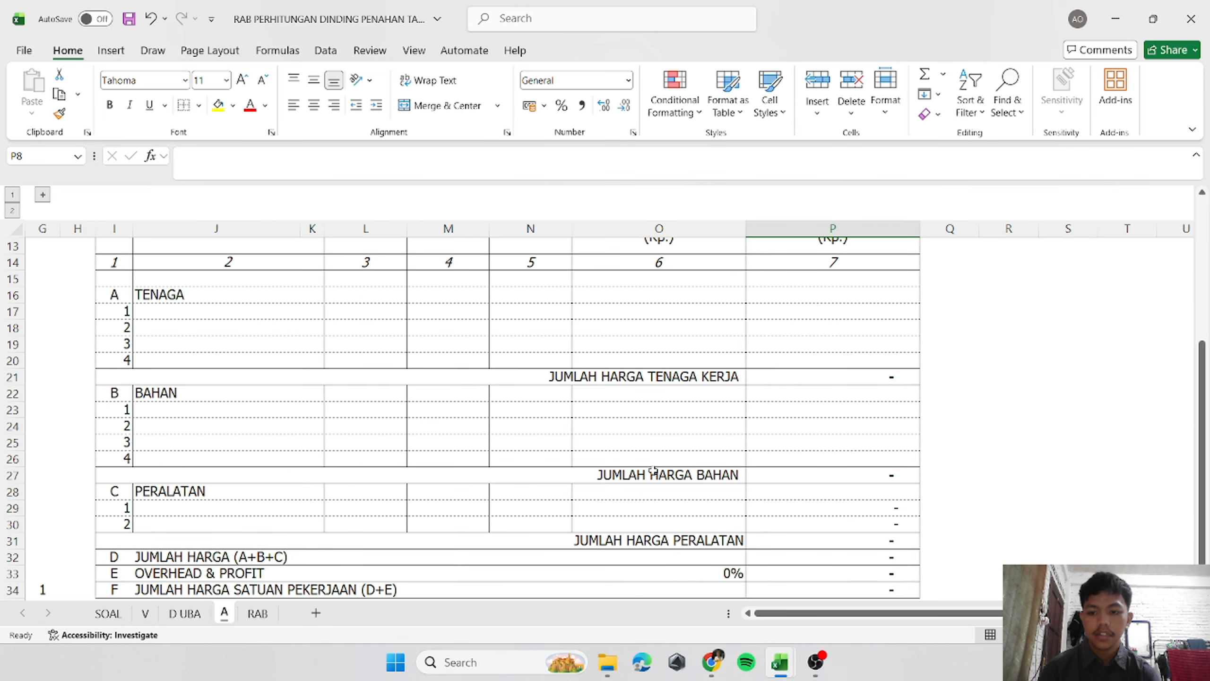
{"action": "left_click", "coordinate": [754, 456]}
{"action": "scroll", "coordinate": [754, 455], "scroll_direction": "up", "scroll_amount": 2}
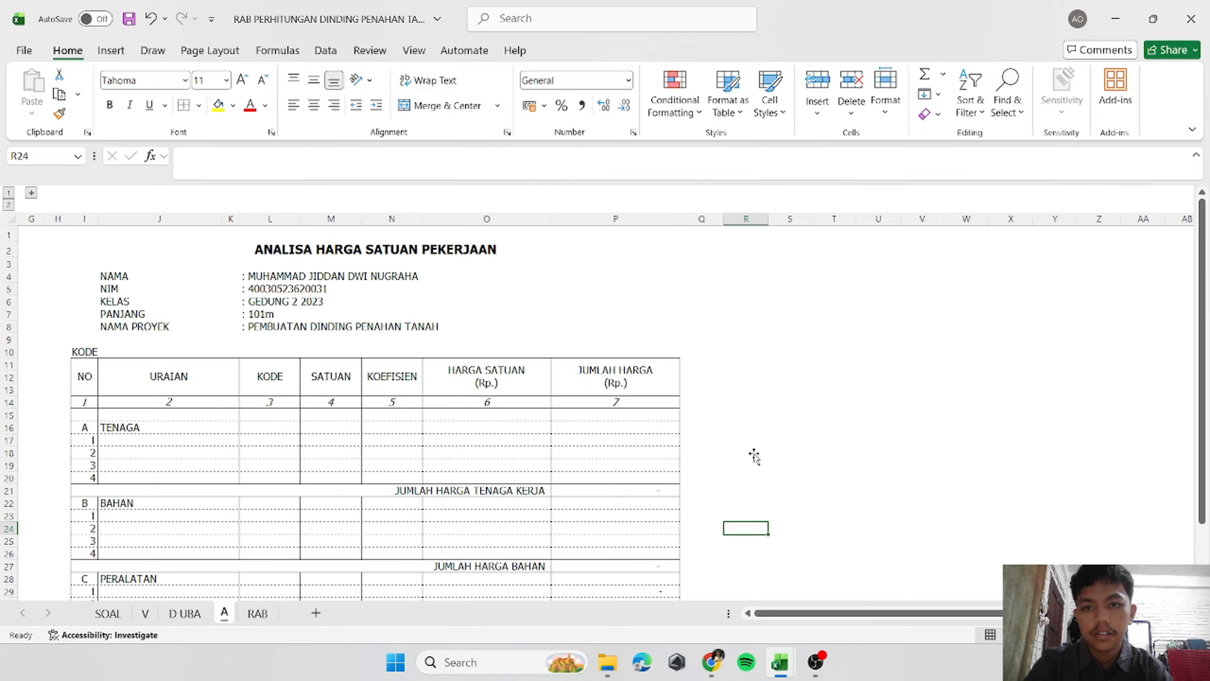
{"action": "scroll", "coordinate": [424, 455], "scroll_direction": "down", "scroll_amount": 2}
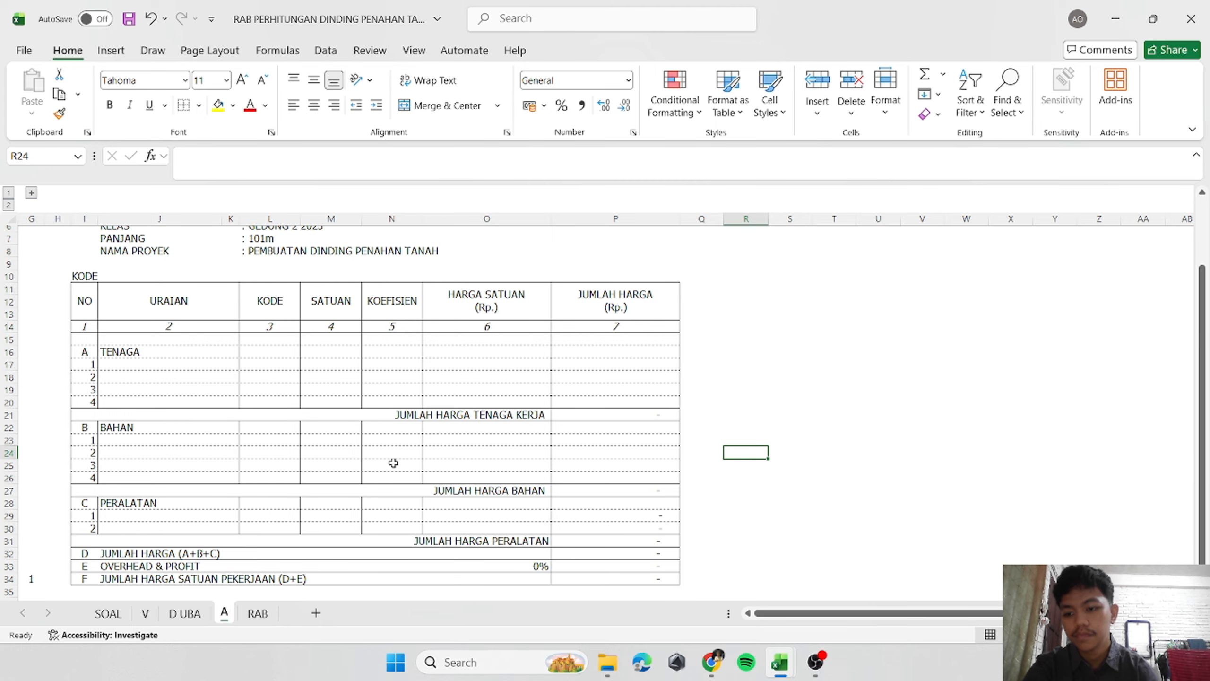
{"action": "left_click", "coordinate": [8, 528]}
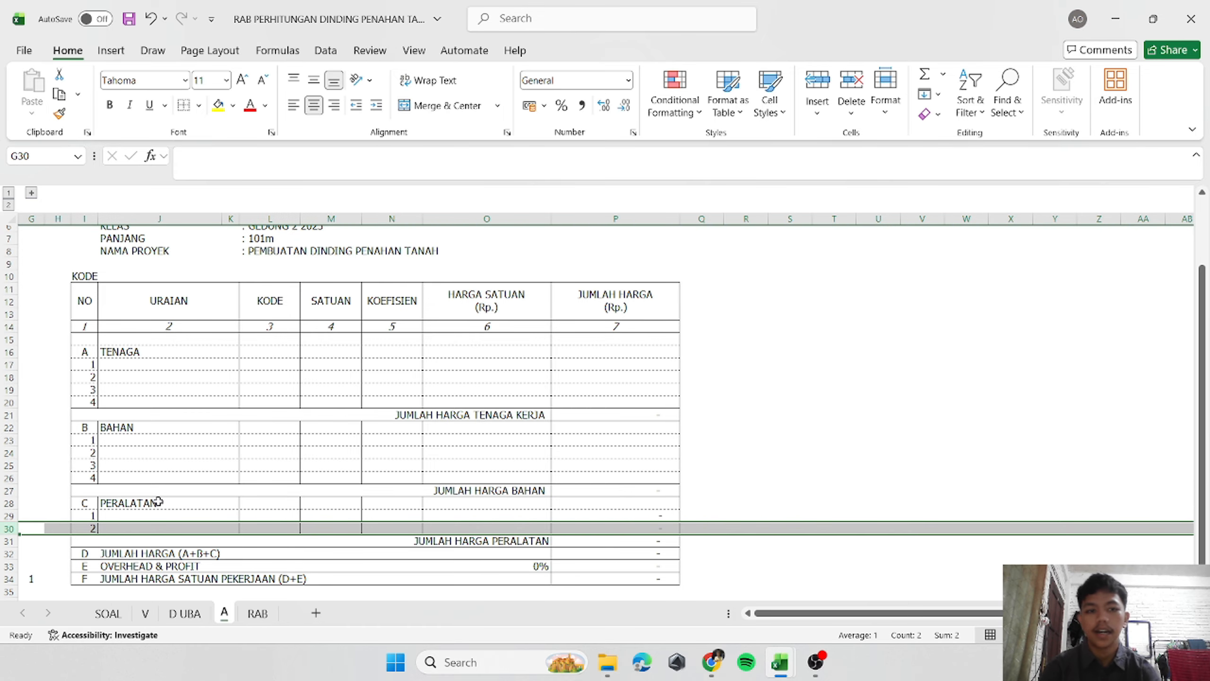
{"action": "left_click", "coordinate": [838, 427]}
{"action": "scroll", "coordinate": [837, 427], "scroll_direction": "up", "scroll_amount": 2}
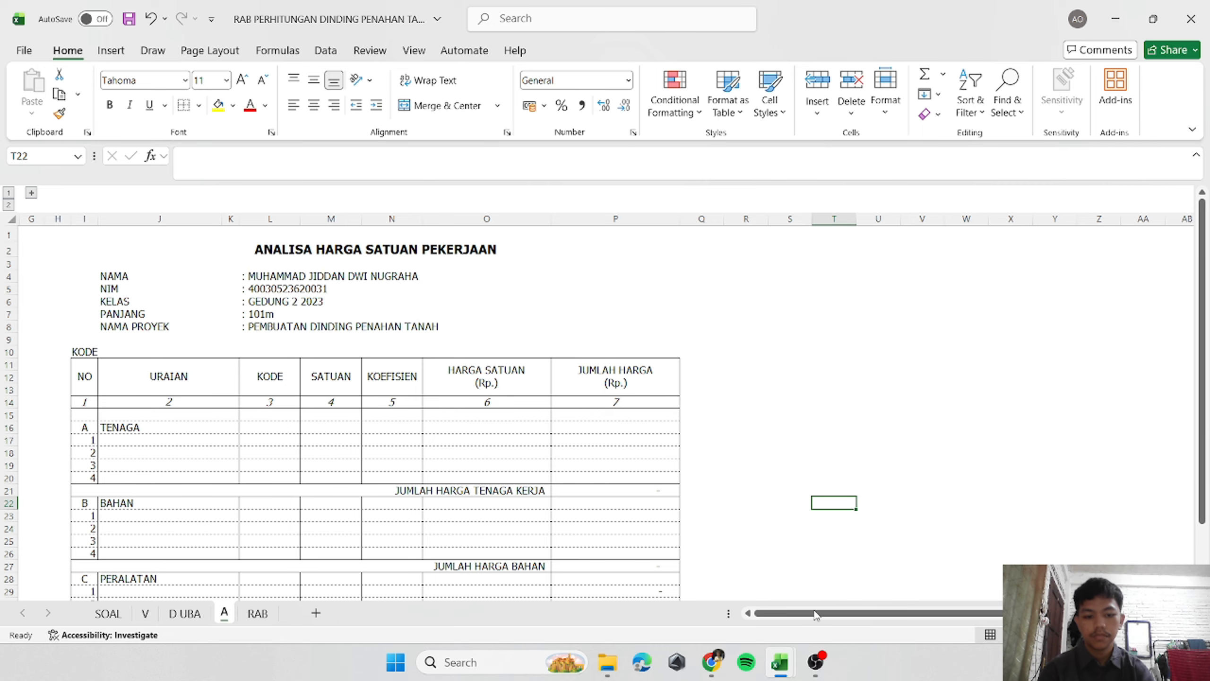
Check the work items on sheet V and the price list on D UBA, ending back on sheet A.
{"action": "left_click", "coordinate": [145, 613]}
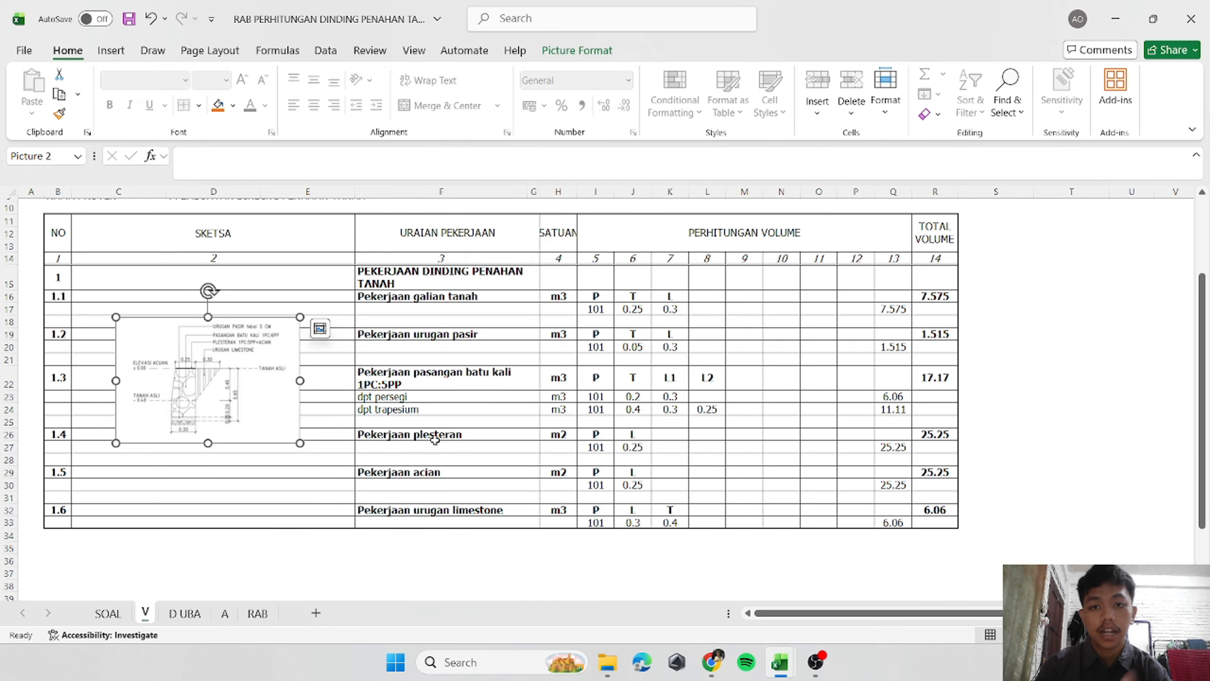
{"action": "left_click", "coordinate": [193, 617]}
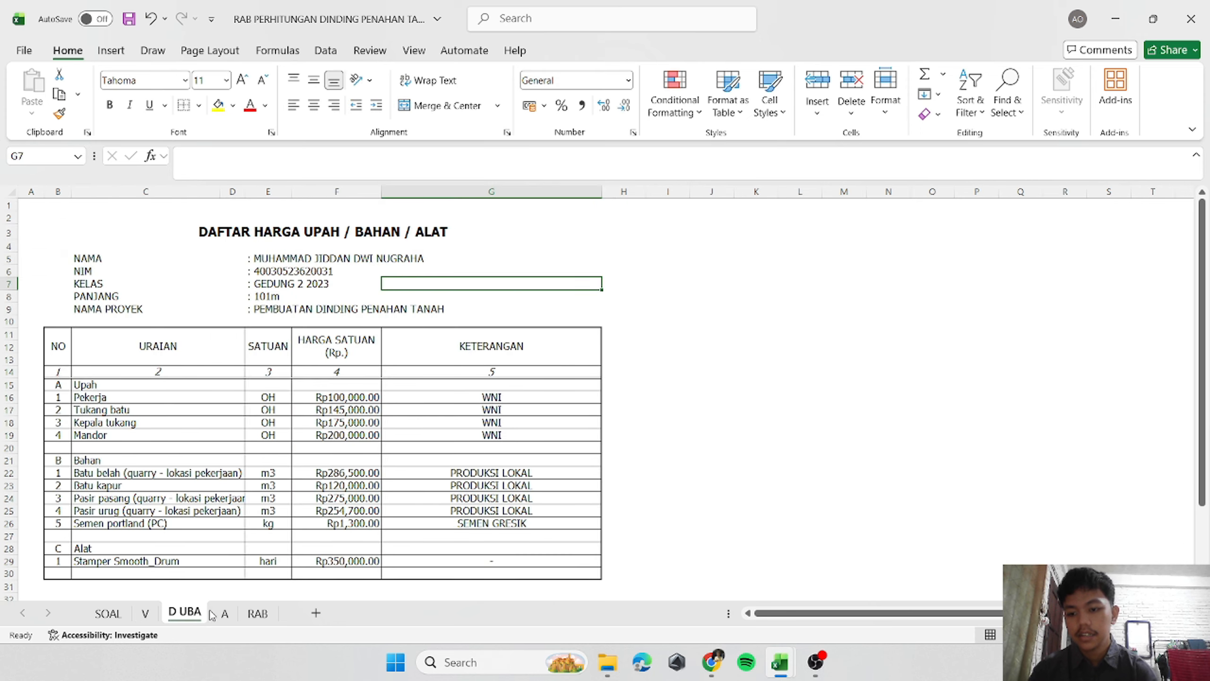
{"action": "left_click", "coordinate": [225, 617]}
Switch to the AHSP Cipta Karya workbook and go to the first analysis on its Galian Tanah sheet.
{"action": "mouse_move", "coordinate": [782, 664]}
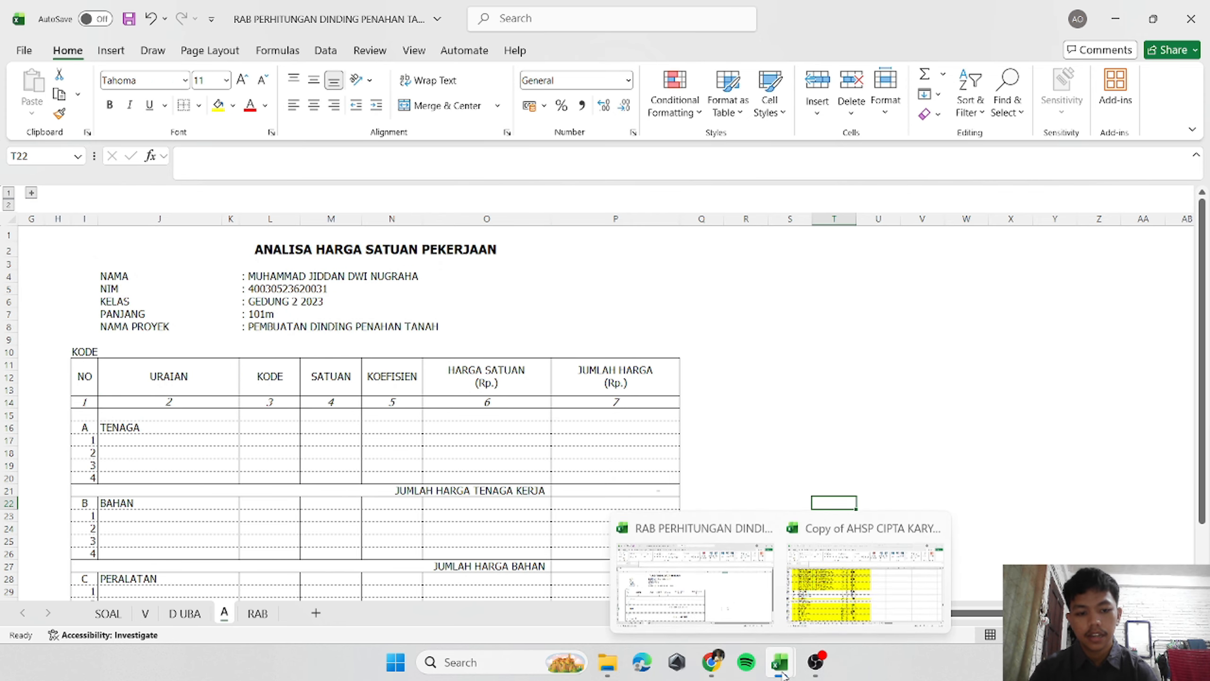
{"action": "left_click", "coordinate": [905, 615]}
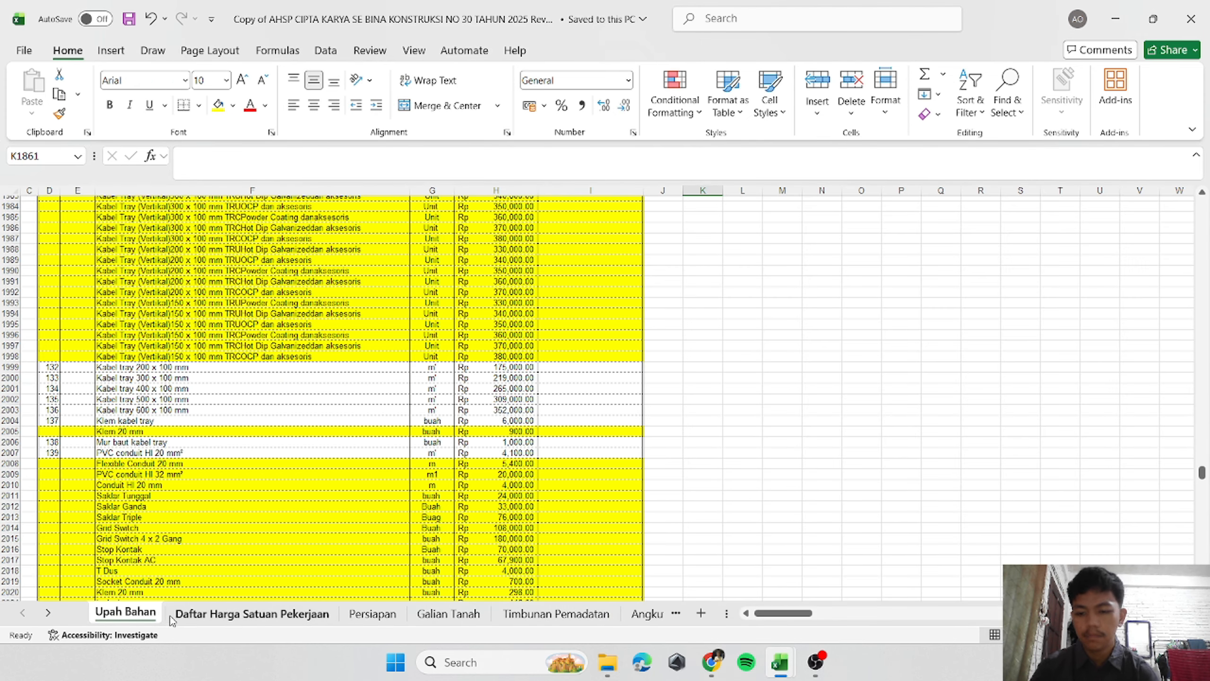
{"action": "left_click", "coordinate": [48, 613]}
{"action": "left_click", "coordinate": [48, 612]}
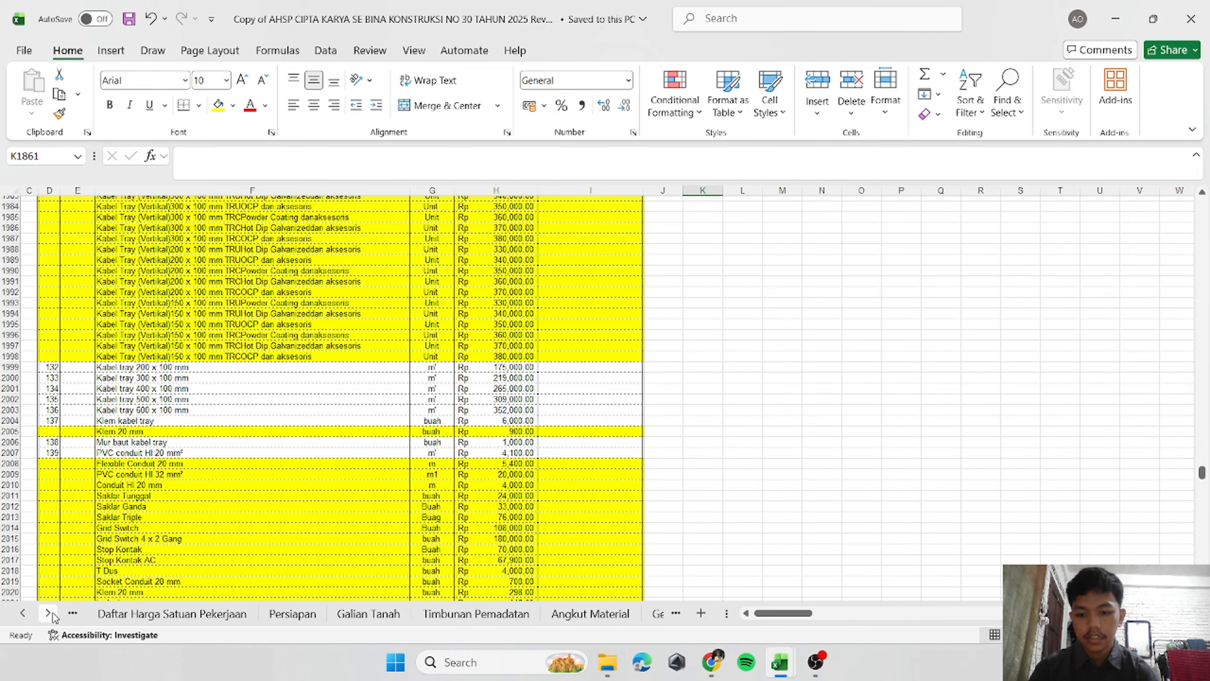
{"action": "left_click", "coordinate": [48, 612]}
{"action": "left_click", "coordinate": [48, 613]}
{"action": "left_click", "coordinate": [161, 618]}
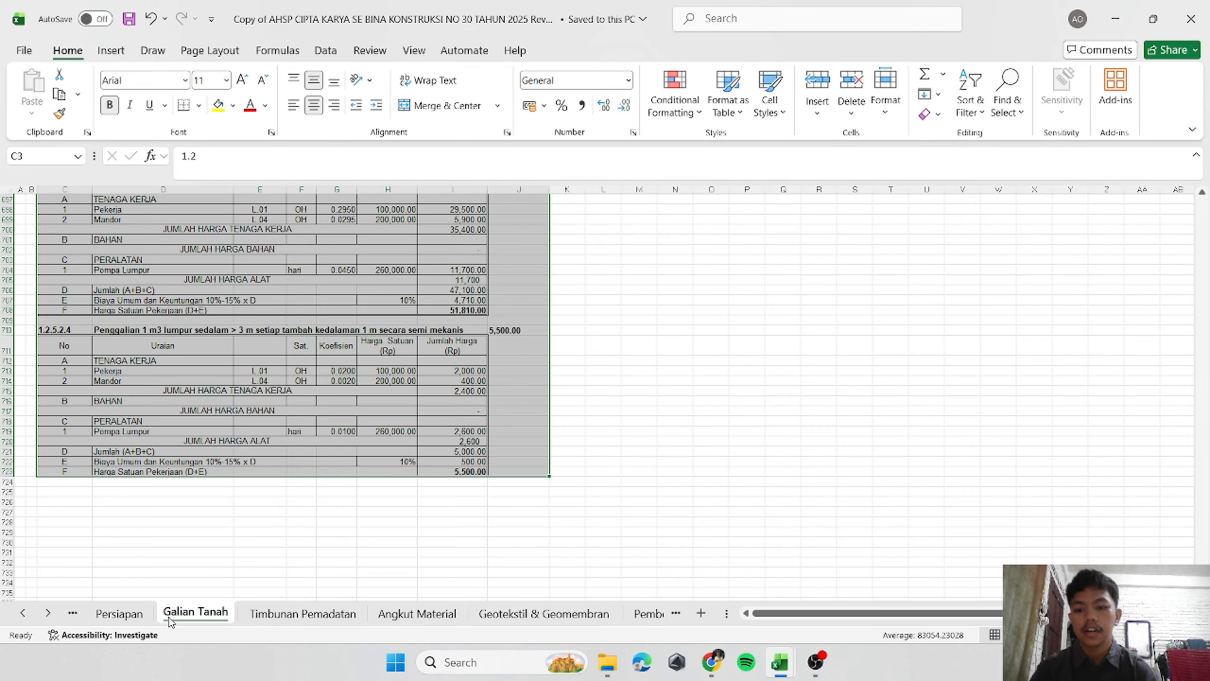
{"action": "left_click", "coordinate": [649, 419]}
{"action": "scroll", "coordinate": [651, 420], "scroll_direction": "up", "scroll_amount": 3}
{"action": "scroll", "coordinate": [651, 419], "scroll_direction": "up", "scroll_amount": 20}
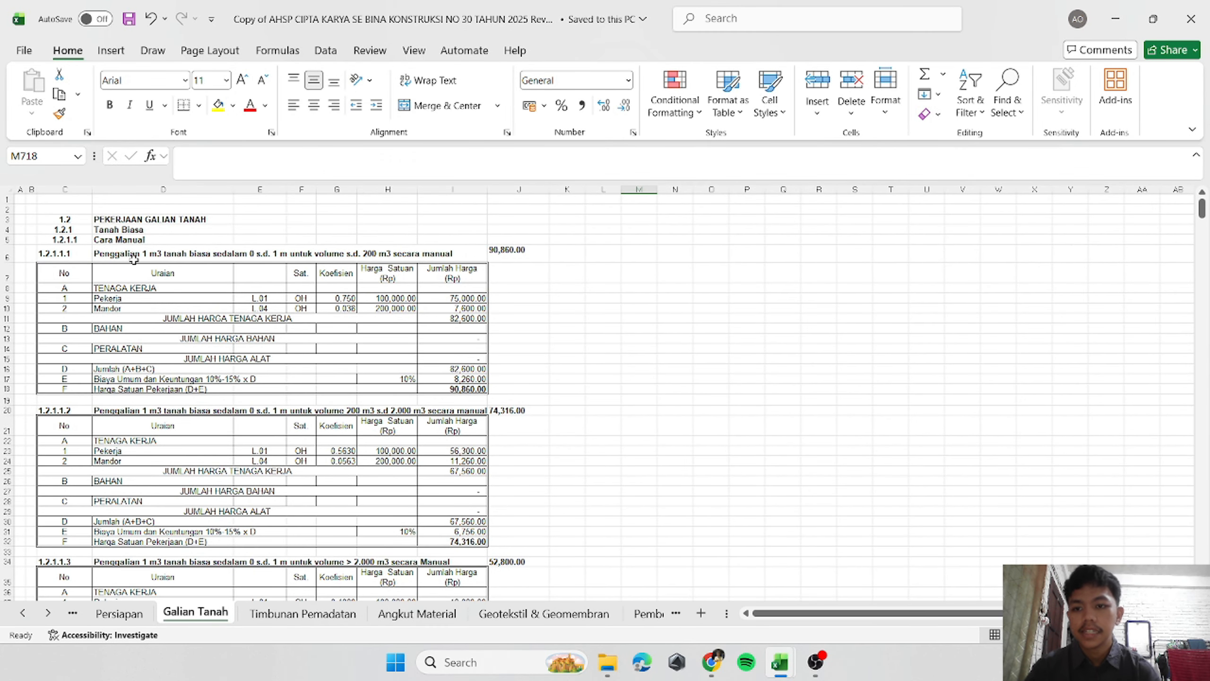
Copy analysis code 1.2.1.1.1 from the Galian Tanah sheet into the KODE field on sheet A of the RAB PERHITUNGAN workbook.
{"action": "left_click", "coordinate": [133, 258]}
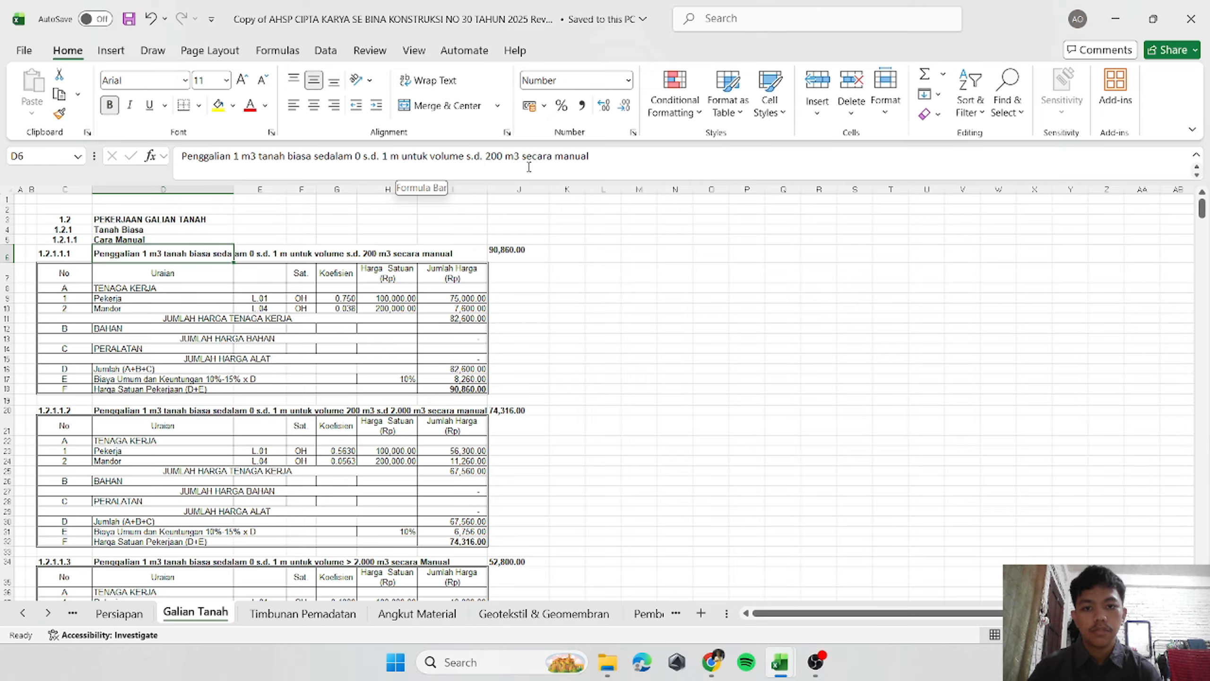
{"action": "left_click", "coordinate": [595, 272]}
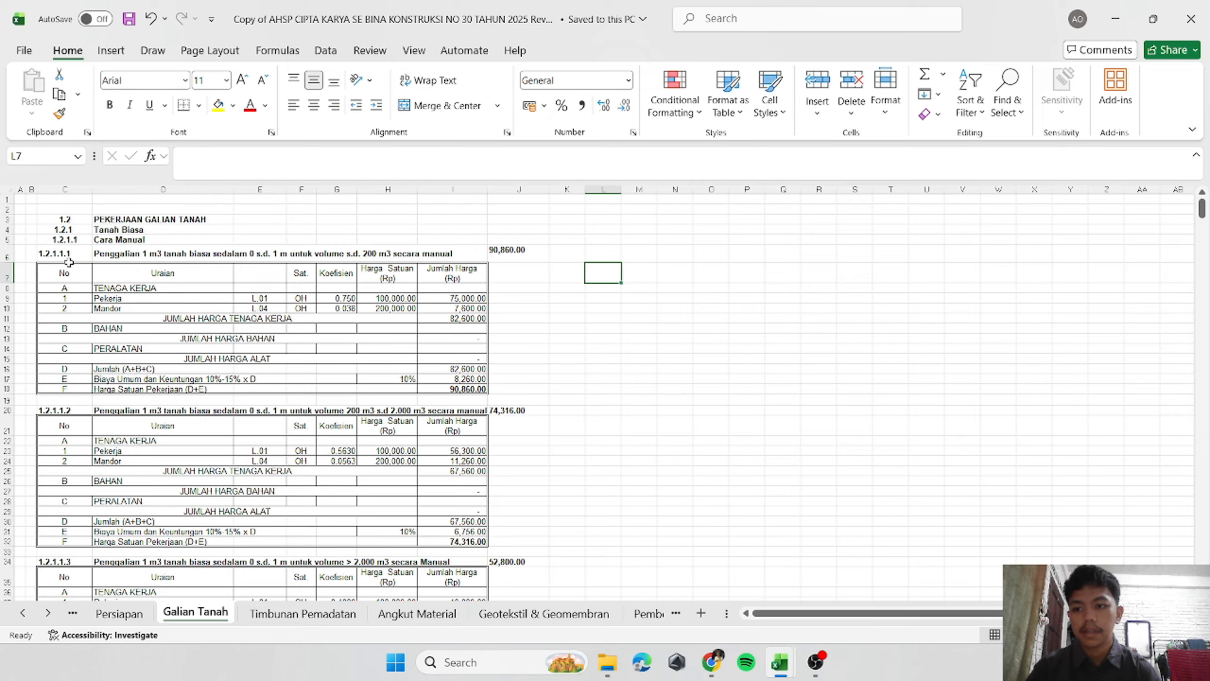
{"action": "left_click", "coordinate": [69, 260]}
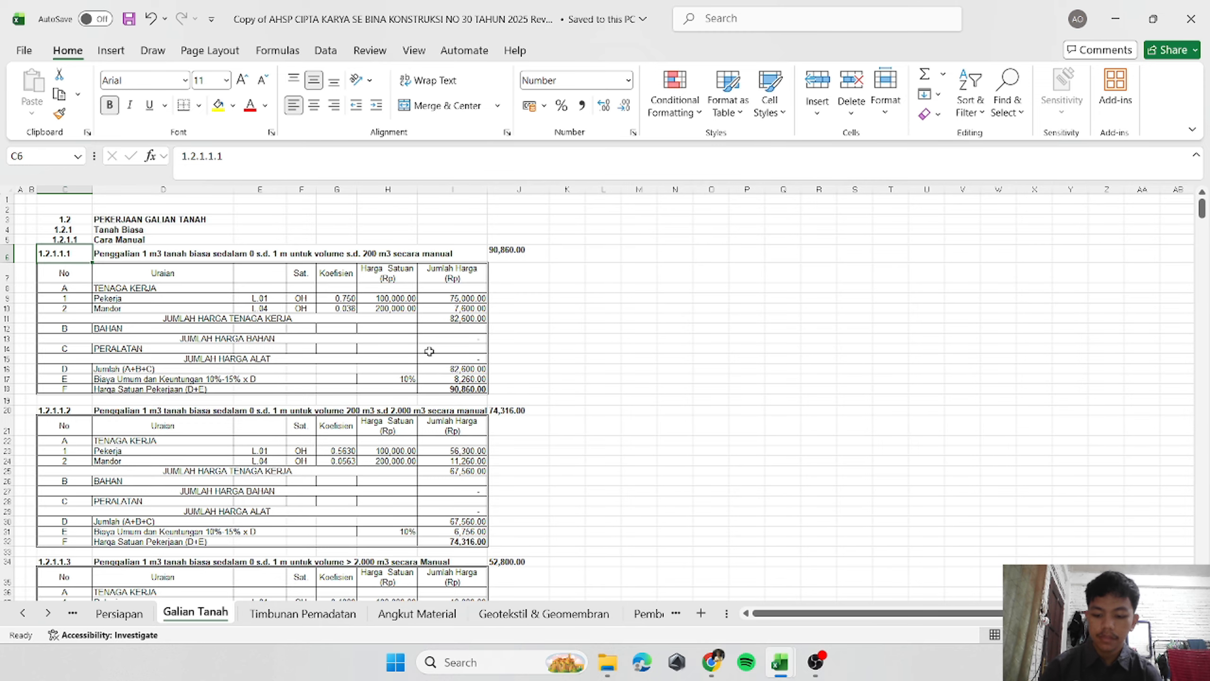
{"action": "key", "text": "ctrl+c"}
{"action": "mouse_move", "coordinate": [780, 662]}
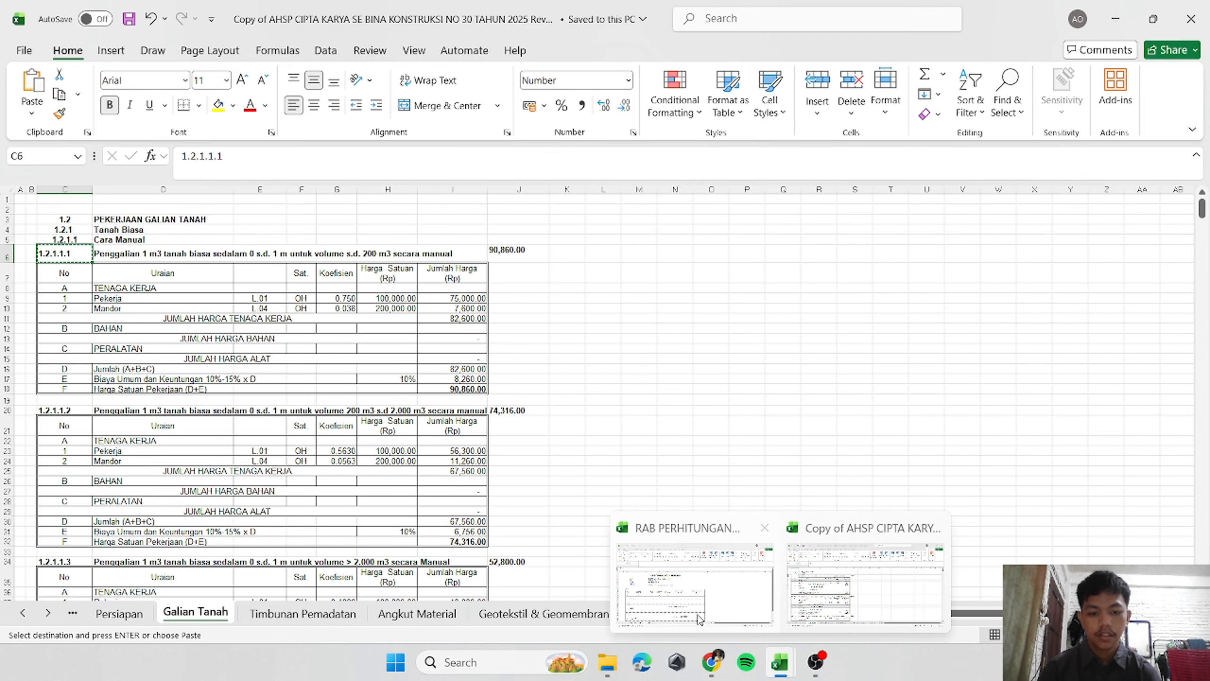
{"action": "left_click", "coordinate": [699, 619]}
{"action": "left_click", "coordinate": [171, 351]}
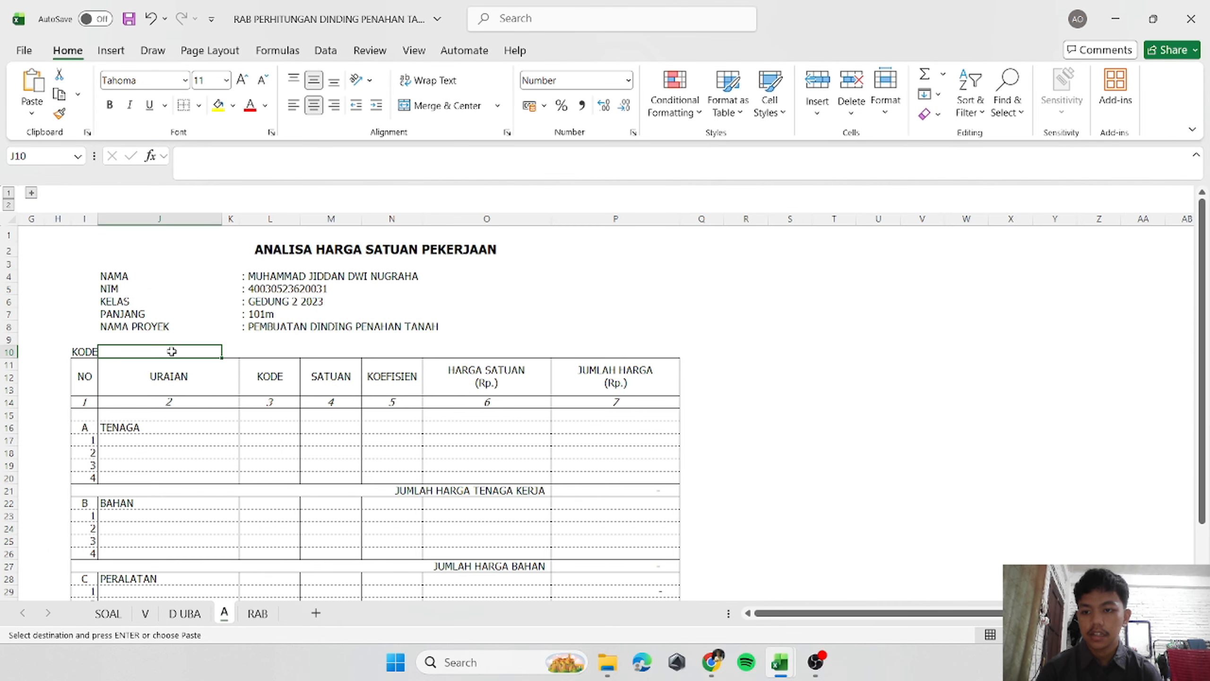
{"action": "right_click", "coordinate": [172, 351]}
{"action": "left_click", "coordinate": [237, 246]}
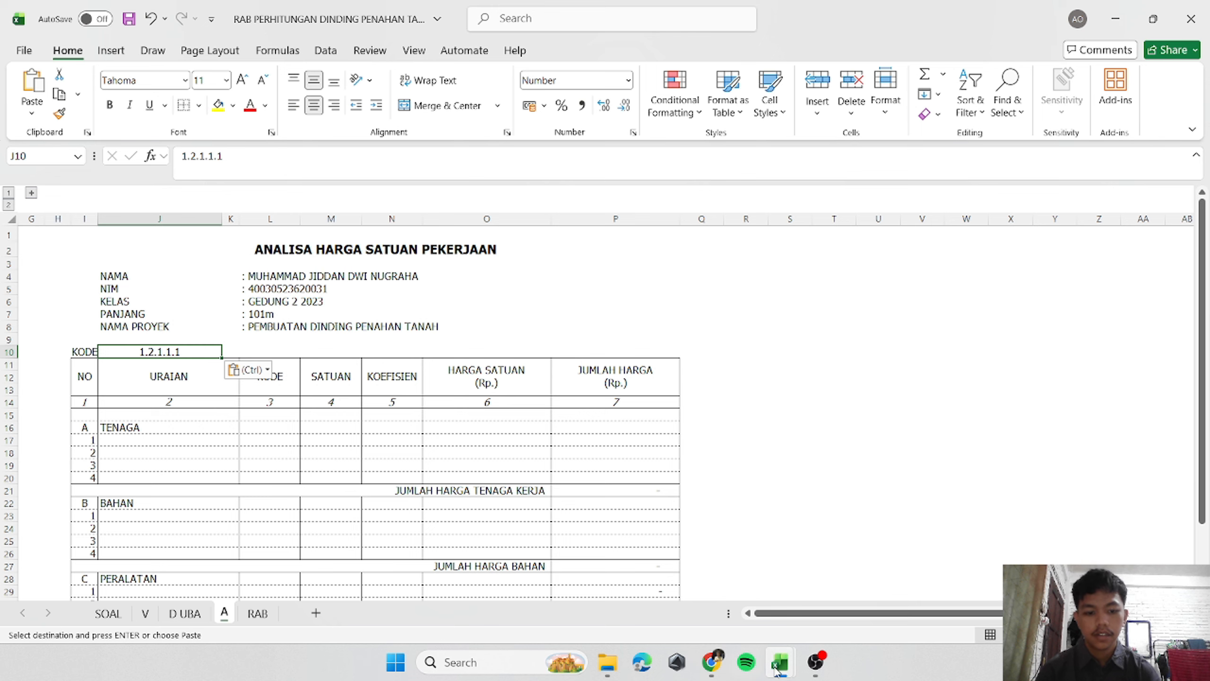
Copy the title "Penggalian 1 m3 tanah biasa sedalam 0 s.d. 1 m untuk volume s.d. 200 m3 secara manual" beside the code on sheet A.
{"action": "mouse_move", "coordinate": [775, 670]}
{"action": "left_click", "coordinate": [864, 603]}
{"action": "left_click", "coordinate": [170, 255]}
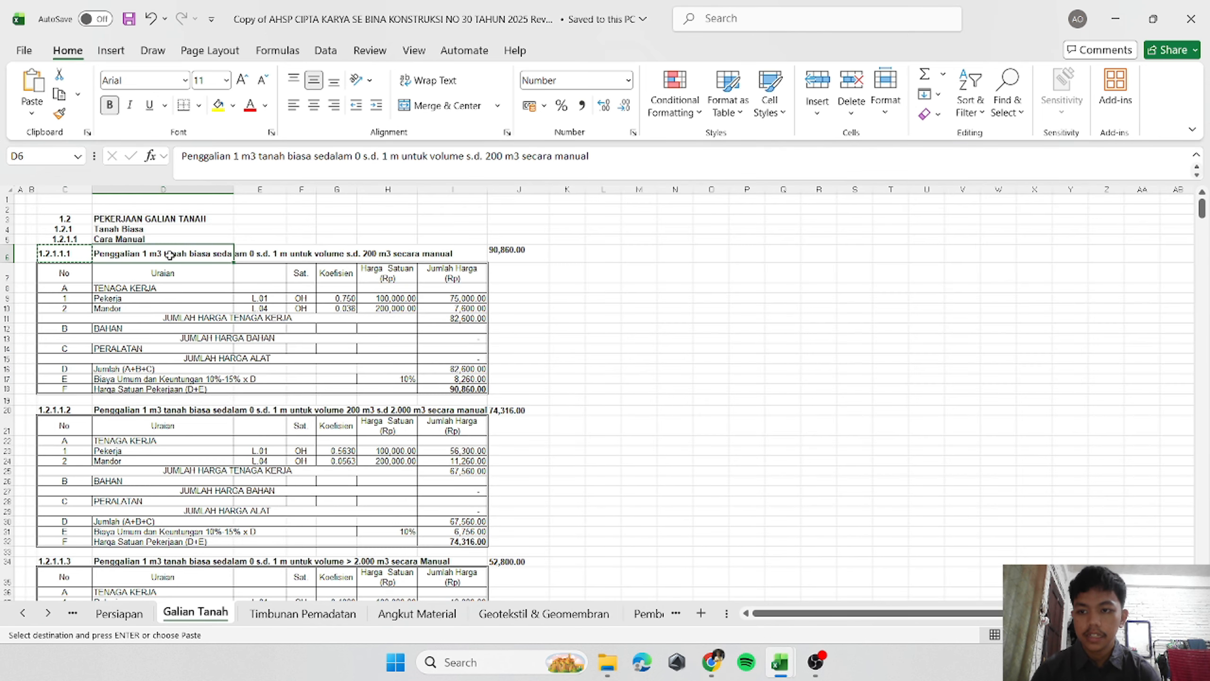
{"action": "mouse_move", "coordinate": [780, 664]}
{"action": "left_click", "coordinate": [661, 579]}
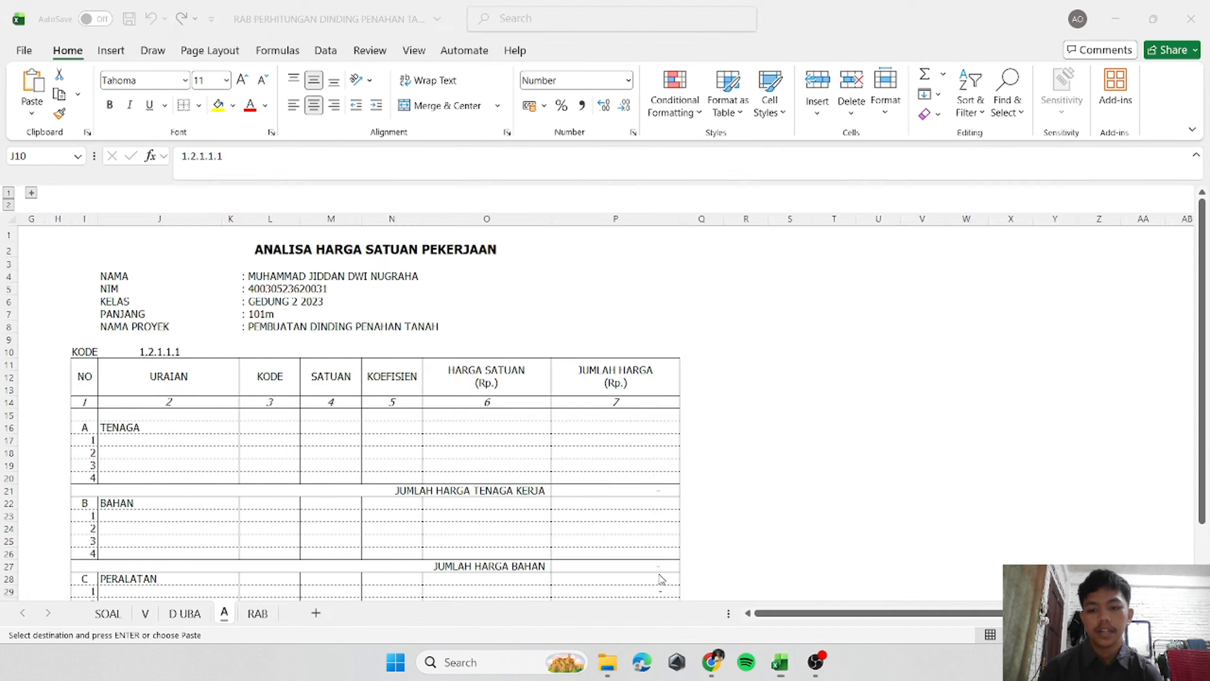
{"action": "left_click", "coordinate": [256, 352]}
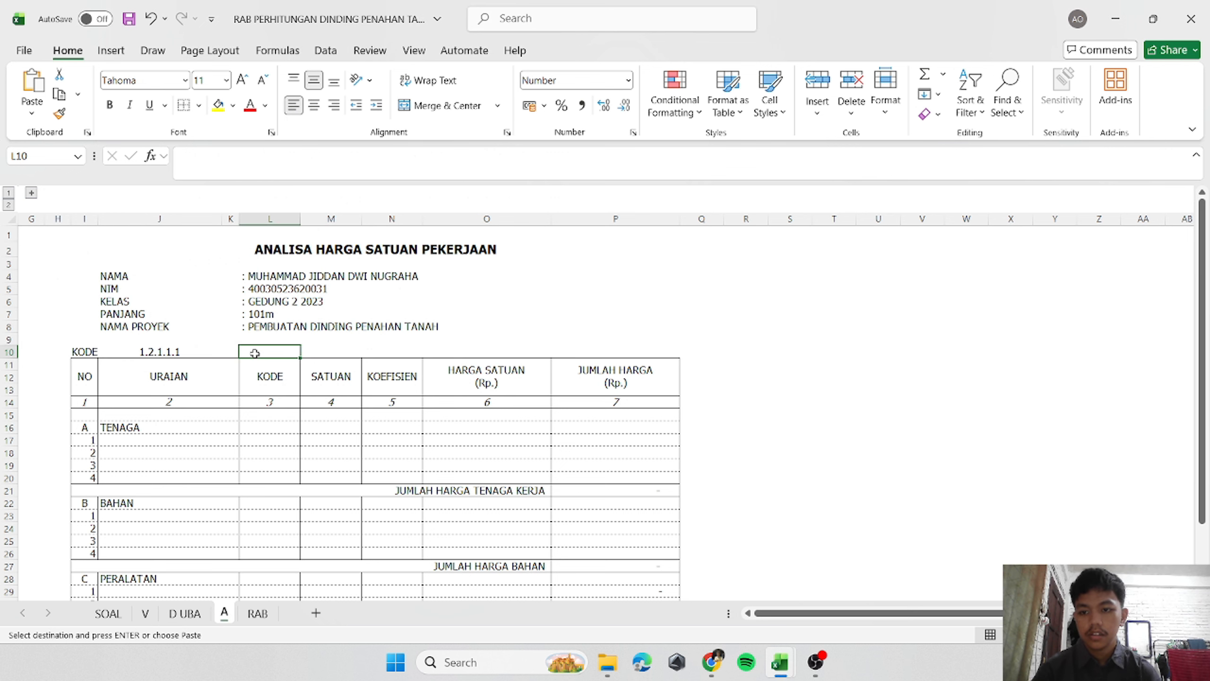
{"action": "right_click", "coordinate": [255, 353]}
{"action": "left_click", "coordinate": [321, 245]}
{"action": "left_click", "coordinate": [694, 343]}
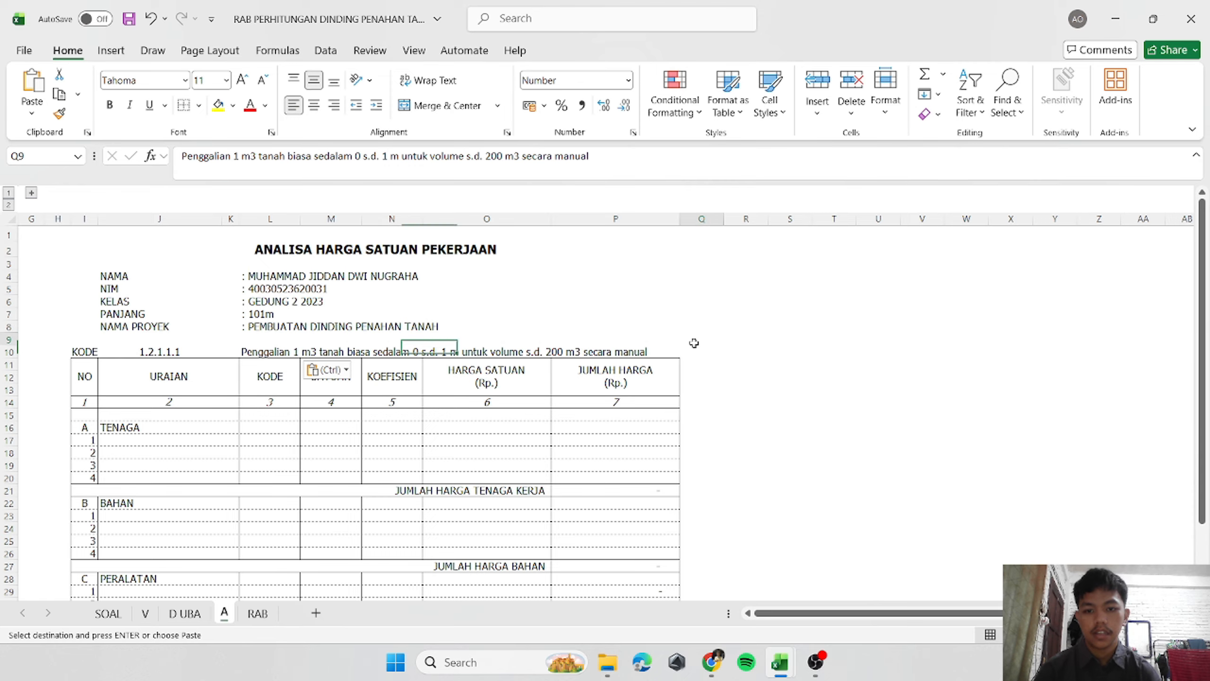
After checking the AHSP analysis, copy Pekerja from the D UBA price list into the first TENAGA row on sheet A.
{"action": "mouse_move", "coordinate": [779, 663]}
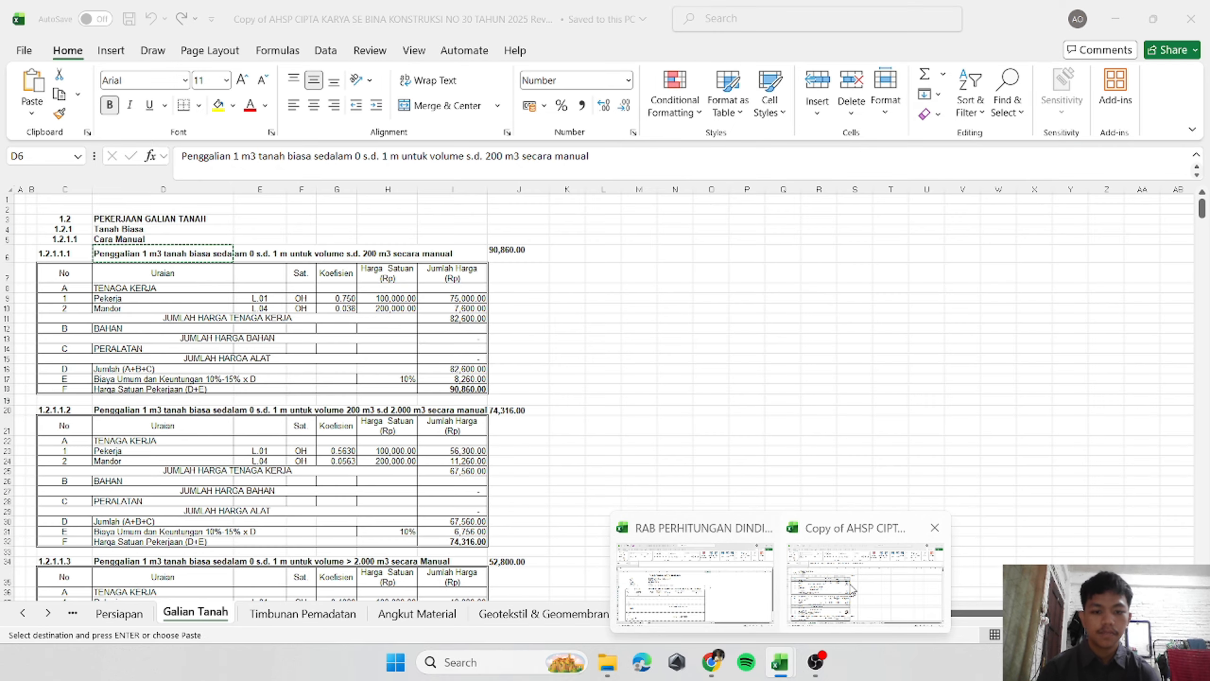
{"action": "left_click", "coordinate": [852, 589]}
{"action": "mouse_move", "coordinate": [779, 663]}
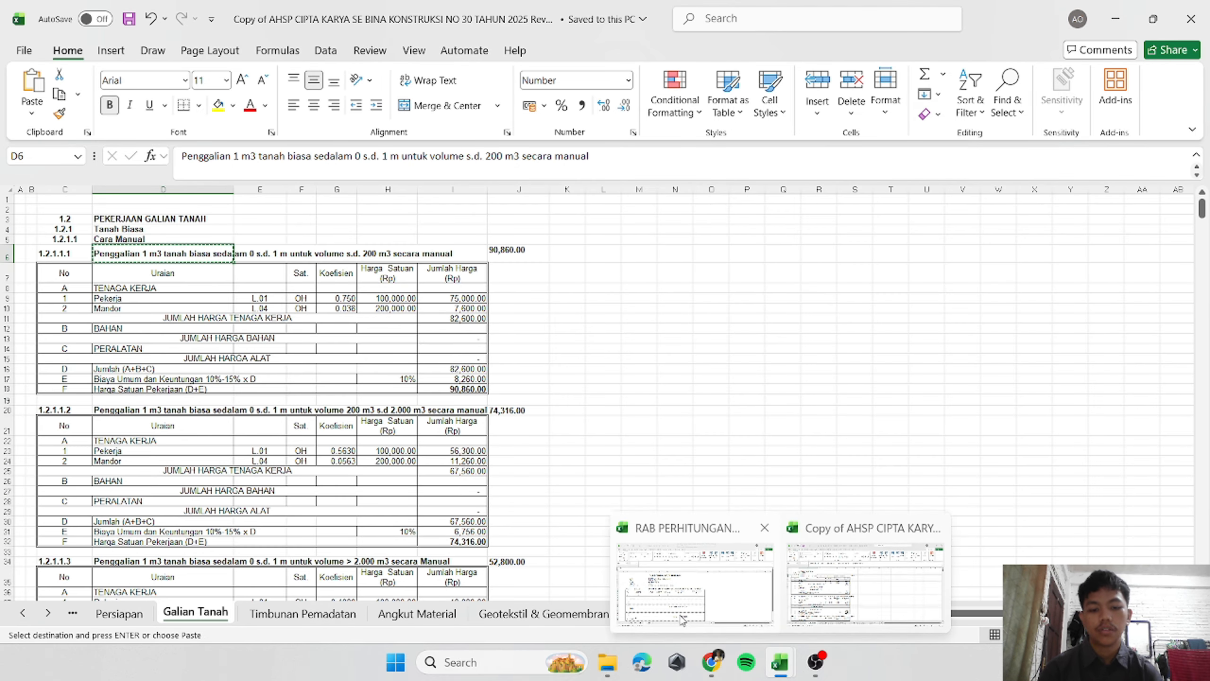
{"action": "left_click", "coordinate": [682, 619]}
{"action": "left_click", "coordinate": [186, 612]}
{"action": "left_click", "coordinate": [87, 396]}
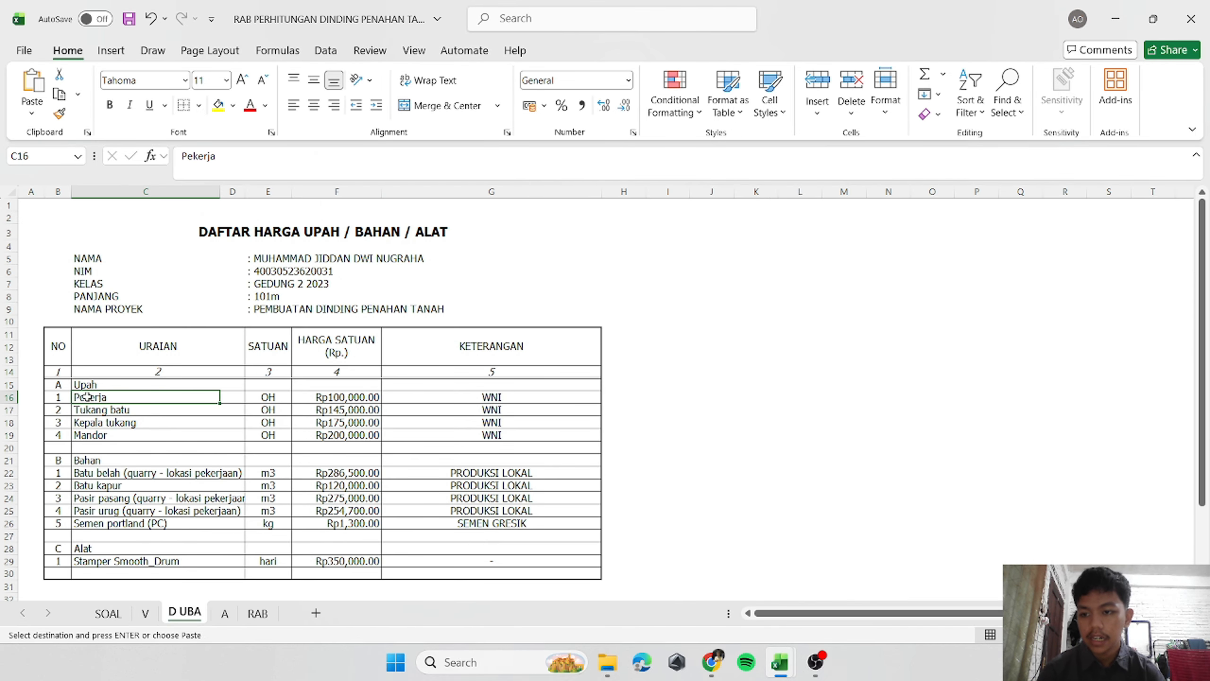
{"action": "key", "text": "ctrl+c"}
{"action": "left_click", "coordinate": [224, 612]}
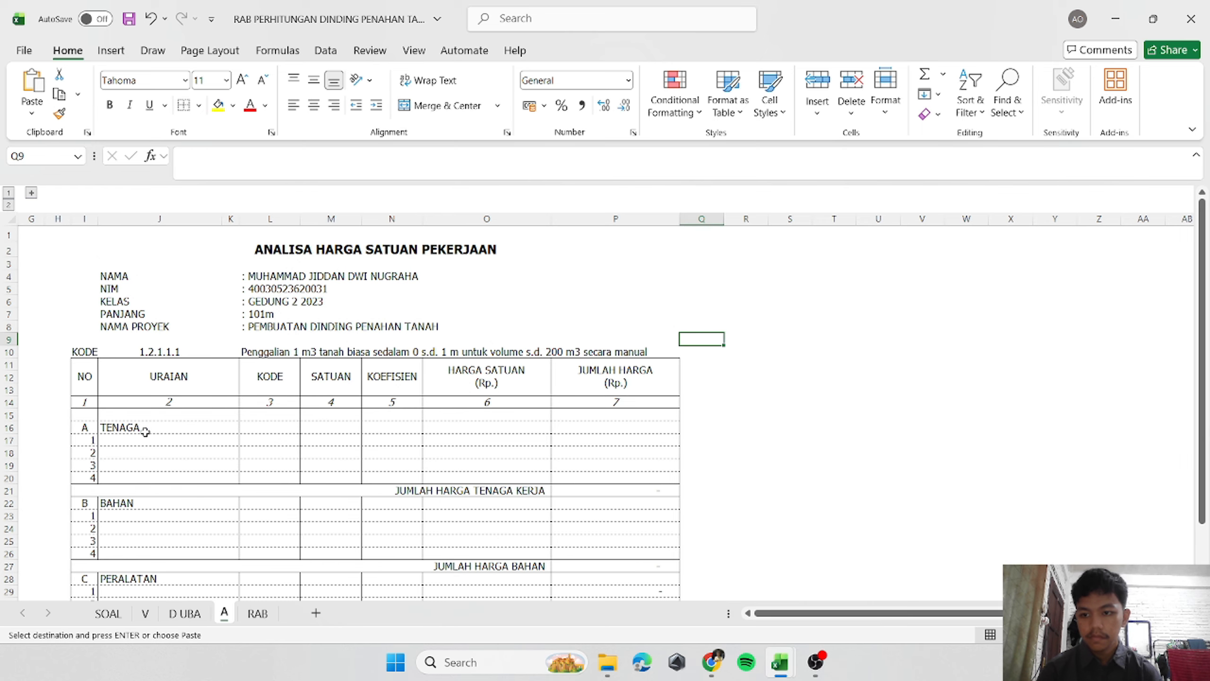
{"action": "right_click", "coordinate": [119, 439]}
{"action": "left_click", "coordinate": [183, 257]}
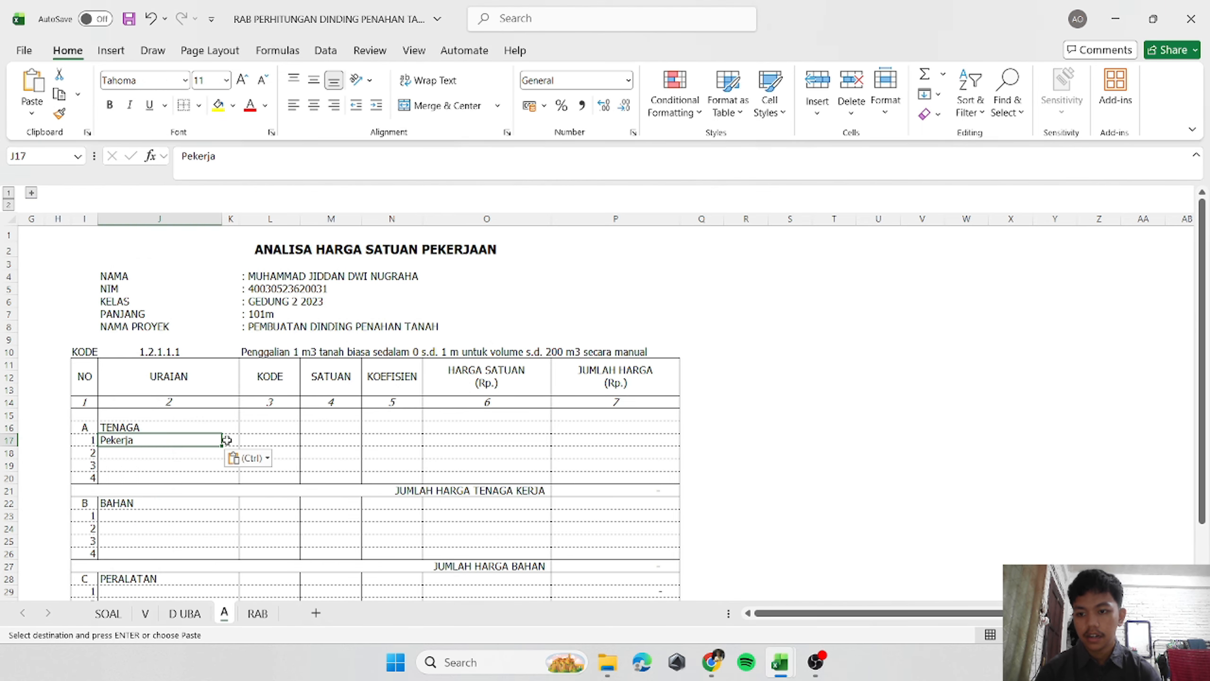
Copy Mandor from the D UBA wage list into the second TENAGA row on sheet A.
{"action": "left_click", "coordinate": [184, 613]}
{"action": "key", "text": "Down"}
{"action": "key", "text": "Down"}
{"action": "key", "text": "Down"}
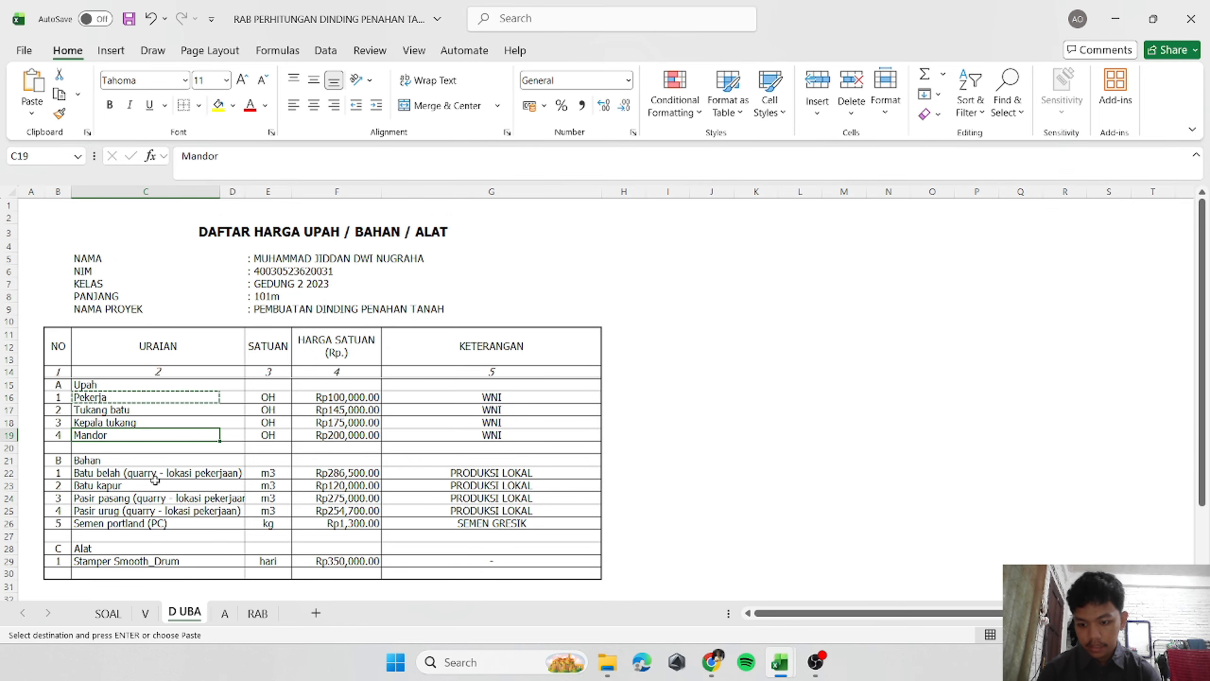
{"action": "key", "text": "ctrl+c"}
{"action": "left_click", "coordinate": [225, 613]}
{"action": "left_click", "coordinate": [115, 455]}
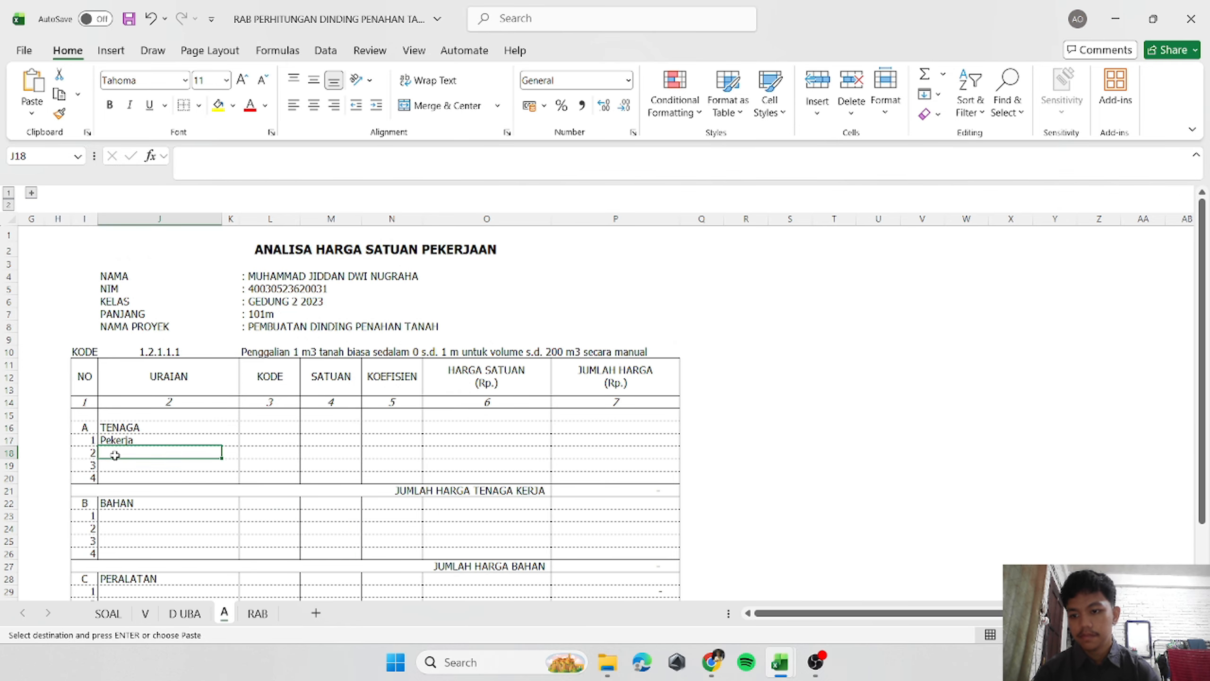
{"action": "right_click", "coordinate": [115, 455]}
{"action": "left_click", "coordinate": [176, 257]}
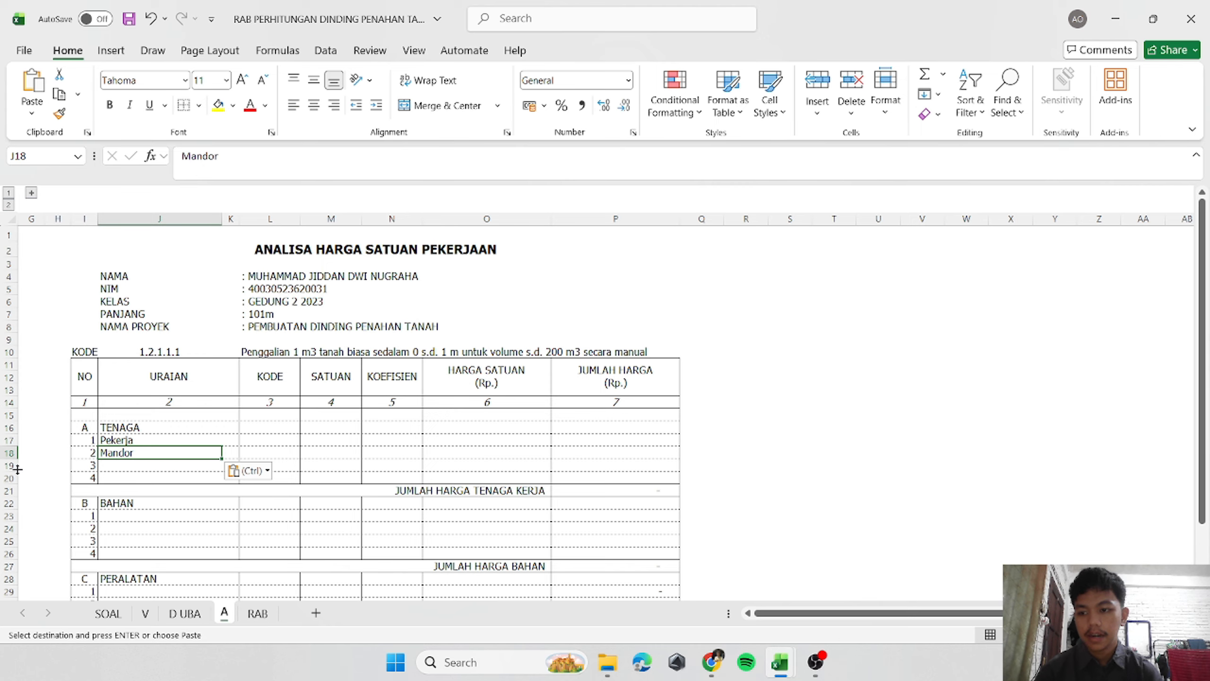
Delete the unused TENAGA rows numbered 3 and 4 from the analysis table.
{"action": "left_click_drag", "start_coordinate": [17, 469], "coordinate": [17, 479]}
{"action": "left_click", "coordinate": [817, 83]}
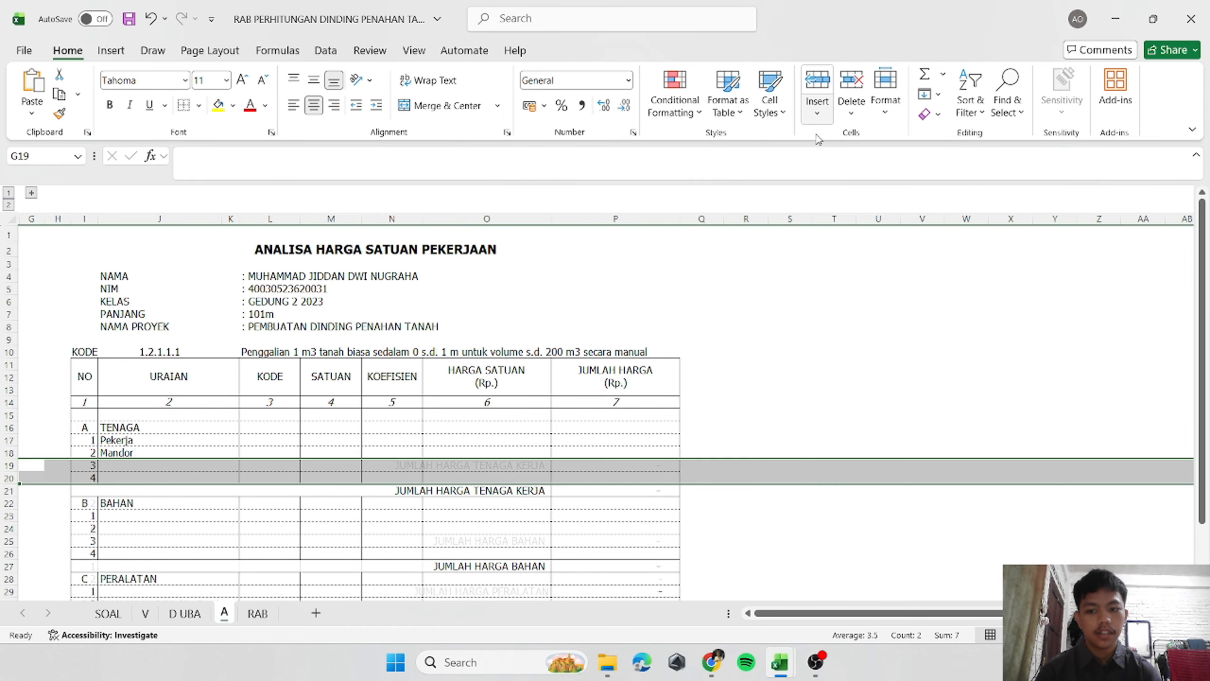
Check the Galian Tanah sheet in the AHSP reference workbook, then delete material rows 2 to 4 under BAHAN in the RAB workbook.
{"action": "left_click", "coordinate": [647, 303]}
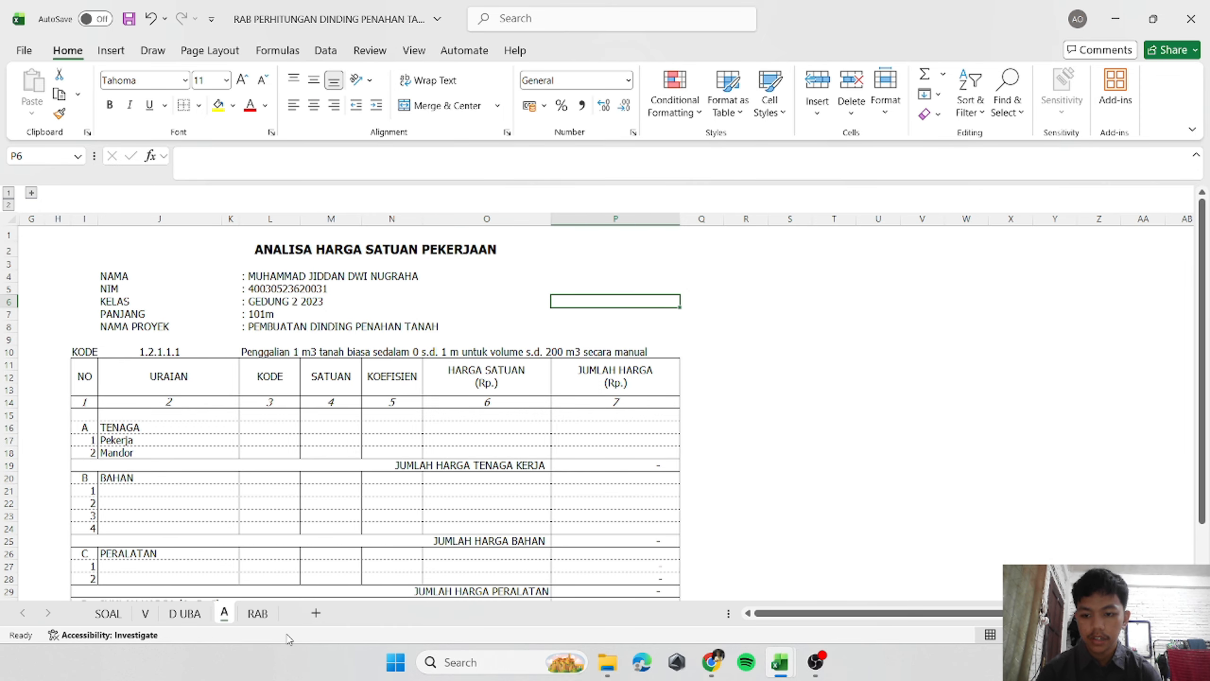
{"action": "mouse_move", "coordinate": [770, 657]}
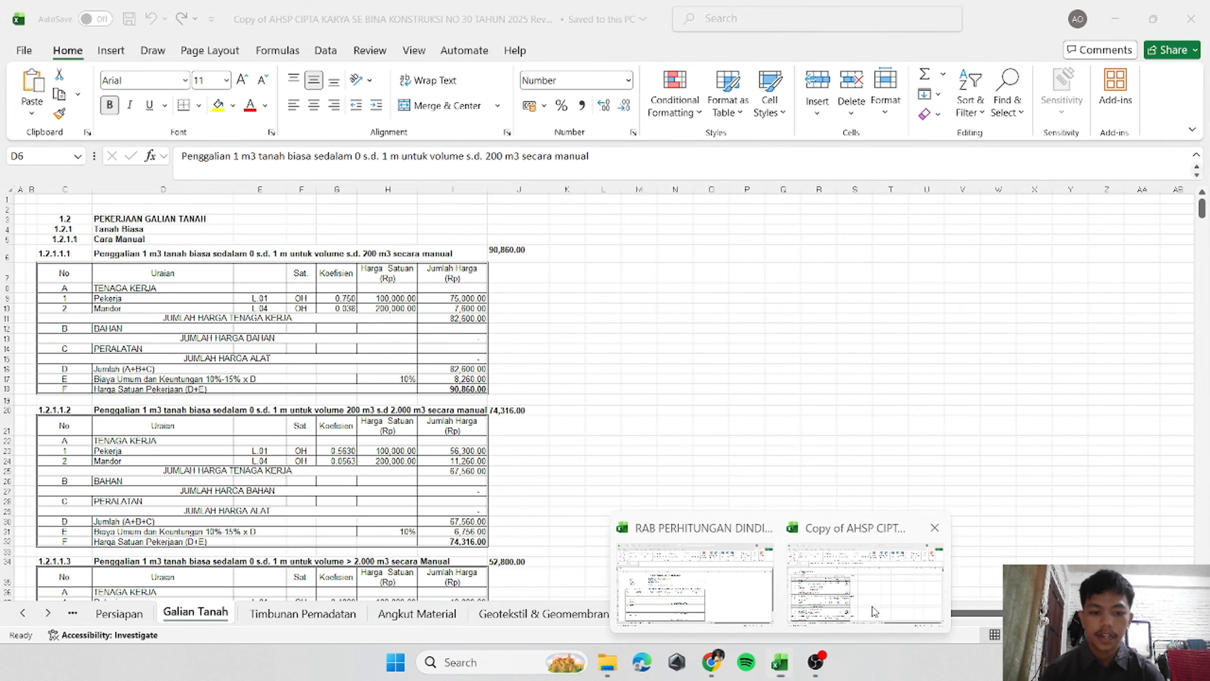
{"action": "left_click", "coordinate": [874, 612]}
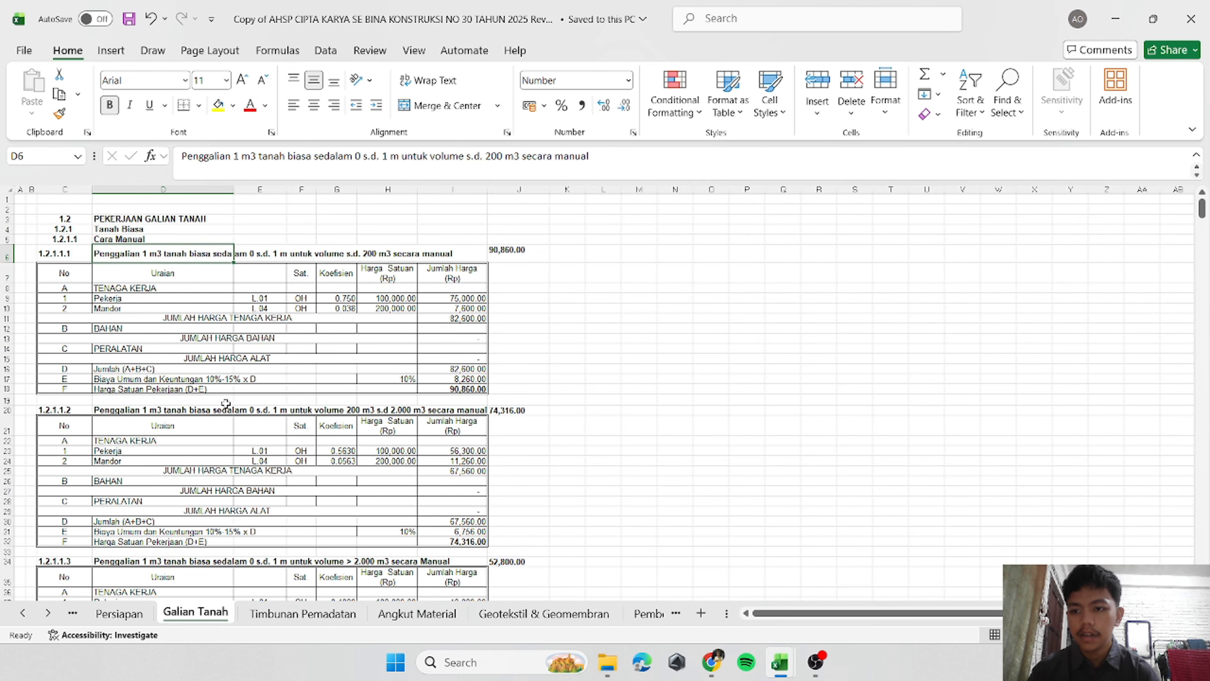
{"action": "mouse_move", "coordinate": [787, 661]}
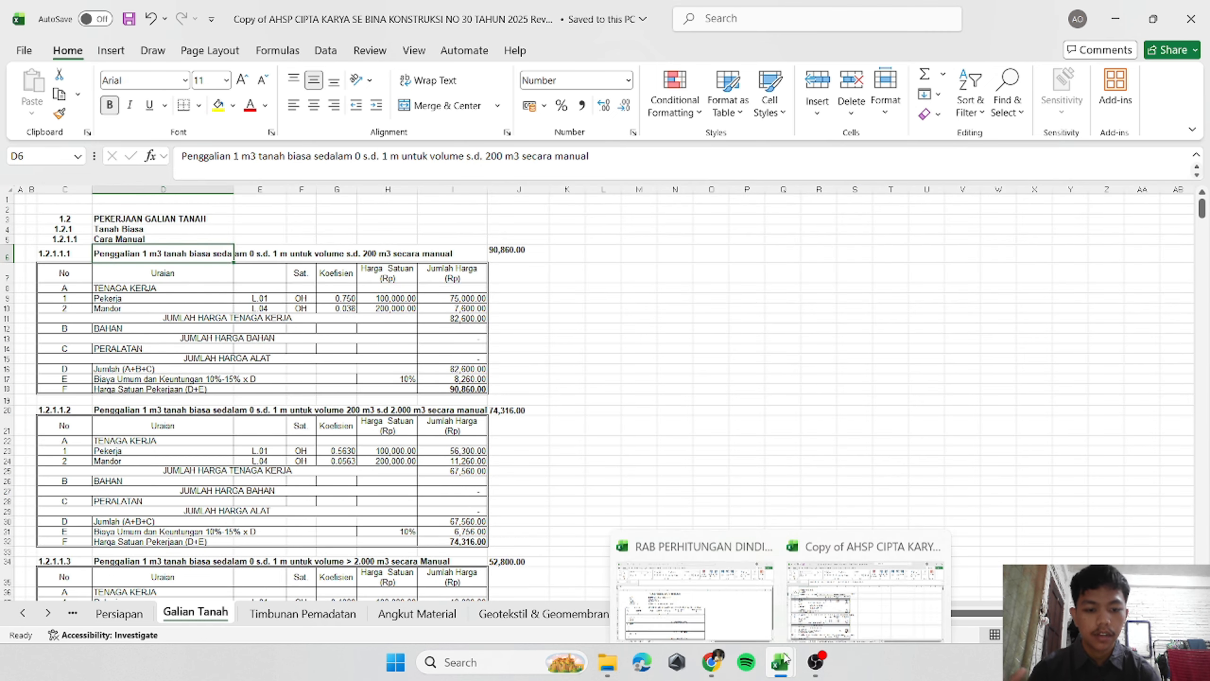
{"action": "left_click", "coordinate": [694, 603]}
{"action": "left_click_drag", "start_coordinate": [8, 503], "coordinate": [2, 534]}
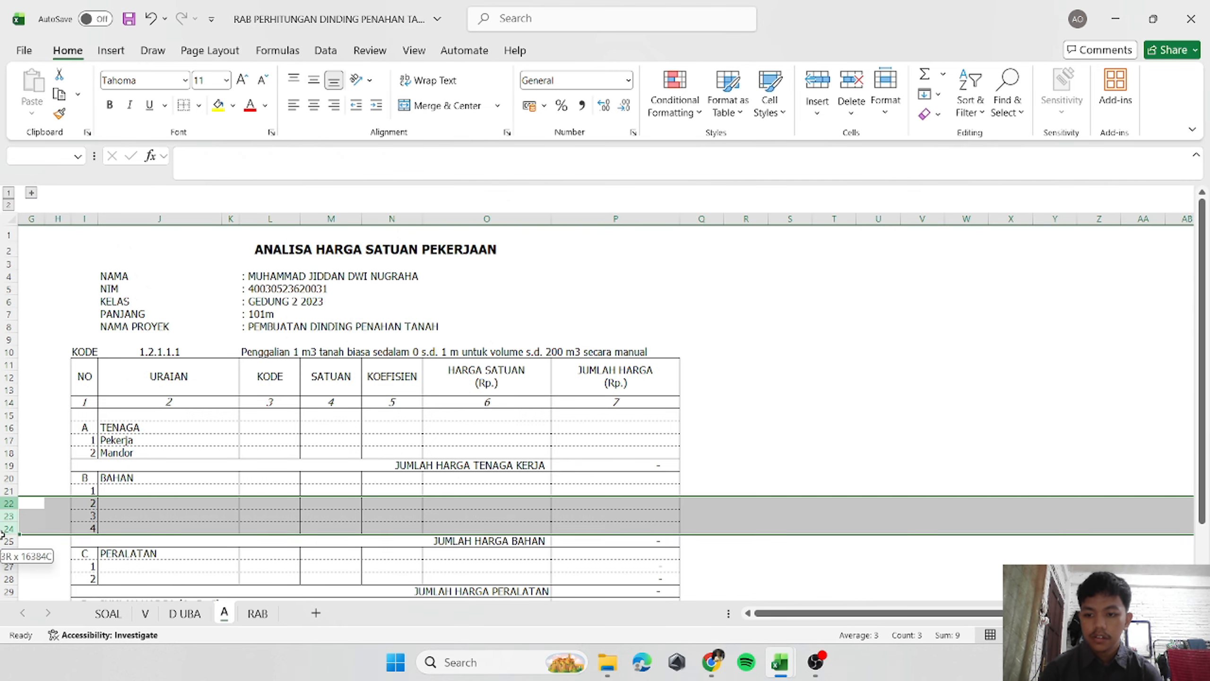
{"action": "left_click", "coordinate": [858, 76]}
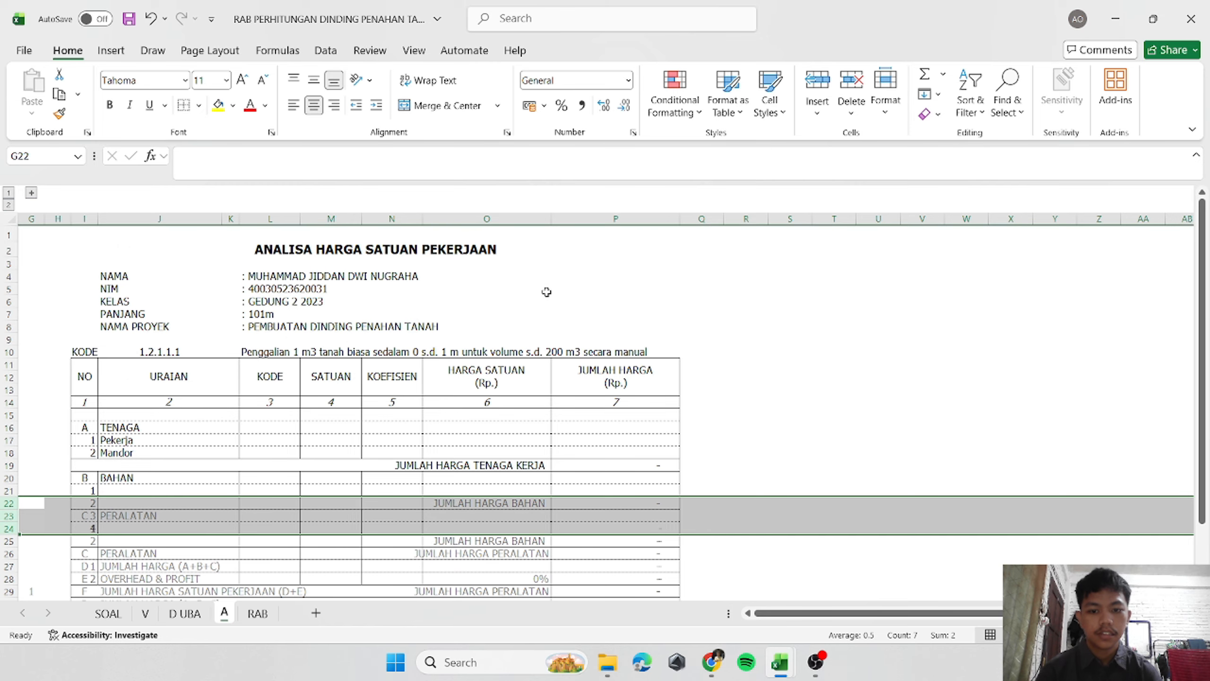
Delete the surplus equipment row 2 under PERALATAN in the unit price analysis table.
{"action": "scroll", "coordinate": [546, 291], "scroll_direction": "down", "scroll_amount": 1}
{"action": "left_click", "coordinate": [8, 503]}
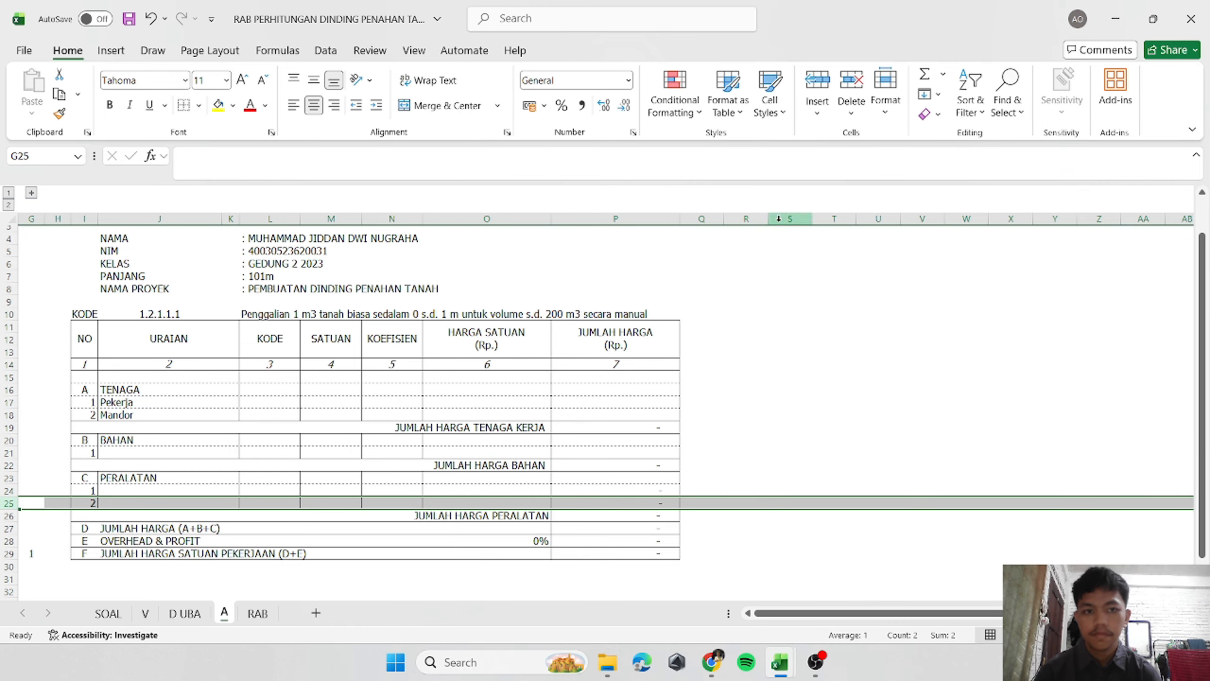
{"action": "left_click", "coordinate": [851, 83]}
{"action": "left_click", "coordinate": [834, 314]}
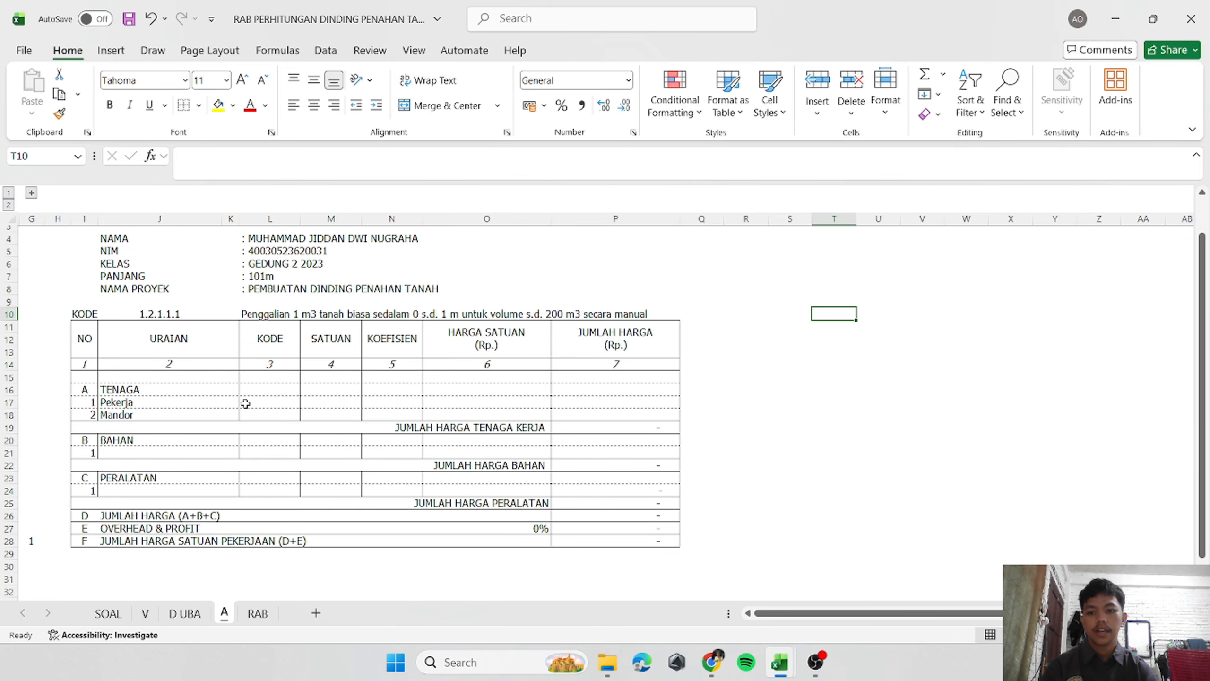
Start a VLOOKUP in SATUAN cell M16, using the Pekerja cell with its column locked, $J17, as the lookup value.
{"action": "left_click", "coordinate": [262, 388]}
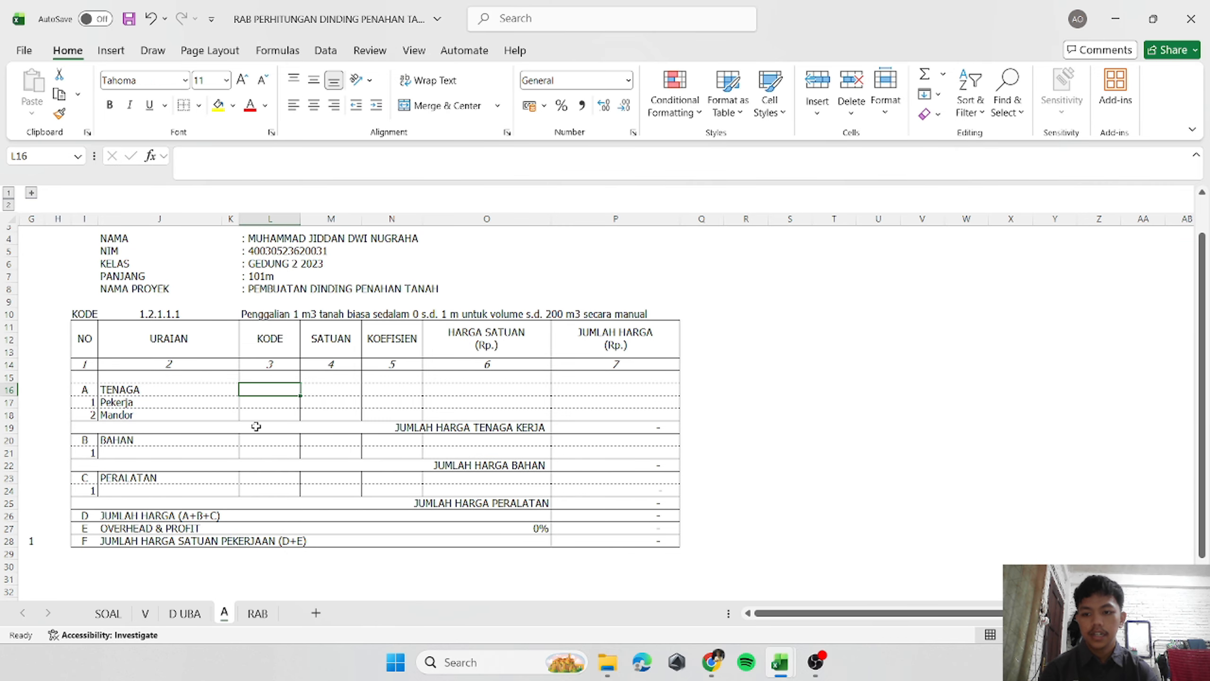
{"action": "left_click", "coordinate": [187, 611]}
{"action": "left_click", "coordinate": [228, 616]}
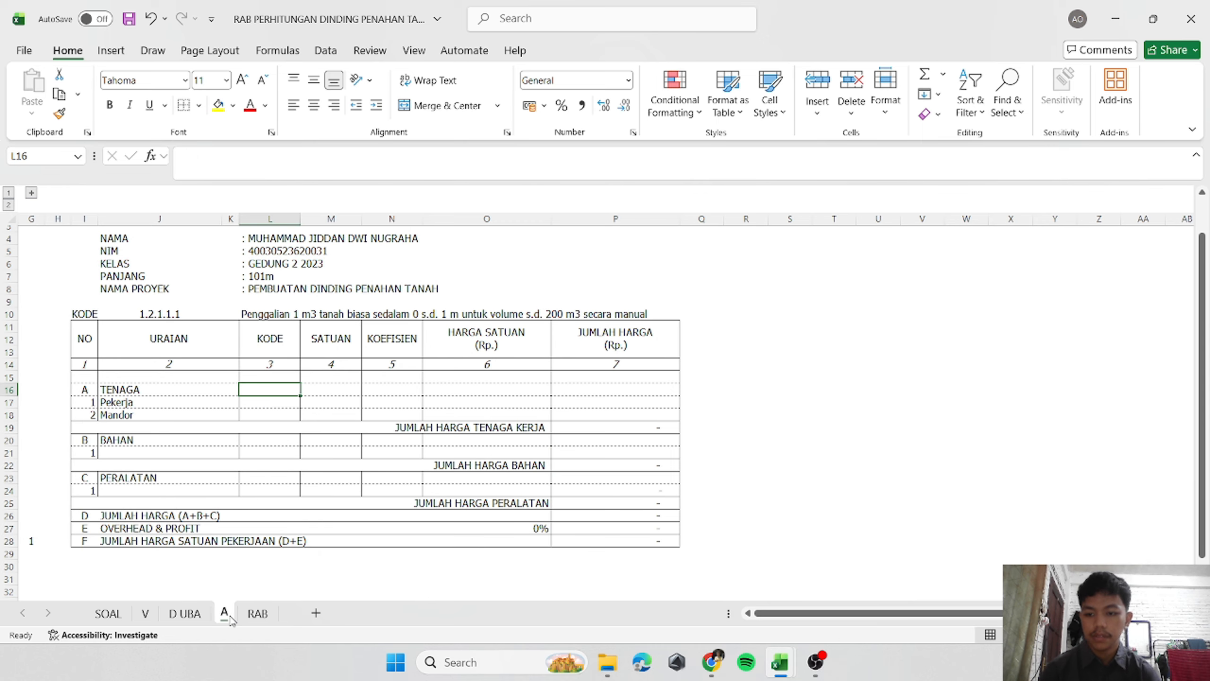
{"action": "left_click", "coordinate": [329, 389]}
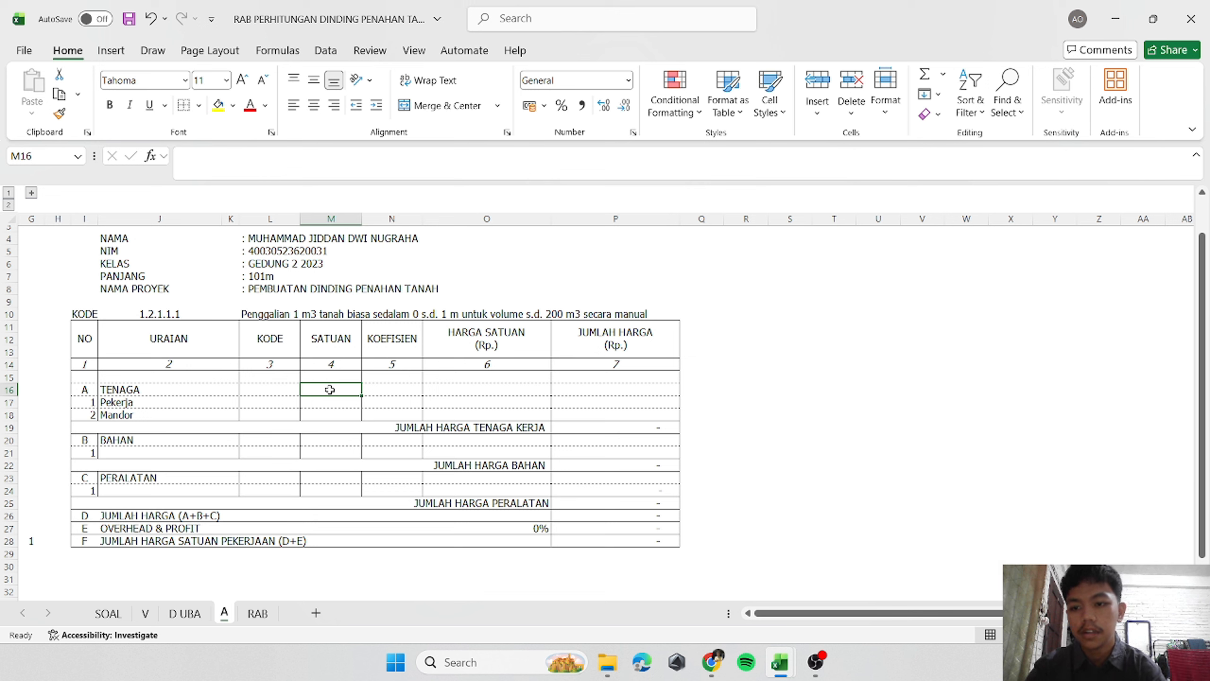
{"action": "type", "text": "="}
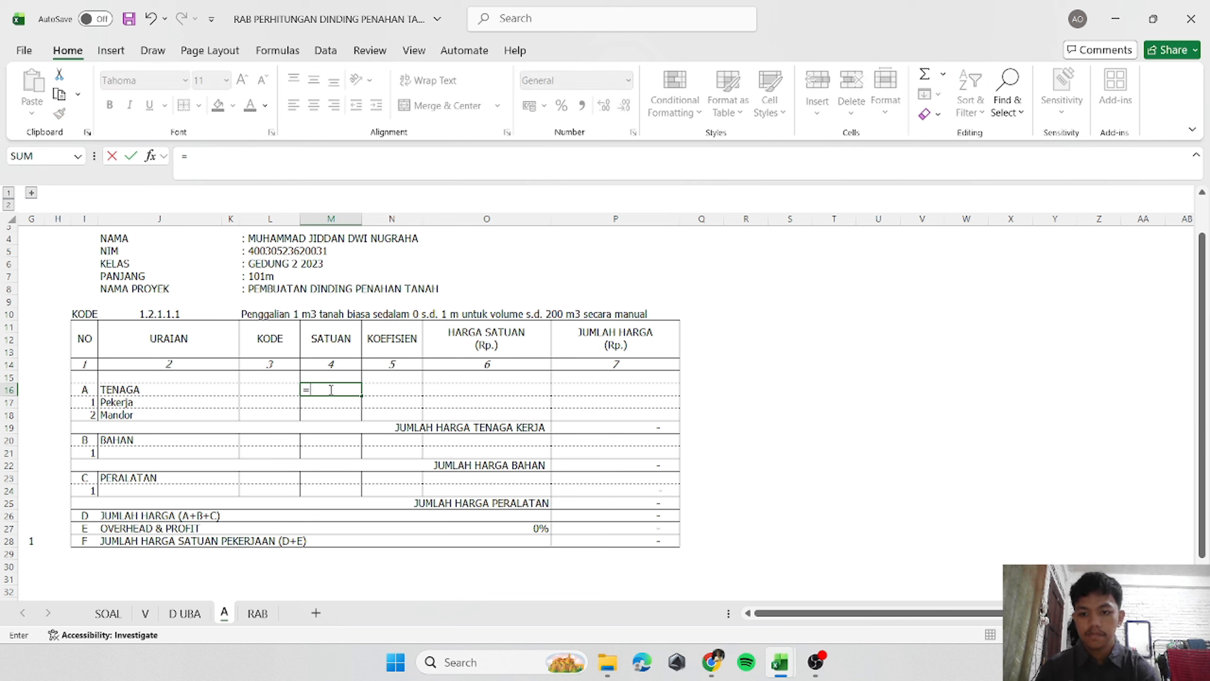
{"action": "type", "text": "vlookup"}
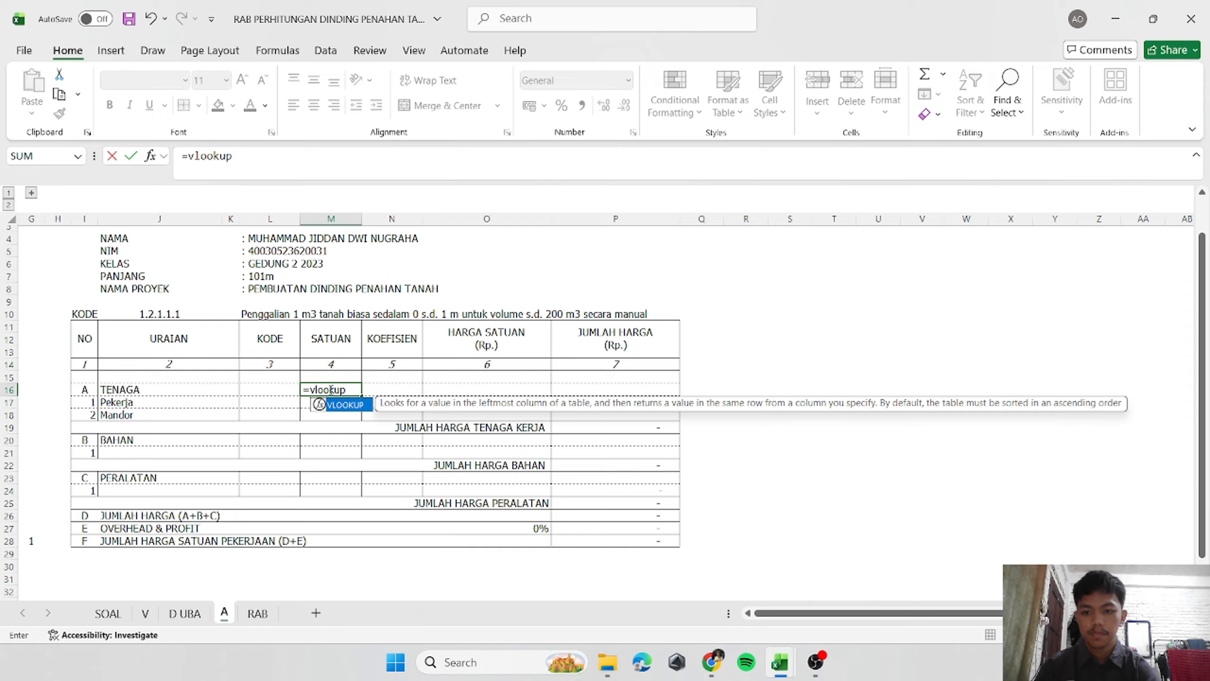
{"action": "type", "text": "("}
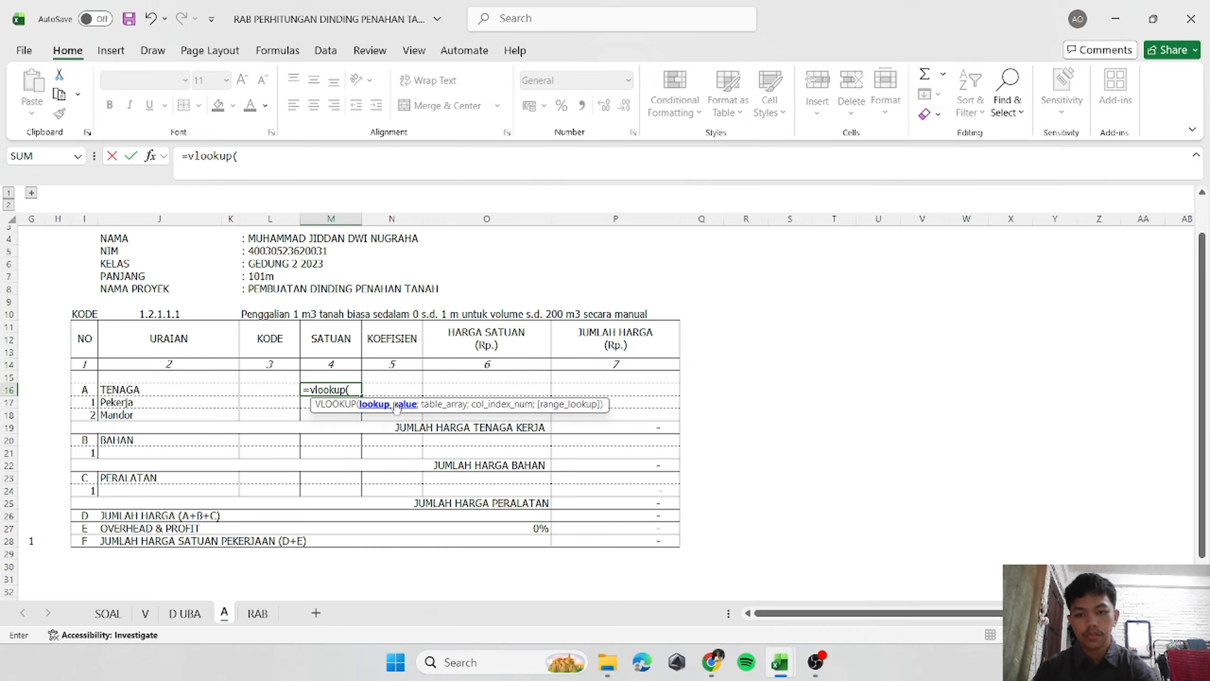
{"action": "left_click", "coordinate": [110, 403]}
{"action": "left_click", "coordinate": [269, 171]}
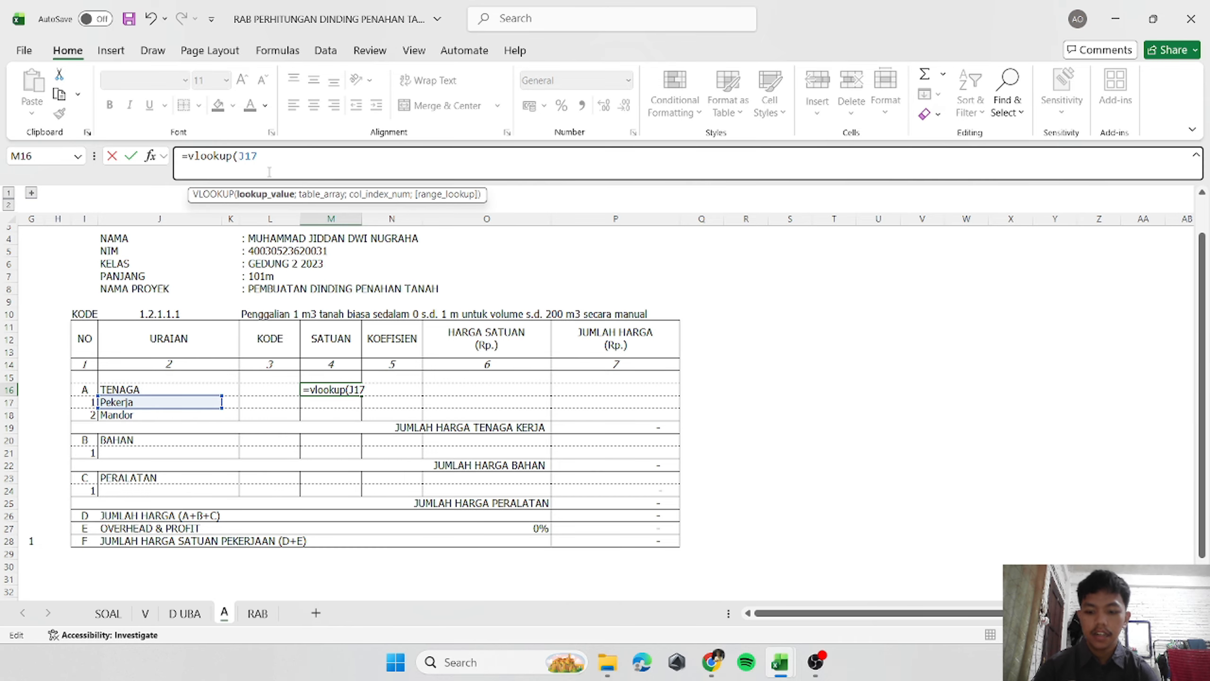
{"action": "type", "text": "$J17"}
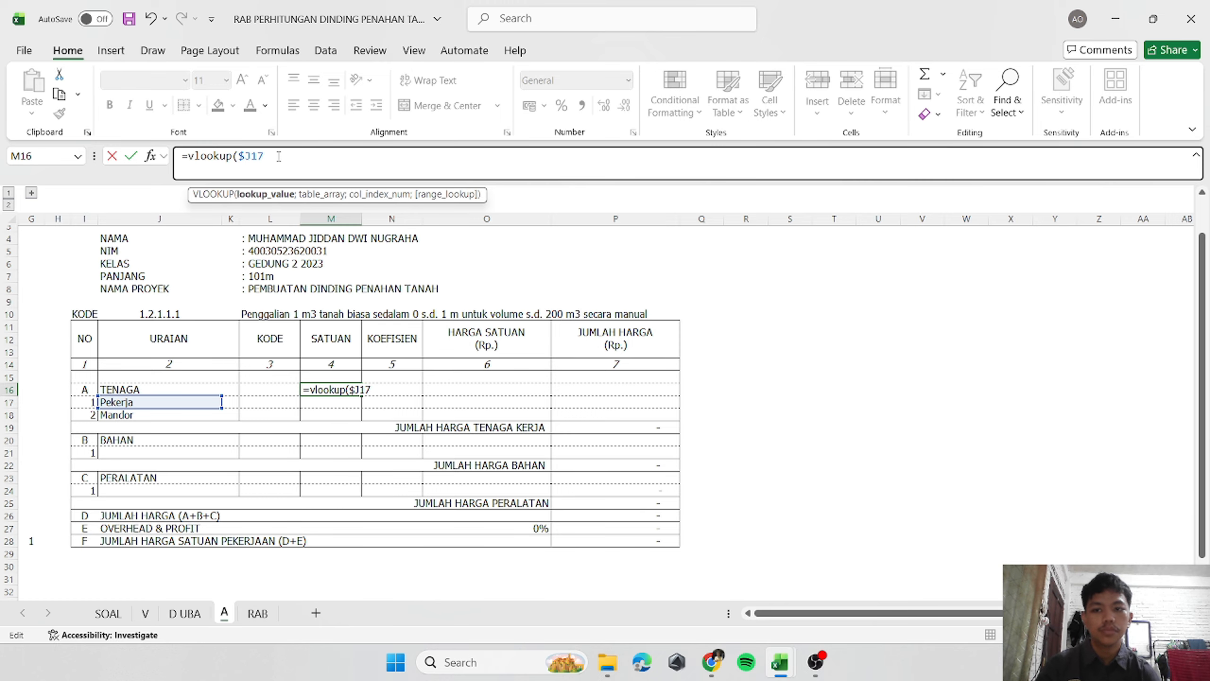
{"action": "type", "text": ";"}
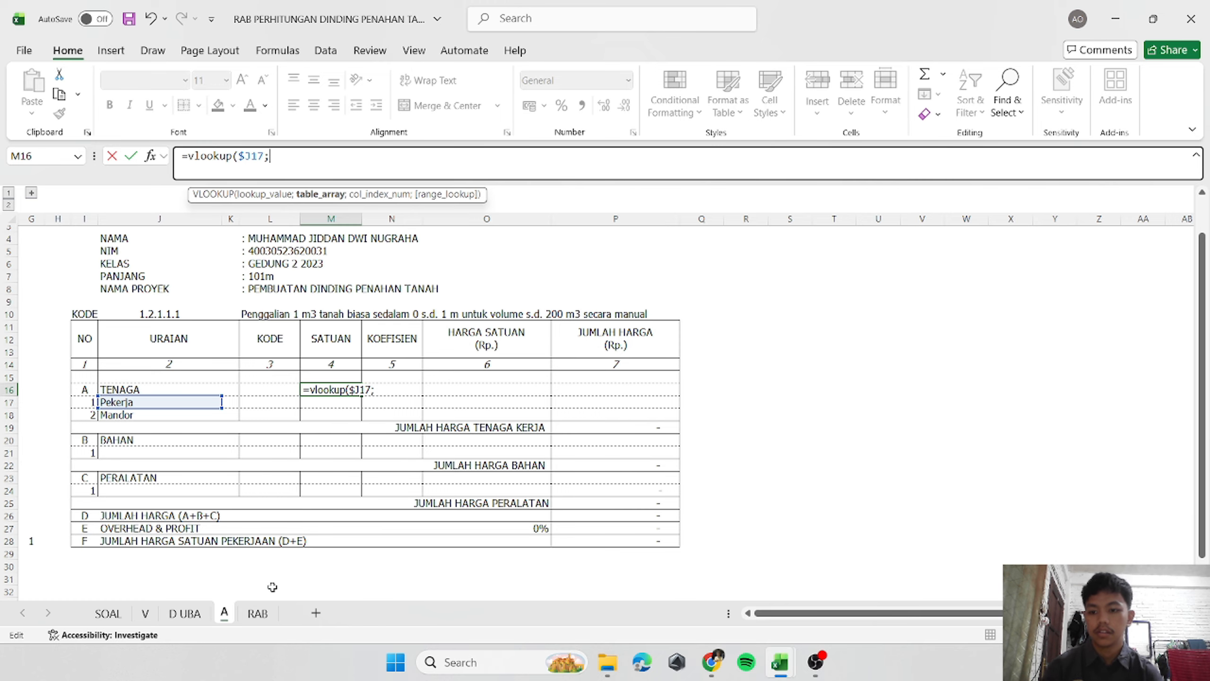
Complete the M16 VLOOKUP with the absolute table range 'D UBA'!$C$16:$F$29, column index 2 and FALSE for exact match.
{"action": "left_click", "coordinate": [191, 614]}
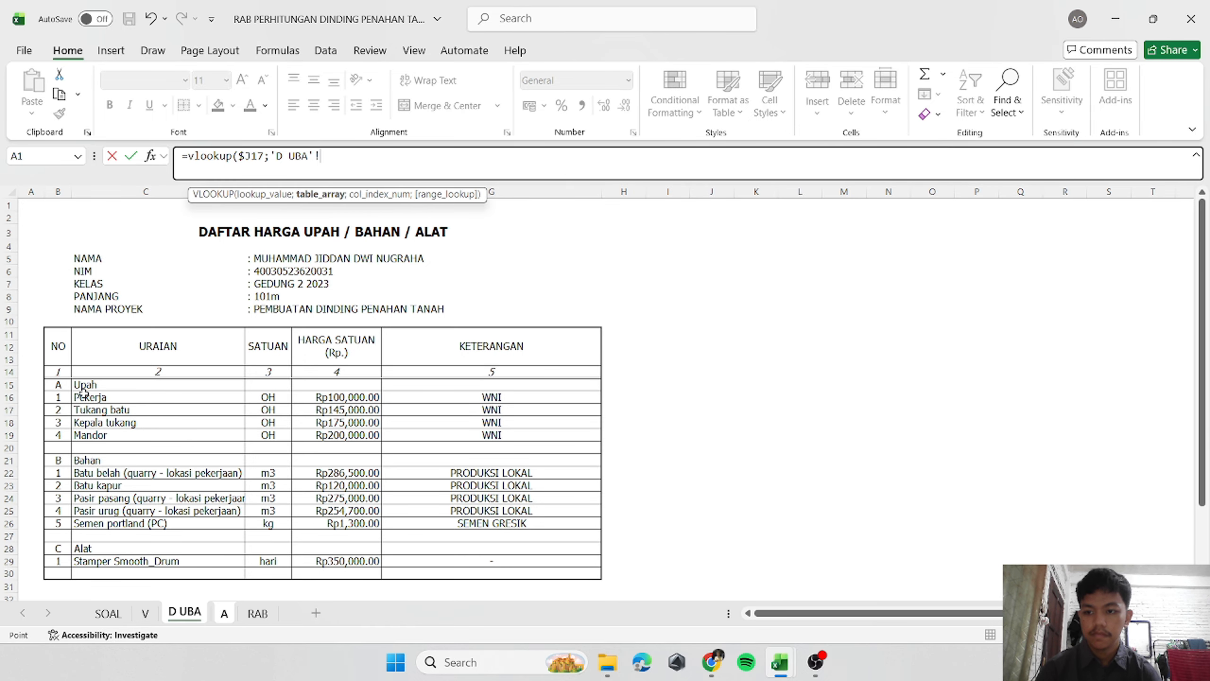
{"action": "left_click_drag", "start_coordinate": [85, 394], "coordinate": [324, 561]}
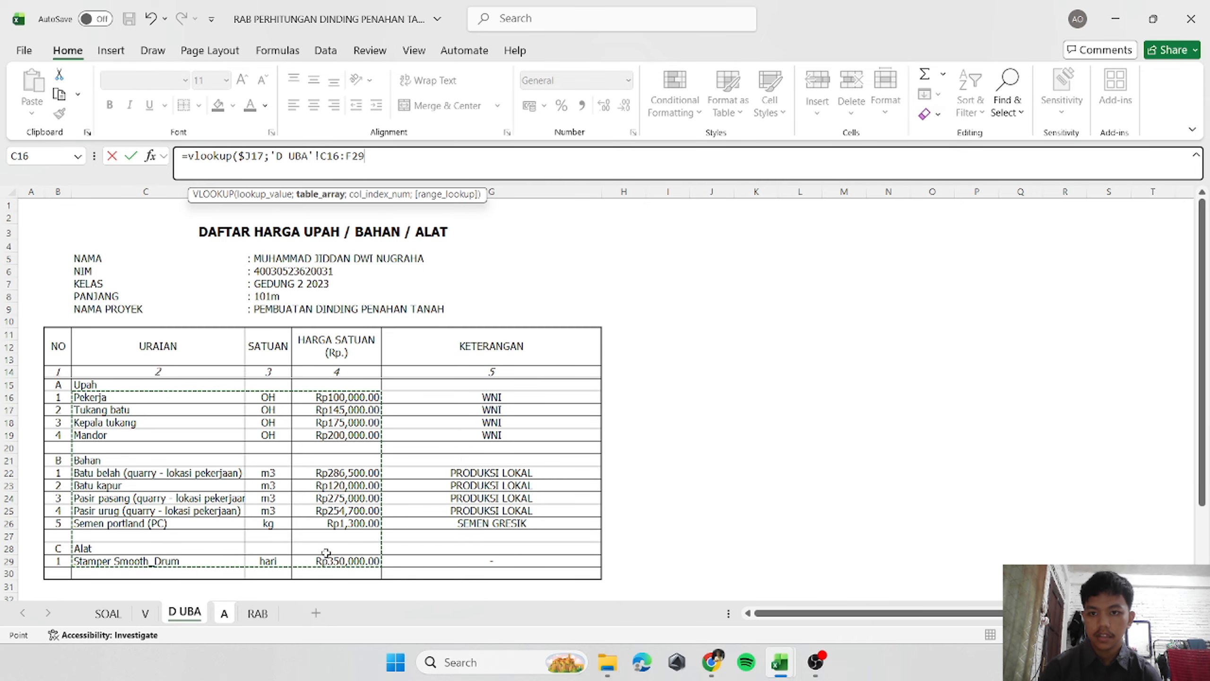
{"action": "key", "text": "F4"}
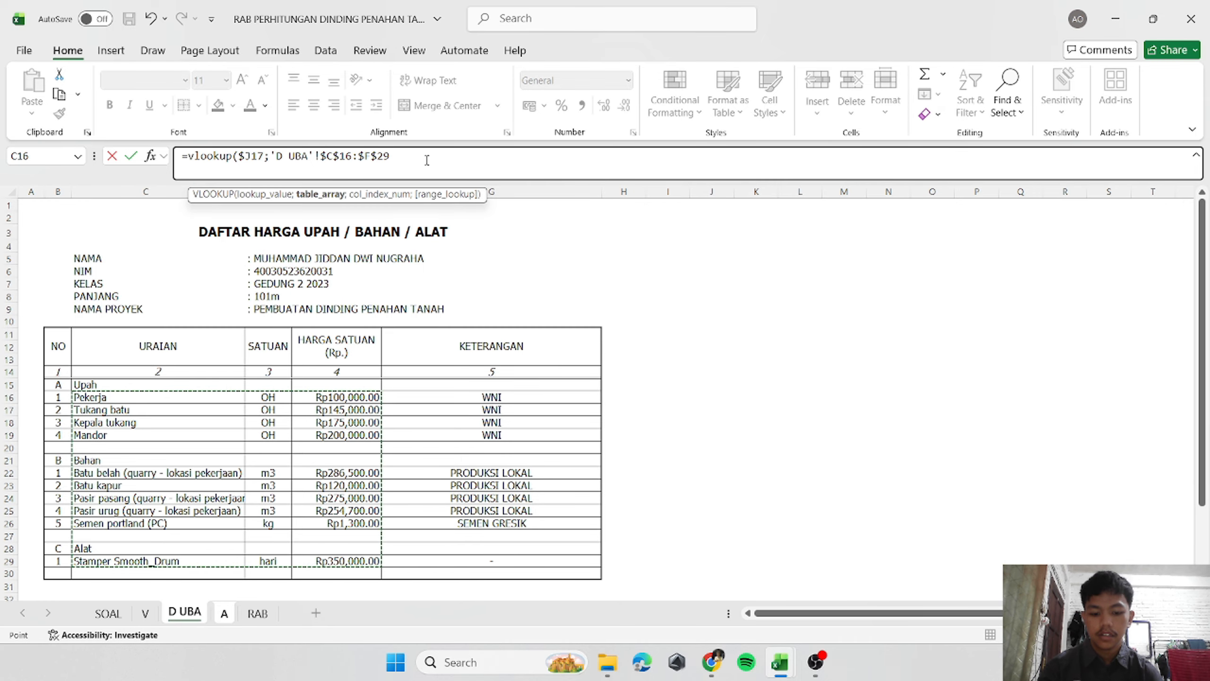
{"action": "type", "text": ";"}
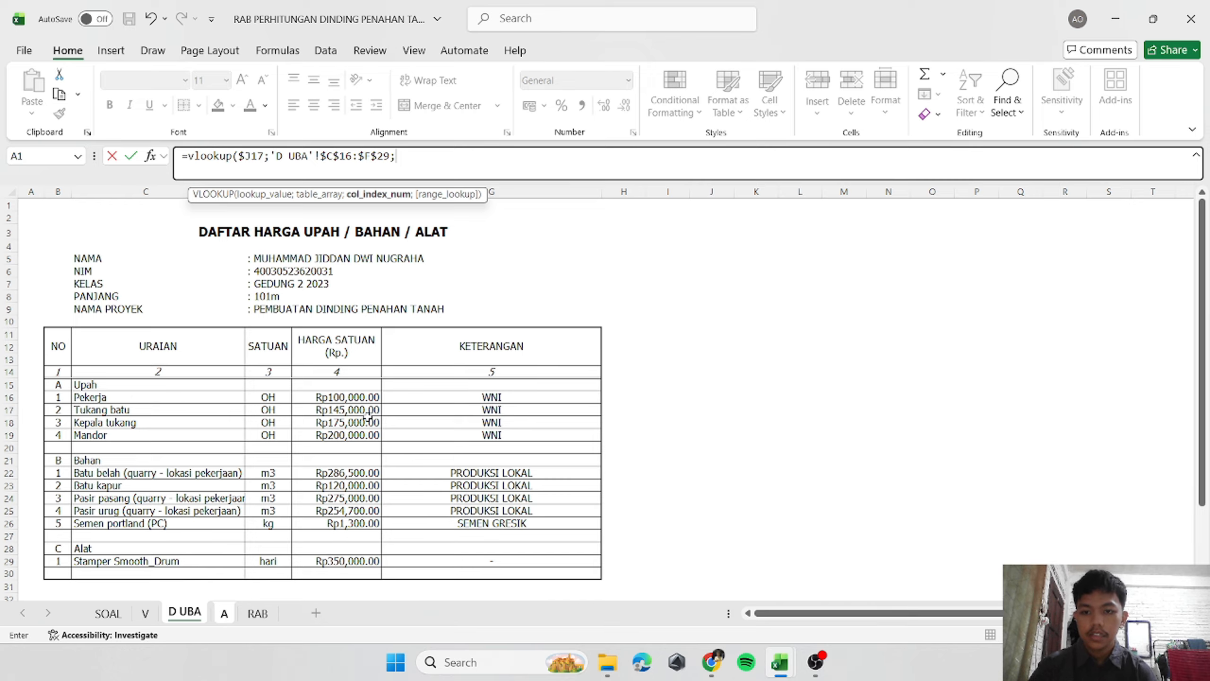
{"action": "type", "text": "2"}
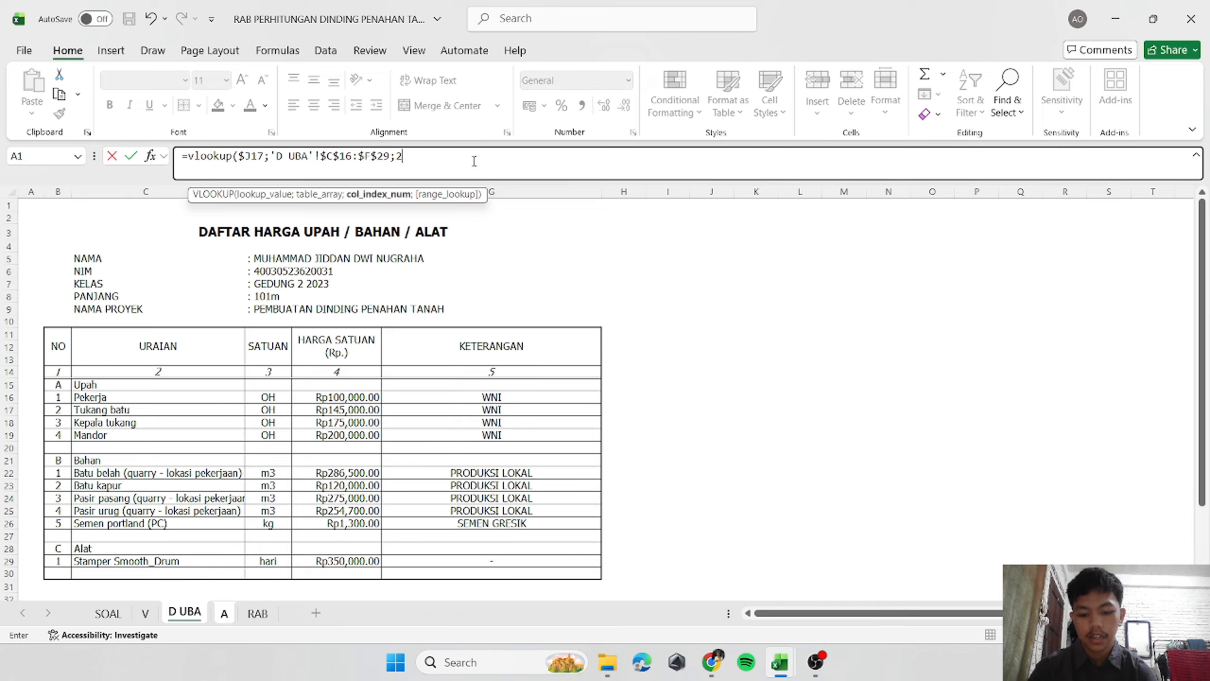
{"action": "type", "text": ";fal"}
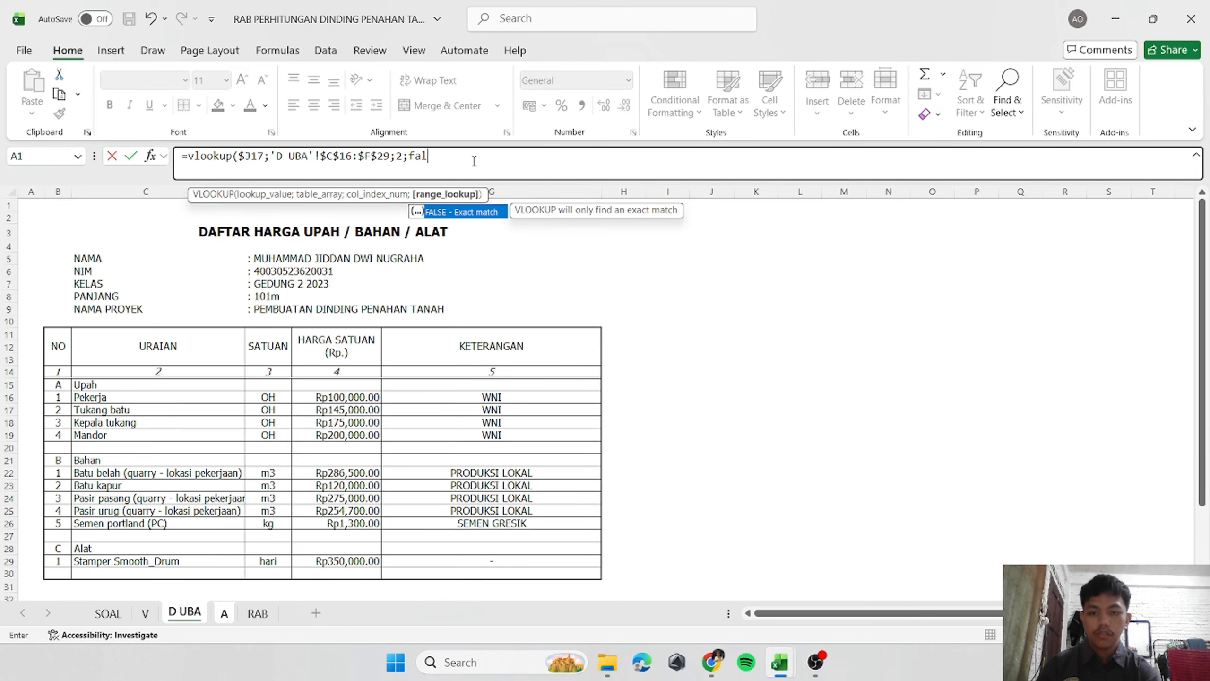
{"action": "type", "text": "se)"}
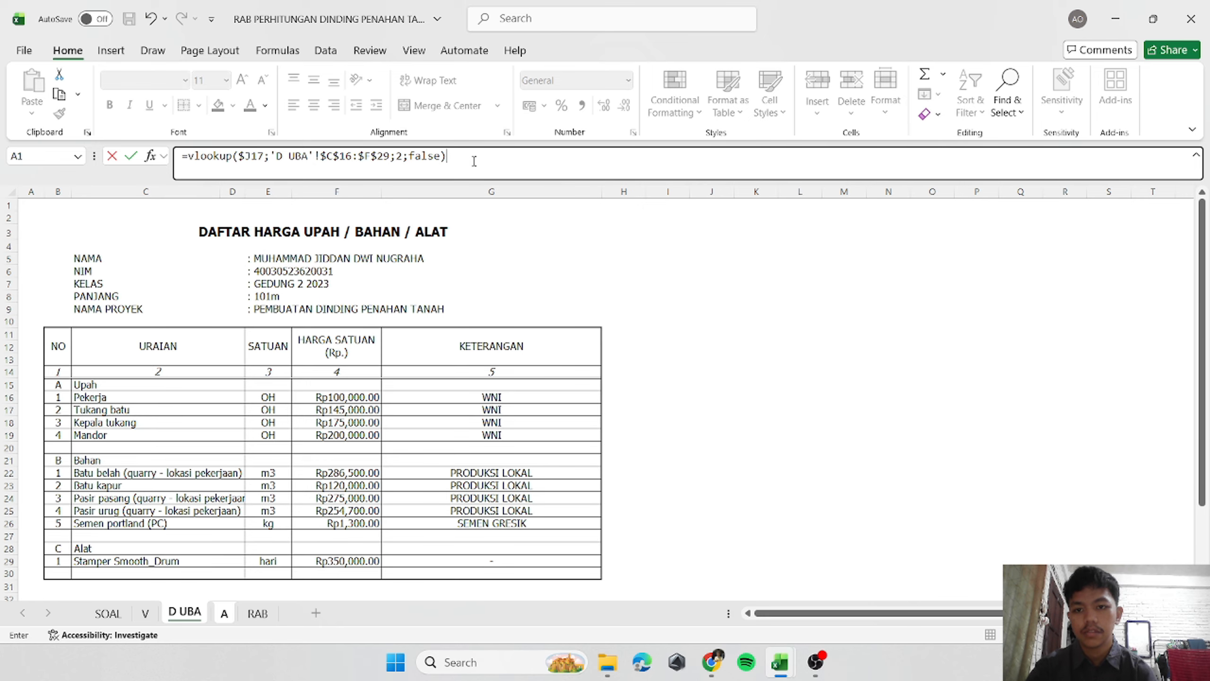
{"action": "key", "text": "Return"}
{"action": "key", "text": "Up"}
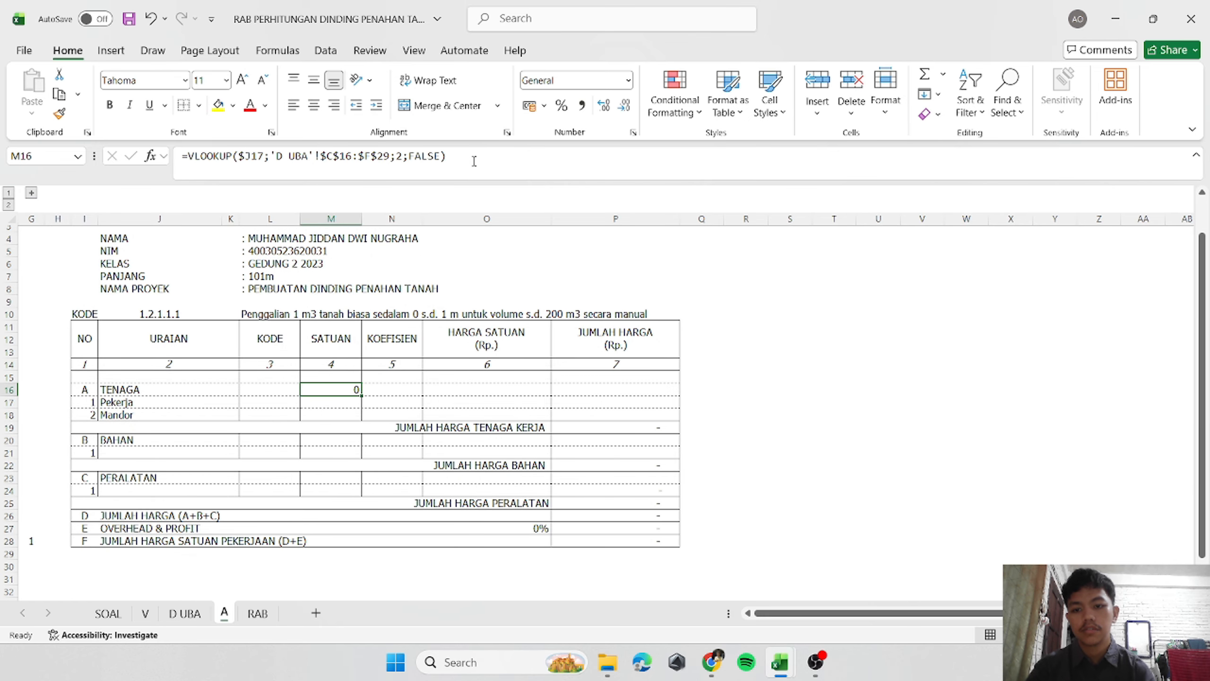
Examine columns C to F of the D UBA sheet to work out which column index holds SATUAN.
{"action": "left_click", "coordinate": [474, 161]}
{"action": "left_click", "coordinate": [391, 588]}
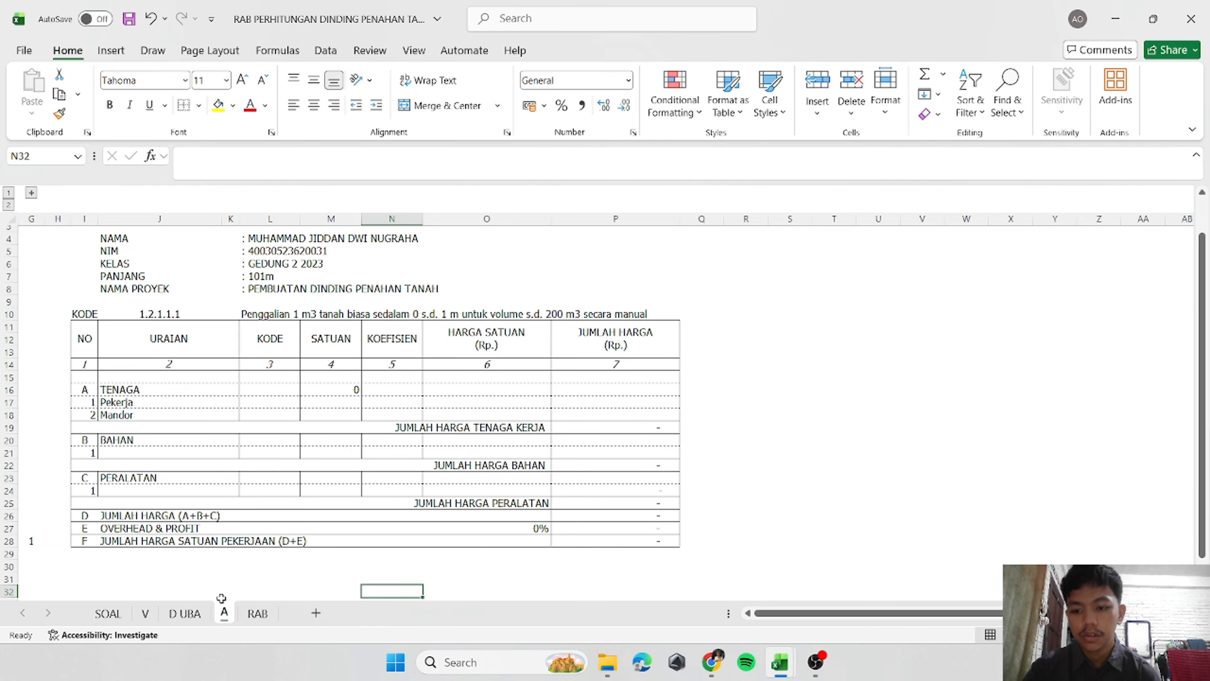
{"action": "left_click", "coordinate": [185, 613]}
{"action": "left_click", "coordinate": [138, 190]}
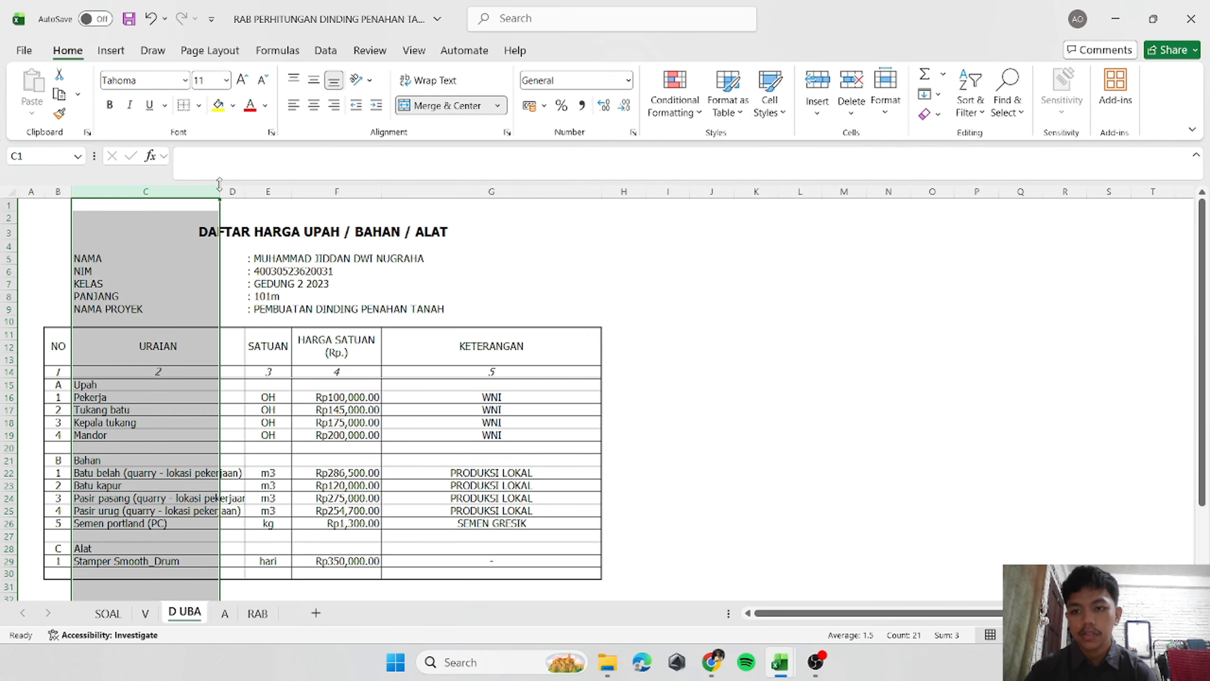
{"action": "left_click", "coordinate": [234, 192]}
{"action": "left_click", "coordinate": [268, 191]}
{"action": "left_click", "coordinate": [329, 191]}
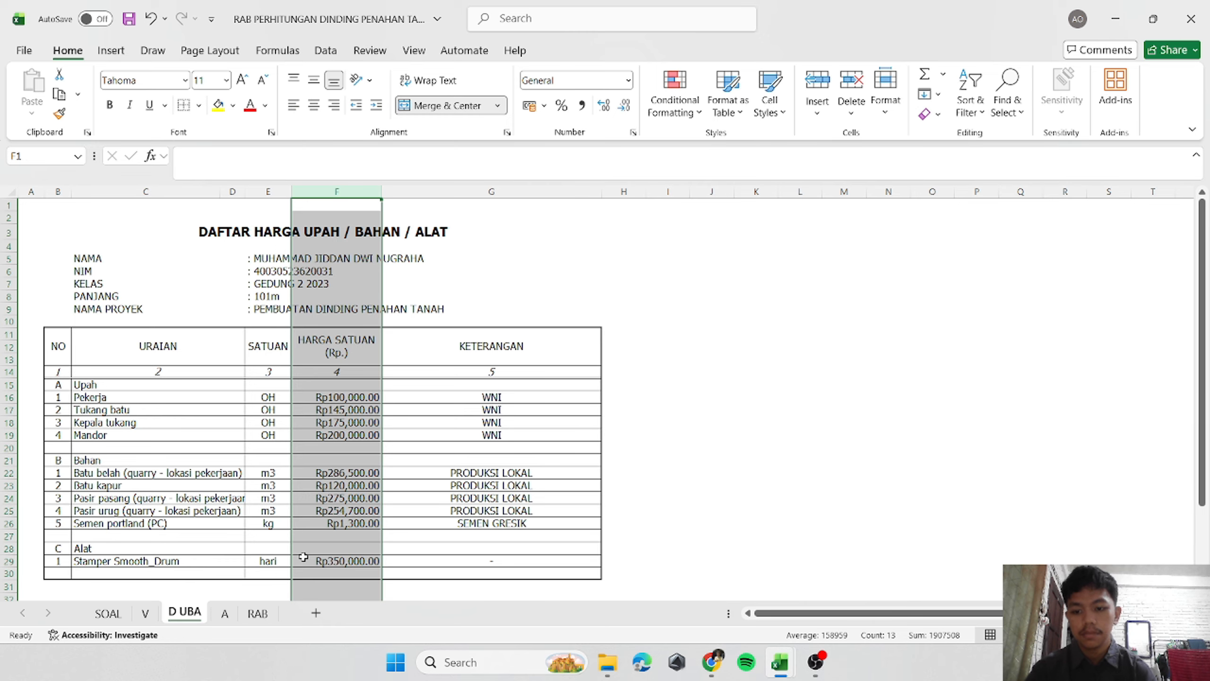
{"action": "left_click", "coordinate": [227, 614]}
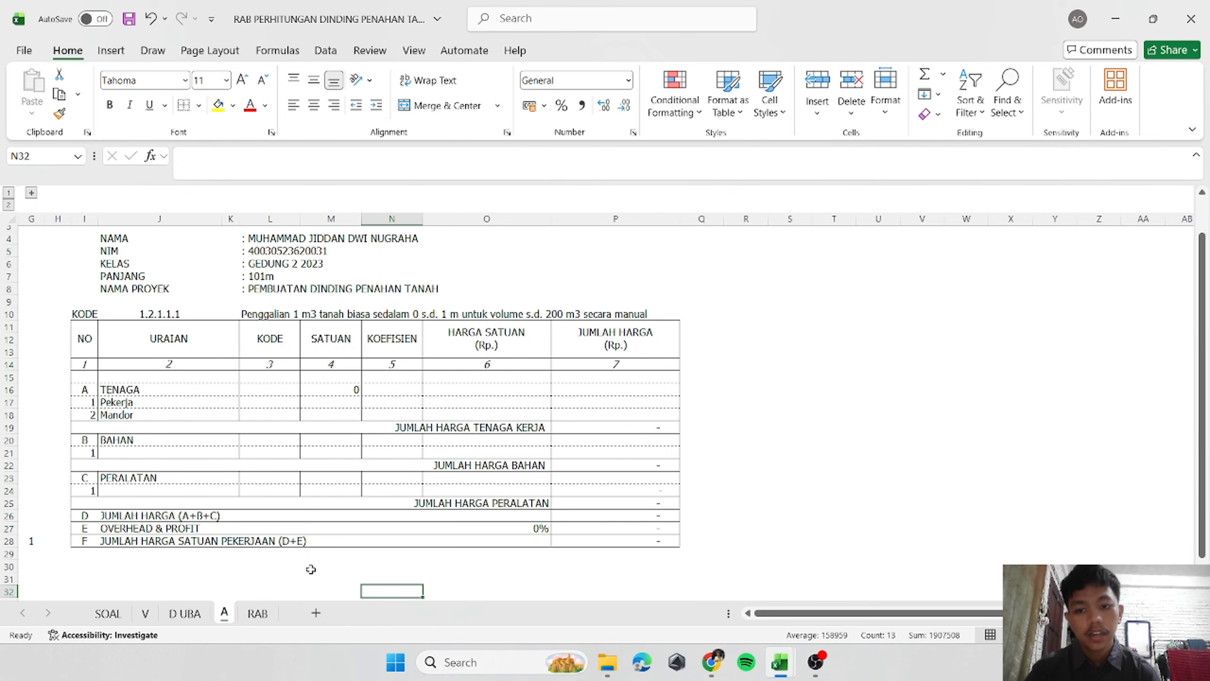
Set the column index of the VLOOKUP in cell M16 to 3.
{"action": "left_click", "coordinate": [356, 389]}
{"action": "left_click", "coordinate": [415, 168]}
{"action": "left_click", "coordinate": [404, 157]}
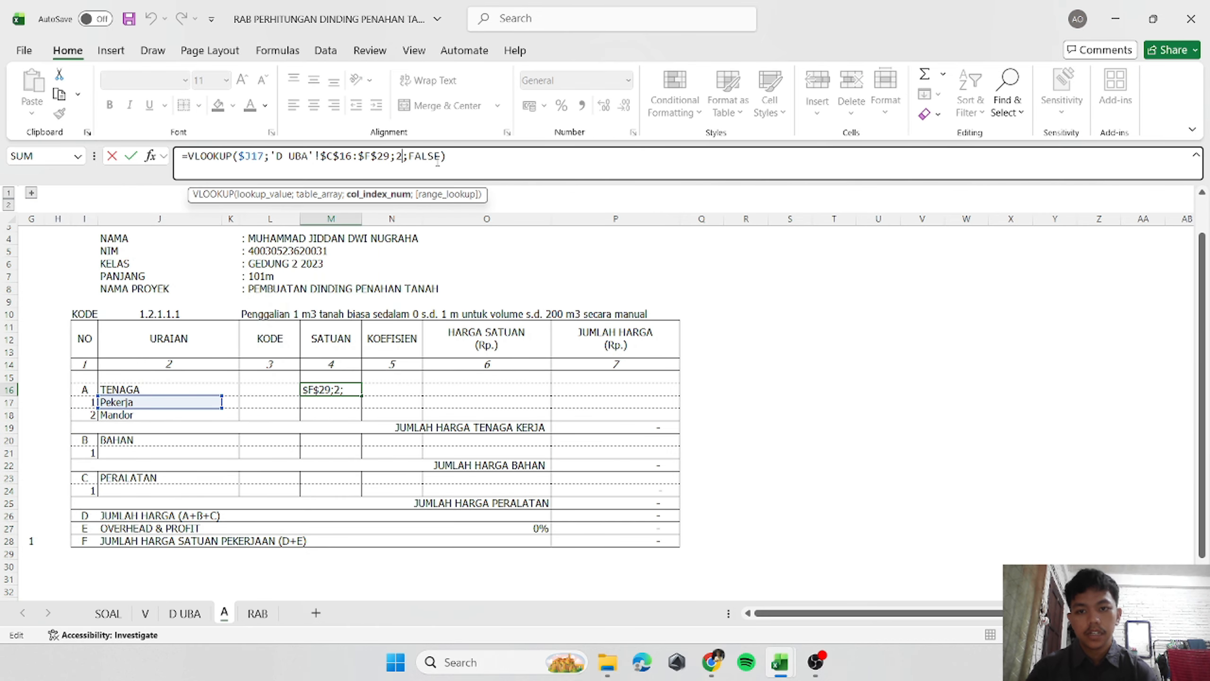
{"action": "key", "text": "Return"}
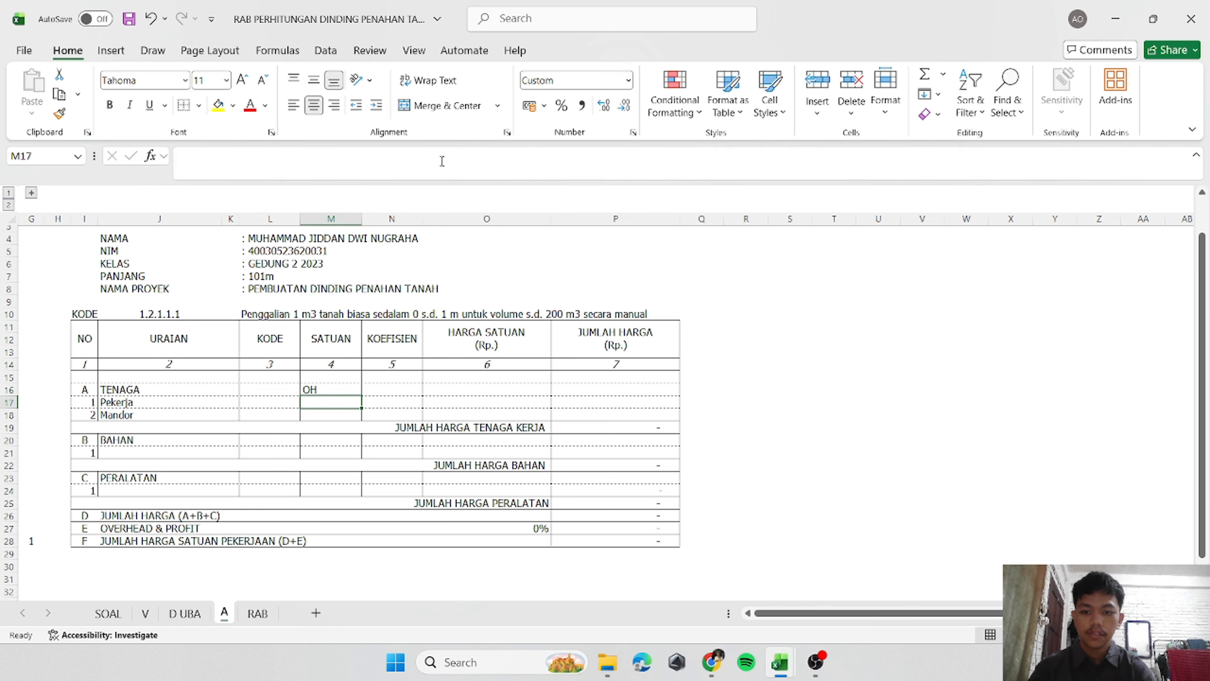
Fill the M16 lookup formula down through M18 and inspect the lookup reference of the formula in M17.
{"action": "left_click", "coordinate": [342, 390]}
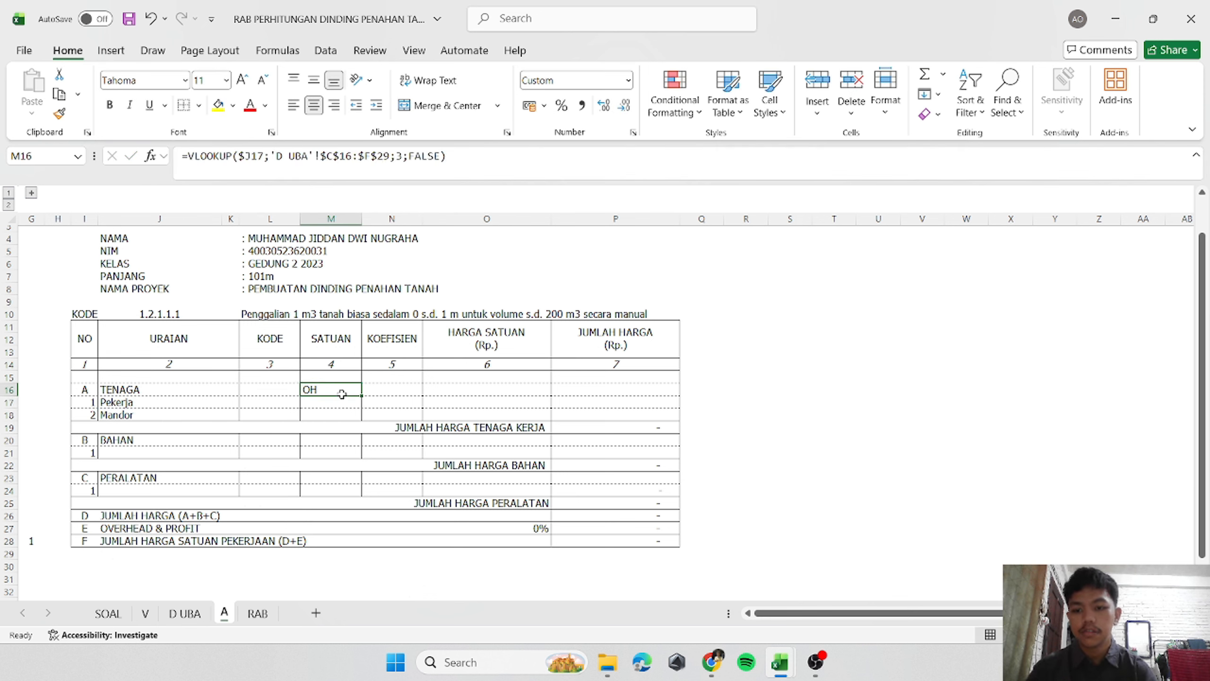
{"action": "left_click_drag", "start_coordinate": [361, 396], "coordinate": [354, 420]}
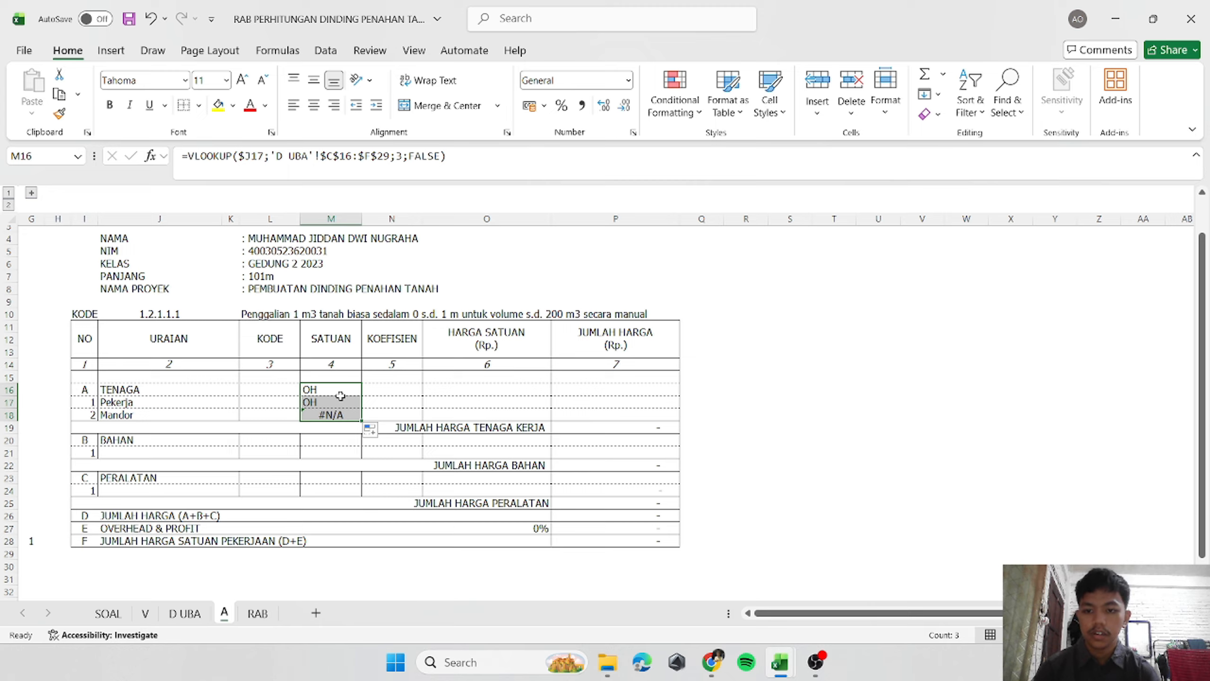
{"action": "left_click", "coordinate": [341, 401]}
{"action": "left_click", "coordinate": [479, 160]}
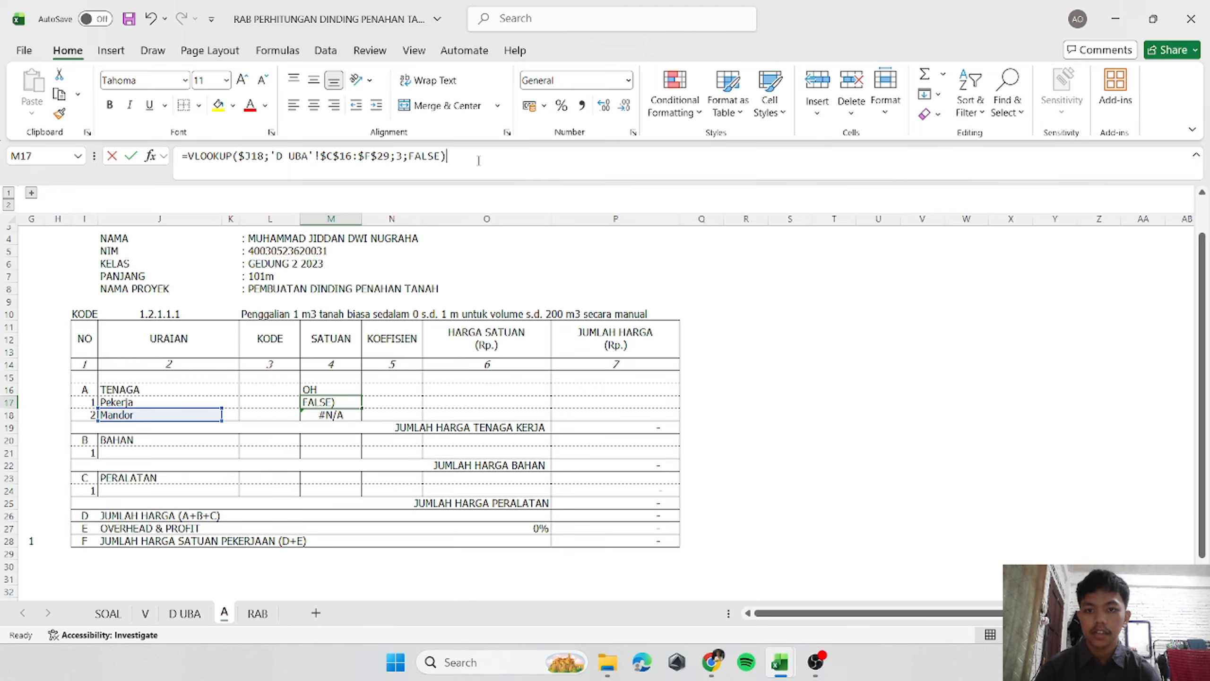
{"action": "left_click", "coordinate": [154, 402]}
{"action": "key", "text": "Return"}
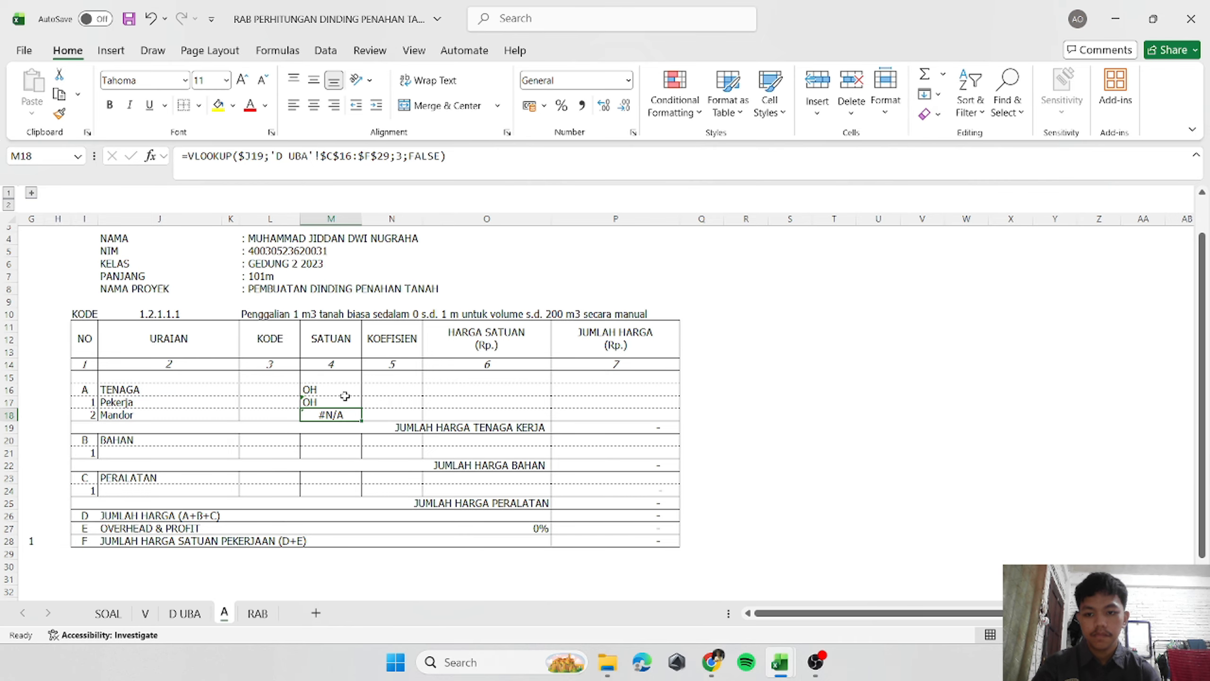
Clear the lookup formulas in M16 and M18, and fill the M17 SATUAN formula down to M18.
{"action": "left_click", "coordinate": [345, 394]}
{"action": "key", "text": "Delete"}
{"action": "left_click", "coordinate": [335, 415]}
{"action": "key", "text": "Delete"}
{"action": "left_click", "coordinate": [339, 399]}
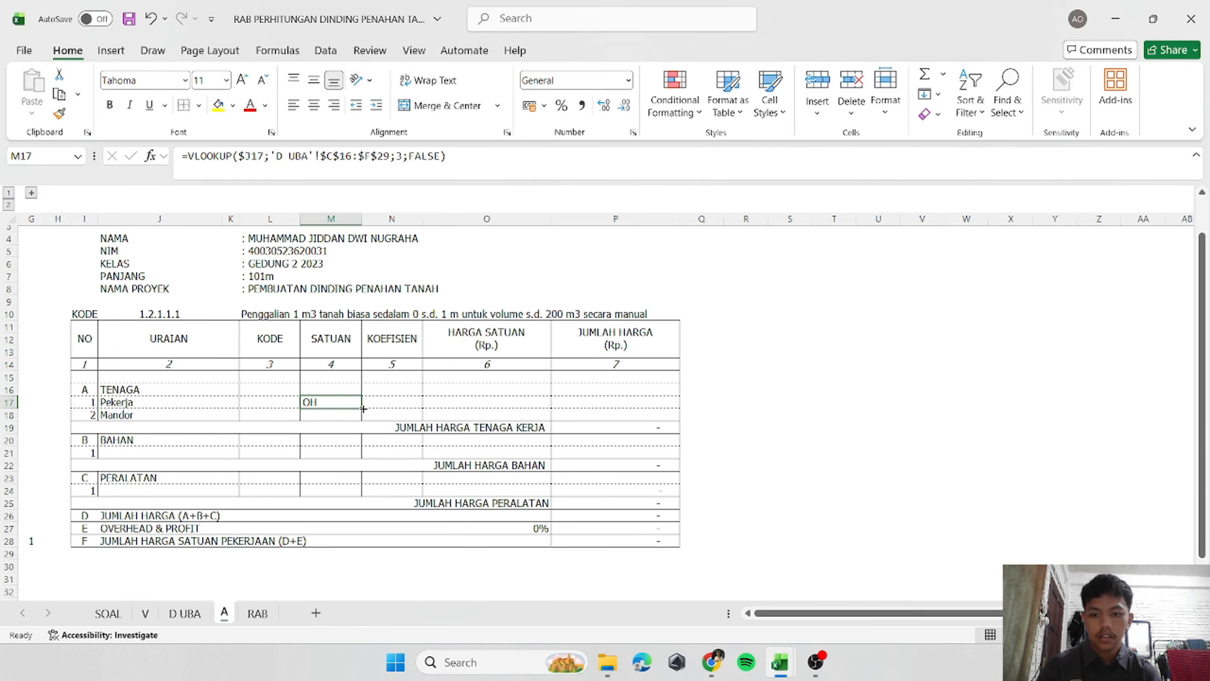
{"action": "left_click_drag", "start_coordinate": [361, 408], "coordinate": [361, 420]}
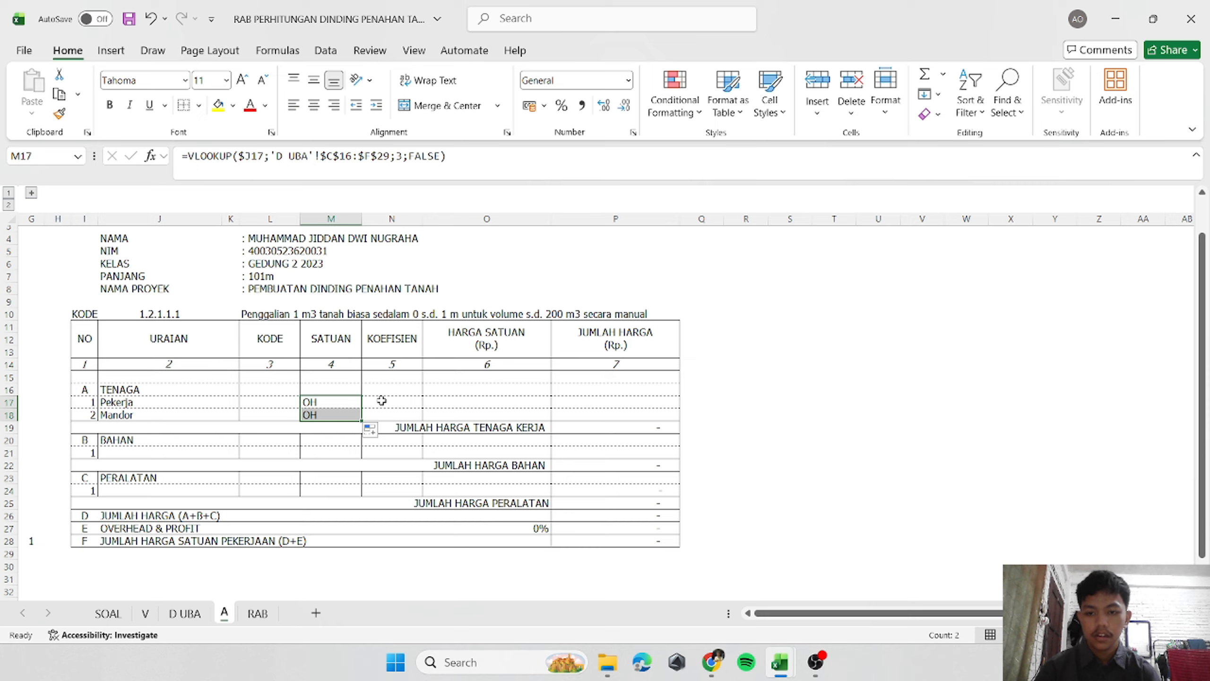
Reuse the M17 lookup formula for HARGA SATUAN in O17 with column index 4, and fill it down to O18.
{"action": "left_click", "coordinate": [336, 403]}
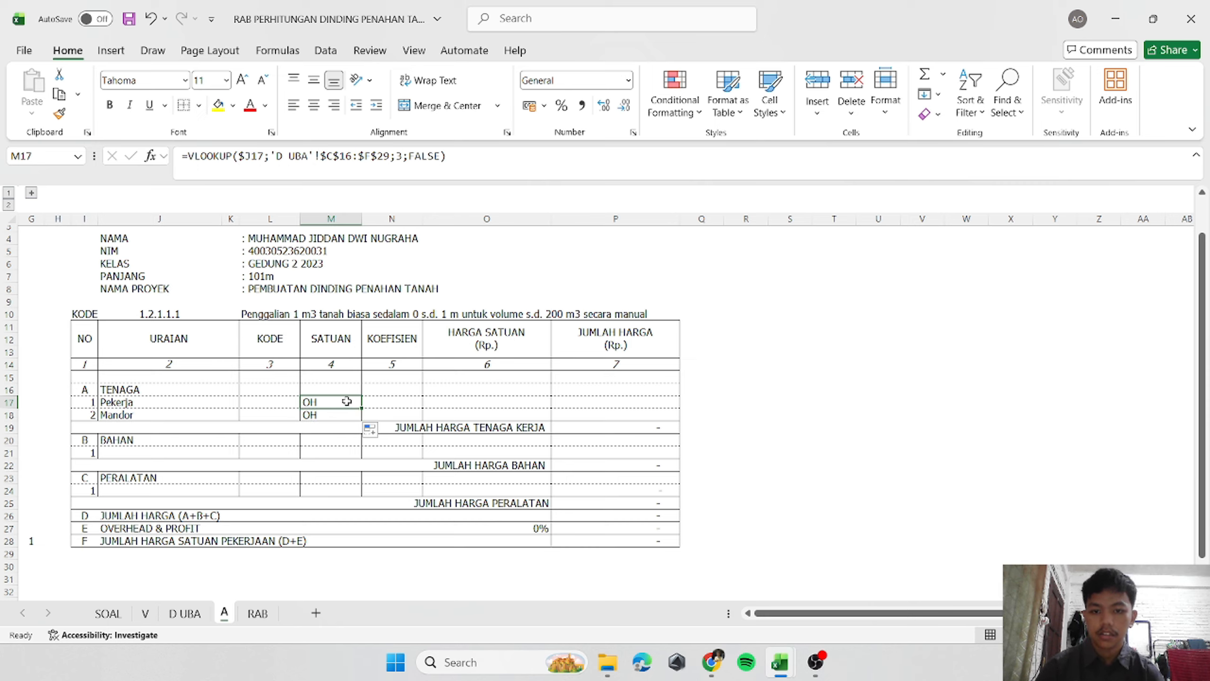
{"action": "key", "text": "ctrl+c"}
{"action": "left_click", "coordinate": [436, 403]}
{"action": "key", "text": "ctrl+v"}
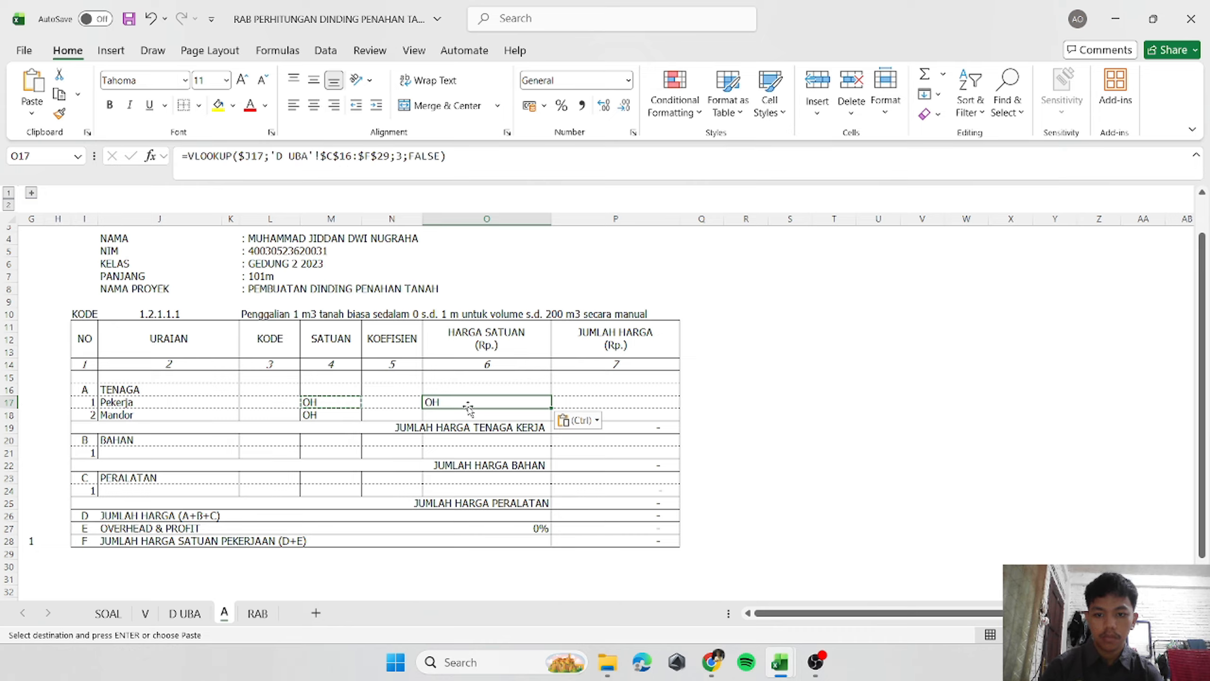
{"action": "key", "text": "Escape"}
{"action": "left_click", "coordinate": [402, 155]}
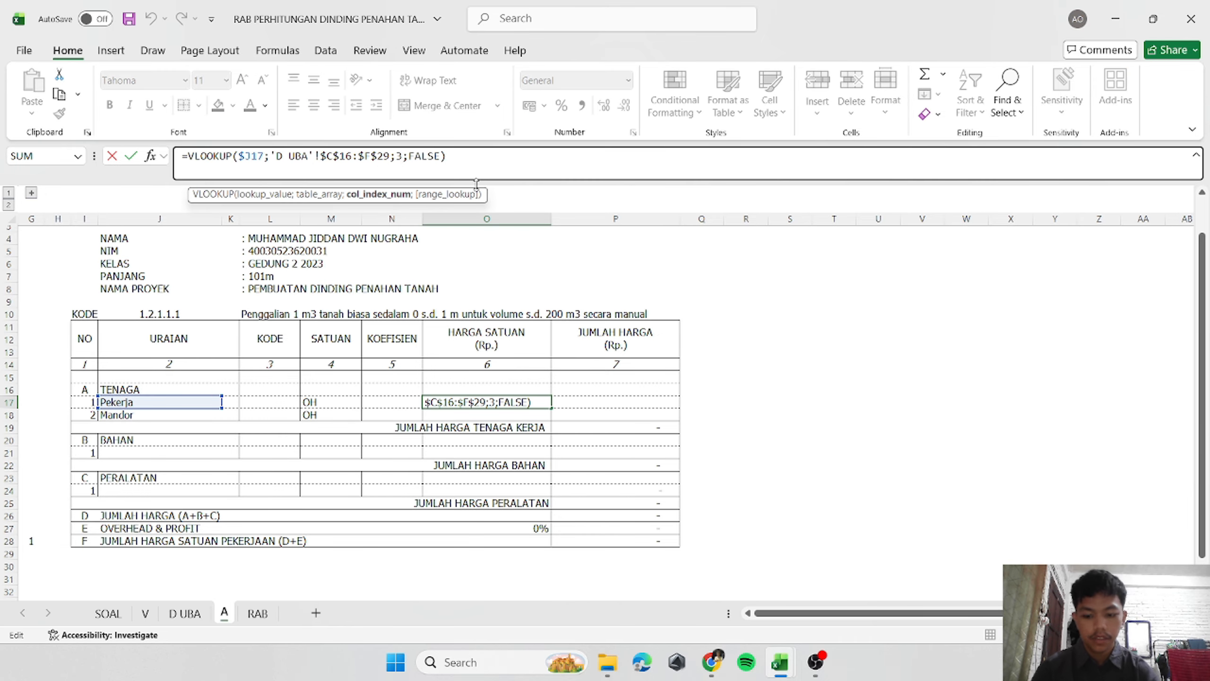
{"action": "key", "text": "BackSpace"}
{"action": "type", "text": "4"}
{"action": "key", "text": "Return"}
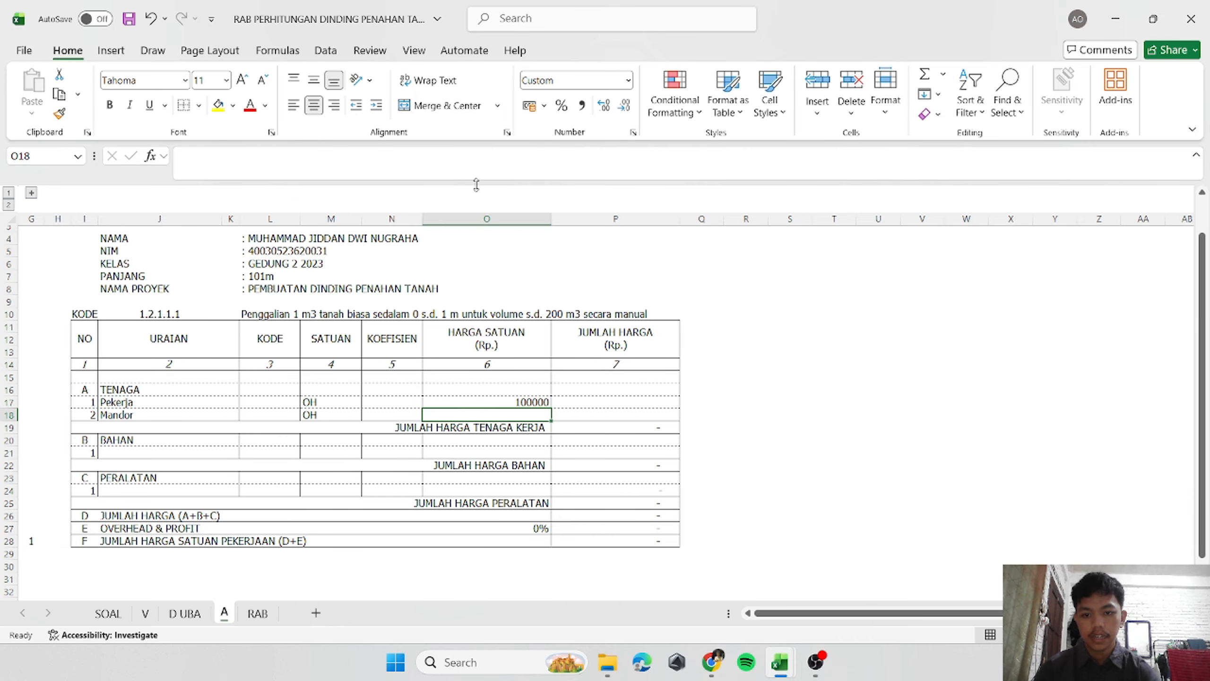
{"action": "left_click", "coordinate": [539, 402]}
{"action": "left_click_drag", "start_coordinate": [550, 408], "coordinate": [550, 421]}
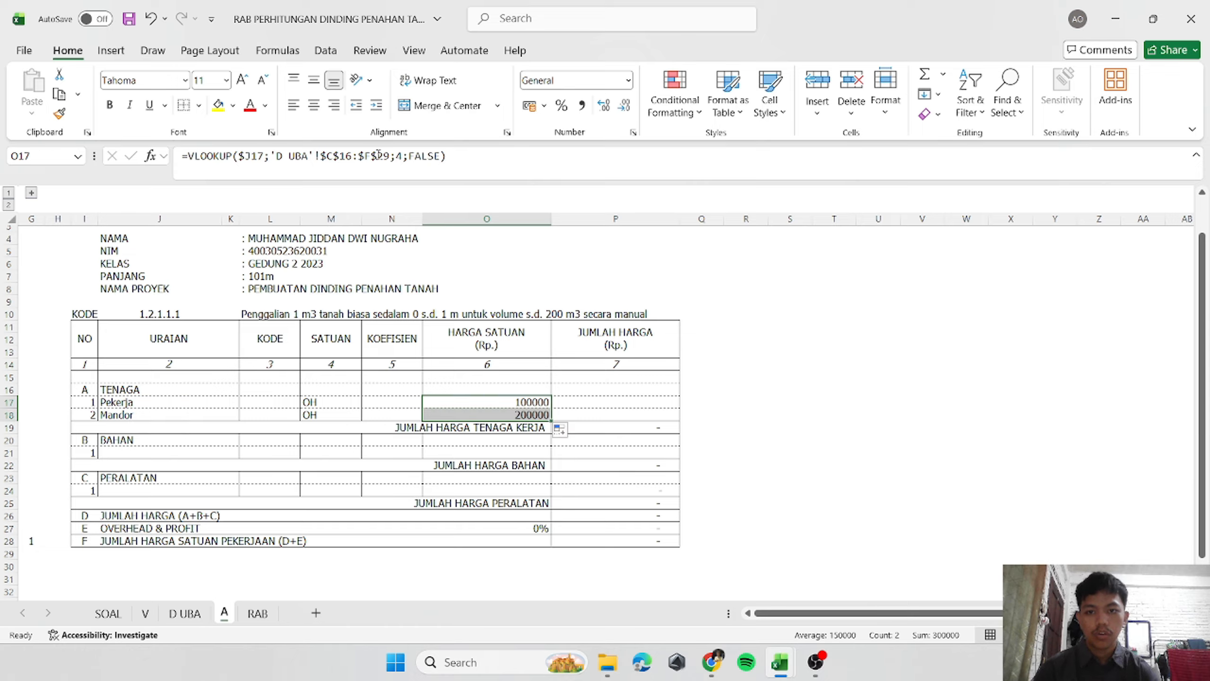
Compare the Accounting and Currency formats on the unit prices in O17:O18 and apply Accounting.
{"action": "left_click", "coordinate": [628, 80]}
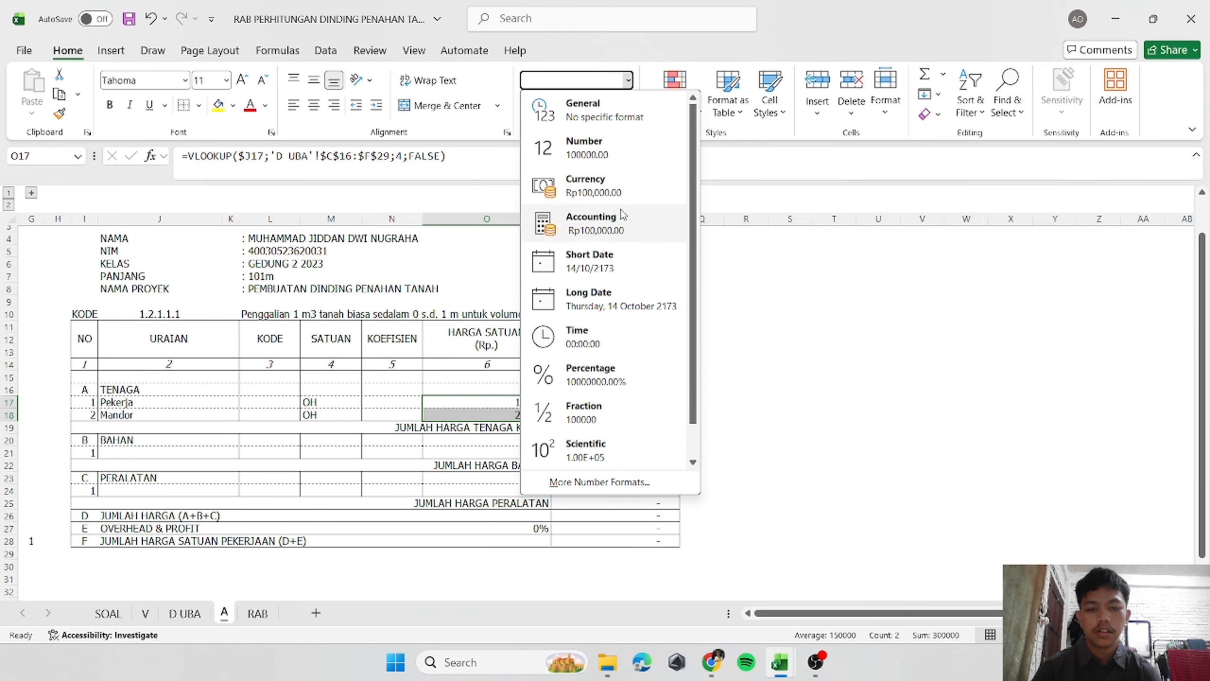
{"action": "left_click", "coordinate": [618, 225]}
{"action": "left_click", "coordinate": [628, 80]}
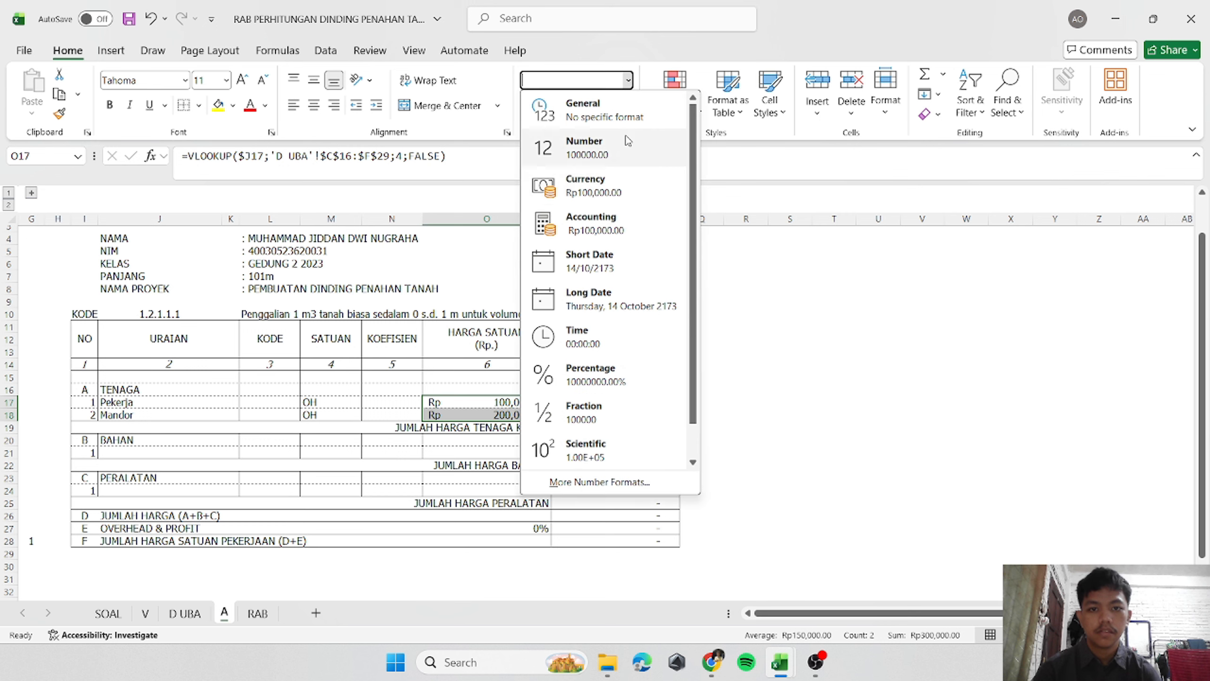
{"action": "left_click", "coordinate": [604, 185]}
{"action": "left_click", "coordinate": [627, 80]}
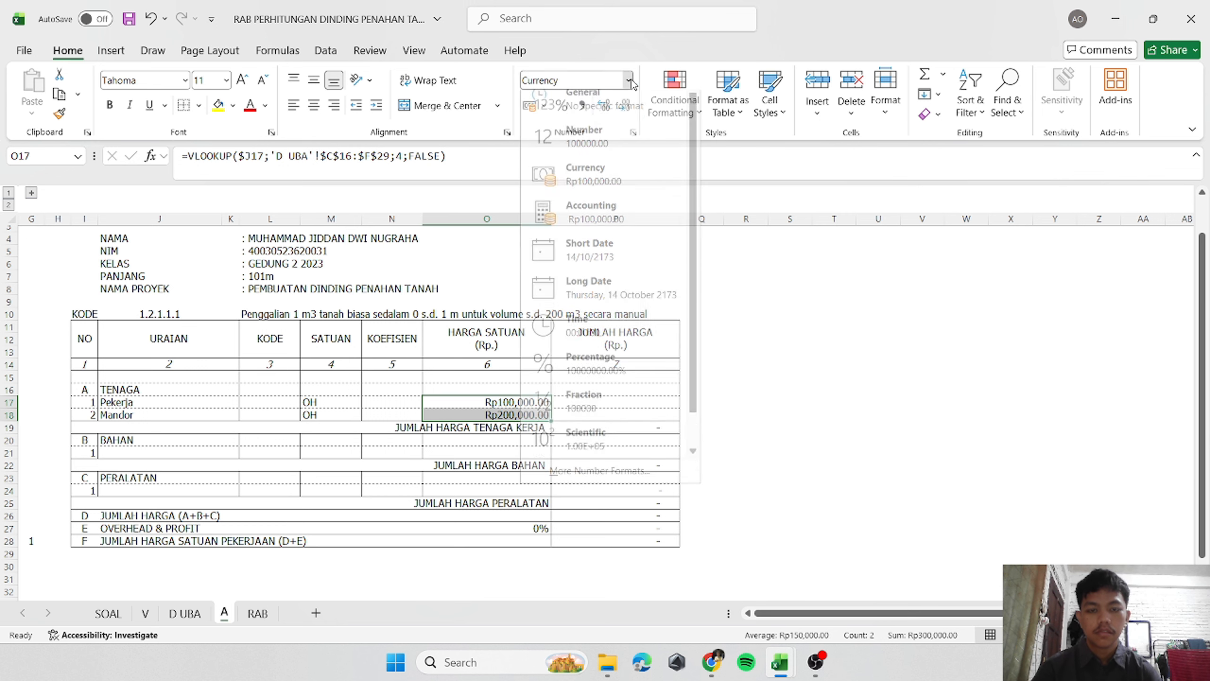
{"action": "left_click", "coordinate": [611, 217]}
{"action": "left_click", "coordinate": [704, 288]}
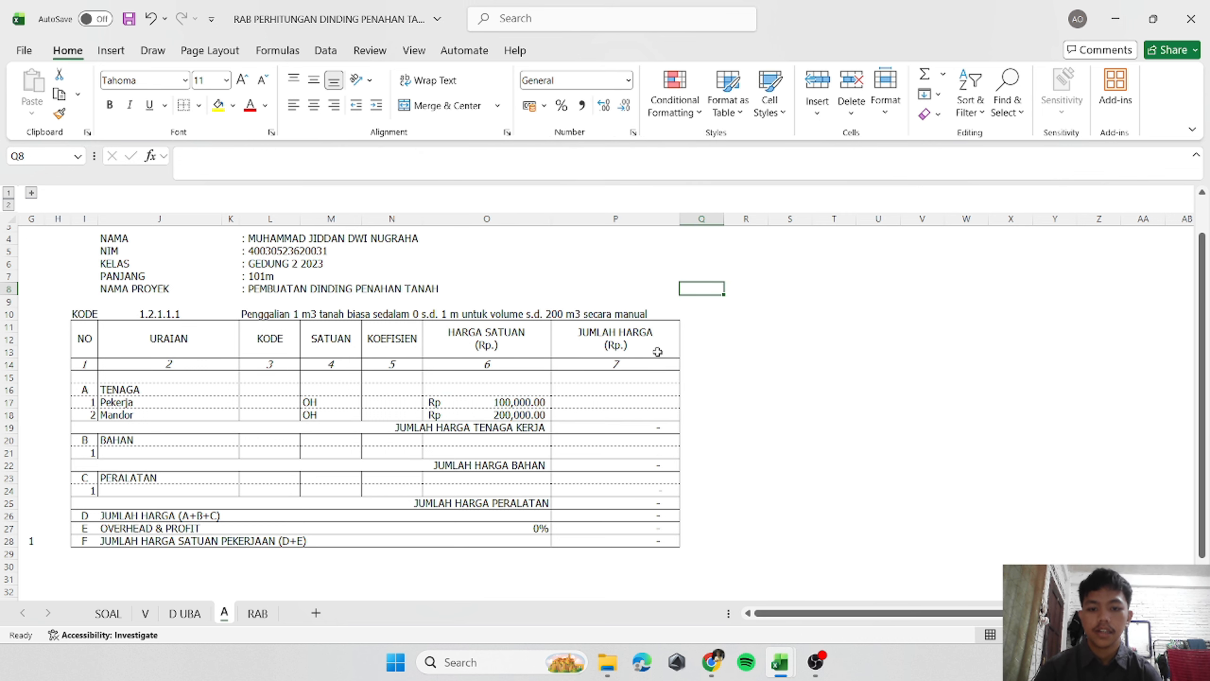
Copy the Pekerja and Mandor coefficients of item 1.2.1.1.1 from the AHSP workbook's Galian Tanah sheet into N17:N18 of the RAB workbook.
{"action": "left_click", "coordinate": [584, 402]}
{"action": "left_click", "coordinate": [403, 403]}
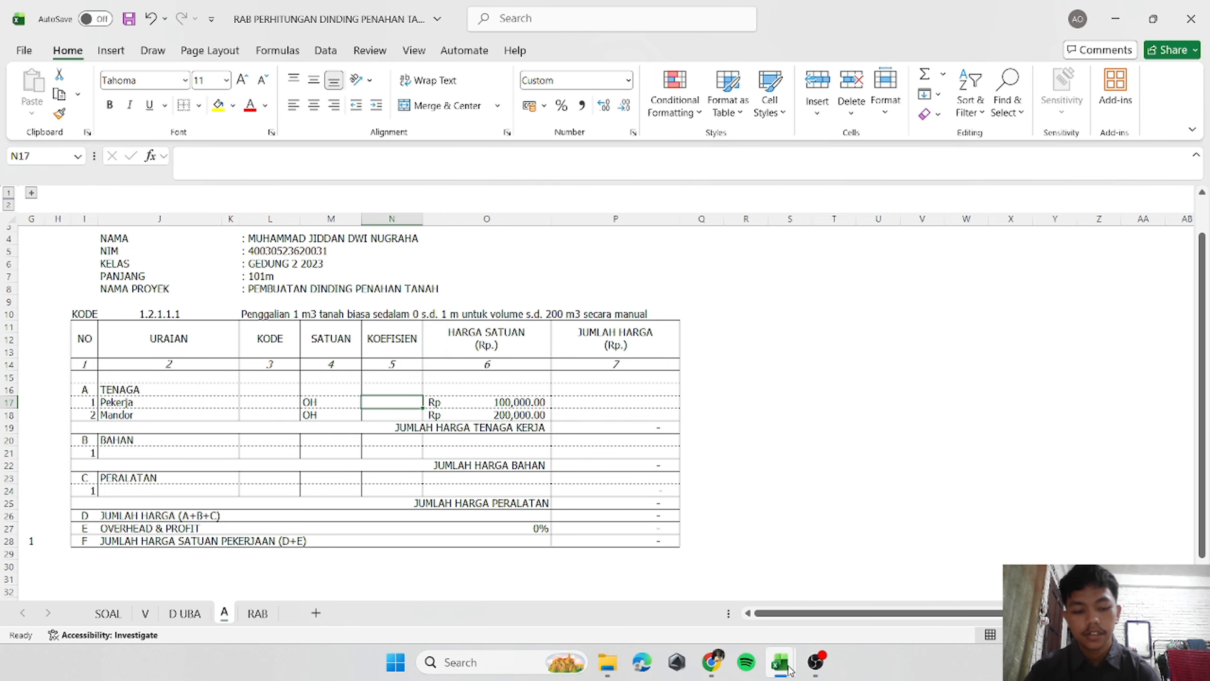
{"action": "mouse_move", "coordinate": [781, 663]}
{"action": "left_click", "coordinate": [840, 600]}
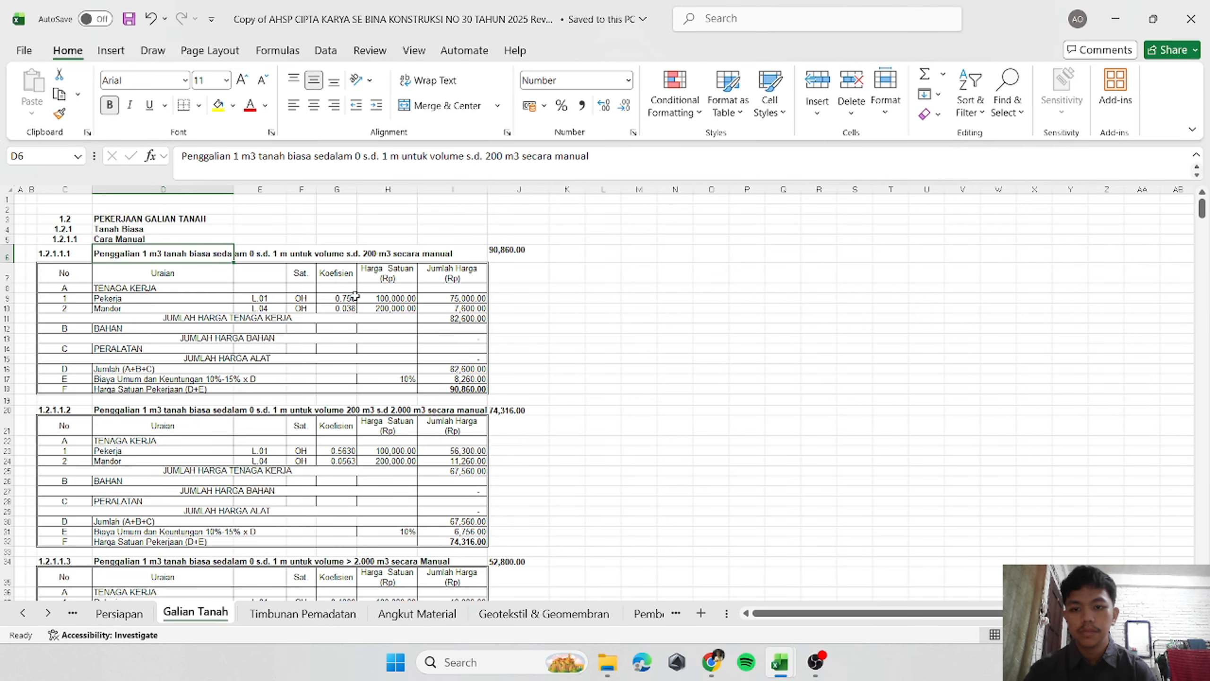
{"action": "left_click_drag", "start_coordinate": [351, 296], "coordinate": [342, 308]}
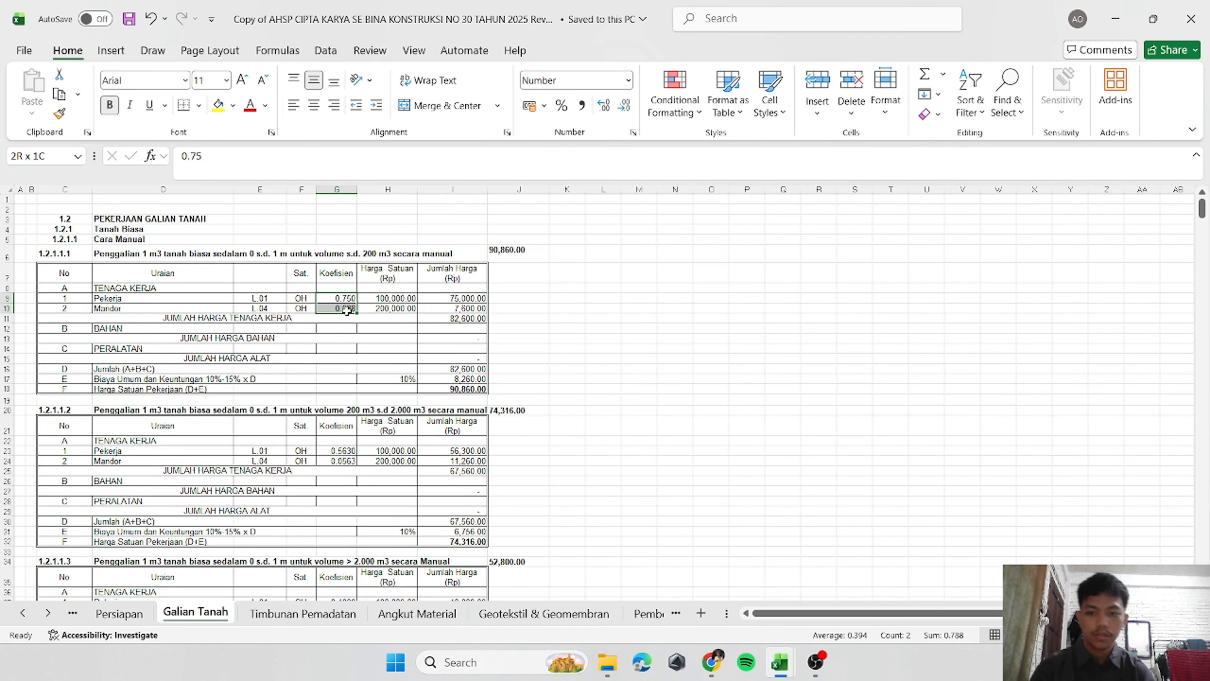
{"action": "key", "text": "ctrl+c"}
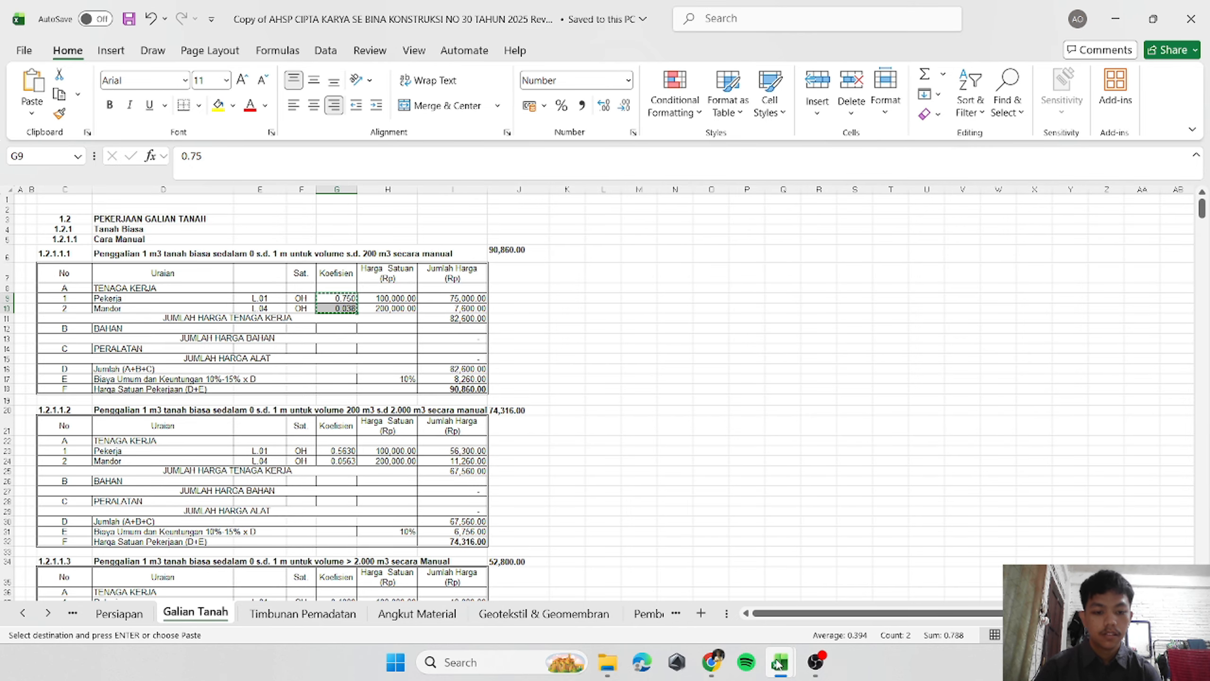
{"action": "mouse_move", "coordinate": [780, 661]}
{"action": "left_click", "coordinate": [687, 600]}
{"action": "right_click", "coordinate": [397, 401]}
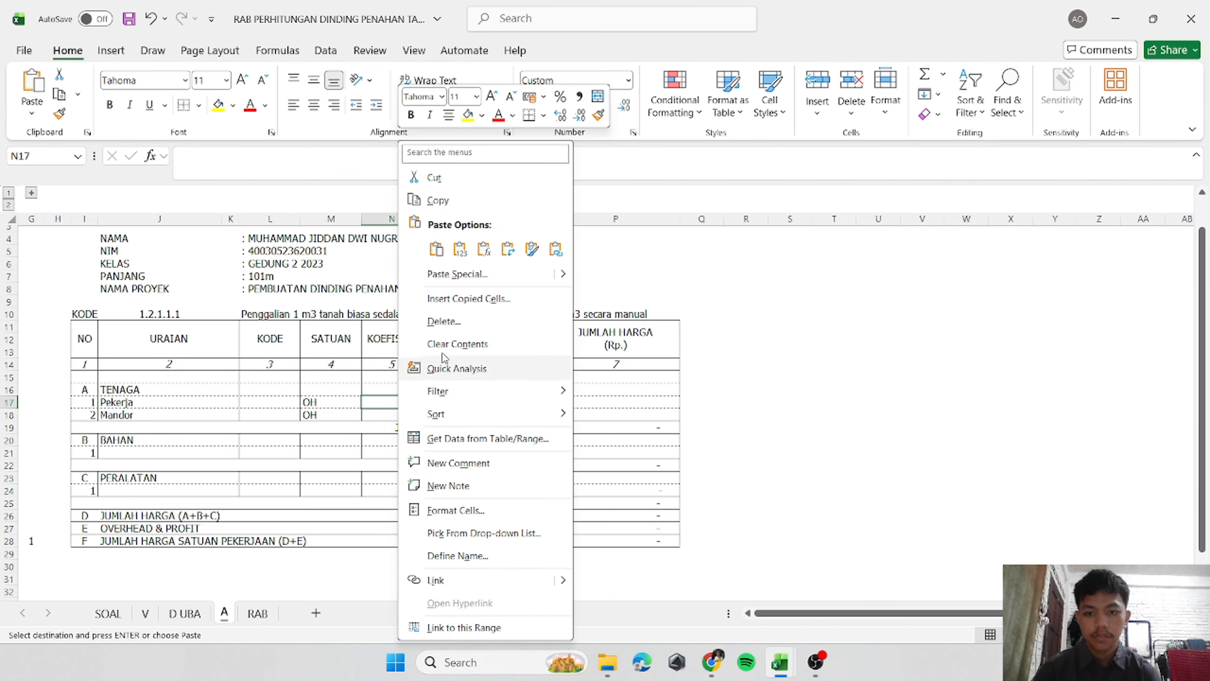
{"action": "left_click", "coordinate": [437, 249]}
{"action": "left_click", "coordinate": [842, 365]}
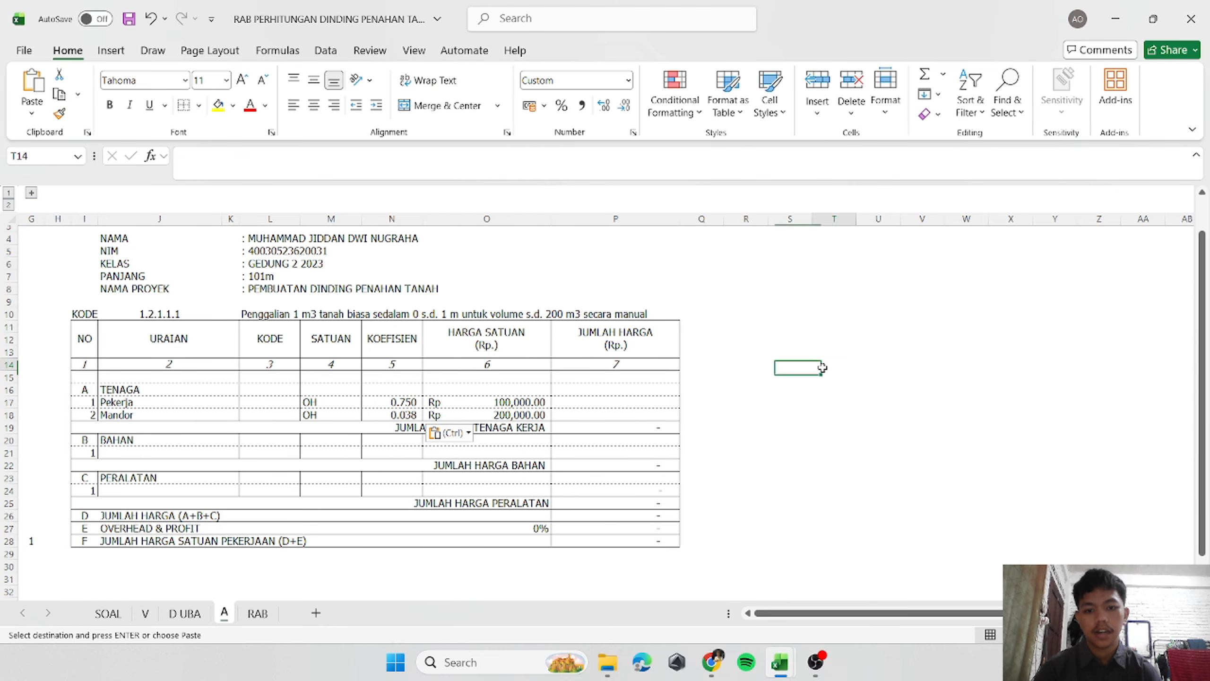
Calculate the Pekerja total price in P17 with the formula =N17*O17.
{"action": "left_click", "coordinate": [624, 402]}
{"action": "type", "text": "="}
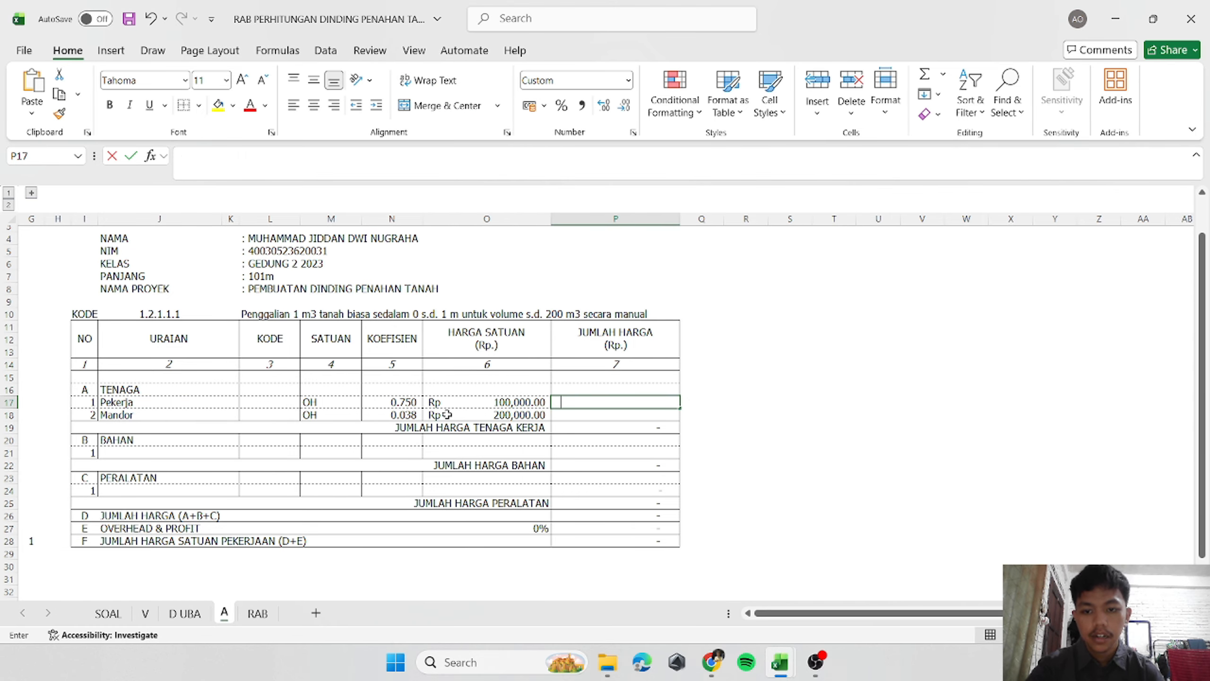
{"action": "left_click", "coordinate": [402, 403]}
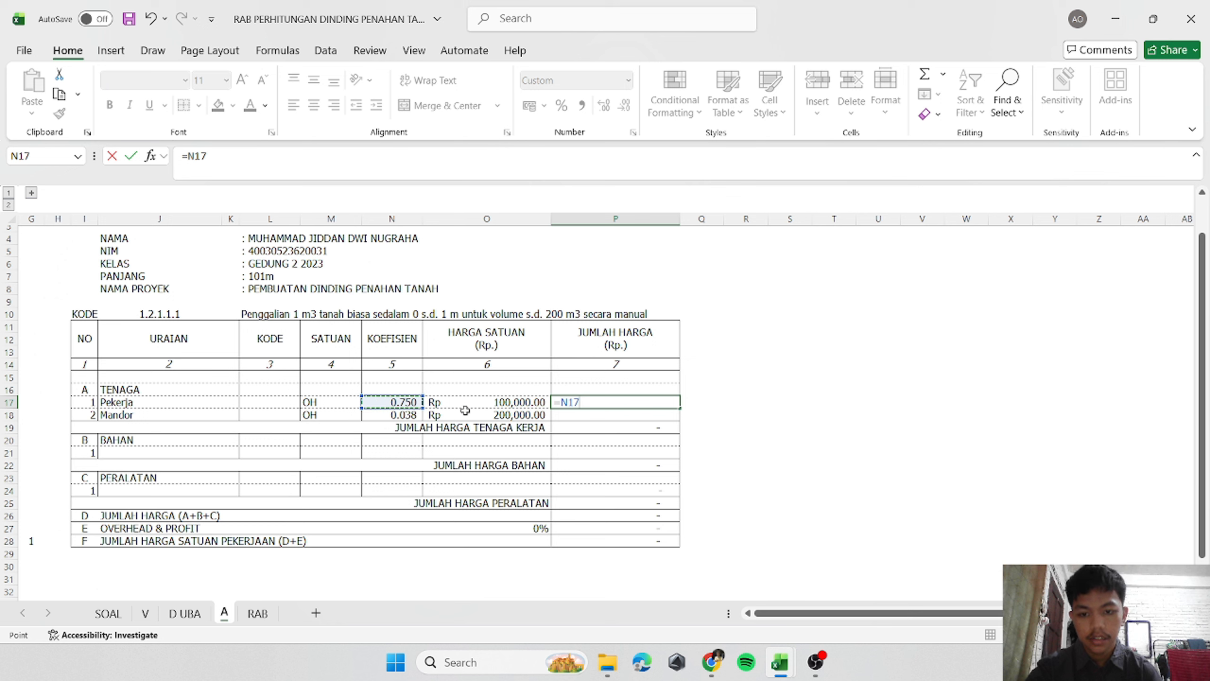
{"action": "type", "text": "*"}
{"action": "left_click", "coordinate": [482, 402]}
{"action": "key", "text": "Return"}
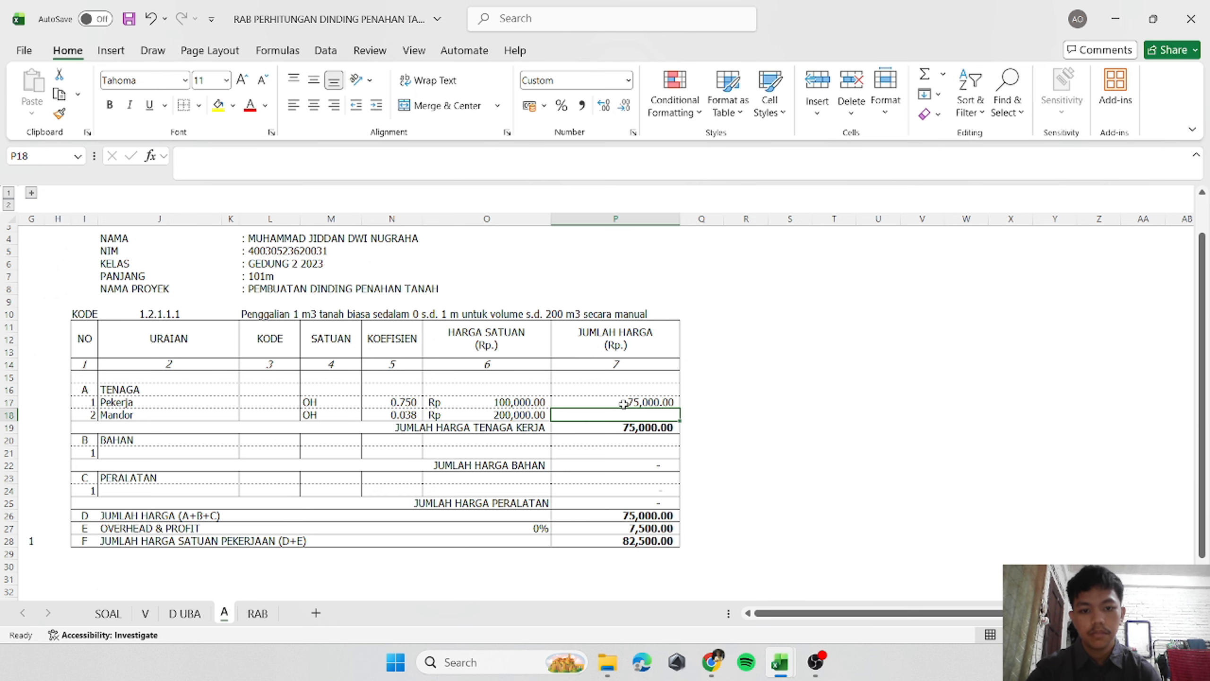
Lock the columns in the P17 formula as =$N17*$O17 and fill it down to the Mandor row.
{"action": "left_click", "coordinate": [624, 402]}
{"action": "left_click", "coordinate": [186, 156]}
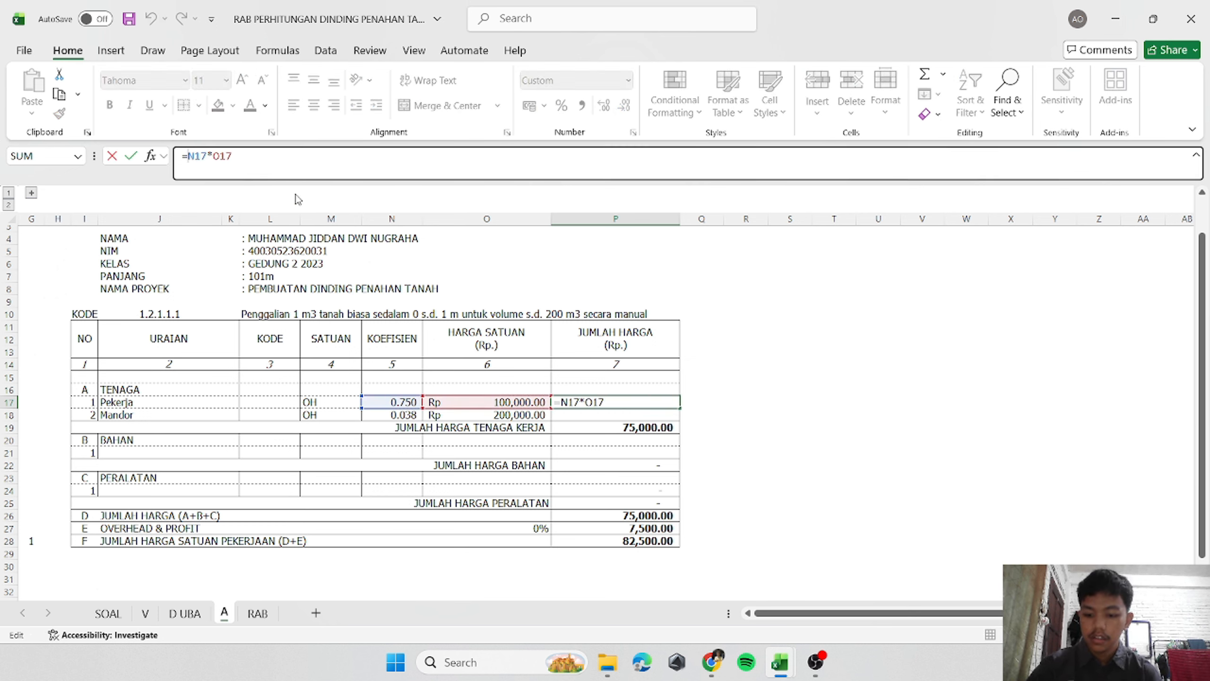
{"action": "type", "text": "$"}
{"action": "left_click", "coordinate": [222, 158]}
{"action": "type", "text": "$"}
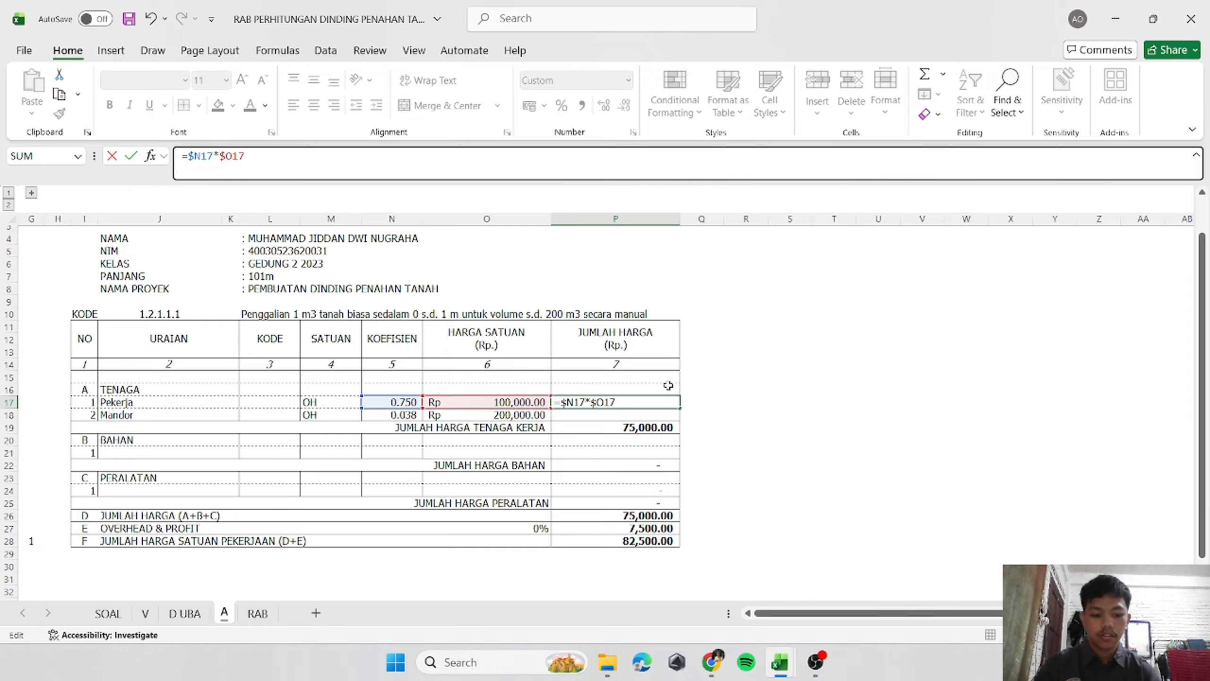
{"action": "key", "text": "Return"}
{"action": "left_click", "coordinate": [616, 400]}
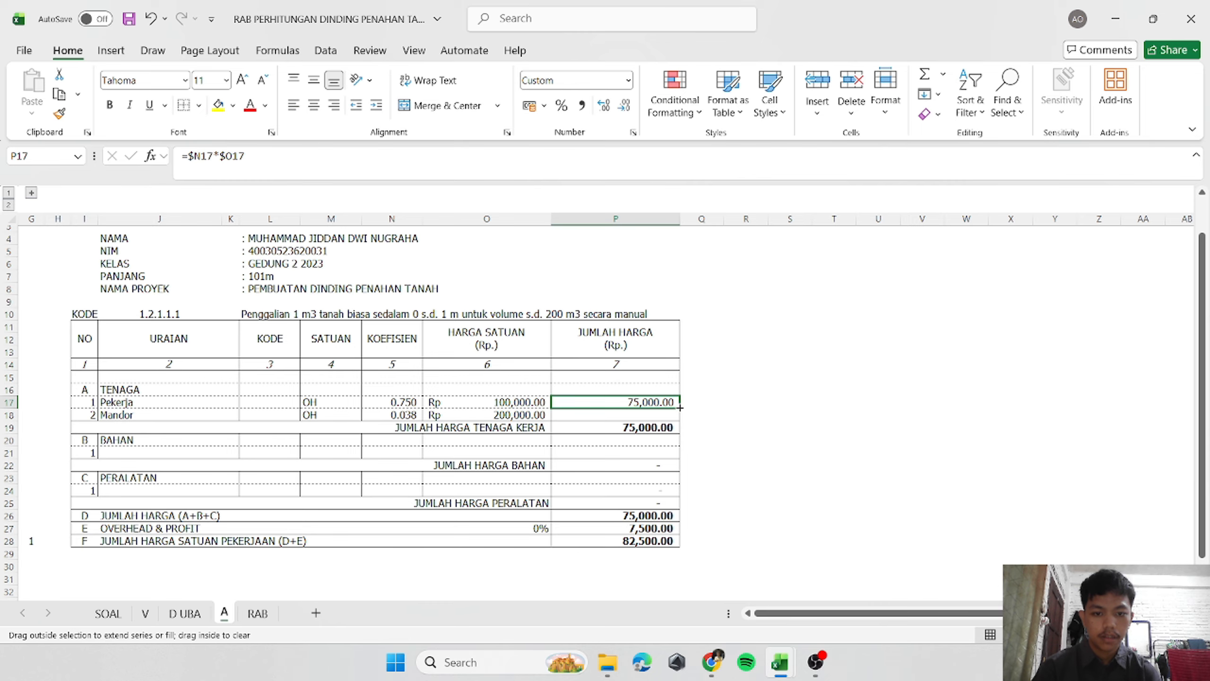
{"action": "left_click_drag", "start_coordinate": [680, 408], "coordinate": [680, 418]}
{"action": "left_click", "coordinate": [662, 427]}
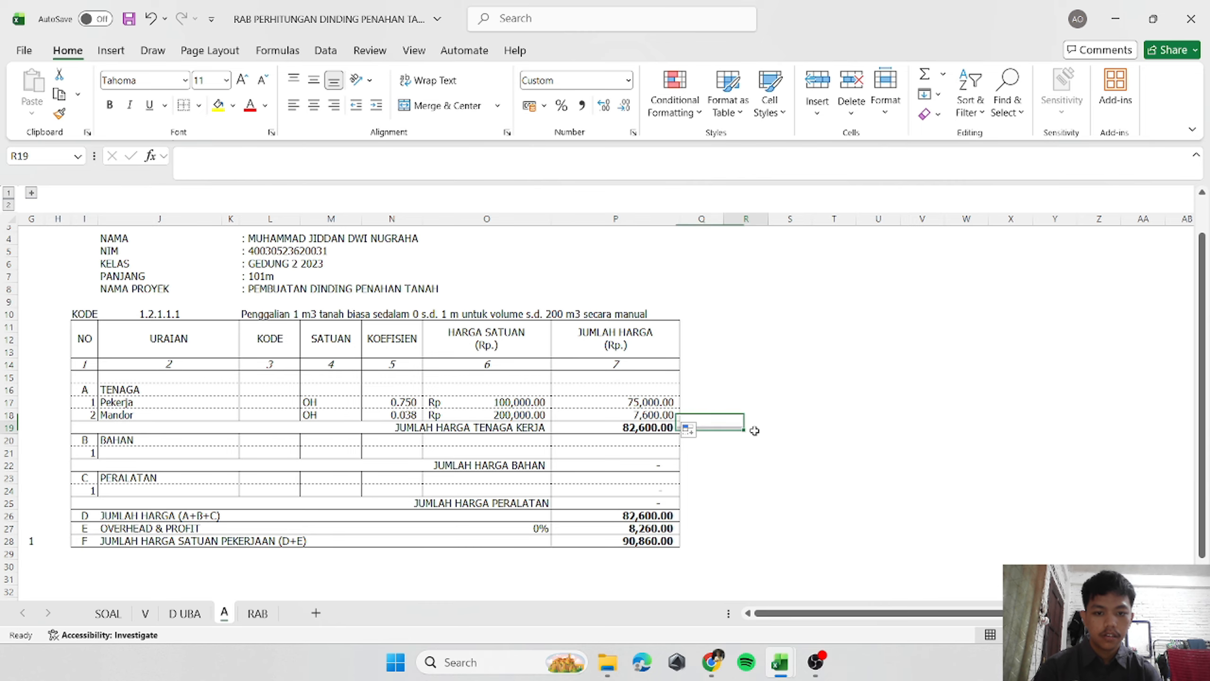
{"action": "left_click", "coordinate": [342, 175]}
{"action": "left_click", "coordinate": [834, 414]}
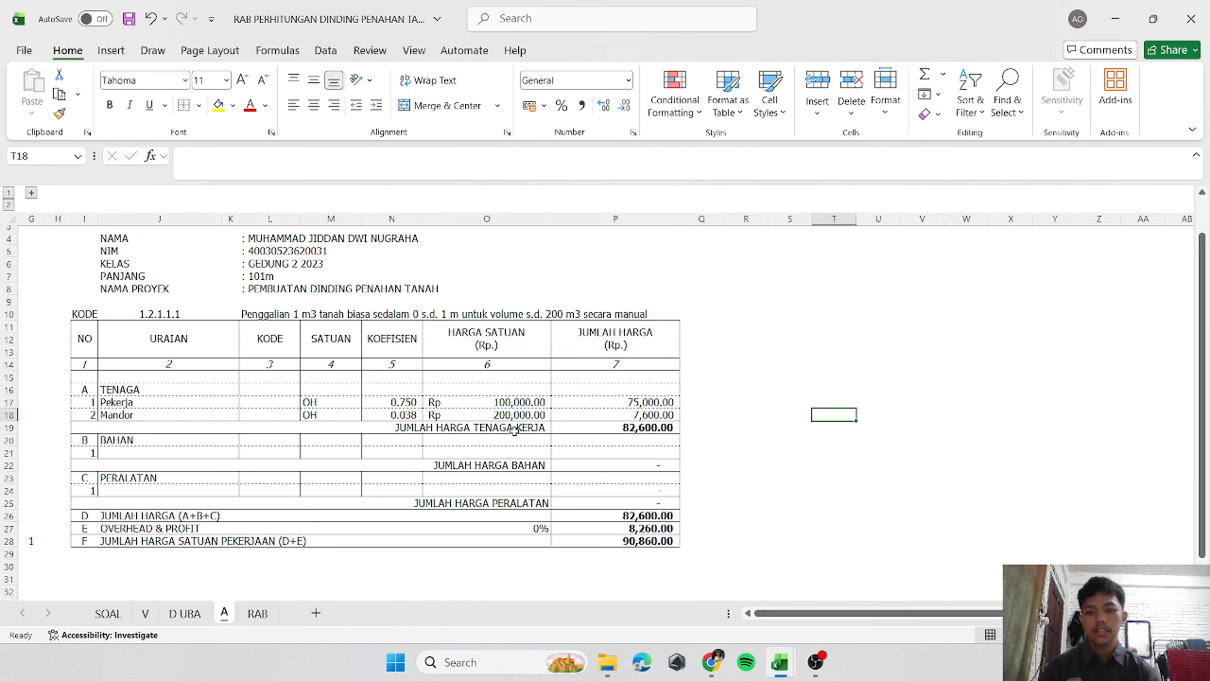
Replace the fixed 0.1 factor in the OVERHEAD & PROFIT formula in P27 with a reference to the percentage in O27.
{"action": "scroll", "coordinate": [514, 430], "scroll_direction": "up", "scroll_amount": 1}
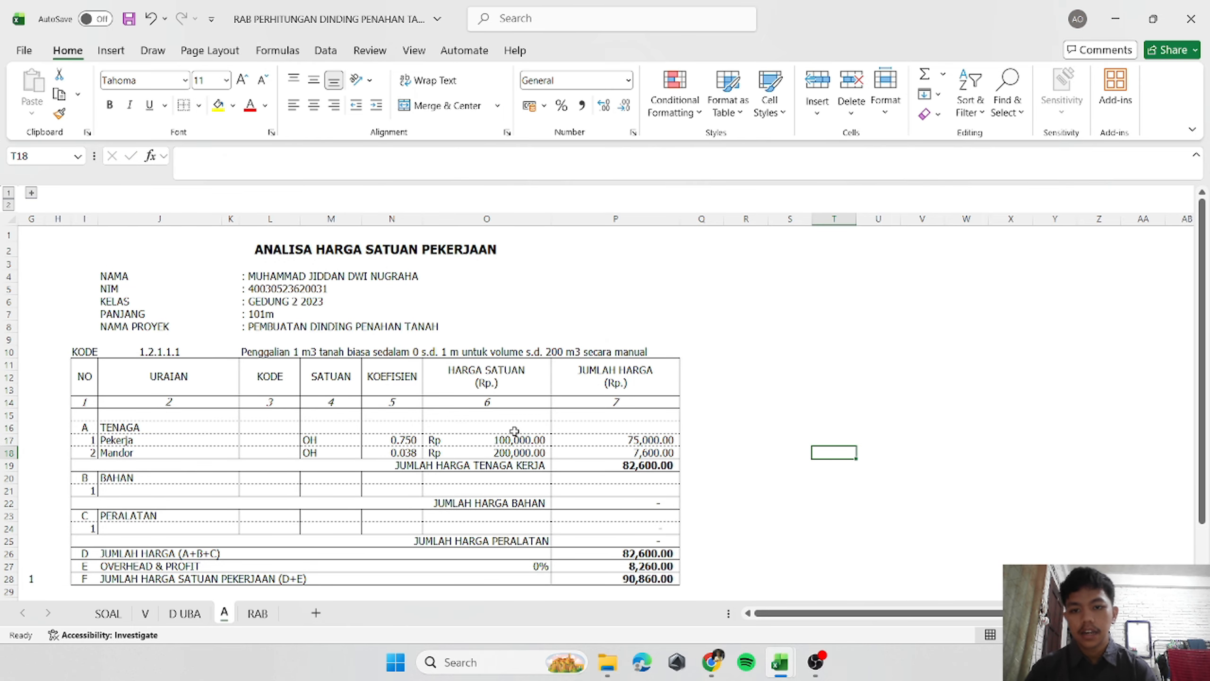
{"action": "scroll", "coordinate": [513, 431], "scroll_direction": "down", "scroll_amount": 1}
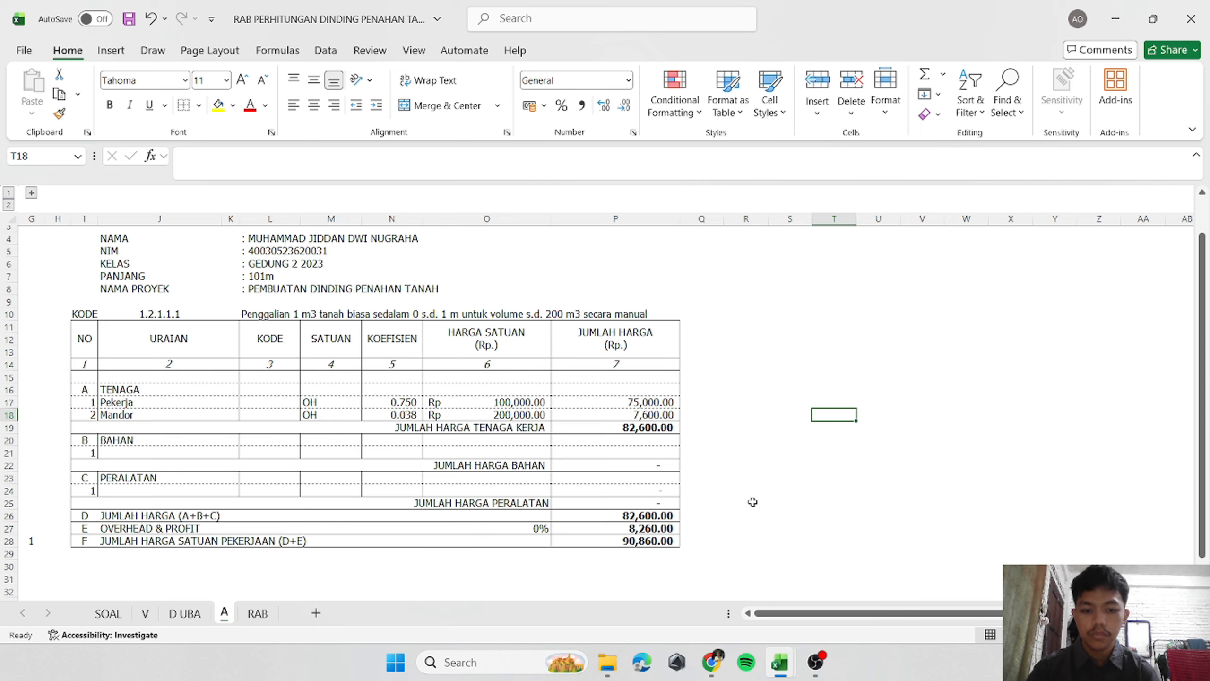
{"action": "left_click", "coordinate": [650, 524]}
{"action": "left_click", "coordinate": [241, 155]}
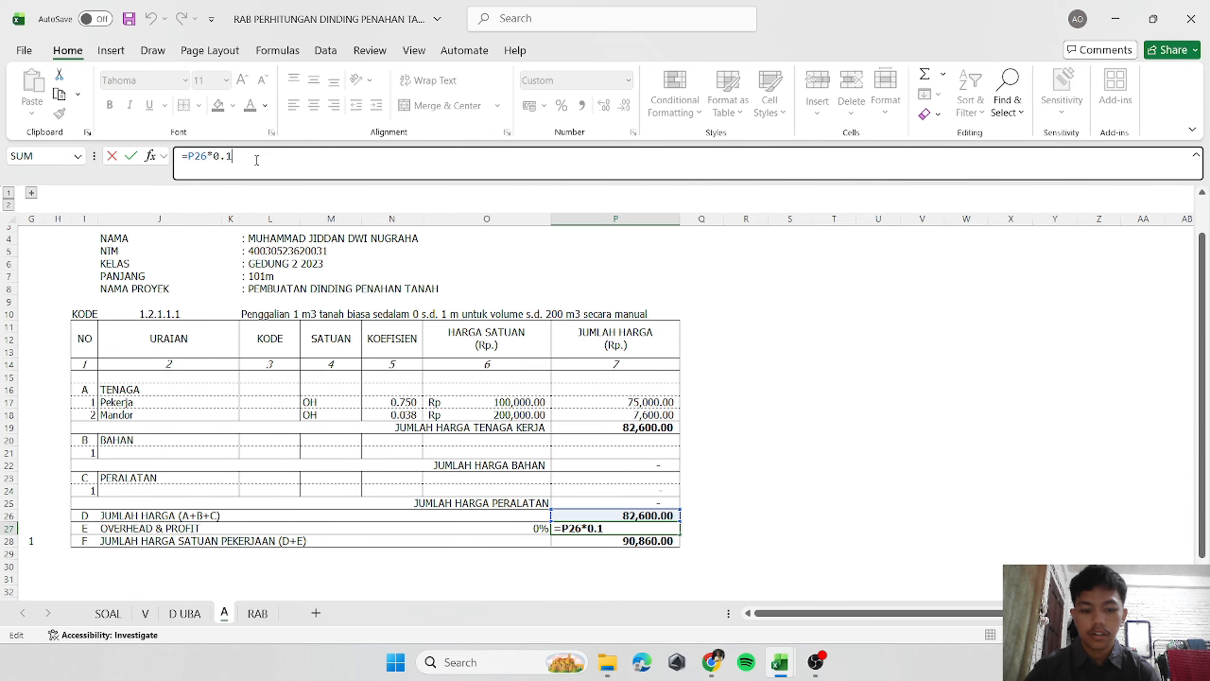
{"action": "key", "text": "BackSpace"}
{"action": "key", "text": "BackSpace"}
{"action": "key", "text": "BackSpace"}
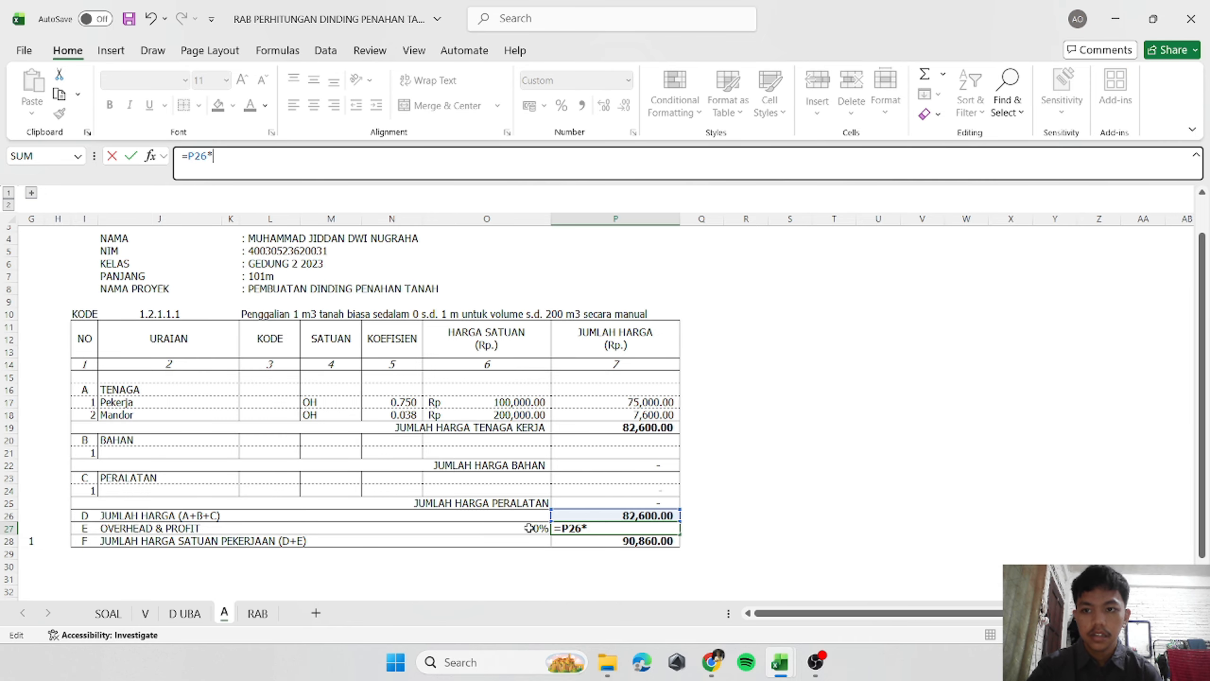
{"action": "left_click", "coordinate": [528, 527]}
{"action": "key", "text": "Return"}
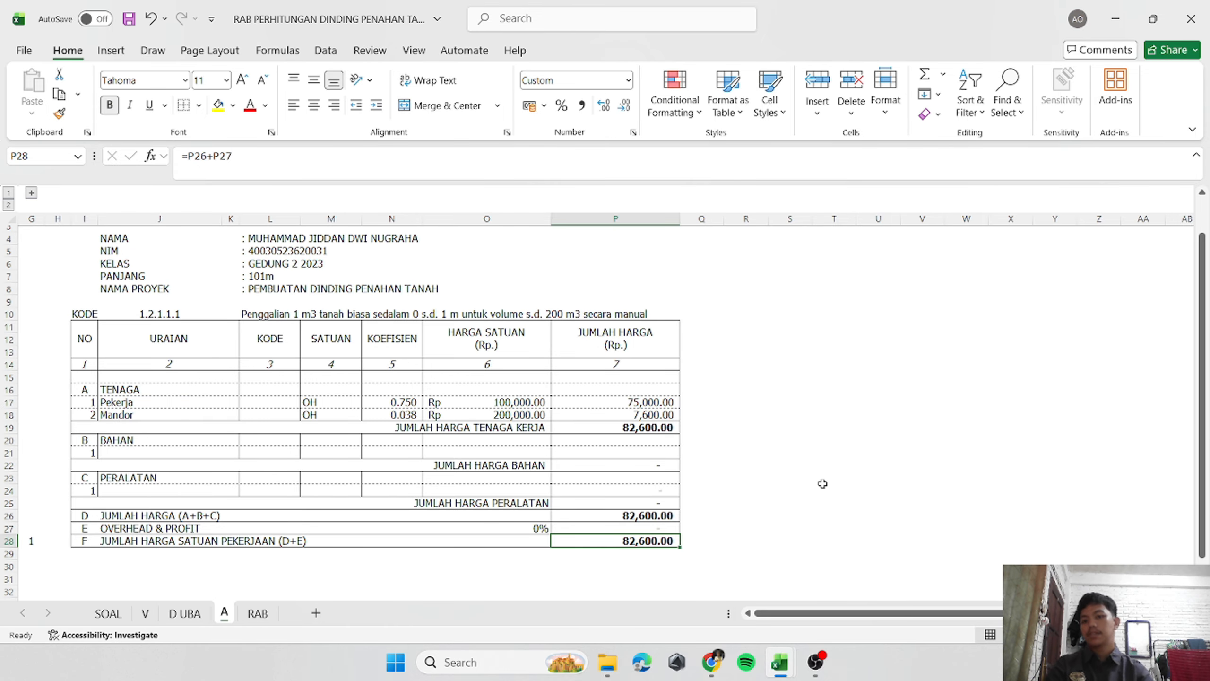
Set the OVERHEAD & PROFIT percentage in O27 to 10%.
{"action": "scroll", "coordinate": [794, 486], "scroll_direction": "up", "scroll_amount": 1}
{"action": "scroll", "coordinate": [786, 487], "scroll_direction": "down", "scroll_amount": 1}
{"action": "scroll", "coordinate": [686, 480], "scroll_direction": "up", "scroll_amount": 1}
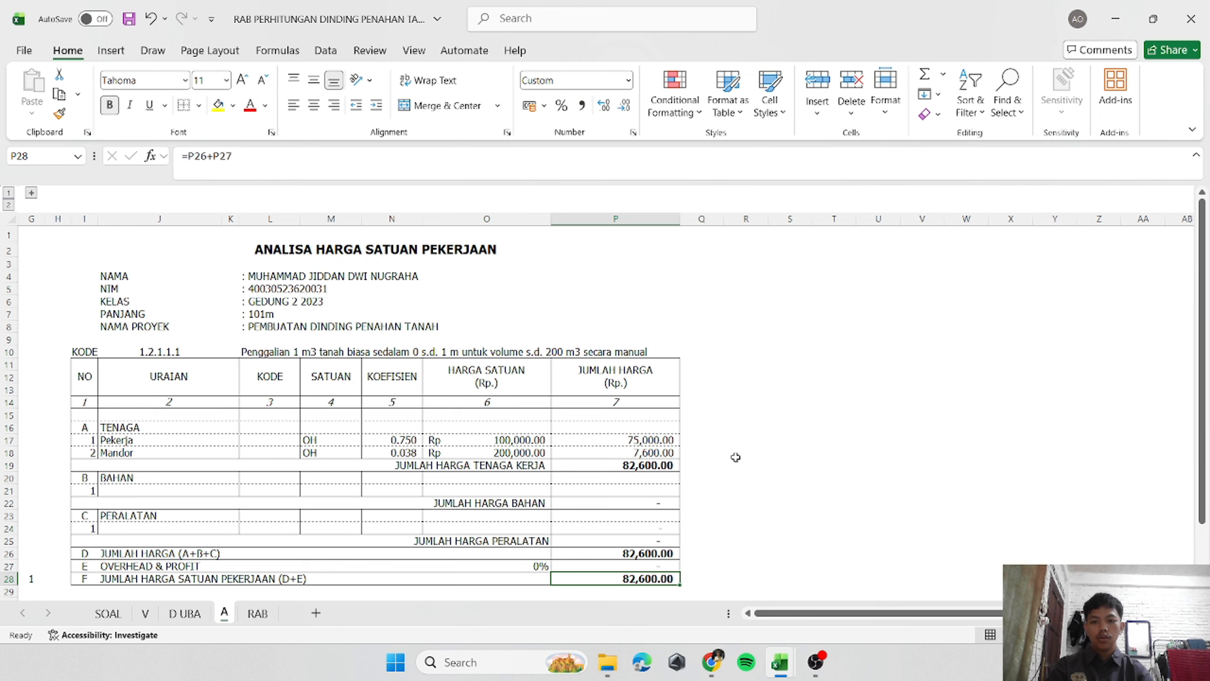
{"action": "scroll", "coordinate": [735, 457], "scroll_direction": "down", "scroll_amount": 4}
{"action": "left_click", "coordinate": [537, 416]}
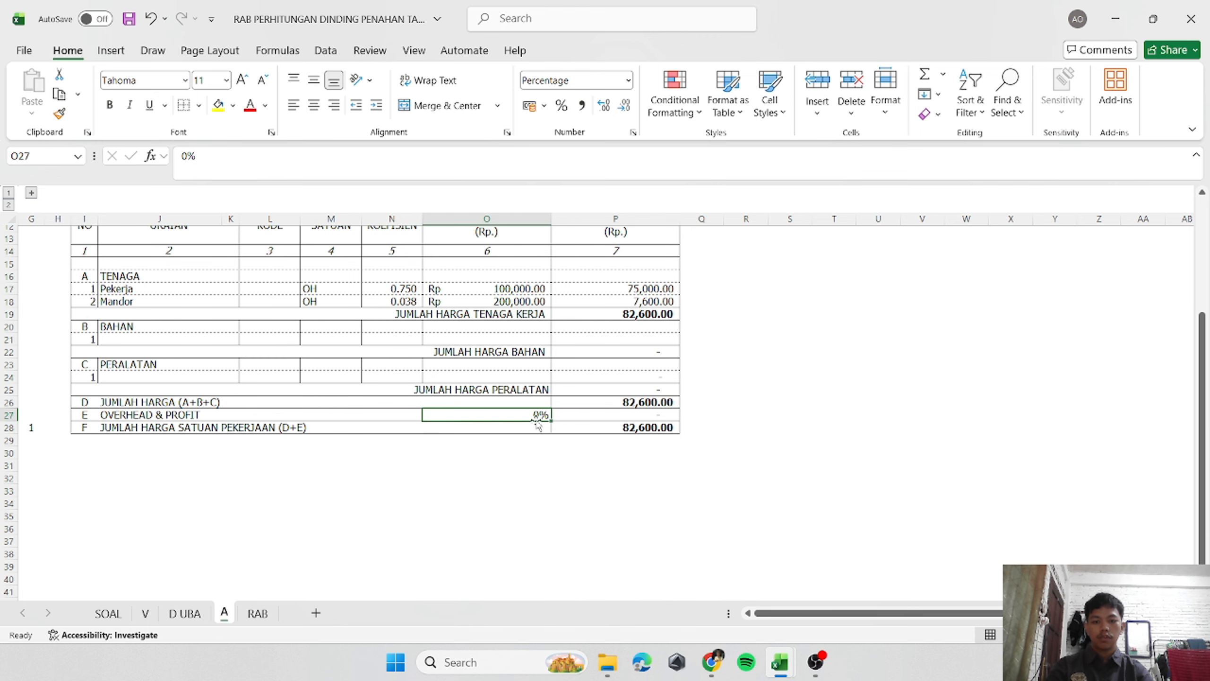
{"action": "scroll", "coordinate": [803, 458], "scroll_direction": "up", "scroll_amount": 3}
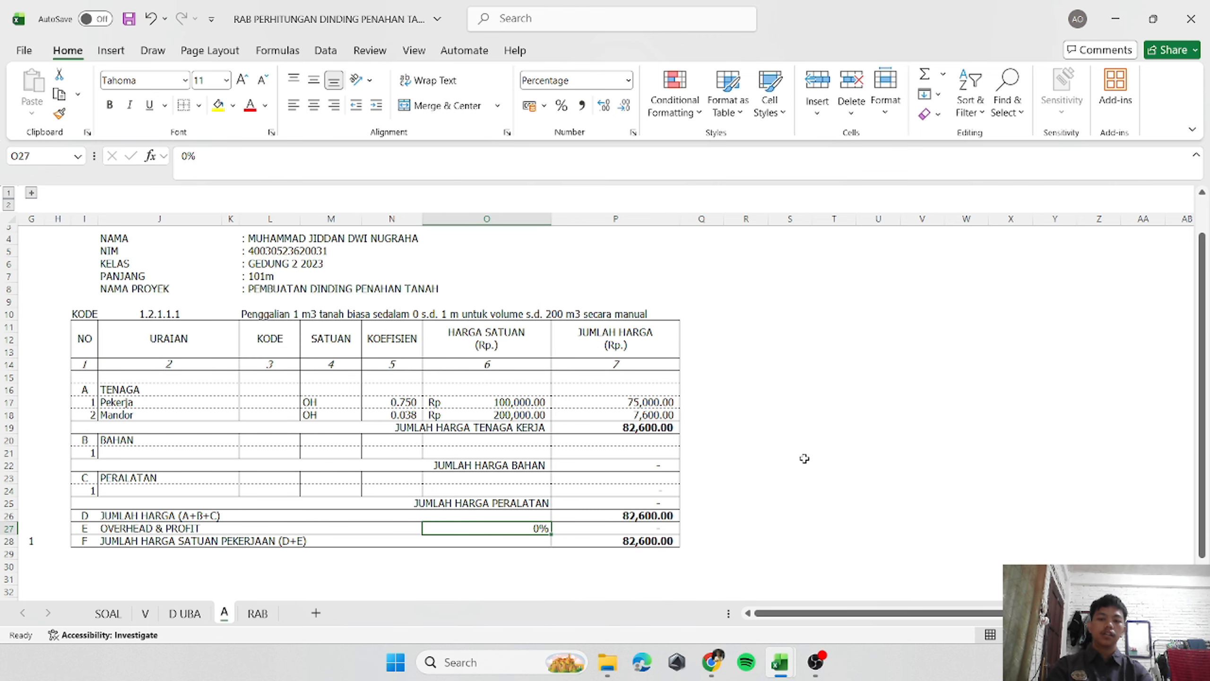
{"action": "scroll", "coordinate": [805, 457], "scroll_direction": "down", "scroll_amount": 1}
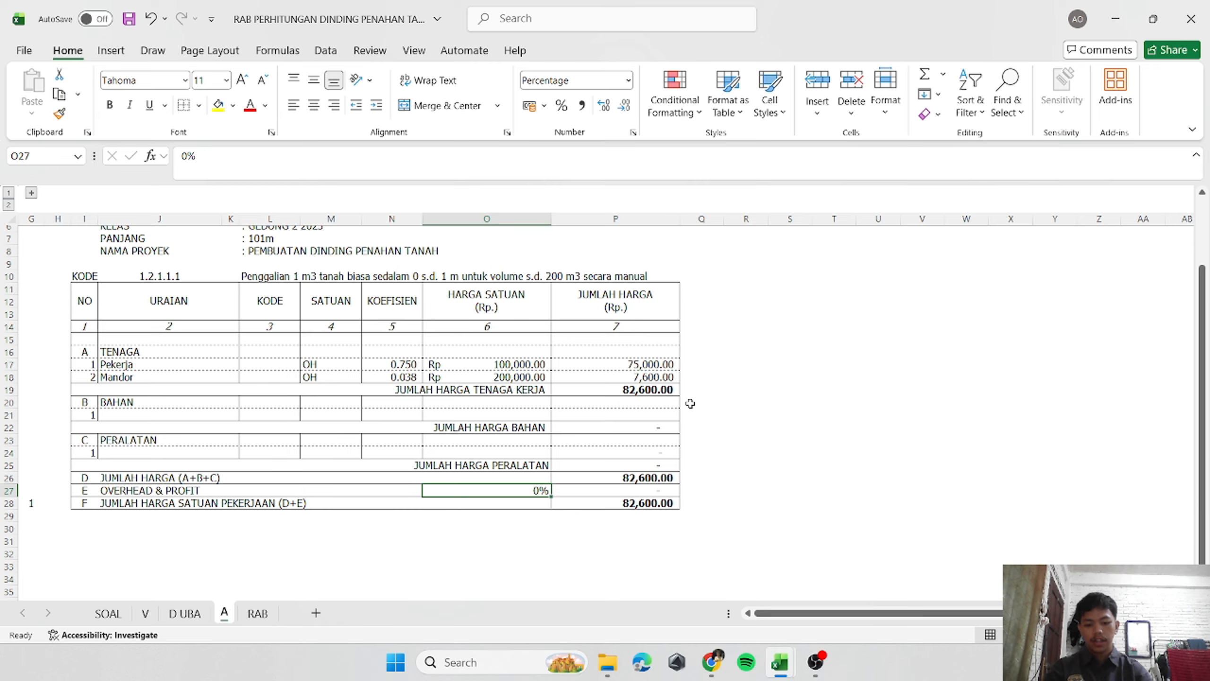
{"action": "type", "text": "10"}
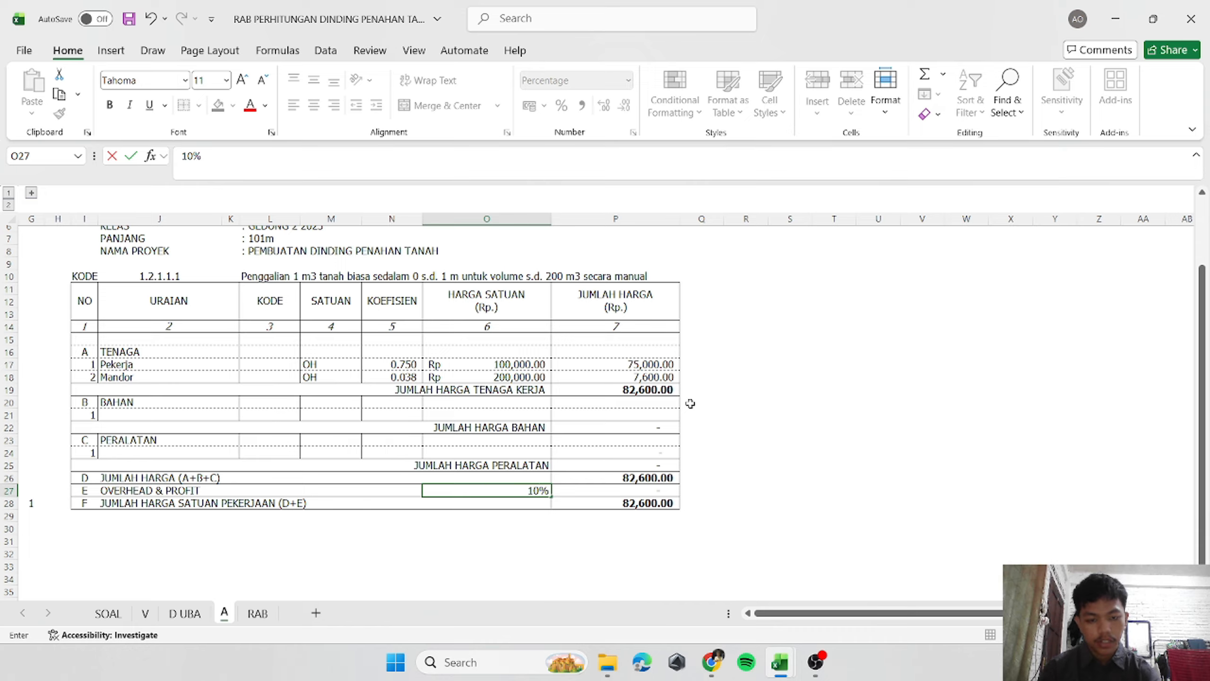
{"action": "key", "text": "Return"}
{"action": "left_click", "coordinate": [651, 498]}
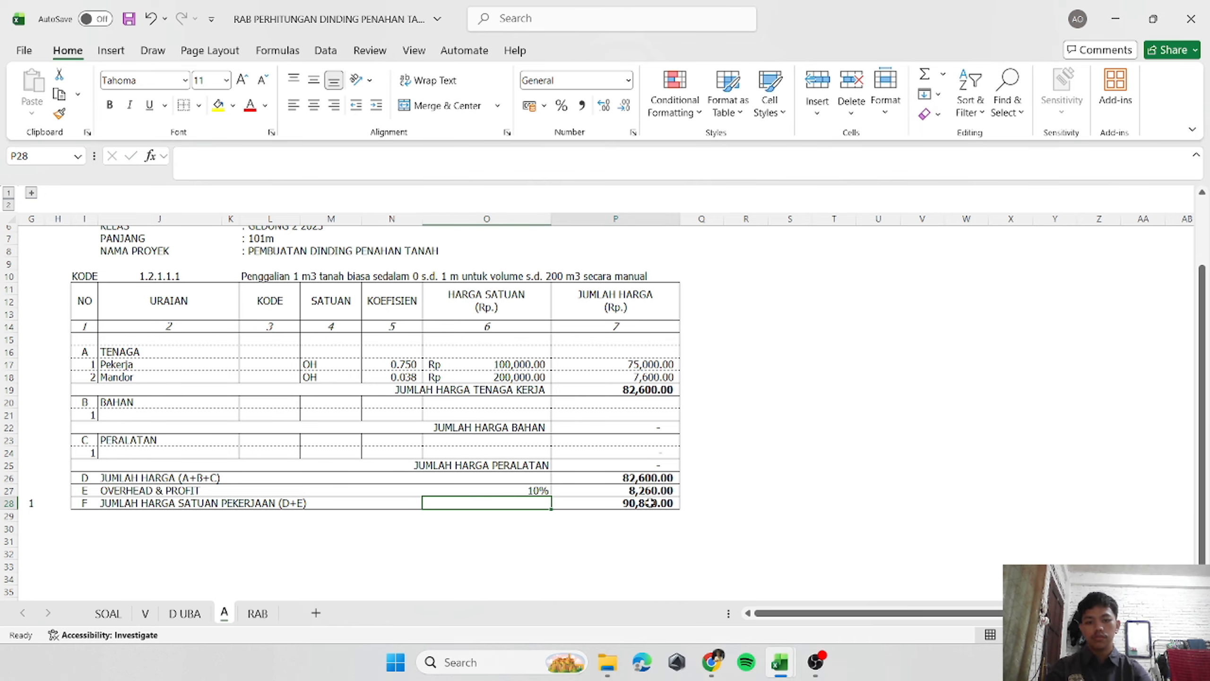
Link Q10, beside the 1.2.1.1.1 item title, to the final unit price with the formula =P28.
{"action": "left_click", "coordinate": [734, 401]}
{"action": "left_click", "coordinate": [694, 282]}
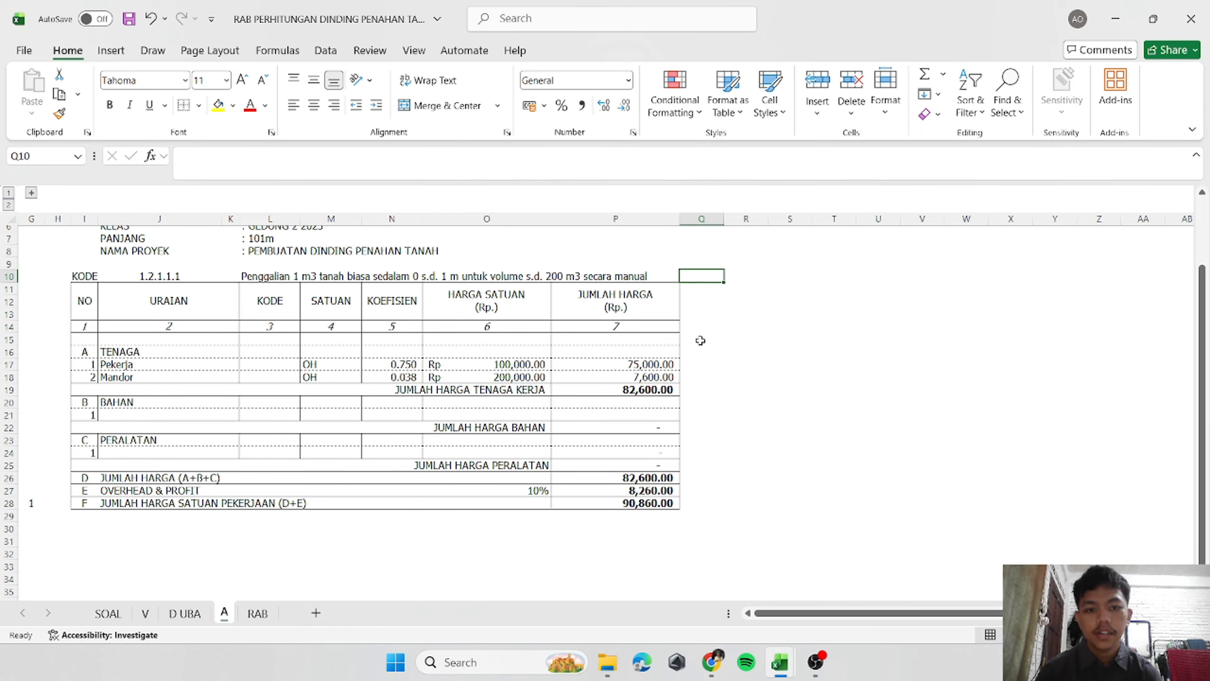
{"action": "left_click", "coordinate": [705, 457]}
{"action": "left_click", "coordinate": [704, 502]}
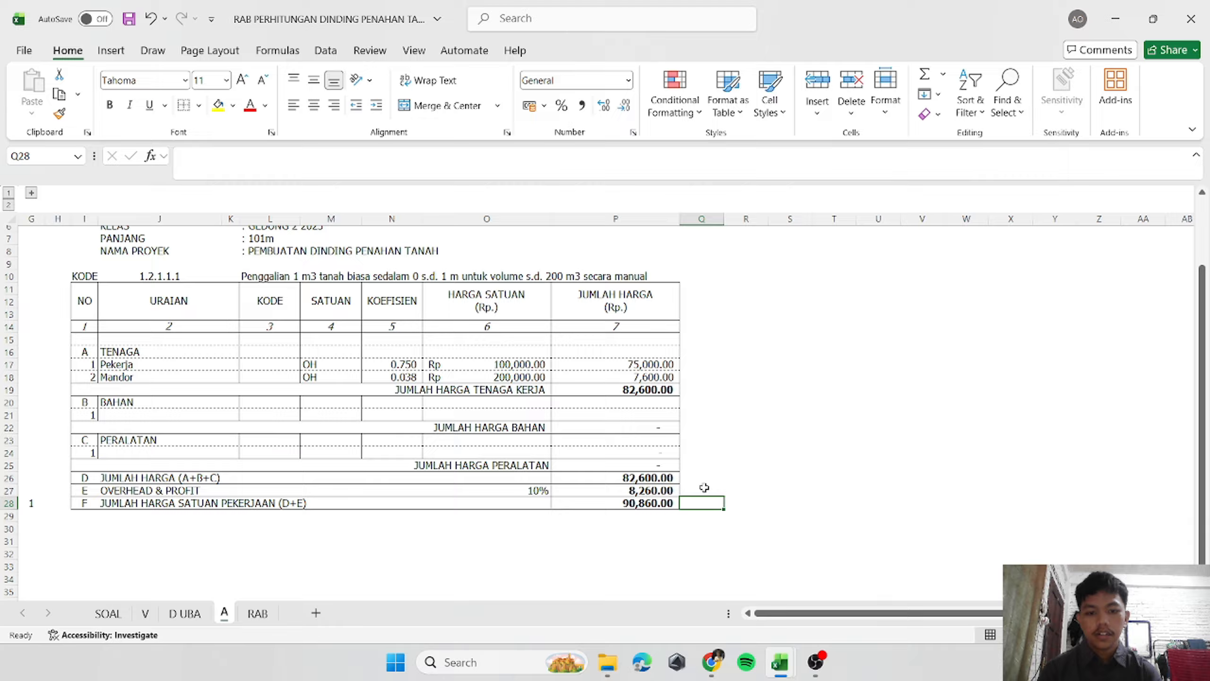
{"action": "left_click", "coordinate": [706, 276]}
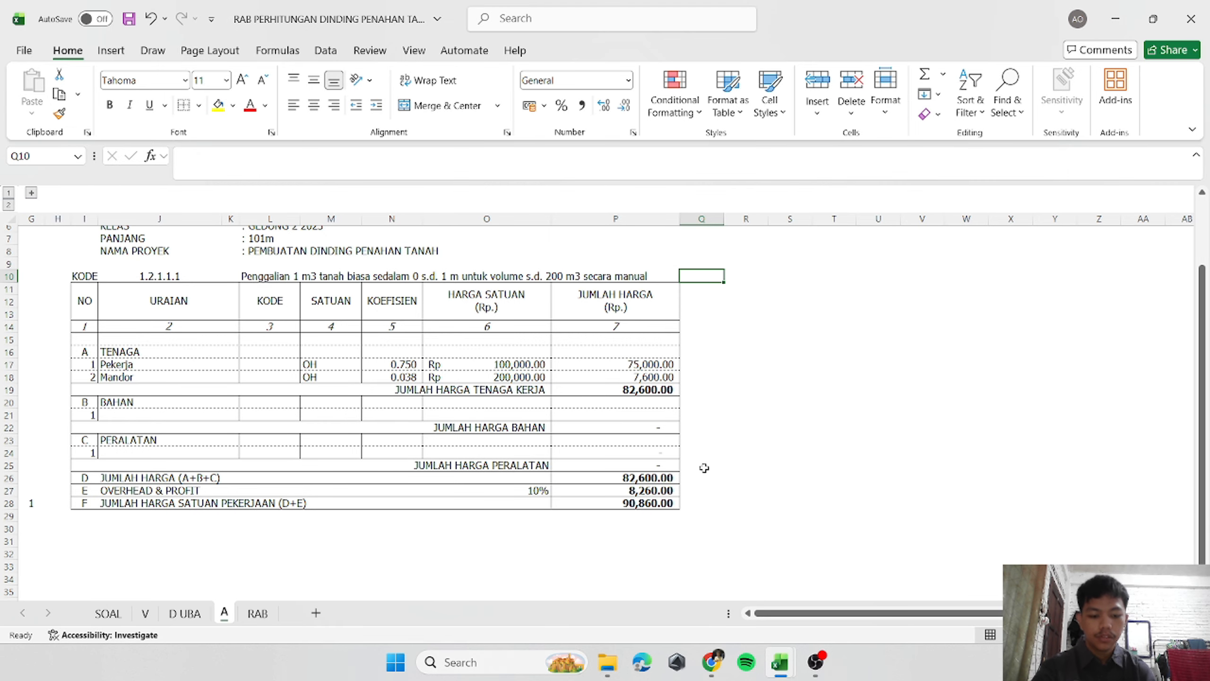
{"action": "type", "text": "="}
{"action": "left_click", "coordinate": [625, 502]}
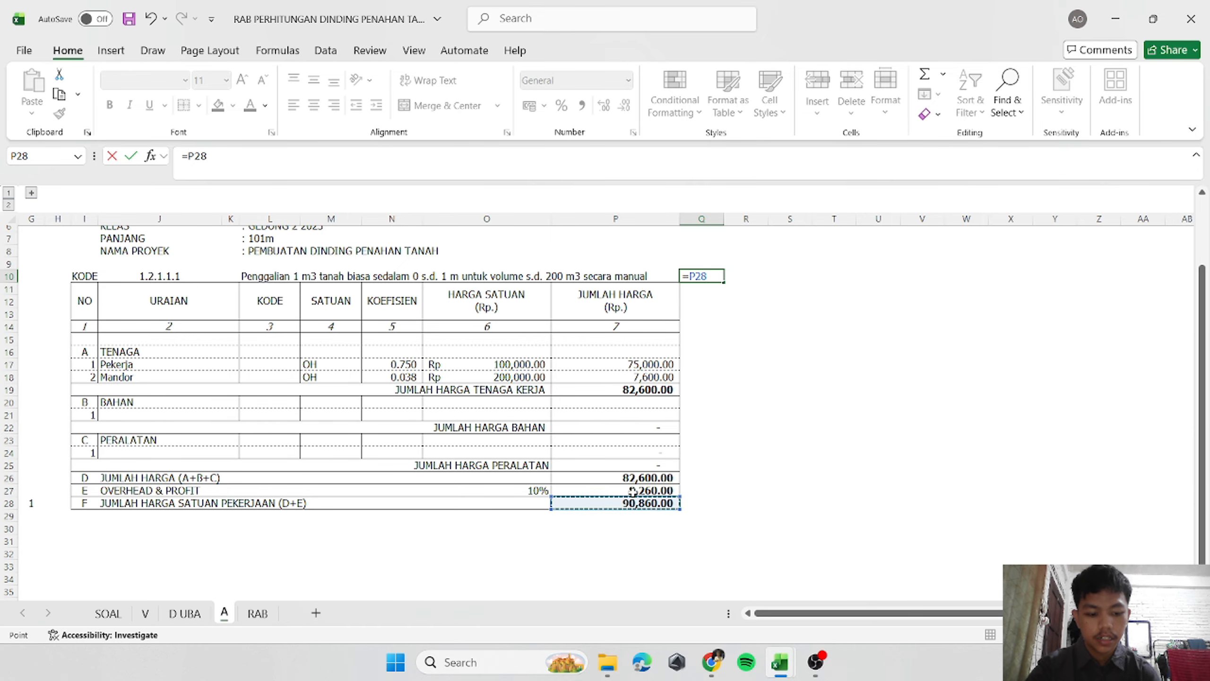
{"action": "key", "text": "Return"}
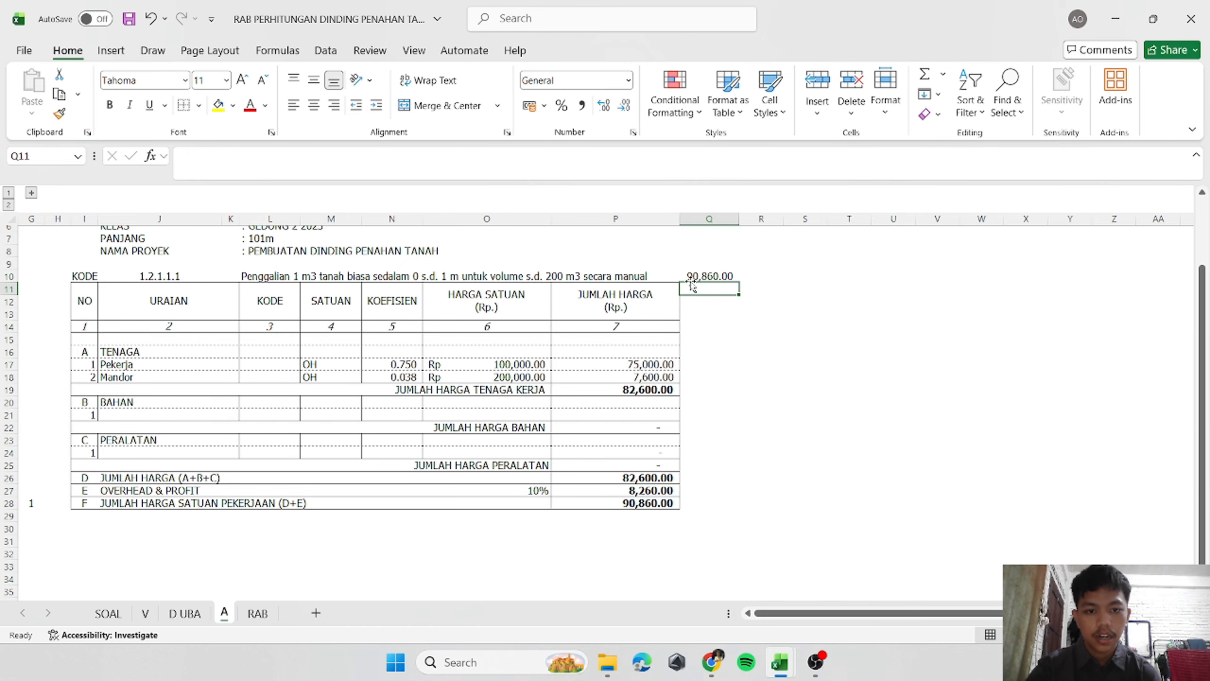
Format column Q as Currency and autofit its width to the contents.
{"action": "left_click", "coordinate": [708, 219]}
{"action": "left_click", "coordinate": [628, 80]}
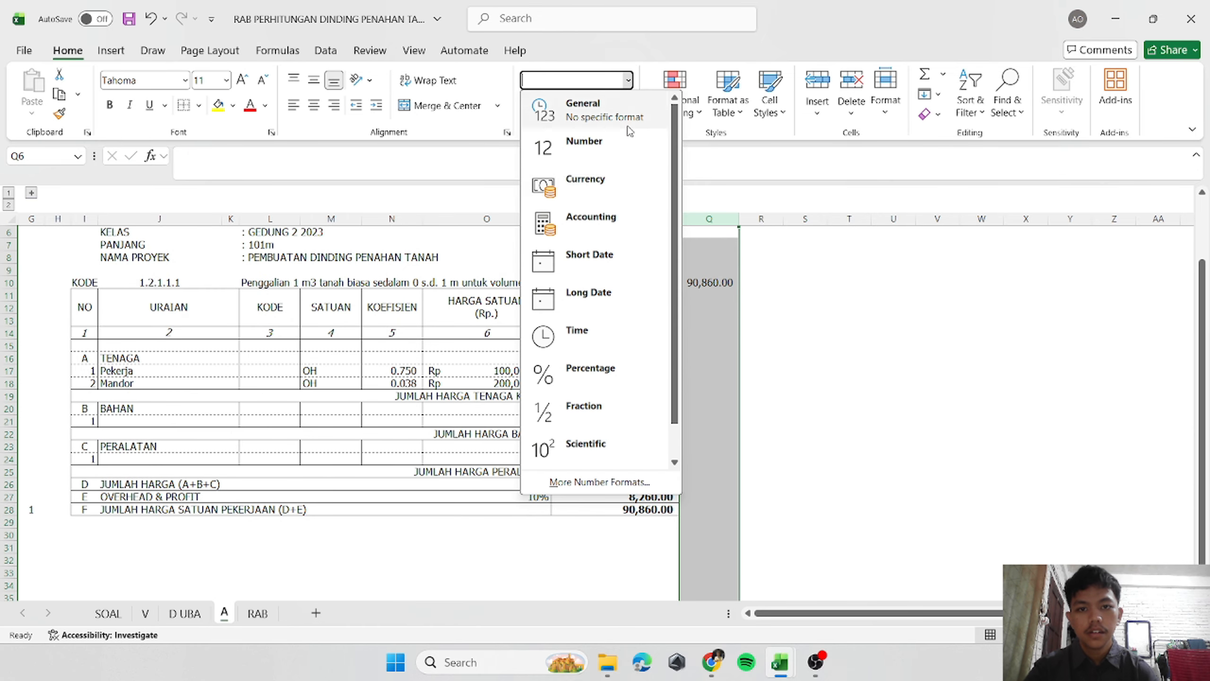
{"action": "left_click", "coordinate": [605, 186]}
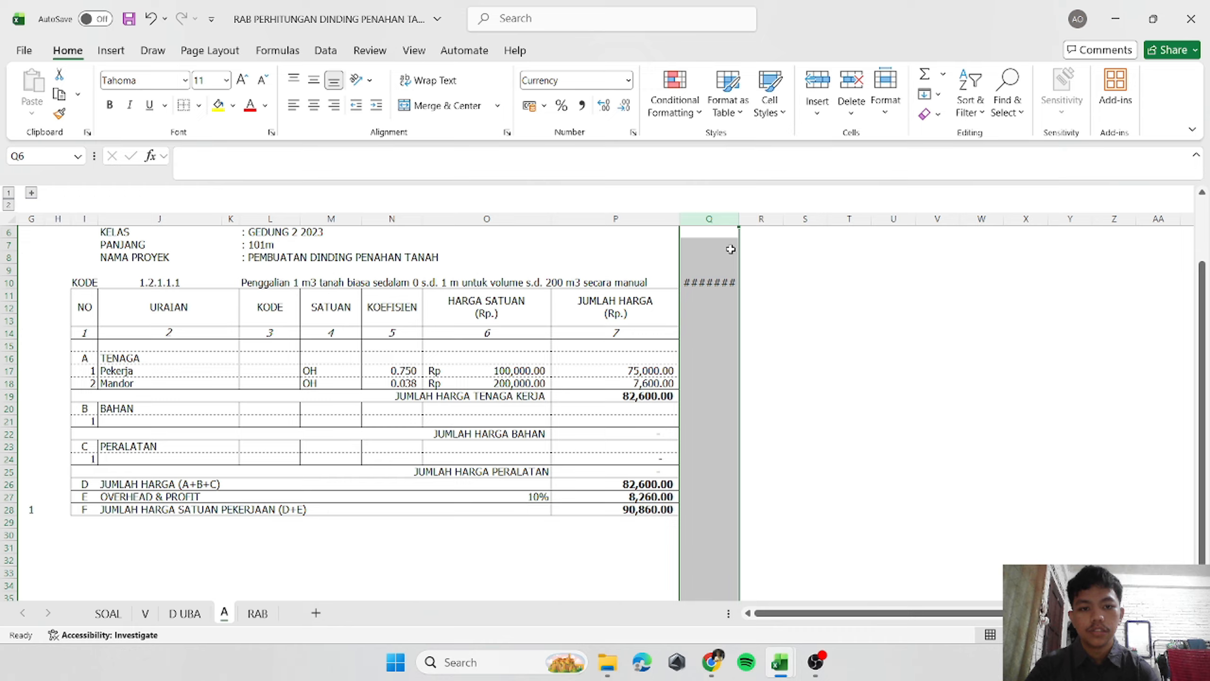
{"action": "double_click", "coordinate": [742, 224]}
Enter the unit m3 in R10 beside the unit price.
{"action": "left_click", "coordinate": [758, 282]}
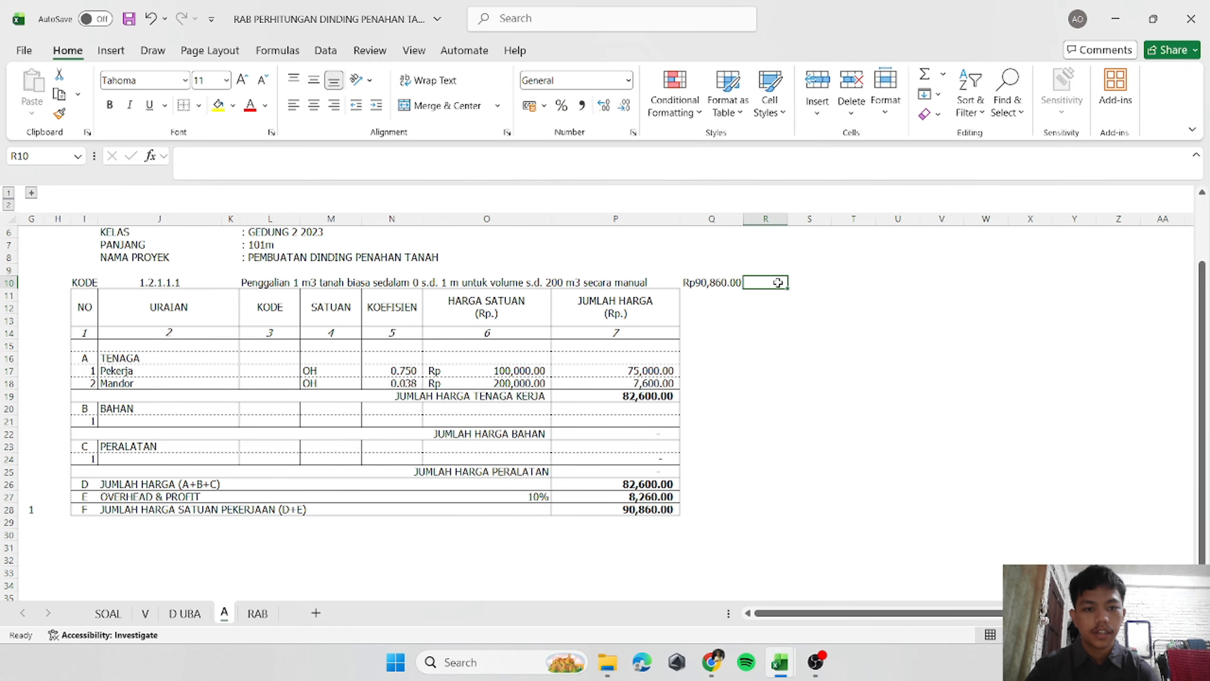
{"action": "type", "text": "m3"}
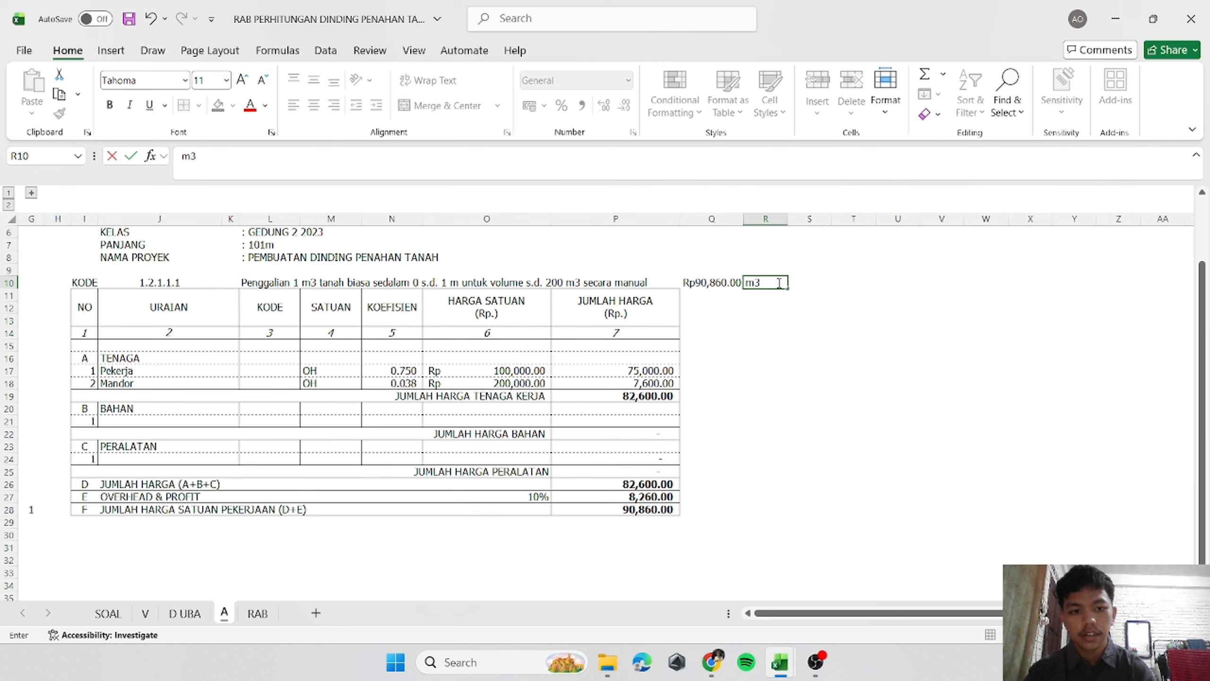
{"action": "key", "text": "Return"}
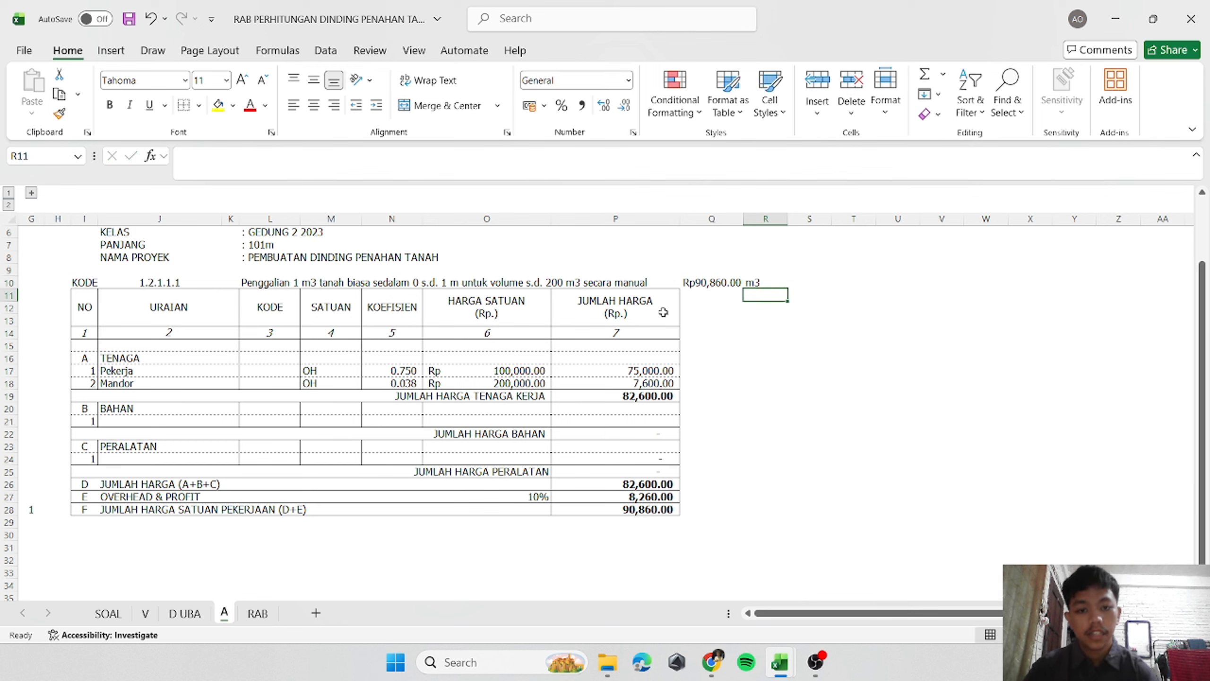
Copy the whole 1.2.1.1.1 analysis table from I10:P28 and paste it below, starting at I31.
{"action": "mouse_move", "coordinate": [83, 282]}
{"action": "left_mouse_down"}
{"action": "mouse_move", "coordinate": [561, 402]}
{"action": "mouse_move", "coordinate": [566, 509]}
{"action": "left_mouse_up"}
{"action": "key", "text": "ctrl+c"}
{"action": "left_click", "coordinate": [81, 544]}
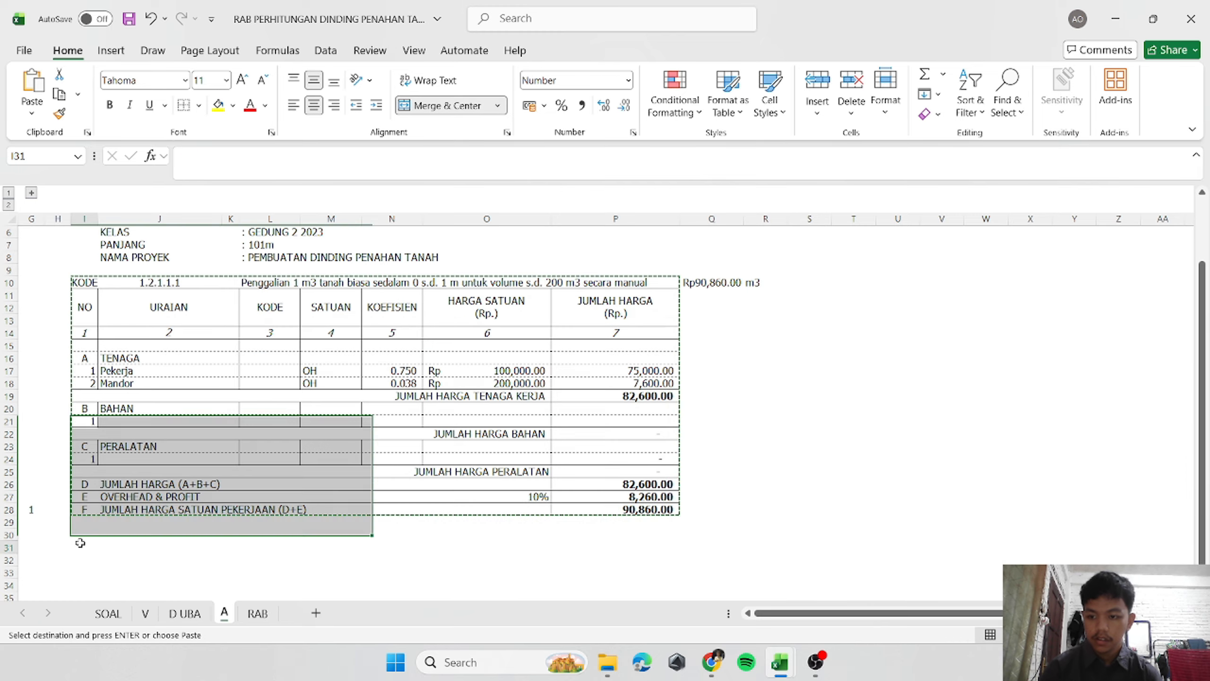
{"action": "key", "text": "Return"}
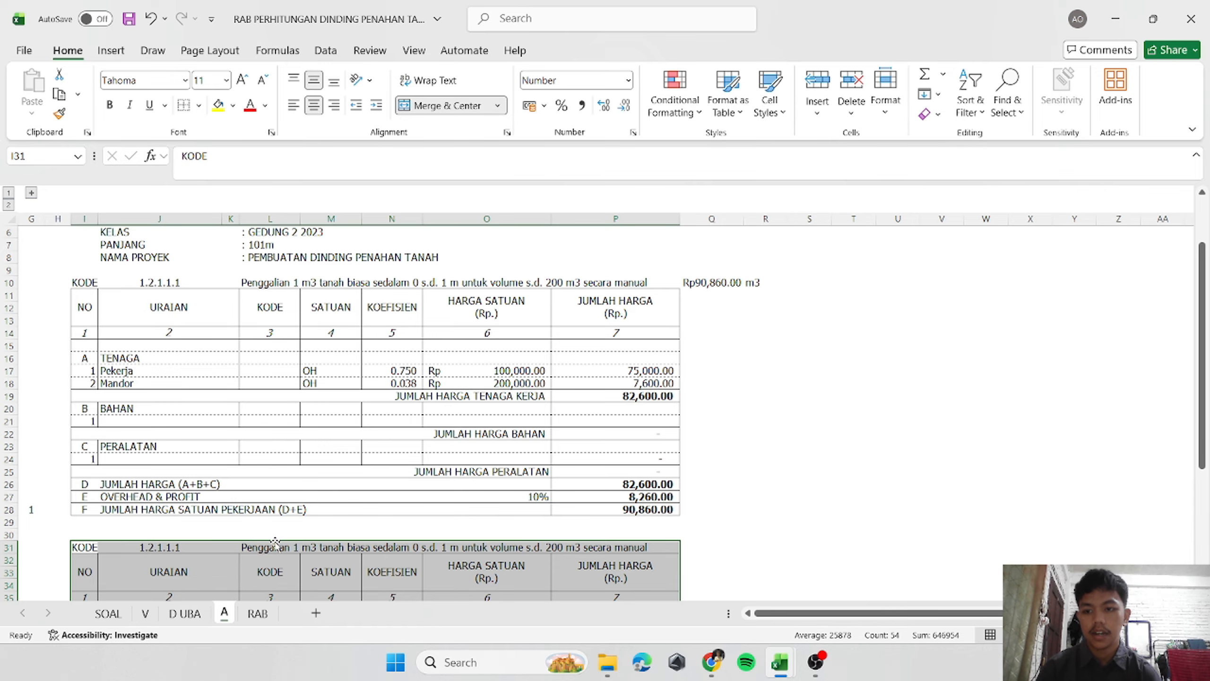
{"action": "scroll", "coordinate": [510, 499], "scroll_direction": "down", "scroll_amount": 3}
Check the work items on the V sheet and the budget table on the RAB sheet, returning to sheet A.
{"action": "left_click", "coordinate": [145, 613]}
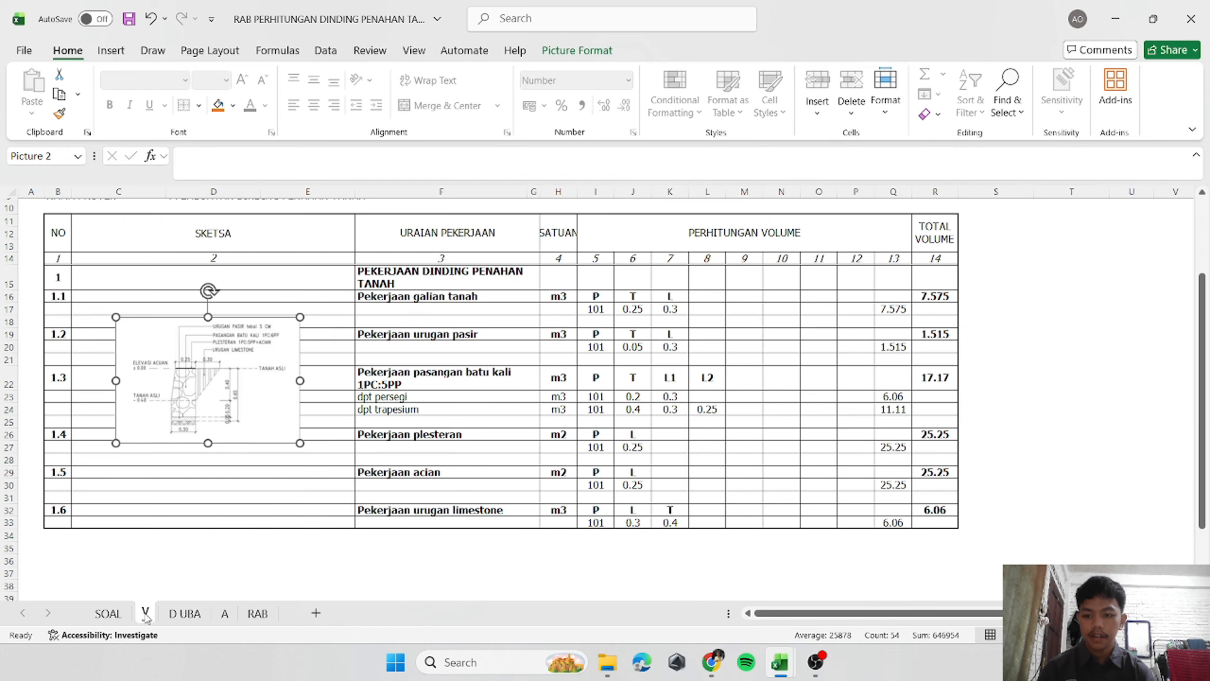
{"action": "left_click", "coordinate": [268, 615]}
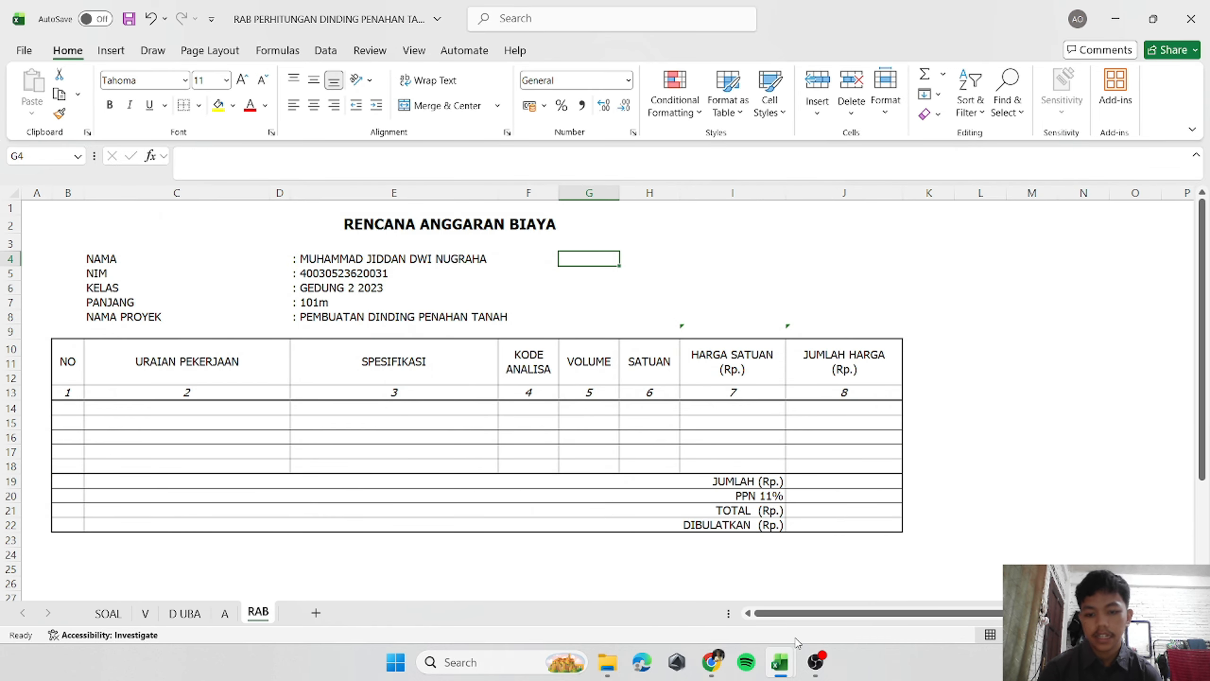
{"action": "left_click", "coordinate": [224, 613]}
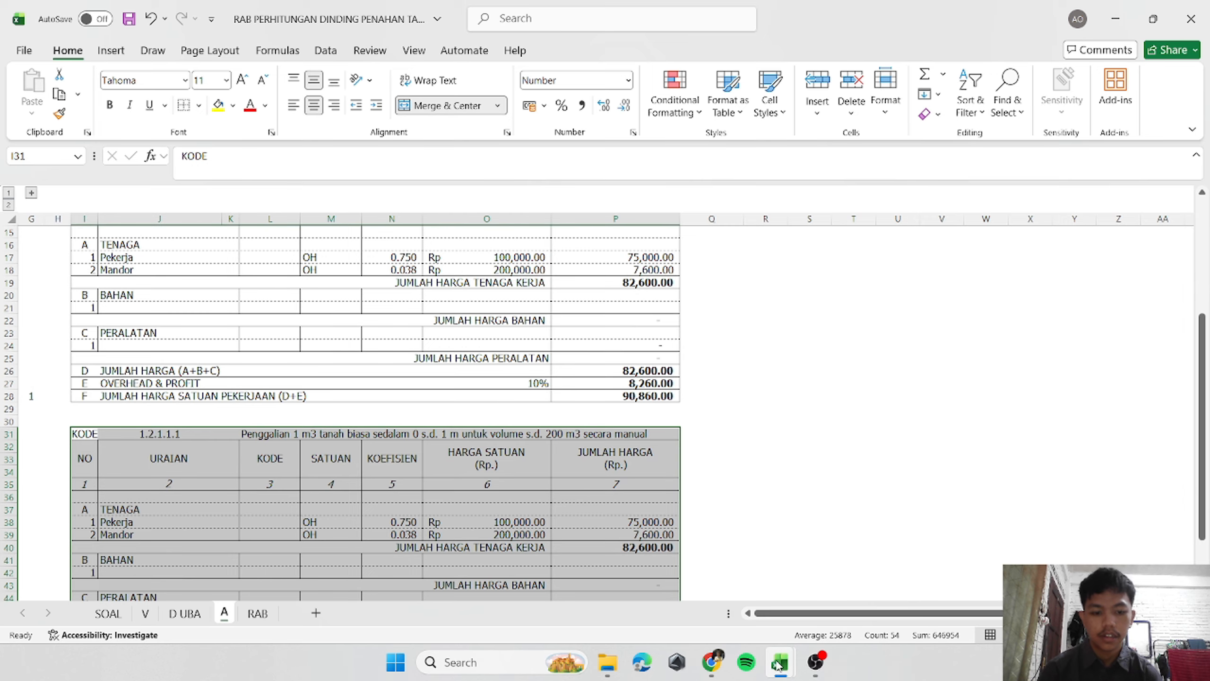
Switch to the AHSP workbook and look through the Timbunan Pemadatan sheet for the analysis that matches the sand fill work.
{"action": "mouse_move", "coordinate": [780, 662]}
{"action": "left_click", "coordinate": [851, 624]}
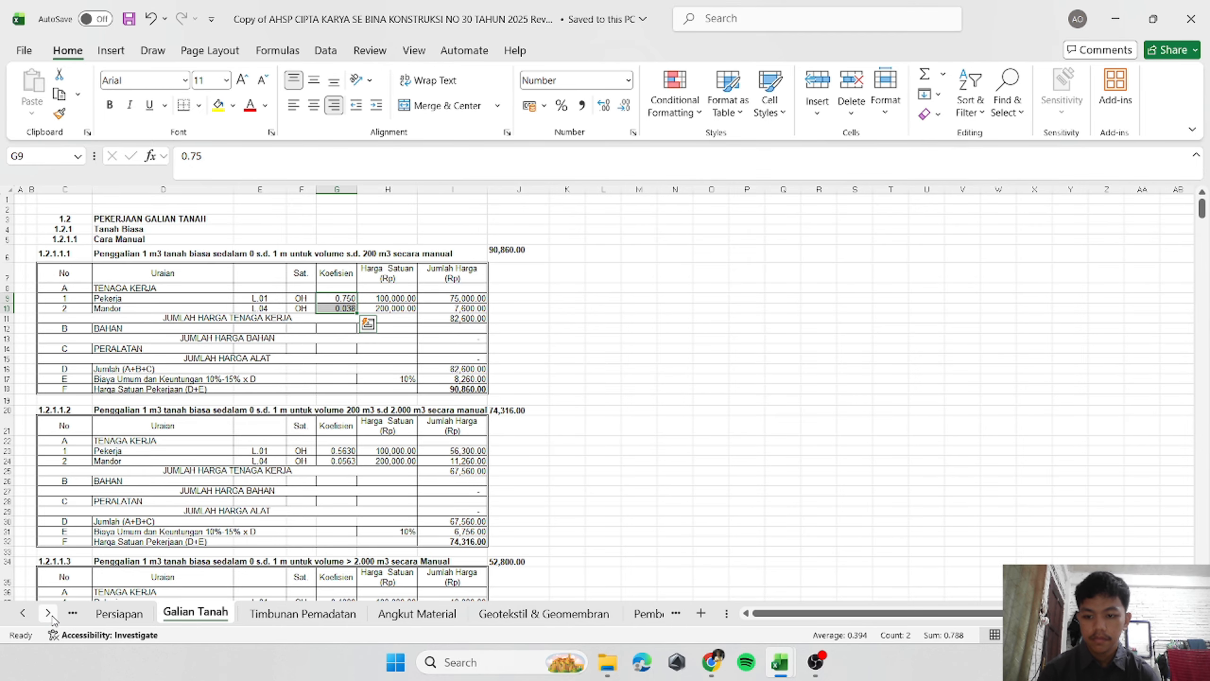
{"action": "left_click", "coordinate": [50, 615]}
{"action": "left_click", "coordinate": [234, 613]}
{"action": "scroll", "coordinate": [475, 442], "scroll_direction": "up", "scroll_amount": 15}
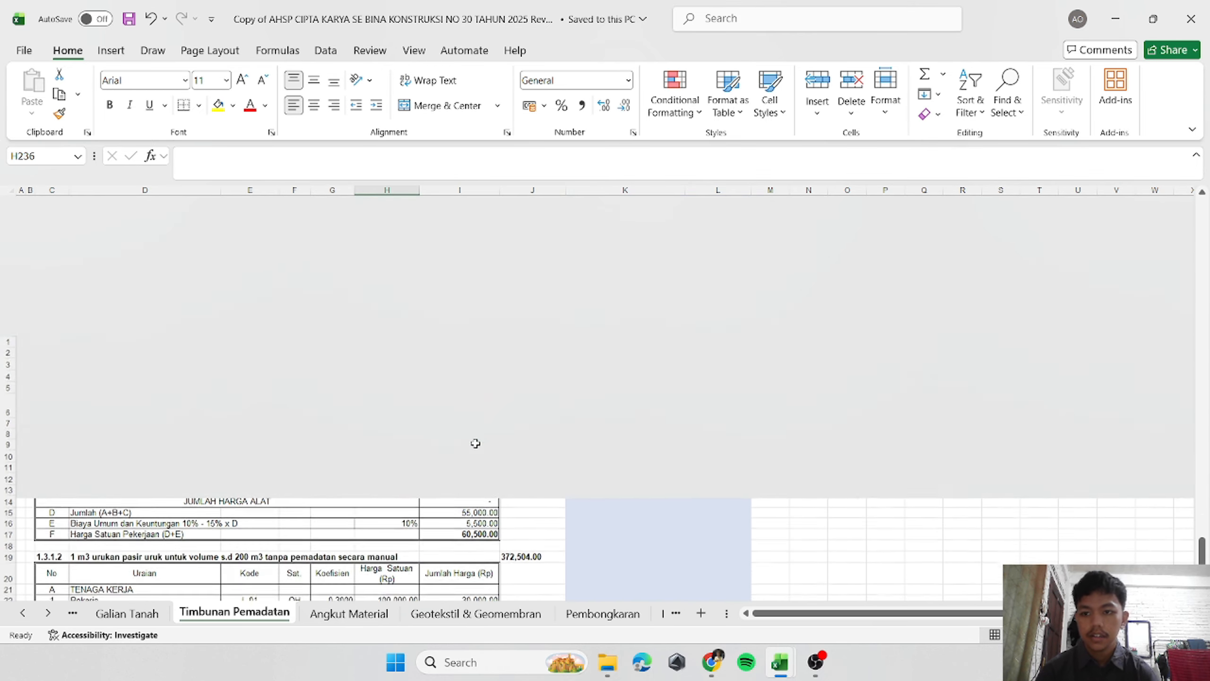
{"action": "scroll", "coordinate": [459, 414], "scroll_direction": "down", "scroll_amount": 13}
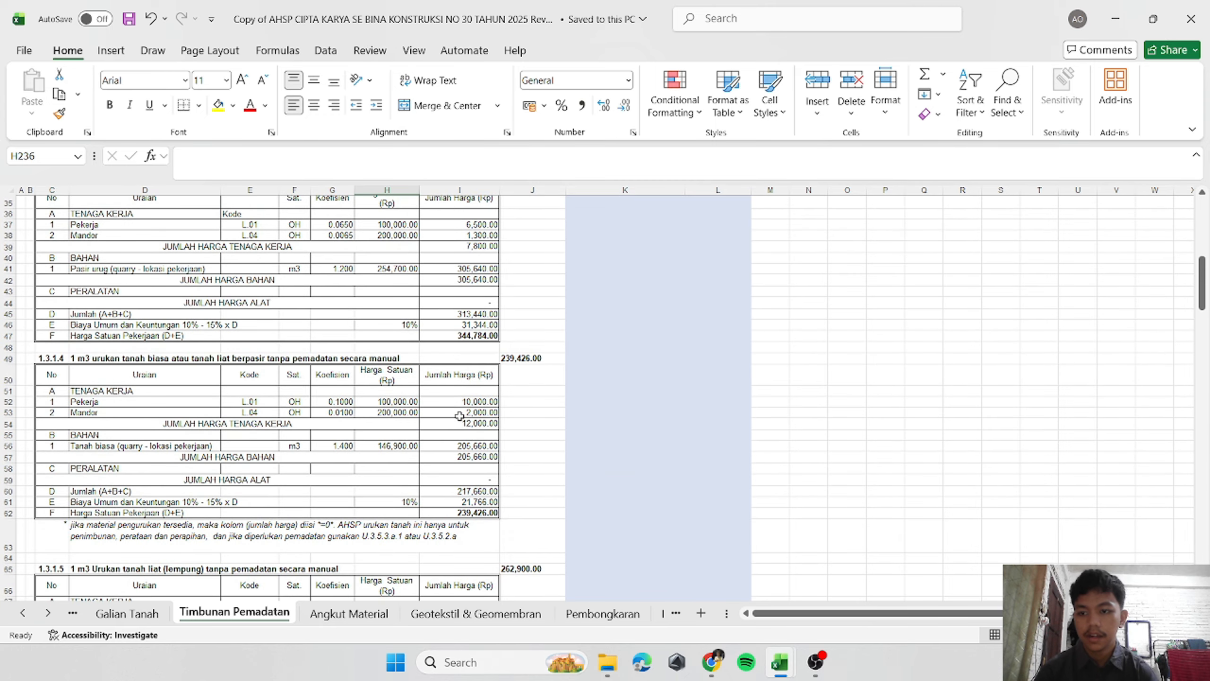
{"action": "scroll", "coordinate": [460, 415], "scroll_direction": "down", "scroll_amount": 15}
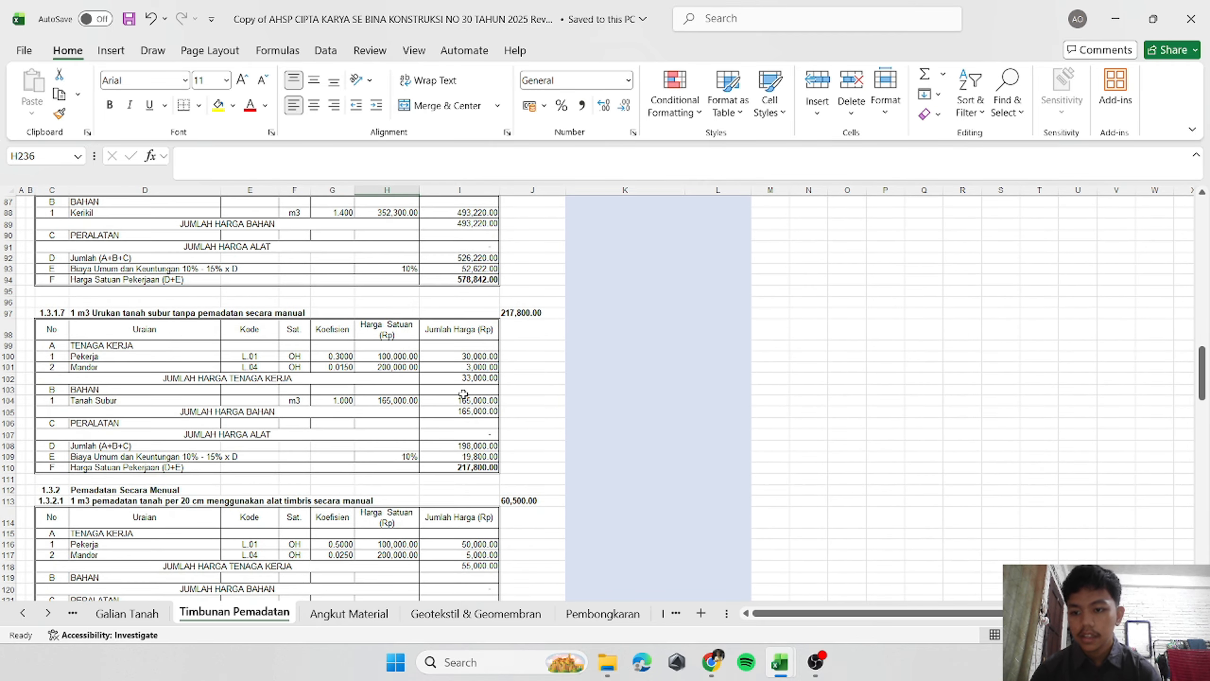
{"action": "scroll", "coordinate": [463, 394], "scroll_direction": "down", "scroll_amount": 20}
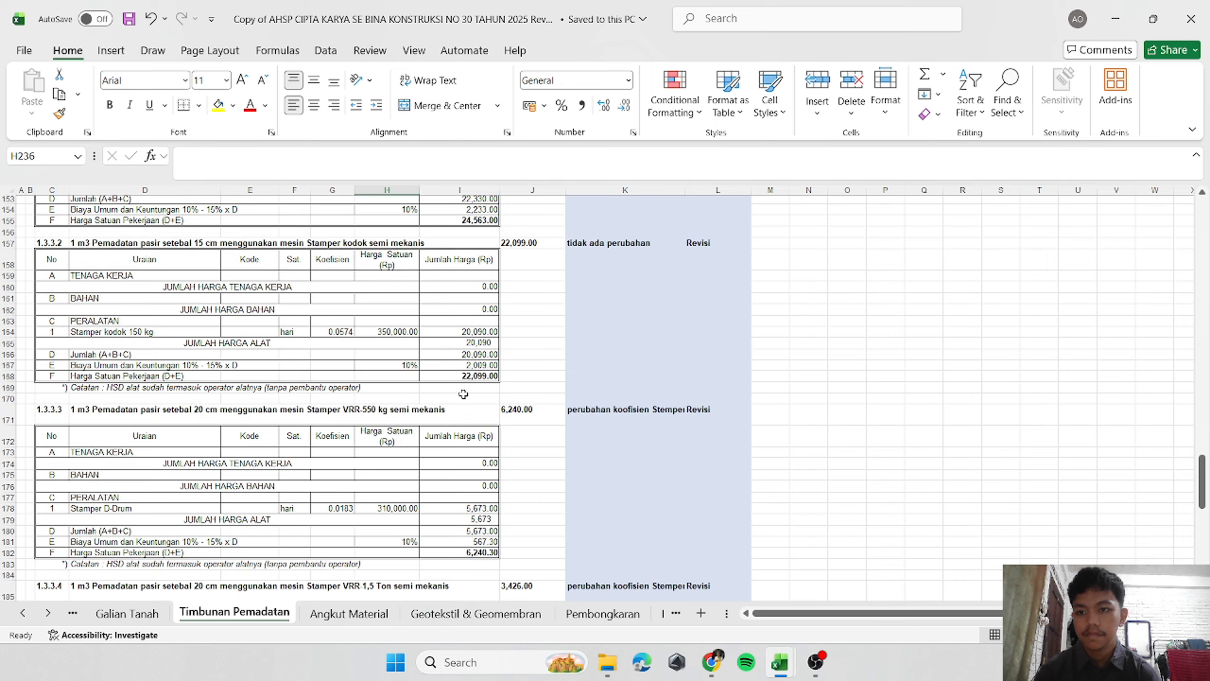
{"action": "scroll", "coordinate": [463, 394], "scroll_direction": "up", "scroll_amount": 6}
{"action": "scroll", "coordinate": [458, 387], "scroll_direction": "down", "scroll_amount": 12}
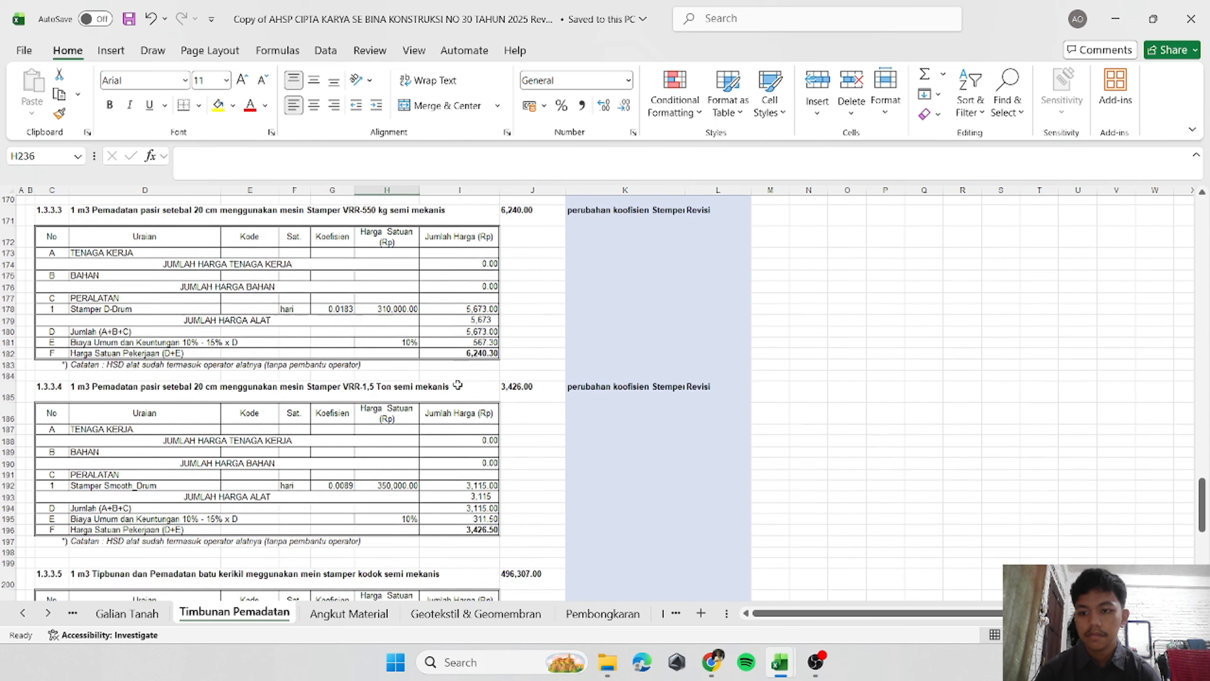
{"action": "scroll", "coordinate": [458, 385], "scroll_direction": "down", "scroll_amount": 12}
{"action": "left_click", "coordinate": [603, 614]}
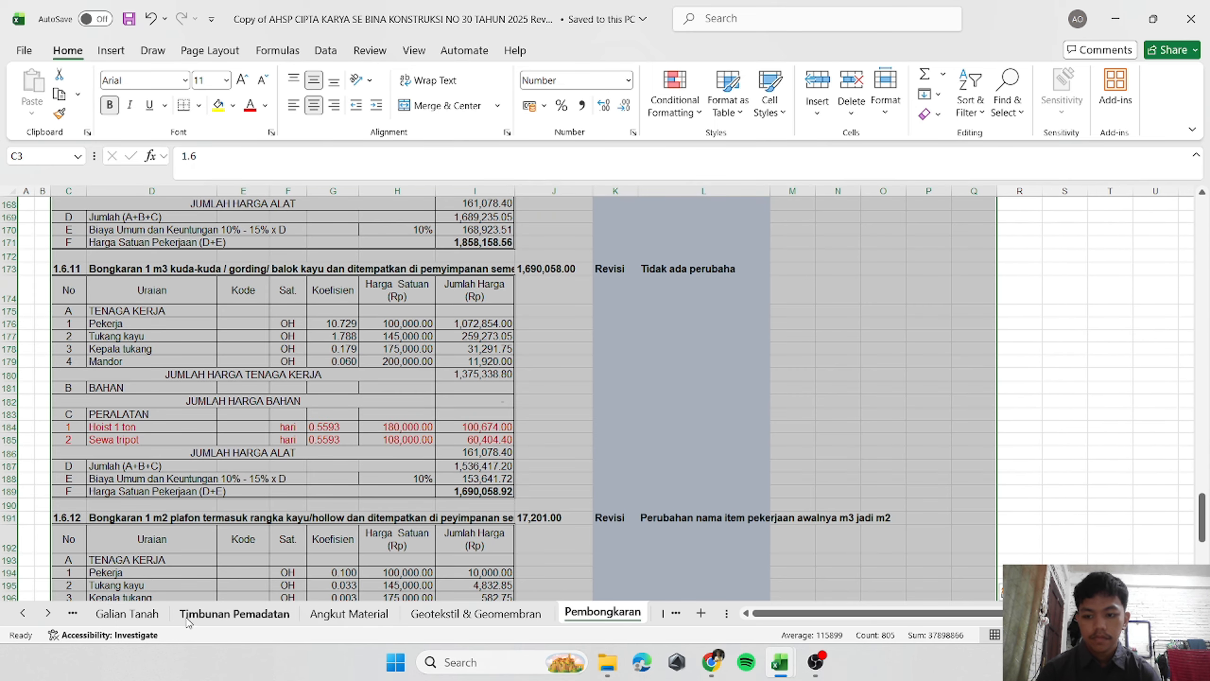
{"action": "scroll", "coordinate": [187, 620], "scroll_direction": "down", "scroll_amount": 5}
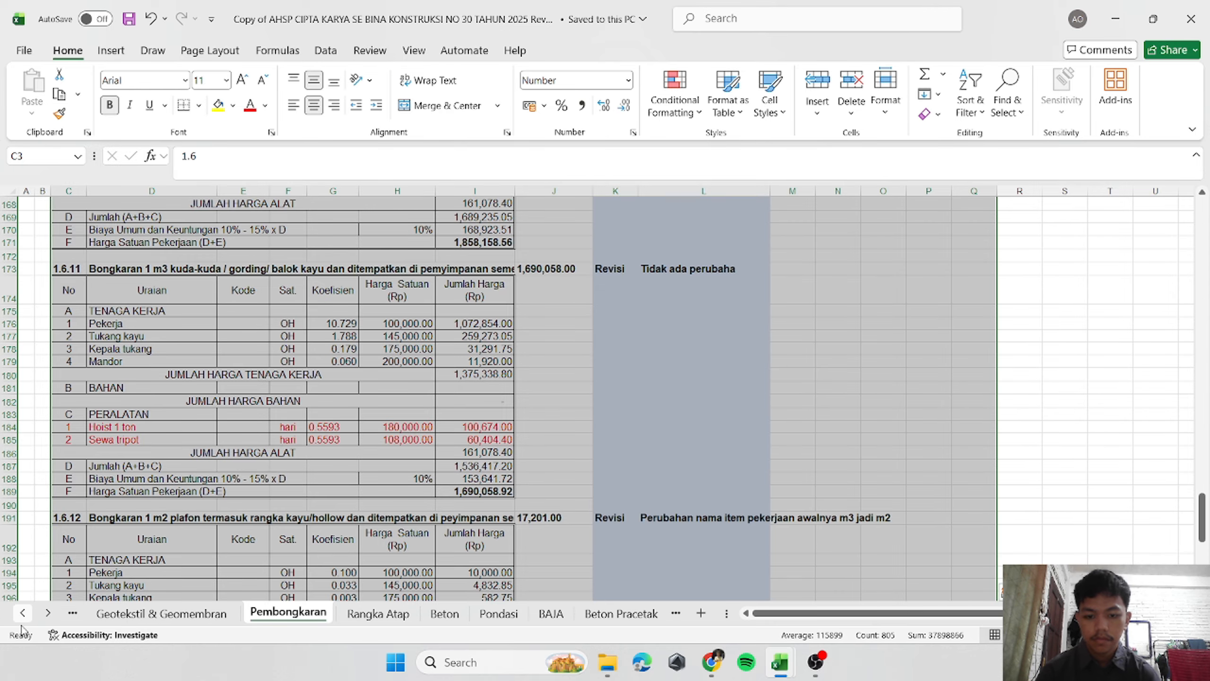
{"action": "scroll", "coordinate": [26, 622], "scroll_direction": "up", "scroll_amount": 2}
{"action": "left_click", "coordinate": [153, 614]}
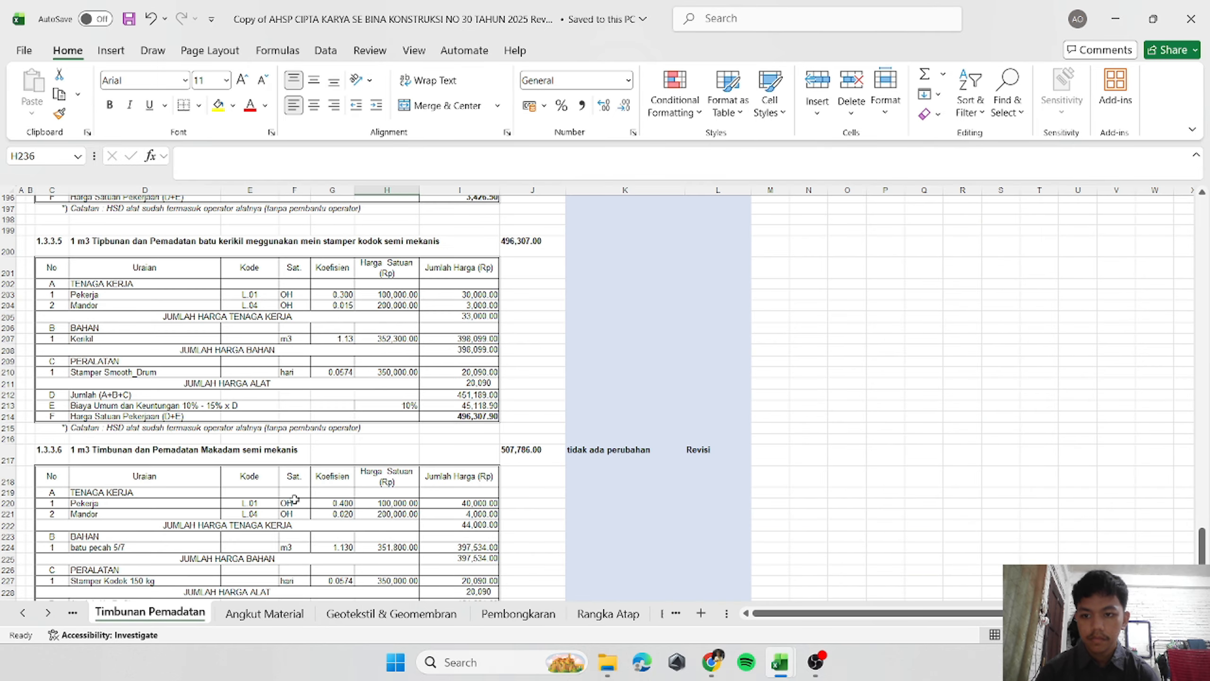
Locate item 1.3.1.2 for manual sand fill up to 200 m3 on the Timbunan Pemadatan sheet and examine its analysis rows.
{"action": "scroll", "coordinate": [479, 413], "scroll_direction": "up", "scroll_amount": 20}
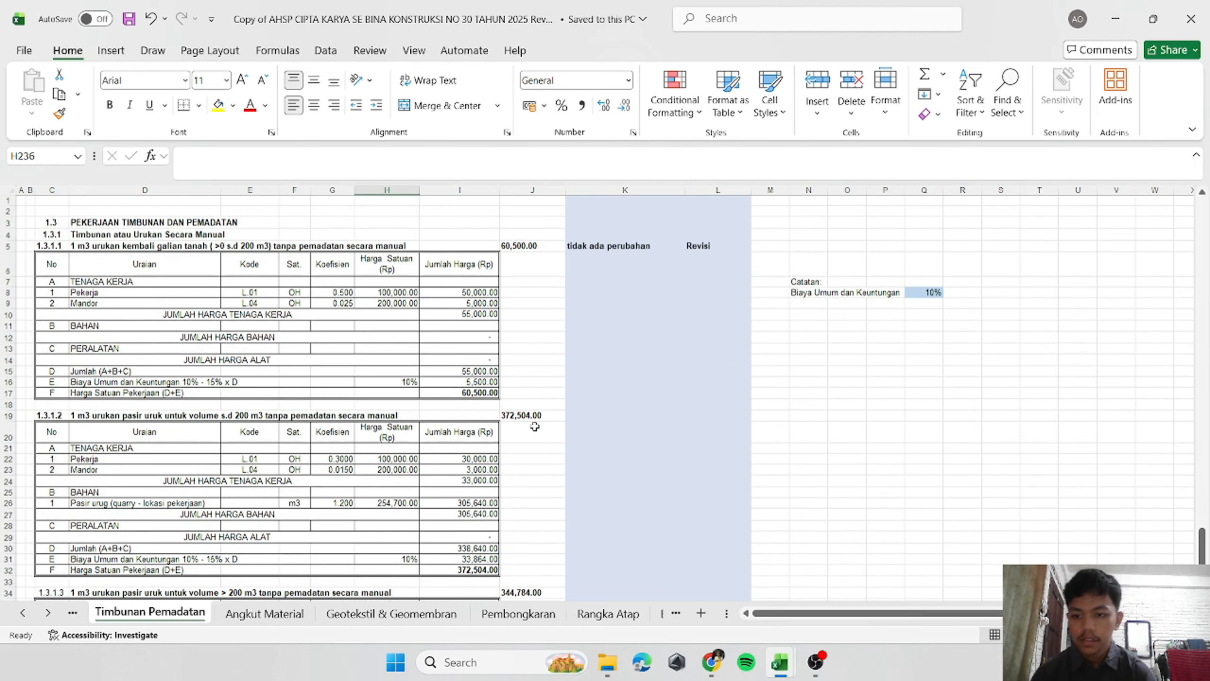
{"action": "left_click", "coordinate": [561, 432]}
{"action": "scroll", "coordinate": [165, 402], "scroll_direction": "down", "scroll_amount": 2}
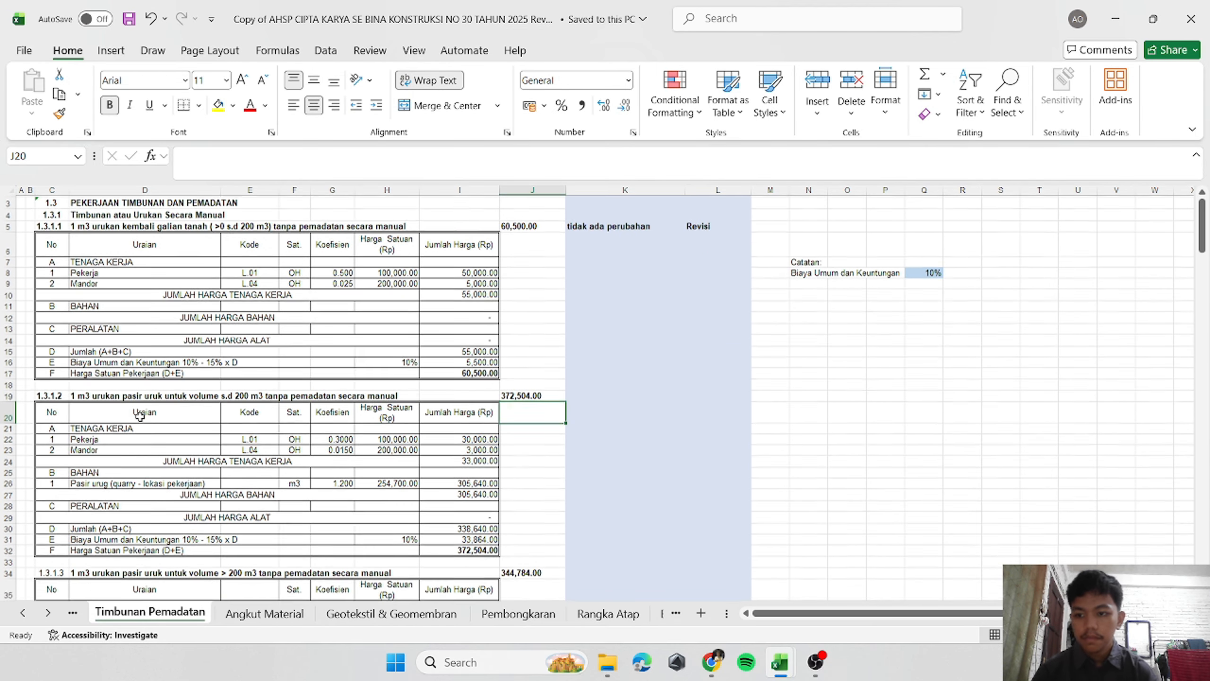
{"action": "left_click_drag", "start_coordinate": [43, 364], "coordinate": [481, 527]}
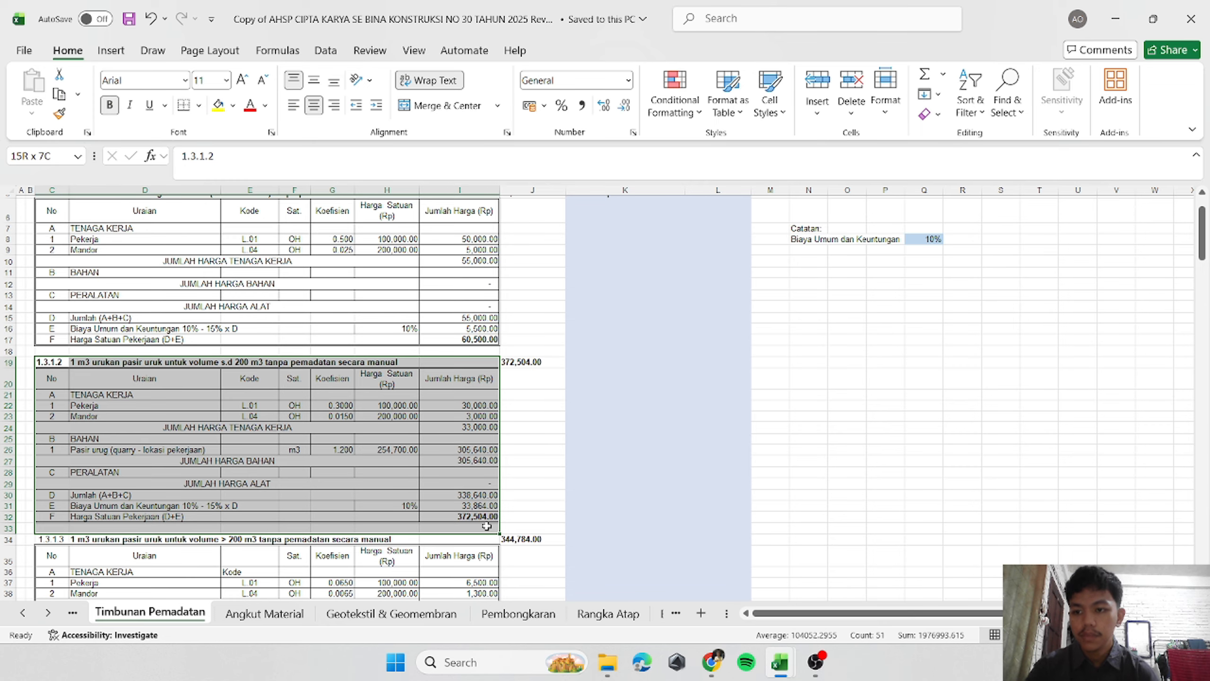
{"action": "left_click_drag", "start_coordinate": [487, 526], "coordinate": [487, 526]}
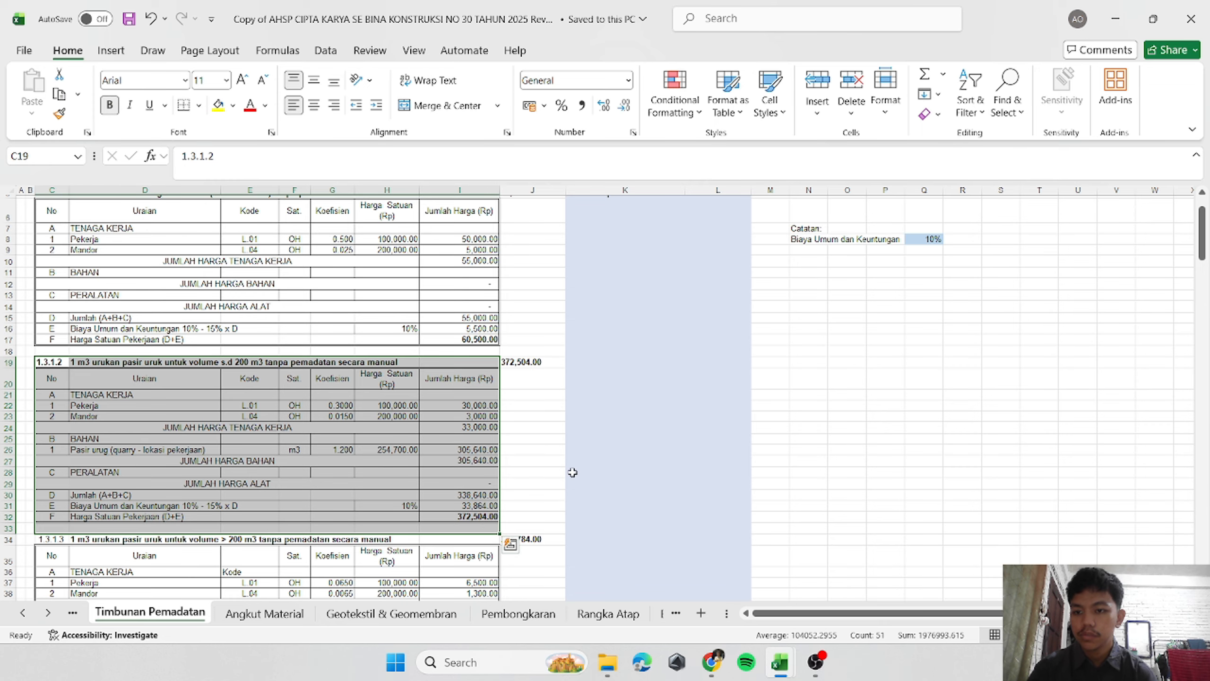
{"action": "left_click", "coordinate": [526, 458]}
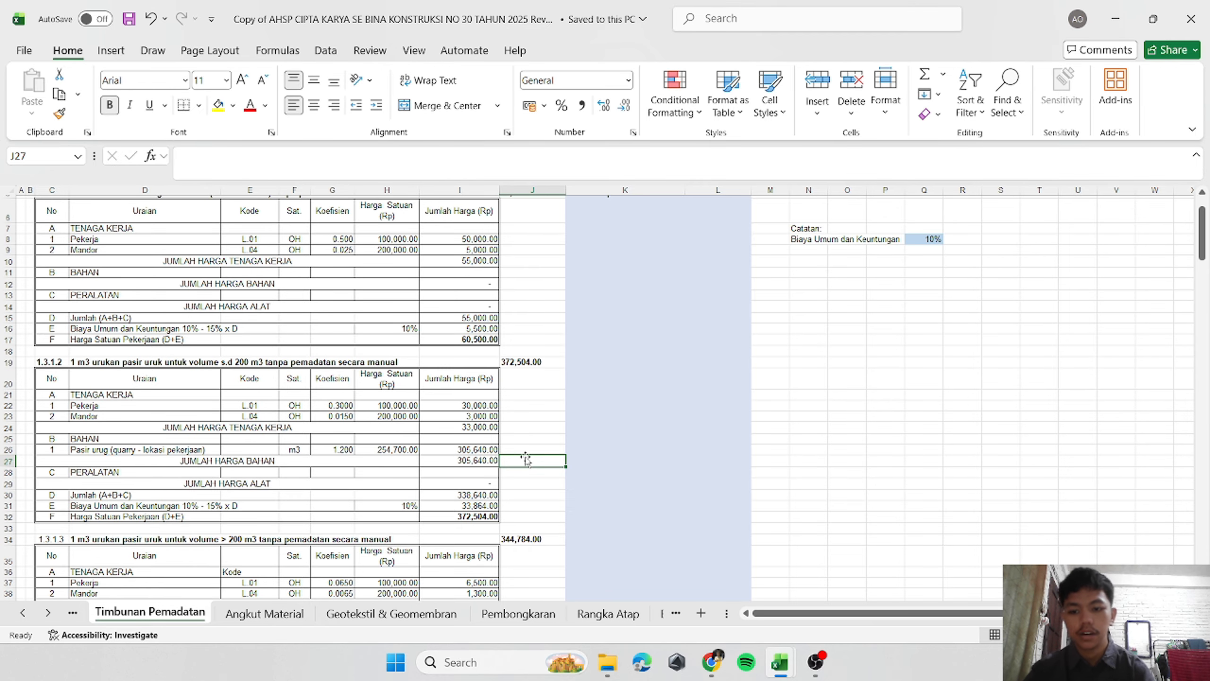
Compare the manual fill analyses 1.3.1.3, 1.3.1.4 and 1.3.1.5 on the Timbunan Pemadatan sheet for the fill work.
{"action": "scroll", "coordinate": [526, 458], "scroll_direction": "down", "scroll_amount": 5}
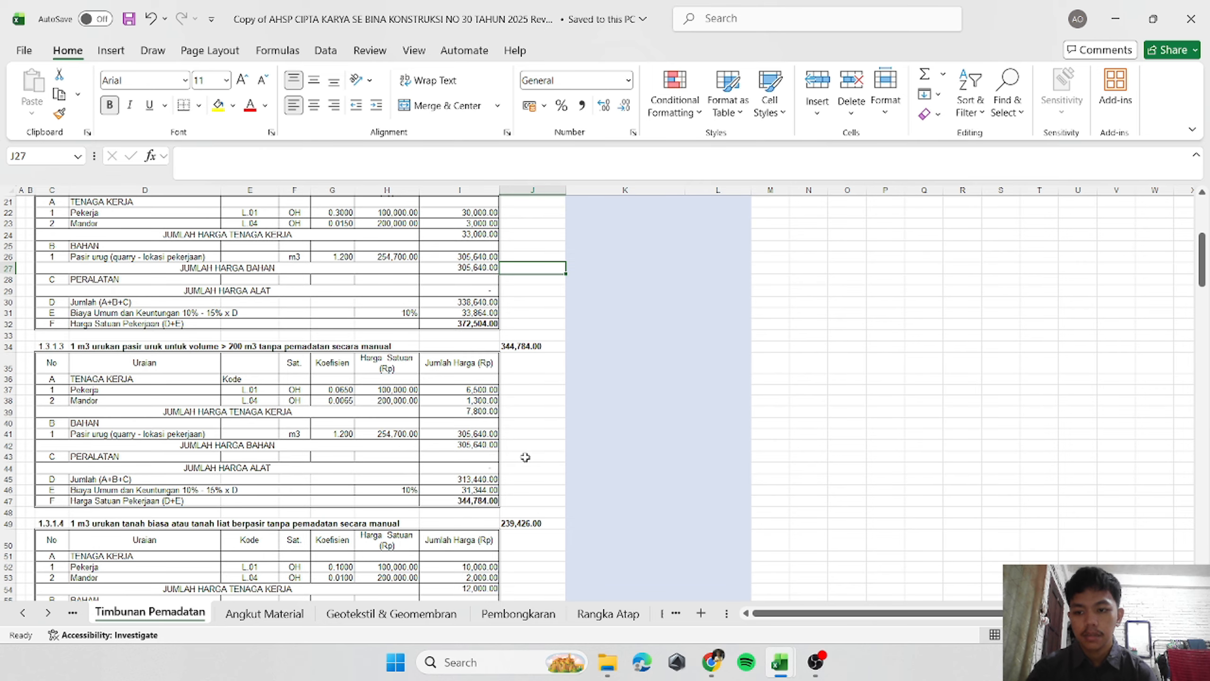
{"action": "scroll", "coordinate": [525, 457], "scroll_direction": "down", "scroll_amount": 3}
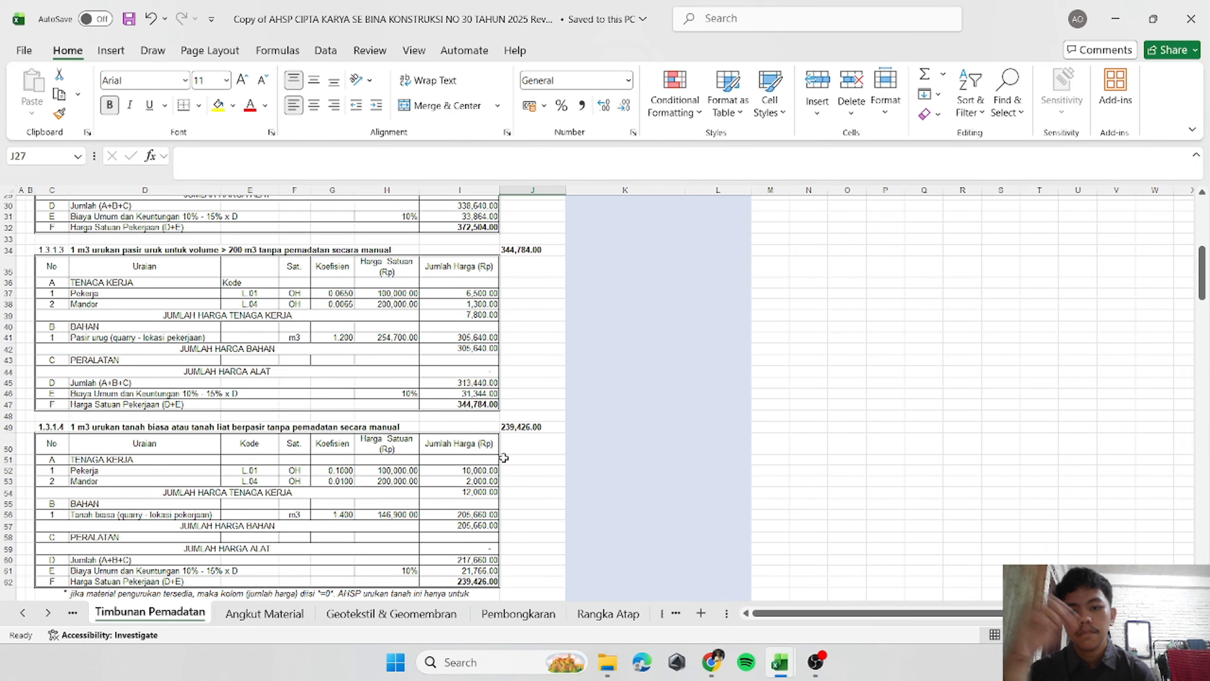
{"action": "scroll", "coordinate": [503, 458], "scroll_direction": "down", "scroll_amount": 3}
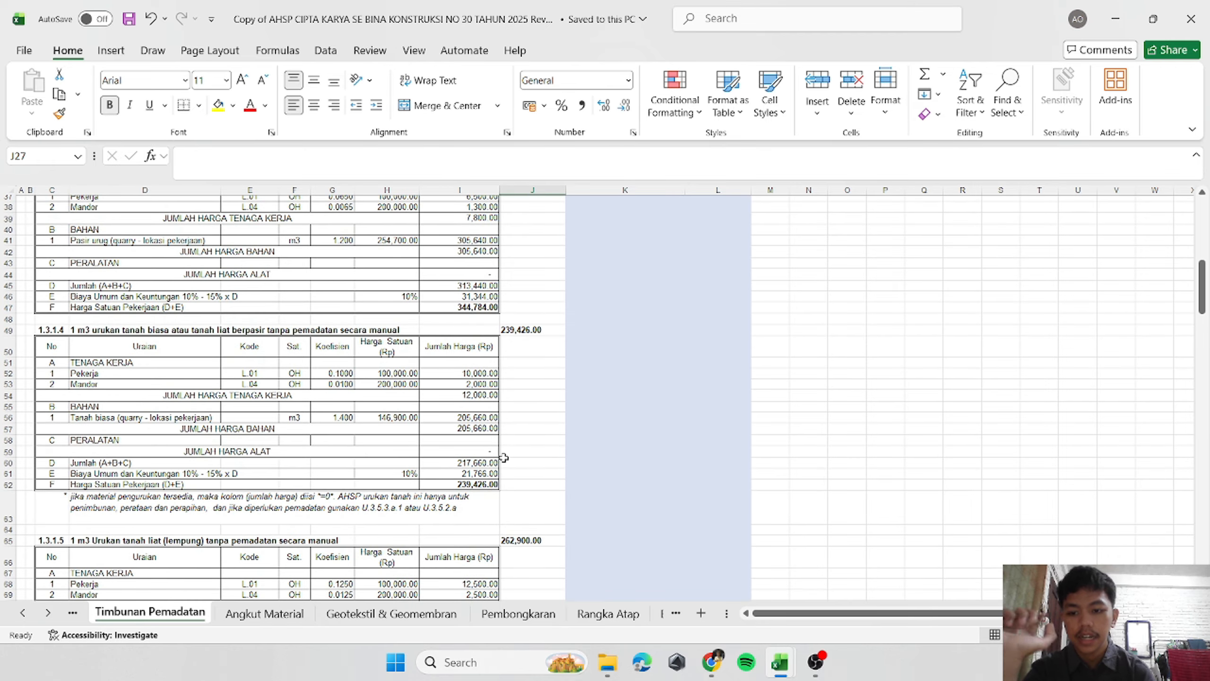
{"action": "scroll", "coordinate": [504, 458], "scroll_direction": "down", "scroll_amount": 5}
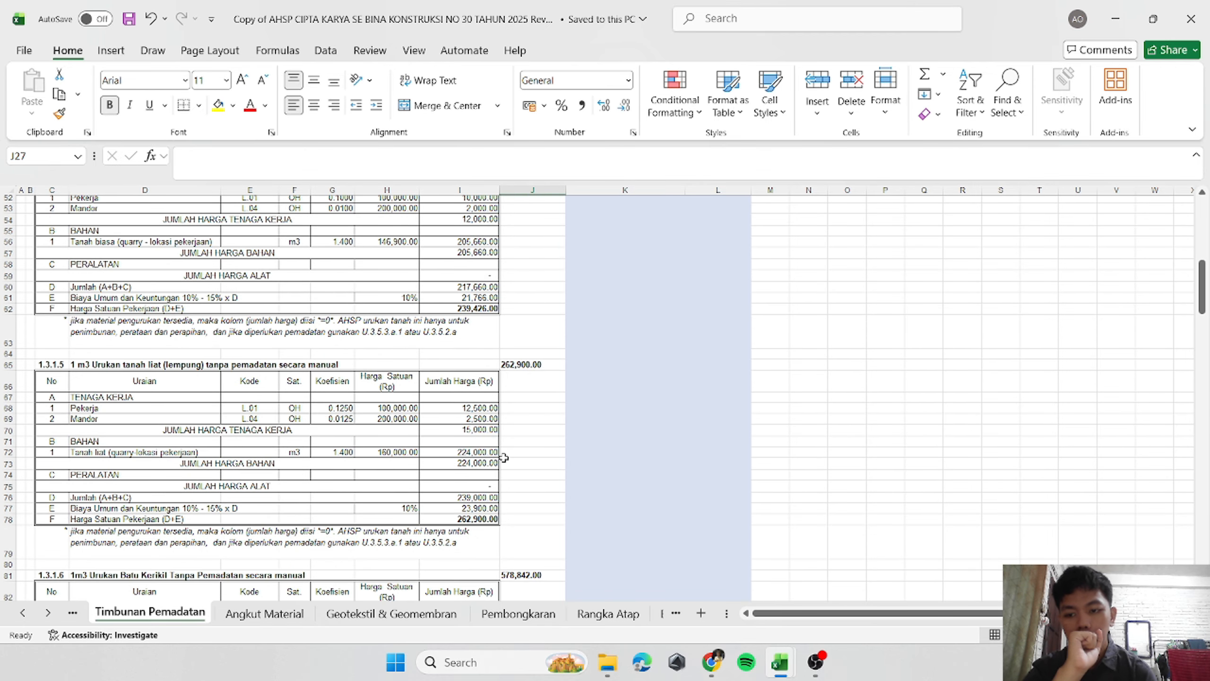
{"action": "scroll", "coordinate": [503, 457], "scroll_direction": "up", "scroll_amount": 4}
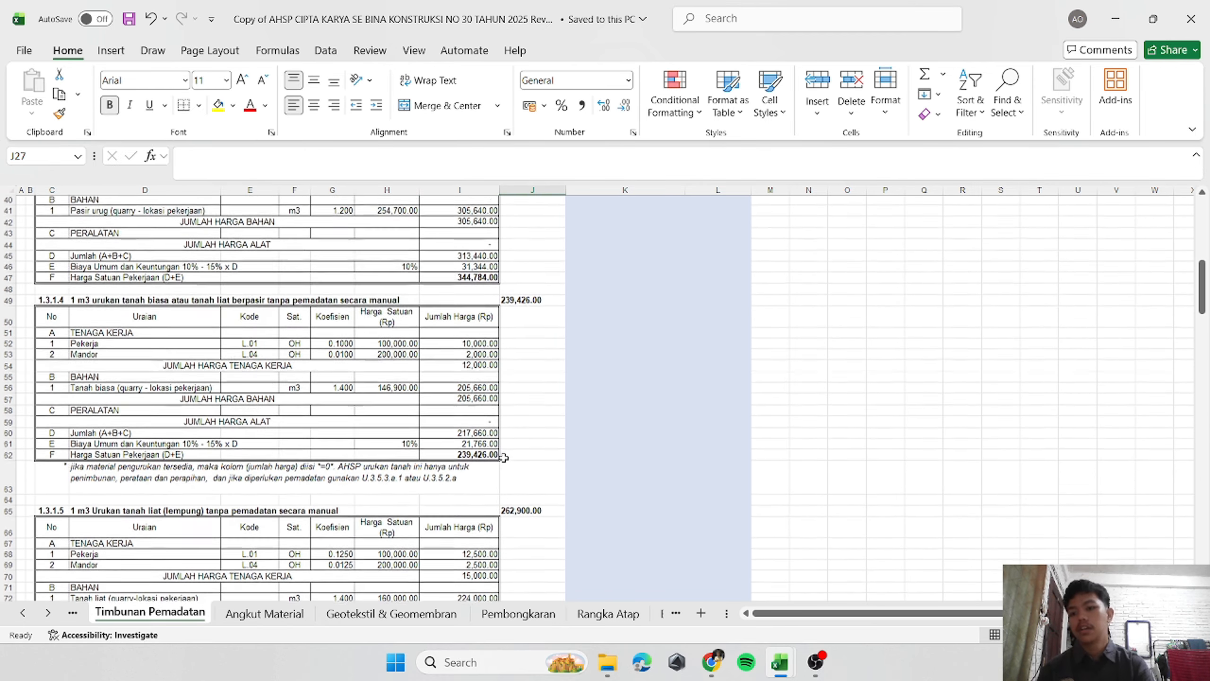
{"action": "scroll", "coordinate": [503, 457], "scroll_direction": "up", "scroll_amount": 2}
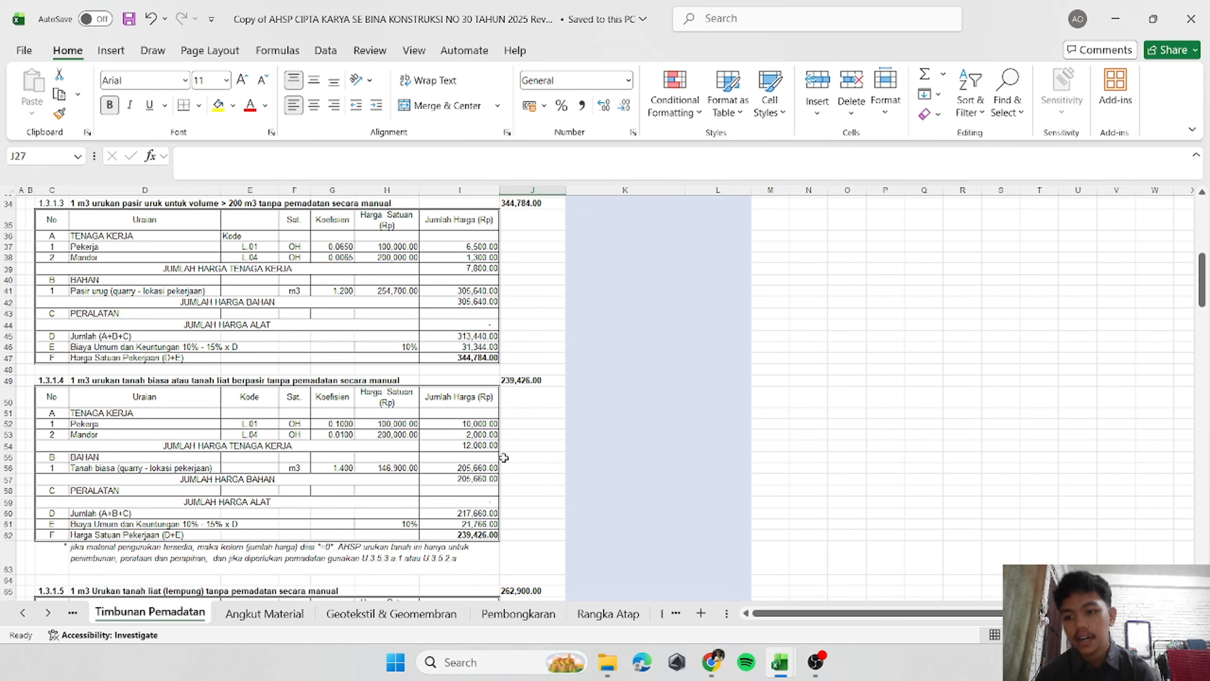
{"action": "scroll", "coordinate": [503, 457], "scroll_direction": "up", "scroll_amount": 2}
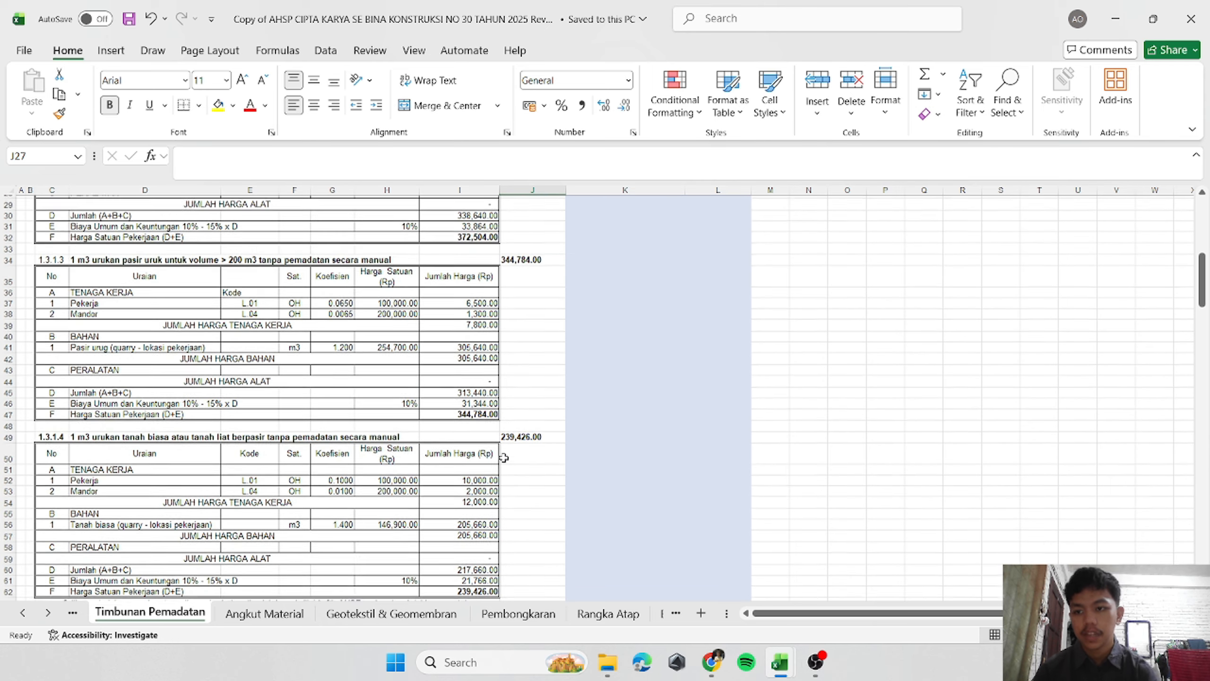
Copy the item code 1.3.1.3 from the AHSP workbook and paste it as a value into J31 of the RAB workbook's sheet A.
{"action": "left_click", "coordinate": [54, 259]}
{"action": "key", "text": "ctrl+c"}
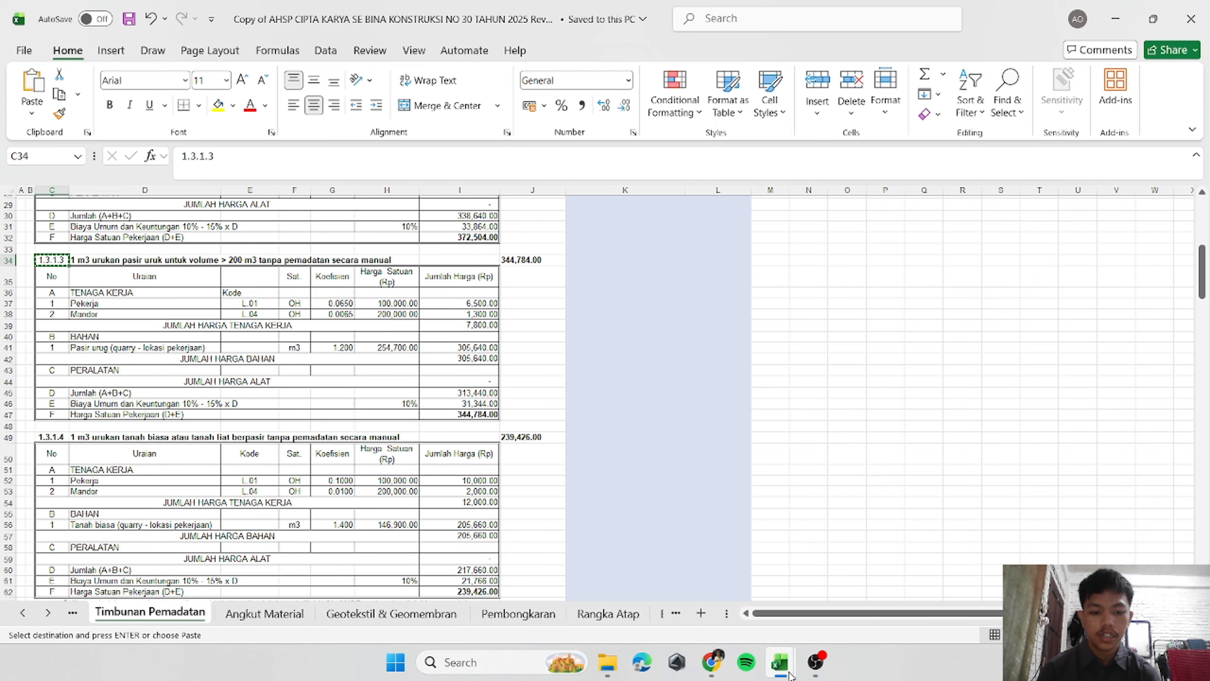
{"action": "mouse_move", "coordinate": [788, 675]}
{"action": "left_click", "coordinate": [695, 572]}
{"action": "left_click", "coordinate": [179, 433]}
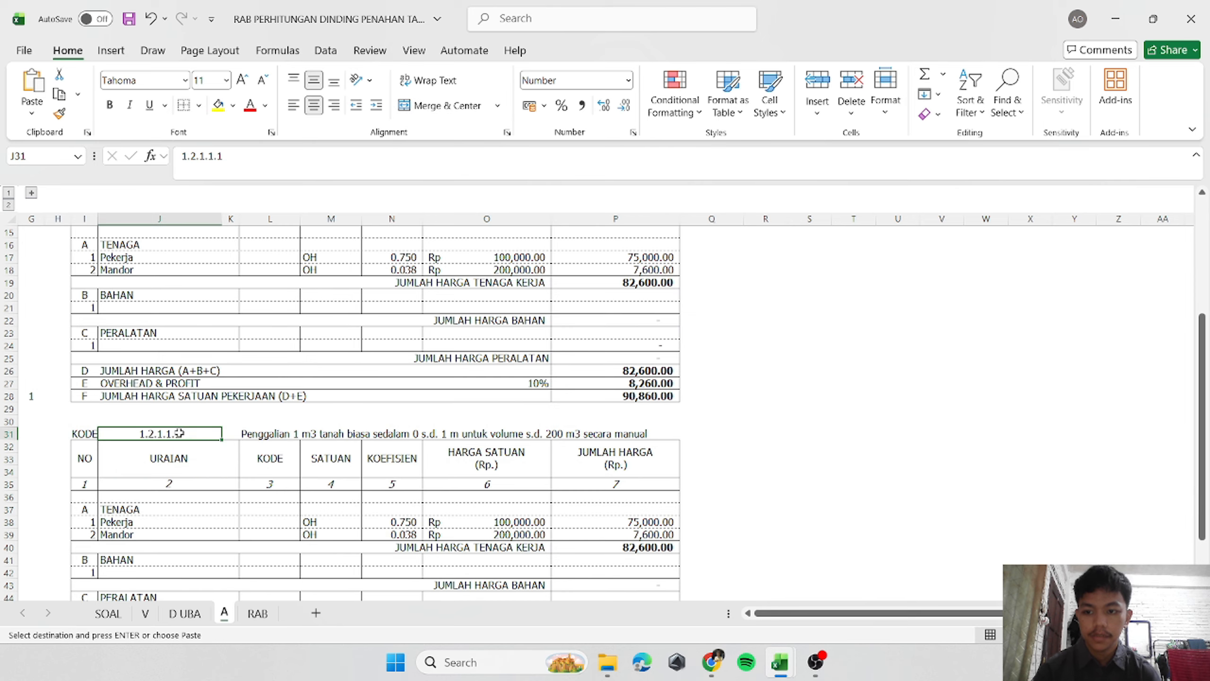
{"action": "right_click", "coordinate": [179, 433]}
{"action": "left_click", "coordinate": [240, 227]}
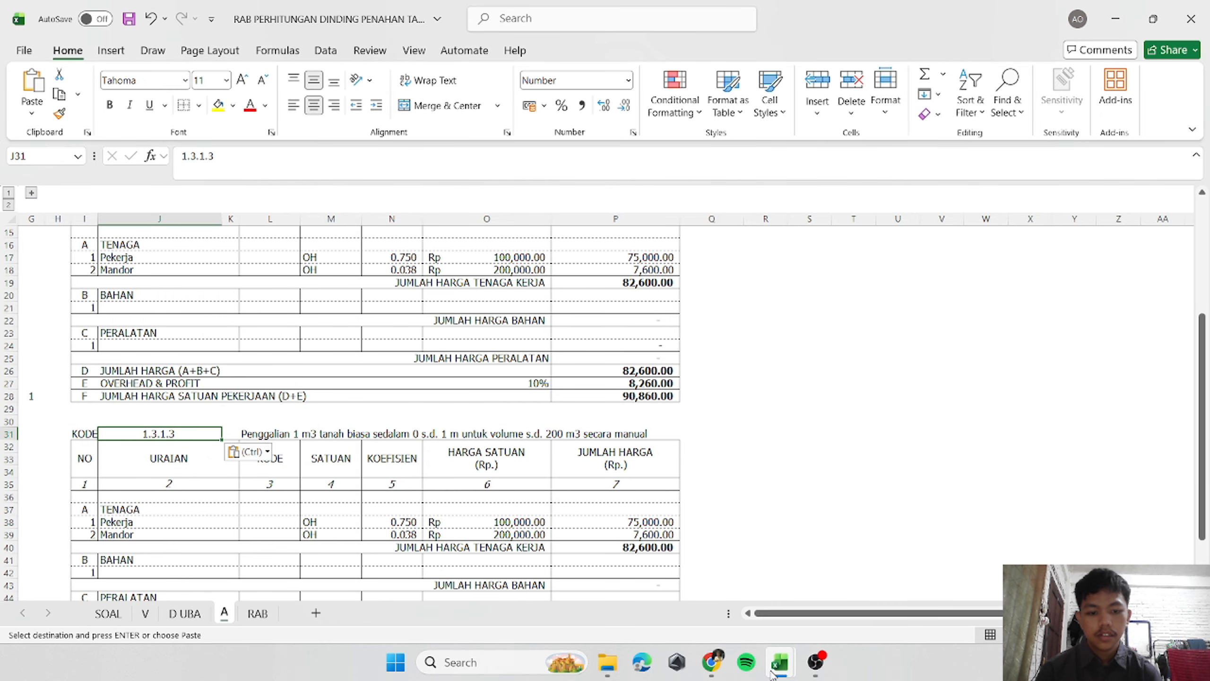
Copy the title of item 1.3.1.3 from the AHSP workbook and paste it as a value into L31 of the RAB workbook's sheet A.
{"action": "mouse_move", "coordinate": [779, 665]}
{"action": "left_click", "coordinate": [857, 572]}
{"action": "left_click", "coordinate": [94, 261]}
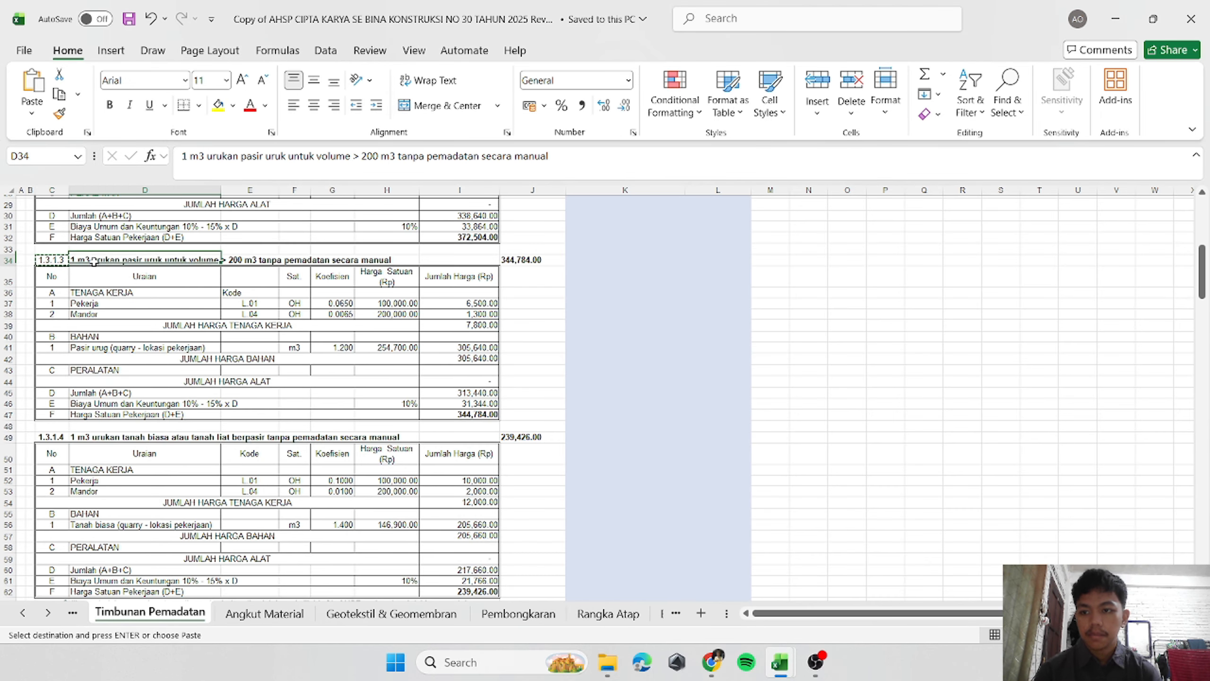
{"action": "key", "text": "ctrl+c"}
{"action": "mouse_move", "coordinate": [777, 661]}
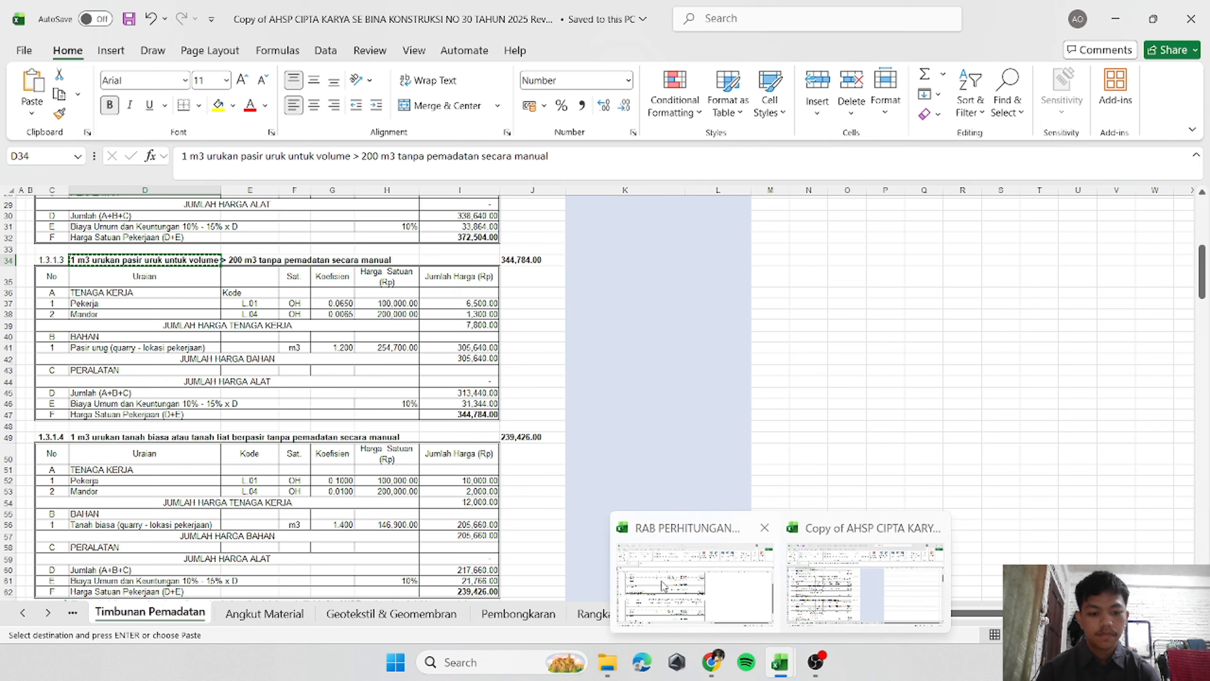
{"action": "left_click", "coordinate": [695, 563]}
{"action": "left_click", "coordinate": [263, 435]}
{"action": "right_click", "coordinate": [264, 435]}
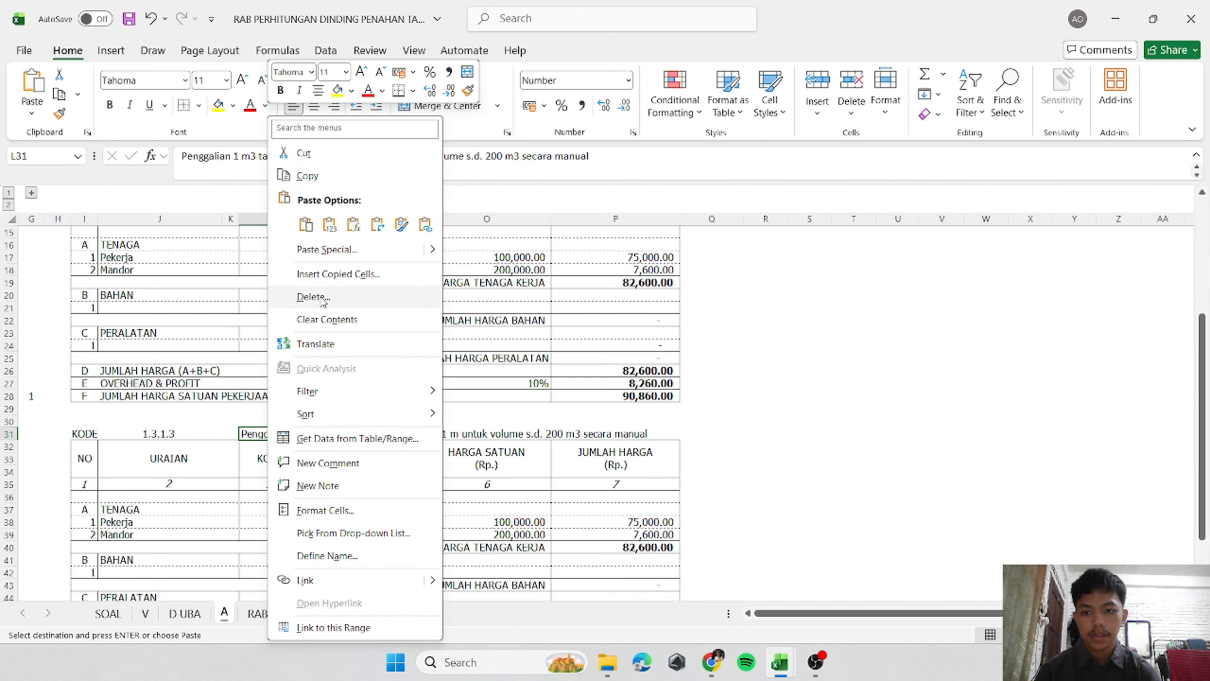
{"action": "left_click", "coordinate": [328, 228]}
{"action": "scroll", "coordinate": [465, 436], "scroll_direction": "up", "scroll_amount": 4}
{"action": "scroll", "coordinate": [869, 494], "scroll_direction": "down", "scroll_amount": 4}
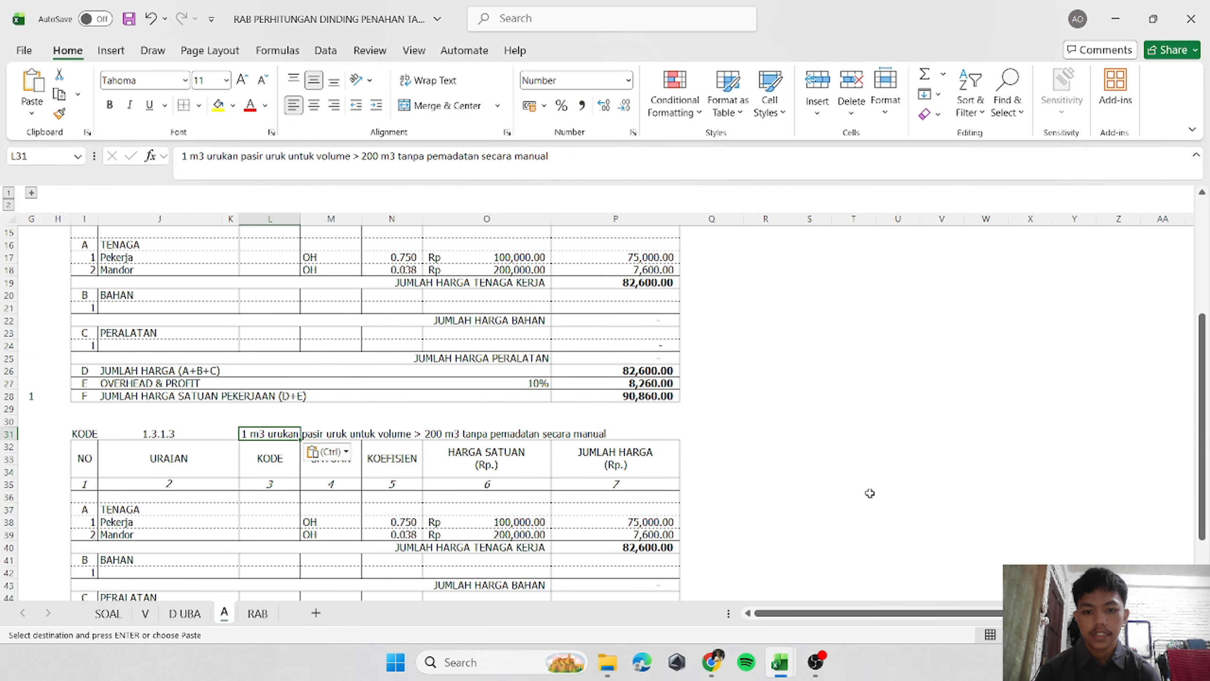
{"action": "left_click", "coordinate": [808, 484]}
{"action": "scroll", "coordinate": [726, 494], "scroll_direction": "down", "scroll_amount": 2}
{"action": "mouse_move", "coordinate": [779, 662]}
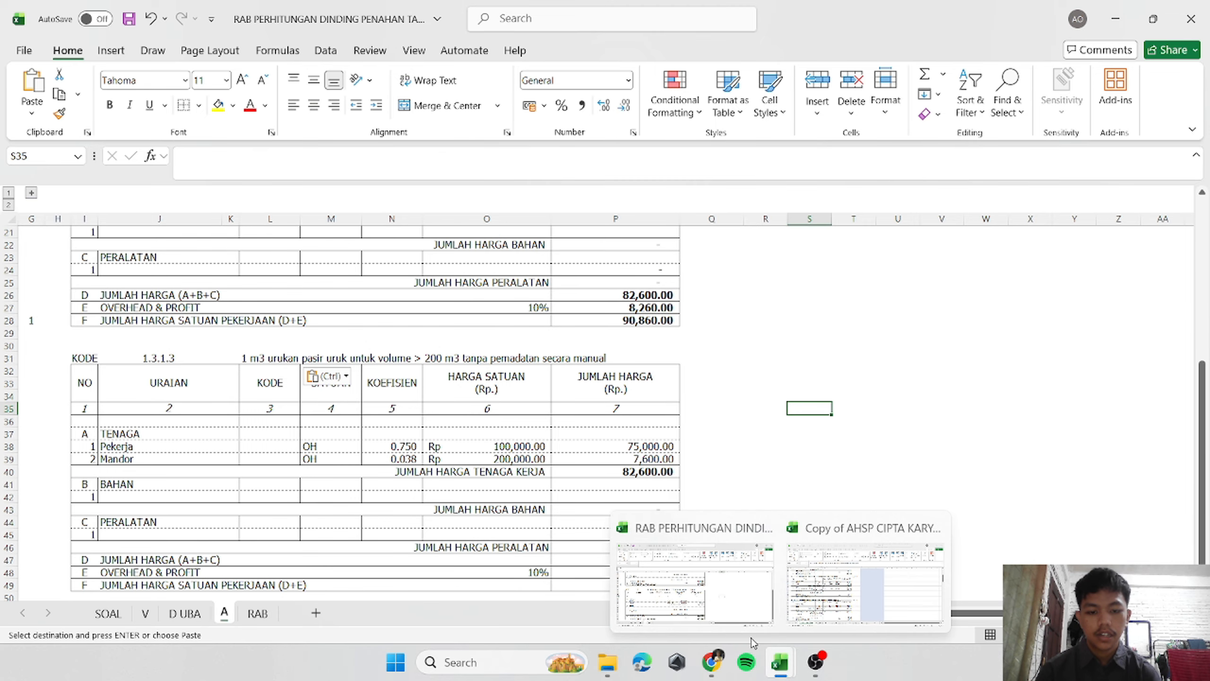
{"action": "left_click", "coordinate": [857, 579]}
{"action": "left_click", "coordinate": [805, 414]}
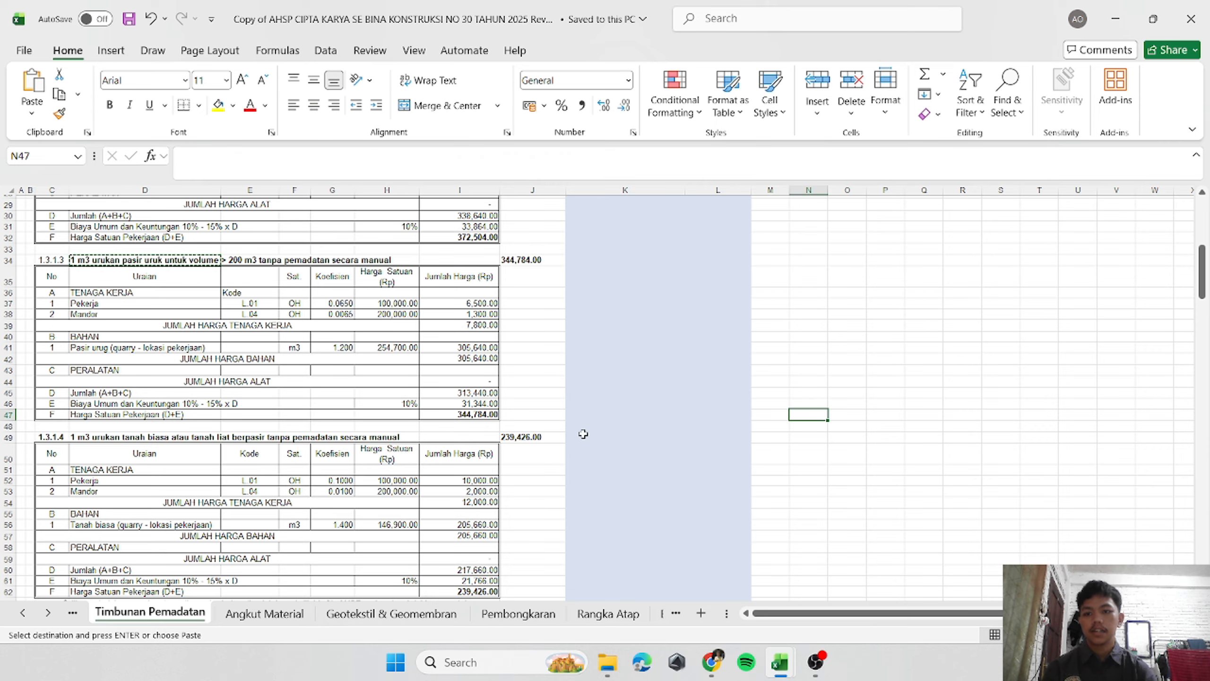
{"action": "key", "text": "Escape"}
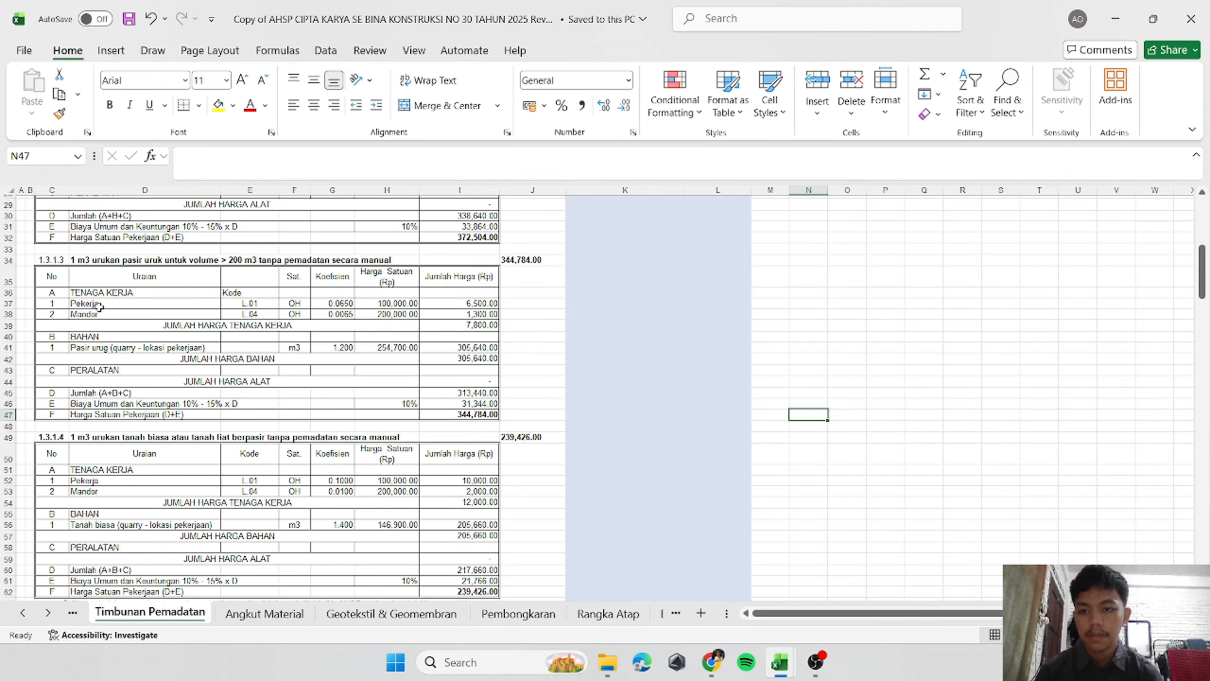
{"action": "left_click_drag", "start_coordinate": [99, 306], "coordinate": [95, 315]}
{"action": "key", "text": "ctrl+c"}
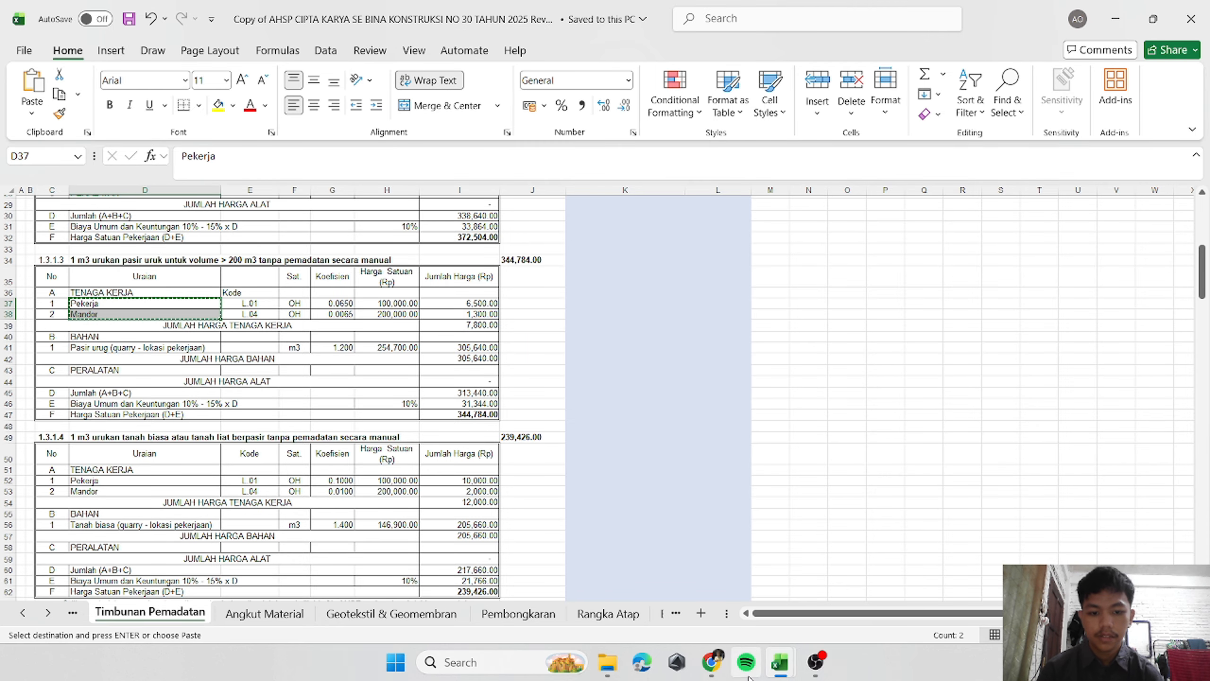
{"action": "mouse_move", "coordinate": [780, 663]}
{"action": "left_click", "coordinate": [632, 608]}
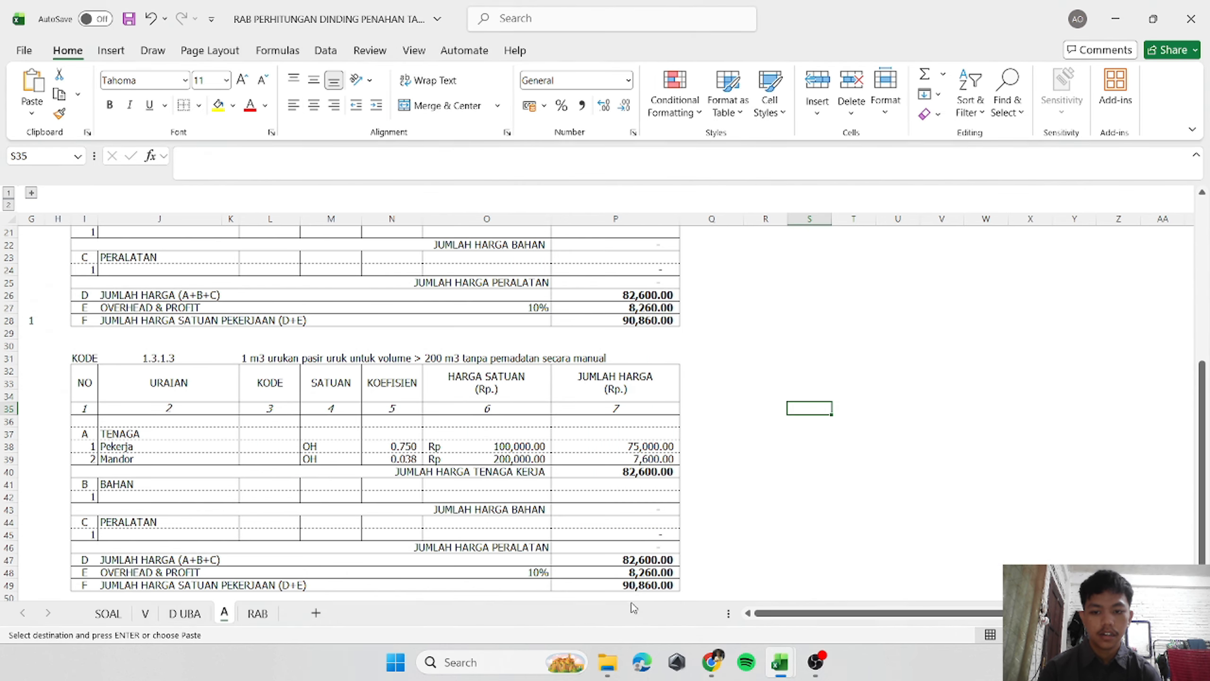
{"action": "left_click", "coordinate": [173, 440]}
{"action": "key", "text": "Escape"}
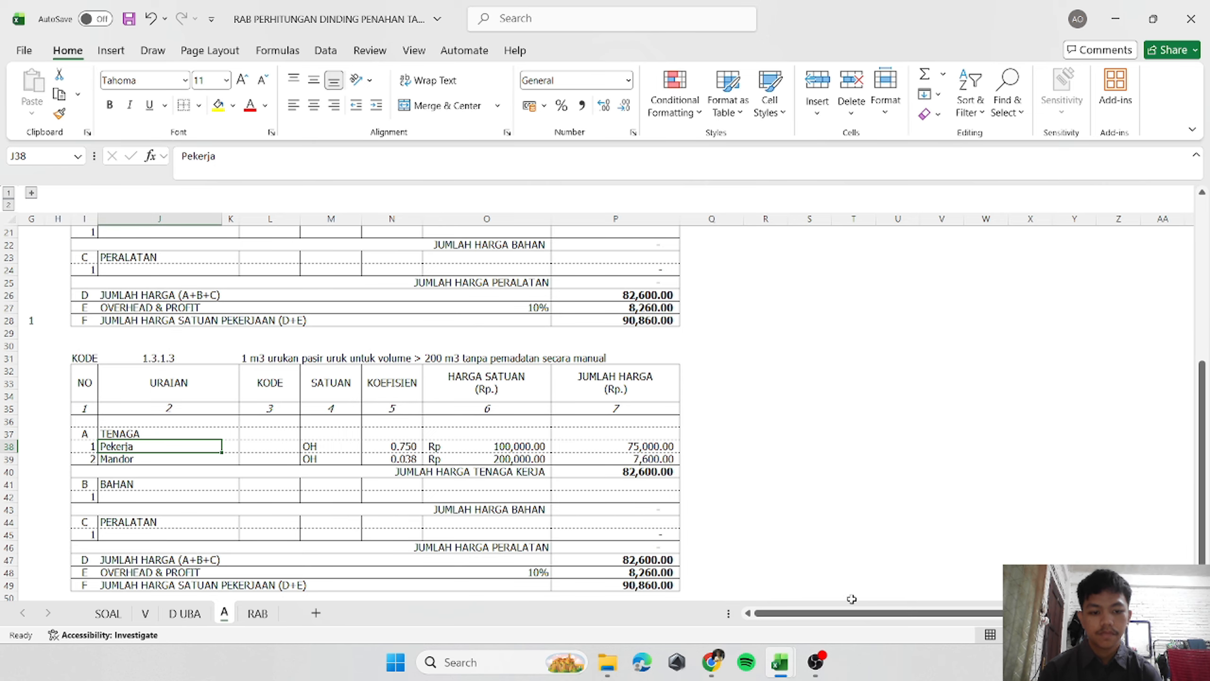
Copy the Pekerja and Mandor coefficients 0.065 and 0.0065 of item 1.3.1.3 from the AHSP workbook and paste their values into N38:N39 on sheet A.
{"action": "mouse_move", "coordinate": [789, 664]}
{"action": "left_click", "coordinate": [876, 604]}
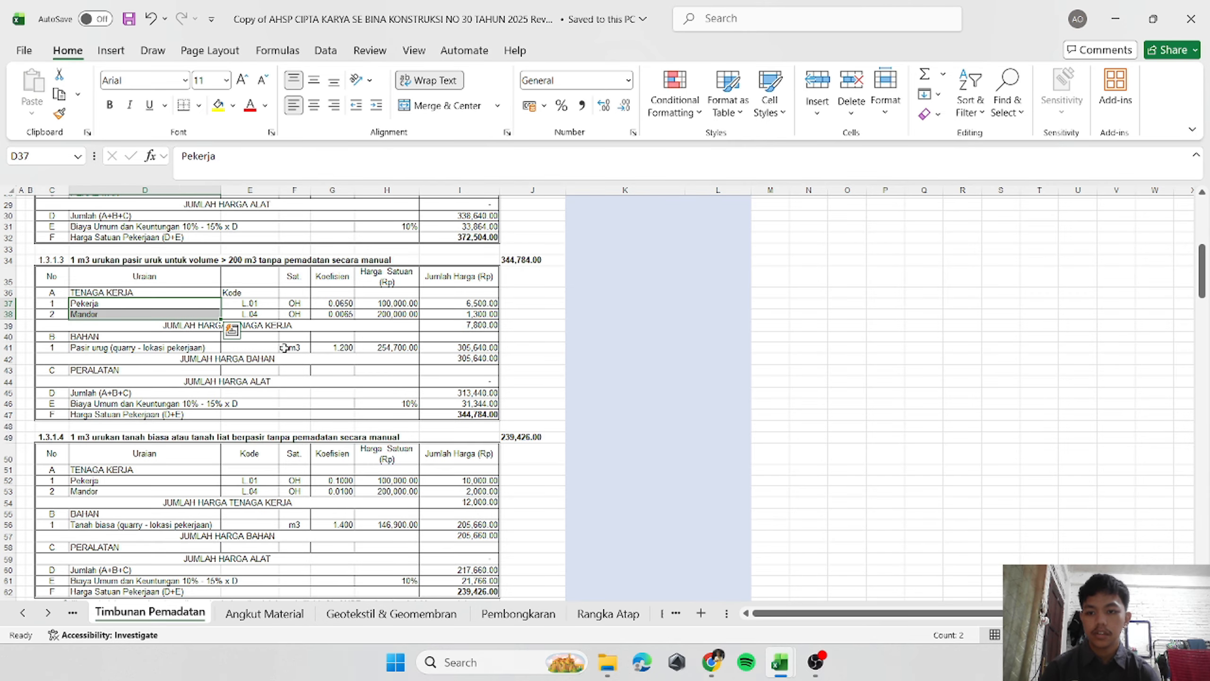
{"action": "left_click_drag", "start_coordinate": [343, 303], "coordinate": [343, 314]}
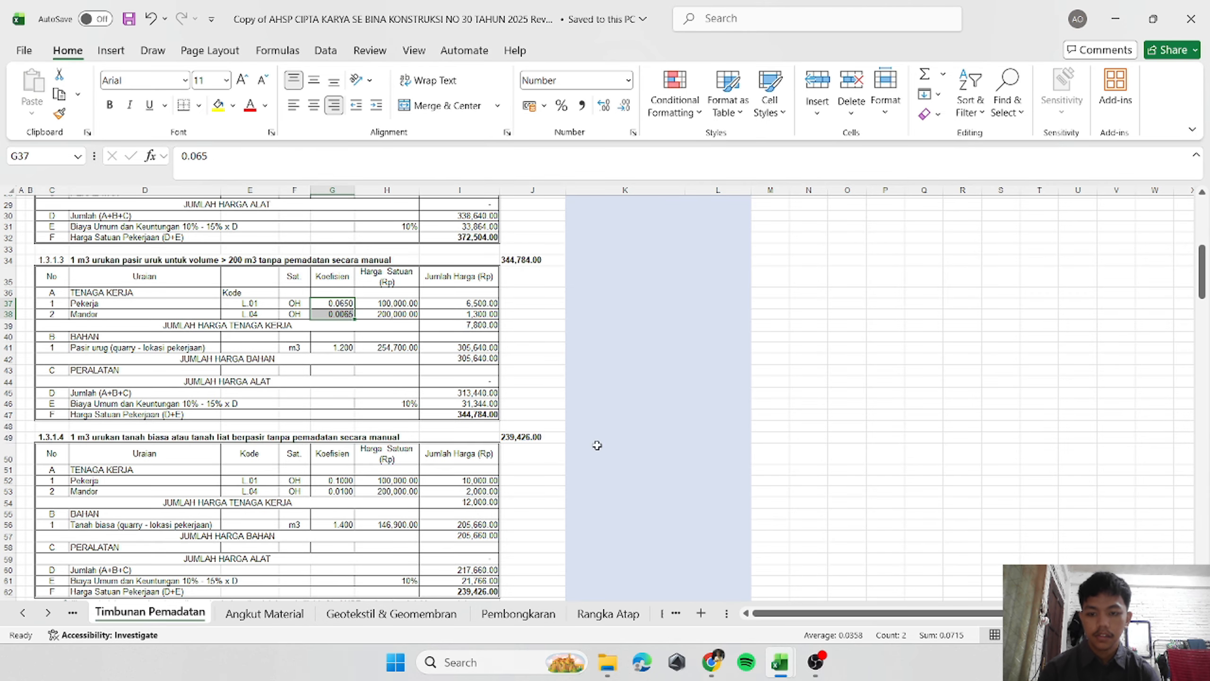
{"action": "key", "text": "ctrl+c"}
{"action": "mouse_move", "coordinate": [791, 653]}
{"action": "left_click", "coordinate": [695, 615]}
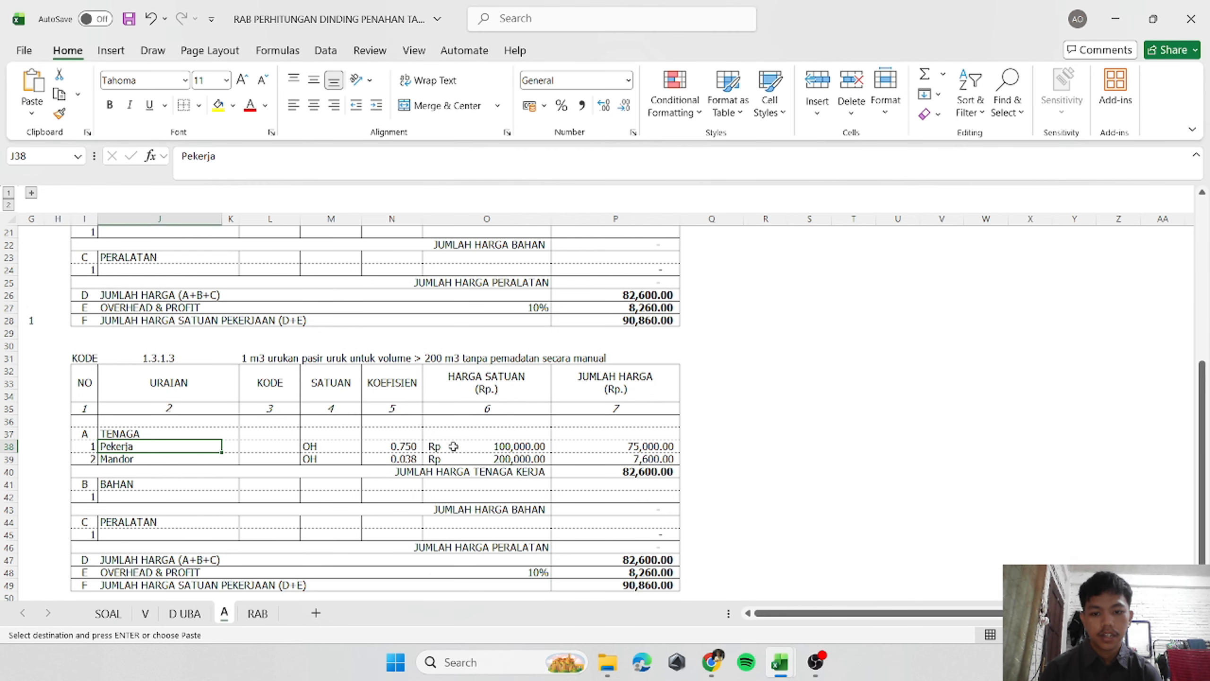
{"action": "left_click", "coordinate": [397, 446]}
{"action": "right_click", "coordinate": [397, 445]}
{"action": "left_click", "coordinate": [460, 246]}
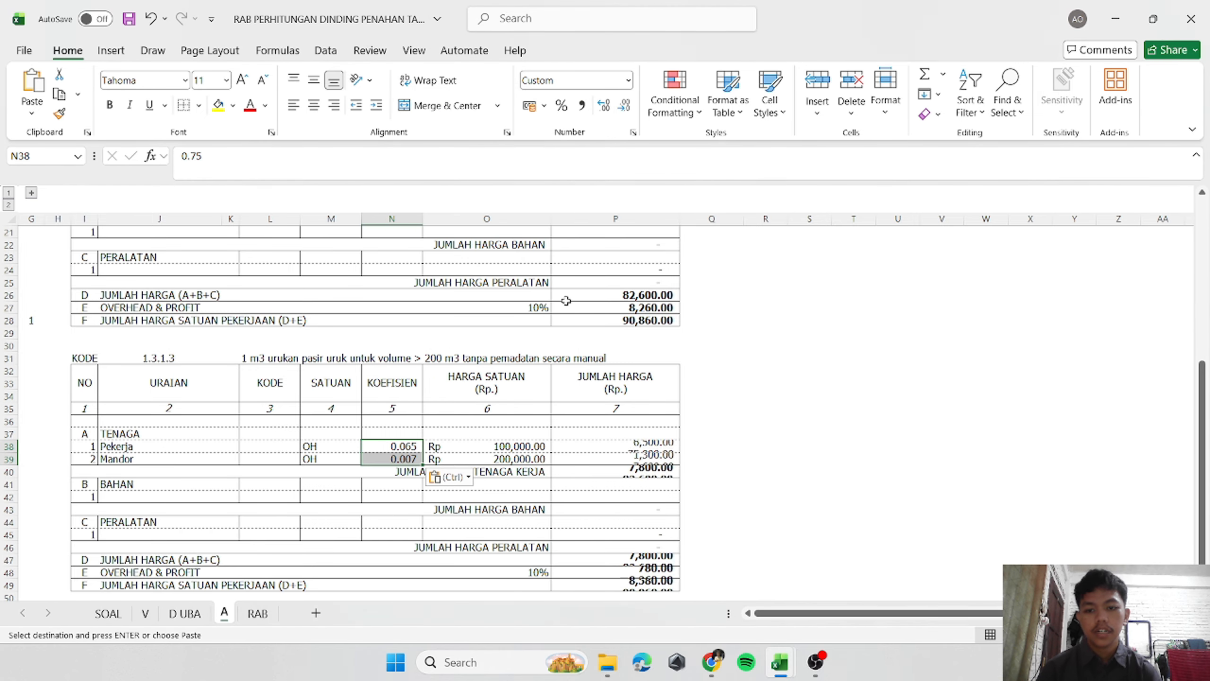
{"action": "left_click", "coordinate": [776, 397]}
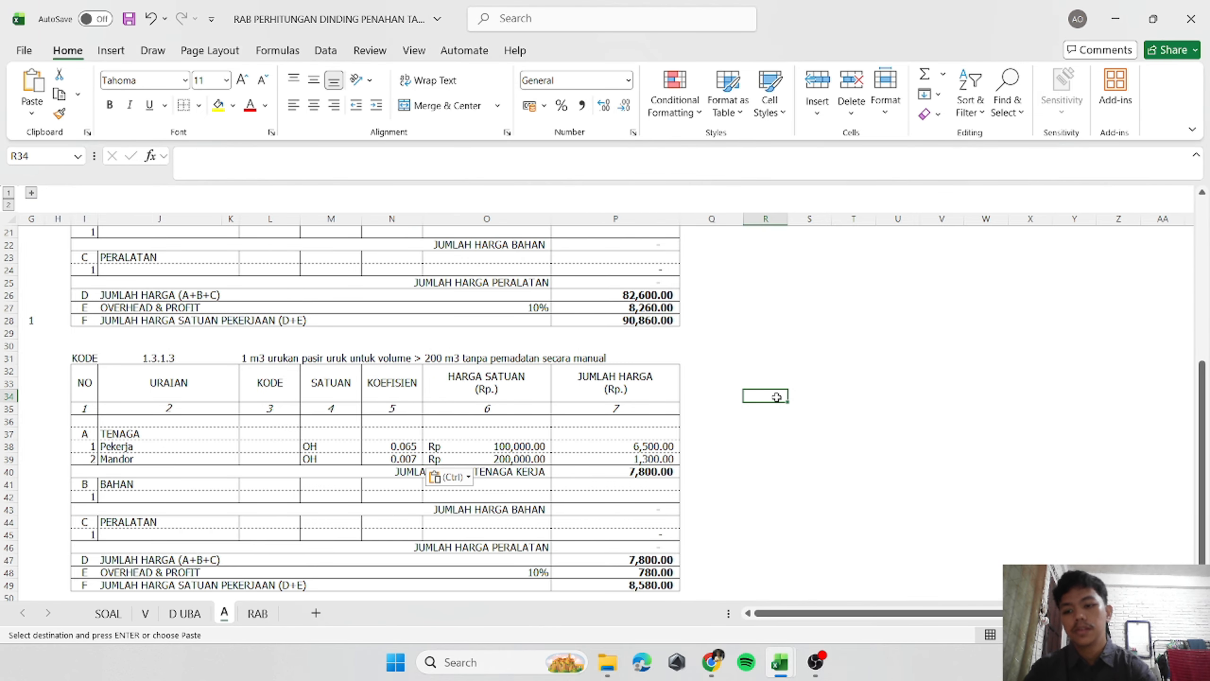
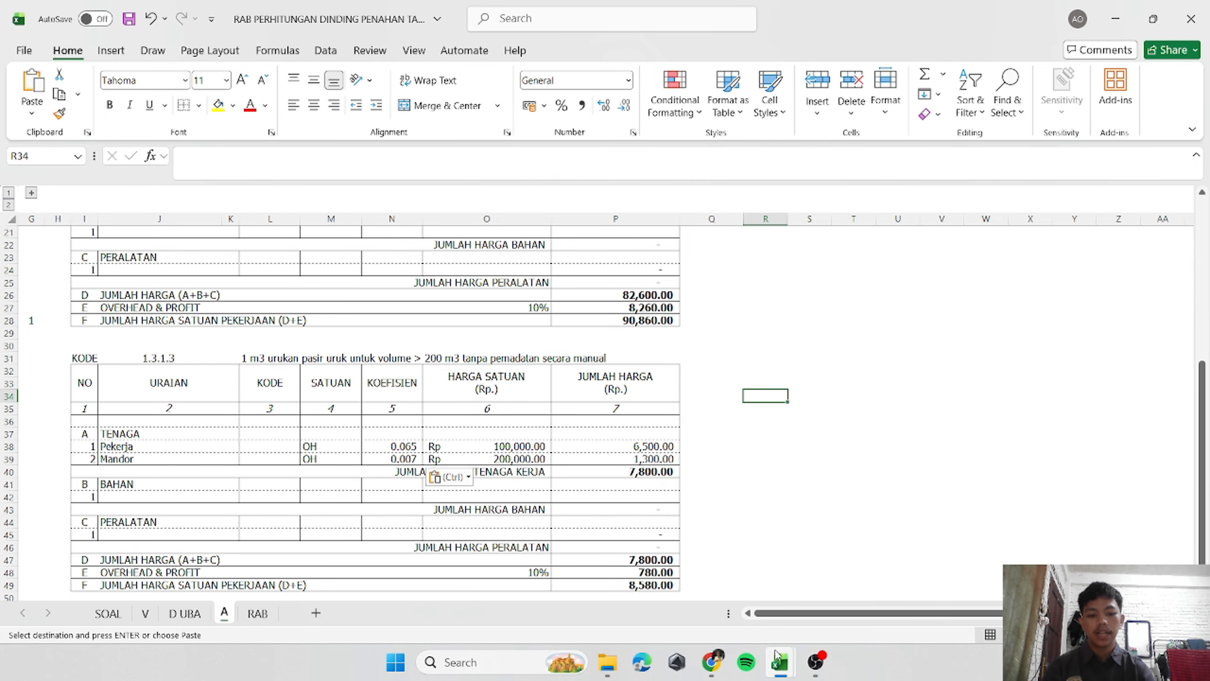
Check the material row of item 1.3.1.3 in the AHSP workbook and return to the RAB workbook.
{"action": "mouse_move", "coordinate": [790, 663]}
{"action": "left_click", "coordinate": [851, 619]}
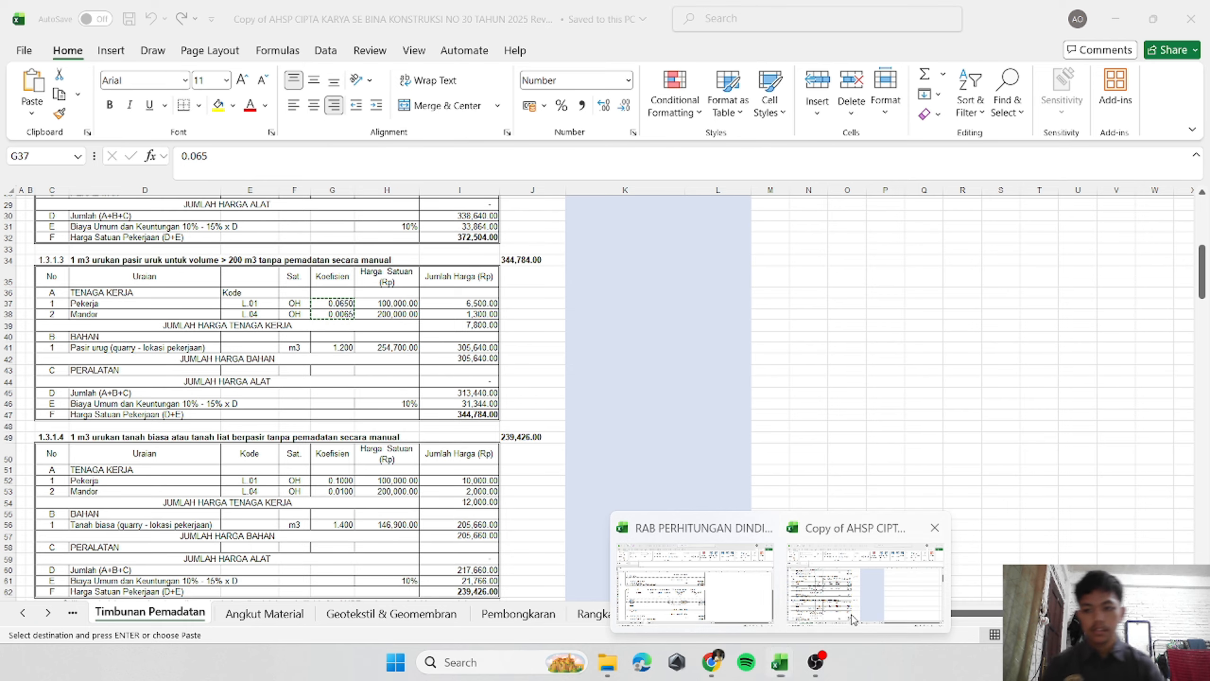
{"action": "left_click", "coordinate": [93, 362]}
{"action": "key", "text": "Escape"}
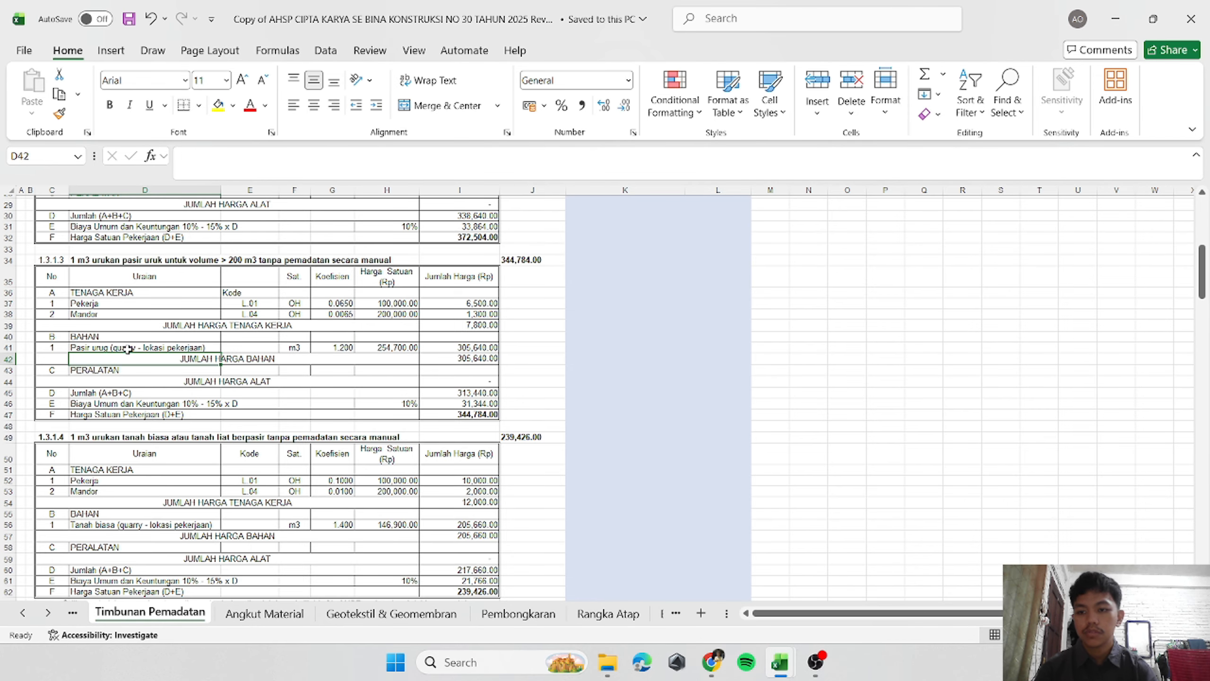
{"action": "mouse_move", "coordinate": [789, 664]}
{"action": "left_click", "coordinate": [709, 615]}
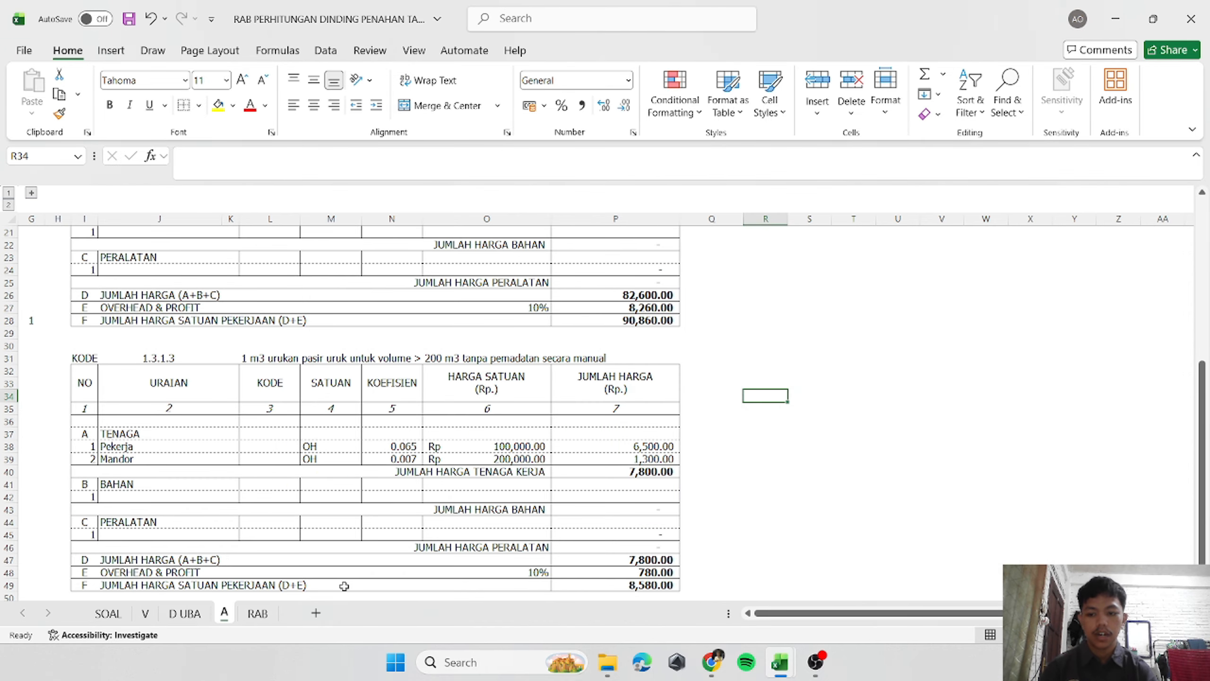
Copy the material name "Pasir urug (quarry - lokasi pekerjaan)" from the D UBA sheet and paste it as a value into J42 on sheet A.
{"action": "left_click", "coordinate": [184, 611]}
{"action": "left_click", "coordinate": [130, 510]}
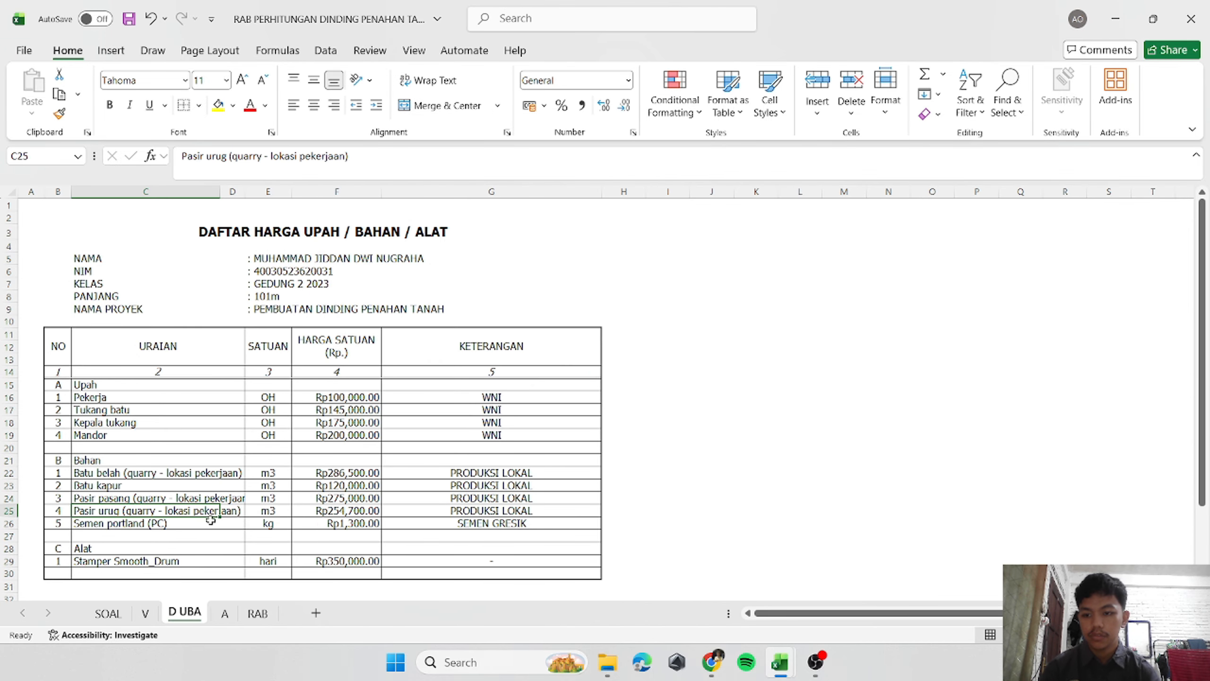
{"action": "key", "text": "ctrl+c"}
{"action": "key", "text": "ctrl+Page_Down"}
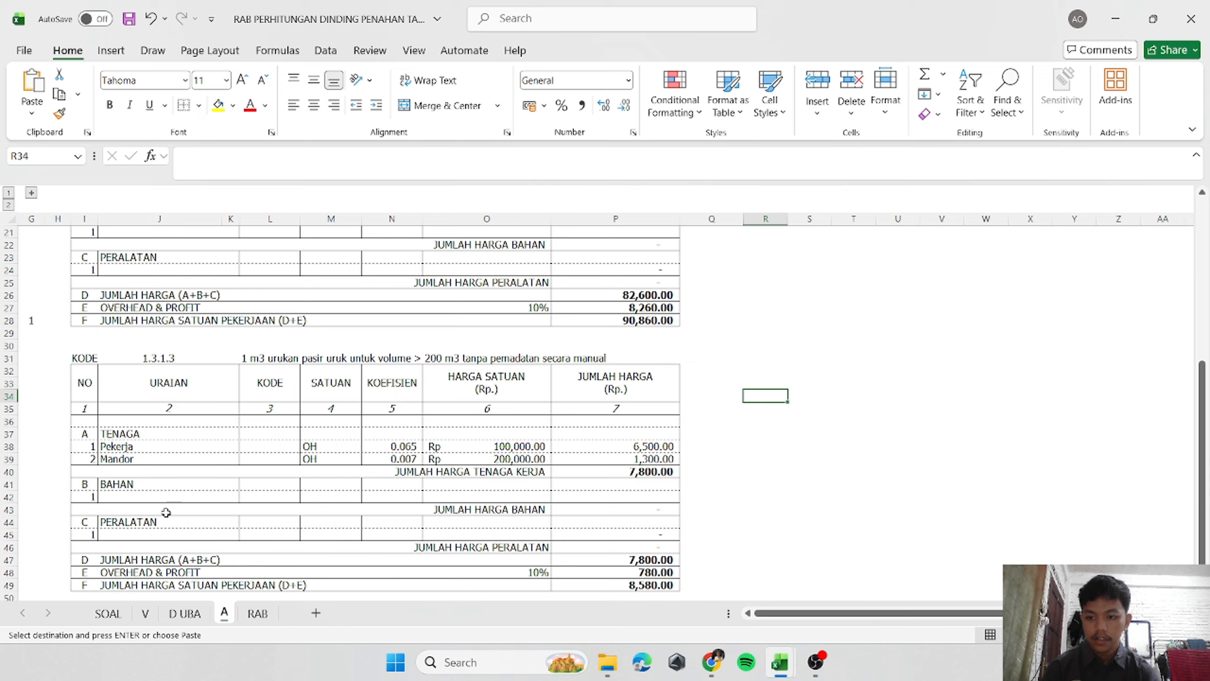
{"action": "right_click", "coordinate": [127, 495]}
{"action": "left_click", "coordinate": [185, 257]}
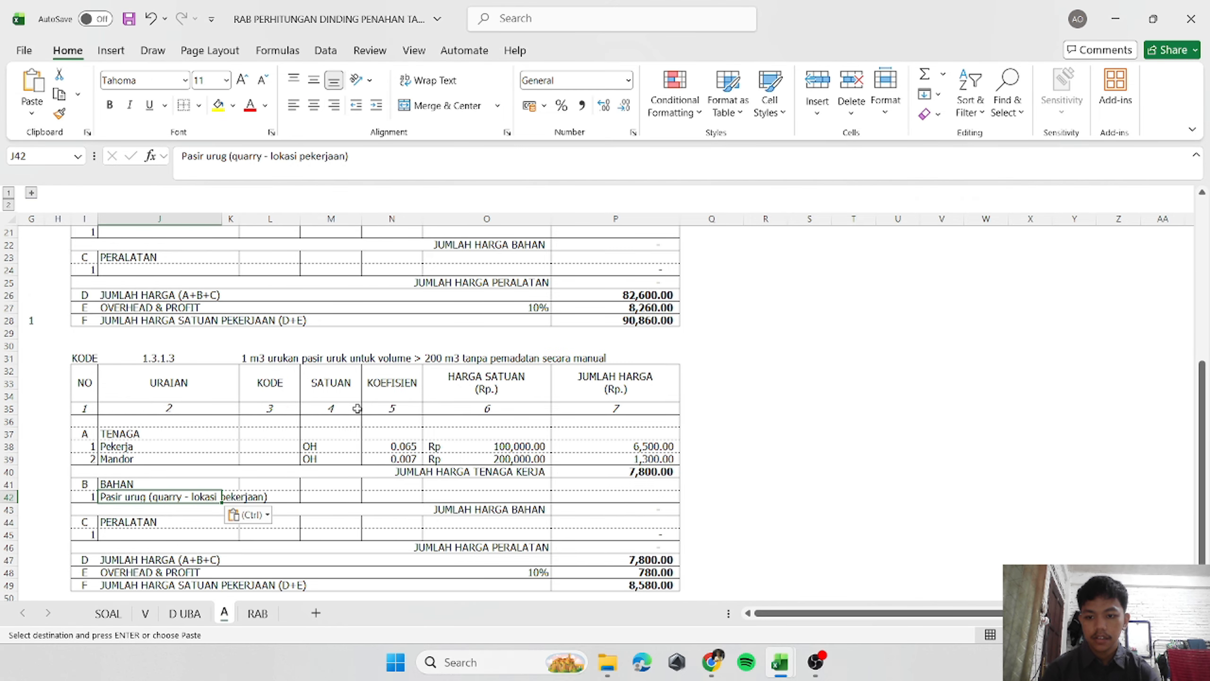
{"action": "left_click", "coordinate": [319, 534]}
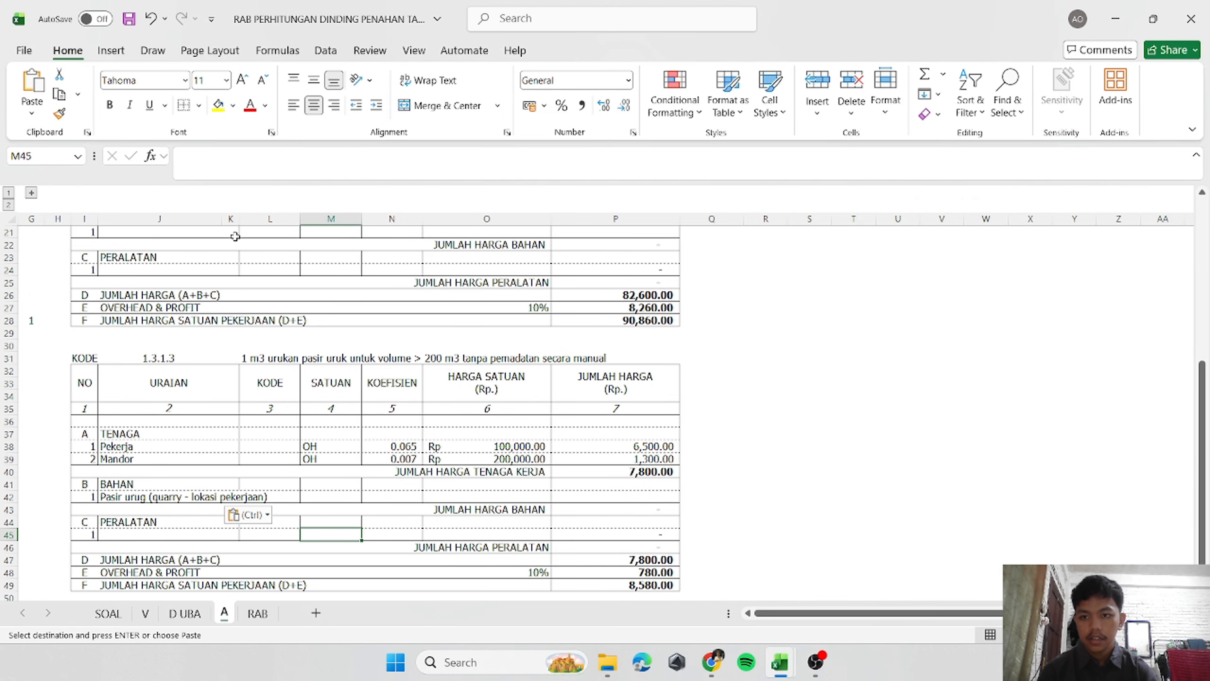
Wrap the text of the Pasir urug material name in cell J42.
{"action": "left_click", "coordinate": [152, 500]}
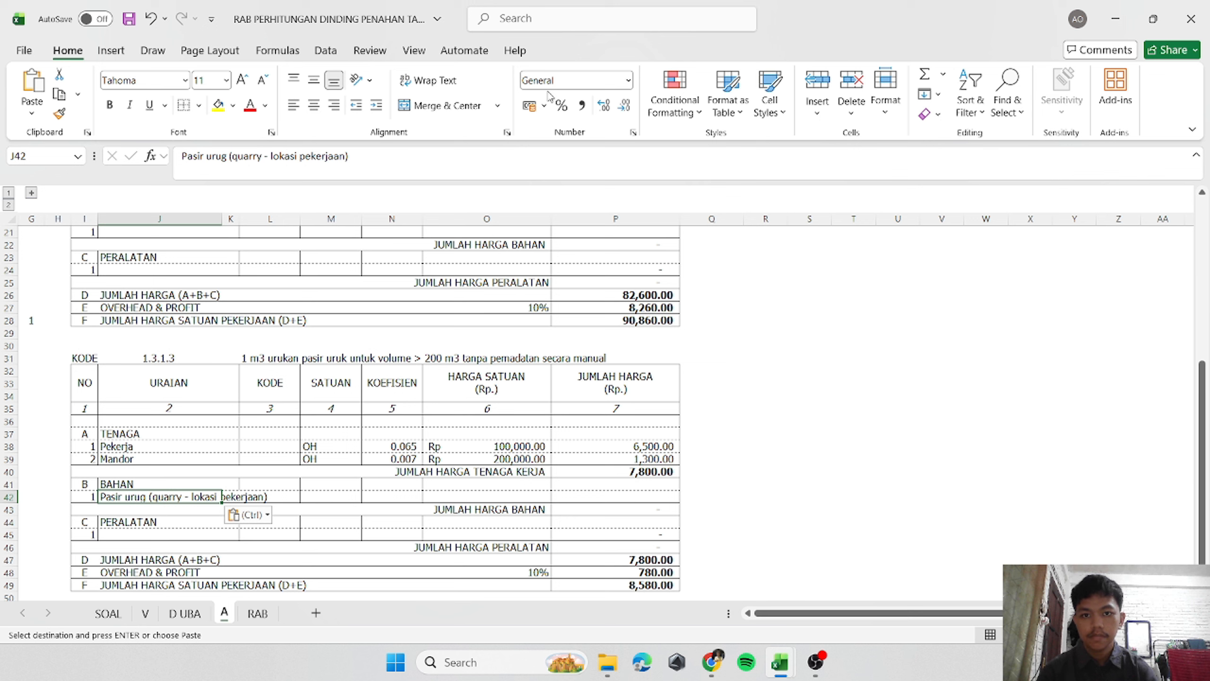
{"action": "left_click", "coordinate": [431, 80]}
{"action": "left_click", "coordinate": [815, 332]}
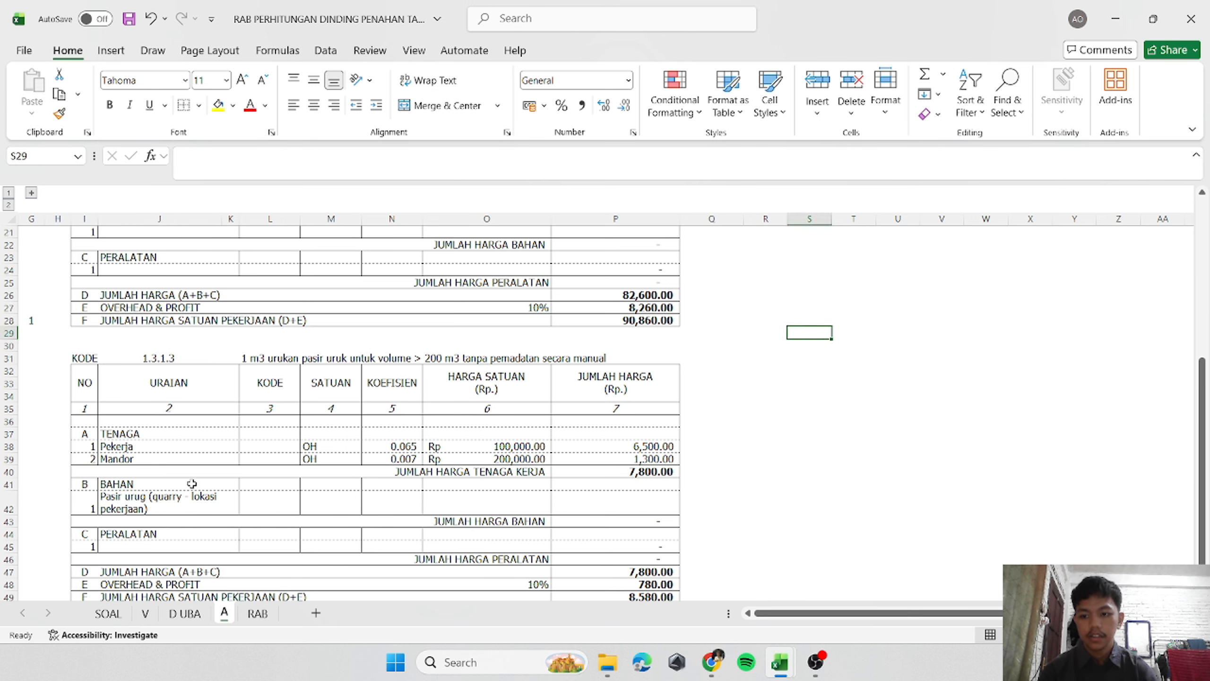
Middle-align the row number of the Pasir urug material in cell I42 vertically.
{"action": "left_click", "coordinate": [85, 502]}
{"action": "left_click", "coordinate": [313, 80]}
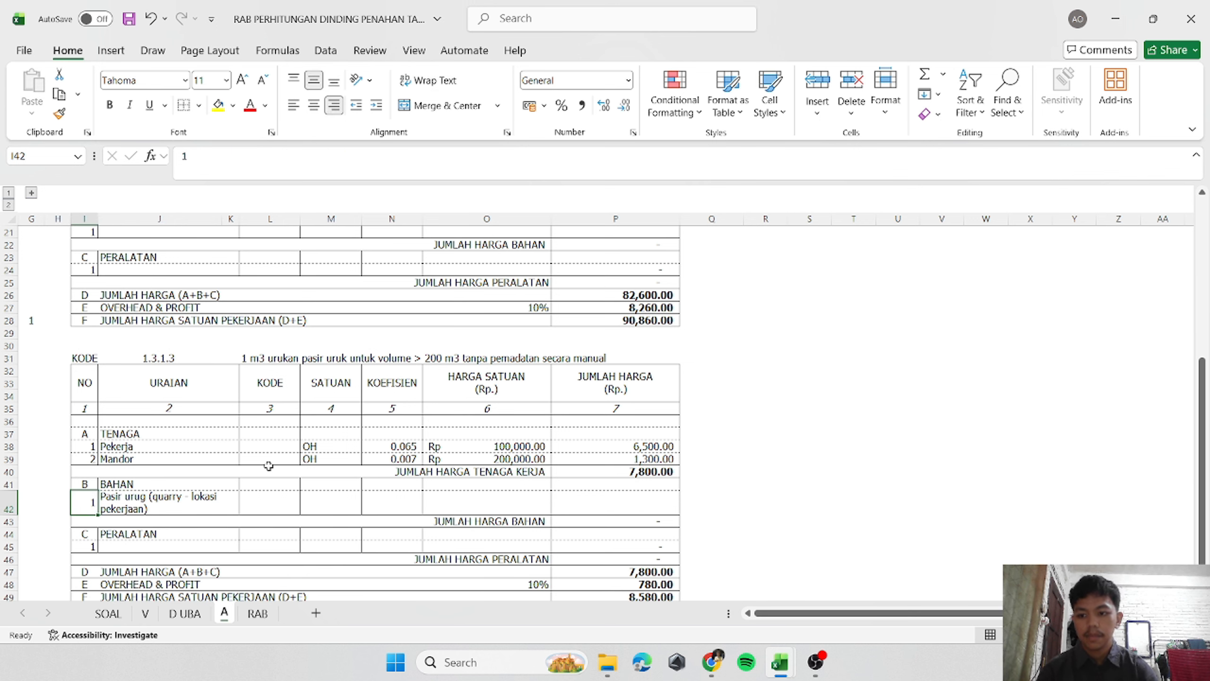
{"action": "left_click", "coordinate": [267, 503]}
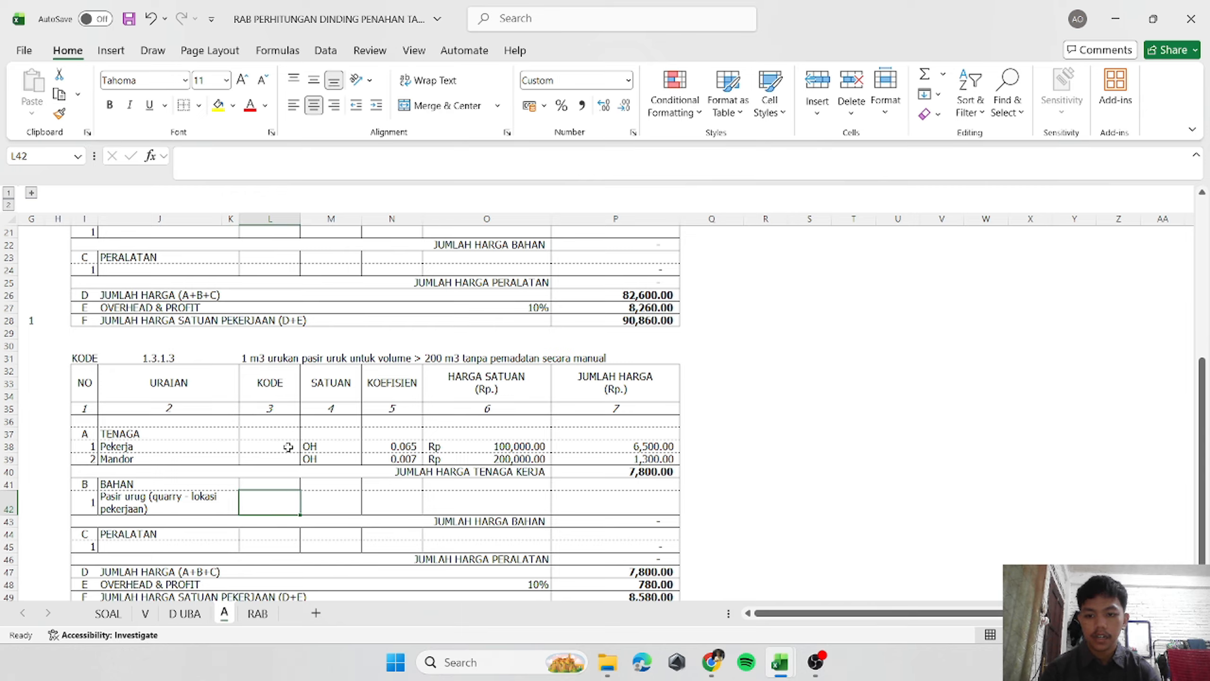
Copy the unit, coefficient and price cells M38:P38 of the Pekerja row and paste their formulas into M42:P42.
{"action": "left_click_drag", "start_coordinate": [312, 446], "coordinate": [582, 451]}
{"action": "key", "text": "ctrl+c"}
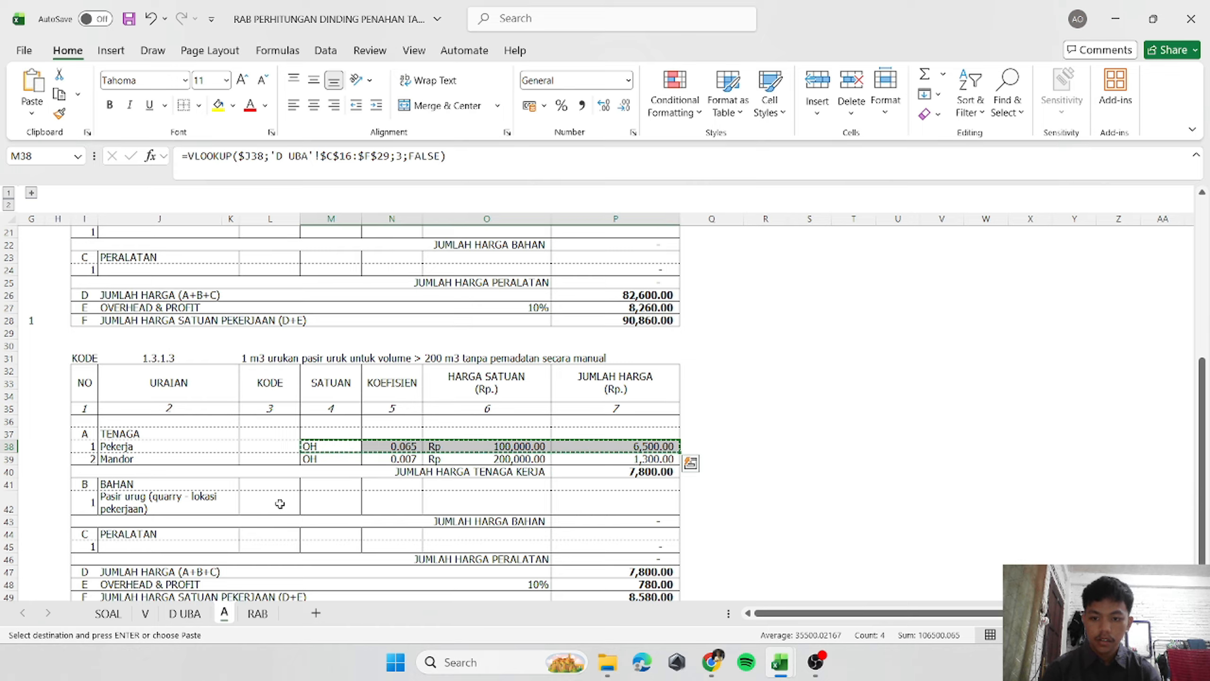
{"action": "left_click", "coordinate": [319, 497]}
{"action": "right_click", "coordinate": [319, 498]}
{"action": "left_click", "coordinate": [384, 246]}
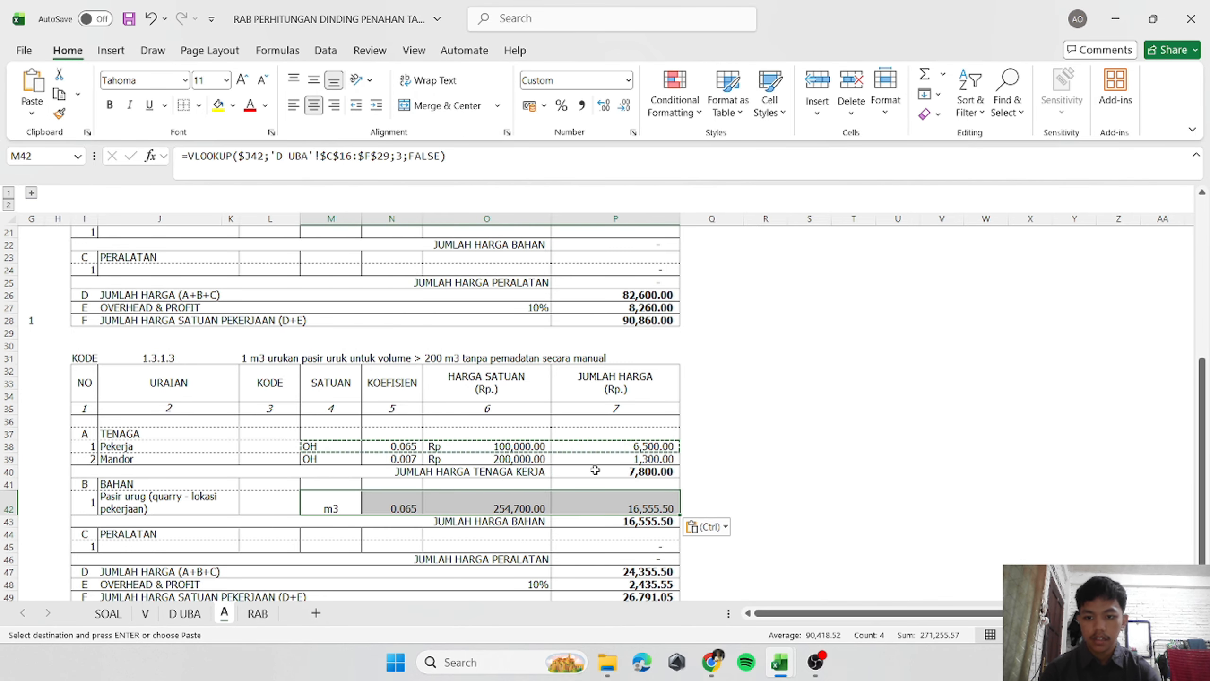
{"action": "left_click", "coordinate": [761, 448]}
{"action": "key", "text": "Escape"}
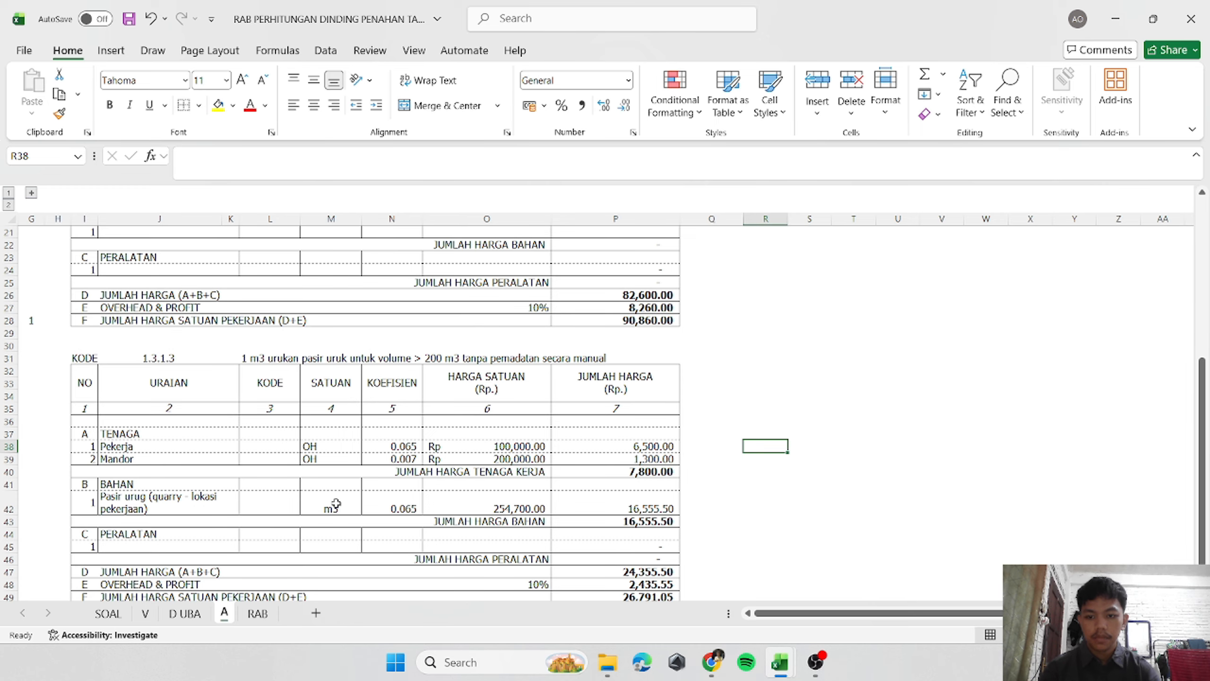
Middle-align the unit, coefficient and price cells M42:P42 of the Pasir urug row vertically.
{"action": "left_click_drag", "start_coordinate": [336, 503], "coordinate": [607, 507]}
{"action": "left_click", "coordinate": [313, 80]}
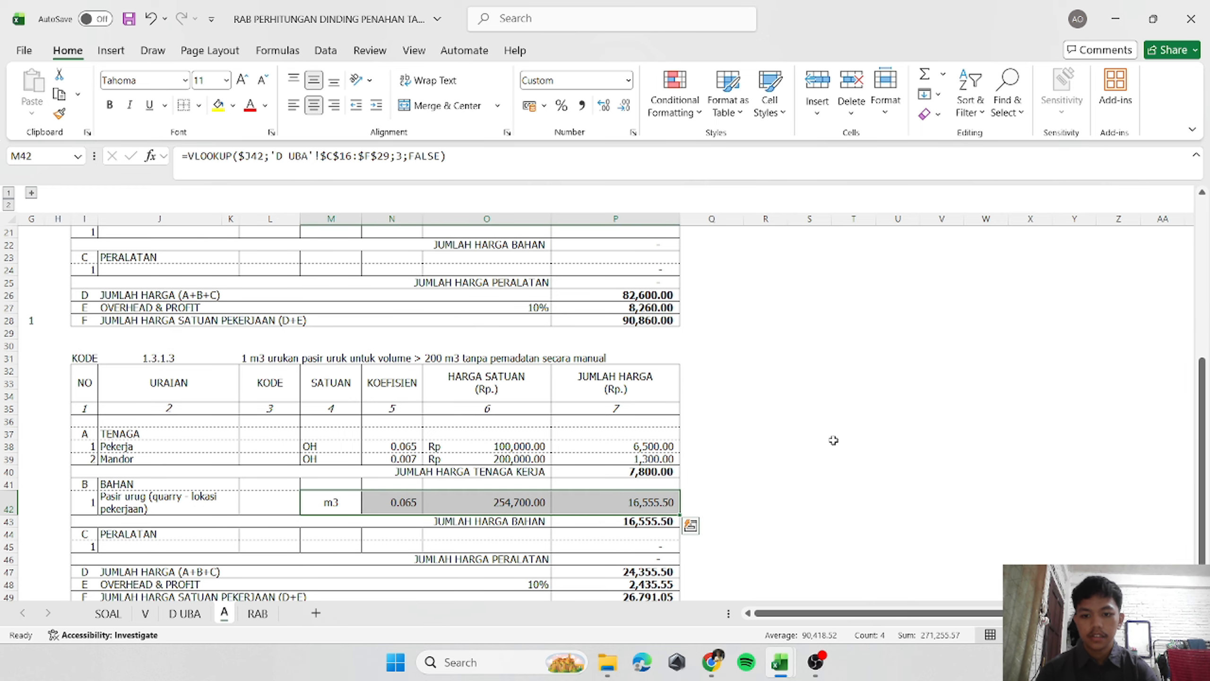
{"action": "left_click", "coordinate": [840, 459]}
Copy the Pasir urug coefficient 1.200 of item 1.3.1.3 from the AHSP workbook and paste it as a value into N42 on sheet A.
{"action": "mouse_move", "coordinate": [779, 663]}
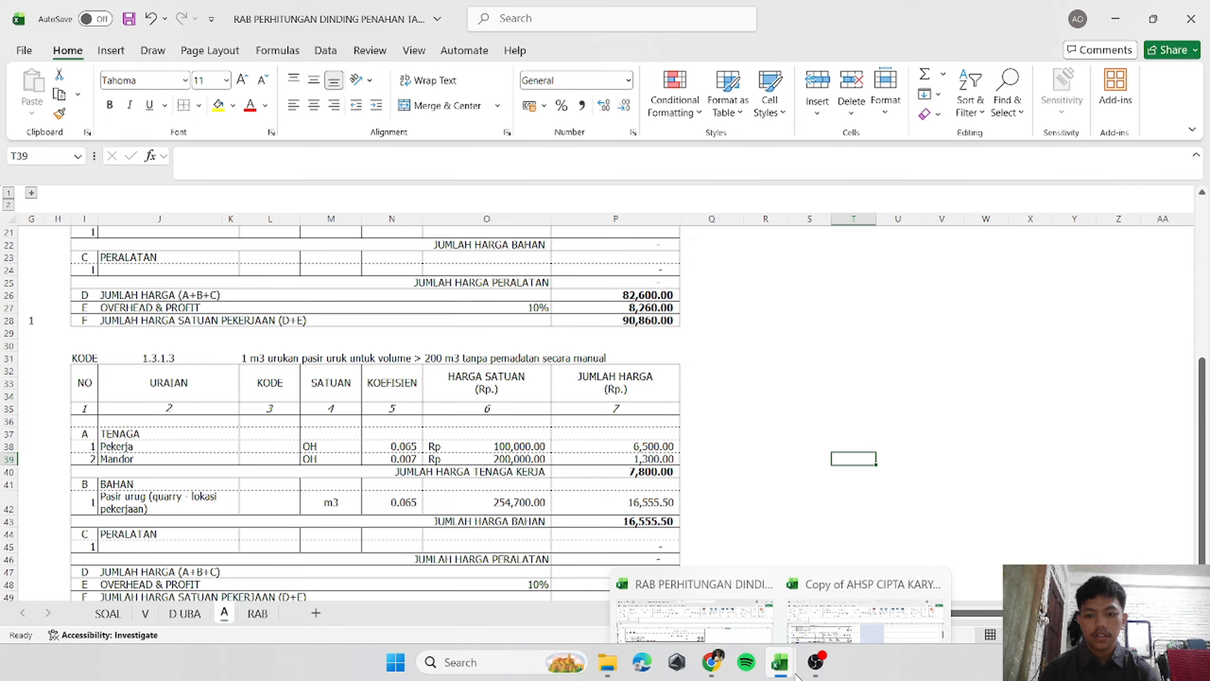
{"action": "left_click", "coordinate": [833, 599]}
{"action": "left_click", "coordinate": [344, 349]}
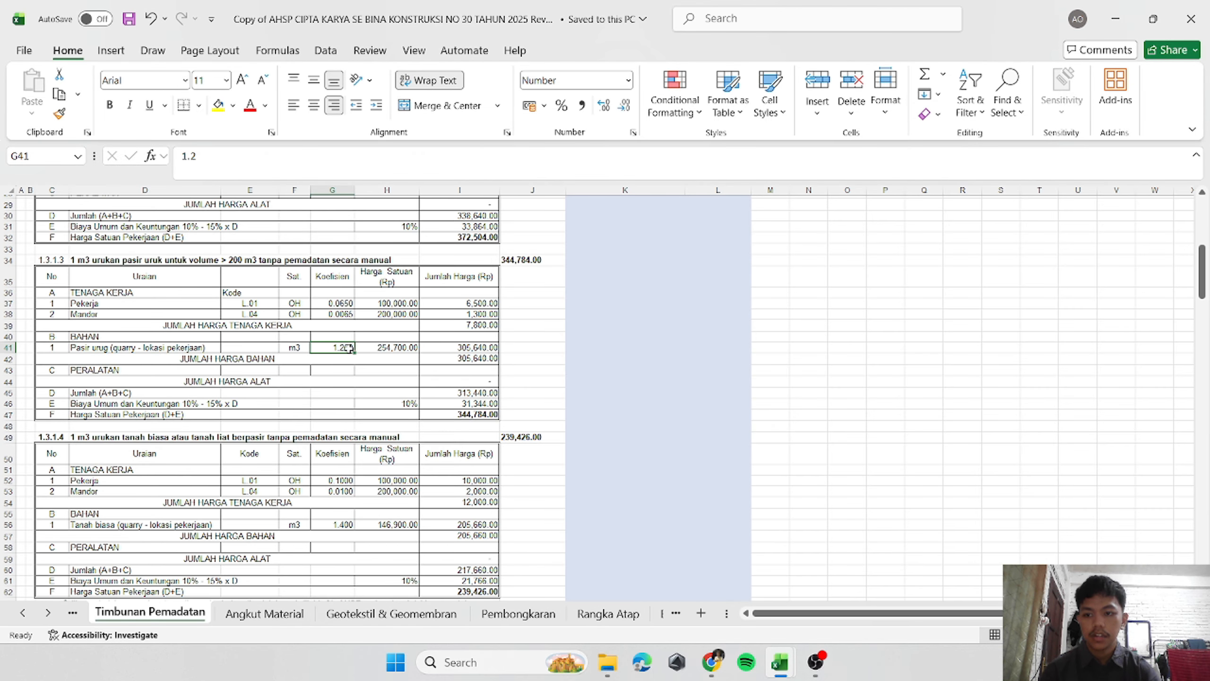
{"action": "key", "text": "ctrl+c"}
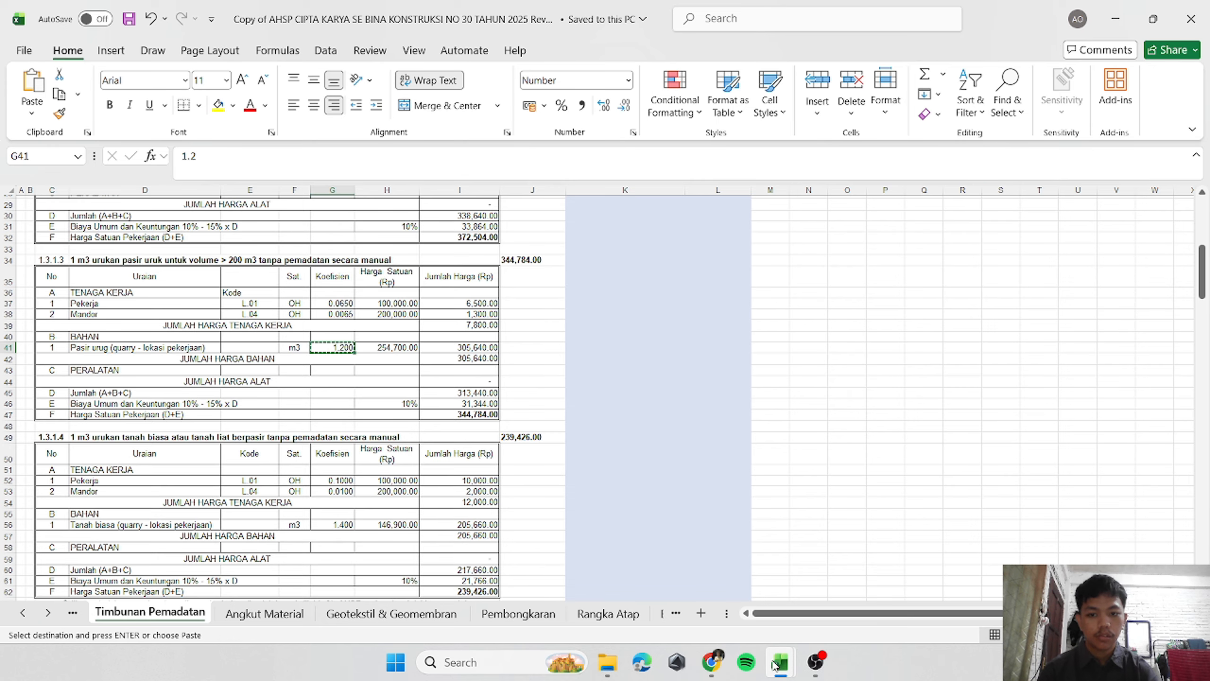
{"action": "mouse_move", "coordinate": [779, 663]}
{"action": "left_click", "coordinate": [700, 591]}
{"action": "left_click", "coordinate": [414, 501]}
{"action": "right_click", "coordinate": [414, 501]}
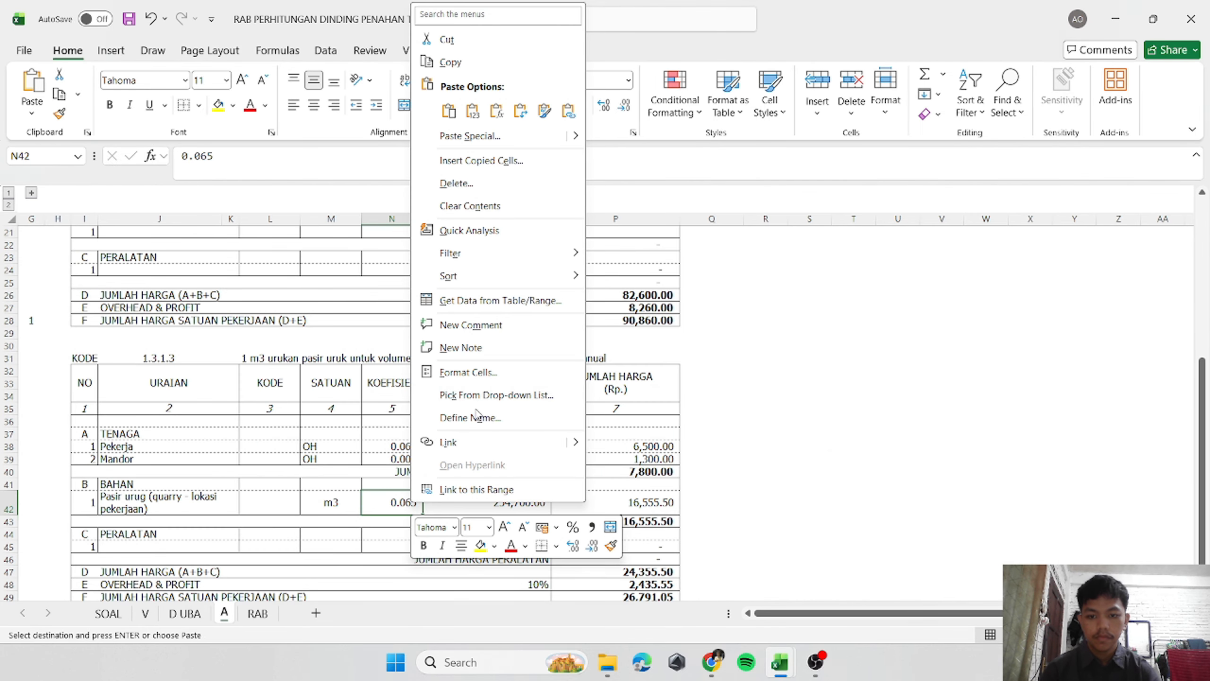
{"action": "left_click", "coordinate": [472, 111]}
{"action": "left_click", "coordinate": [821, 419]}
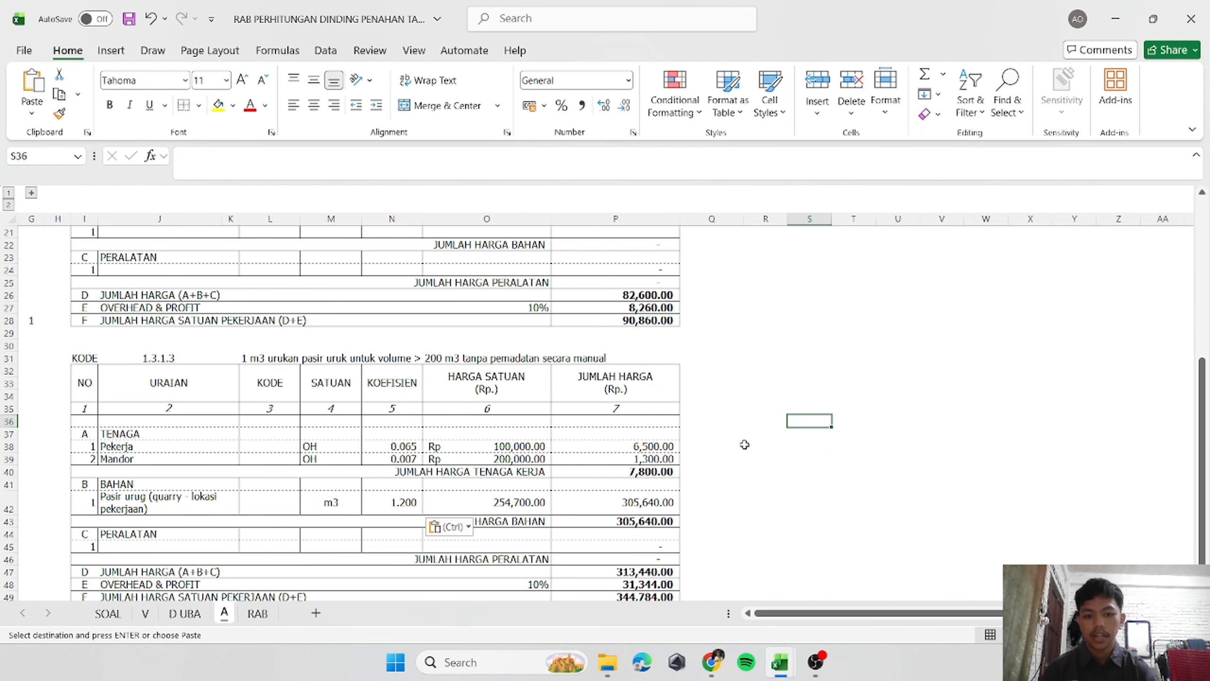
Link Q31 beside the item 1.3.1.3 title to the unit price total in P49 and enter the unit m3 in R31.
{"action": "scroll", "coordinate": [733, 441], "scroll_direction": "down", "scroll_amount": 1}
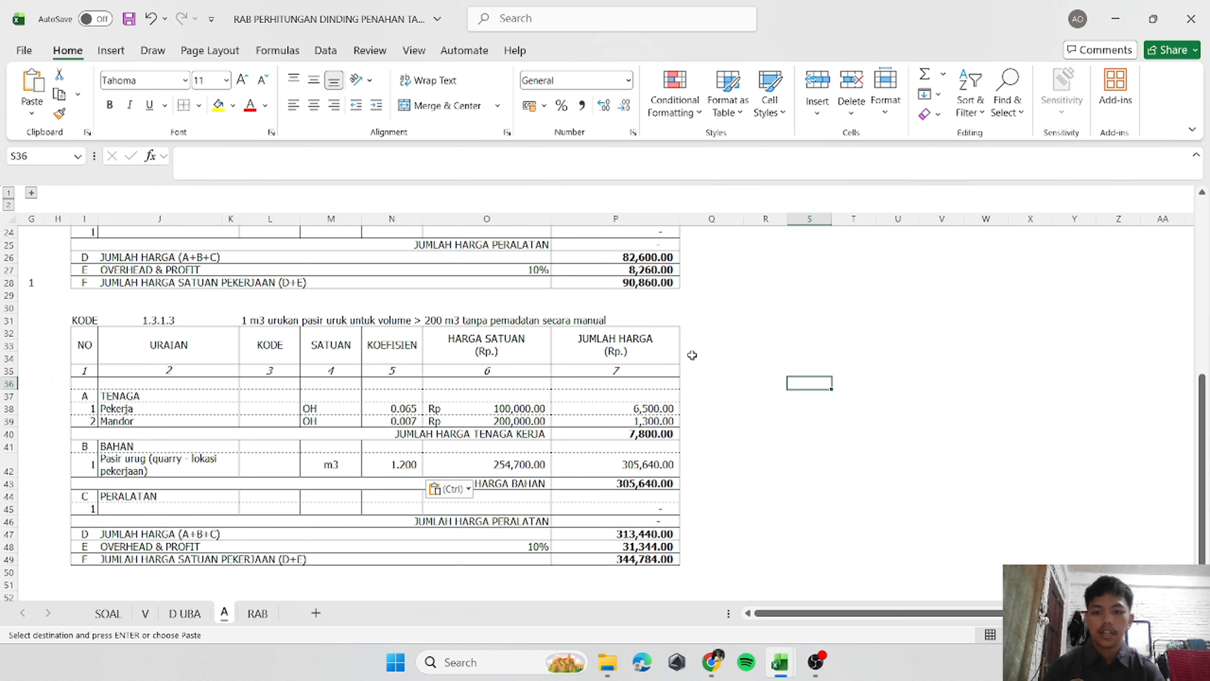
{"action": "left_click", "coordinate": [892, 420]}
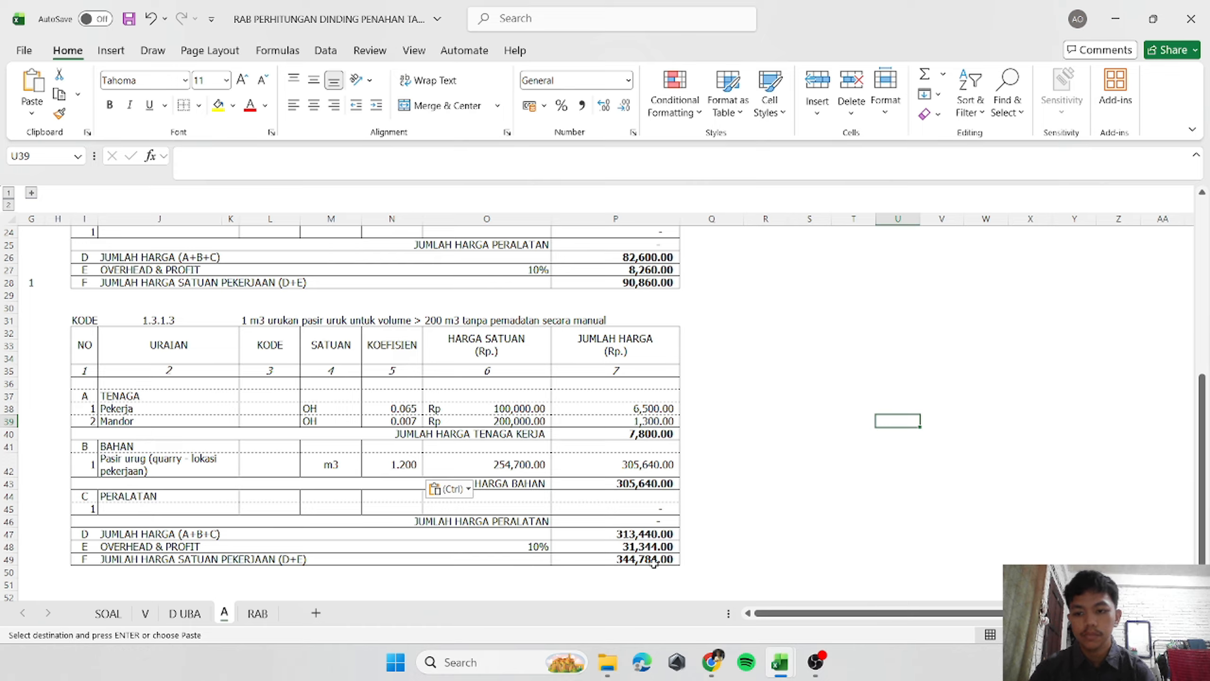
{"action": "left_click", "coordinate": [686, 323]}
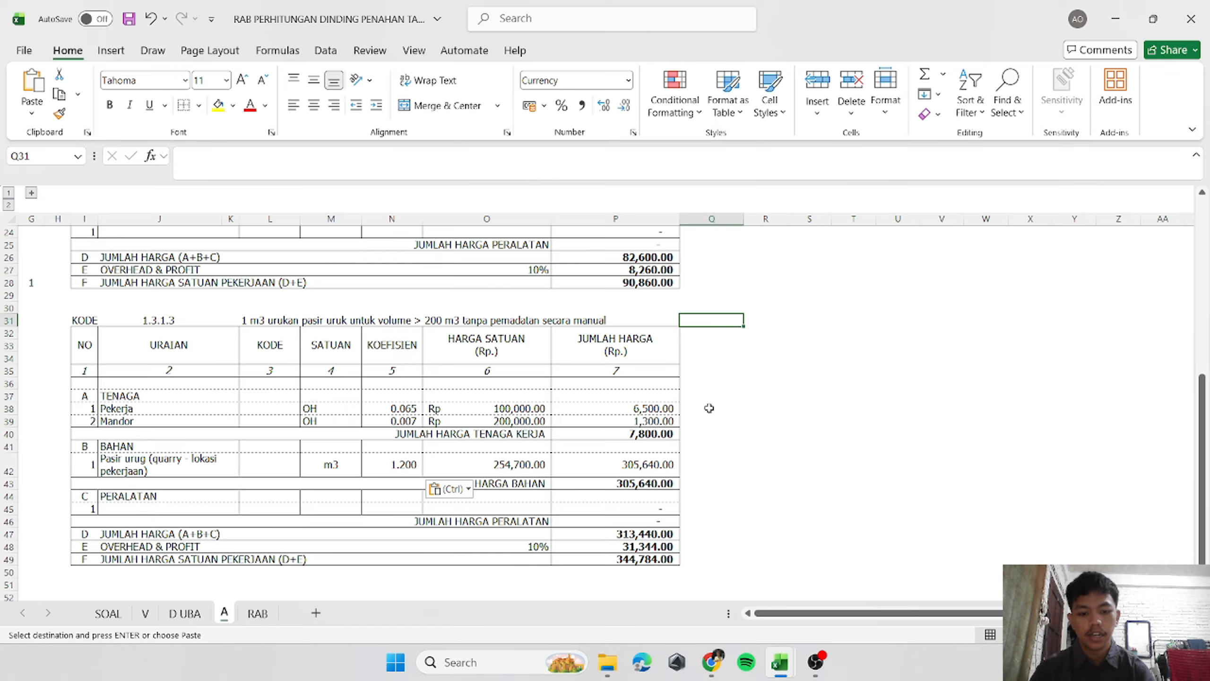
{"action": "key", "text": "Escape"}
{"action": "type", "text": "="}
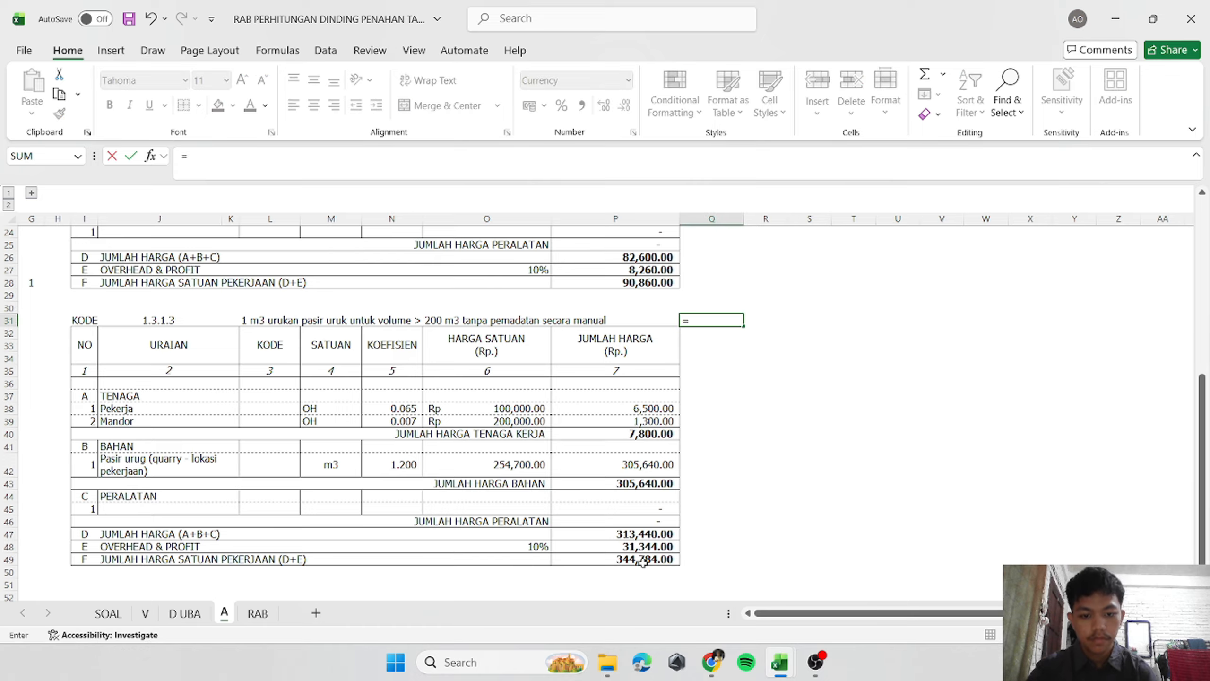
{"action": "left_click", "coordinate": [650, 559]}
{"action": "key", "text": "Return"}
{"action": "left_click", "coordinate": [754, 319]}
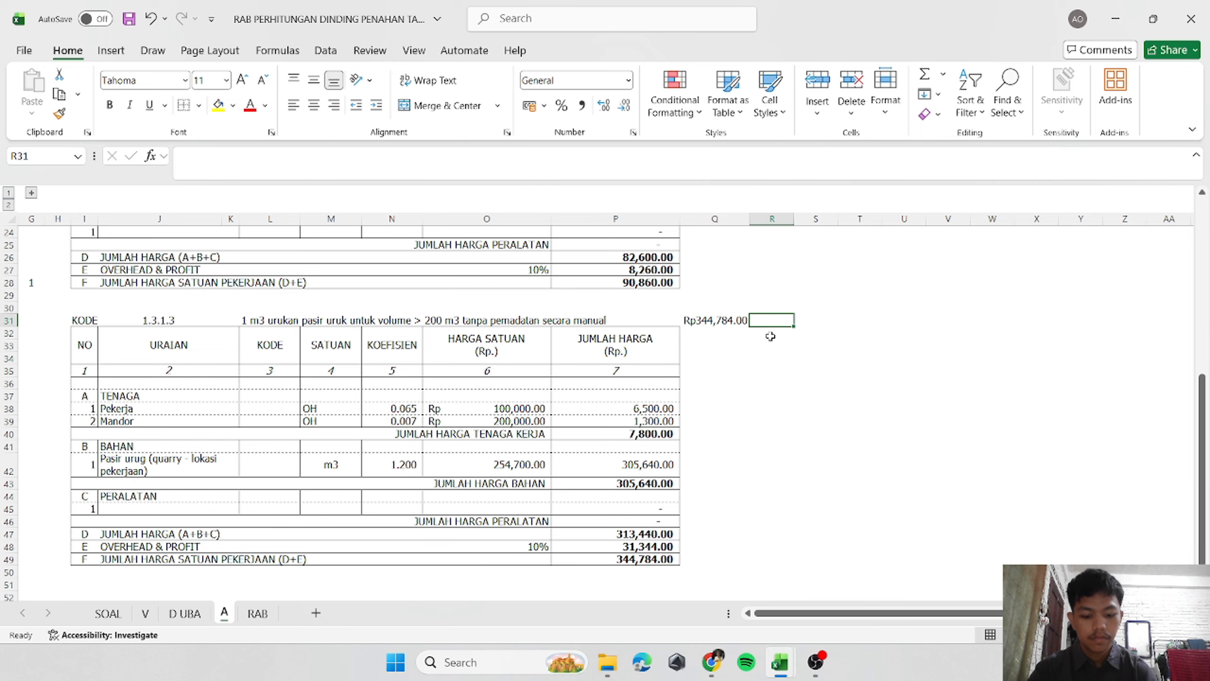
{"action": "type", "text": "m3"}
{"action": "key", "text": "Return"}
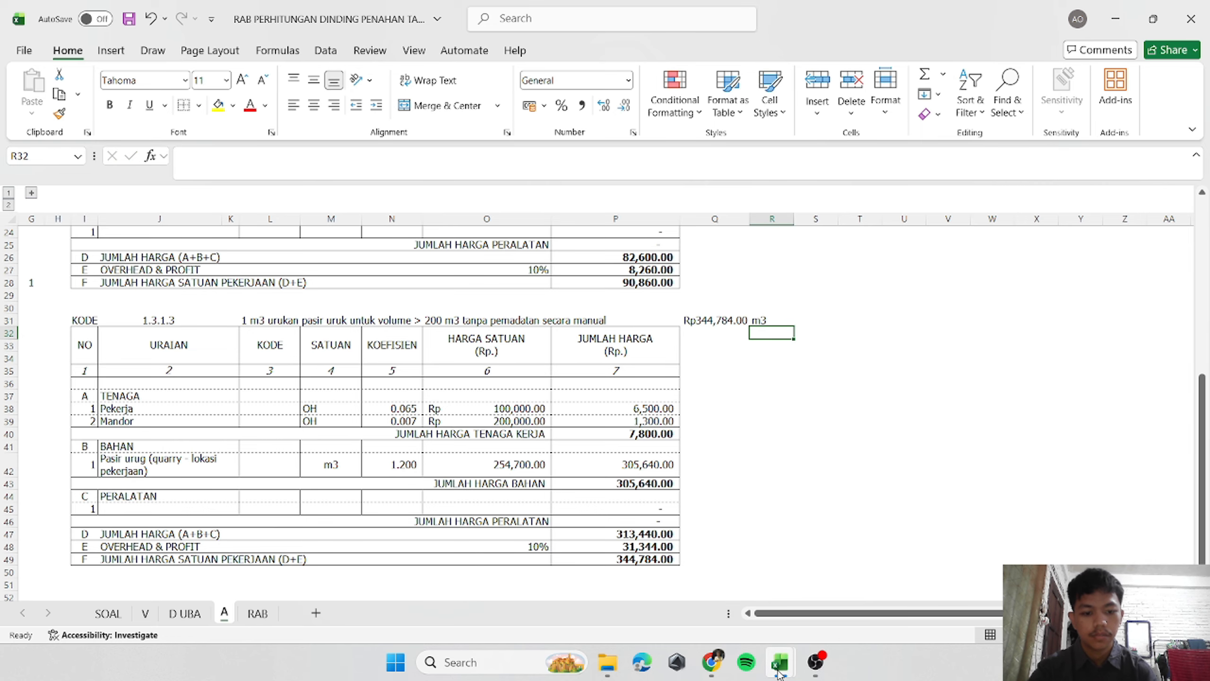
Check the SOAL and V sheets of the RAB workbook for the work item following sand fill and return to sheet A.
{"action": "mouse_move", "coordinate": [780, 672]}
{"action": "left_click", "coordinate": [860, 594]}
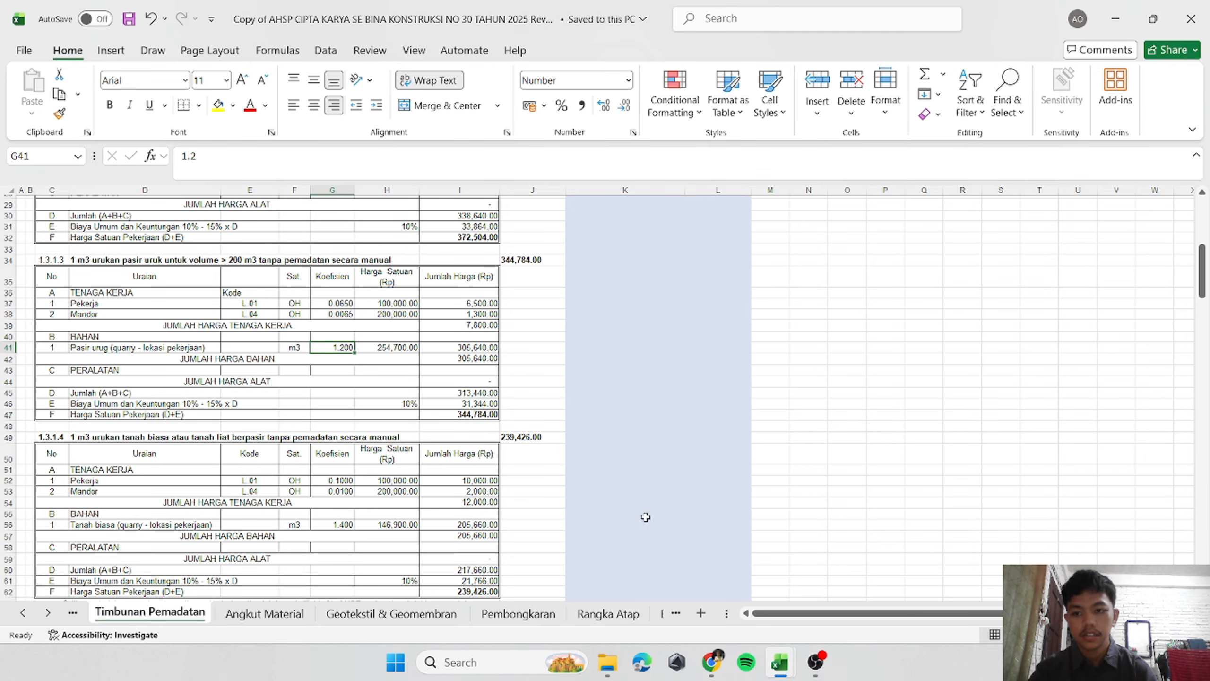
{"action": "left_click", "coordinate": [695, 594]}
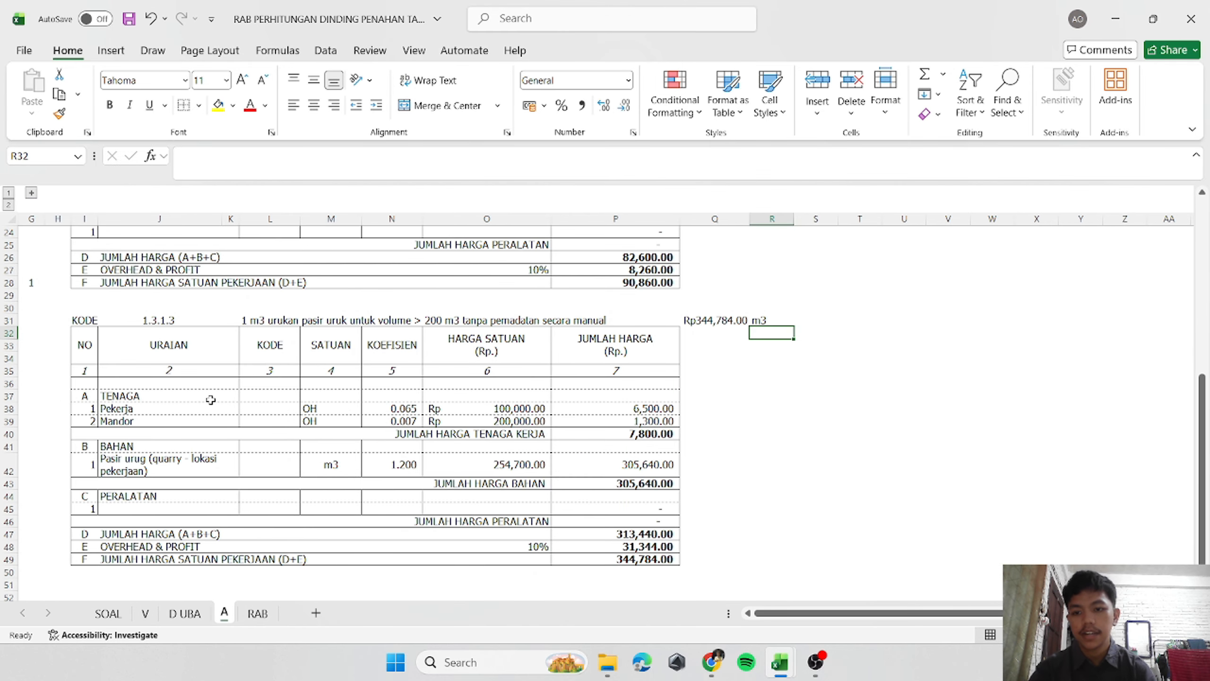
{"action": "left_click", "coordinate": [114, 615]}
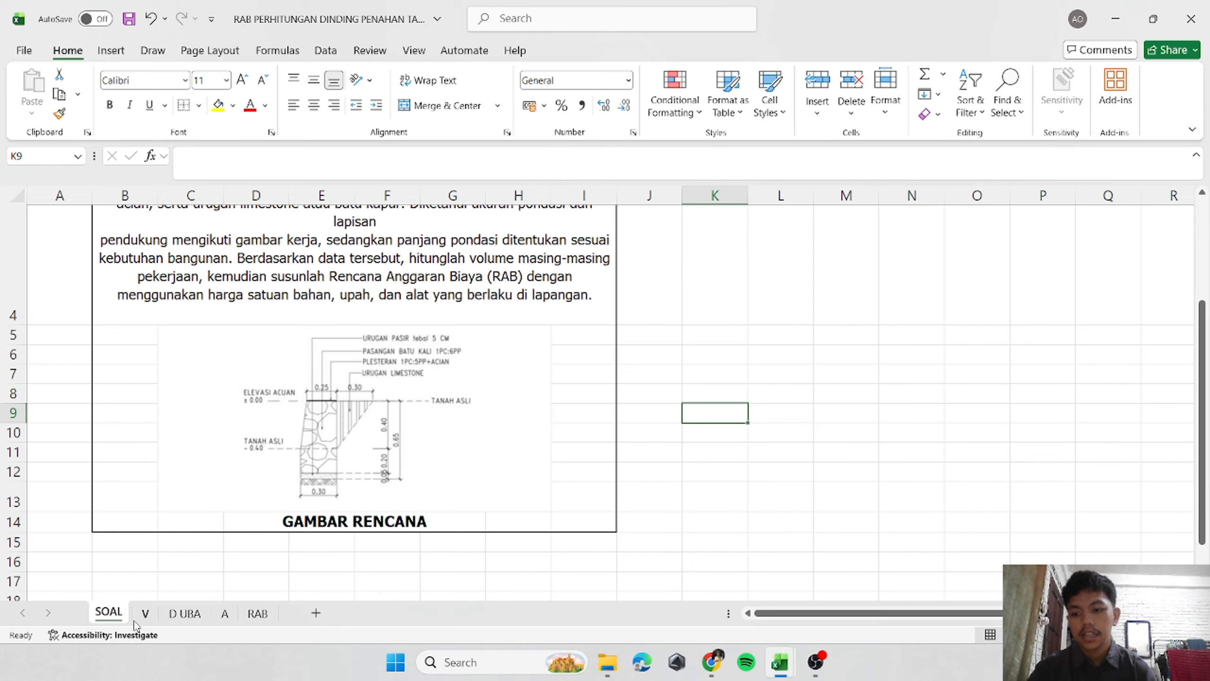
{"action": "left_click", "coordinate": [145, 614]}
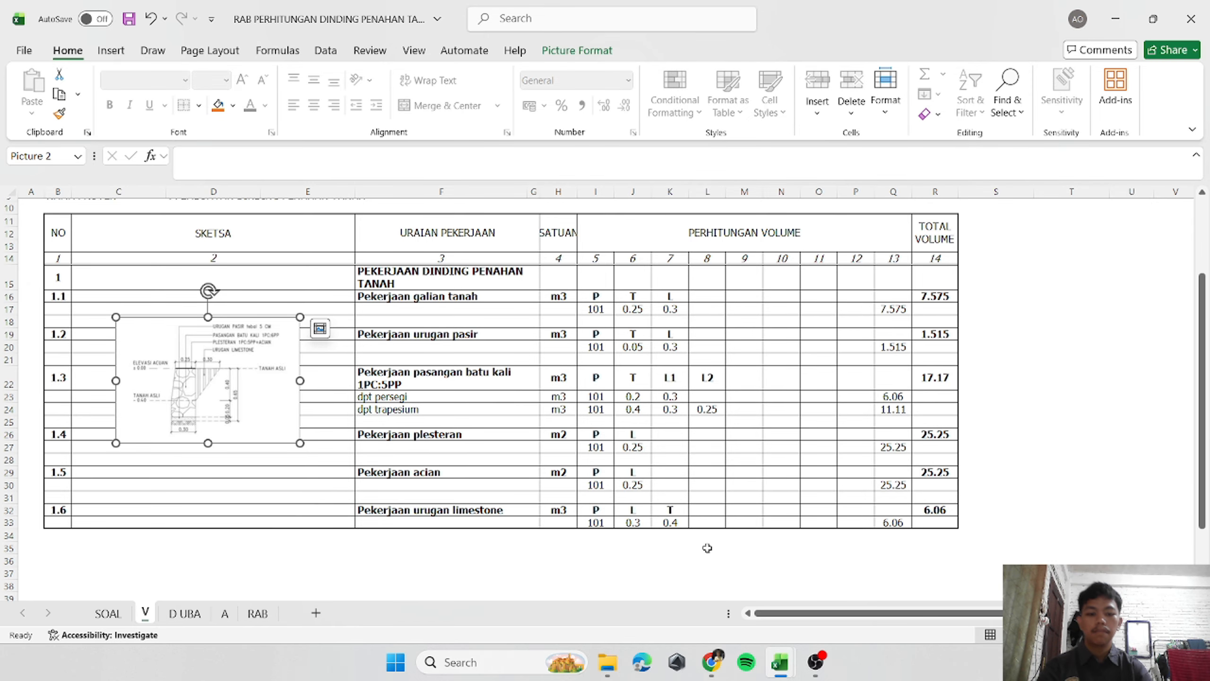
{"action": "left_click", "coordinate": [227, 615]}
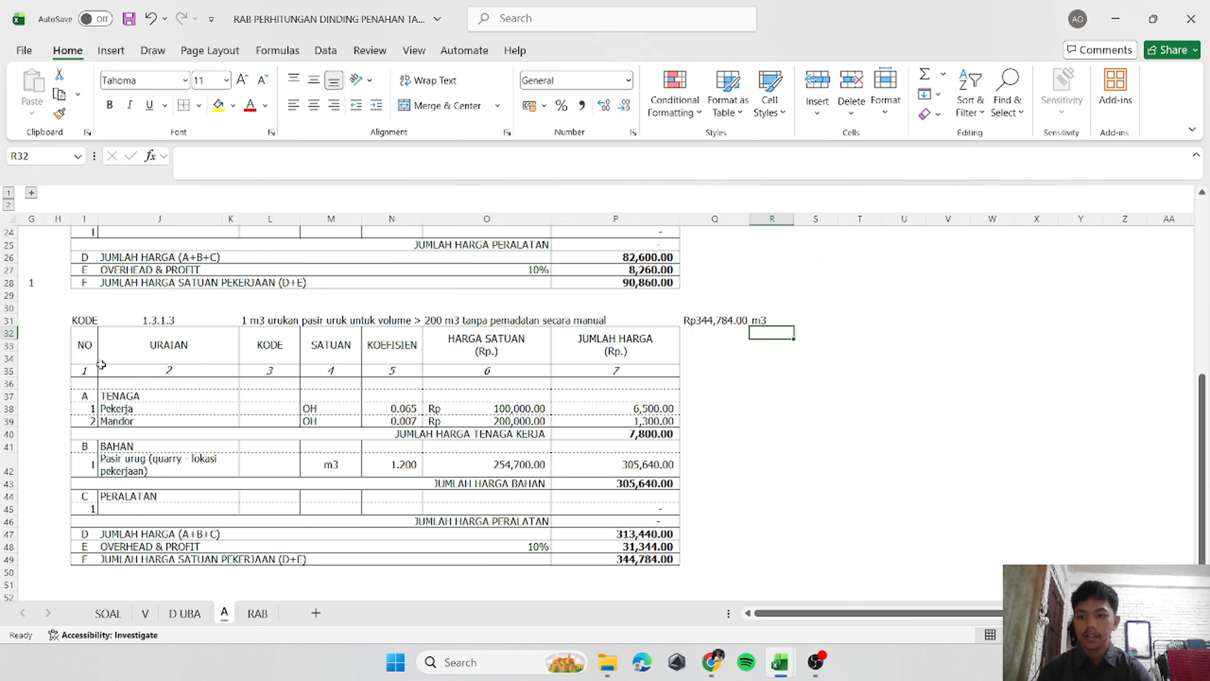
Copy the complete sand fill analysis block I31:R49 and paste it below, starting at cell I52.
{"action": "mouse_move", "coordinate": [85, 325]}
{"action": "left_mouse_down"}
{"action": "mouse_move", "coordinate": [666, 472]}
{"action": "mouse_move", "coordinate": [719, 557]}
{"action": "mouse_move", "coordinate": [759, 559]}
{"action": "left_mouse_up"}
{"action": "key", "text": "ctrl+c"}
{"action": "scroll", "coordinate": [758, 557], "scroll_direction": "down", "scroll_amount": 4}
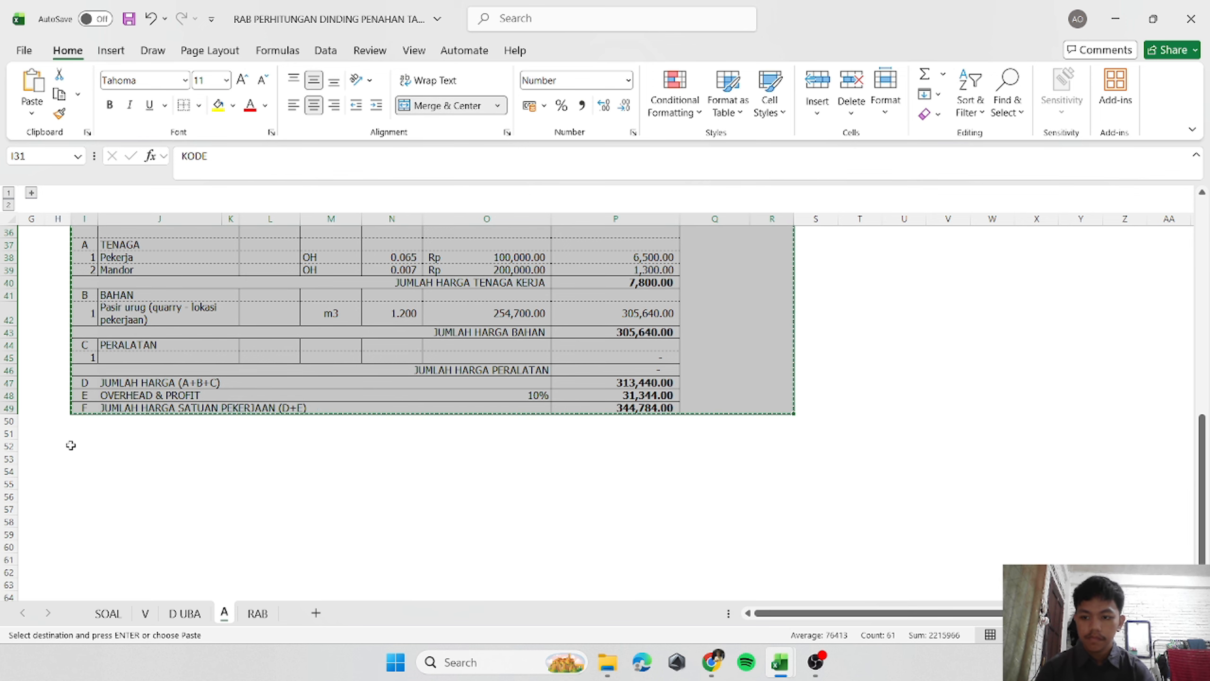
{"action": "left_click", "coordinate": [85, 433]}
{"action": "key", "text": "Down"}
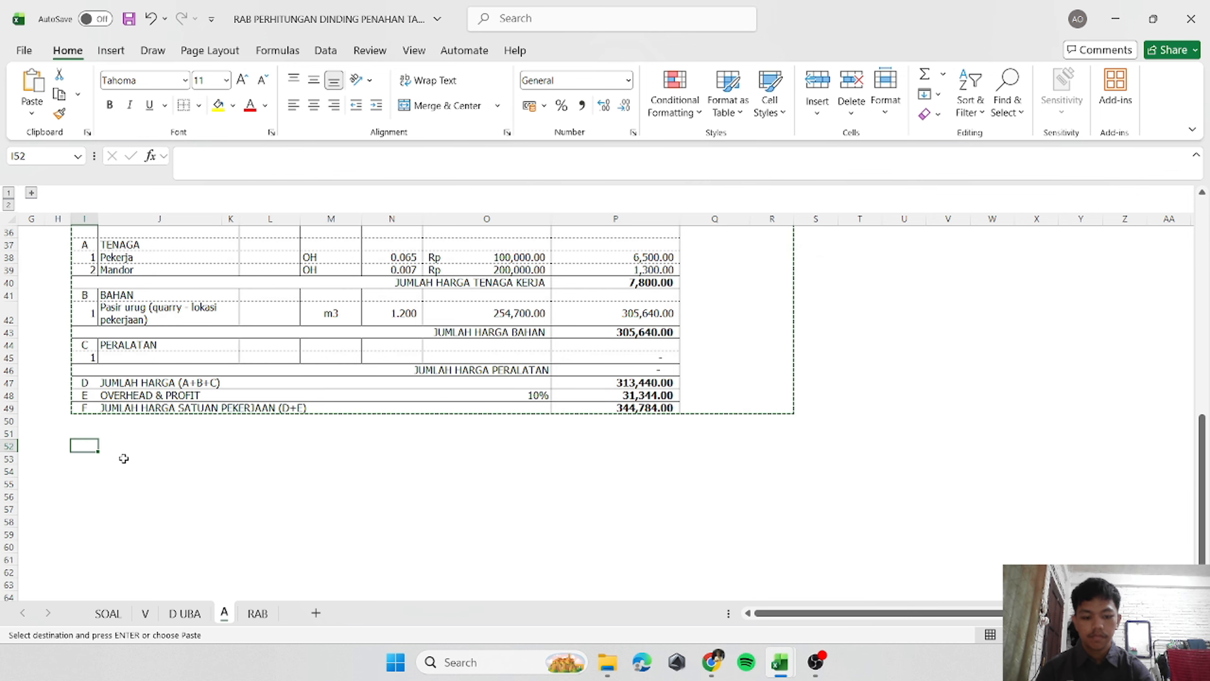
{"action": "key", "text": "Return"}
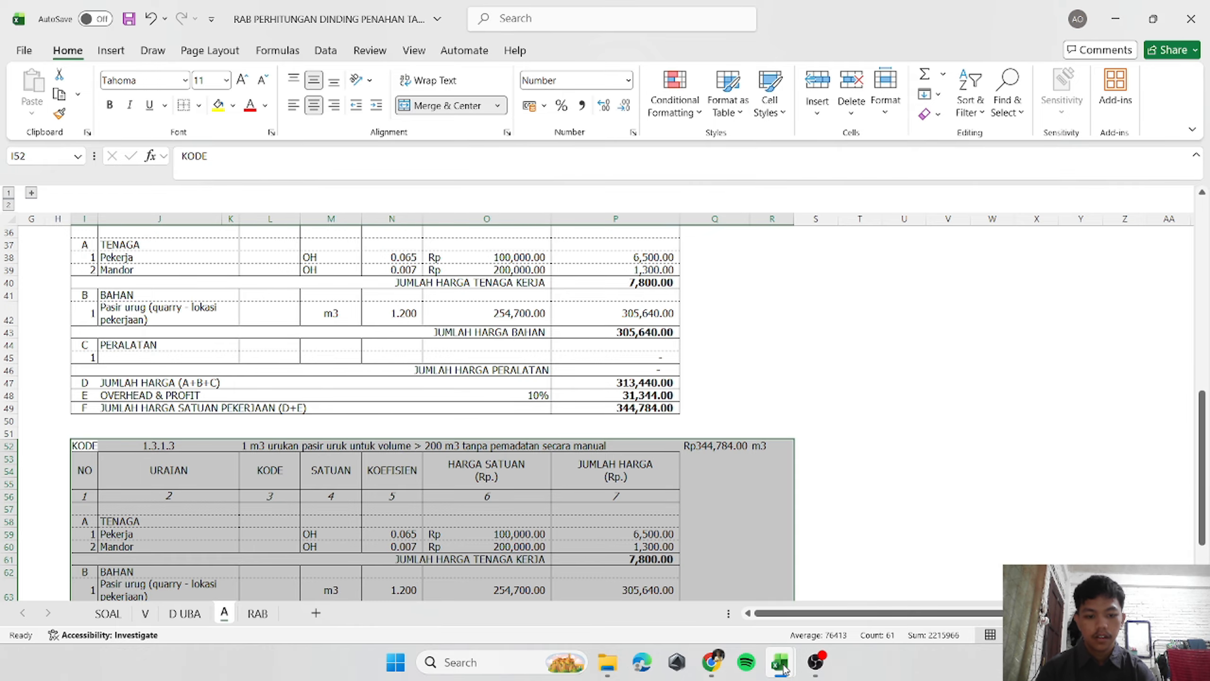
Open the Pondasi sheet in the AHSP workbook and look through the stone foundation items for the matching mortar mix.
{"action": "mouse_move", "coordinate": [781, 662]}
{"action": "left_click", "coordinate": [872, 579]}
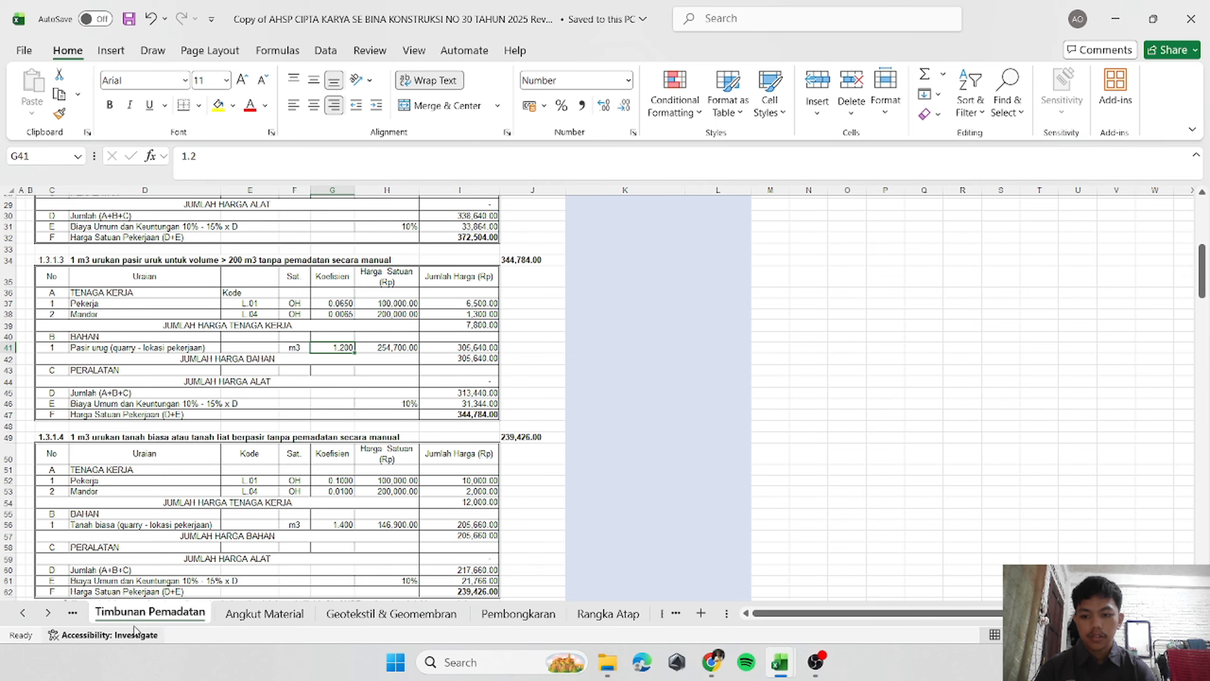
{"action": "left_click", "coordinate": [46, 613]}
{"action": "left_click", "coordinate": [44, 613]}
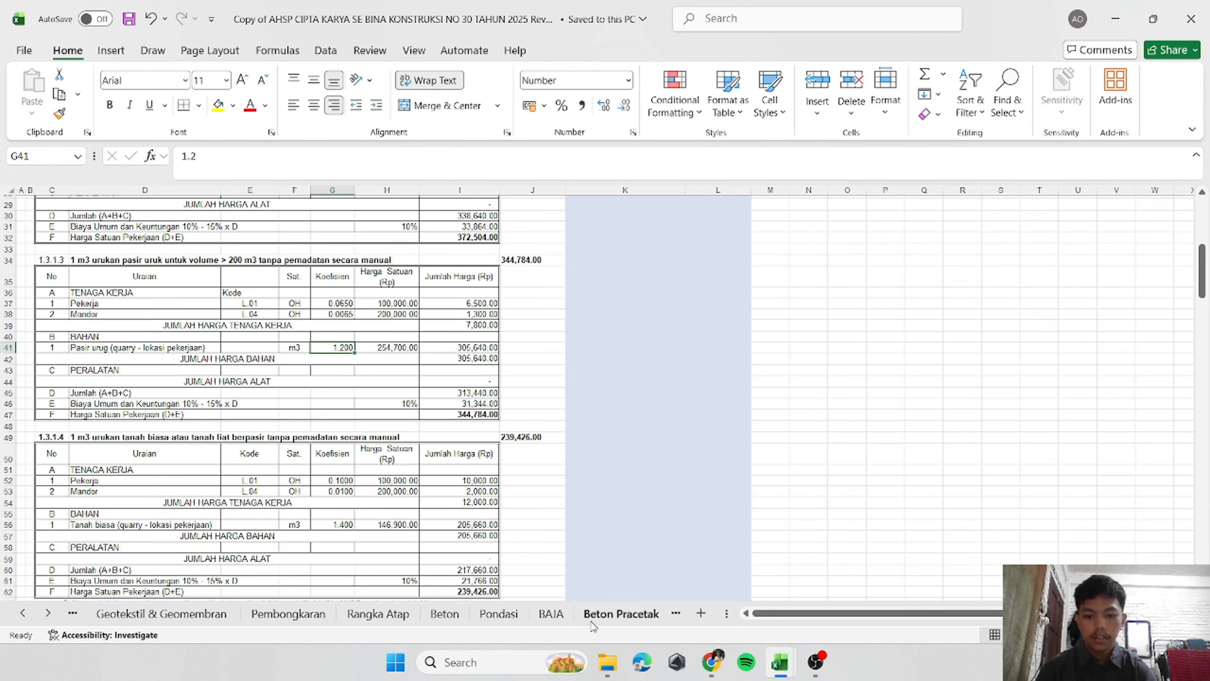
{"action": "left_click", "coordinate": [498, 613]}
{"action": "left_click", "coordinate": [639, 463]}
{"action": "scroll", "coordinate": [626, 448], "scroll_direction": "down", "scroll_amount": 6}
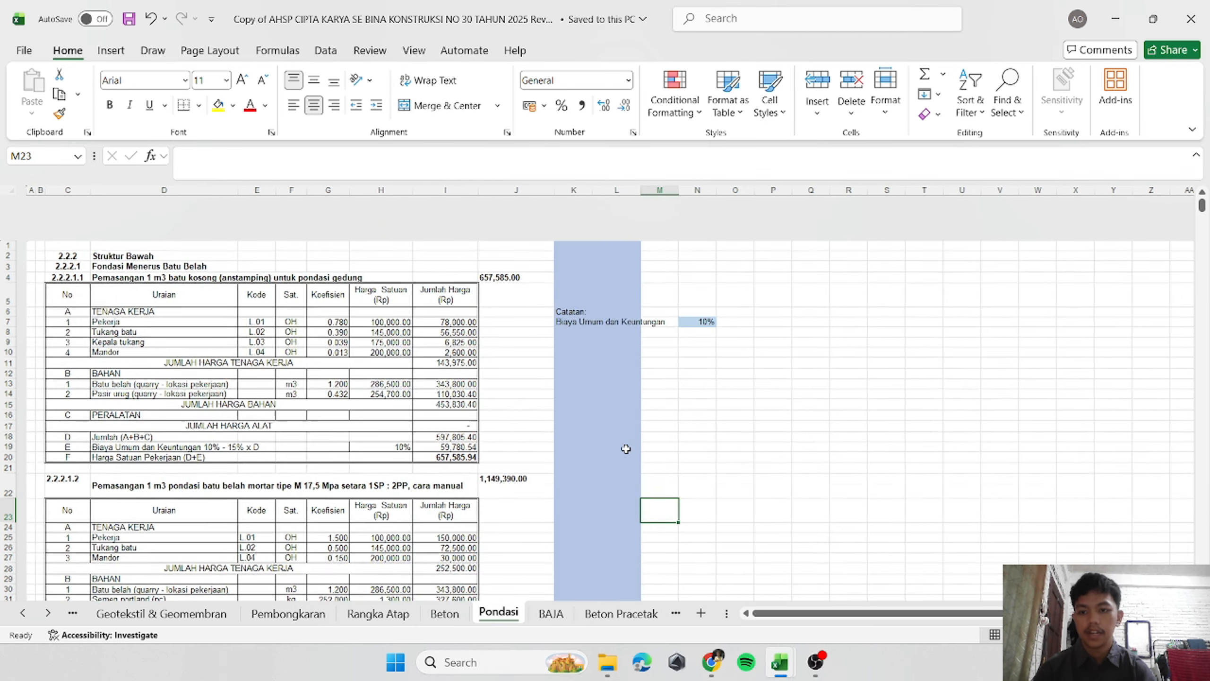
{"action": "scroll", "coordinate": [625, 449], "scroll_direction": "down", "scroll_amount": 8}
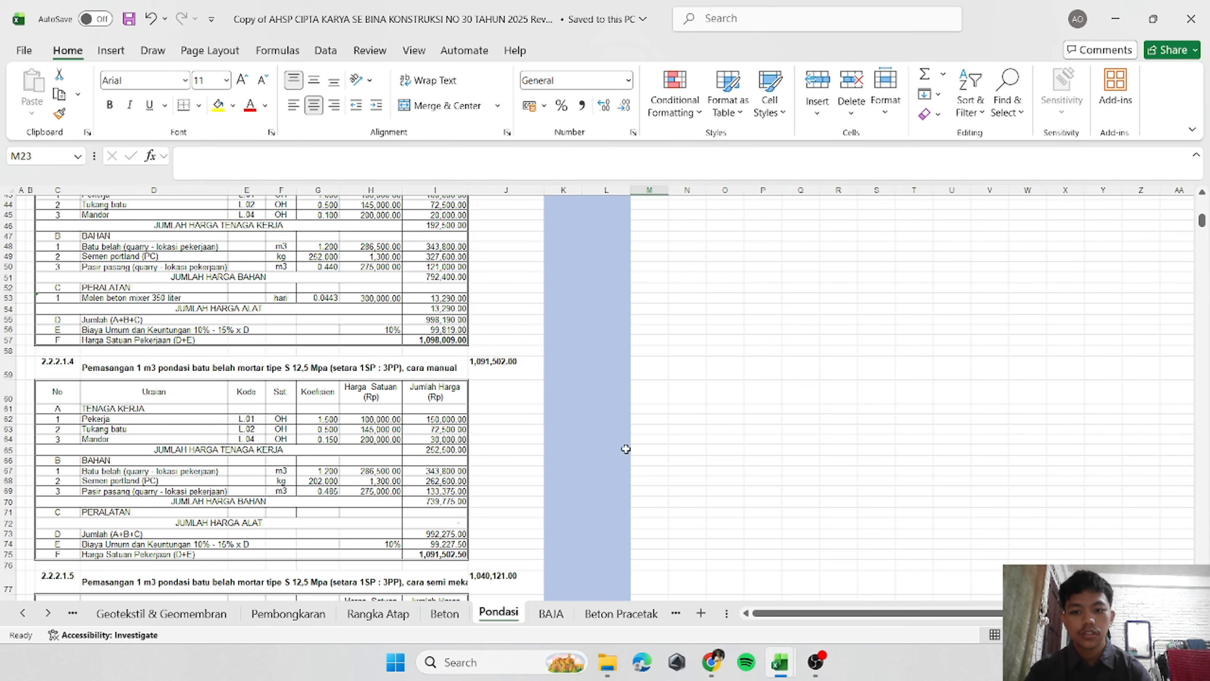
Return to the RAB workbook and check the stone masonry mortar ratio in the plan drawing on the SOAL sheet.
{"action": "mouse_move", "coordinate": [780, 662]}
{"action": "left_click", "coordinate": [695, 562]}
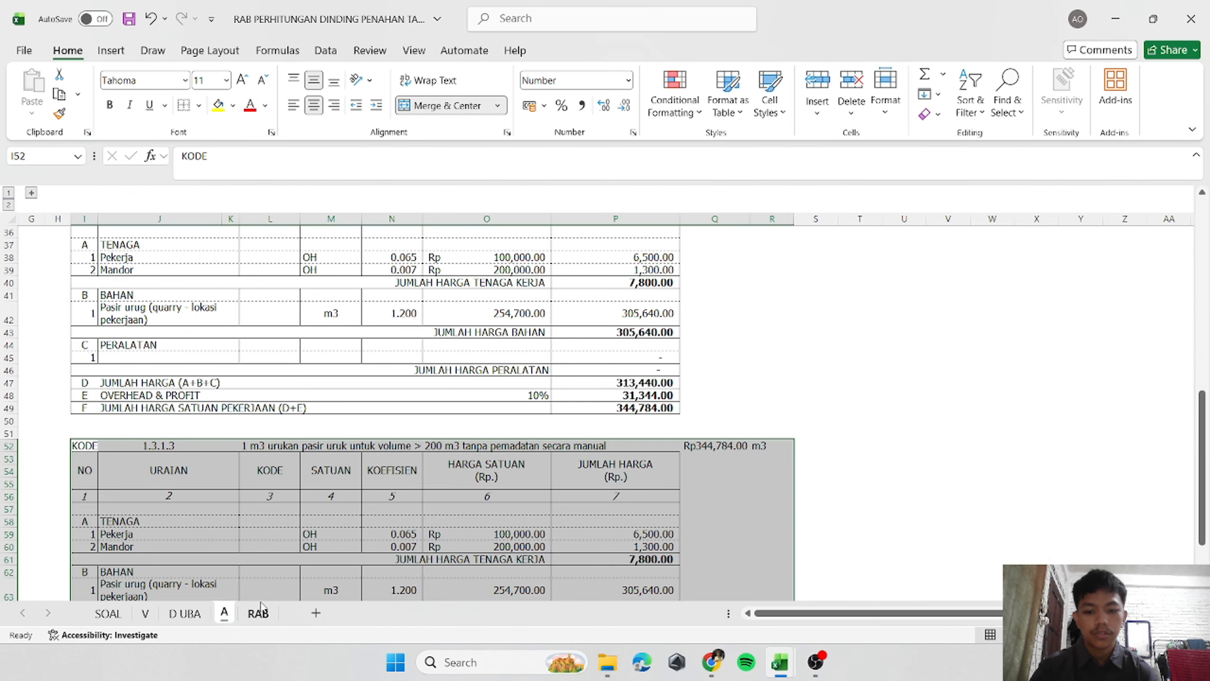
{"action": "left_click", "coordinate": [113, 619]}
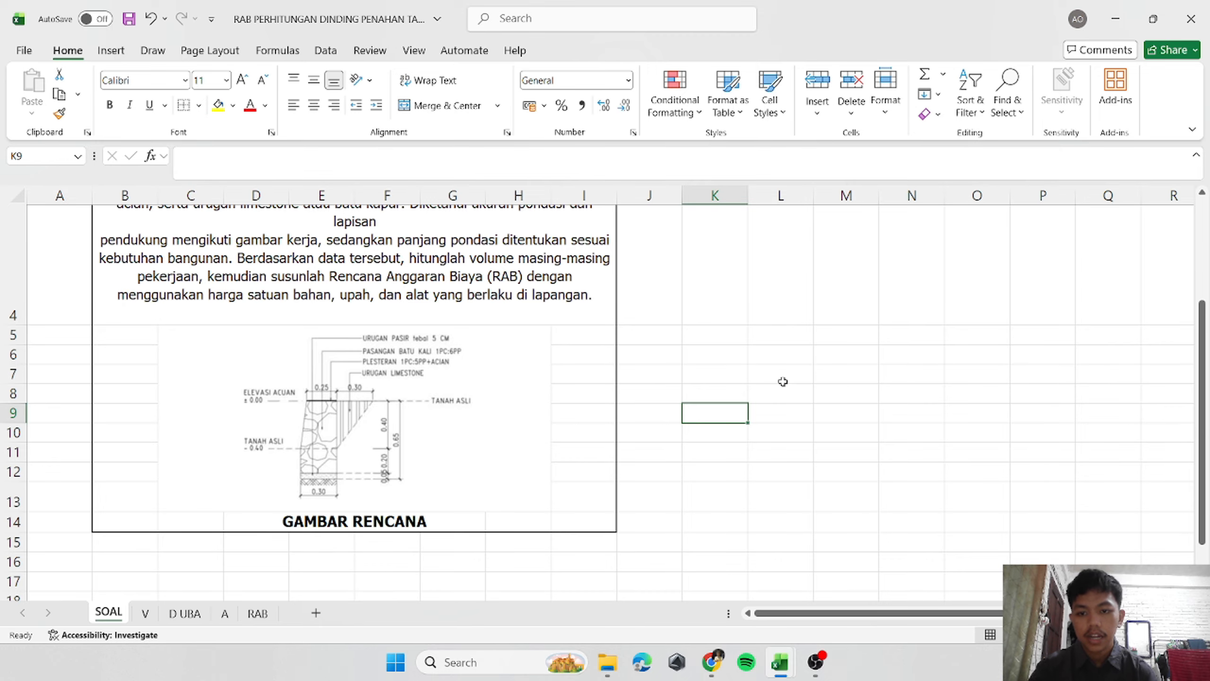
{"action": "left_click", "coordinate": [751, 365]}
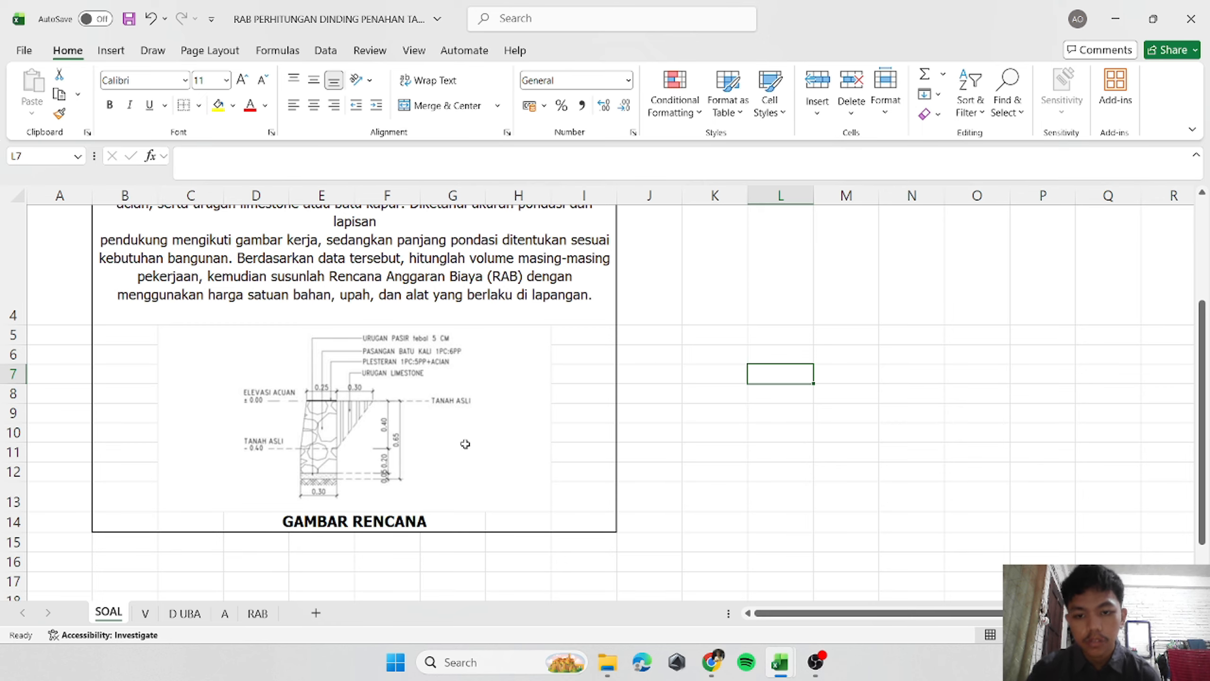
Correct the work description in F22 on sheet V to "Pekerjaan pasangan batu kali 1PC:6PP".
{"action": "left_click", "coordinate": [146, 615]}
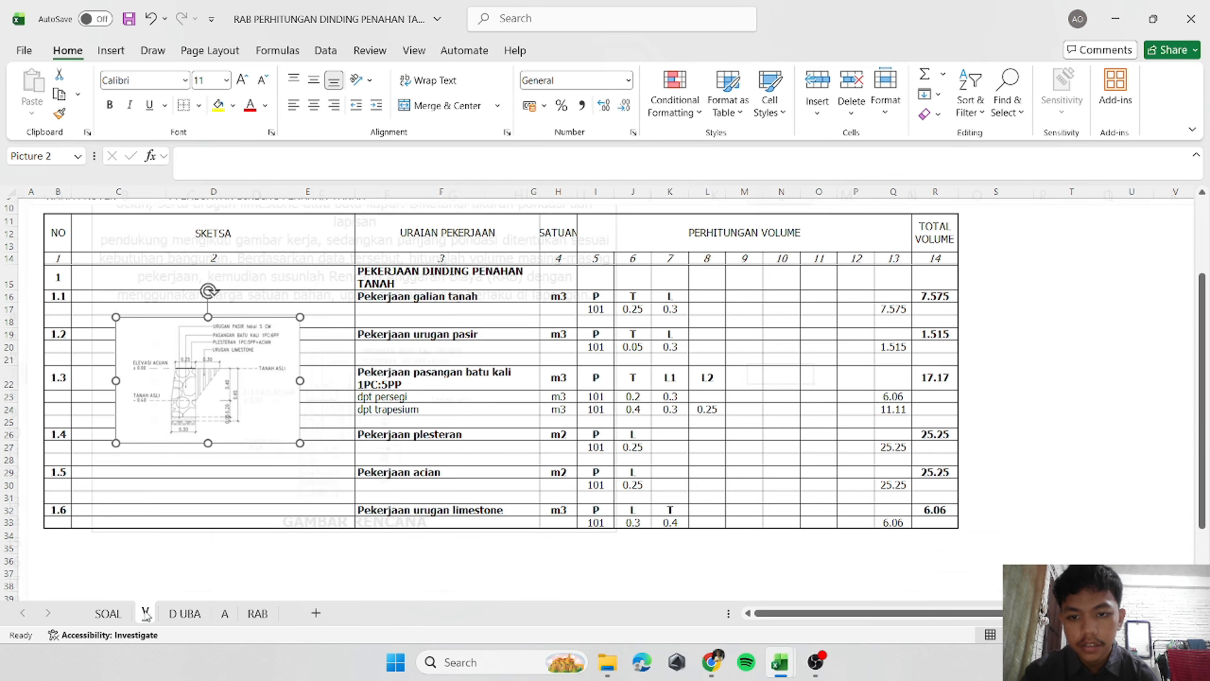
{"action": "left_click", "coordinate": [431, 382]}
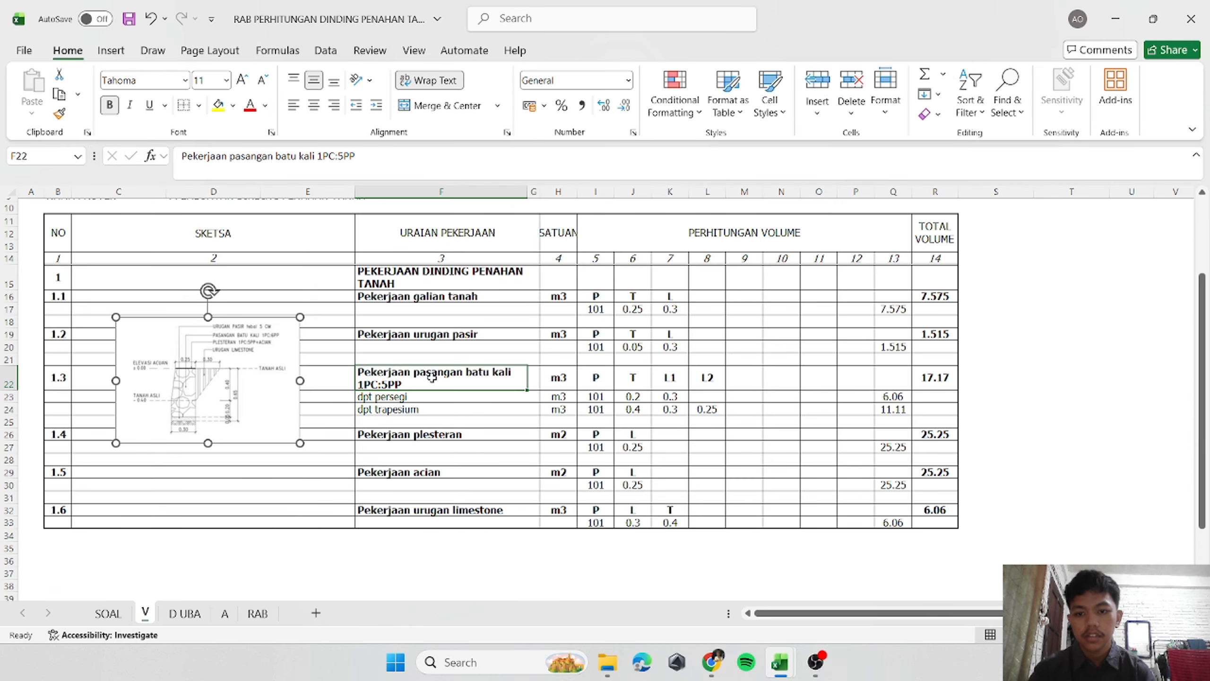
{"action": "left_click", "coordinate": [338, 159]}
{"action": "key", "text": "Delete"}
{"action": "type", "text": "6"}
{"action": "key", "text": "Return"}
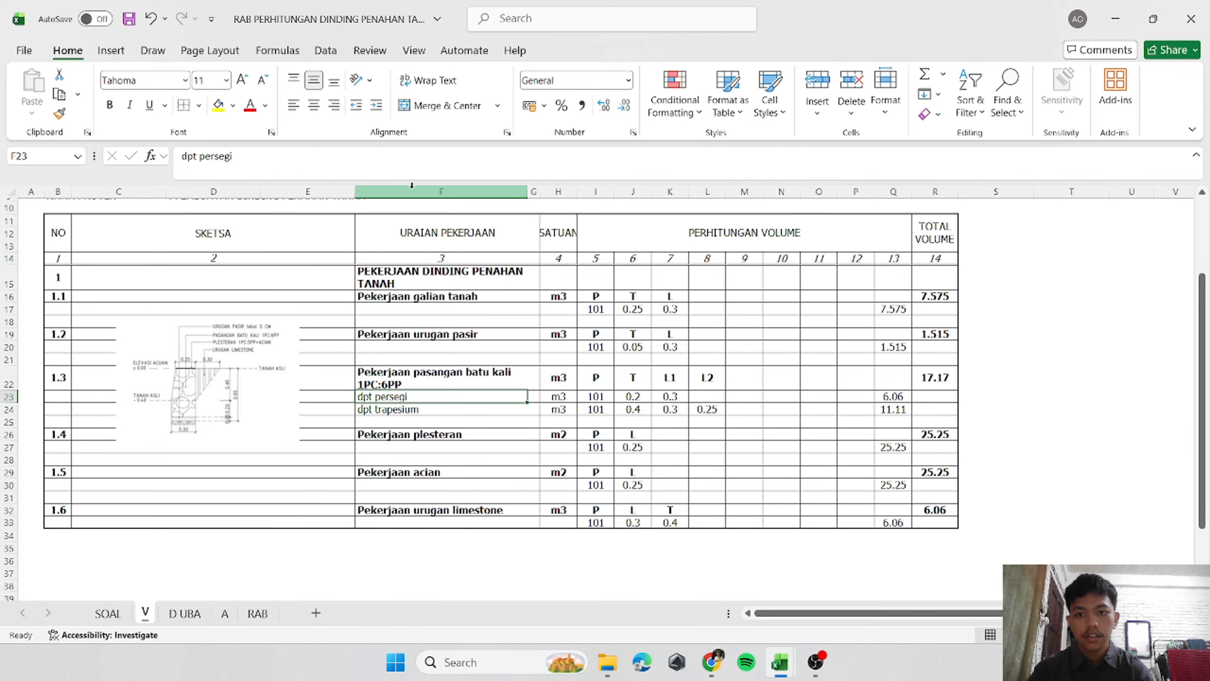
Switch to the AHSP workbook and find the manual 1SP : 6PP stone foundation item on the Pondasi sheet.
{"action": "left_click", "coordinate": [440, 308]}
{"action": "mouse_move", "coordinate": [781, 670]}
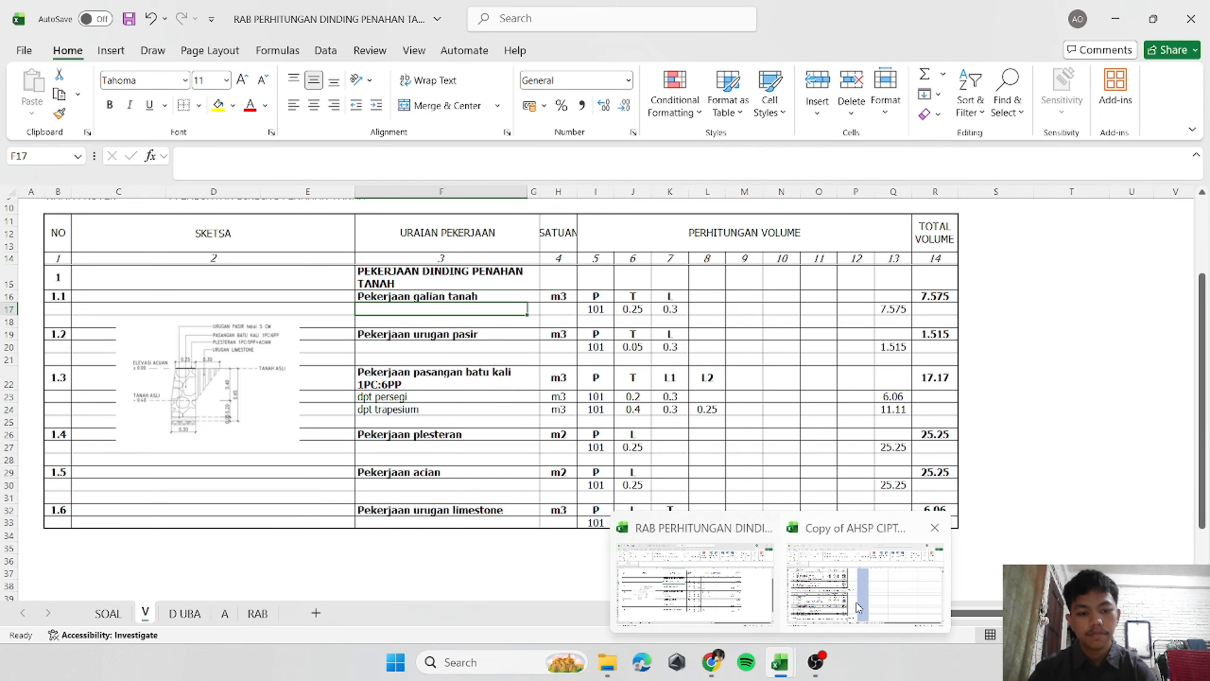
{"action": "left_click", "coordinate": [859, 604]}
{"action": "scroll", "coordinate": [591, 515], "scroll_direction": "down", "scroll_amount": 10}
{"action": "scroll", "coordinate": [593, 514], "scroll_direction": "down", "scroll_amount": 14}
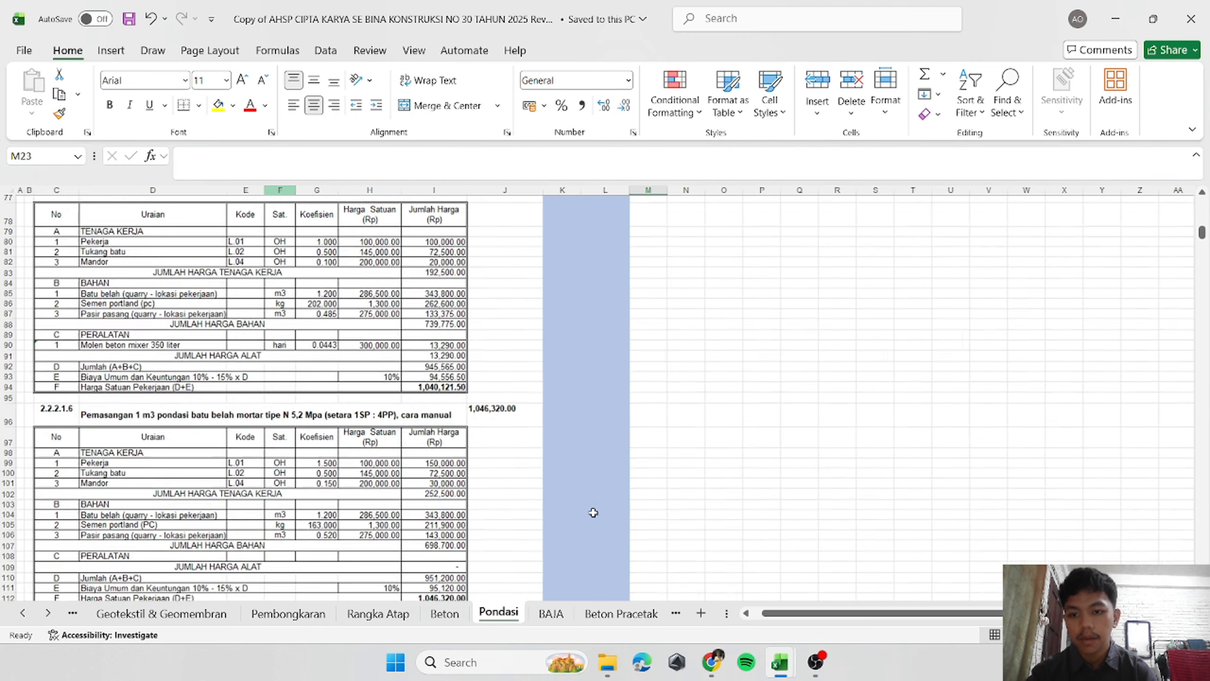
{"action": "scroll", "coordinate": [593, 512], "scroll_direction": "down", "scroll_amount": 13}
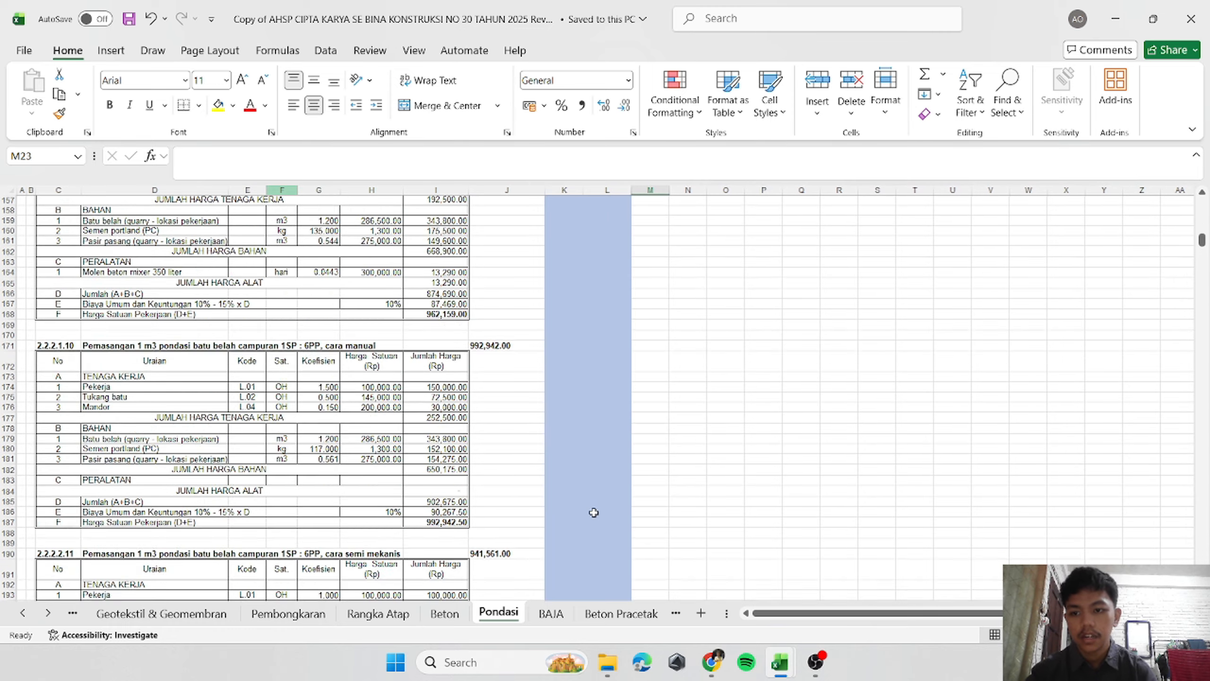
{"action": "scroll", "coordinate": [593, 513], "scroll_direction": "down", "scroll_amount": 1}
{"action": "scroll", "coordinate": [174, 416], "scroll_direction": "down", "scroll_amount": 1}
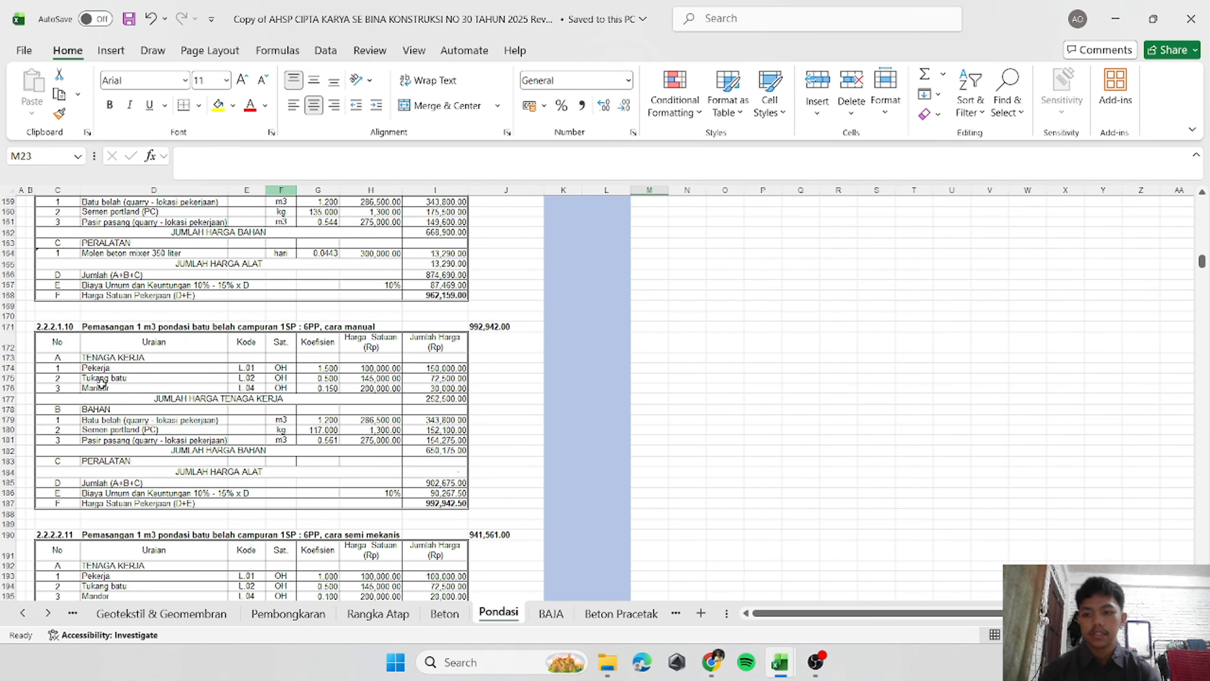
On sheet A of the RAB workbook, insert a blank row above Mandor in the lower analysis and check the labour total's sum range.
{"action": "mouse_move", "coordinate": [786, 676]}
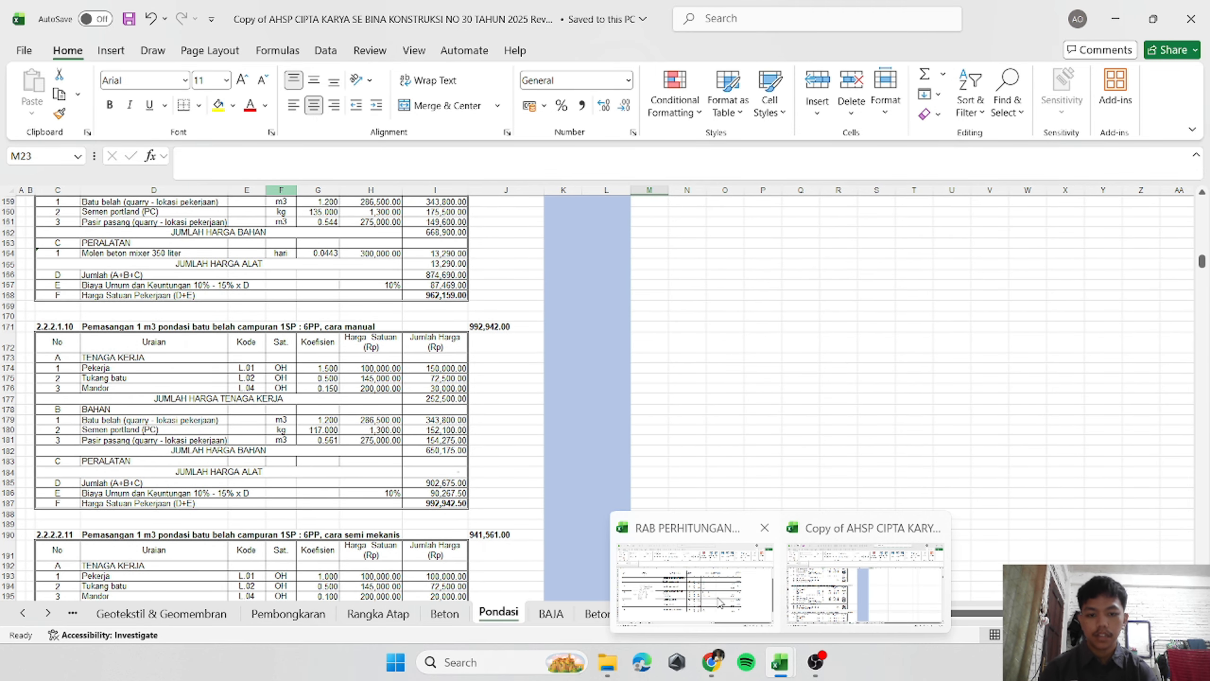
{"action": "left_click", "coordinate": [665, 579]}
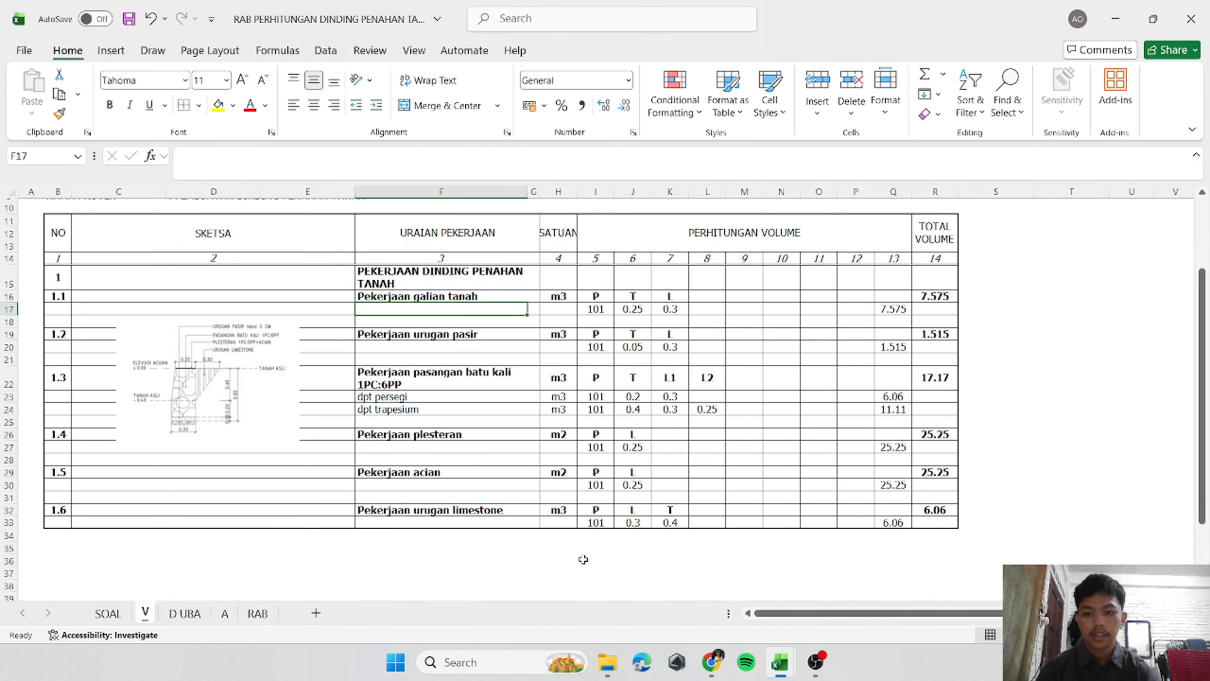
{"action": "left_click", "coordinate": [224, 613]}
{"action": "scroll", "coordinate": [113, 522], "scroll_direction": "down", "scroll_amount": 3}
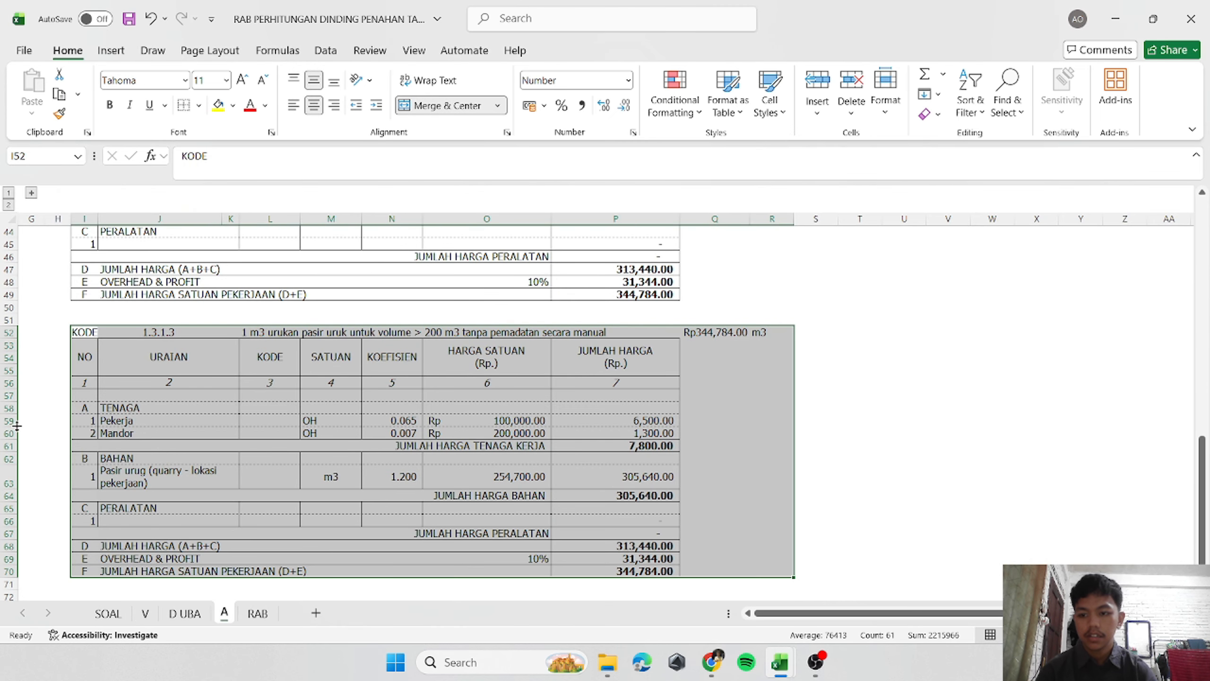
{"action": "left_click", "coordinate": [8, 436]}
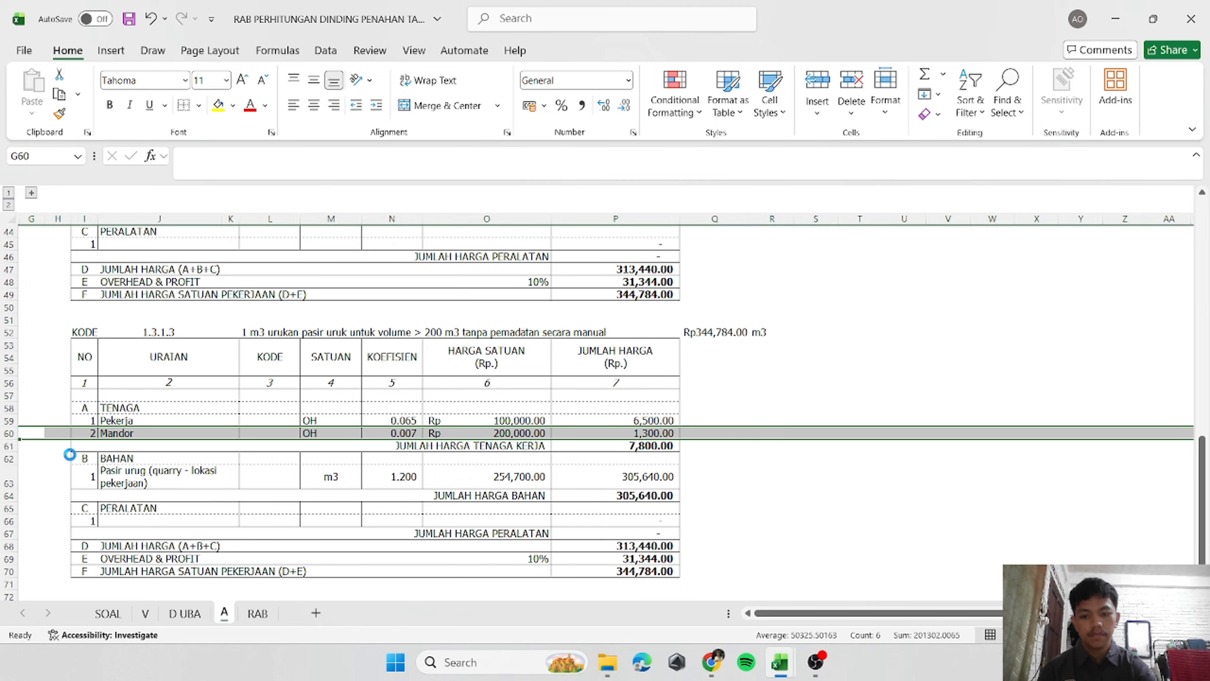
{"action": "key", "text": "ctrl+shift+plus"}
{"action": "left_click", "coordinate": [628, 456]}
{"action": "left_click", "coordinate": [316, 155]}
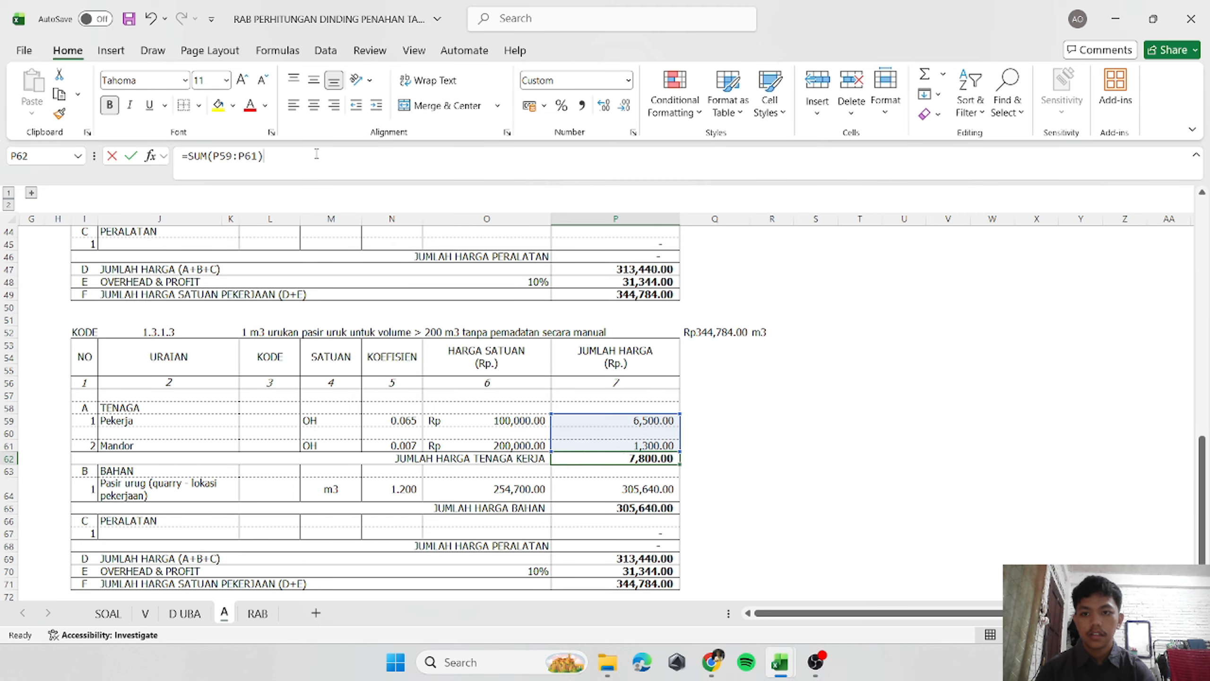
{"action": "left_click", "coordinate": [689, 433]}
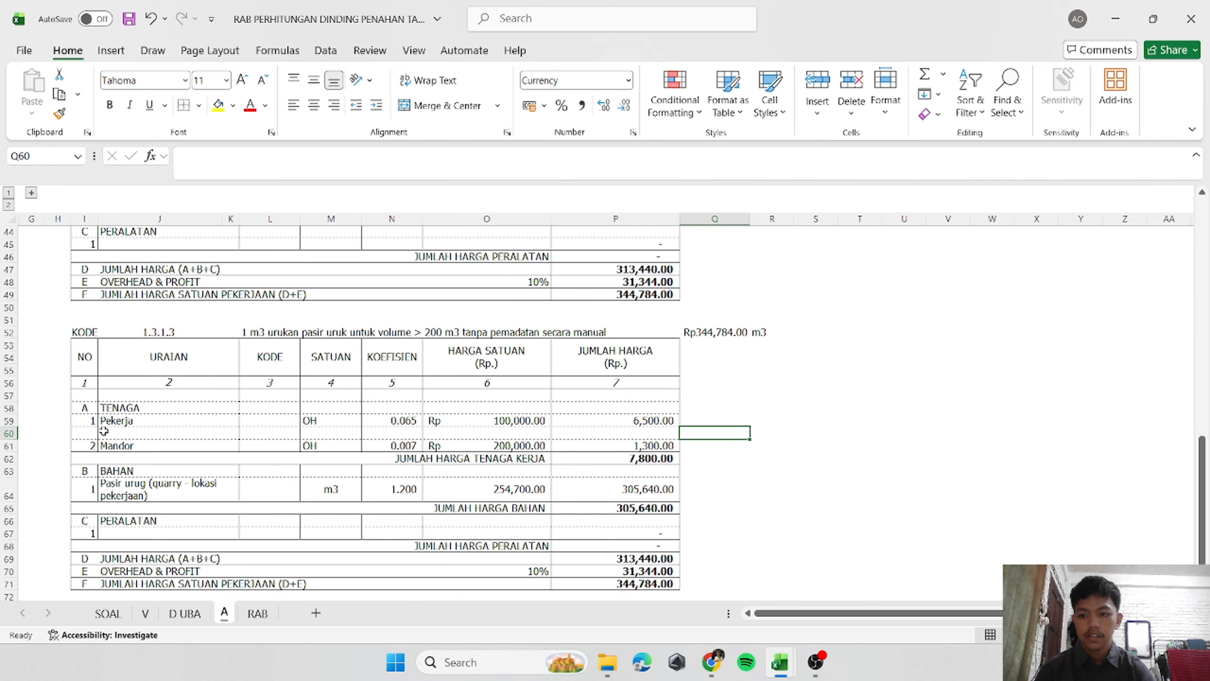
Clear the labour row numbers in I59:I61 and check the labour entries of item 2.2.2.1.10 in the AHSP workbook.
{"action": "left_click_drag", "start_coordinate": [91, 419], "coordinate": [88, 445]}
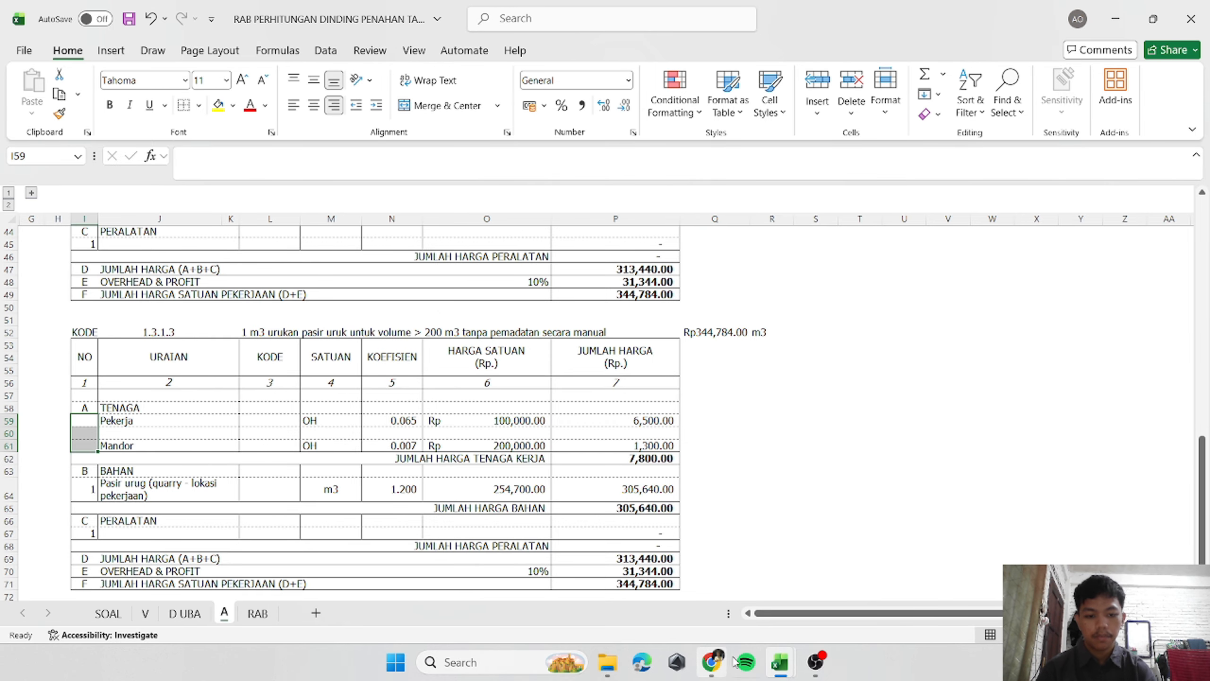
{"action": "mouse_move", "coordinate": [780, 661]}
{"action": "left_click", "coordinate": [781, 579]}
{"action": "left_click", "coordinate": [88, 388]}
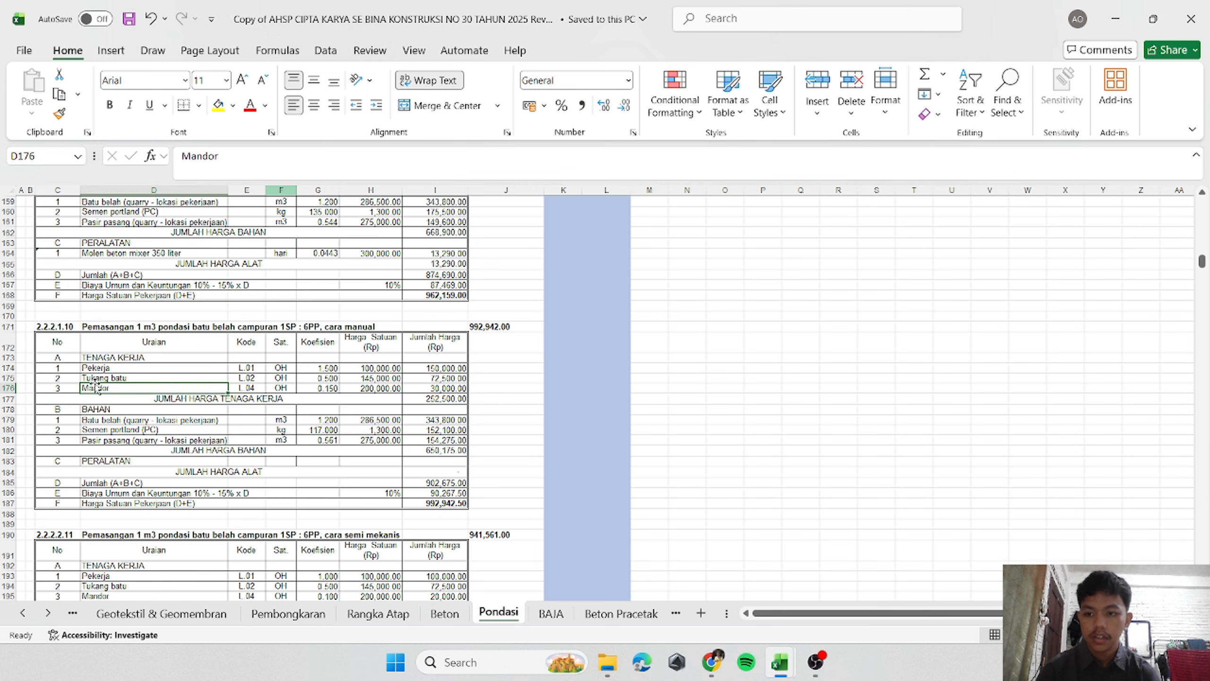
{"action": "left_click", "coordinate": [98, 368]}
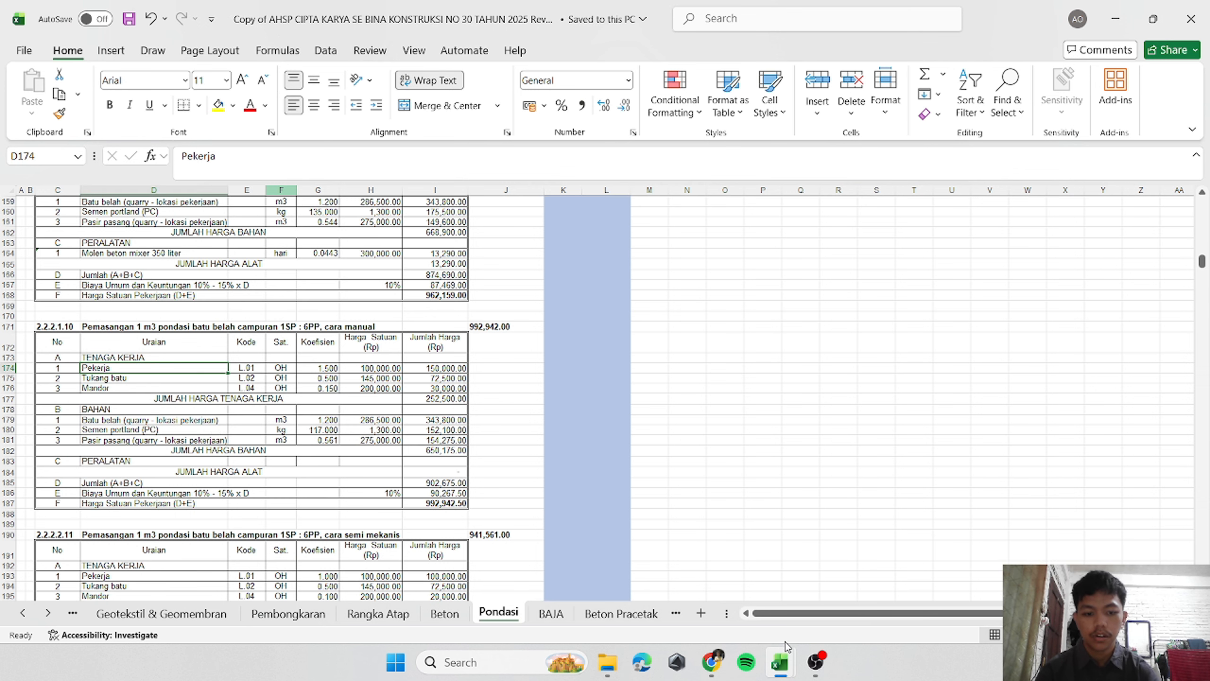
Copy Tukang batu from the D UBA sheet of the RAB workbook and paste it as a value into J60 on sheet A.
{"action": "mouse_move", "coordinate": [782, 662]}
{"action": "left_click", "coordinate": [695, 577]}
{"action": "left_click", "coordinate": [184, 612]}
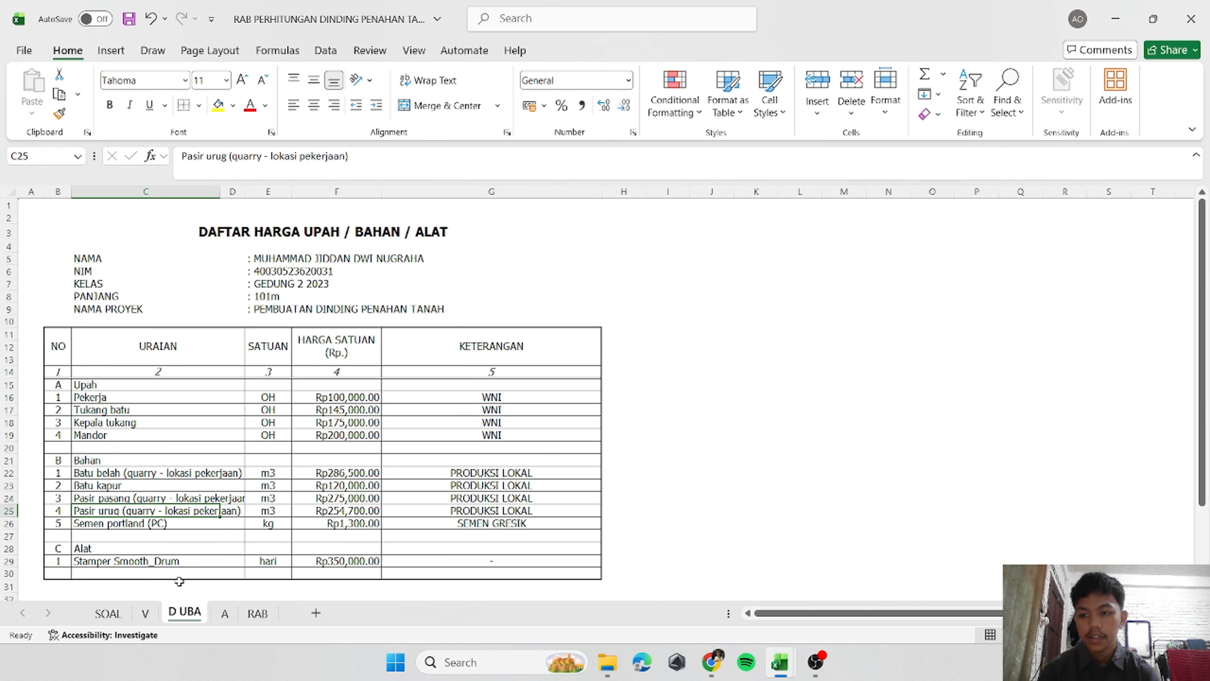
{"action": "left_click", "coordinate": [113, 408]}
{"action": "key", "text": "ctrl+c"}
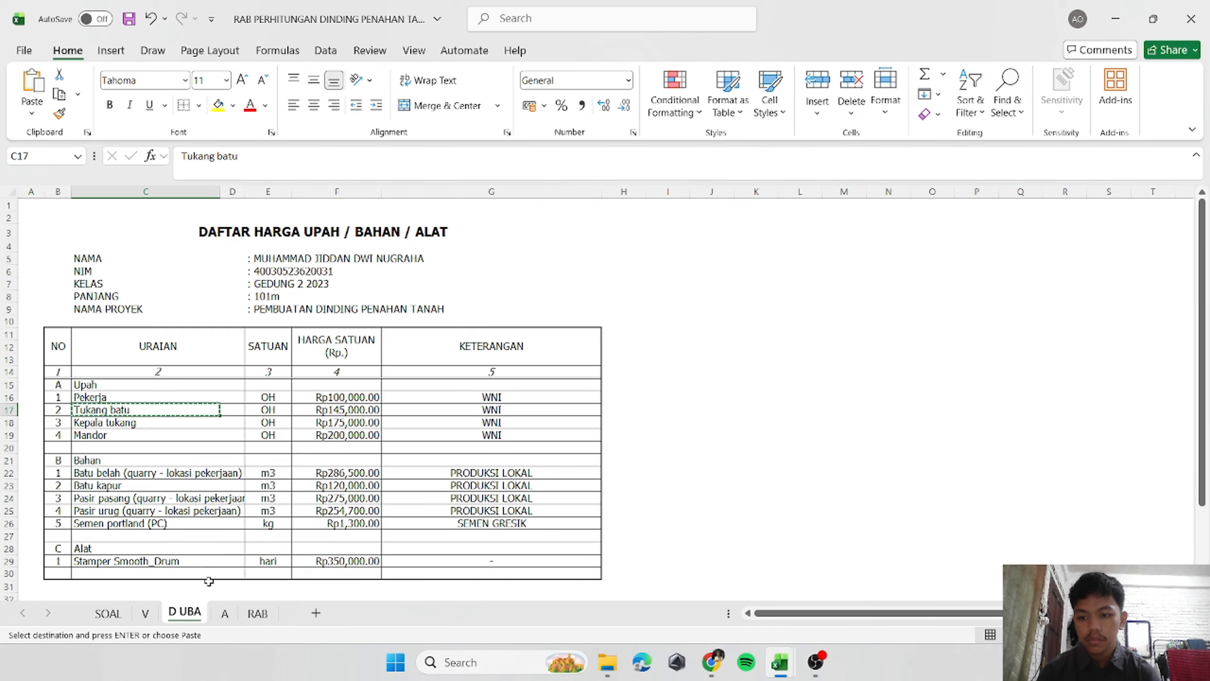
{"action": "key", "text": "ctrl+Page_Down"}
{"action": "right_click", "coordinate": [129, 434]}
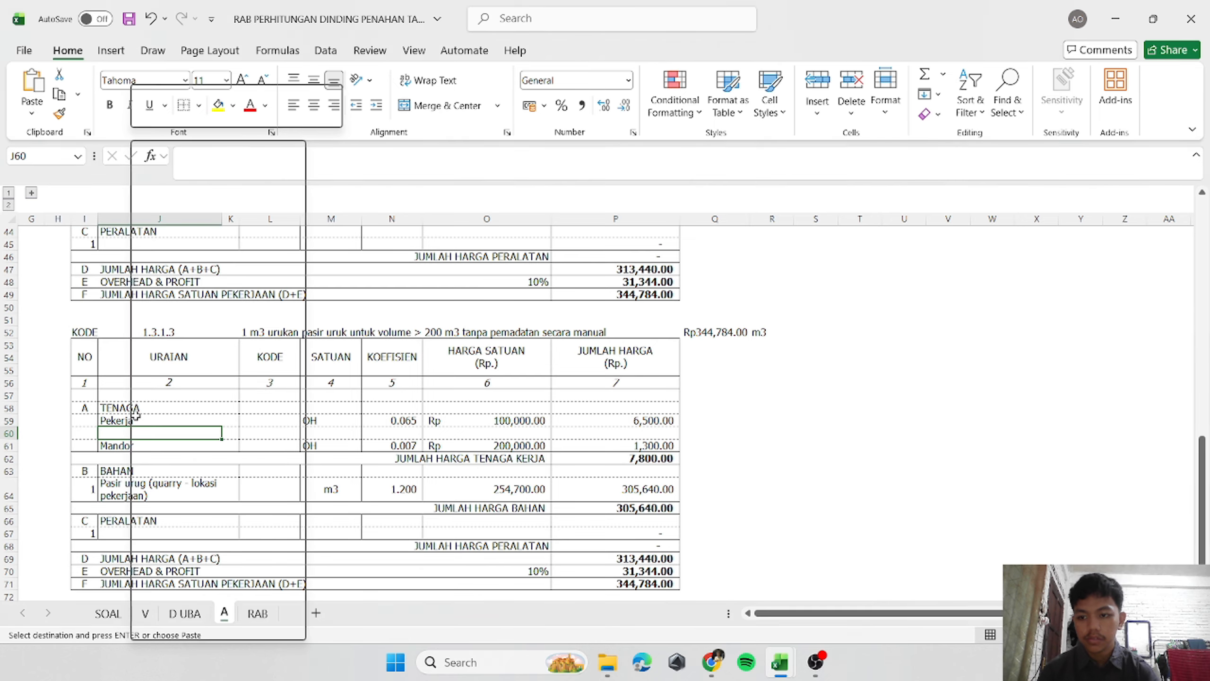
{"action": "left_click", "coordinate": [190, 246]}
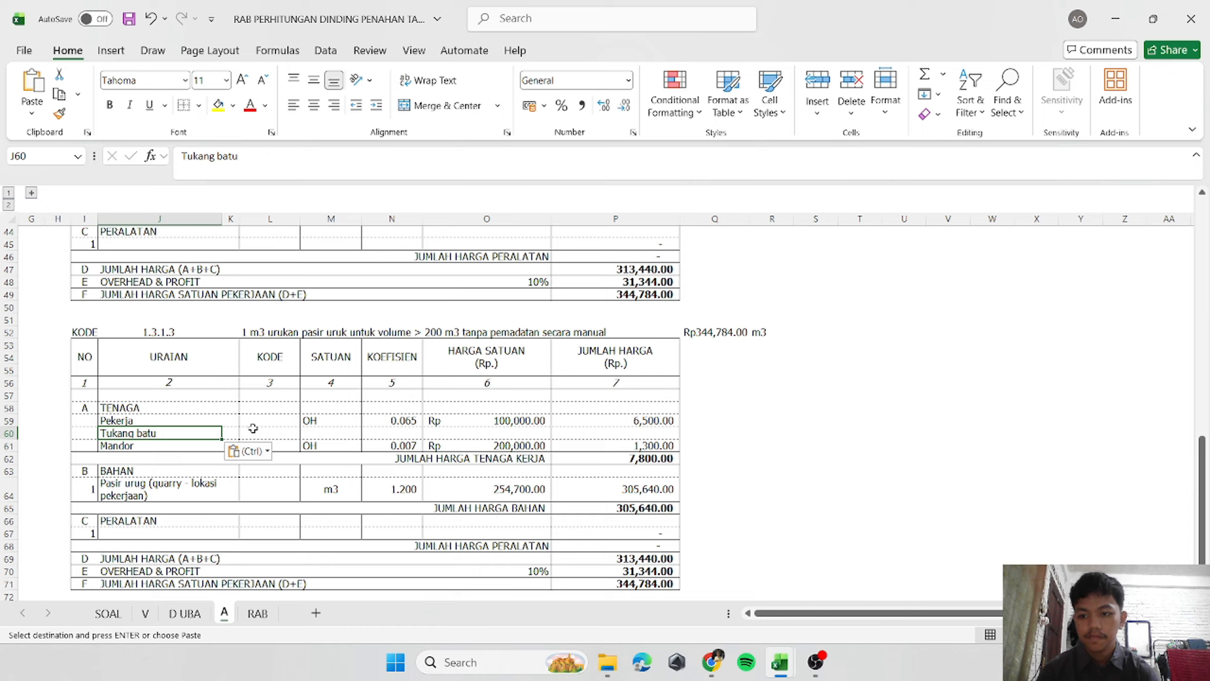
Number the three labour rows 1, 2 and 3 in I59:I61.
{"action": "left_click", "coordinate": [88, 420]}
{"action": "type", "text": "1"}
{"action": "key", "text": "Return"}
{"action": "type", "text": "2"}
{"action": "key", "text": "Return"}
{"action": "type", "text": "3"}
{"action": "key", "text": "Return"}
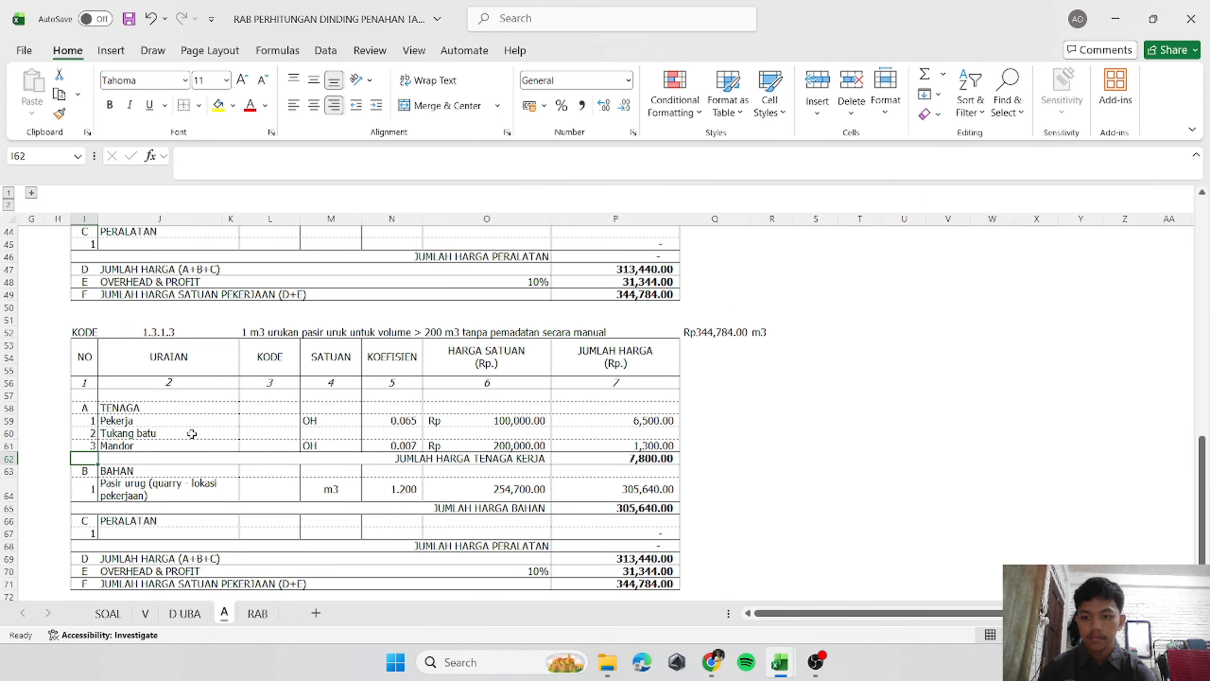
Fill the unit, unit price and total price formulas from the Pekerja row down to the Tukang batu row.
{"action": "left_click", "coordinate": [355, 420]}
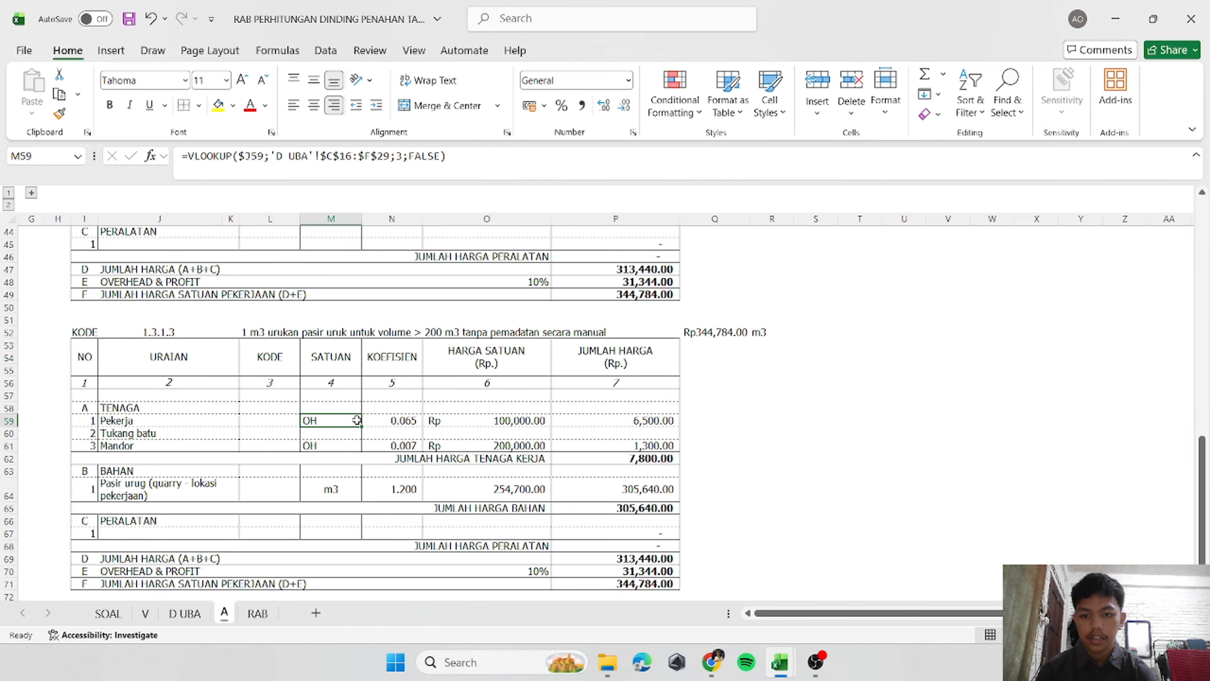
{"action": "left_click_drag", "start_coordinate": [361, 426], "coordinate": [359, 436]}
{"action": "left_click_drag", "start_coordinate": [505, 420], "coordinate": [678, 435]}
{"action": "left_click", "coordinate": [831, 433]}
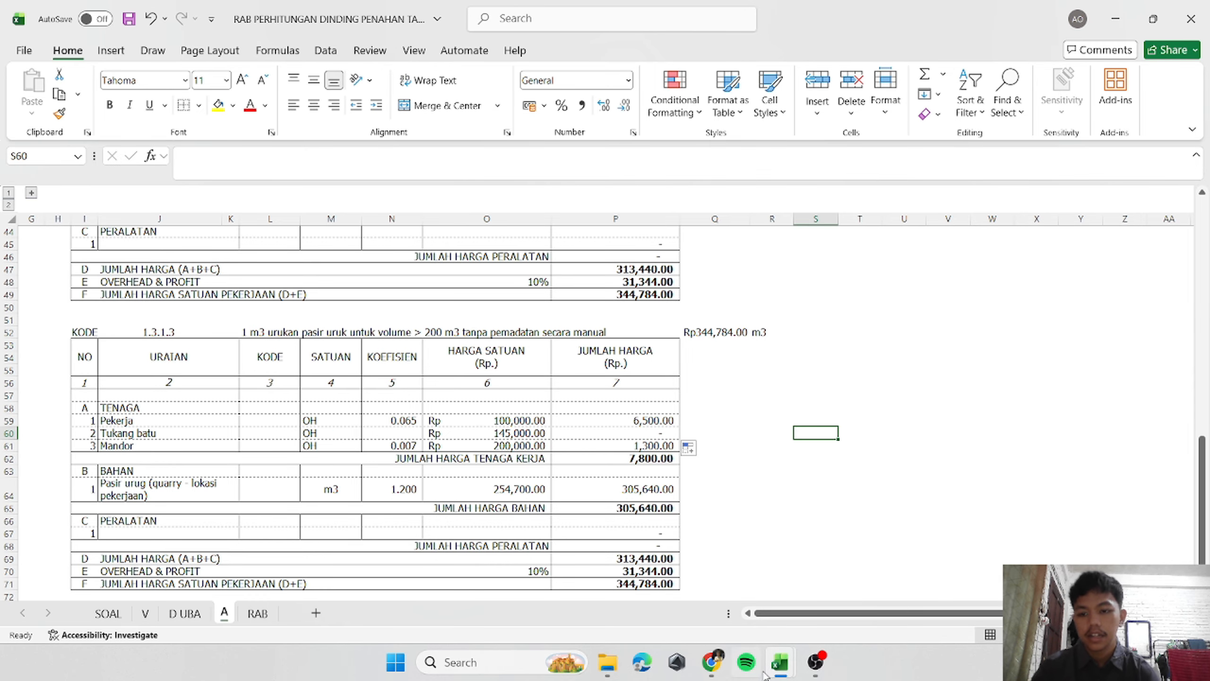
Look up the Tukang batu coefficient in the AHSP workbook and enter 0.5 in N60 on sheet A of the RAB workbook.
{"action": "mouse_move", "coordinate": [774, 667]}
{"action": "left_click", "coordinate": [848, 603]}
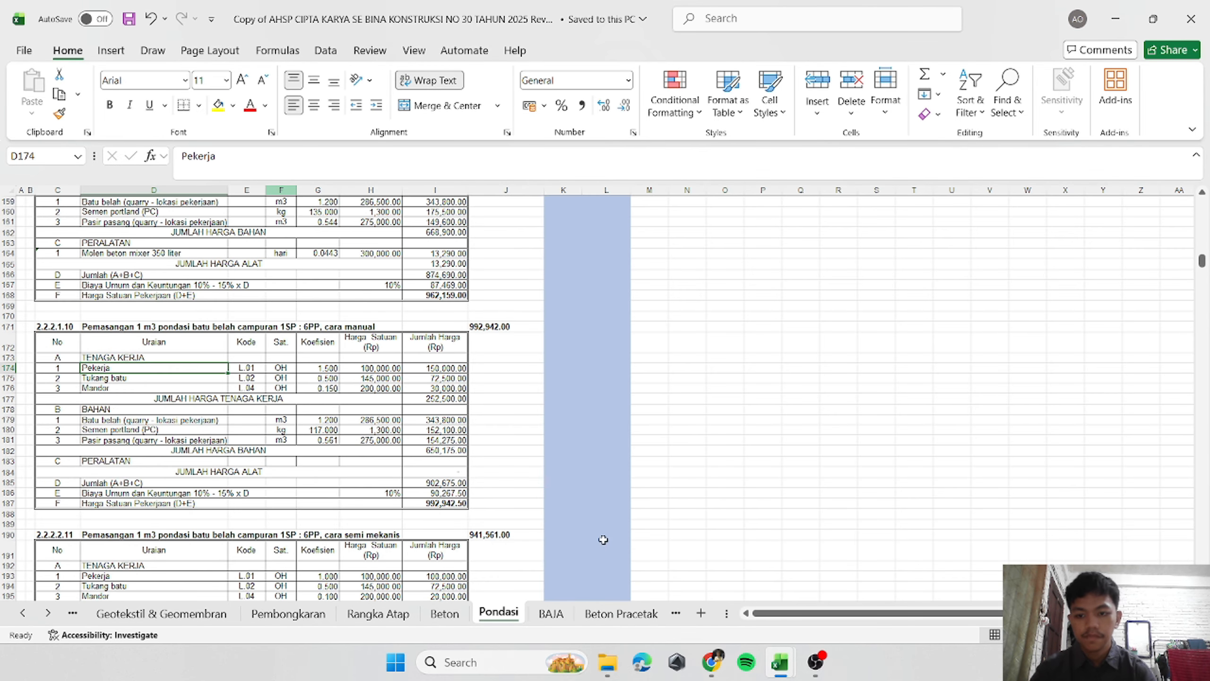
{"action": "mouse_move", "coordinate": [781, 662]}
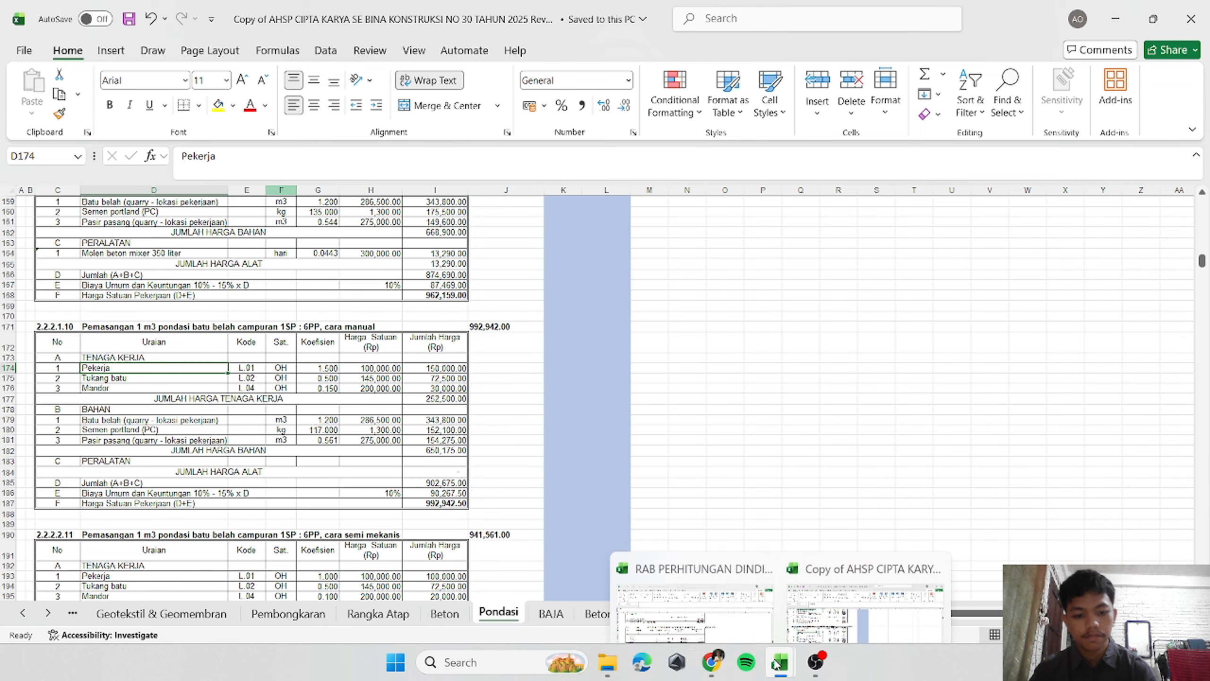
{"action": "left_click", "coordinate": [615, 583]}
{"action": "left_click", "coordinate": [392, 433]}
{"action": "type", "text": "0"}
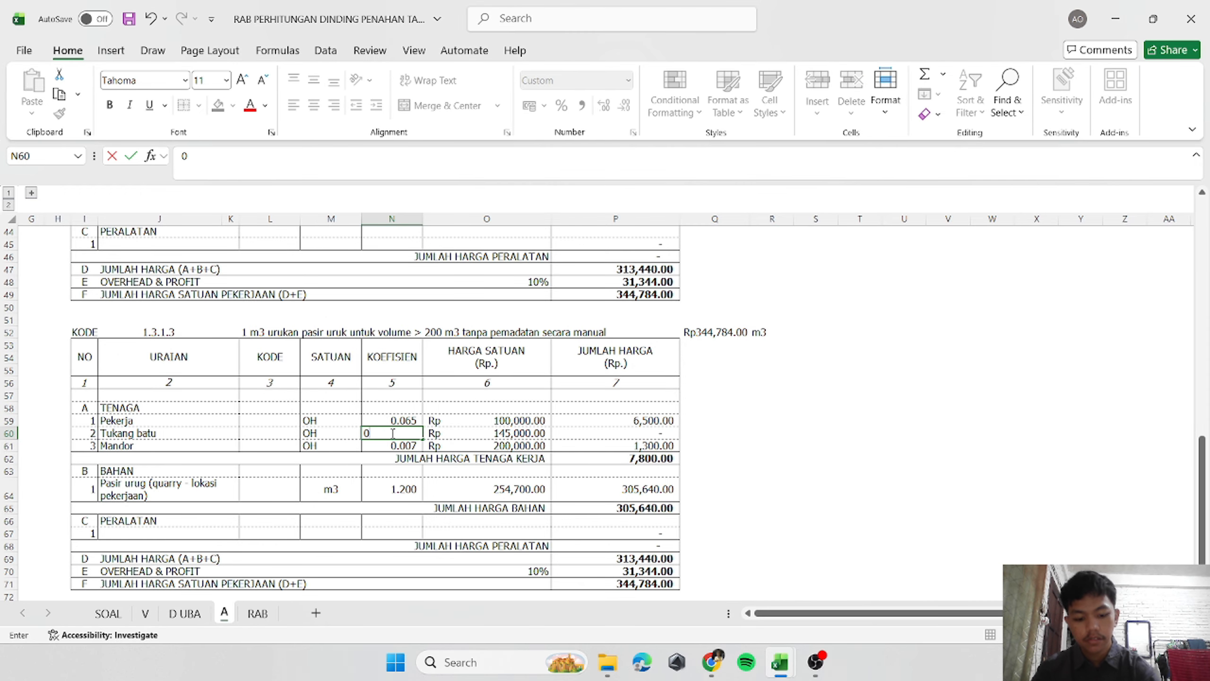
{"action": "type", "text": ".5"}
{"action": "key", "text": "Return"}
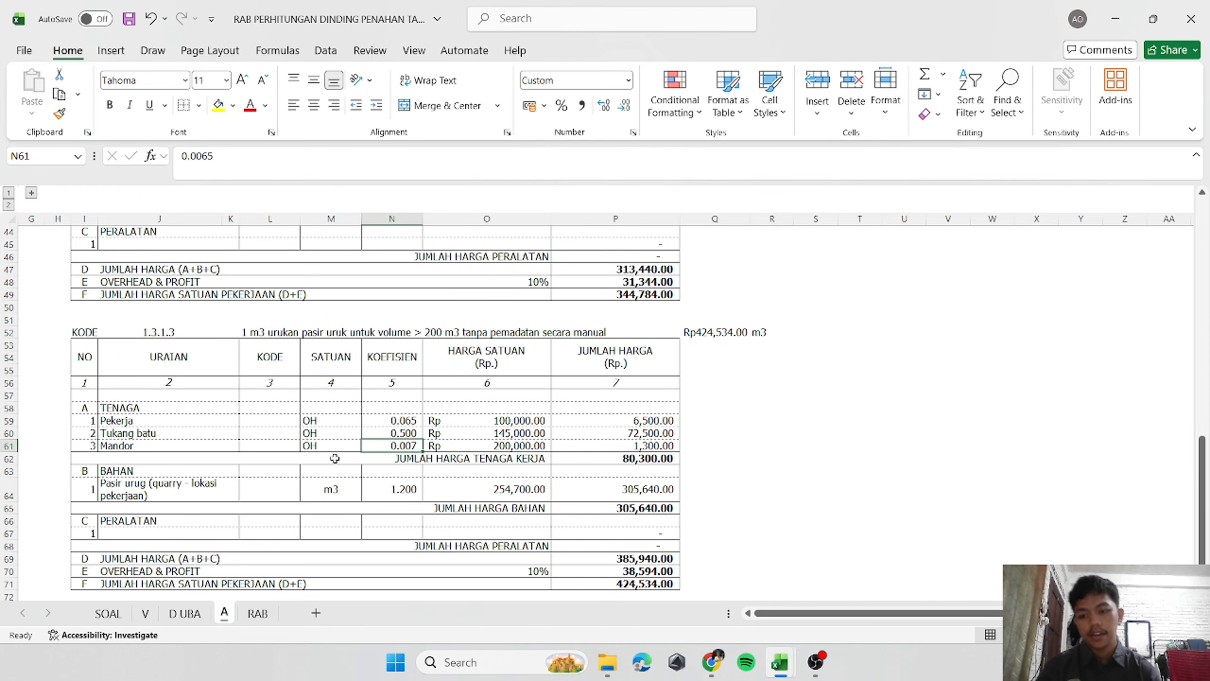
Insert two blank rows above the Pasir urug material row in the lower analysis.
{"action": "left_click", "coordinate": [2, 494]}
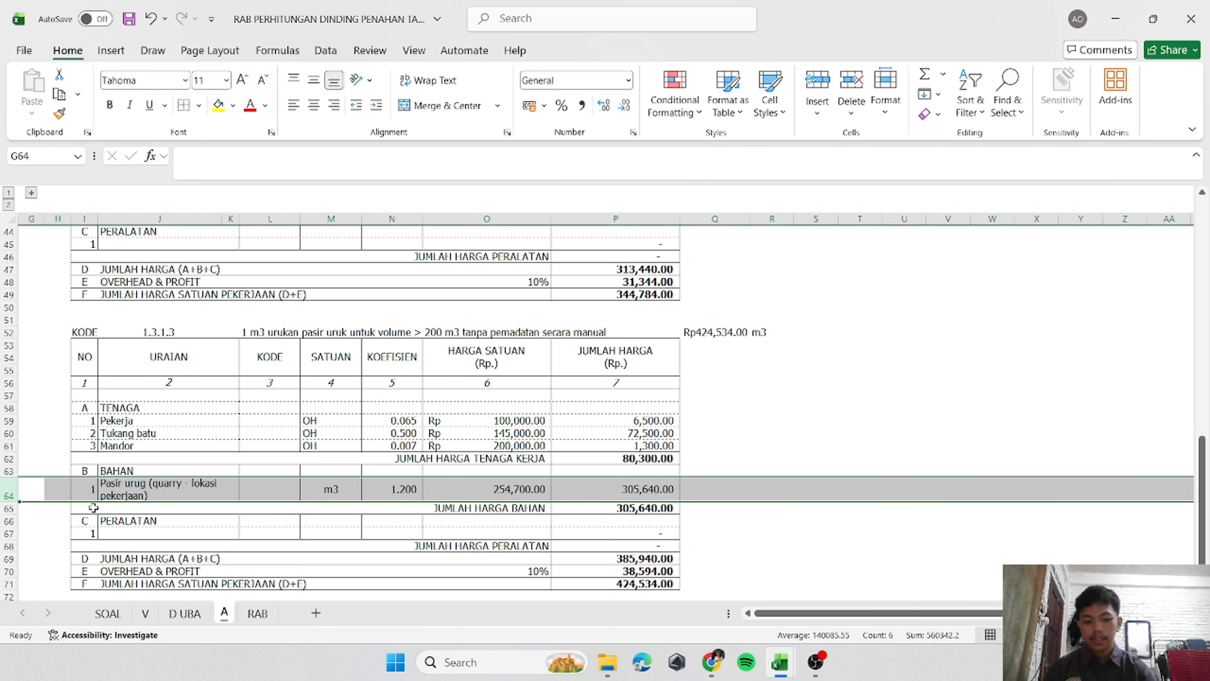
{"action": "key", "text": "ctrl+plus"}
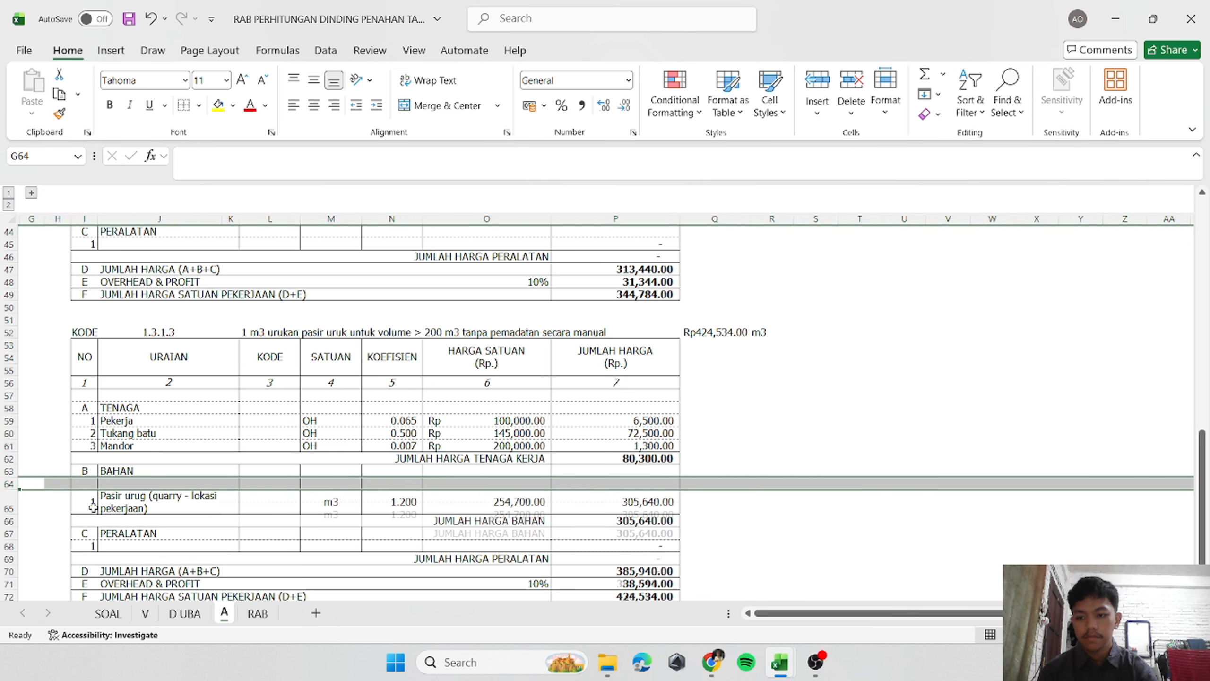
{"action": "key", "text": "ctrl+plus"}
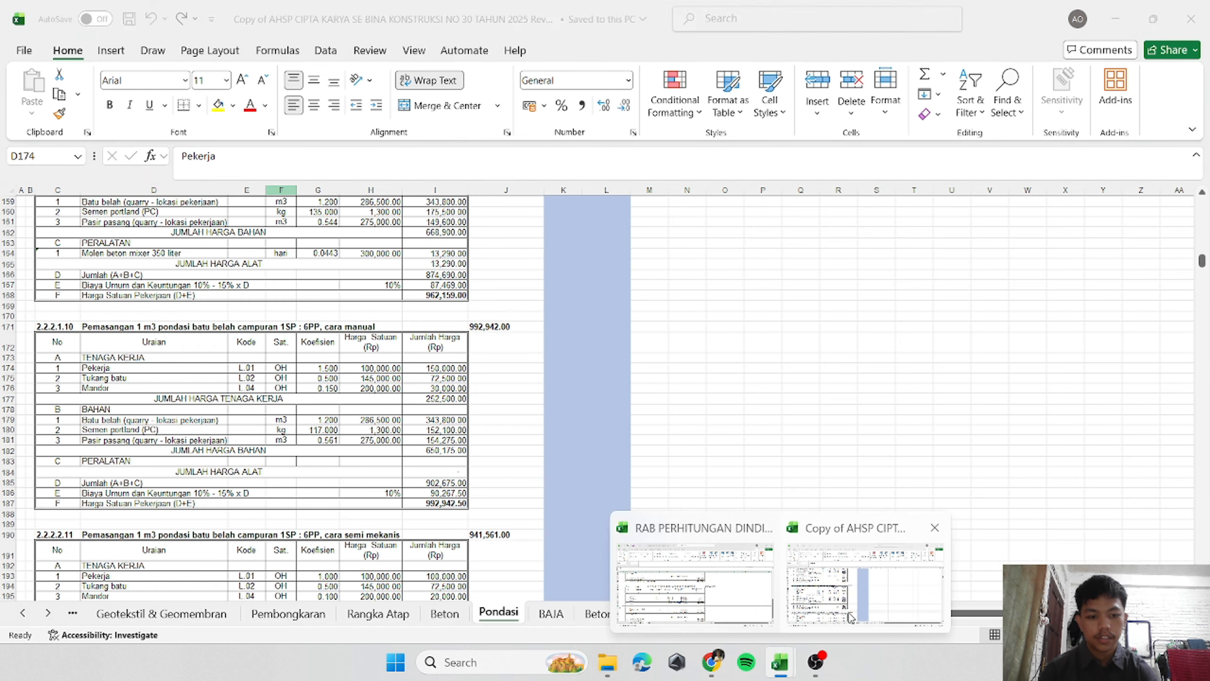
Check the AHSP material list, and paste "Batu belah (quarry - lokasi pekerjaan)" from the D UBA sheet as a value into J64 on sheet A.
{"action": "left_click", "coordinate": [878, 572]}
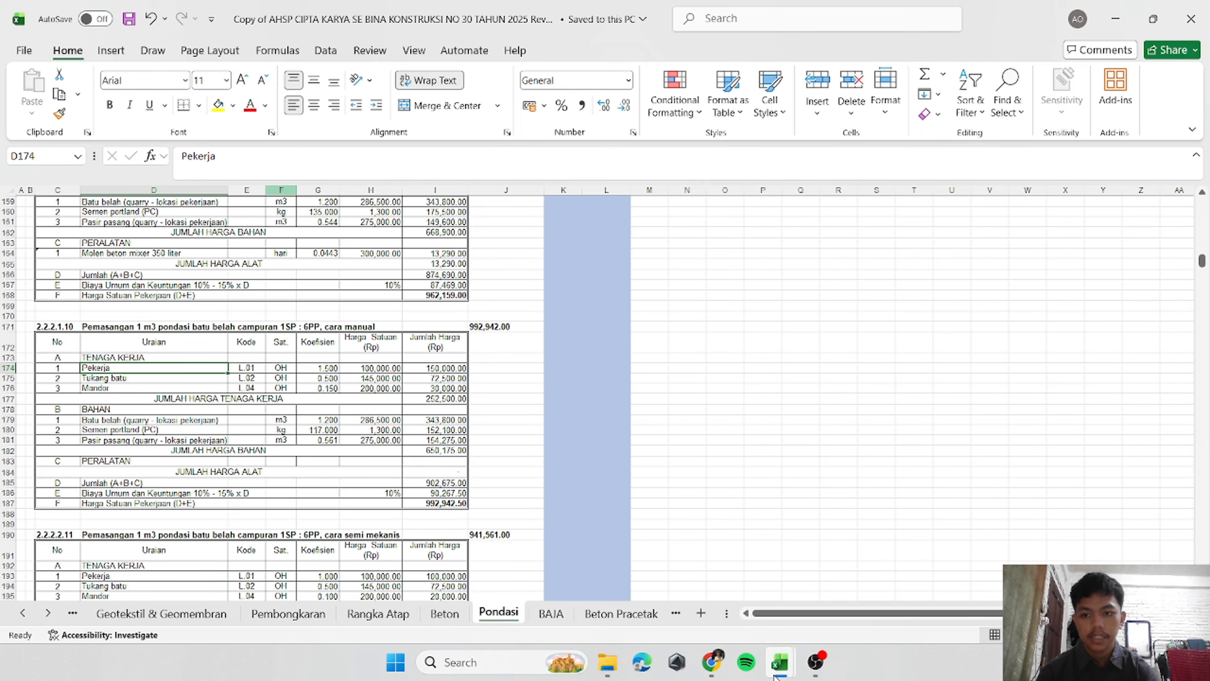
{"action": "mouse_move", "coordinate": [776, 667]}
{"action": "left_click", "coordinate": [686, 567]}
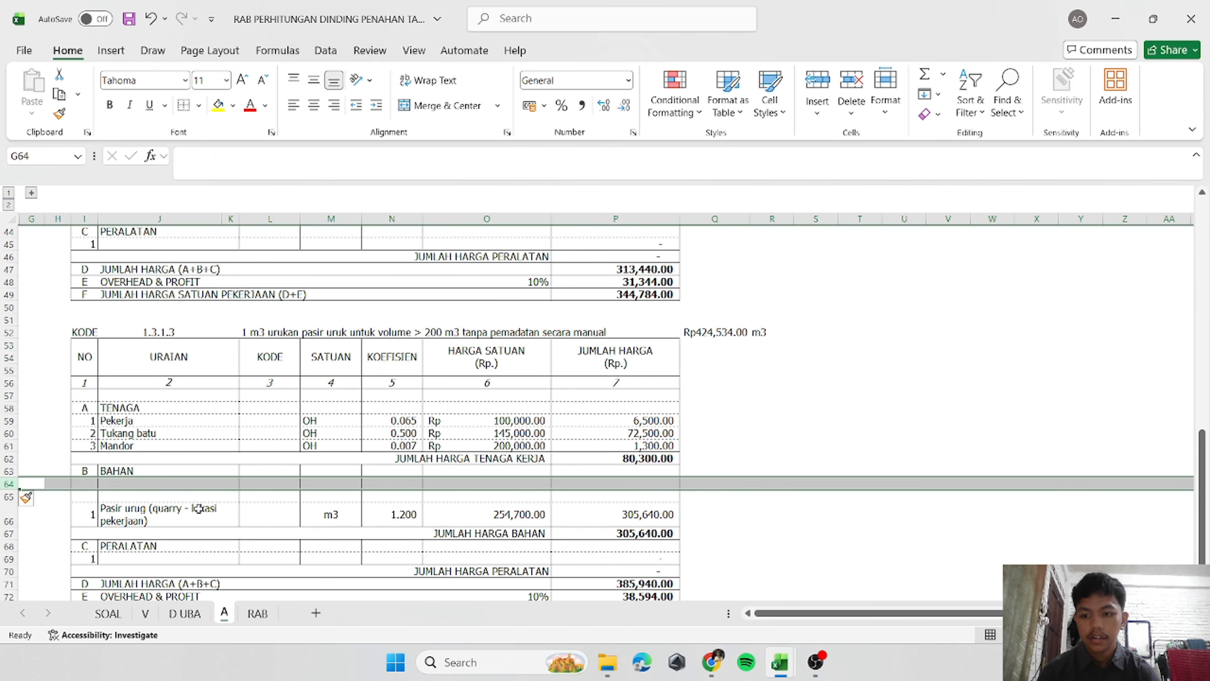
{"action": "left_click", "coordinate": [185, 614]}
{"action": "left_click", "coordinate": [93, 471]}
{"action": "key", "text": "ctrl+c"}
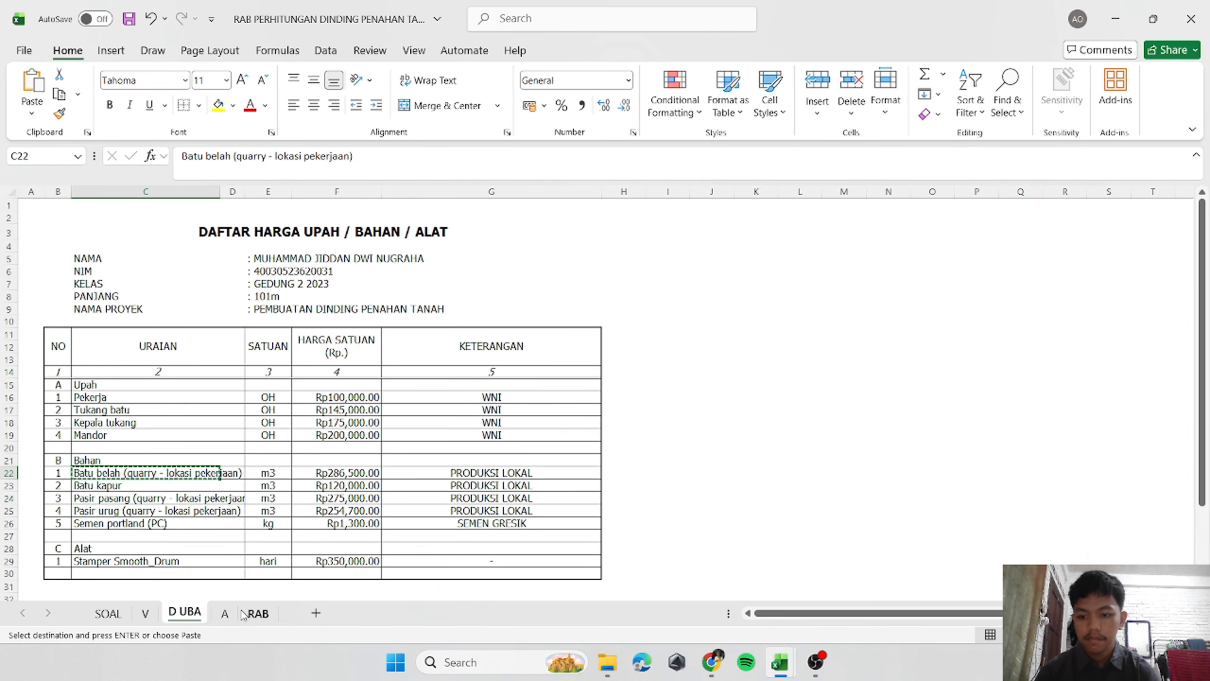
{"action": "key", "text": "ctrl+Page_Down"}
{"action": "left_click", "coordinate": [126, 485]}
{"action": "right_click", "coordinate": [125, 484]}
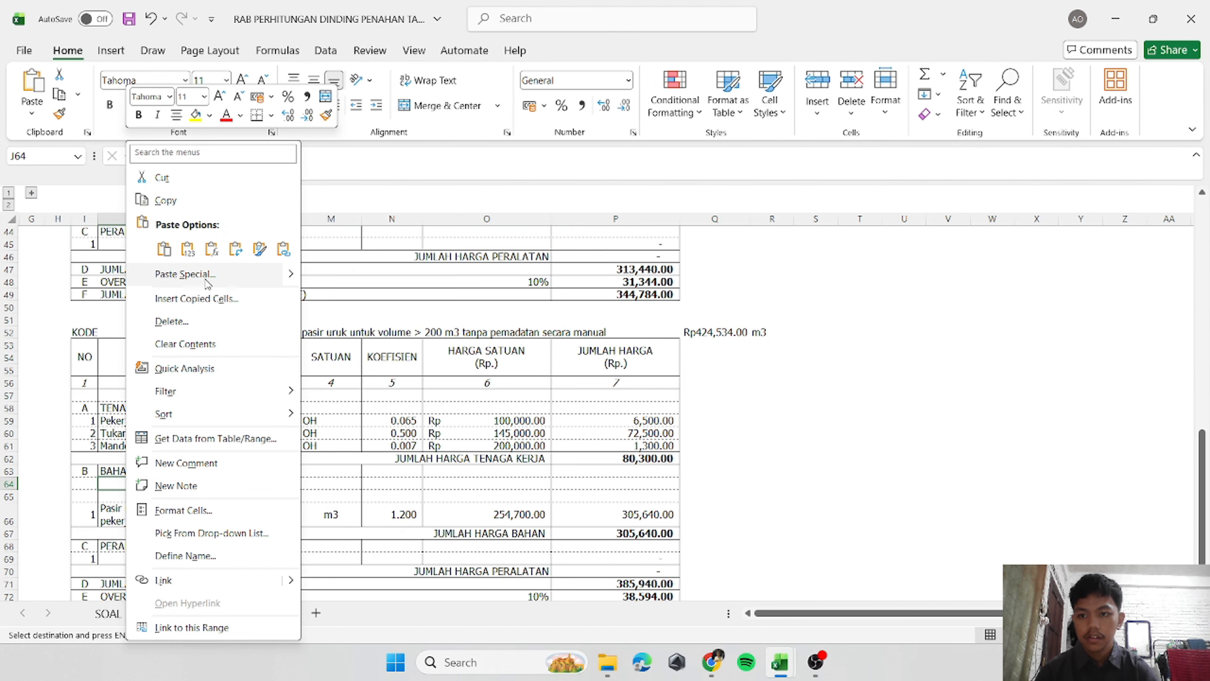
{"action": "left_click", "coordinate": [193, 265]}
Copy "Semen portland (PC)" from the D UBA sheet and paste it as a value into J65 on sheet A.
{"action": "left_click", "coordinate": [184, 613]}
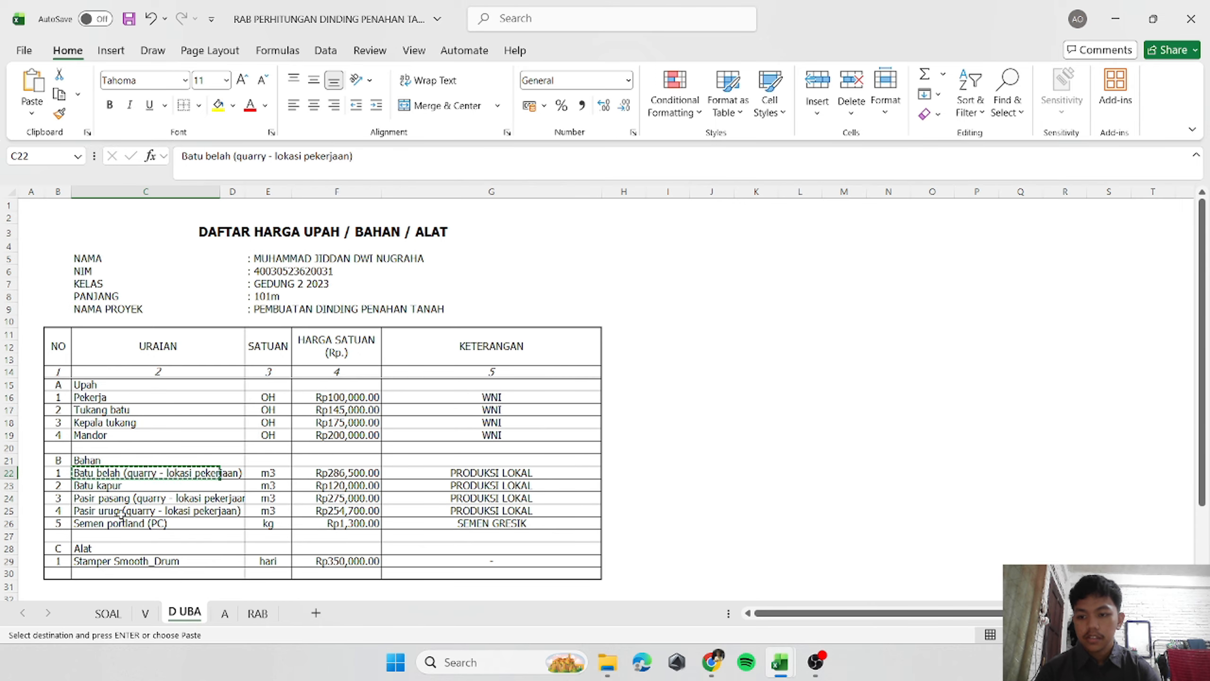
{"action": "left_click", "coordinate": [157, 524]}
{"action": "key", "text": "ctrl+c"}
{"action": "key", "text": "ctrl+Page_Down"}
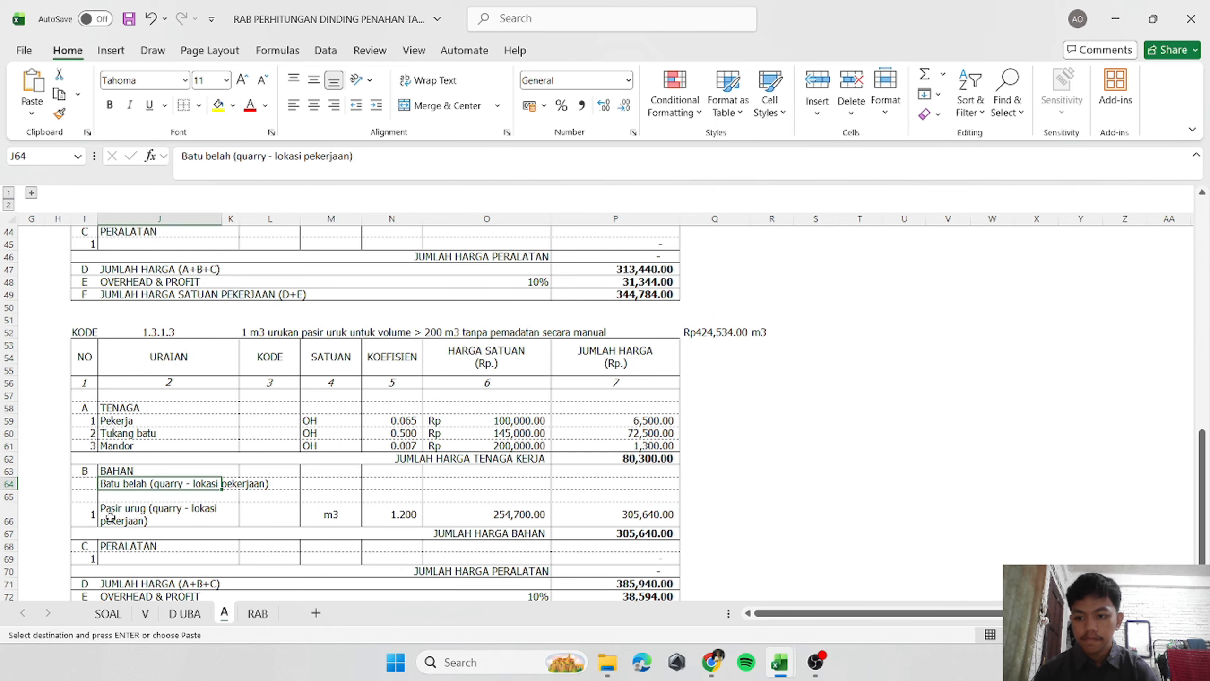
{"action": "left_click", "coordinate": [111, 499]}
{"action": "right_click", "coordinate": [122, 494]}
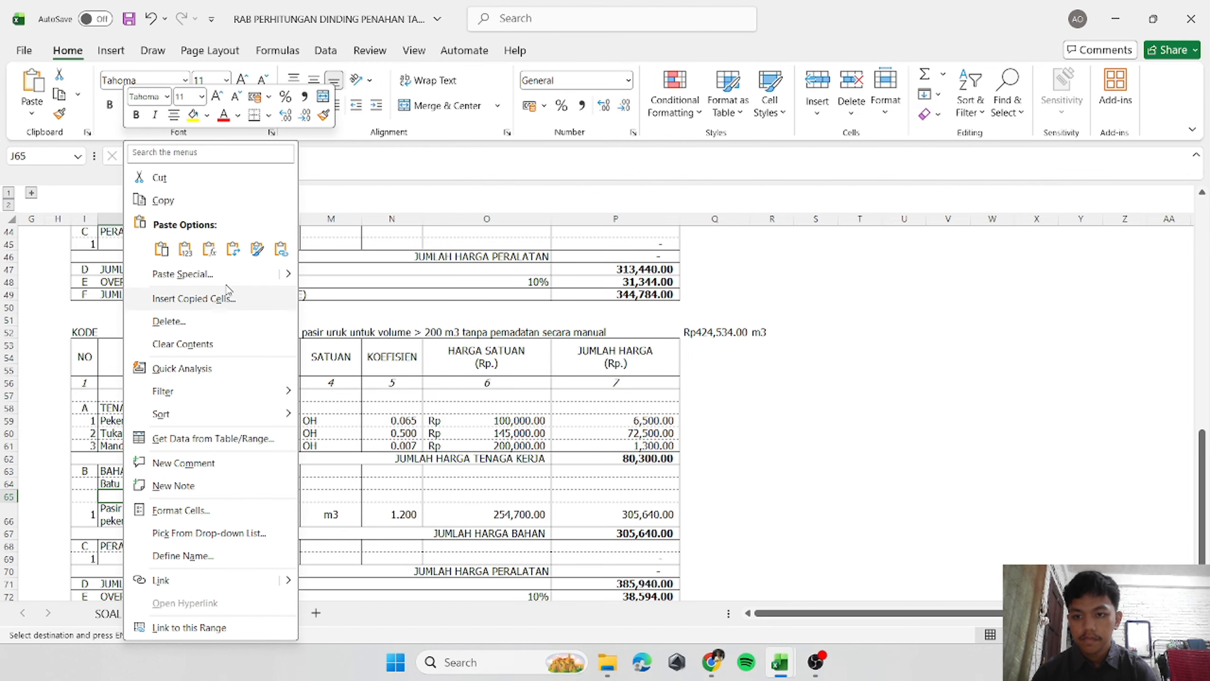
{"action": "left_click", "coordinate": [184, 253]}
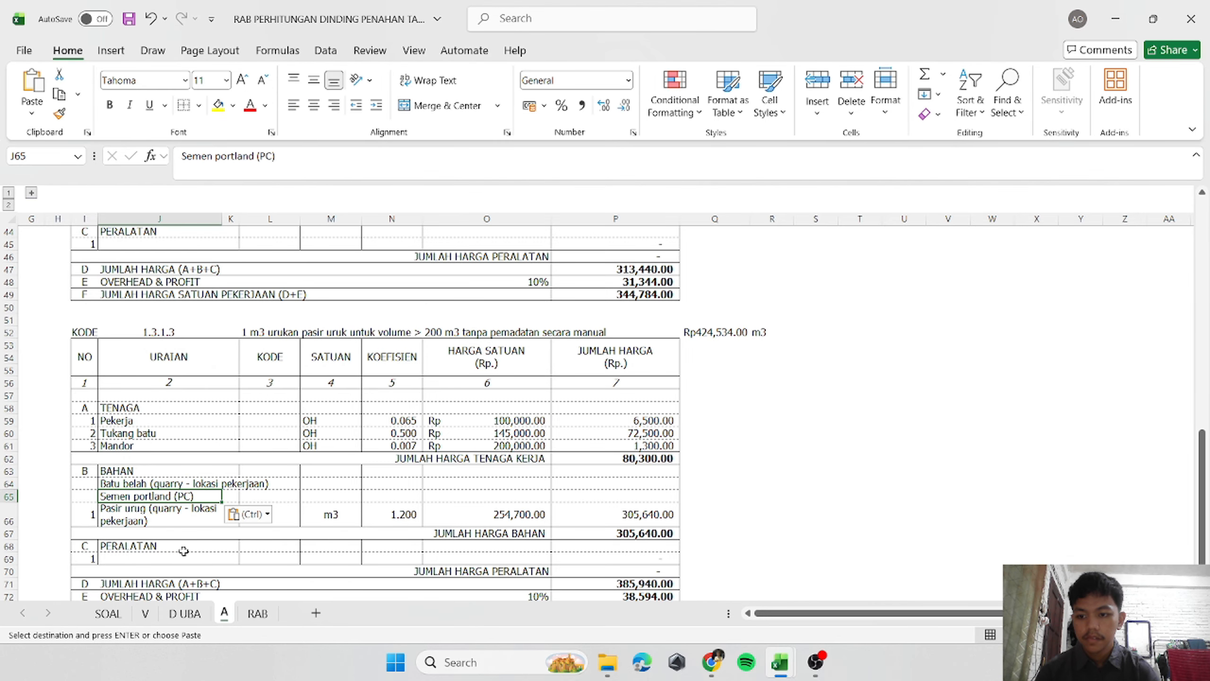
Copy "Pasir pasang (quarry - lokasi pekerjaan)" from the D UBA sheet and paste it as a value into J66 on sheet A.
{"action": "left_click", "coordinate": [183, 615]}
{"action": "key", "text": "Up"}
{"action": "key", "text": "Up"}
{"action": "key", "text": "ctrl+c"}
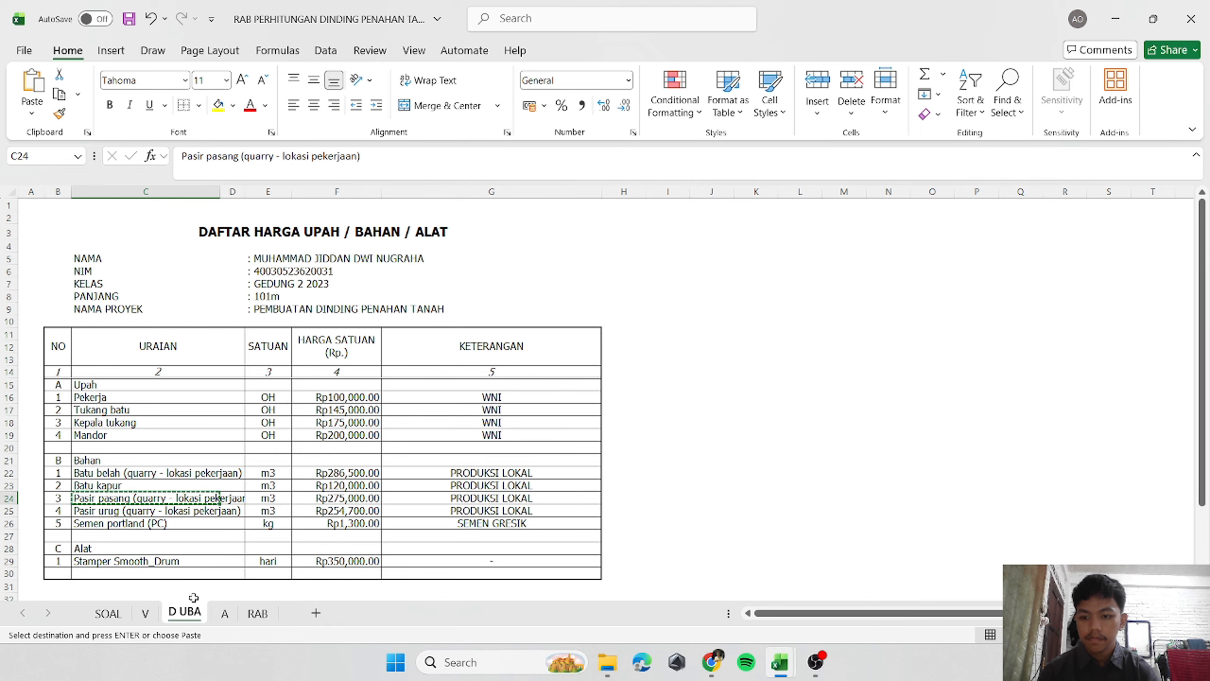
{"action": "left_click", "coordinate": [224, 613]}
{"action": "right_click", "coordinate": [120, 515]}
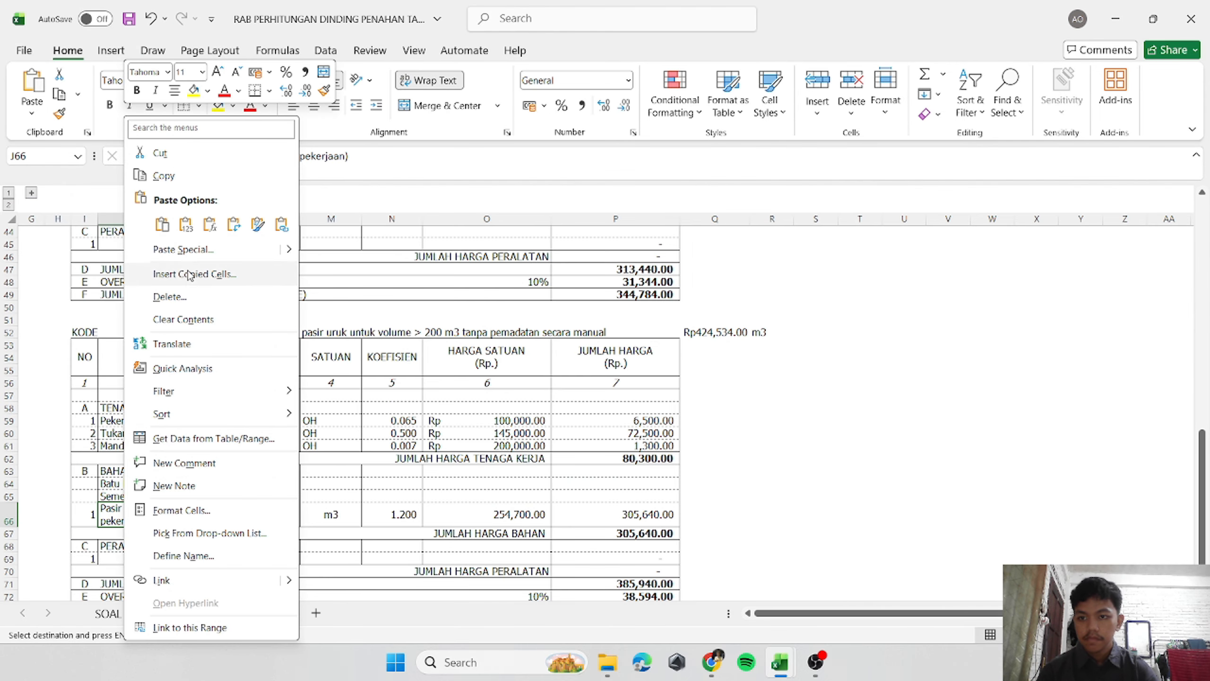
{"action": "left_click", "coordinate": [186, 225]}
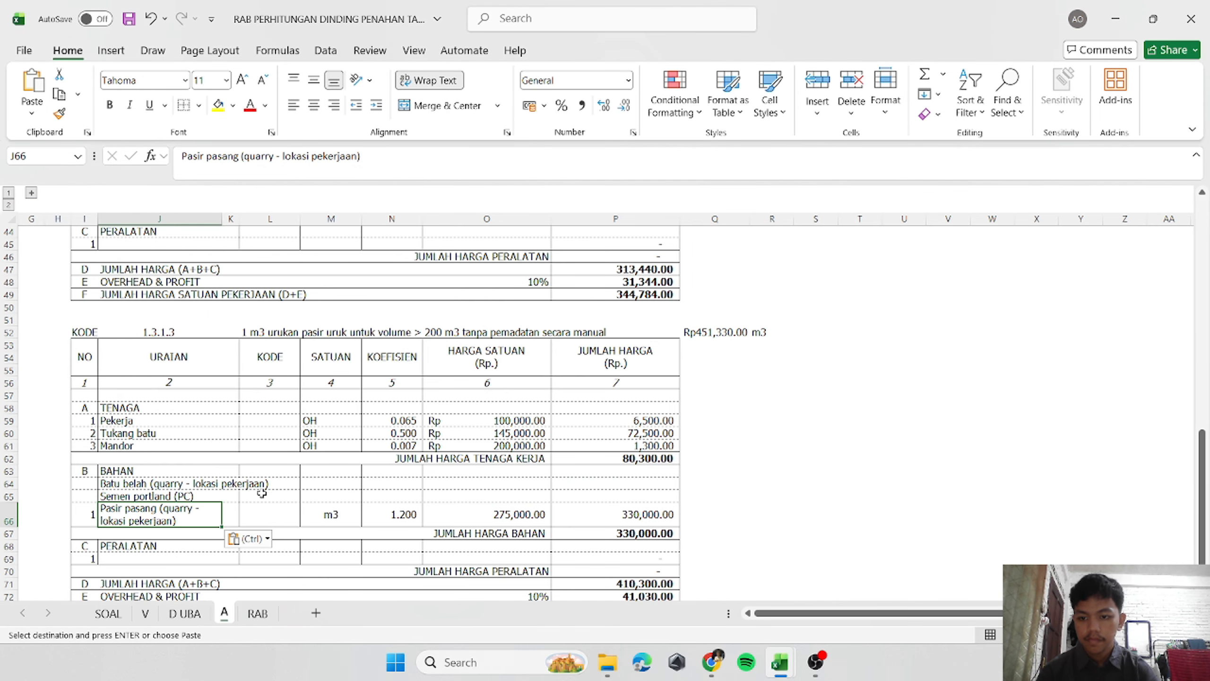
Wrap the Batu belah text in J64, and fill the unit, unit price and total formulas from row 66 up through row 64.
{"action": "left_click", "coordinate": [213, 490]}
{"action": "left_click", "coordinate": [429, 79]}
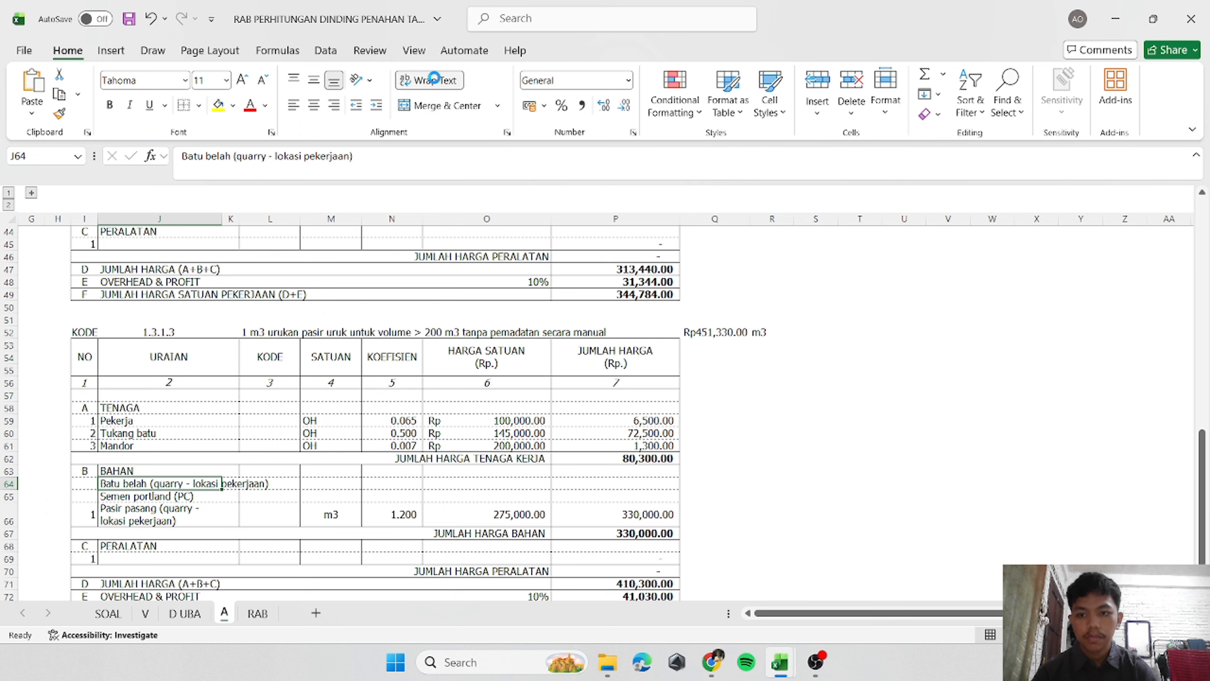
{"action": "left_click_drag", "start_coordinate": [327, 527], "coordinate": [470, 524]}
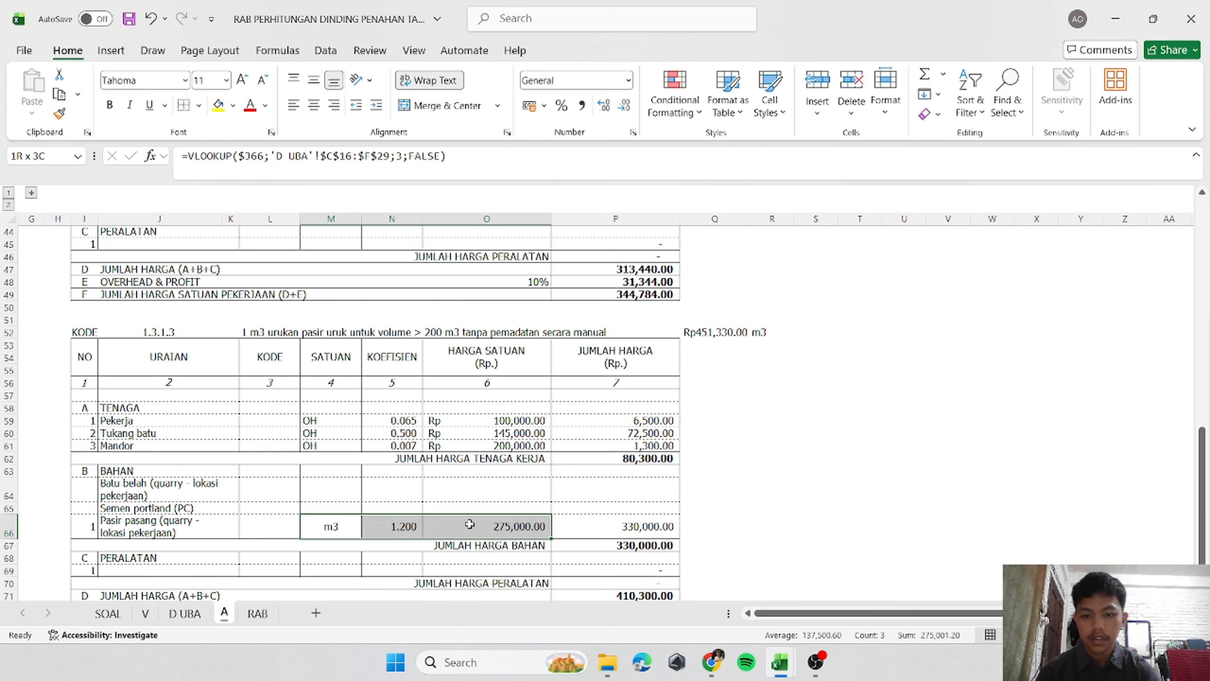
{"action": "left_click", "coordinate": [337, 524]}
{"action": "left_click_drag", "start_coordinate": [361, 538], "coordinate": [361, 477]}
{"action": "left_click", "coordinate": [528, 522]}
{"action": "left_click_drag", "start_coordinate": [553, 533], "coordinate": [676, 477]}
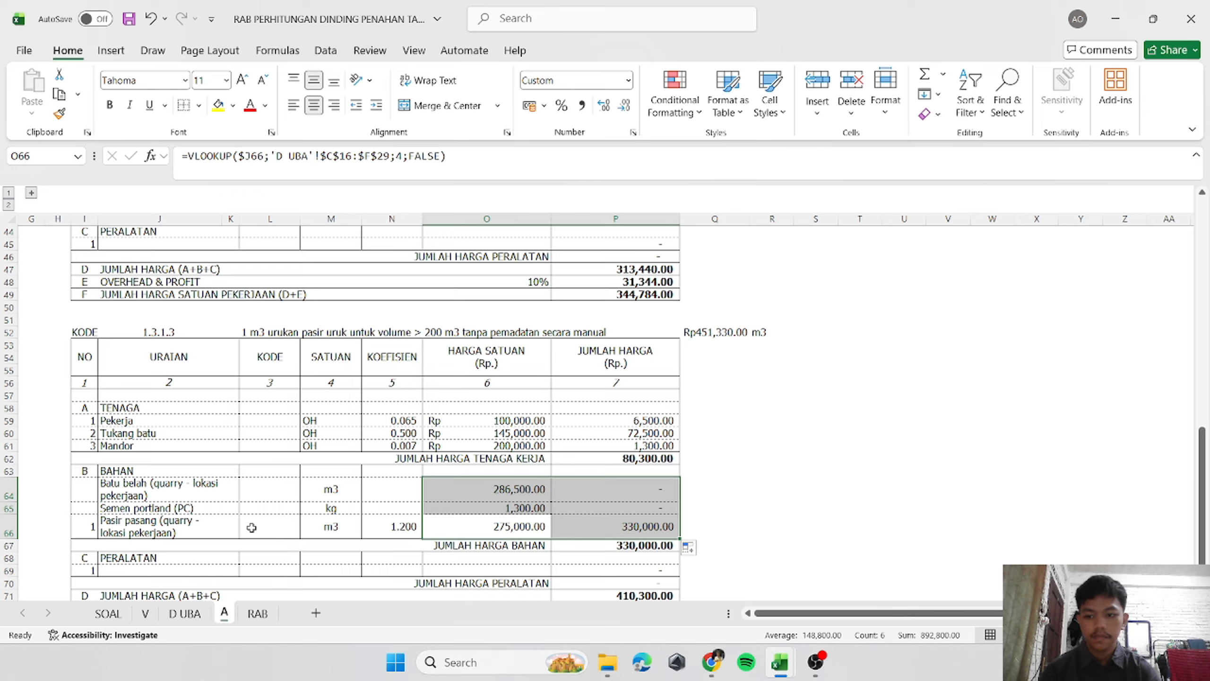
Number the three BAHAN rows 1, 2 and 3 in I64:I66 and right-align the numbers.
{"action": "left_click", "coordinate": [101, 526]}
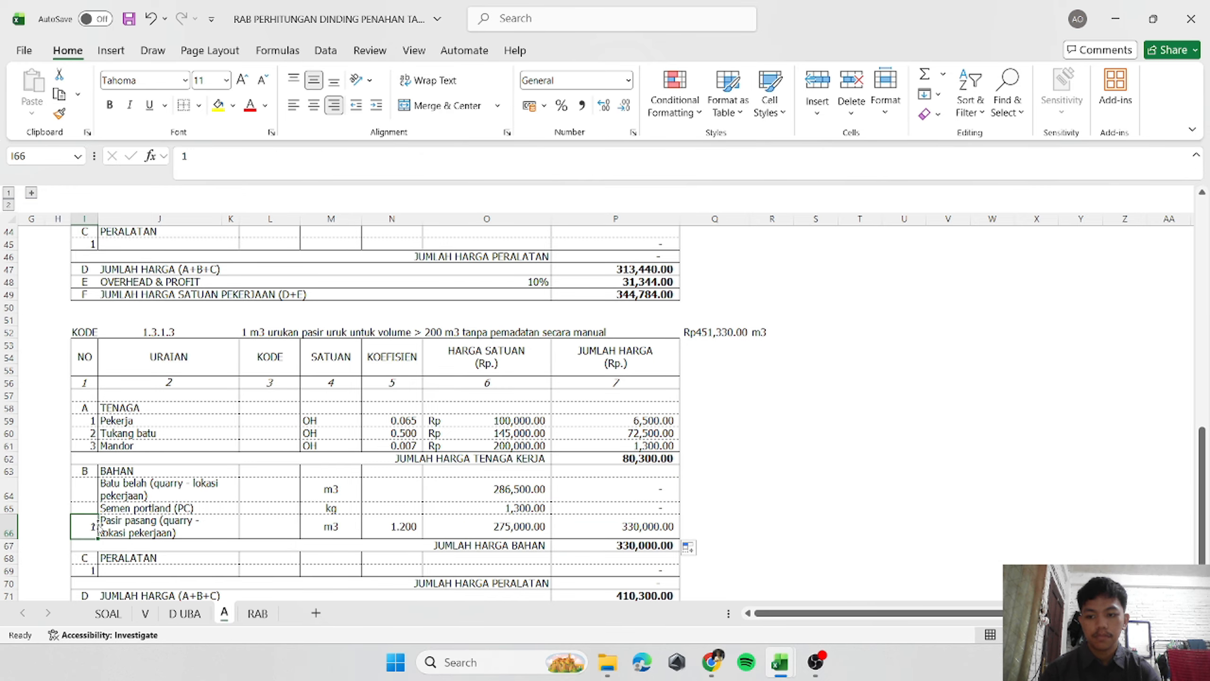
{"action": "left_click", "coordinate": [97, 492]}
{"action": "type", "text": "1"}
{"action": "key", "text": "Return"}
{"action": "type", "text": "2"}
{"action": "key", "text": "Return"}
{"action": "type", "text": "3"}
{"action": "key", "text": "Return"}
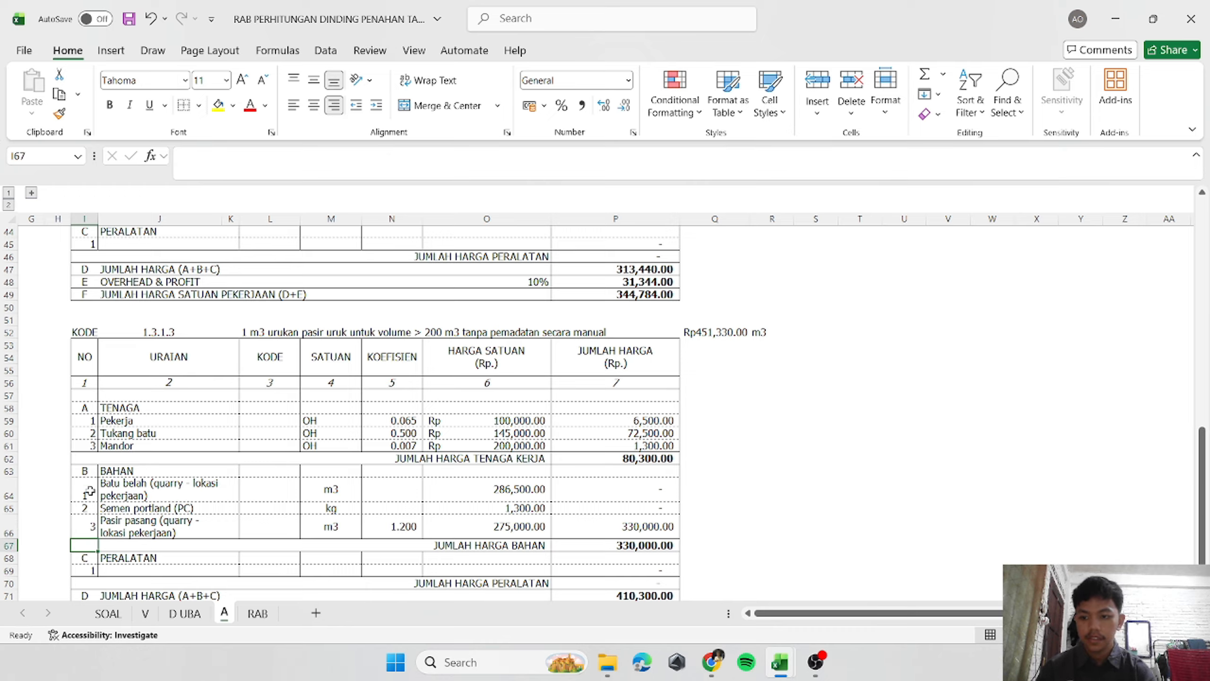
{"action": "left_click_drag", "start_coordinate": [82, 489], "coordinate": [84, 529]}
{"action": "left_click", "coordinate": [313, 105]}
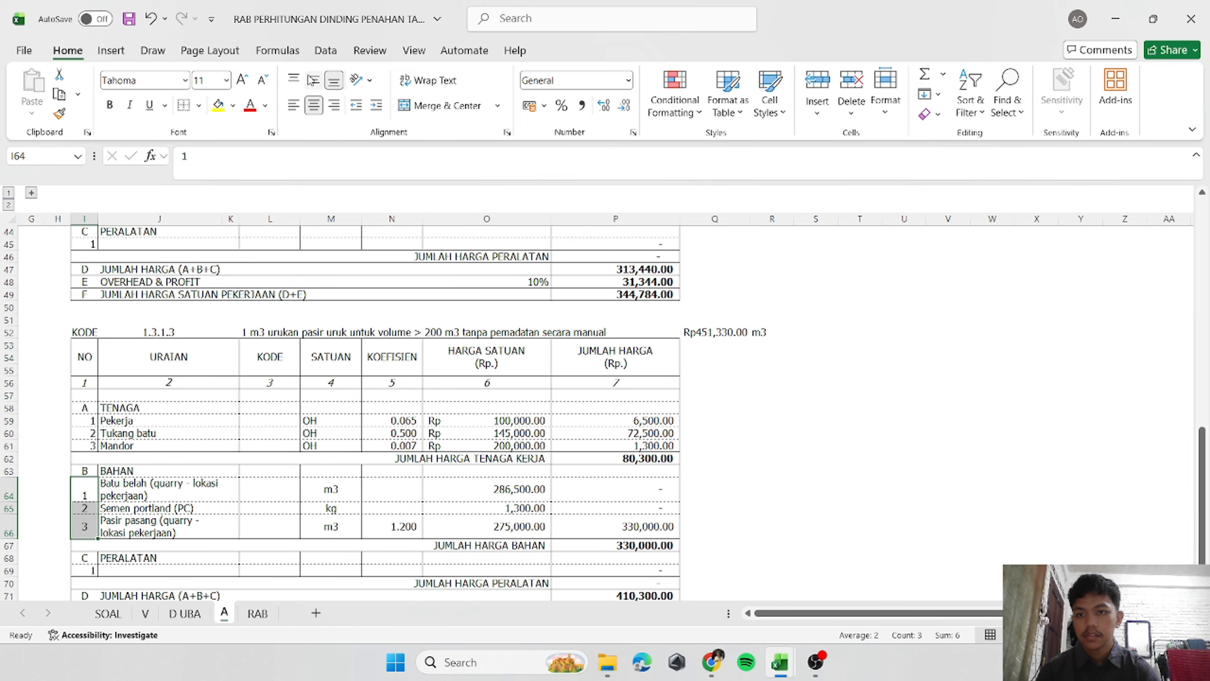
{"action": "left_click", "coordinate": [335, 105]}
{"action": "left_click", "coordinate": [763, 433]}
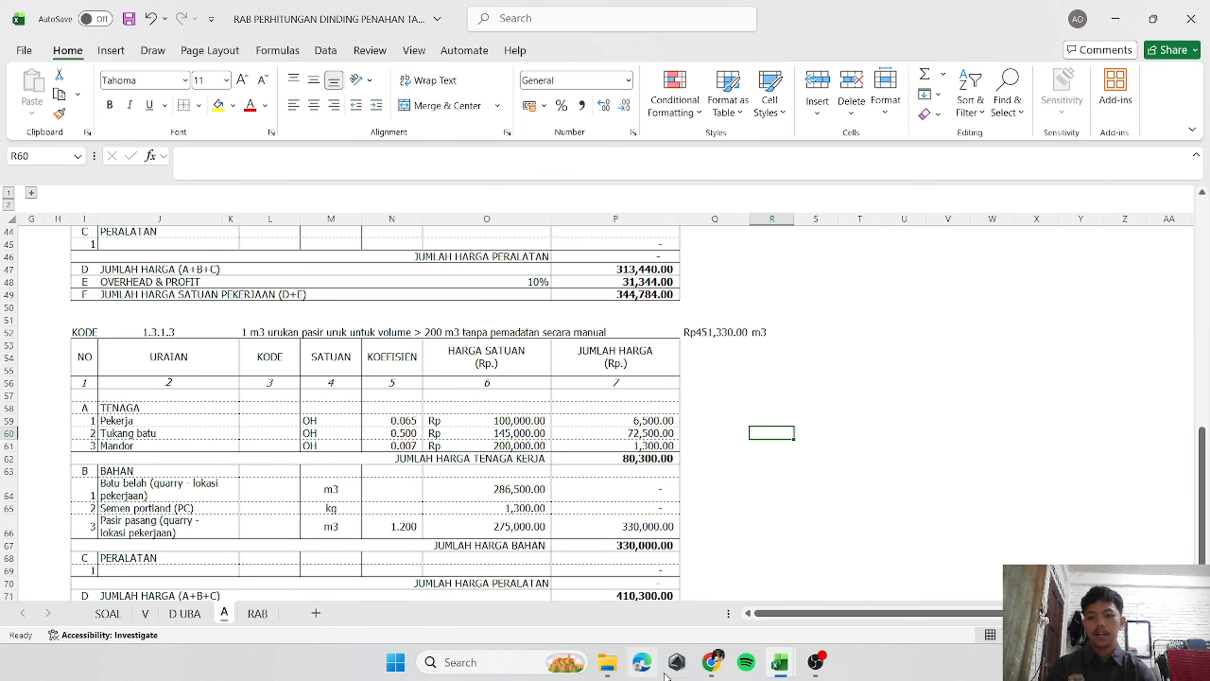
Copy the material coefficients 1.200, 117.000 and 0.561 of item 2.2.2.1.10 from the AHSP workbook and paste them as values into N64:N66 on sheet A.
{"action": "mouse_move", "coordinate": [788, 667]}
{"action": "left_click", "coordinate": [850, 601]}
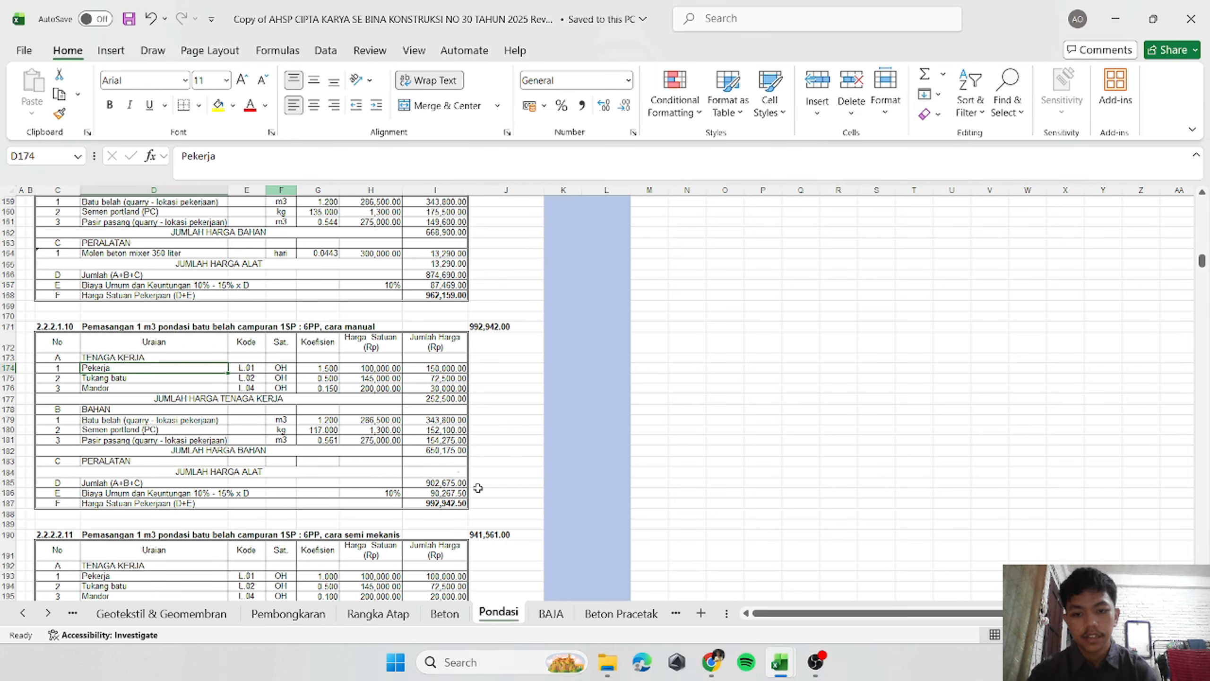
{"action": "left_click_drag", "start_coordinate": [318, 421], "coordinate": [318, 439]}
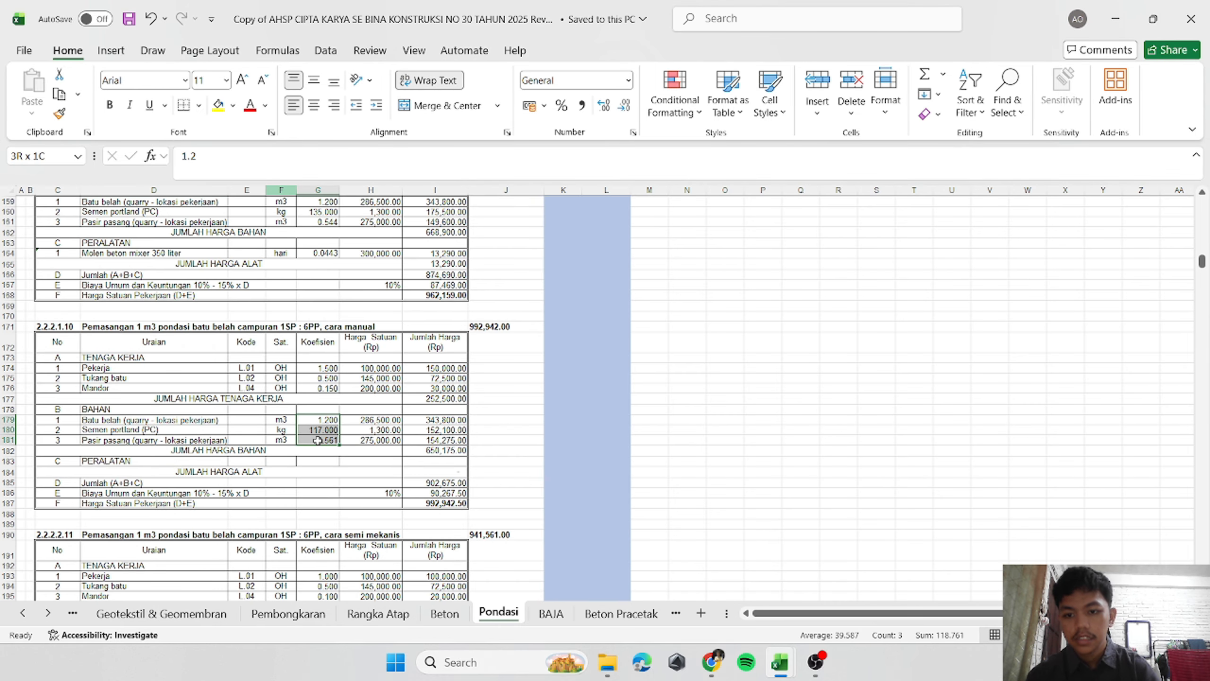
{"action": "key", "text": "ctrl+c"}
{"action": "mouse_move", "coordinate": [789, 669]}
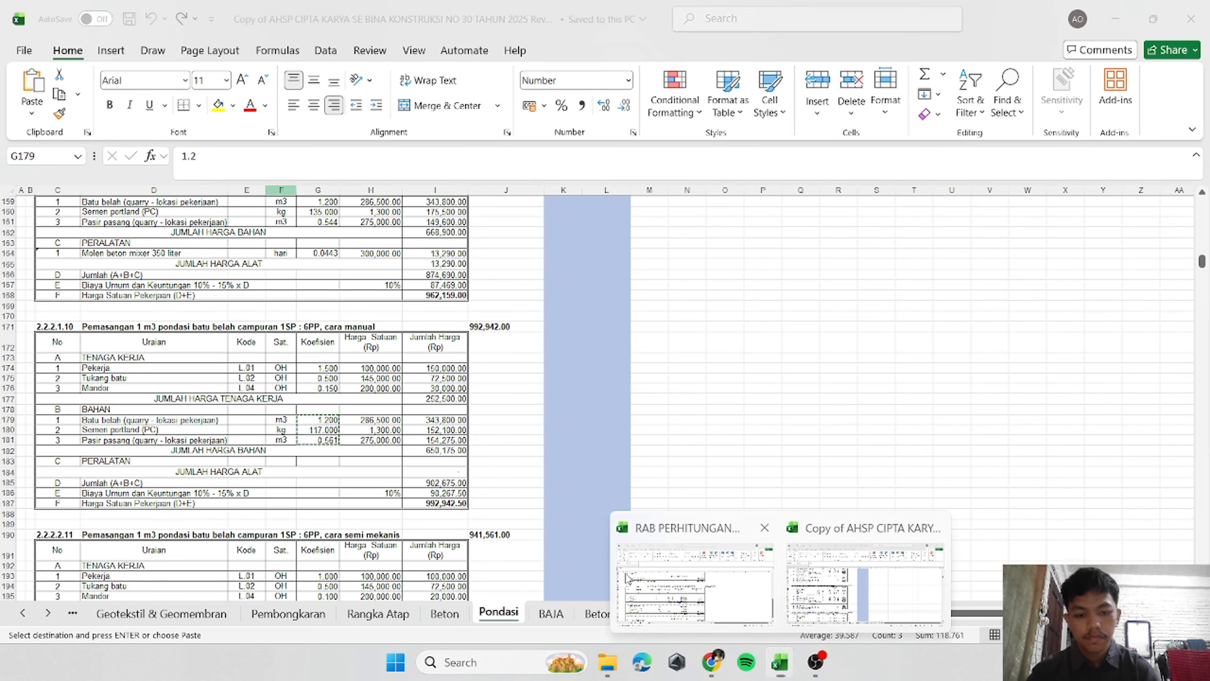
{"action": "left_click", "coordinate": [733, 602]}
{"action": "left_click", "coordinate": [374, 488]}
{"action": "right_click", "coordinate": [374, 488]}
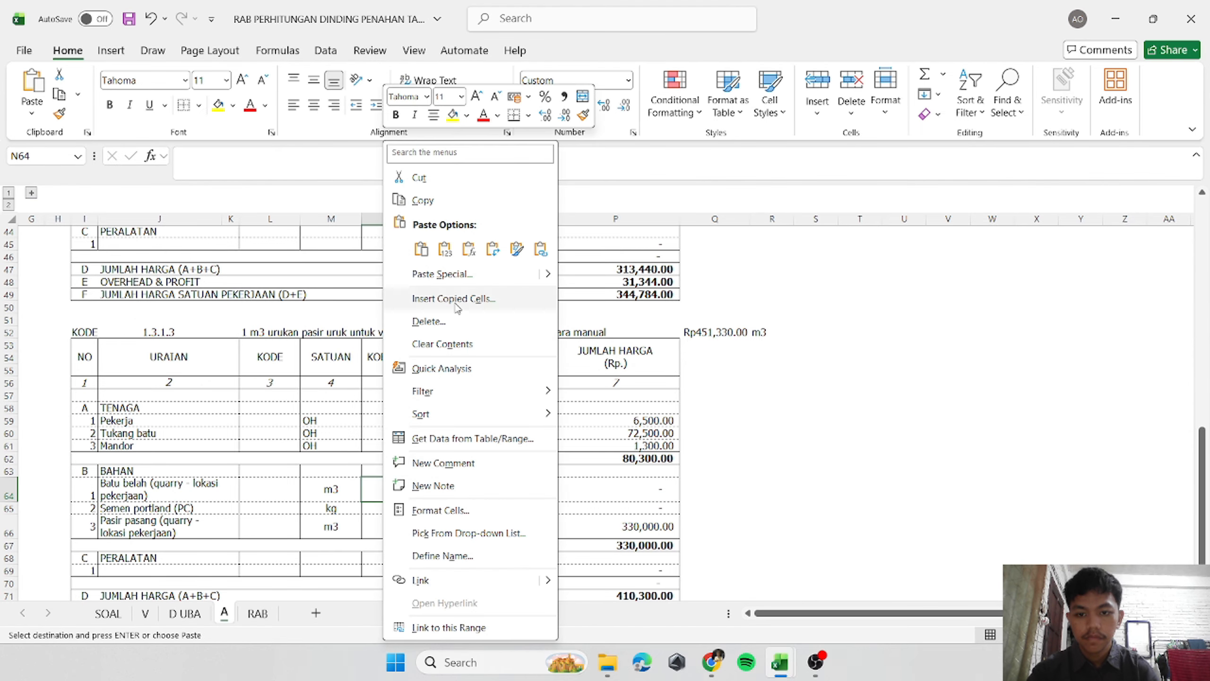
{"action": "left_click", "coordinate": [445, 248]}
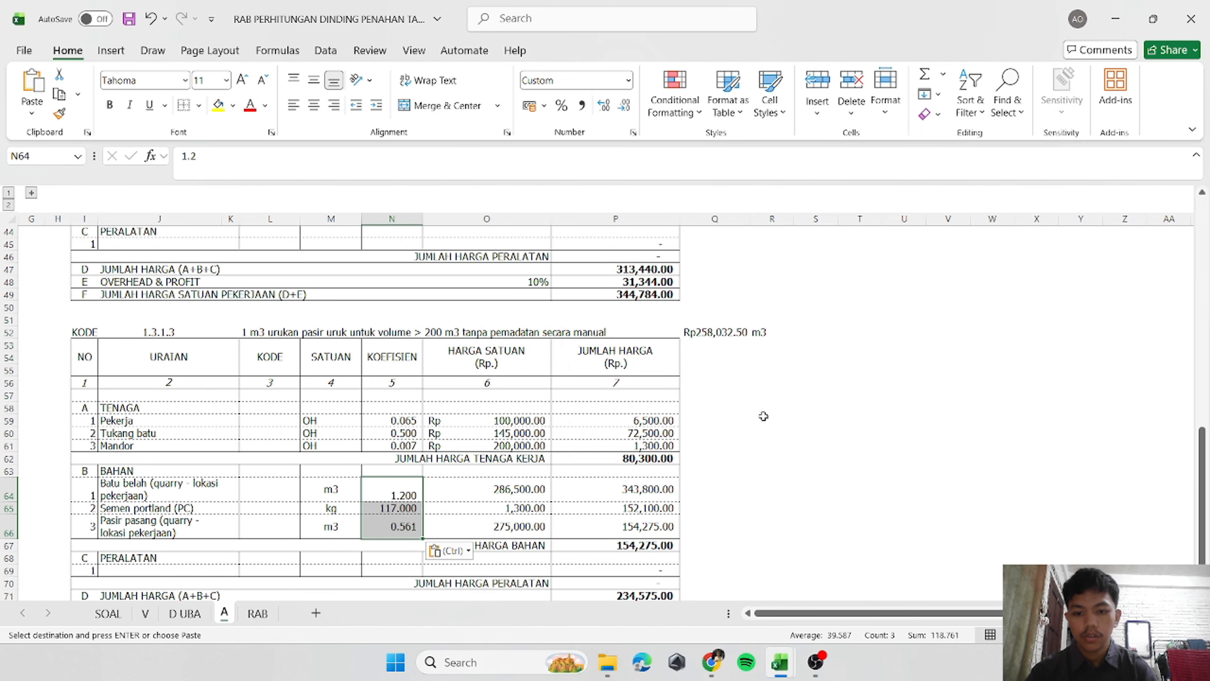
{"action": "left_click", "coordinate": [763, 416]}
Copy the item code 2.2.2.1.10 from the AHSP workbook and paste it as a value into the KODE cell J52 on sheet A.
{"action": "scroll", "coordinate": [745, 455], "scroll_direction": "down", "scroll_amount": 2}
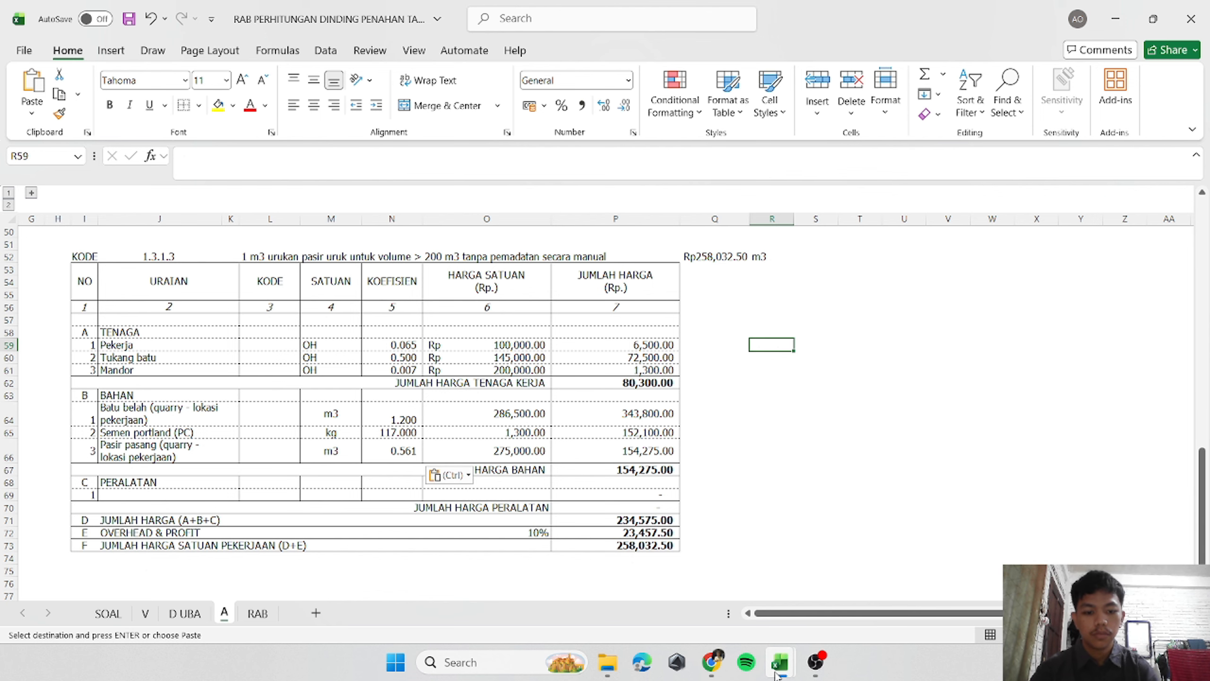
{"action": "mouse_move", "coordinate": [776, 674]}
{"action": "left_click", "coordinate": [881, 579]}
{"action": "left_click", "coordinate": [66, 325]}
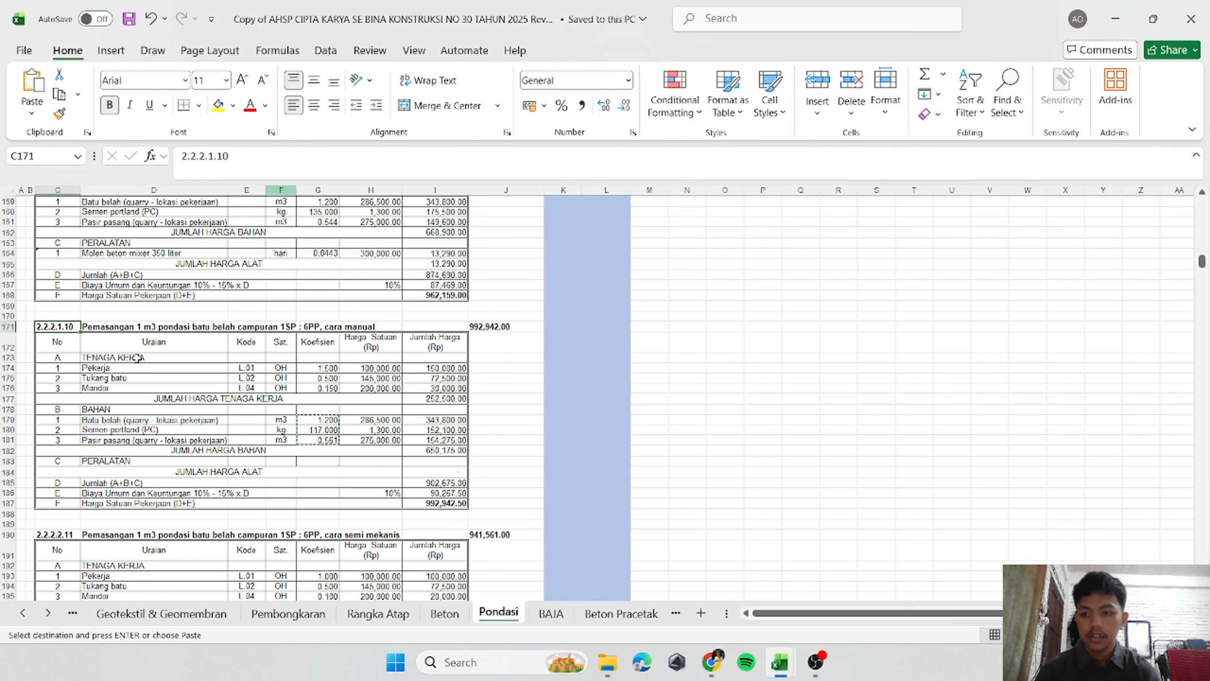
{"action": "key", "text": "ctrl+c"}
{"action": "mouse_move", "coordinate": [776, 664]}
{"action": "left_click", "coordinate": [691, 602]}
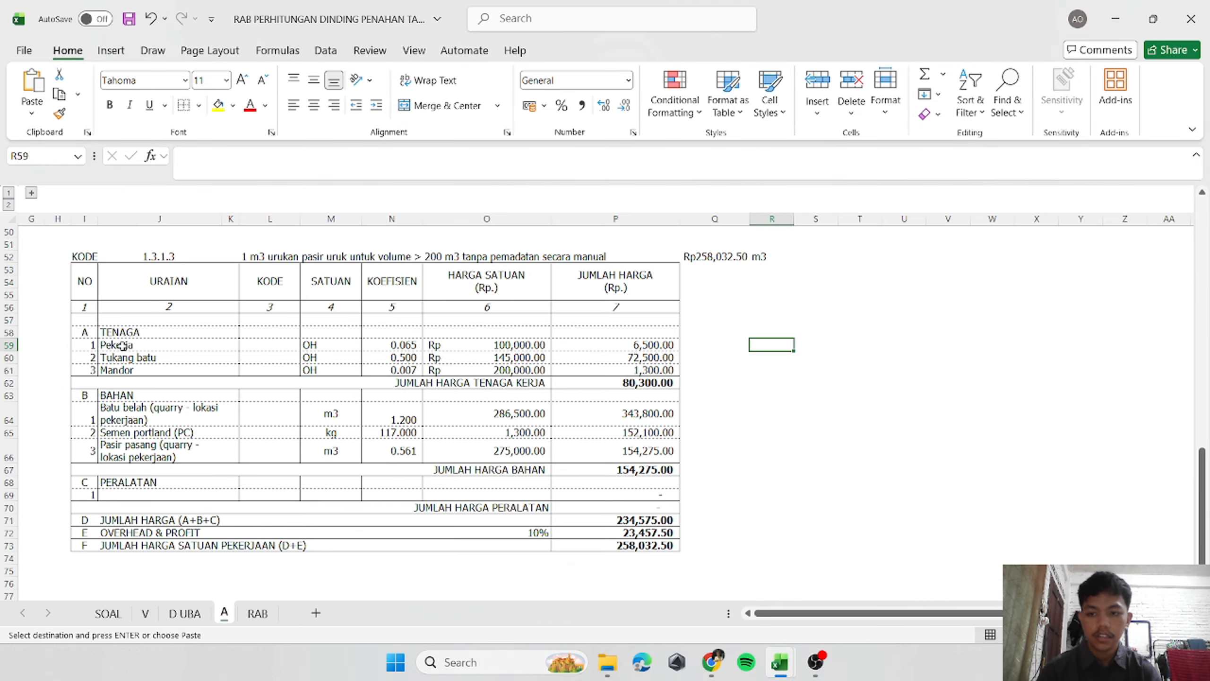
{"action": "left_click", "coordinate": [140, 257]}
{"action": "right_click", "coordinate": [141, 256]}
{"action": "left_click", "coordinate": [243, 228]}
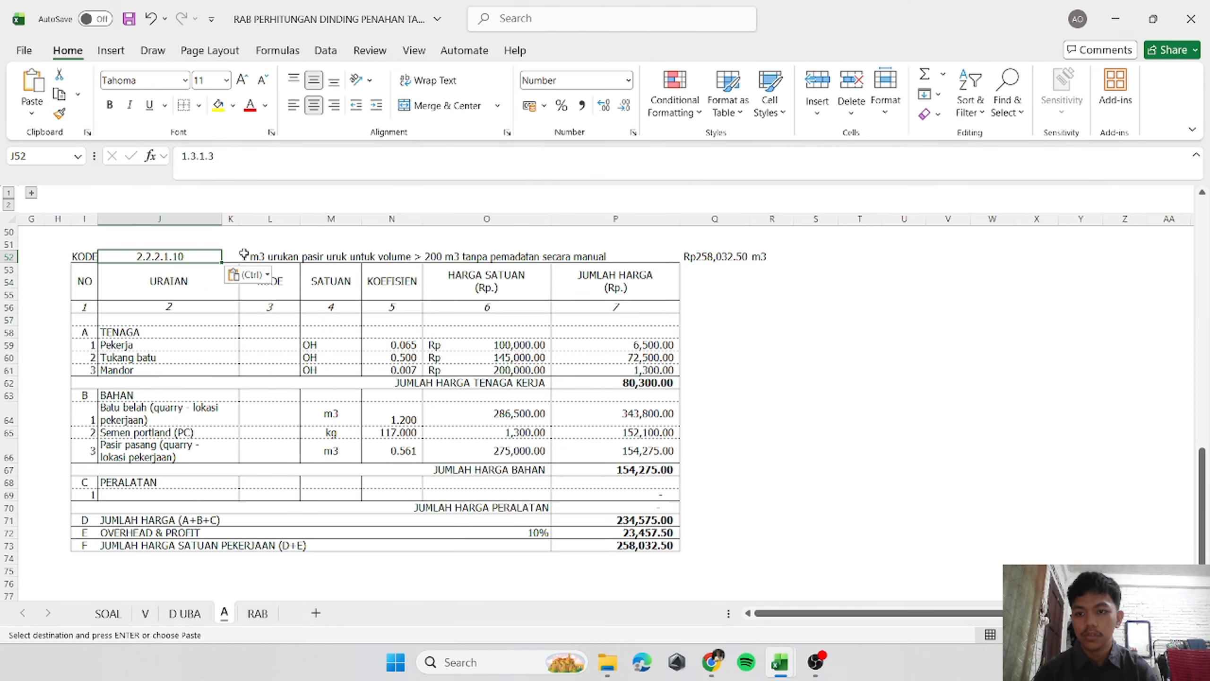
Paste the AHSP title "Pemasangan 1 m3 pondasi batu belah campuran 1SP : 6PP, cara manual" as a value into L52 on sheet A, and save the RAB workbook.
{"action": "mouse_move", "coordinate": [780, 663]}
{"action": "left_click", "coordinate": [864, 584]}
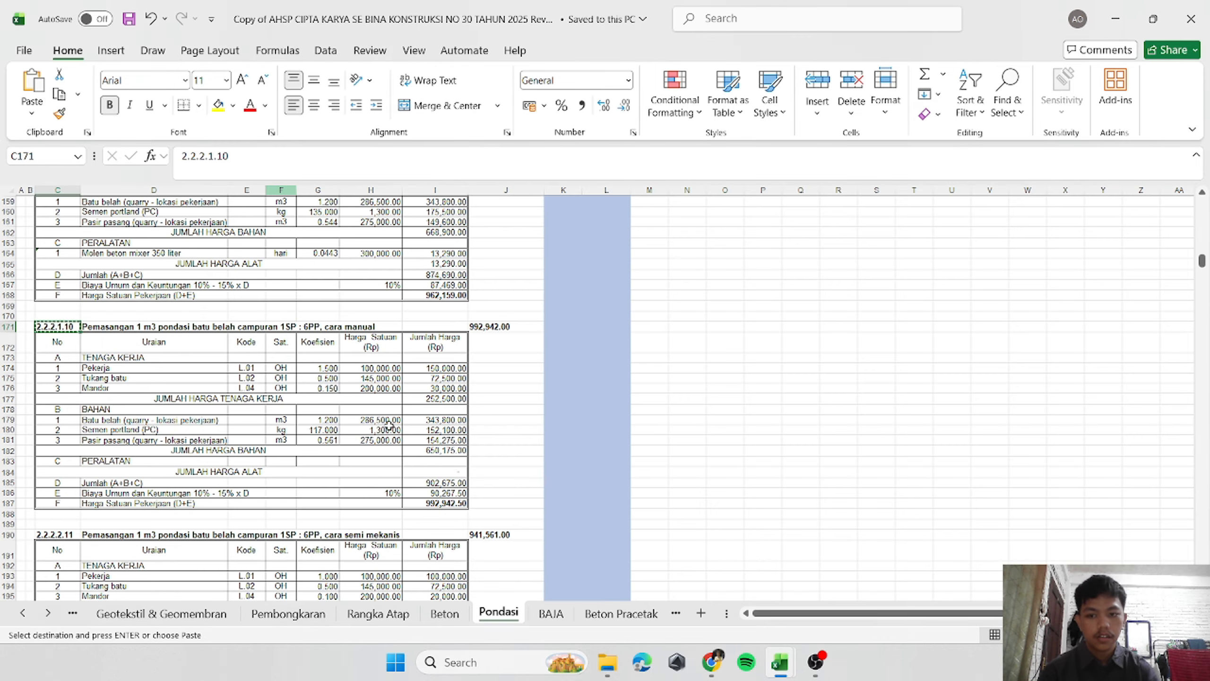
{"action": "left_click", "coordinate": [135, 326]}
{"action": "key", "text": "ctrl+c"}
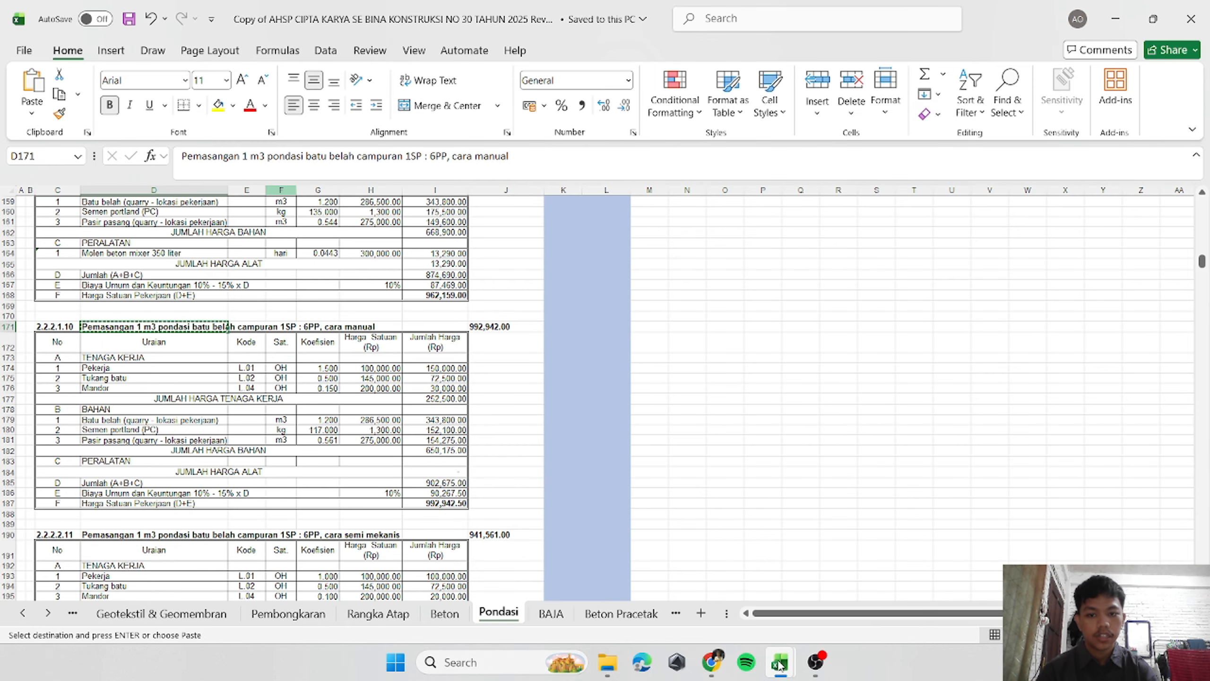
{"action": "mouse_move", "coordinate": [779, 662]}
{"action": "left_click", "coordinate": [621, 593]}
{"action": "left_click", "coordinate": [290, 260]}
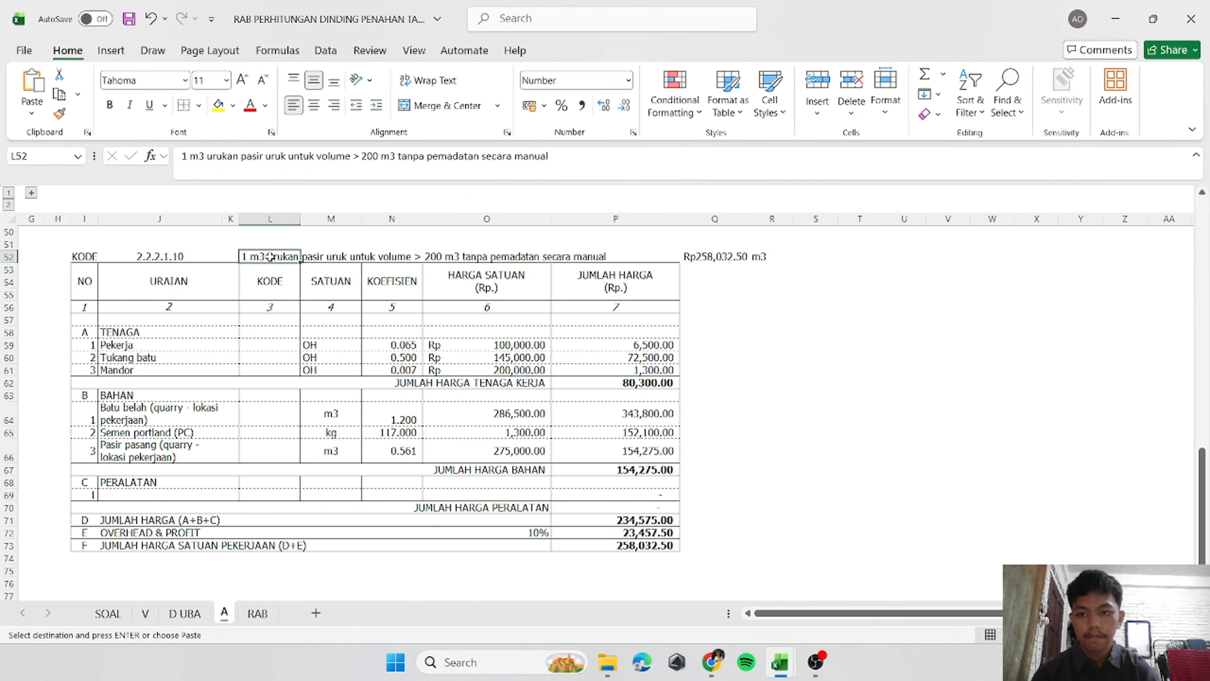
{"action": "right_click", "coordinate": [286, 260]}
{"action": "left_click", "coordinate": [292, 220]}
{"action": "left_click", "coordinate": [824, 424]}
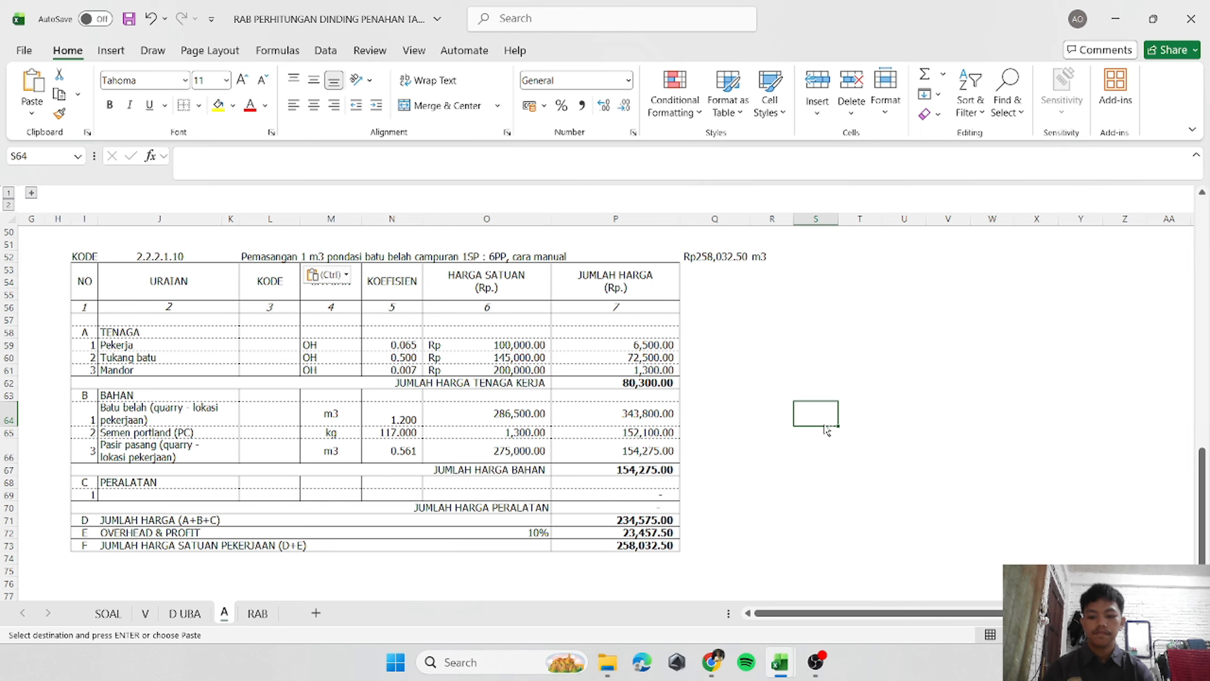
{"action": "key", "text": "ctrl+s"}
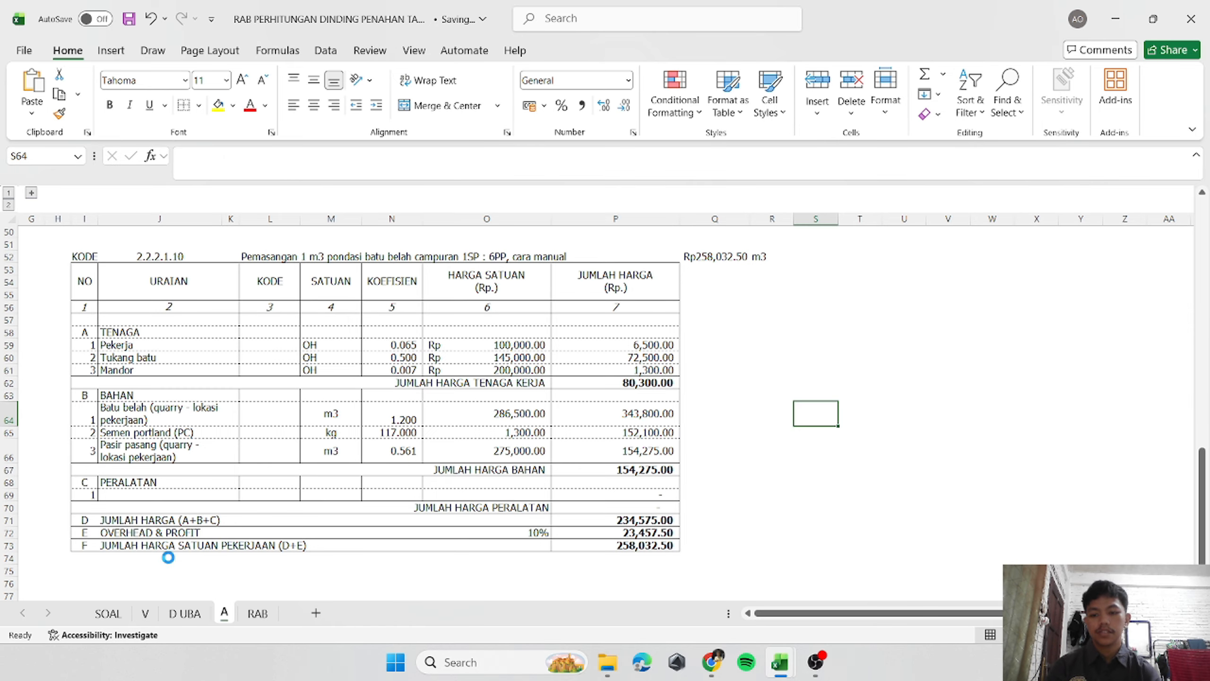
Check the work items on sheet V, and duplicate the 2.2.2.1.10 analysis block I52:R73 on sheet A to I76.
{"action": "left_click", "coordinate": [145, 613]}
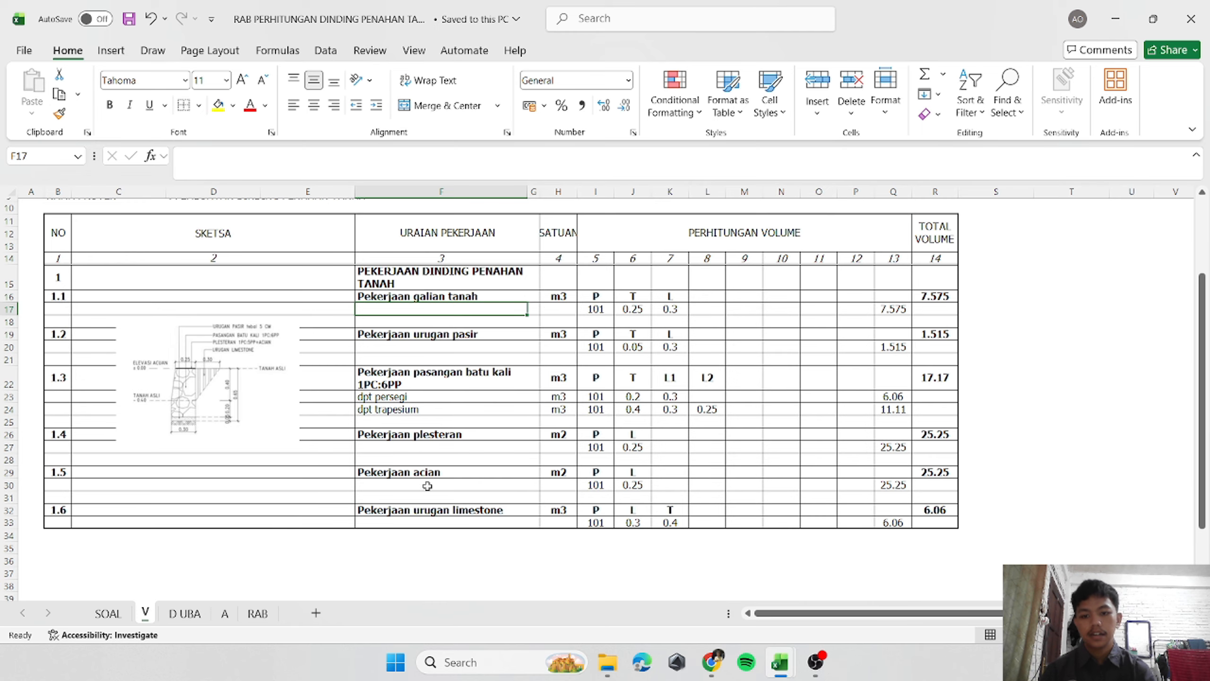
{"action": "left_click", "coordinate": [208, 614]}
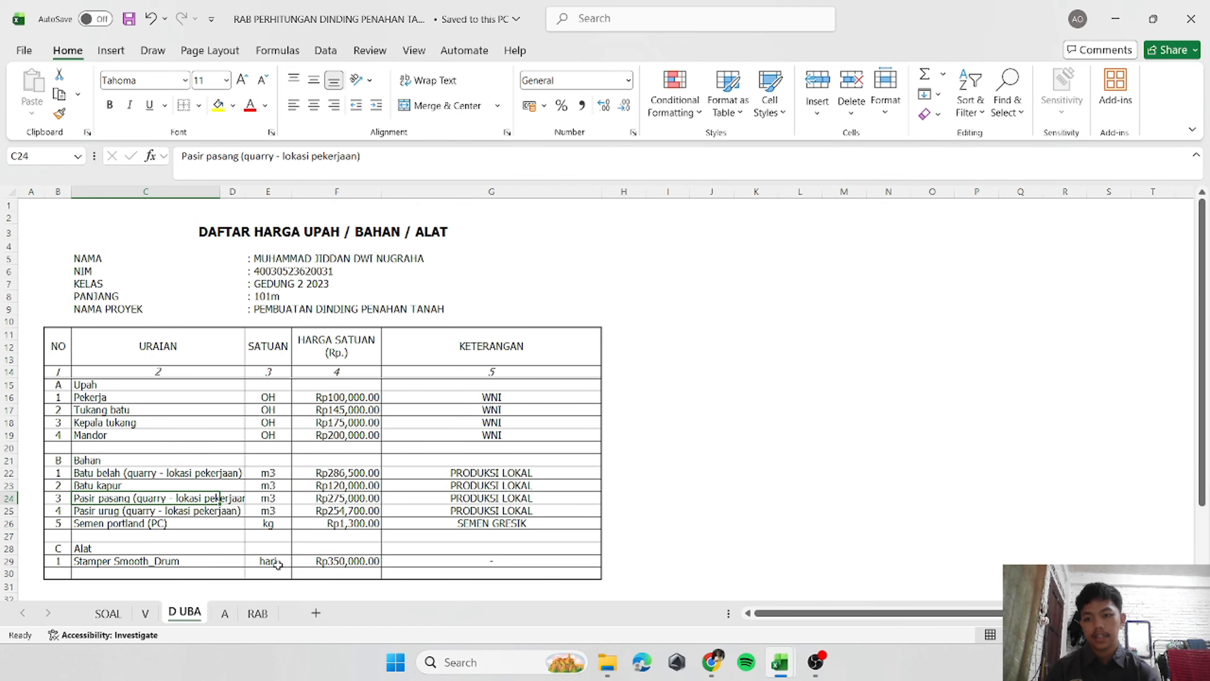
{"action": "left_click", "coordinate": [222, 618]}
{"action": "scroll", "coordinate": [184, 522], "scroll_direction": "down", "scroll_amount": 2}
{"action": "scroll", "coordinate": [183, 523], "scroll_direction": "up", "scroll_amount": 4}
{"action": "left_click_drag", "start_coordinate": [89, 331], "coordinate": [755, 568]}
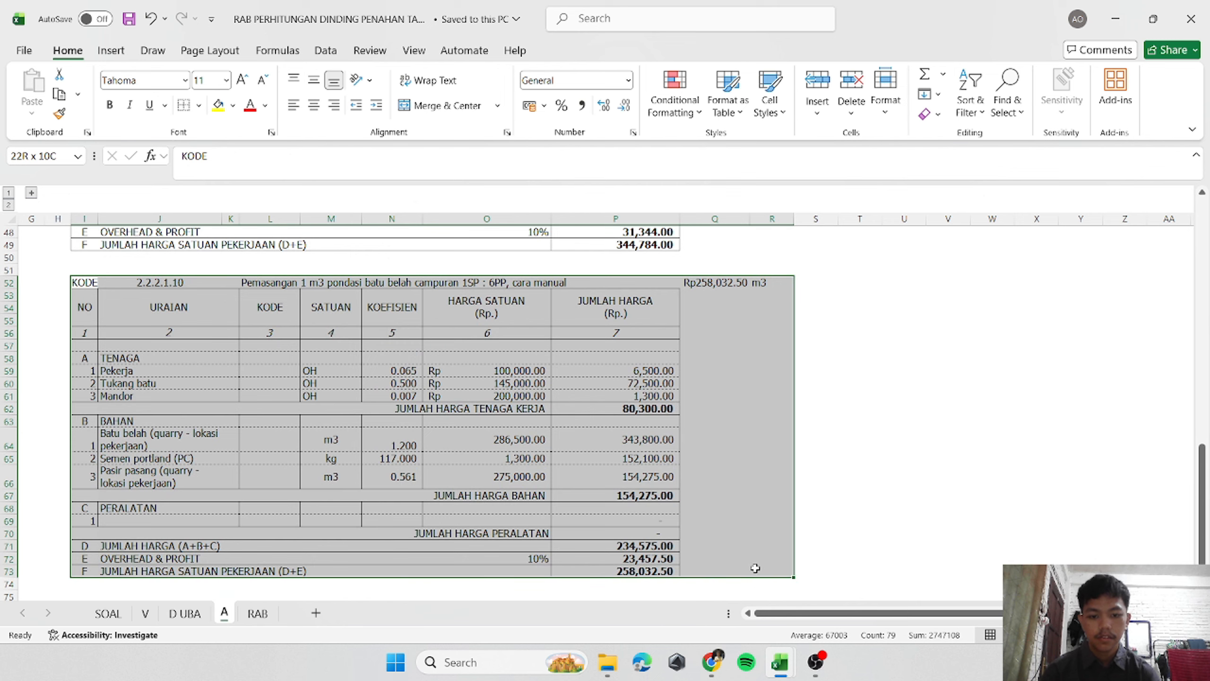
{"action": "key", "text": "ctrl+c"}
{"action": "scroll", "coordinate": [269, 526], "scroll_direction": "down", "scroll_amount": 4}
{"action": "left_click", "coordinate": [86, 458]}
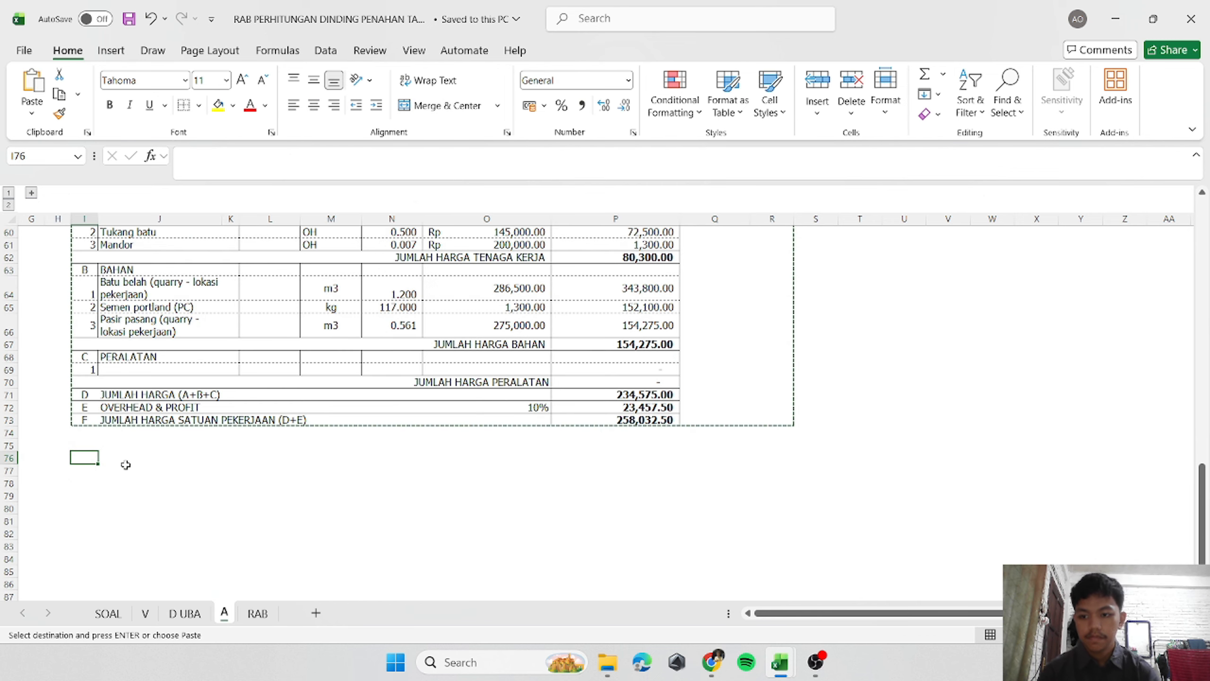
{"action": "key", "text": "ctrl+v"}
{"action": "key", "text": "Escape"}
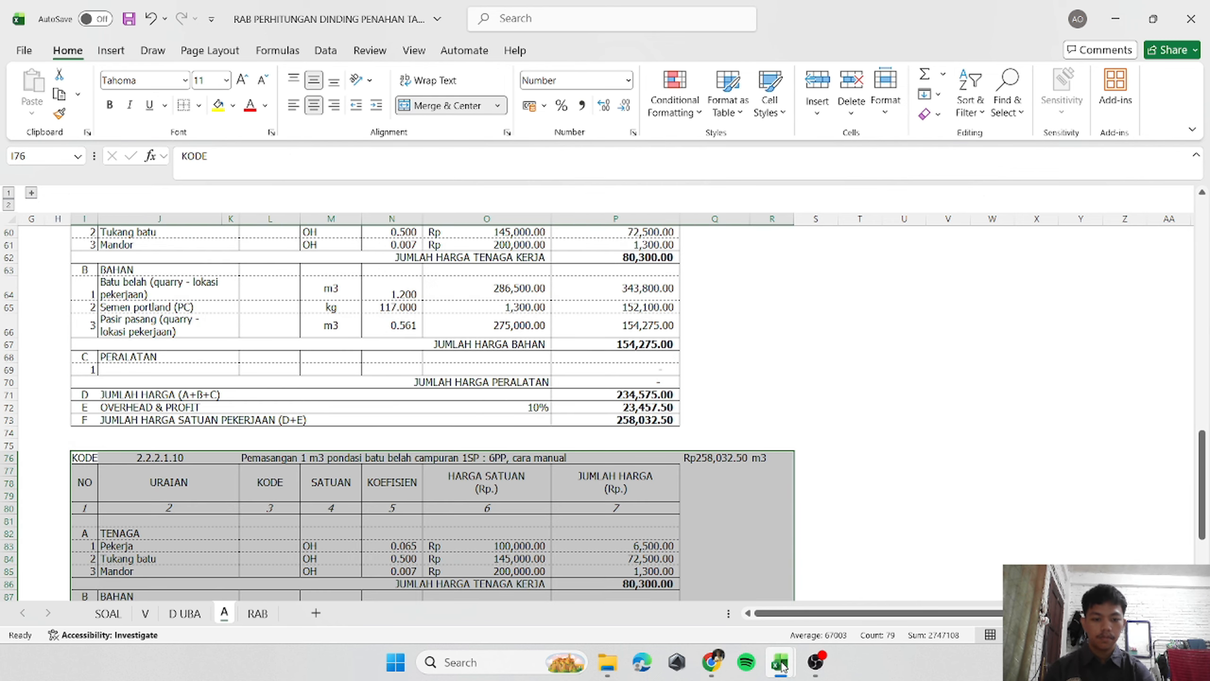
Switch to the AHSP workbook and find the plastering analyses at the start of the Plesteran Dan Acian sheet.
{"action": "mouse_move", "coordinate": [782, 666]}
{"action": "left_click", "coordinate": [862, 583]}
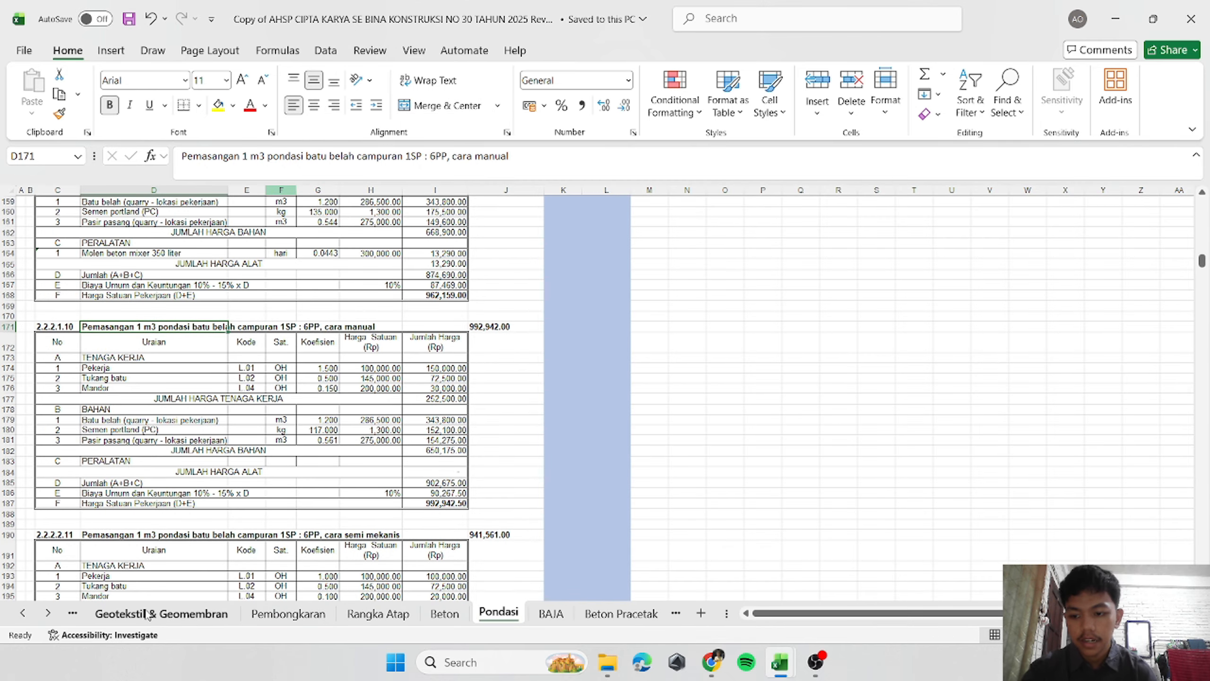
{"action": "left_click", "coordinate": [58, 617]}
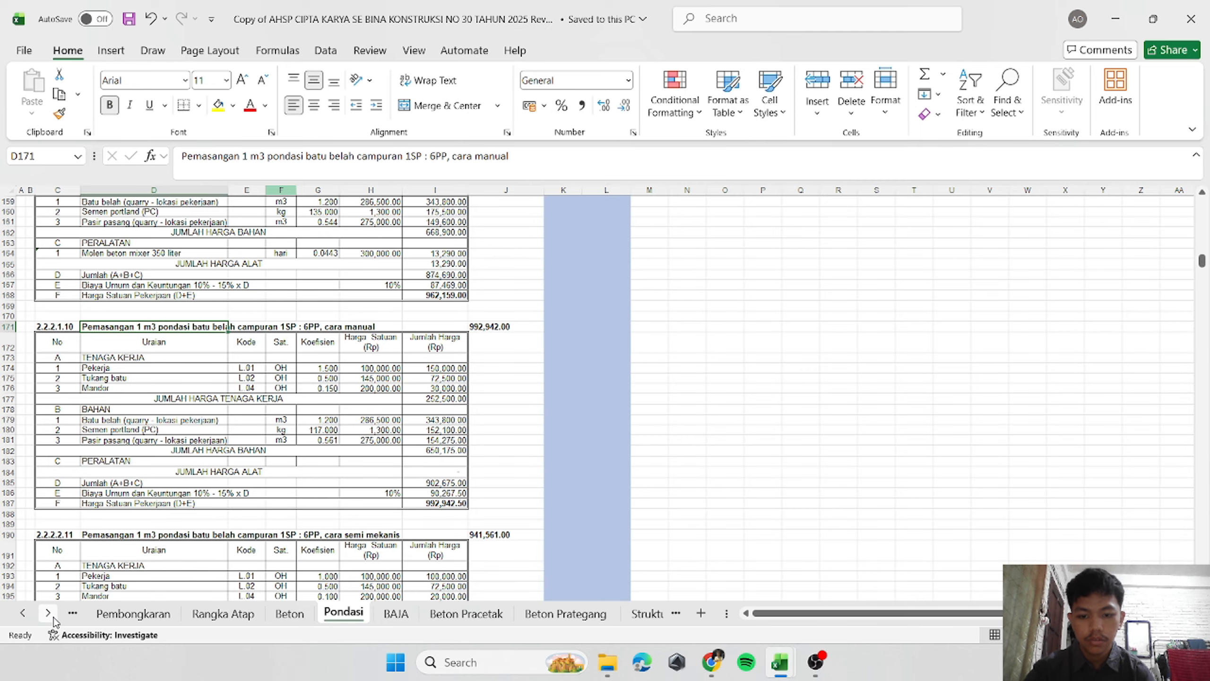
{"action": "left_click", "coordinate": [56, 618]}
{"action": "left_click", "coordinate": [54, 618]}
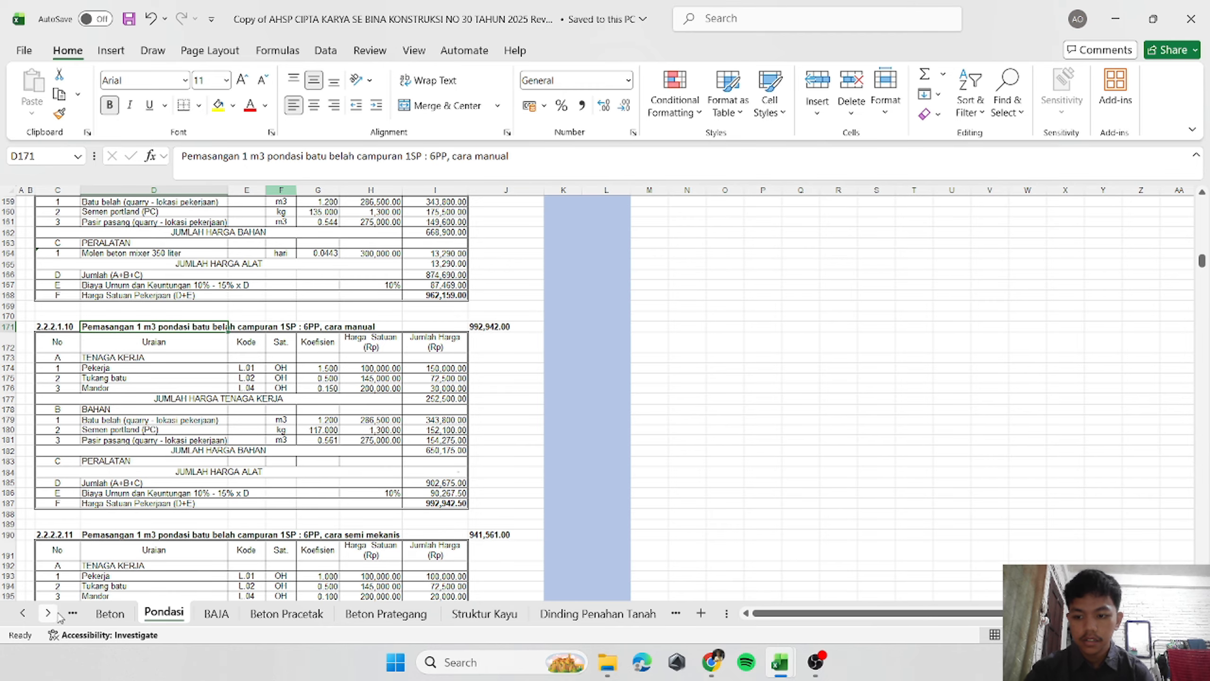
{"action": "left_click", "coordinate": [50, 615]}
{"action": "left_click", "coordinate": [548, 614]}
{"action": "left_click", "coordinate": [619, 405]}
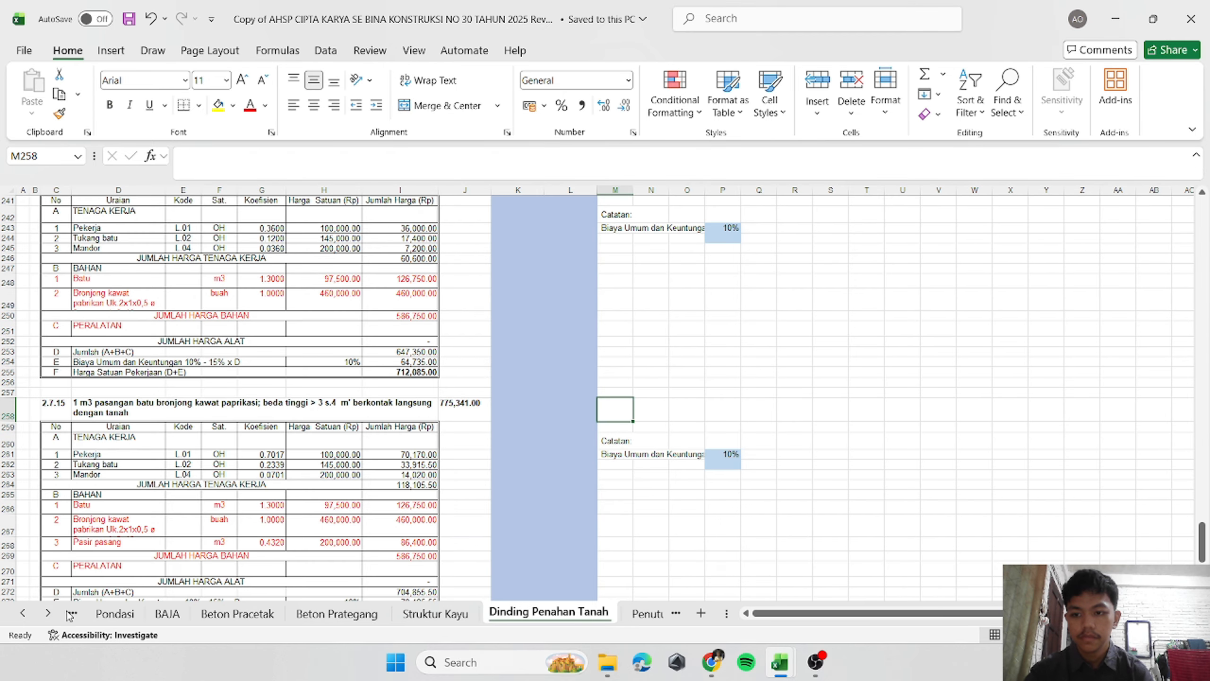
{"action": "left_click", "coordinate": [52, 615]}
{"action": "left_click", "coordinate": [51, 615]}
{"action": "left_click", "coordinate": [53, 616]}
{"action": "left_click", "coordinate": [56, 619]}
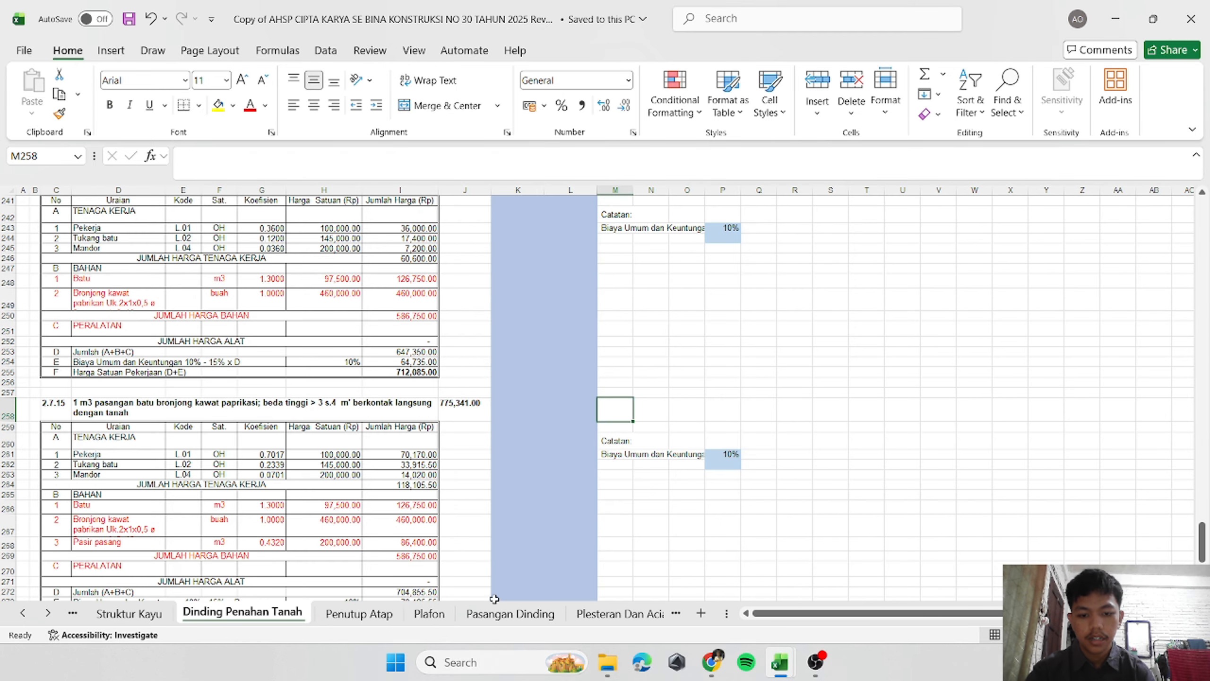
{"action": "left_click", "coordinate": [595, 614]}
{"action": "scroll", "coordinate": [630, 394], "scroll_direction": "up", "scroll_amount": 20}
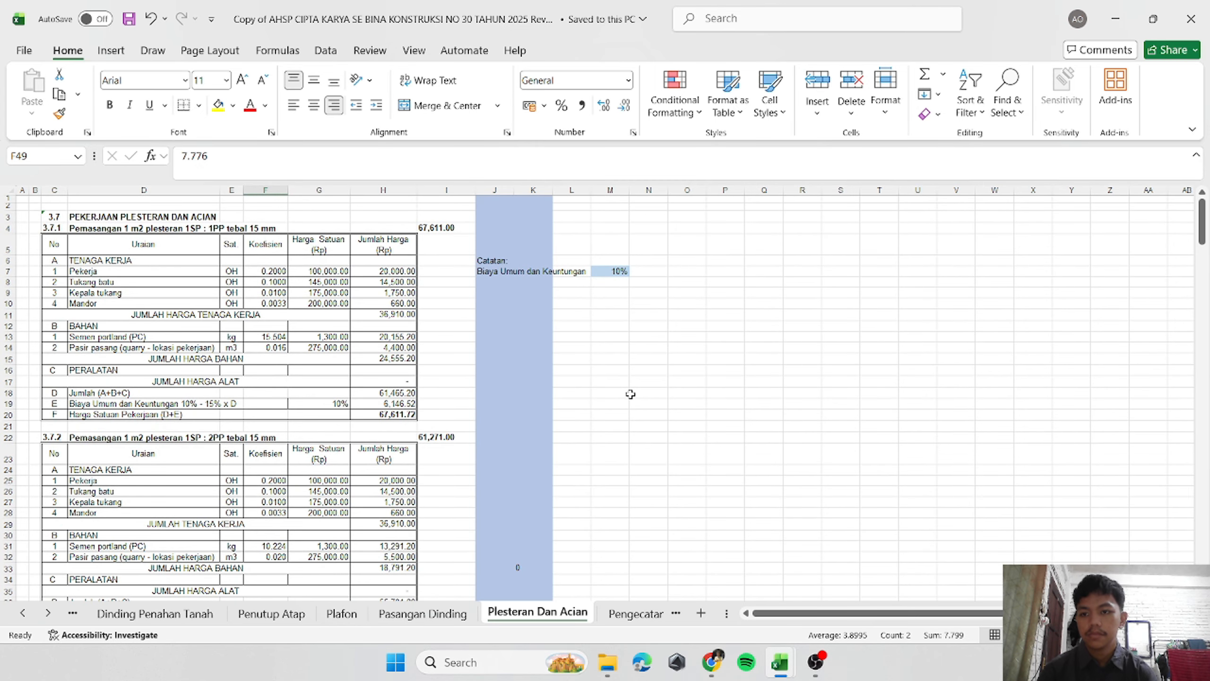
Check the plaster mix in the GAMBAR RENCANA drawing on the SOAL sheet of the RAB workbook, and return to the AHSP workbook.
{"action": "scroll", "coordinate": [629, 394], "scroll_direction": "down", "scroll_amount": 1}
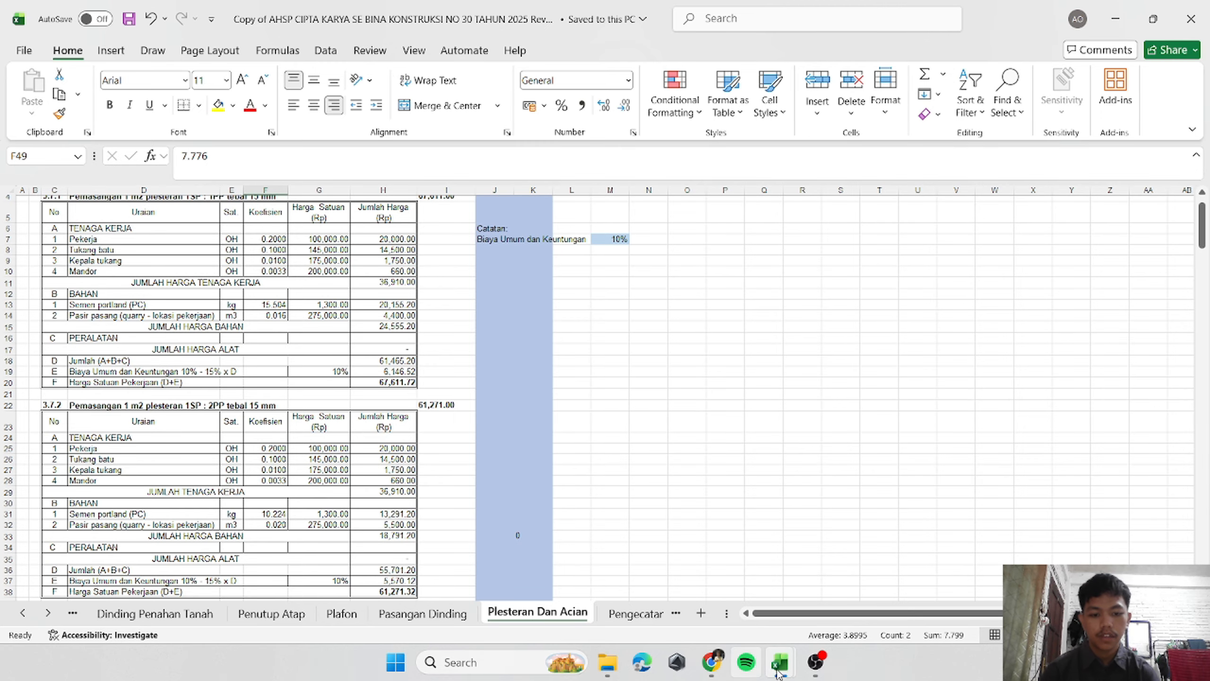
{"action": "mouse_move", "coordinate": [780, 670]}
{"action": "left_click", "coordinate": [695, 579]}
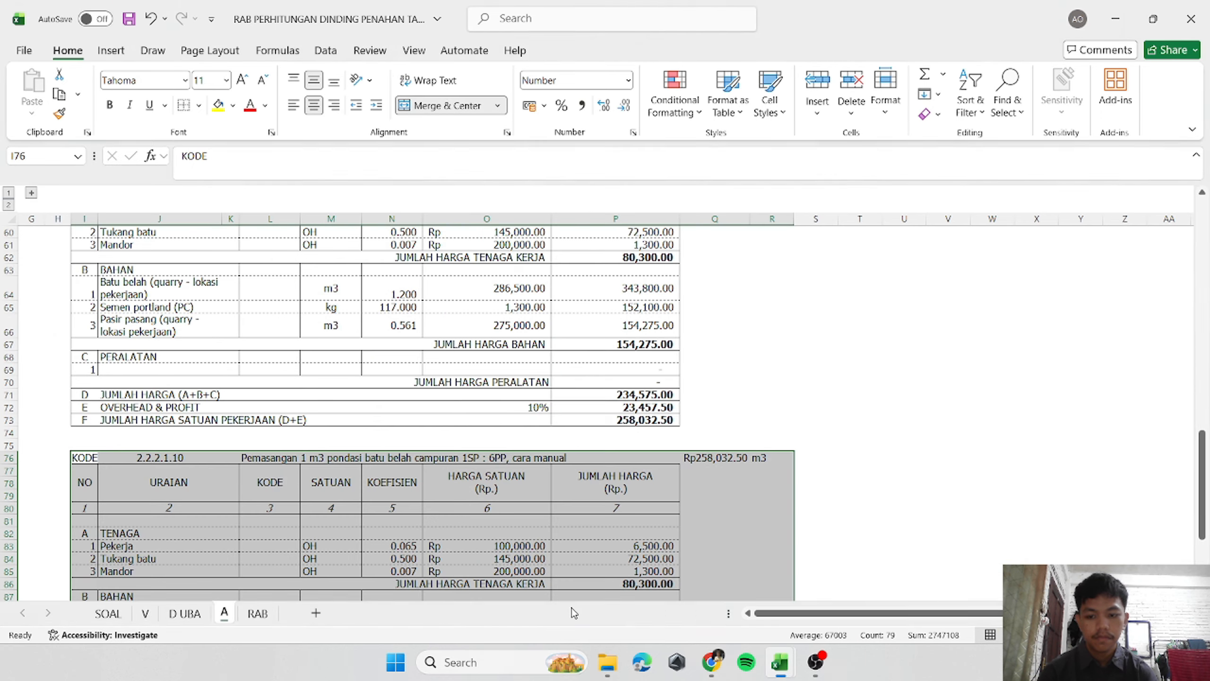
{"action": "left_click", "coordinate": [108, 612]}
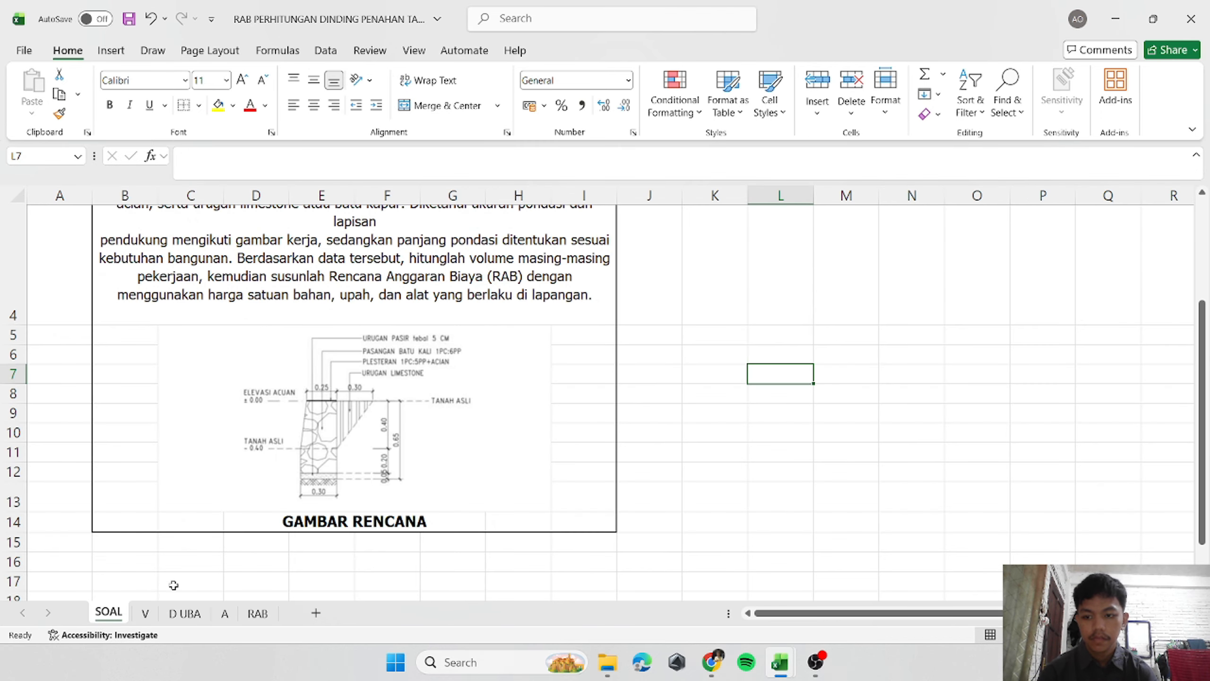
{"action": "left_click", "coordinate": [427, 553]}
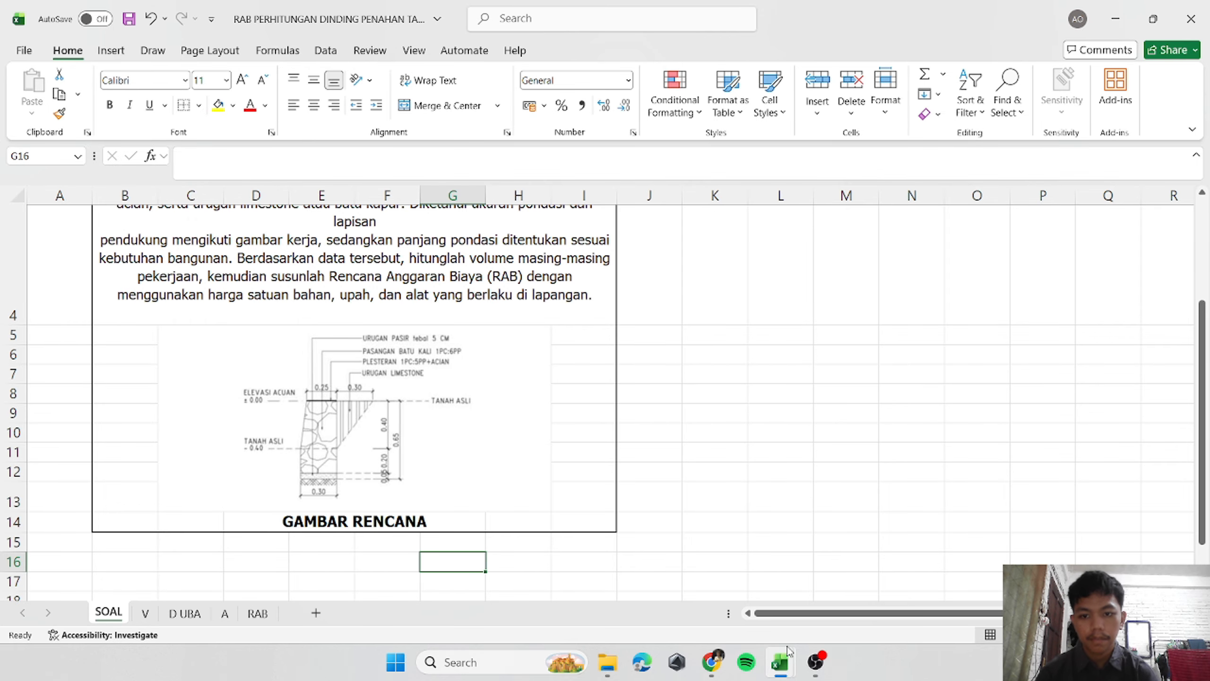
{"action": "mouse_move", "coordinate": [786, 655]}
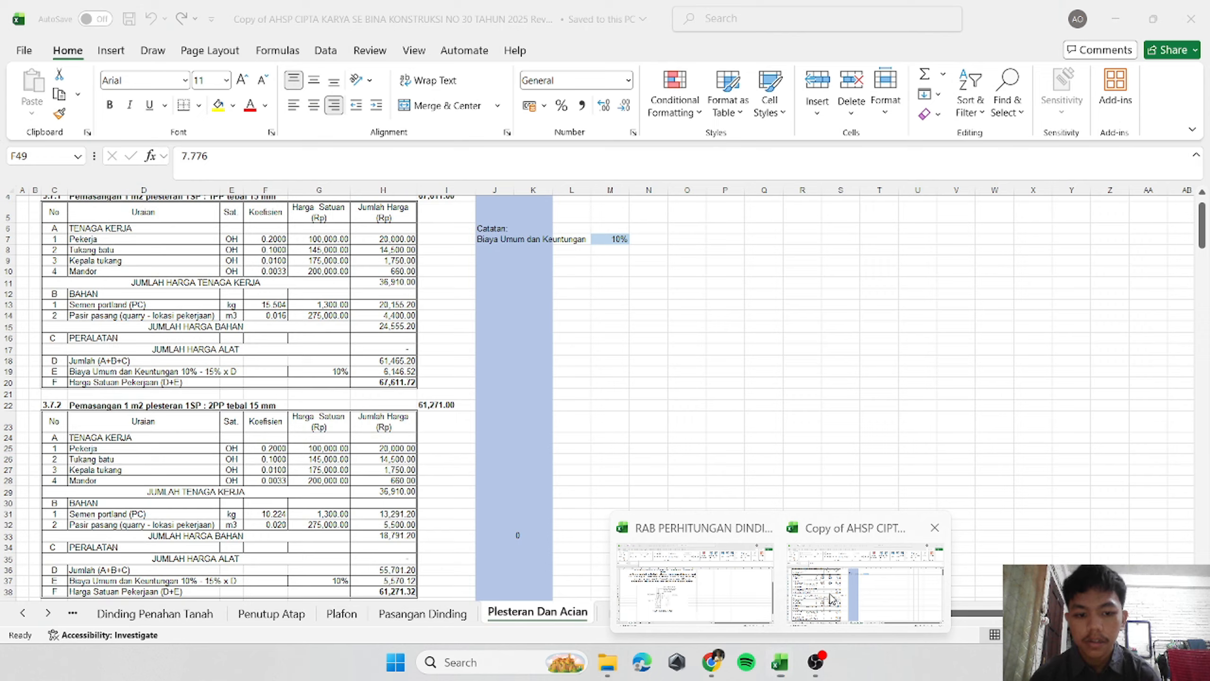
{"action": "left_click", "coordinate": [865, 586]}
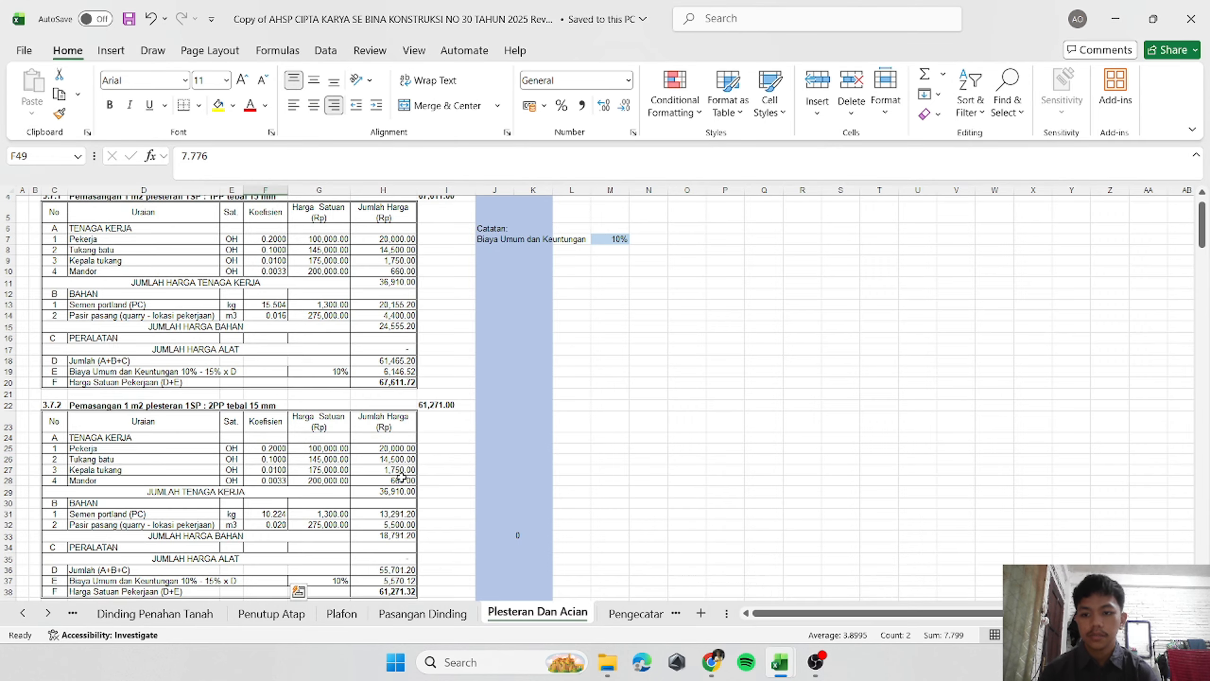
Copy the code 3.7.6 of the 1SP : 6PP plaster analysis from AHSP and paste it as a value into J76 on sheet A.
{"action": "scroll", "coordinate": [401, 476], "scroll_direction": "down", "scroll_amount": 20}
{"action": "scroll", "coordinate": [401, 477], "scroll_direction": "up", "scroll_amount": 4}
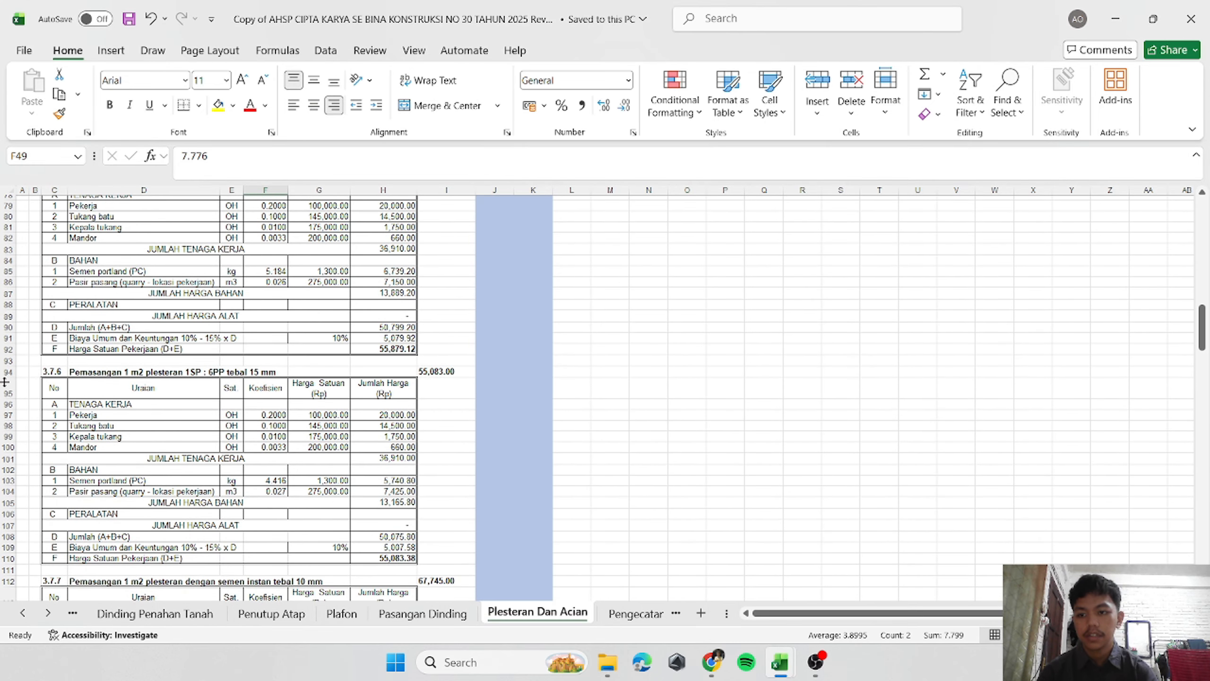
{"action": "left_click", "coordinate": [42, 372]}
{"action": "key", "text": "ctrl+c"}
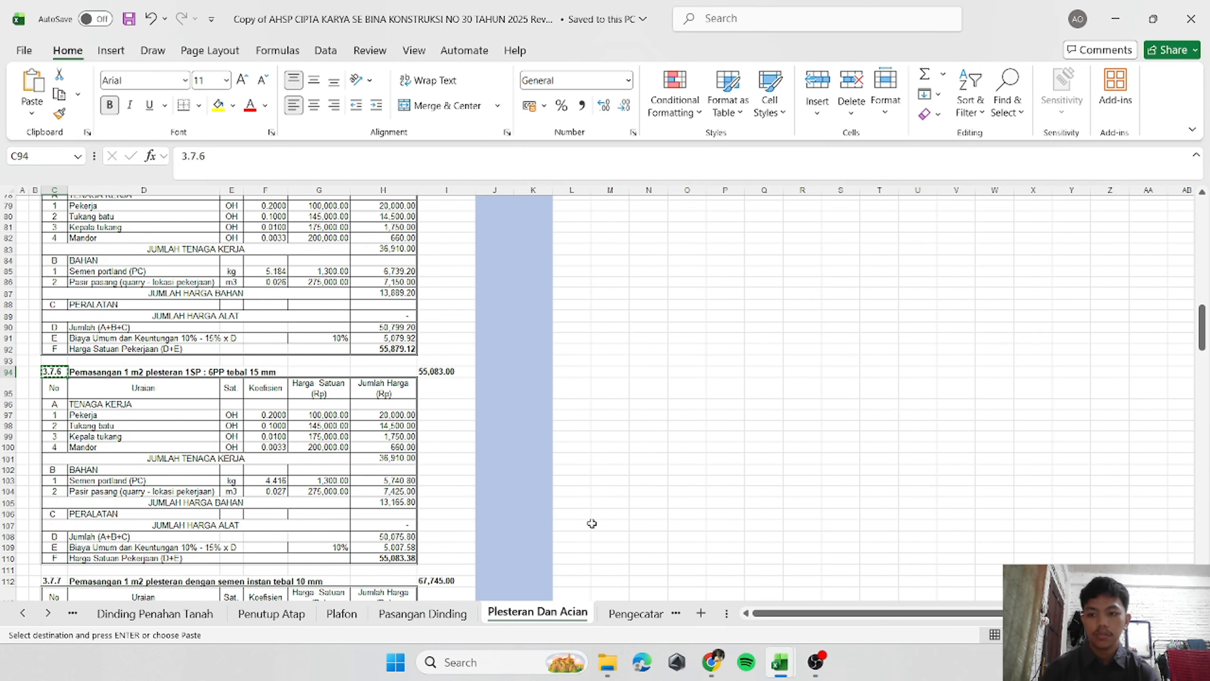
{"action": "mouse_move", "coordinate": [780, 662]}
{"action": "left_click", "coordinate": [691, 577]}
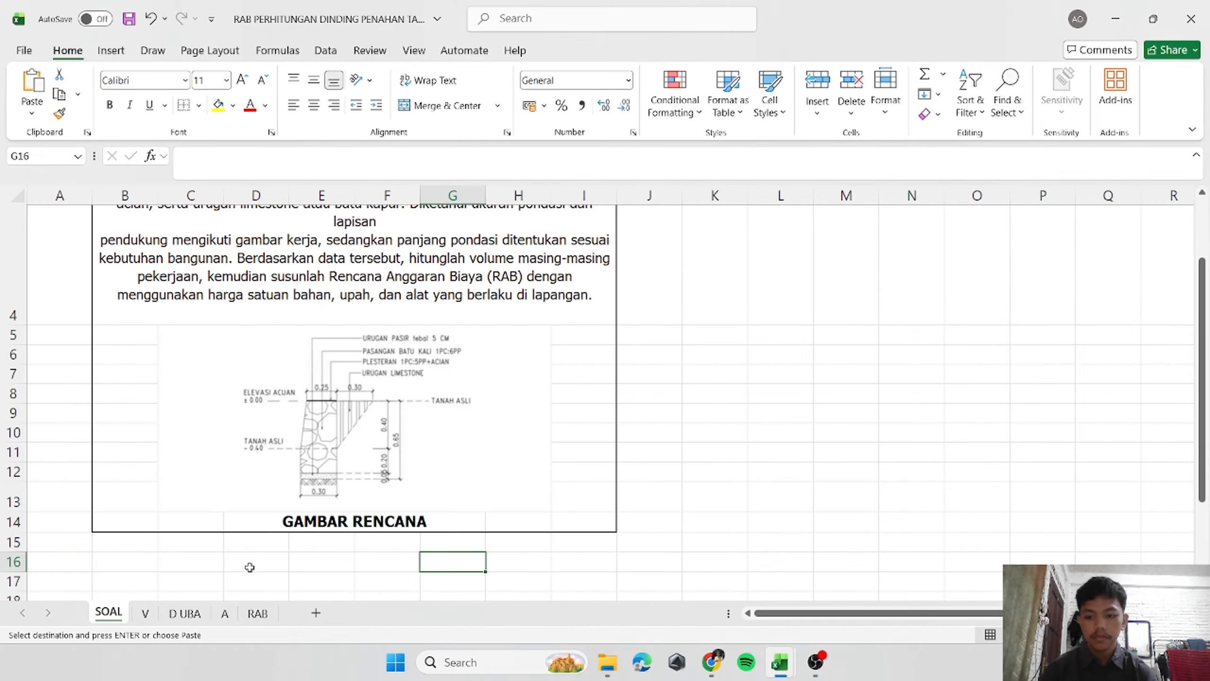
{"action": "left_click", "coordinate": [225, 613]}
{"action": "left_click", "coordinate": [156, 459]}
{"action": "right_click", "coordinate": [156, 459]}
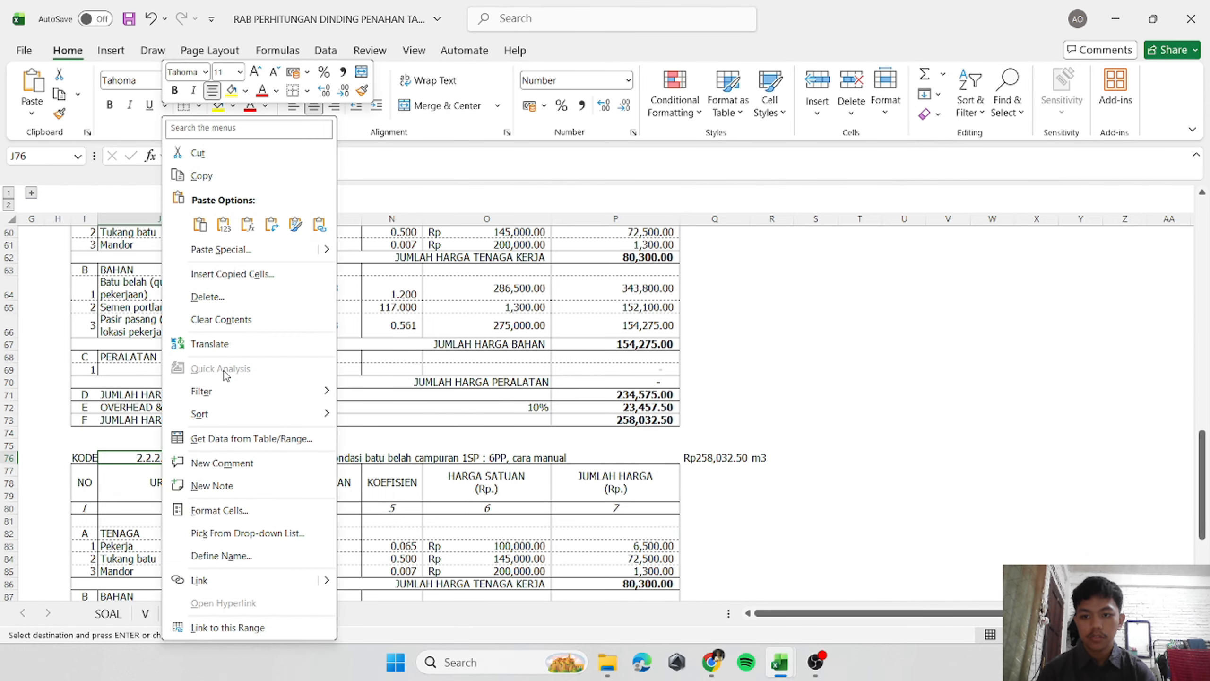
{"action": "left_click", "coordinate": [229, 228]}
Paste the AHSP title "Pemasangan 1 m2 plesteran 1SP : 6PP tebal 15 mm" as a value into L76 on sheet A.
{"action": "mouse_move", "coordinate": [779, 663]}
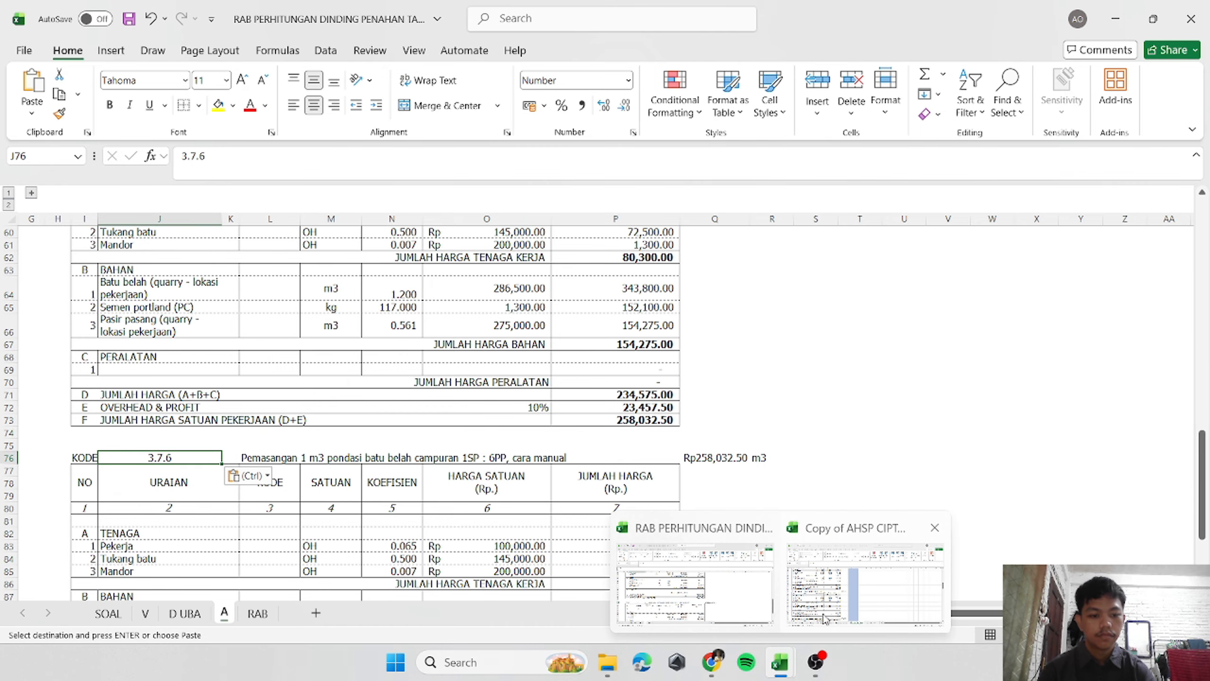
{"action": "left_click", "coordinate": [871, 572]}
{"action": "left_click", "coordinate": [116, 370]}
{"action": "key", "text": "ctrl+c"}
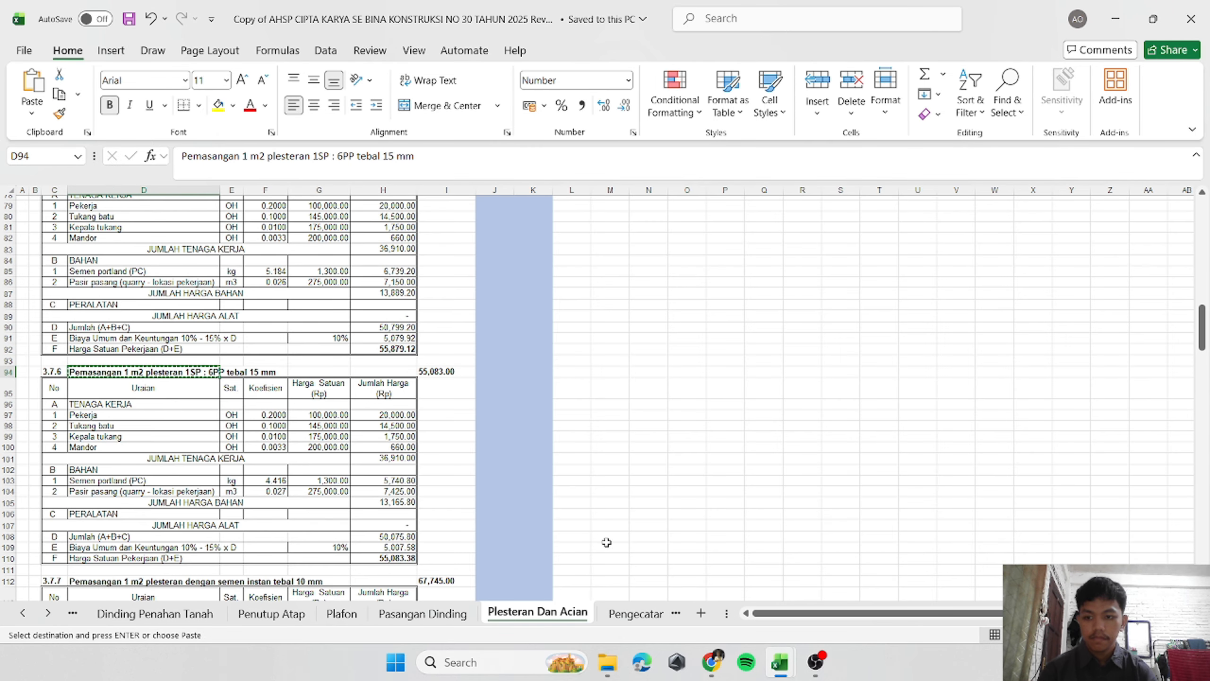
{"action": "left_click", "coordinate": [695, 572]}
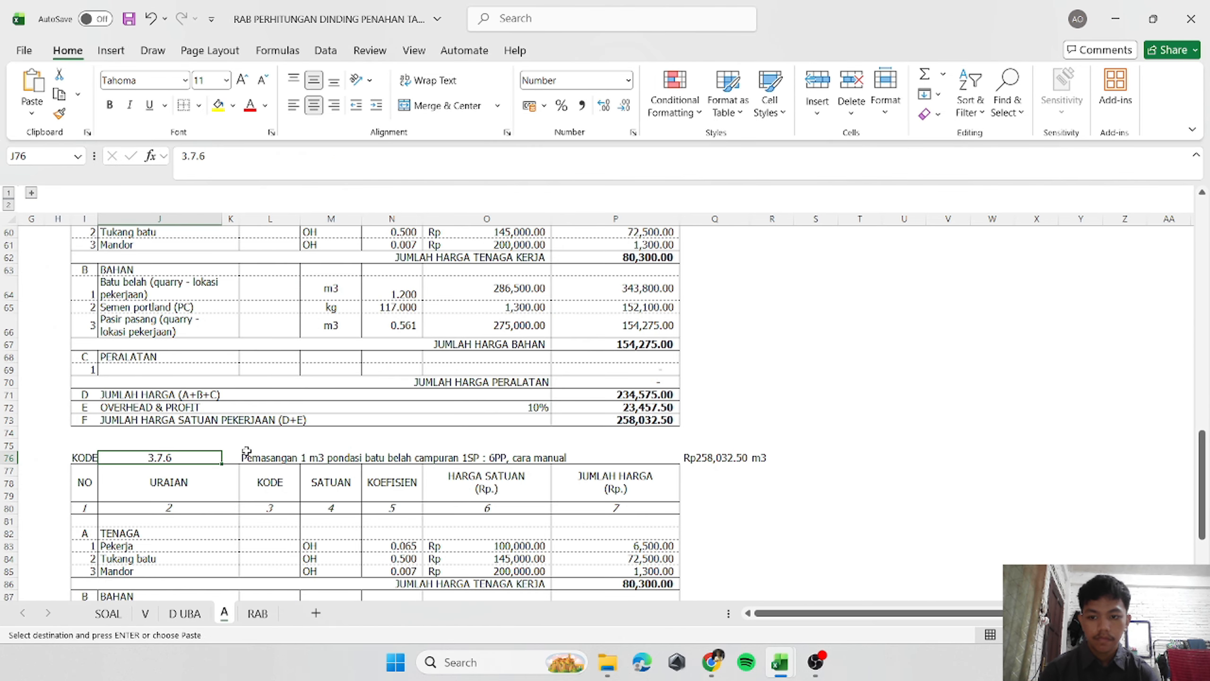
{"action": "left_click", "coordinate": [259, 457]}
{"action": "right_click", "coordinate": [261, 457]}
{"action": "left_click", "coordinate": [325, 224]}
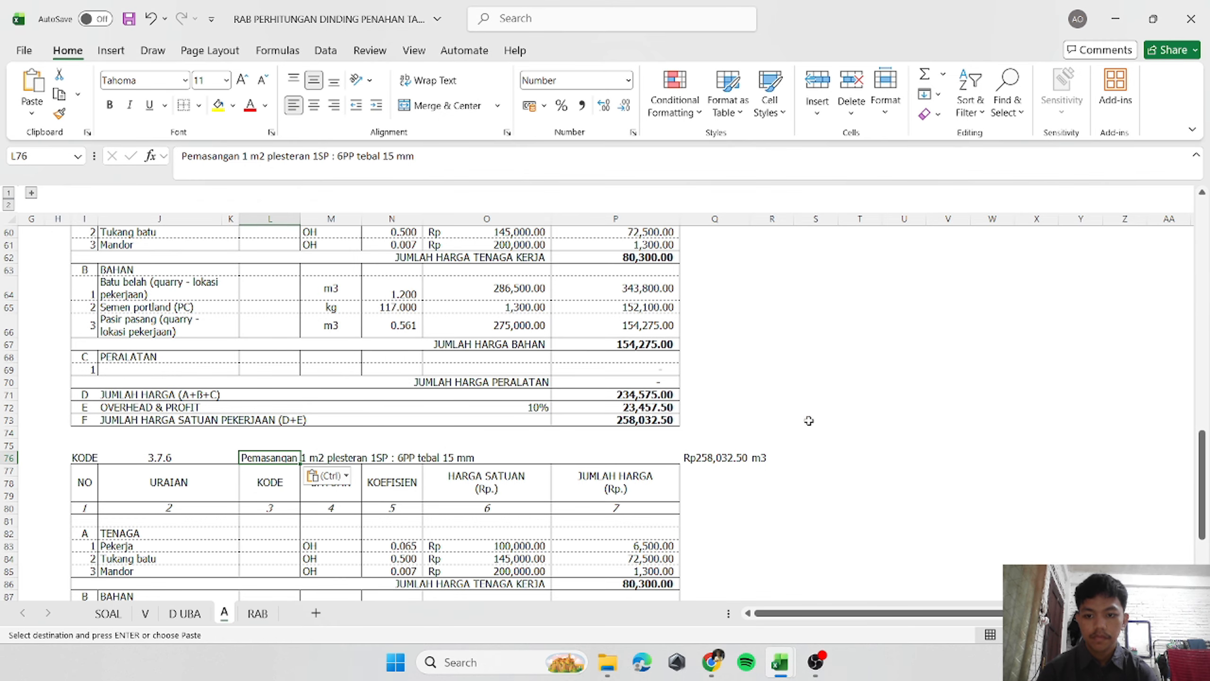
{"action": "left_click", "coordinate": [809, 421]}
Copy the AHSP title "Pemasangan 1 m2 plesteran 1SP : 5PP tebal 15 mm" and paste it as a value into L76 on sheet A.
{"action": "mouse_move", "coordinate": [785, 671]}
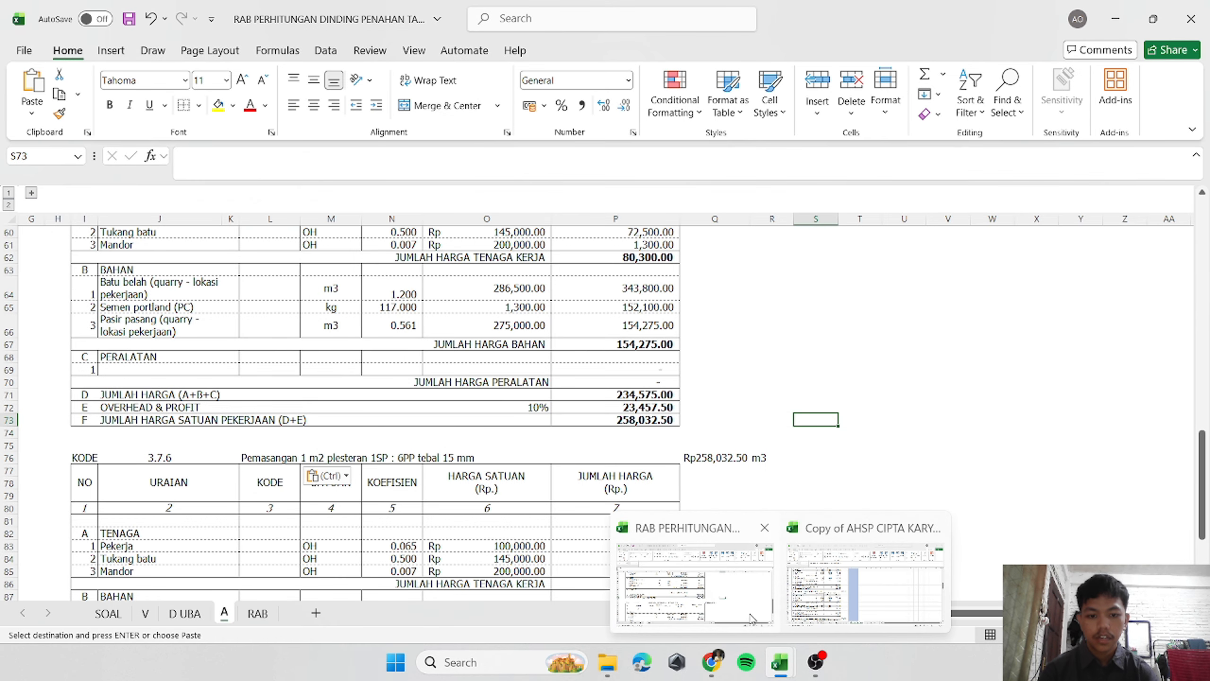
{"action": "left_click", "coordinate": [864, 584]}
{"action": "scroll", "coordinate": [374, 391], "scroll_direction": "up", "scroll_amount": 2}
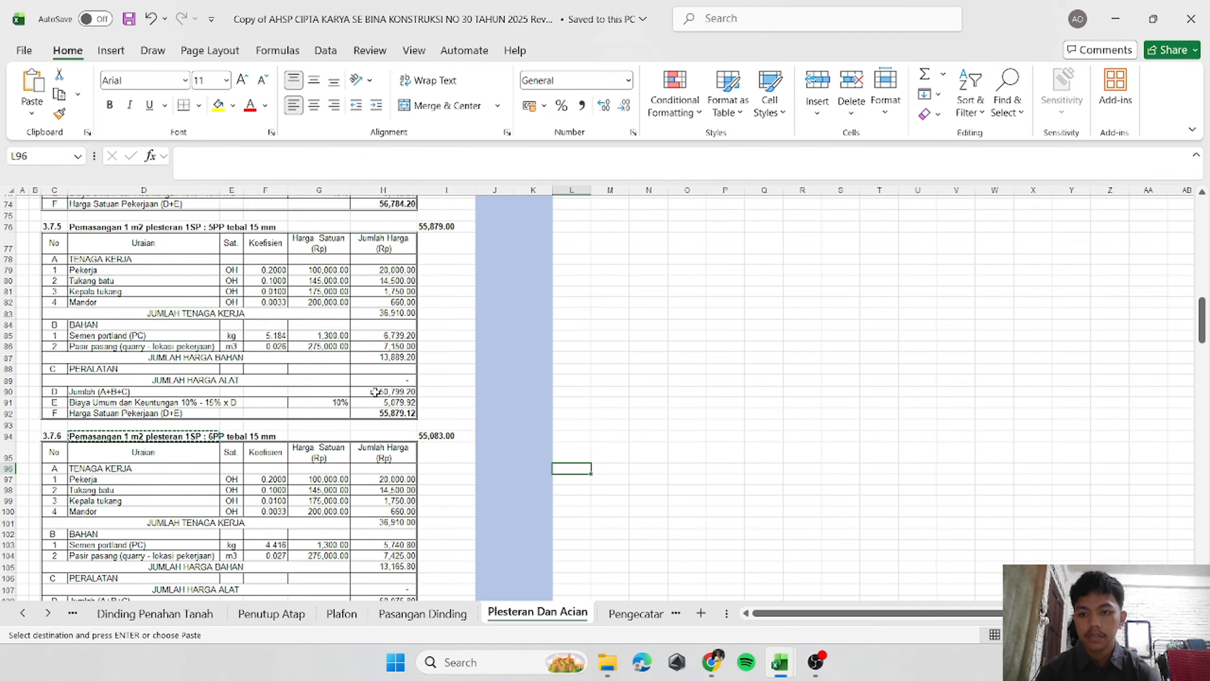
{"action": "scroll", "coordinate": [374, 391], "scroll_direction": "up", "scroll_amount": 1}
{"action": "left_click", "coordinate": [124, 258]}
{"action": "key", "text": "ctrl+c"}
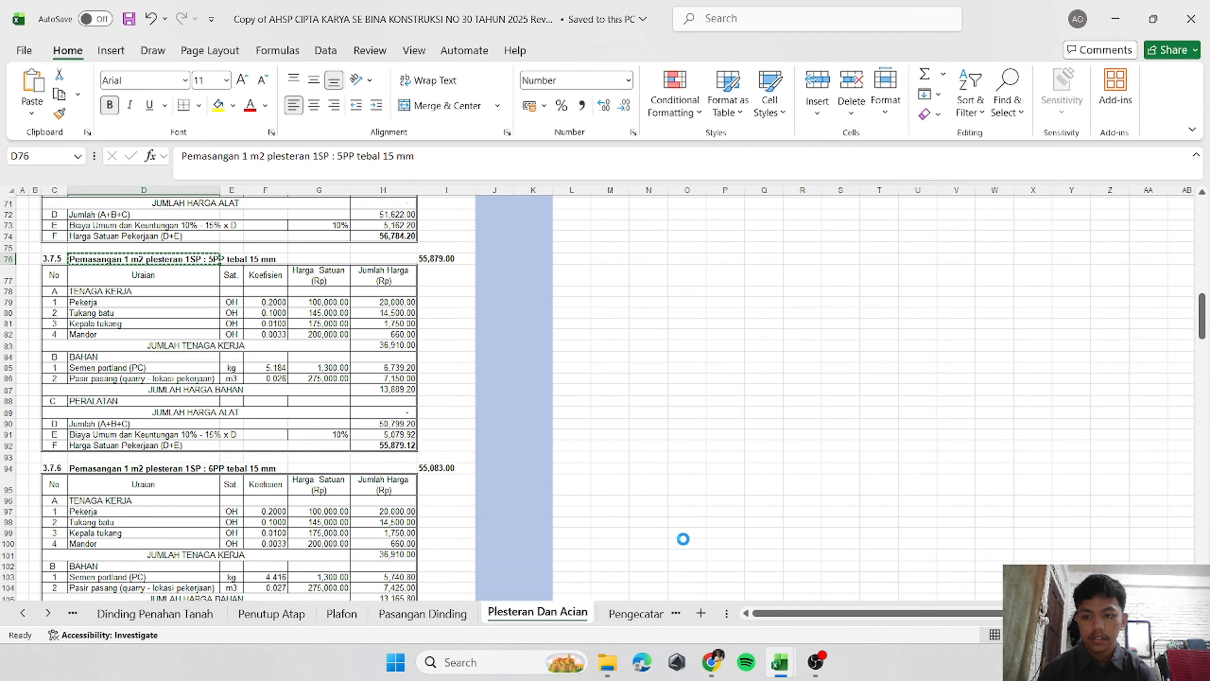
{"action": "mouse_move", "coordinate": [779, 663]}
{"action": "left_click", "coordinate": [710, 584]}
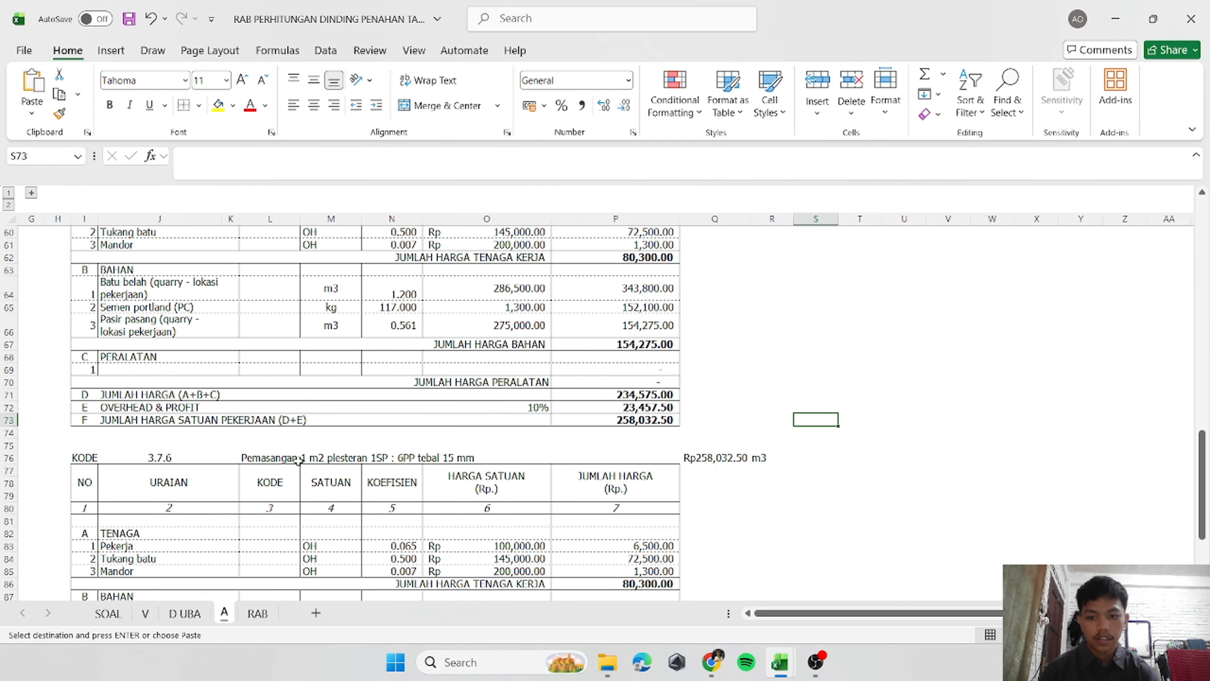
{"action": "left_click", "coordinate": [274, 455]}
{"action": "right_click", "coordinate": [274, 455]}
{"action": "left_click", "coordinate": [336, 224]}
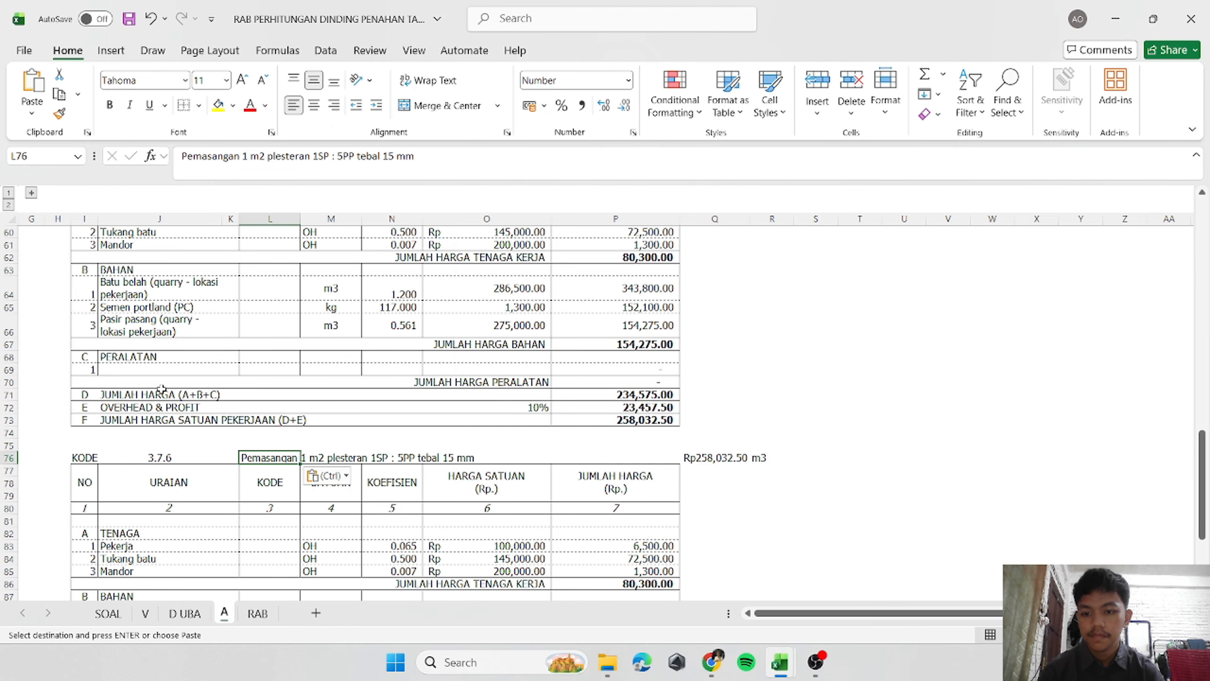
Replace the KODE in J76 on sheet A with the code 3.7.5 copied from the AHSP workbook.
{"action": "mouse_move", "coordinate": [779, 662]}
{"action": "left_click", "coordinate": [910, 562]}
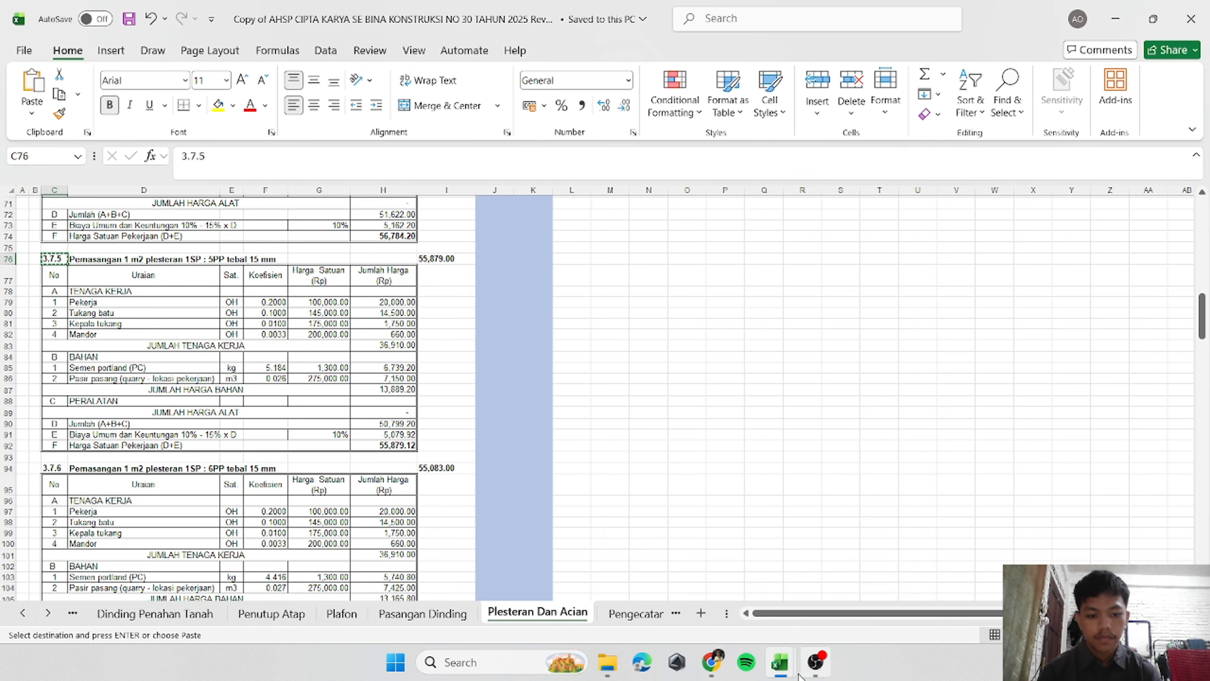
{"action": "mouse_move", "coordinate": [781, 665]}
{"action": "left_click", "coordinate": [705, 572]}
{"action": "left_click", "coordinate": [168, 458]}
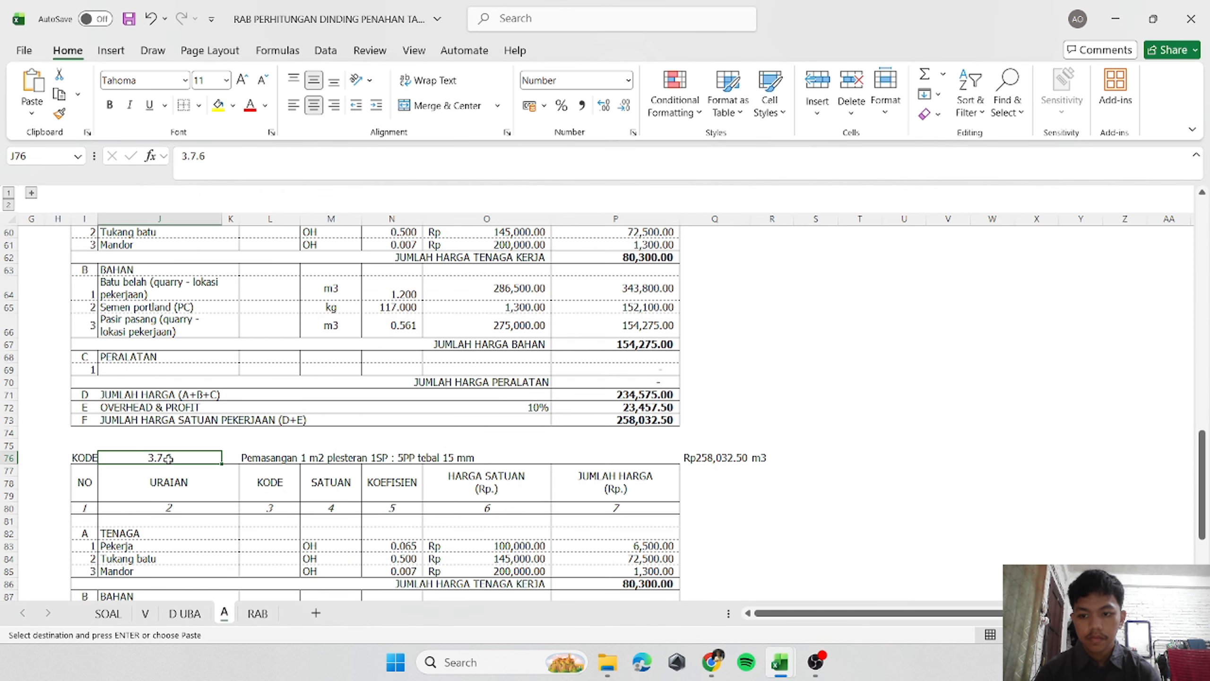
{"action": "right_click", "coordinate": [167, 459]}
{"action": "left_click", "coordinate": [205, 222]}
{"action": "left_click", "coordinate": [845, 458]}
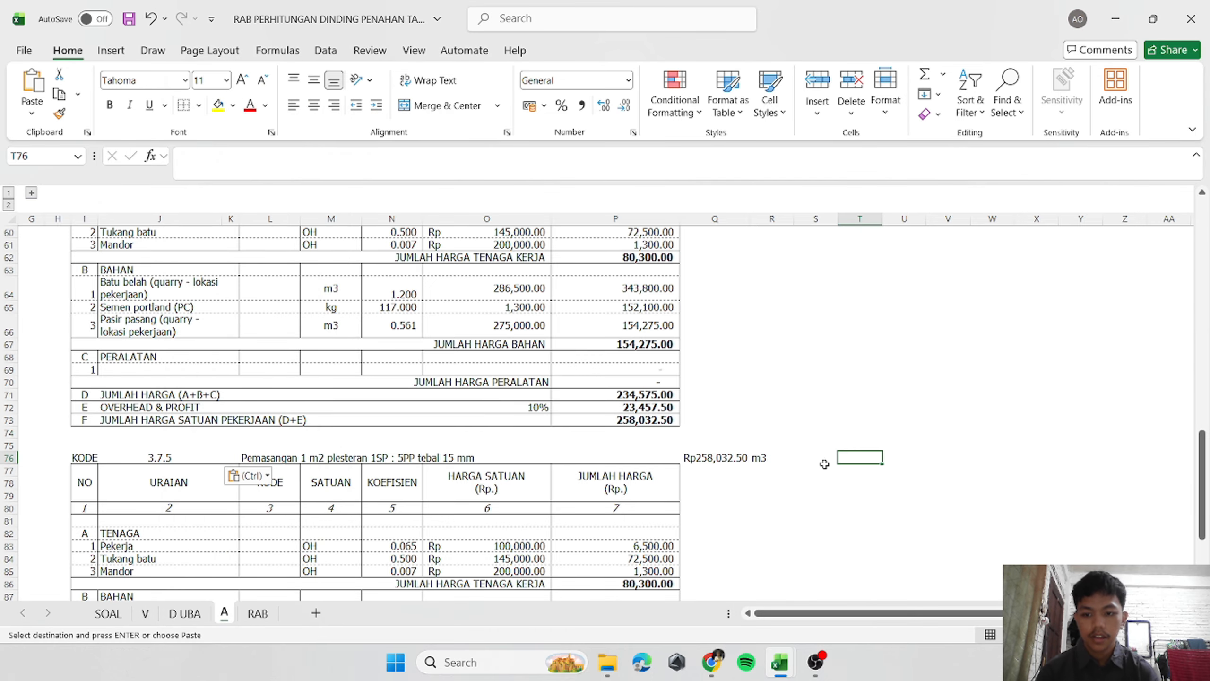
Check the labour items of AHSP analysis 3.7.5, and insert a blank row 85 above Mandor in the 3.7.5 block on sheet A.
{"action": "scroll", "coordinate": [824, 463], "scroll_direction": "down", "scroll_amount": 3}
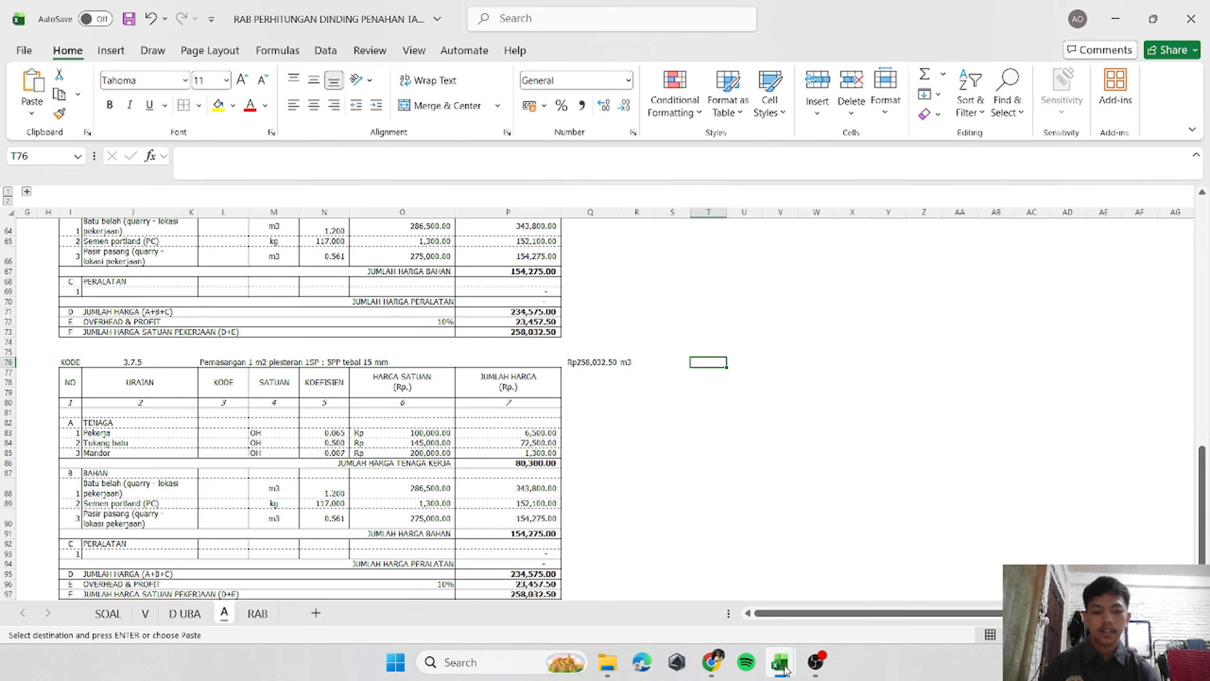
{"action": "mouse_move", "coordinate": [783, 668]}
{"action": "left_click", "coordinate": [853, 581]}
{"action": "left_click", "coordinate": [84, 303]}
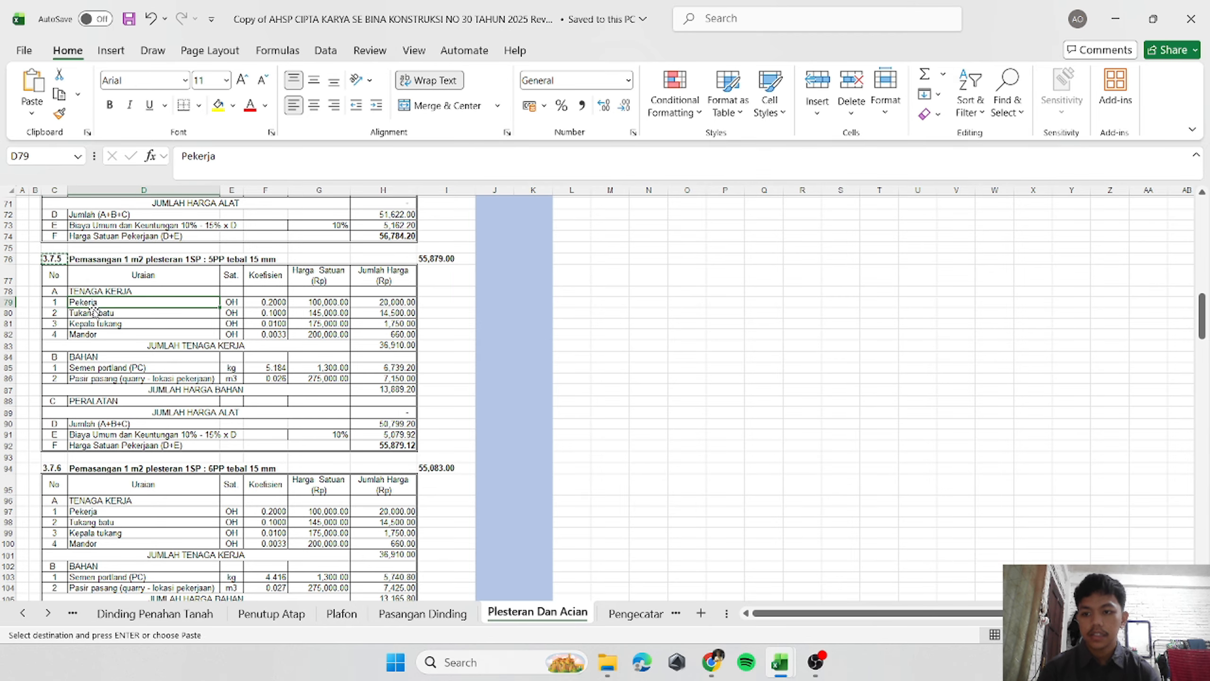
{"action": "key", "text": "Escape"}
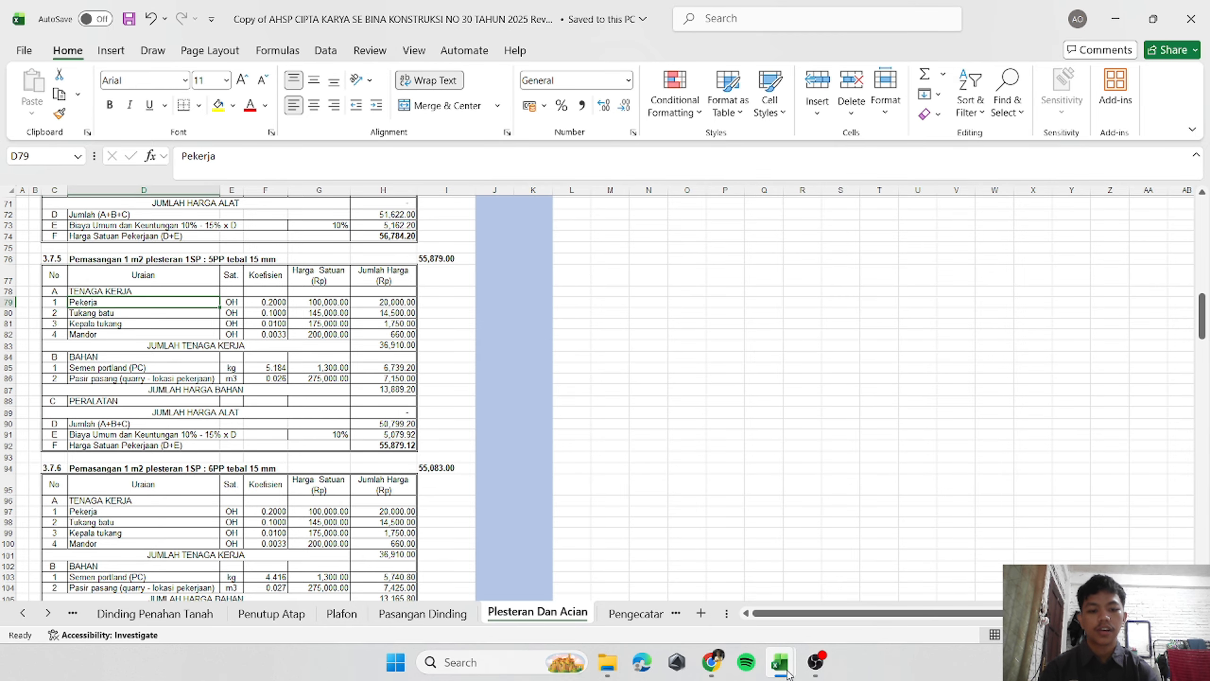
{"action": "mouse_move", "coordinate": [788, 672]}
{"action": "left_click", "coordinate": [677, 588]}
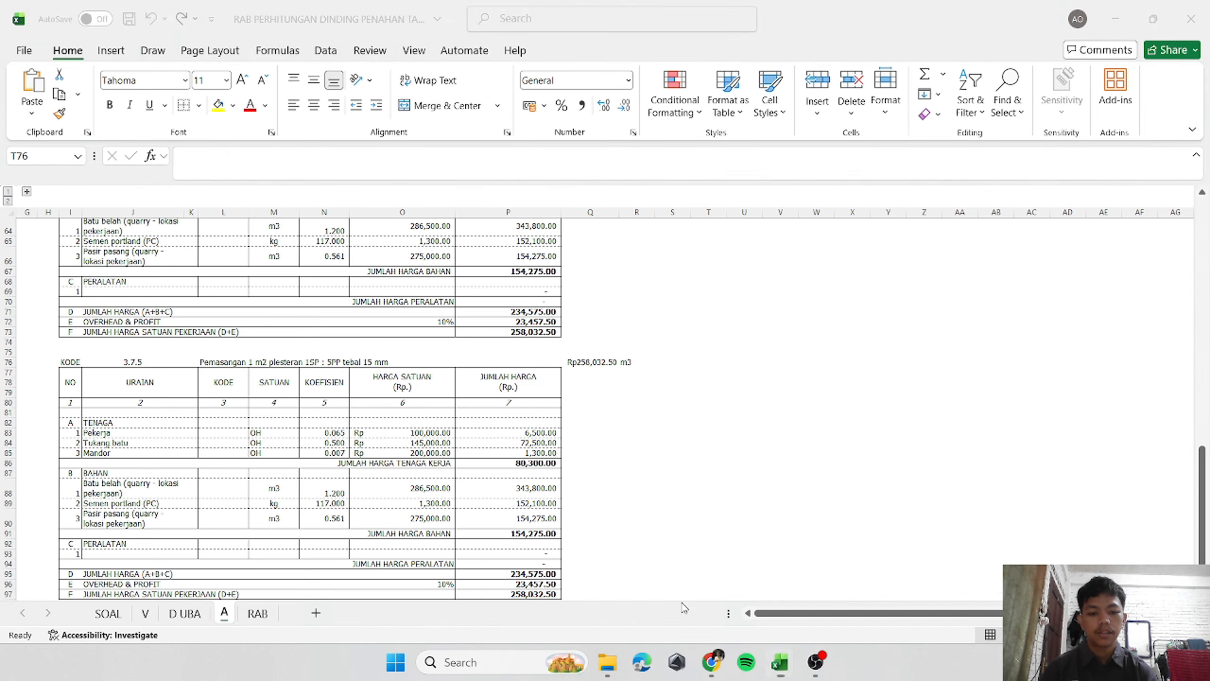
{"action": "left_click", "coordinate": [3, 453]}
{"action": "key", "text": "ctrl+plus"}
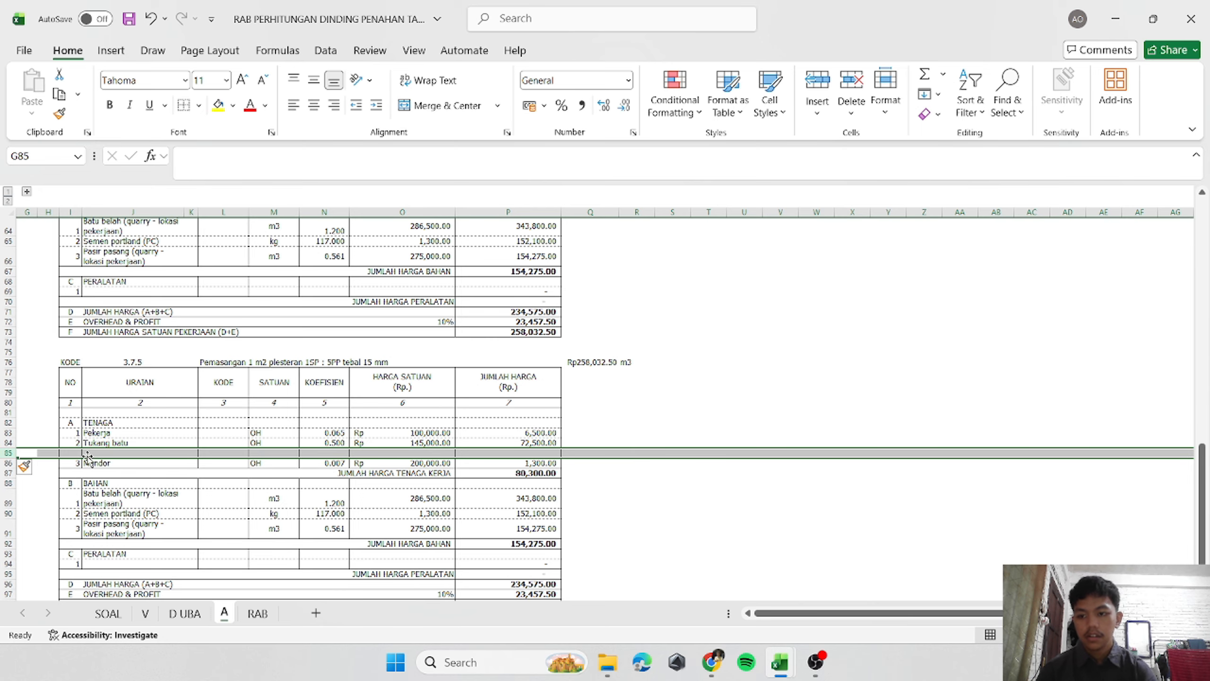
Copy "Kepala tukang" from C18 on the D UBA sheet and paste it as a value into J85 on sheet A.
{"action": "left_click", "coordinate": [184, 619]}
{"action": "left_click", "coordinate": [111, 420]}
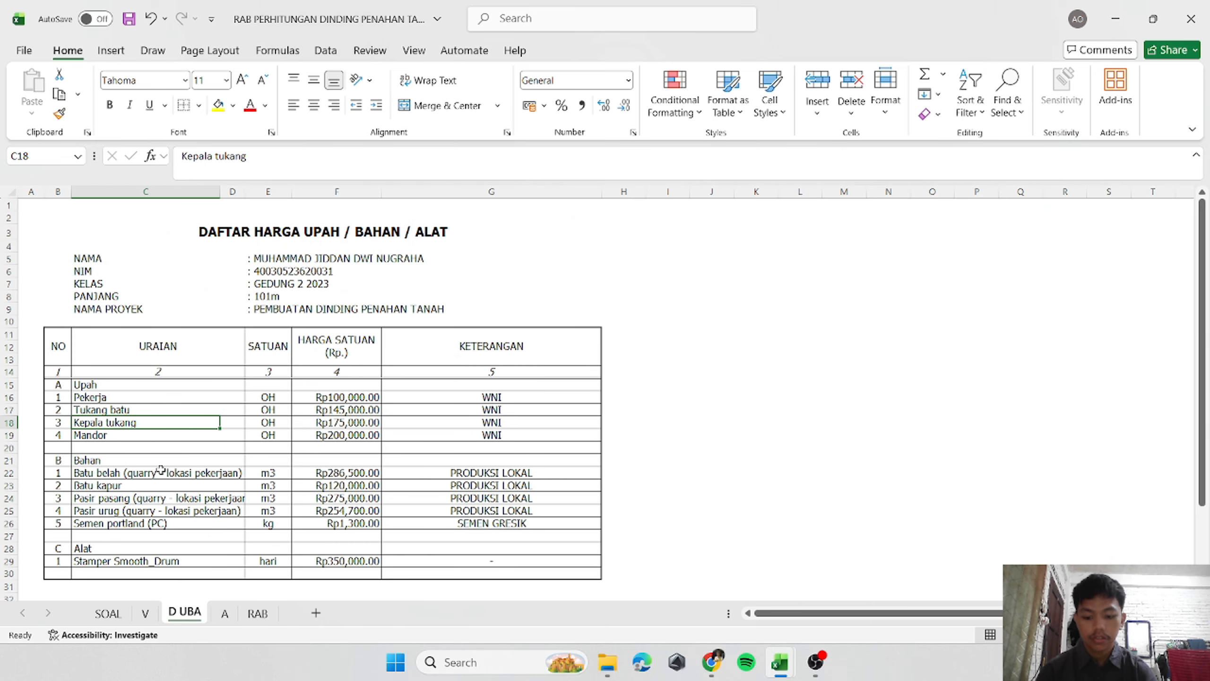
{"action": "key", "text": "ctrl+c"}
{"action": "key", "text": "ctrl+Page_Down"}
{"action": "right_click", "coordinate": [100, 451]}
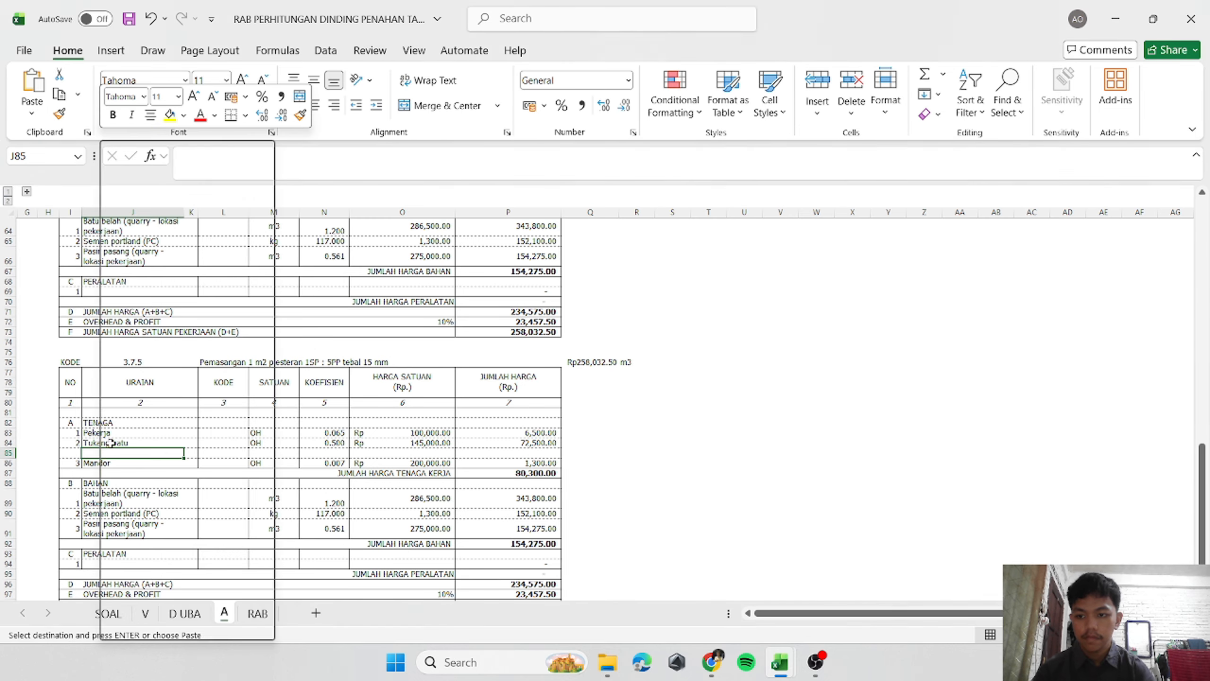
{"action": "left_click", "coordinate": [162, 248]}
Renumber the labour rows 83 to 86 as 1 to 4, and fill the Tukang batu row's SATUAN through JUMLAH HARGA cells down to Mandor.
{"action": "left_click_drag", "start_coordinate": [76, 432], "coordinate": [79, 464]}
{"action": "left_click", "coordinate": [257, 443]}
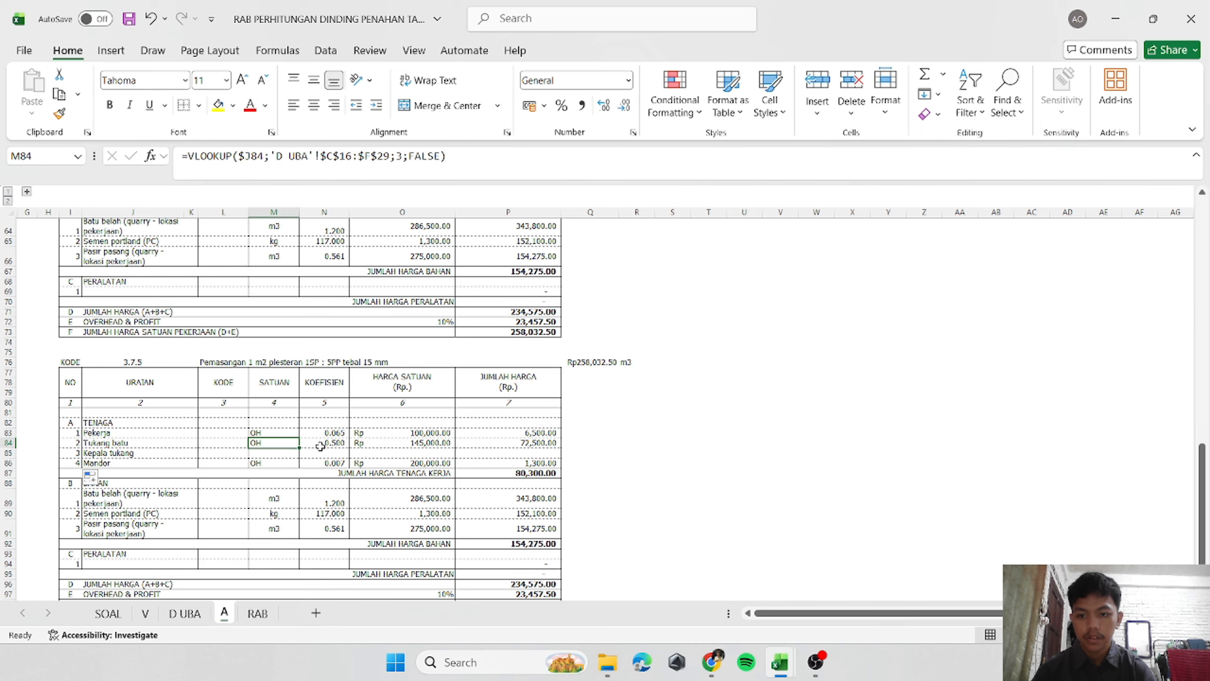
{"action": "left_click_drag", "start_coordinate": [285, 443], "coordinate": [561, 464]}
Clear the labour coefficients N83:N86 in the 3.7.5 block on sheet A.
{"action": "left_click_drag", "start_coordinate": [329, 433], "coordinate": [333, 463]}
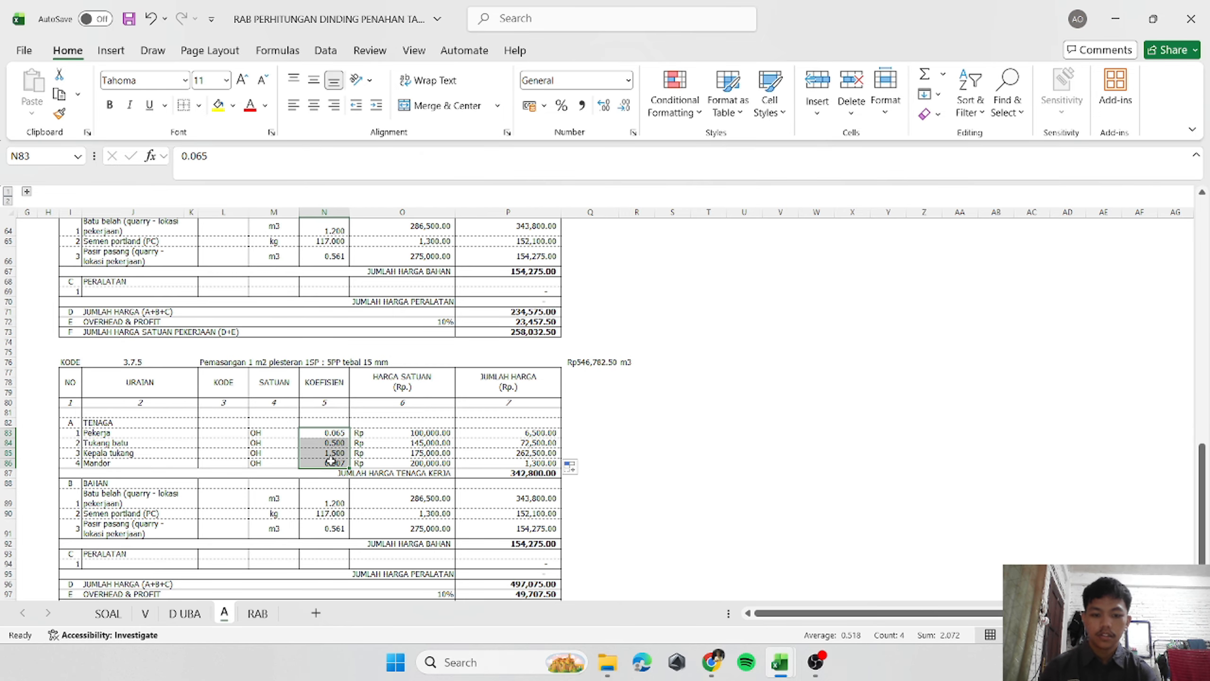
{"action": "key", "text": "Delete"}
{"action": "left_click", "coordinate": [671, 500]}
{"action": "scroll", "coordinate": [625, 508], "scroll_direction": "up", "scroll_amount": 4}
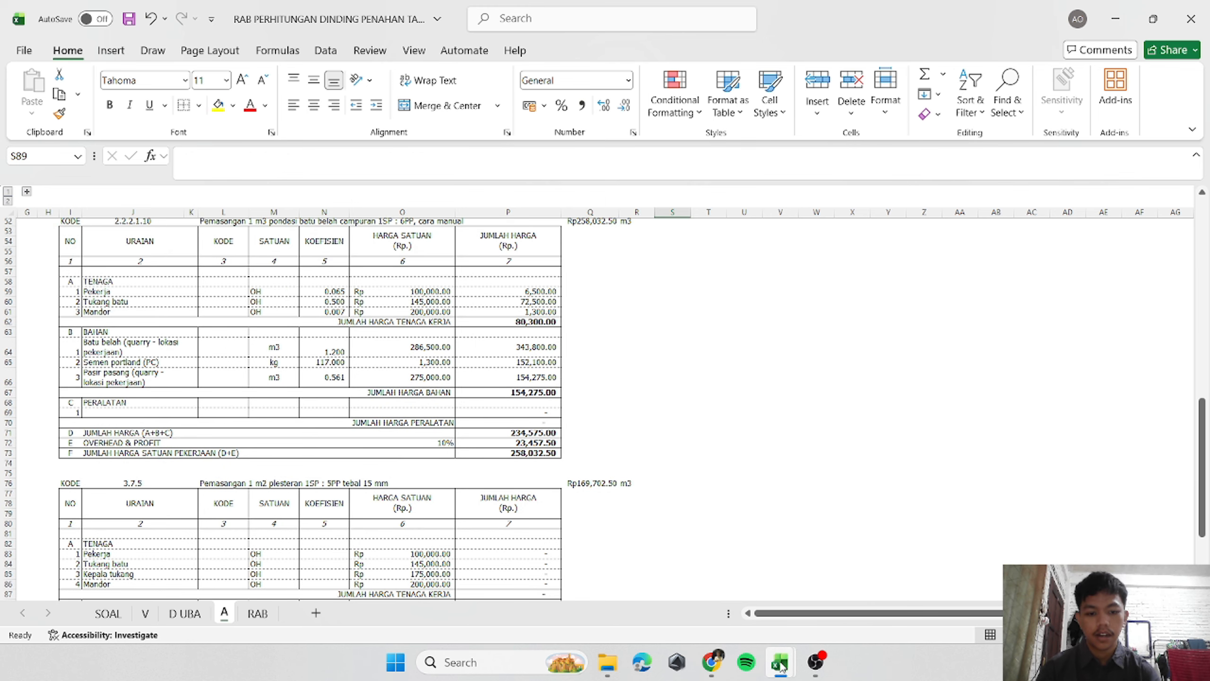
Copy the labour coefficients F79:F82 of AHSP analysis 3.7.5 and paste them into N83:N86 on sheet A.
{"action": "mouse_move", "coordinate": [780, 665]}
{"action": "left_click", "coordinate": [855, 593]}
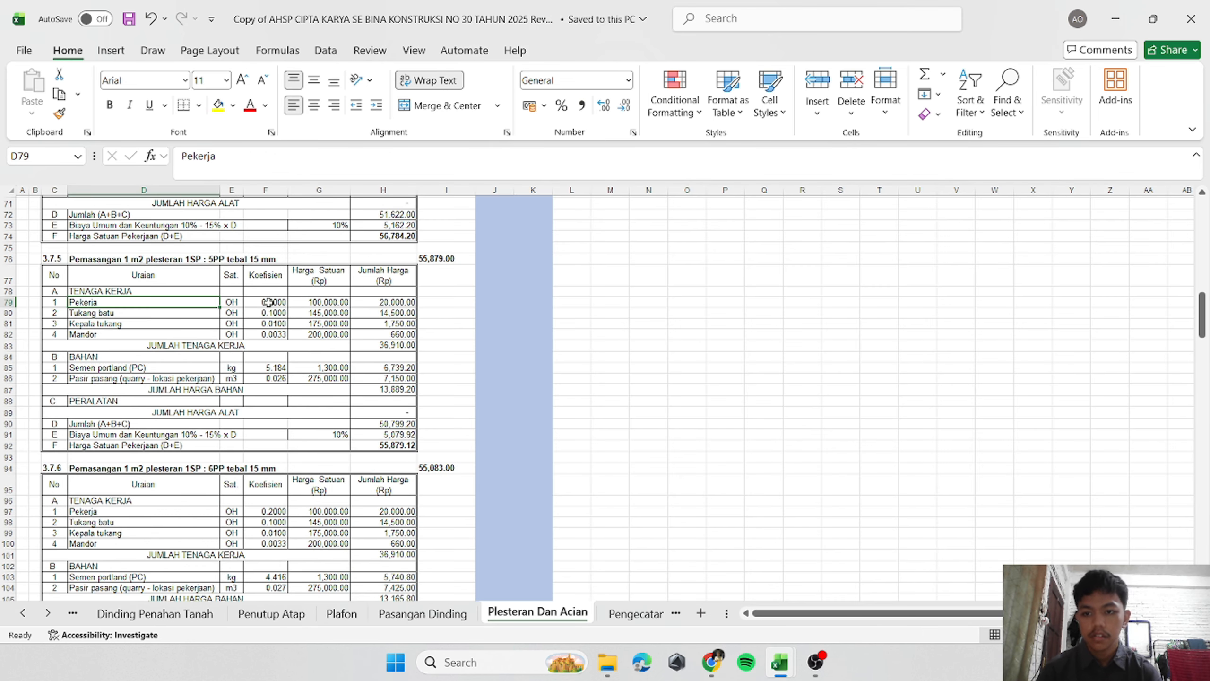
{"action": "left_click_drag", "start_coordinate": [268, 302], "coordinate": [267, 334]}
{"action": "key", "text": "ctrl+c"}
{"action": "mouse_move", "coordinate": [780, 663]}
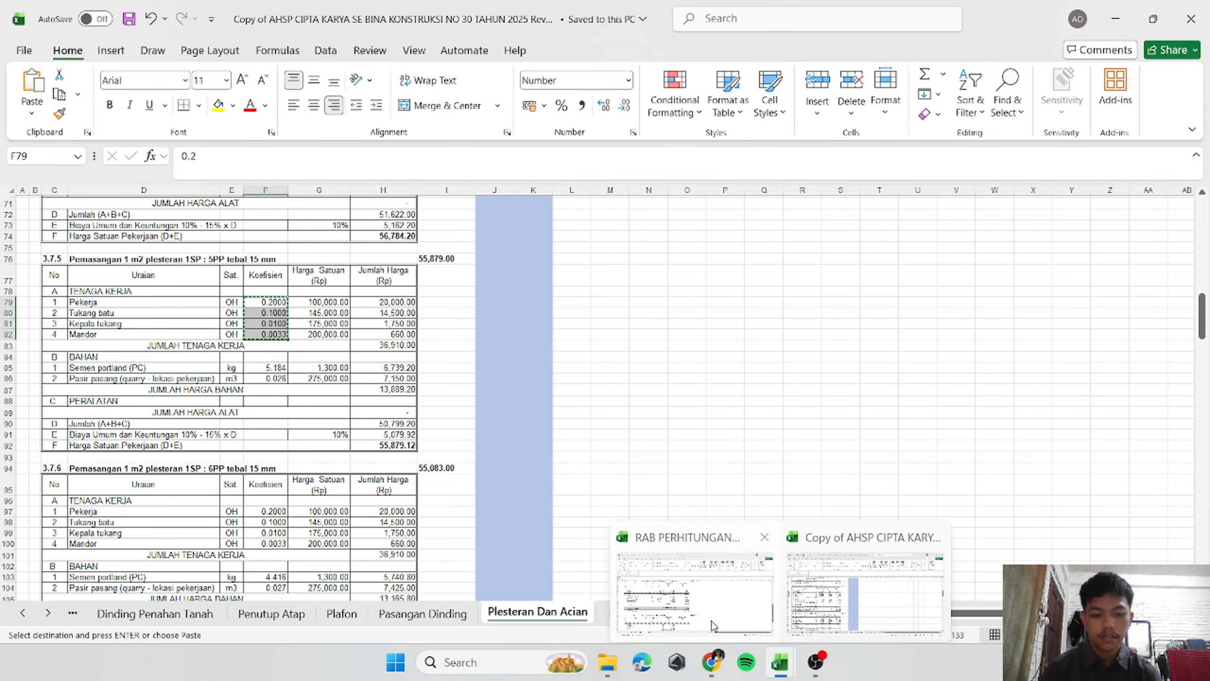
{"action": "left_click", "coordinate": [713, 625]}
{"action": "left_click", "coordinate": [318, 553]}
{"action": "right_click", "coordinate": [318, 554]}
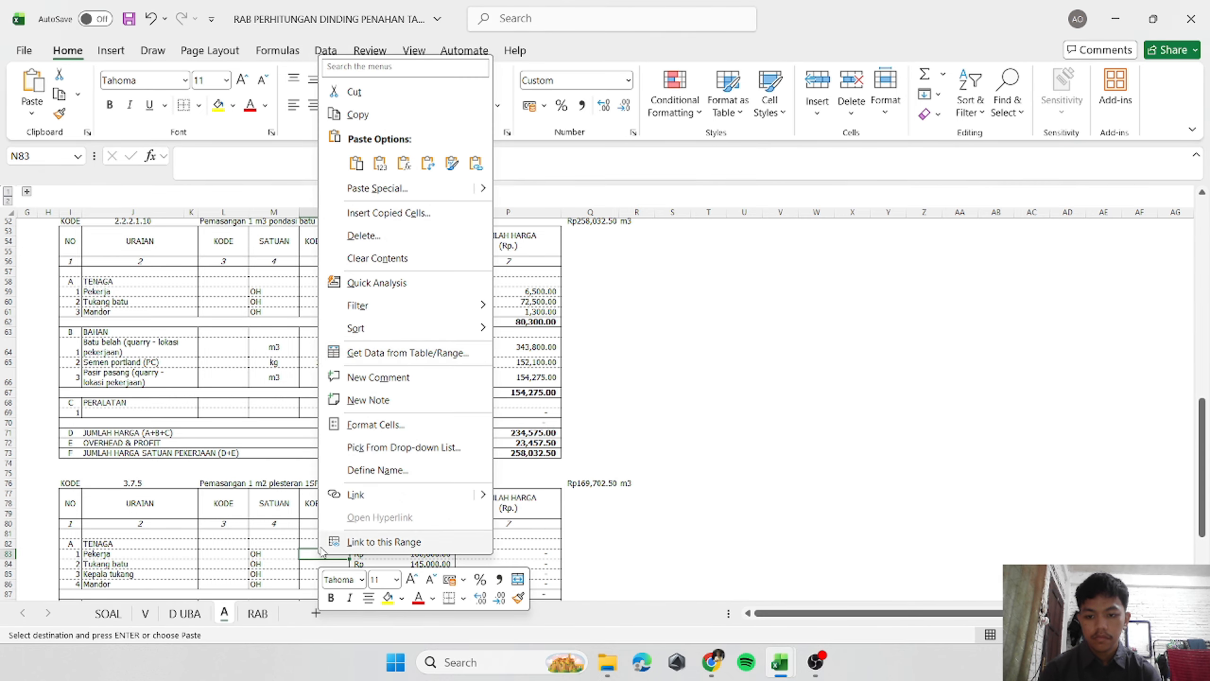
{"action": "left_click", "coordinate": [637, 391]}
{"action": "scroll", "coordinate": [620, 424], "scroll_direction": "down", "scroll_amount": 2}
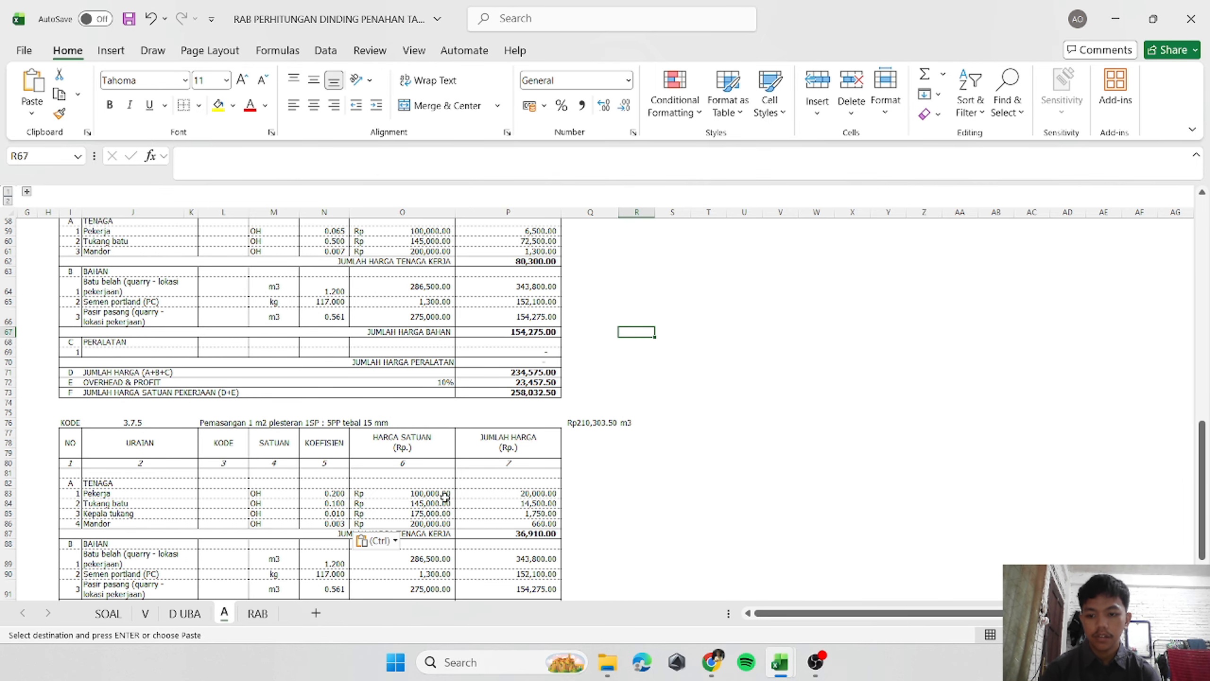
Check the material items of AHSP analysis 3.7.5, and select the Batu belah row 89 in the BAHAN section on sheet A.
{"action": "scroll", "coordinate": [444, 498], "scroll_direction": "down", "scroll_amount": 3}
{"action": "mouse_move", "coordinate": [779, 662]}
{"action": "left_click", "coordinate": [867, 610]}
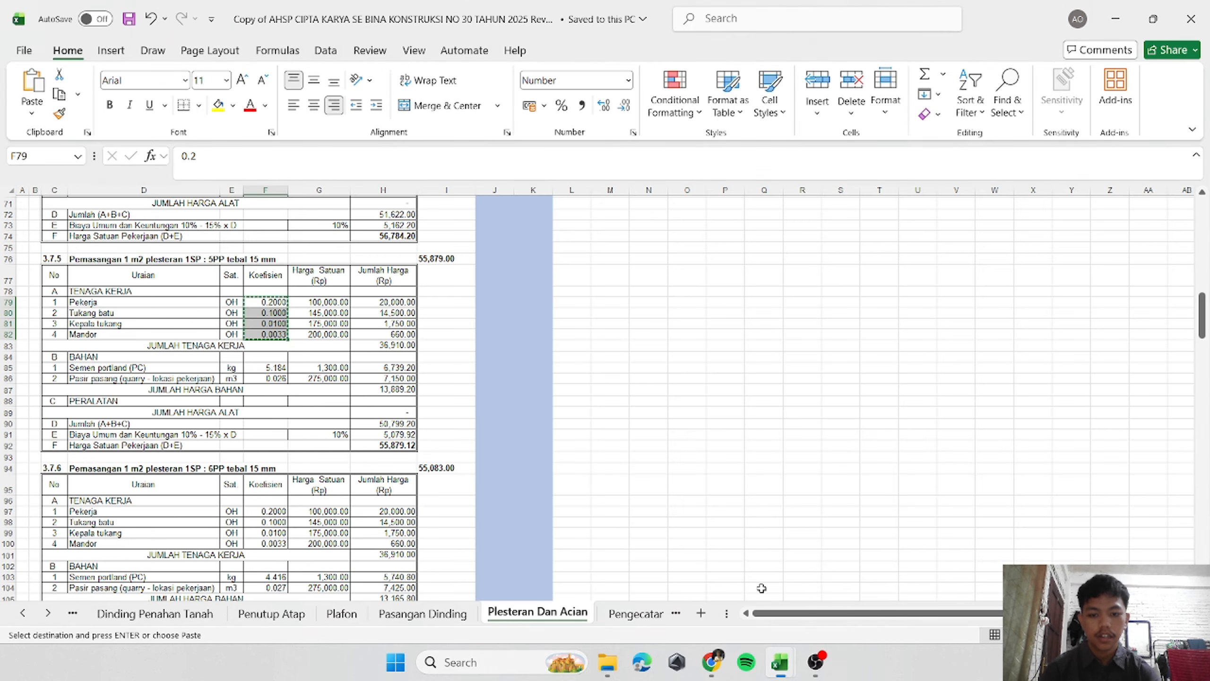
{"action": "left_click", "coordinate": [647, 501]}
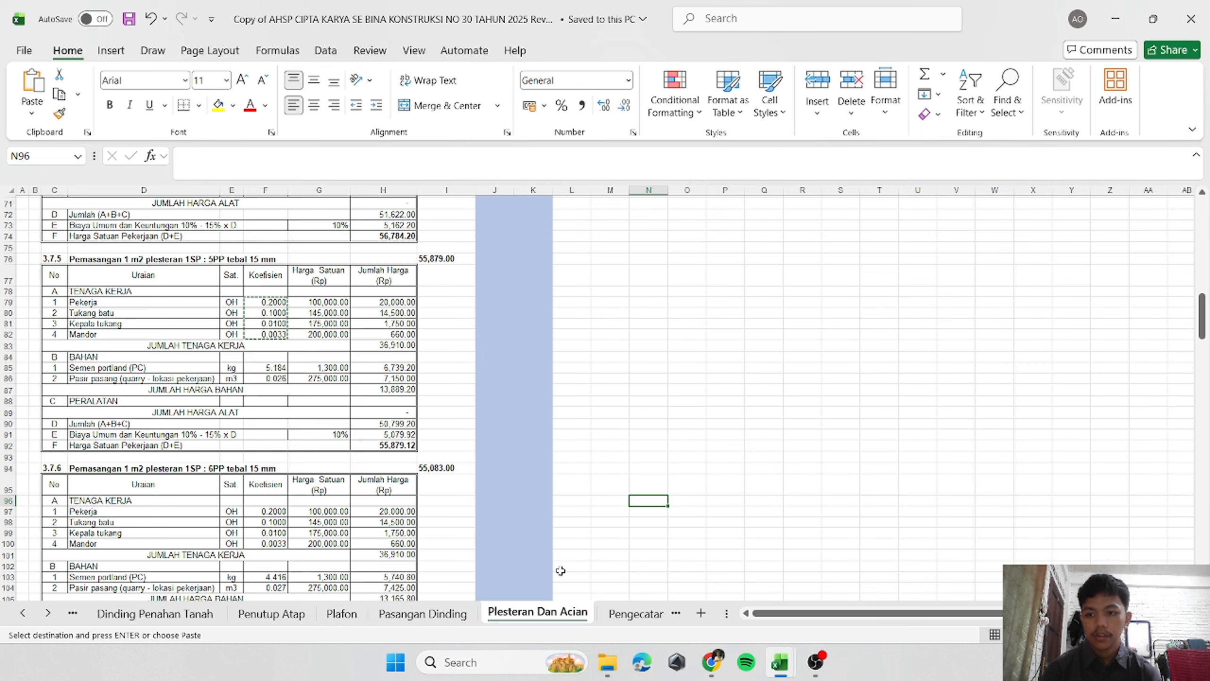
{"action": "mouse_move", "coordinate": [783, 668]}
{"action": "left_click", "coordinate": [686, 605]}
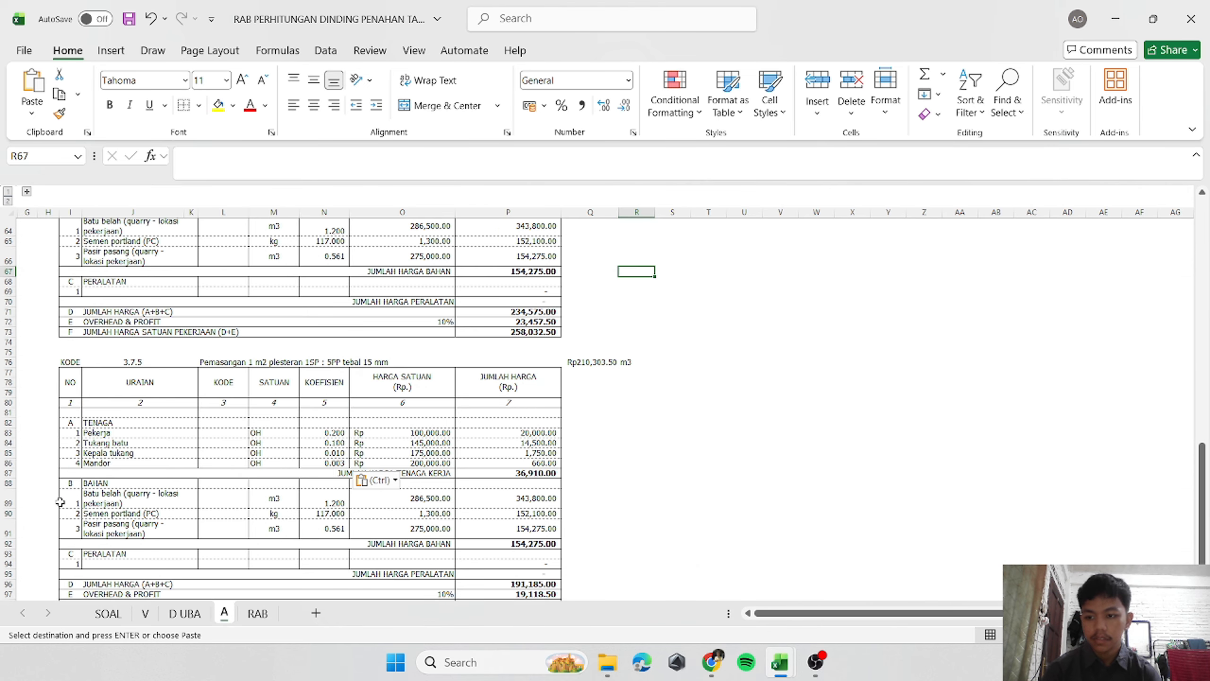
{"action": "left_click", "coordinate": [8, 499]}
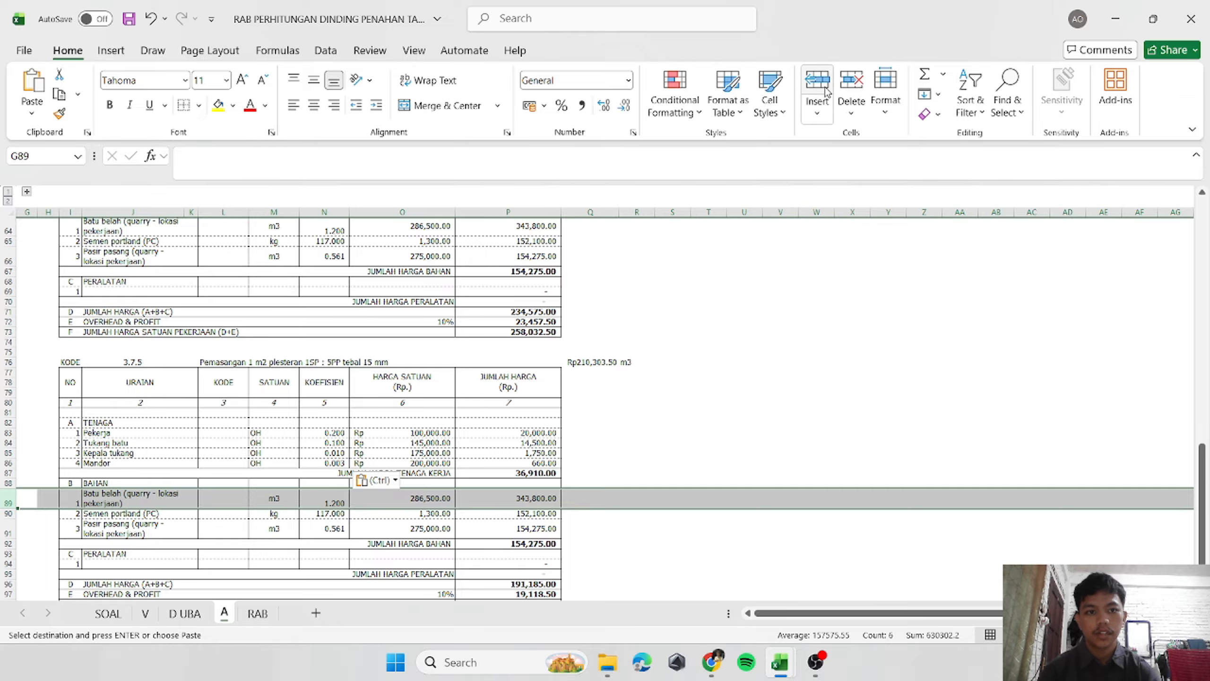
Delete the Batu belah material row from the 3.7.5 plesteran table and renumber the remaining materials 1 and 2.
{"action": "left_click", "coordinate": [850, 81]}
{"action": "left_click", "coordinate": [73, 493]}
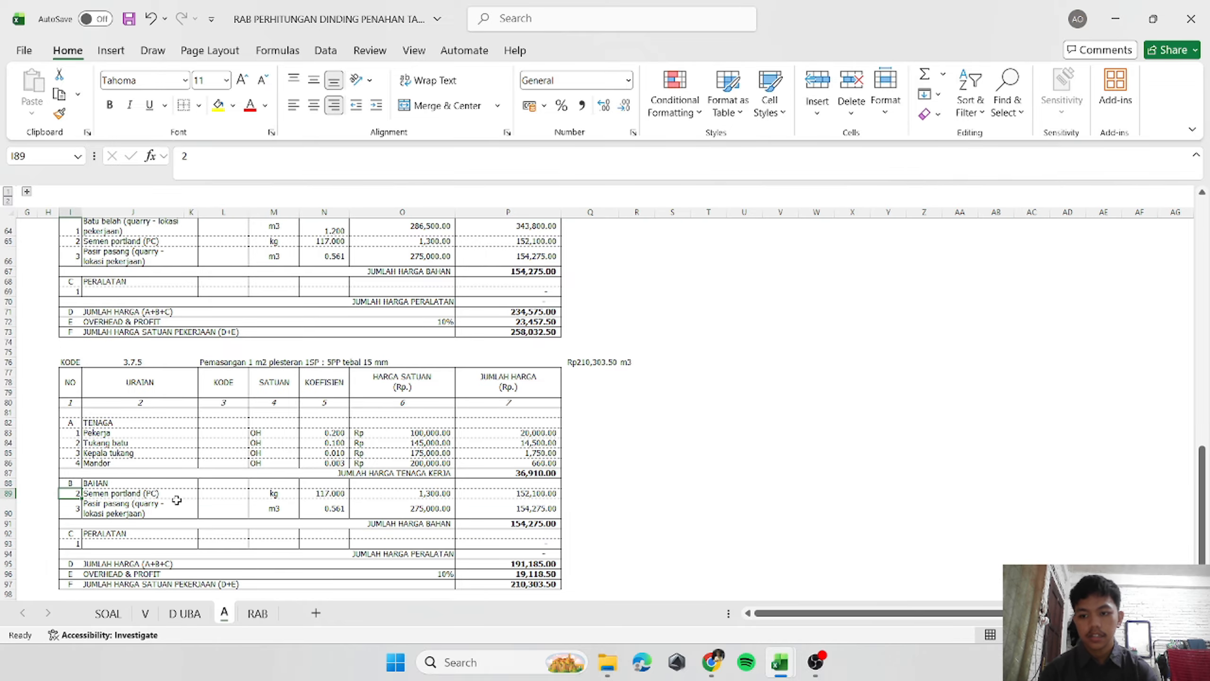
{"action": "type", "text": "1"}
{"action": "key", "text": "Return"}
{"action": "type", "text": "2"}
{"action": "key", "text": "Return"}
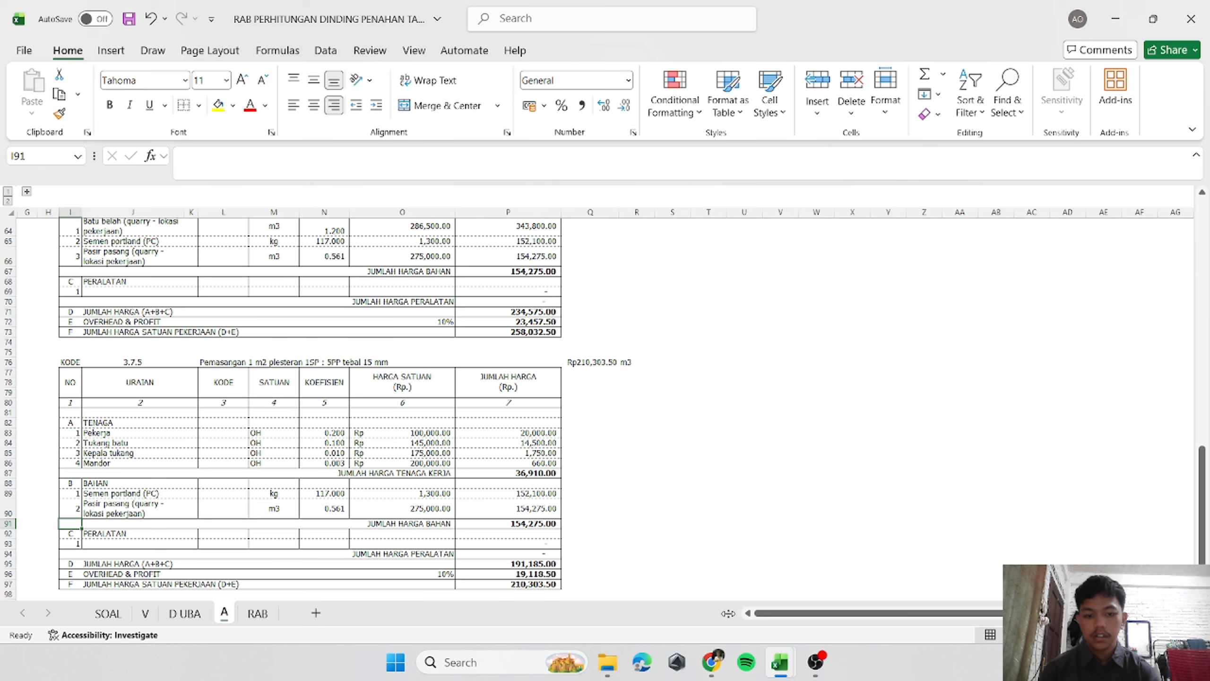
Switch to the AHSP workbook and copy the 3.7.5 material coefficients 5.184 and 0.026 for Semen portland and Pasir pasang.
{"action": "mouse_move", "coordinate": [780, 665]}
{"action": "left_click", "coordinate": [867, 577]}
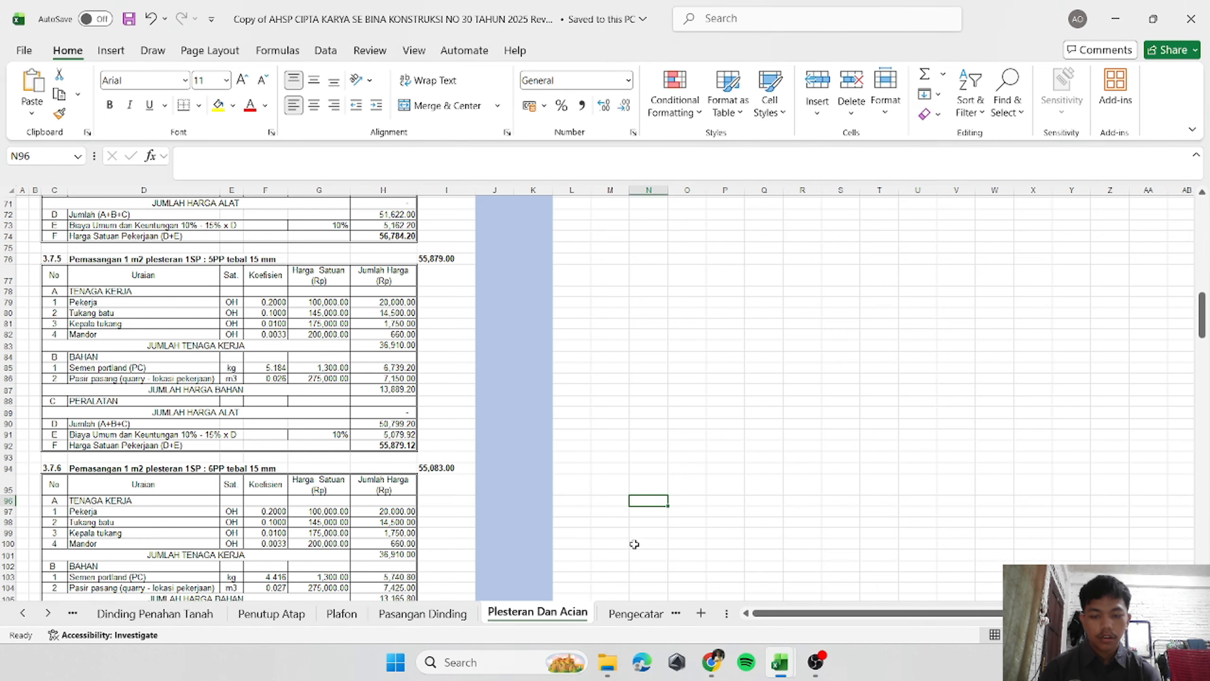
{"action": "left_click", "coordinate": [271, 361]}
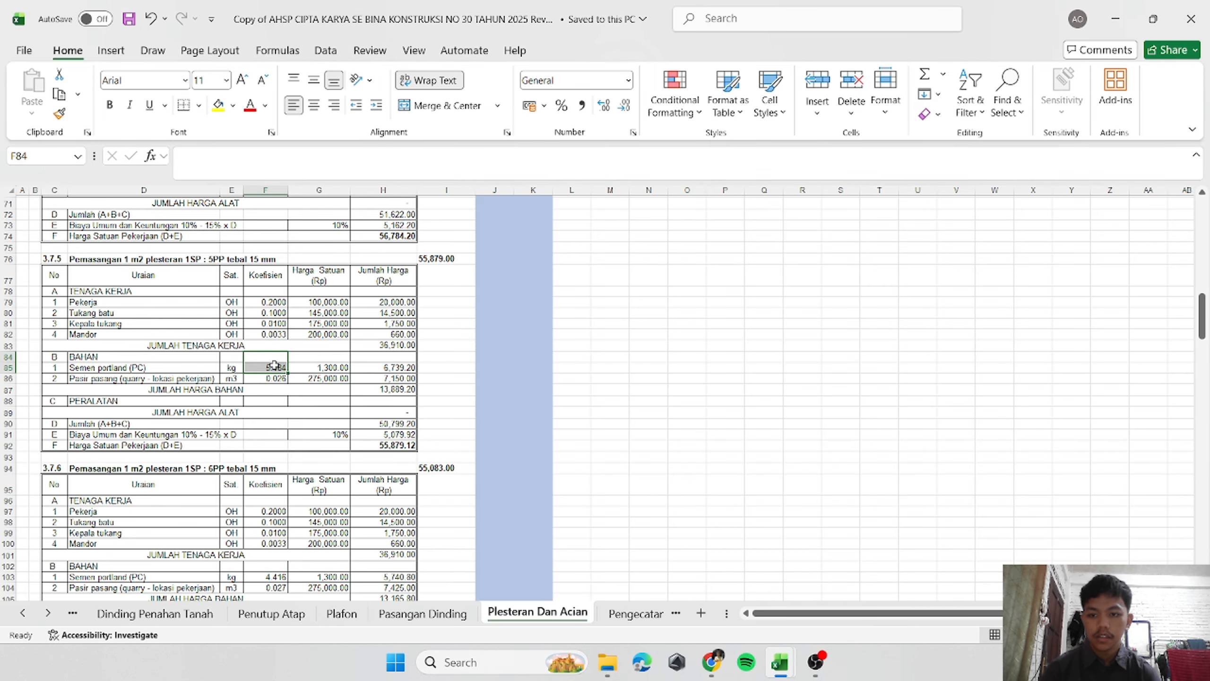
{"action": "left_click_drag", "start_coordinate": [271, 367], "coordinate": [271, 378]}
{"action": "key", "text": "ctrl+c"}
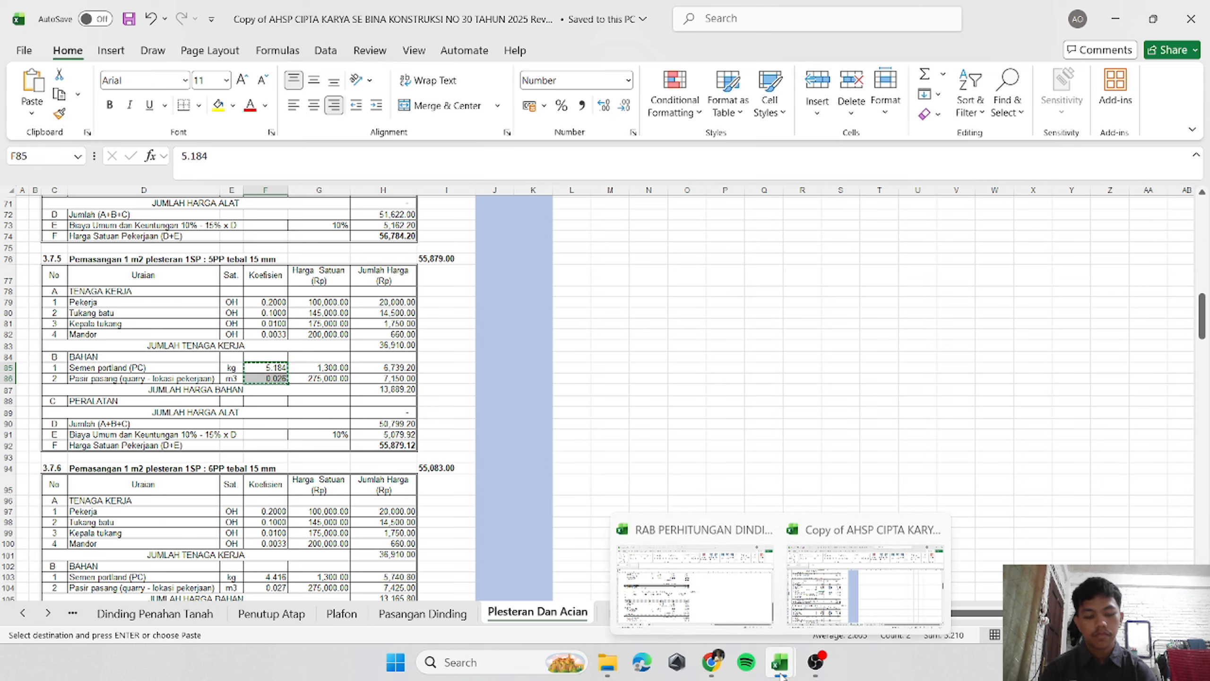
Return to the RAB workbook, paste the coefficients as values into the 3.7.5 materials from N89, and save the workbook.
{"action": "mouse_move", "coordinate": [780, 664]}
{"action": "left_click", "coordinate": [695, 586]}
{"action": "left_click", "coordinate": [327, 494]}
{"action": "right_click", "coordinate": [326, 494]}
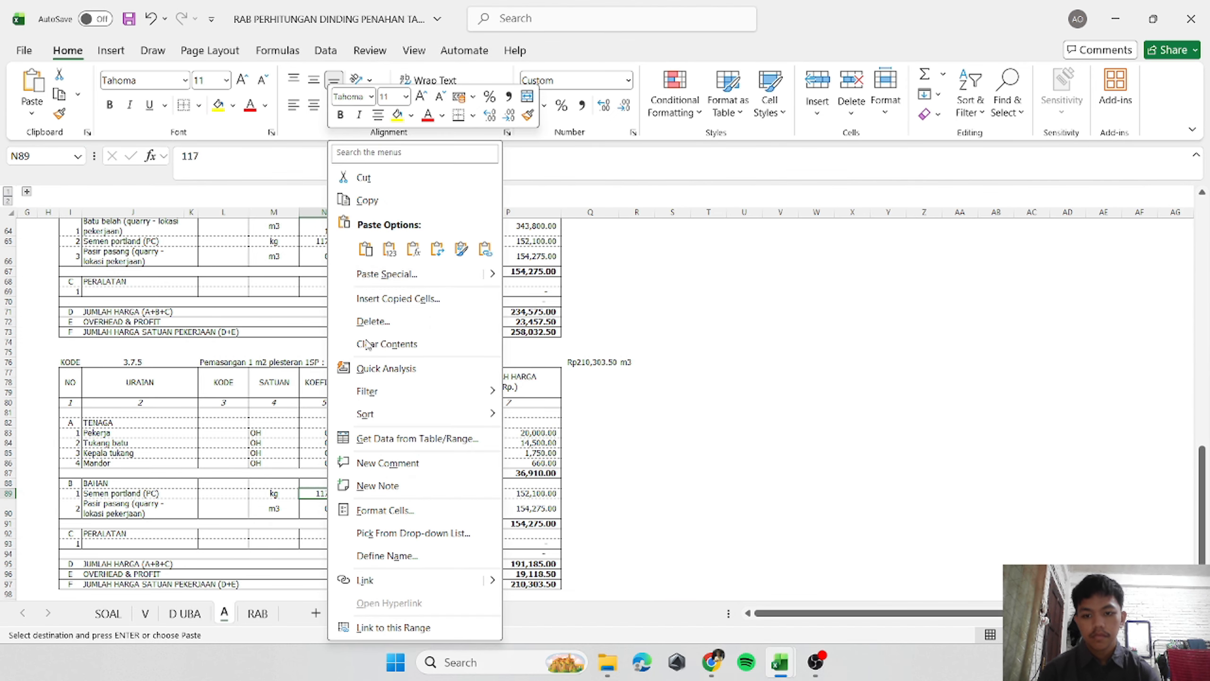
{"action": "left_click", "coordinate": [391, 248]}
{"action": "left_click", "coordinate": [672, 423]}
{"action": "key", "text": "ctrl+s"}
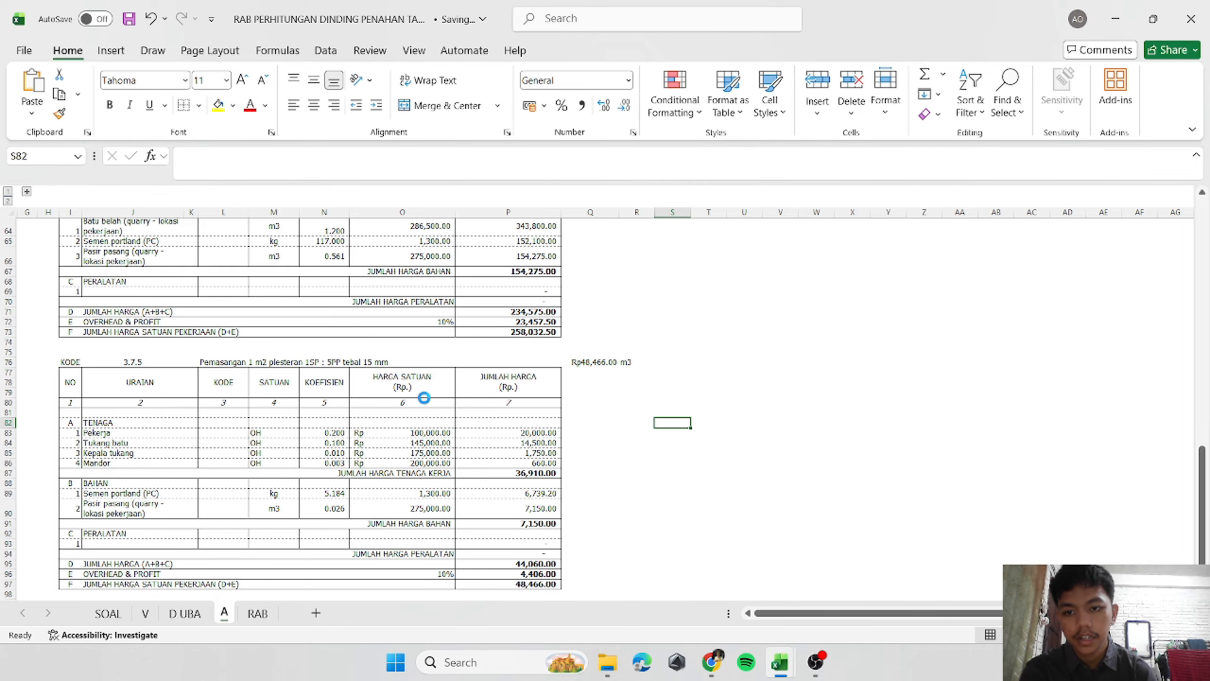
In the AHSP workbook's Pondasi sheet, copy the 2.2.2.1.10 labour coefficients 1.500, 0.500 and 0.150 for Pekerja, Tukang batu and Mandor.
{"action": "scroll", "coordinate": [572, 370], "scroll_direction": "up", "scroll_amount": 4}
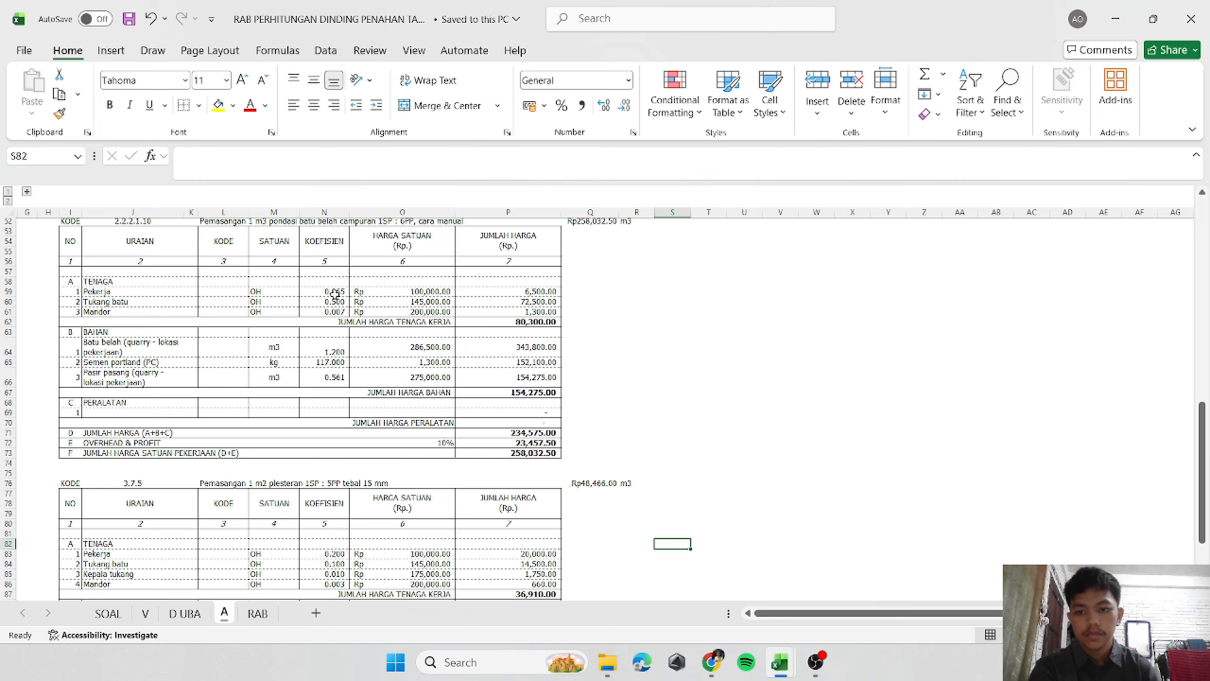
{"action": "left_click_drag", "start_coordinate": [332, 291], "coordinate": [331, 309]}
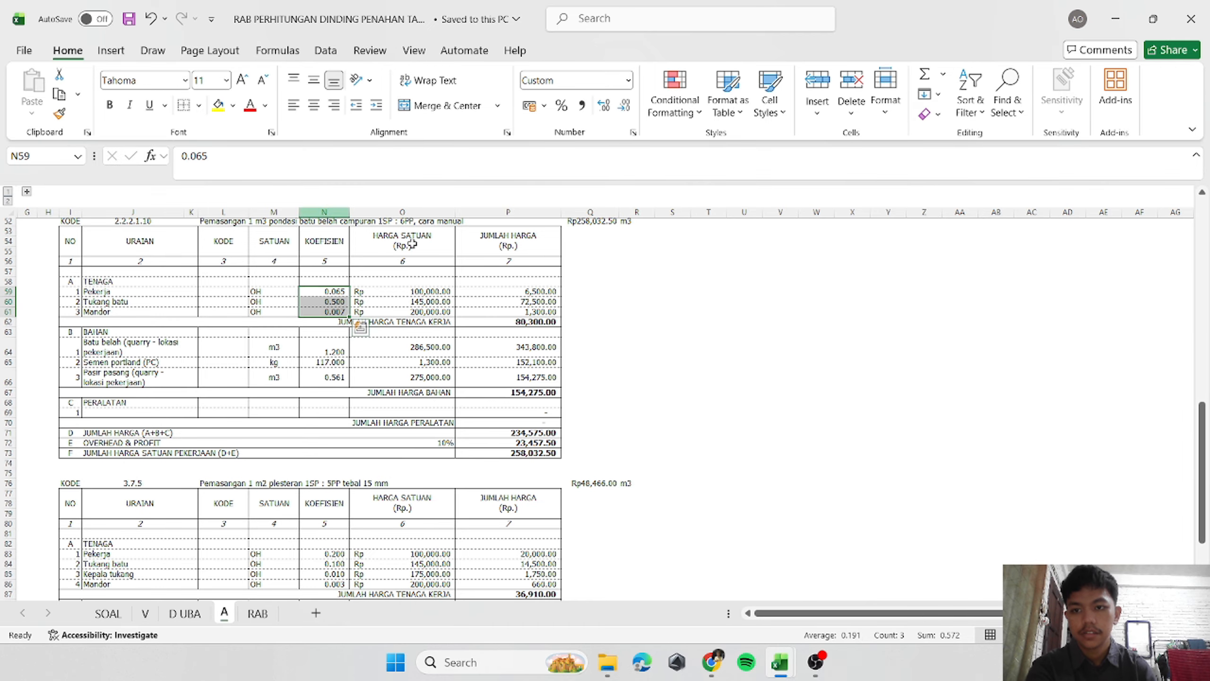
{"action": "left_click", "coordinate": [672, 322]}
{"action": "scroll", "coordinate": [626, 504], "scroll_direction": "down", "scroll_amount": 1}
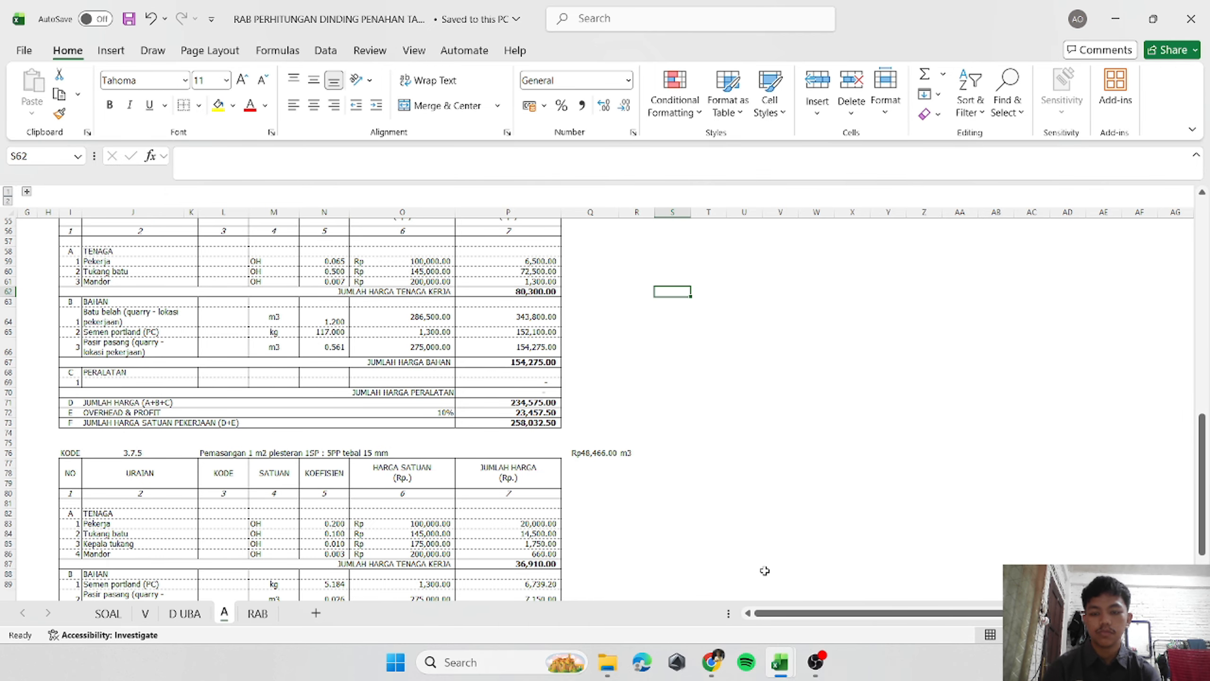
{"action": "mouse_move", "coordinate": [783, 670]}
{"action": "left_click", "coordinate": [920, 586]}
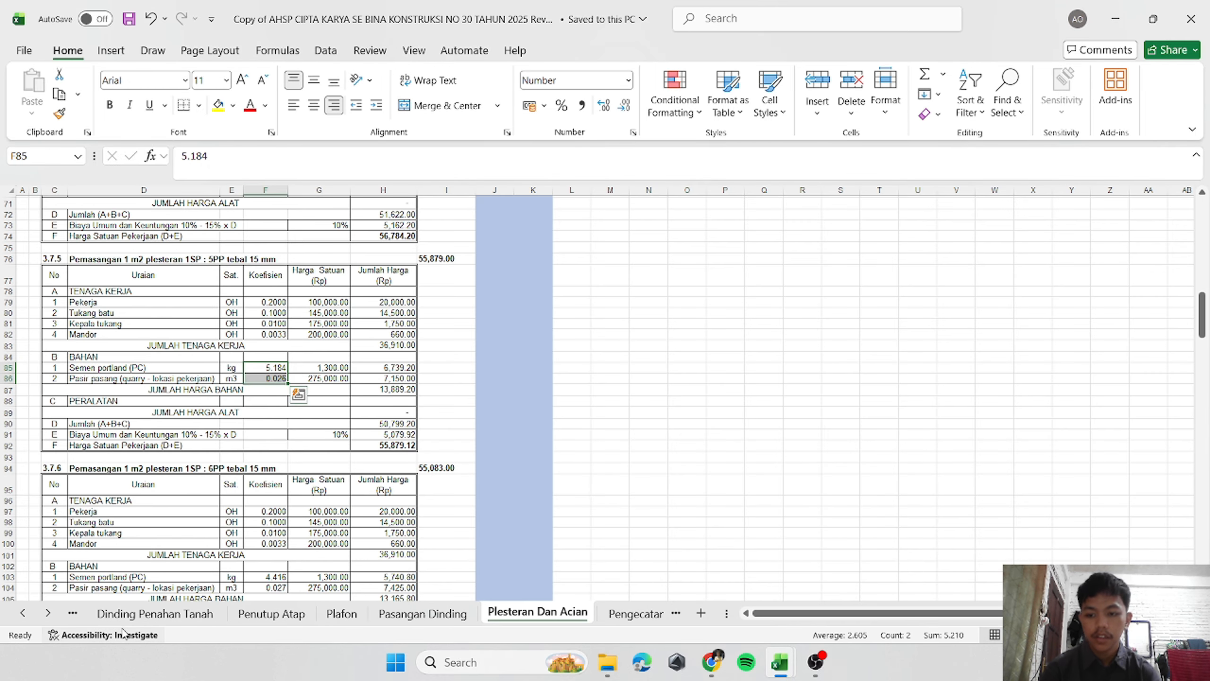
{"action": "scroll", "coordinate": [174, 615], "scroll_direction": "up", "scroll_amount": 5}
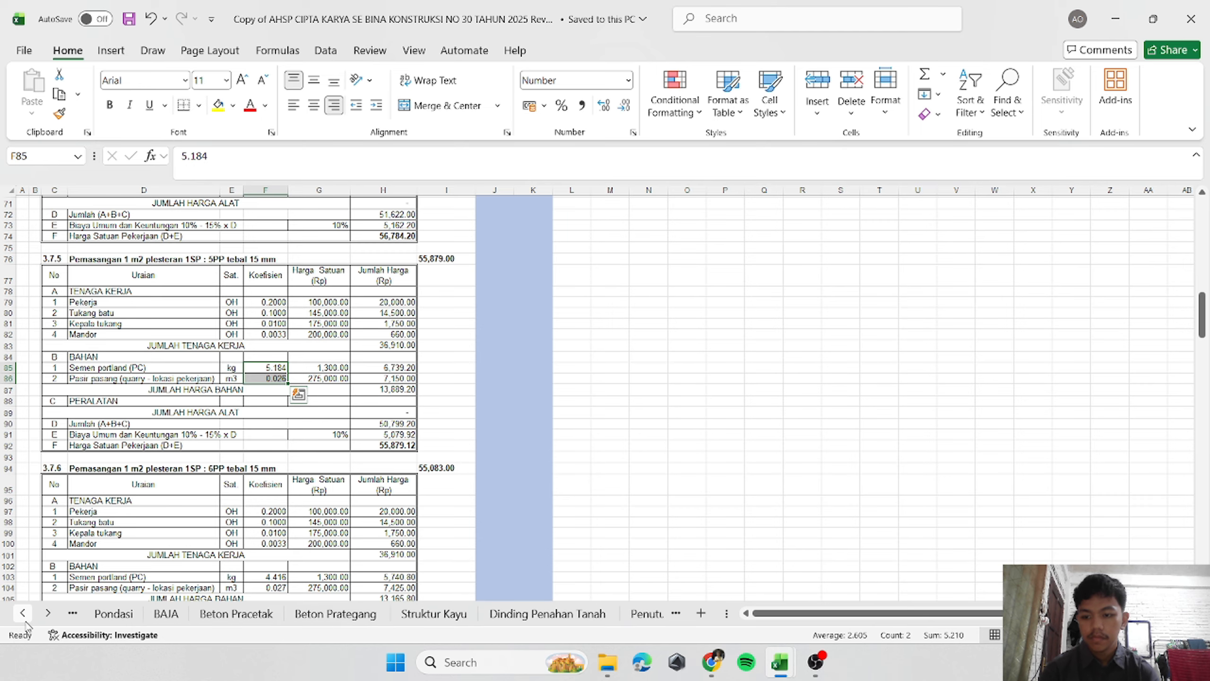
{"action": "left_click", "coordinate": [165, 614]}
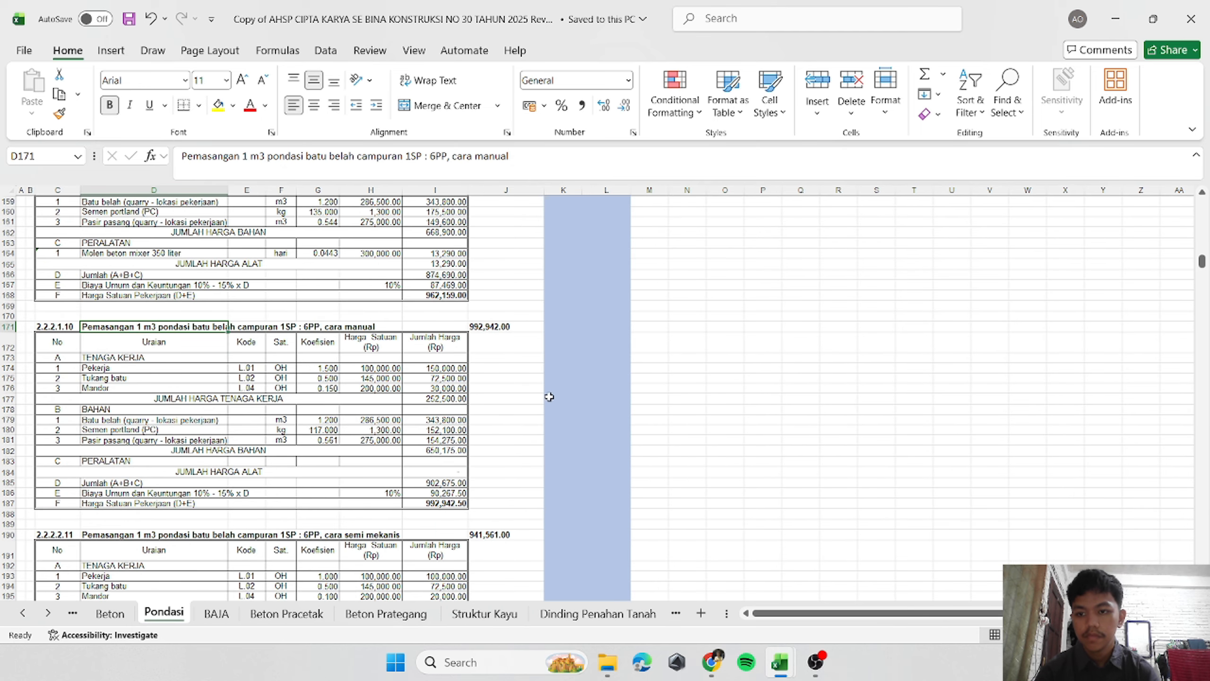
{"action": "mouse_move", "coordinate": [327, 371]}
{"action": "left_mouse_down"}
{"action": "mouse_move", "coordinate": [323, 388]}
{"action": "mouse_move", "coordinate": [364, 397]}
{"action": "mouse_move", "coordinate": [324, 388]}
{"action": "left_mouse_up"}
{"action": "key", "text": "ctrl+c"}
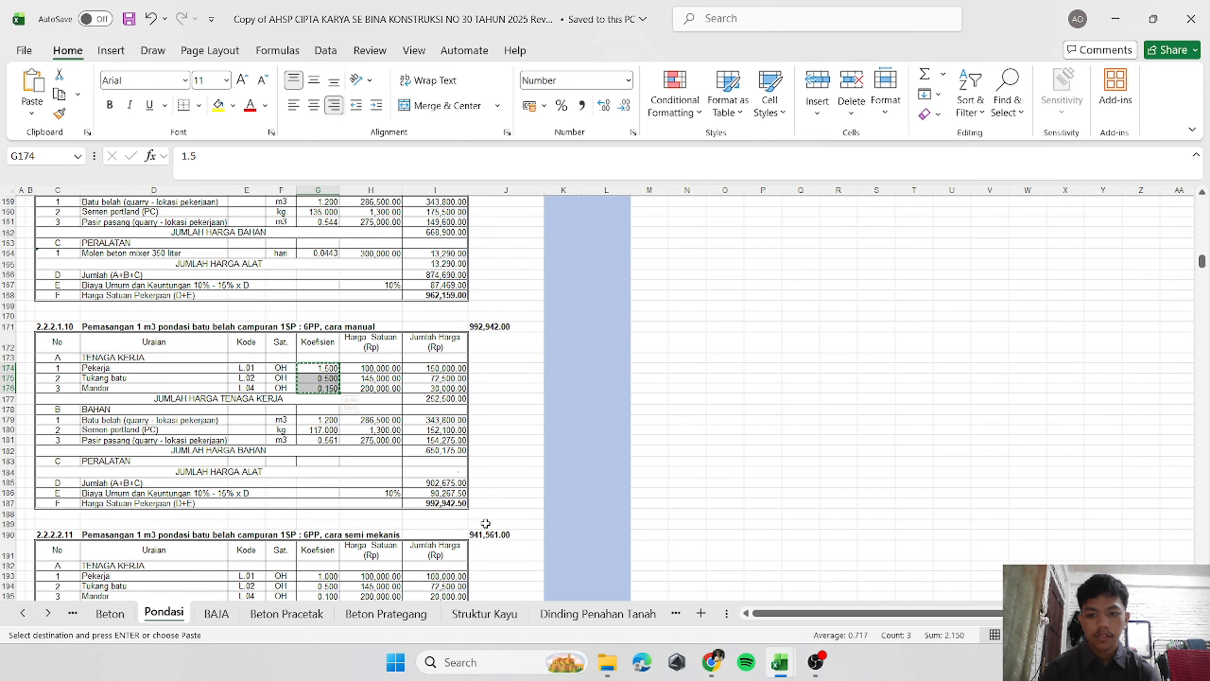
Back in the RAB workbook, replace the labour coefficients of the 2.2.2.1.10 table with the copied ones, starting at N59.
{"action": "mouse_move", "coordinate": [780, 662]}
{"action": "left_click", "coordinate": [690, 577]}
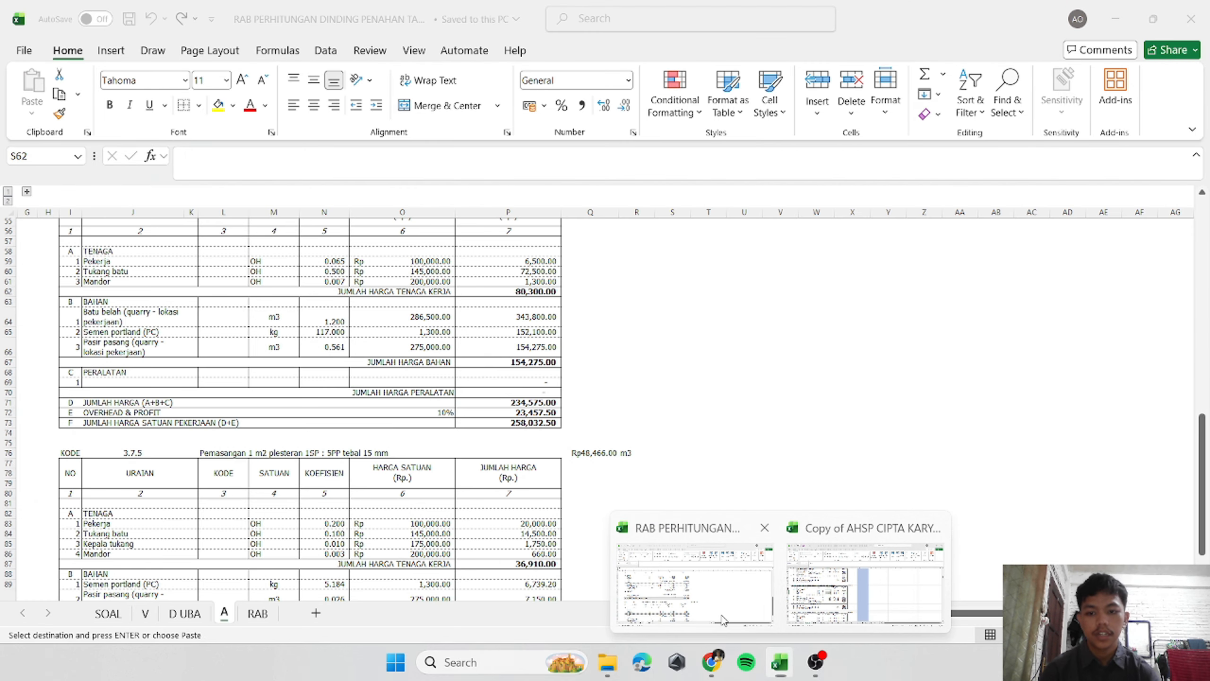
{"action": "left_click", "coordinate": [327, 262]}
{"action": "right_click", "coordinate": [327, 261]}
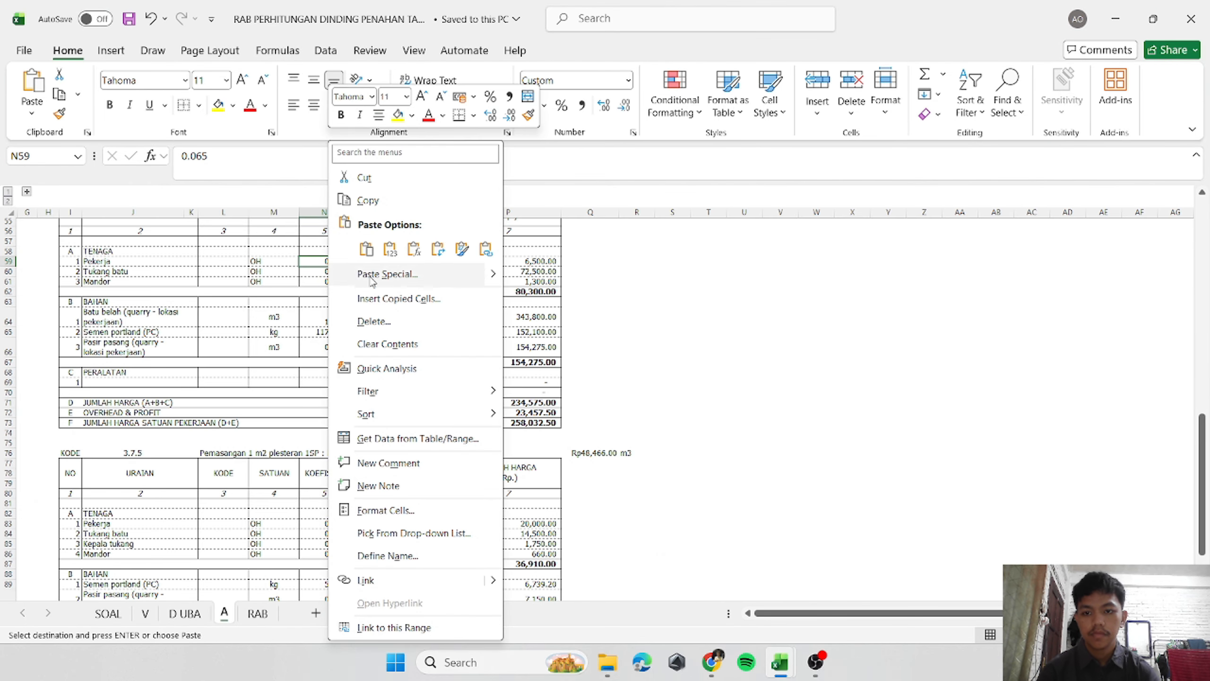
{"action": "left_click", "coordinate": [376, 248]}
{"action": "left_click", "coordinate": [666, 350]}
Check the analysis tables on sheet A above the 3.7.5 table and save the workbook.
{"action": "scroll", "coordinate": [648, 441], "scroll_direction": "up", "scroll_amount": 3}
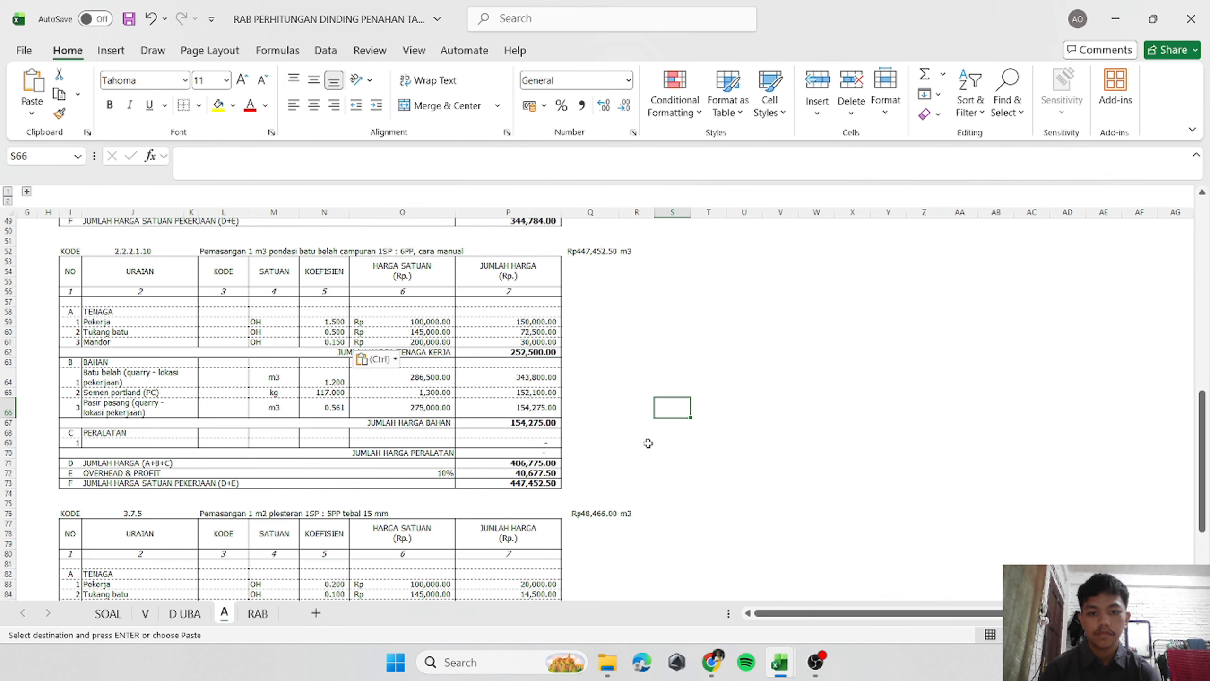
{"action": "scroll", "coordinate": [506, 413], "scroll_direction": "up", "scroll_amount": 5}
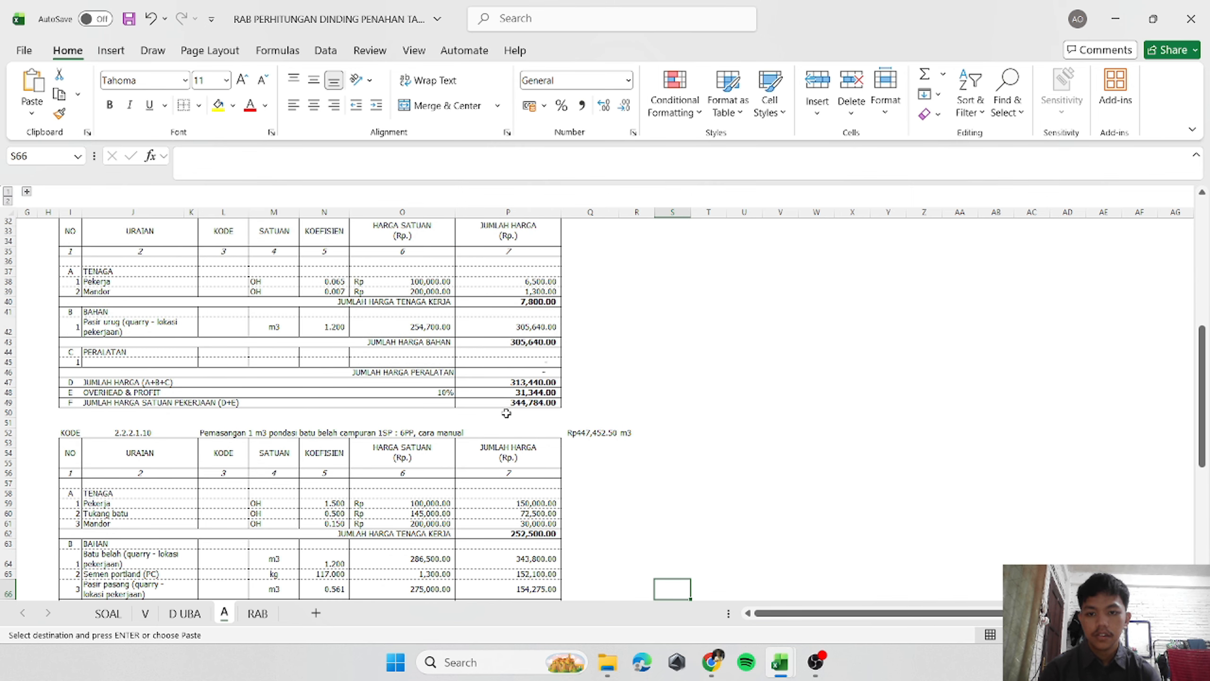
{"action": "scroll", "coordinate": [506, 414], "scroll_direction": "down", "scroll_amount": 3}
{"action": "scroll", "coordinate": [506, 414], "scroll_direction": "up", "scroll_amount": 4}
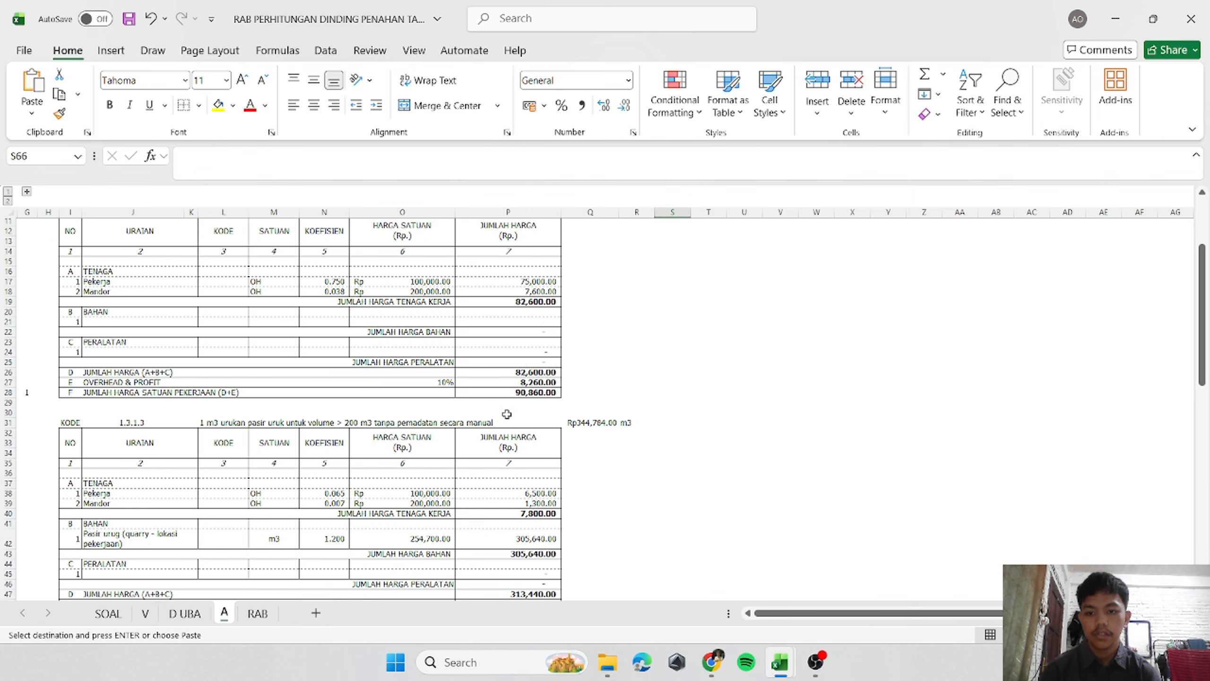
{"action": "scroll", "coordinate": [507, 414], "scroll_direction": "down", "scroll_amount": 4}
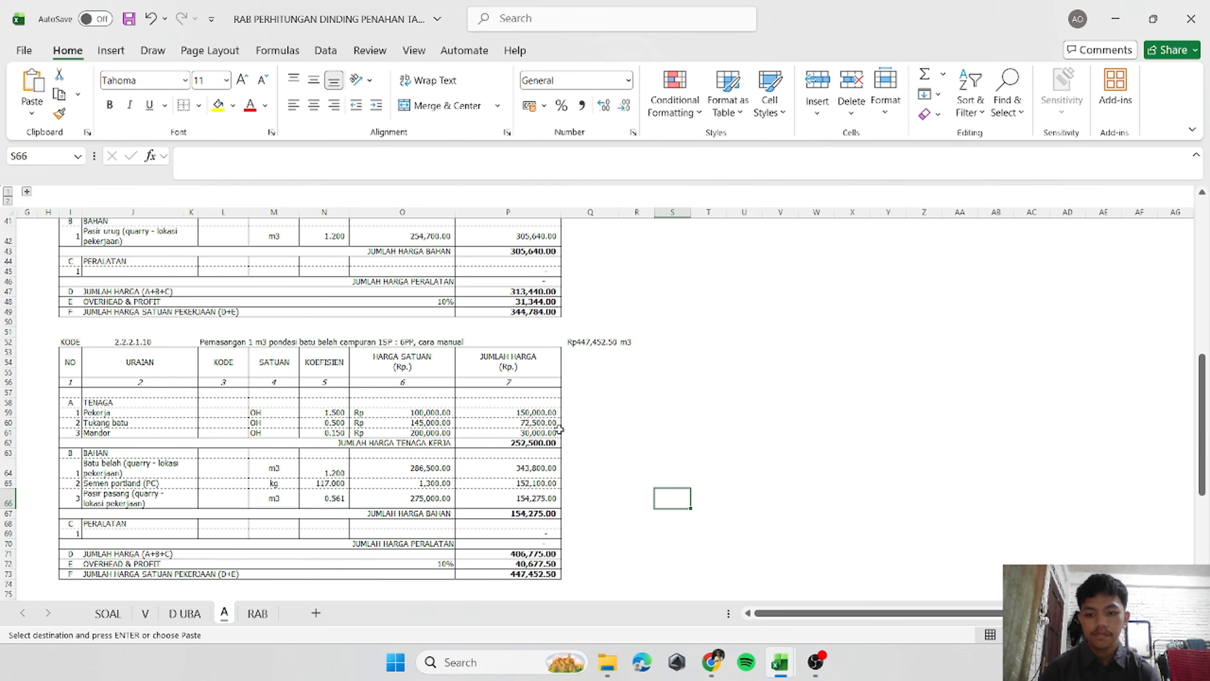
{"action": "scroll", "coordinate": [637, 430], "scroll_direction": "down", "scroll_amount": 4}
{"action": "left_click", "coordinate": [641, 423]}
{"action": "key", "text": "ctrl+s"}
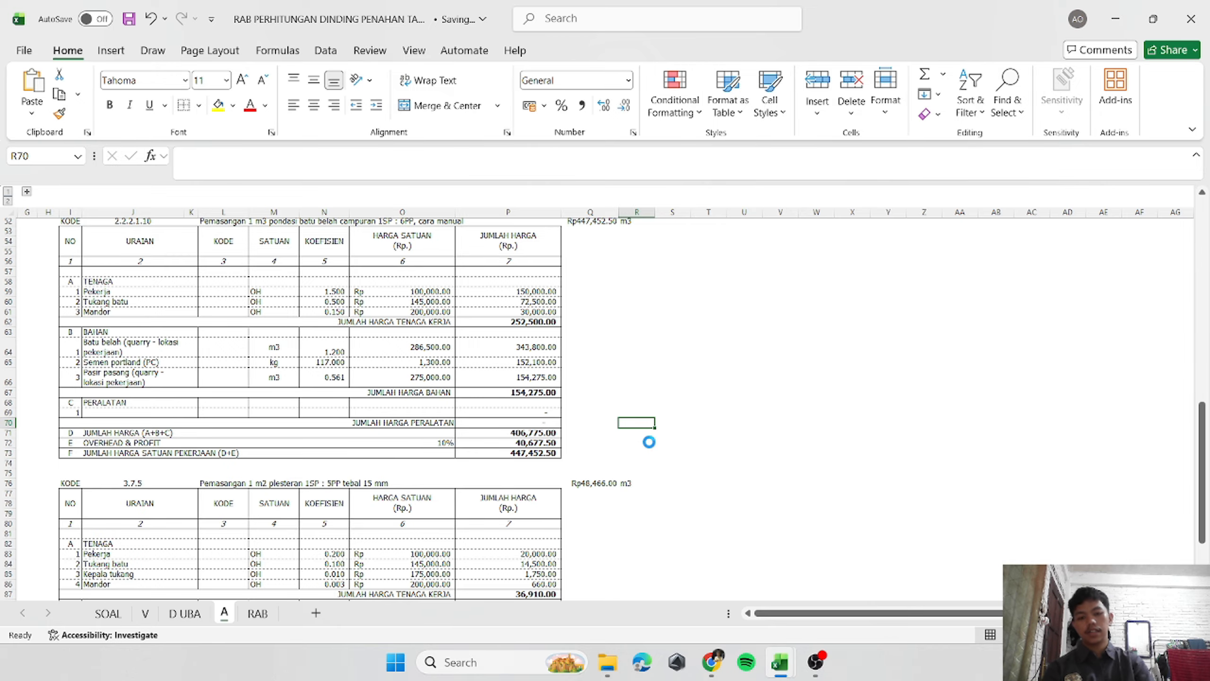
Duplicate the whole 3.7.5 plesteran analysis table below itself, starting at cell I101.
{"action": "scroll", "coordinate": [596, 484], "scroll_direction": "down", "scroll_amount": 5}
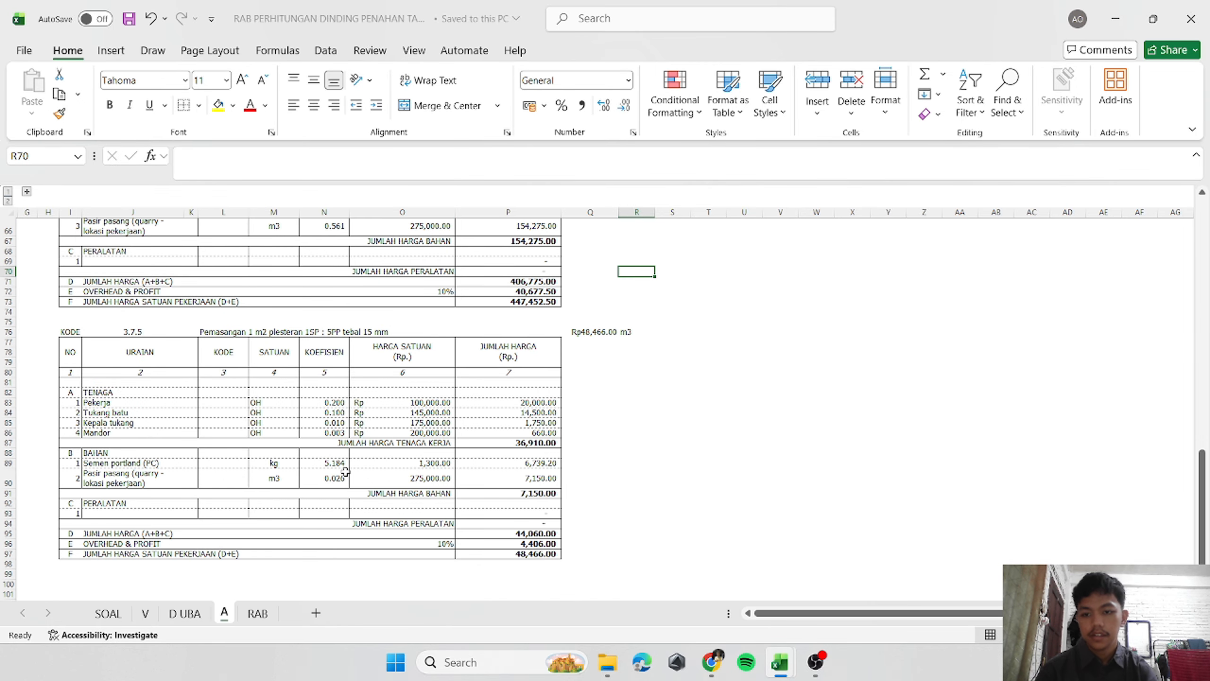
{"action": "left_click_drag", "start_coordinate": [64, 338], "coordinate": [622, 556]}
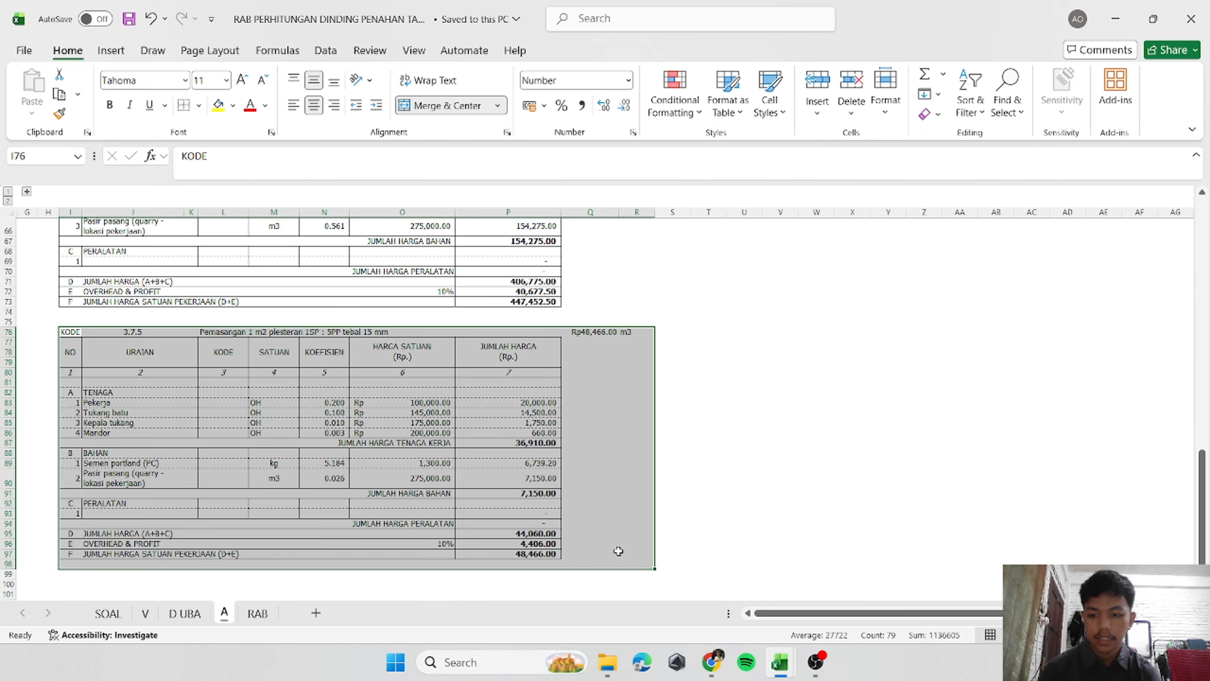
{"action": "key", "text": "ctrl+c"}
{"action": "scroll", "coordinate": [618, 551], "scroll_direction": "down", "scroll_amount": 3}
{"action": "left_click", "coordinate": [74, 494]}
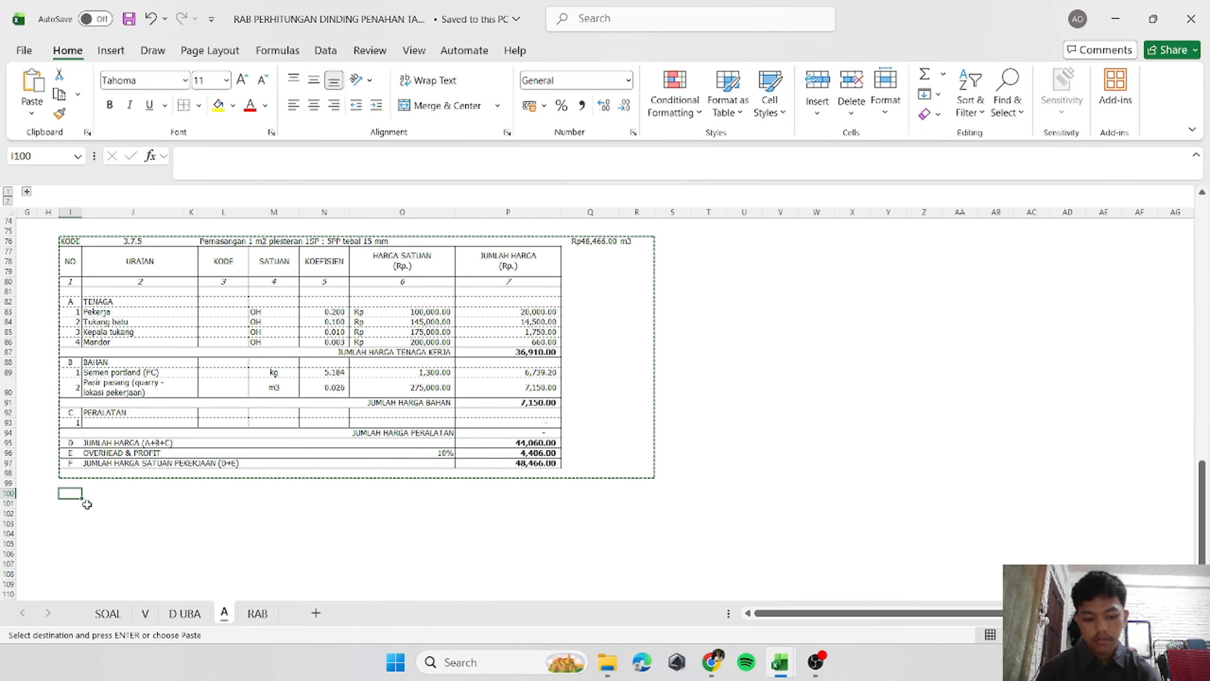
{"action": "left_click", "coordinate": [87, 504]}
{"action": "key", "text": "Return"}
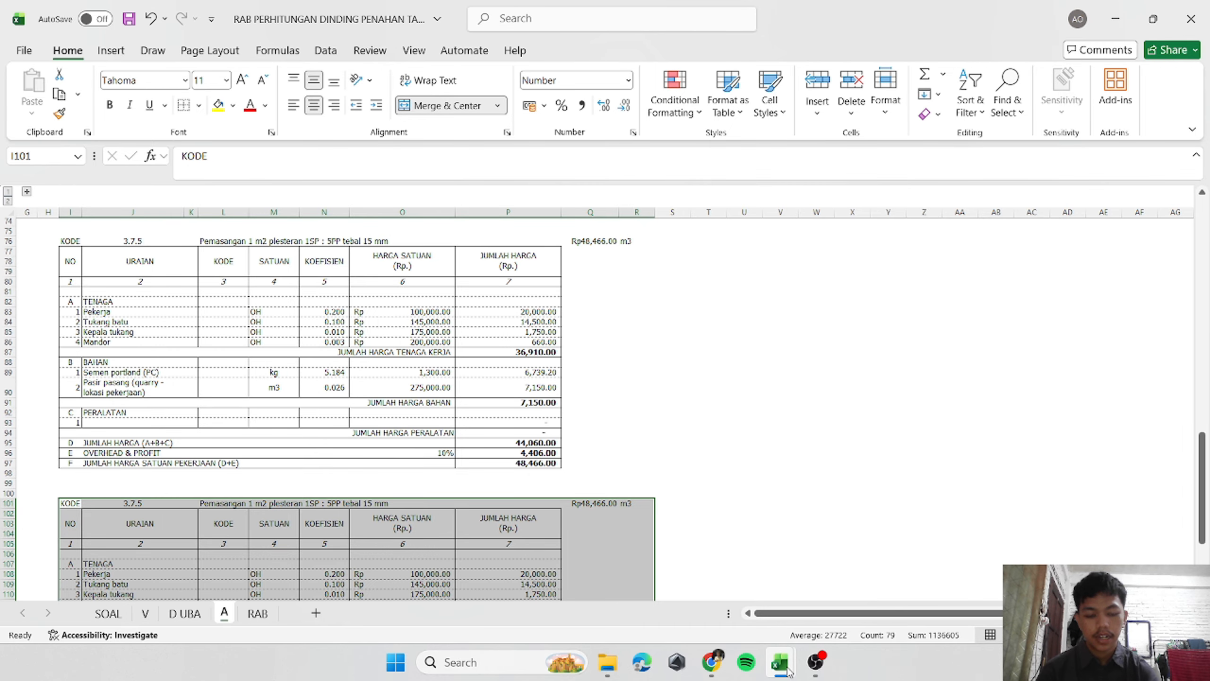
Switch to the AHSP workbook and copy the code 3.7.8 of the acian analysis on the Plesteran Dan Acian sheet.
{"action": "mouse_move", "coordinate": [787, 671]}
{"action": "left_click", "coordinate": [876, 562]}
{"action": "scroll", "coordinate": [653, 491], "scroll_direction": "down", "scroll_amount": 10}
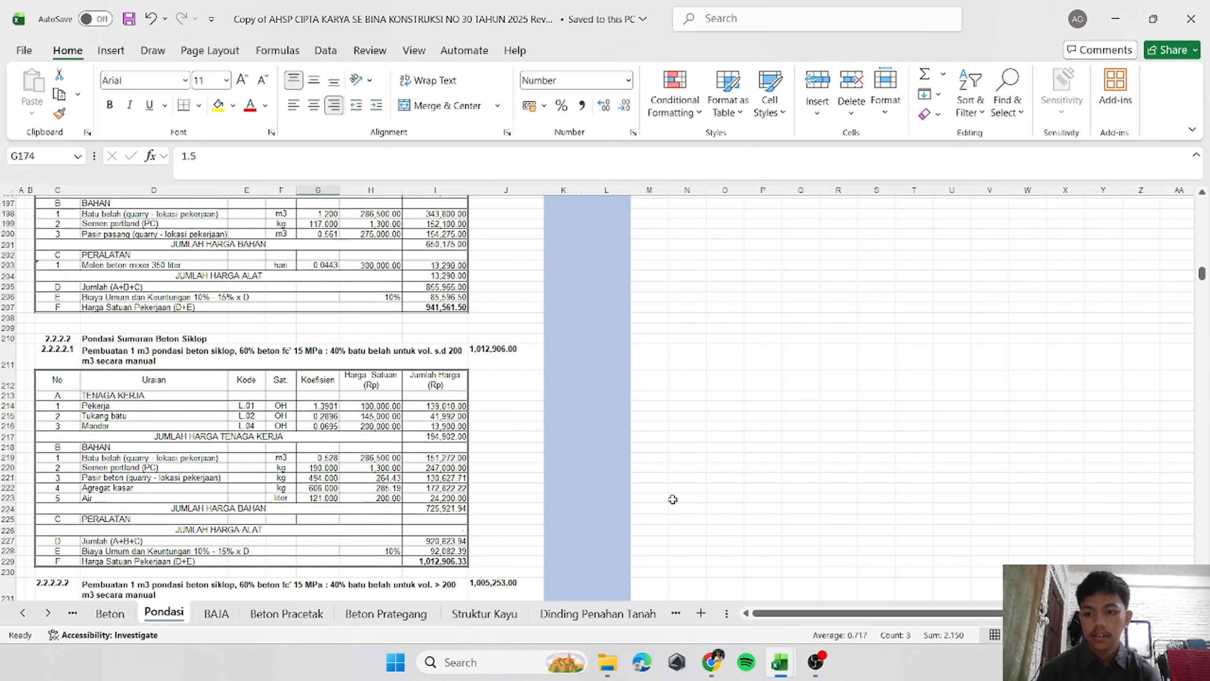
{"action": "left_click", "coordinate": [672, 498]}
{"action": "scroll", "coordinate": [662, 495], "scroll_direction": "down", "scroll_amount": 10}
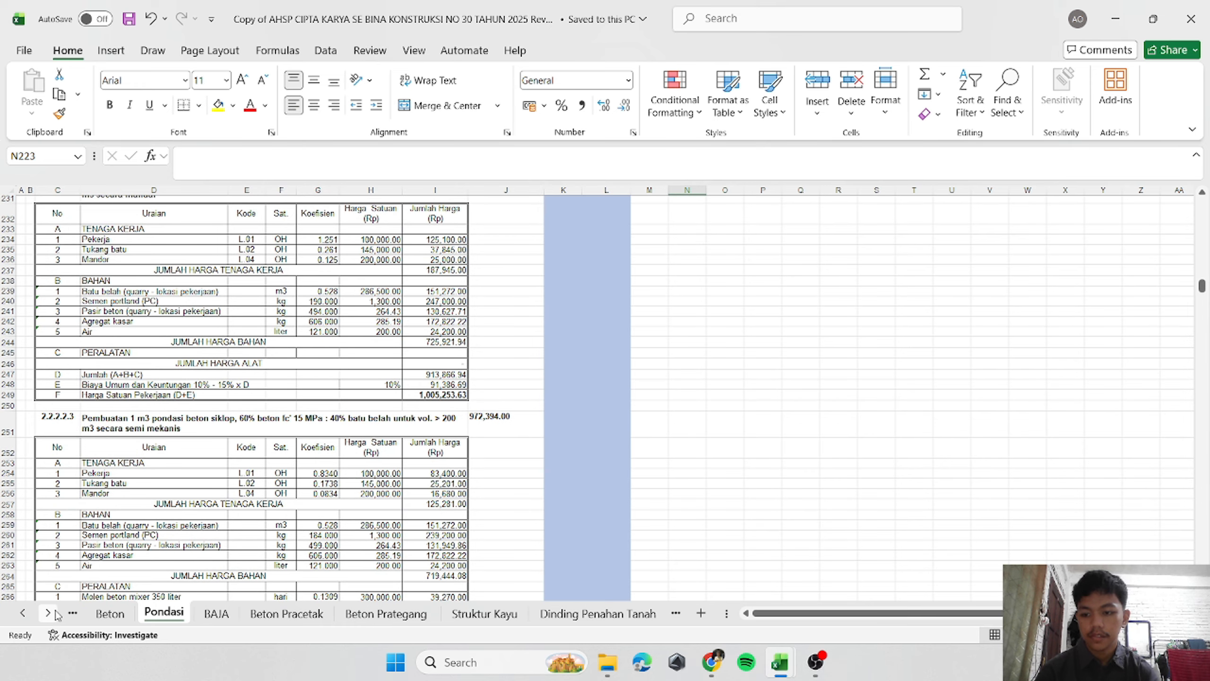
{"action": "left_click", "coordinate": [48, 613]}
{"action": "left_click", "coordinate": [48, 612]}
{"action": "left_click", "coordinate": [47, 613]}
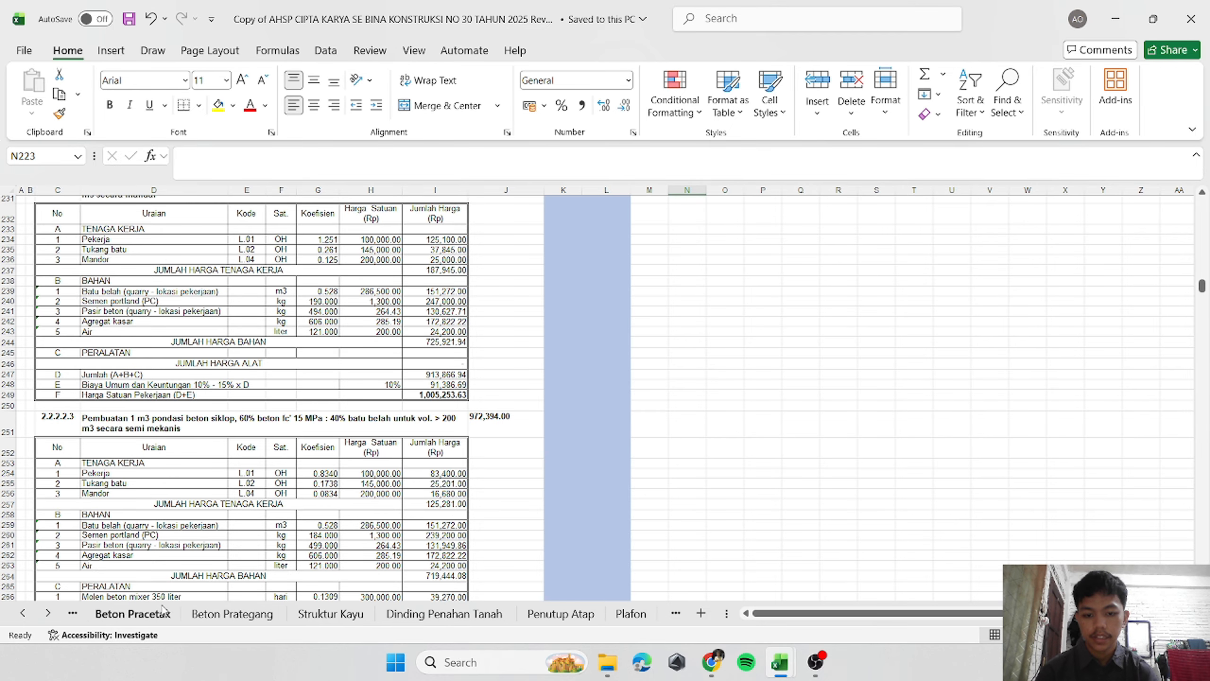
{"action": "left_click", "coordinate": [48, 613]}
{"action": "left_click", "coordinate": [48, 612]}
{"action": "left_click", "coordinate": [595, 613]}
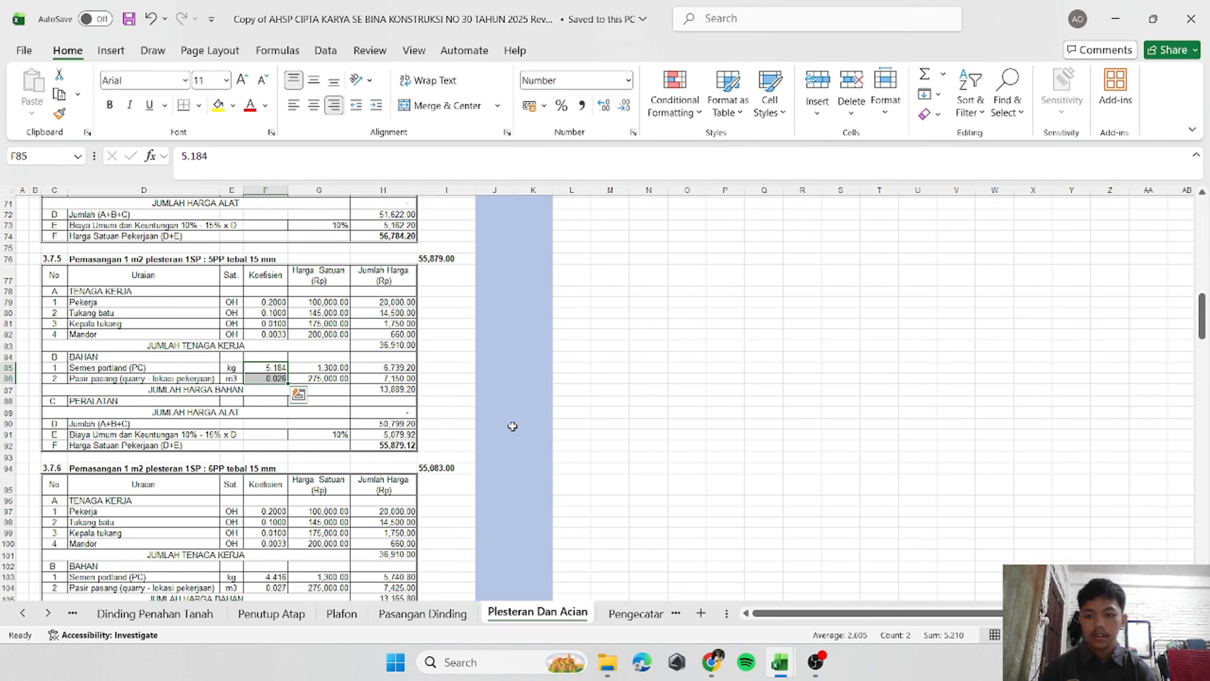
{"action": "left_click", "coordinate": [609, 434]}
{"action": "scroll", "coordinate": [559, 453], "scroll_direction": "down", "scroll_amount": 15}
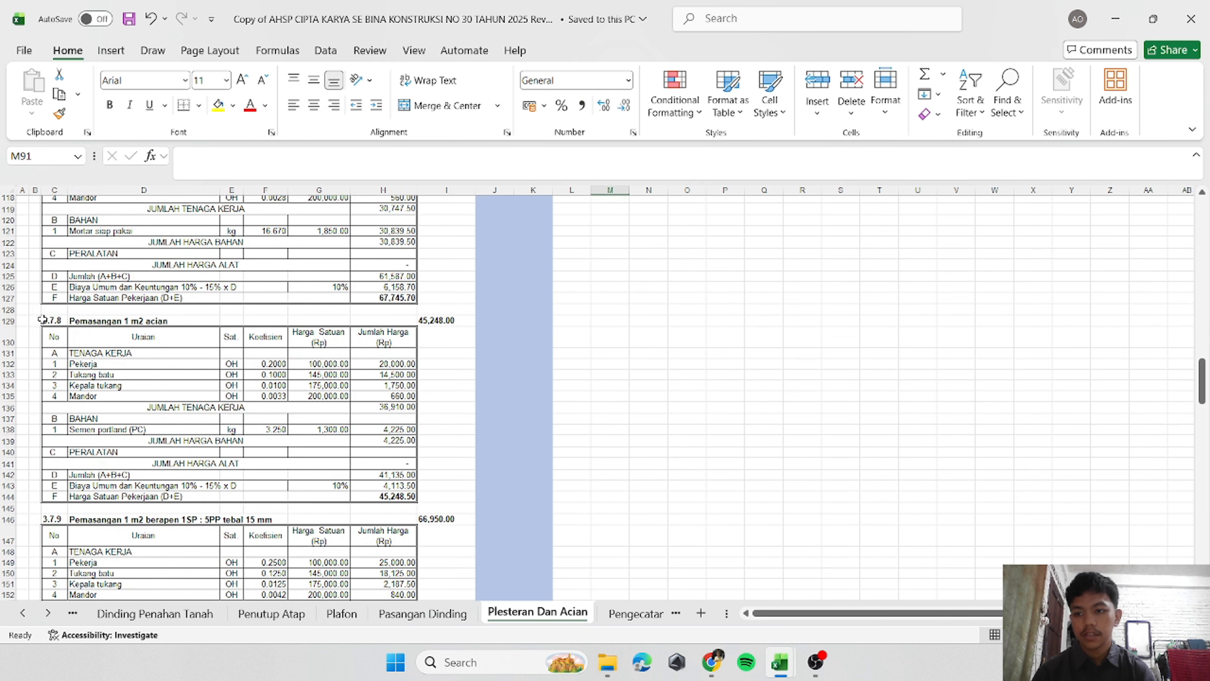
{"action": "left_click", "coordinate": [46, 320]}
{"action": "key", "text": "ctrl+c"}
Return to the RAB workbook and paste 3.7.8 as a value into the duplicated table's code cell J101.
{"action": "mouse_move", "coordinate": [780, 662]}
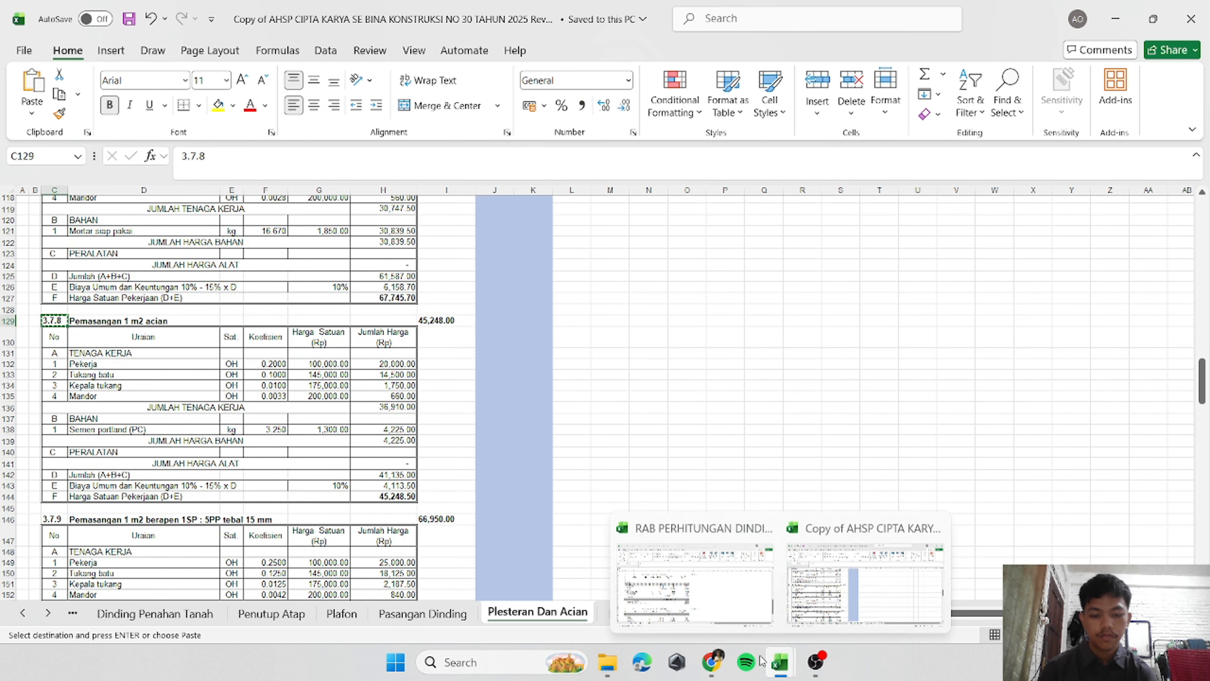
{"action": "left_click", "coordinate": [691, 563]}
{"action": "left_click", "coordinate": [106, 503]}
{"action": "right_click", "coordinate": [128, 504]}
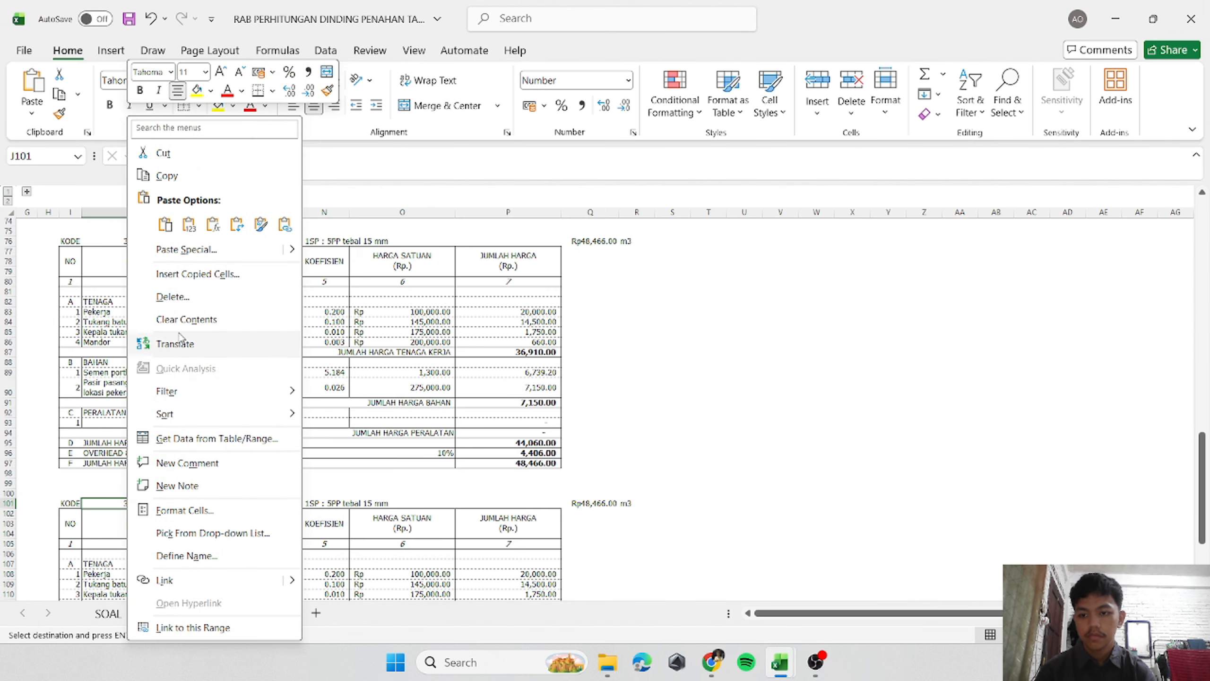
{"action": "left_click", "coordinate": [189, 224]}
Copy the title "Pemasangan 1 m2 acian" from the AHSP workbook's 3.7.8 analysis and paste it as a value into L101 of the RAB workbook.
{"action": "mouse_move", "coordinate": [785, 664]}
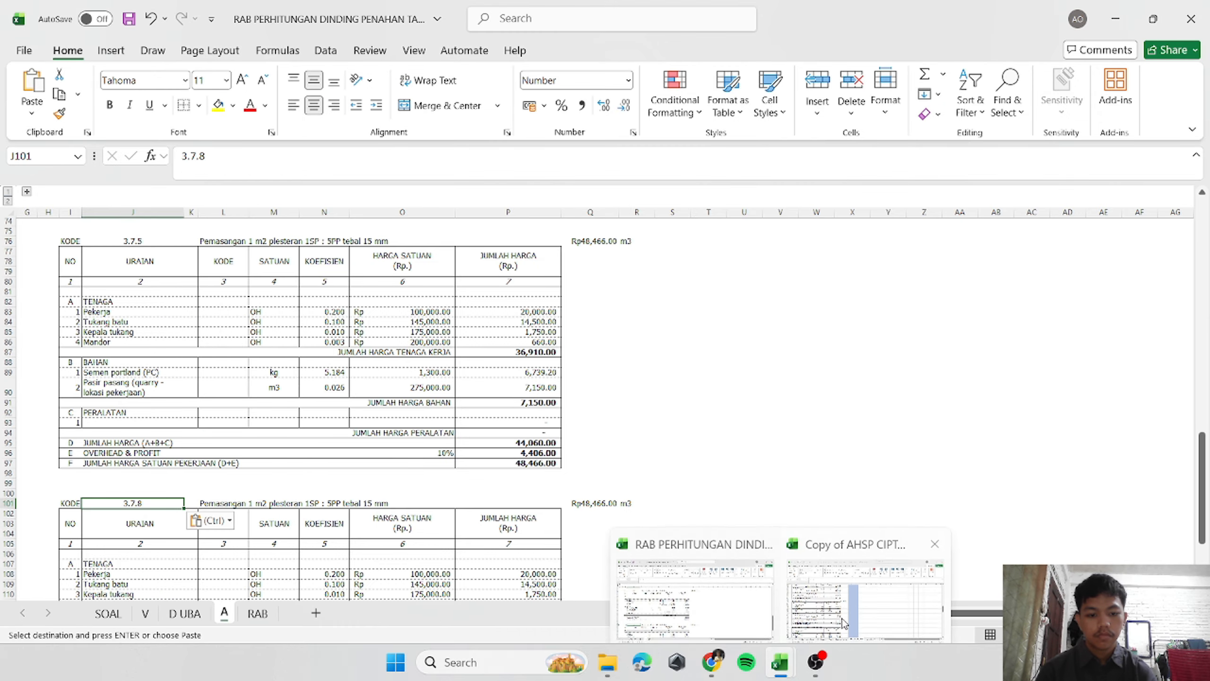
{"action": "left_click", "coordinate": [867, 586]}
{"action": "left_click", "coordinate": [108, 325]}
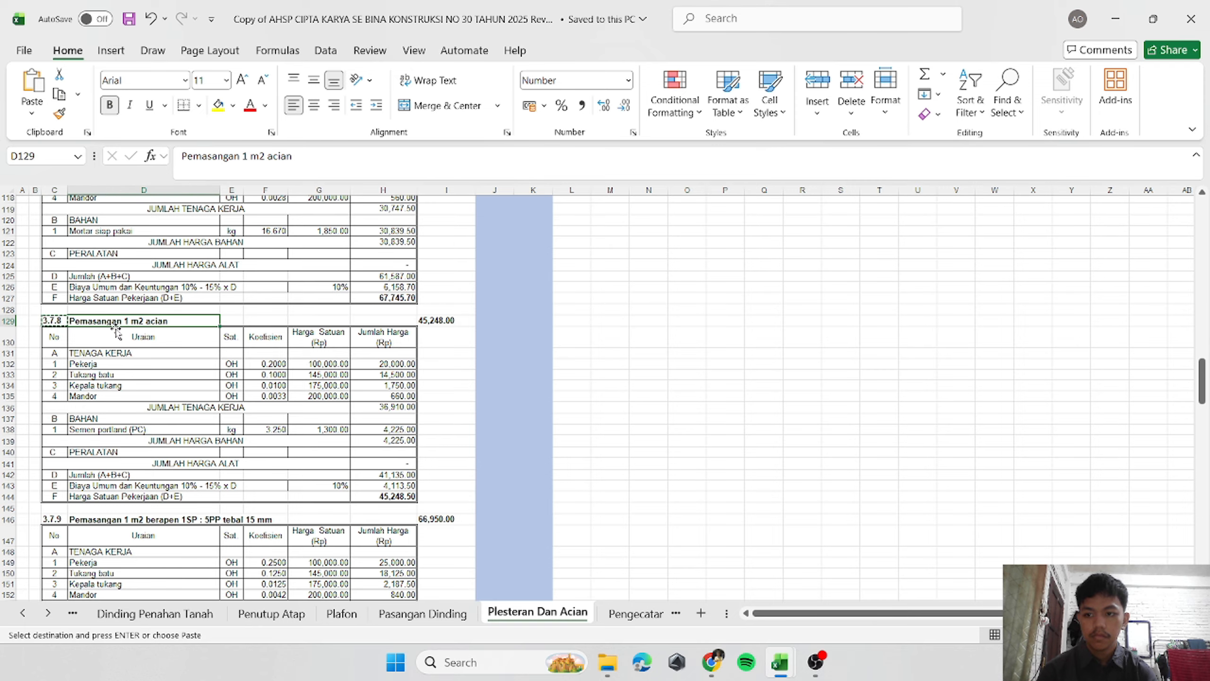
{"action": "key", "text": "ctrl+c"}
{"action": "mouse_move", "coordinate": [775, 662]}
{"action": "left_click", "coordinate": [705, 557]}
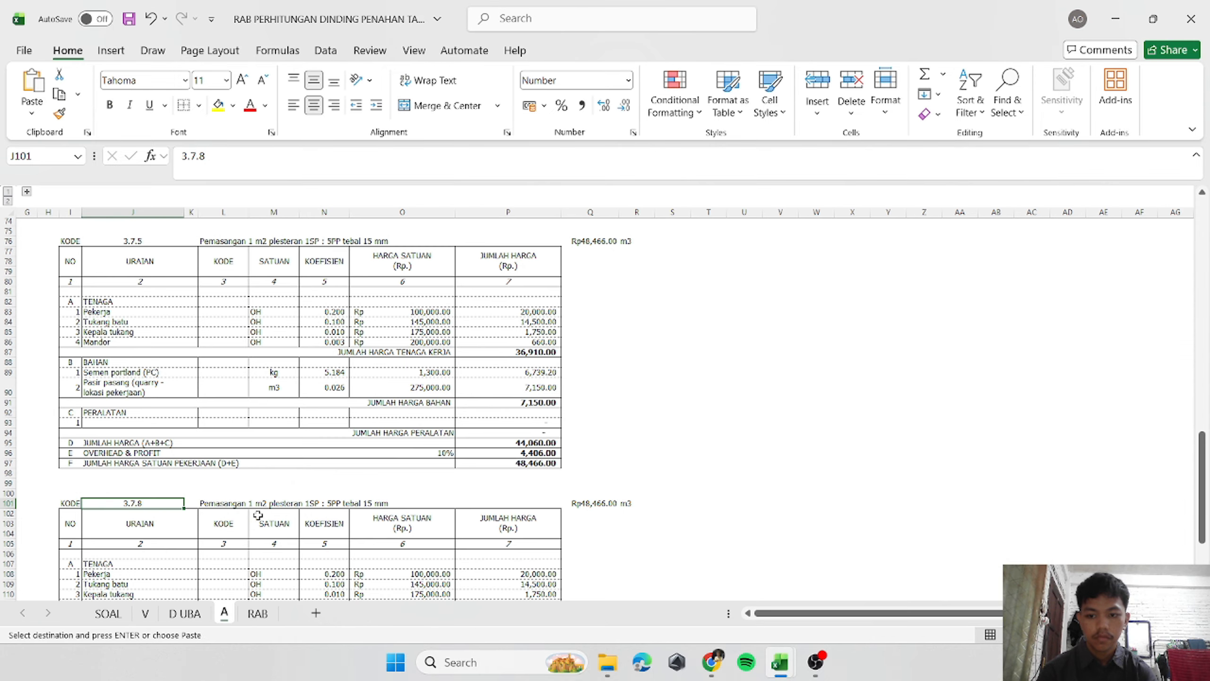
{"action": "left_click", "coordinate": [222, 506]}
{"action": "right_click", "coordinate": [223, 509]}
{"action": "left_click", "coordinate": [284, 224]}
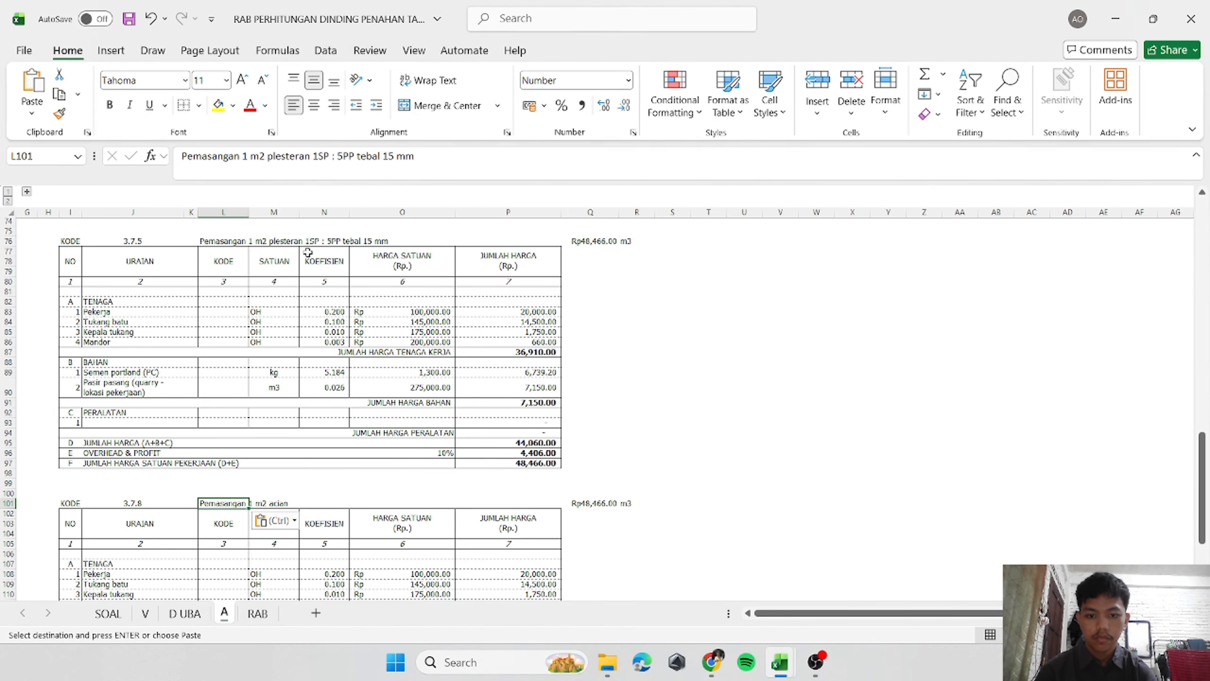
Switch to the AHSP workbook and copy the four labour coefficients of the 3.7.8 acian analysis, F132:F135.
{"action": "scroll", "coordinate": [693, 472], "scroll_direction": "down", "scroll_amount": 4}
{"action": "mouse_move", "coordinate": [780, 663]}
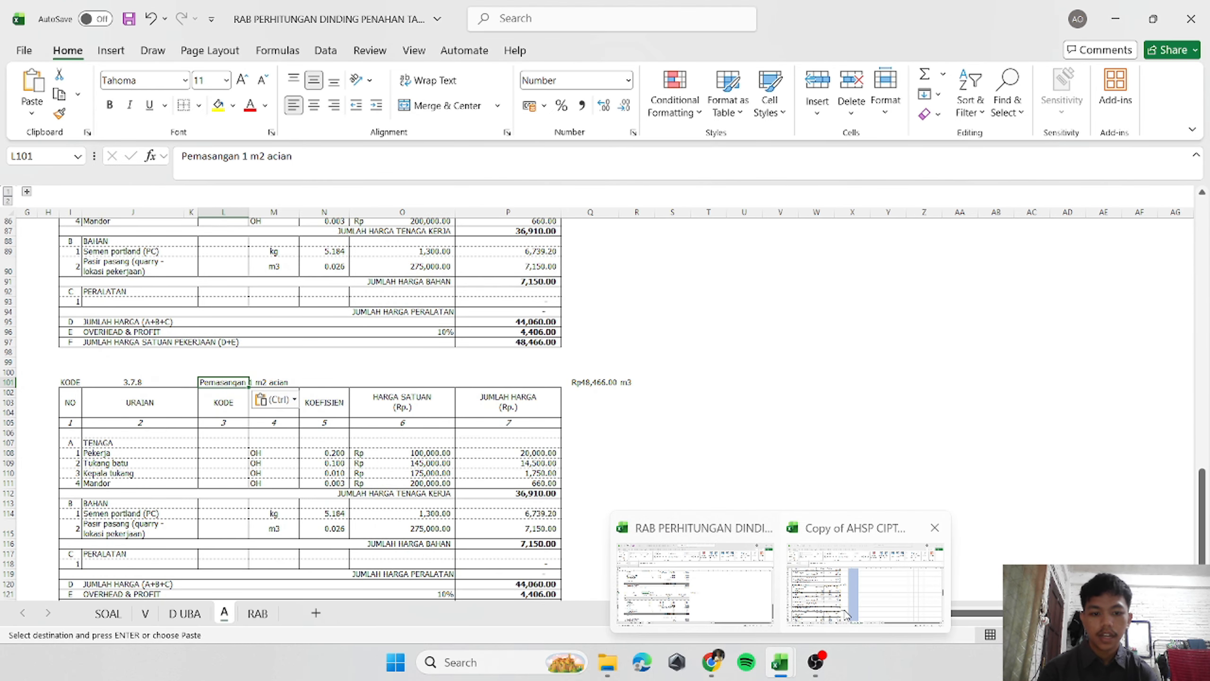
{"action": "left_click", "coordinate": [862, 570]}
{"action": "left_click", "coordinate": [694, 536]}
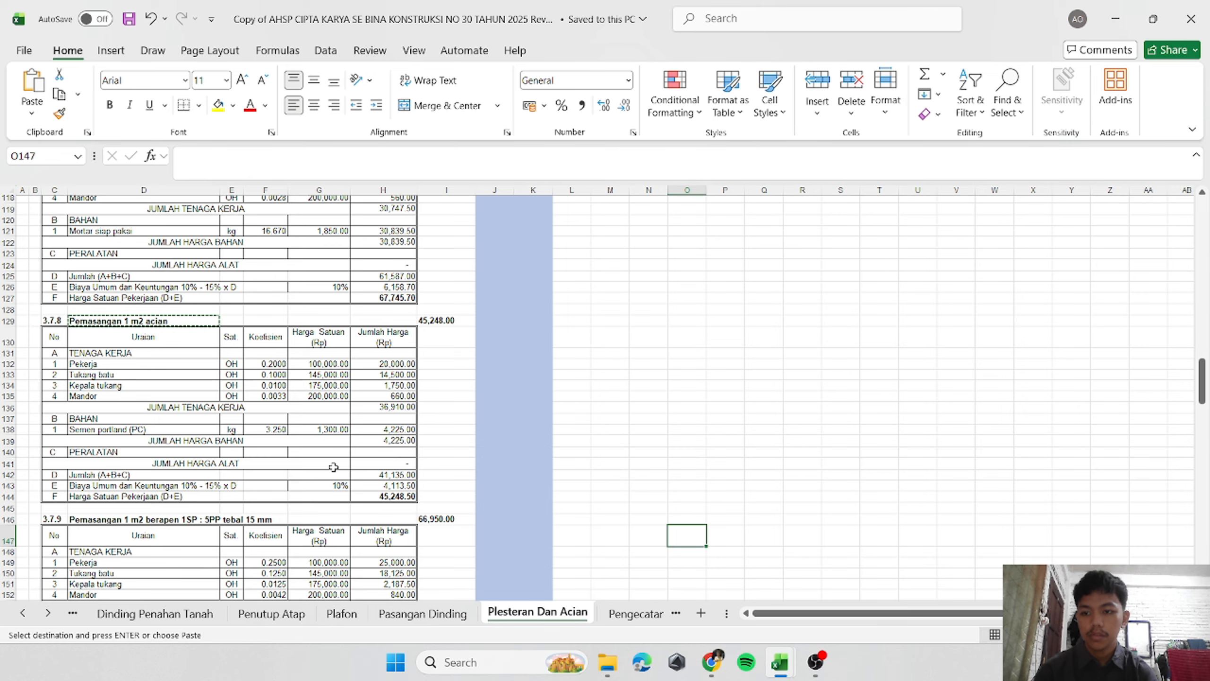
{"action": "key", "text": "Escape"}
{"action": "left_click_drag", "start_coordinate": [265, 362], "coordinate": [266, 397]}
{"action": "key", "text": "ctrl+c"}
Return to the RAB workbook and paste the labour coefficients as values into N108:N111 of the 3.7.8 table.
{"action": "mouse_move", "coordinate": [783, 676]}
{"action": "left_click", "coordinate": [695, 608]}
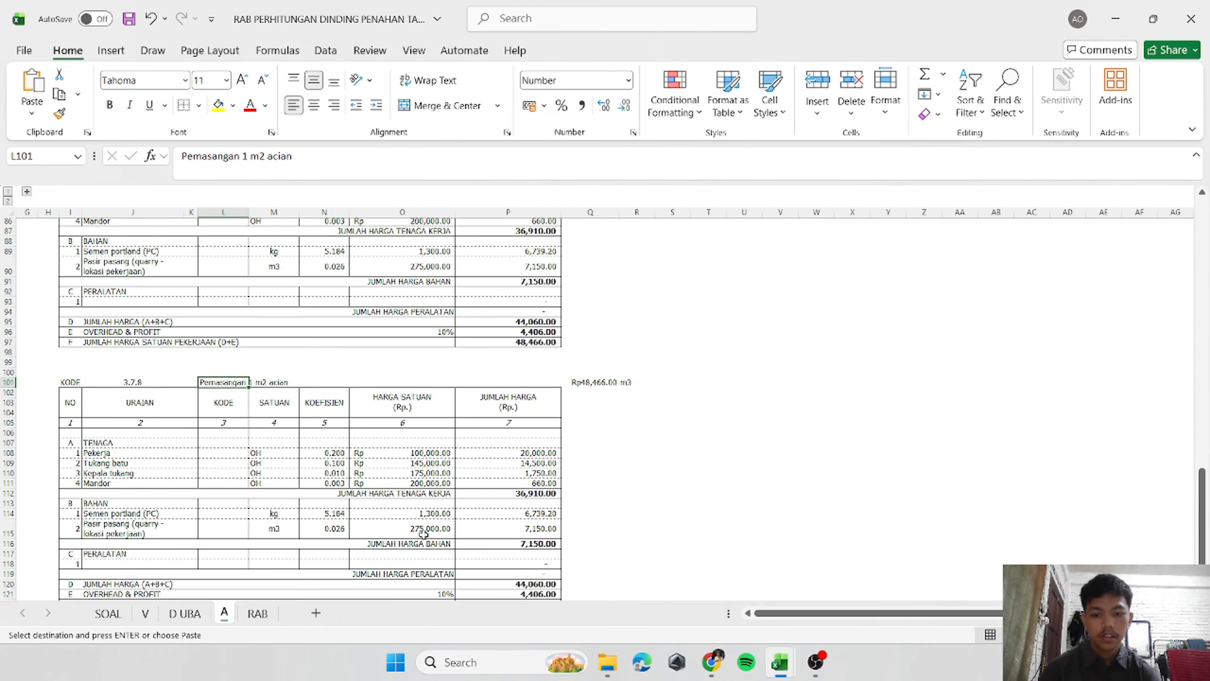
{"action": "left_click_drag", "start_coordinate": [324, 453], "coordinate": [328, 483]}
{"action": "right_click", "coordinate": [328, 481]}
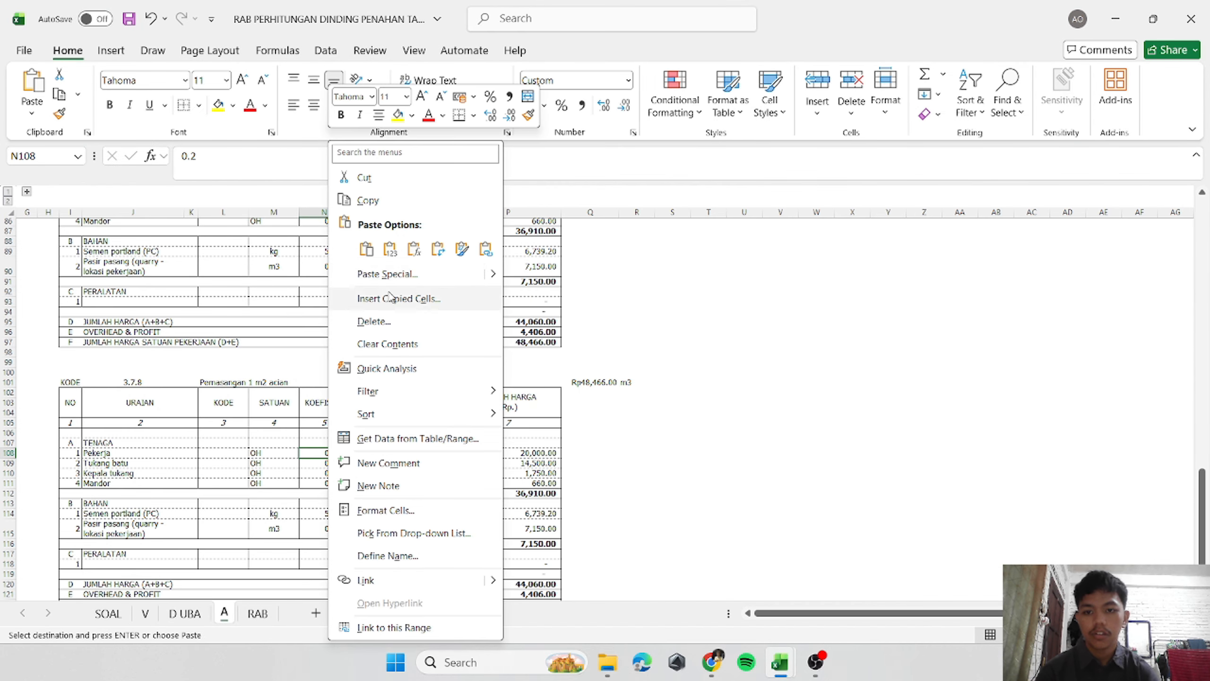
{"action": "left_click", "coordinate": [399, 265]}
{"action": "left_click", "coordinate": [713, 412]}
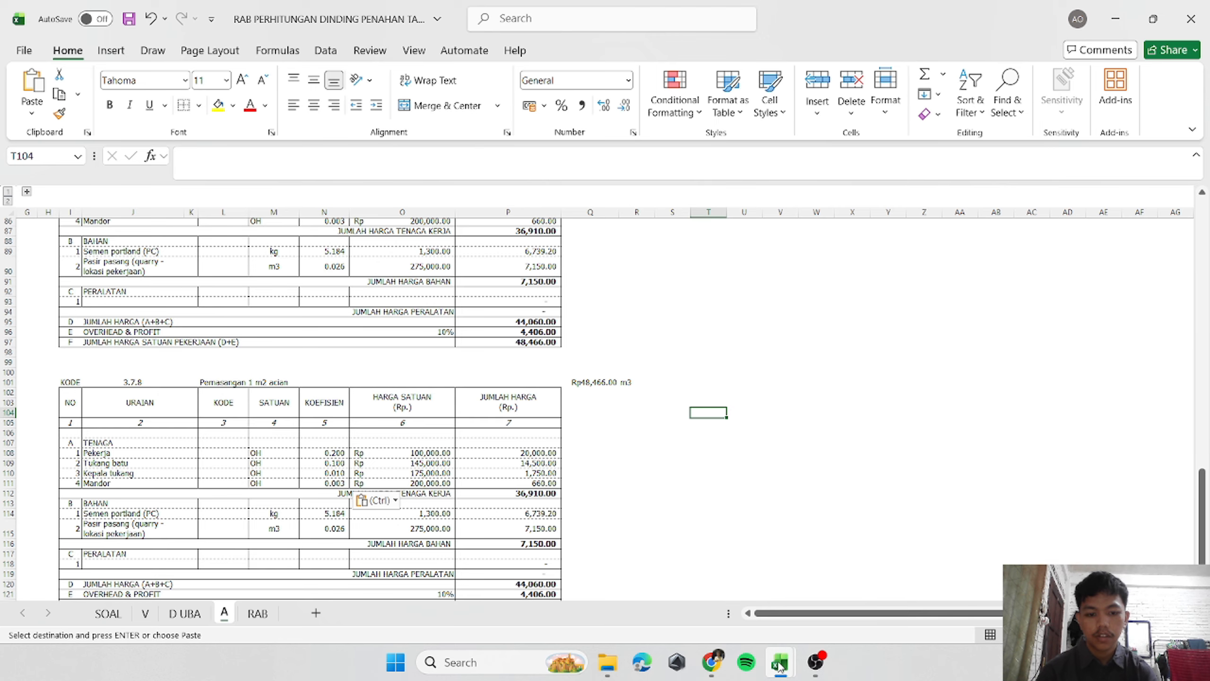
Check the materials of the AHSP 3.7.8 analysis and delete the Pasir pasang row 115 from the RAB workbook's 3.7.8 table.
{"action": "mouse_move", "coordinate": [782, 667]}
{"action": "left_click", "coordinate": [896, 584]}
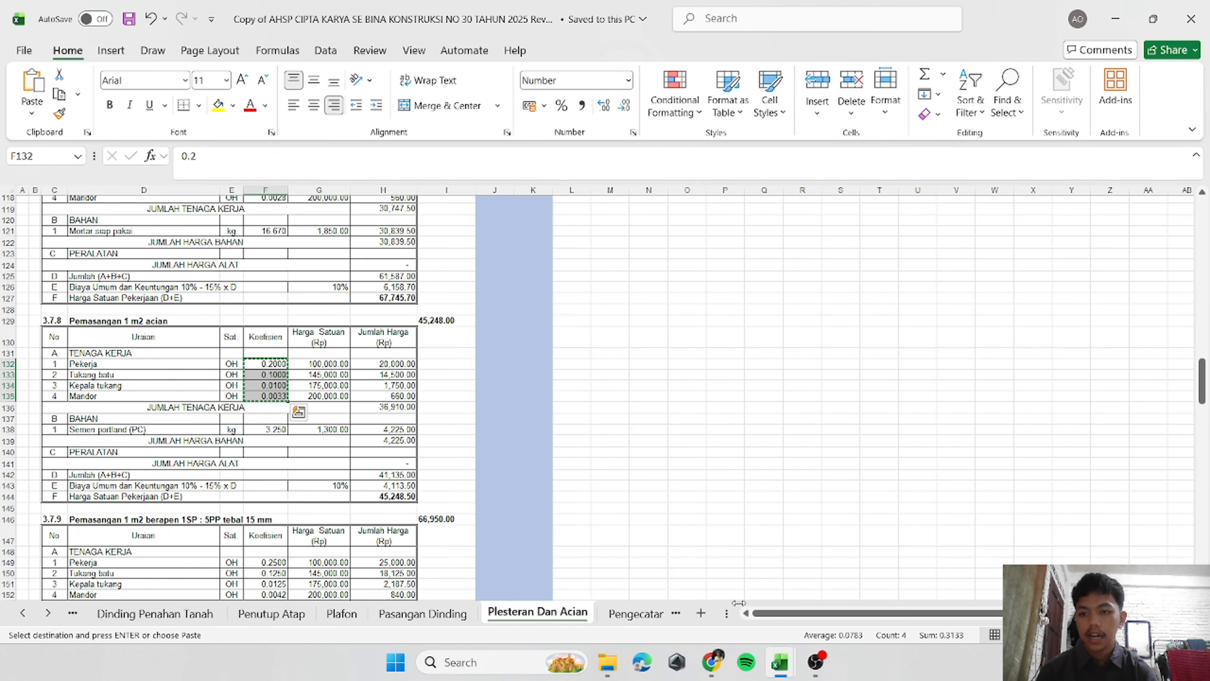
{"action": "left_click", "coordinate": [710, 586]}
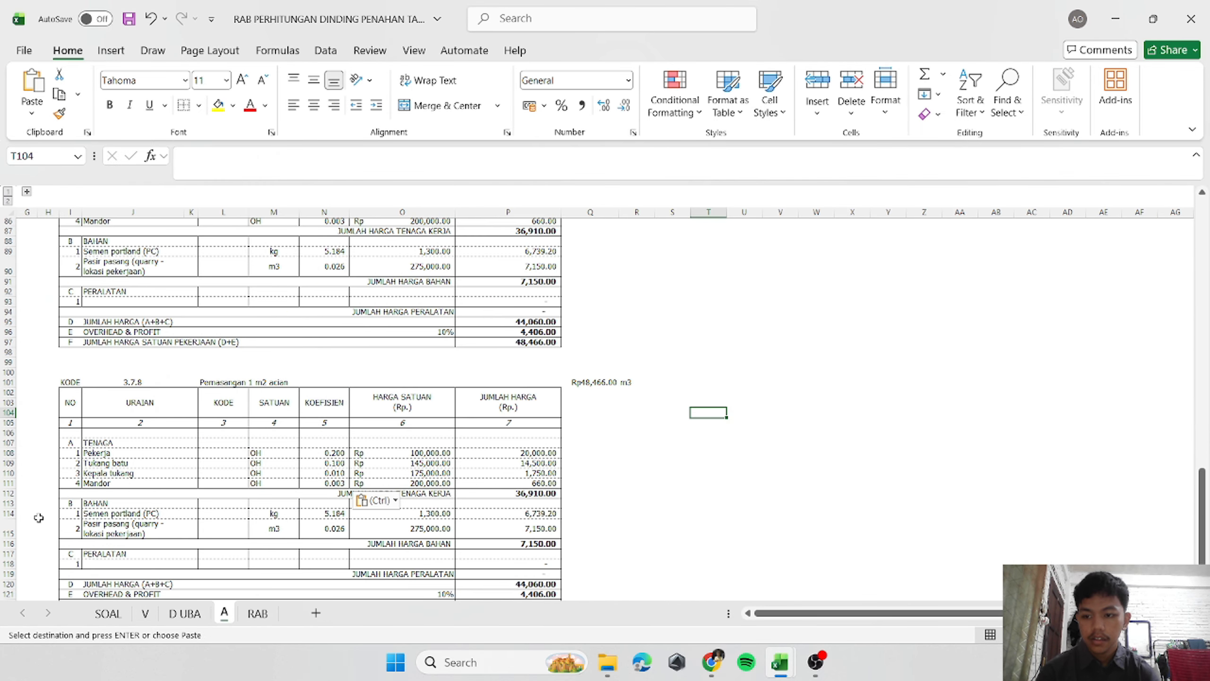
{"action": "left_click", "coordinate": [10, 529]}
{"action": "left_click", "coordinate": [850, 88]}
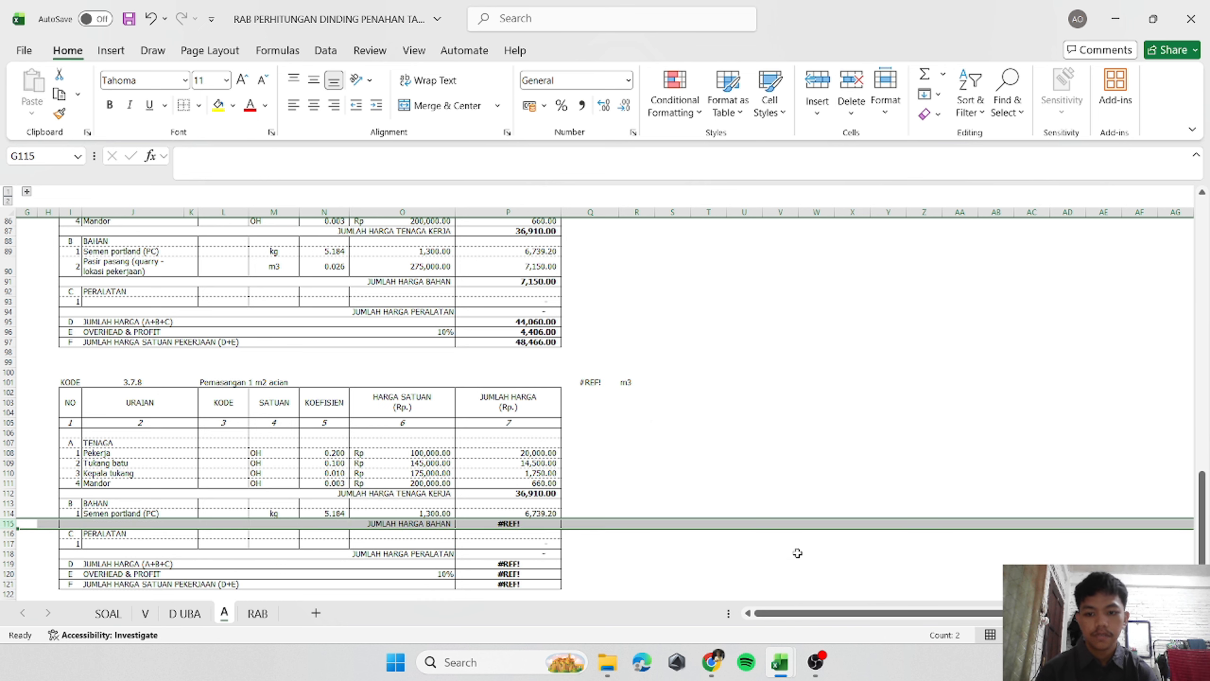
Replace the broken material subtotal in P115 with a SUM formula referring to P114.
{"action": "left_click", "coordinate": [526, 523]}
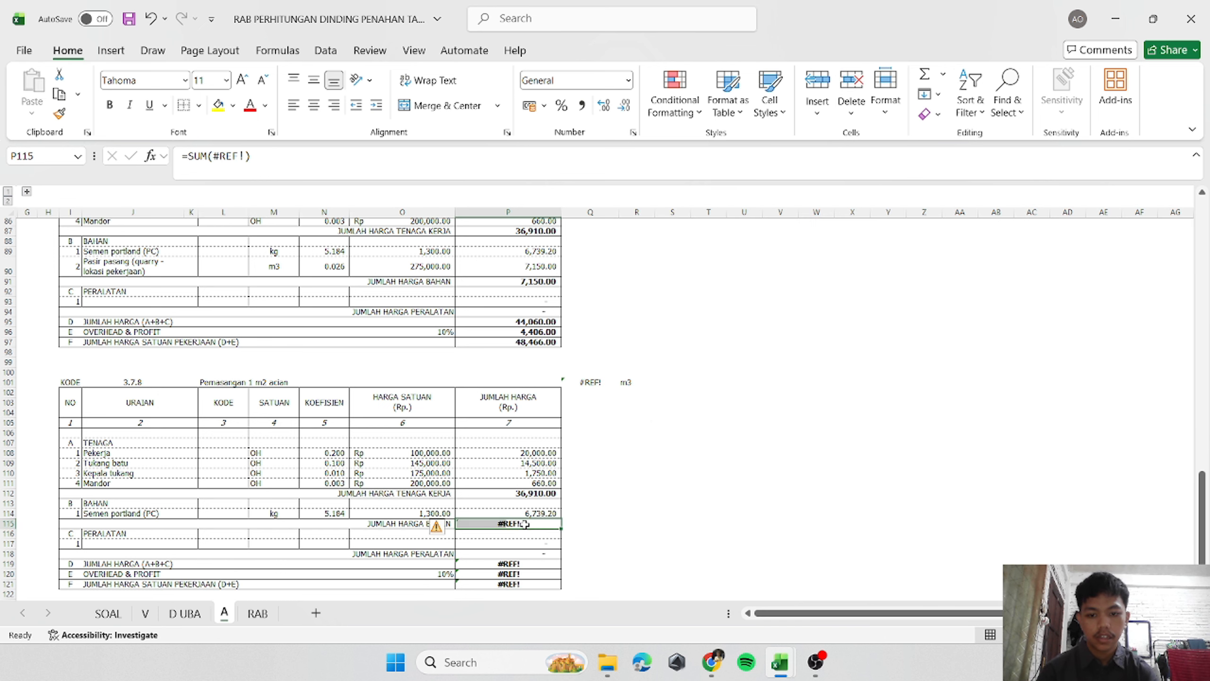
{"action": "type", "text": "=sum"}
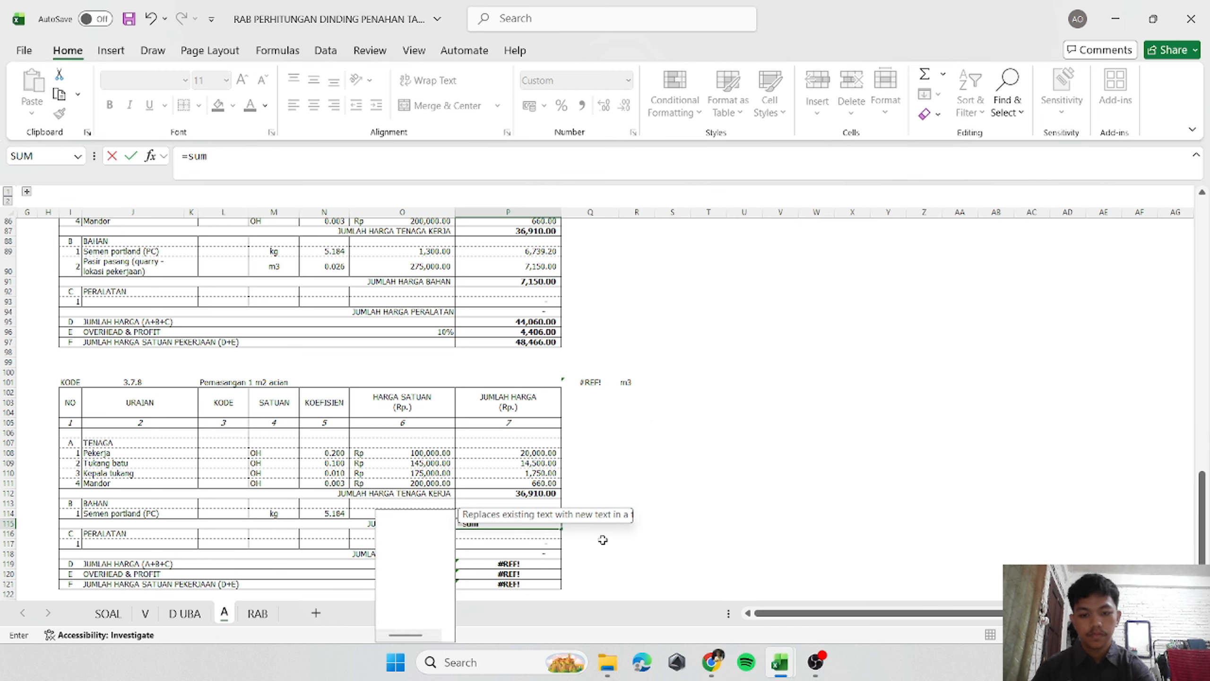
{"action": "type", "text": "("}
{"action": "key", "text": "Up"}
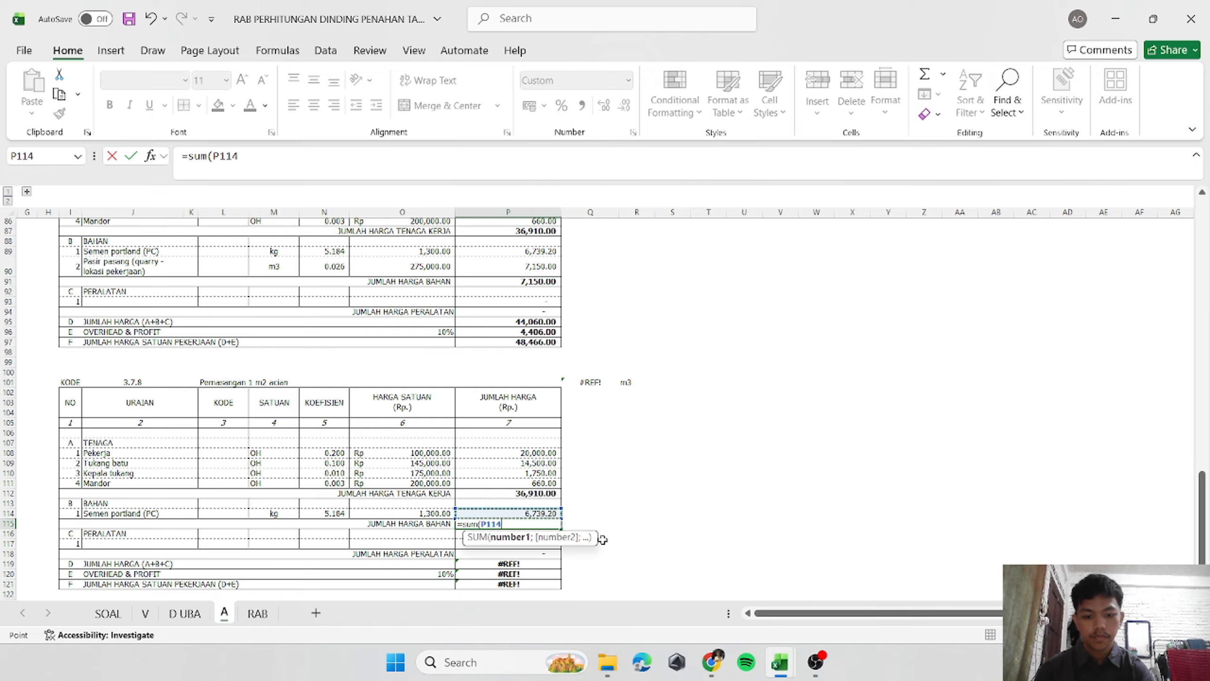
{"action": "key", "text": "Return"}
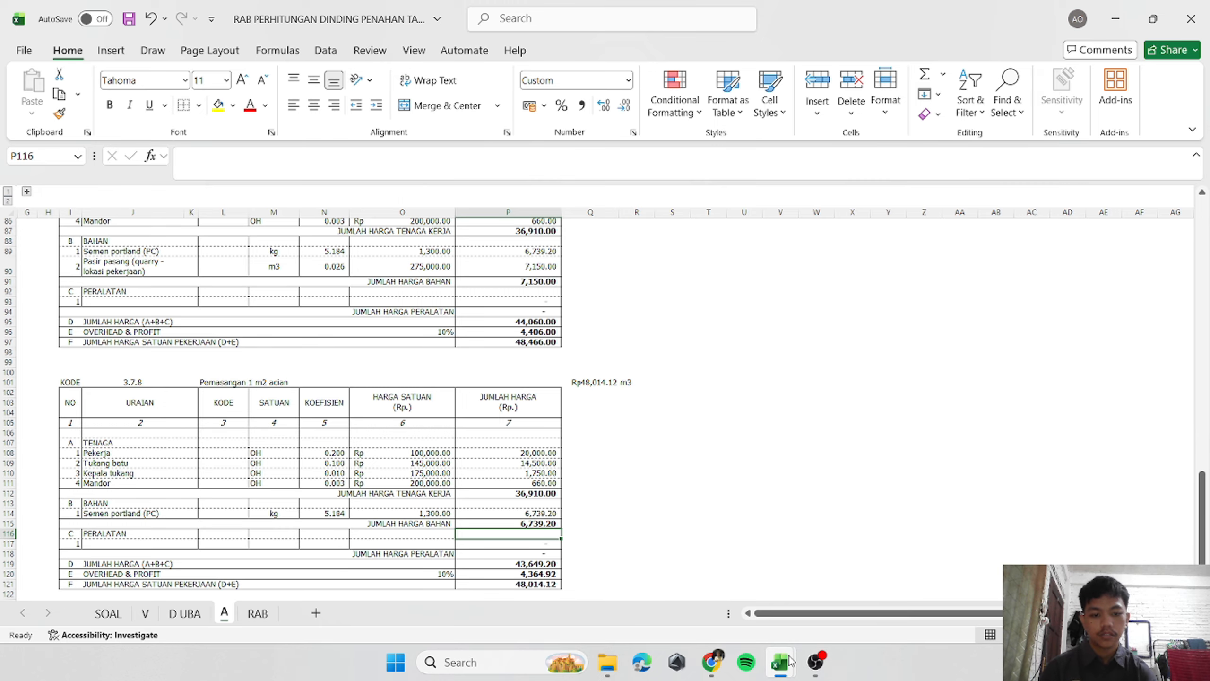
Copy the Semen portland coefficient 3.25 from the AHSP 3.7.8 analysis, paste it as a value into N114 of the RAB workbook, and save.
{"action": "left_click", "coordinate": [862, 586]}
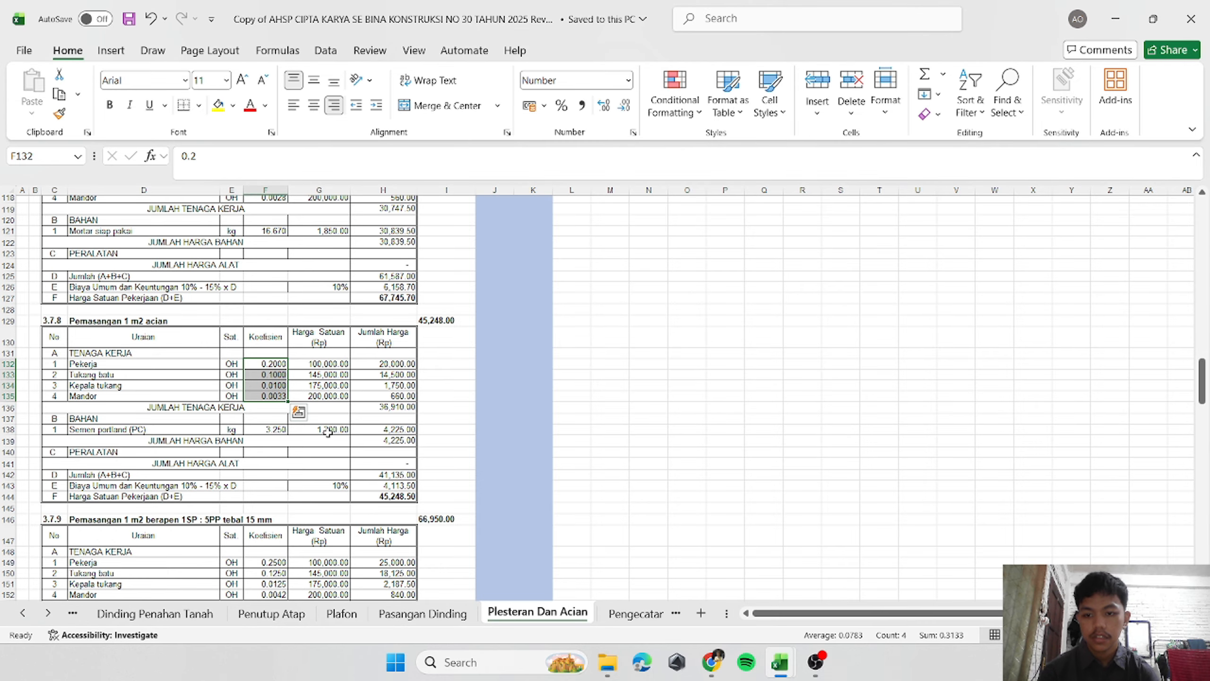
{"action": "left_click", "coordinate": [265, 429]}
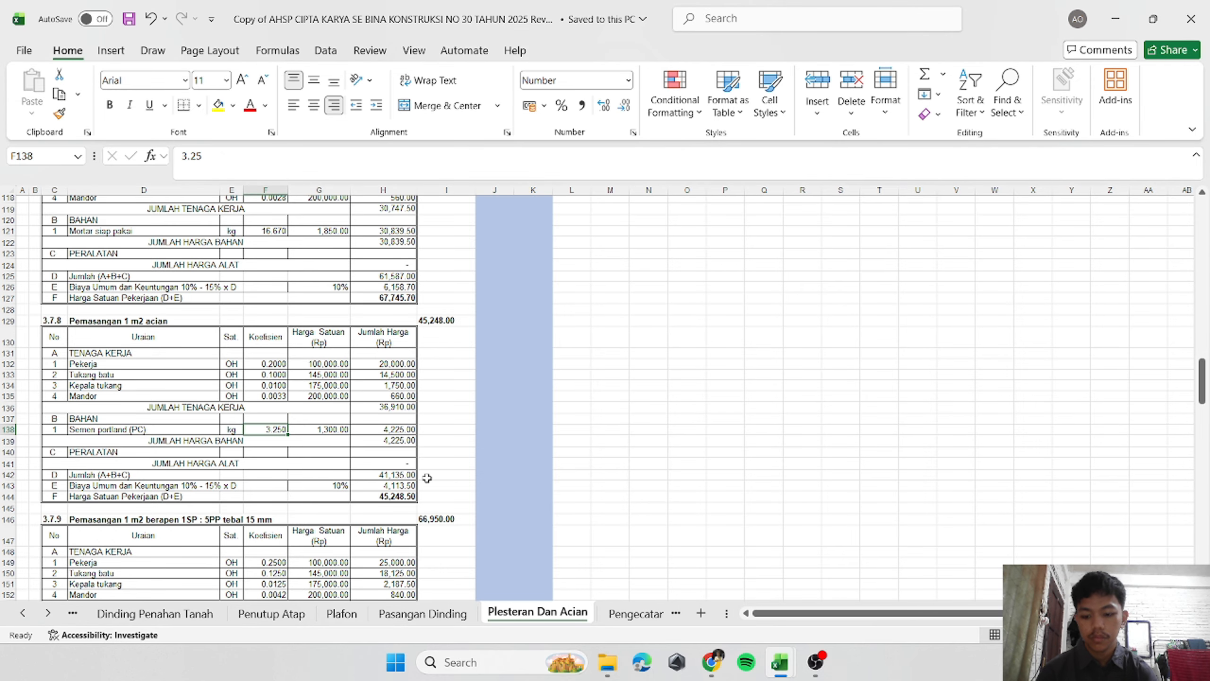
{"action": "key", "text": "ctrl+c"}
{"action": "mouse_move", "coordinate": [776, 667]}
{"action": "left_click", "coordinate": [701, 586]}
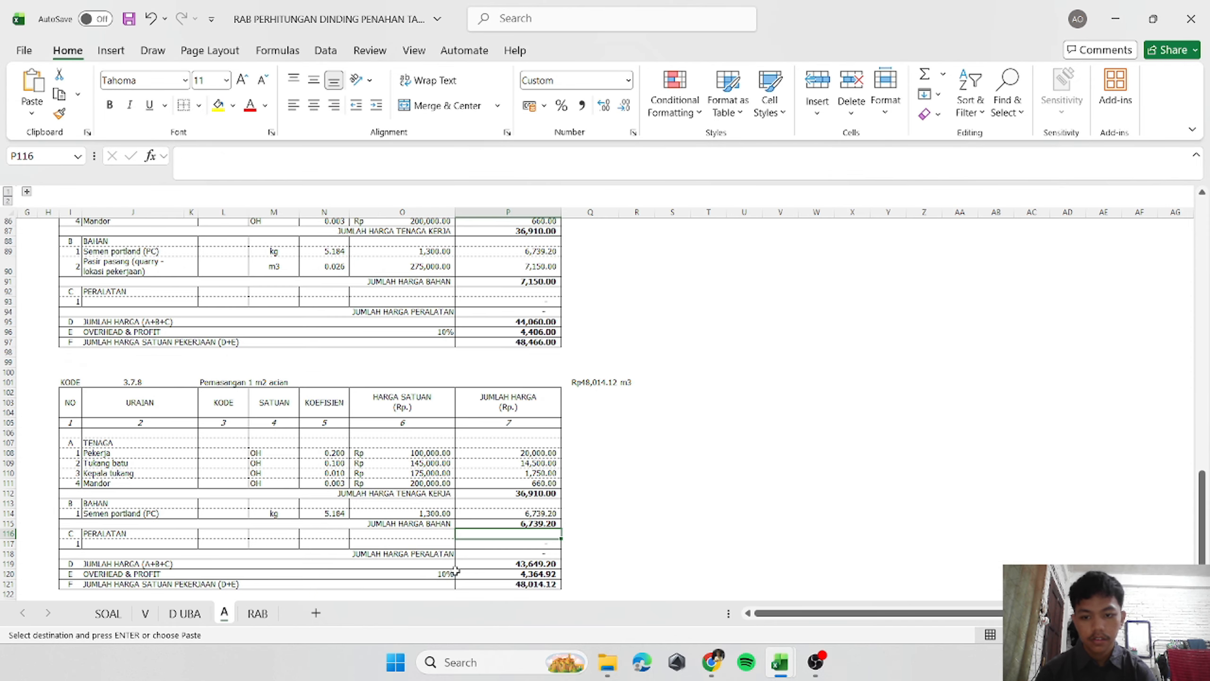
{"action": "left_click", "coordinate": [319, 513]}
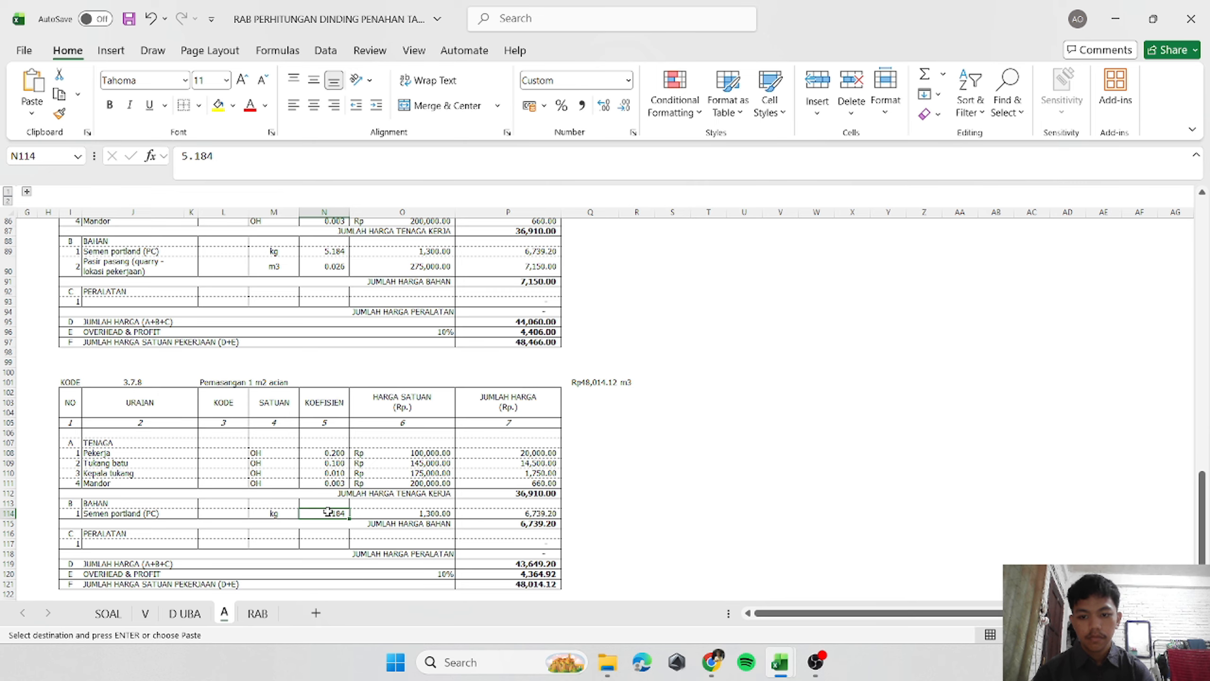
{"action": "right_click", "coordinate": [328, 511]}
{"action": "left_click", "coordinate": [388, 122]}
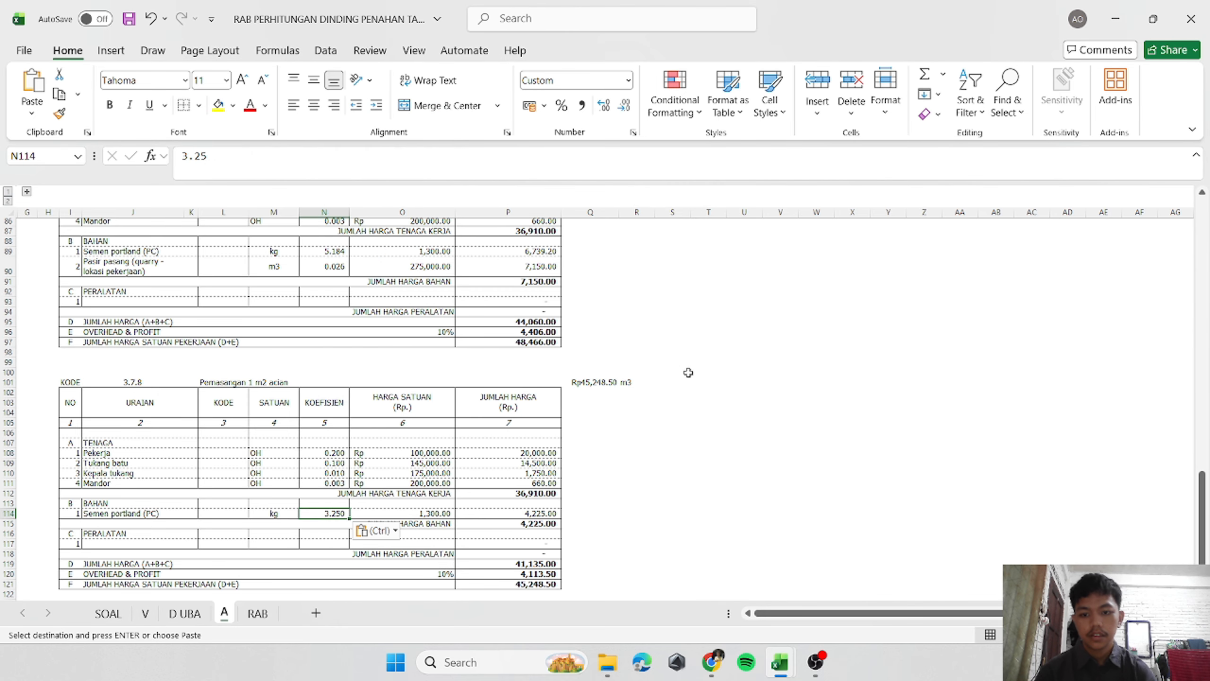
{"action": "left_click", "coordinate": [672, 381]}
{"action": "key", "text": "ctrl+s"}
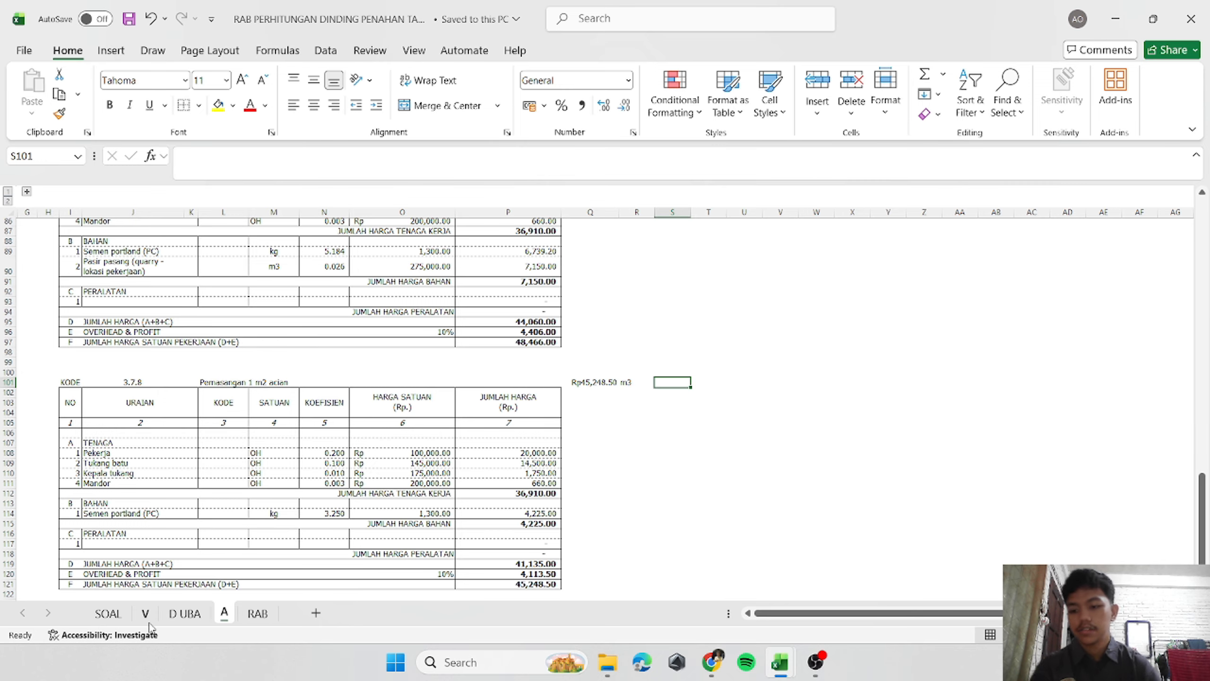
Review the work items on sheet V and the D UBA and RAB sheets, and return to sheet A.
{"action": "left_click", "coordinate": [145, 613]}
{"action": "left_click", "coordinate": [183, 613]}
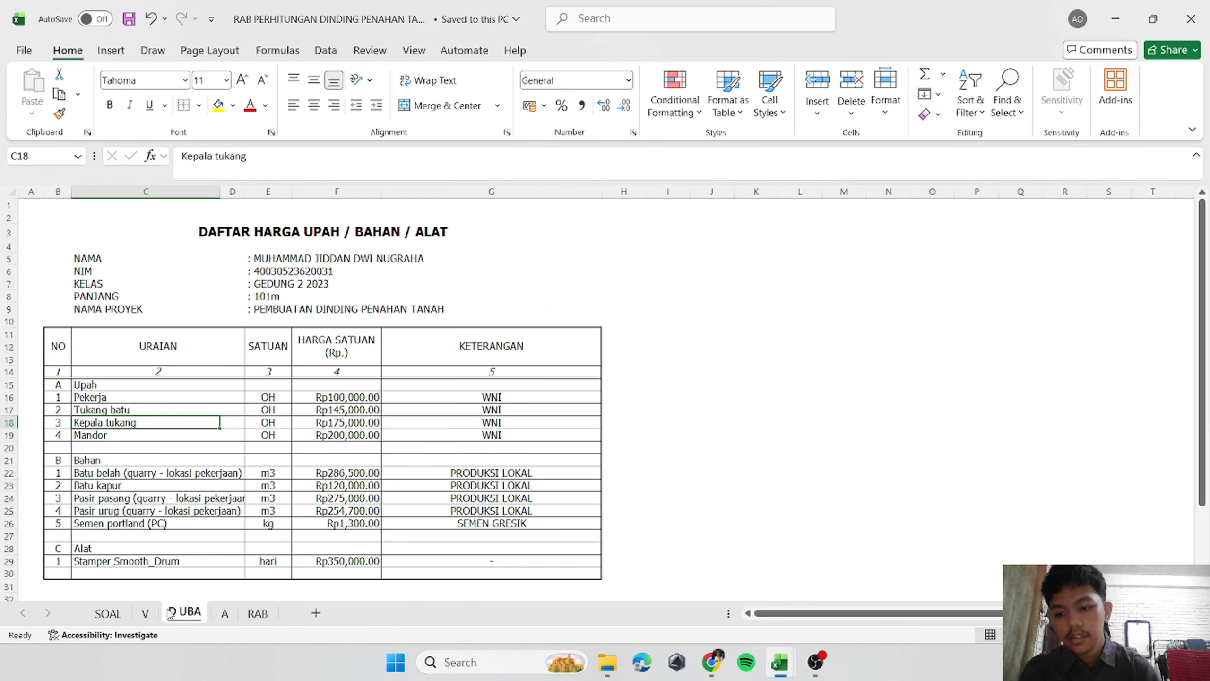
{"action": "left_click", "coordinate": [146, 614]}
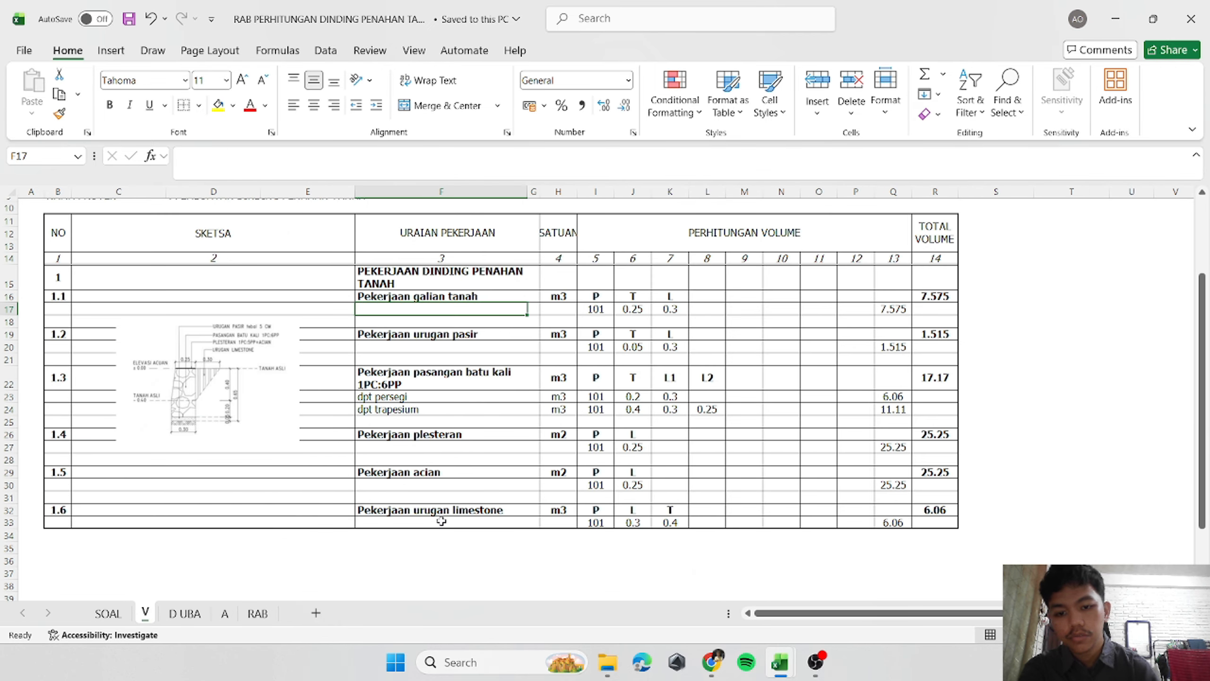
{"action": "left_click", "coordinate": [259, 613]}
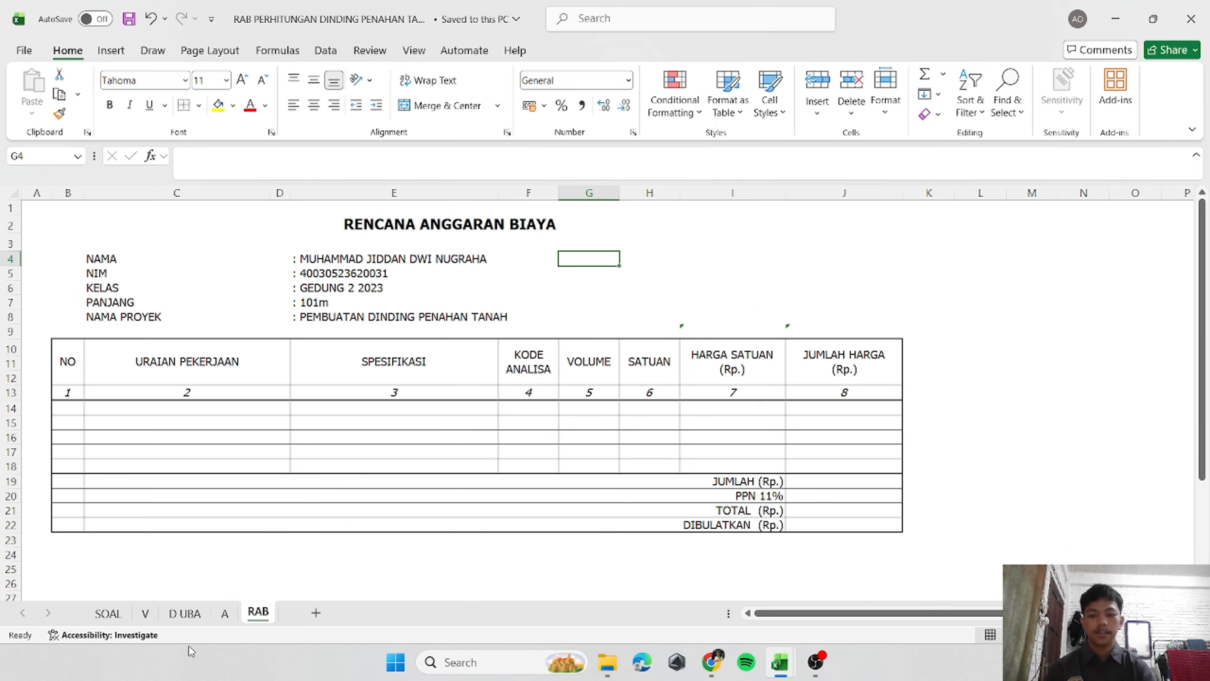
{"action": "left_click", "coordinate": [225, 612]}
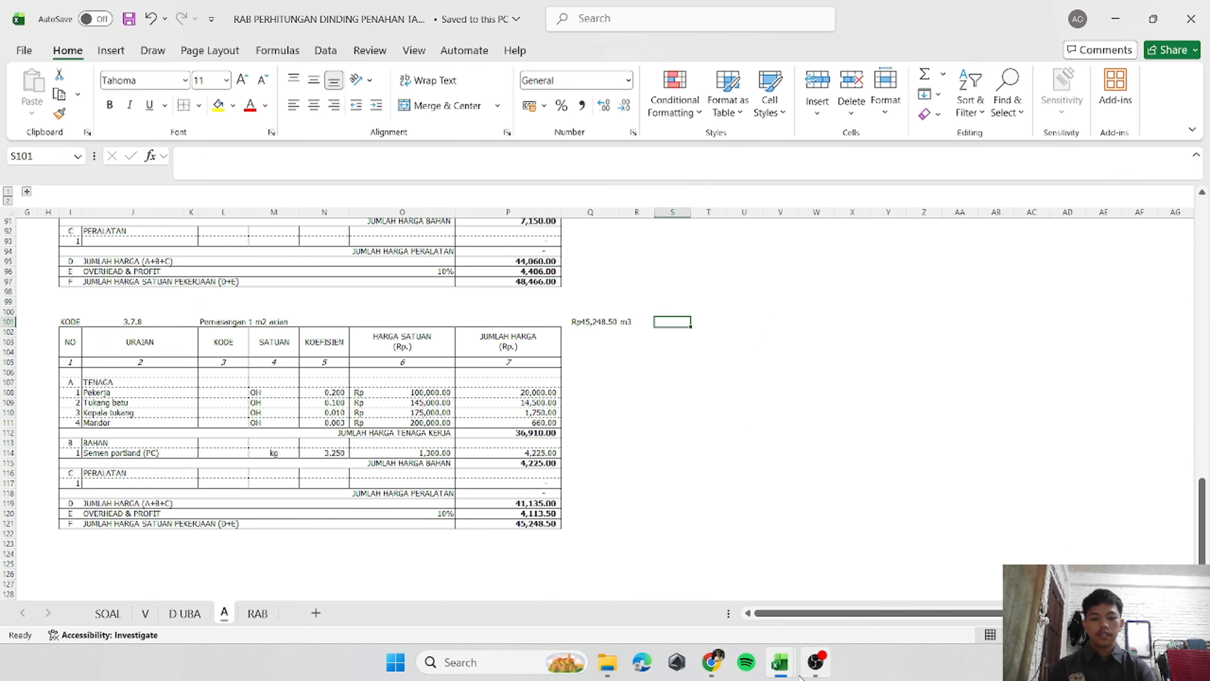
Switch to the AHSP workbook and open the Timbunan Pemadatan sheet.
{"action": "mouse_move", "coordinate": [799, 677]}
{"action": "left_click", "coordinate": [721, 554]}
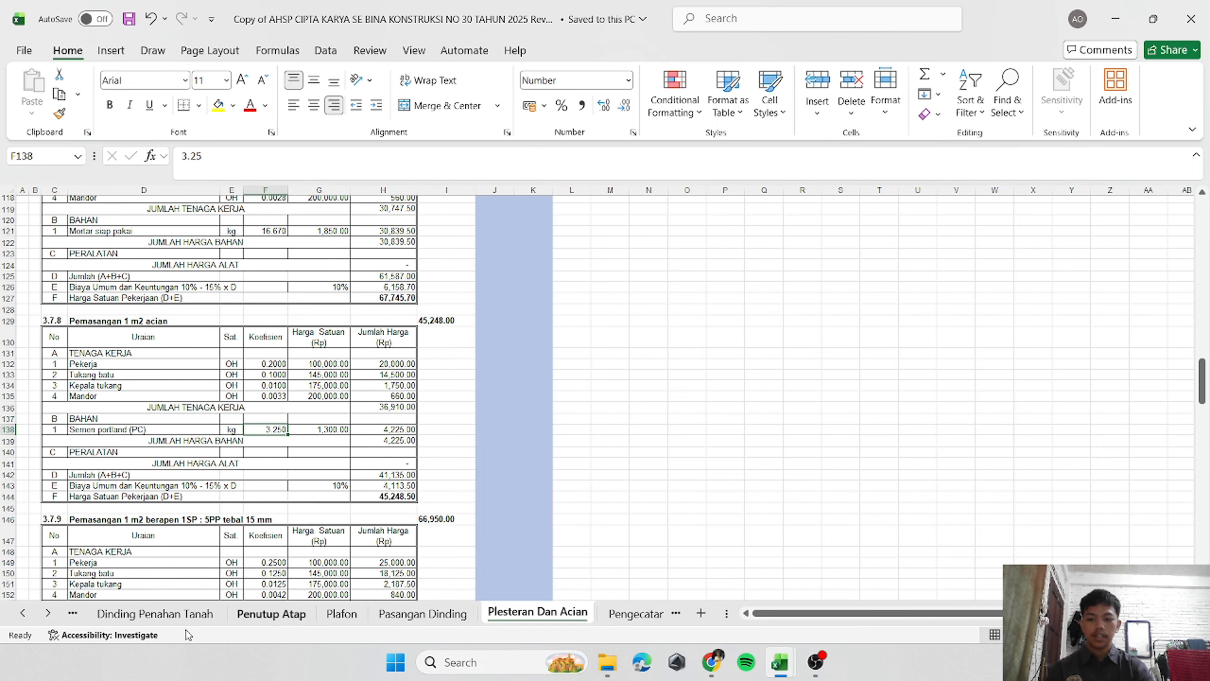
{"action": "left_click", "coordinate": [22, 613]}
{"action": "left_click", "coordinate": [22, 613]}
{"action": "left_click", "coordinate": [22, 613]}
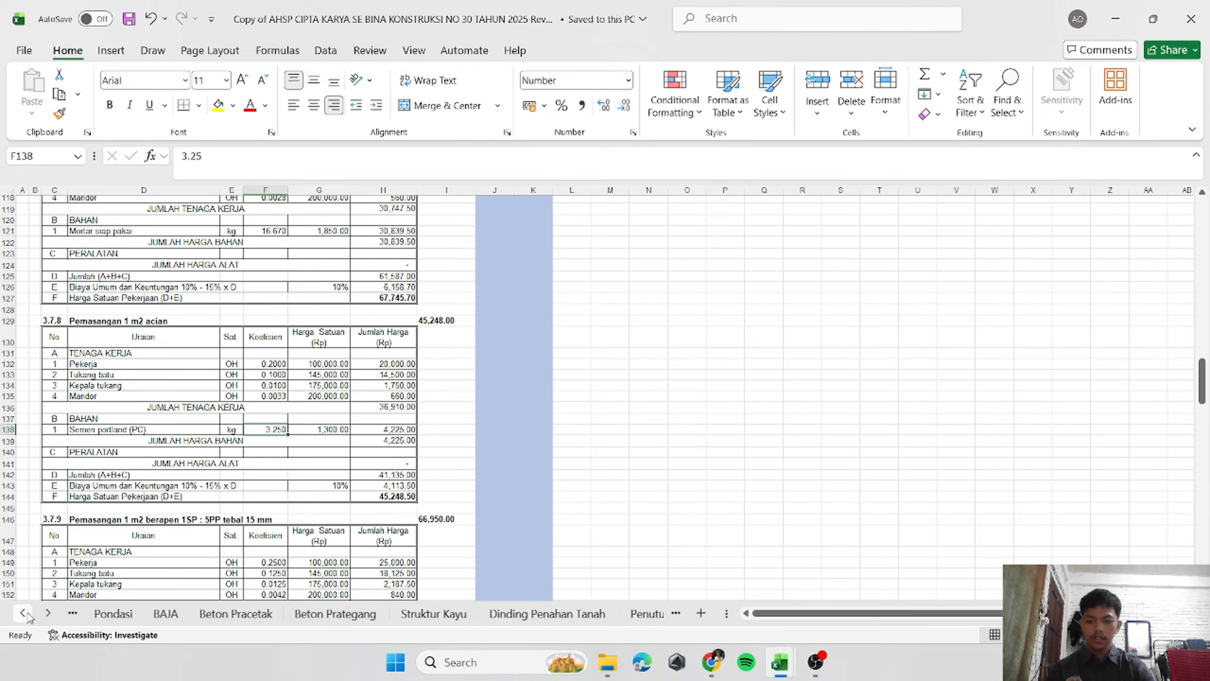
{"action": "left_click", "coordinate": [24, 613]}
{"action": "left_click", "coordinate": [23, 613]}
{"action": "left_click", "coordinate": [24, 613]}
{"action": "left_click", "coordinate": [24, 613]}
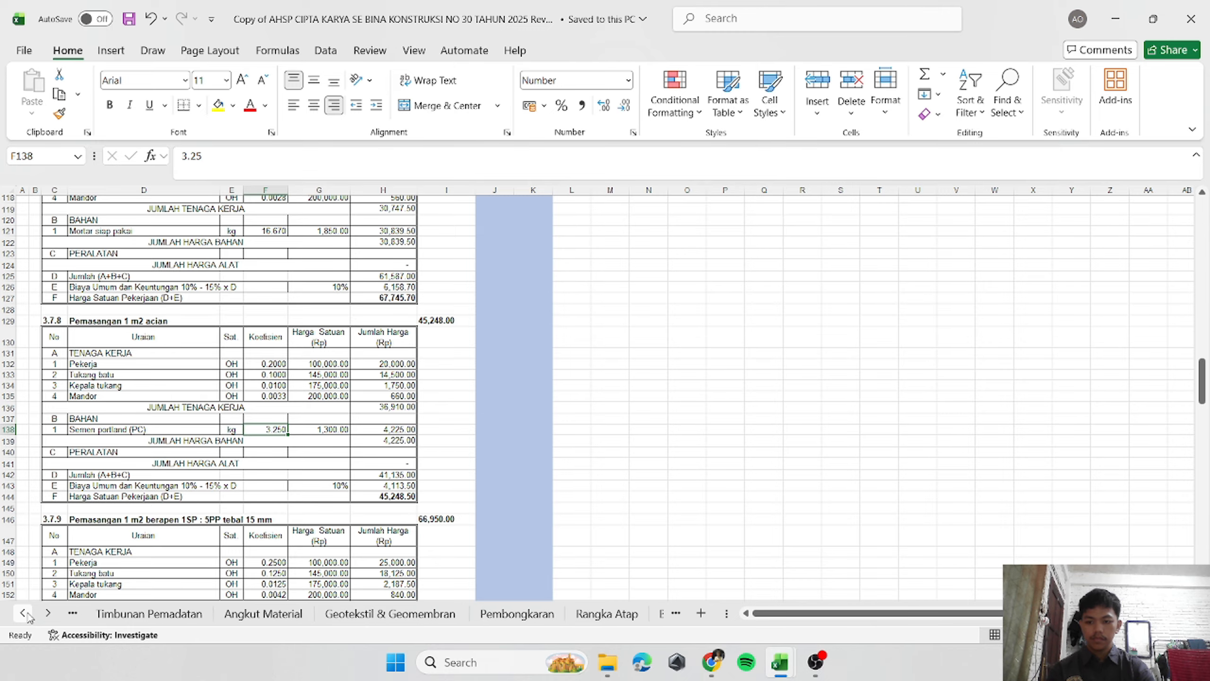
{"action": "left_click", "coordinate": [24, 613]}
{"action": "left_click", "coordinate": [242, 613]}
{"action": "left_click", "coordinate": [714, 401]}
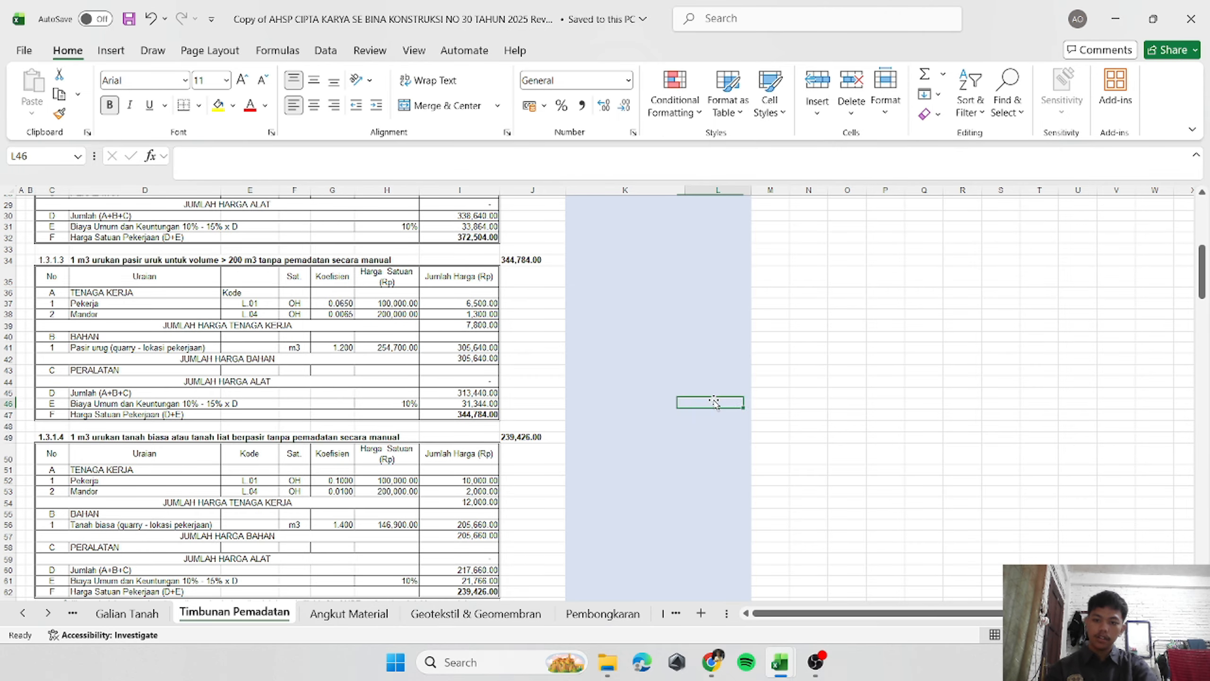
Examine the fill and compaction analyses on the Timbunan Pemadatan sheet for an item that suits the limestone fill.
{"action": "scroll", "coordinate": [636, 496], "scroll_direction": "down", "scroll_amount": 13}
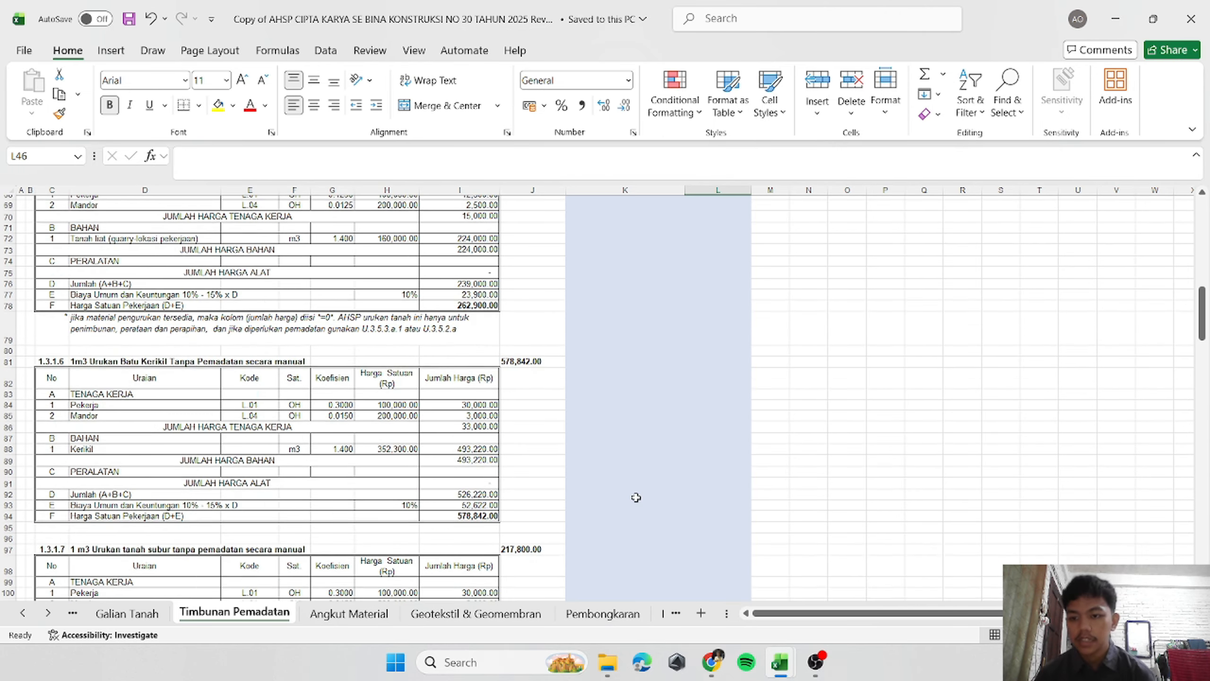
{"action": "scroll", "coordinate": [636, 497], "scroll_direction": "down", "scroll_amount": 7}
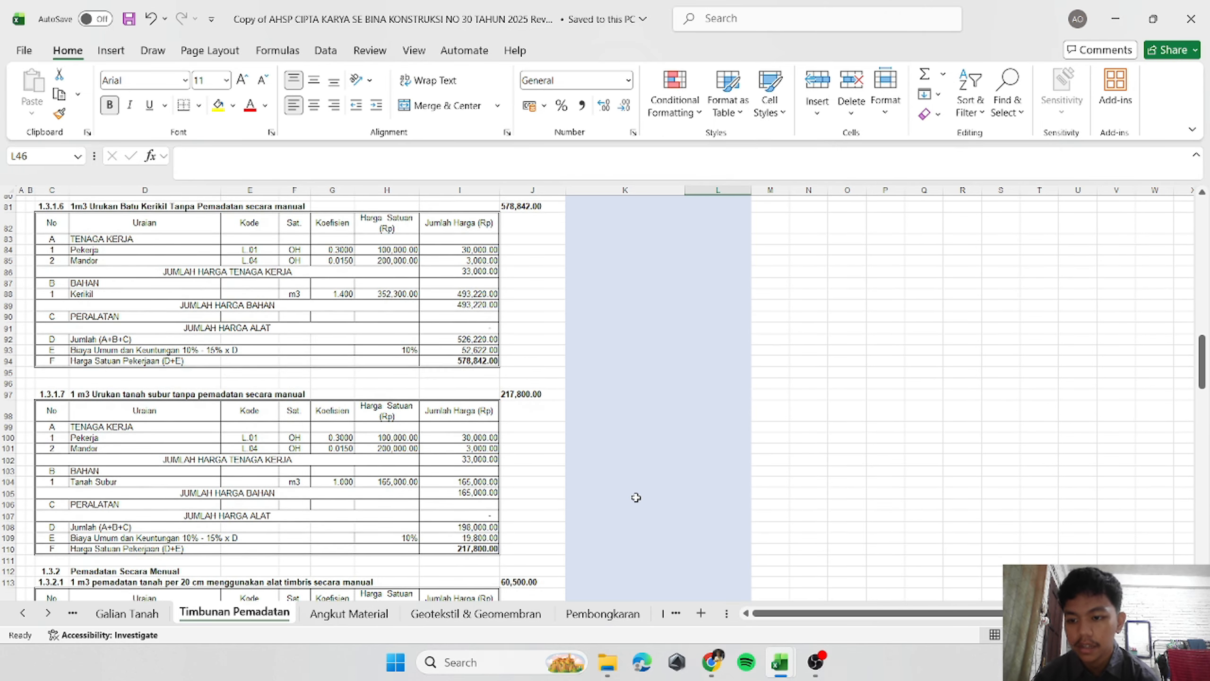
{"action": "scroll", "coordinate": [636, 498], "scroll_direction": "down", "scroll_amount": 7}
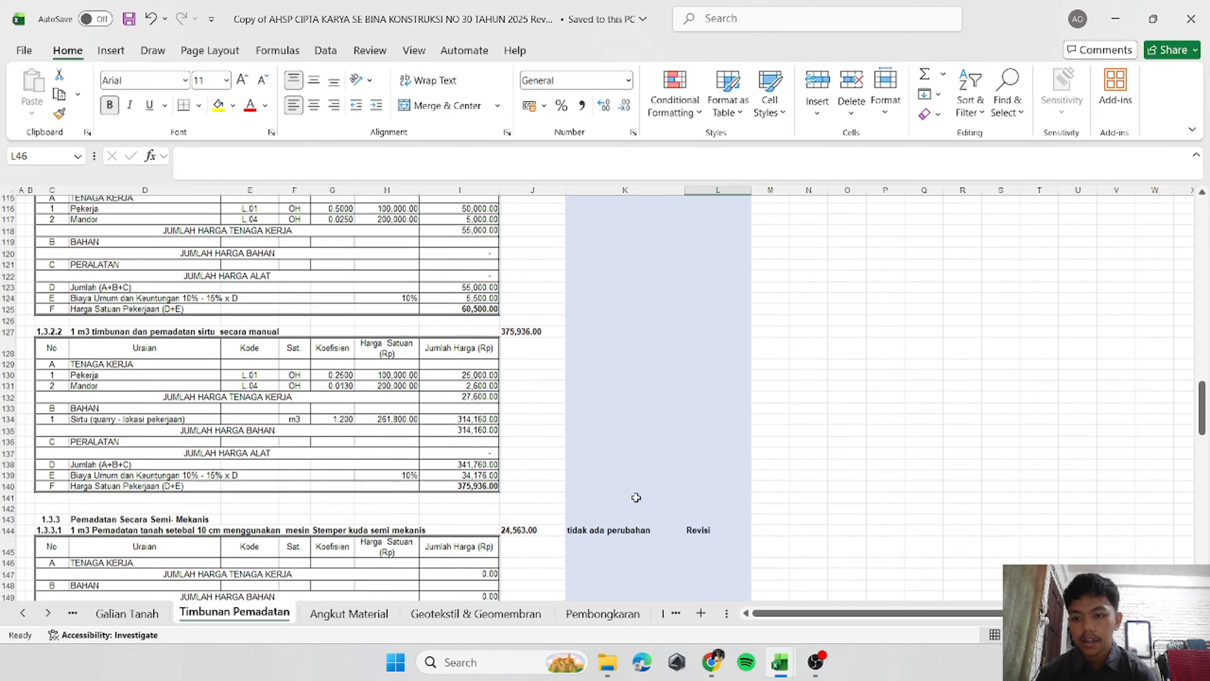
{"action": "scroll", "coordinate": [636, 497], "scroll_direction": "up", "scroll_amount": 5}
{"action": "scroll", "coordinate": [636, 497], "scroll_direction": "up", "scroll_amount": 12}
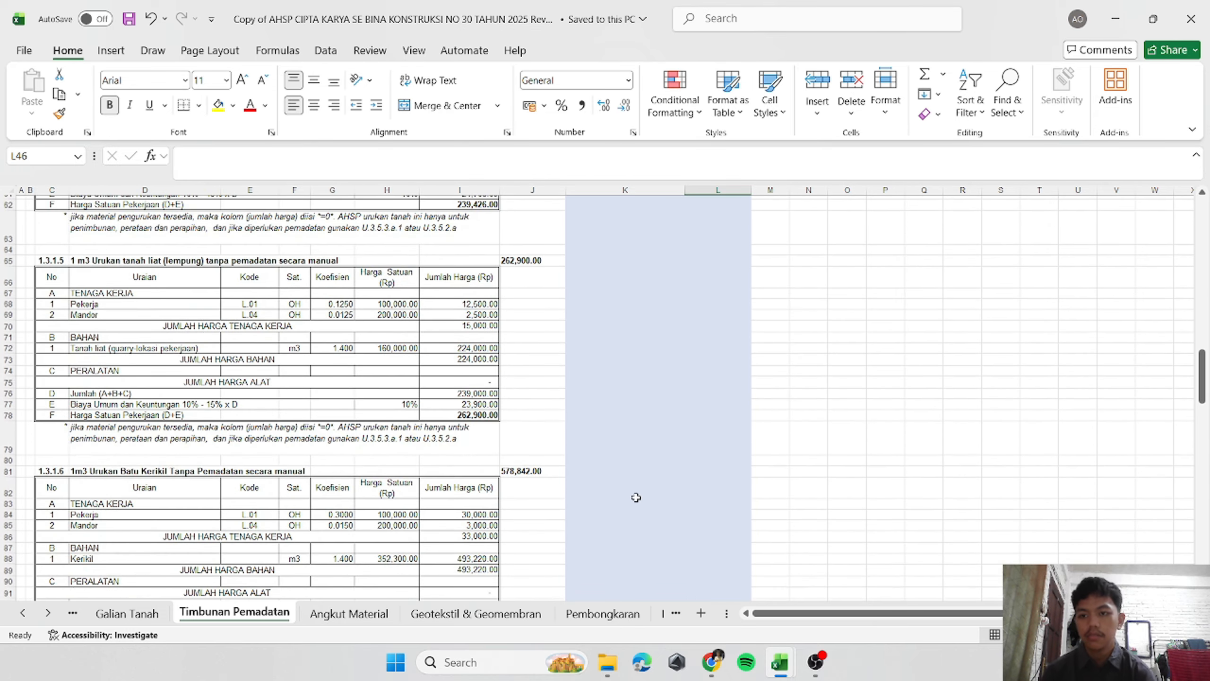
{"action": "scroll", "coordinate": [636, 497], "scroll_direction": "down", "scroll_amount": 3}
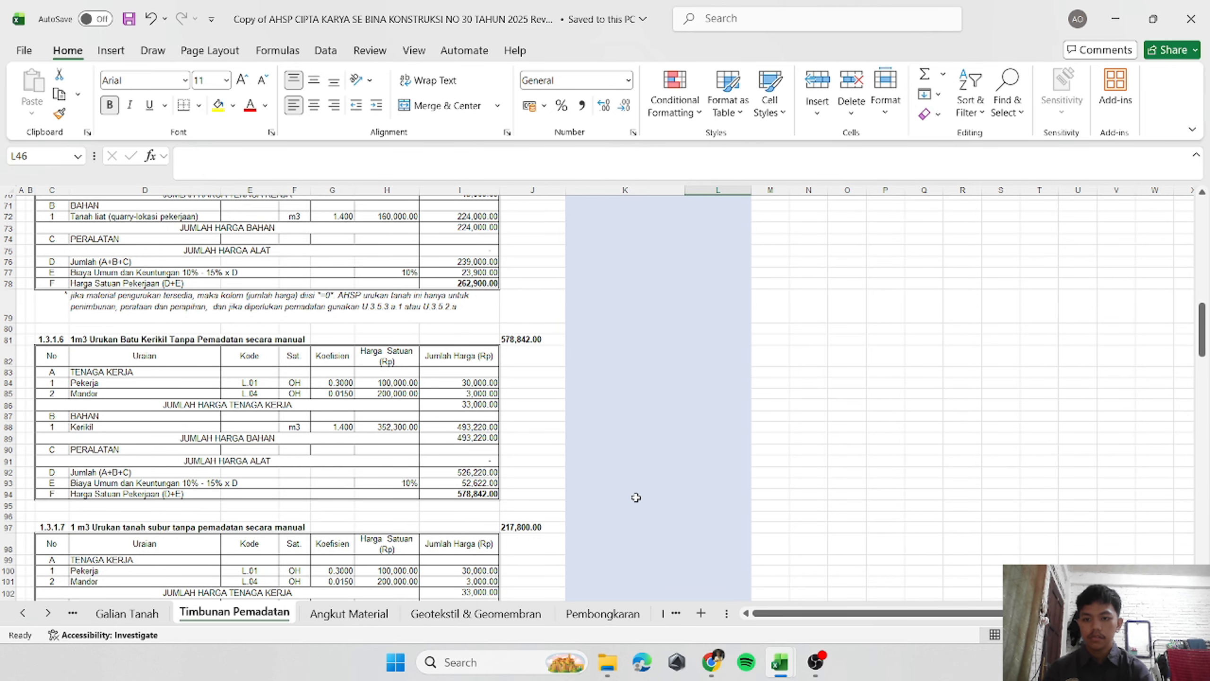
{"action": "scroll", "coordinate": [636, 497], "scroll_direction": "down", "scroll_amount": 20}
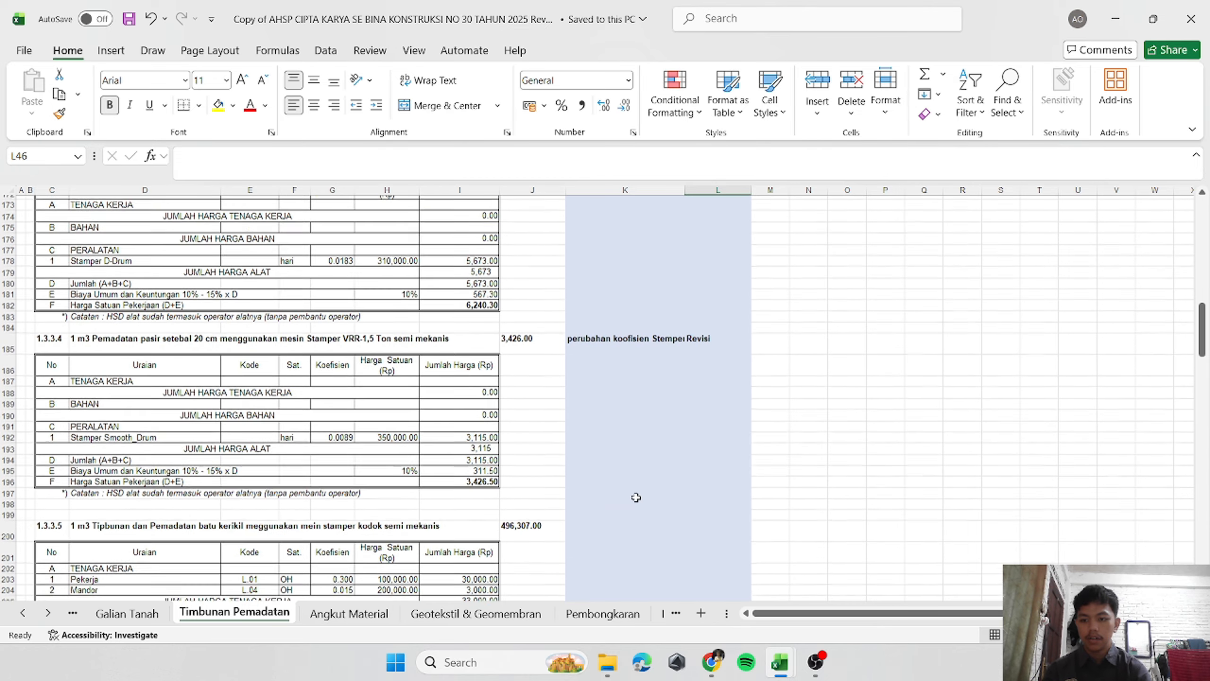
{"action": "scroll", "coordinate": [636, 497], "scroll_direction": "down", "scroll_amount": 2}
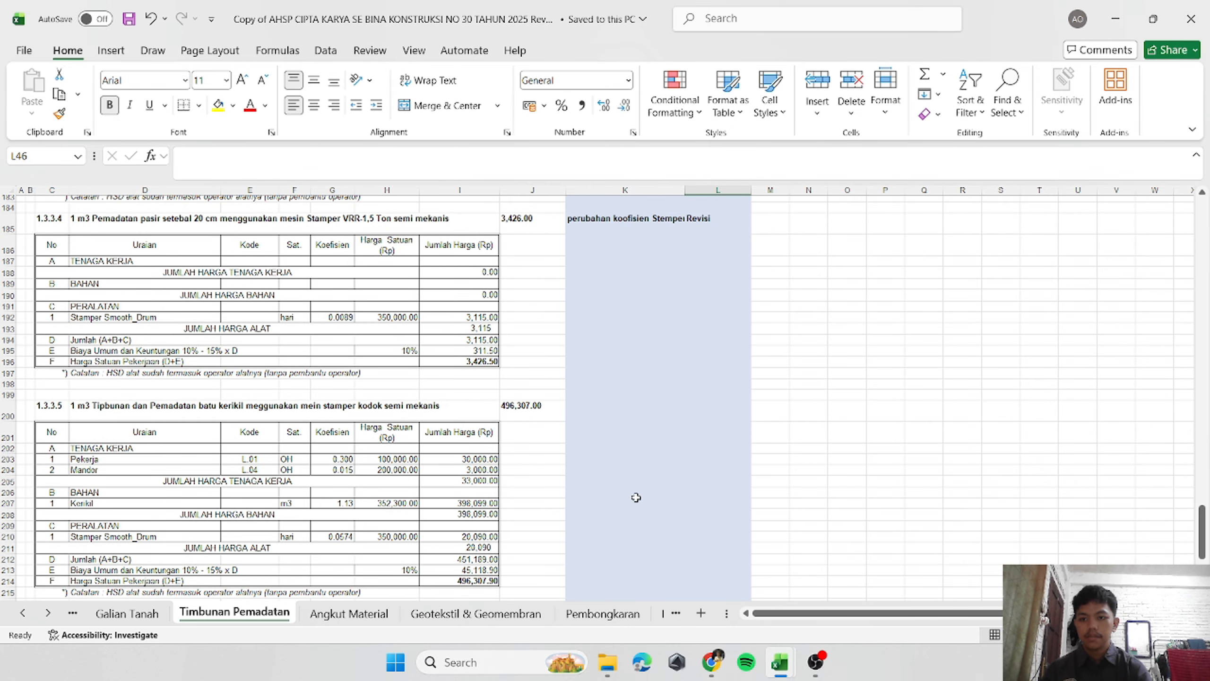
{"action": "scroll", "coordinate": [636, 497], "scroll_direction": "down", "scroll_amount": 5}
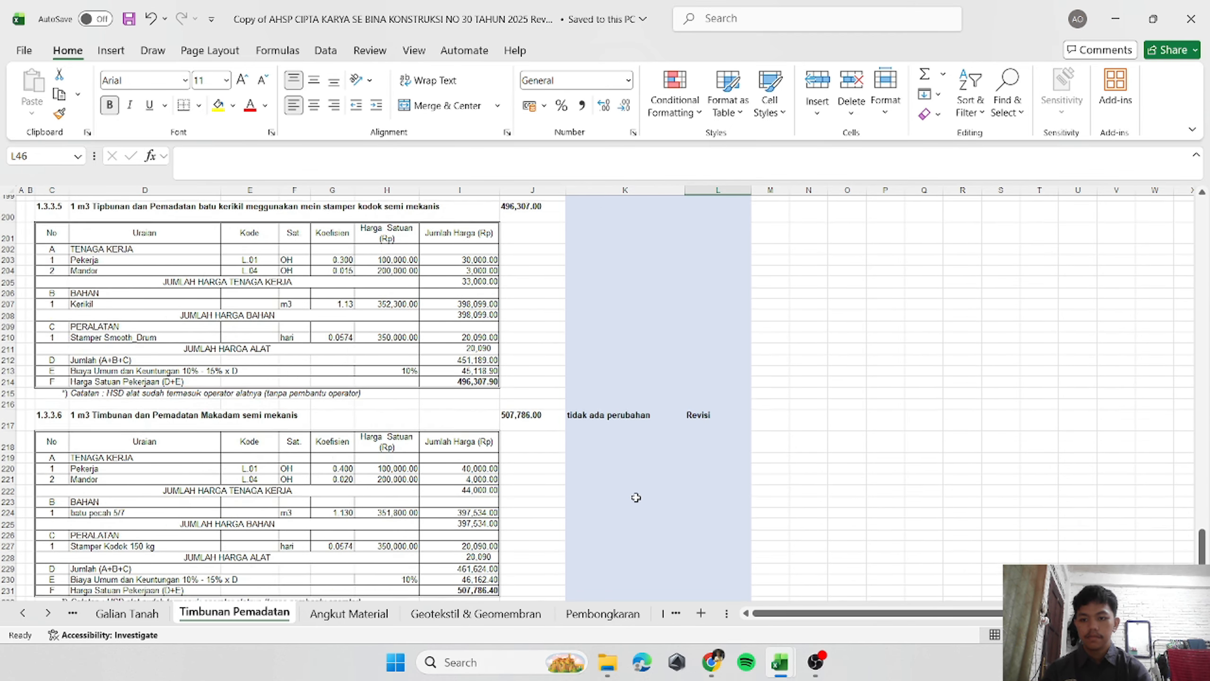
{"action": "scroll", "coordinate": [636, 497], "scroll_direction": "down", "scroll_amount": 5}
{"action": "scroll", "coordinate": [636, 497], "scroll_direction": "up", "scroll_amount": 6}
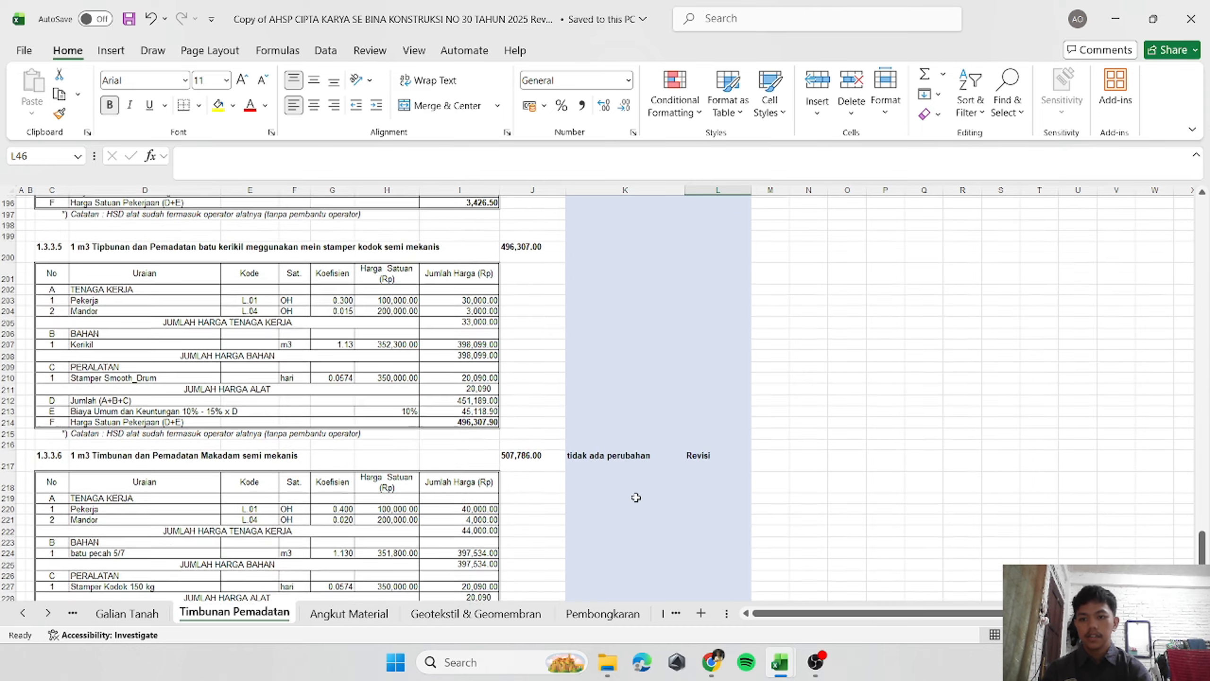
{"action": "scroll", "coordinate": [636, 497], "scroll_direction": "up", "scroll_amount": 3}
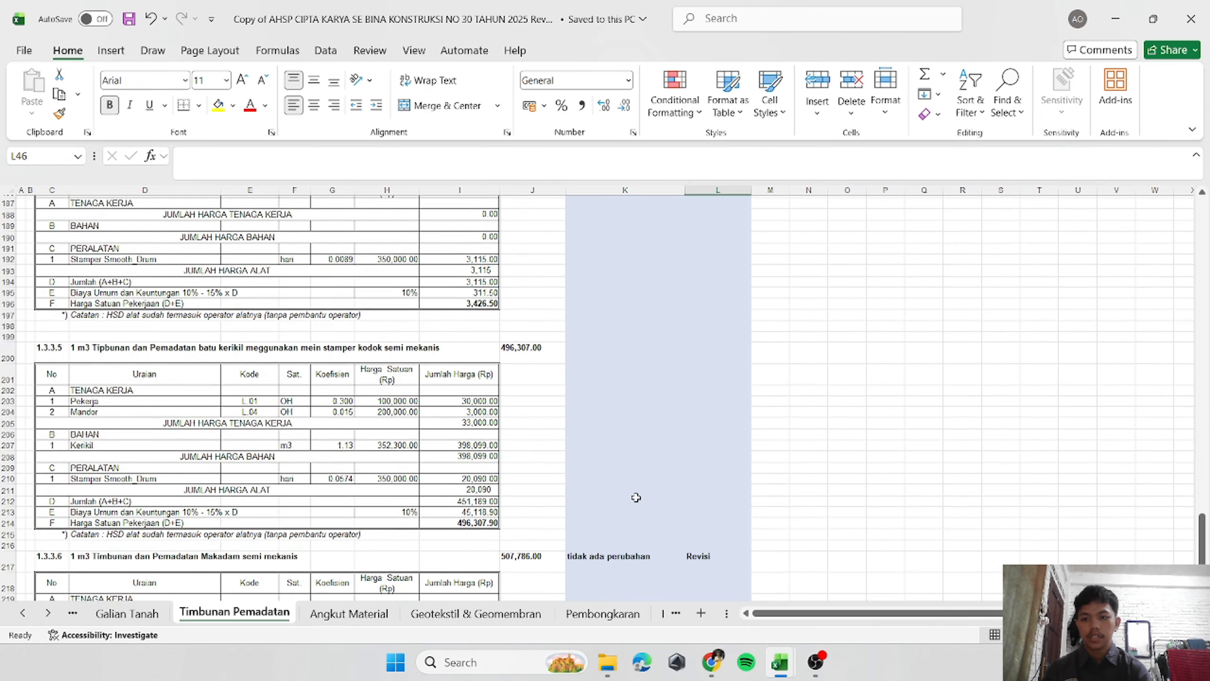
{"action": "scroll", "coordinate": [637, 497], "scroll_direction": "up", "scroll_amount": 13}
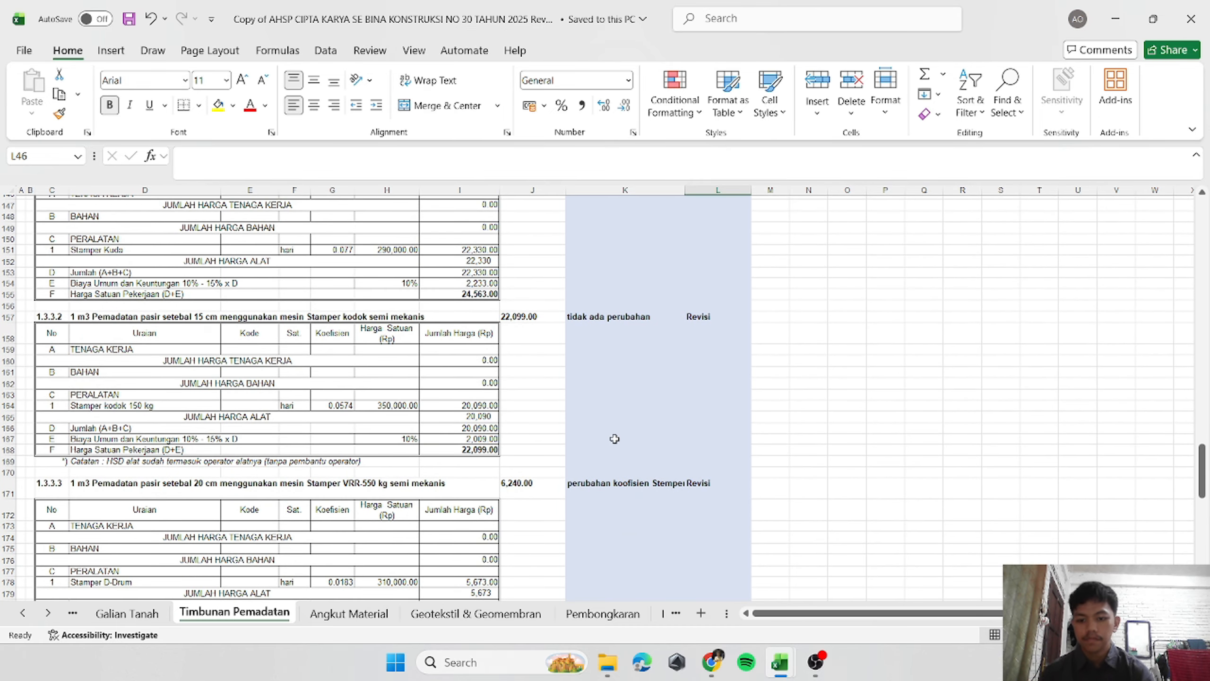
Check the Angkut Material and Pembongkaran sheets and the neighbouring sheet names for a fill analysis, and return to Timbunan Pemadatan.
{"action": "left_click", "coordinate": [348, 614]}
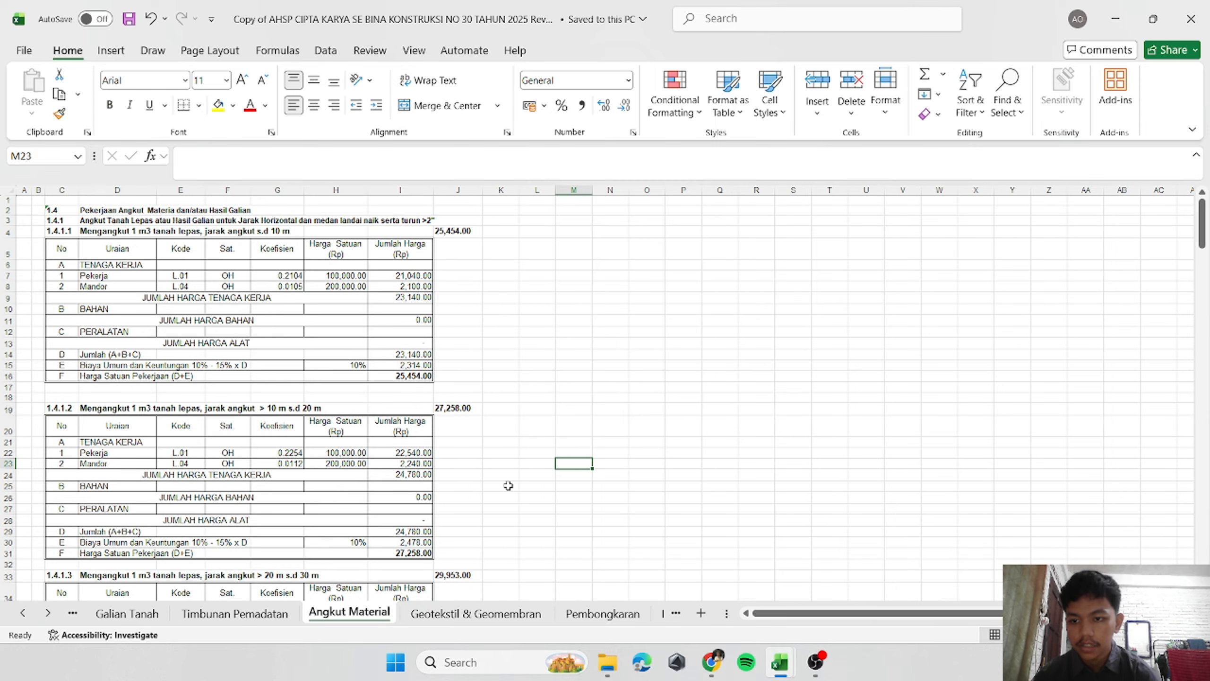
{"action": "scroll", "coordinate": [508, 485], "scroll_direction": "down", "scroll_amount": 6}
{"action": "scroll", "coordinate": [508, 485], "scroll_direction": "down", "scroll_amount": 2}
{"action": "left_click", "coordinate": [603, 614]}
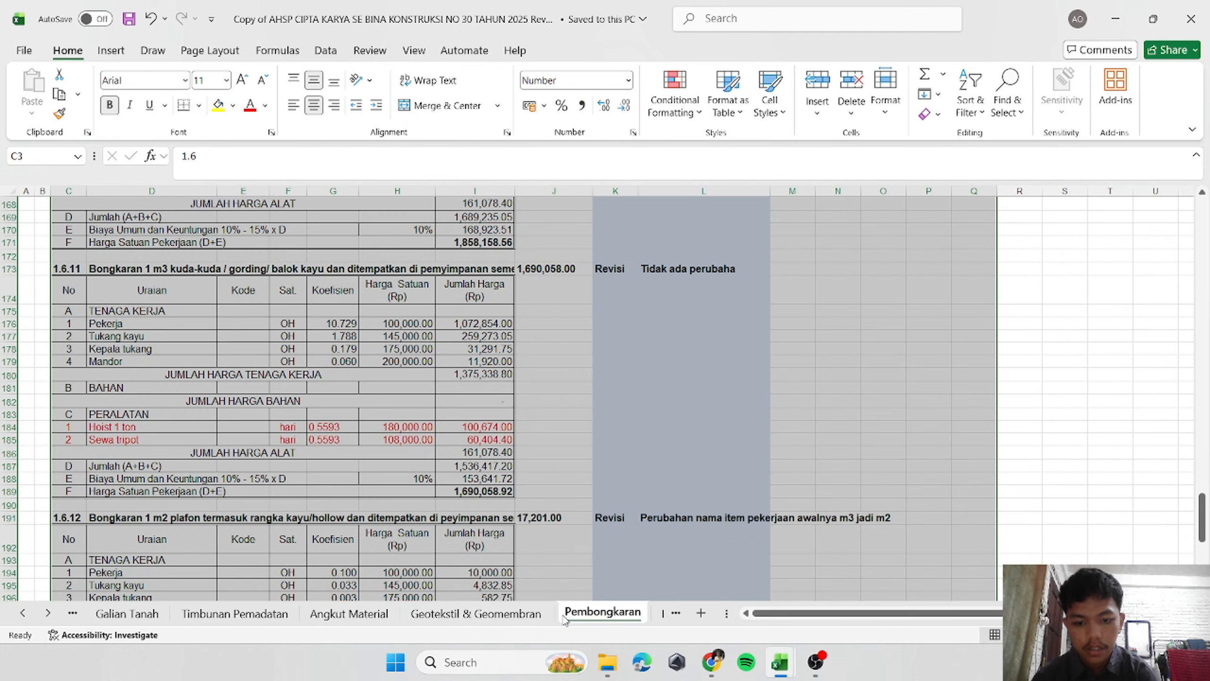
{"action": "left_click", "coordinate": [615, 427]}
{"action": "scroll", "coordinate": [614, 477], "scroll_direction": "up", "scroll_amount": 4}
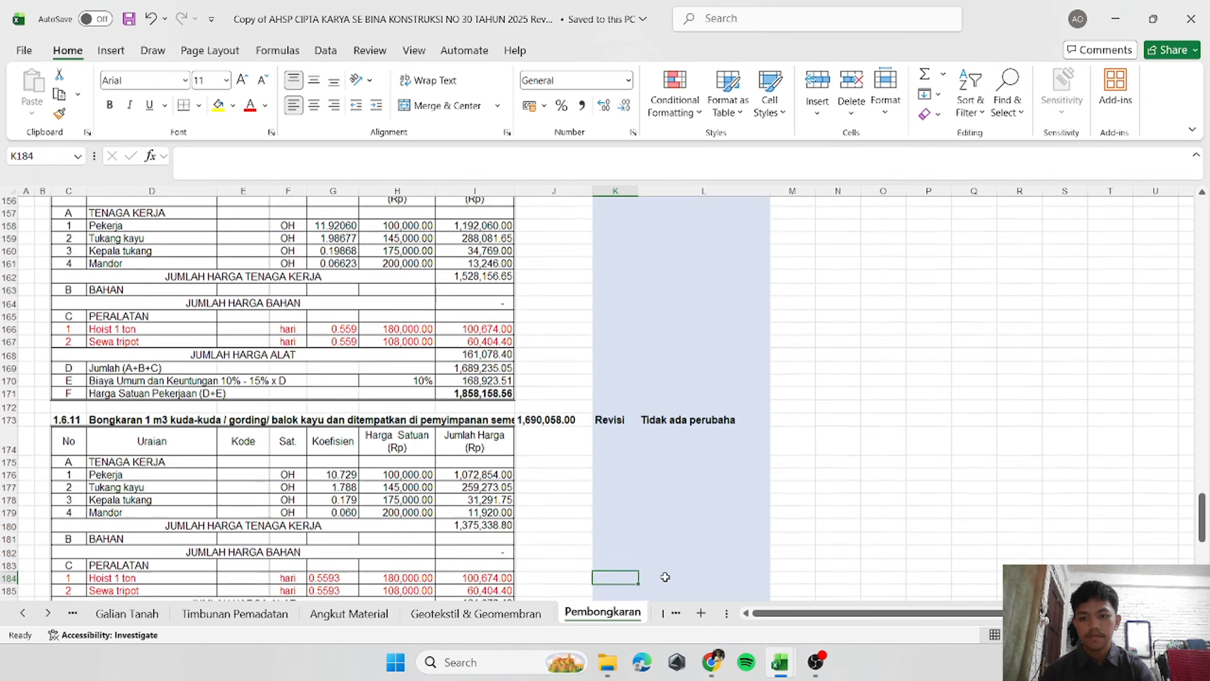
{"action": "left_click", "coordinate": [48, 613]}
{"action": "left_click", "coordinate": [48, 614]}
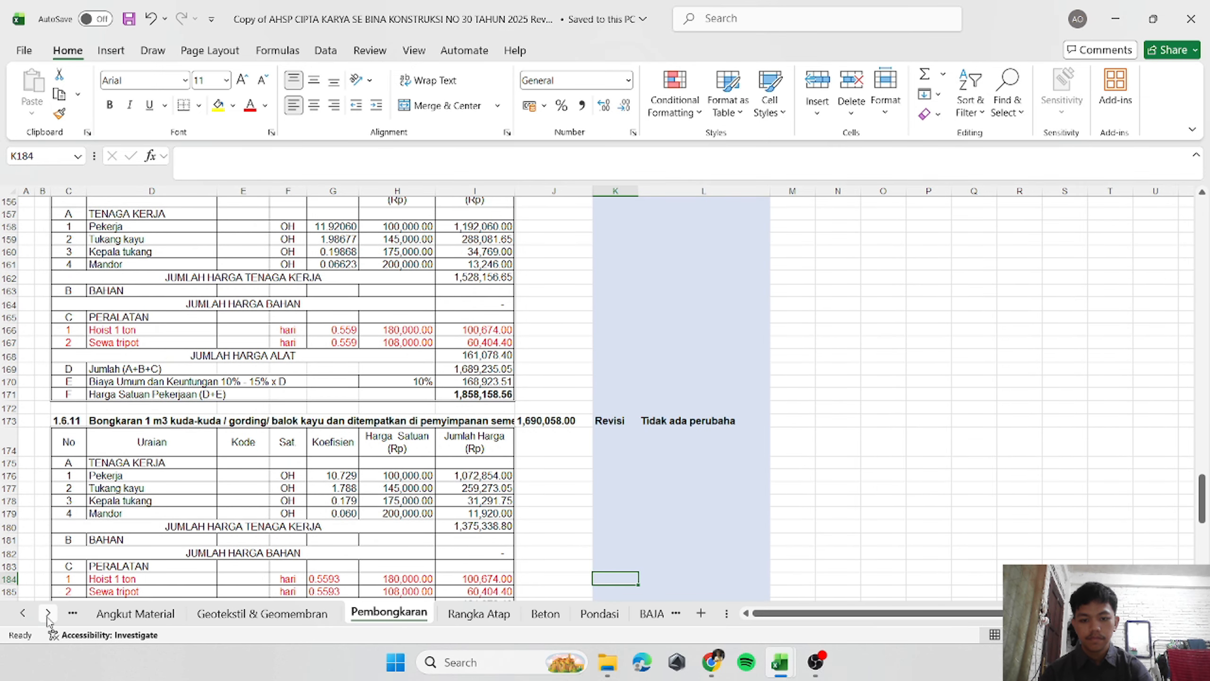
{"action": "left_click", "coordinate": [47, 613]}
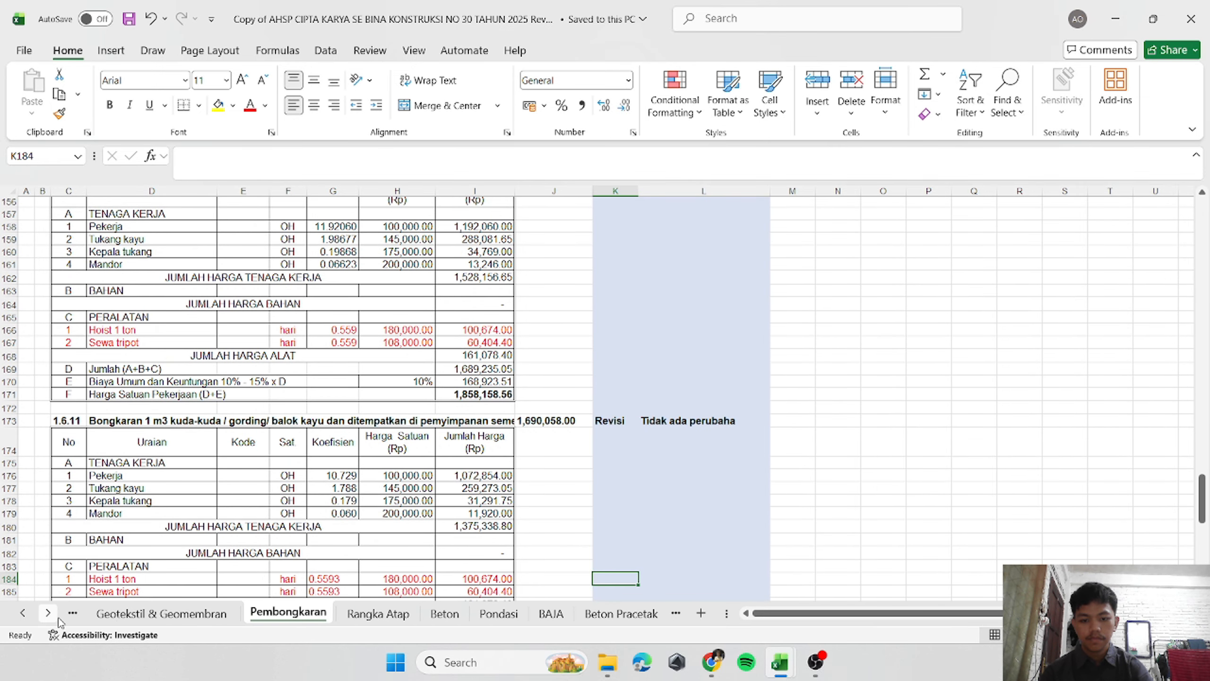
{"action": "left_click", "coordinate": [28, 619]}
{"action": "left_click", "coordinate": [28, 620]}
{"action": "left_click", "coordinate": [29, 620]}
{"action": "left_click", "coordinate": [28, 620]}
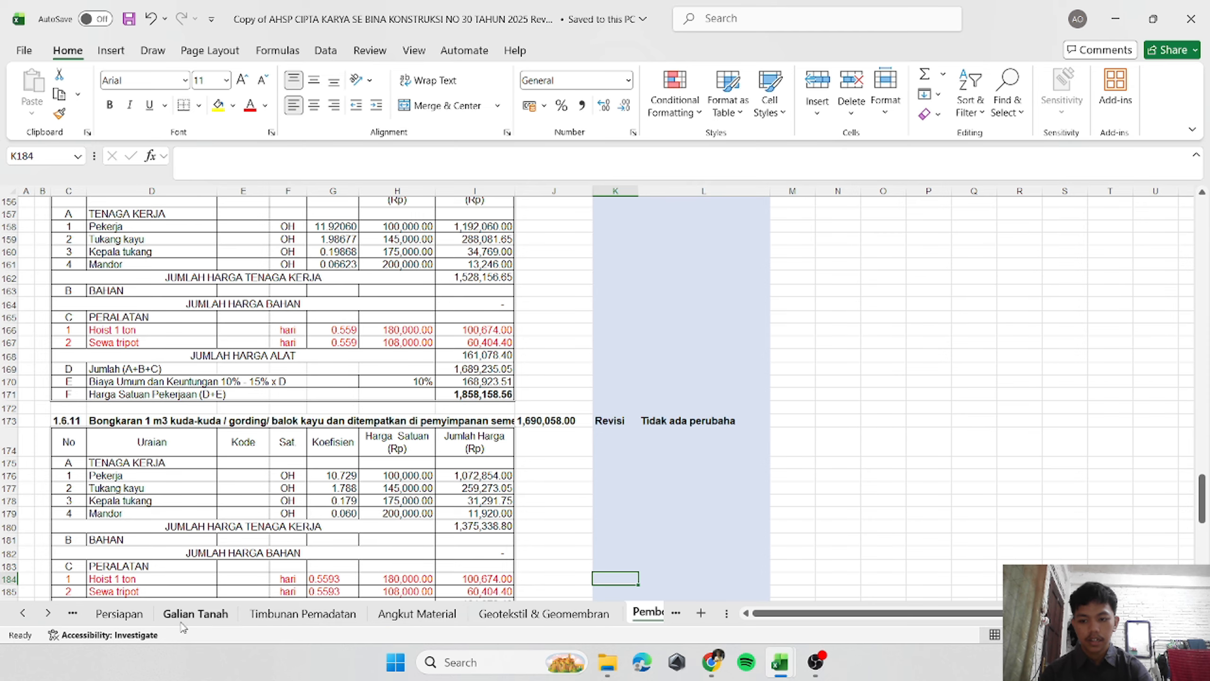
{"action": "left_click", "coordinate": [119, 614]}
{"action": "left_click", "coordinate": [302, 613]}
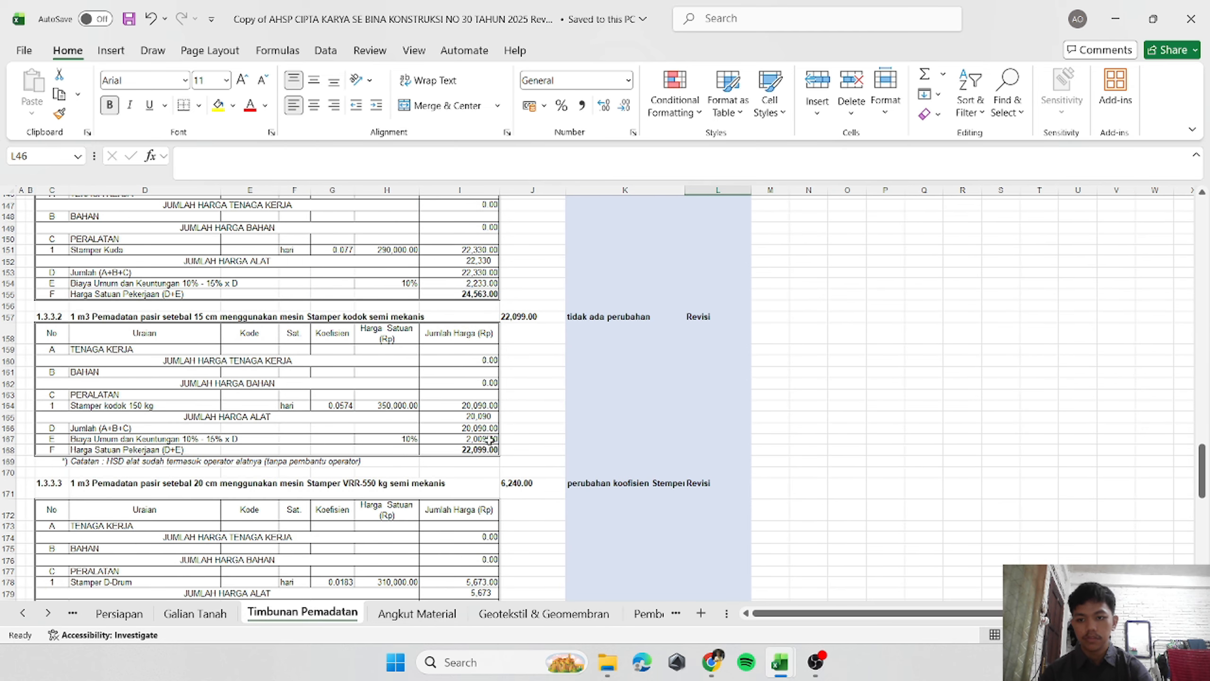
Compare the manual and semi-mechanical compaction items from 1.3.2.1 through 1.3.3.5 on the Timbunan Pemadatan sheet.
{"action": "left_click", "coordinate": [646, 432]}
{"action": "scroll", "coordinate": [647, 433], "scroll_direction": "up", "scroll_amount": 11}
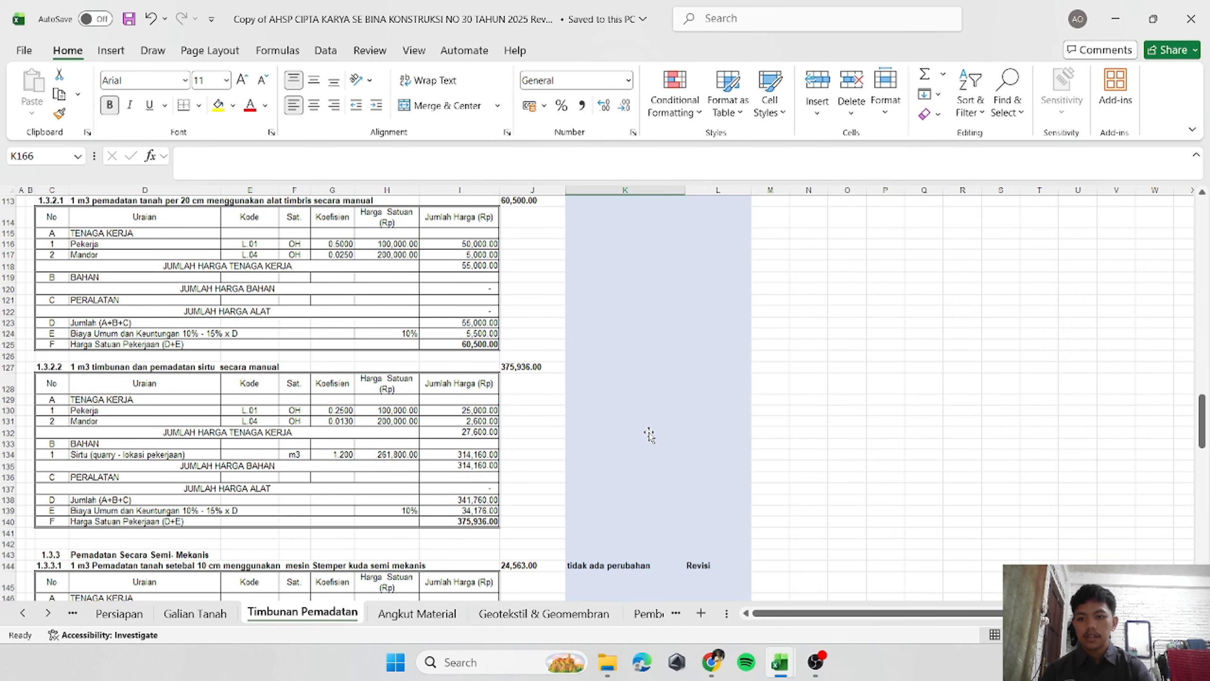
{"action": "scroll", "coordinate": [648, 434], "scroll_direction": "up", "scroll_amount": 1}
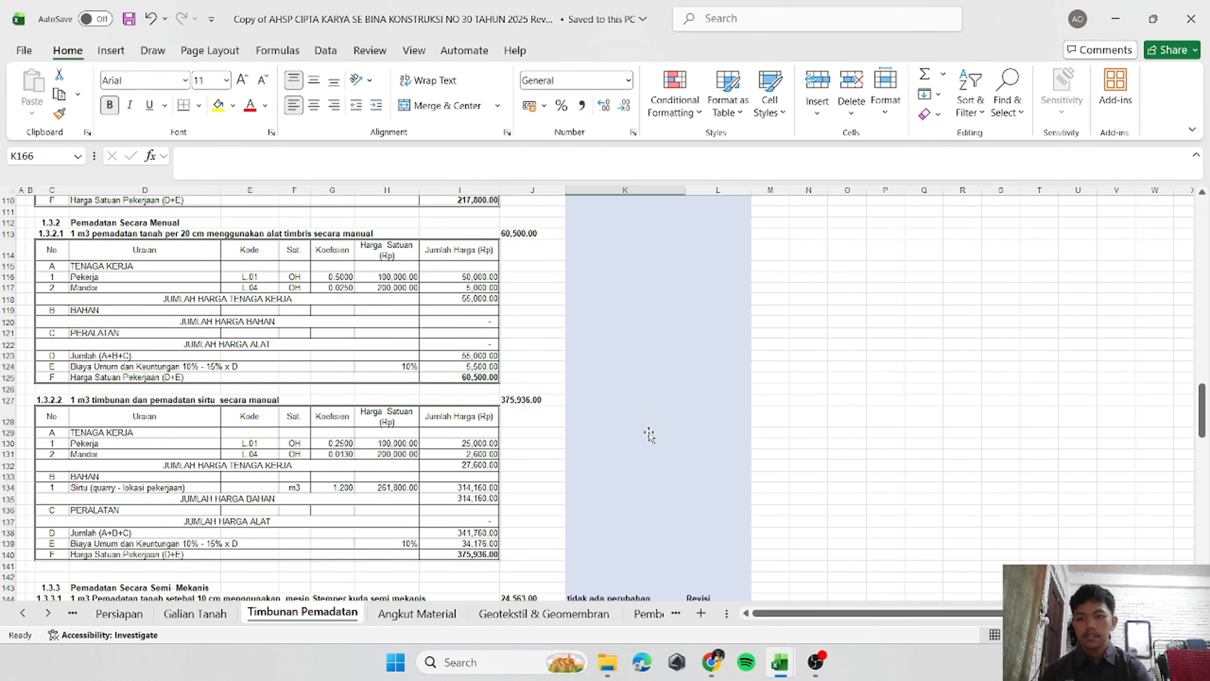
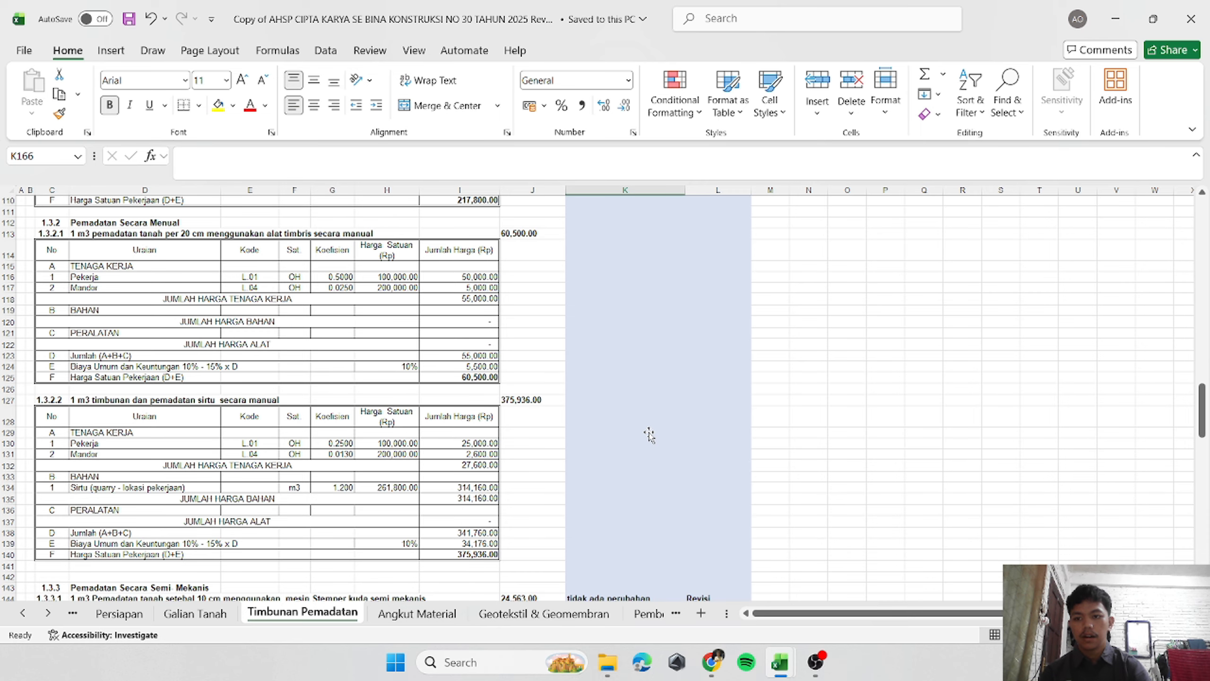
{"action": "scroll", "coordinate": [649, 434], "scroll_direction": "down", "scroll_amount": 5}
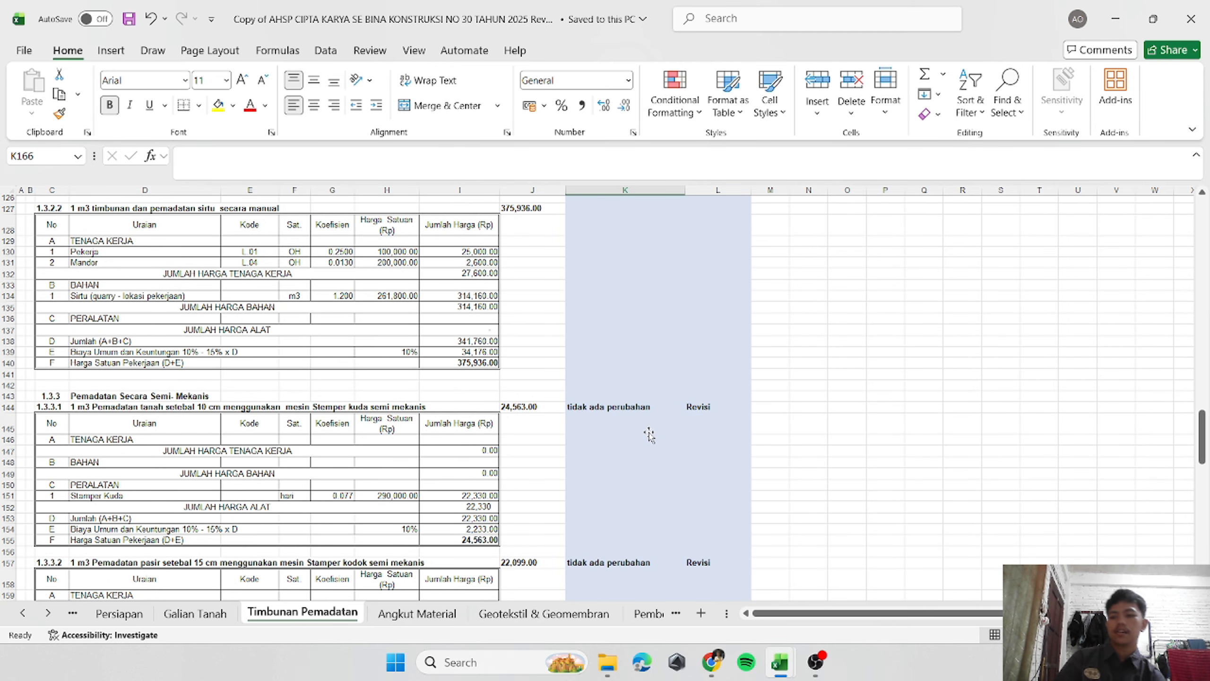
{"action": "scroll", "coordinate": [649, 434], "scroll_direction": "down", "scroll_amount": 4}
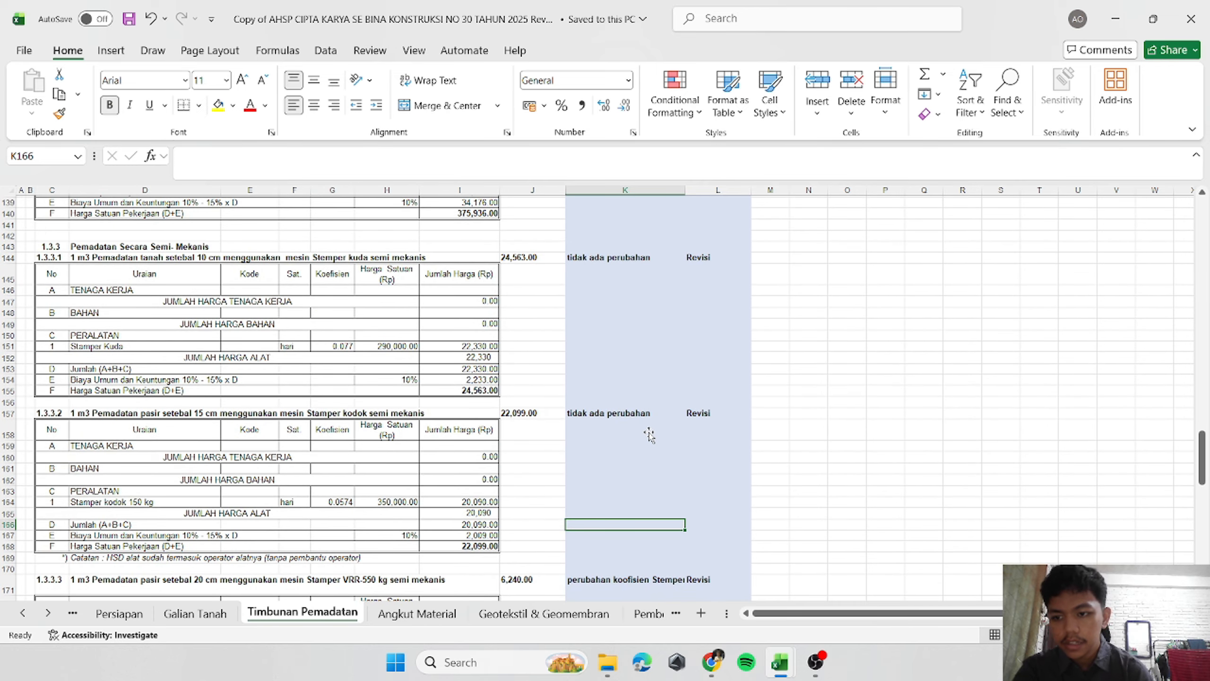
{"action": "scroll", "coordinate": [649, 435], "scroll_direction": "down", "scroll_amount": 3}
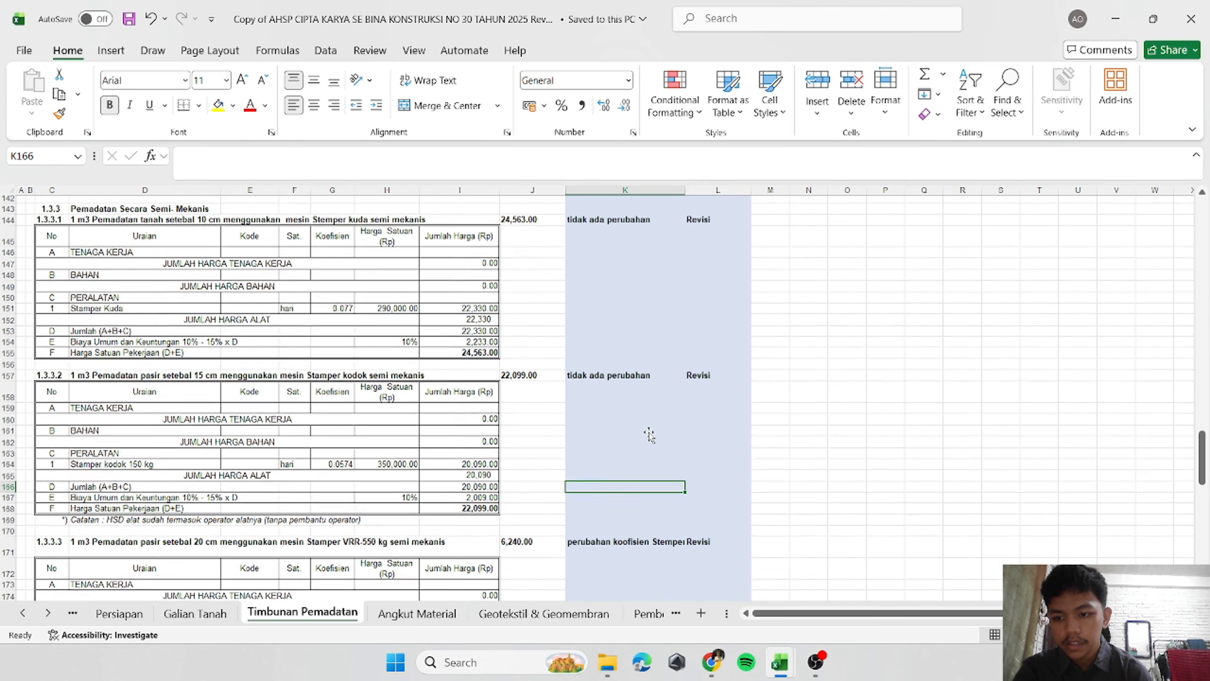
{"action": "scroll", "coordinate": [649, 434], "scroll_direction": "down", "scroll_amount": 11}
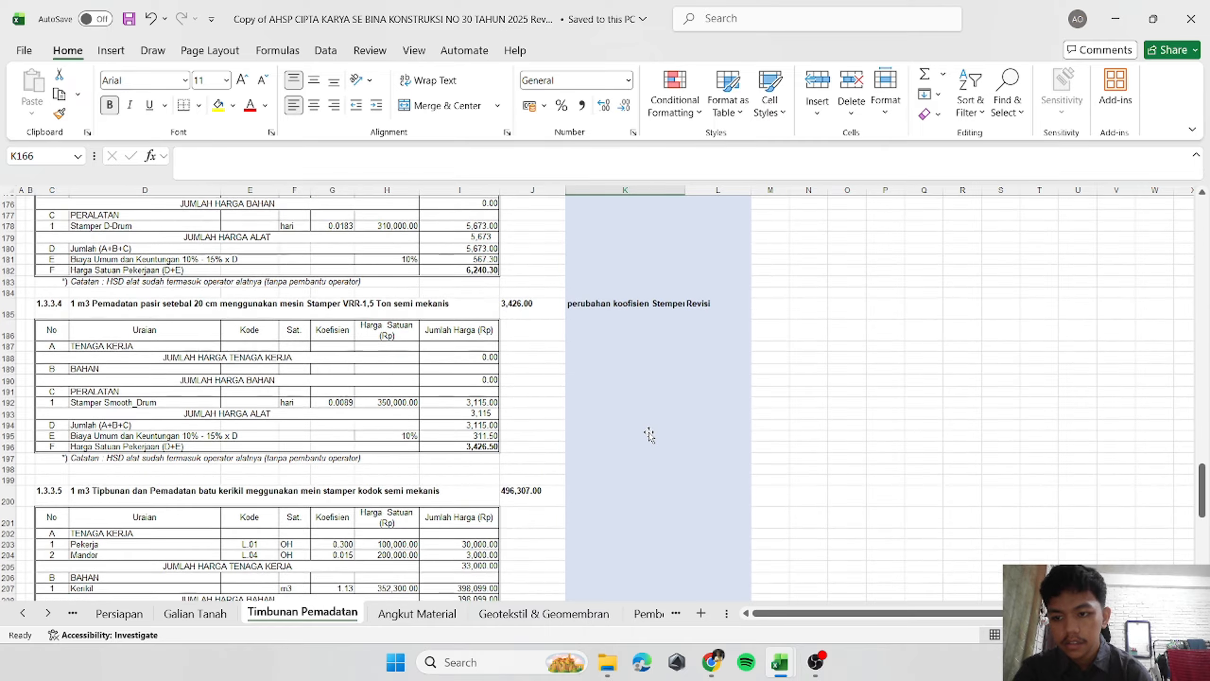
{"action": "scroll", "coordinate": [649, 434], "scroll_direction": "down", "scroll_amount": 2}
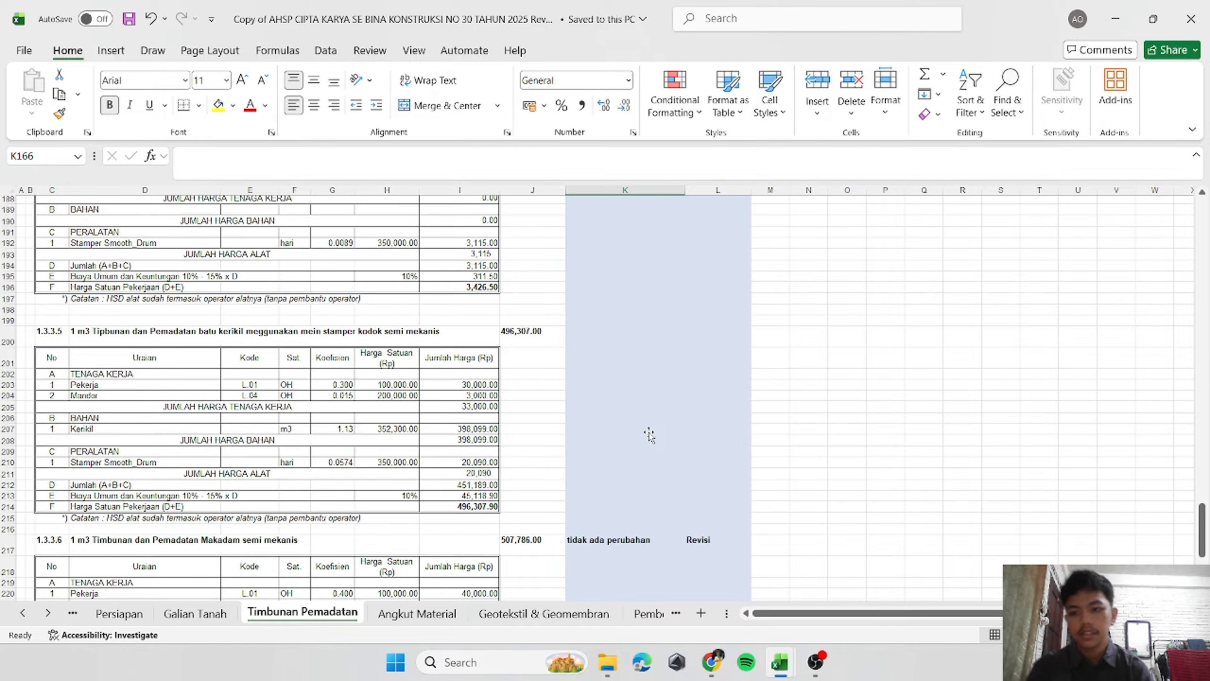
Select the complete 1.3.3.5 gravel fill and compaction analysis, from its code in C200 to J214.
{"action": "left_click_drag", "start_coordinate": [51, 253], "coordinate": [524, 410]}
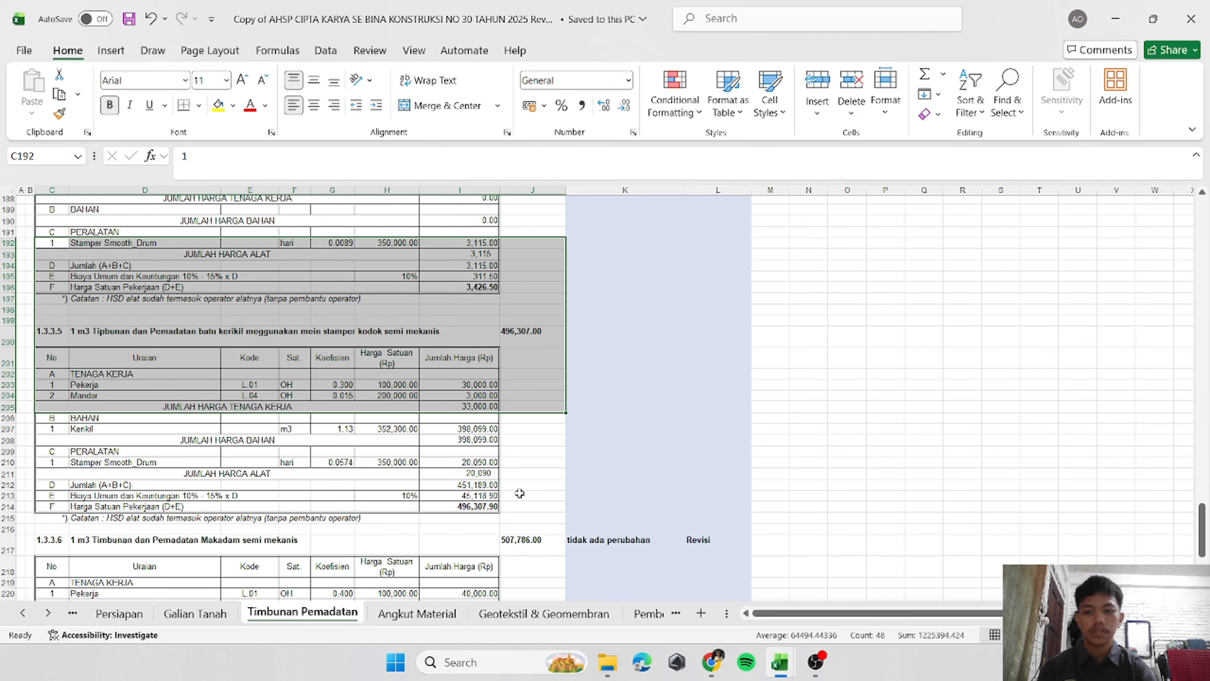
{"action": "left_click", "coordinate": [51, 254]}
{"action": "scroll", "coordinate": [70, 375], "scroll_direction": "down", "scroll_amount": 1}
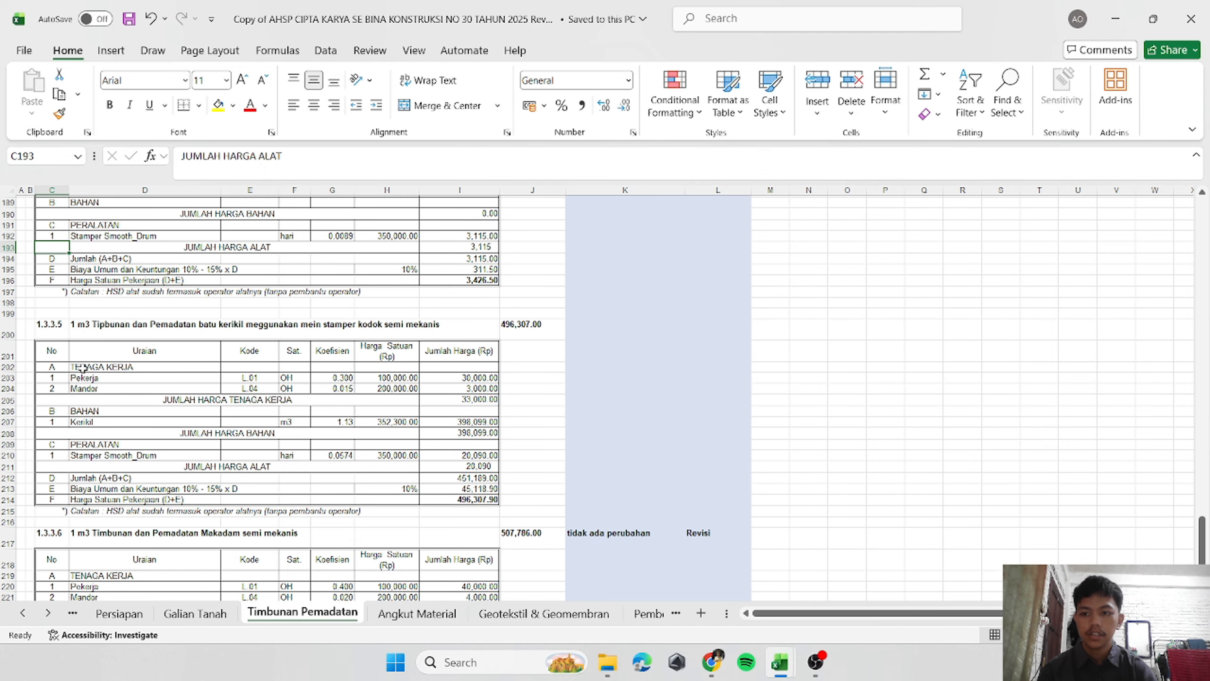
{"action": "left_click", "coordinate": [84, 416]}
{"action": "left_click_drag", "start_coordinate": [75, 328], "coordinate": [552, 499]}
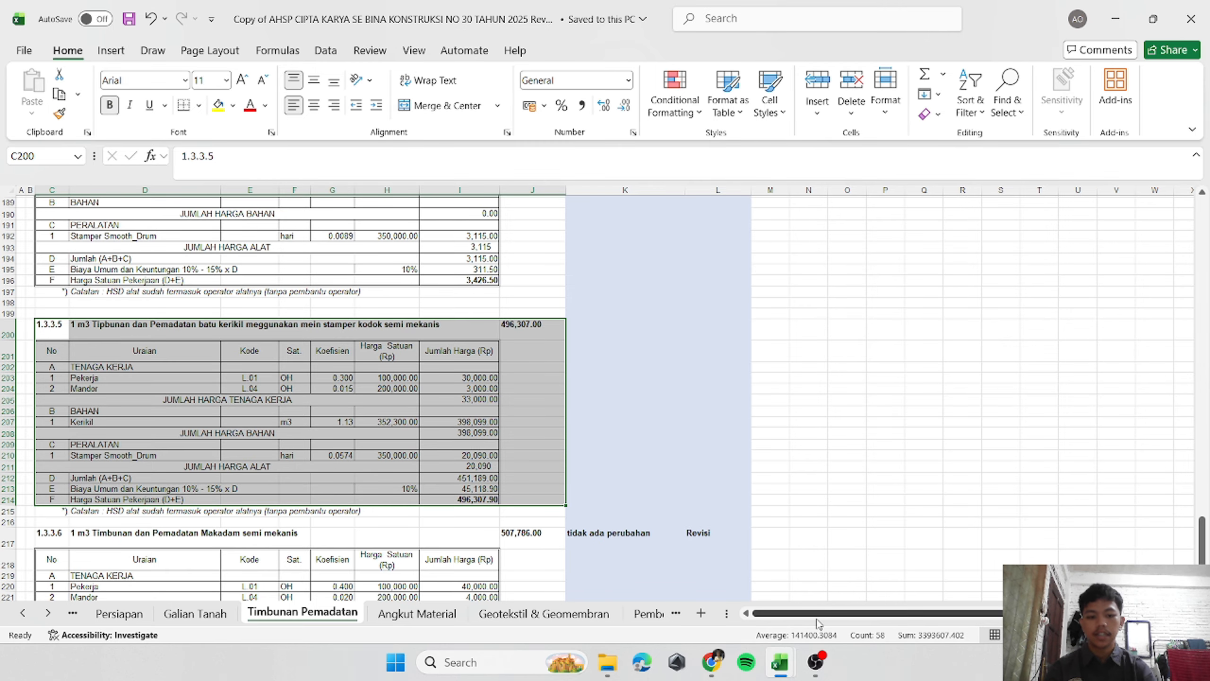
Switch to the RAB workbook and copy the 3.7.8 acian table I101:R121 on sheet A to I124 as a template.
{"action": "mouse_move", "coordinate": [786, 665]}
{"action": "left_click", "coordinate": [739, 613]}
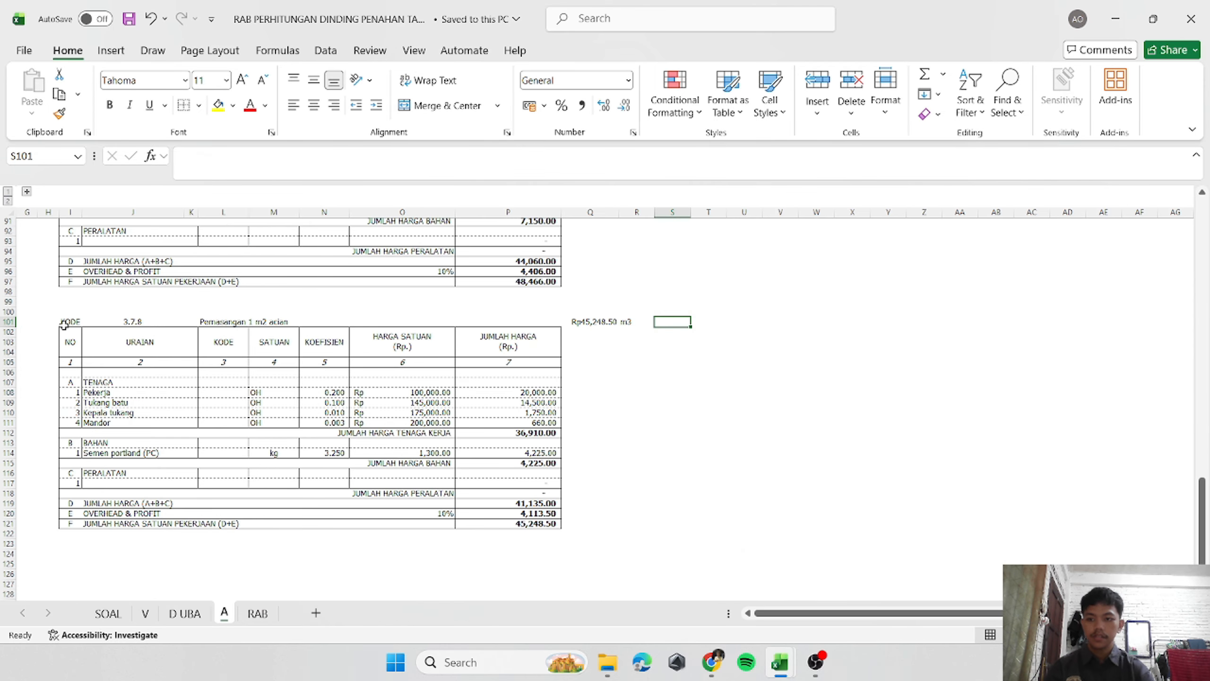
{"action": "left_click_drag", "start_coordinate": [63, 324], "coordinate": [662, 517]}
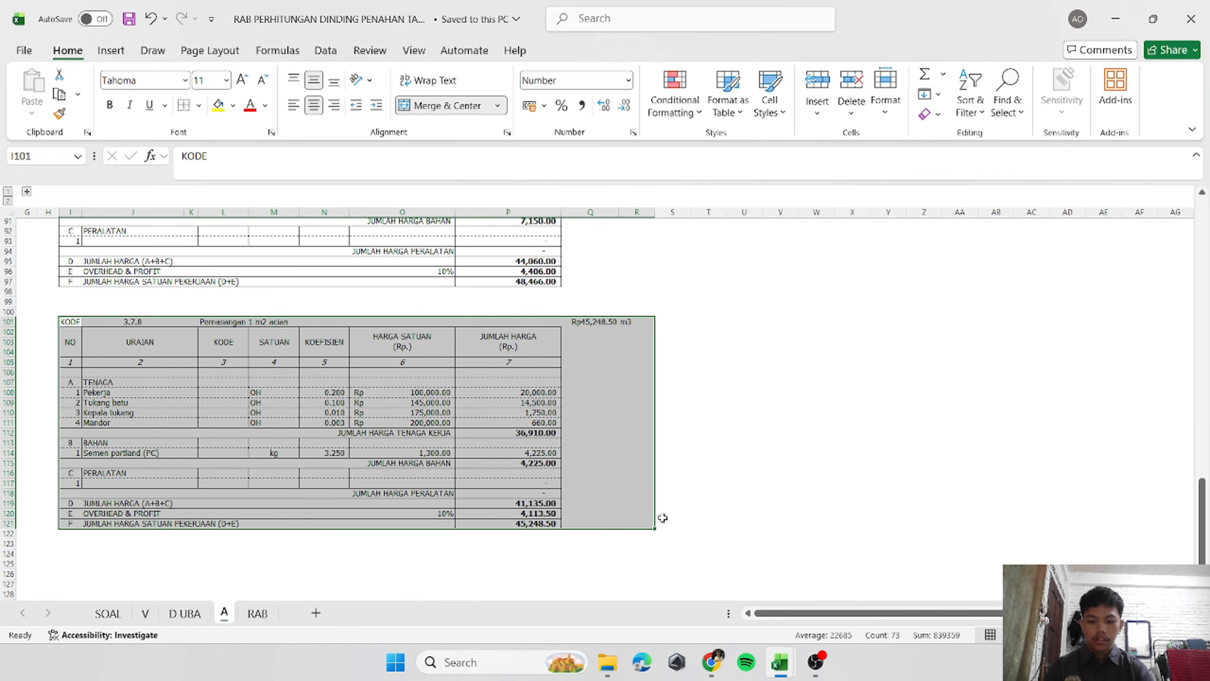
{"action": "key", "text": "ctrl+c"}
{"action": "scroll", "coordinate": [75, 514], "scroll_direction": "down", "scroll_amount": 1}
{"action": "left_click", "coordinate": [71, 524]}
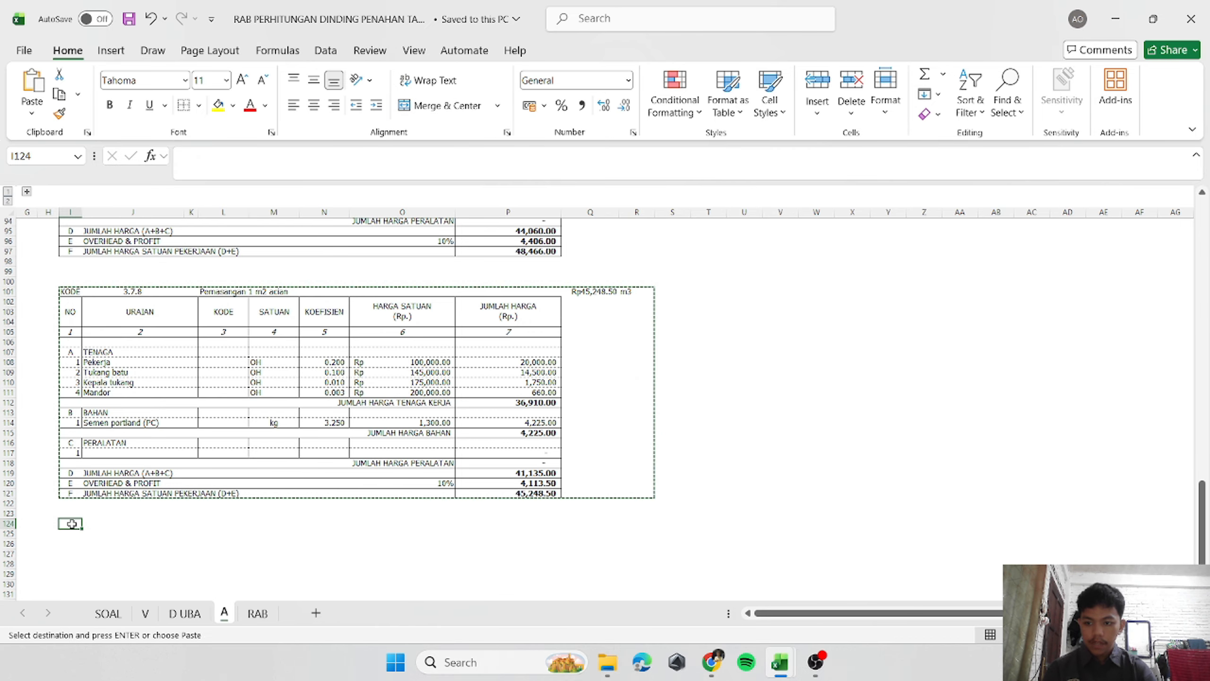
{"action": "right_click", "coordinate": [72, 523]}
{"action": "key", "text": "Escape"}
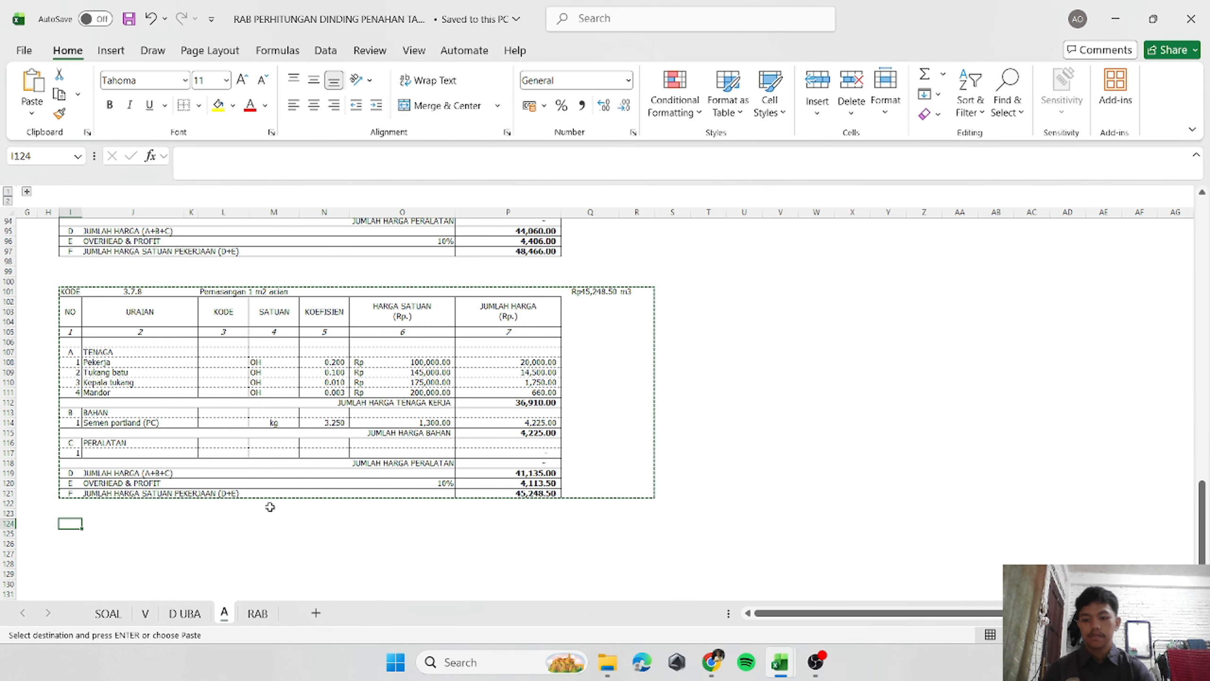
{"action": "key", "text": "ctrl+v"}
Copy the code 1.3.3.5 from C200 of the AHSP workbook and paste it as a value into J124 of the RAB workbook's sheet A.
{"action": "mouse_move", "coordinate": [780, 661]}
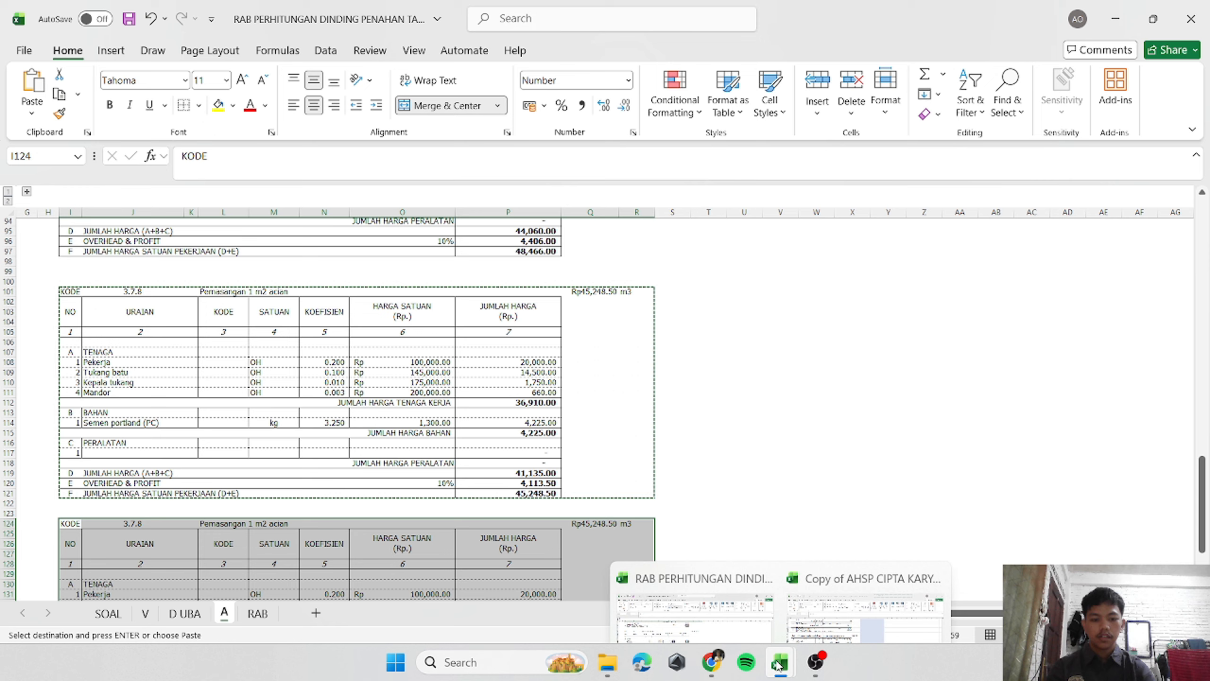
{"action": "left_click", "coordinate": [840, 620]}
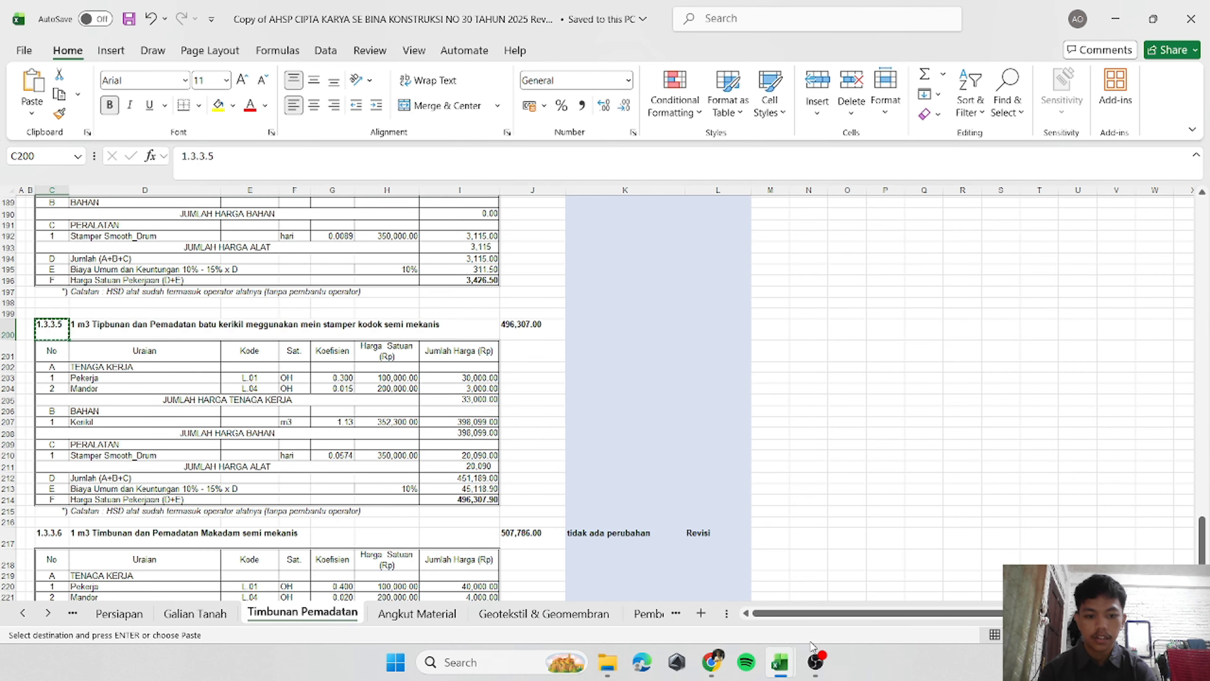
{"action": "mouse_move", "coordinate": [781, 665]}
{"action": "left_click", "coordinate": [697, 590]}
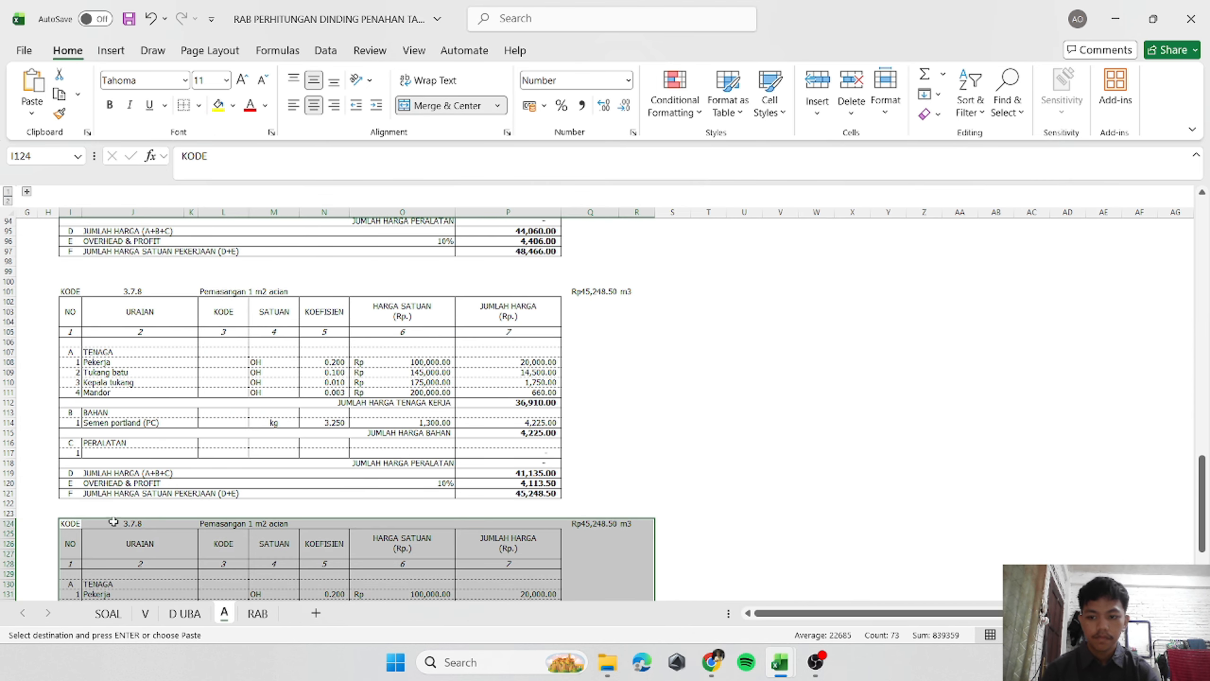
{"action": "right_click", "coordinate": [123, 522]}
{"action": "left_click", "coordinate": [183, 227]}
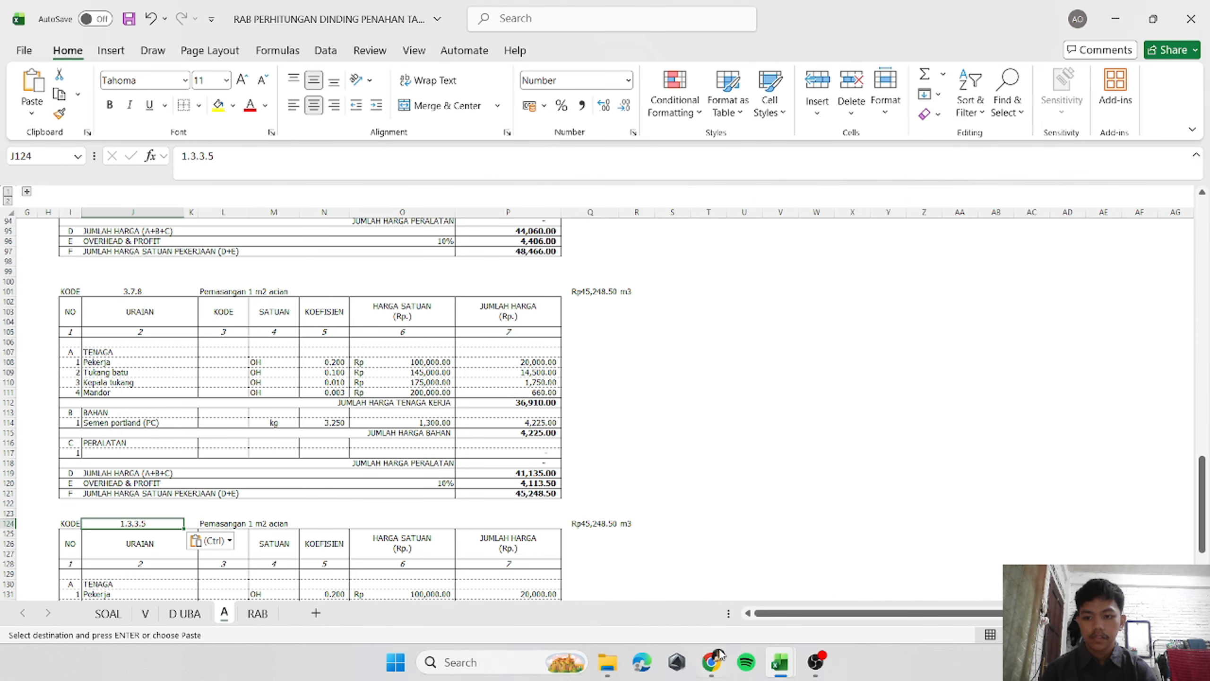
Copy the 1.3.3.5 work title from D200 of the AHSP workbook and paste it as a value into L124 of the RAB workbook.
{"action": "mouse_move", "coordinate": [781, 667]}
{"action": "left_click", "coordinate": [858, 586]}
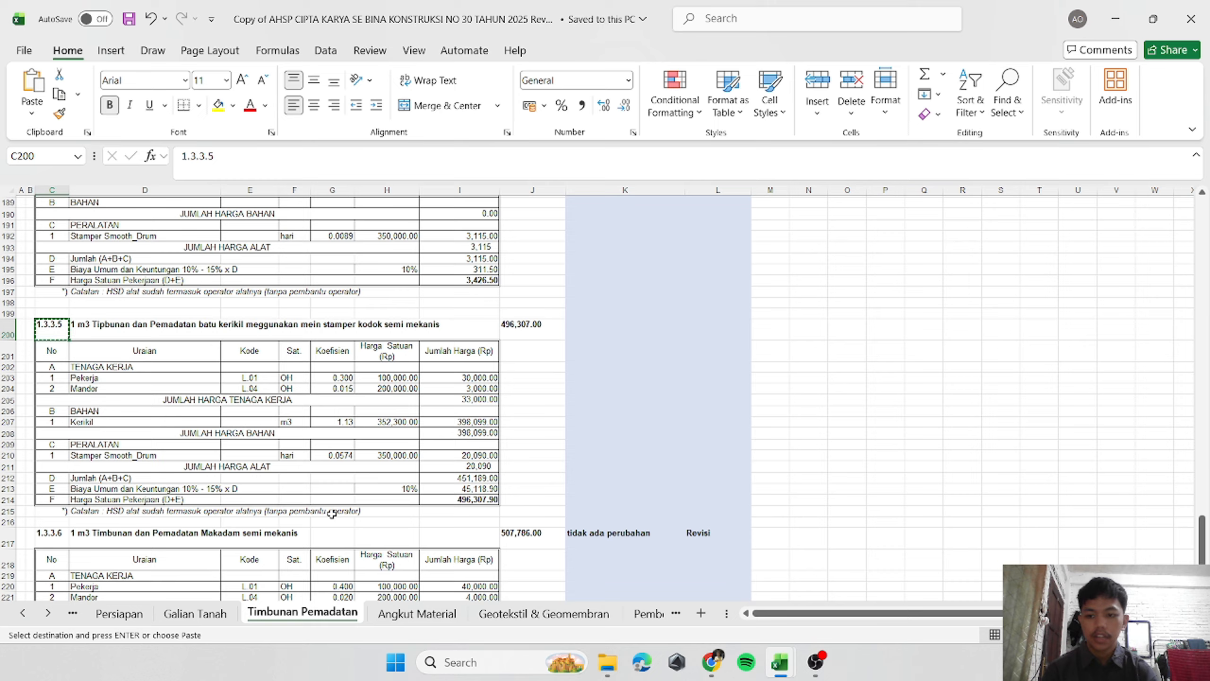
{"action": "left_click", "coordinate": [149, 336]}
{"action": "key", "text": "ctrl+c"}
{"action": "mouse_move", "coordinate": [782, 664]}
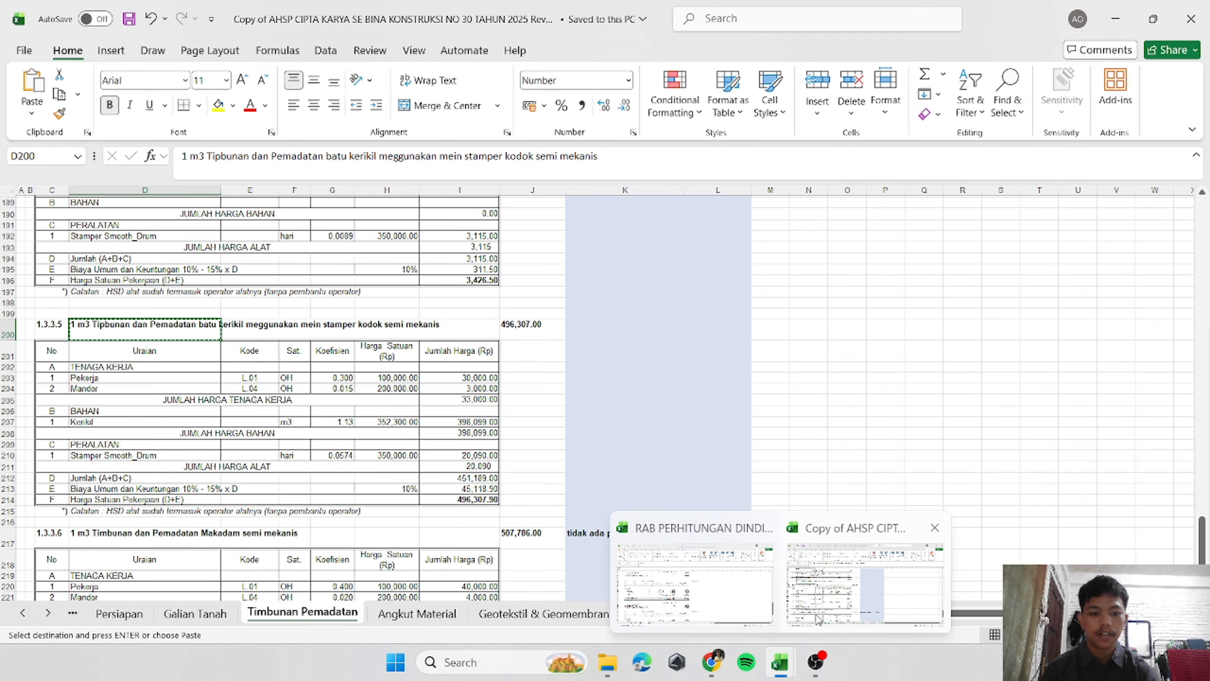
{"action": "left_click", "coordinate": [725, 611]}
{"action": "left_click", "coordinate": [217, 523]}
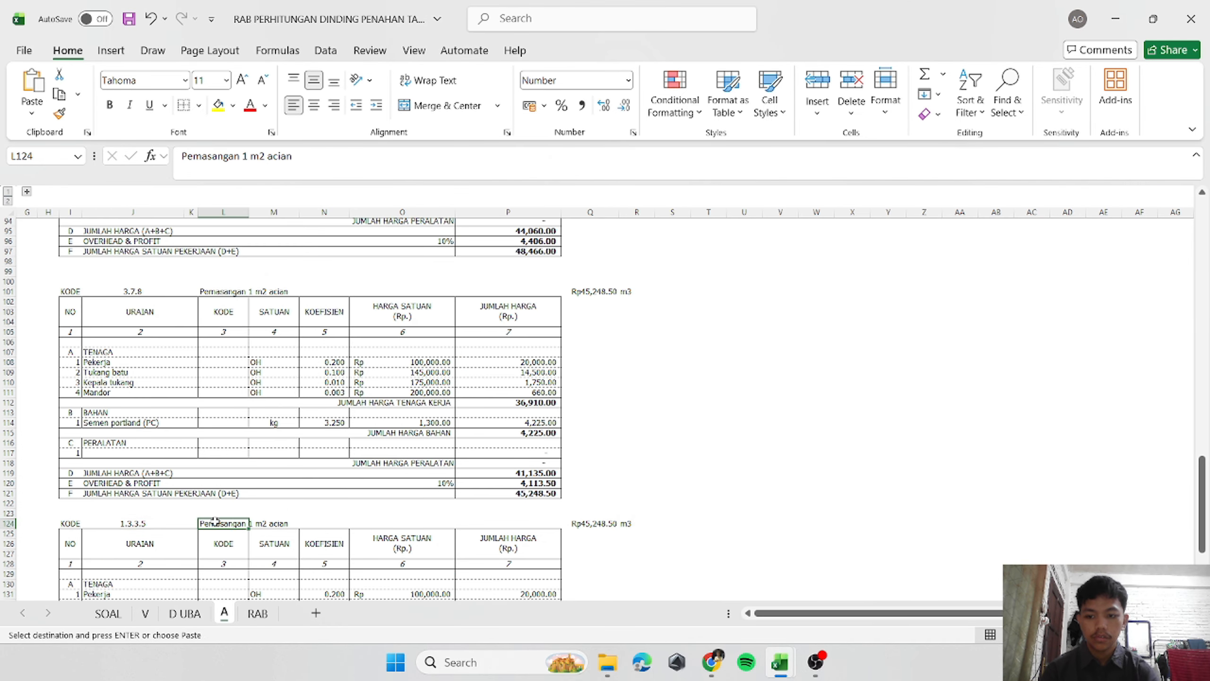
{"action": "scroll", "coordinate": [240, 479], "scroll_direction": "down", "scroll_amount": 1}
{"action": "right_click", "coordinate": [222, 491]}
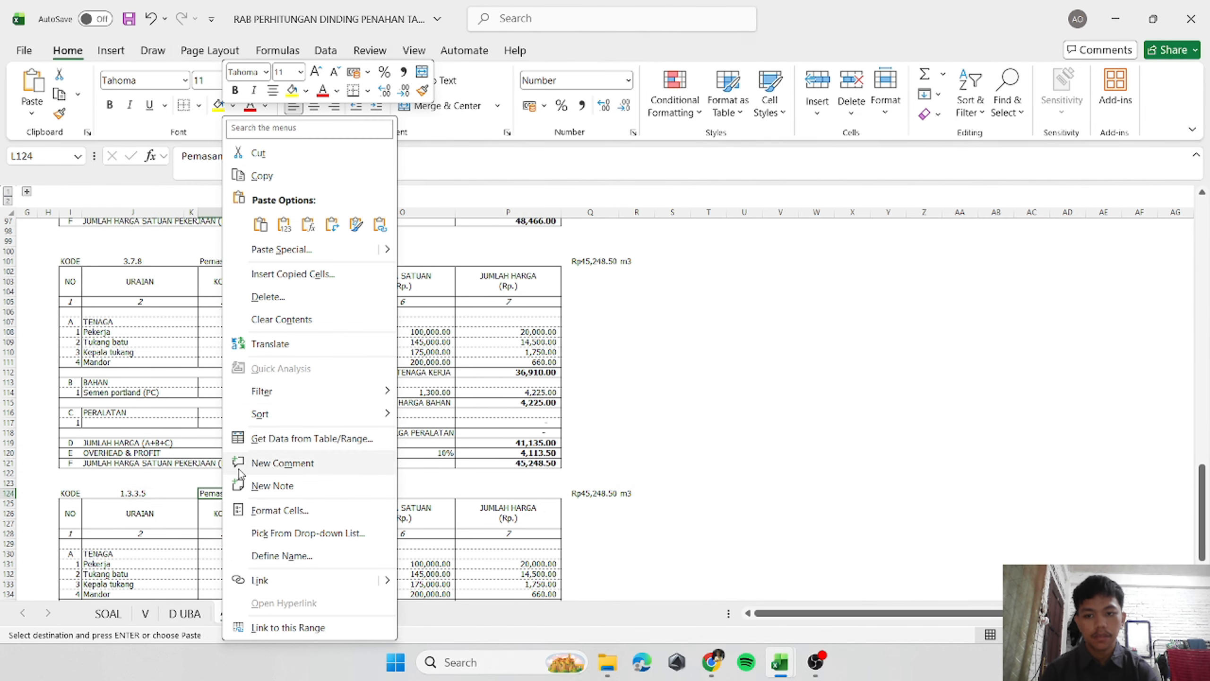
{"action": "left_click", "coordinate": [279, 226]}
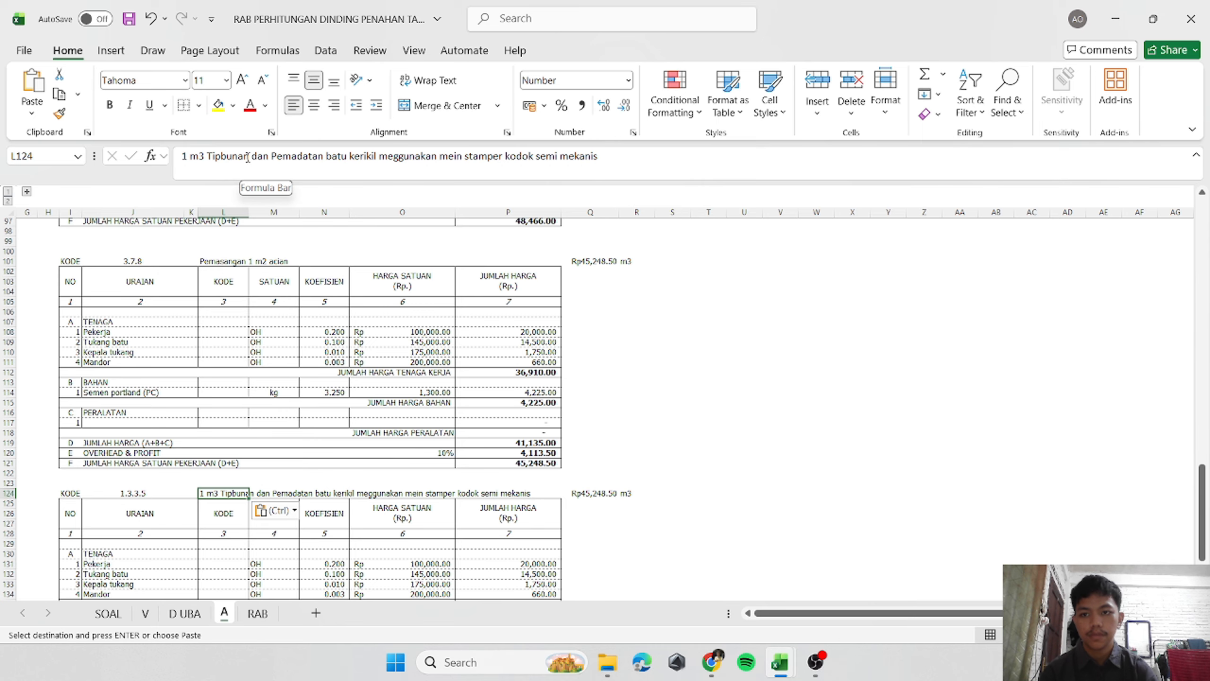
Edit the title in L124, correcting "Tipbunan" to "Timbunan" and replacing "kerikil" with "kapur".
{"action": "left_click", "coordinate": [223, 157]}
{"action": "key", "text": "BackSpace"}
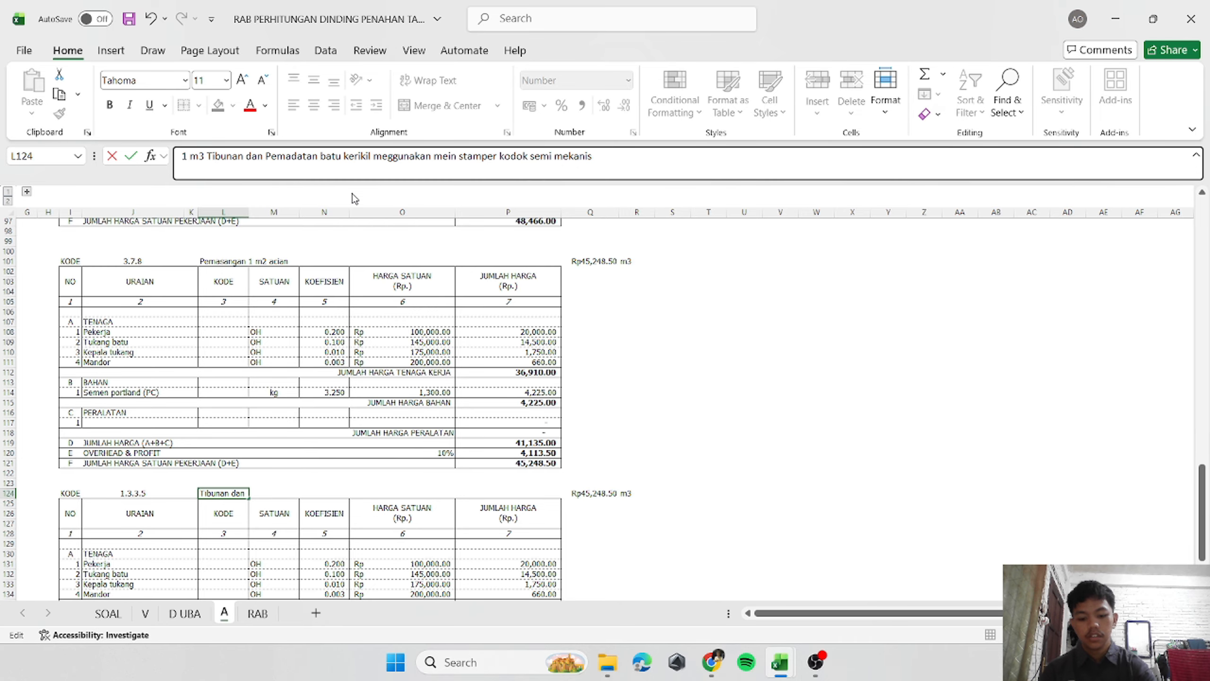
{"action": "type", "text": "m"}
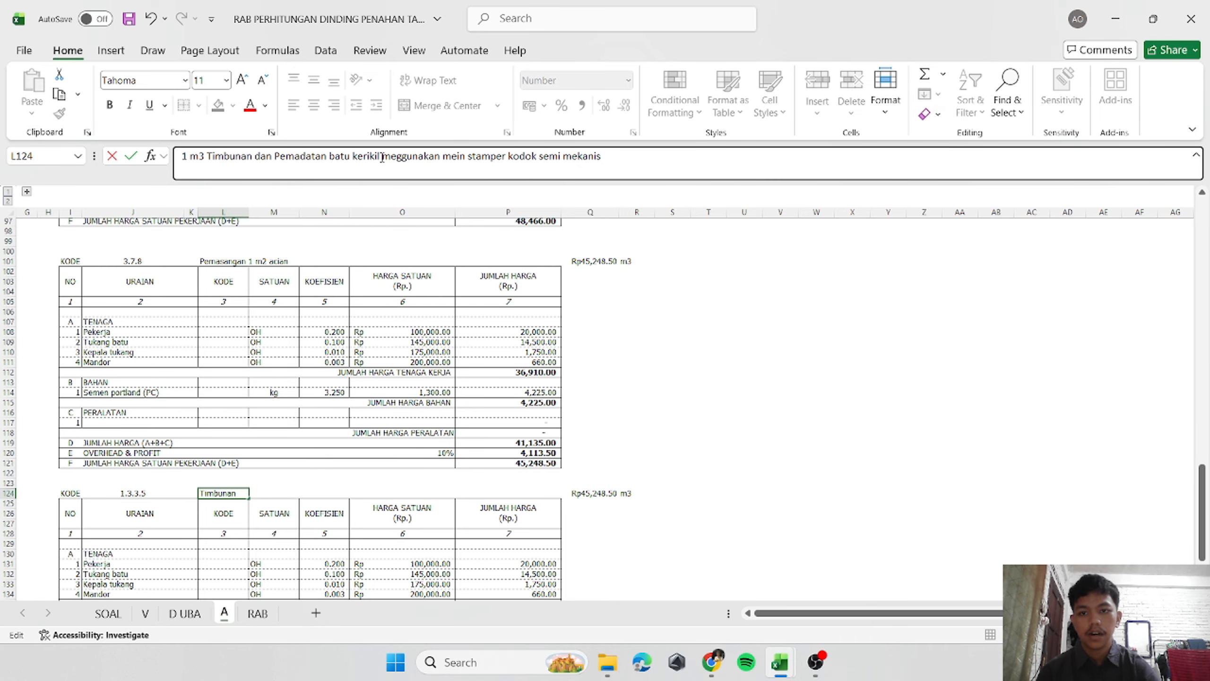
{"action": "key", "text": "ctrl+shift+Left"}
{"action": "type", "text": "kapur"}
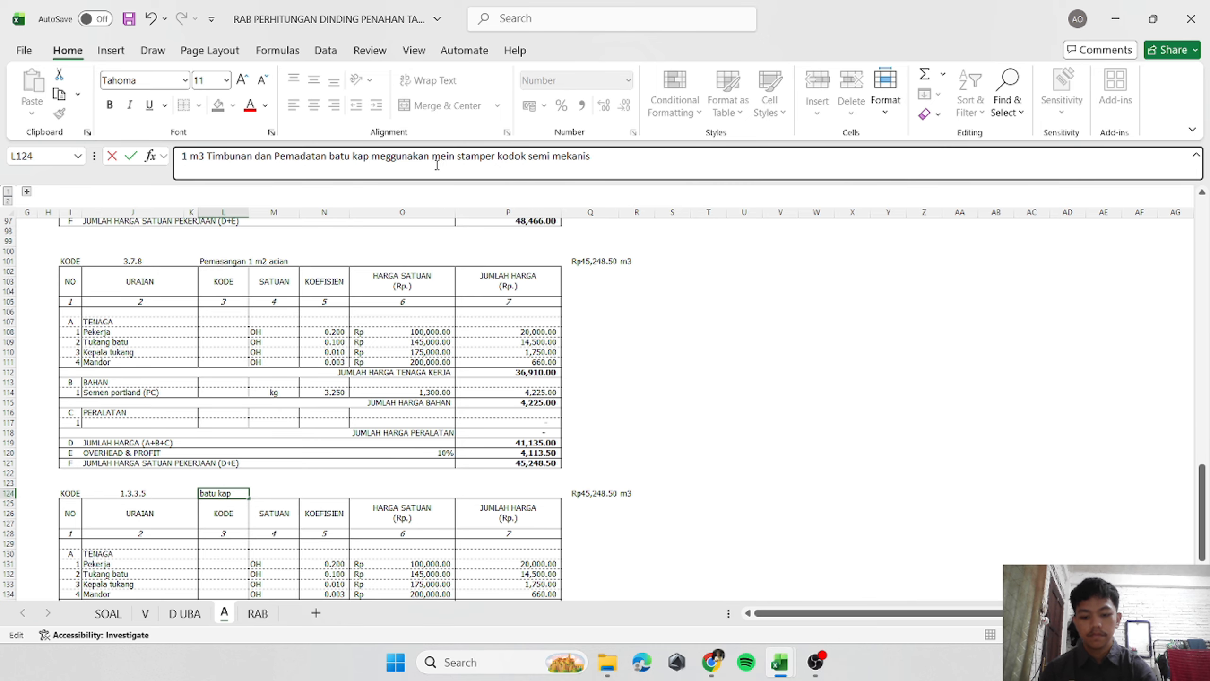
{"action": "key", "text": "Return"}
Check the labour rows of AHSP item 1.3.3.5 and delete rows 133:134, Kepala tukang and Mandor, from the new table in the RAB workbook.
{"action": "scroll", "coordinate": [548, 324], "scroll_direction": "down", "scroll_amount": 4}
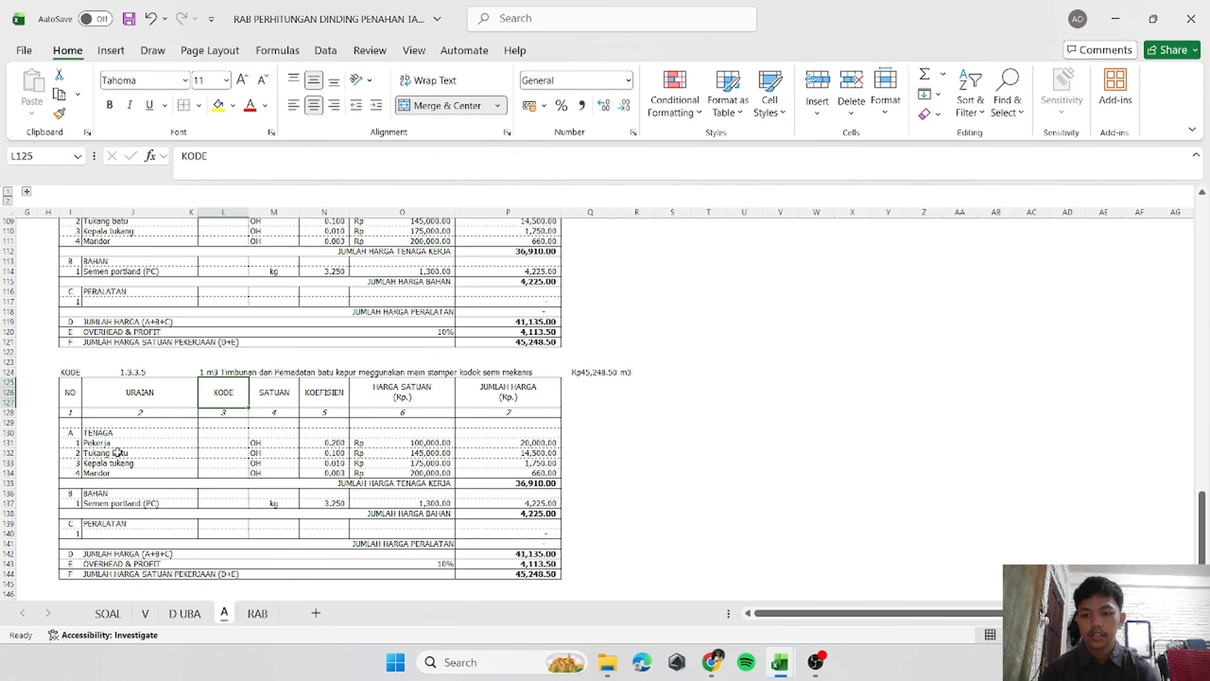
{"action": "left_click", "coordinate": [729, 586]}
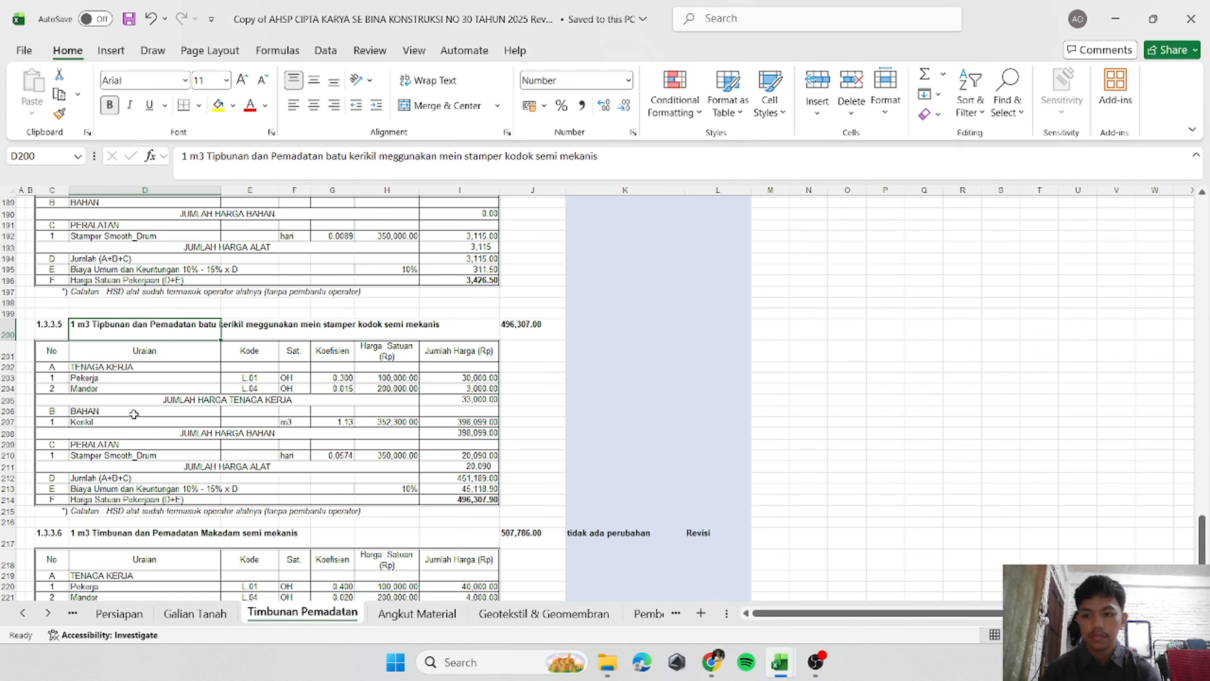
{"action": "mouse_move", "coordinate": [779, 662]}
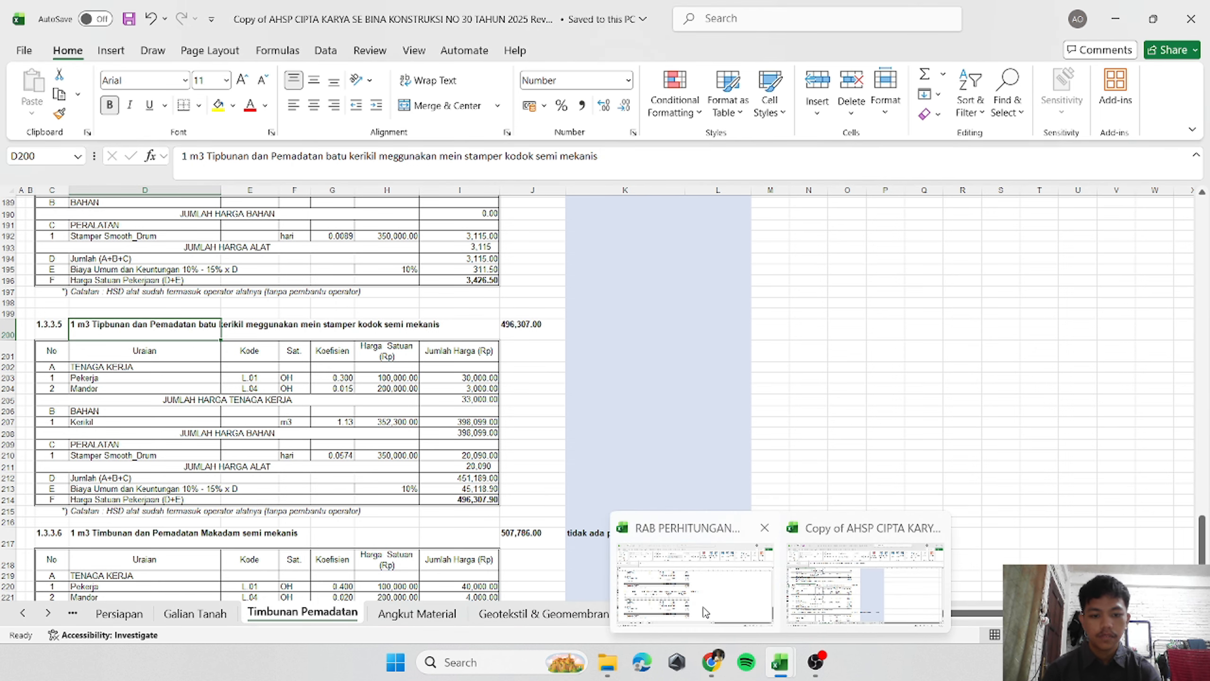
{"action": "left_click", "coordinate": [705, 612]}
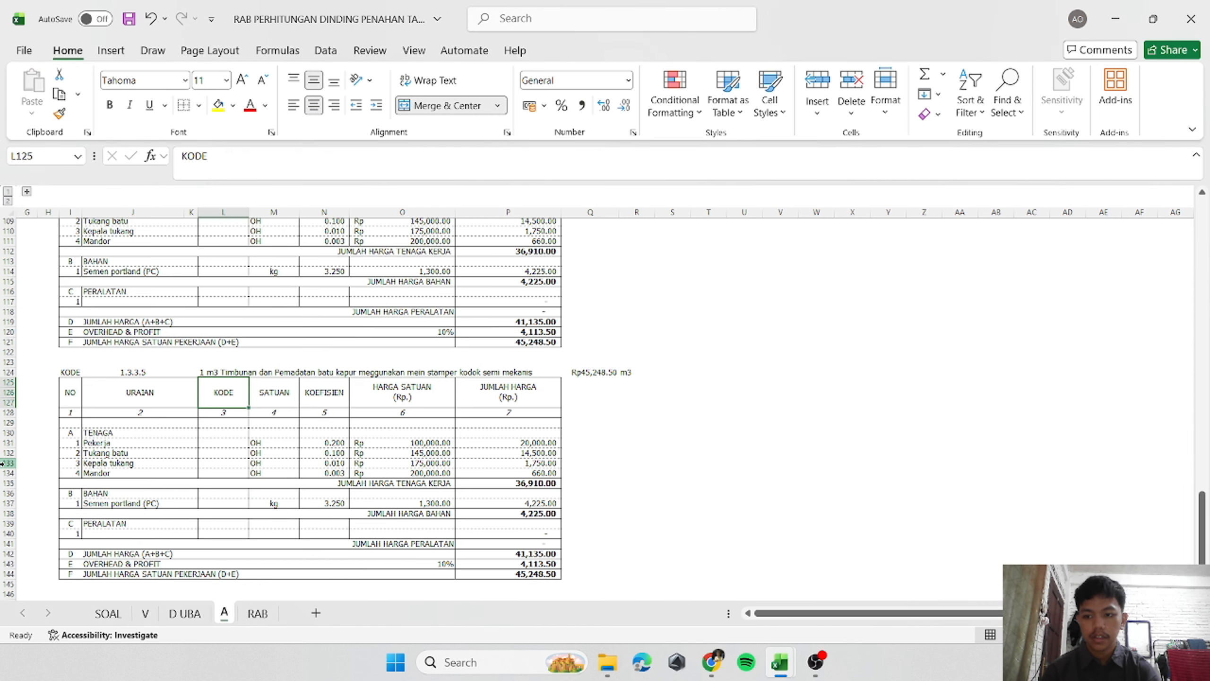
{"action": "left_click_drag", "start_coordinate": [2, 463], "coordinate": [3, 473]}
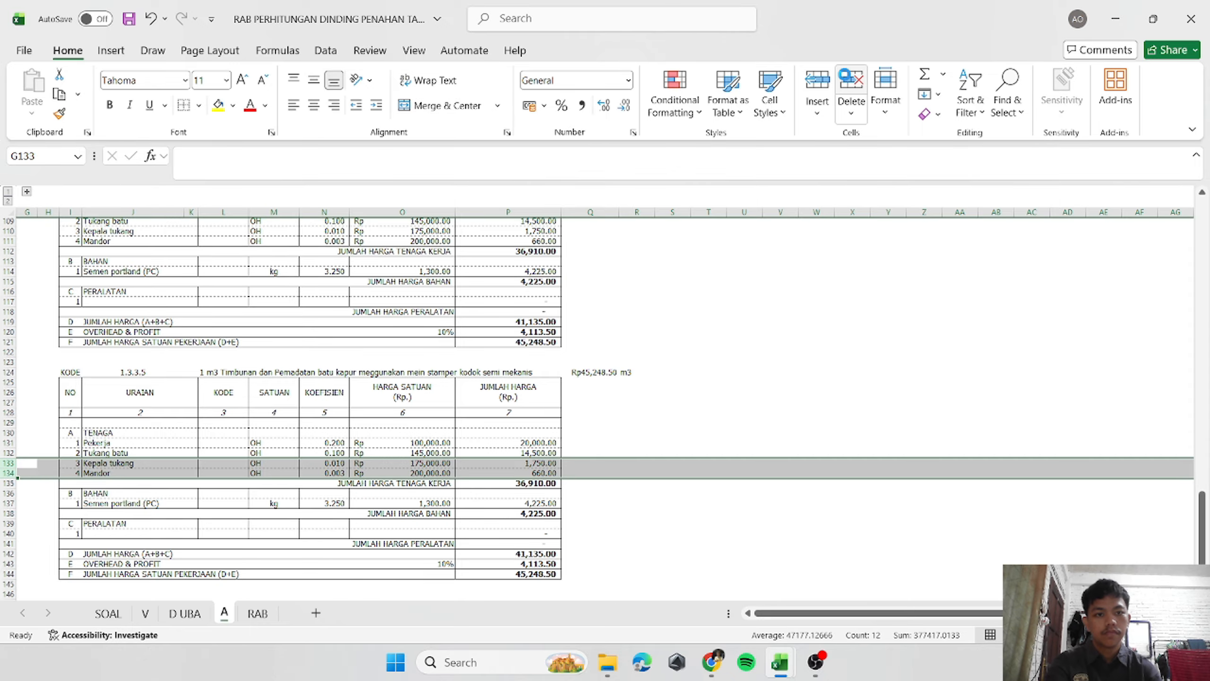
{"action": "left_click", "coordinate": [850, 81]}
{"action": "left_click", "coordinate": [708, 361]}
Copy the Pekerja and Mandor labels from J17:J18 of the first analysis table and paste them as values into J131:J132.
{"action": "scroll", "coordinate": [211, 368], "scroll_direction": "up", "scroll_amount": 14}
{"action": "scroll", "coordinate": [212, 367], "scroll_direction": "up", "scroll_amount": 14}
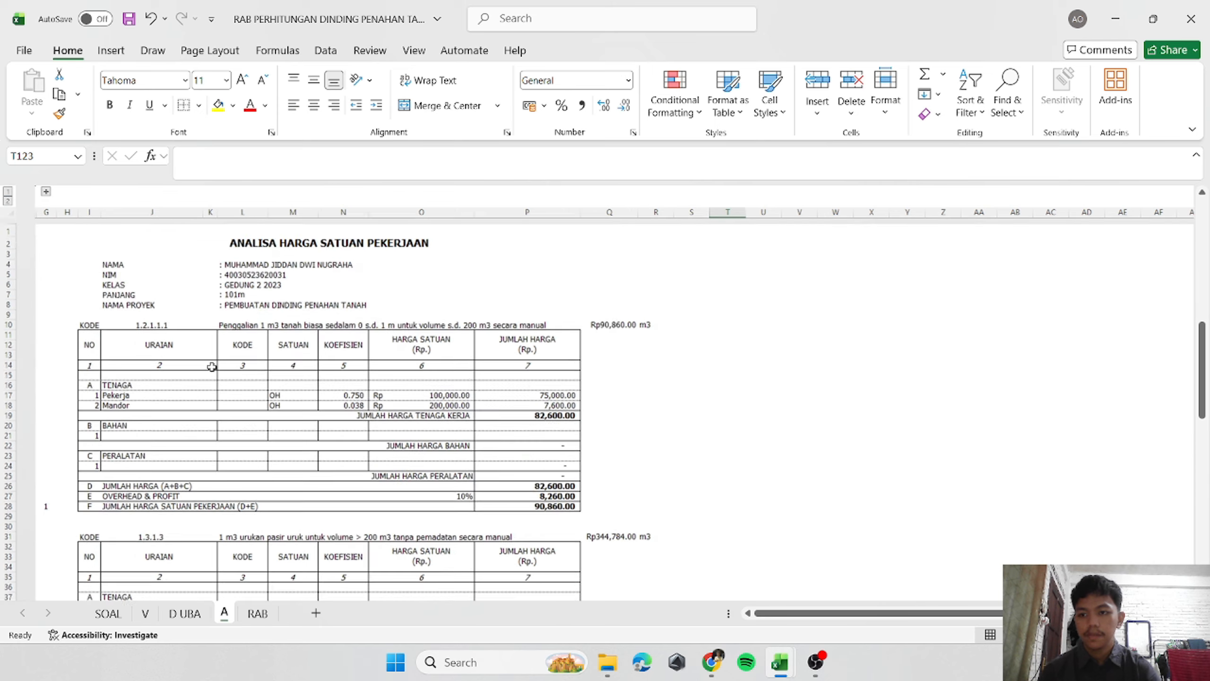
{"action": "scroll", "coordinate": [162, 388], "scroll_direction": "down", "scroll_amount": 5}
{"action": "scroll", "coordinate": [113, 410], "scroll_direction": "up", "scroll_amount": 5}
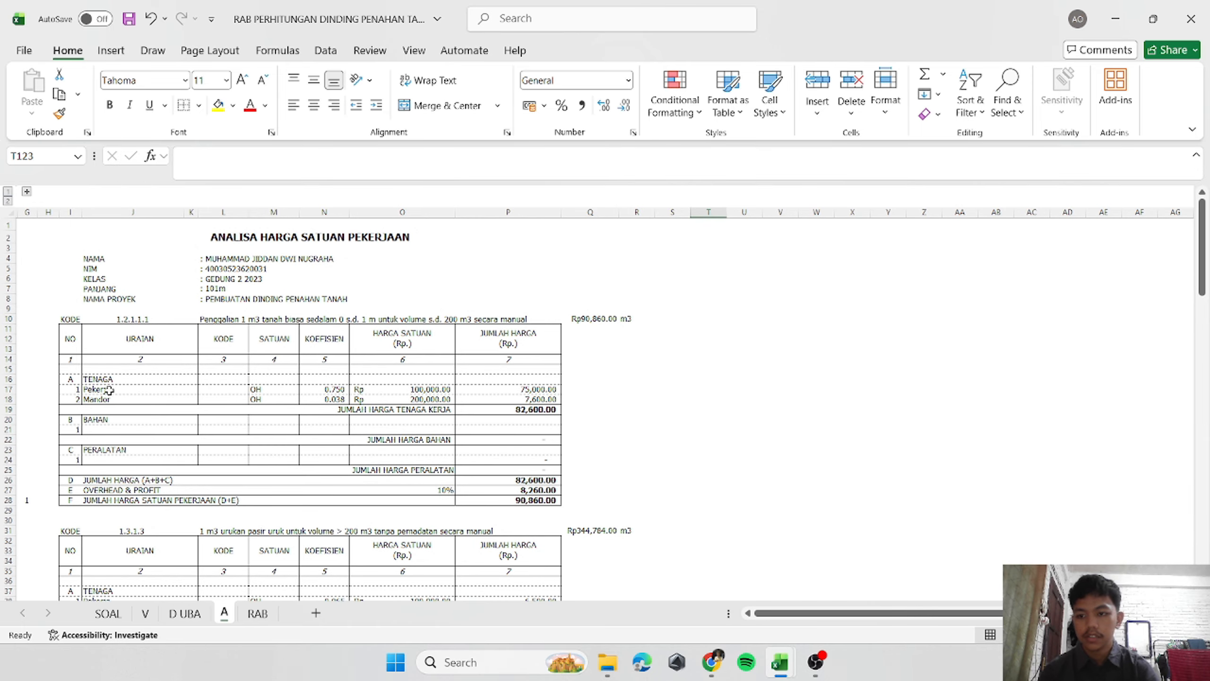
{"action": "left_click_drag", "start_coordinate": [108, 390], "coordinate": [111, 400]}
{"action": "key", "text": "ctrl+c"}
{"action": "scroll", "coordinate": [371, 434], "scroll_direction": "down", "scroll_amount": 20}
{"action": "scroll", "coordinate": [367, 444], "scroll_direction": "down", "scroll_amount": 16}
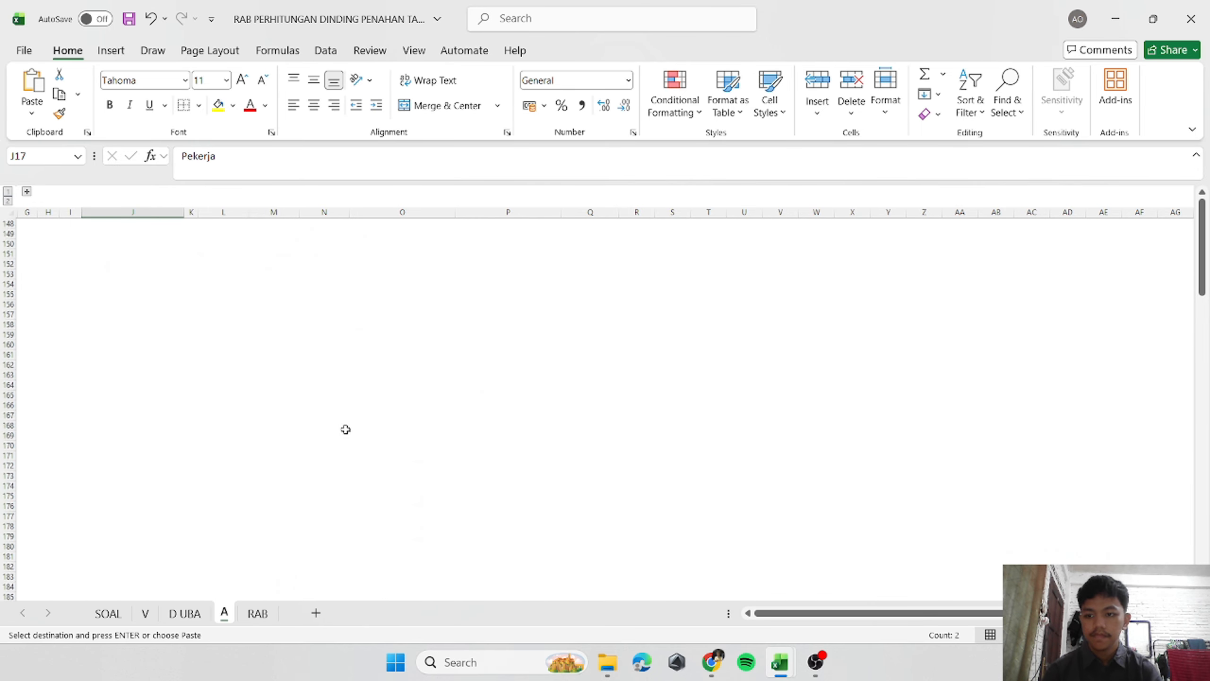
{"action": "left_click", "coordinate": [102, 344]}
{"action": "right_click", "coordinate": [102, 344]}
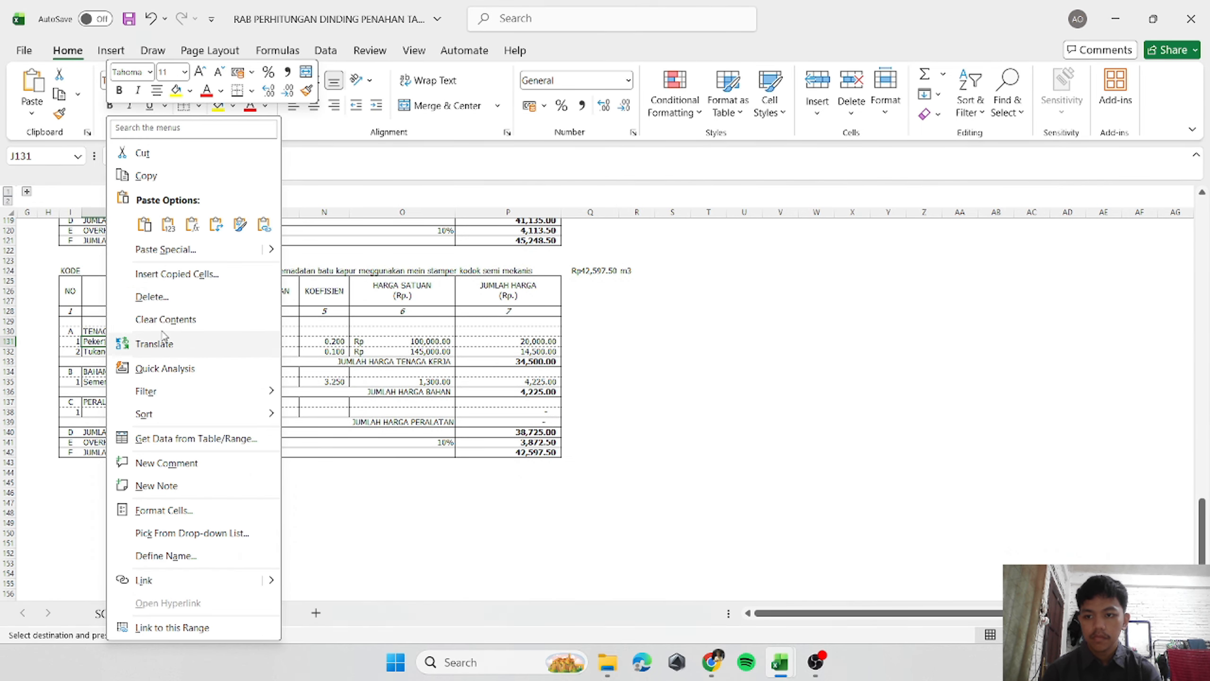
{"action": "left_click", "coordinate": [167, 223]}
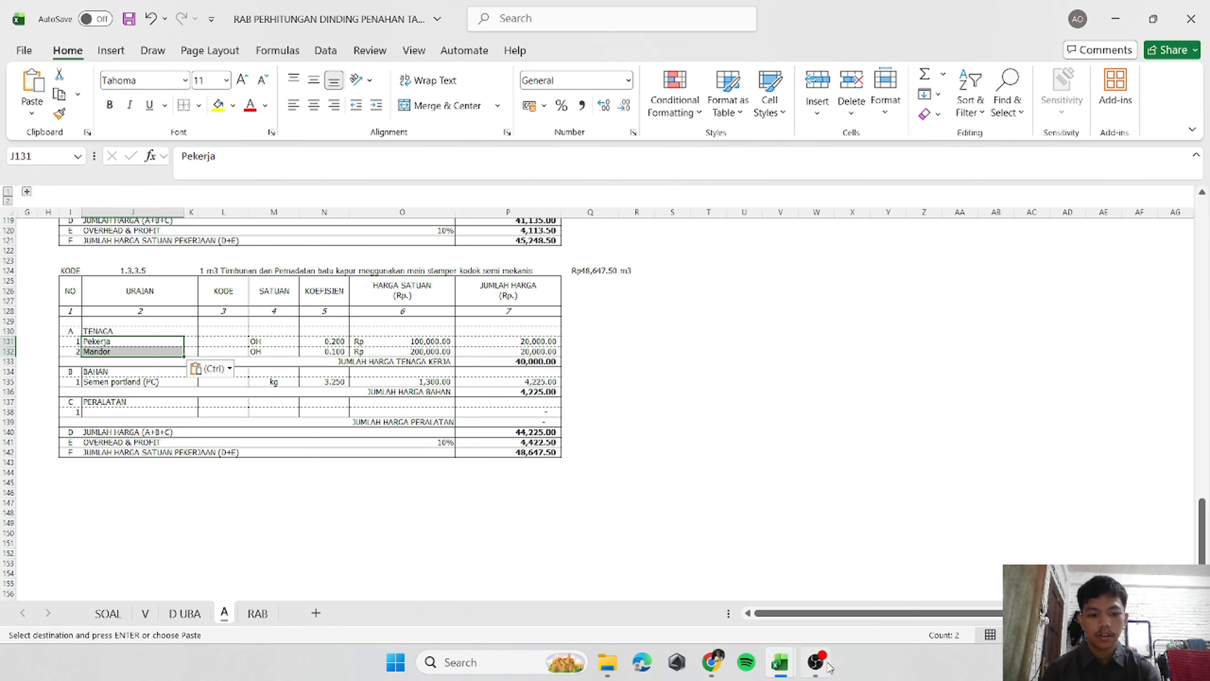
Copy the labour coefficients 0.300 and 0.015 from G203:G204 of the AHSP workbook and paste them as values into N131:N132 of the RAB workbook.
{"action": "mouse_move", "coordinate": [782, 662]}
{"action": "left_click", "coordinate": [829, 619]}
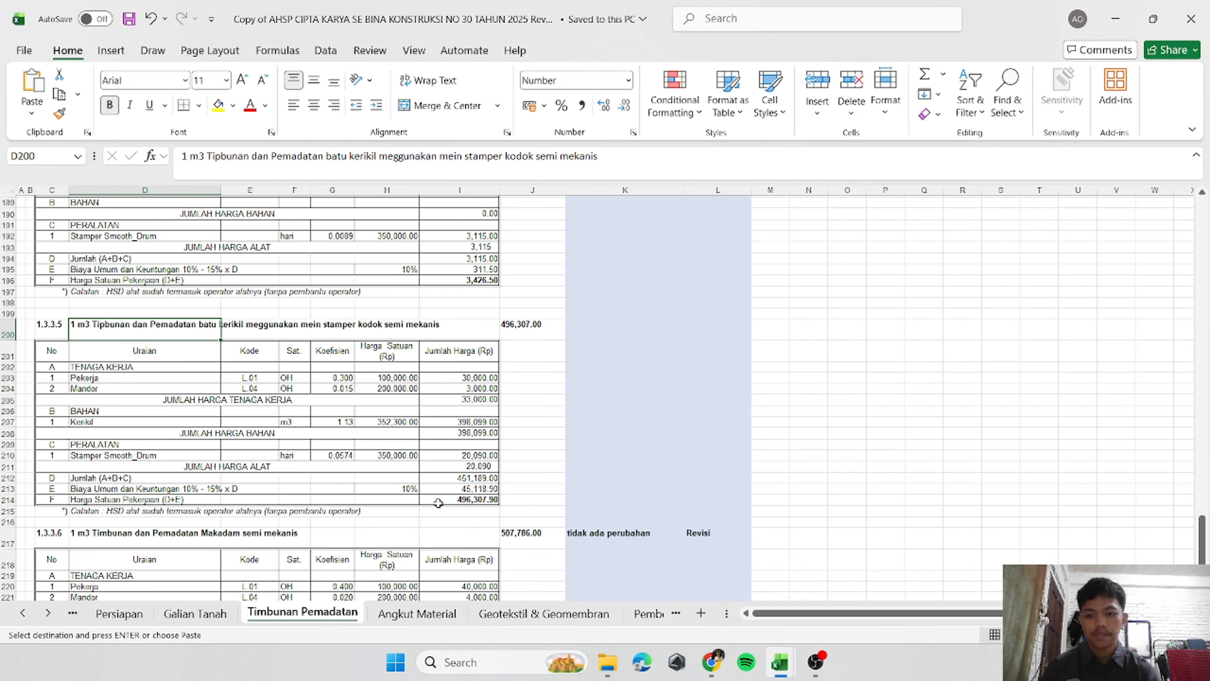
{"action": "left_click_drag", "start_coordinate": [338, 379], "coordinate": [339, 388]}
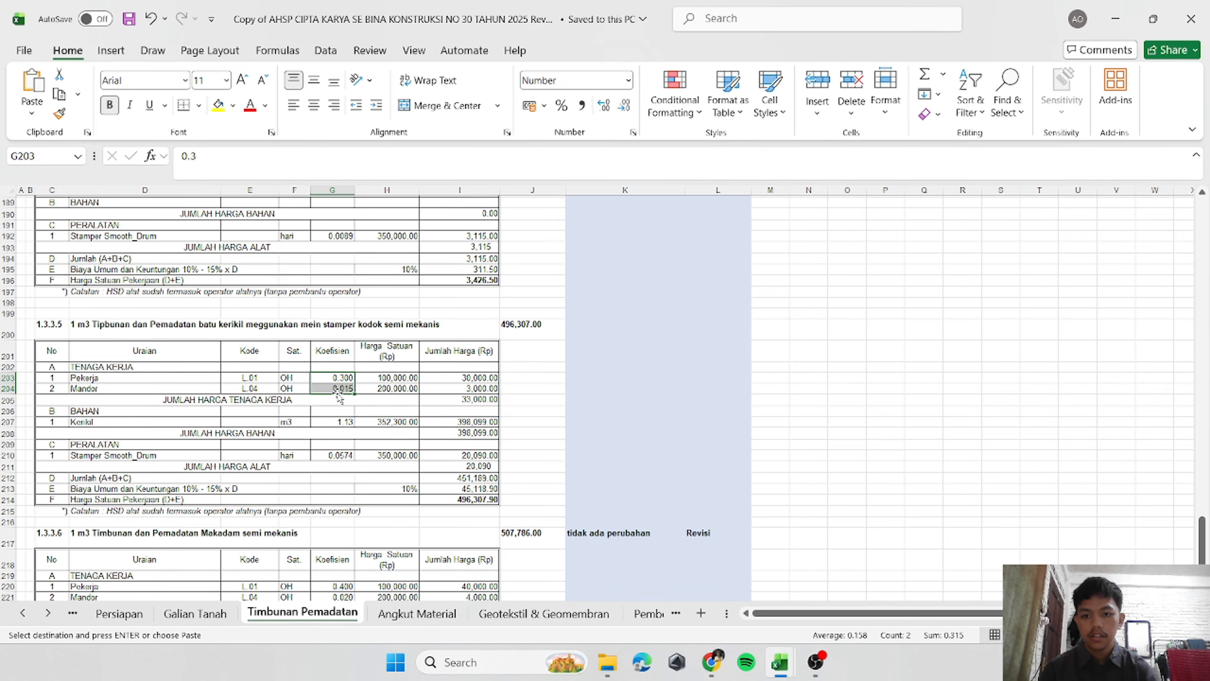
{"action": "key", "text": "ctrl+c"}
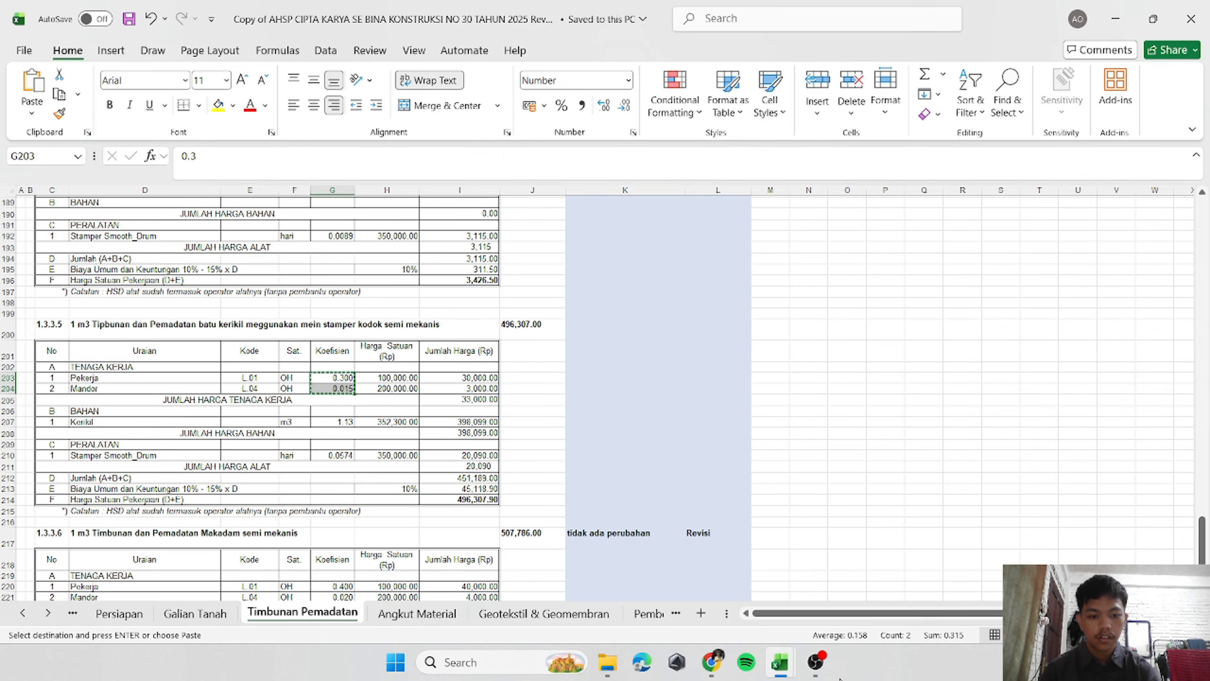
{"action": "mouse_move", "coordinate": [780, 663]}
{"action": "left_click", "coordinate": [710, 572]}
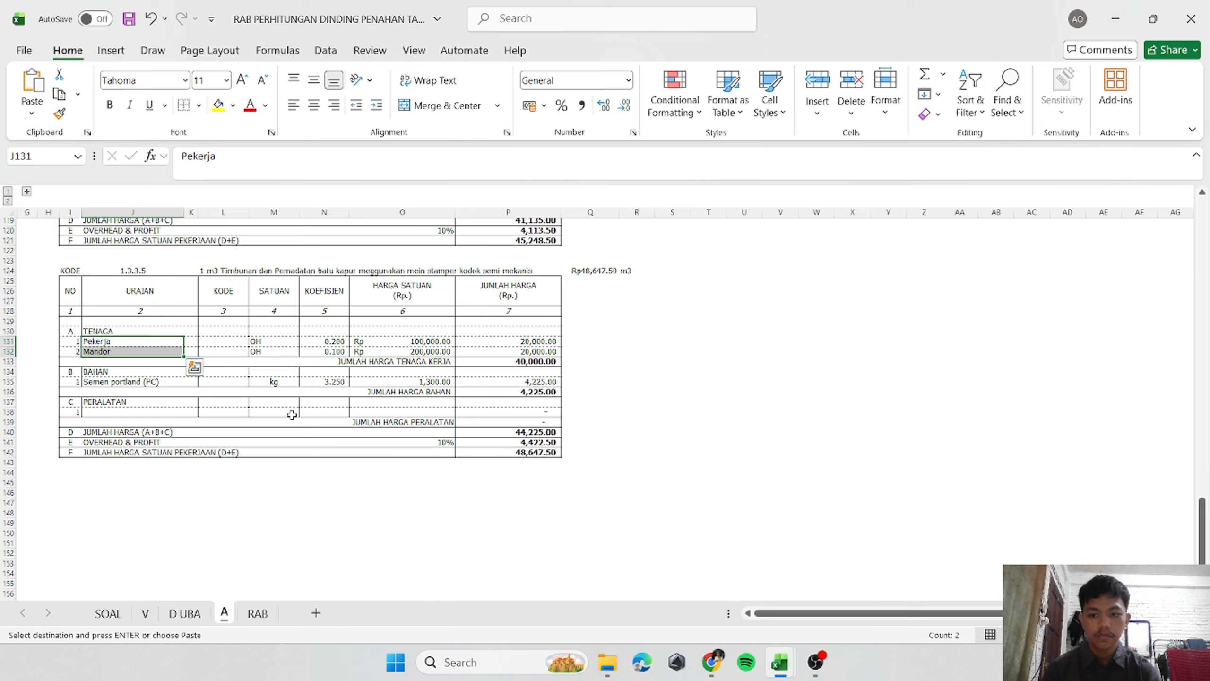
{"action": "left_click", "coordinate": [314, 344]}
{"action": "right_click", "coordinate": [326, 342]}
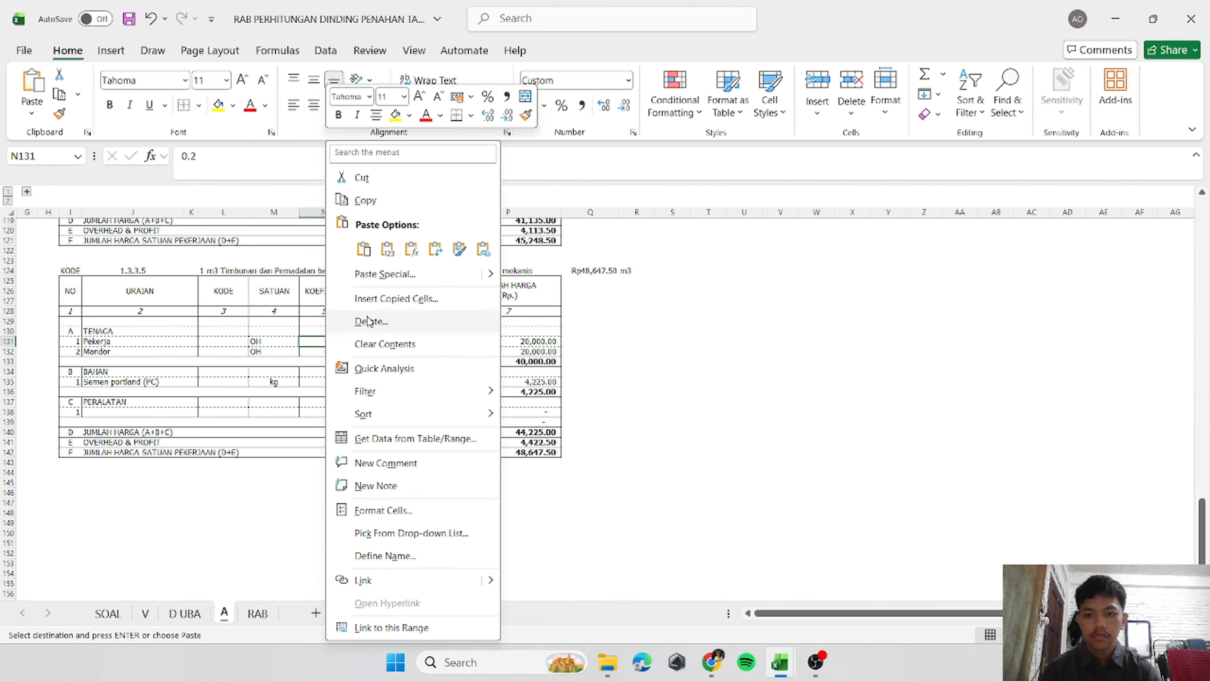
{"action": "left_click", "coordinate": [387, 248]}
{"action": "left_click", "coordinate": [381, 535]}
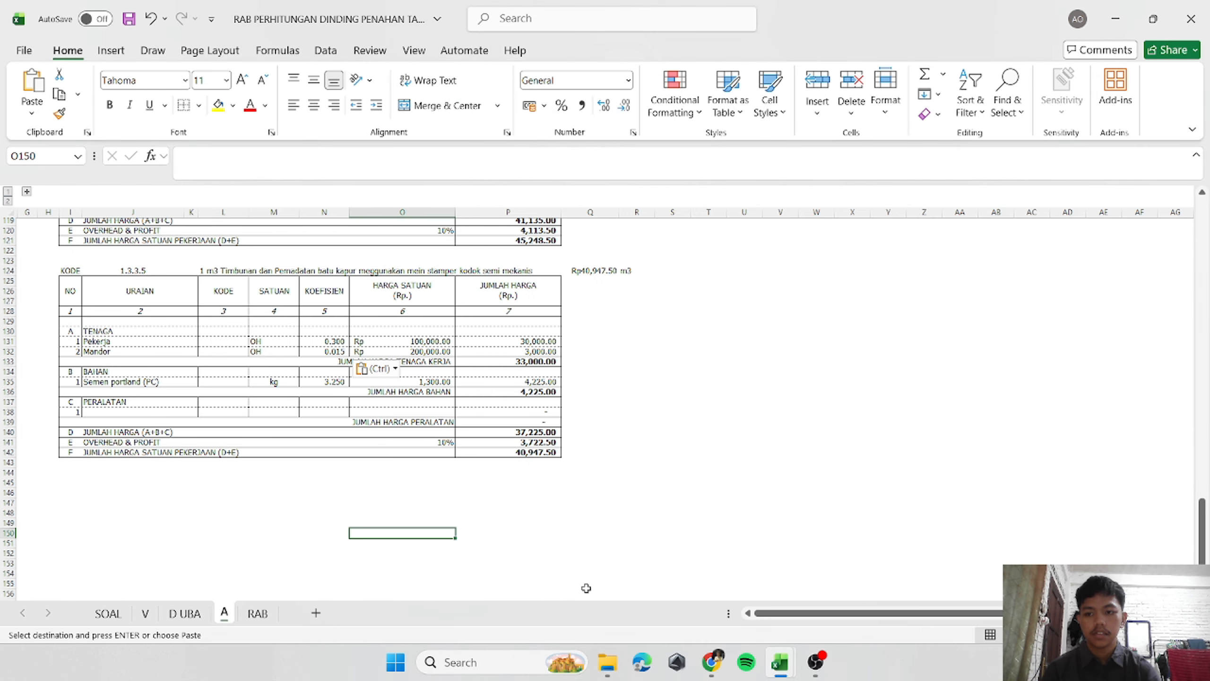
Switch to the AHSP workbook, review the compaction items above 1.3.3.5 on Timbunan Pemadatan, and select the 1.3.2.2 manual sirtu fill analysis, C127:J140.
{"action": "mouse_move", "coordinate": [790, 674]}
{"action": "left_click", "coordinate": [866, 590]}
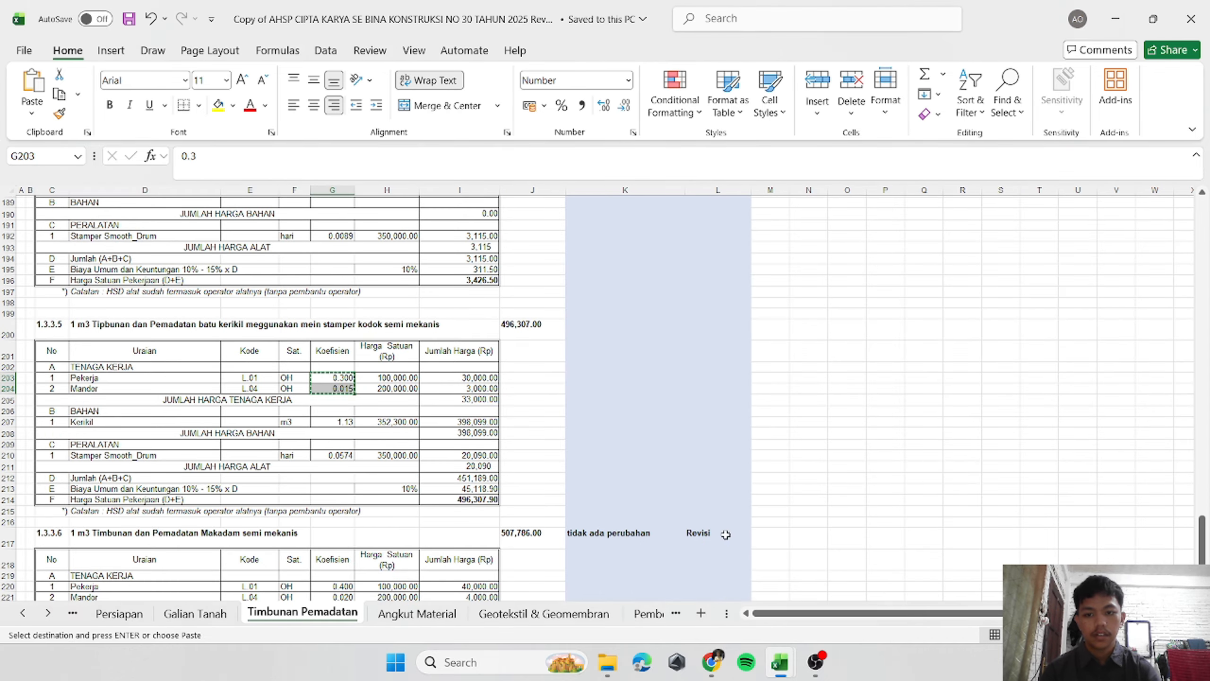
{"action": "key", "text": "Escape"}
{"action": "scroll", "coordinate": [744, 425], "scroll_direction": "up", "scroll_amount": 13}
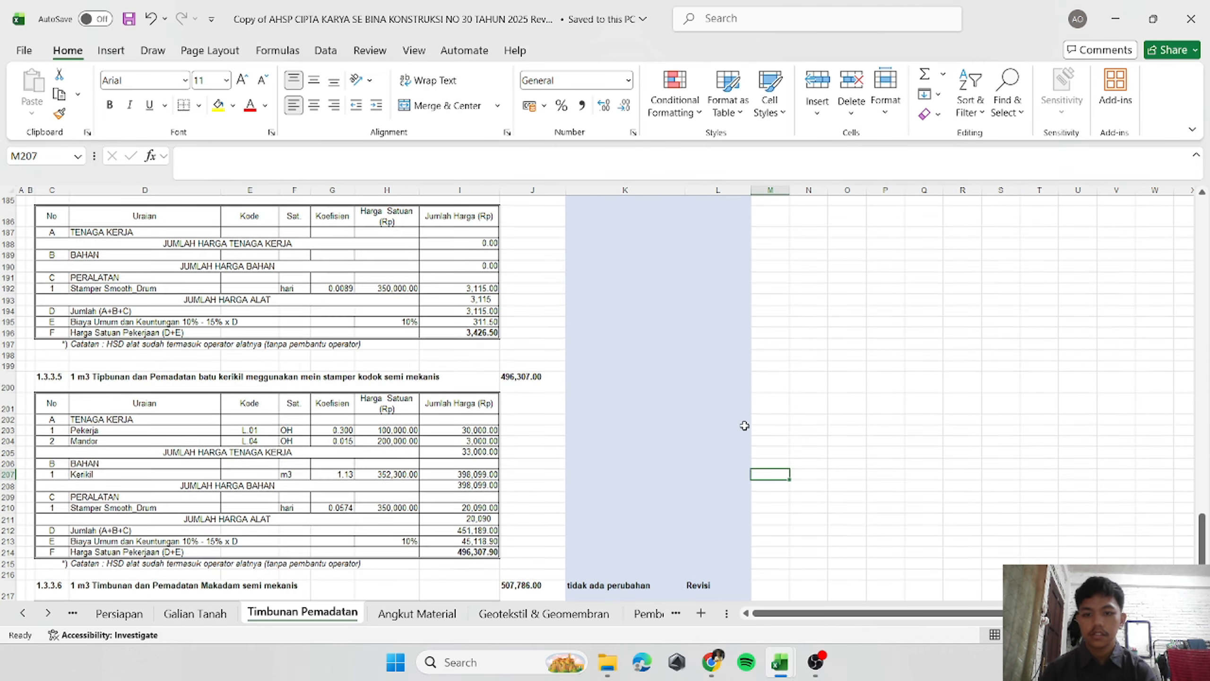
{"action": "scroll", "coordinate": [744, 425], "scroll_direction": "up", "scroll_amount": 7}
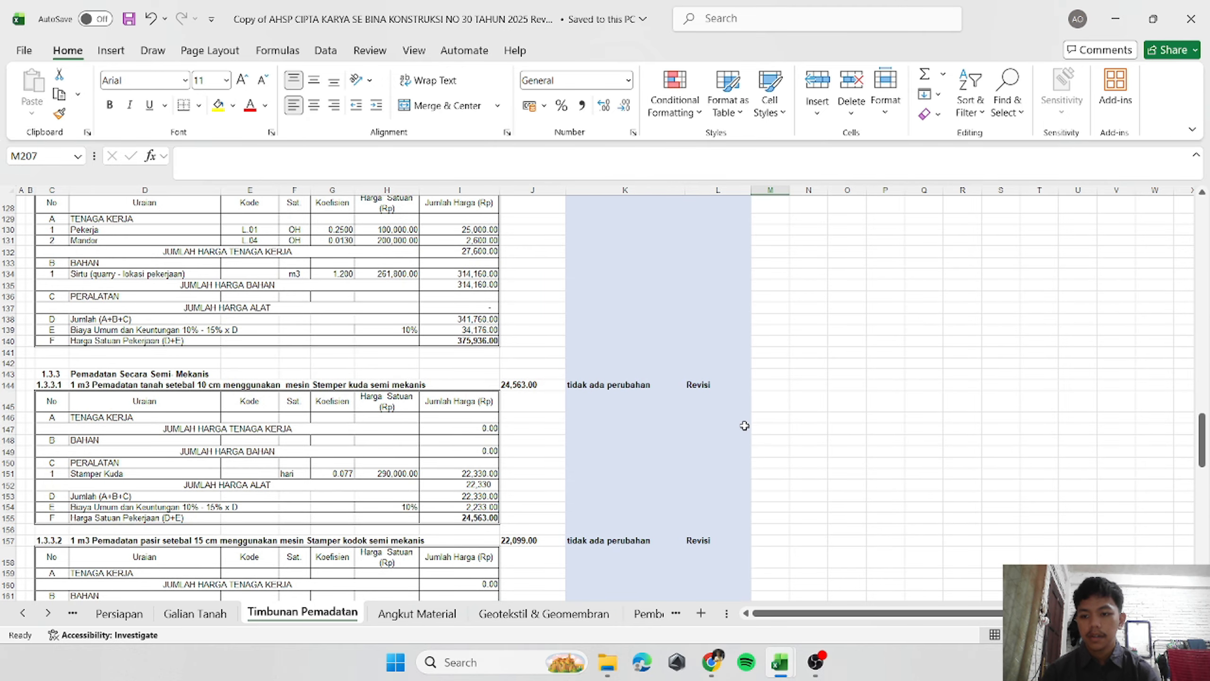
{"action": "scroll", "coordinate": [744, 424], "scroll_direction": "up", "scroll_amount": 5}
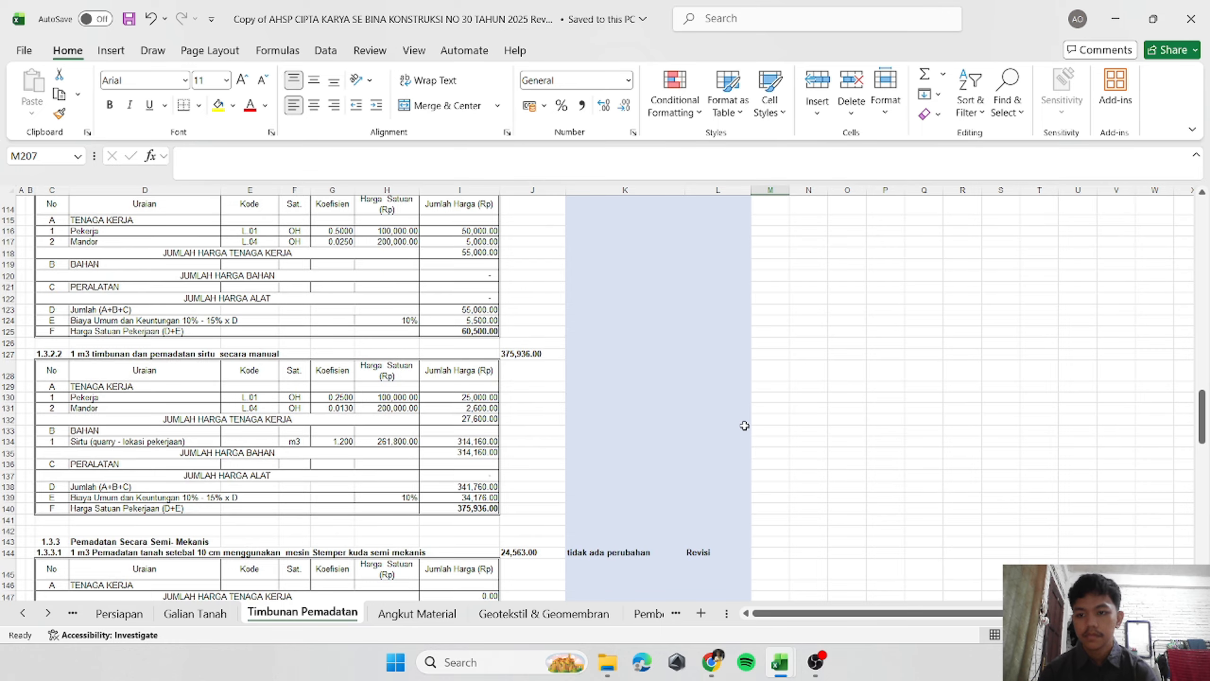
{"action": "scroll", "coordinate": [744, 424], "scroll_direction": "up", "scroll_amount": 3}
{"action": "scroll", "coordinate": [744, 424], "scroll_direction": "down", "scroll_amount": 2}
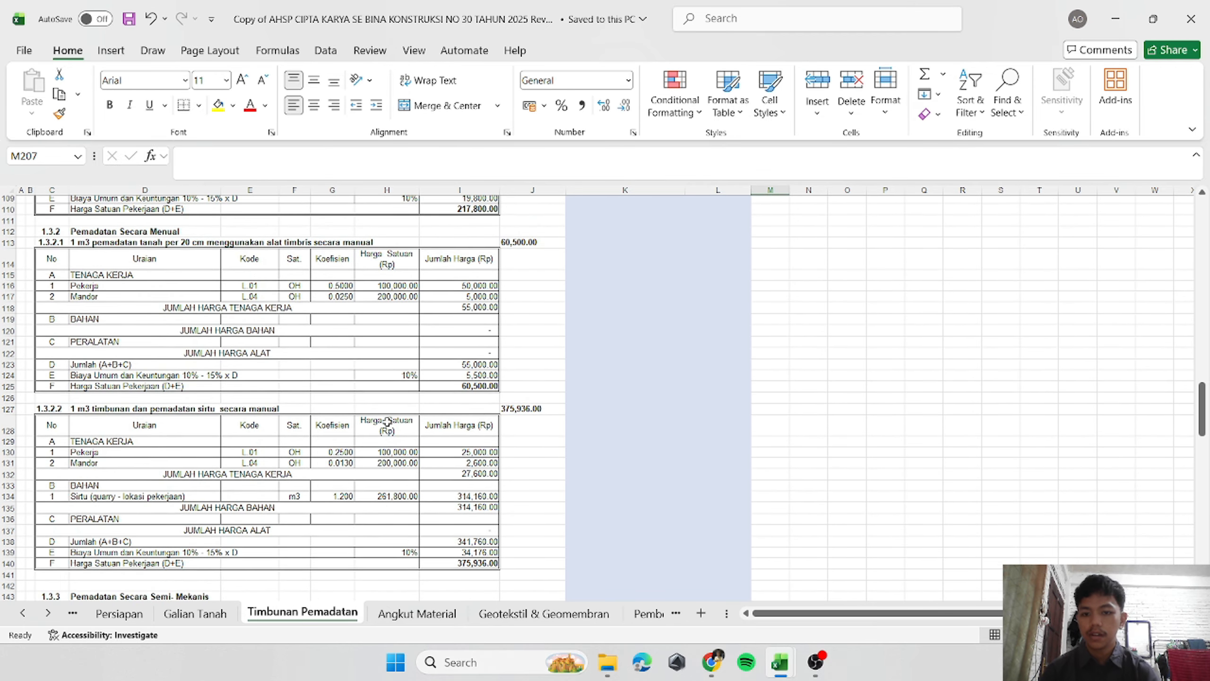
{"action": "scroll", "coordinate": [387, 423], "scroll_direction": "down", "scroll_amount": 1}
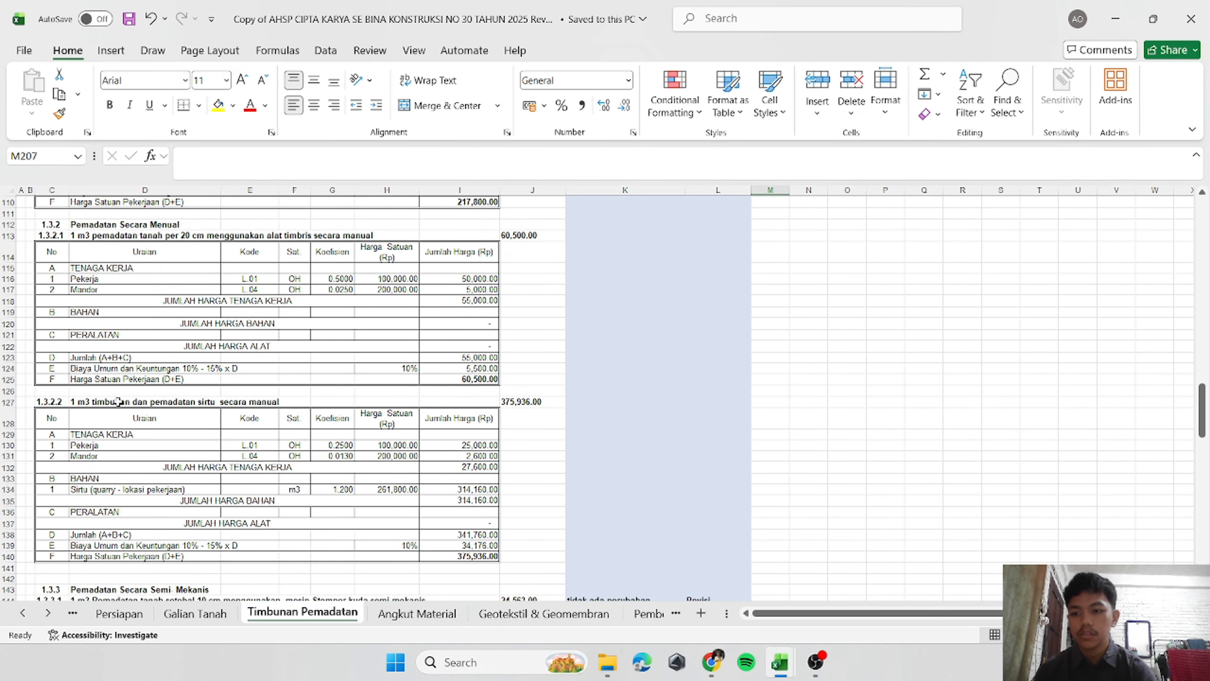
{"action": "left_click_drag", "start_coordinate": [43, 402], "coordinate": [531, 556]}
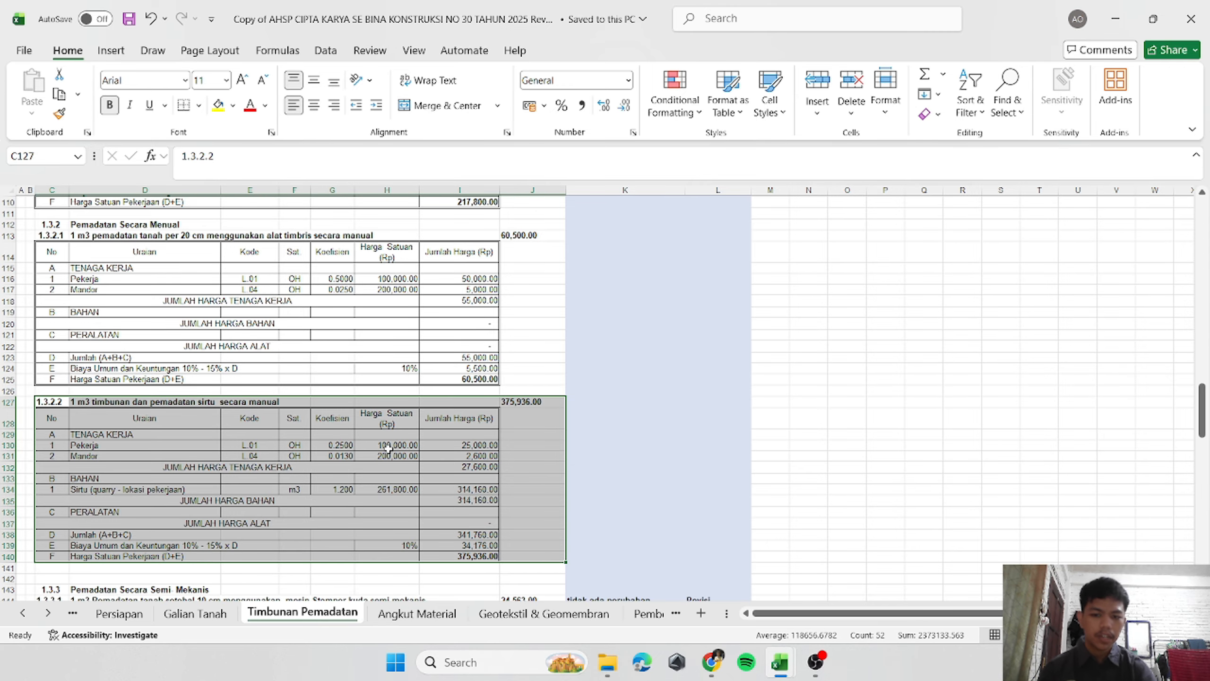
Copy the labour coefficients 0.2500 and 0.0130 from G130:G131 of the AHSP workbook and paste them as values into N131:N132 of the RAB workbook.
{"action": "left_click", "coordinate": [187, 442]}
{"action": "left_click_drag", "start_coordinate": [342, 445], "coordinate": [344, 456]}
{"action": "key", "text": "ctrl+c"}
{"action": "mouse_move", "coordinate": [784, 671]}
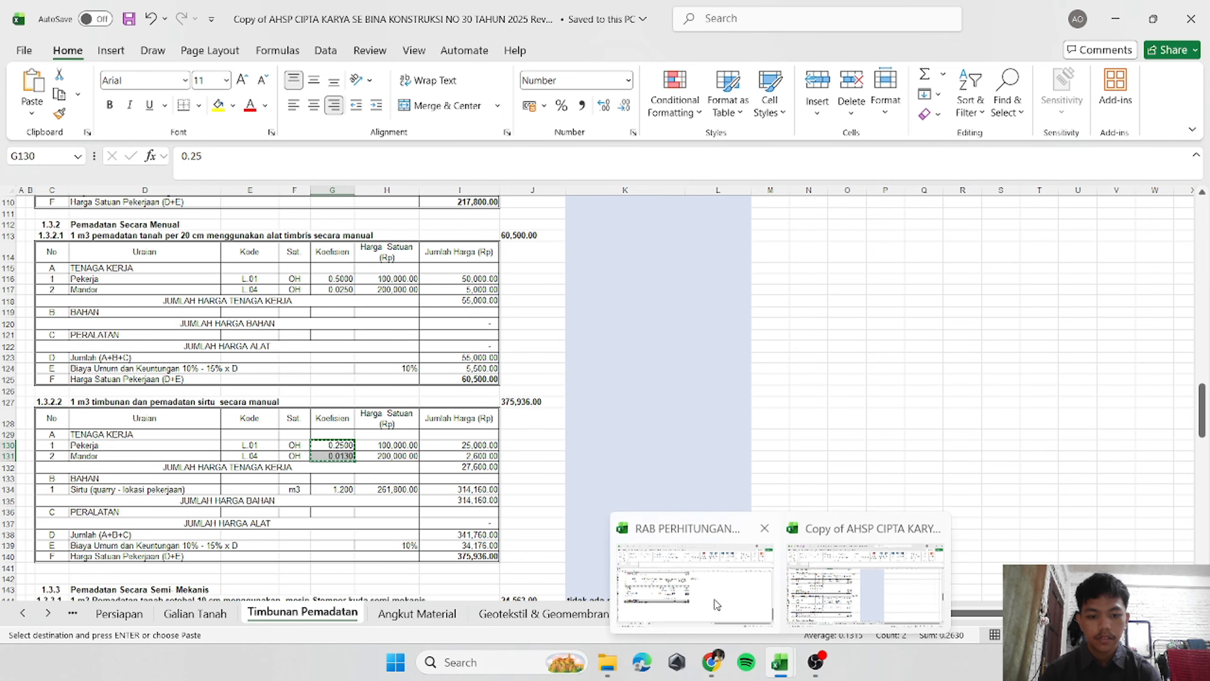
{"action": "left_click", "coordinate": [690, 586]}
{"action": "left_click_drag", "start_coordinate": [325, 343], "coordinate": [326, 352]}
{"action": "right_click", "coordinate": [325, 353]}
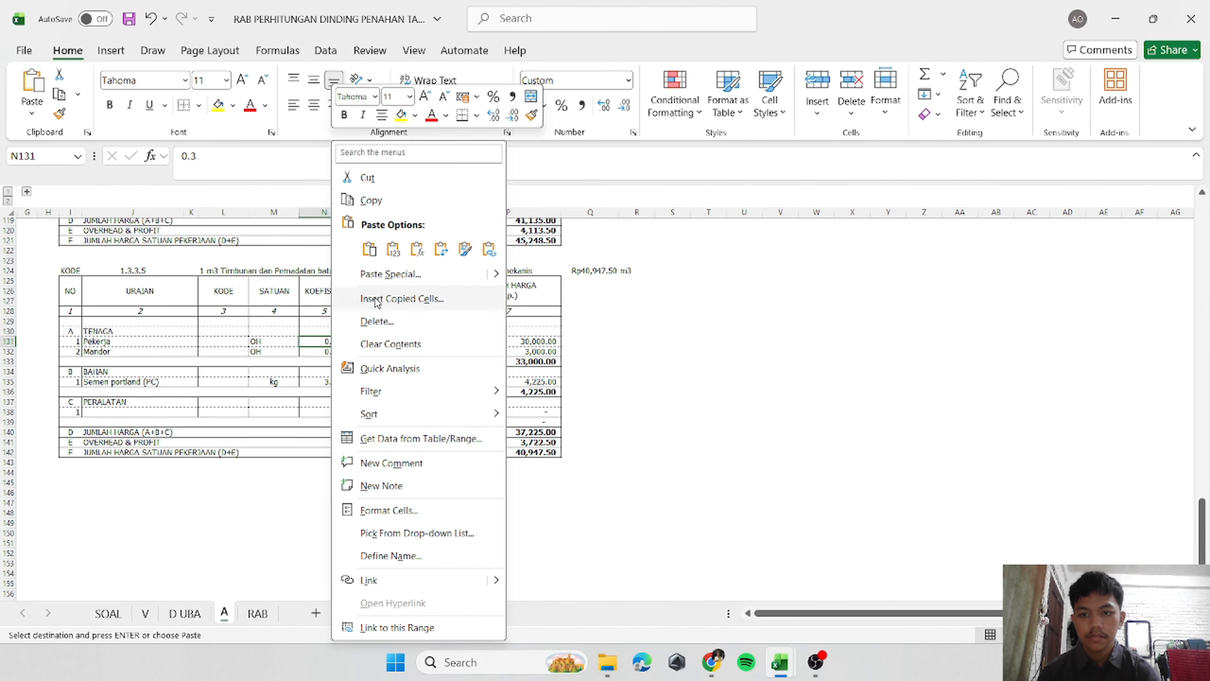
{"action": "left_click", "coordinate": [391, 250]}
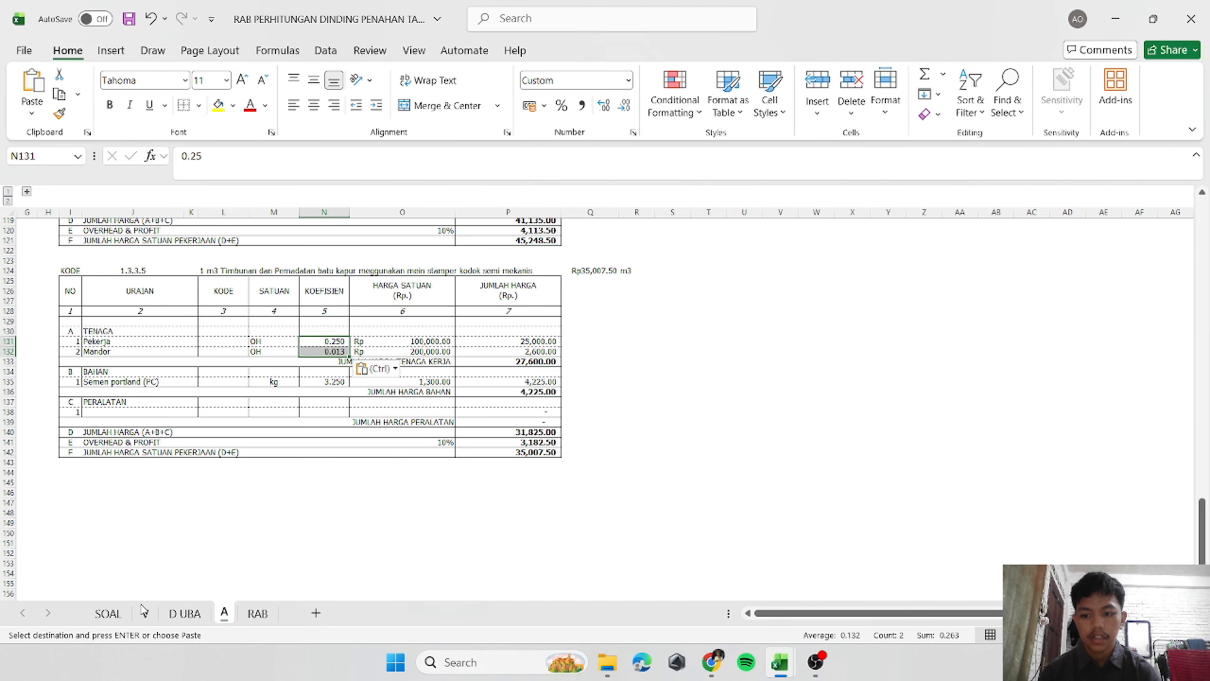
Copy the Batu kapur label from C23 of the D UBA sheet and paste it as a value into J135 of sheet A.
{"action": "left_click", "coordinate": [168, 616]}
{"action": "left_click", "coordinate": [102, 485]}
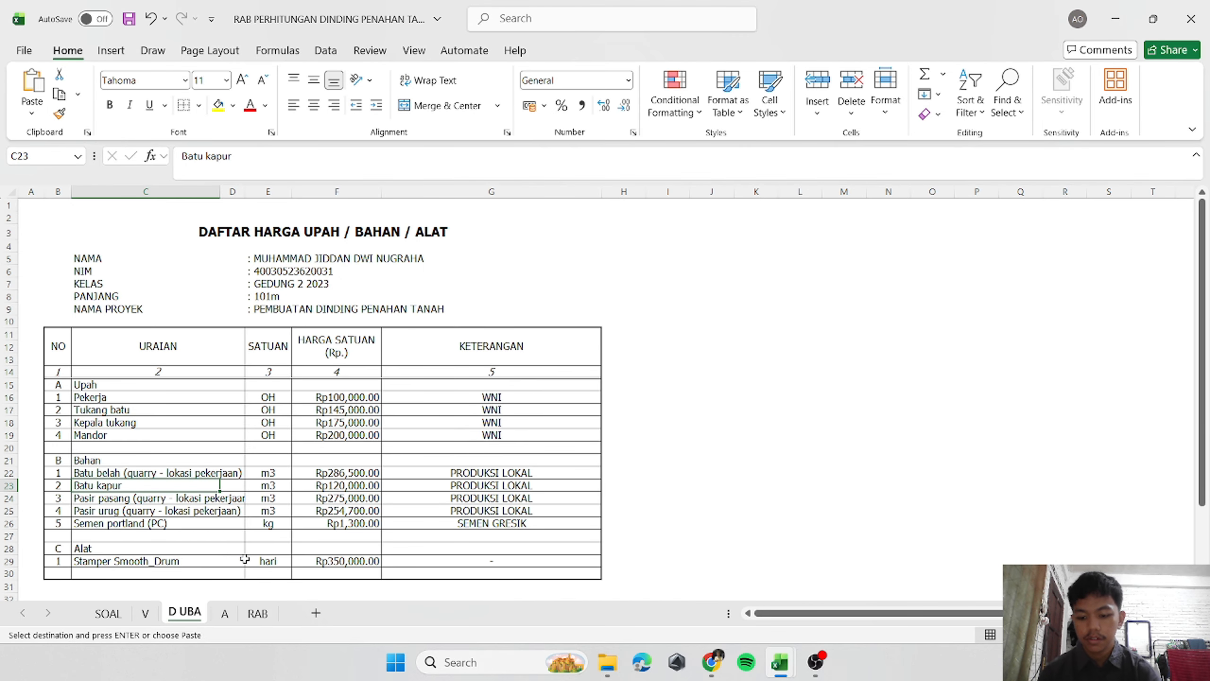
{"action": "left_click", "coordinate": [224, 613]}
{"action": "left_click", "coordinate": [92, 382]}
{"action": "right_click", "coordinate": [92, 383]}
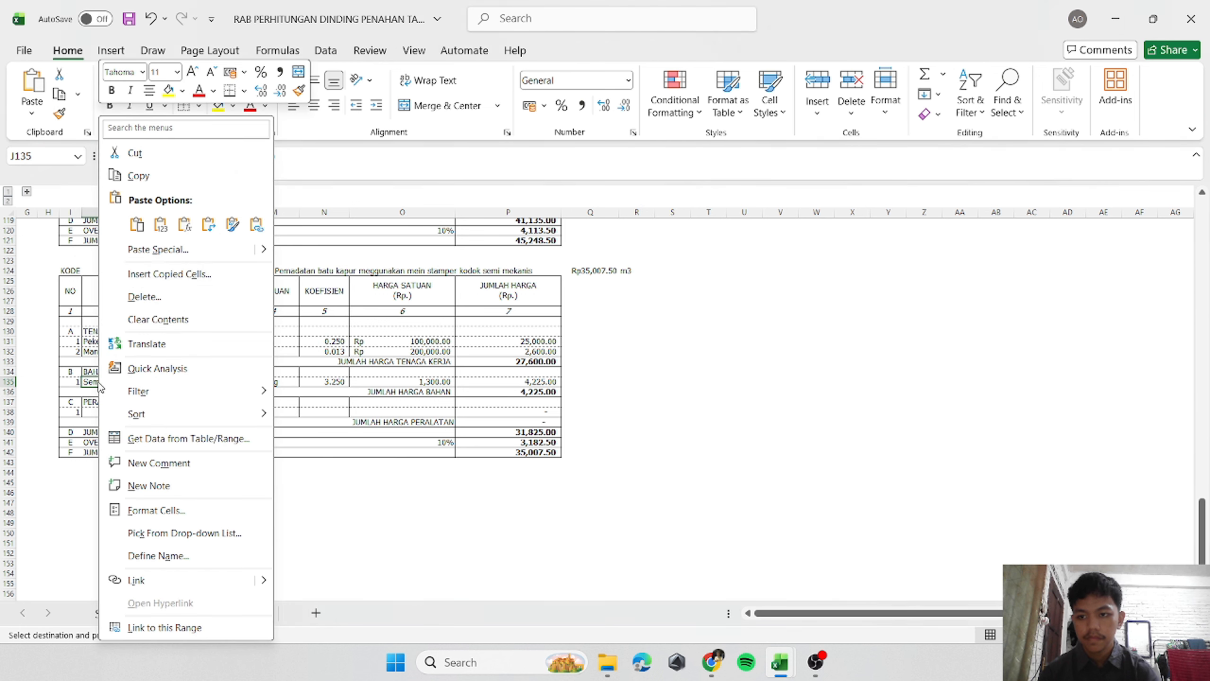
{"action": "left_click", "coordinate": [159, 228]}
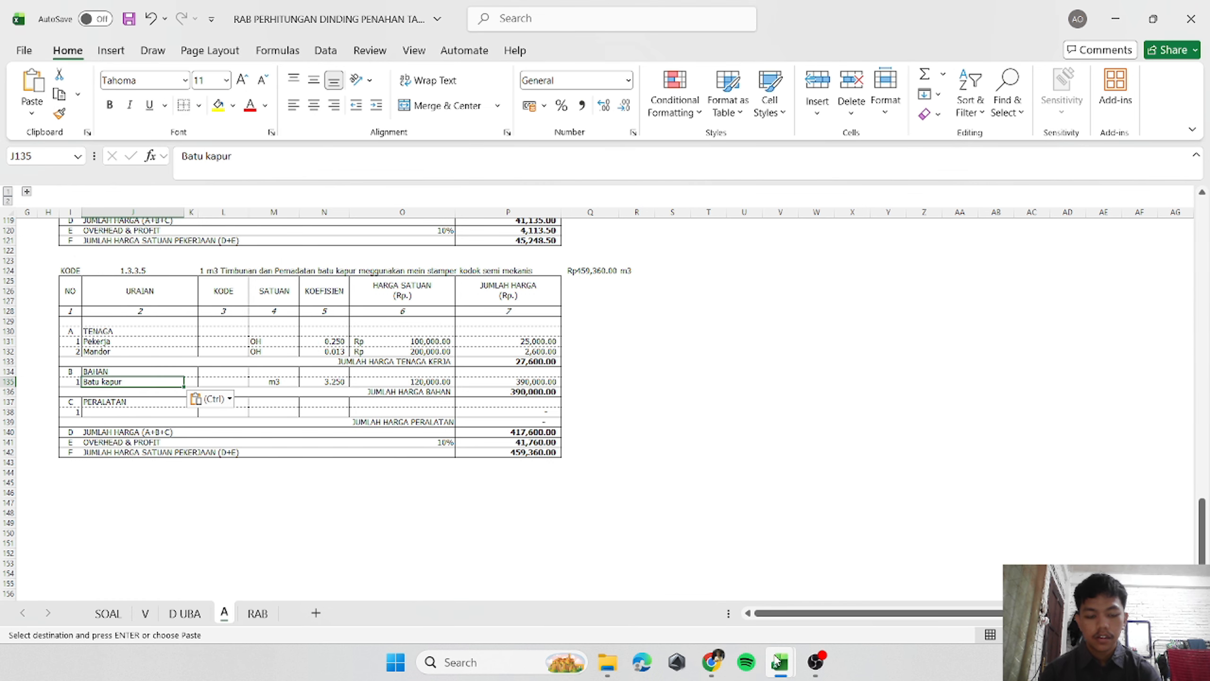
Copy the material coefficient 1.200 from G134 of the AHSP workbook and paste it as a value into N135 of the RAB workbook.
{"action": "mouse_move", "coordinate": [776, 660]}
{"action": "left_click", "coordinate": [867, 577]}
{"action": "left_click", "coordinate": [341, 487]}
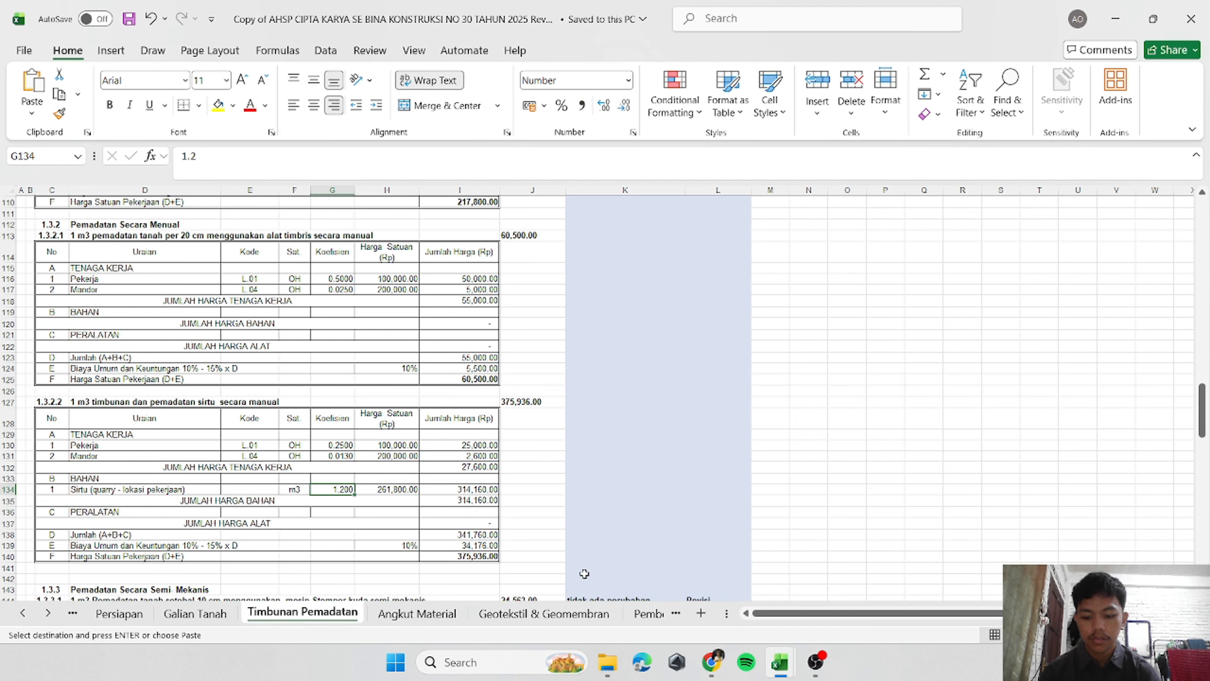
{"action": "key", "text": "ctrl+c"}
{"action": "left_click", "coordinate": [690, 577]}
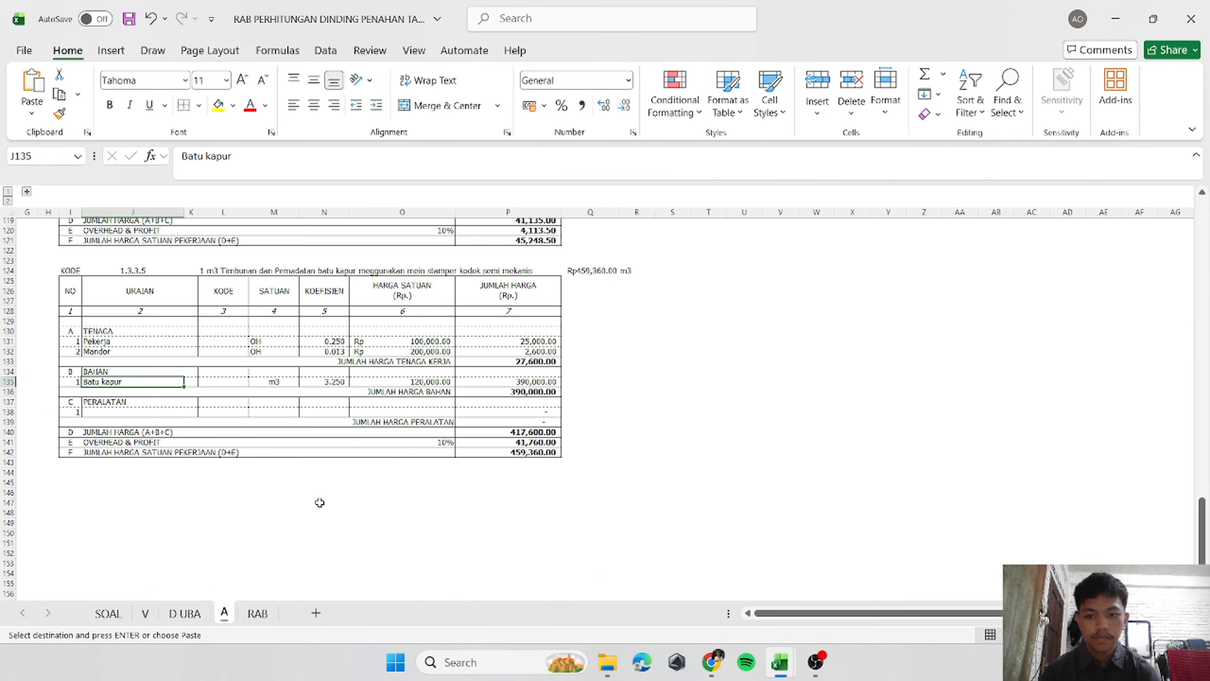
{"action": "left_click", "coordinate": [319, 384]}
{"action": "right_click", "coordinate": [319, 383]}
{"action": "left_click", "coordinate": [392, 243]}
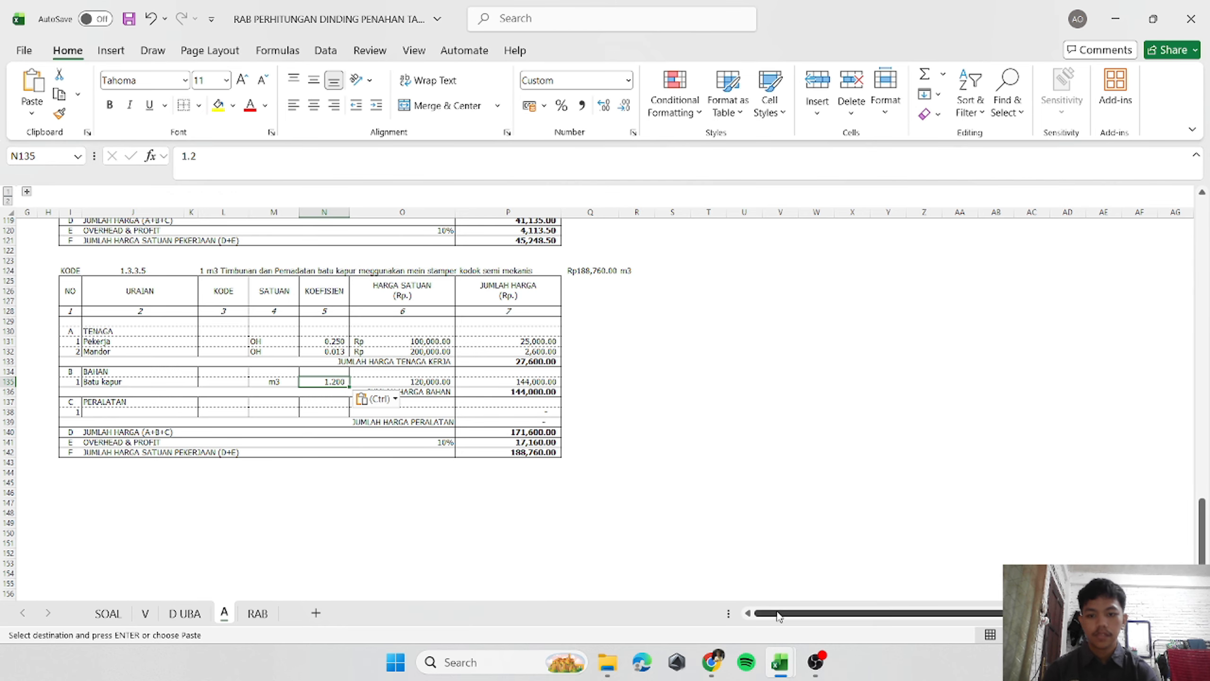
Copy the code 1.3.2.2 and its description from C127:D127 of the AHSP workbook and paste them as values at J124 of the RAB workbook.
{"action": "mouse_move", "coordinate": [780, 662]}
{"action": "left_click", "coordinate": [866, 576]}
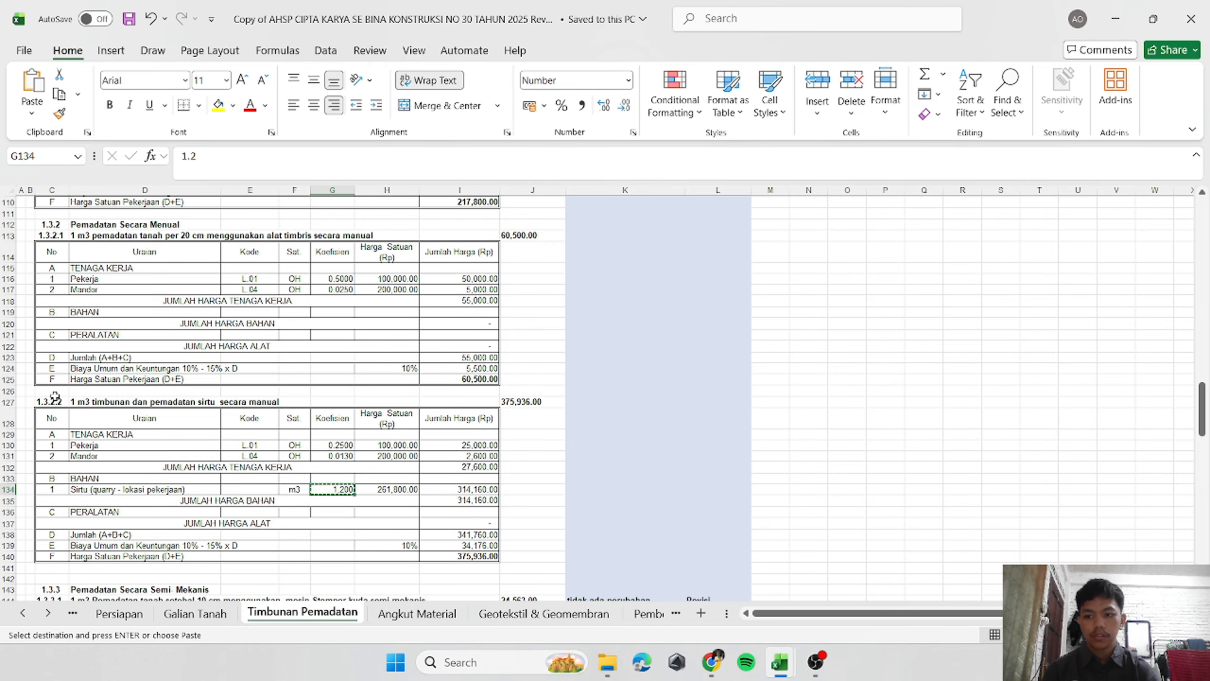
{"action": "left_click_drag", "start_coordinate": [55, 396], "coordinate": [143, 401]}
{"action": "key", "text": "ctrl+c"}
{"action": "mouse_move", "coordinate": [777, 675]}
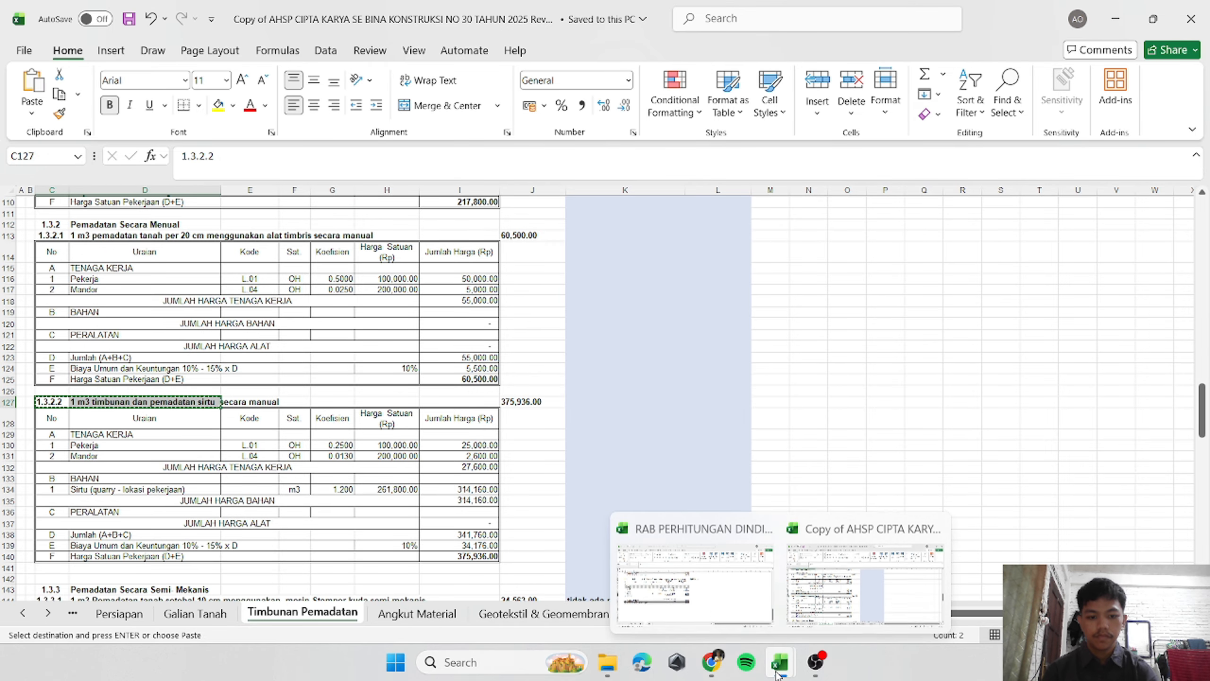
{"action": "left_click", "coordinate": [695, 582]}
{"action": "left_click", "coordinate": [128, 270]}
{"action": "right_click", "coordinate": [135, 270]}
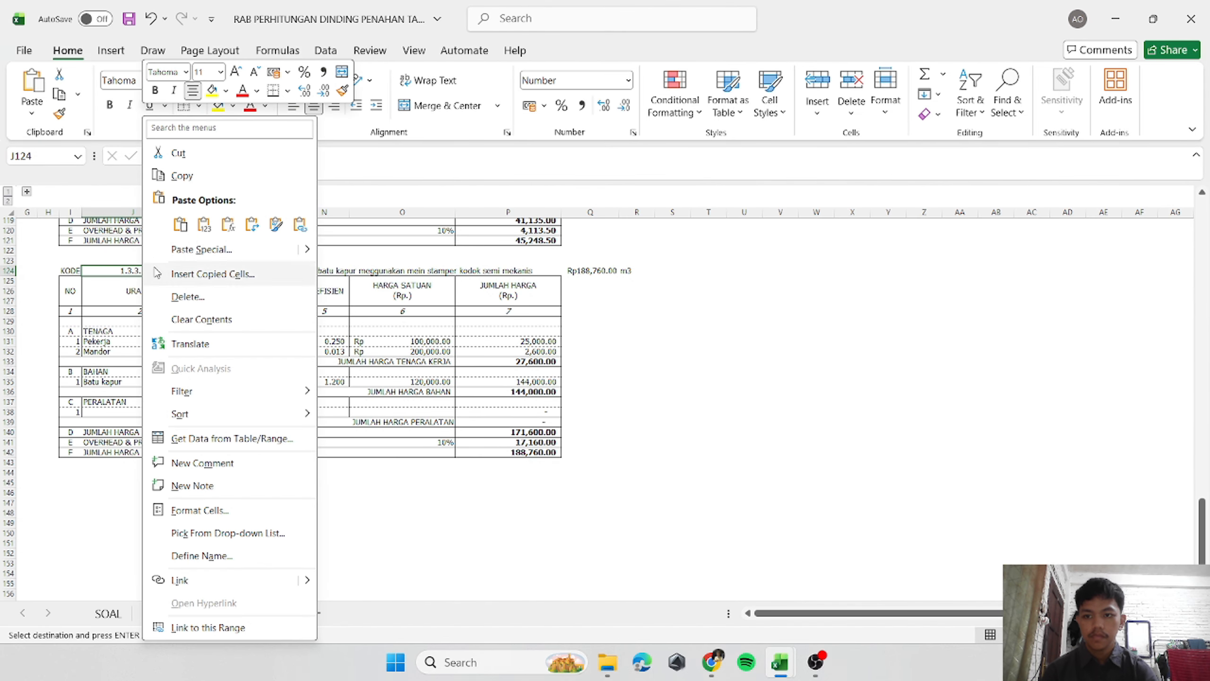
{"action": "left_click", "coordinate": [203, 226]}
Move the pasted sirtu fill description from K124 to L124, replacing the old table title.
{"action": "key", "text": "Right"}
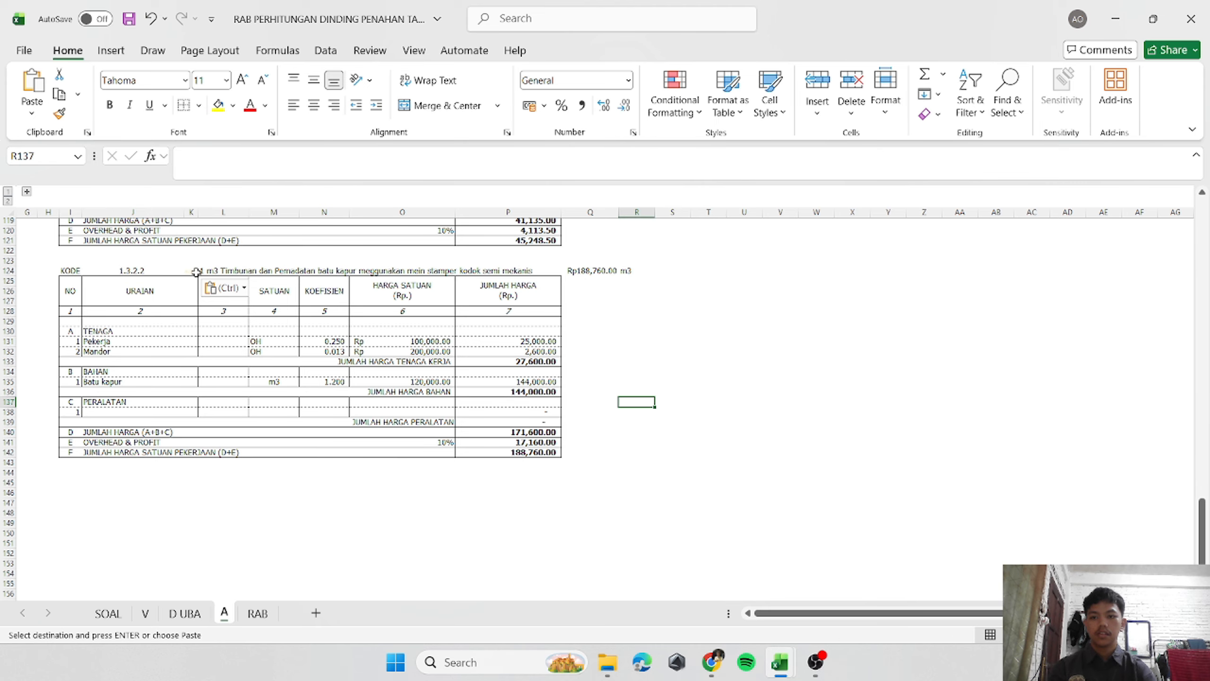
{"action": "key", "text": "Delete"}
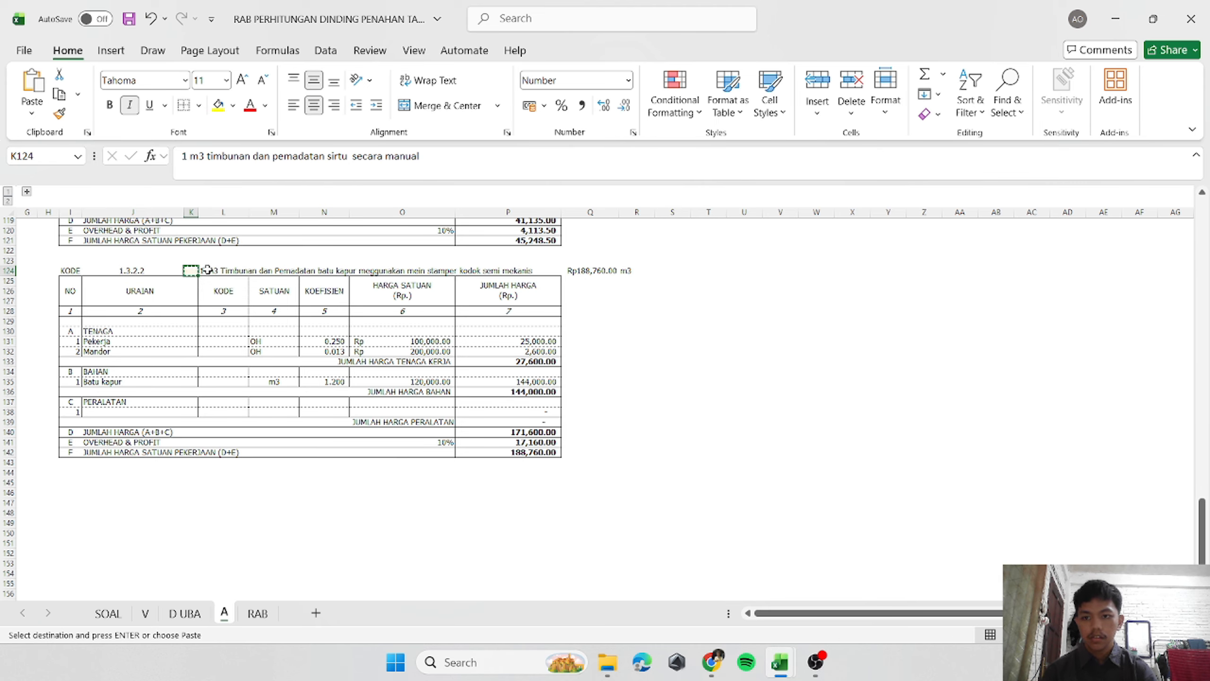
{"action": "left_click", "coordinate": [208, 270]}
{"action": "key", "text": "ctrl+v"}
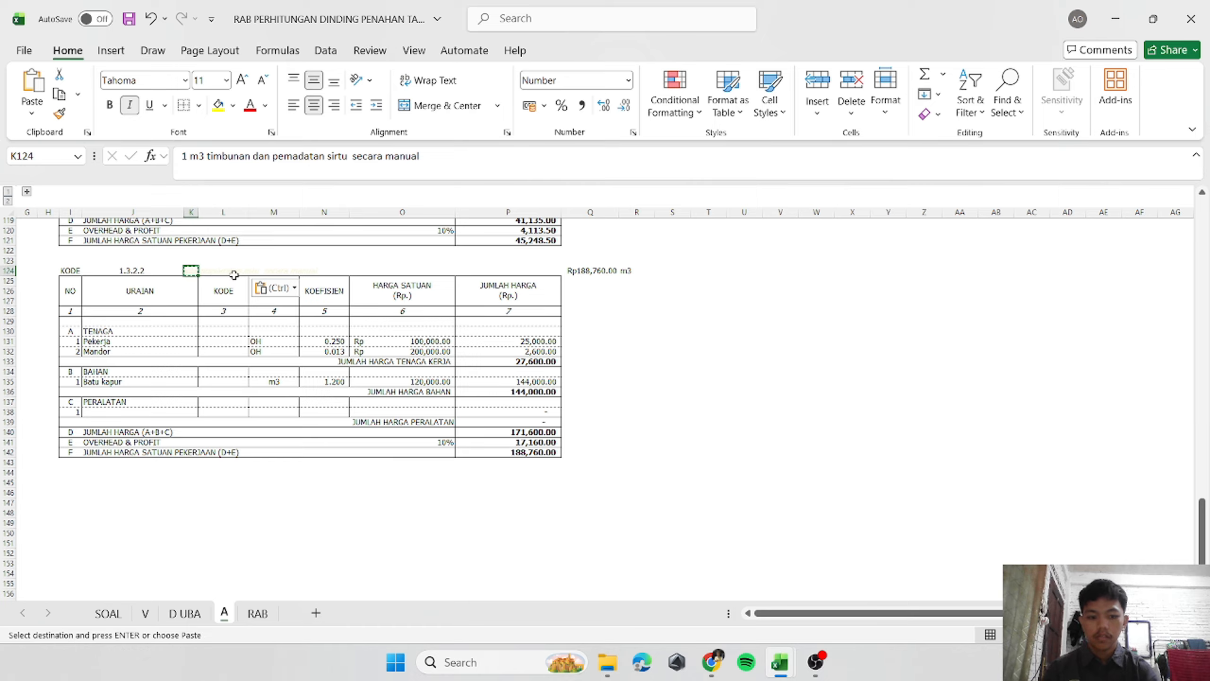
{"action": "key", "text": "Escape"}
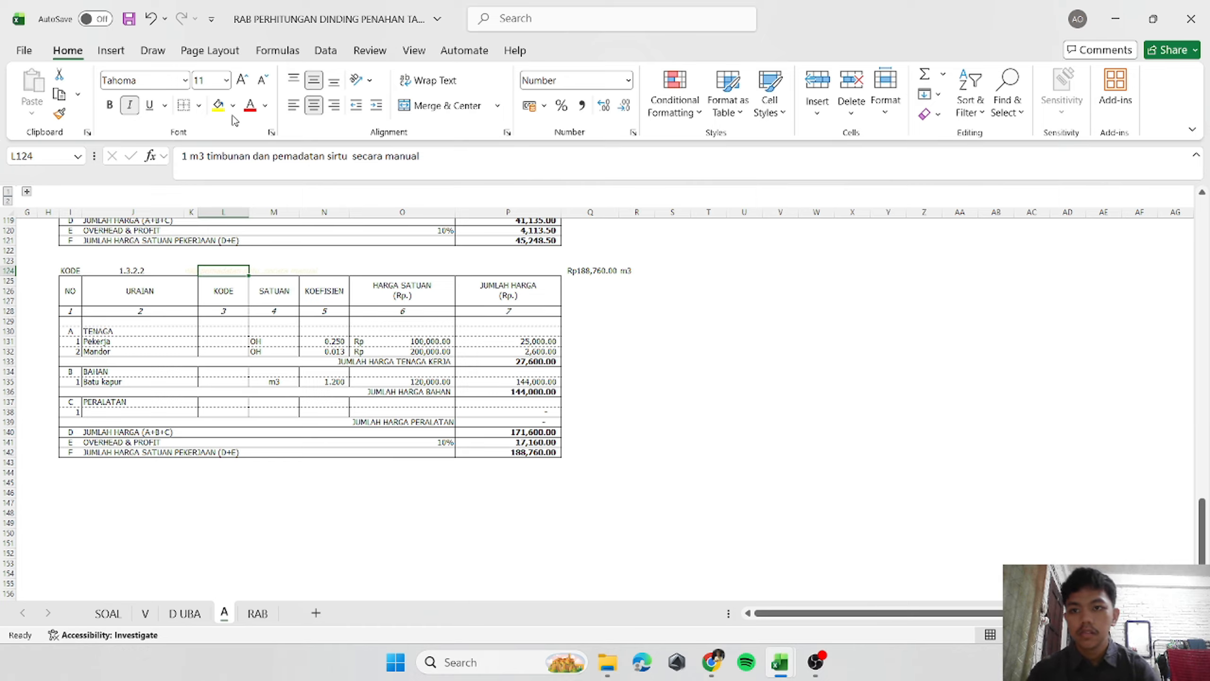
Format the L124 description with black font colour, left alignment and no italics.
{"action": "left_click", "coordinate": [264, 105]}
{"action": "left_click", "coordinate": [271, 159]}
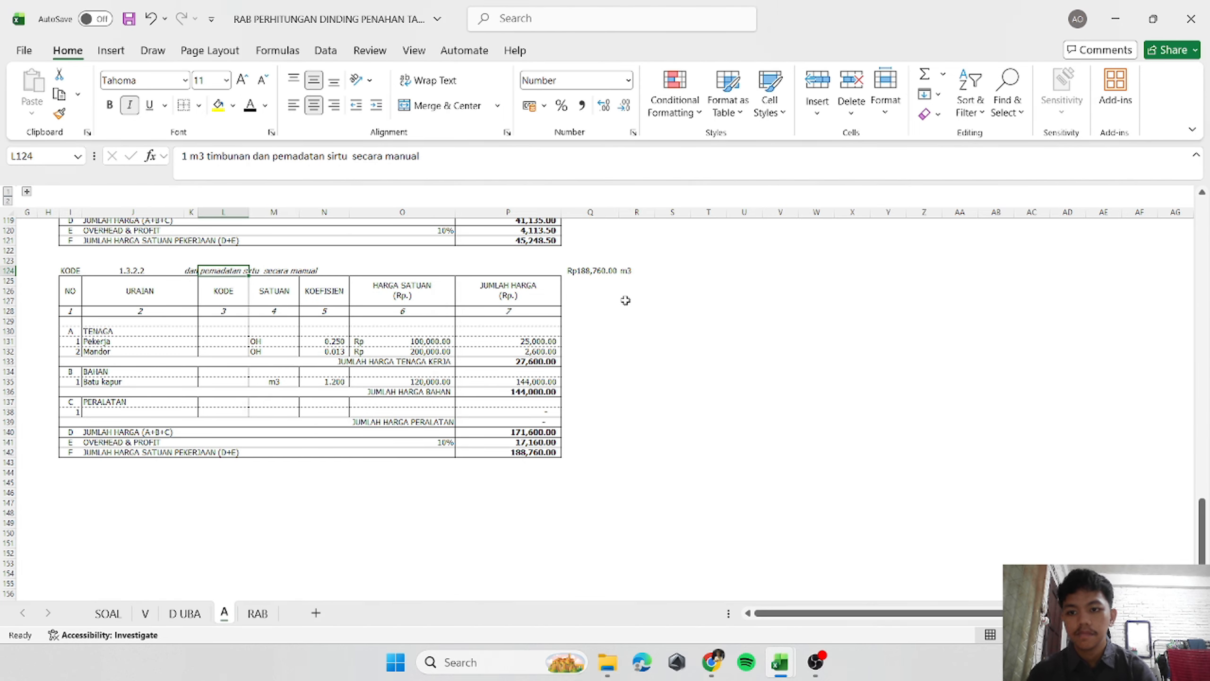
{"action": "left_click", "coordinate": [293, 106]}
{"action": "left_click", "coordinate": [129, 104]}
{"action": "left_click", "coordinate": [707, 371]}
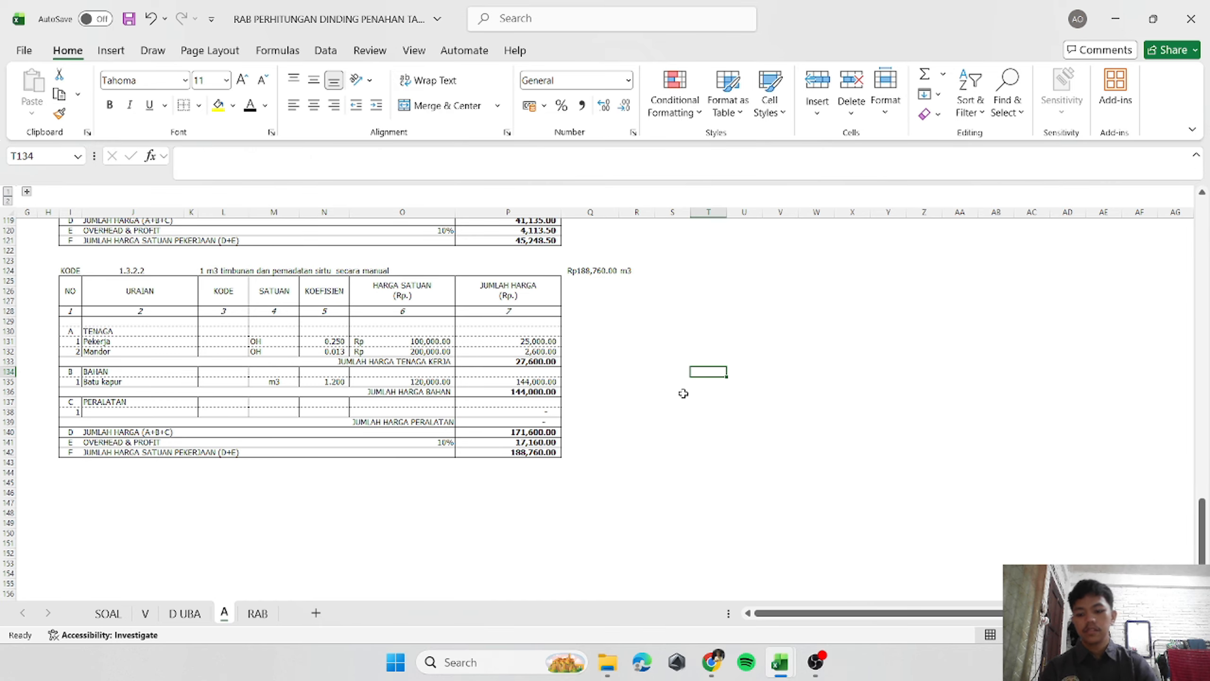
Replace "sirtu" with "limestone" in the L124 description and save the workbook.
{"action": "left_click", "coordinate": [221, 269]}
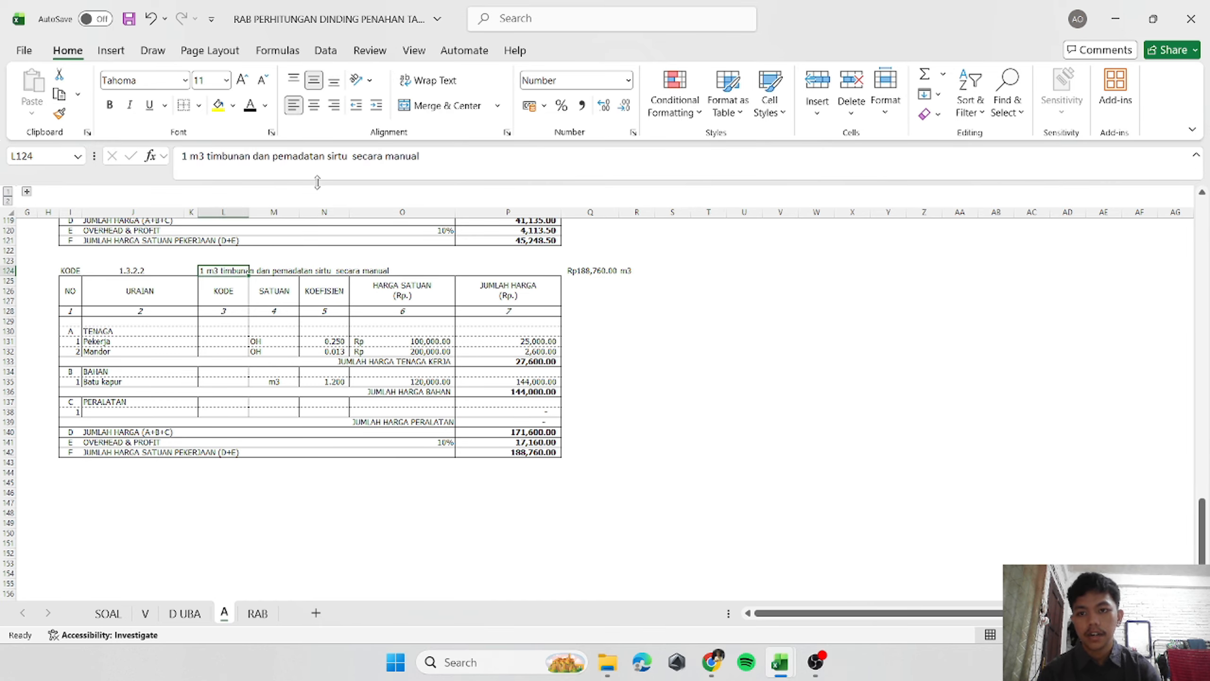
{"action": "left_click", "coordinate": [346, 155]}
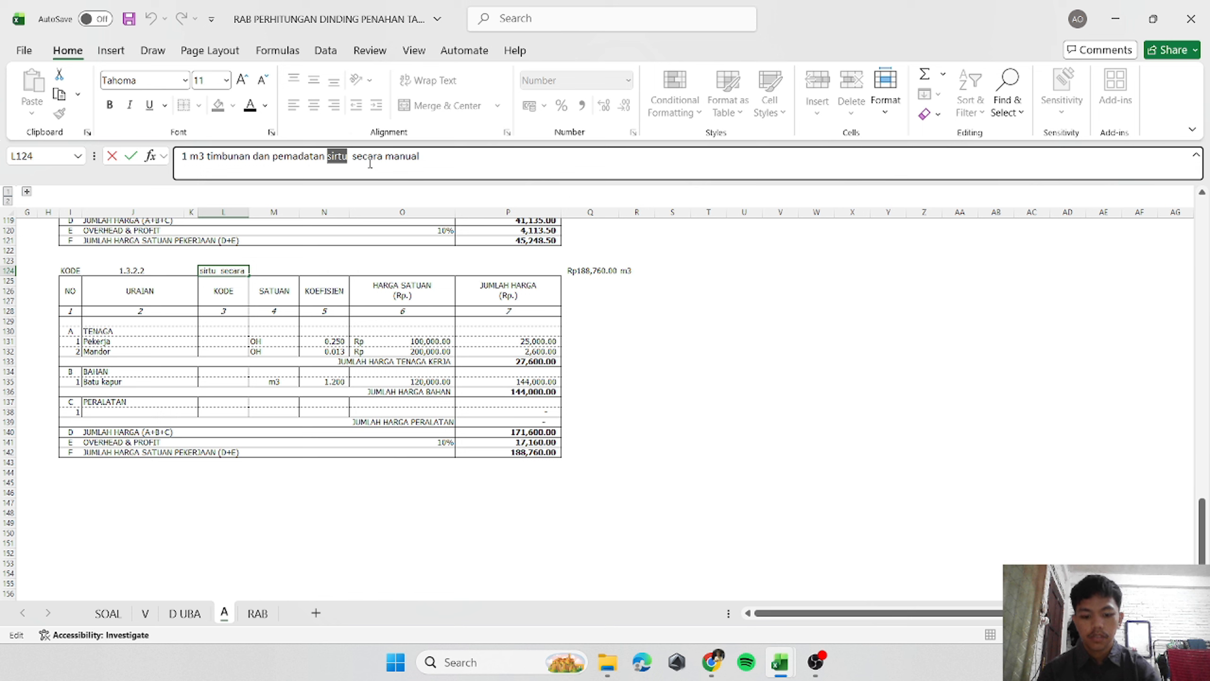
{"action": "type", "text": "limest"}
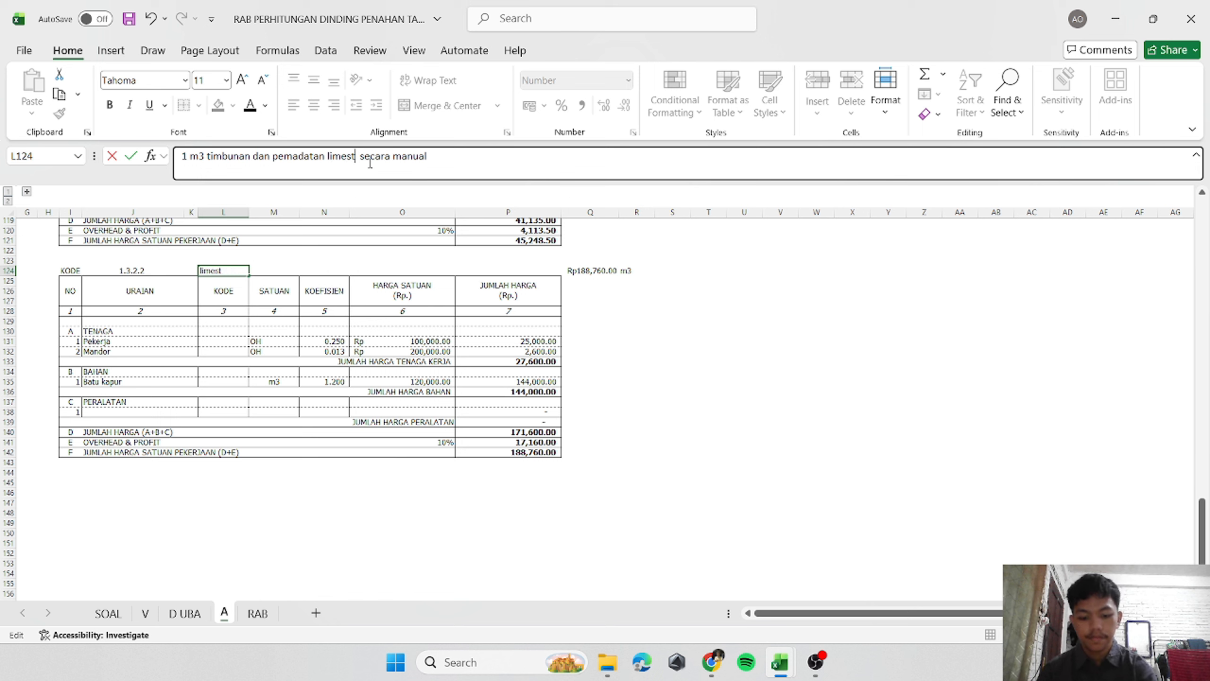
{"action": "type", "text": "one"}
{"action": "key", "text": "Return"}
{"action": "left_click", "coordinate": [645, 419]}
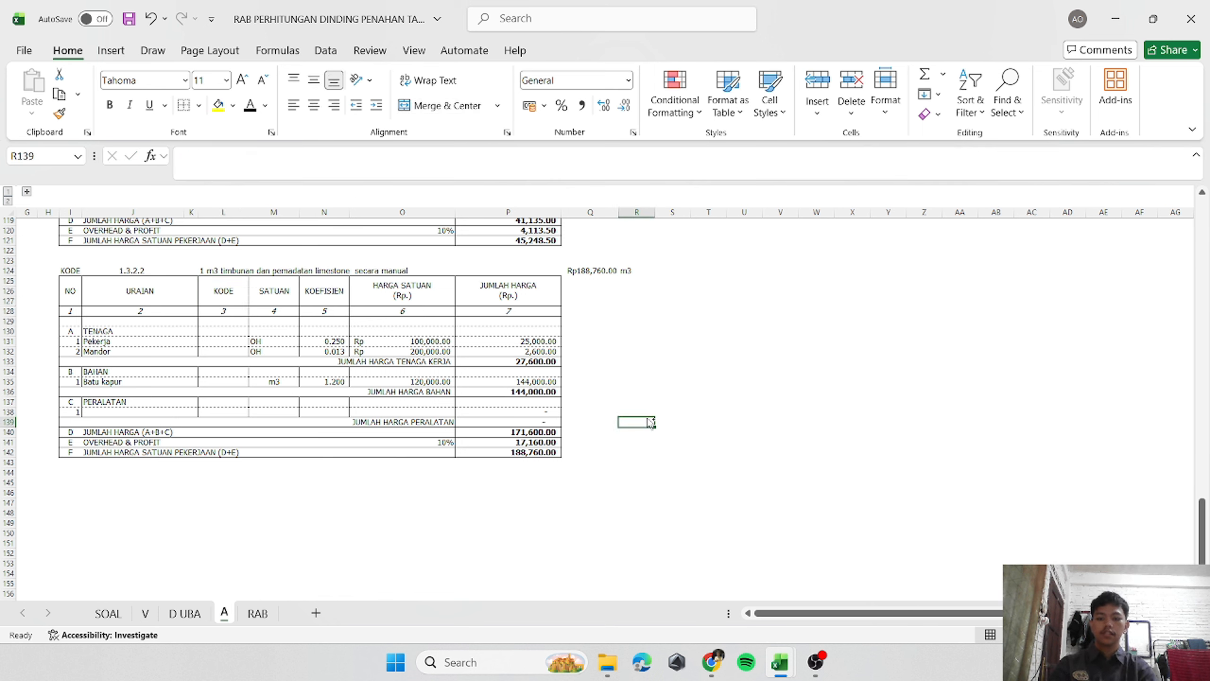
{"action": "key", "text": "ctrl+s"}
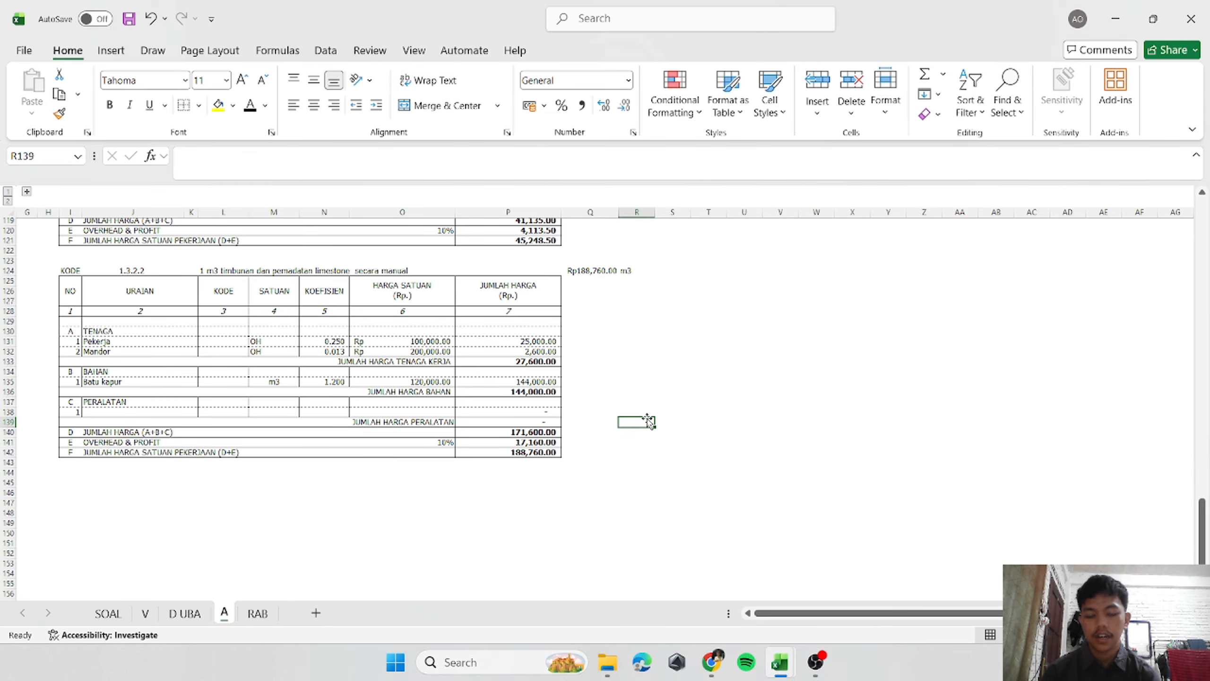
Review the analysis tables on sheet A, then enter the item numbers 1, 1.1 and 1.2 in B14:B16 of the RAB sheet.
{"action": "scroll", "coordinate": [646, 418], "scroll_direction": "up", "scroll_amount": 20}
{"action": "scroll", "coordinate": [647, 419], "scroll_direction": "down", "scroll_amount": 20}
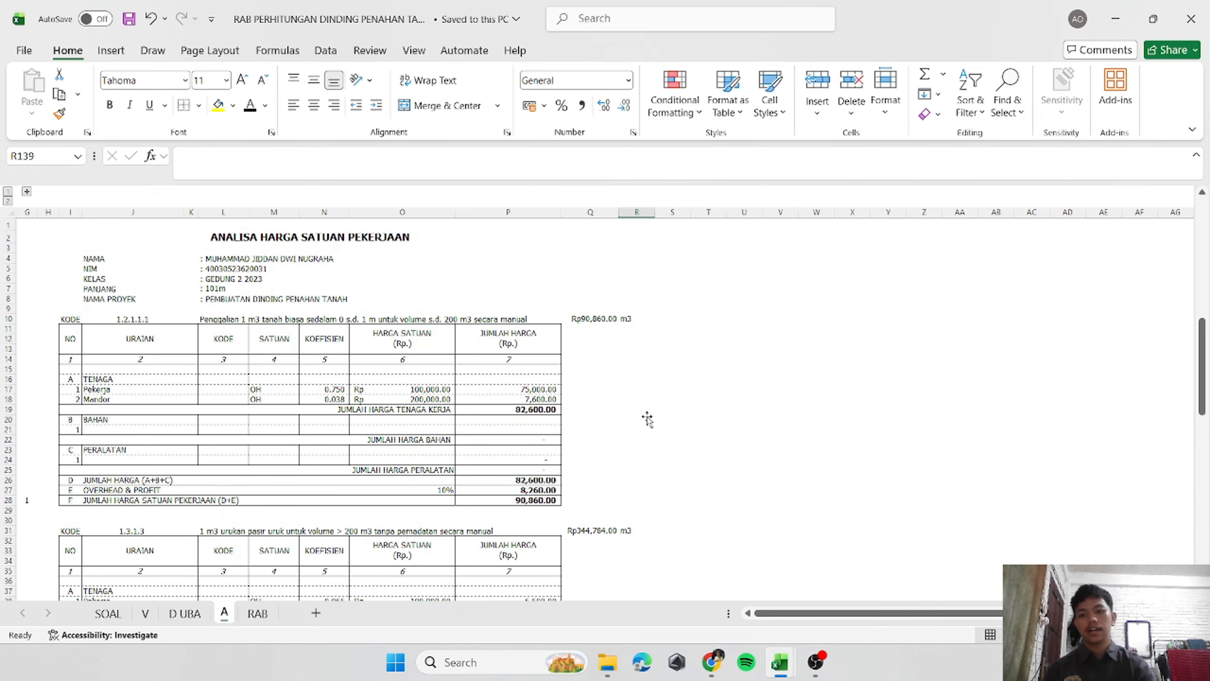
{"action": "scroll", "coordinate": [645, 417], "scroll_direction": "down", "scroll_amount": 2}
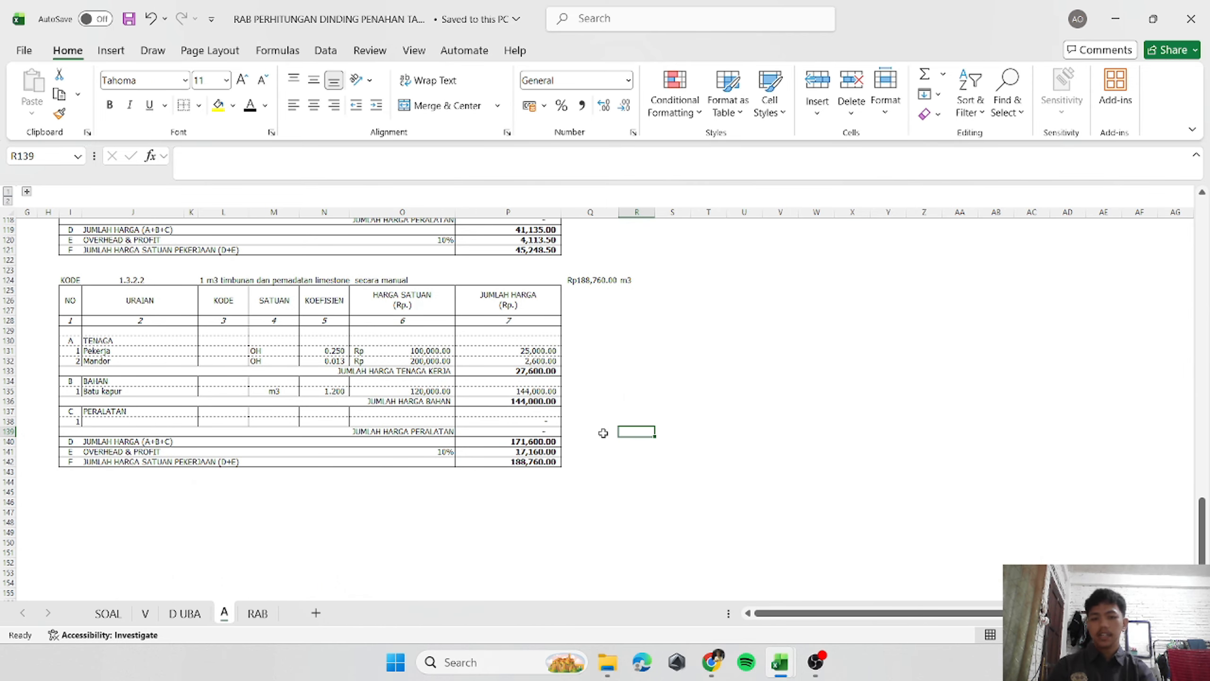
{"action": "left_click", "coordinate": [259, 614]}
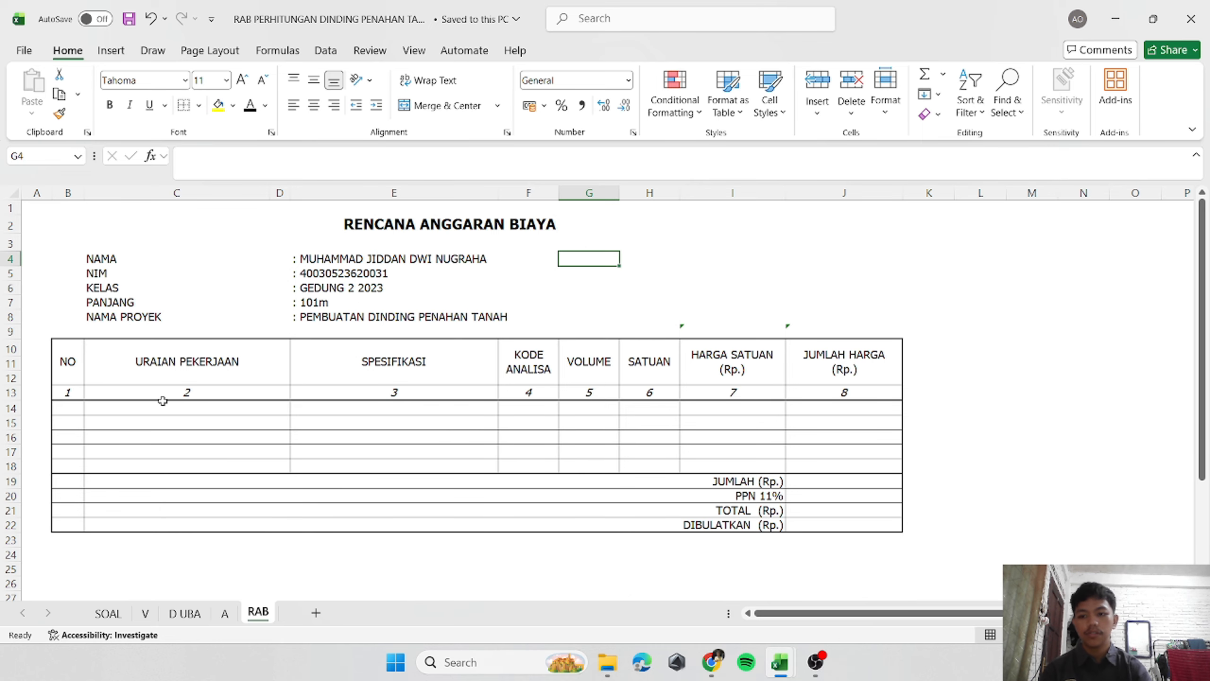
{"action": "left_click", "coordinate": [69, 408]}
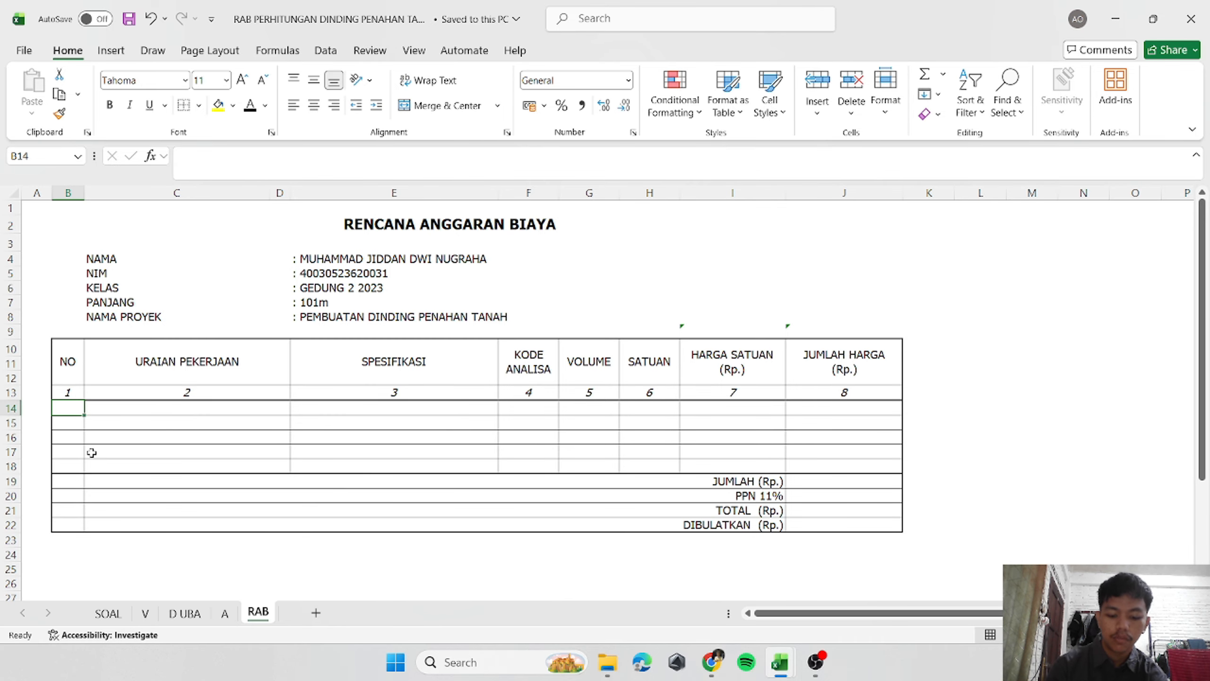
{"action": "type", "text": "1"}
{"action": "key", "text": "Return"}
{"action": "type", "text": "1.1"}
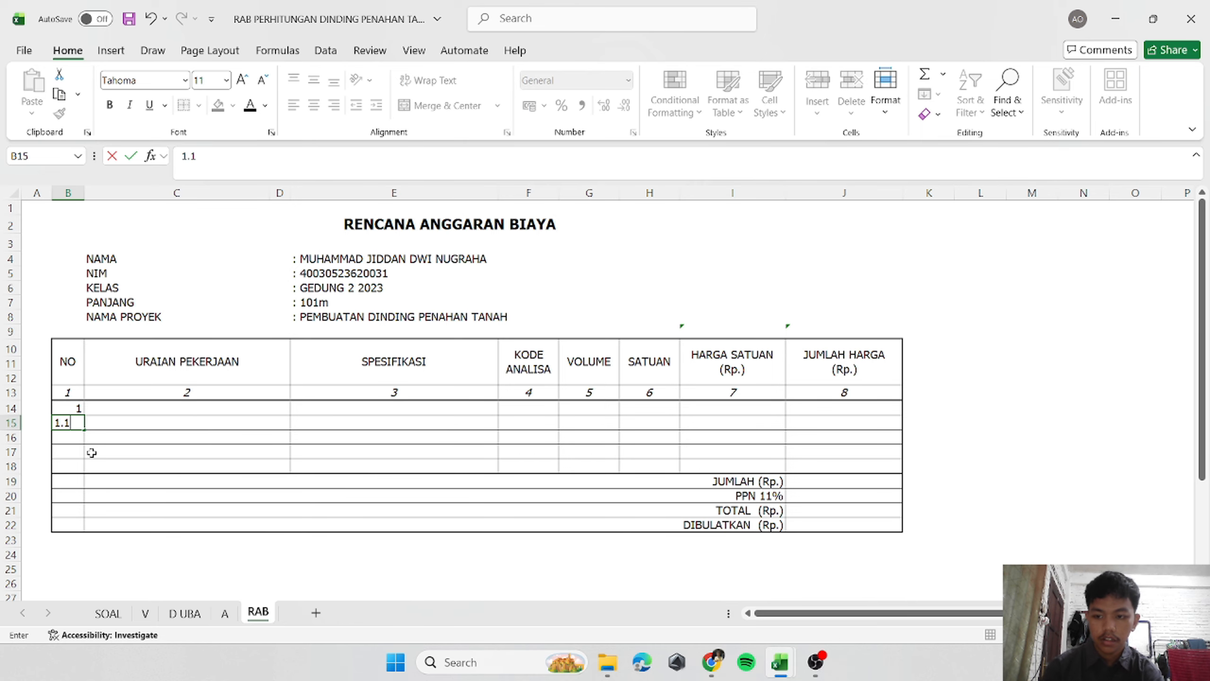
{"action": "key", "text": "Return"}
{"action": "type", "text": "1.2"}
{"action": "key", "text": "Return"}
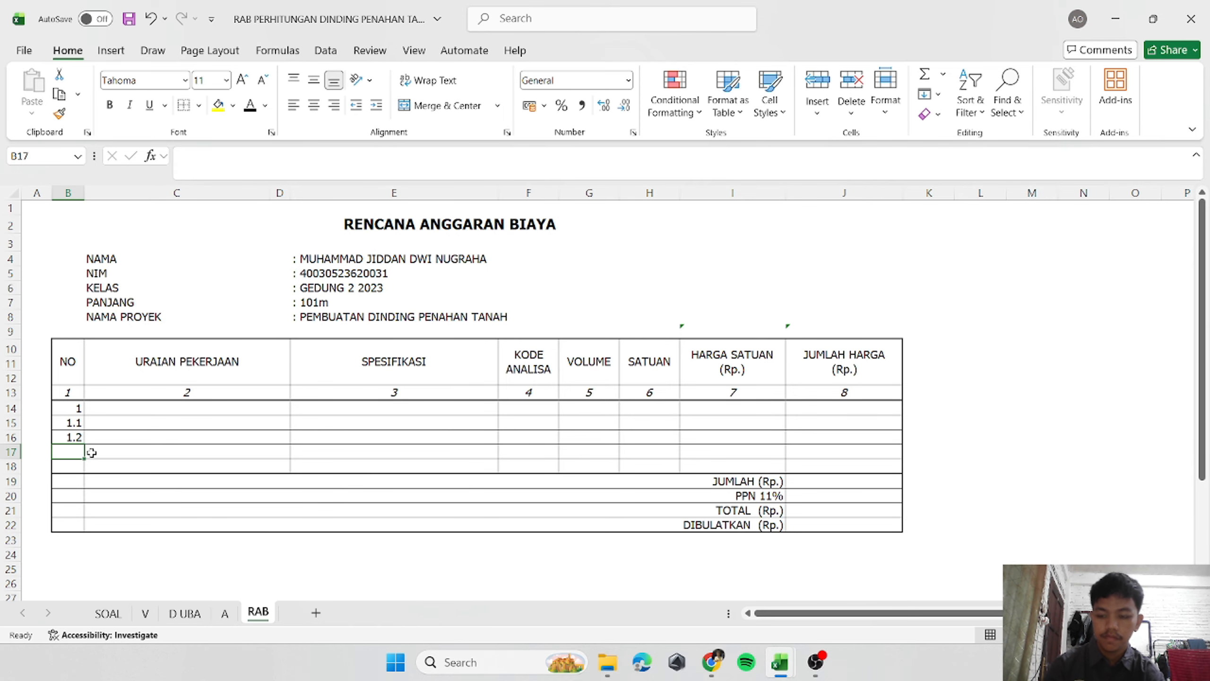
Insert two rows at row 18 of the Rencana Anggaran Biaya table.
{"action": "left_click", "coordinate": [6, 467]}
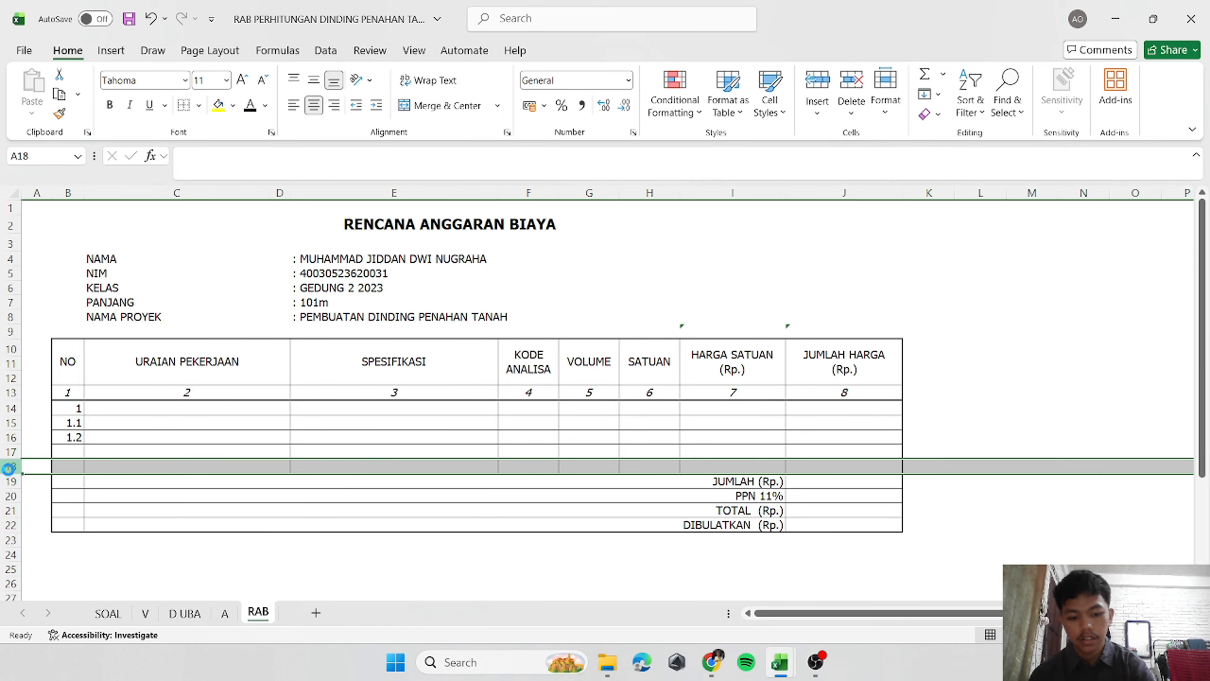
{"action": "key", "text": "ctrl+plus"}
{"action": "key", "text": "ctrl+plus"}
Extend the item numbering through 1.6 in B20 and center the numbers in B14:B20.
{"action": "left_click_drag", "start_coordinate": [82, 423], "coordinate": [81, 497]}
{"action": "left_click", "coordinate": [152, 447]}
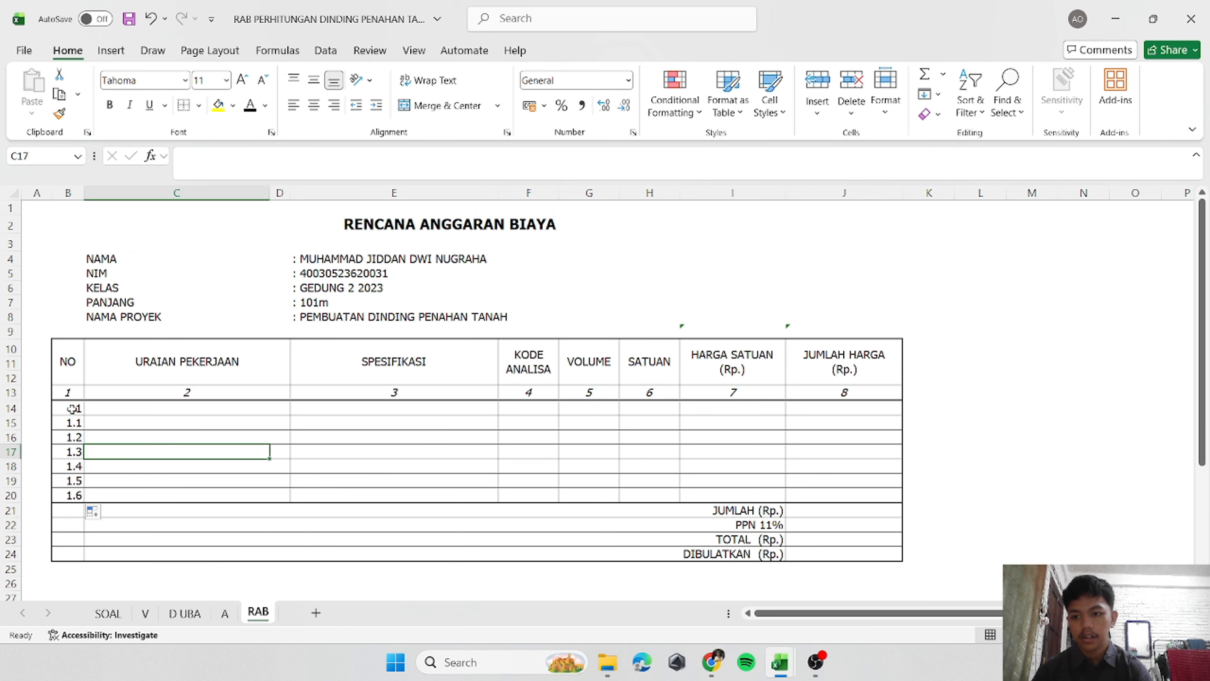
{"action": "left_click_drag", "start_coordinate": [72, 408], "coordinate": [69, 496]}
{"action": "left_click", "coordinate": [313, 107]}
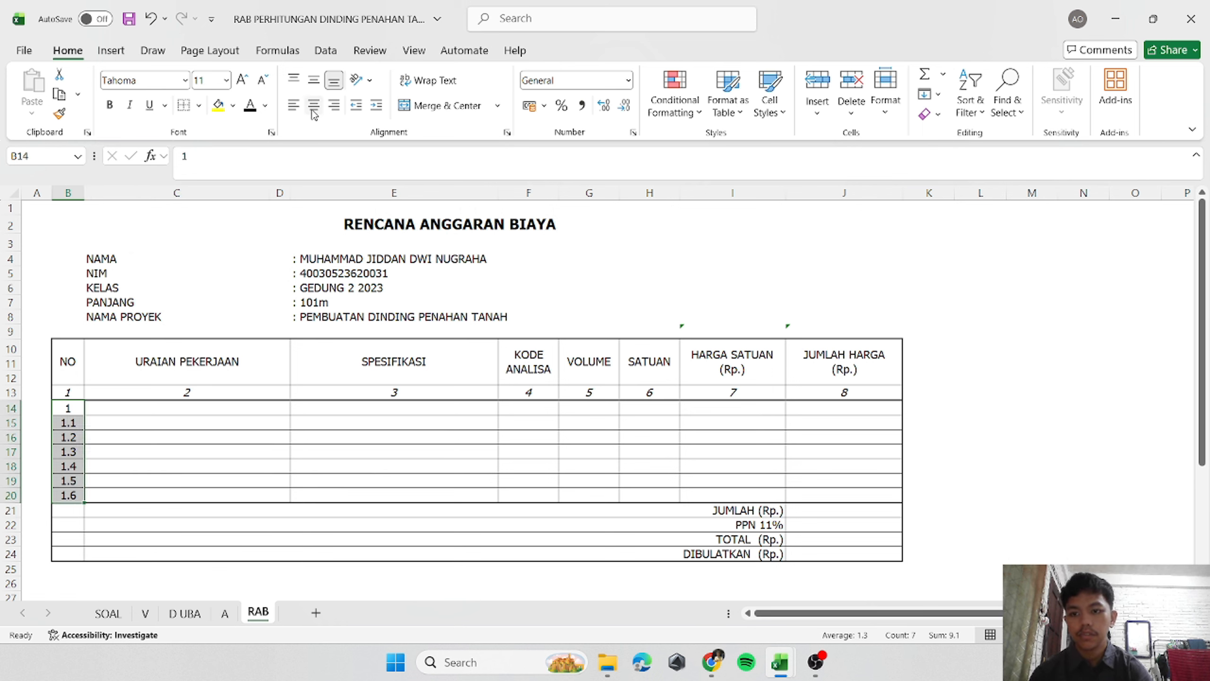
Enter the formula =VLOOKUP($B14;V!$B$15:$R$33;5;FALSE) in C14 of the RAB sheet to fetch the work description from sheet V.
{"action": "left_click", "coordinate": [114, 406]}
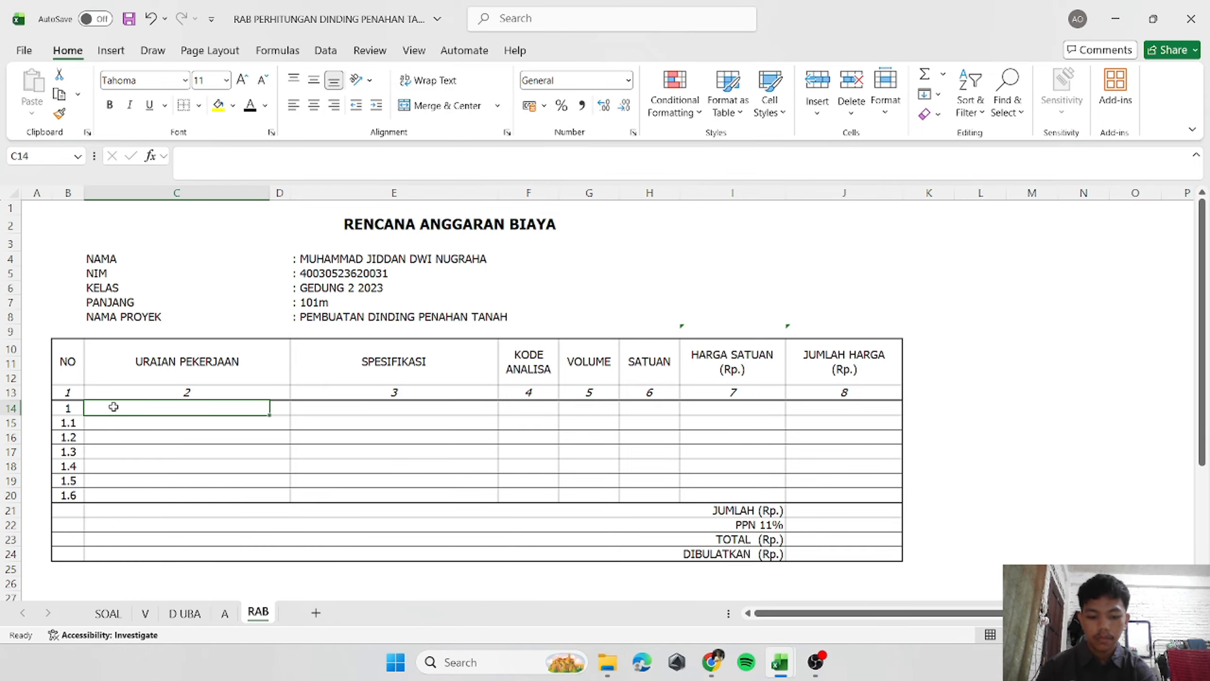
{"action": "type", "text": "=vlook"}
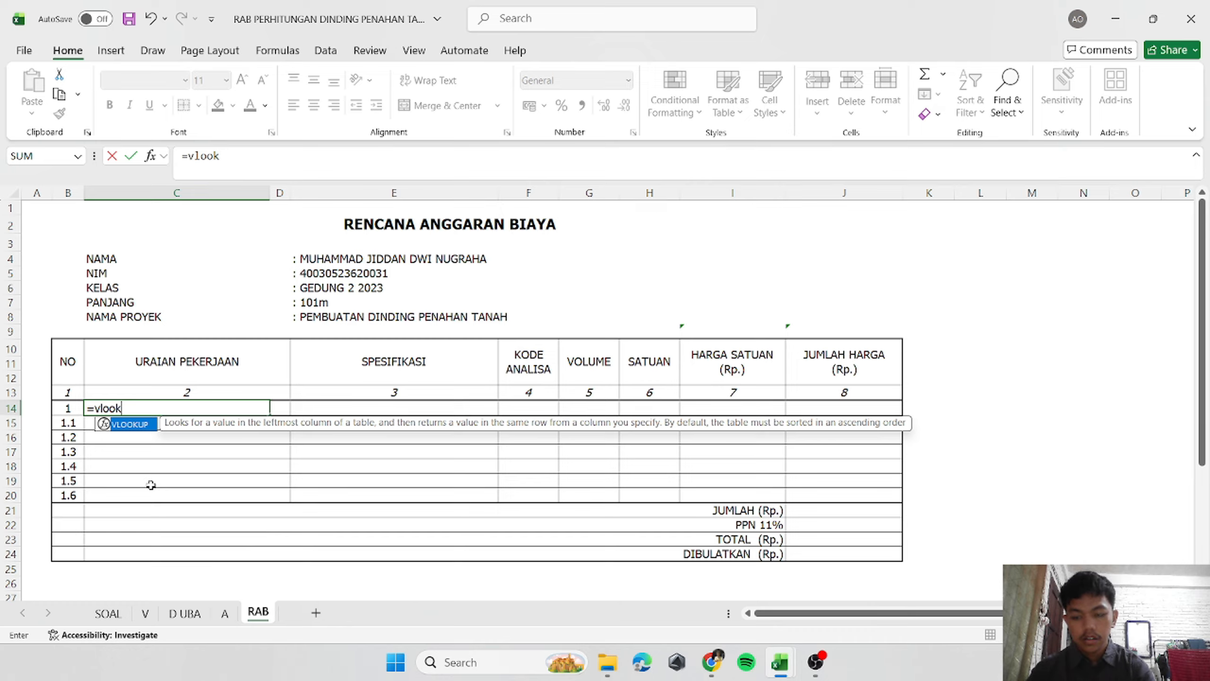
{"action": "type", "text": "up("}
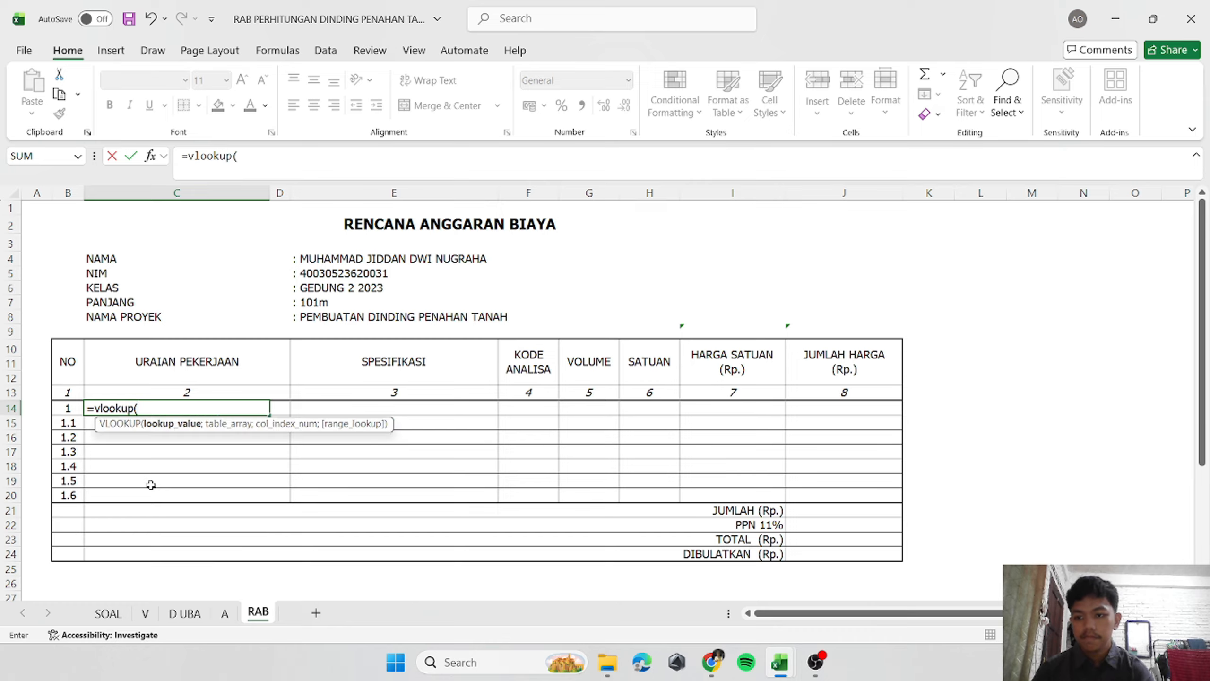
{"action": "left_click", "coordinate": [68, 409]}
{"action": "left_click", "coordinate": [261, 169]}
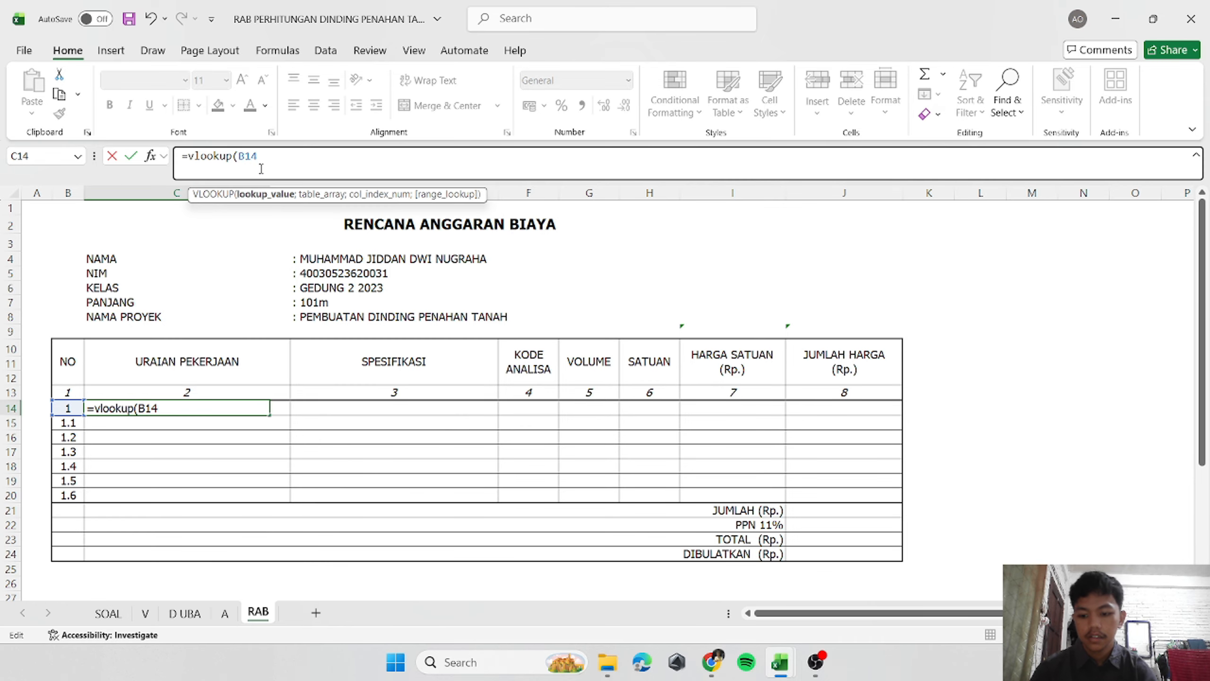
{"action": "type", "text": "$B14;"}
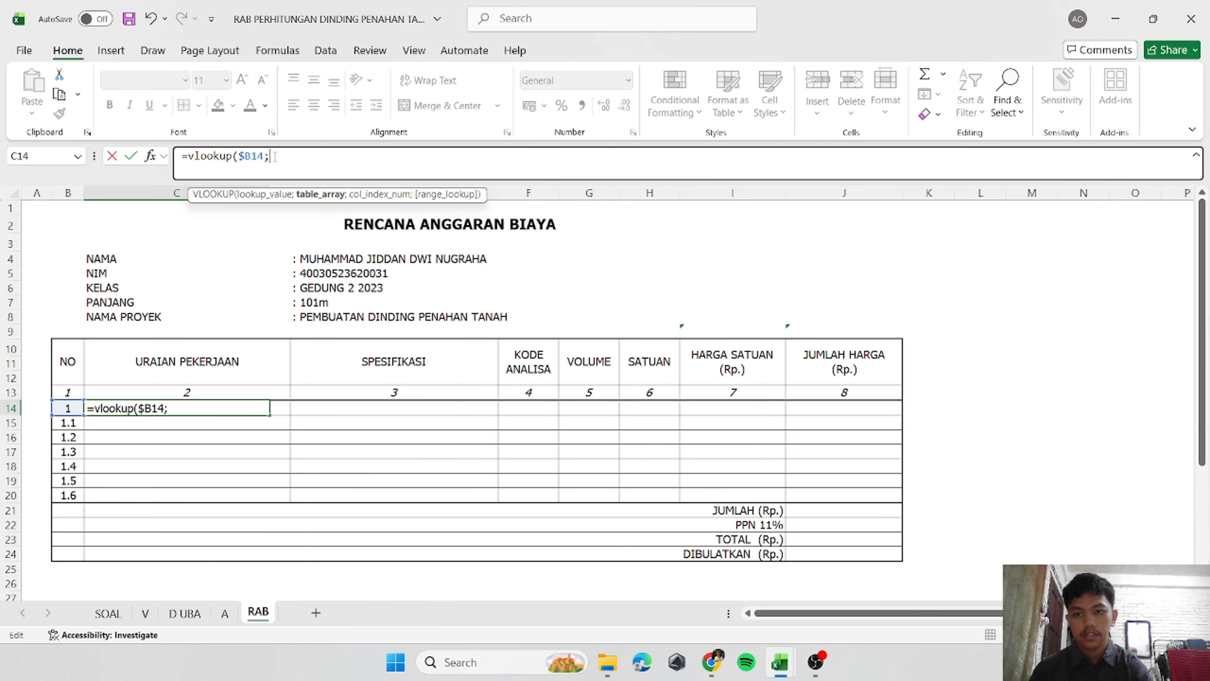
{"action": "left_click", "coordinate": [145, 613]}
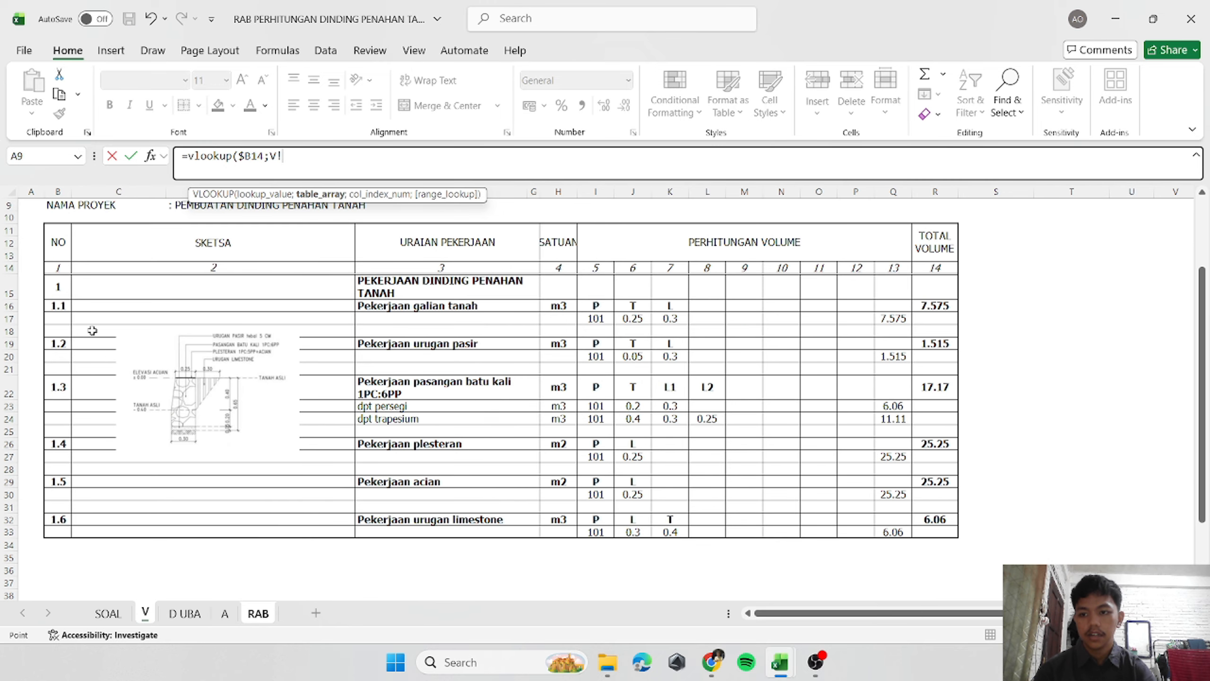
{"action": "left_click_drag", "start_coordinate": [57, 288], "coordinate": [863, 413]}
{"action": "left_click_drag", "start_coordinate": [937, 512], "coordinate": [940, 532]}
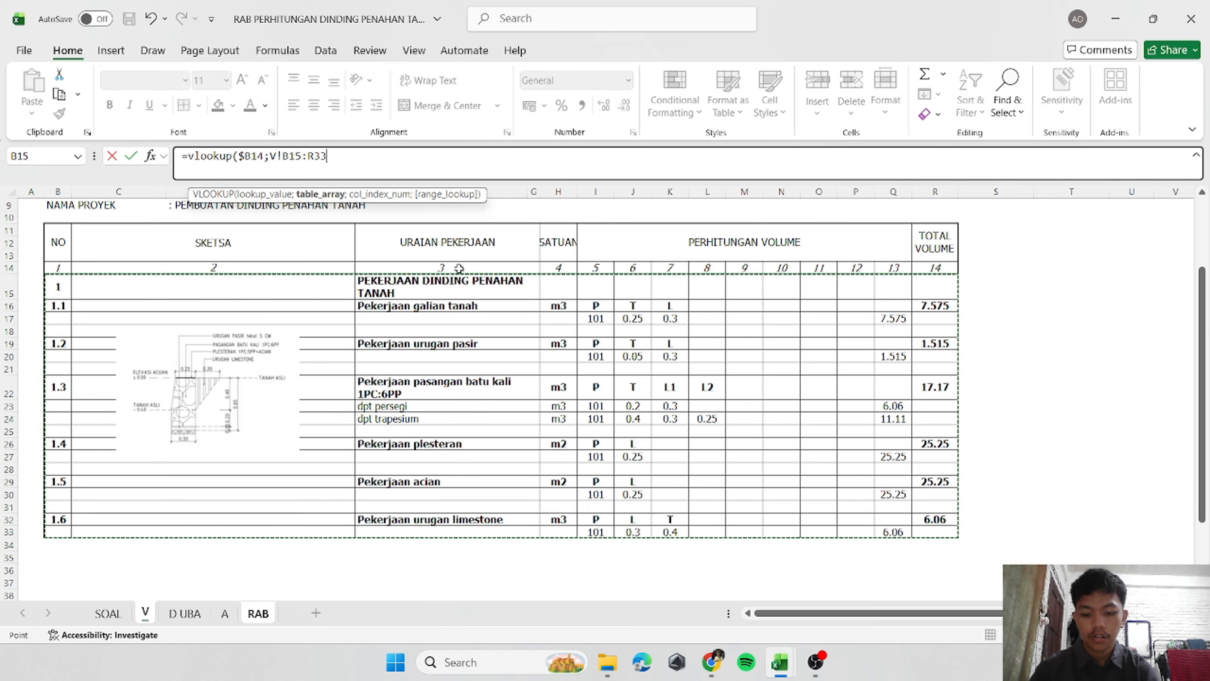
{"action": "key", "text": "F4"}
{"action": "type", "text": ";"}
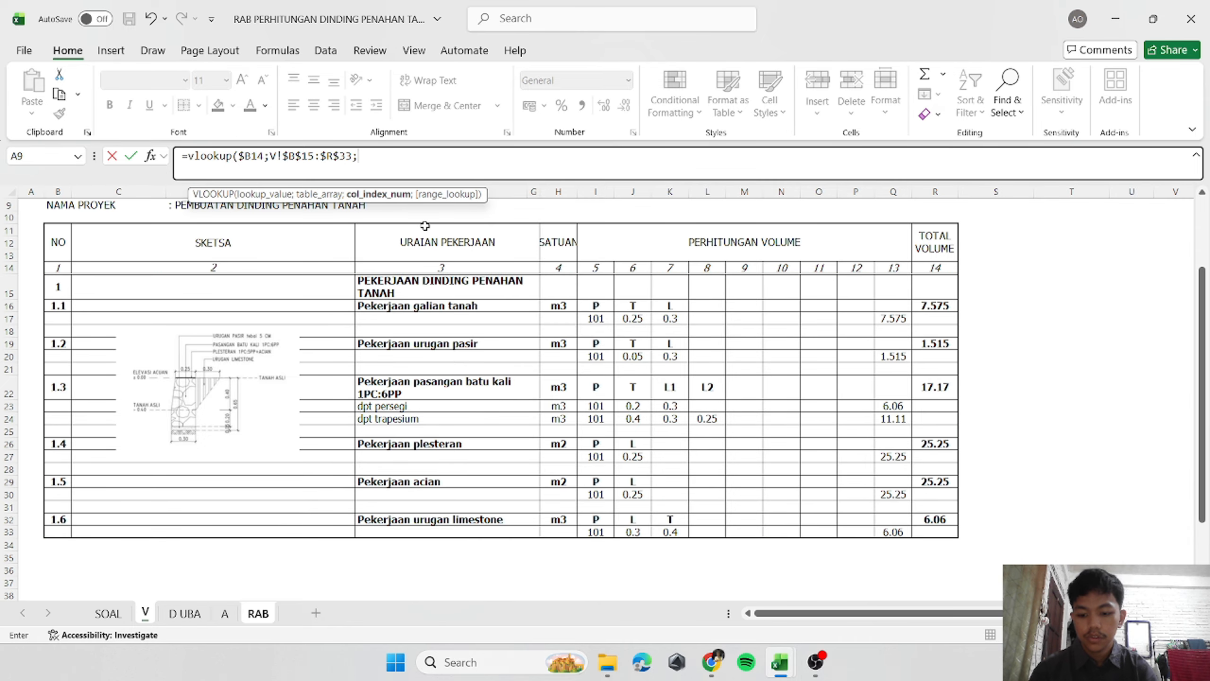
{"action": "type", "text": "5;"}
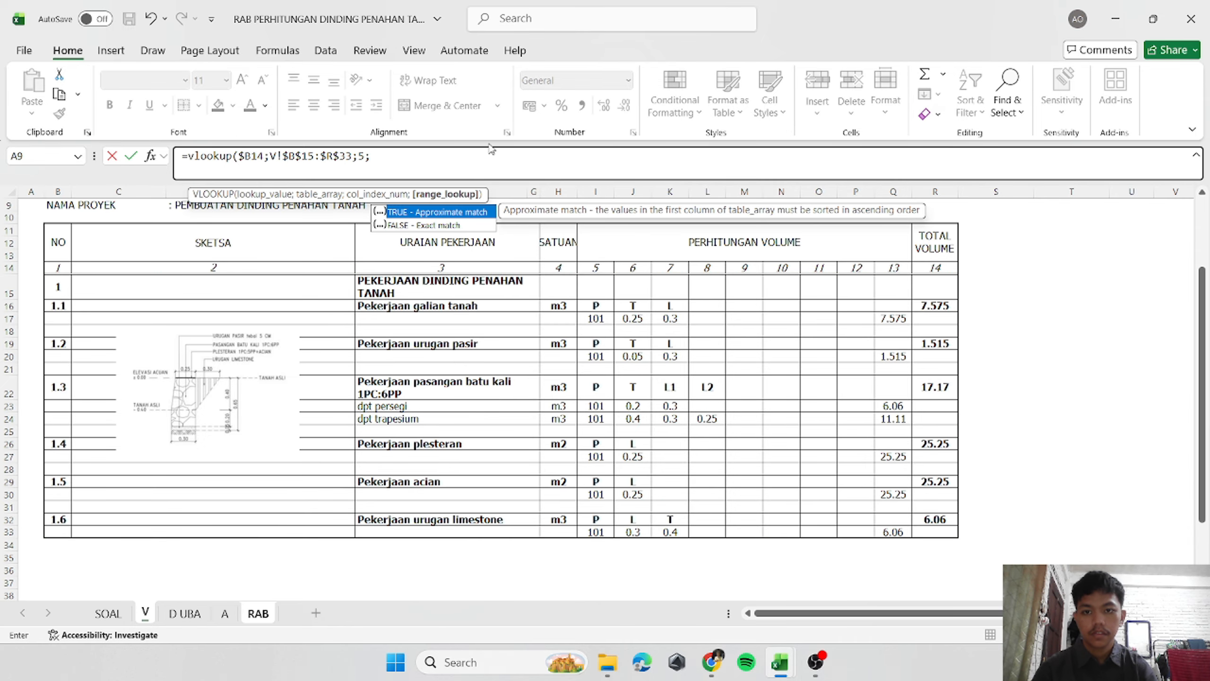
{"action": "type", "text": "false)"}
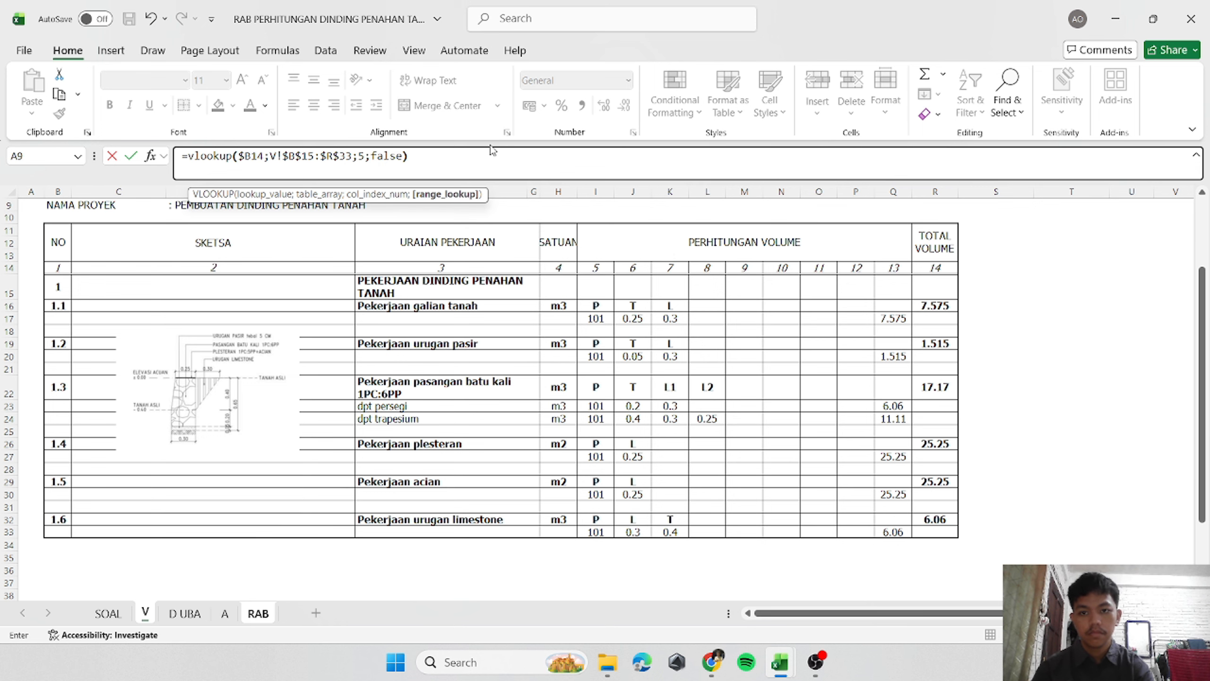
{"action": "key", "text": "Return"}
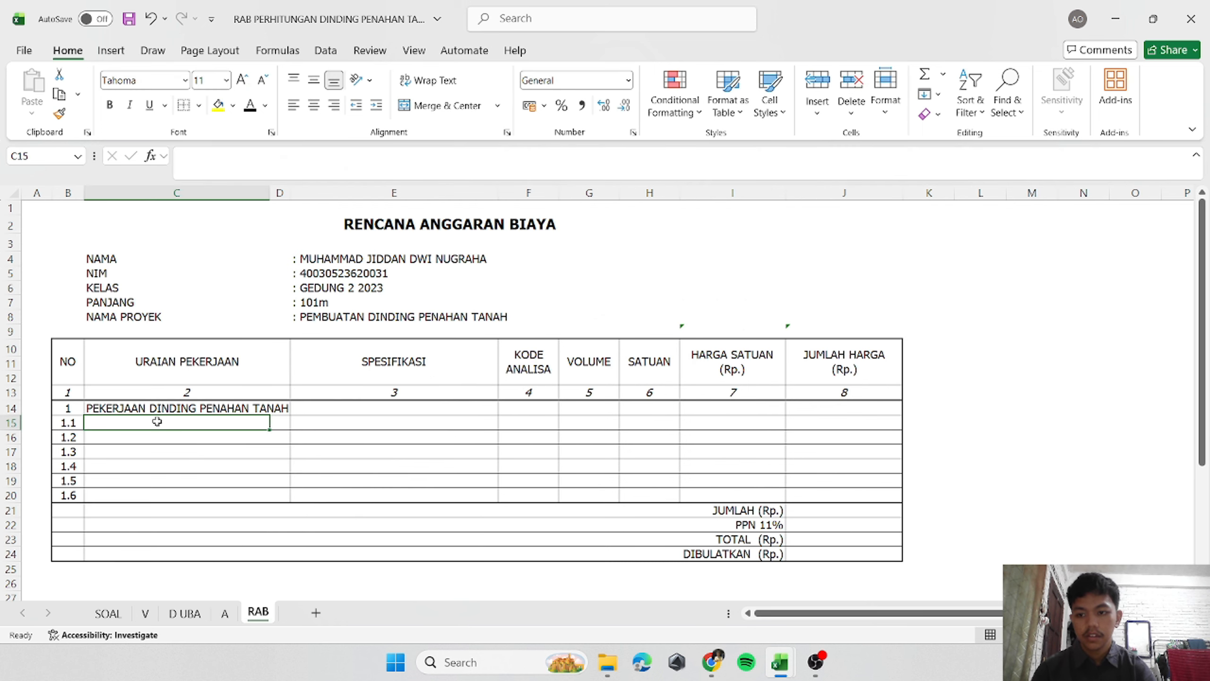
Copy the C14 lookup formula into C15 without formatting, fill it down to C20, and widen column D slightly.
{"action": "left_click", "coordinate": [137, 408]}
{"action": "key", "text": "ctrl+c"}
{"action": "left_click", "coordinate": [101, 421]}
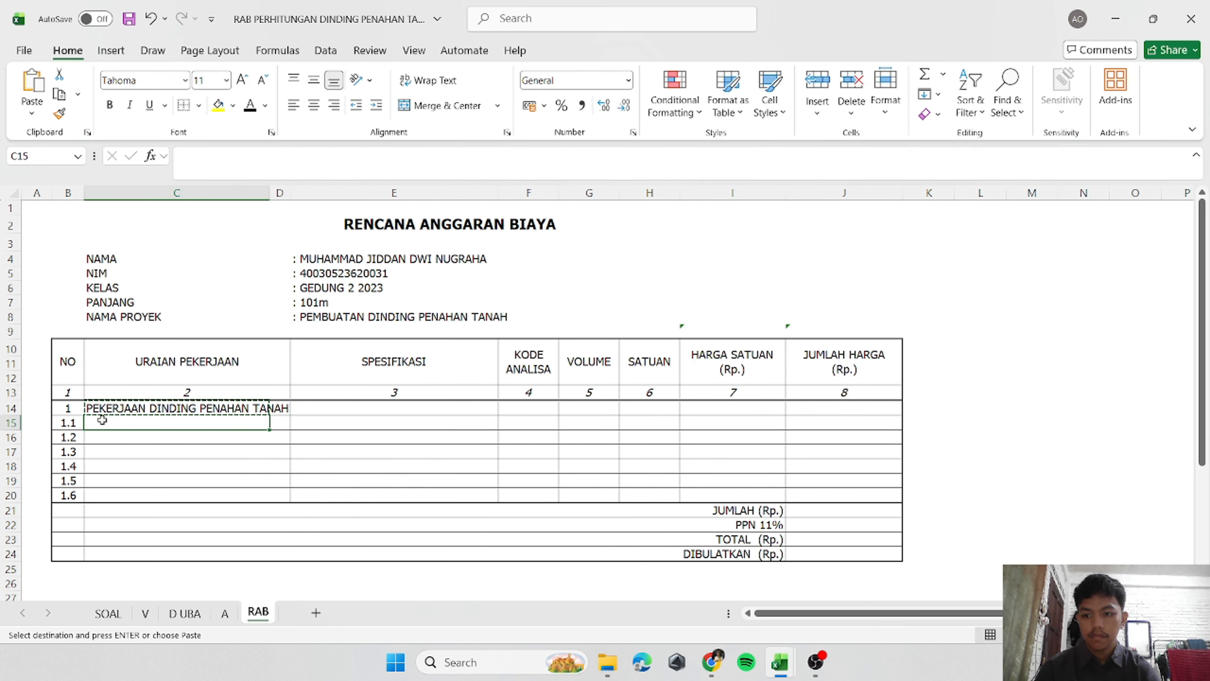
{"action": "right_click", "coordinate": [104, 422]}
{"action": "left_click", "coordinate": [186, 249]}
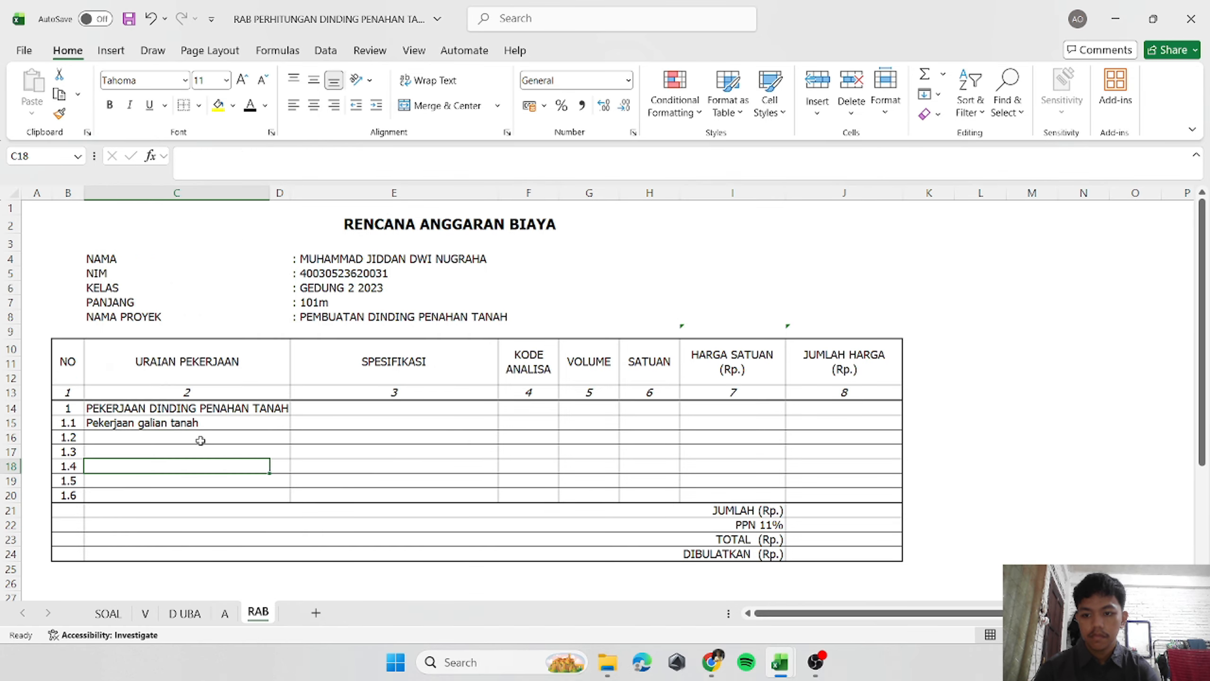
{"action": "left_click_drag", "start_coordinate": [269, 429], "coordinate": [263, 499]}
{"action": "left_click", "coordinate": [220, 537]}
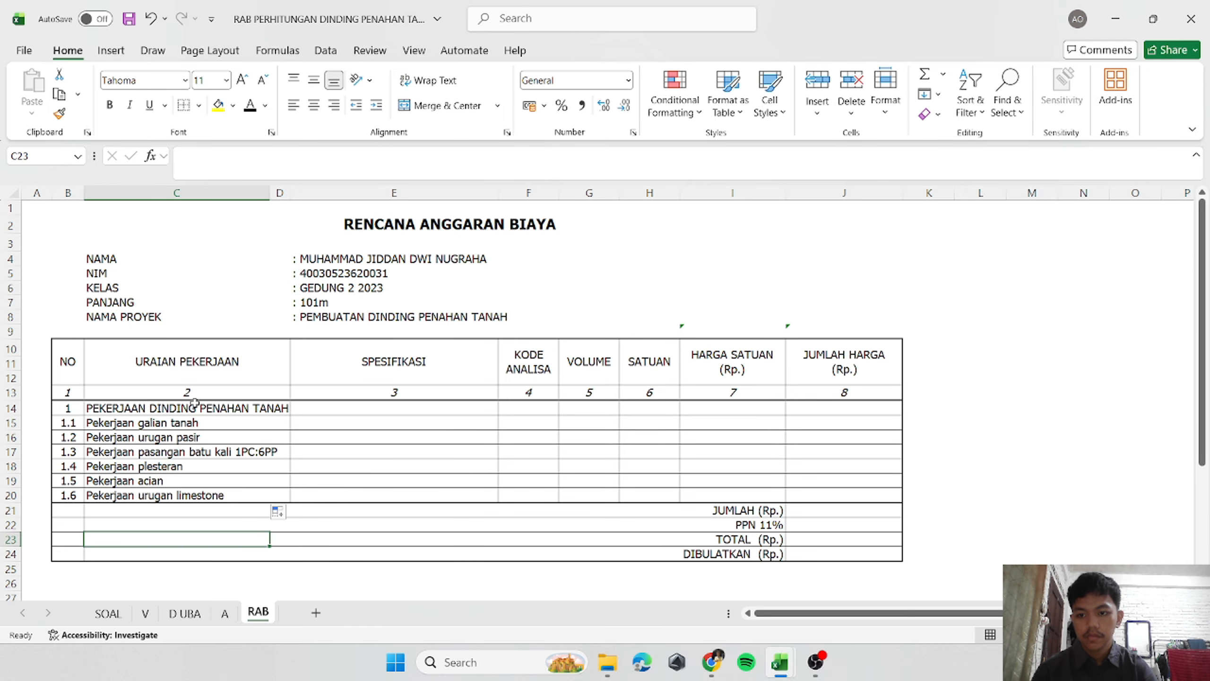
{"action": "left_click_drag", "start_coordinate": [290, 193], "coordinate": [292, 193]}
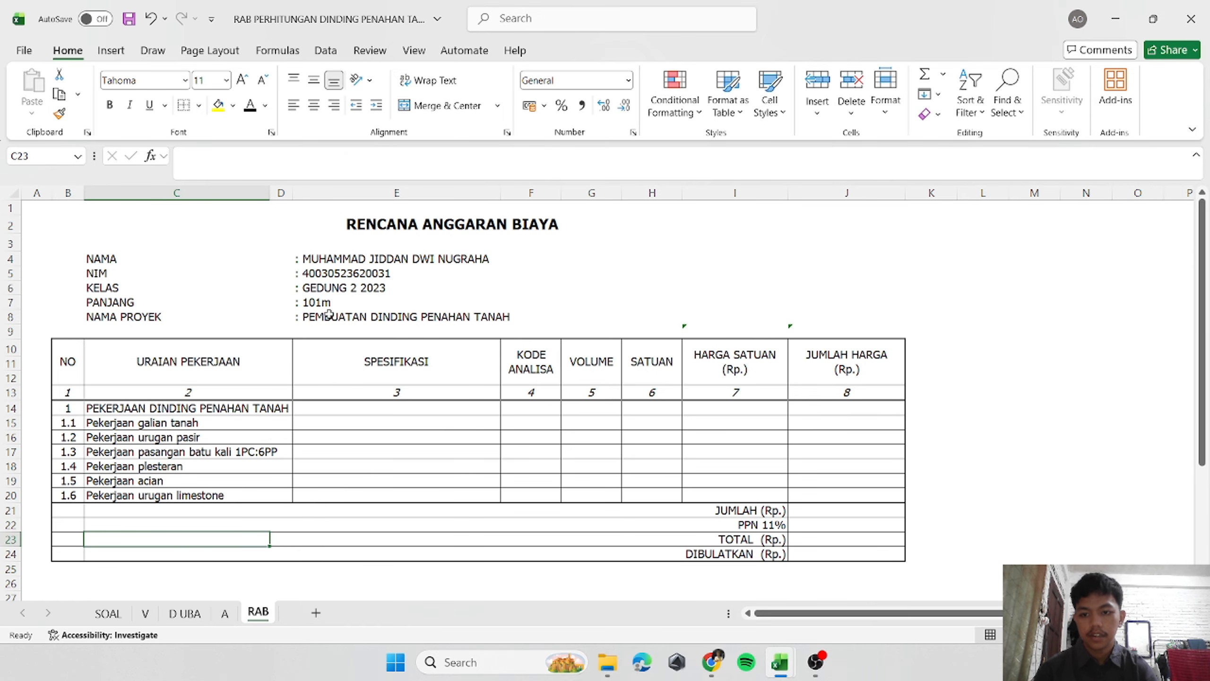
Copy analysis code 1.2.1.1.1 from J10 of sheet A into F15 of the RAB sheet as a value.
{"action": "left_click", "coordinate": [334, 409]}
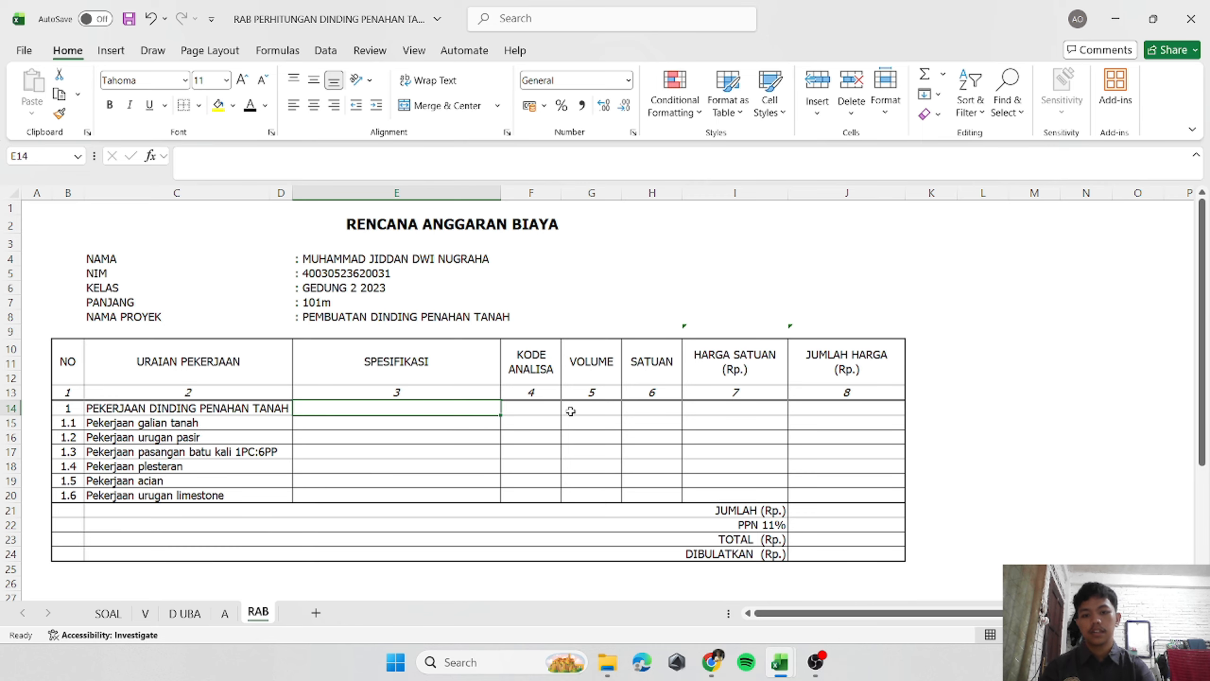
{"action": "left_click", "coordinate": [547, 410]}
{"action": "left_click", "coordinate": [530, 427]}
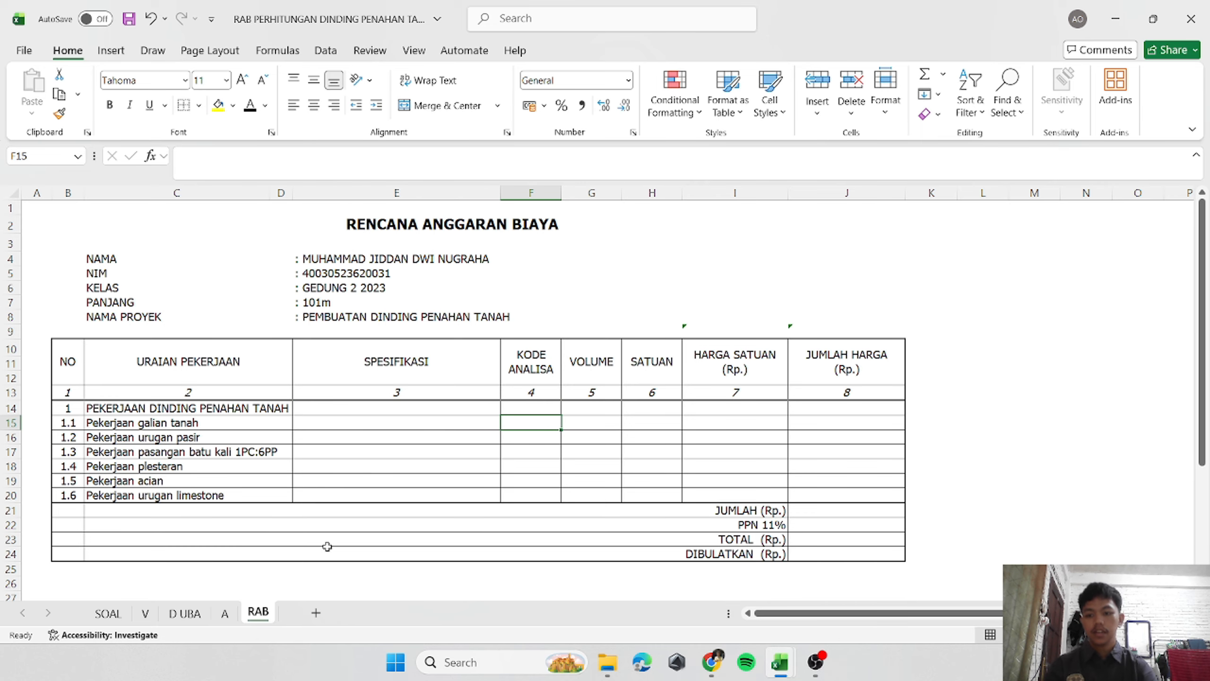
{"action": "left_click", "coordinate": [223, 614]}
{"action": "scroll", "coordinate": [290, 432], "scroll_direction": "up", "scroll_amount": 20}
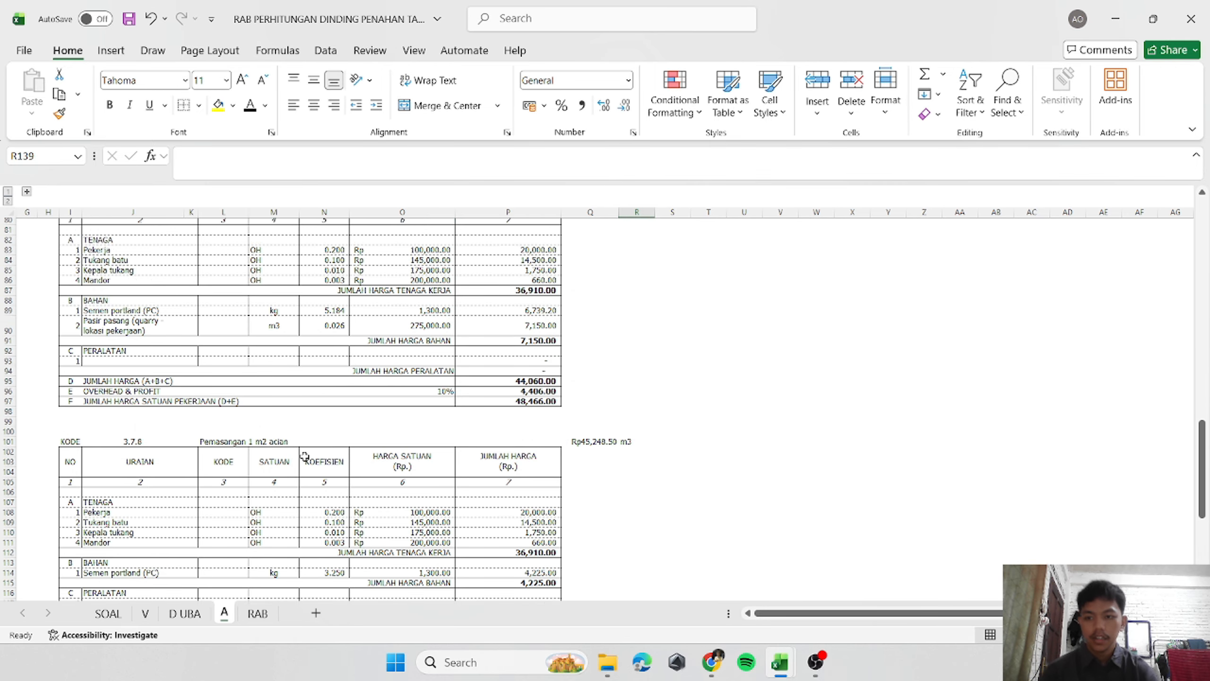
{"action": "left_click", "coordinate": [132, 319]}
{"action": "key", "text": "ctrl+c"}
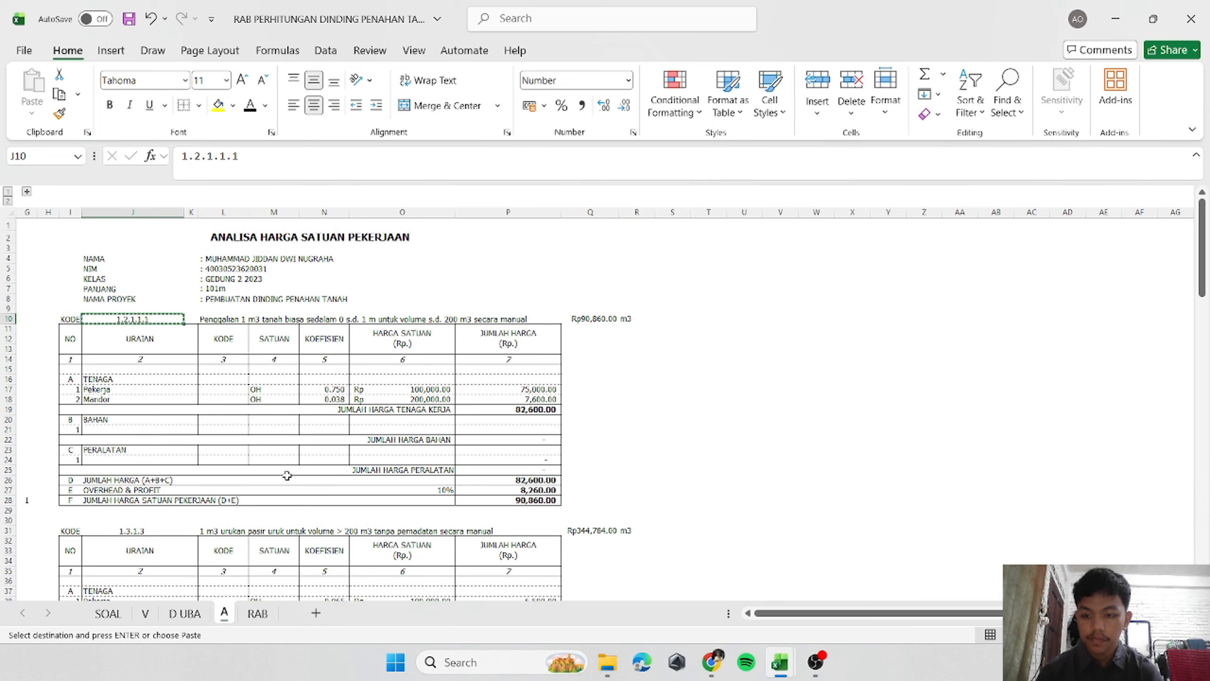
{"action": "left_click", "coordinate": [257, 614]}
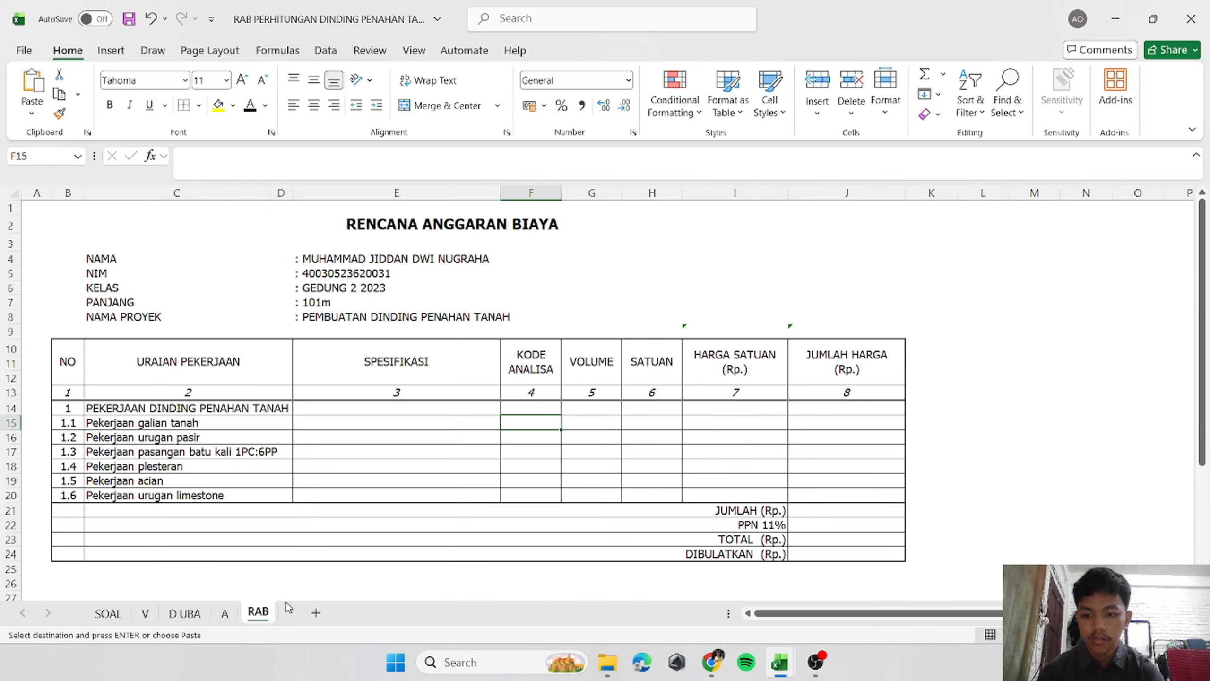
{"action": "right_click", "coordinate": [529, 421]}
{"action": "left_click", "coordinate": [591, 248]}
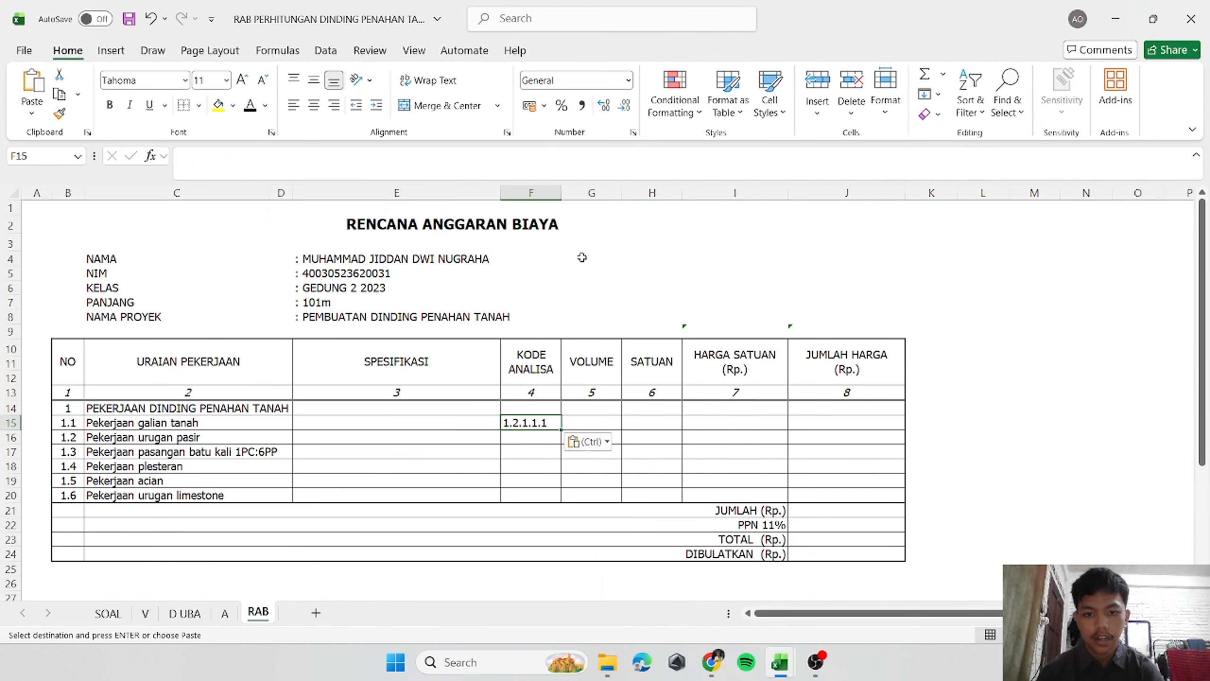
Copy analysis code 1.3.1.3 from J31 of sheet A into F16 of the RAB sheet as a value.
{"action": "left_click", "coordinate": [217, 613]}
{"action": "left_click", "coordinate": [178, 530]}
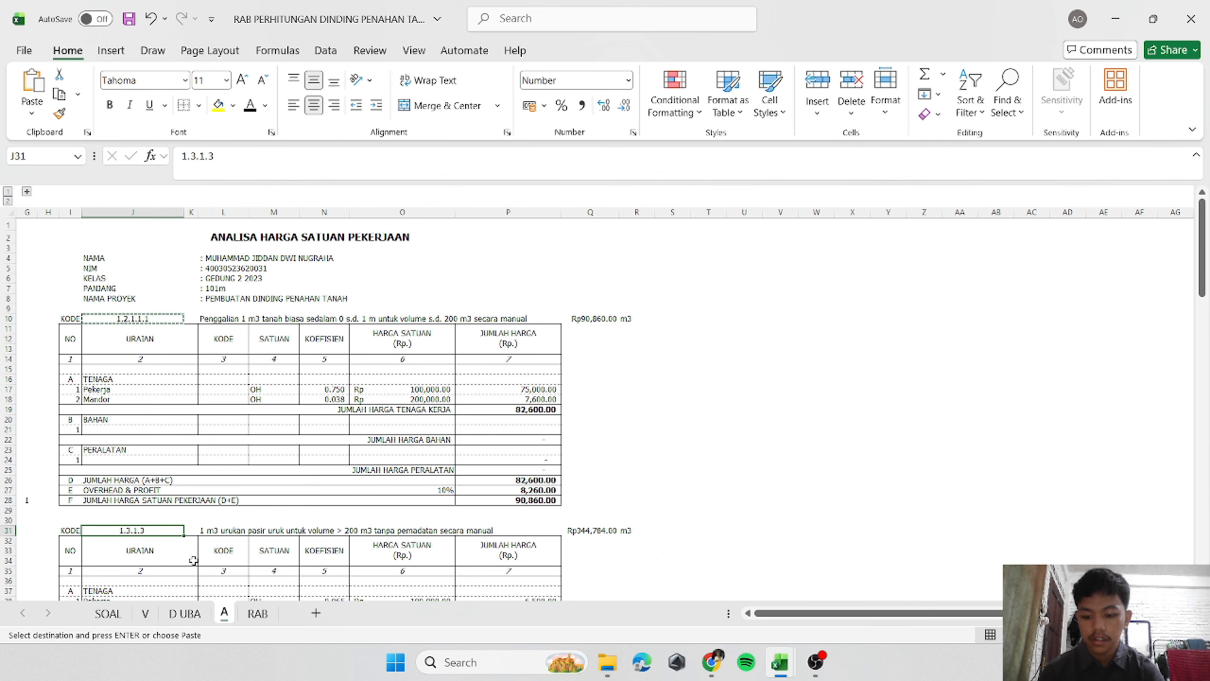
{"action": "key", "text": "ctrl+c"}
{"action": "left_click", "coordinate": [259, 614]}
{"action": "left_click", "coordinate": [511, 437]}
{"action": "right_click", "coordinate": [519, 437]}
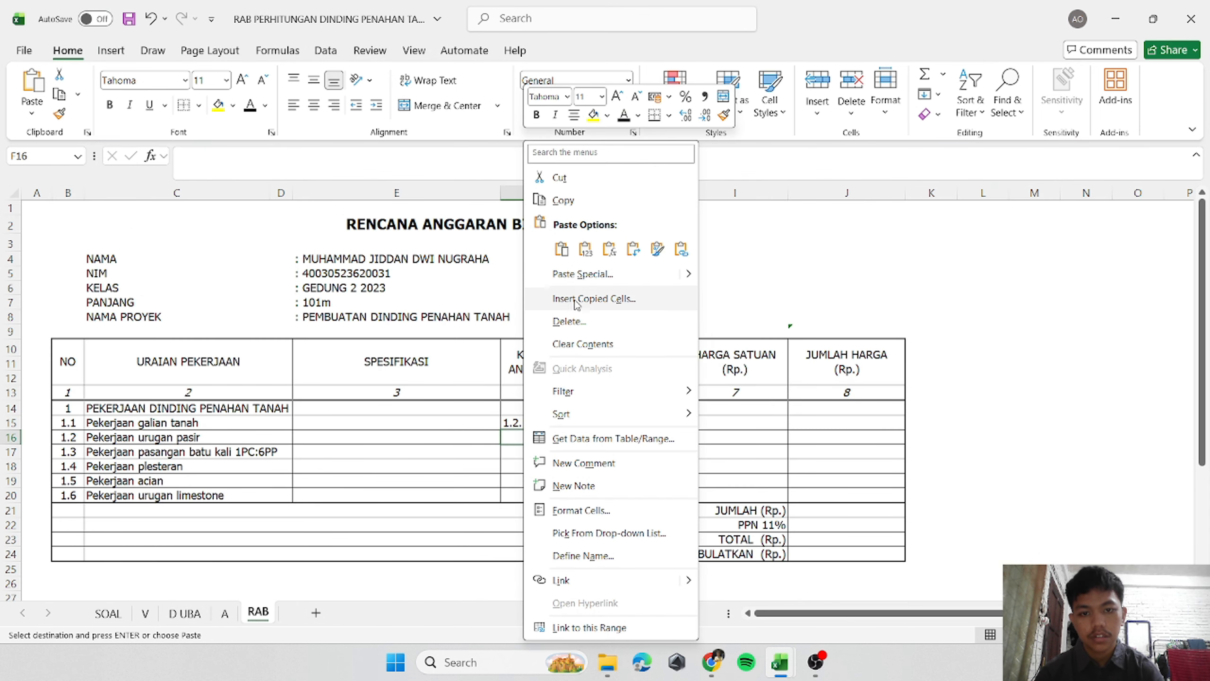
{"action": "left_click", "coordinate": [585, 248]}
Copy analysis code 2.2.2.1.10 from J52 of sheet A into F17 of the RAB sheet without its formatting.
{"action": "left_click", "coordinate": [224, 612]}
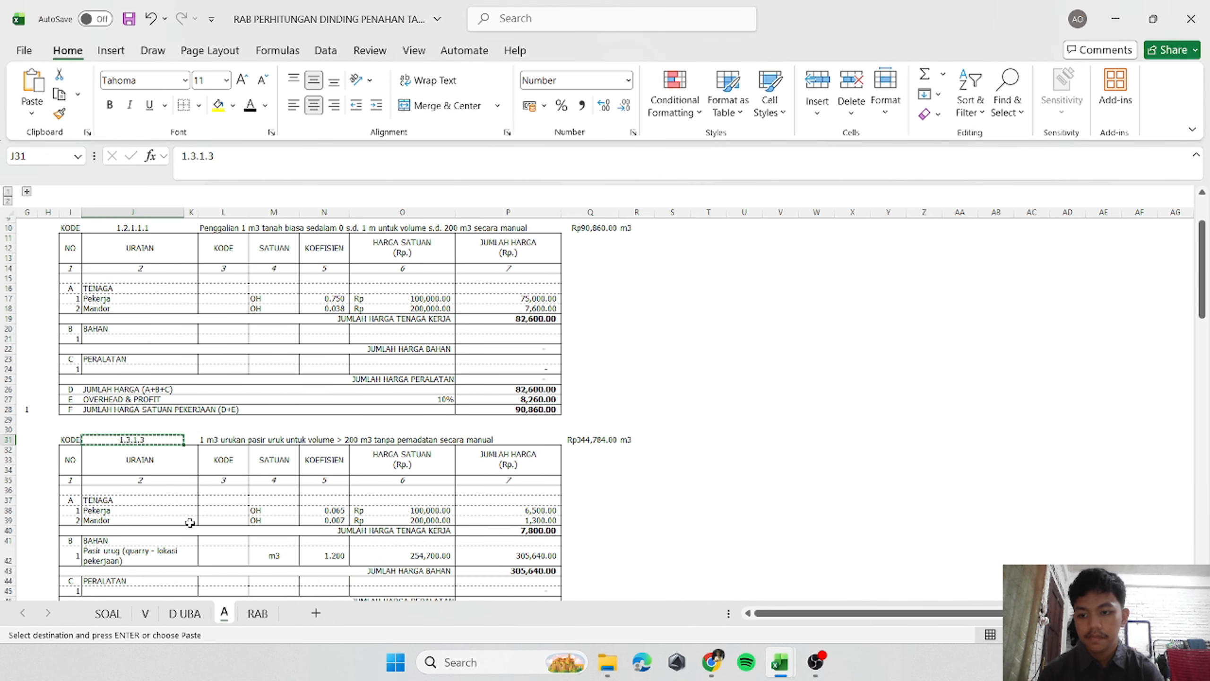
{"action": "scroll", "coordinate": [190, 523], "scroll_direction": "down", "scroll_amount": 4}
{"action": "left_click", "coordinate": [132, 540]}
{"action": "key", "text": "ctrl+c"}
{"action": "left_click", "coordinate": [259, 613]}
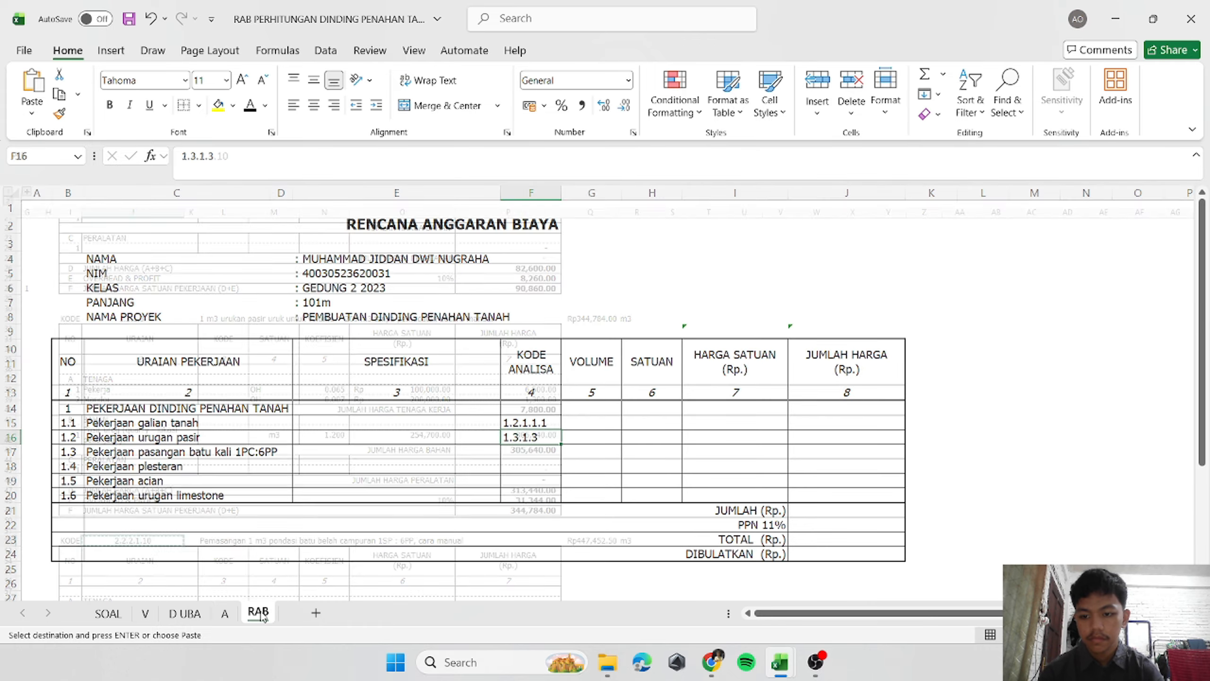
{"action": "left_click", "coordinate": [514, 452]}
{"action": "right_click", "coordinate": [517, 453]}
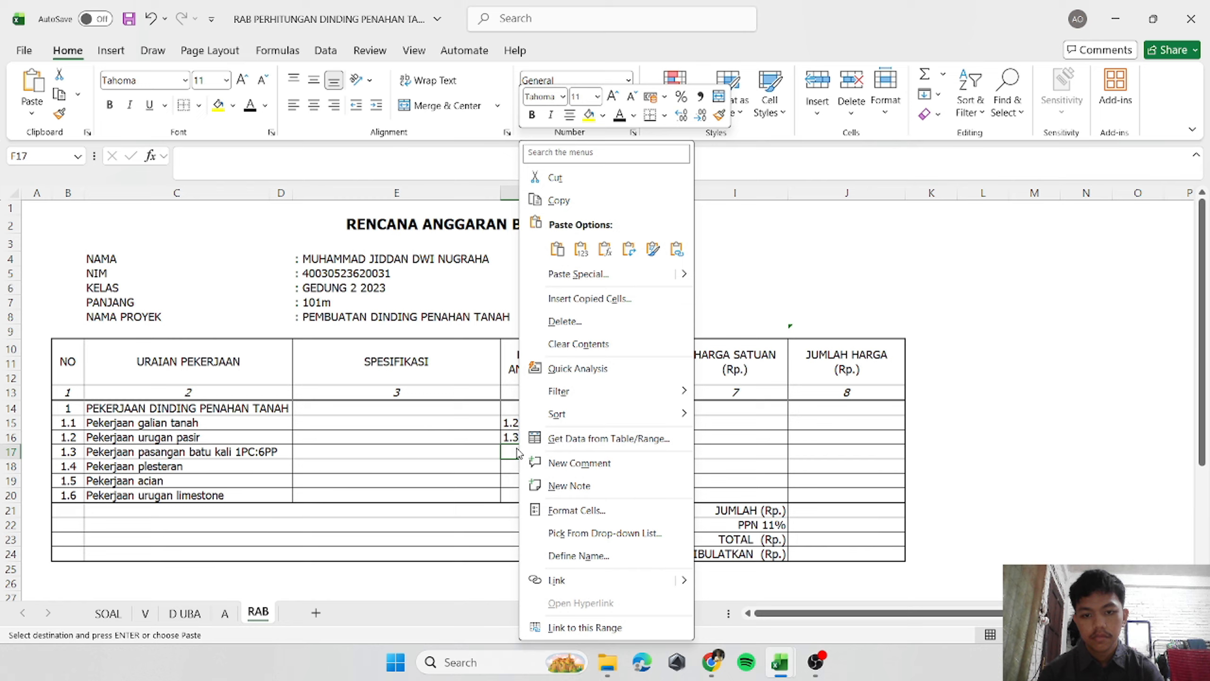
{"action": "left_click", "coordinate": [595, 255]}
Copy the plastering analysis code 3.7.5 from J76 of sheet A into F18 of the RAB sheet without its formatting.
{"action": "left_click", "coordinate": [184, 612]}
{"action": "scroll", "coordinate": [219, 526], "scroll_direction": "down", "scroll_amount": 1}
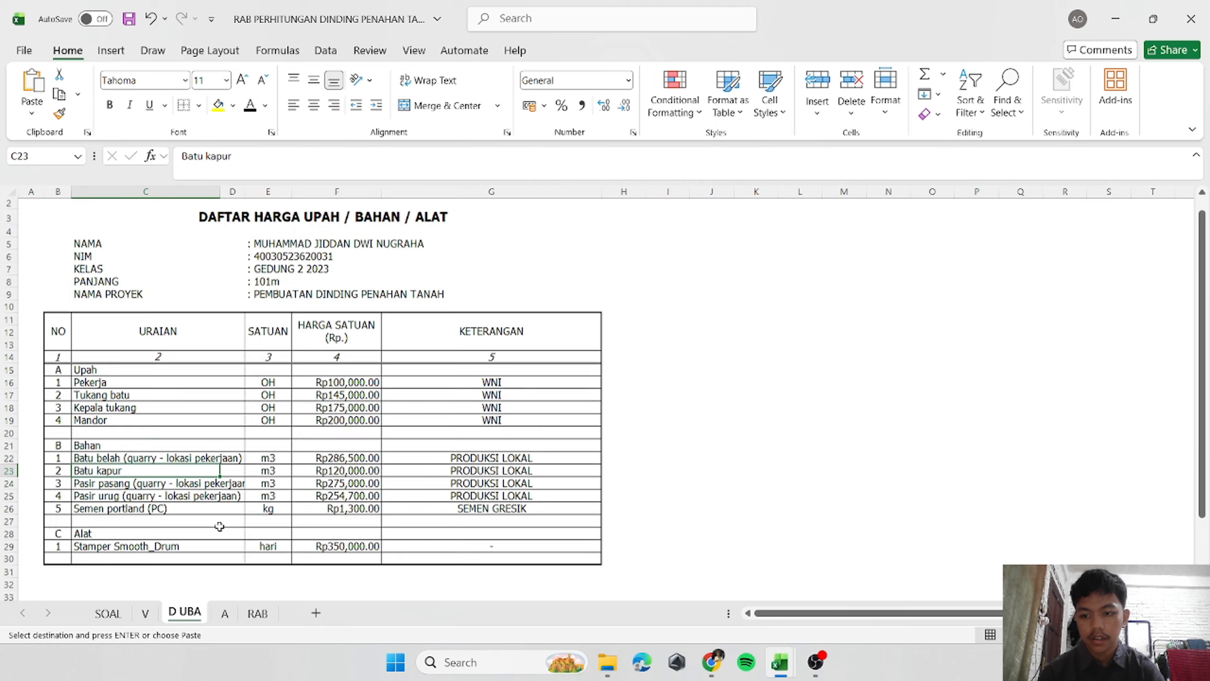
{"action": "scroll", "coordinate": [220, 525], "scroll_direction": "down", "scroll_amount": 2}
{"action": "left_click", "coordinate": [225, 613]}
{"action": "scroll", "coordinate": [158, 504], "scroll_direction": "down", "scroll_amount": 8}
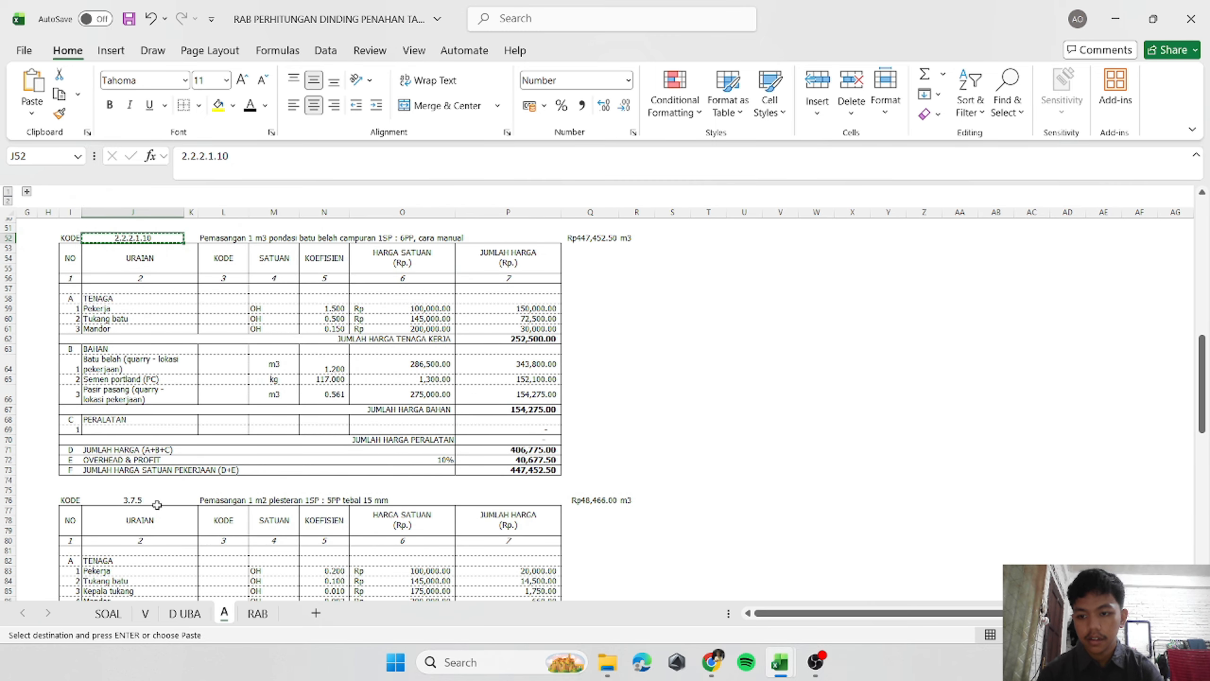
{"action": "left_click", "coordinate": [157, 505]}
{"action": "key", "text": "ctrl+c"}
{"action": "left_click", "coordinate": [257, 613]}
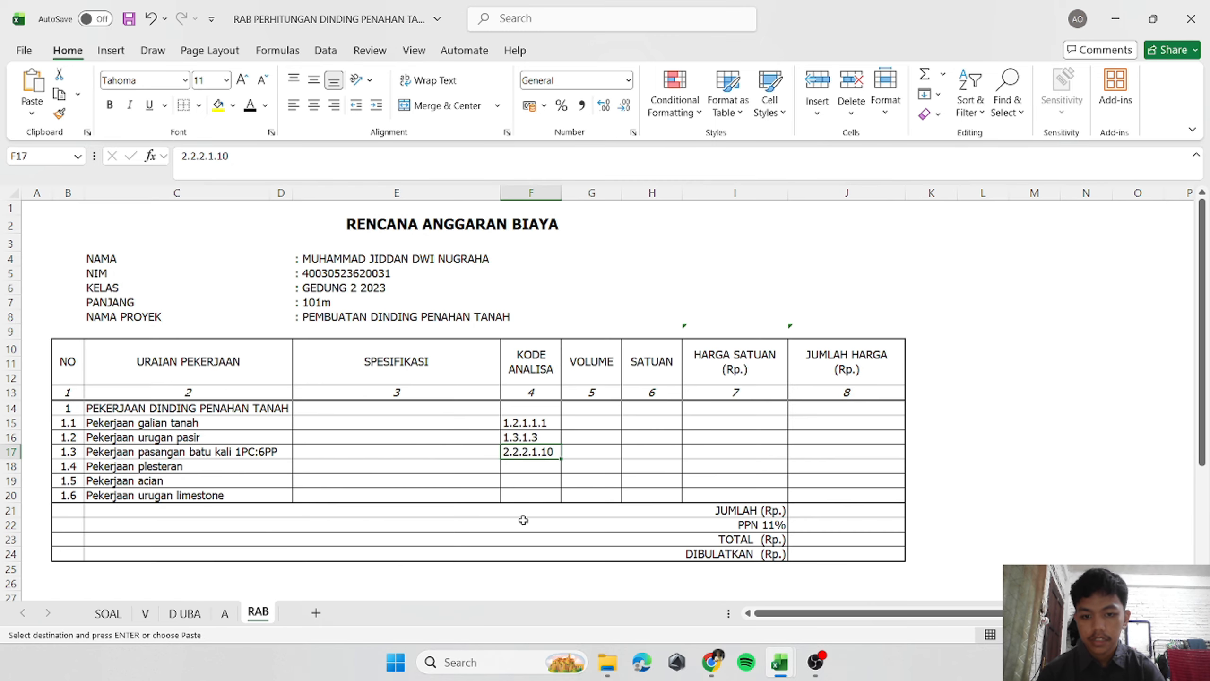
{"action": "left_click", "coordinate": [522, 469]}
{"action": "right_click", "coordinate": [522, 469]}
{"action": "left_click", "coordinate": [591, 247]}
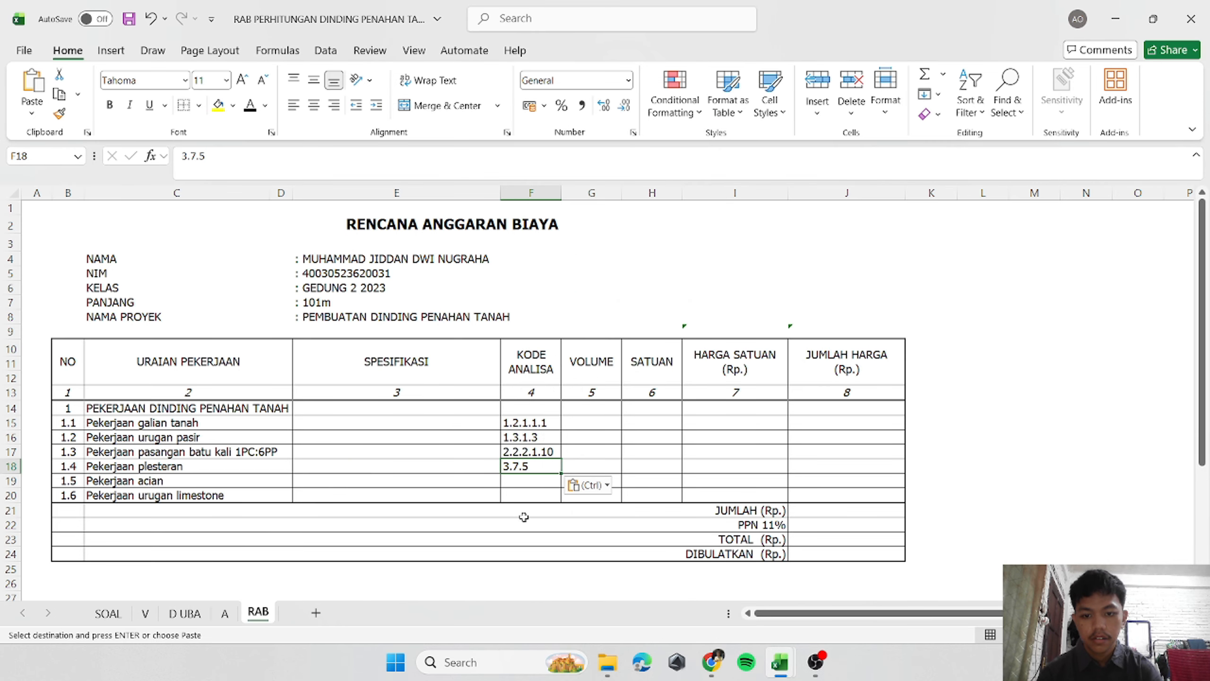
Copy the acian analysis code 3.7.8 from J101 of sheet A into F19 of the RAB sheet as a value.
{"action": "left_click", "coordinate": [526, 484]}
{"action": "left_click", "coordinate": [225, 614]}
{"action": "scroll", "coordinate": [198, 560], "scroll_direction": "down", "scroll_amount": 4}
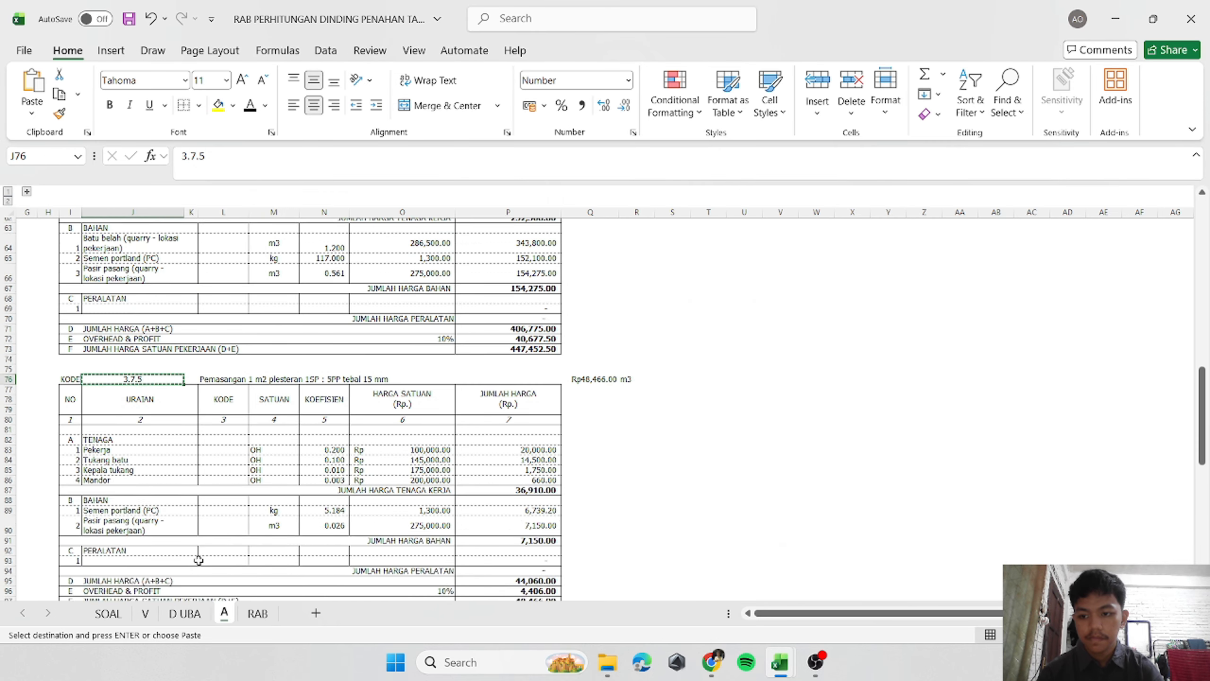
{"action": "scroll", "coordinate": [199, 560], "scroll_direction": "down", "scroll_amount": 9}
{"action": "left_click", "coordinate": [258, 612]}
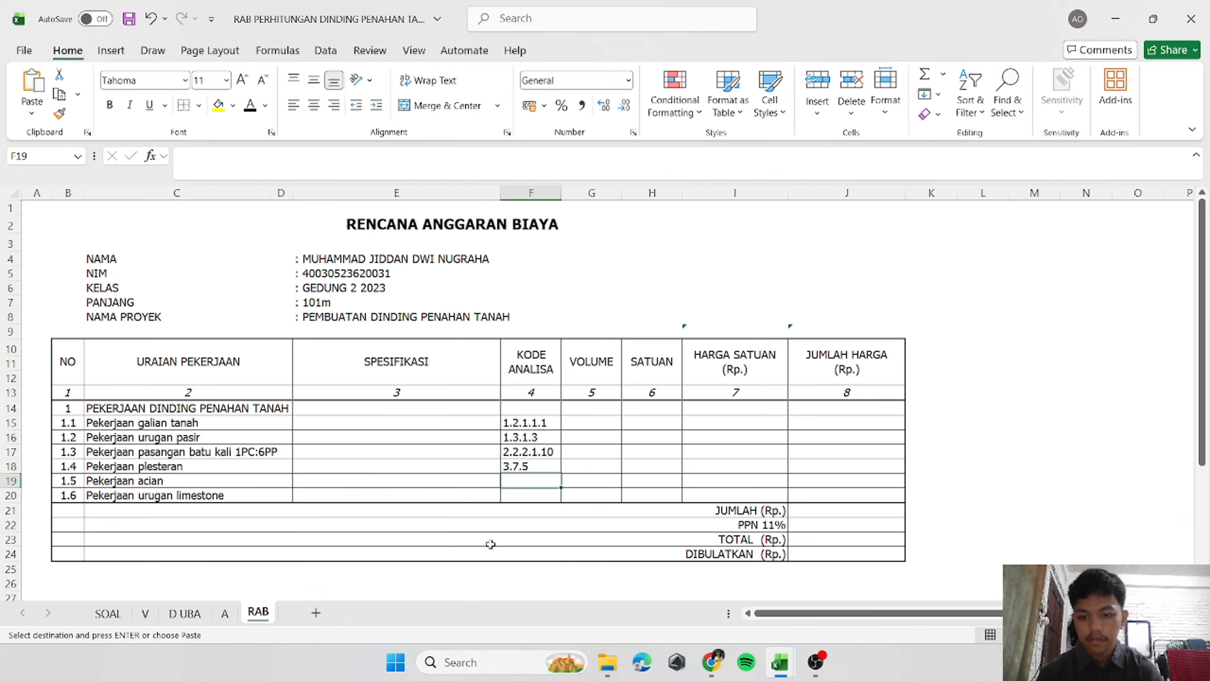
{"action": "right_click", "coordinate": [517, 479]}
{"action": "left_click", "coordinate": [580, 249]}
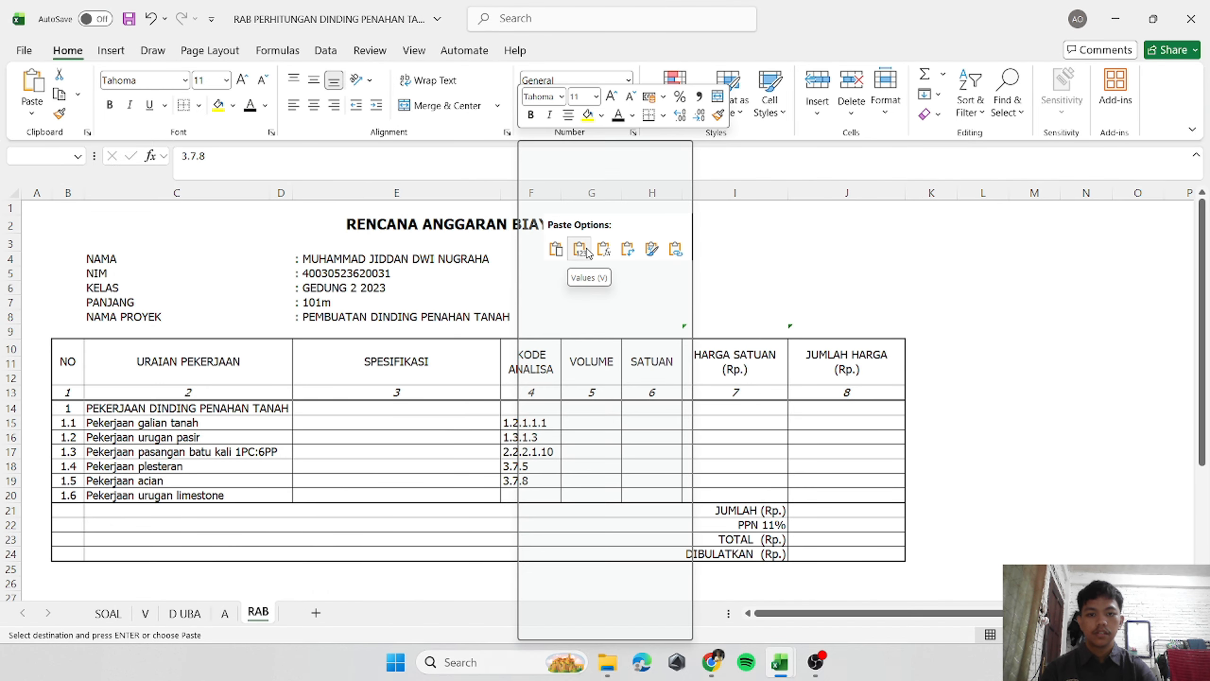
Copy the limestone analysis code 1.3.2.2 from J124 of sheet A into F20 of the RAB sheet as a value.
{"action": "left_click", "coordinate": [224, 614]}
{"action": "scroll", "coordinate": [238, 476], "scroll_direction": "down", "scroll_amount": 4}
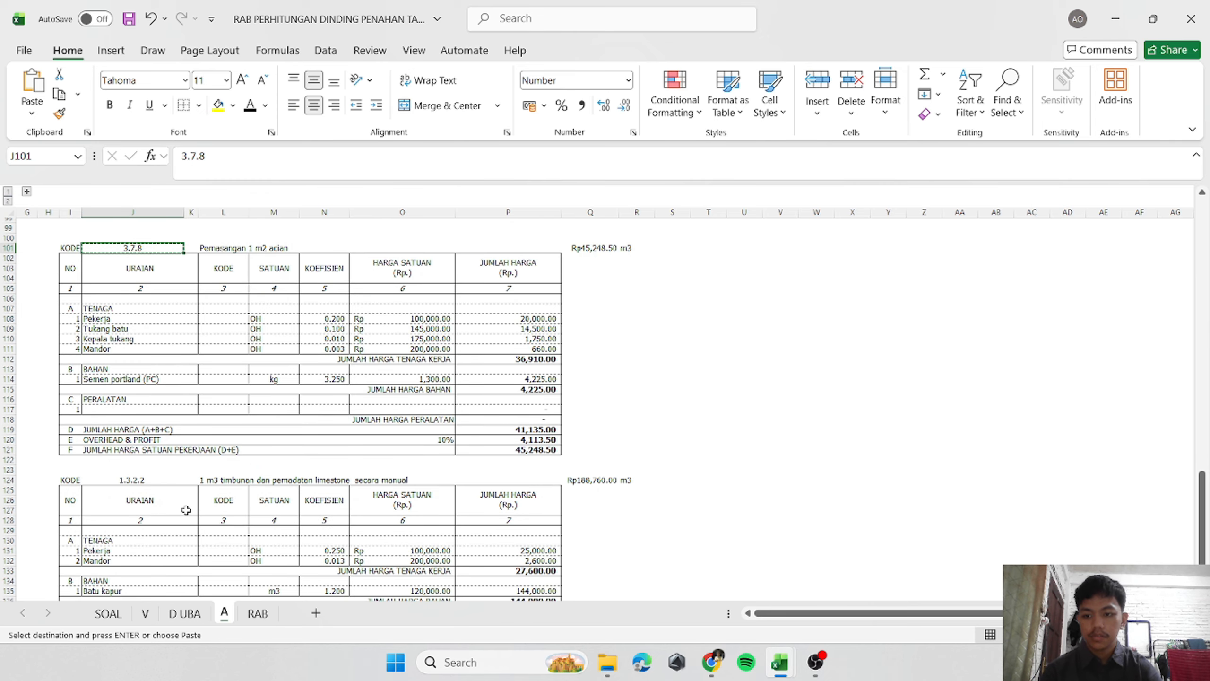
{"action": "left_click", "coordinate": [134, 480]}
{"action": "key", "text": "ctrl+c"}
{"action": "left_click", "coordinate": [258, 613]}
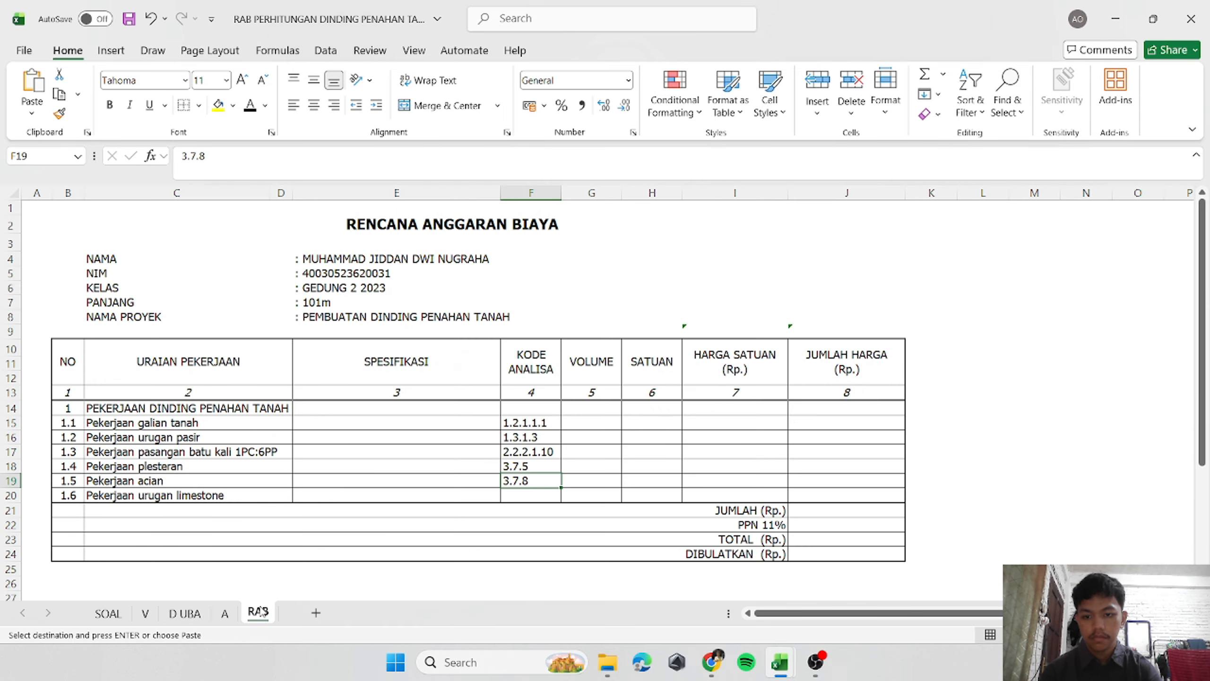
{"action": "left_click", "coordinate": [530, 495]}
{"action": "right_click", "coordinate": [530, 494]}
{"action": "left_click", "coordinate": [581, 248]}
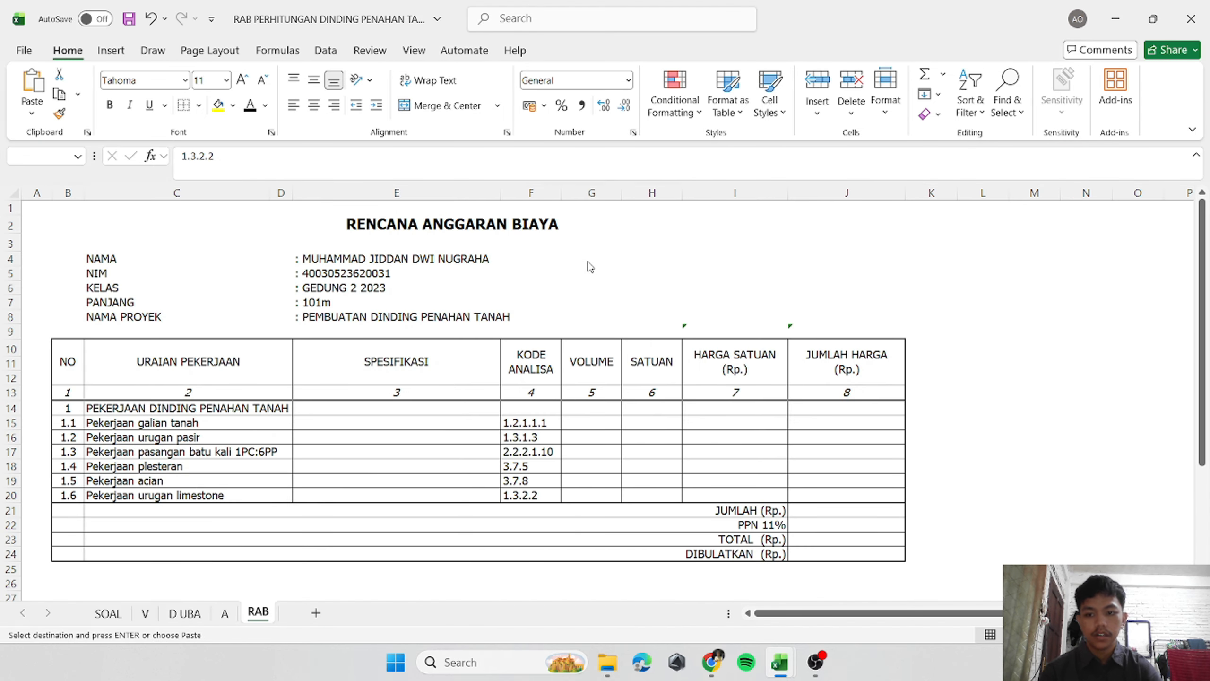
Change the plastering description in F26 of sheet V to "Pekerjaan plesteran 1PC:5PP" and save the workbook.
{"action": "left_click", "coordinate": [145, 615]}
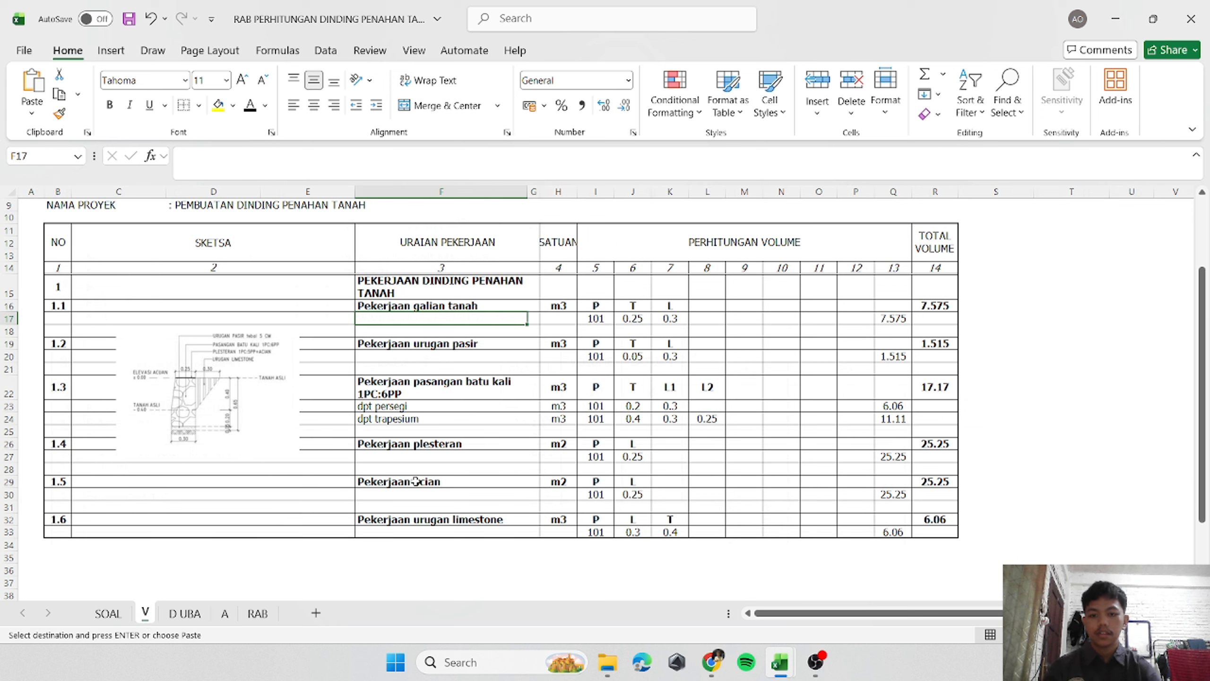
{"action": "left_click", "coordinate": [451, 447]}
{"action": "left_click", "coordinate": [330, 165]}
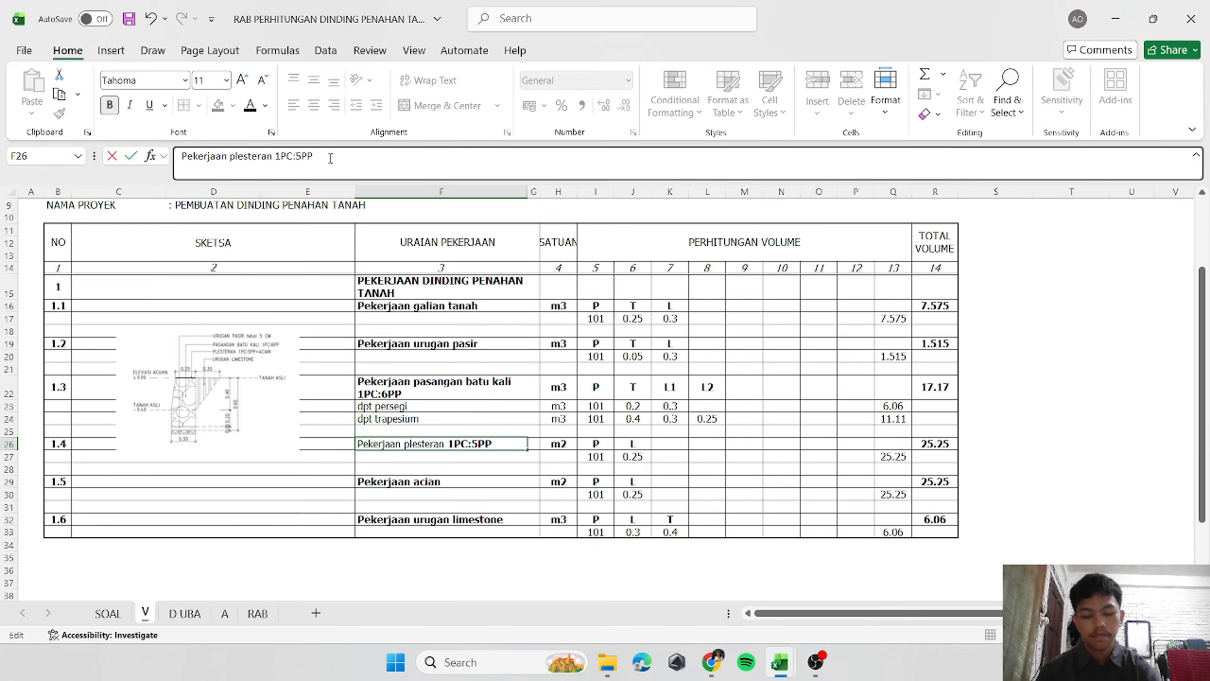
{"action": "key", "text": "Return"}
{"action": "key", "text": "ctrl+s"}
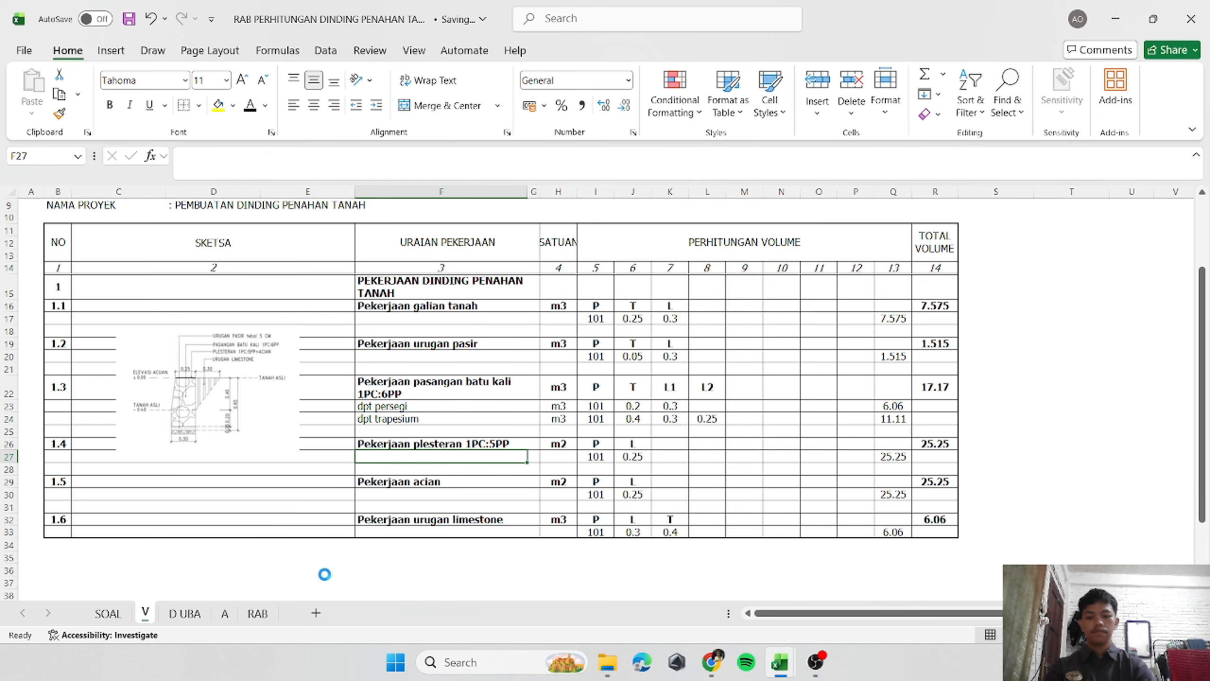
Reuse the C15 lookup in G15 of the RAB sheet with column index 17 for the volume, and fill it down to G20.
{"action": "left_click", "coordinate": [257, 613]}
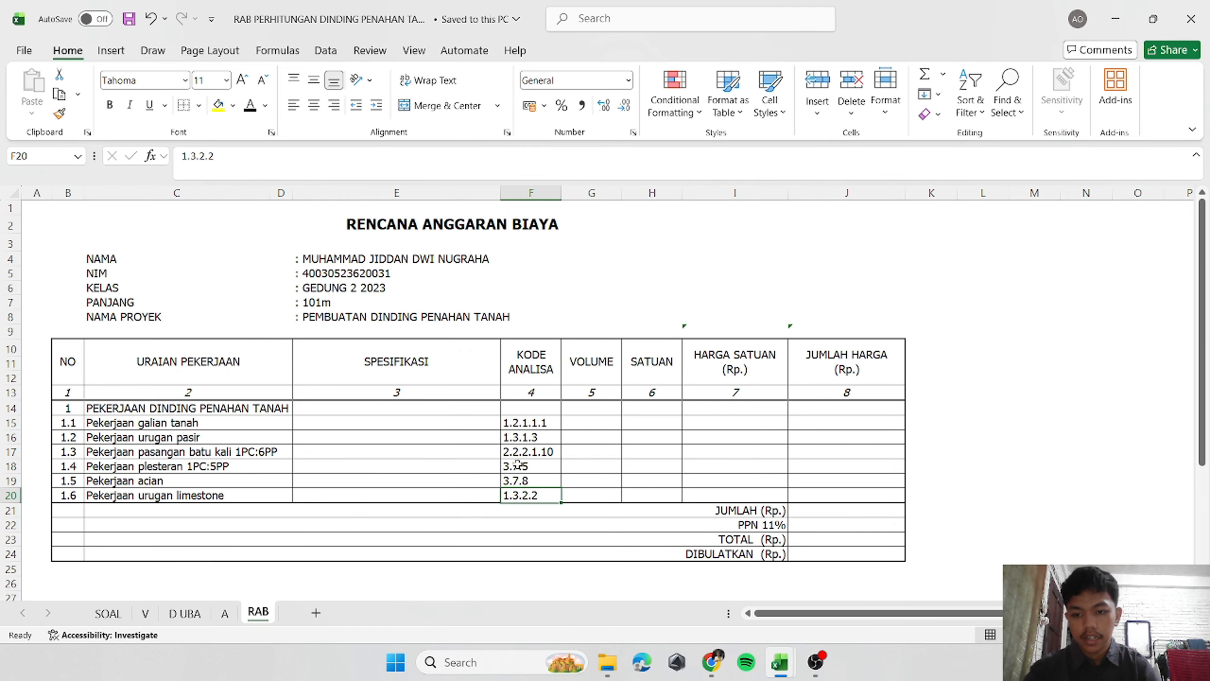
{"action": "left_click", "coordinate": [585, 428]}
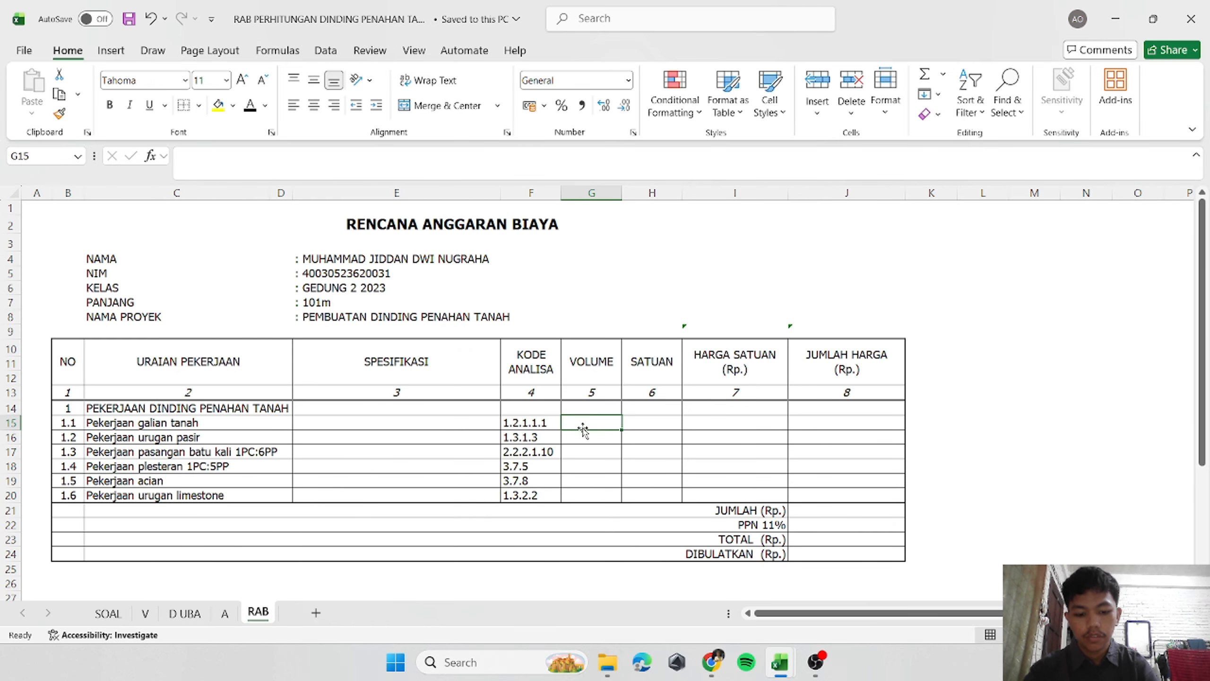
{"action": "left_click", "coordinate": [116, 424]}
{"action": "key", "text": "ctrl+c"}
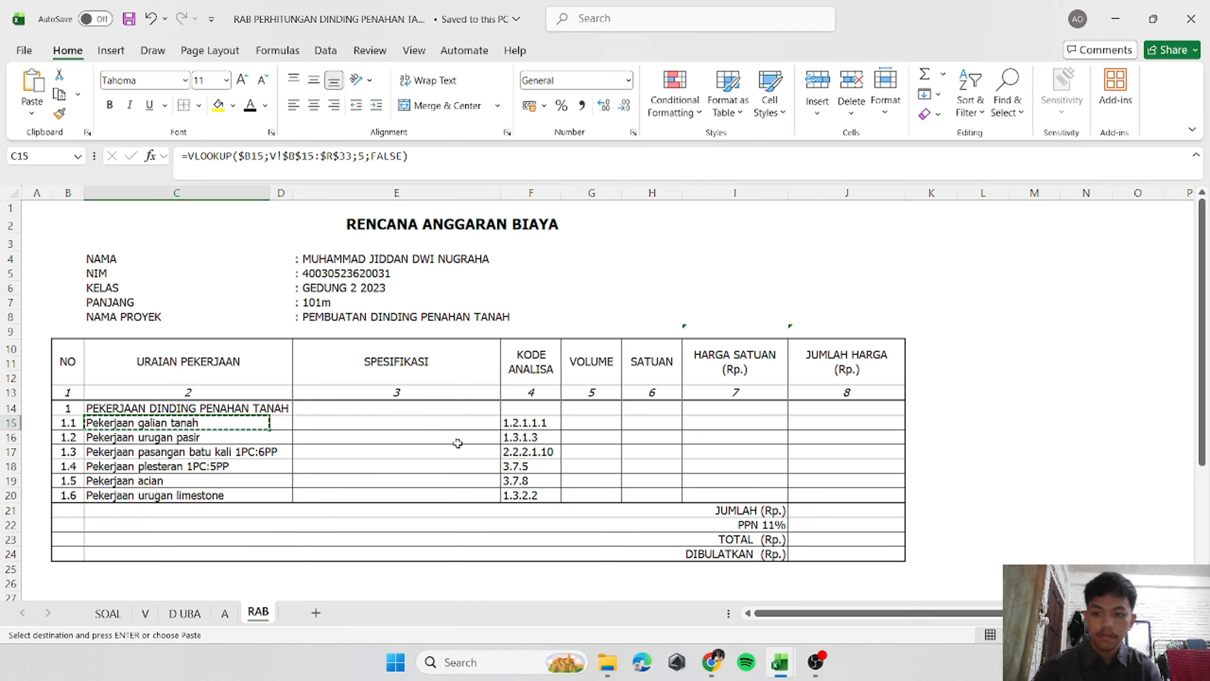
{"action": "left_click", "coordinate": [586, 421]}
{"action": "key", "text": "ctrl+v"}
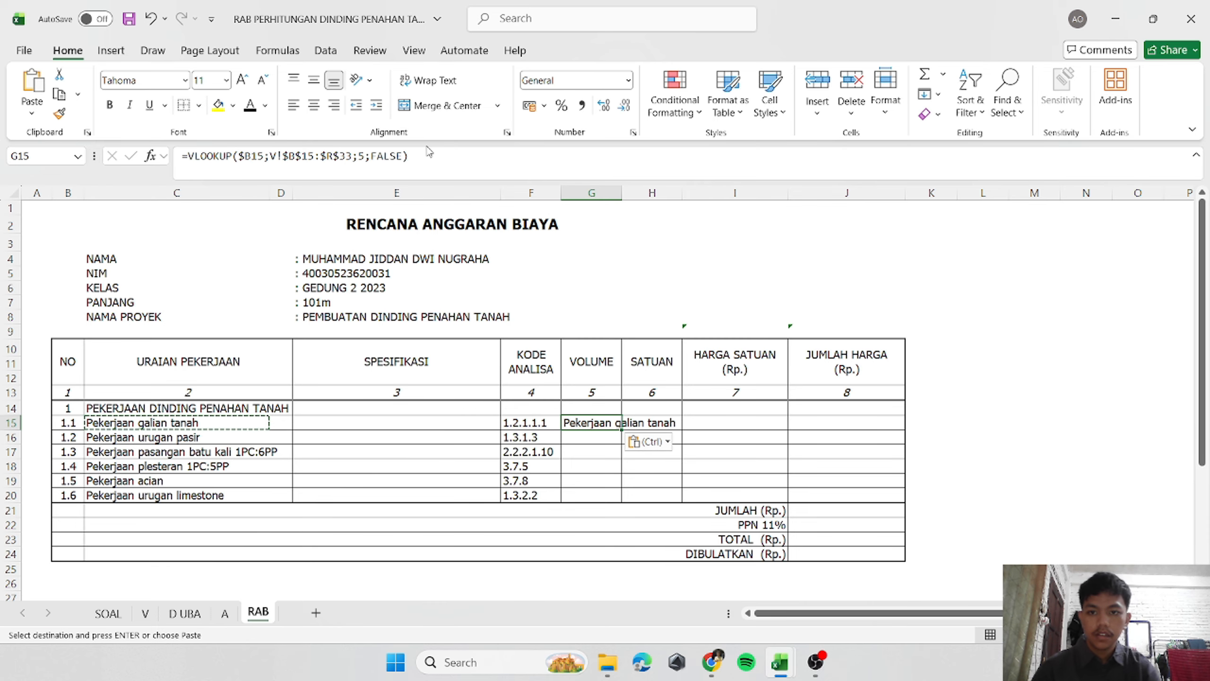
{"action": "left_click", "coordinate": [369, 160]}
{"action": "key", "text": "BackSpace"}
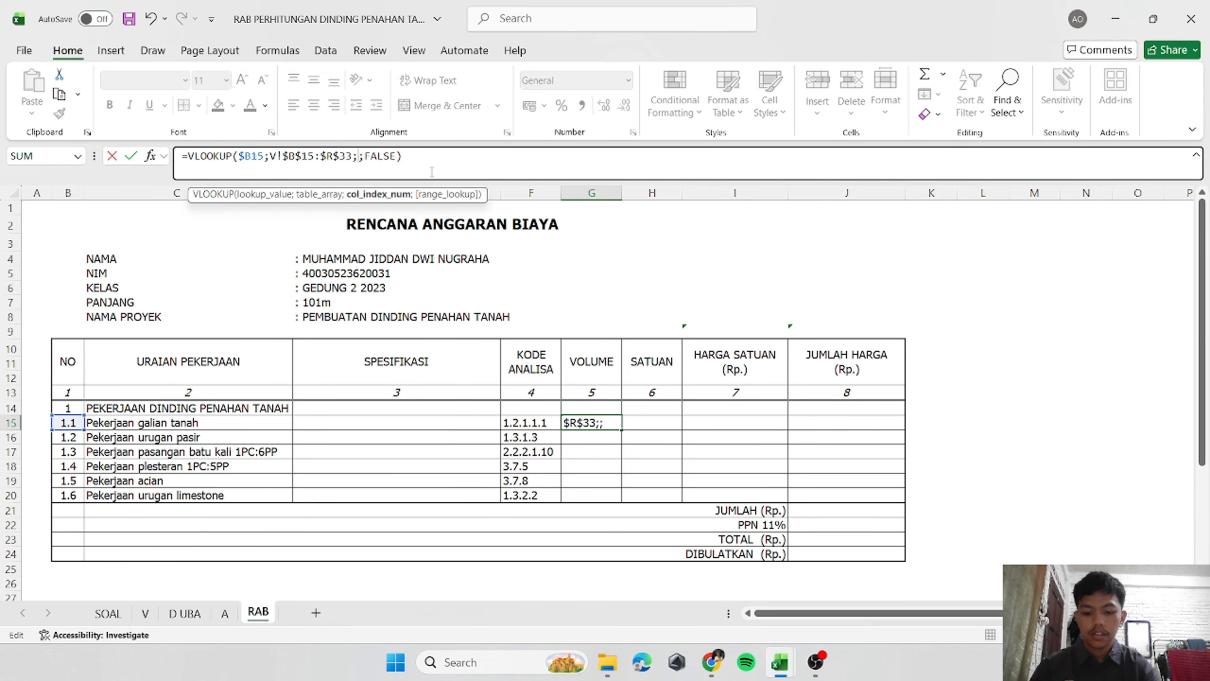
{"action": "type", "text": "17"}
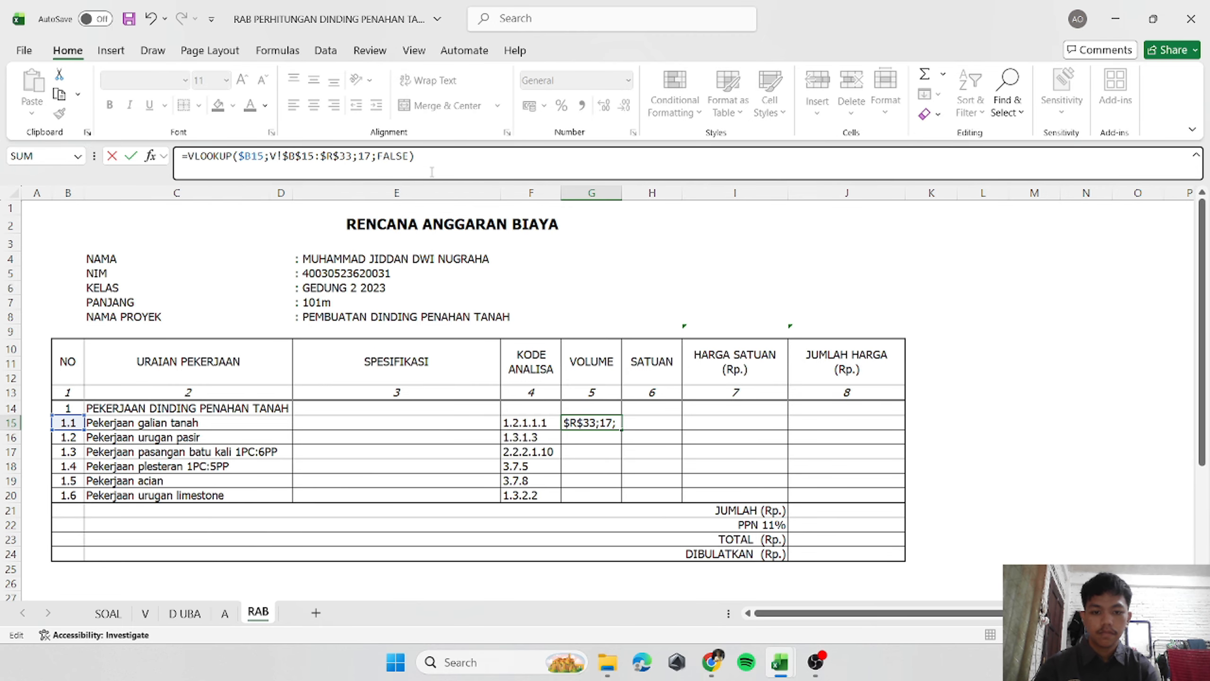
{"action": "key", "text": "ctrl+Return"}
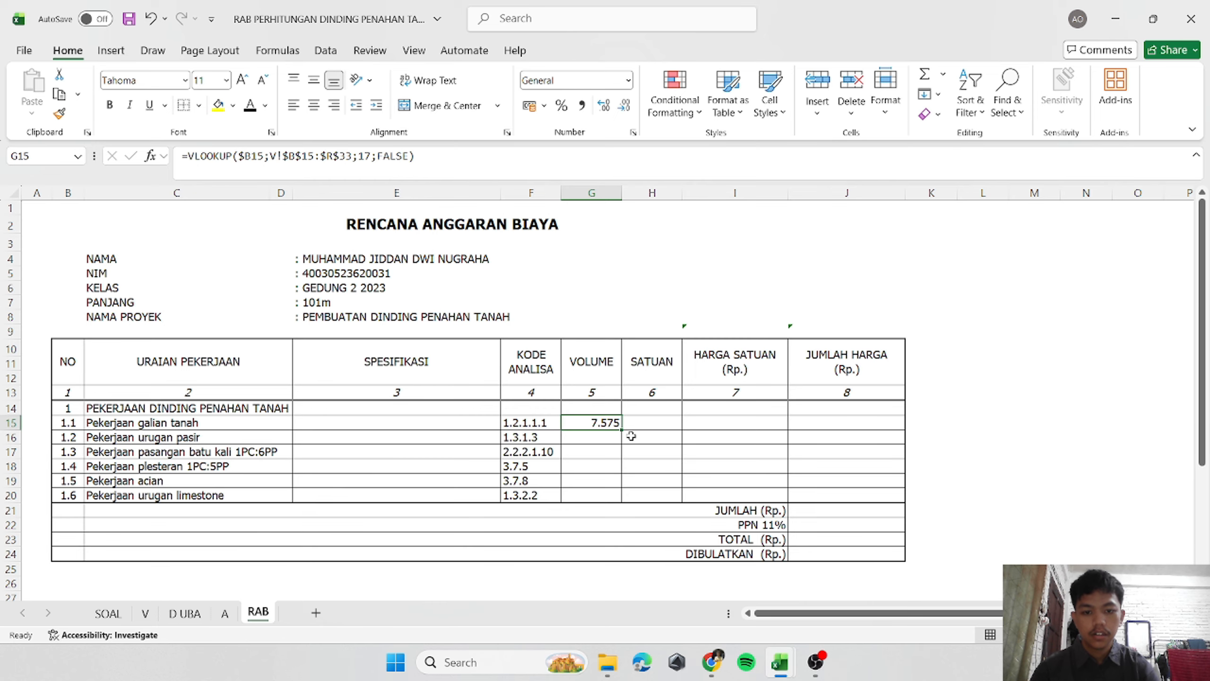
{"action": "double_click", "coordinate": [621, 430]}
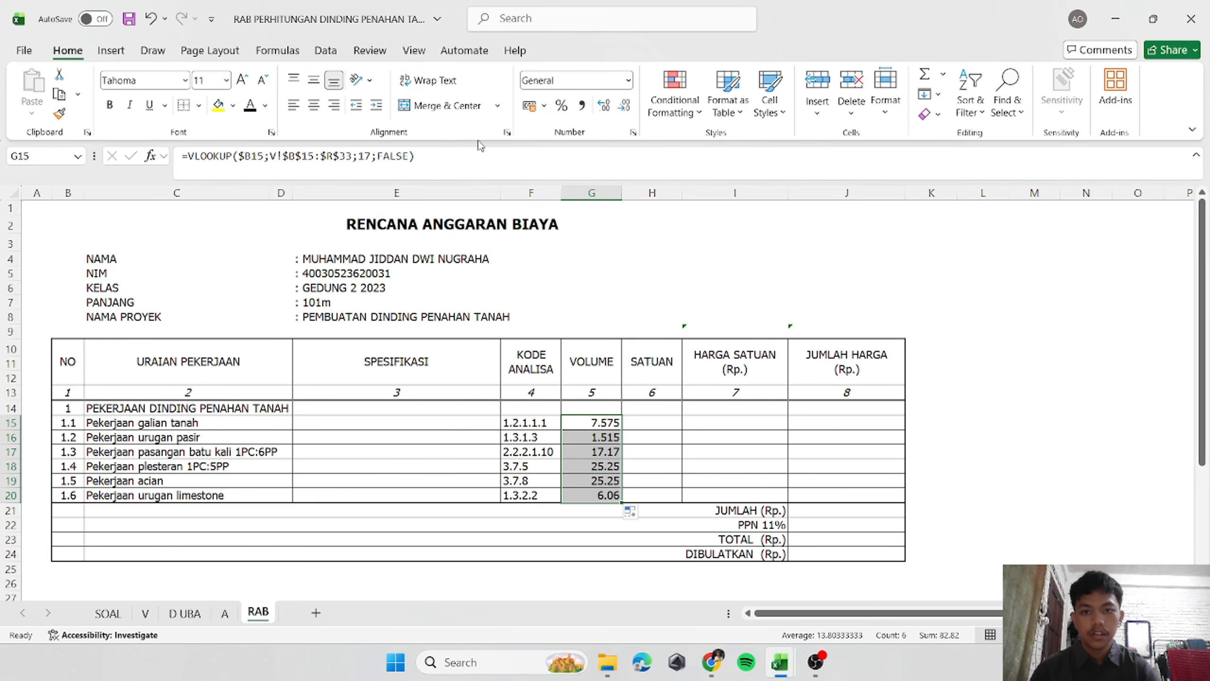
Format the volumes in G15:G20 with two decimals and centre both the volumes and the analysis codes in F15:F20.
{"action": "left_click", "coordinate": [603, 105]}
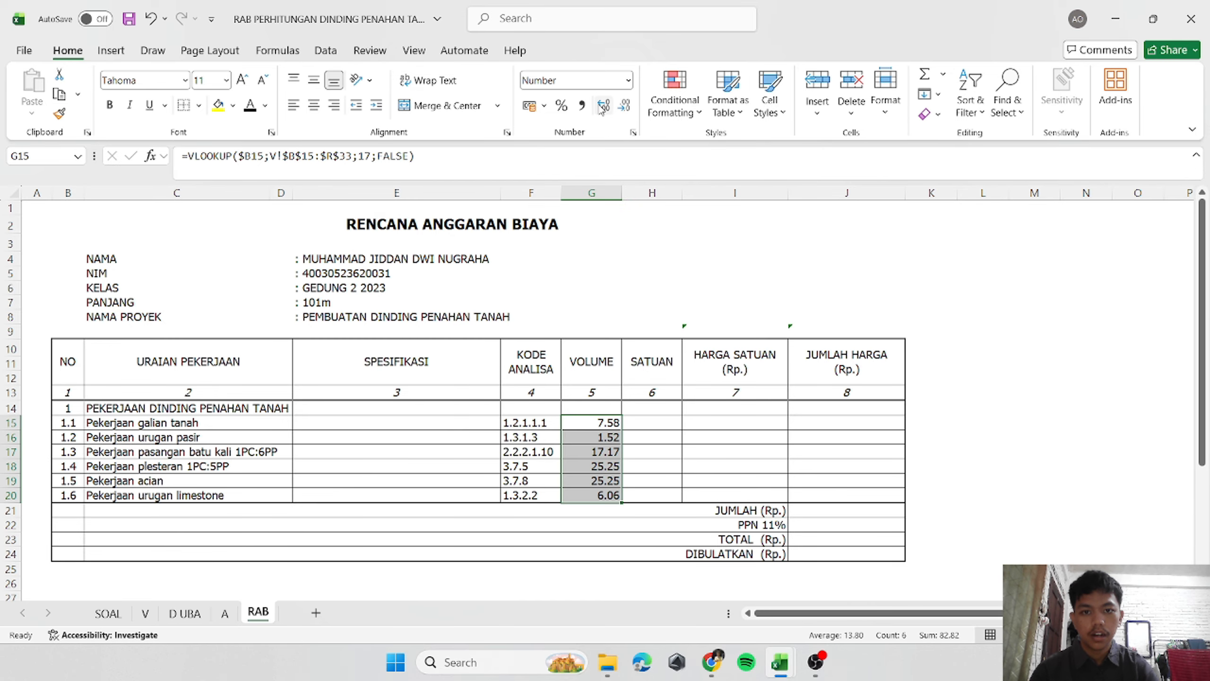
{"action": "left_click", "coordinate": [313, 106]}
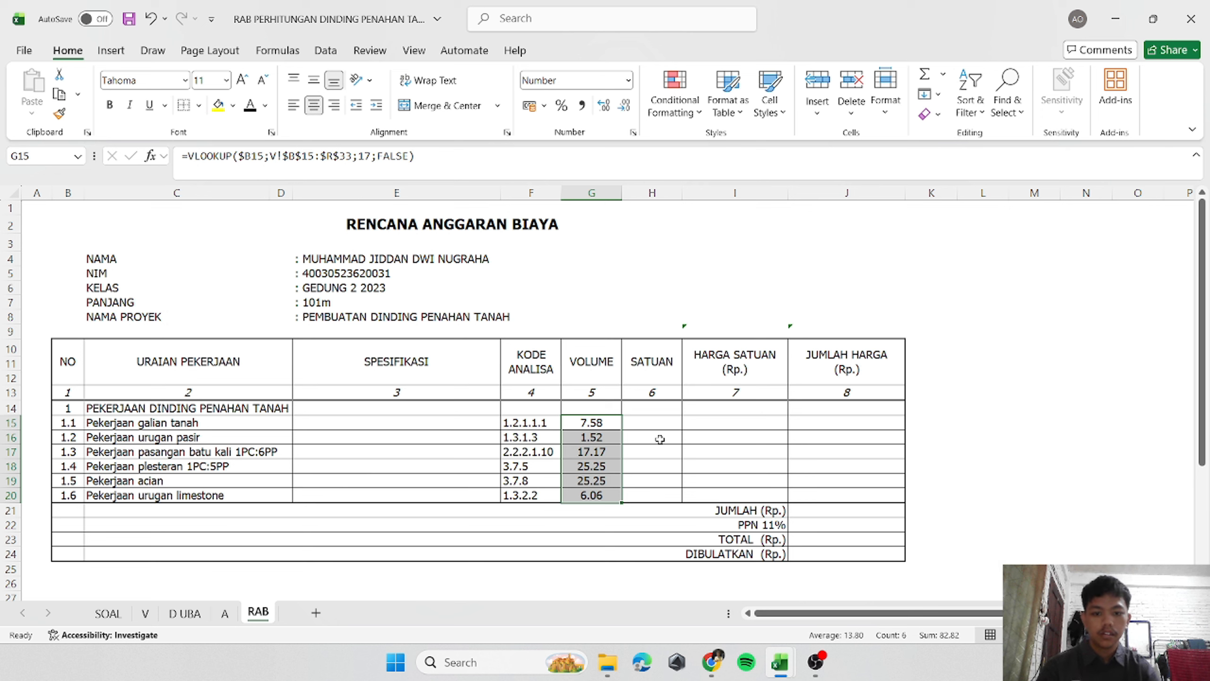
{"action": "left_click_drag", "start_coordinate": [508, 420], "coordinate": [526, 495]}
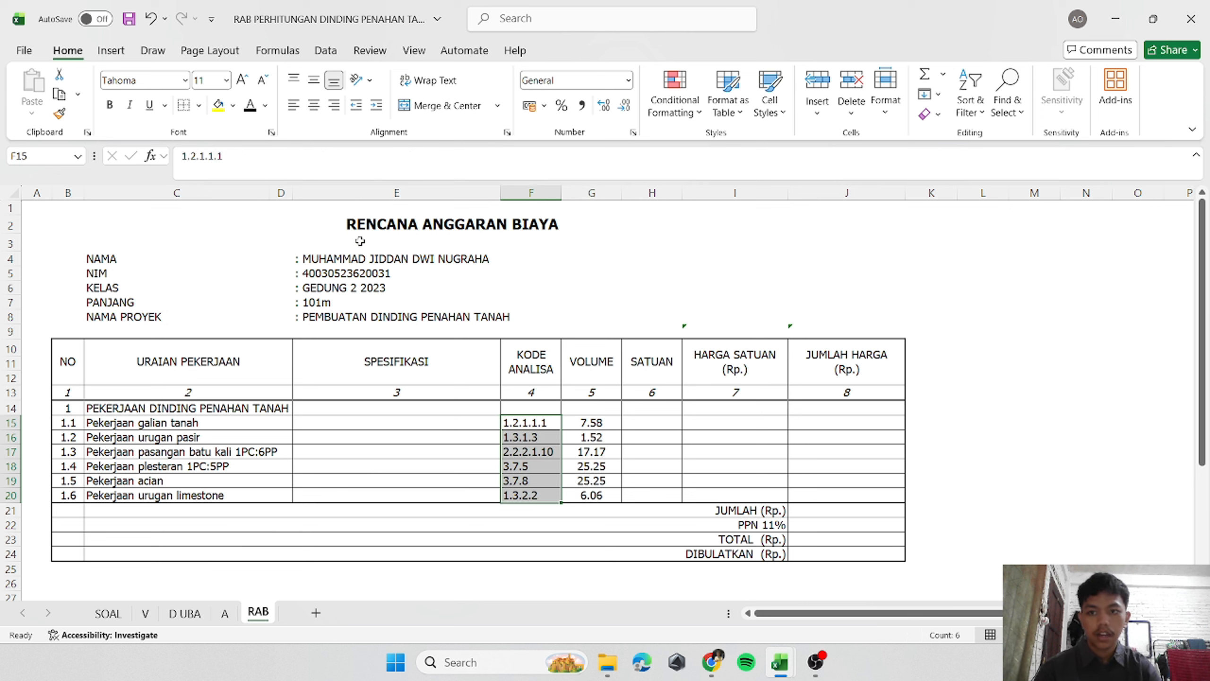
{"action": "left_click", "coordinate": [313, 106]}
Copy the volume lookup from G15 into H15 and set its column index to 6.
{"action": "left_click", "coordinate": [631, 423]}
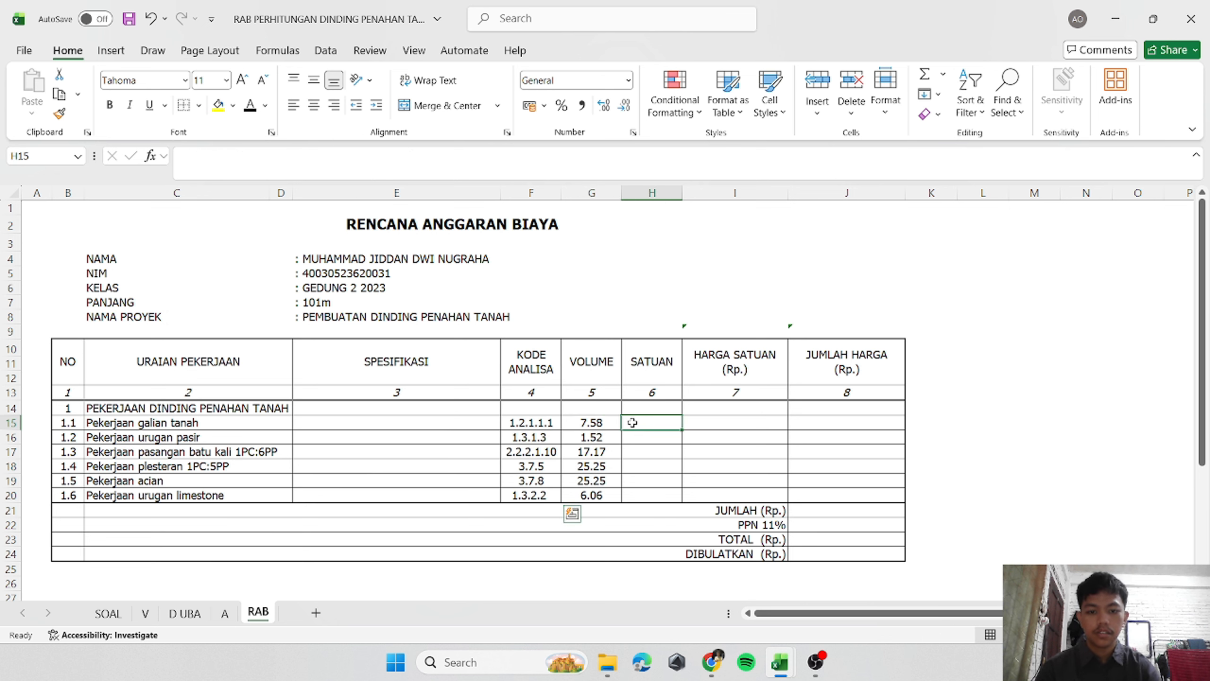
{"action": "left_click", "coordinate": [600, 423]}
{"action": "key", "text": "ctrl+c"}
{"action": "left_click", "coordinate": [646, 422]}
{"action": "key", "text": "ctrl+v"}
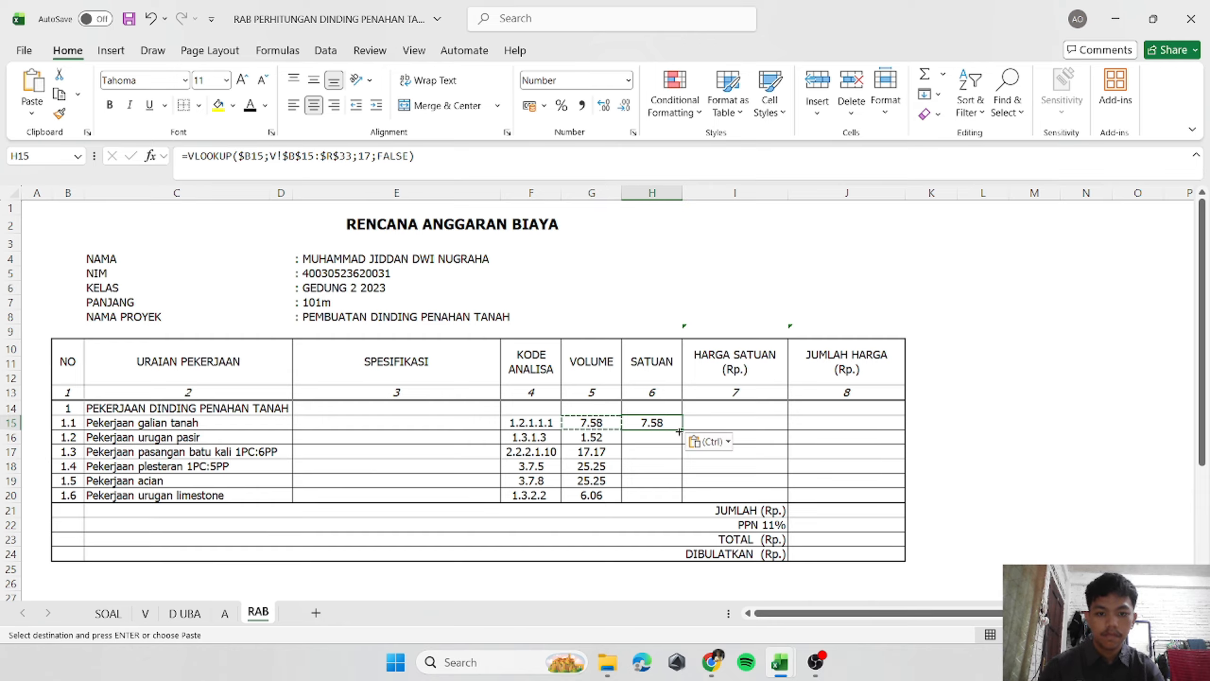
{"action": "key", "text": "Escape"}
{"action": "left_click", "coordinate": [368, 154]}
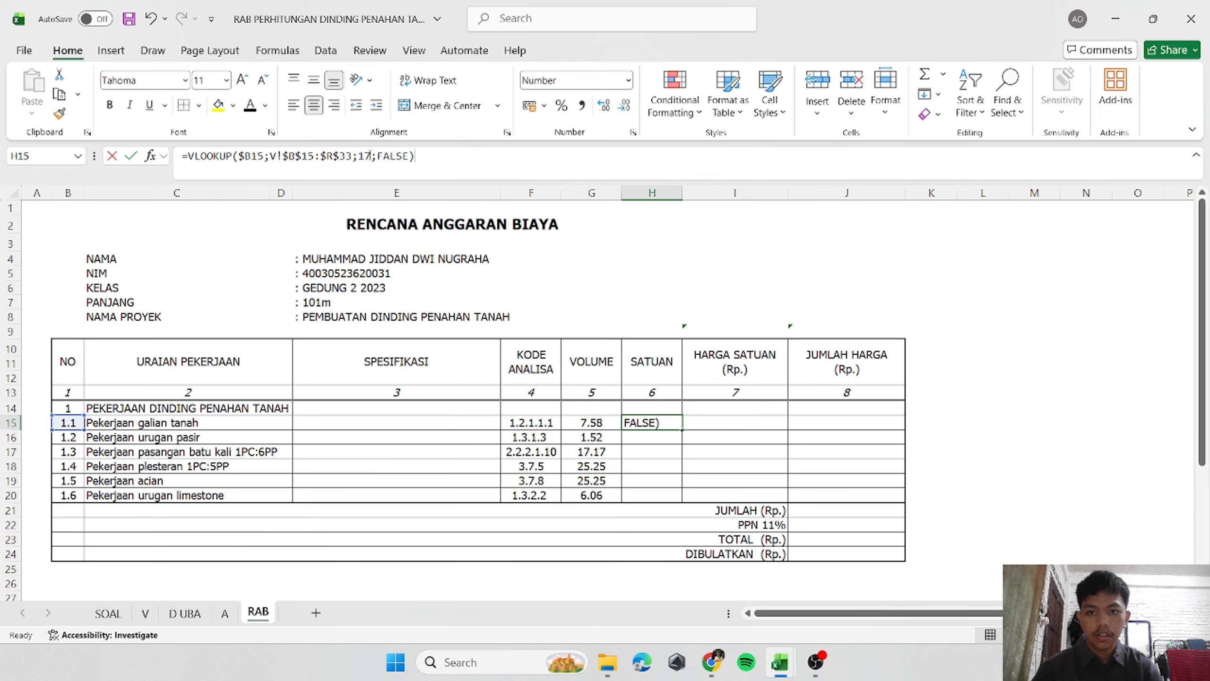
{"action": "key", "text": "BackSpace"}
{"action": "key", "text": "BackSpace"}
{"action": "type", "text": "6"}
{"action": "key", "text": "Return"}
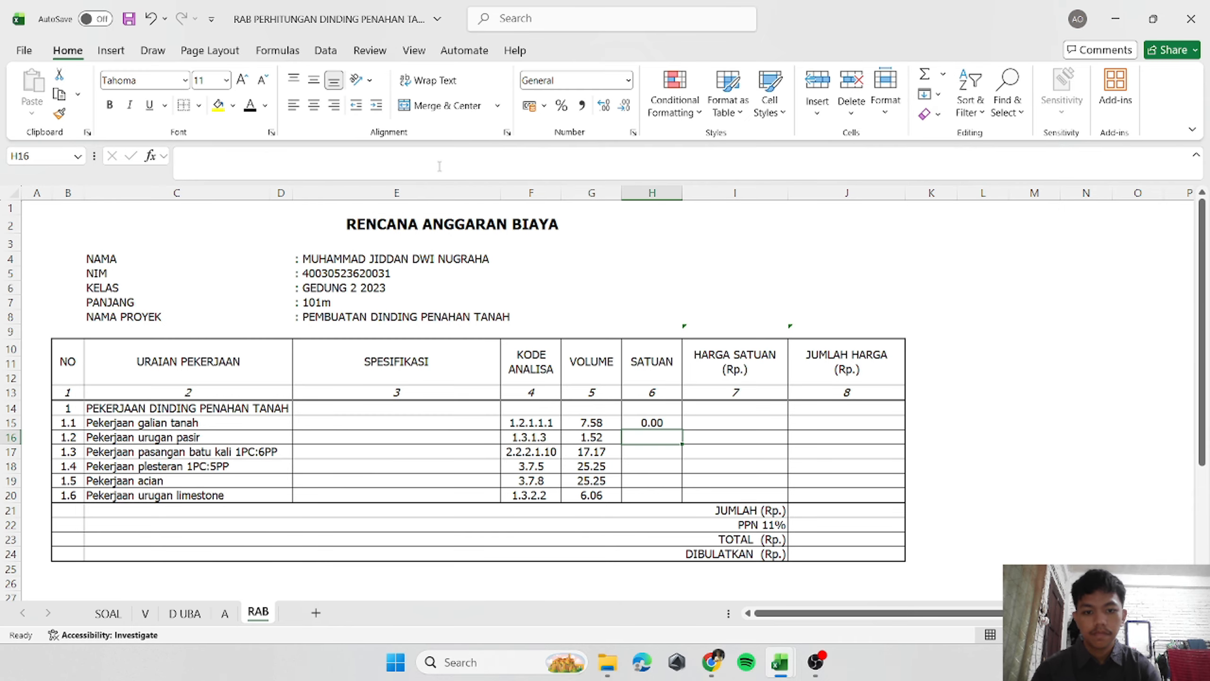
Correct the column index in H15 to return the SATUAN unit from sheet V, and fill the formula down to H20.
{"action": "left_click", "coordinate": [642, 414]}
{"action": "left_click", "coordinate": [396, 156]}
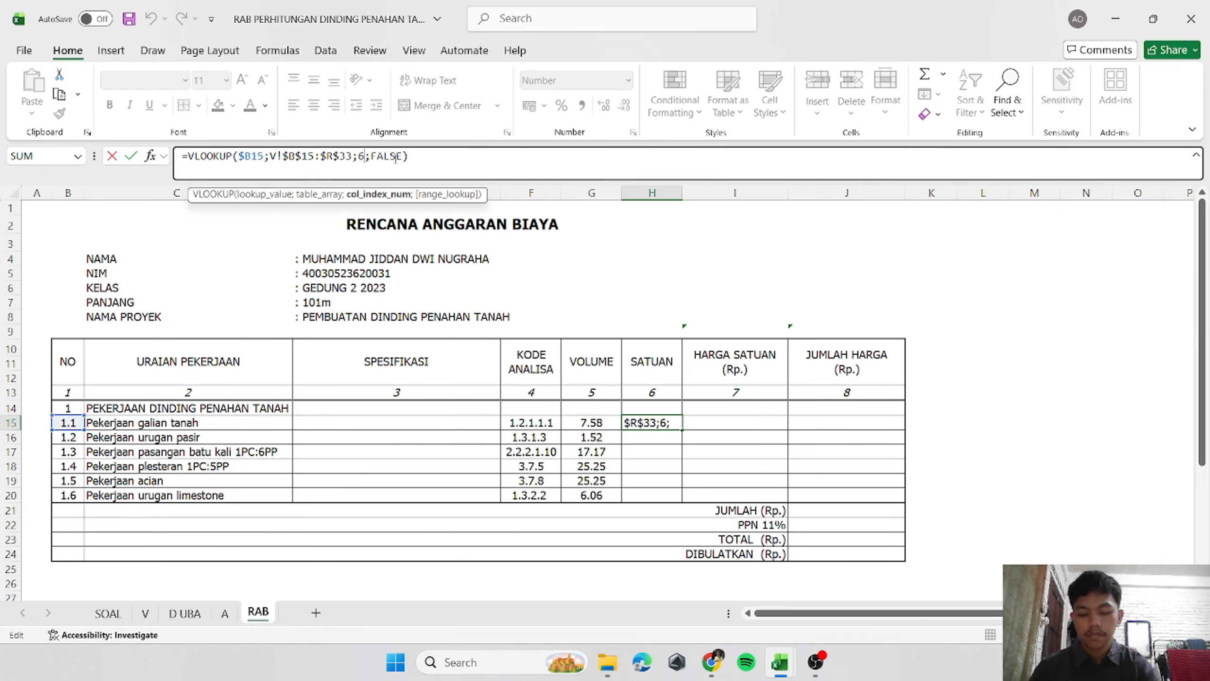
{"action": "key", "text": "Return"}
{"action": "scroll", "coordinate": [668, 390], "scroll_direction": "down", "scroll_amount": 1}
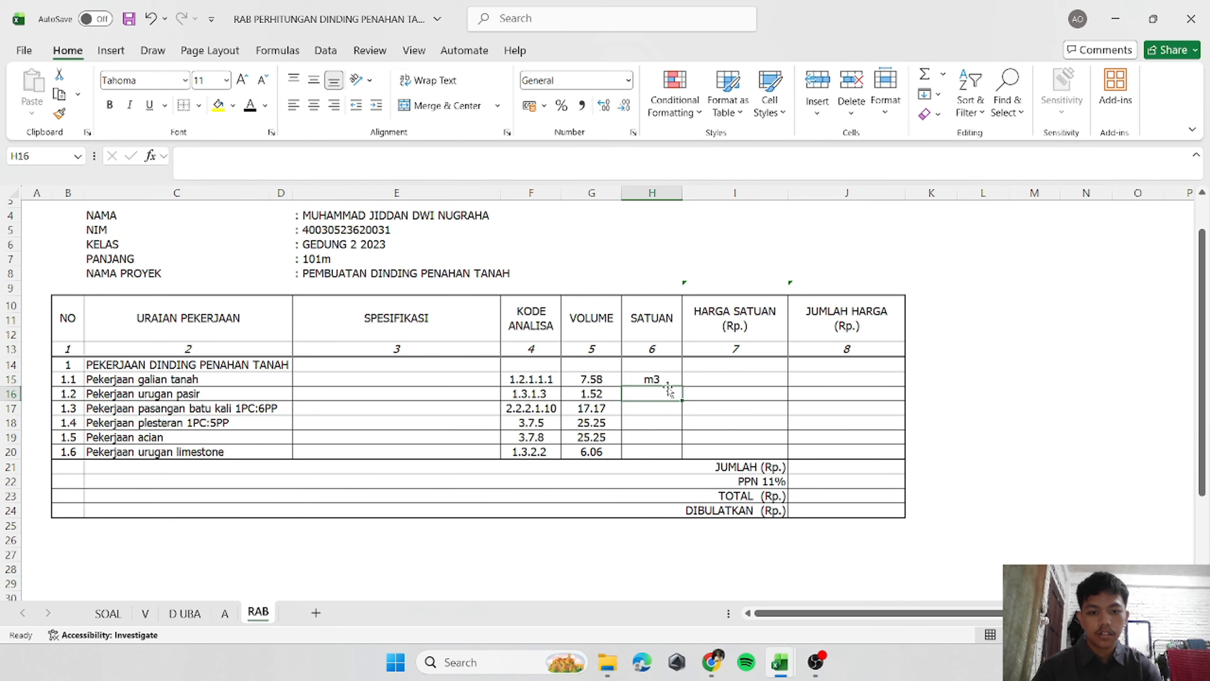
{"action": "left_click", "coordinate": [670, 381]}
{"action": "left_click_drag", "start_coordinate": [677, 386], "coordinate": [677, 453]}
{"action": "left_click", "coordinate": [719, 384]}
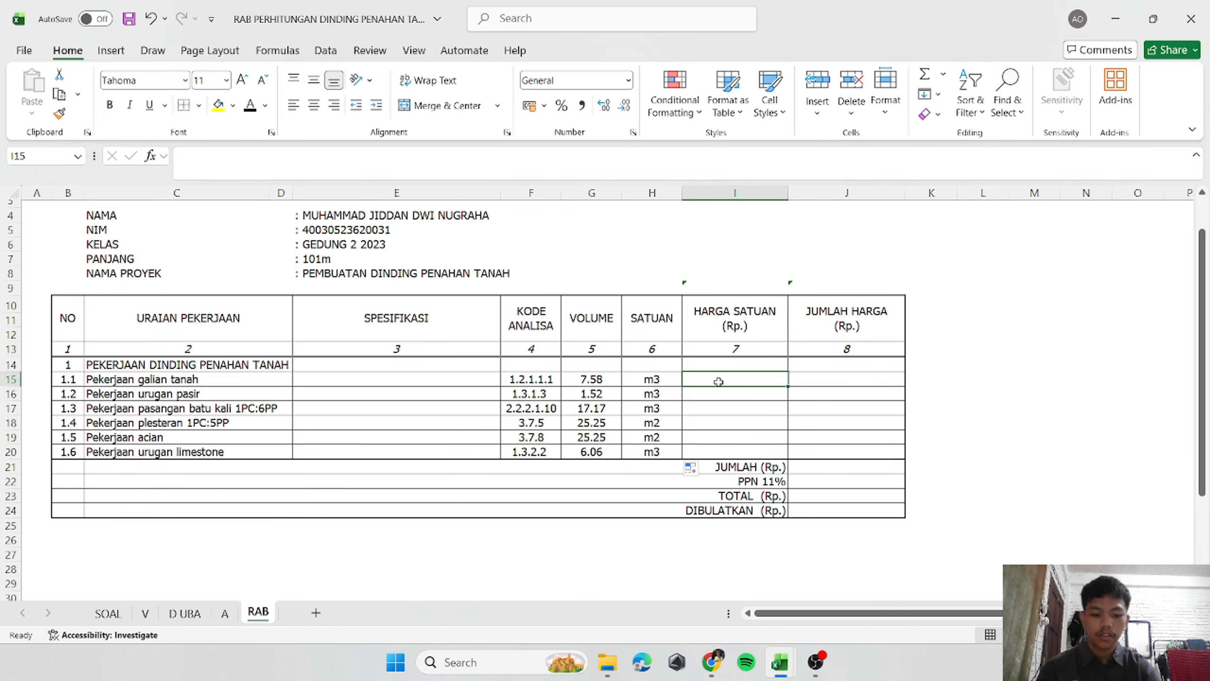
{"action": "type", "text": "=vlook"}
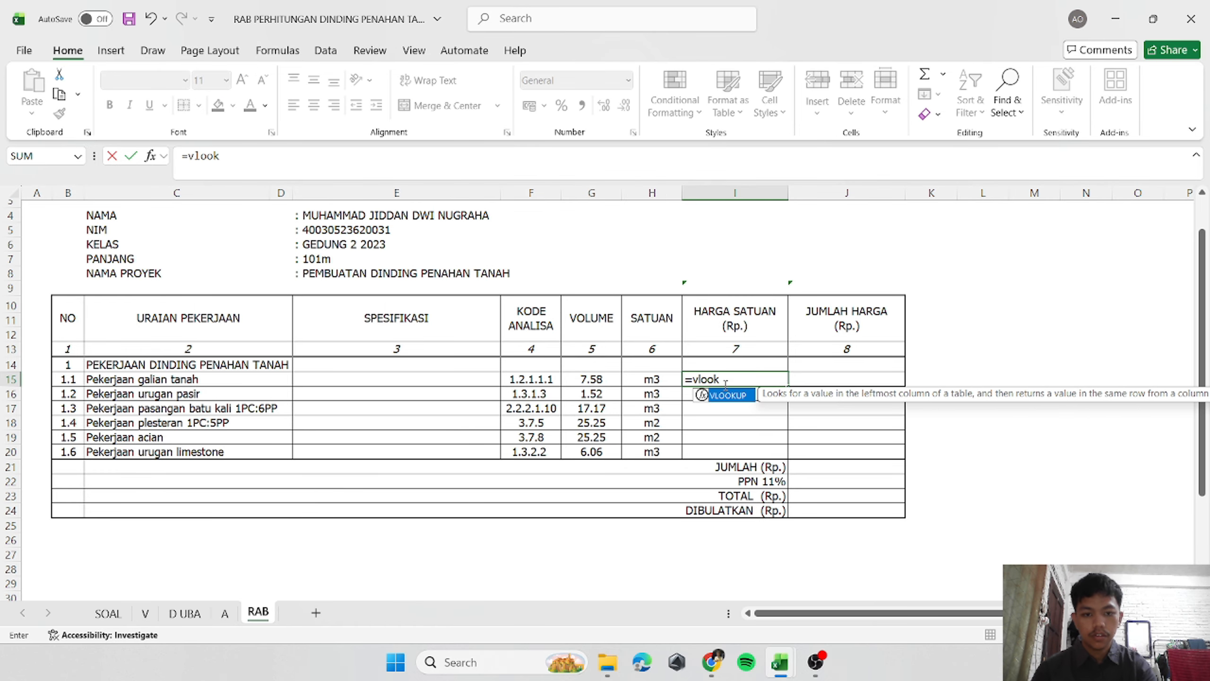
{"action": "type", "text": "up"}
{"action": "left_click", "coordinate": [544, 374]}
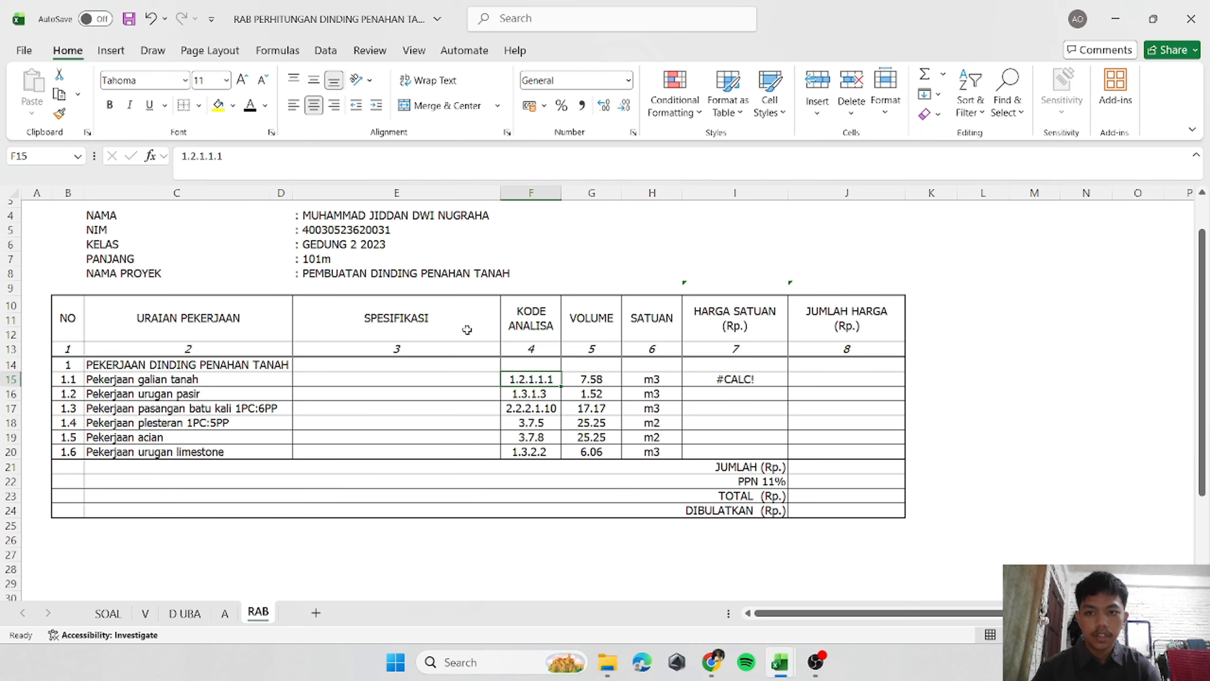
Begin a VLOOKUP formula in I15 with the analysis code cell $F15 as the lookup value.
{"action": "left_click", "coordinate": [756, 376]}
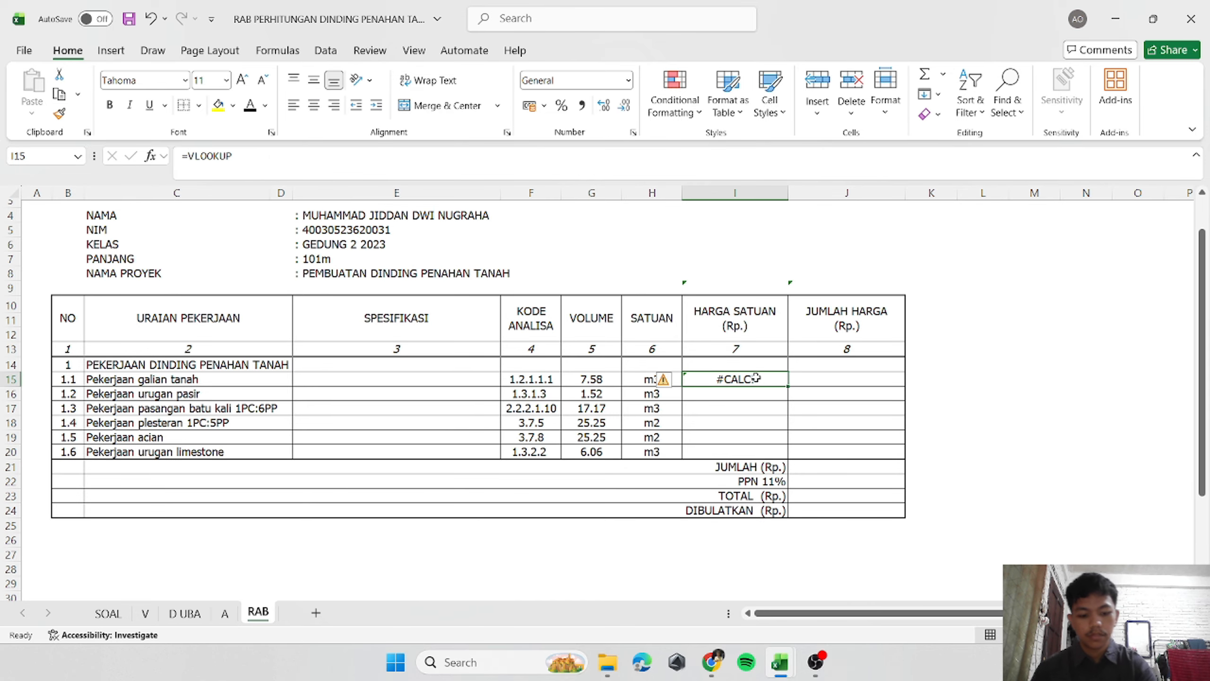
{"action": "type", "text": "=vlookup"}
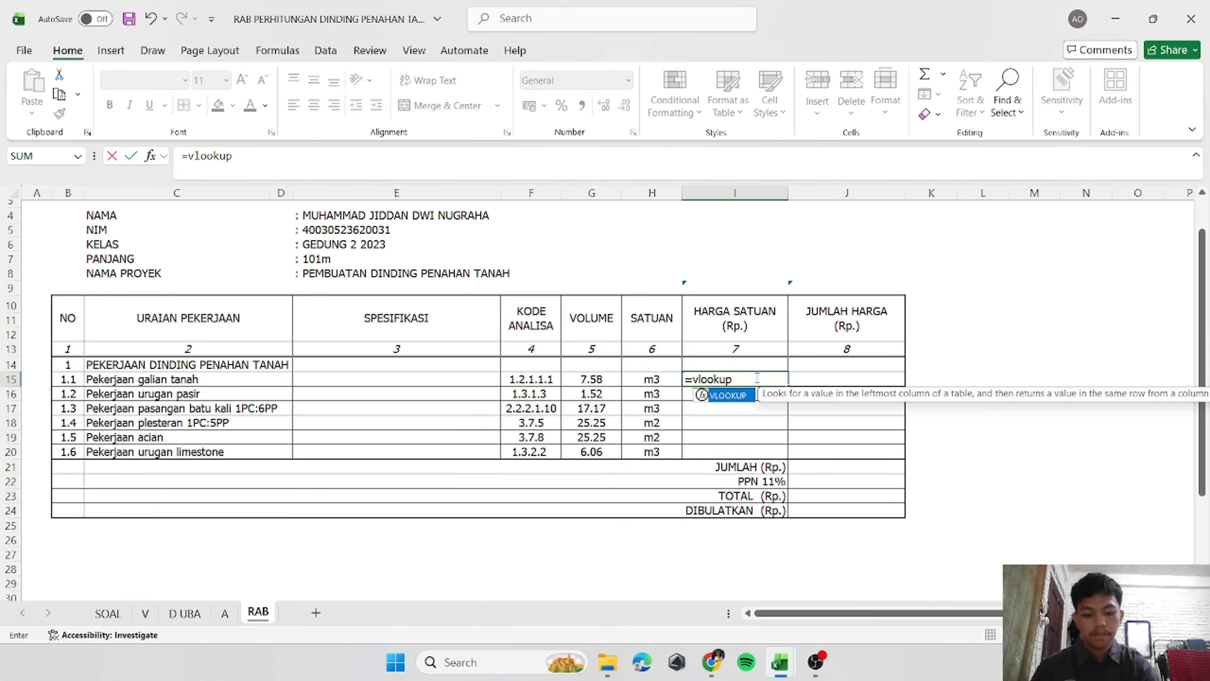
{"action": "type", "text": "("}
{"action": "left_click", "coordinate": [542, 381]}
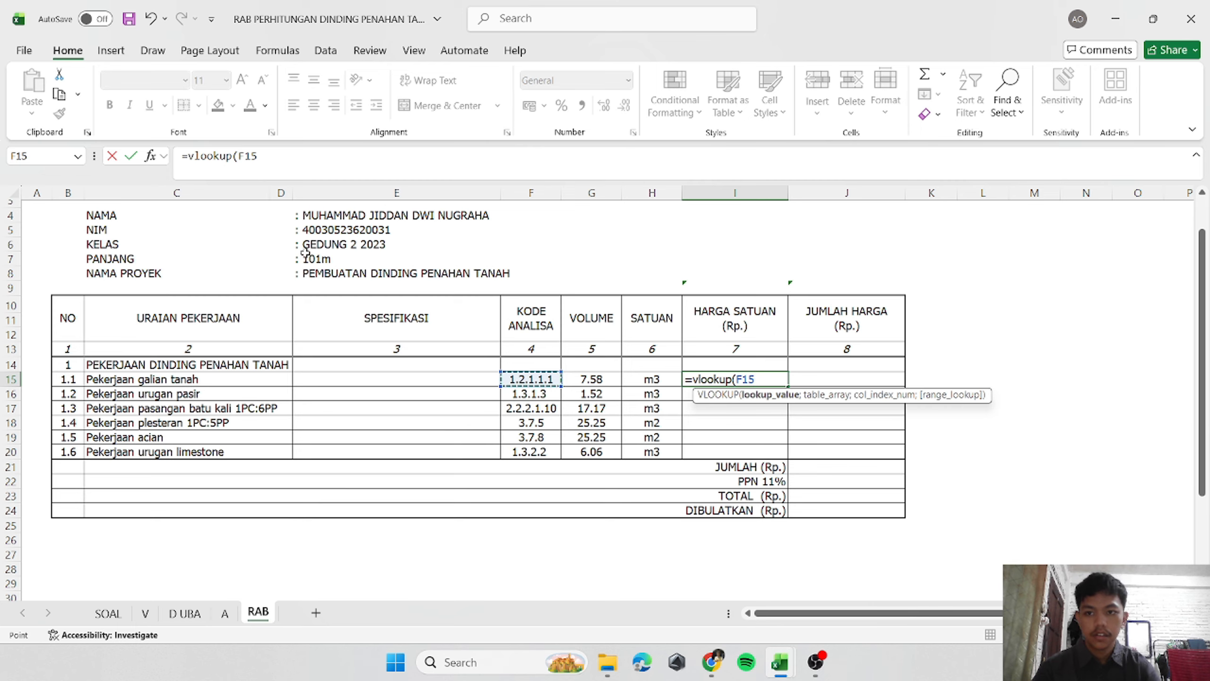
{"action": "left_click", "coordinate": [239, 155]}
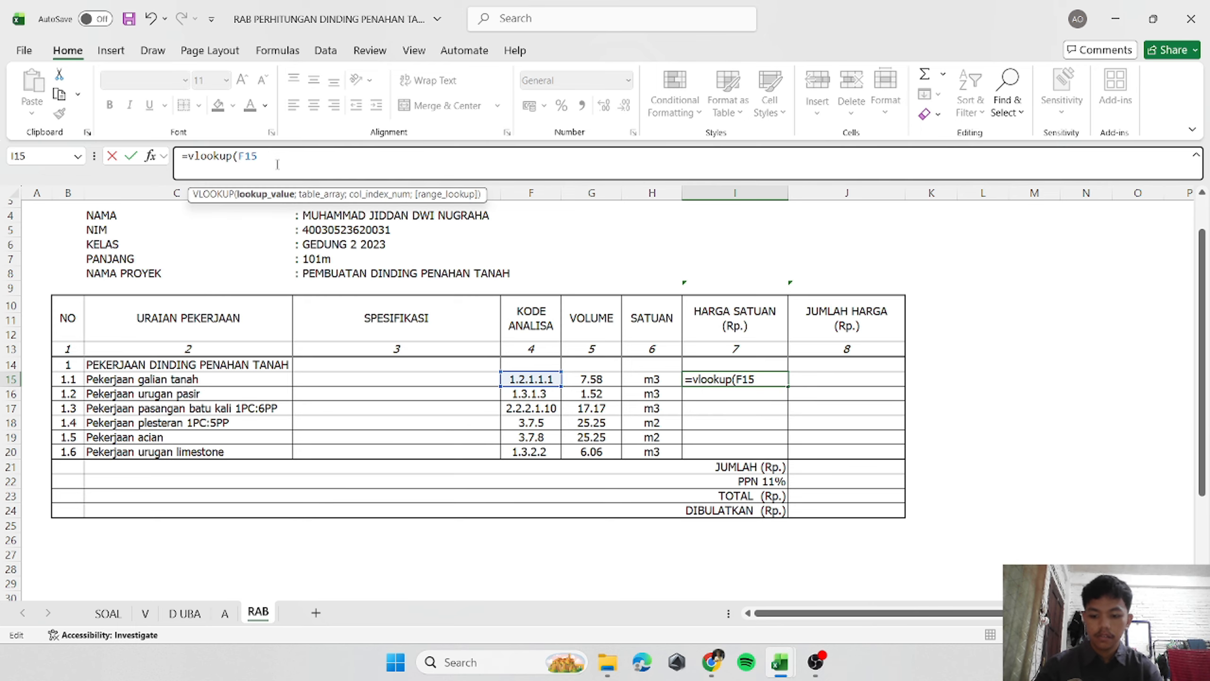
{"action": "type", "text": "$"}
{"action": "left_click", "coordinate": [277, 158]}
{"action": "type", "text": ";"}
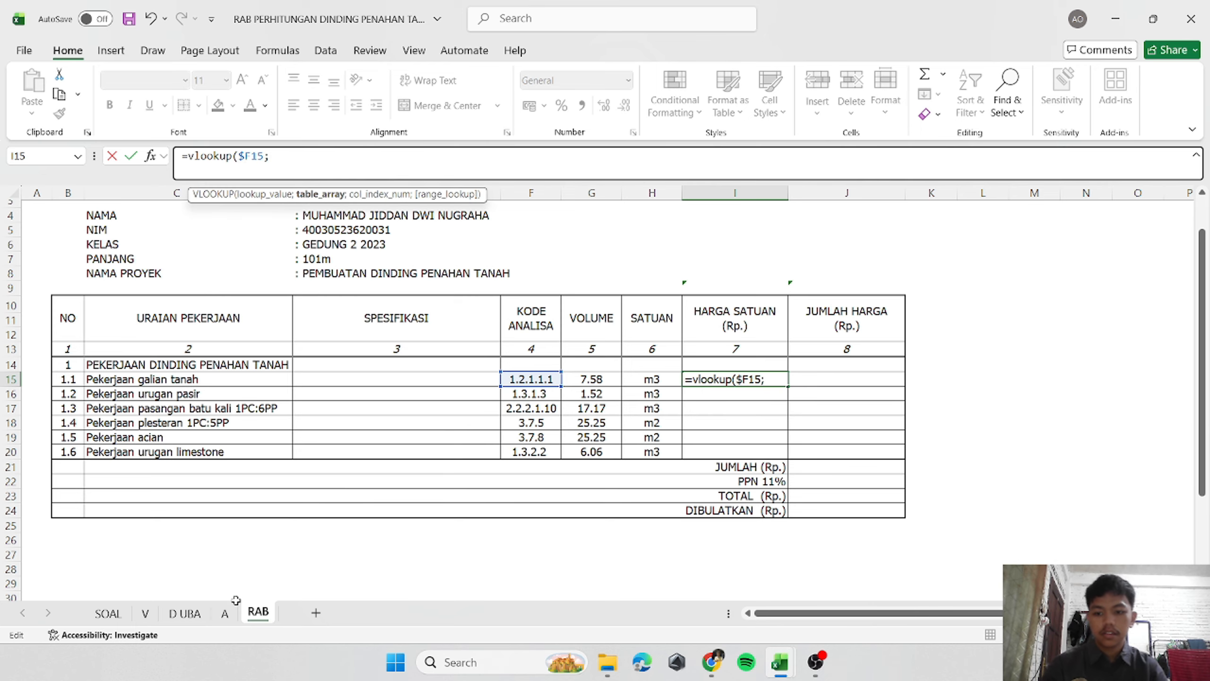
Complete the VLOOKUP in I15 with table range A!$J$10:$Q$124 from sheet A, column index 8 and FALSE for exact match.
{"action": "left_click", "coordinate": [225, 612]}
{"action": "scroll", "coordinate": [98, 271], "scroll_direction": "up", "scroll_amount": 20}
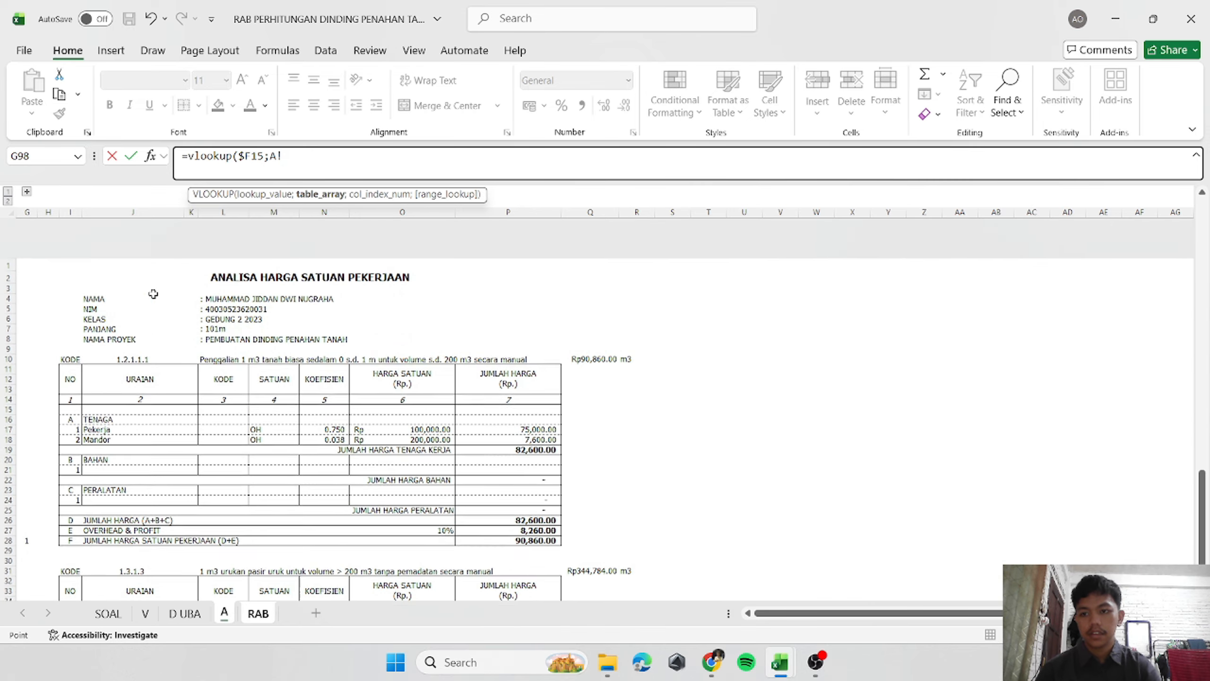
{"action": "left_click_drag", "start_coordinate": [97, 319], "coordinate": [567, 362]}
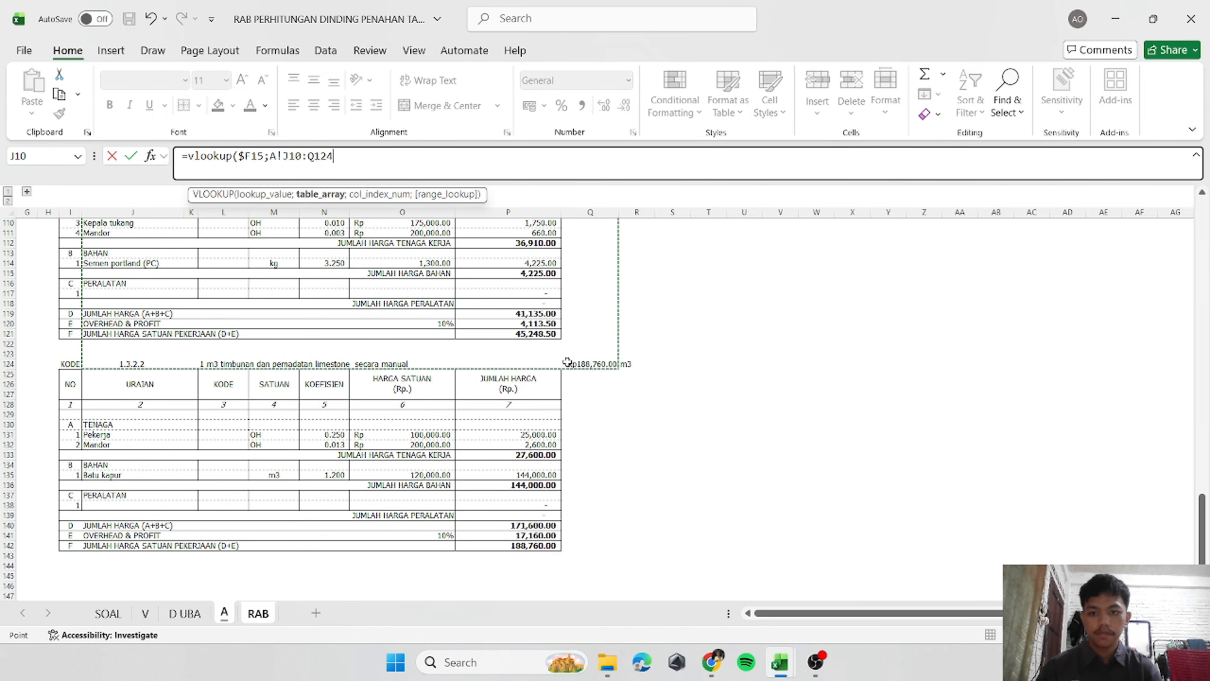
{"action": "key", "text": "F4"}
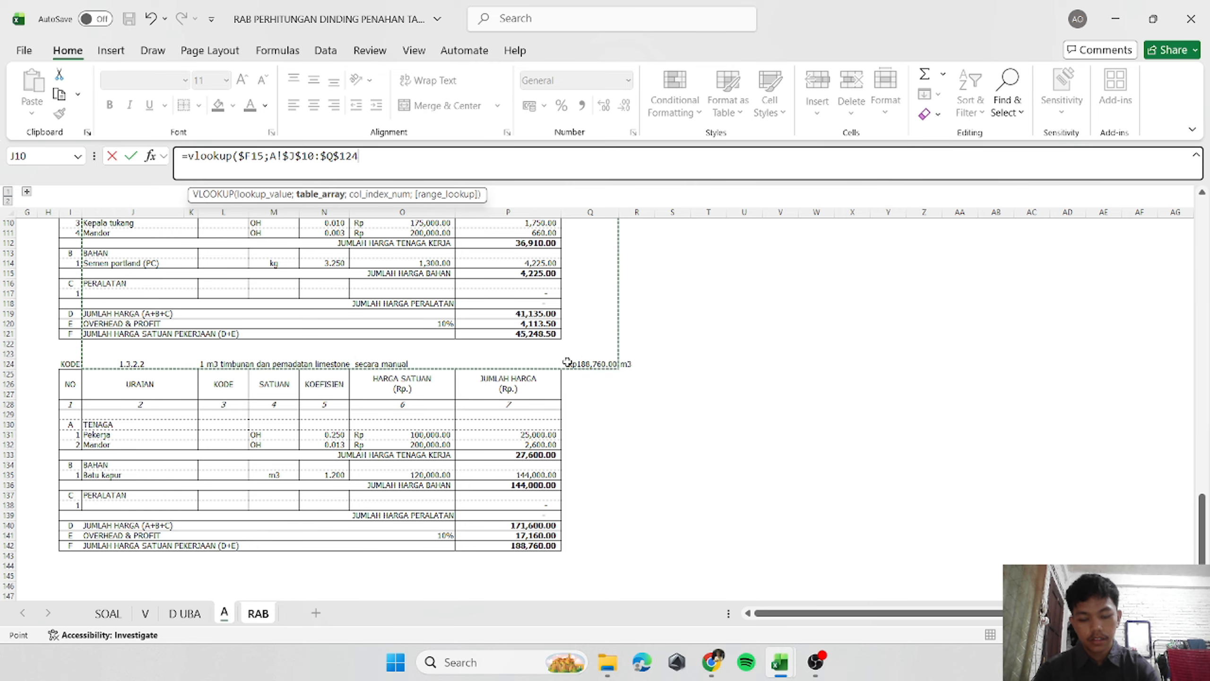
{"action": "type", "text": ";"}
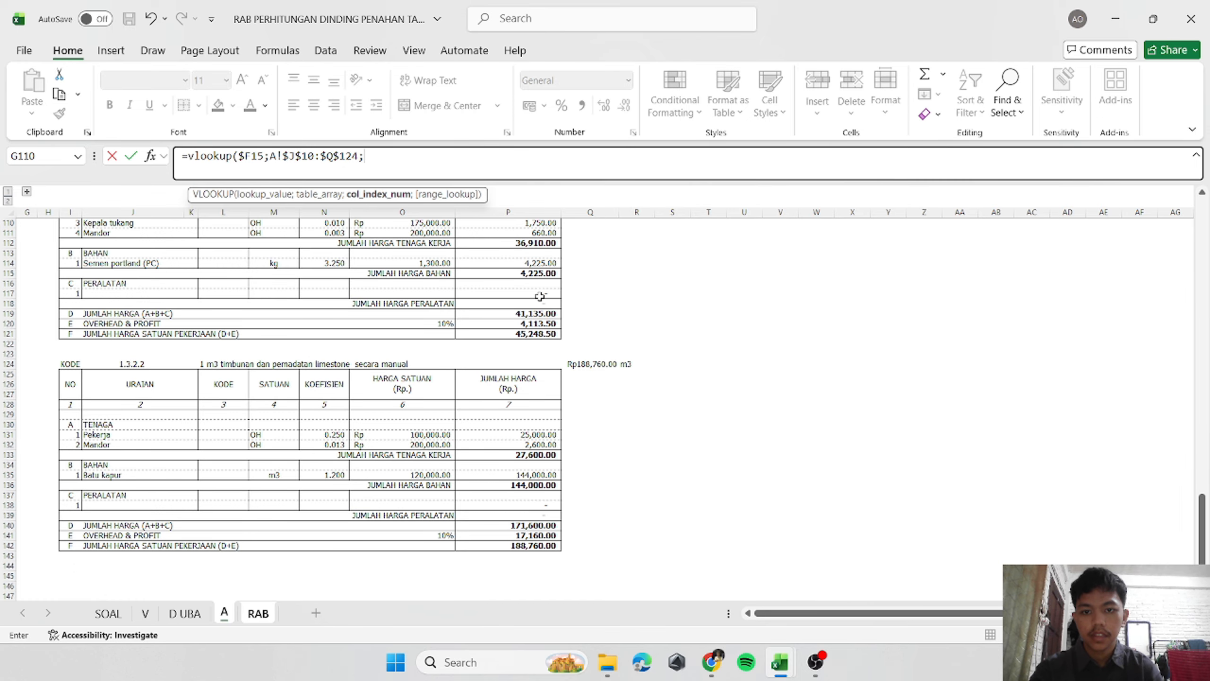
{"action": "type", "text": ";fals"}
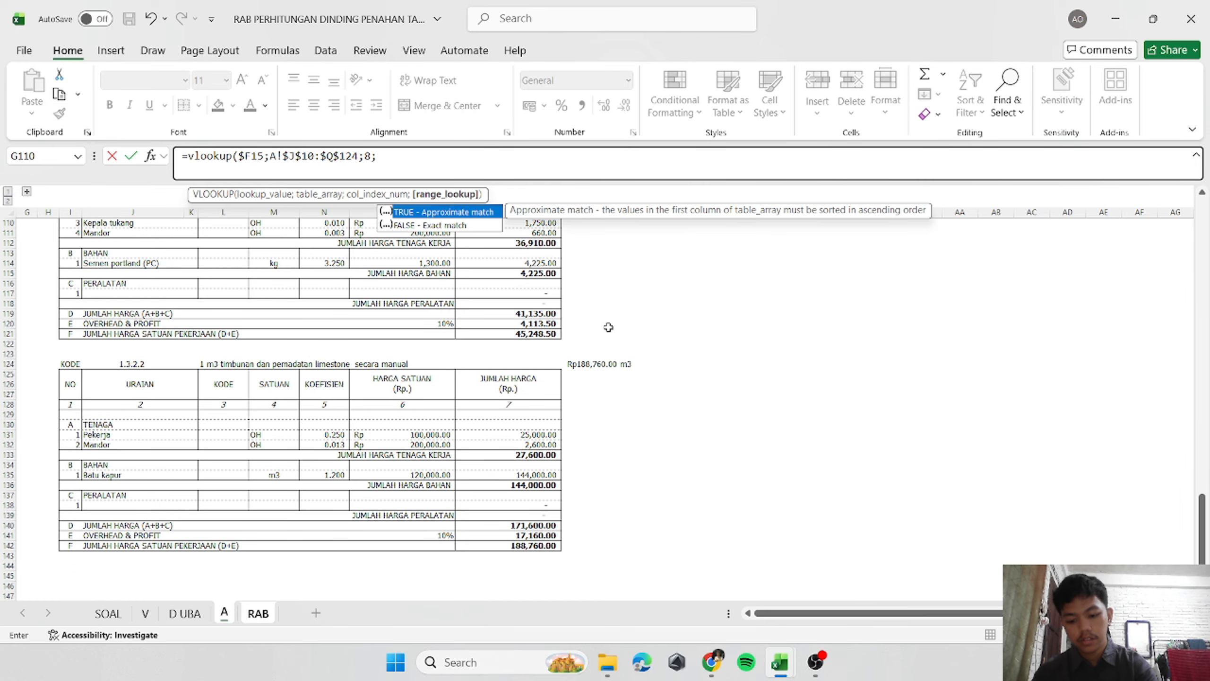
{"action": "type", "text": "e)"}
{"action": "key", "text": "Return"}
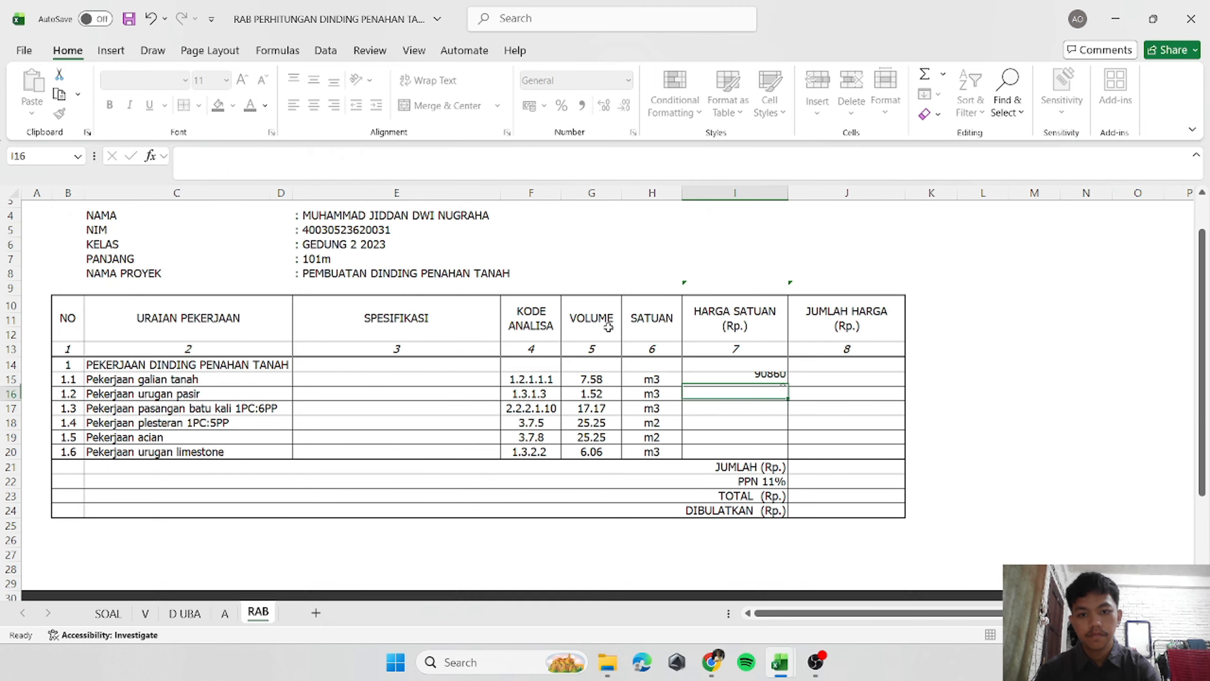
Fill the unit-price lookup from I15 down to I20 and apply the Accounting number format to the range.
{"action": "left_click", "coordinate": [737, 376]}
{"action": "left_click_drag", "start_coordinate": [788, 389], "coordinate": [788, 453]}
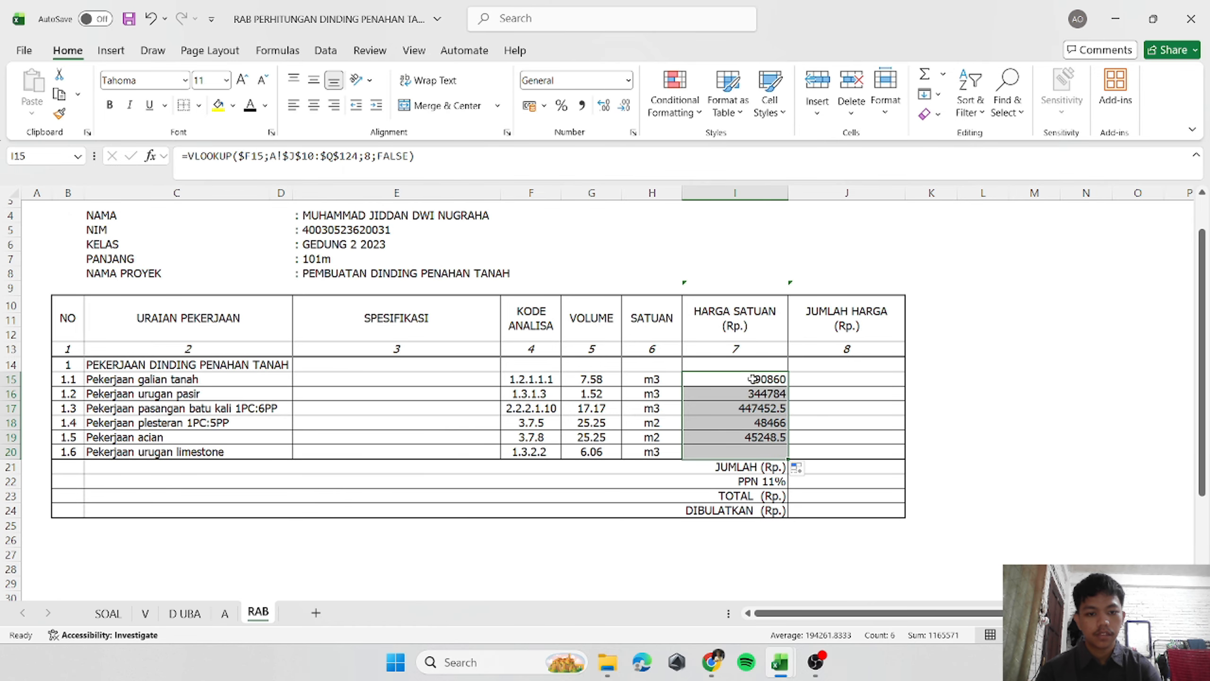
{"action": "left_click", "coordinate": [629, 82]}
{"action": "left_click", "coordinate": [626, 223]}
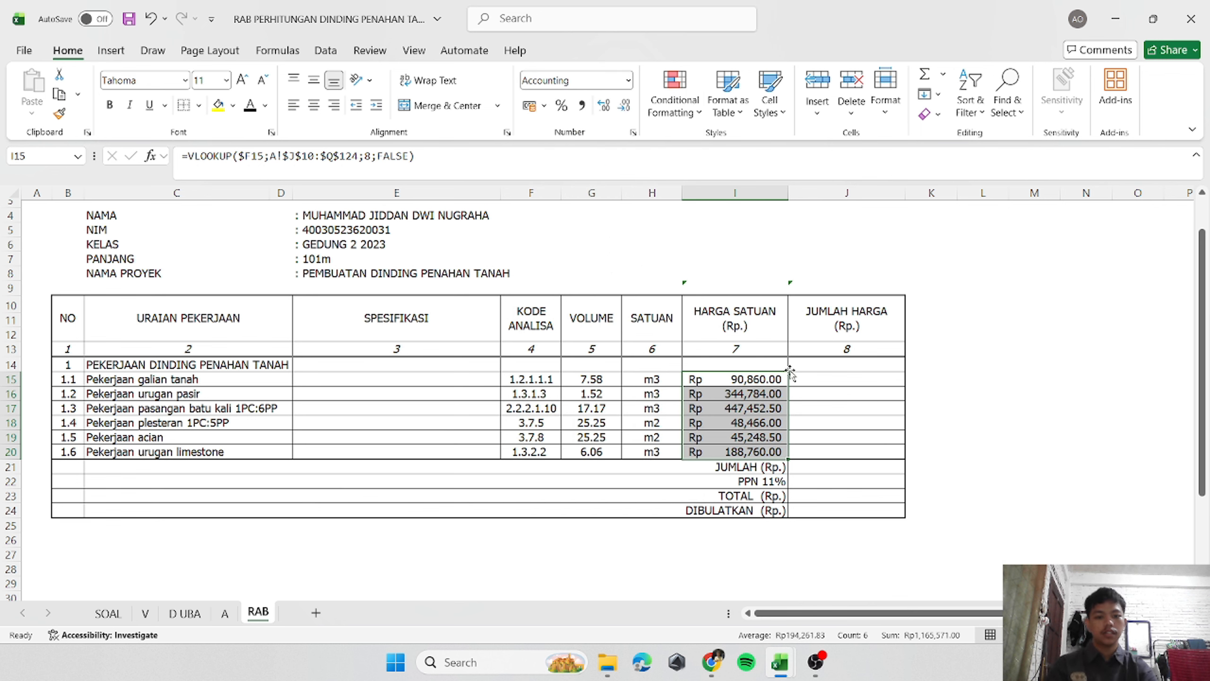
Calculate JUMLAH HARGA in J15 as volume times unit price with =G15*I15, and fill the formula down to J20.
{"action": "left_click", "coordinate": [838, 380]}
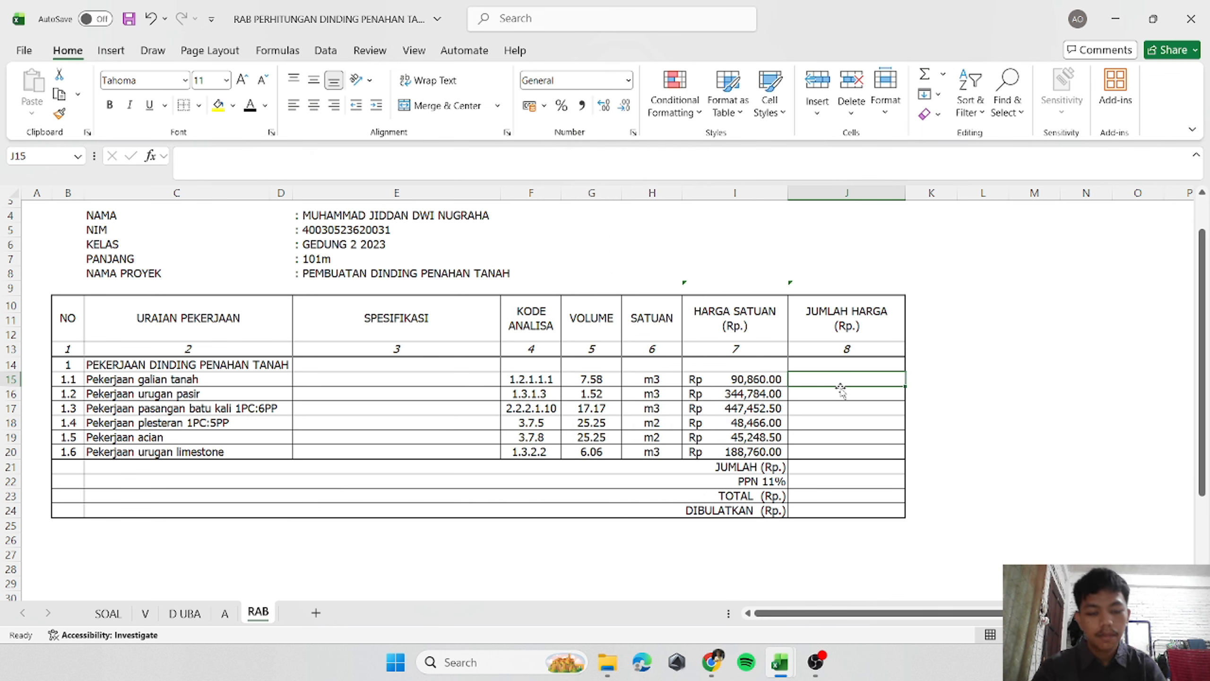
{"action": "type", "text": "="}
{"action": "left_click", "coordinate": [587, 379]}
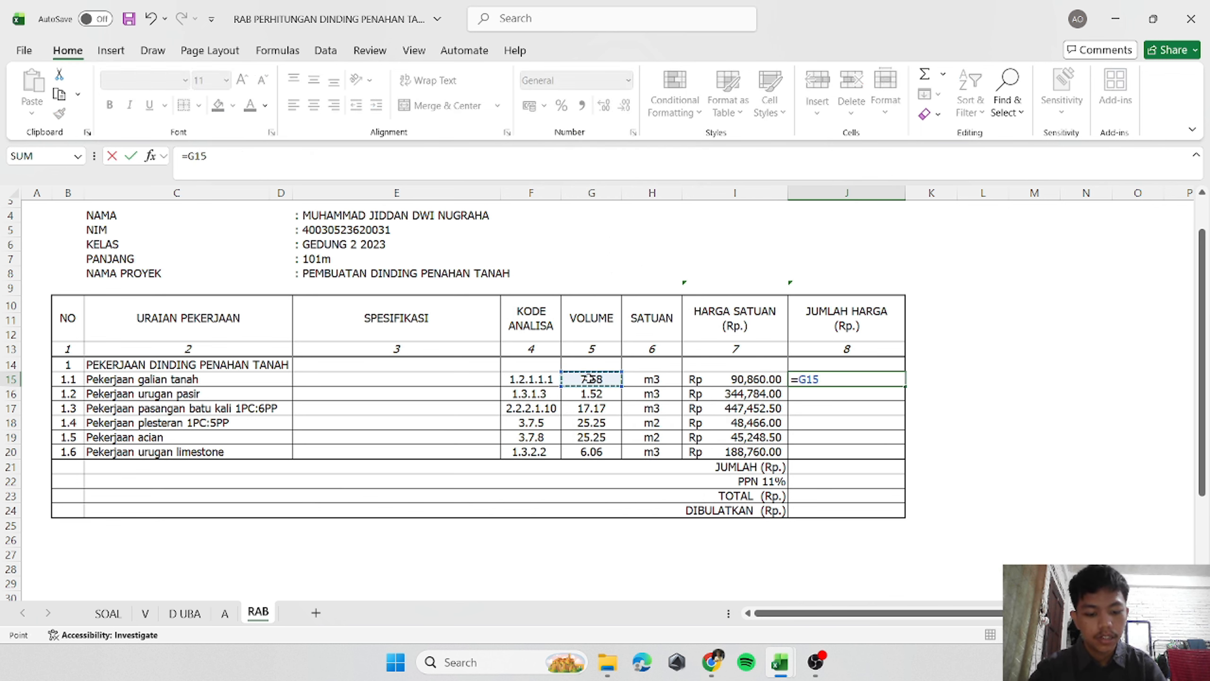
{"action": "type", "text": "*"}
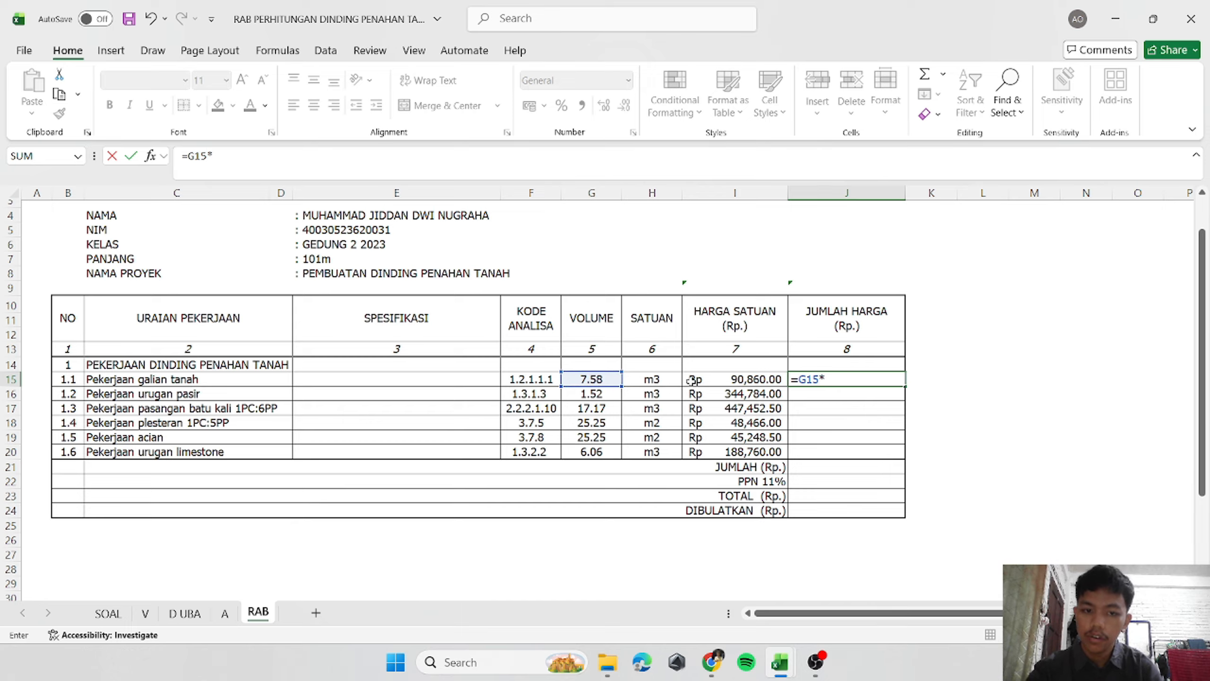
{"action": "left_click", "coordinate": [737, 379]}
{"action": "key", "text": "Return"}
{"action": "left_click_drag", "start_coordinate": [720, 287], "coordinate": [821, 288]}
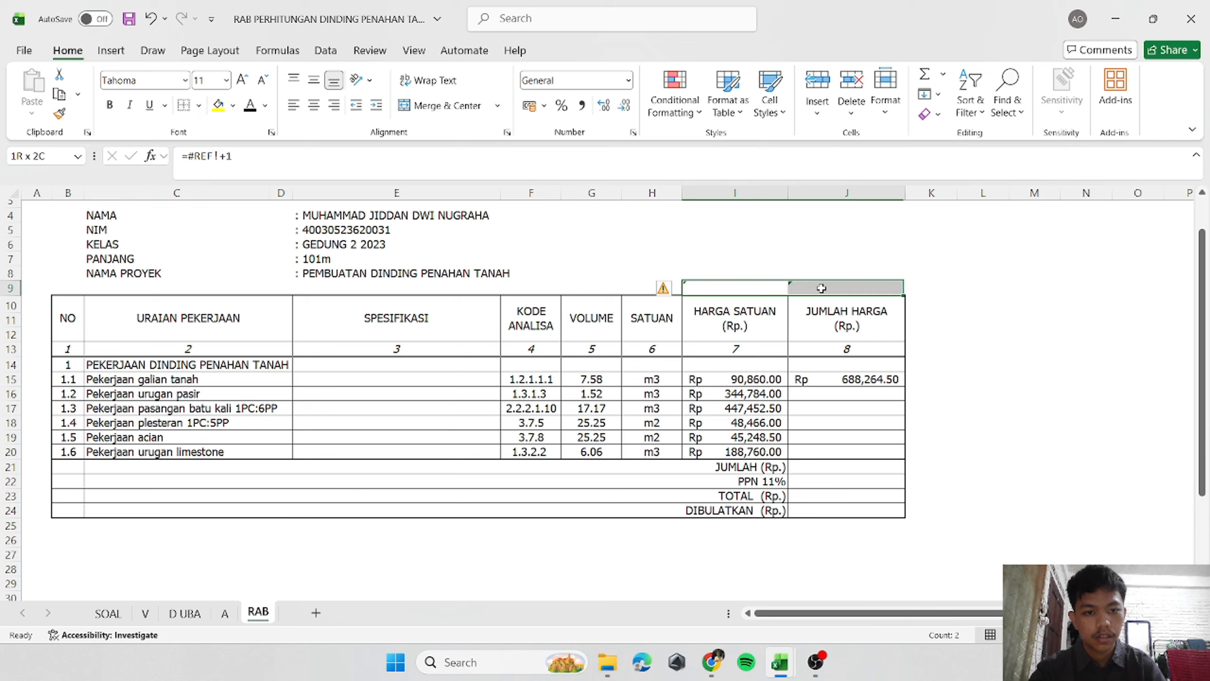
{"action": "left_click", "coordinate": [834, 382]}
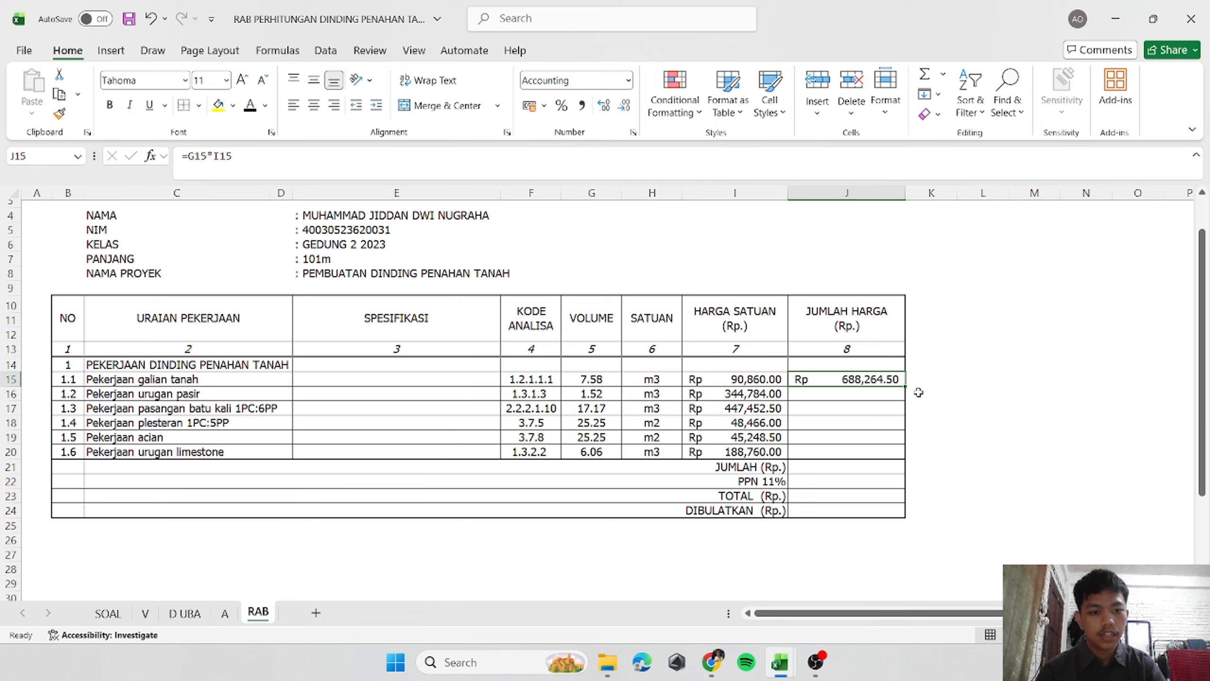
{"action": "left_click_drag", "start_coordinate": [906, 388], "coordinate": [895, 455]}
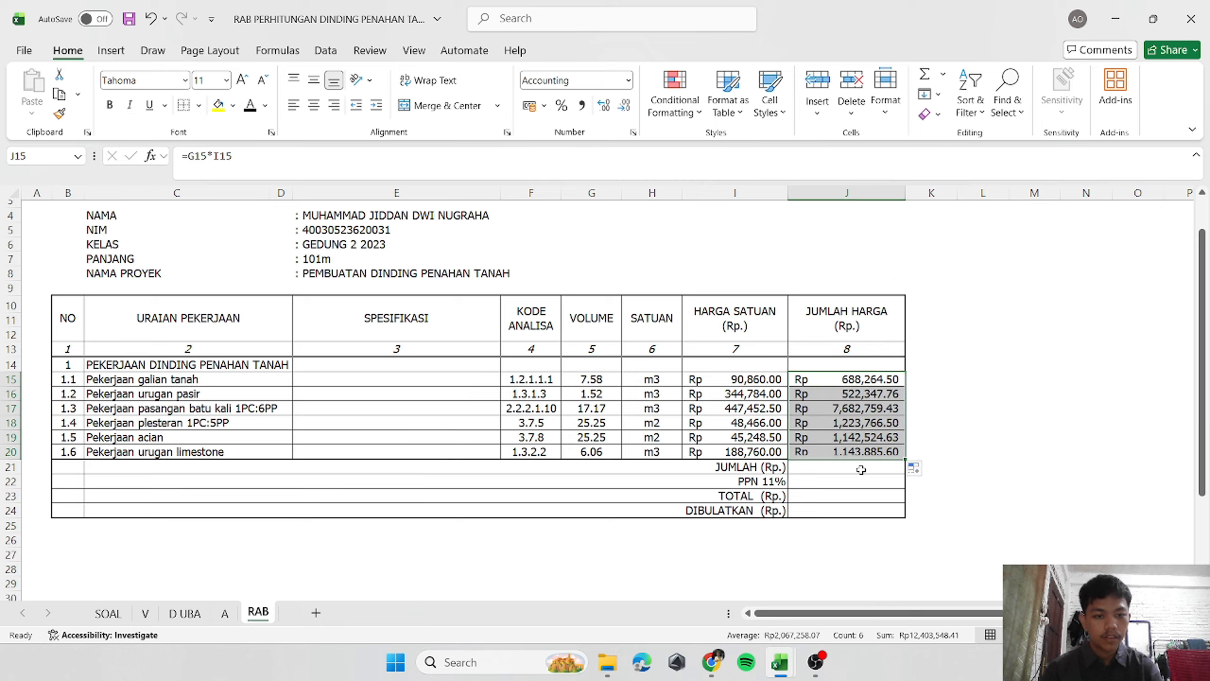
Sum the work item costs J15:J20 in the JUMLAH cell J21 with the SUM function.
{"action": "left_click", "coordinate": [852, 467]}
{"action": "type", "text": "="}
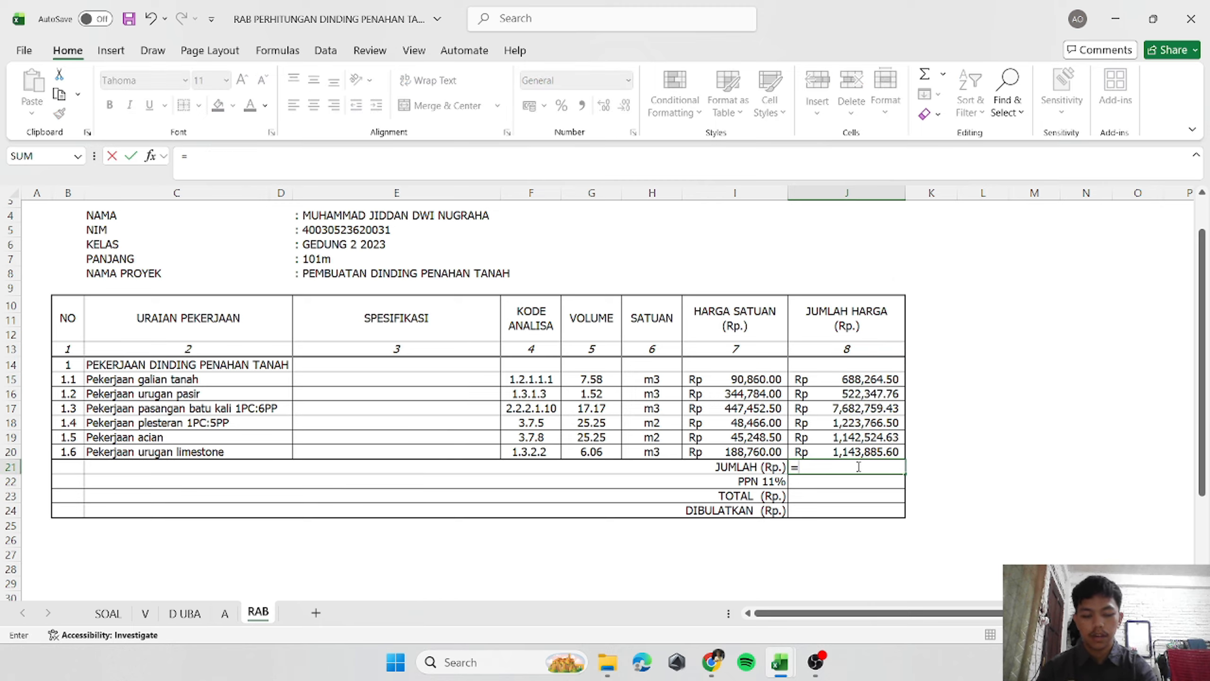
{"action": "type", "text": "sum("}
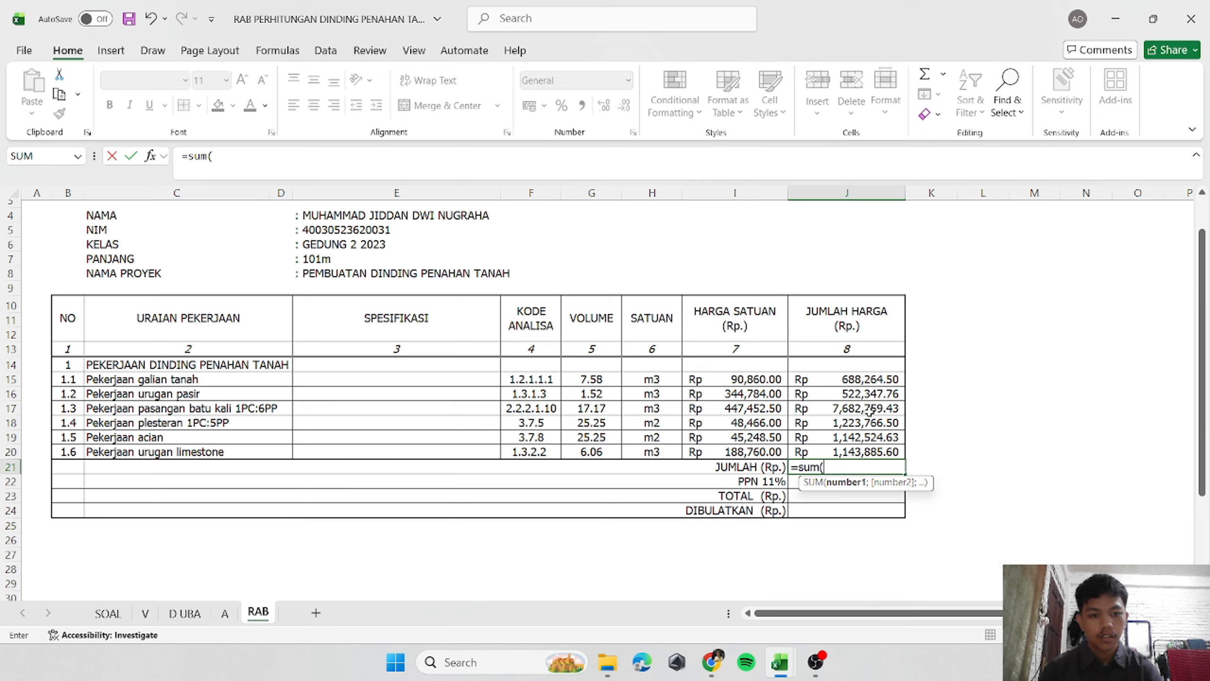
{"action": "left_click_drag", "start_coordinate": [868, 381], "coordinate": [899, 454]}
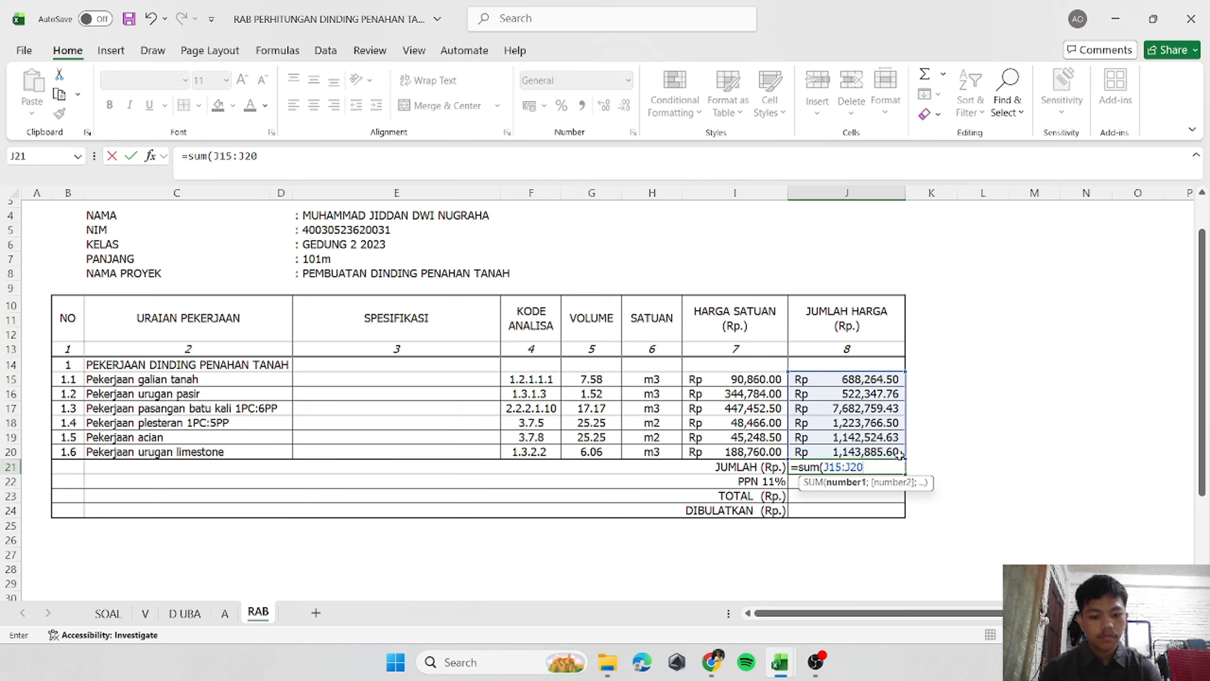
{"action": "type", "text": ")"}
{"action": "key", "text": "Return"}
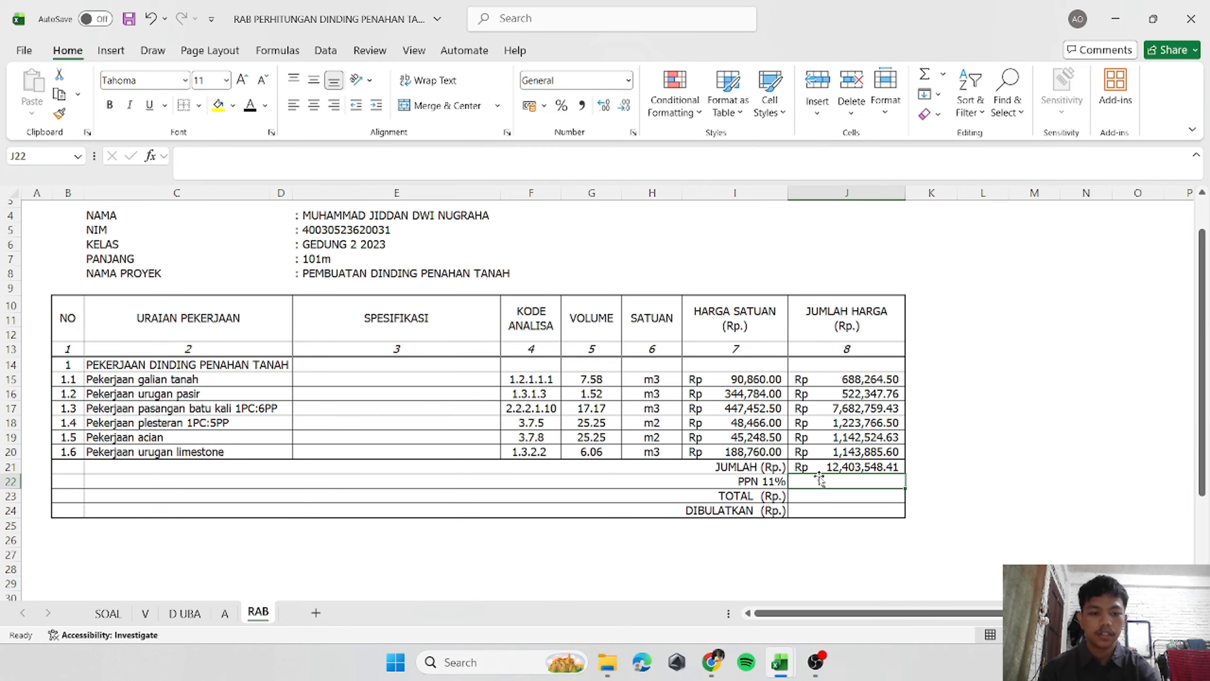
Calculate the PPN 11% tax in J22 with the formula =J21*11%.
{"action": "type", "text": "="}
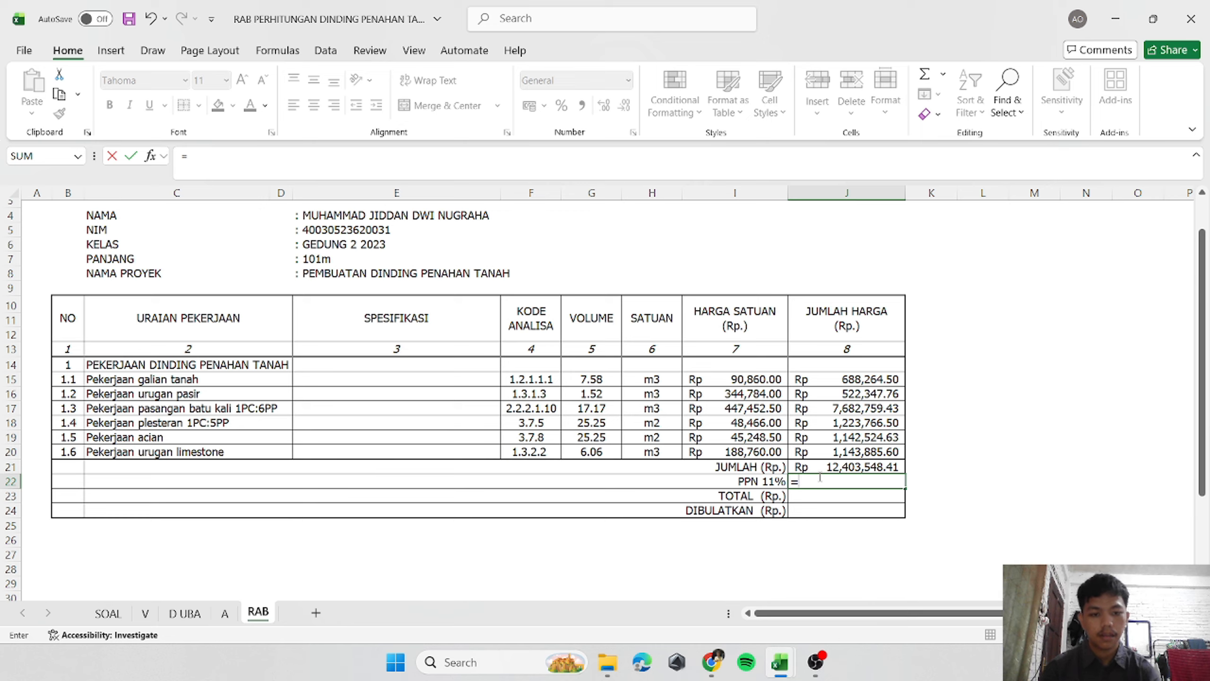
{"action": "key", "text": "Up"}
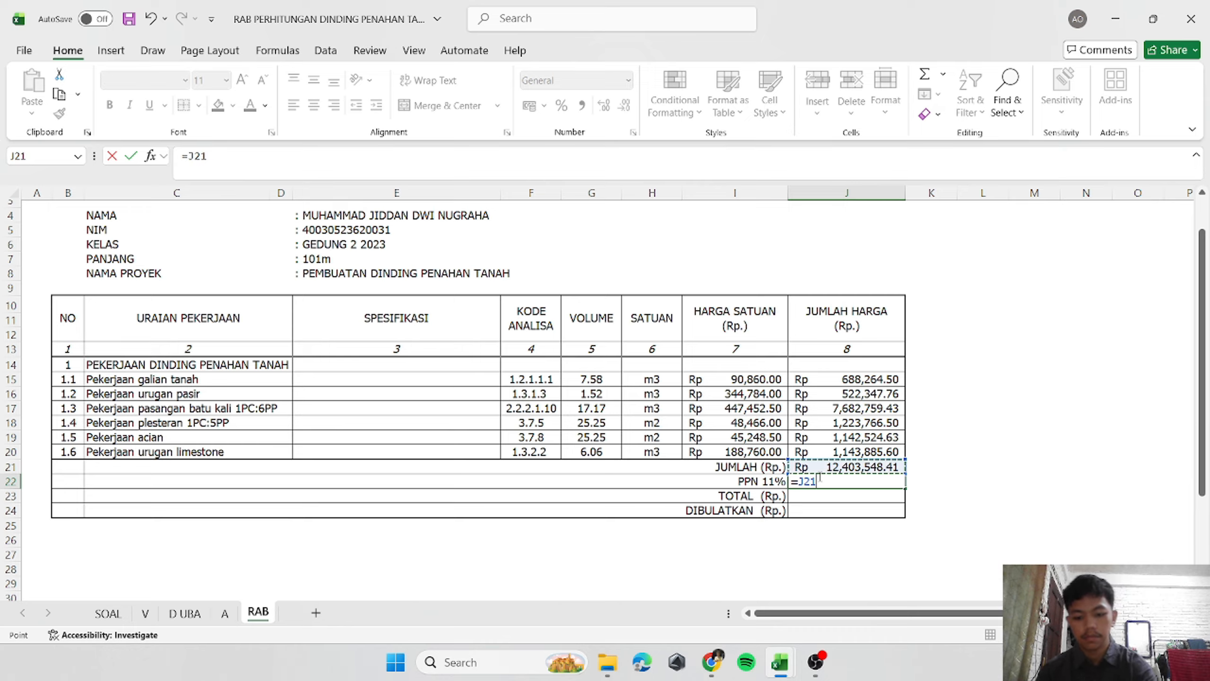
{"action": "type", "text": "*"}
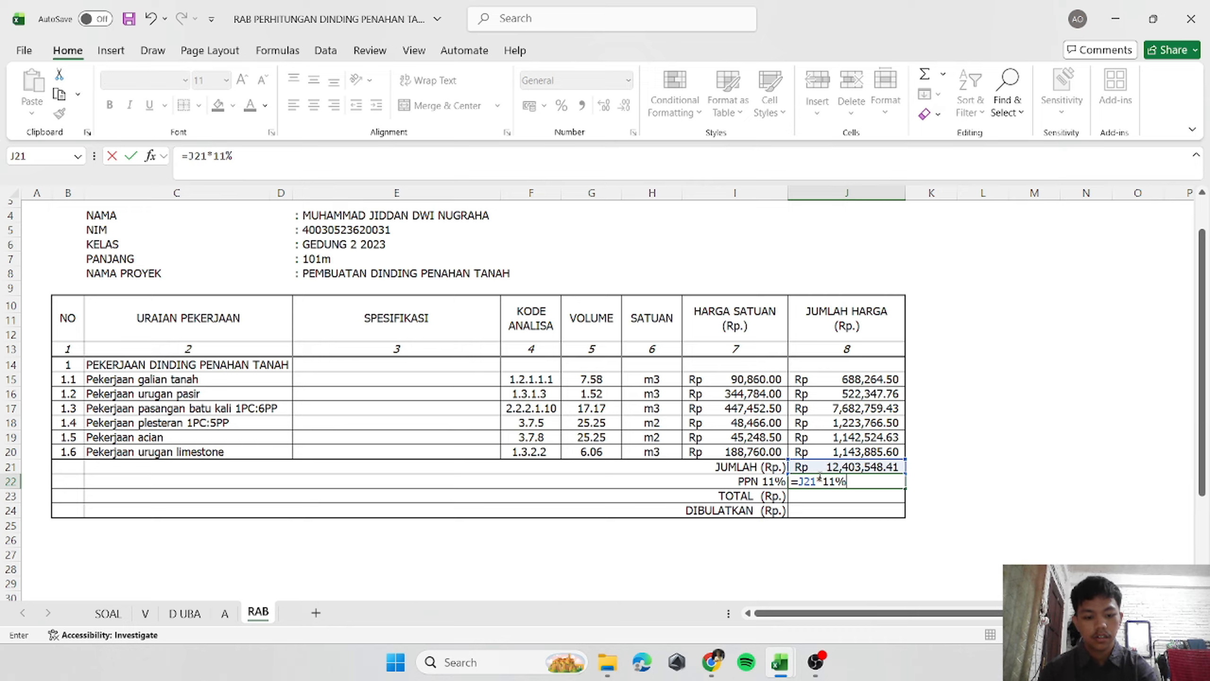
{"action": "key", "text": "Return"}
Add the subtotal and the tax in the TOTAL cell J23 with the formula =J21+J22.
{"action": "type", "text": "="}
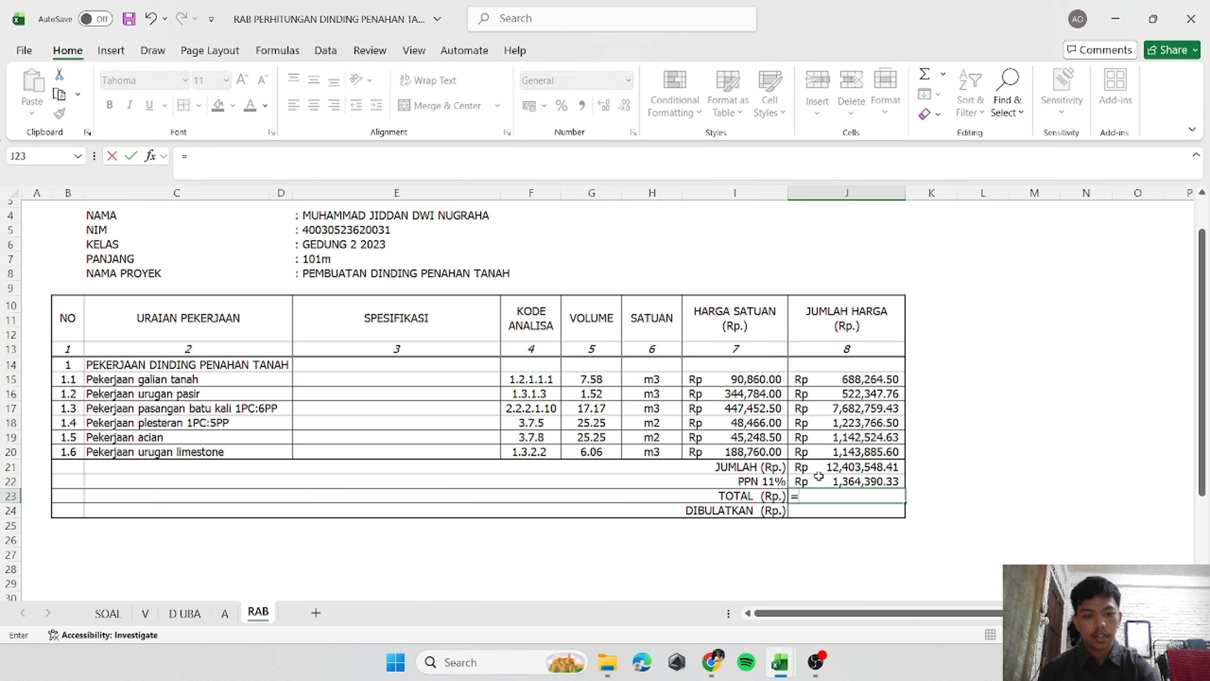
{"action": "left_click", "coordinate": [818, 475]}
{"action": "key", "text": "Up"}
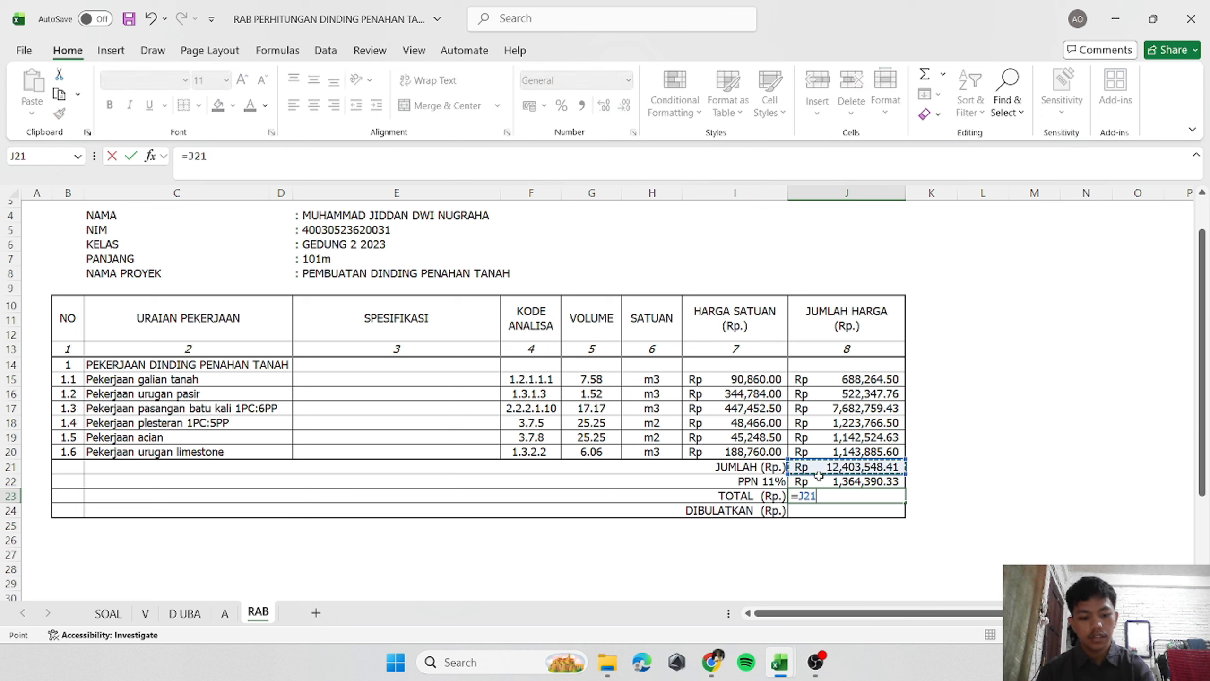
{"action": "type", "text": "+"}
{"action": "key", "text": "Down"}
{"action": "key", "text": "Up"}
{"action": "key", "text": "Up"}
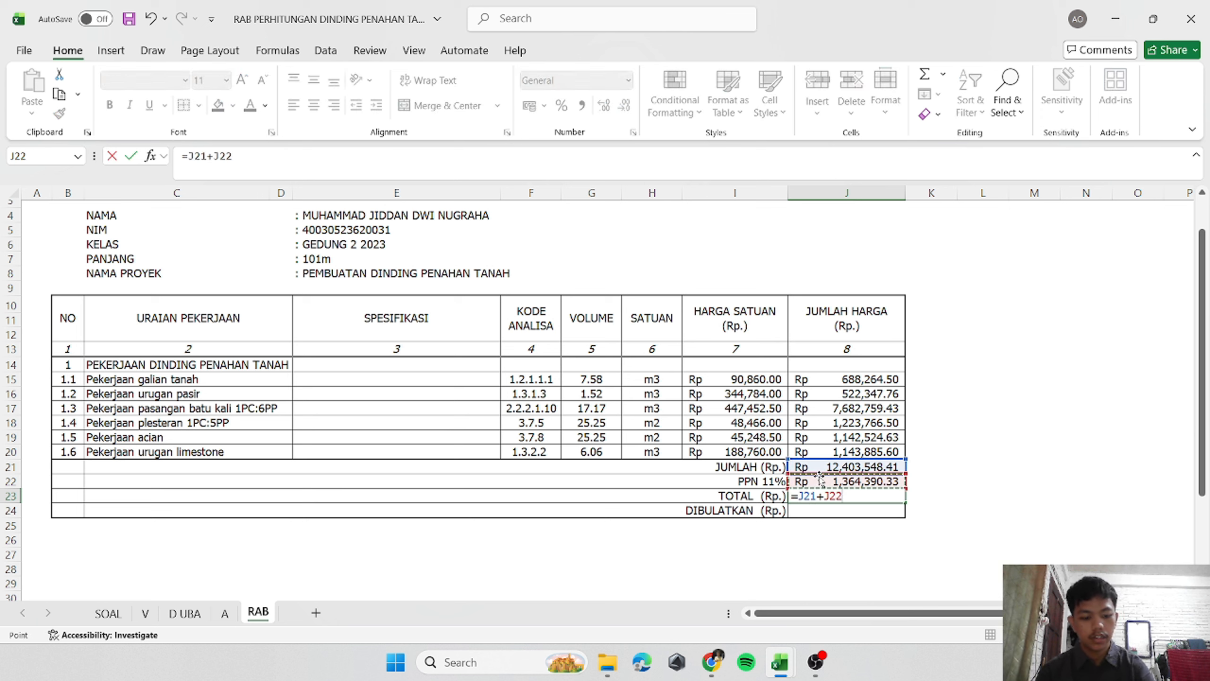
{"action": "key", "text": "Return"}
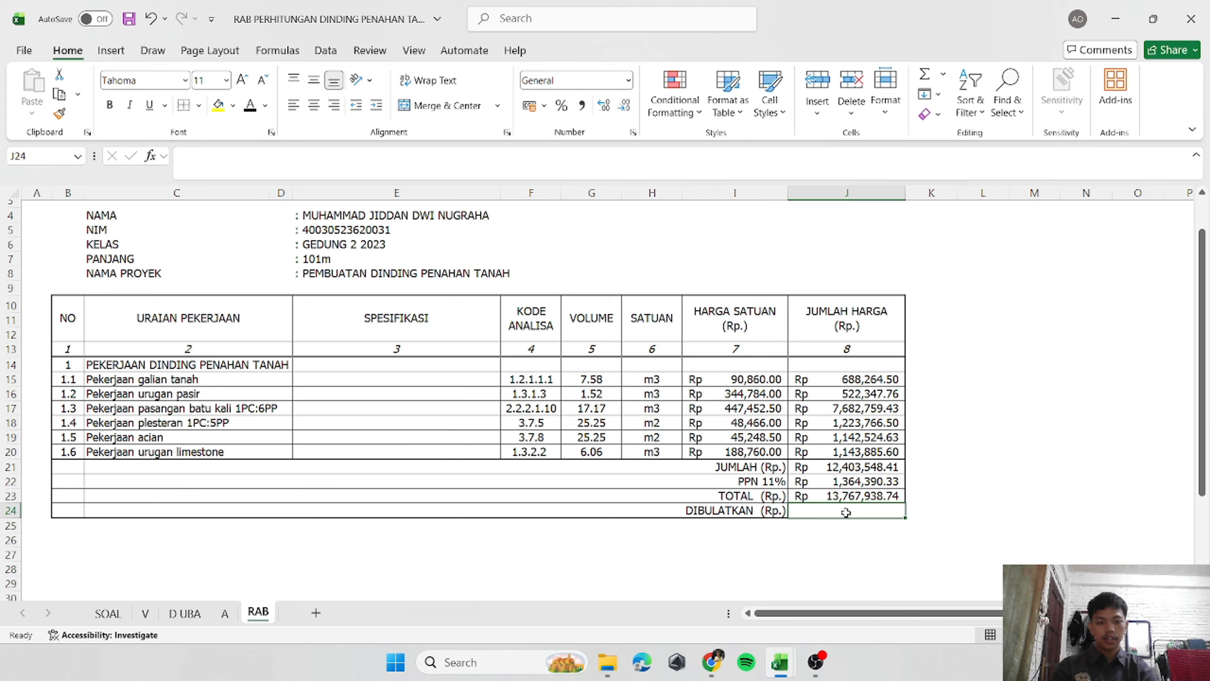
Round the total to the nearest thousand in the DIBULATKAN cell J24 with =ROUND(J23;-3).
{"action": "type", "text": "="}
{"action": "type", "text": "ro"}
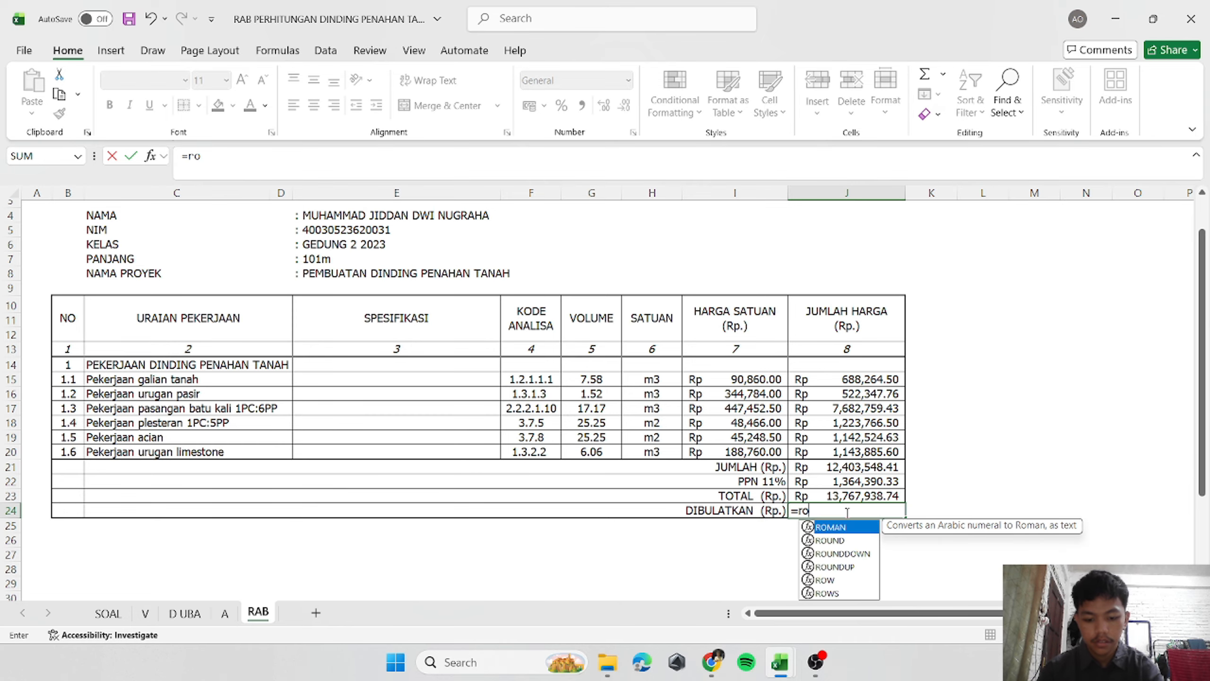
{"action": "type", "text": "und("}
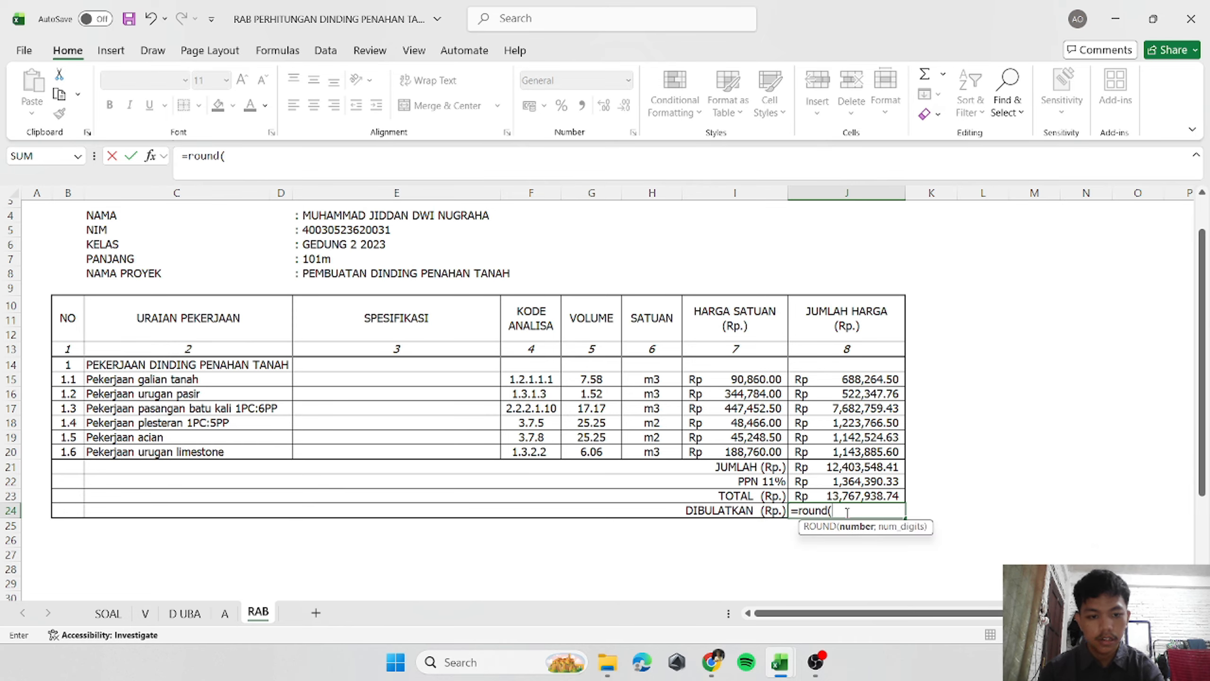
{"action": "key", "text": "Up"}
{"action": "type", "text": ";"}
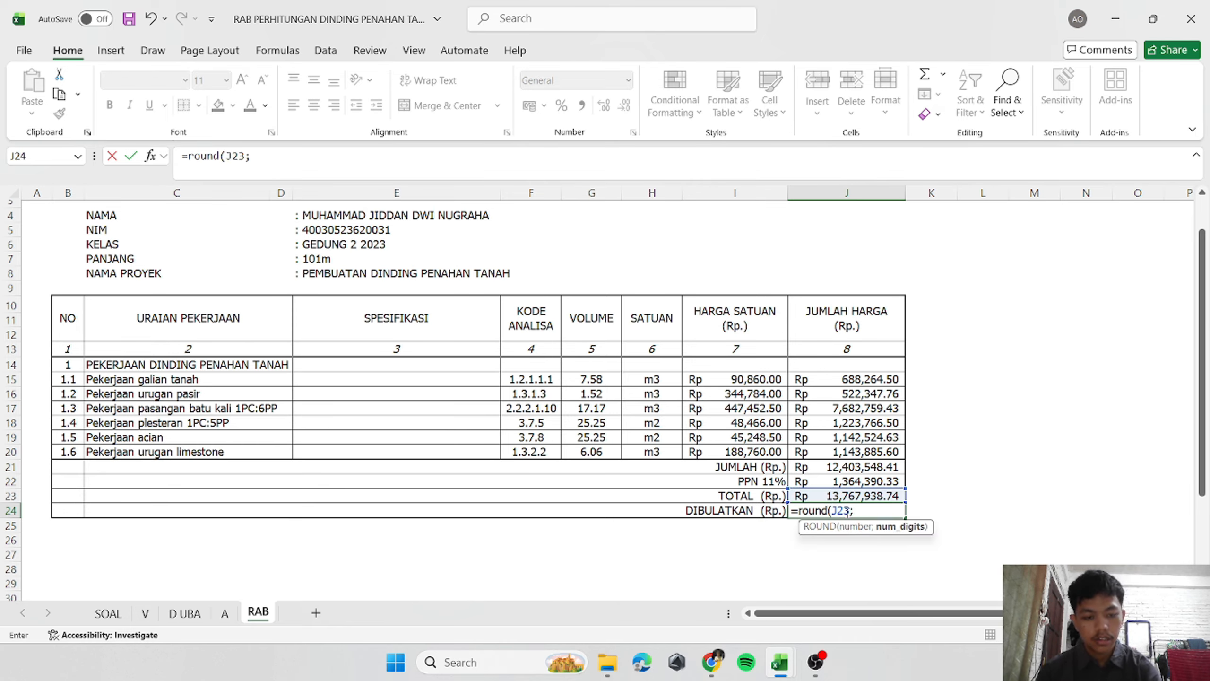
{"action": "type", "text": "-3)"}
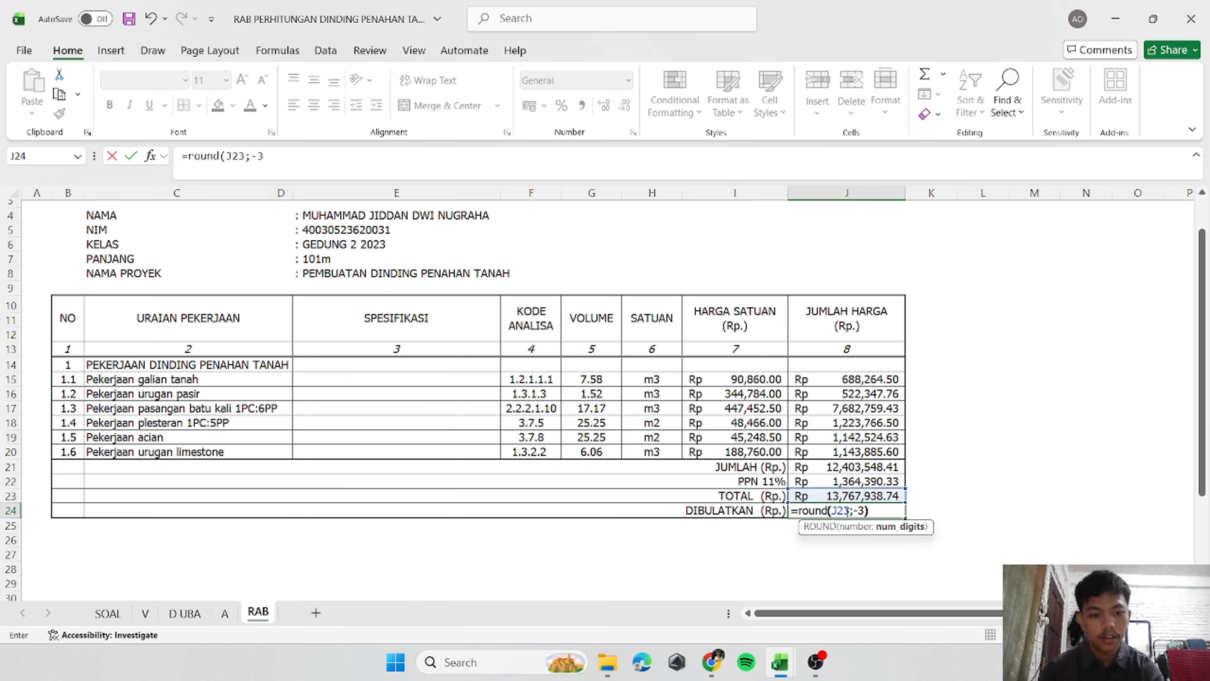
{"action": "key", "text": "Return"}
{"action": "left_click", "coordinate": [970, 568]}
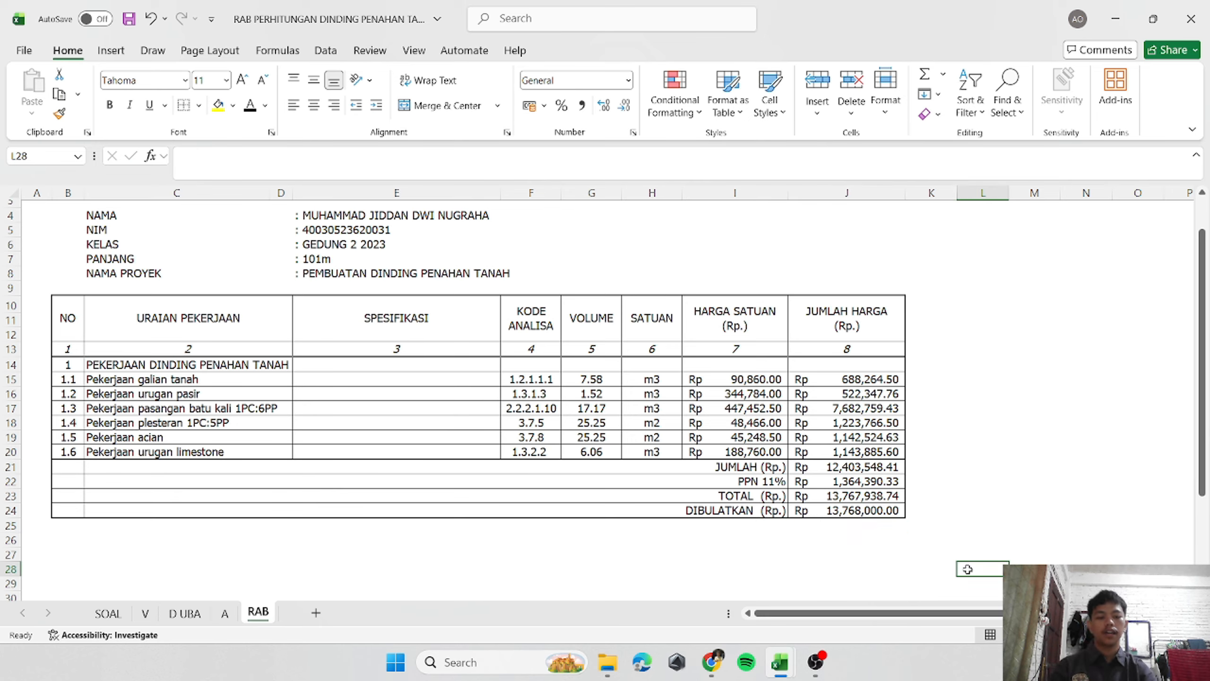
Save the workbook with the completed RAB cost calculations.
{"action": "left_click", "coordinate": [357, 378]}
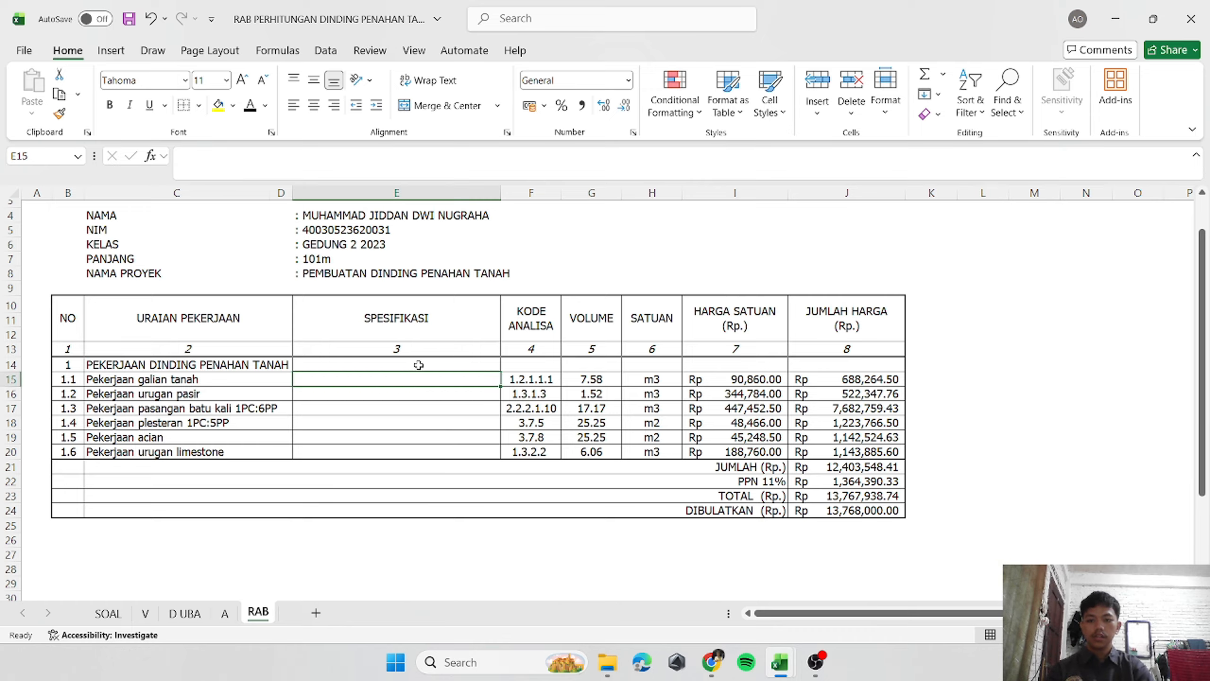
{"action": "left_click", "coordinate": [1054, 362]}
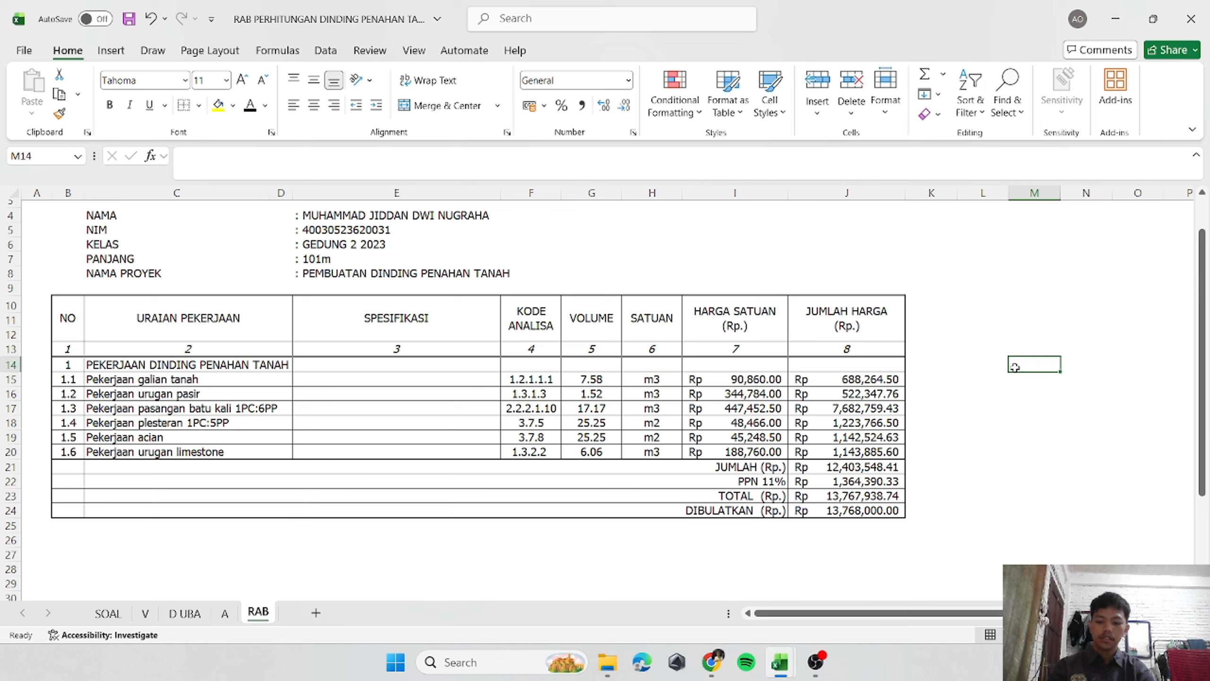
{"action": "key", "text": "ctrl+s"}
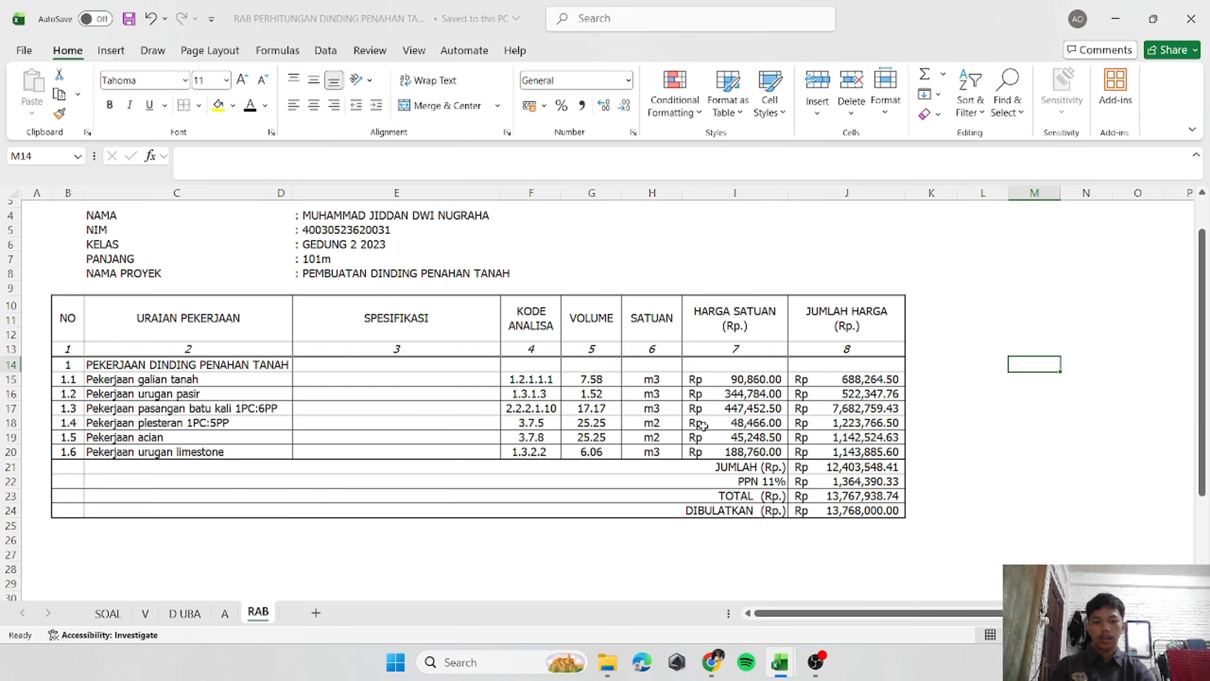
Enter the specification "Campuran 1PC:6PP" in E17 for the batu kali masonry item.
{"action": "left_click", "coordinate": [326, 410]}
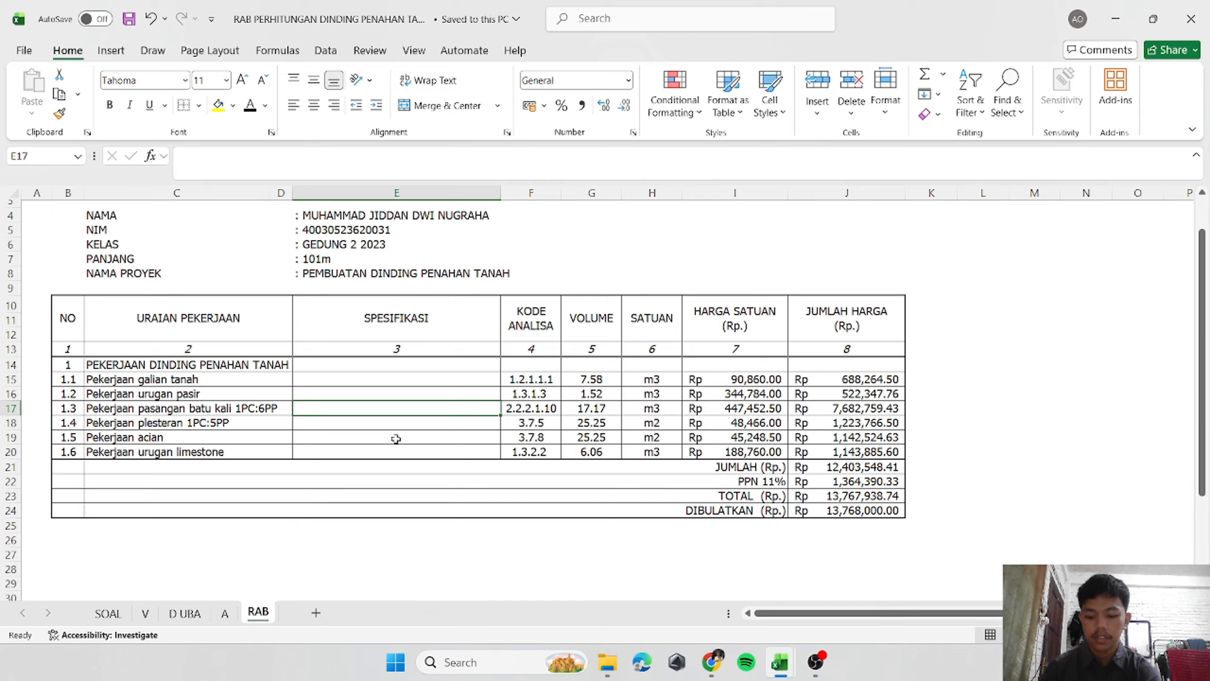
{"action": "type", "text": "Camp"}
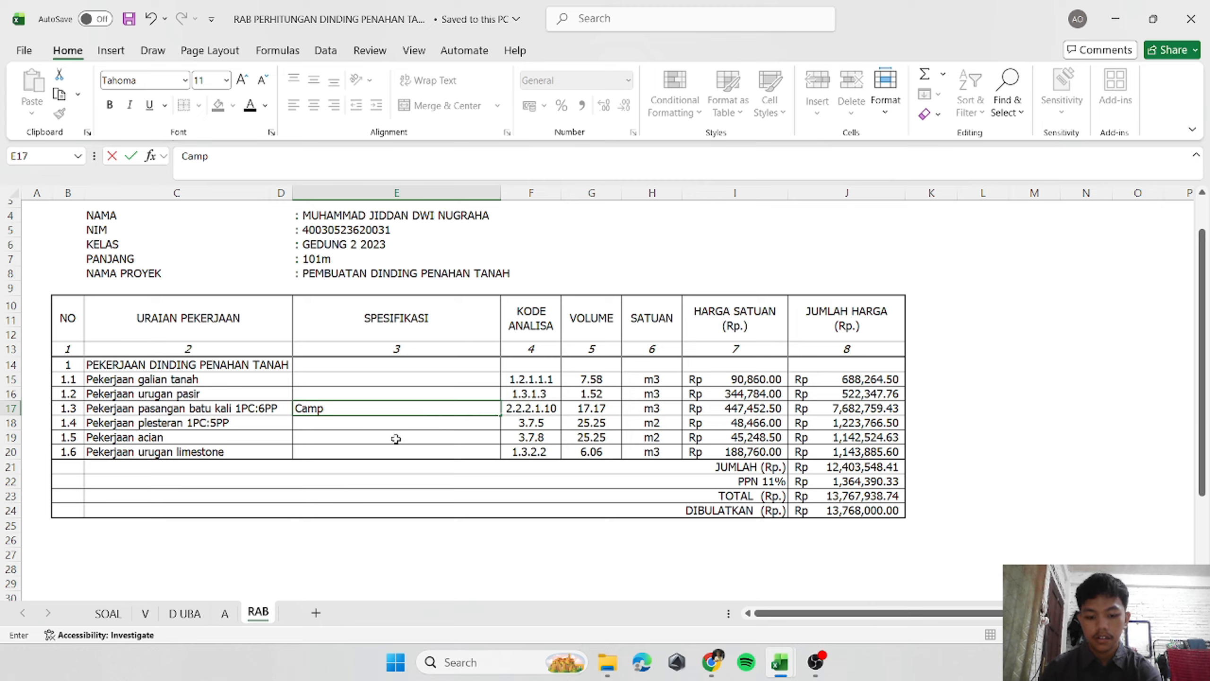
{"action": "type", "text": "uran 1P"}
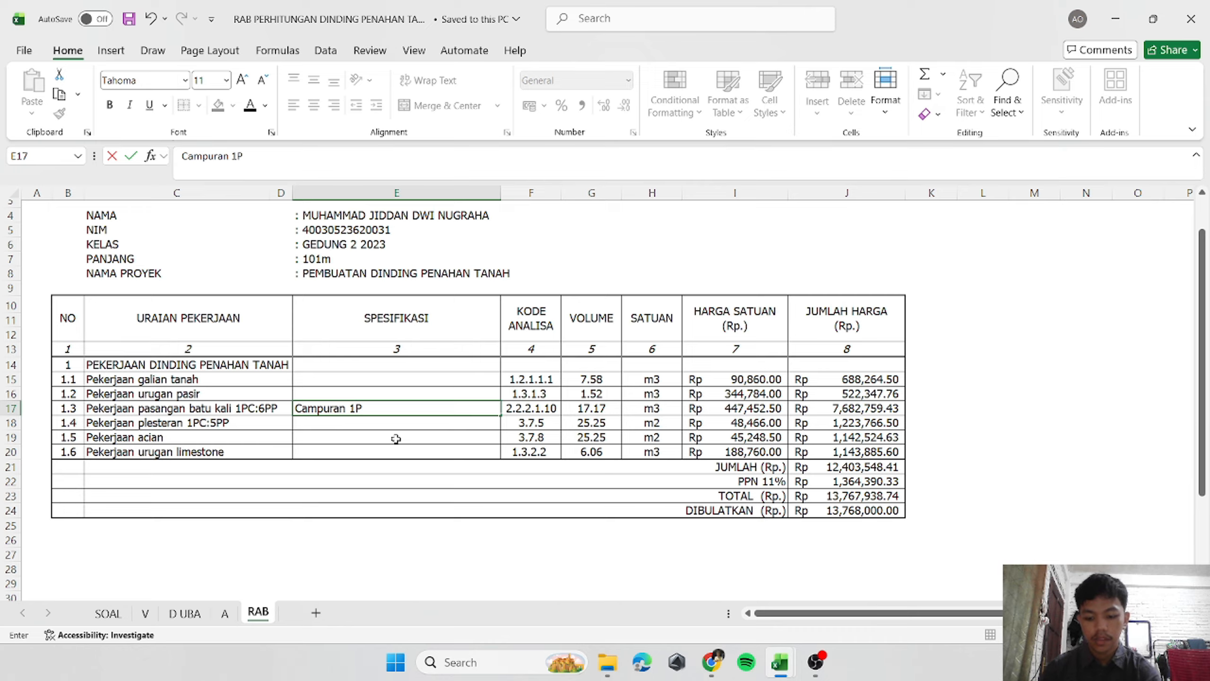
{"action": "type", "text": "C:"}
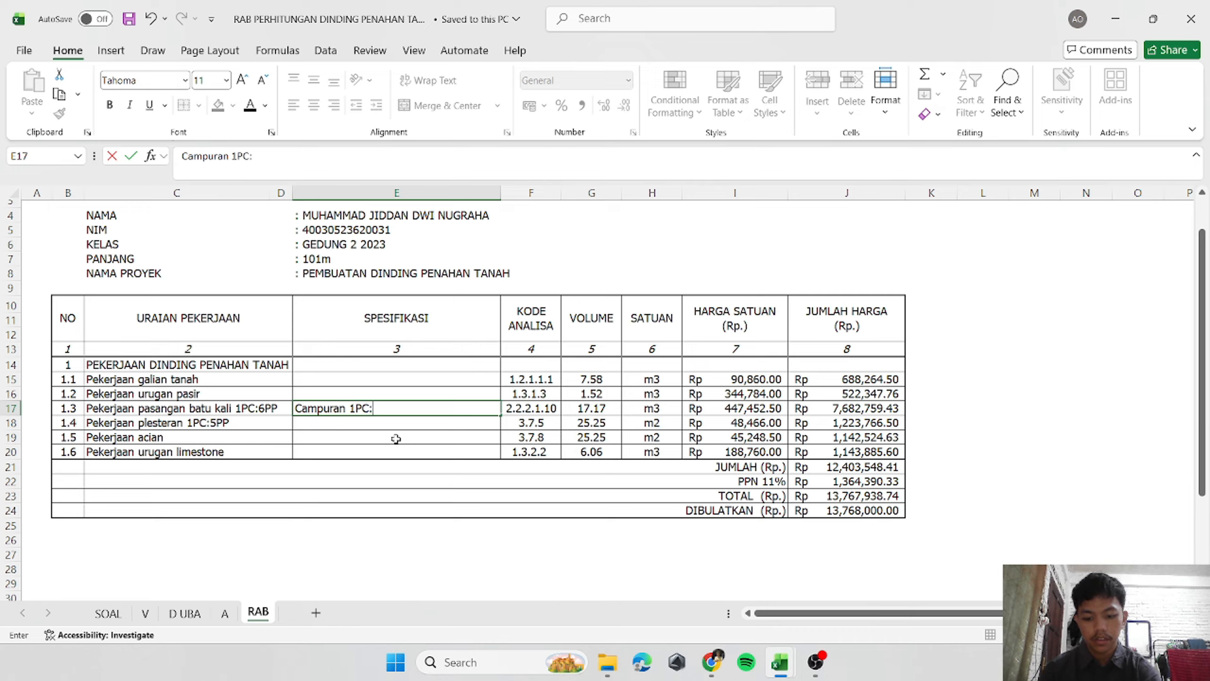
{"action": "type", "text": "6PP"}
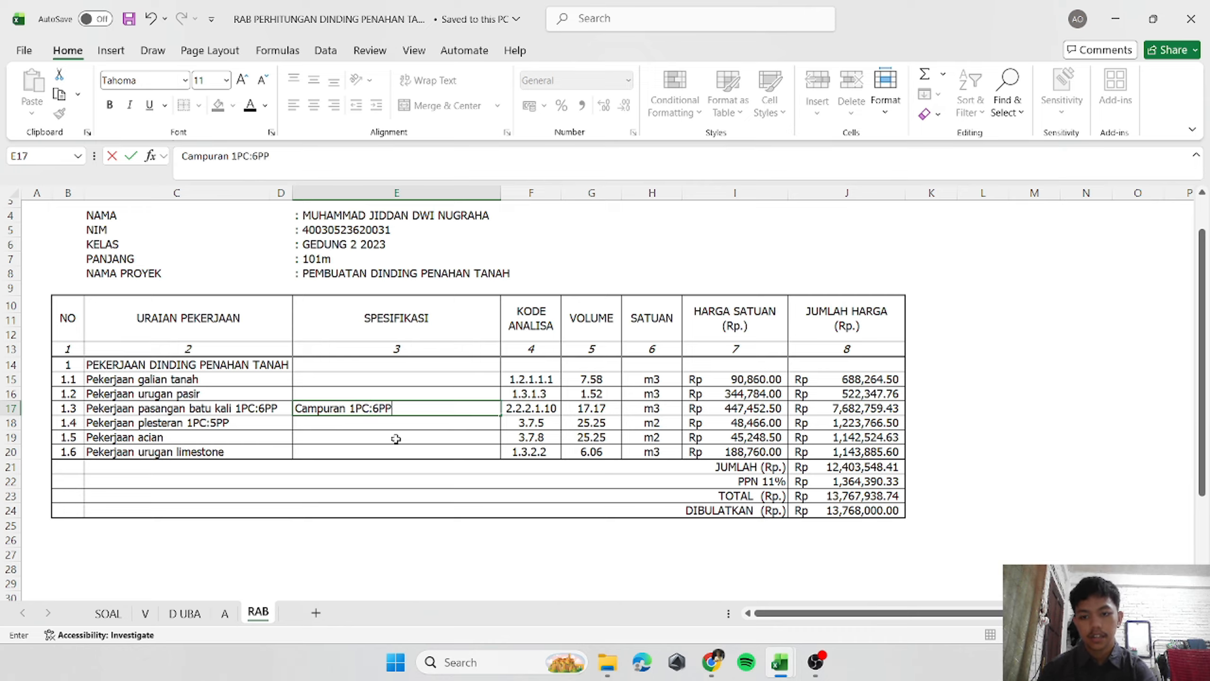
{"action": "key", "text": "Return"}
Copy the masonry specification to E18 for the plastering item and change it to "Campuran 1PC:5PP".
{"action": "key", "text": "Up"}
{"action": "key", "text": "ctrl+c"}
{"action": "key", "text": "Down"}
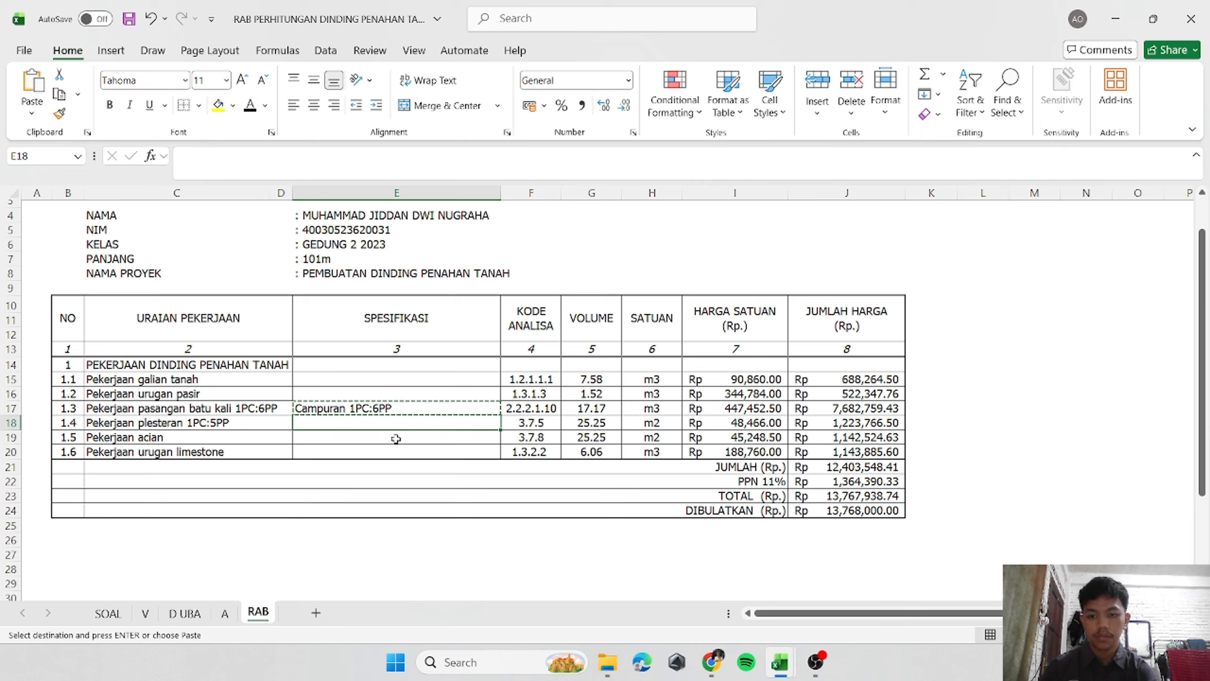
{"action": "key", "text": "ctrl+v"}
{"action": "key", "text": "Escape"}
{"action": "left_click", "coordinate": [260, 156]}
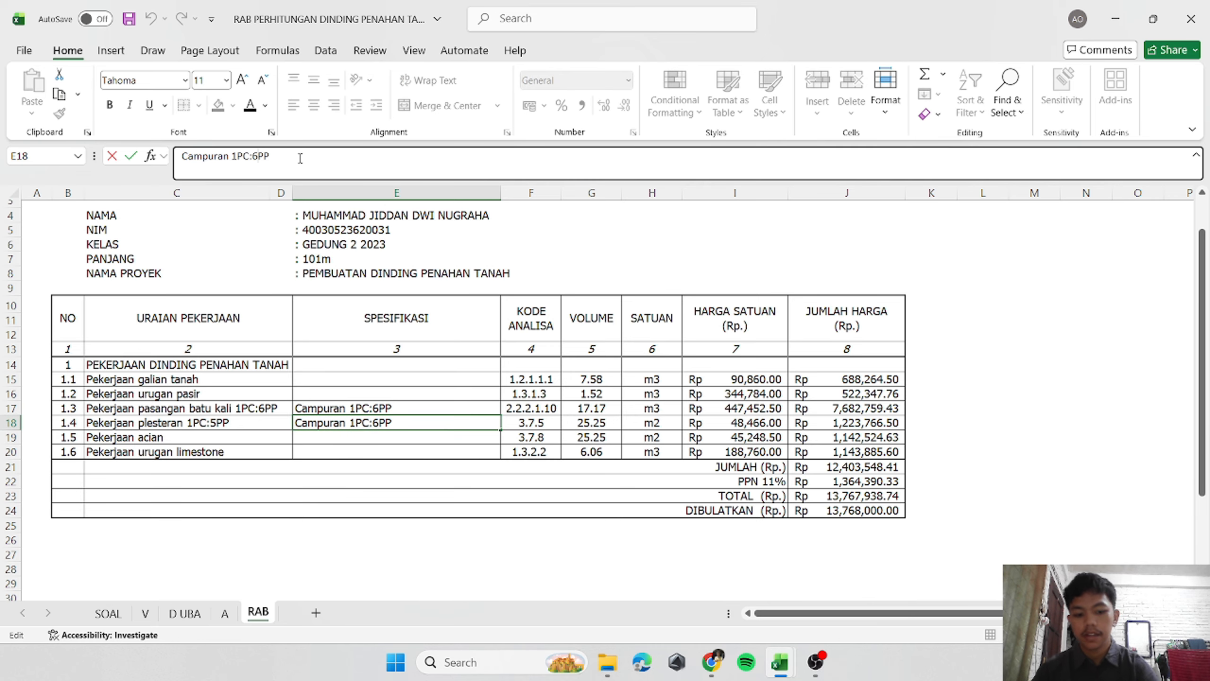
{"action": "key", "text": "BackSpace"}
{"action": "type", "text": "5"}
{"action": "key", "text": "Return"}
{"action": "key", "text": "Up"}
{"action": "key", "text": "Up"}
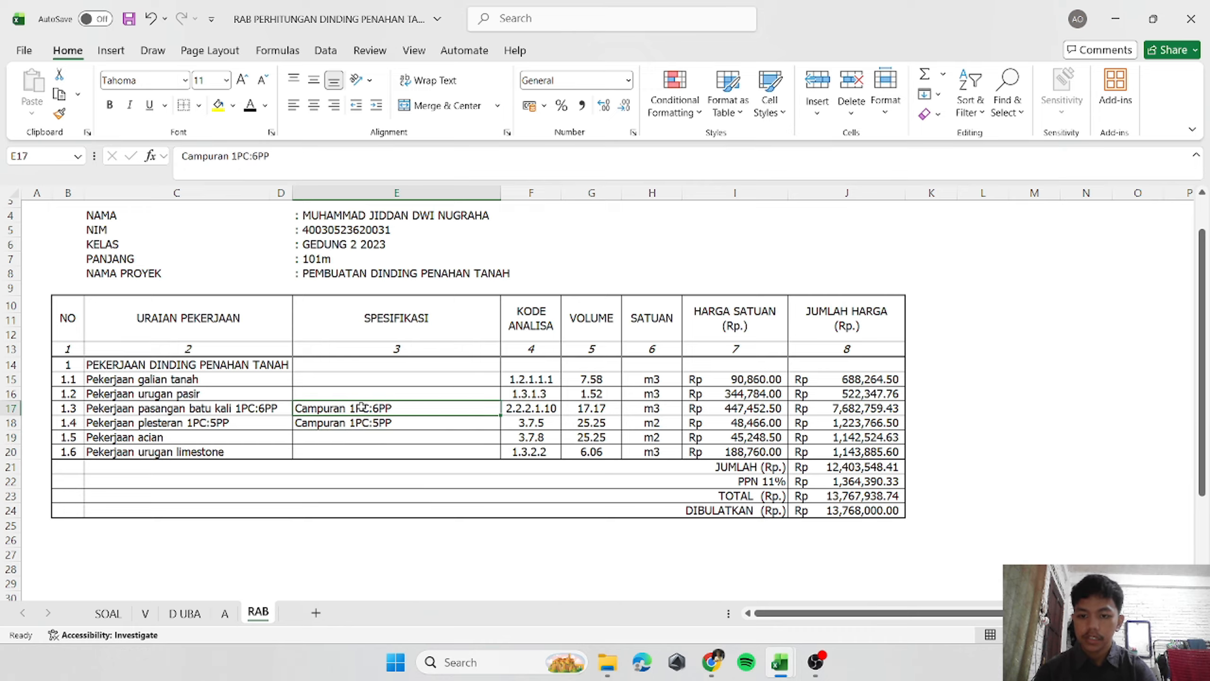
Center the SPESIFIKASI entries in E15:E20 horizontally and save the workbook.
{"action": "left_click_drag", "start_coordinate": [383, 380], "coordinate": [370, 451]}
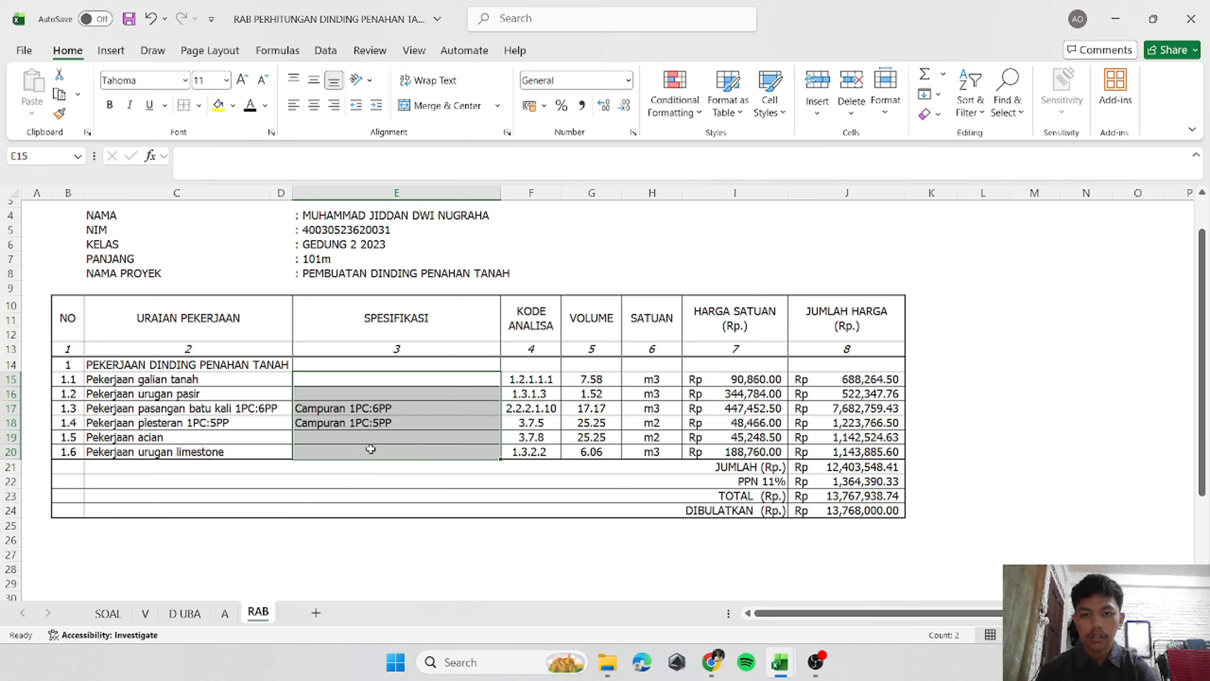
{"action": "key", "text": "ctrl+e"}
{"action": "left_click", "coordinate": [1035, 382]}
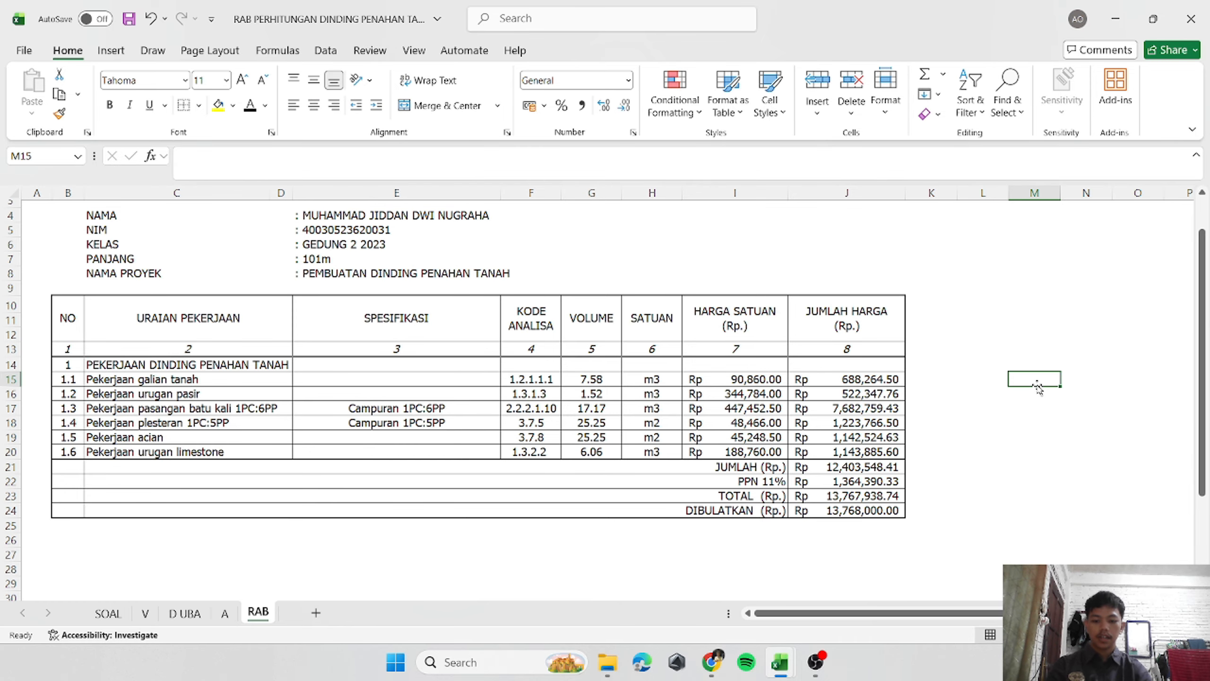
{"action": "key", "text": "ctrl+s"}
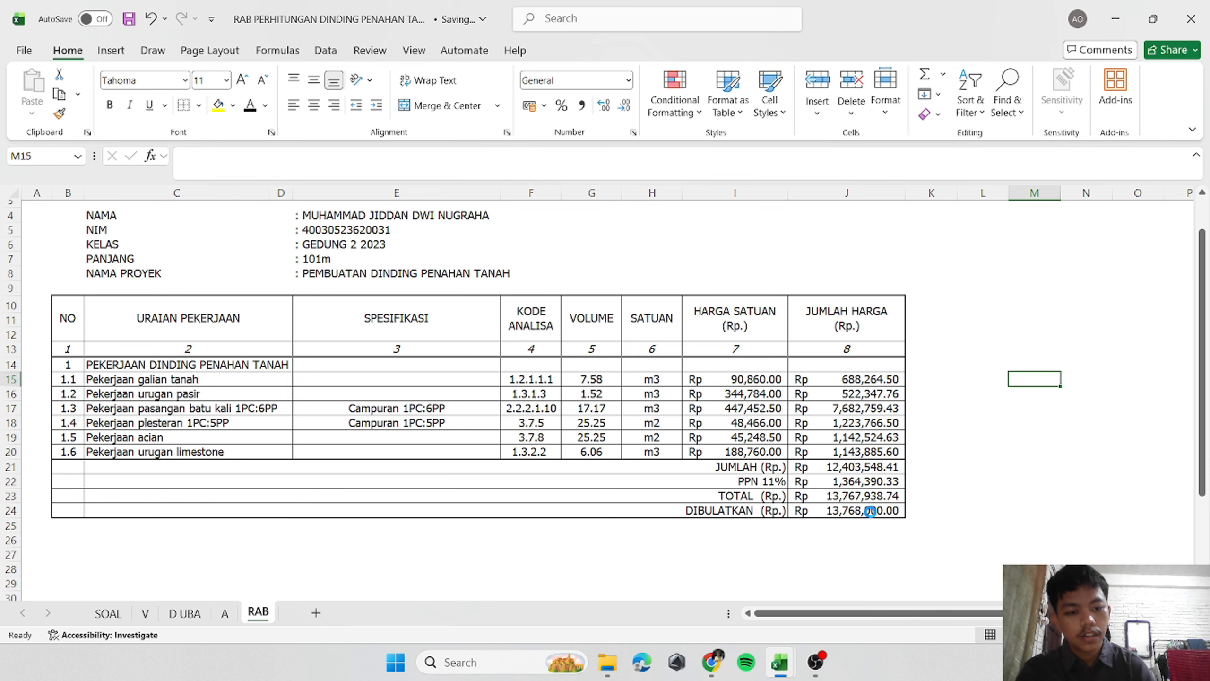
{"action": "left_click", "coordinate": [934, 465]}
Review the problem text and the GAMBAR RENCANA drawing on the SOAL sheet.
{"action": "left_click", "coordinate": [113, 614]}
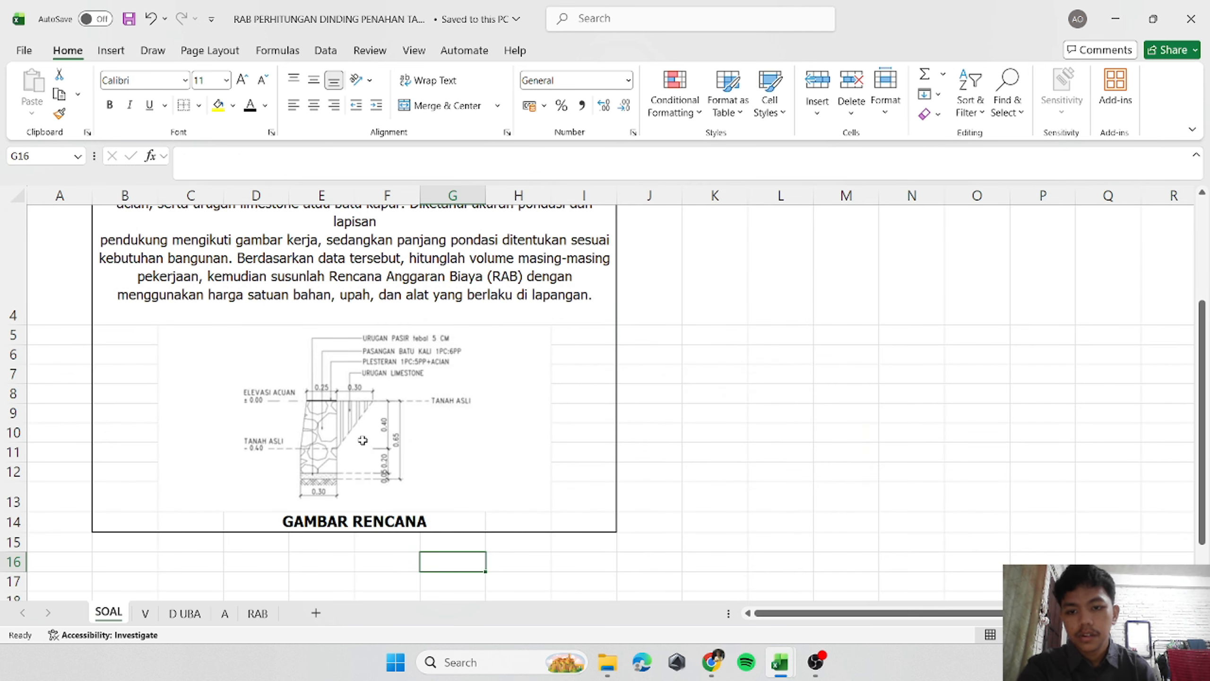
{"action": "scroll", "coordinate": [520, 396], "scroll_direction": "up", "scroll_amount": 2}
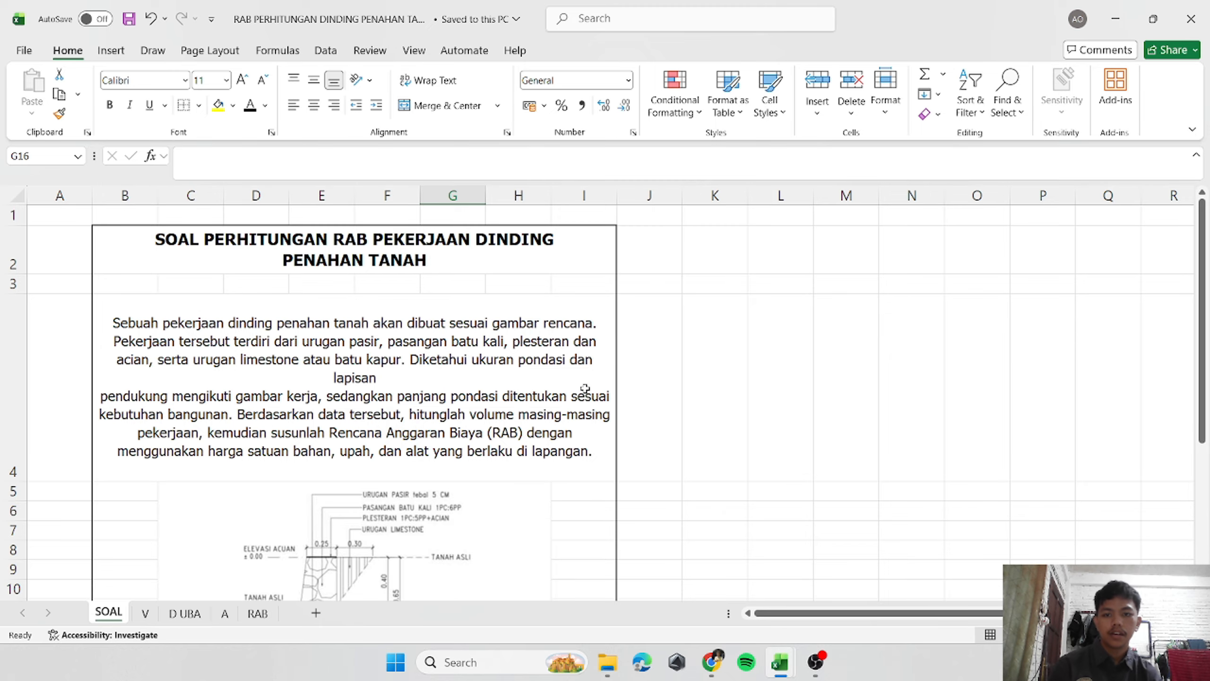
{"action": "scroll", "coordinate": [601, 390], "scroll_direction": "down", "scroll_amount": 1}
{"action": "scroll", "coordinate": [611, 395], "scroll_direction": "down", "scroll_amount": 1}
{"action": "left_click", "coordinate": [316, 485]}
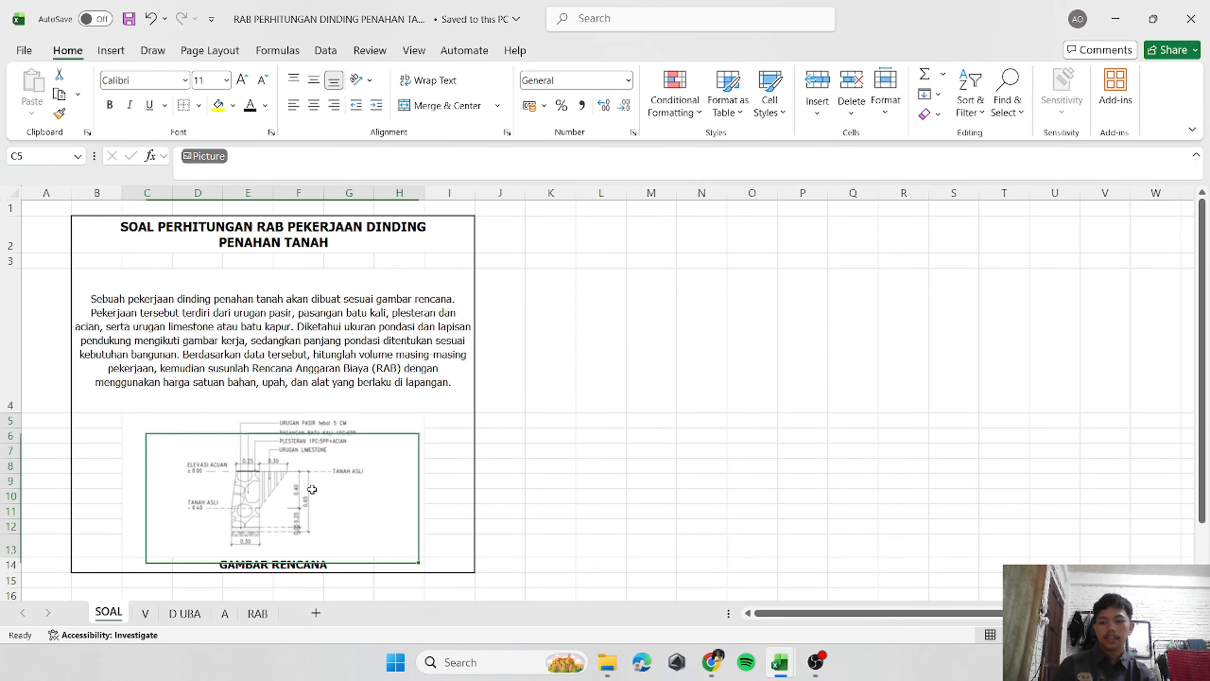
{"action": "left_click", "coordinate": [628, 463]}
Review the RAB sheet's closing totals against the OVERHEAD & PROFIT row of analysis 1.3.2.2 on sheet A.
{"action": "left_click", "coordinate": [267, 612]}
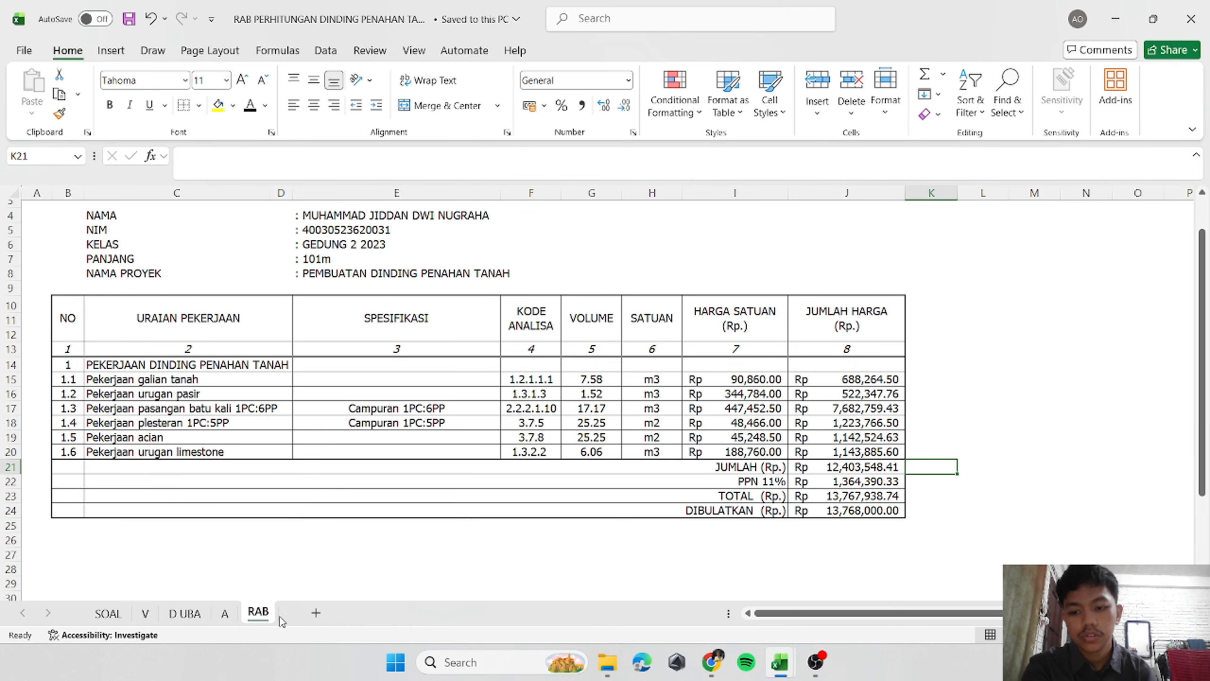
{"action": "left_click", "coordinate": [224, 612]}
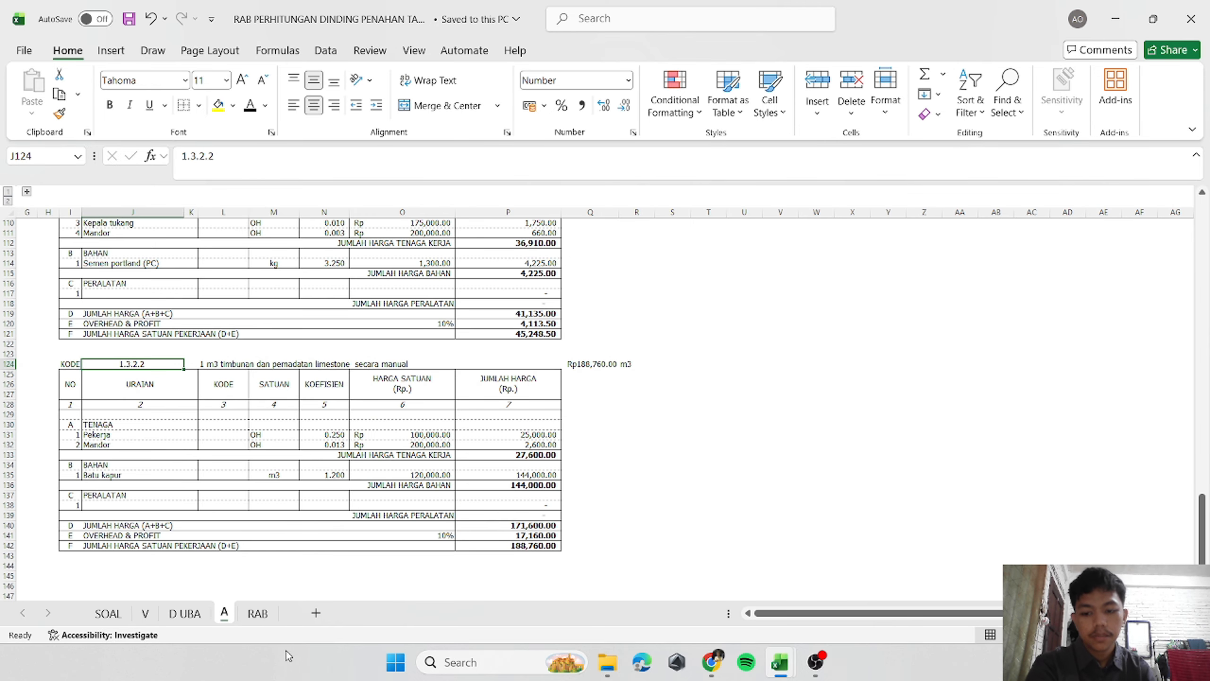
{"action": "left_click", "coordinate": [258, 612]}
{"action": "left_click_drag", "start_coordinate": [838, 466], "coordinate": [843, 525]}
{"action": "left_click", "coordinate": [224, 612]}
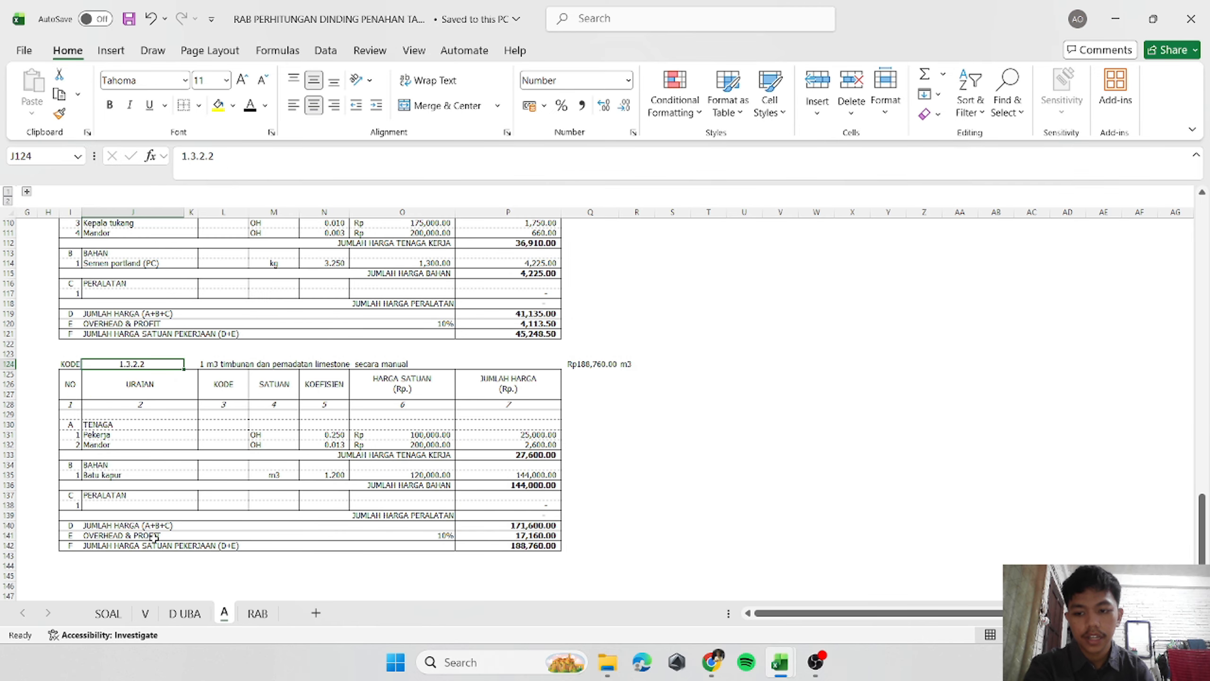
{"action": "left_click", "coordinate": [190, 535]}
{"action": "left_click_drag", "start_coordinate": [191, 537], "coordinate": [451, 534]}
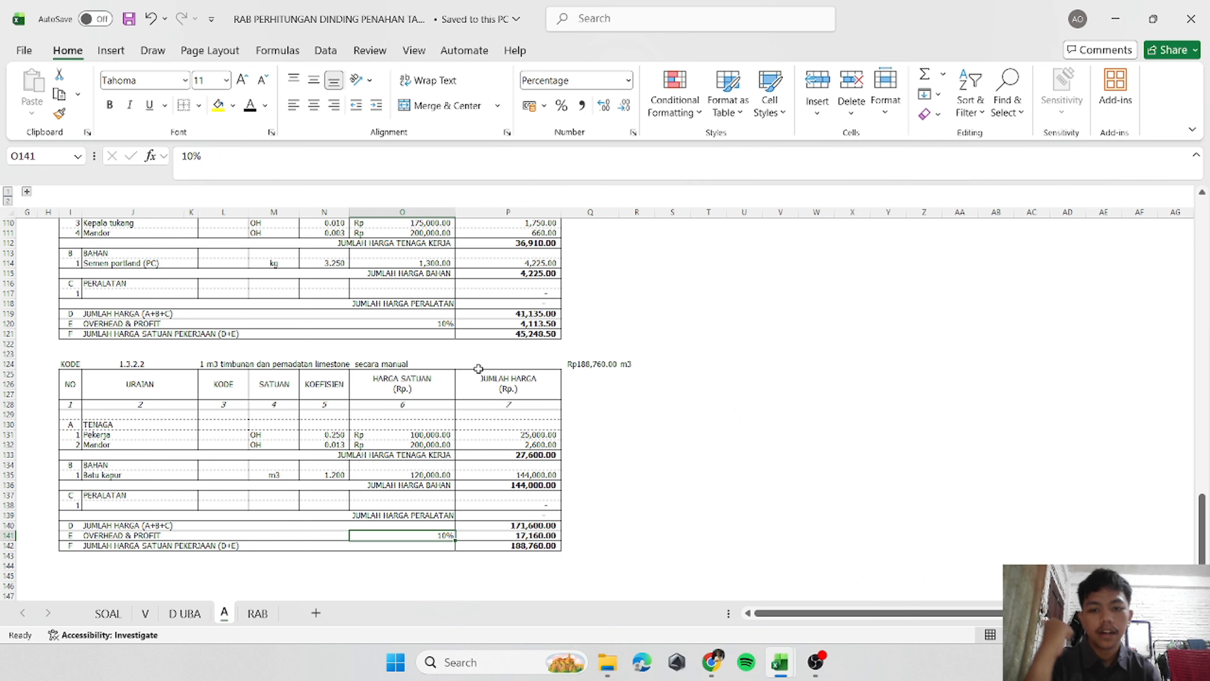
{"action": "left_click", "coordinate": [257, 612]}
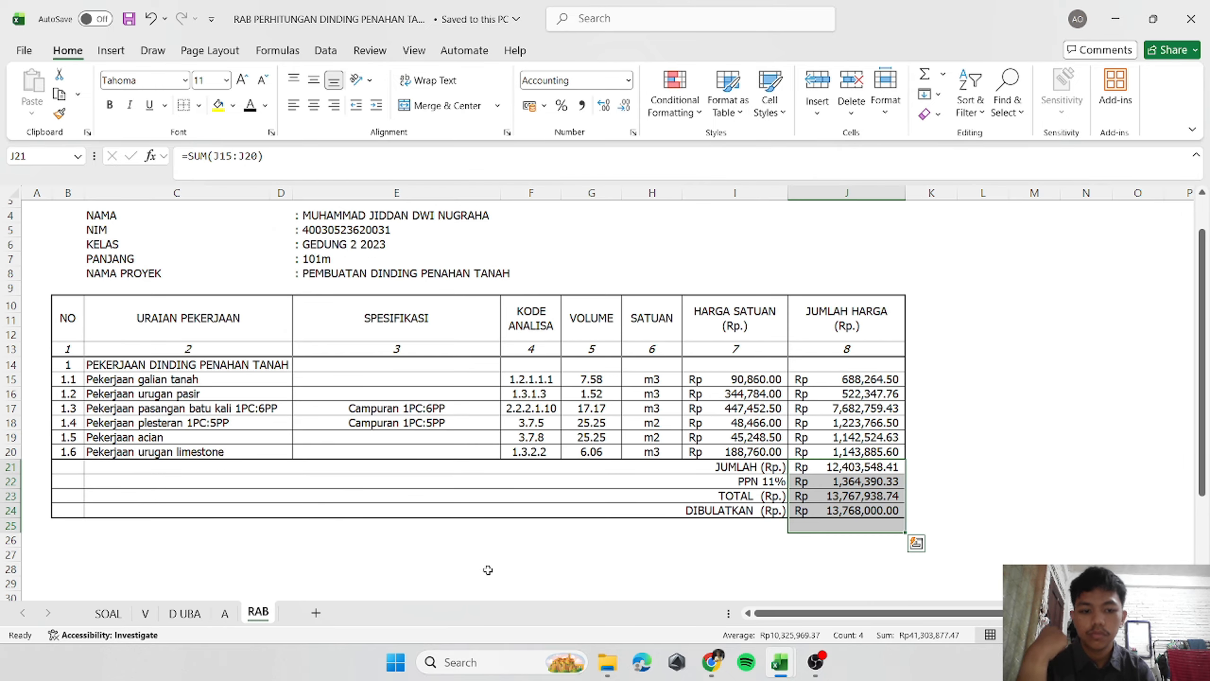
{"action": "left_click", "coordinate": [939, 494]}
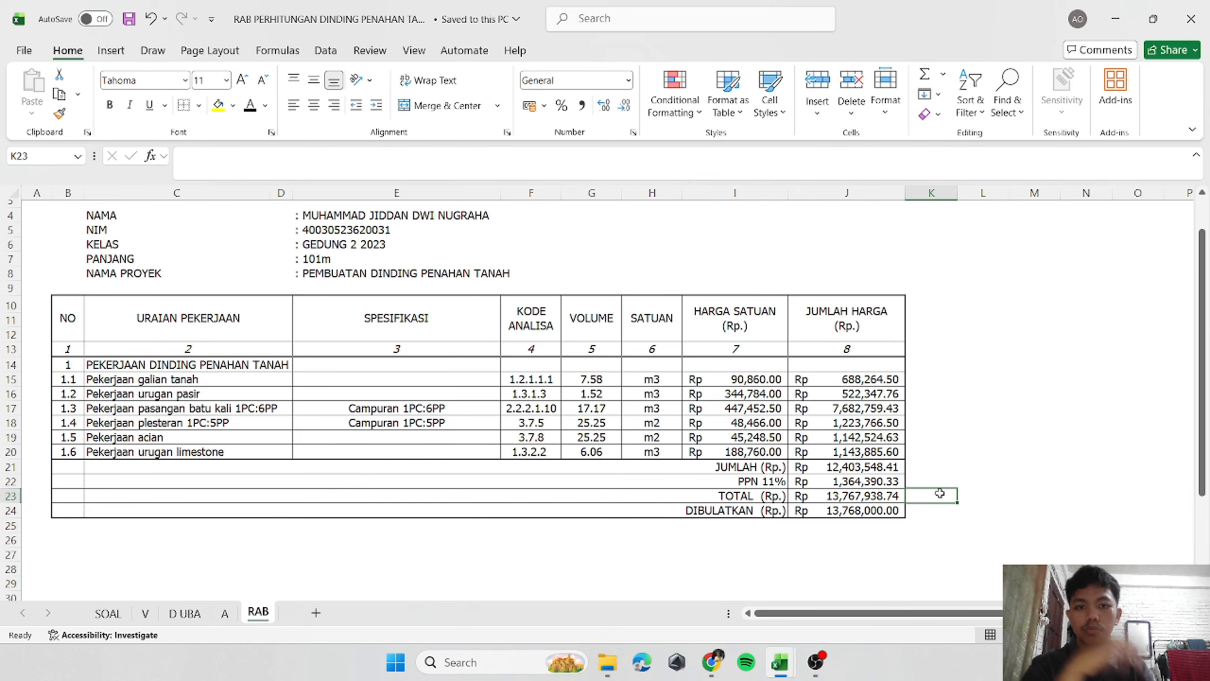
{"action": "scroll", "coordinate": [939, 493], "scroll_direction": "up", "scroll_amount": 1}
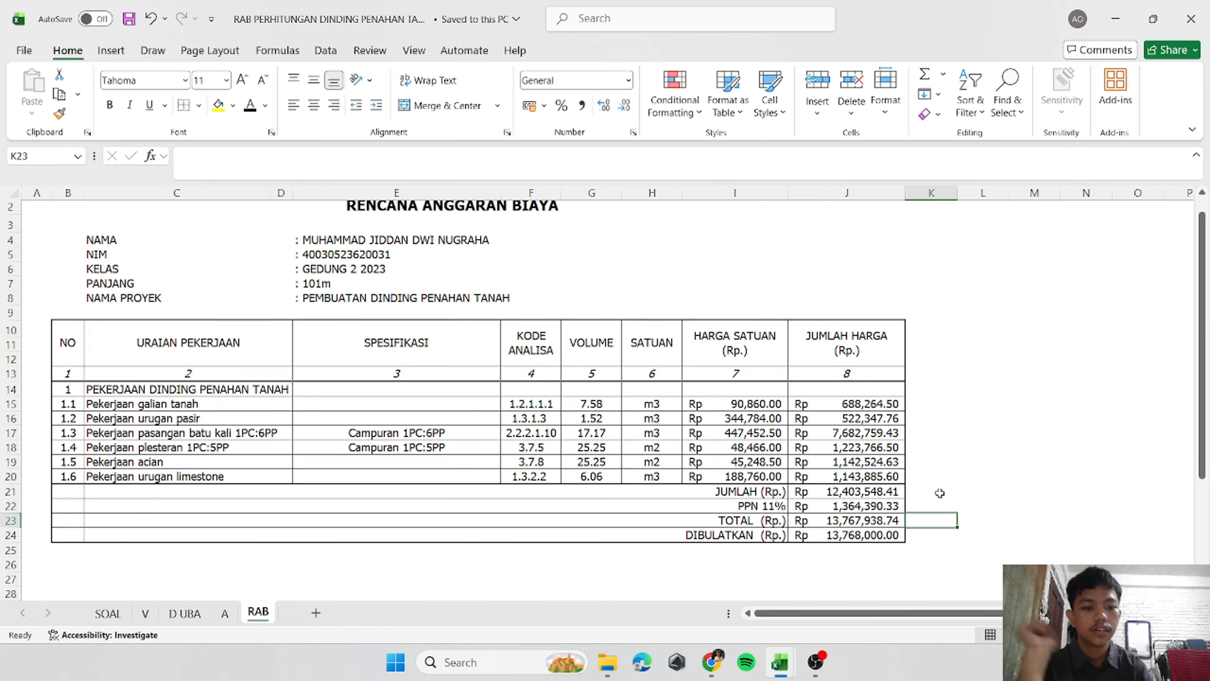